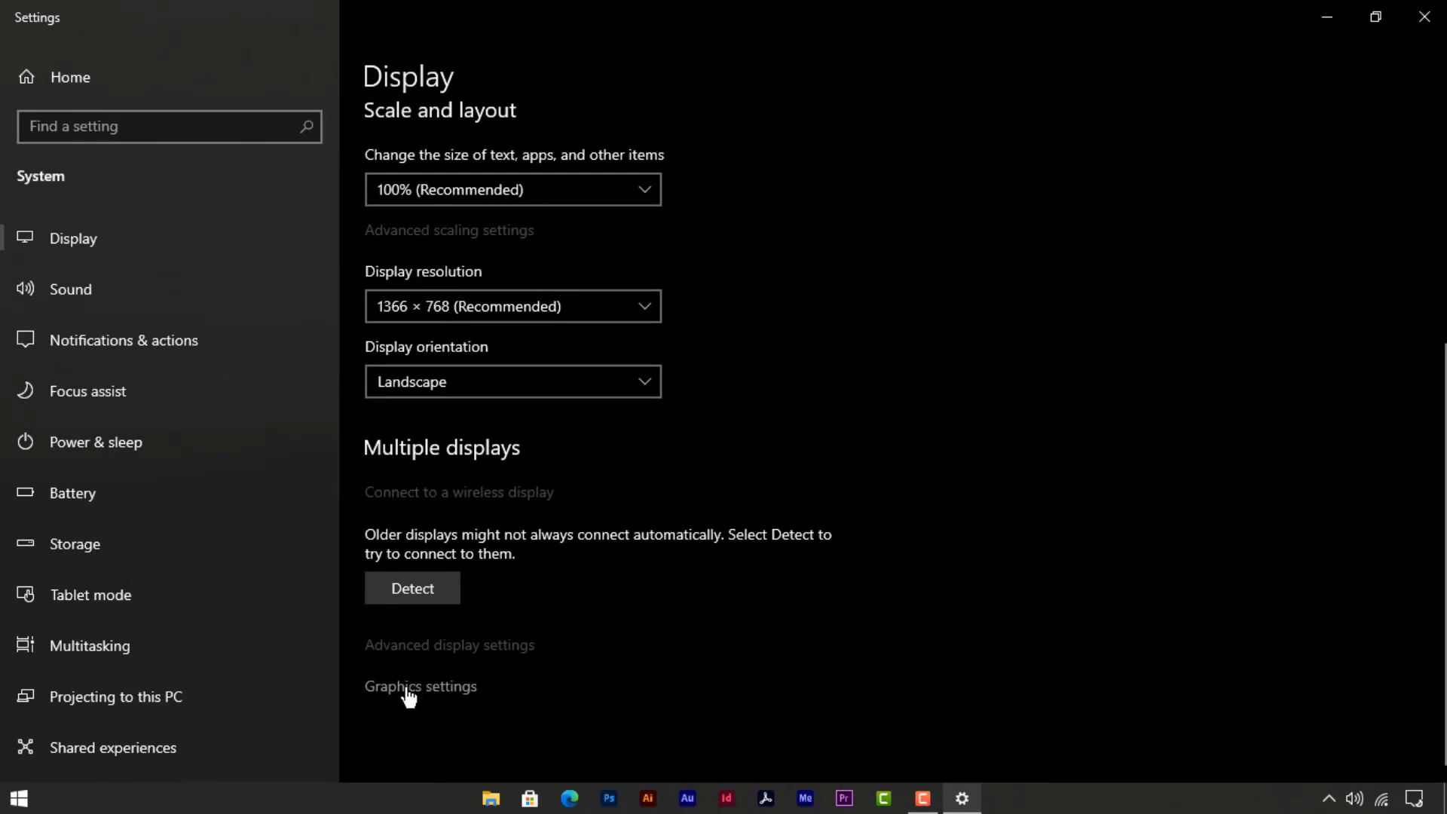
# Open the graphics settings and add Adobe Premiere Pro.exe from C:\Program Files\Adobe\Adobe Premiere Pro 2020 as a classic app.
pyautogui.click(407, 694)
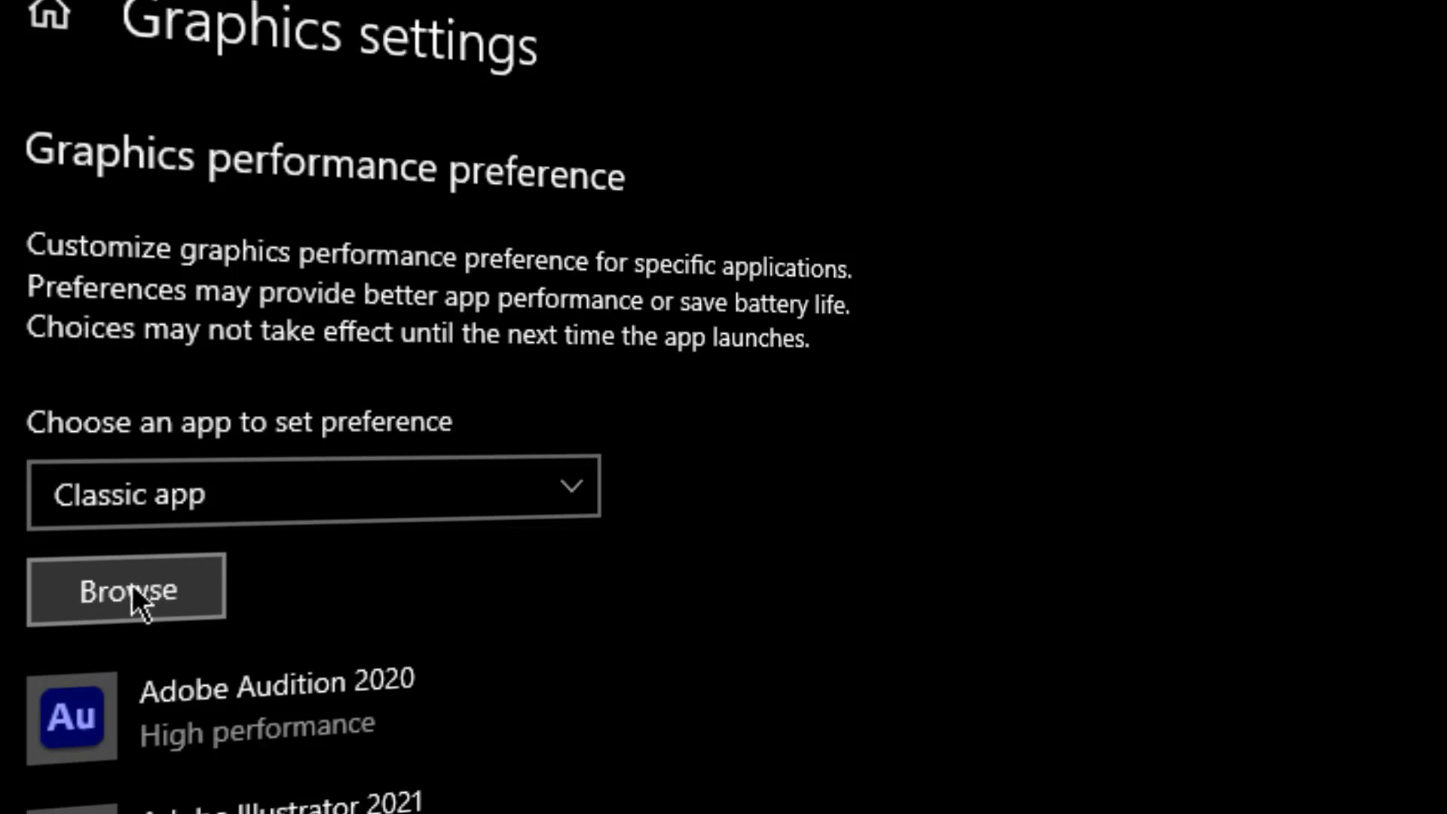
pyautogui.click(145, 583)
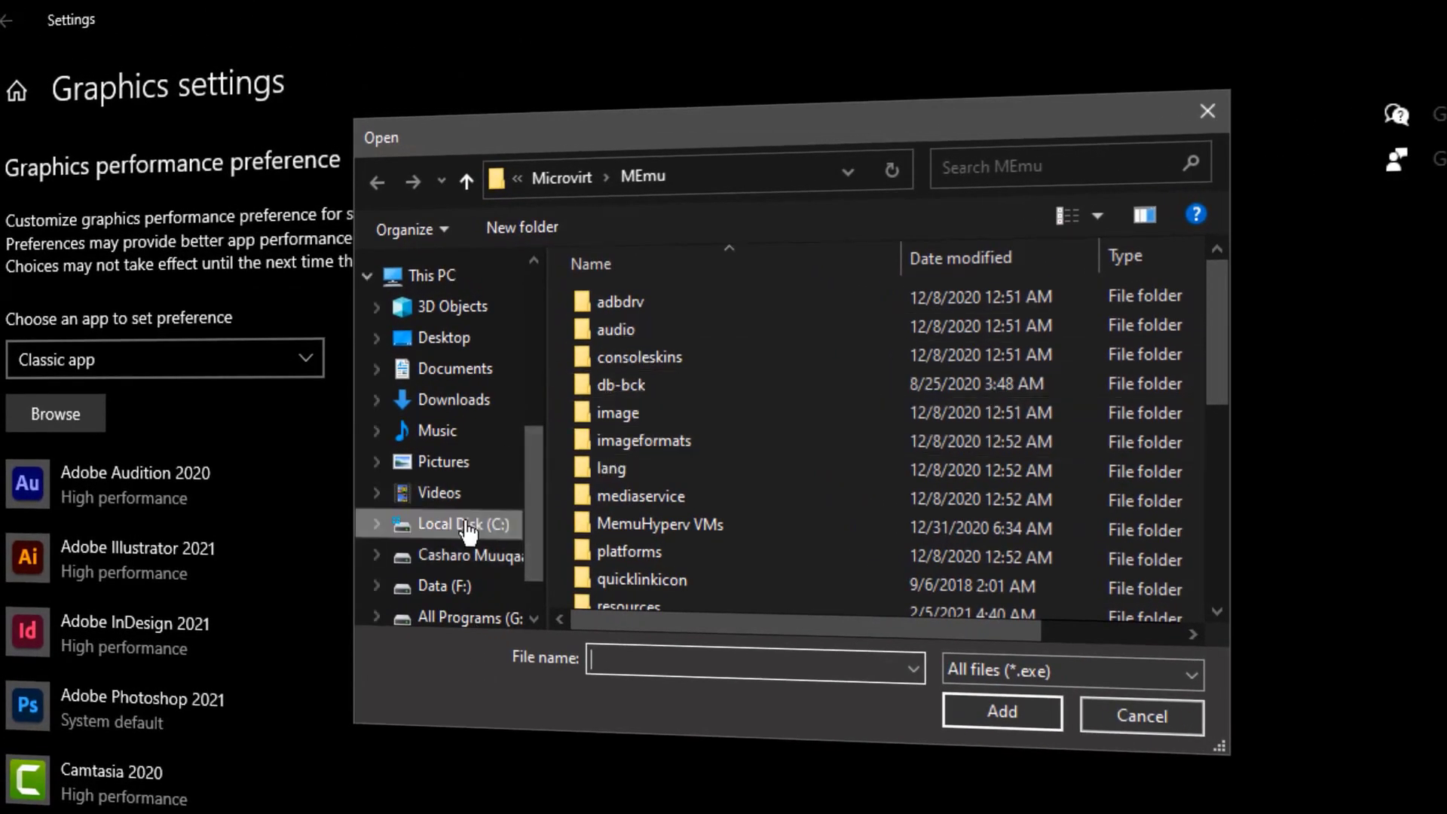
pyautogui.click(457, 530)
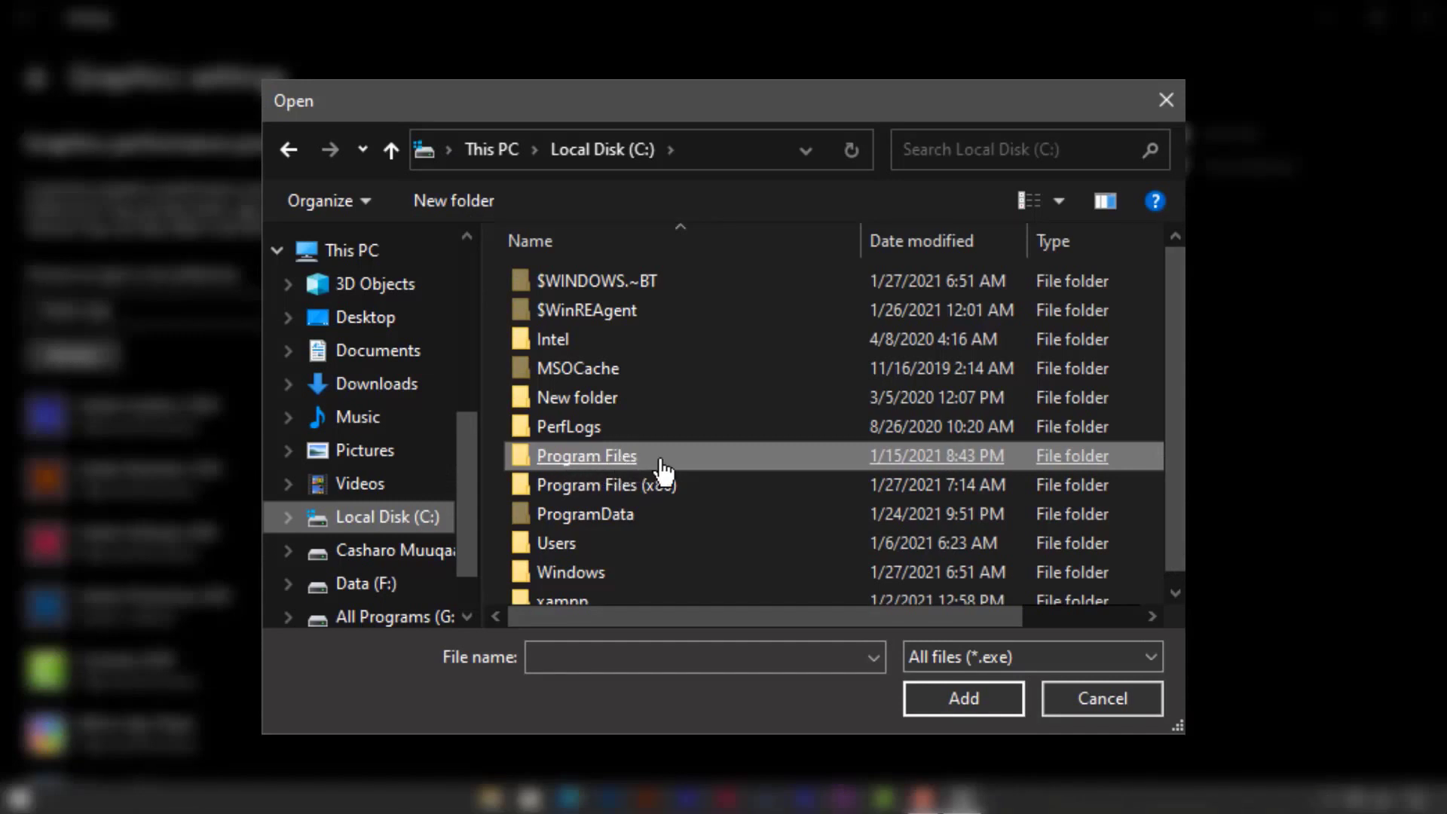
pyautogui.doubleClick(625, 461)
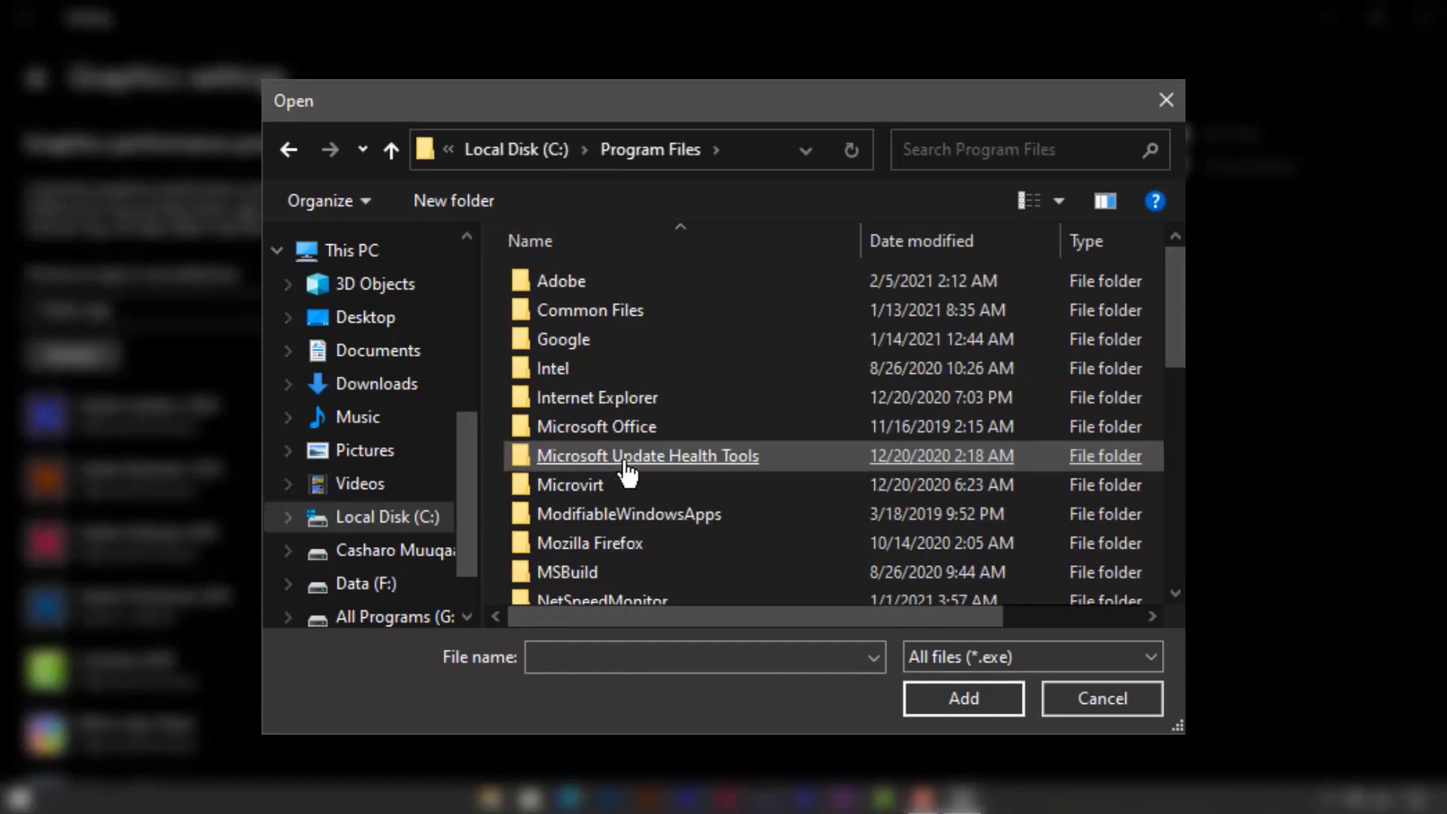
pyautogui.doubleClick(602, 282)
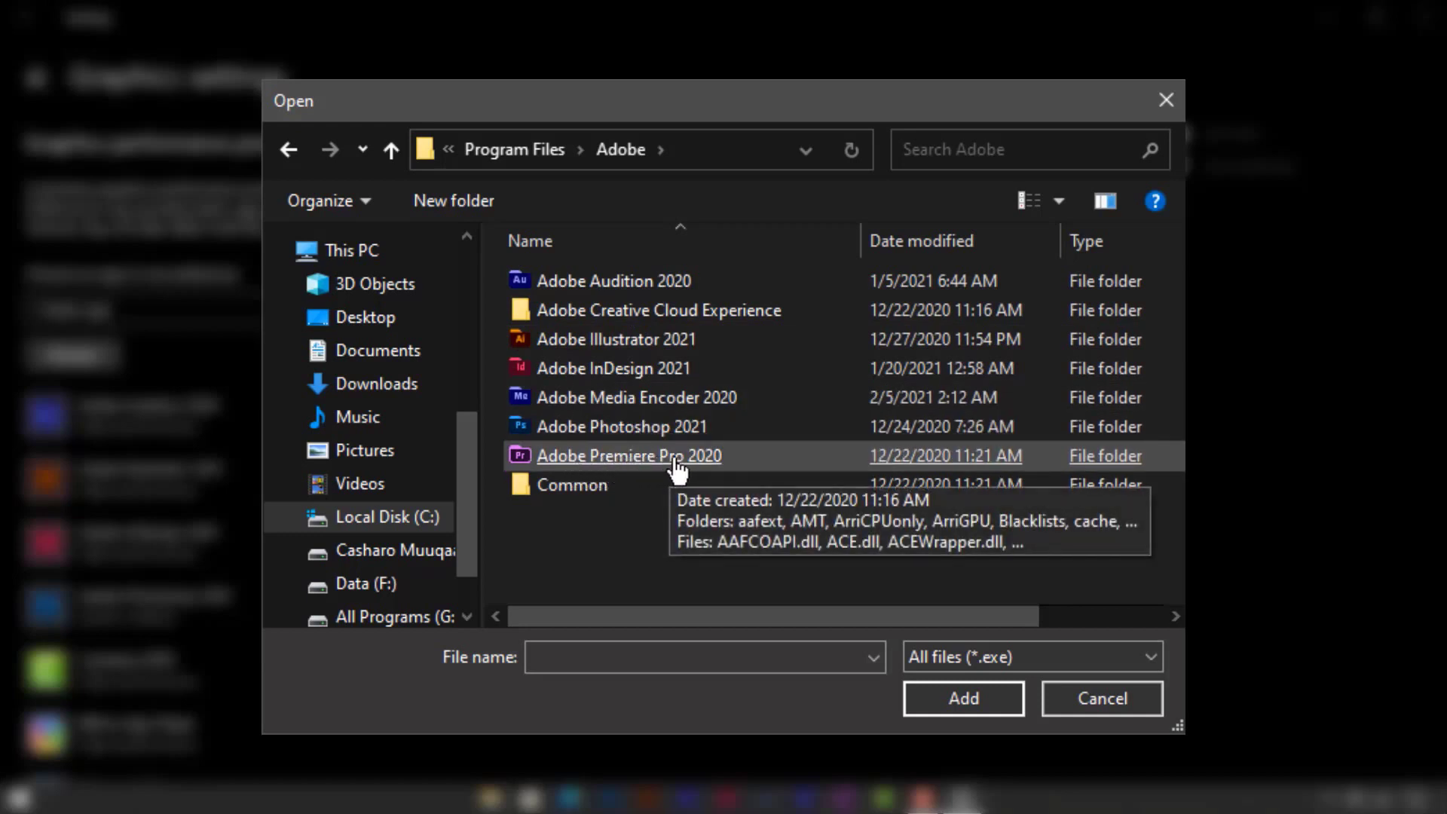
pyautogui.doubleClick(646, 458)
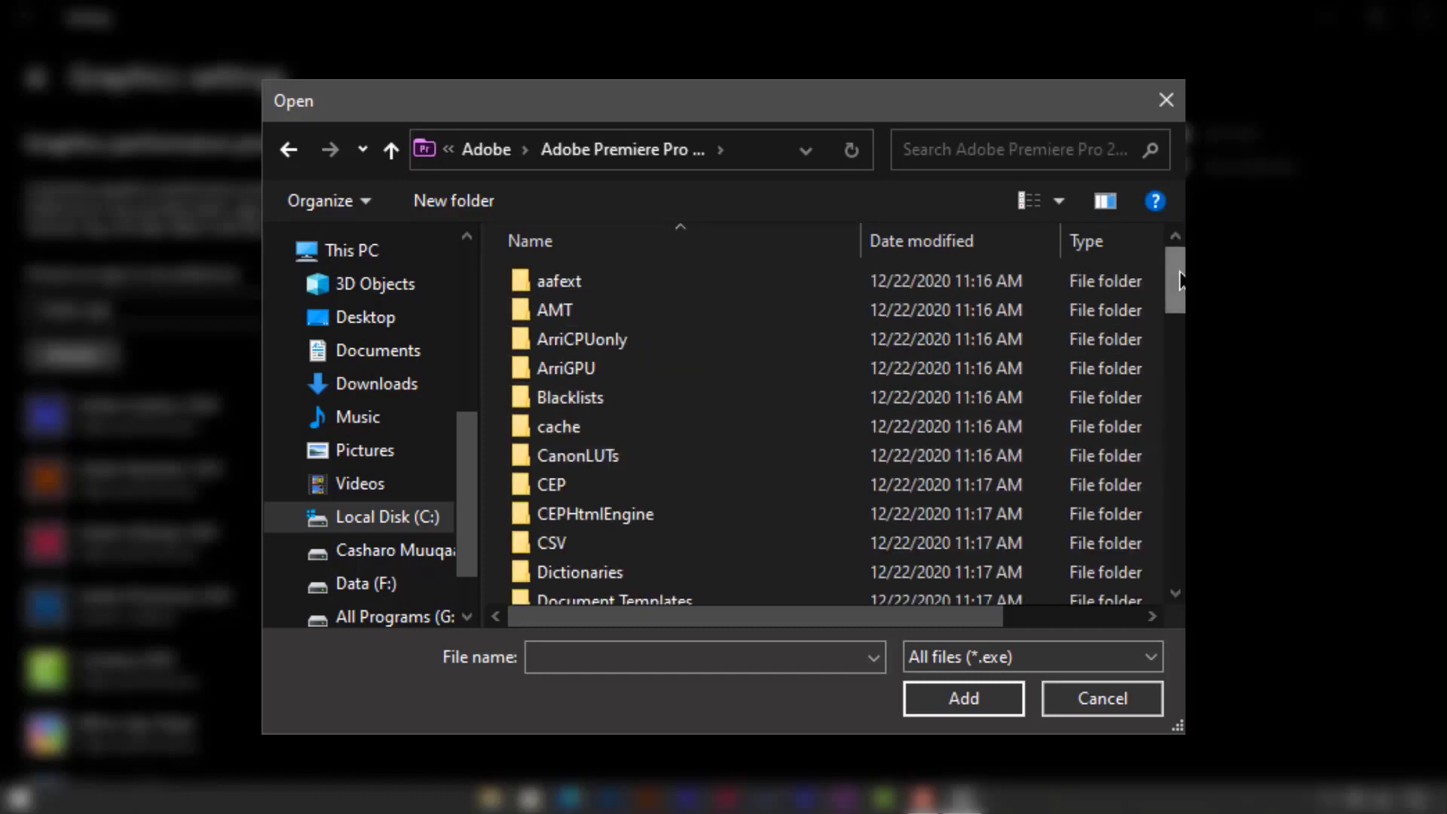
pyautogui.moveTo(1175, 280); pyautogui.dragTo(1179, 553)
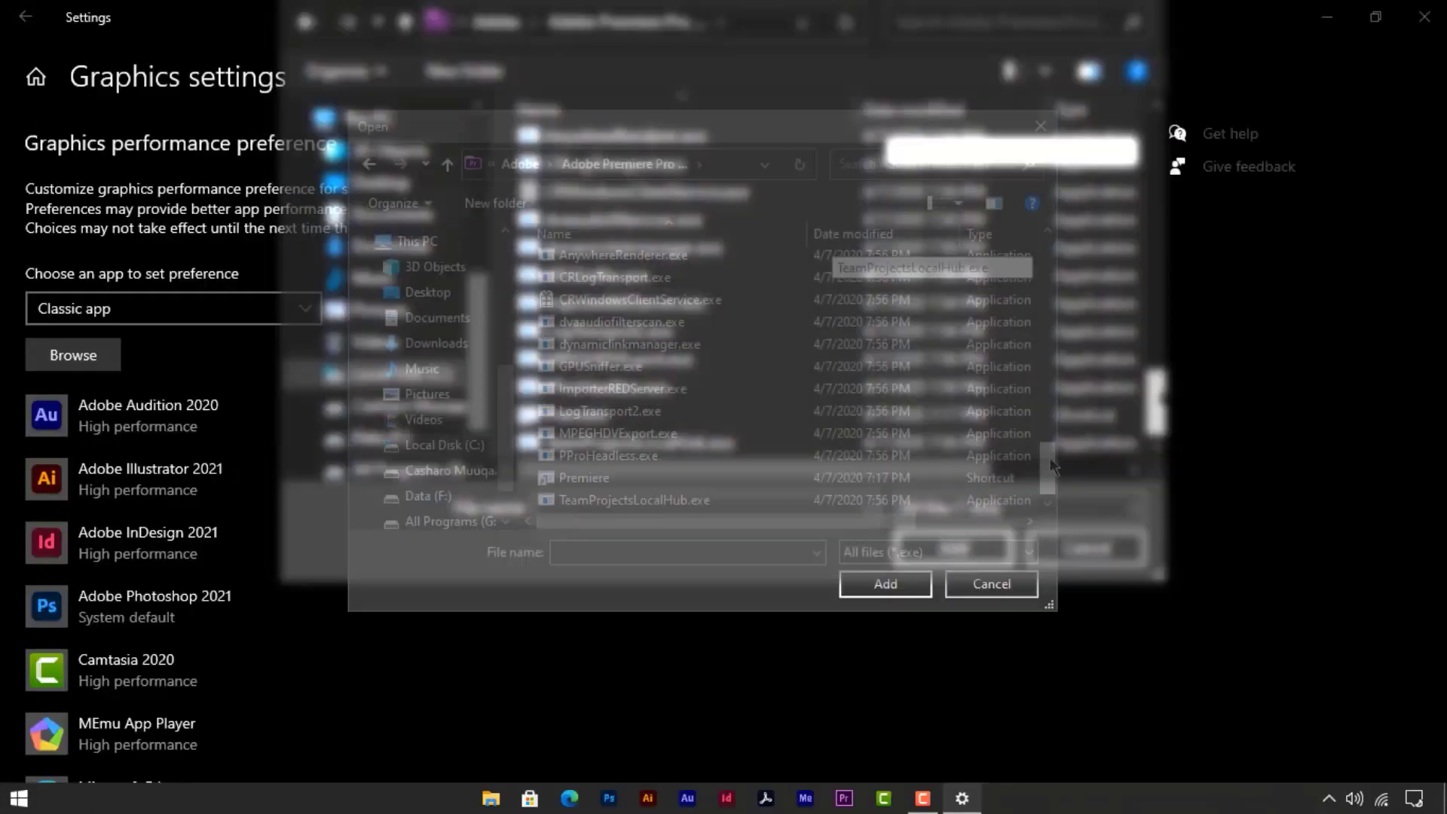
pyautogui.moveTo(1049, 465); pyautogui.dragTo(1043, 422)
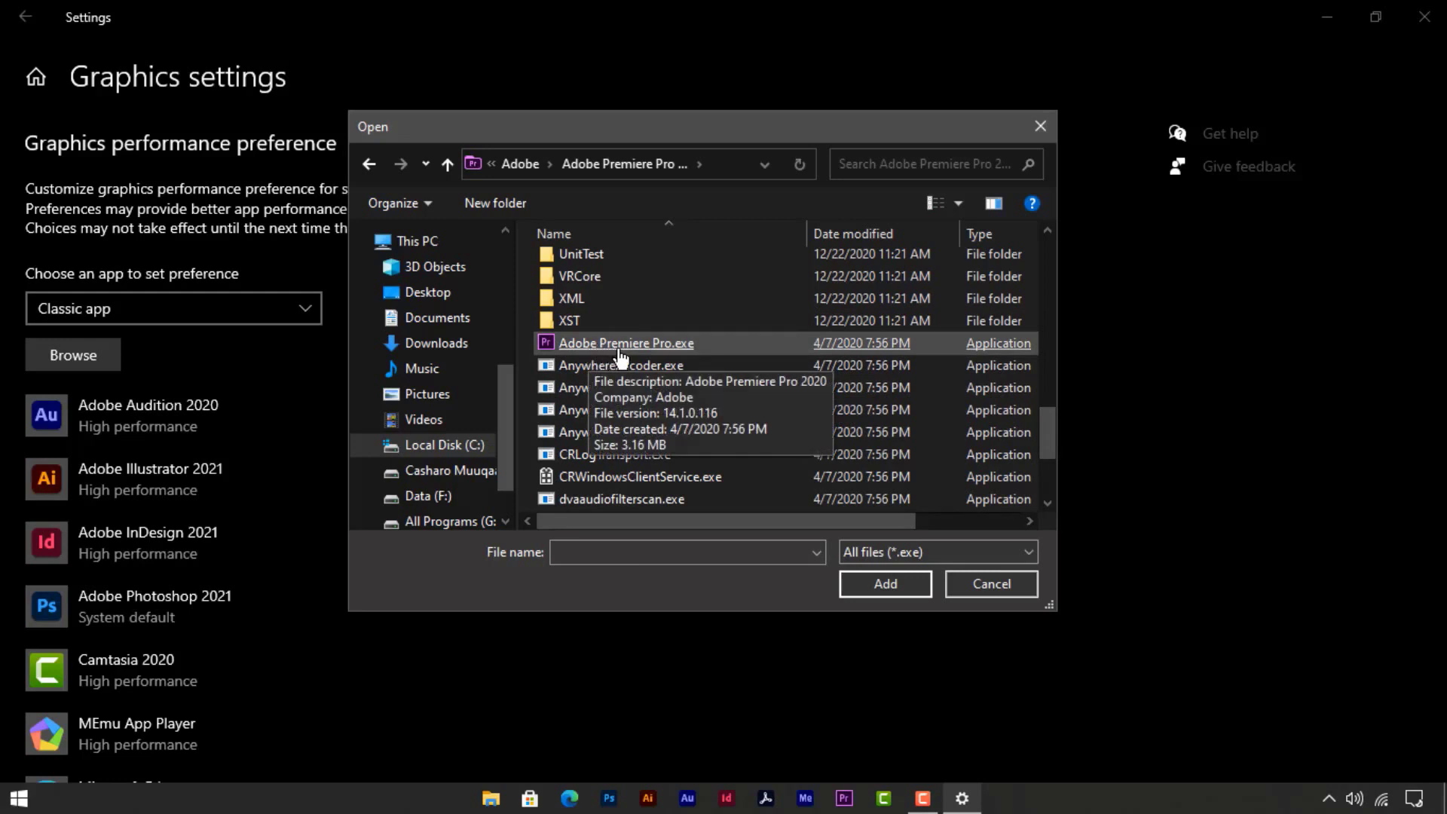
pyautogui.doubleClick(671, 345)
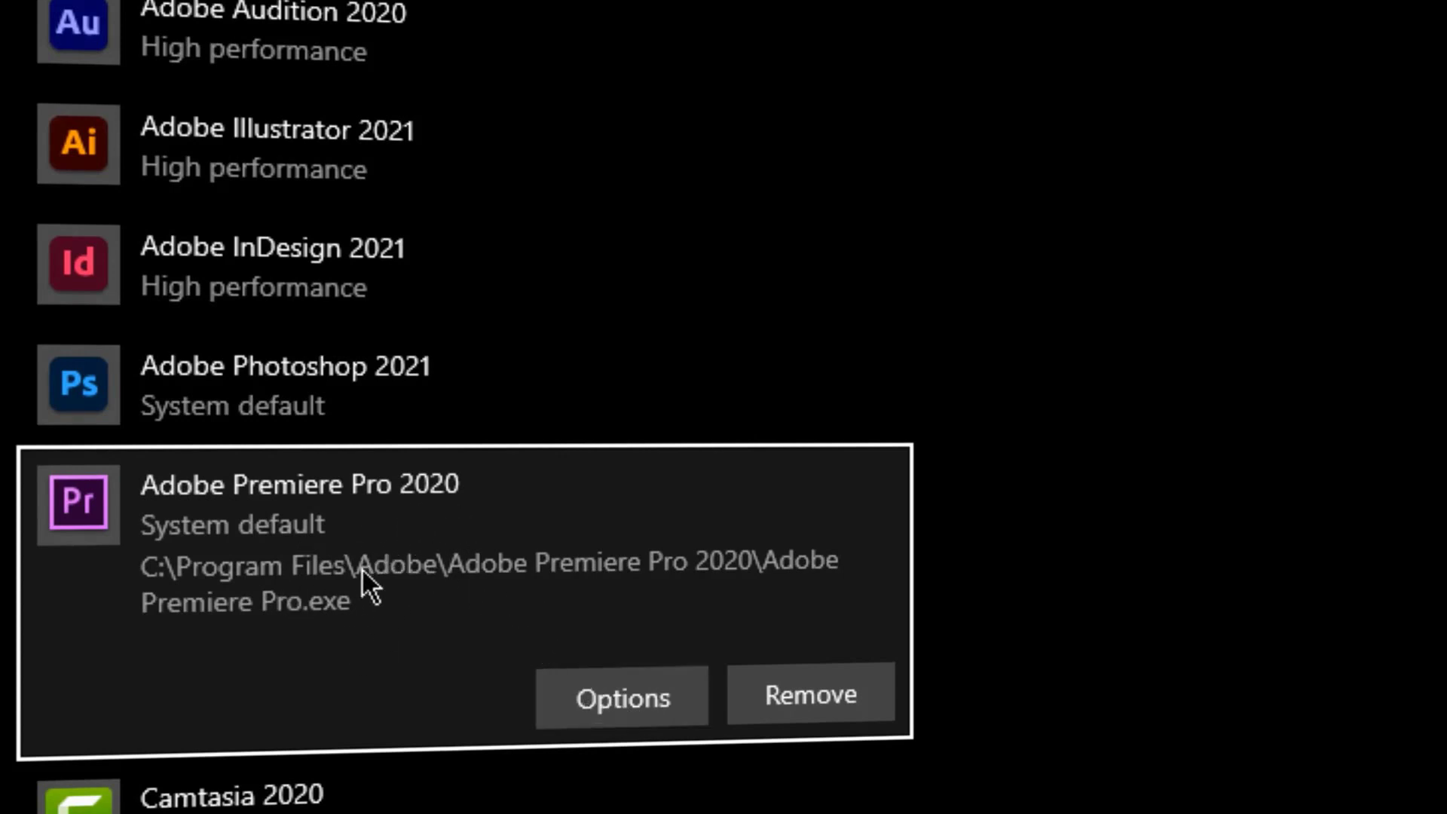
# Set Adobe Premiere Pro 2020's graphics preference to High performance, save it and close the settings window.
pyautogui.click(617, 697)
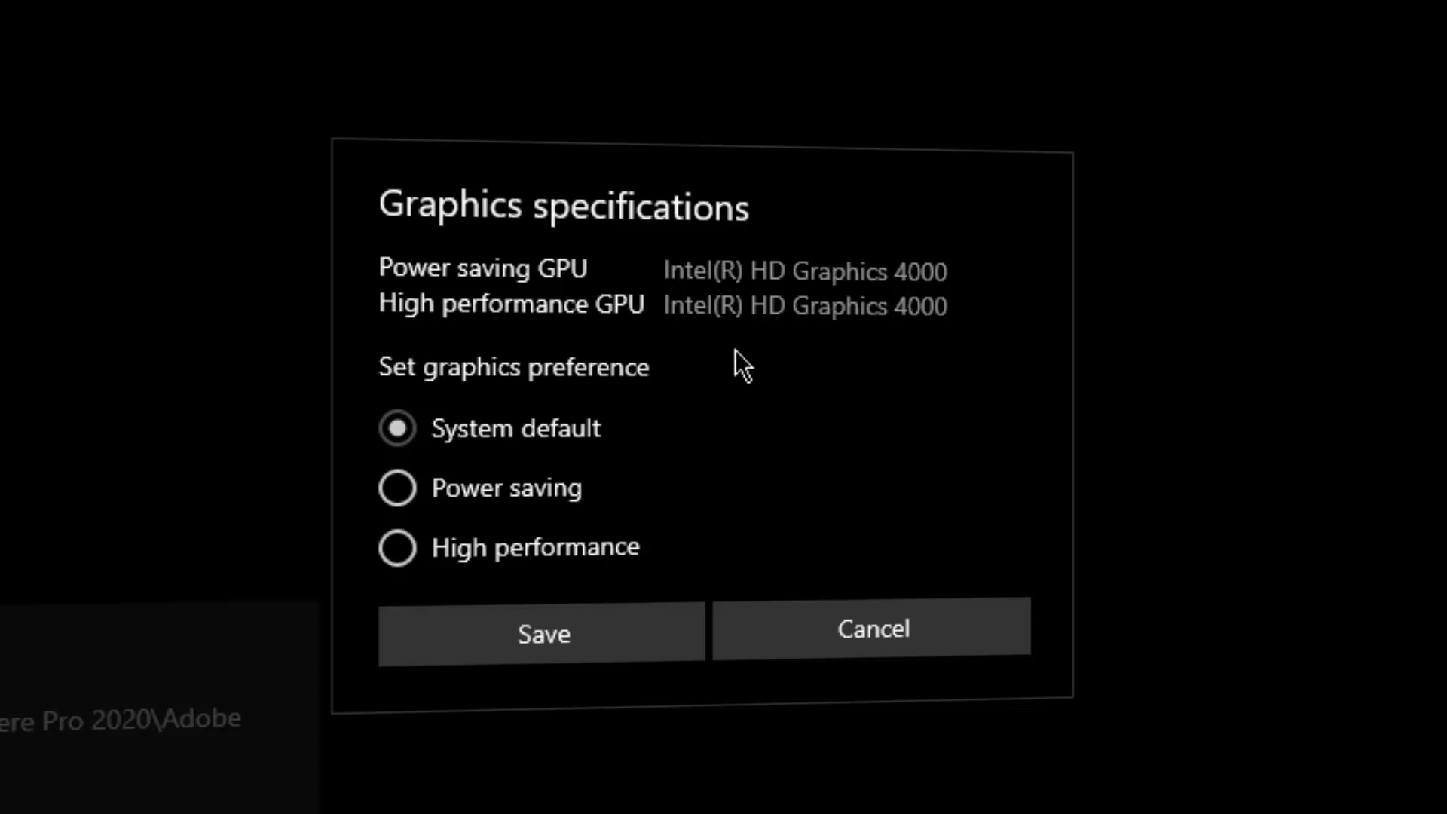
pyautogui.click(481, 555)
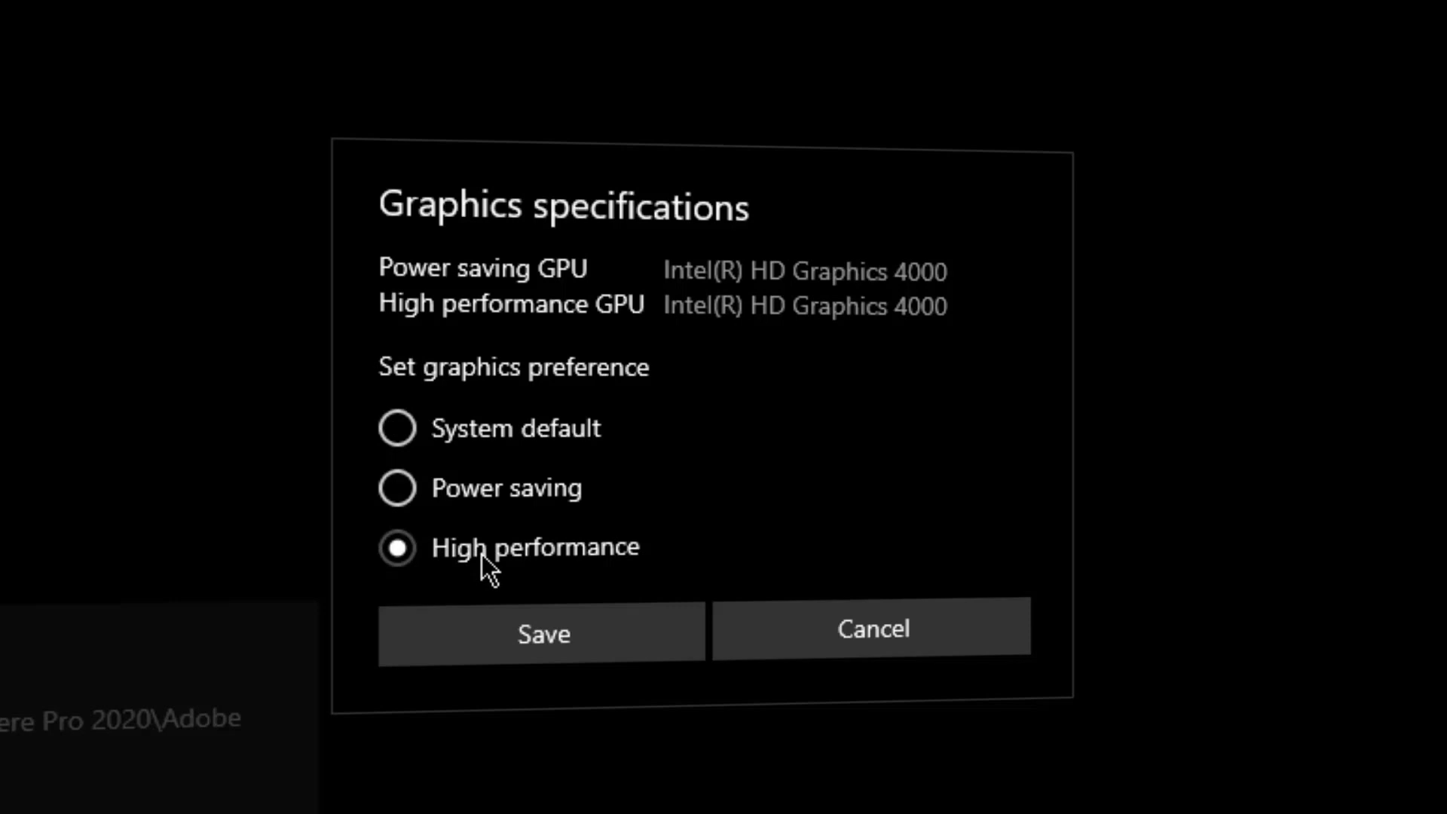
pyautogui.click(538, 636)
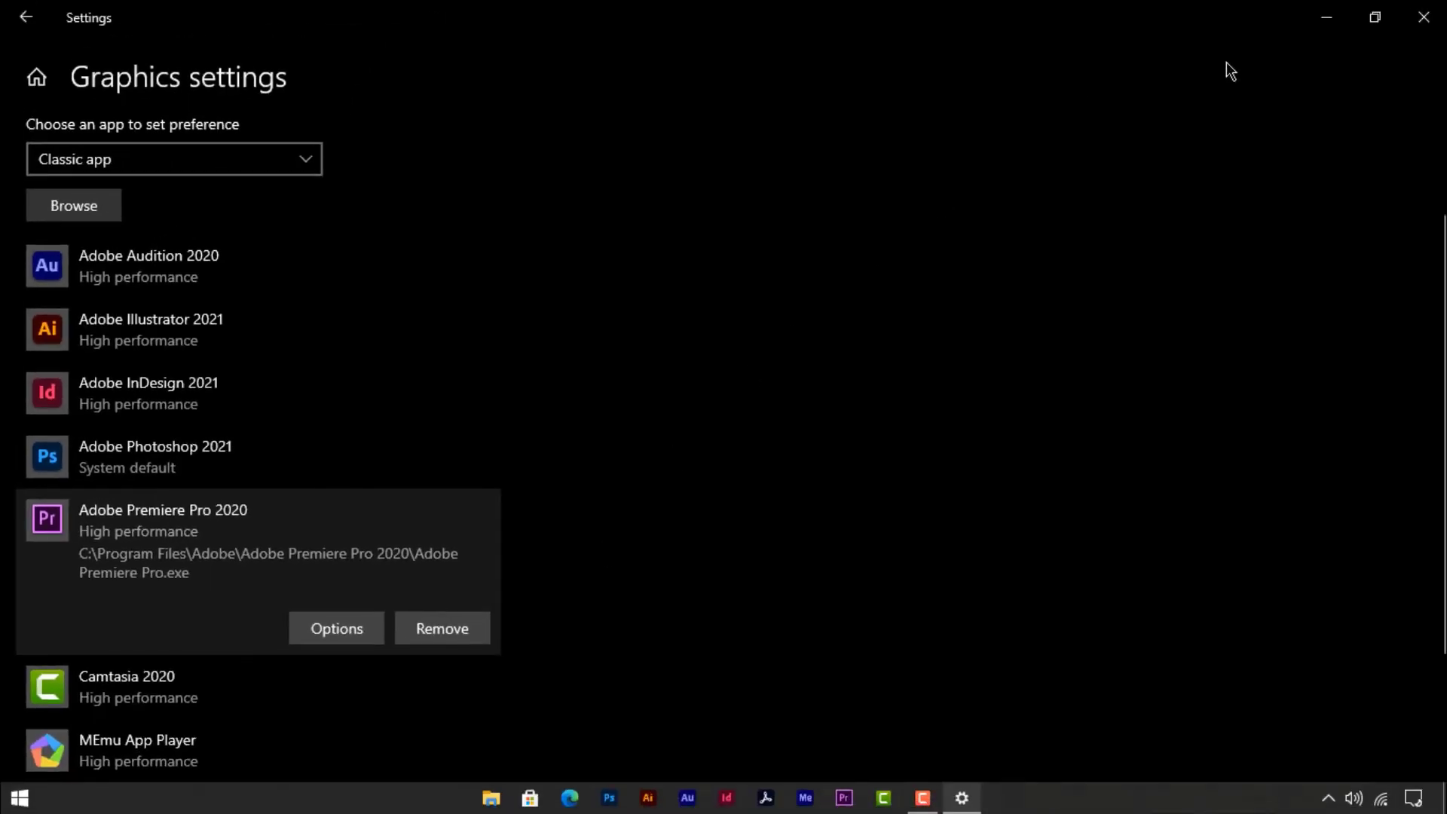
pyautogui.click(1423, 17)
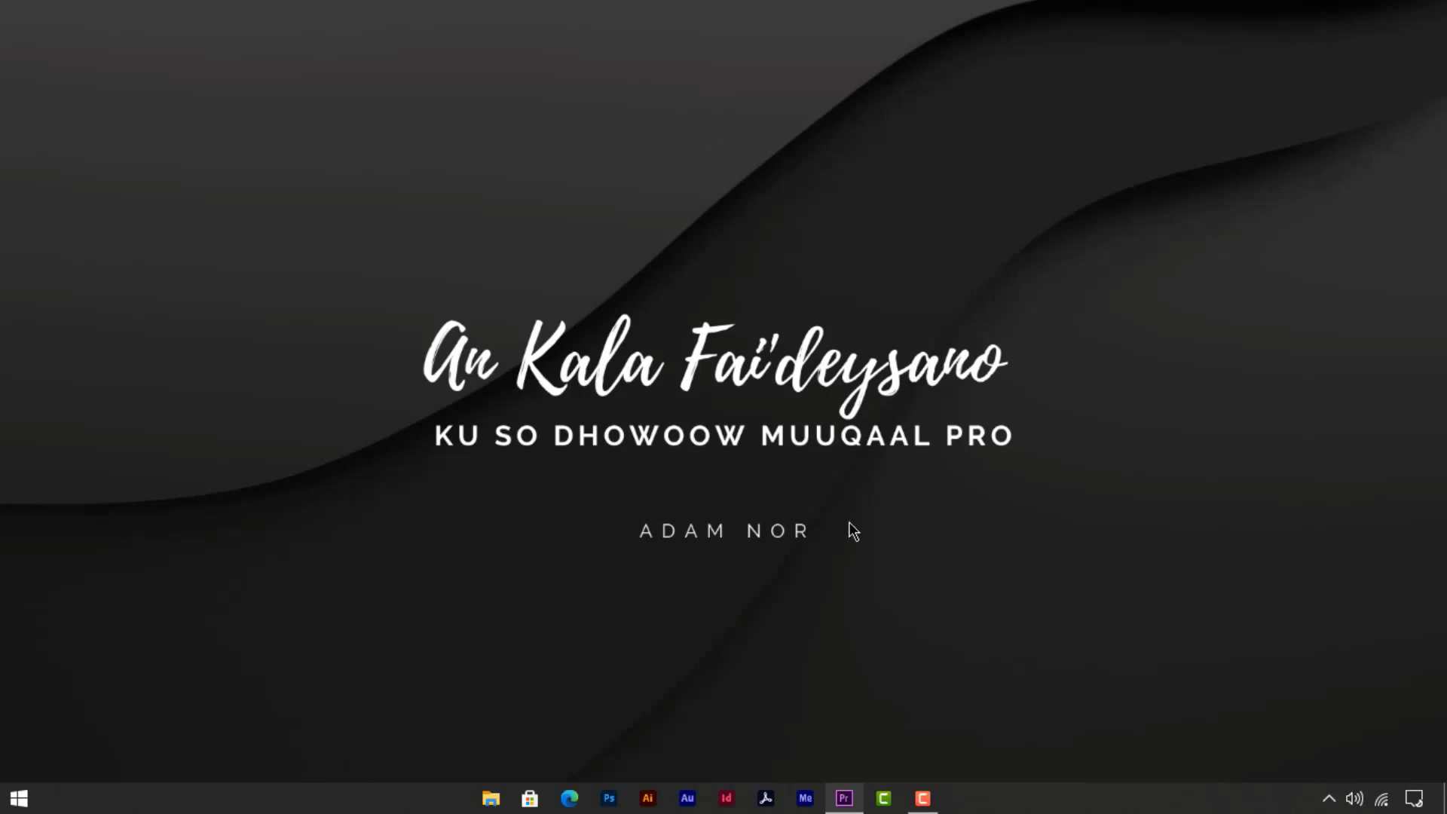
# Launch Adobe Premiere Pro 2020 and look at the Home screen's search page before returning to Home.
pyautogui.click(845, 804)
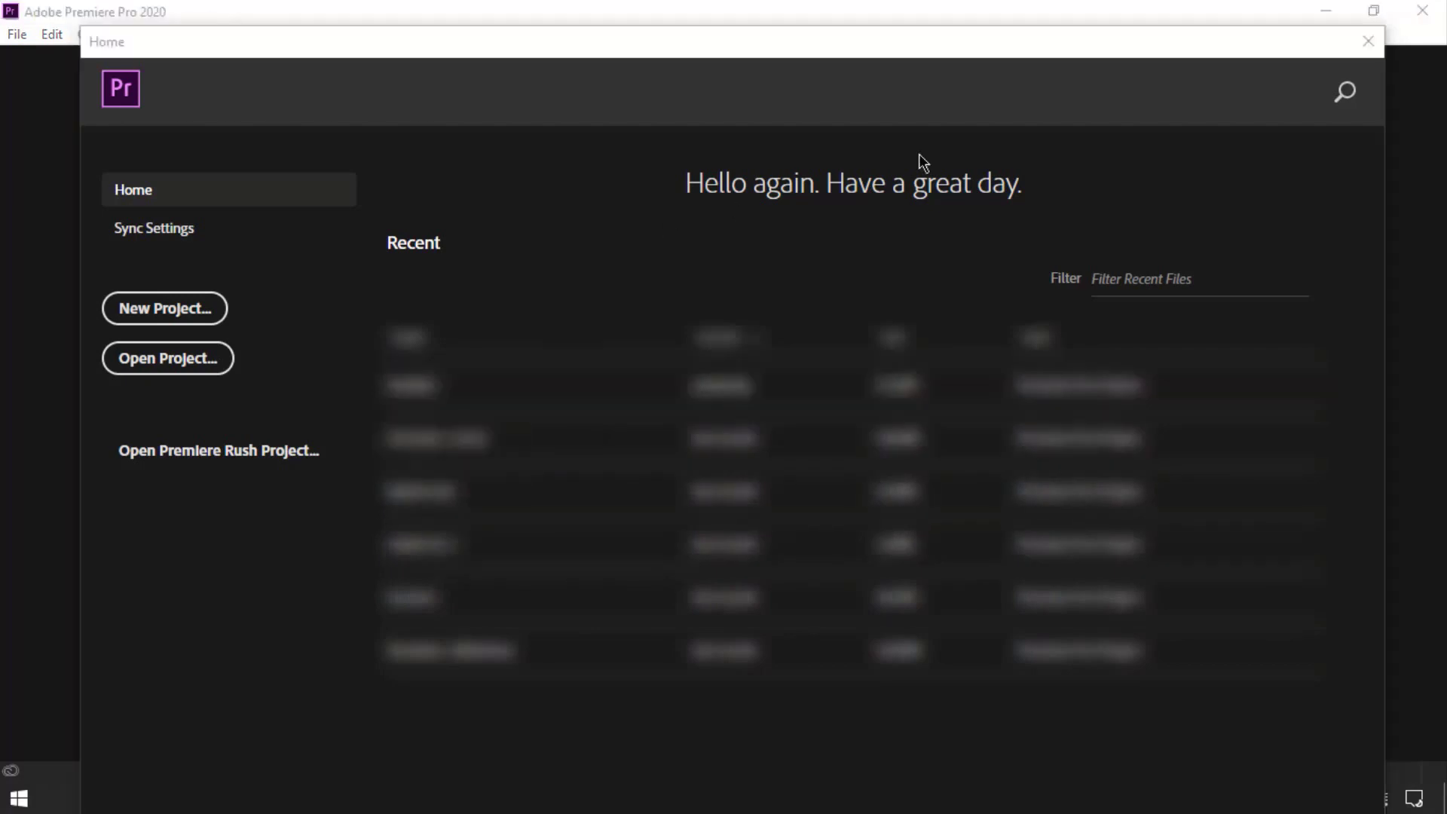
pyautogui.click(1338, 98)
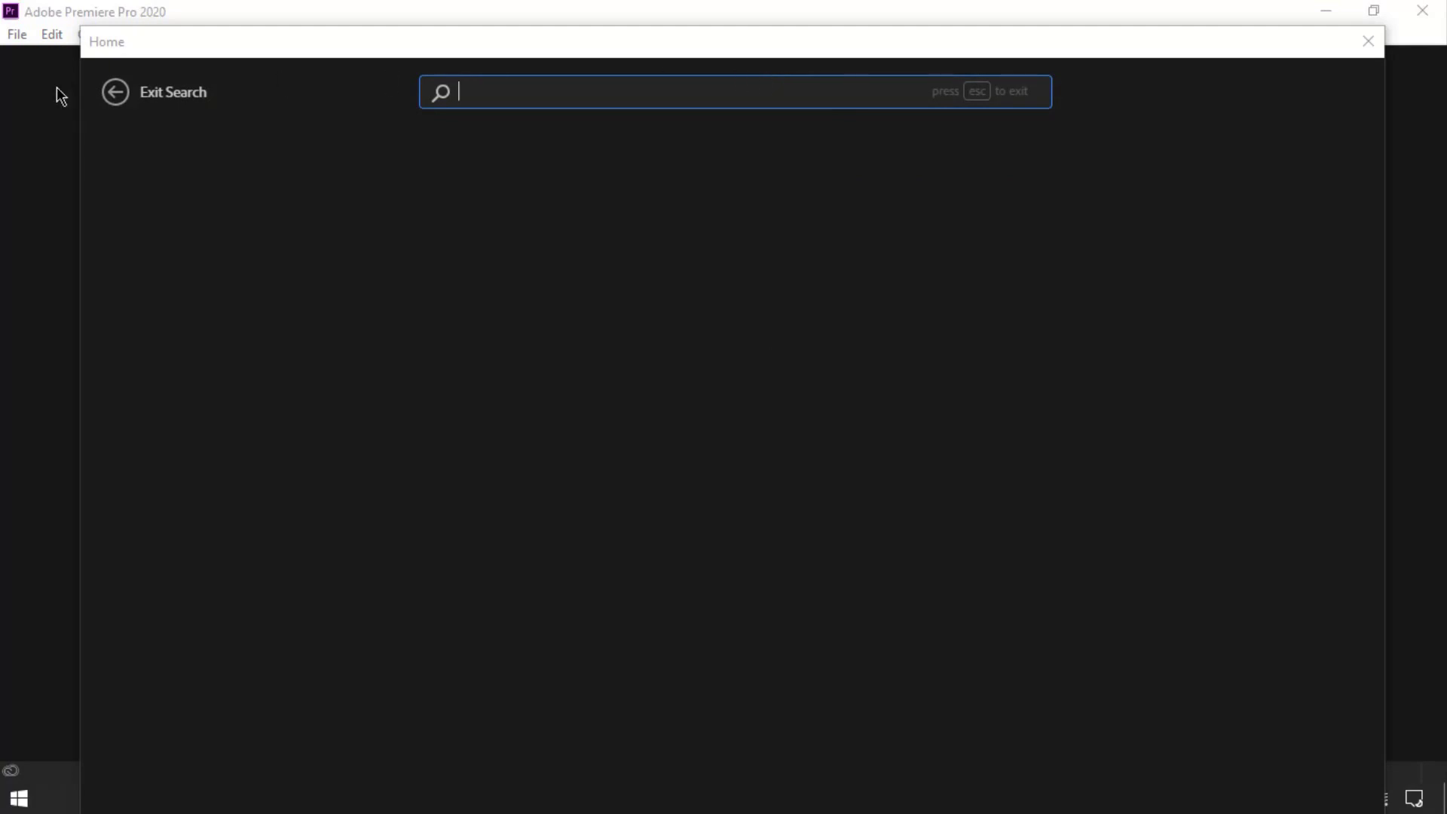
pyautogui.click(108, 96)
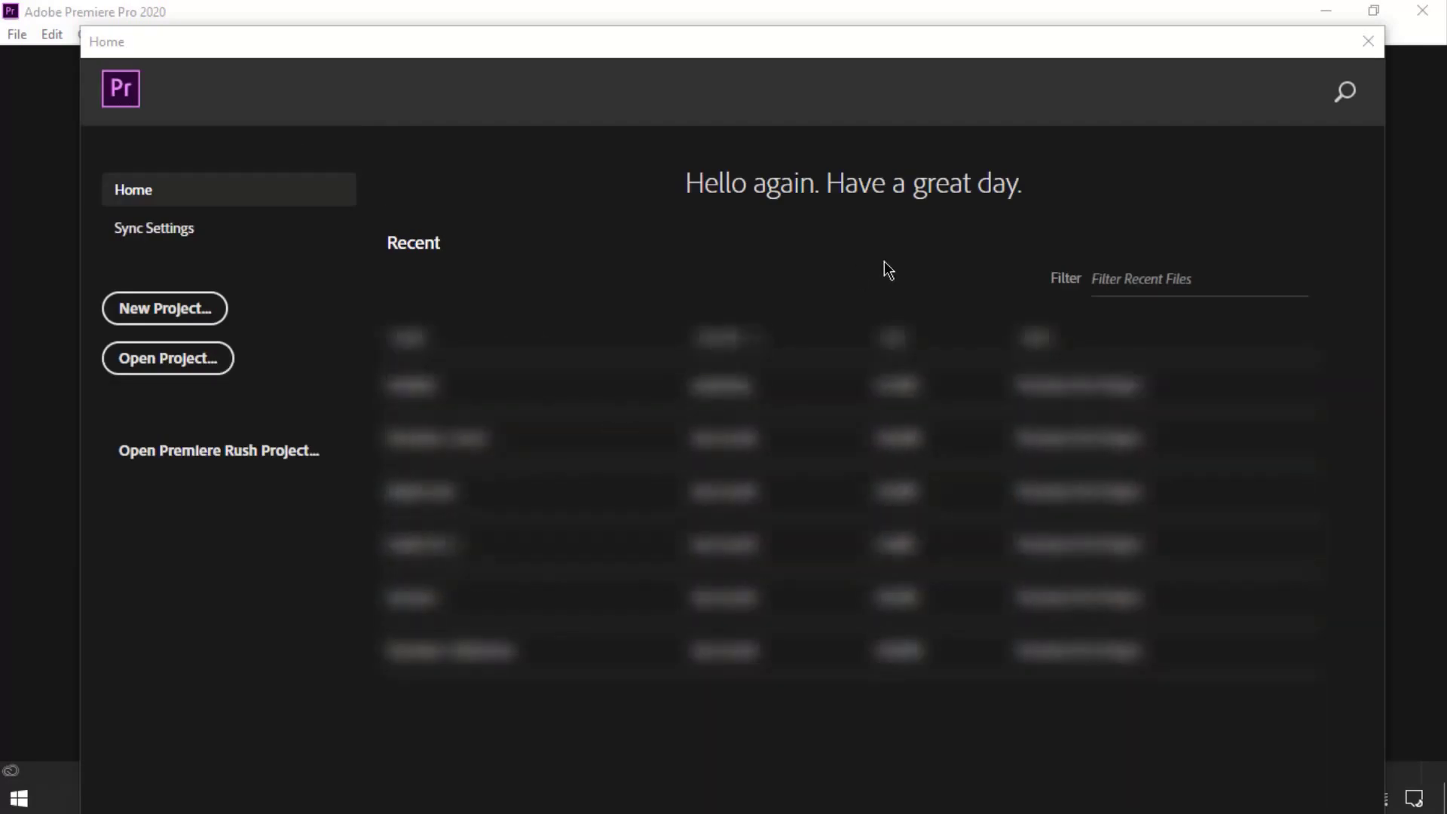
pyautogui.click(1347, 96)
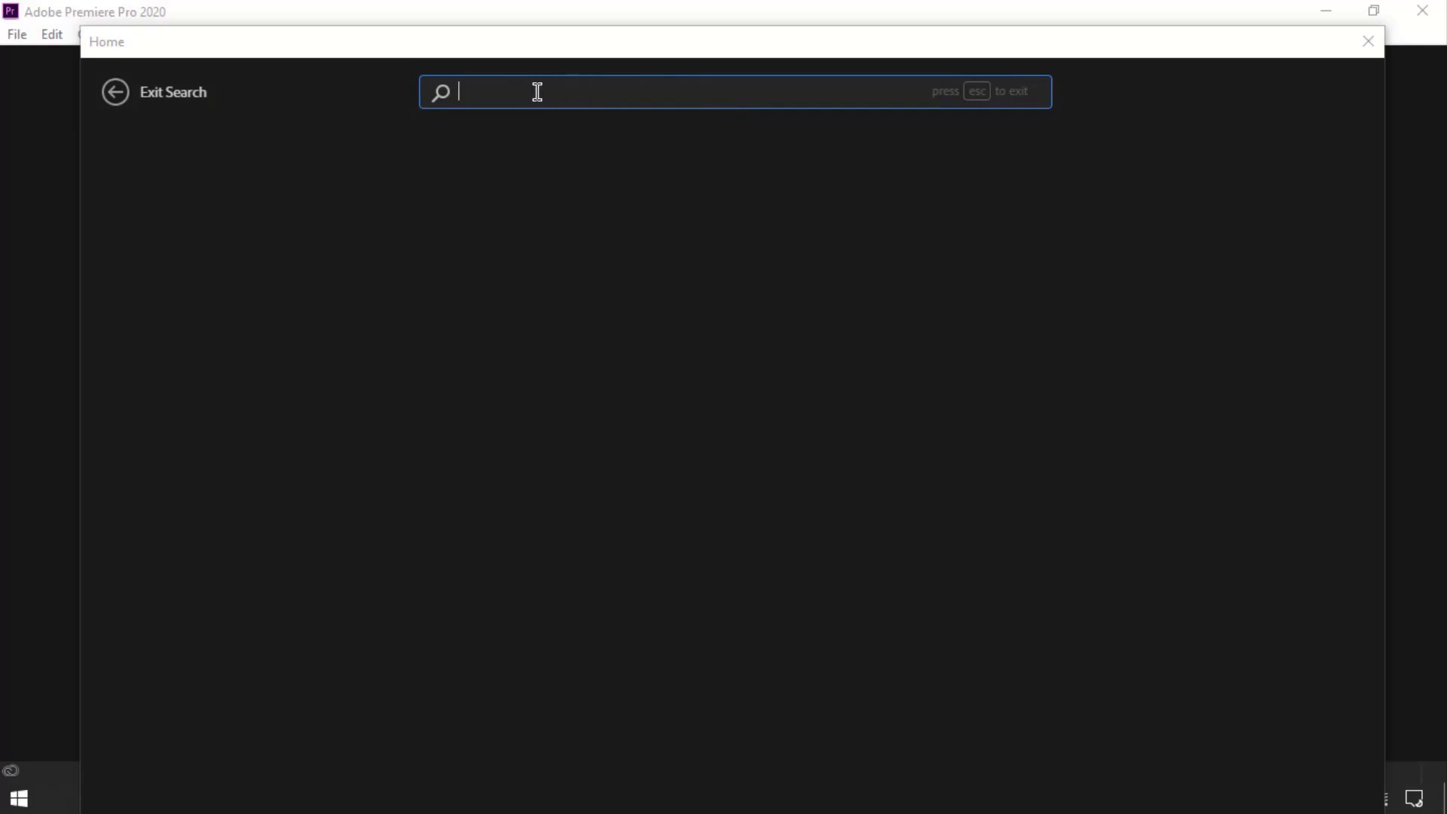
pyautogui.click(140, 98)
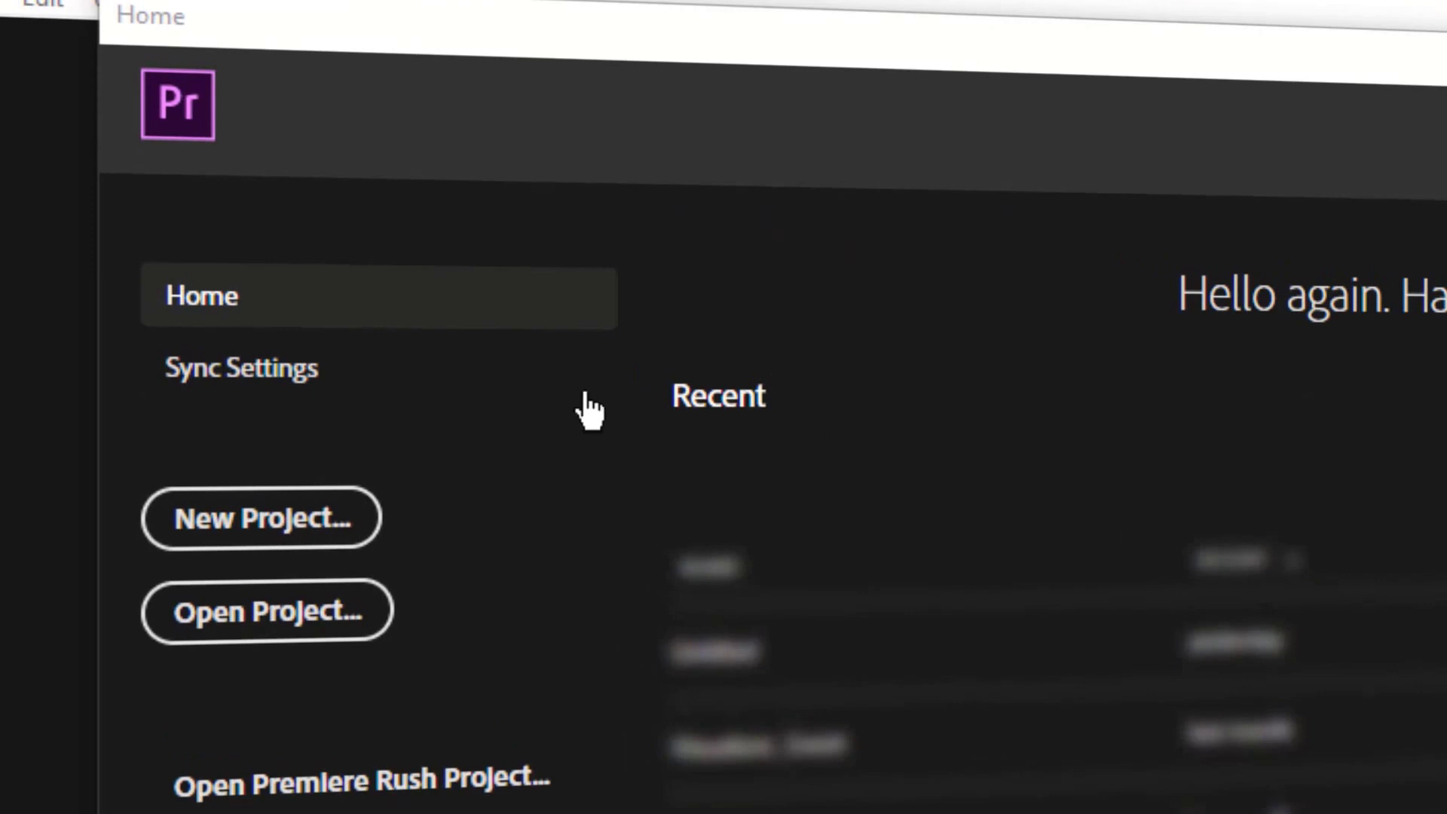
# Start a new project and name it "casharka 1aad".
pyautogui.click(296, 528)
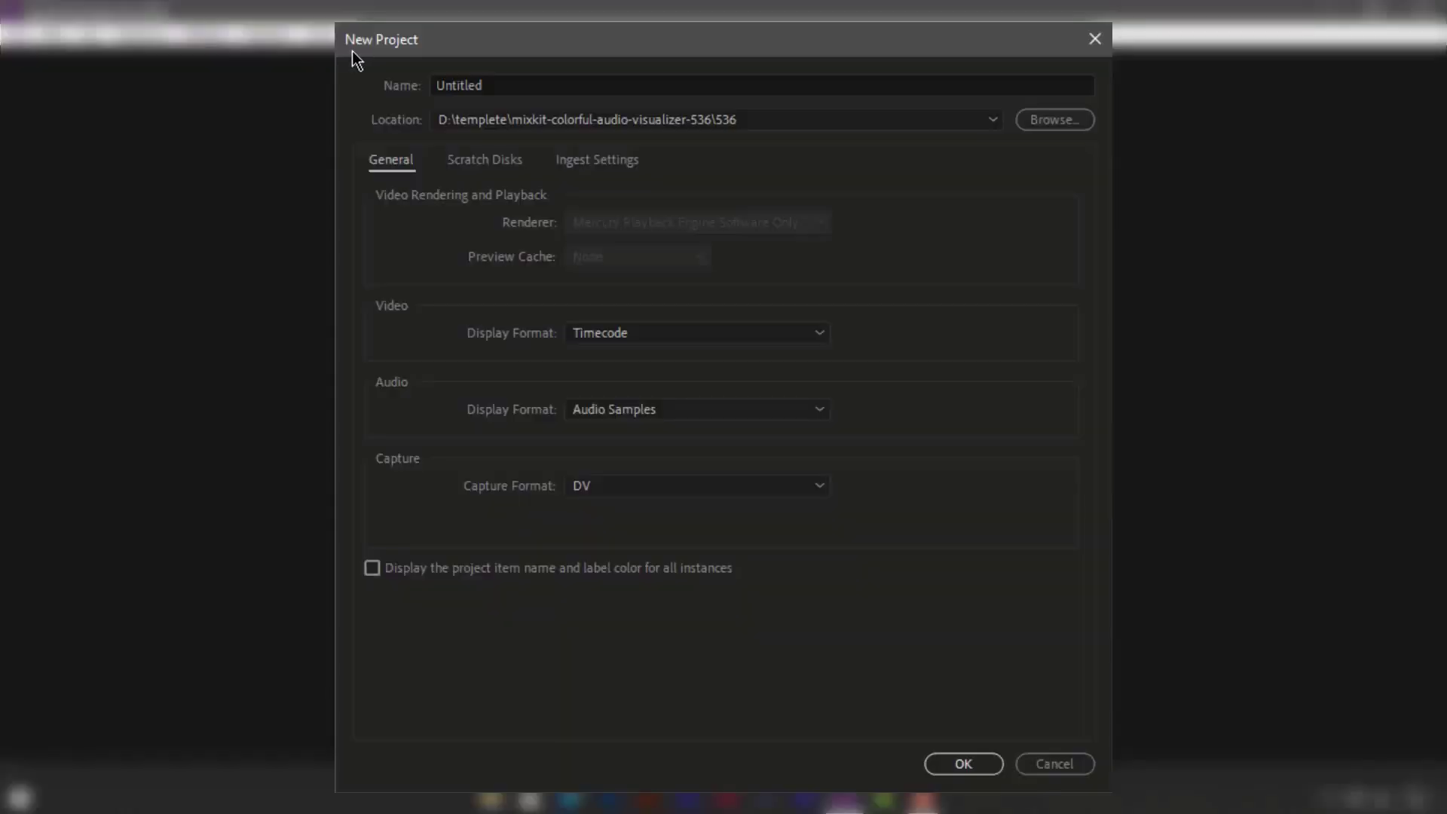
pyautogui.click(487, 82)
pyautogui.press('BackSpace')
pyautogui.press('BackSpace')
pyautogui.press('BackSpace')
pyautogui.press('BackSpace')
pyautogui.press('BackSpace')
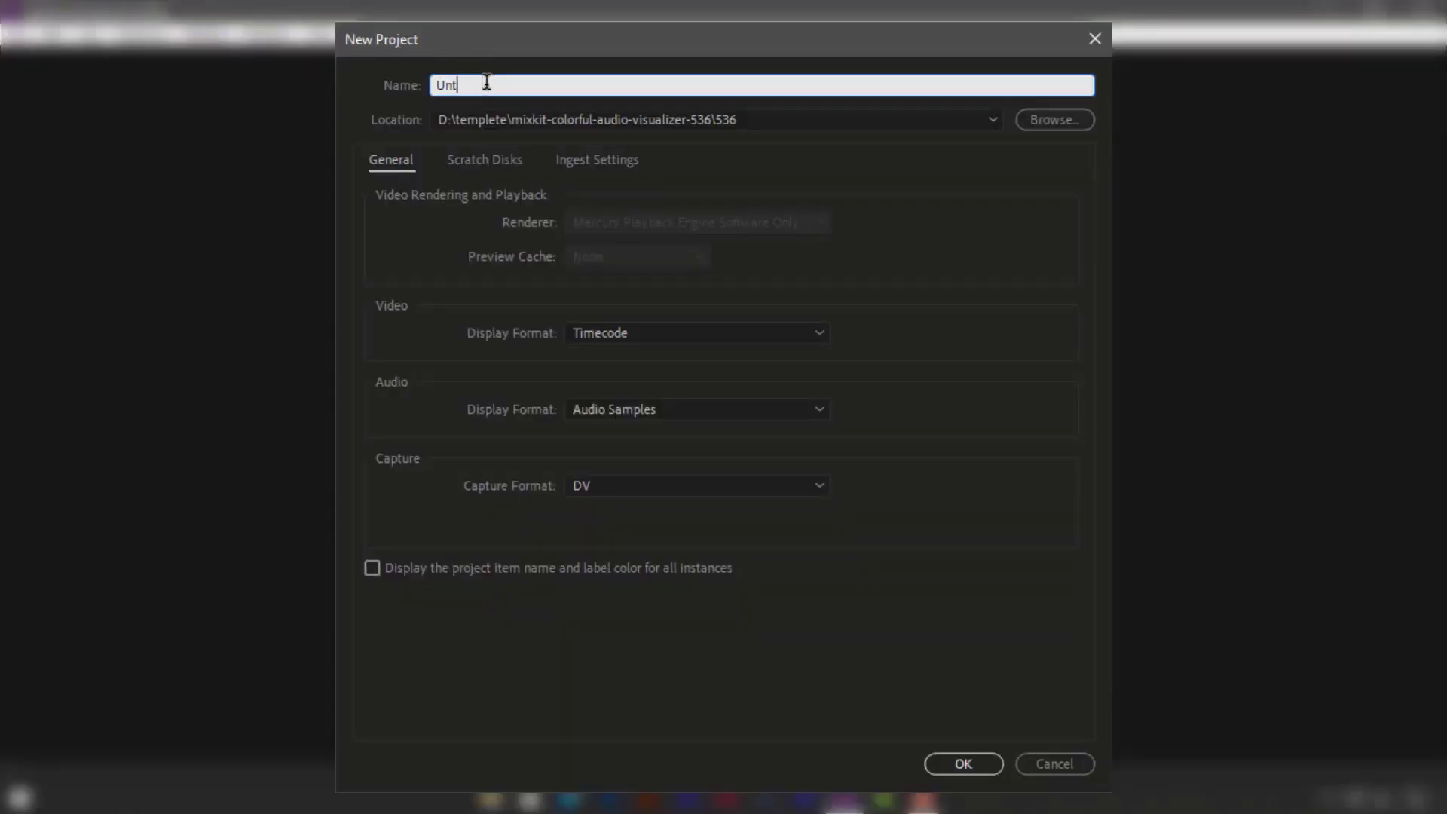
pyautogui.press('BackSpace')
pyautogui.press('BackSpace')
pyautogui.press('BackSpace')
pyautogui.write('less')
pyautogui.press('BackSpace')
pyautogui.press('BackSpace')
pyautogui.press('BackSpace')
pyautogui.press('BackSpace')
pyautogui.write('casharka1aad')
# Set the new project's location to the "my project" folder on the Data (F:) drive.
pyautogui.click(1049, 124)
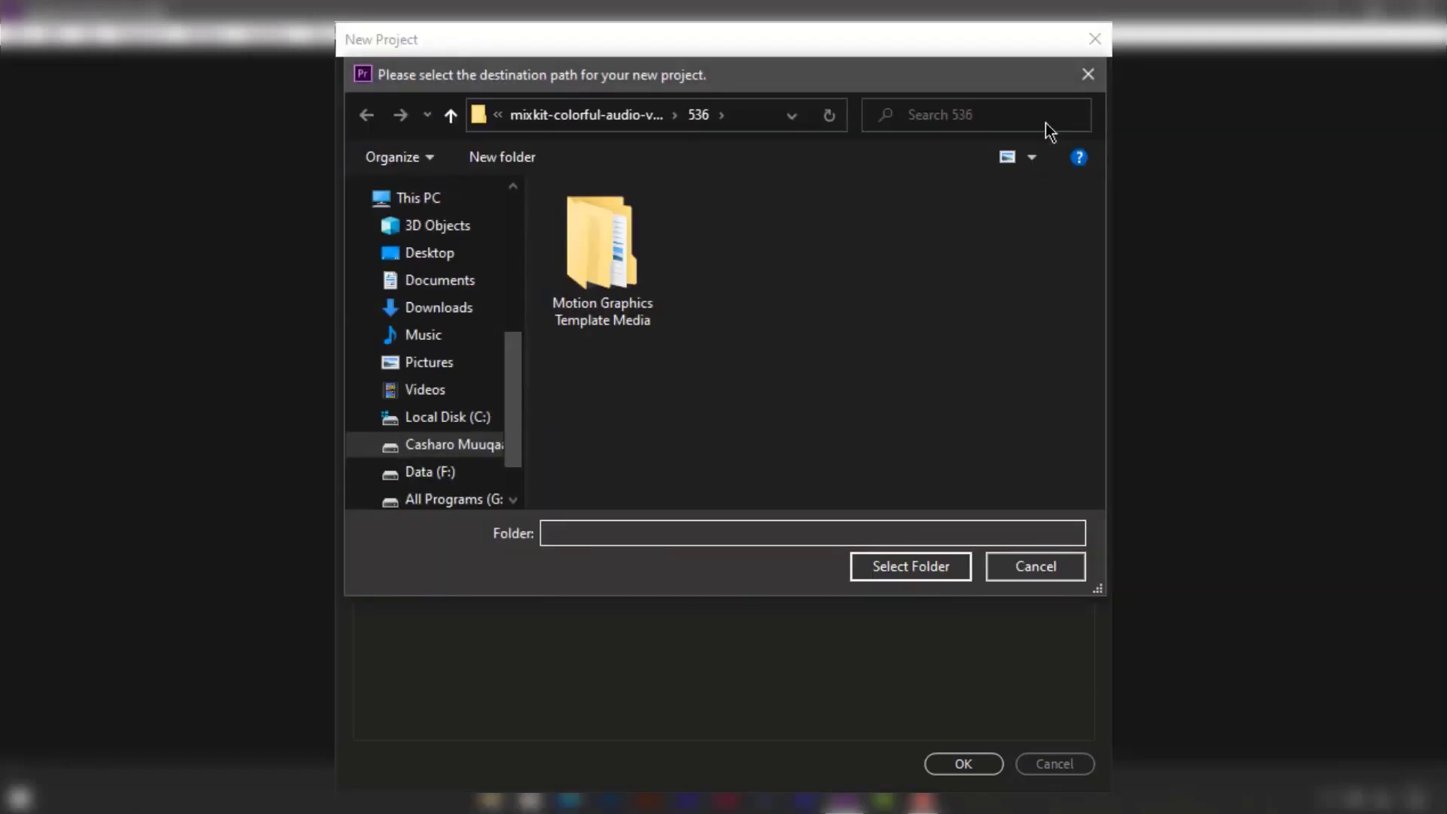
pyautogui.click(458, 472)
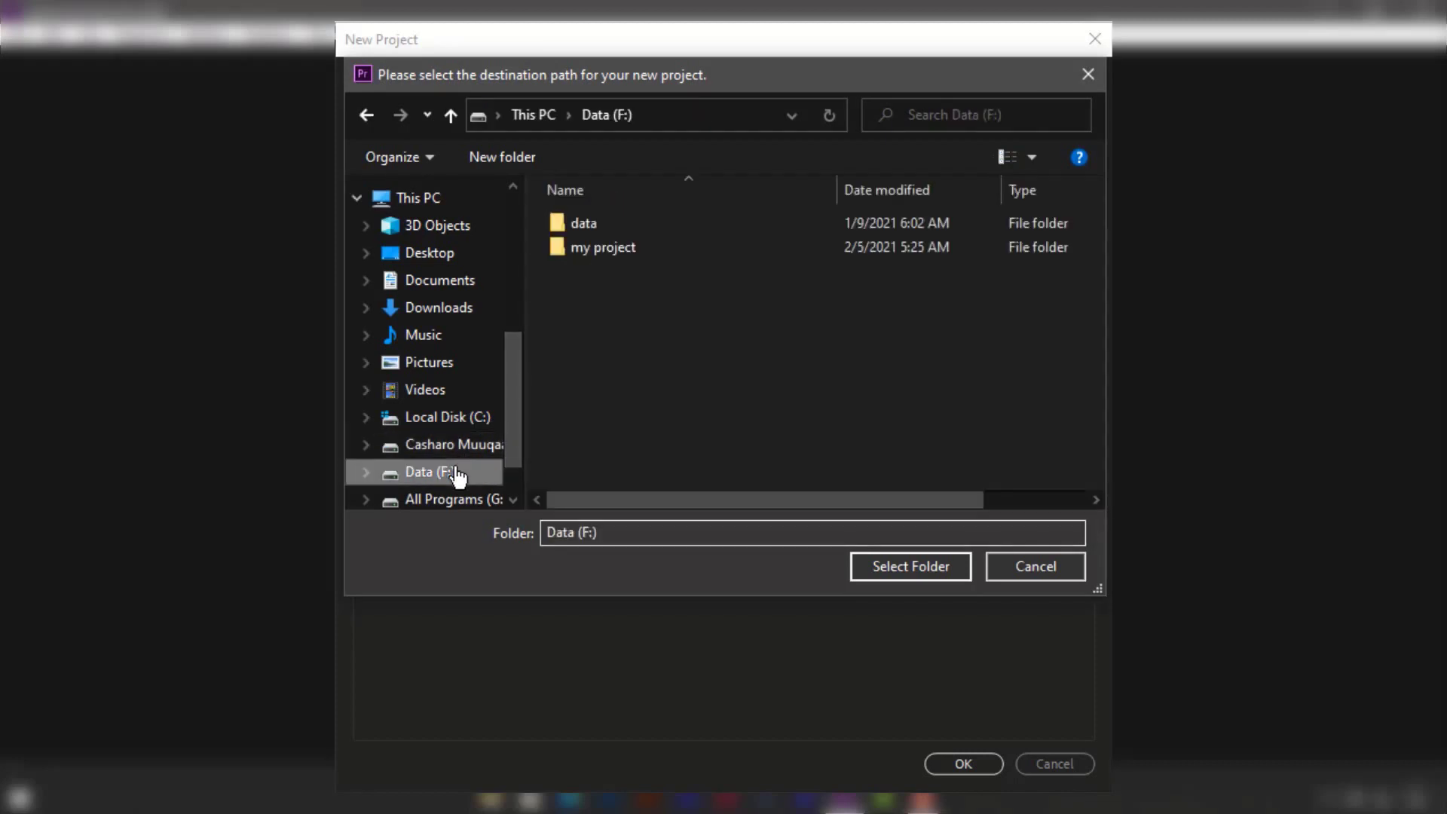
pyautogui.doubleClick(608, 254)
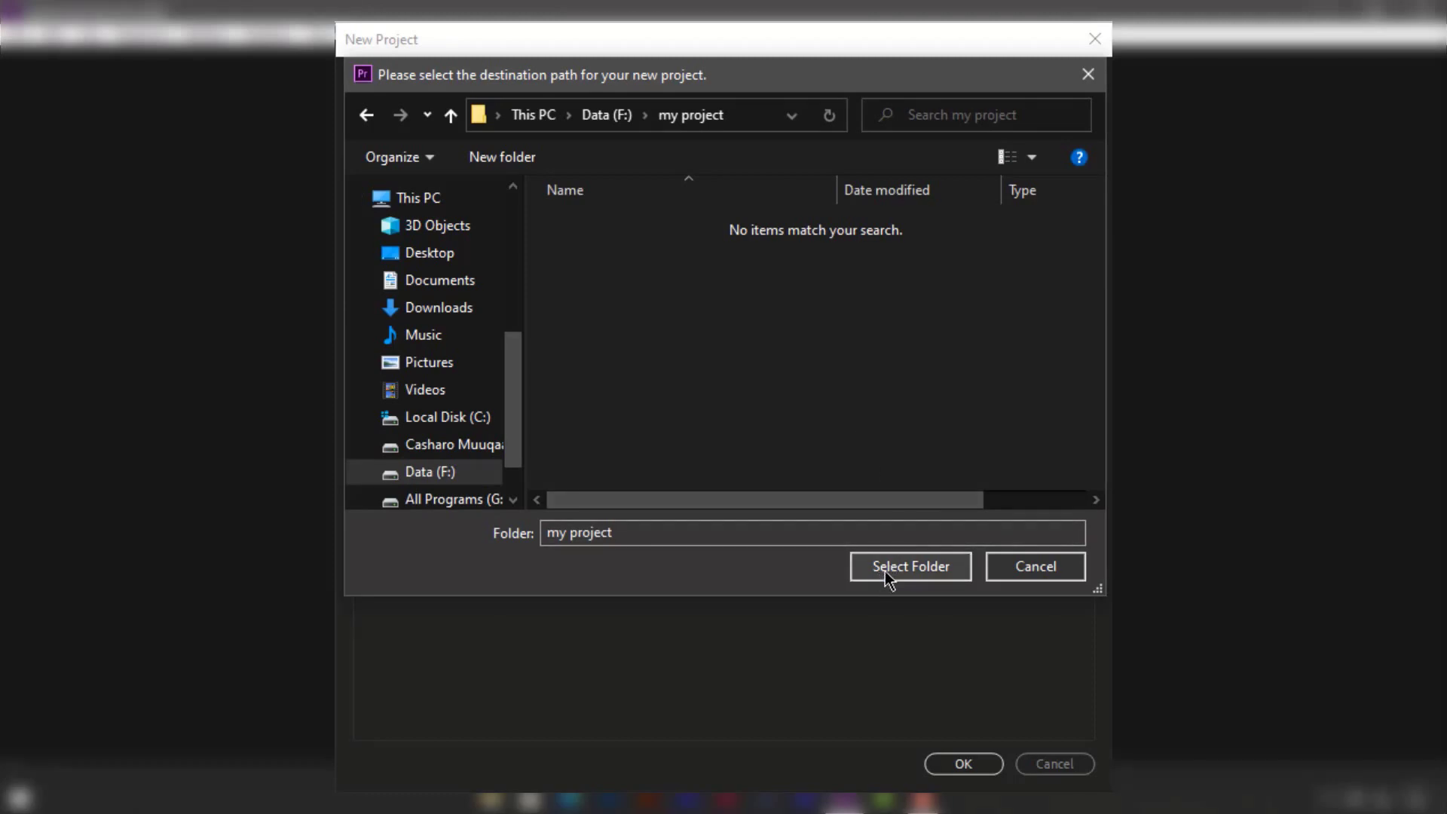
pyautogui.click(908, 568)
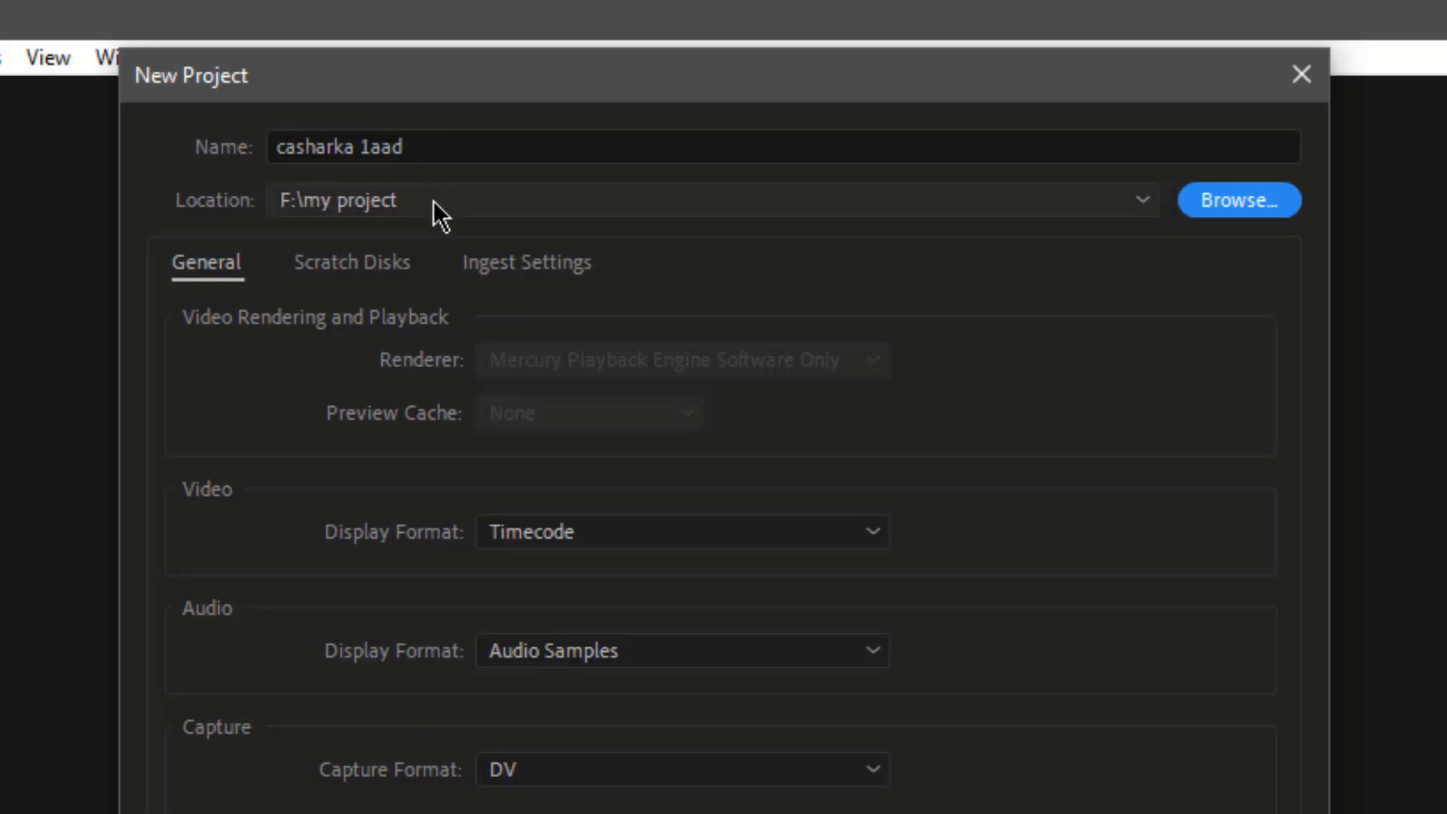
# Review the new project's scratch disk, ingest and general settings, and create the project with them.
pyautogui.click(360, 276)
pyautogui.click(559, 249)
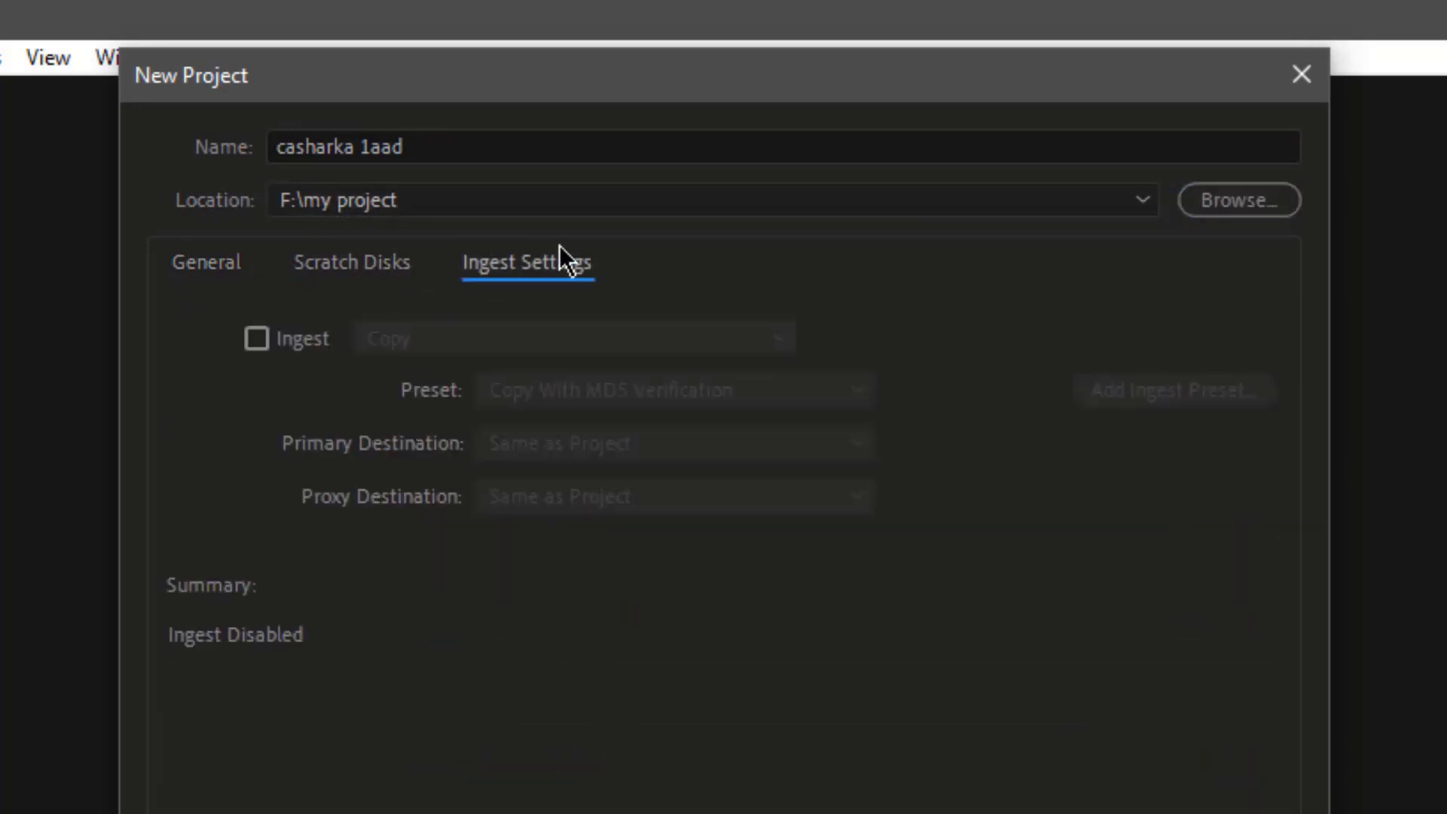
pyautogui.click(362, 286)
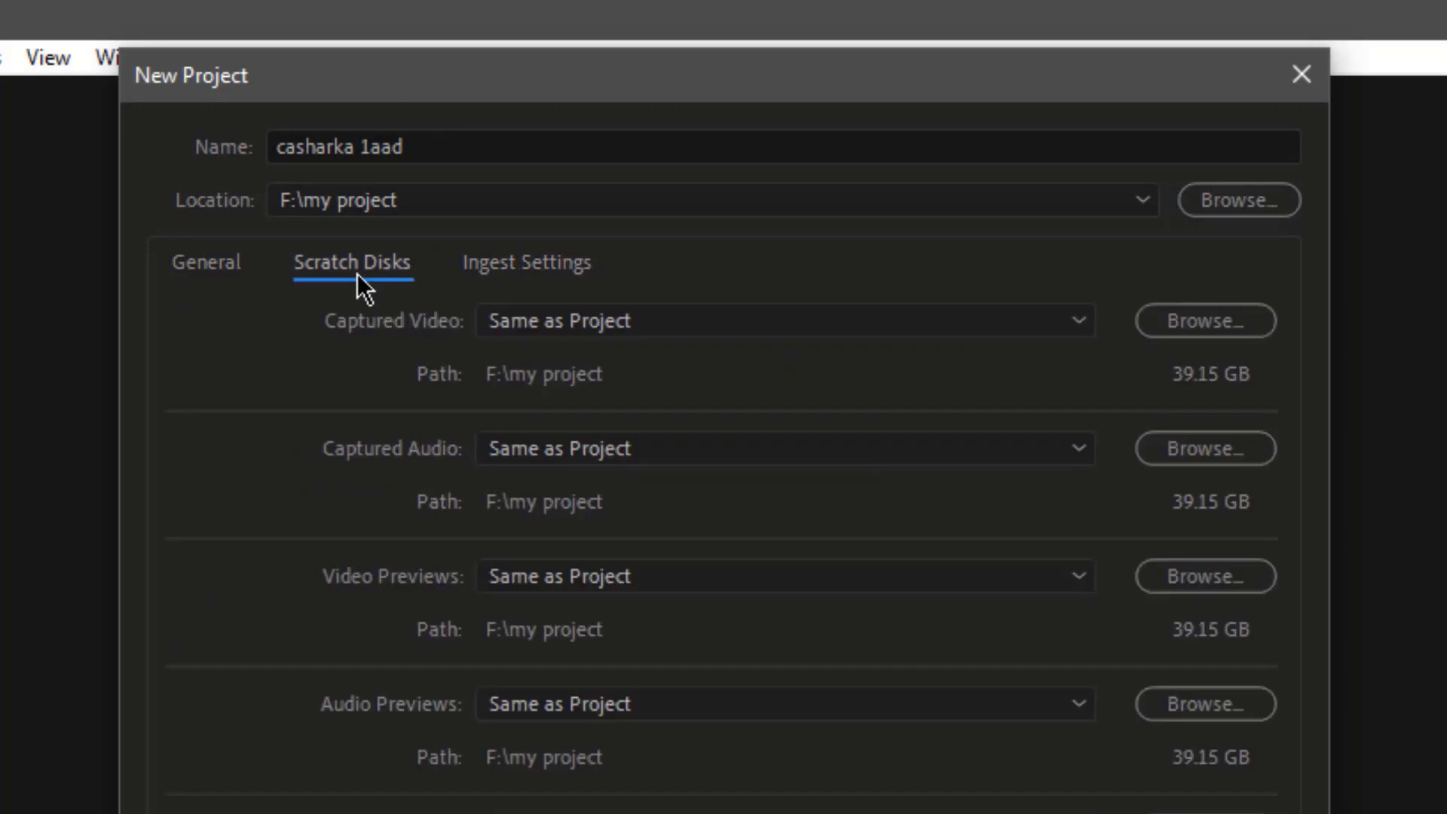
pyautogui.click(510, 262)
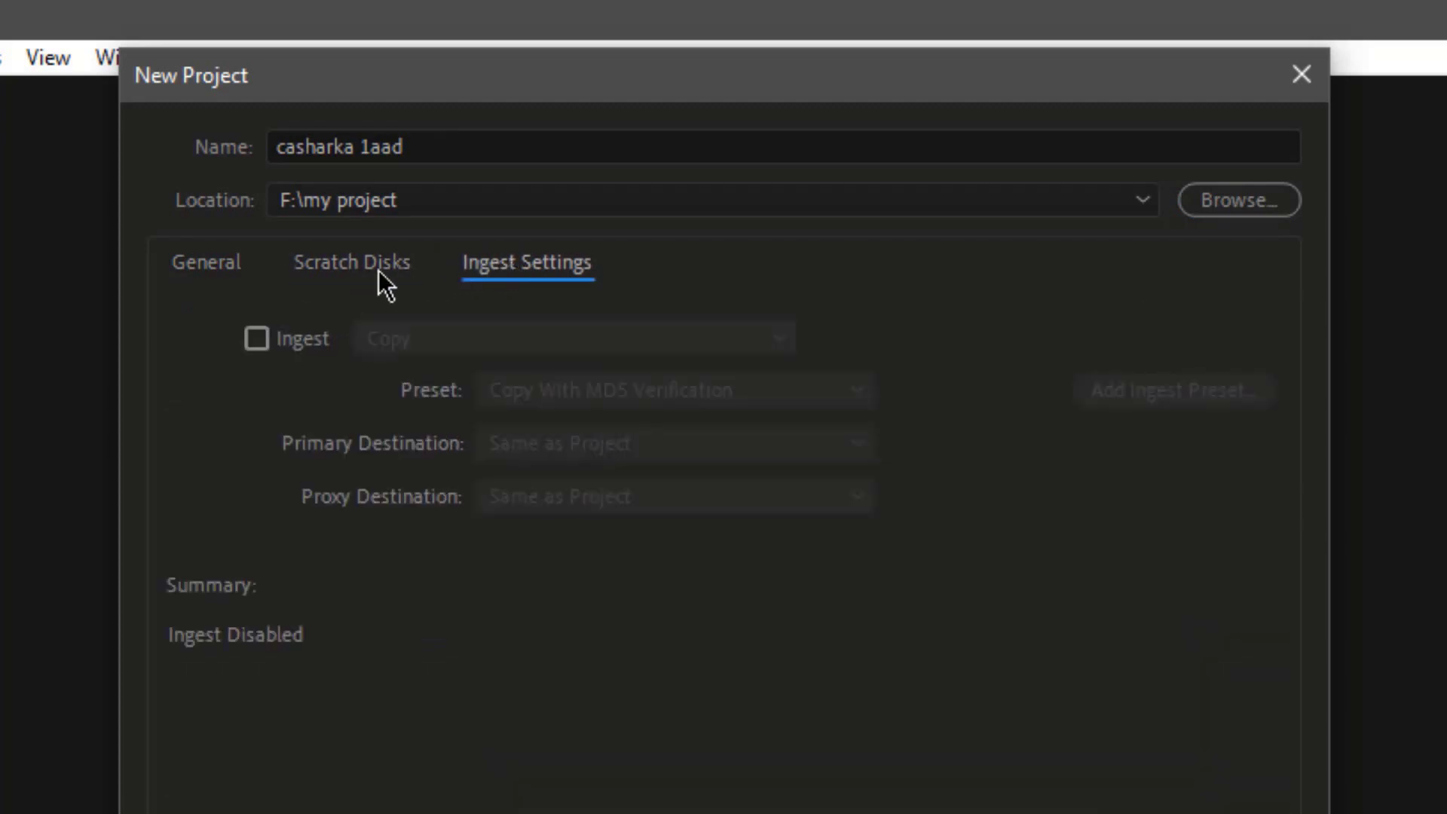
pyautogui.click(351, 273)
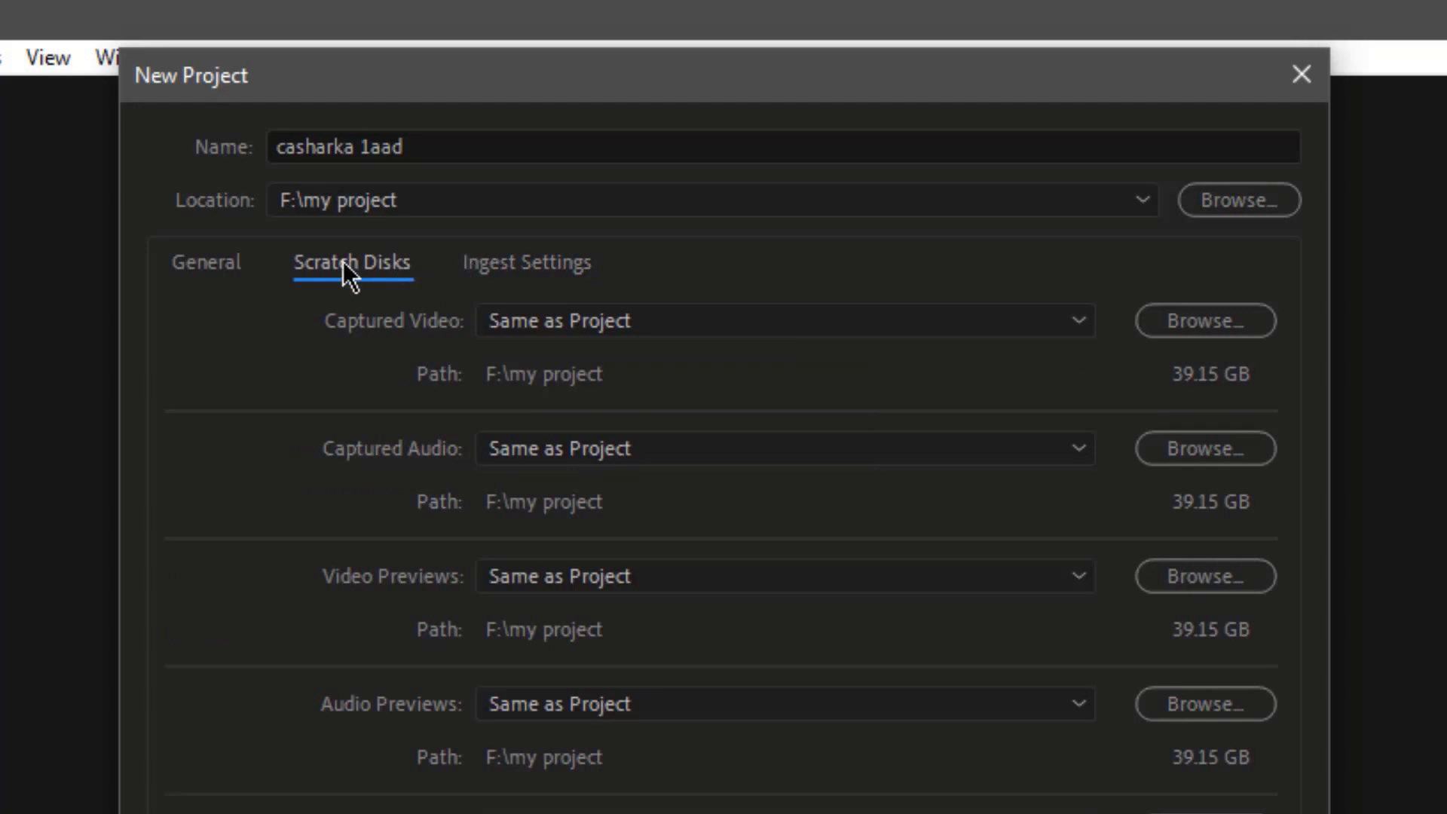
pyautogui.click(235, 271)
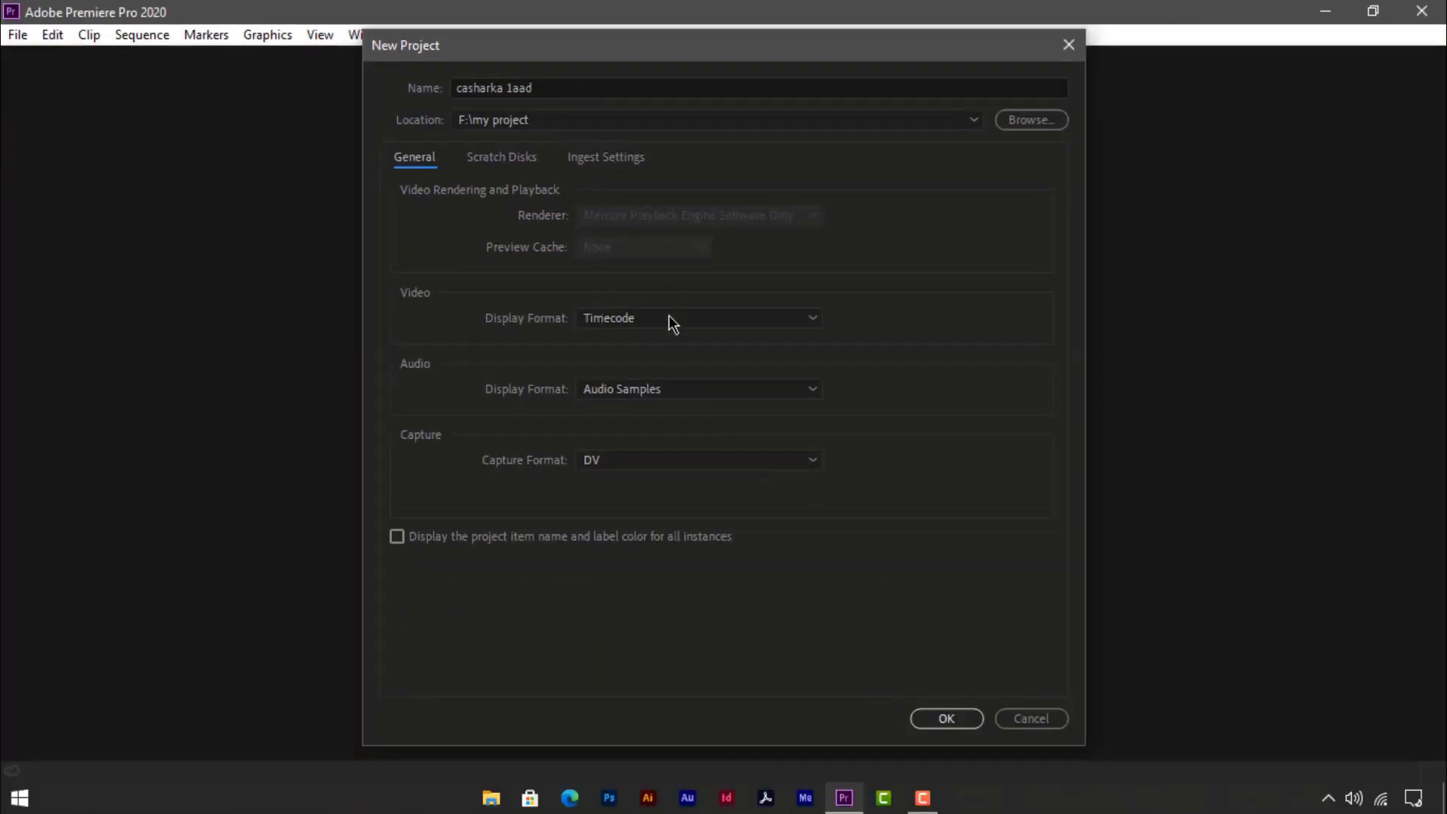
pyautogui.click(946, 719)
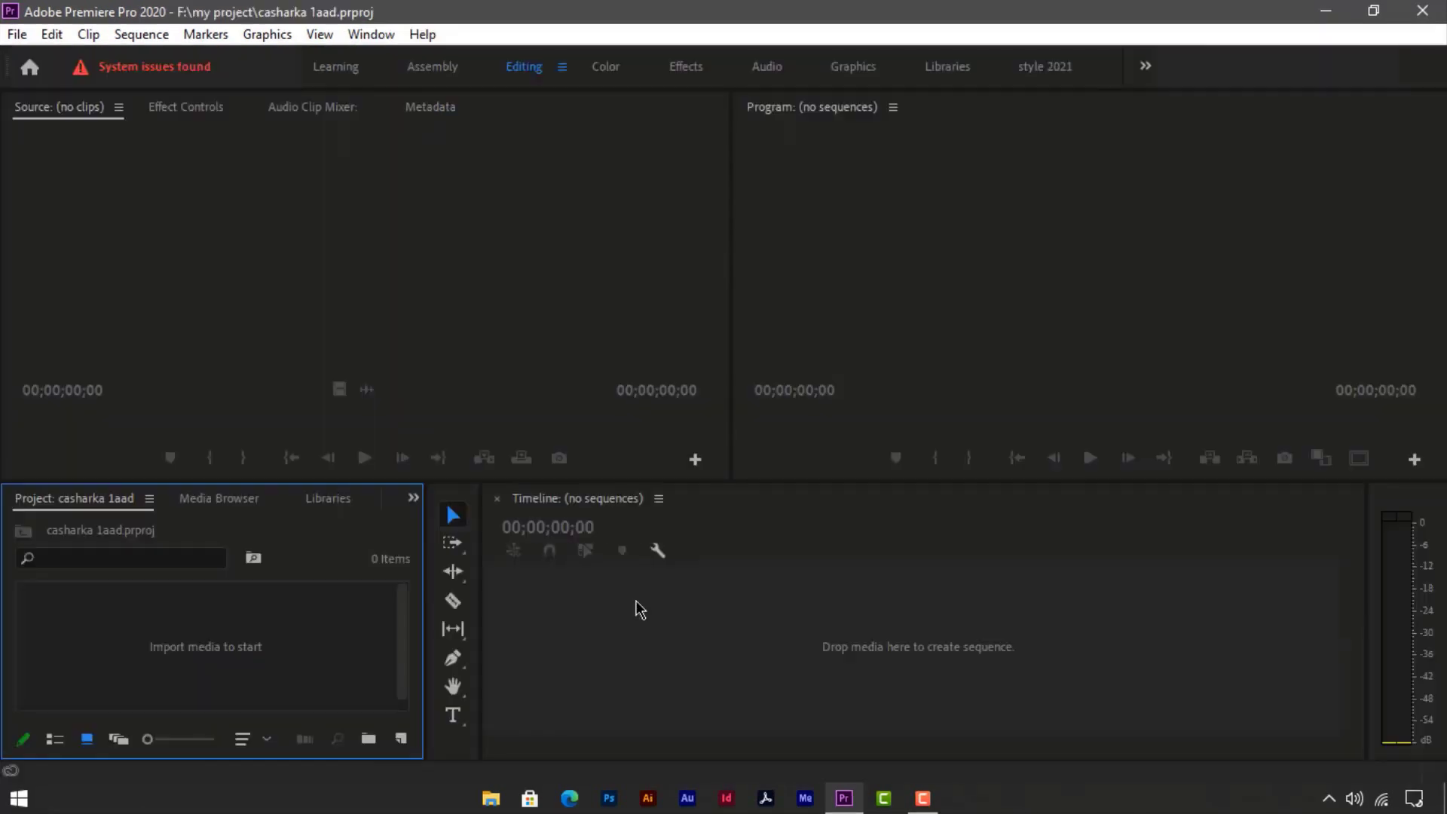
# Examine the Editing workspace by activating its Program monitor, Source monitor, Timeline and Project panels in turn.
pyautogui.click(866, 410)
pyautogui.click(574, 369)
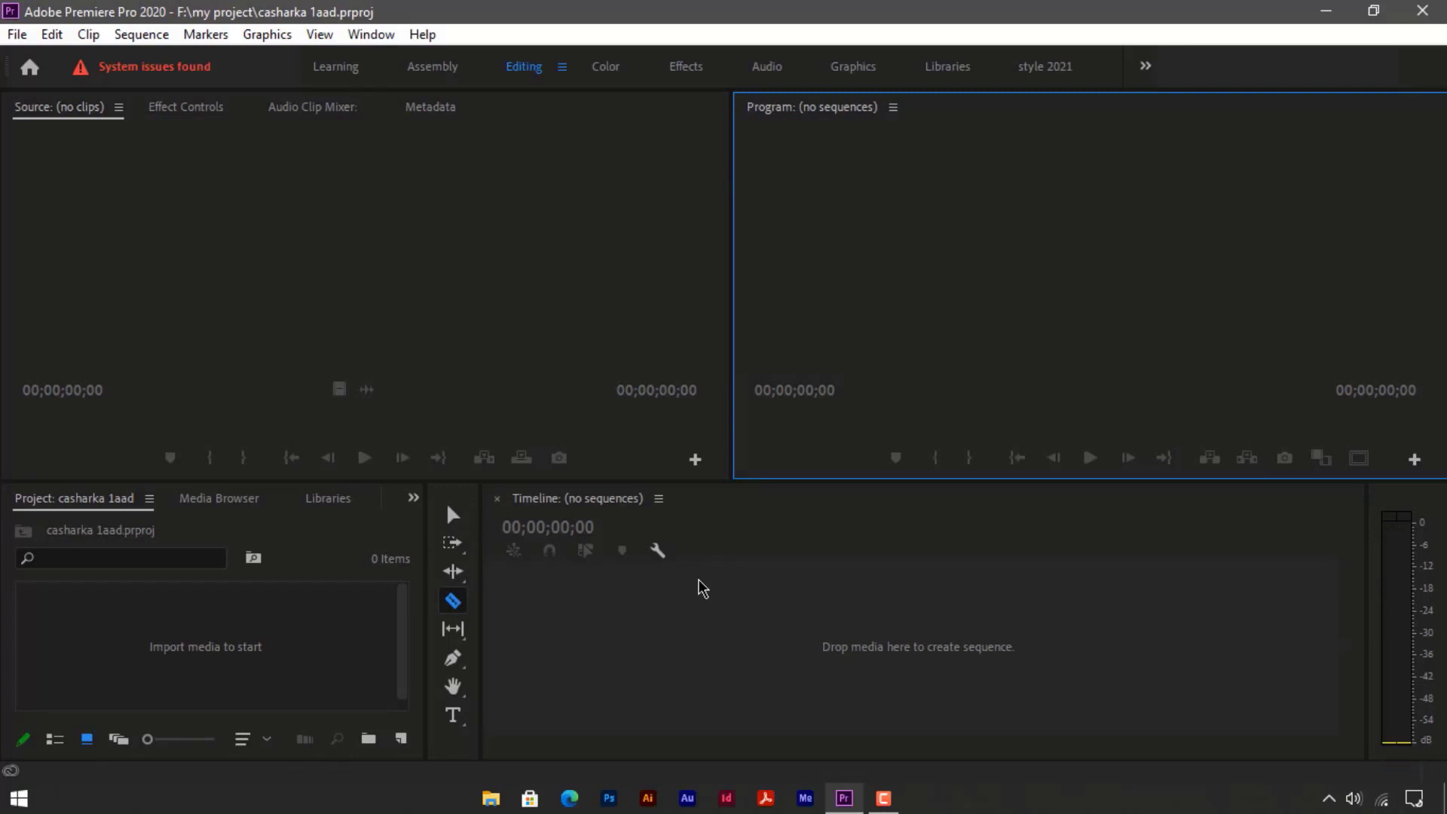
pyautogui.click(561, 337)
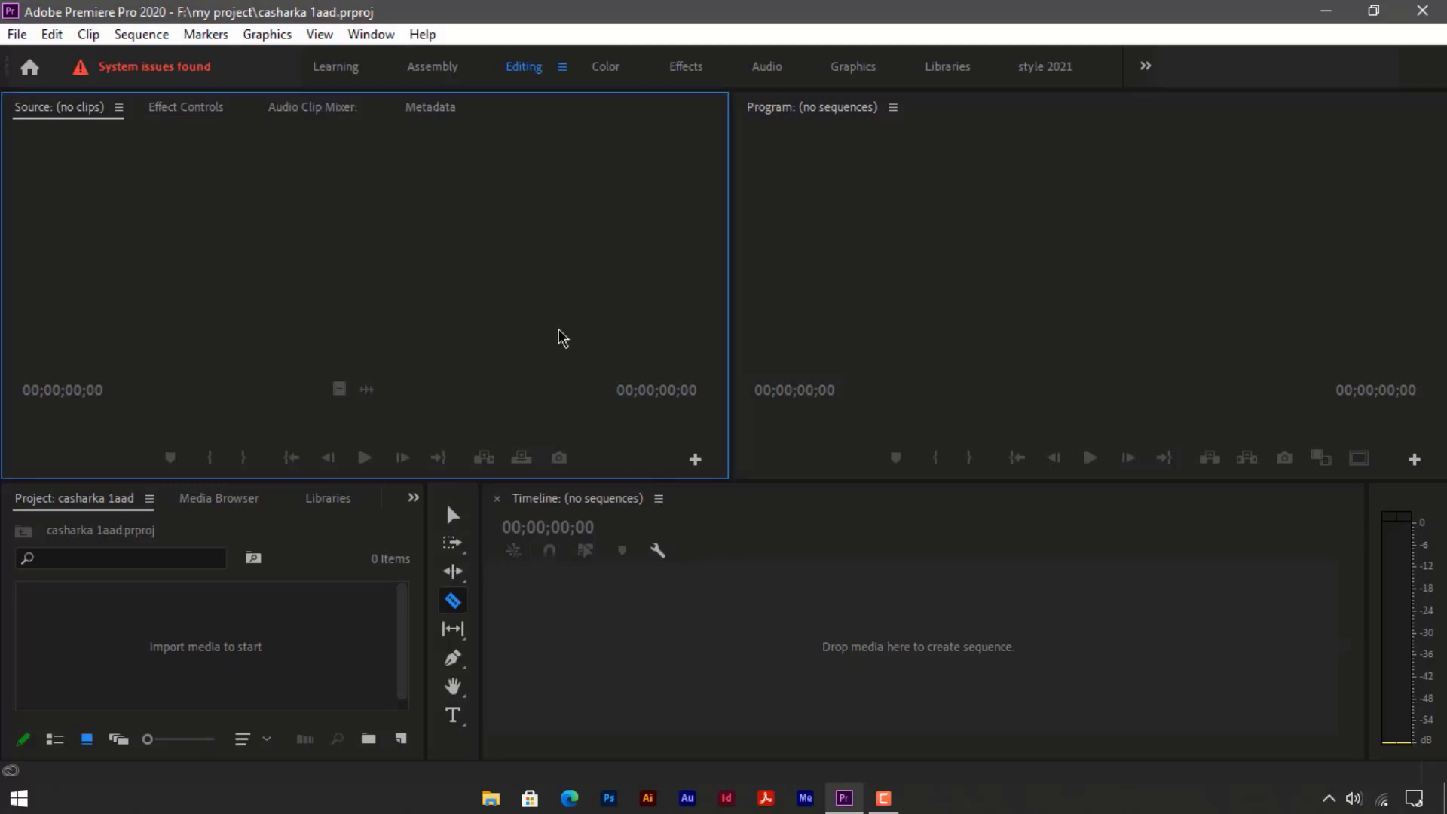
pyautogui.click(806, 351)
pyautogui.click(737, 626)
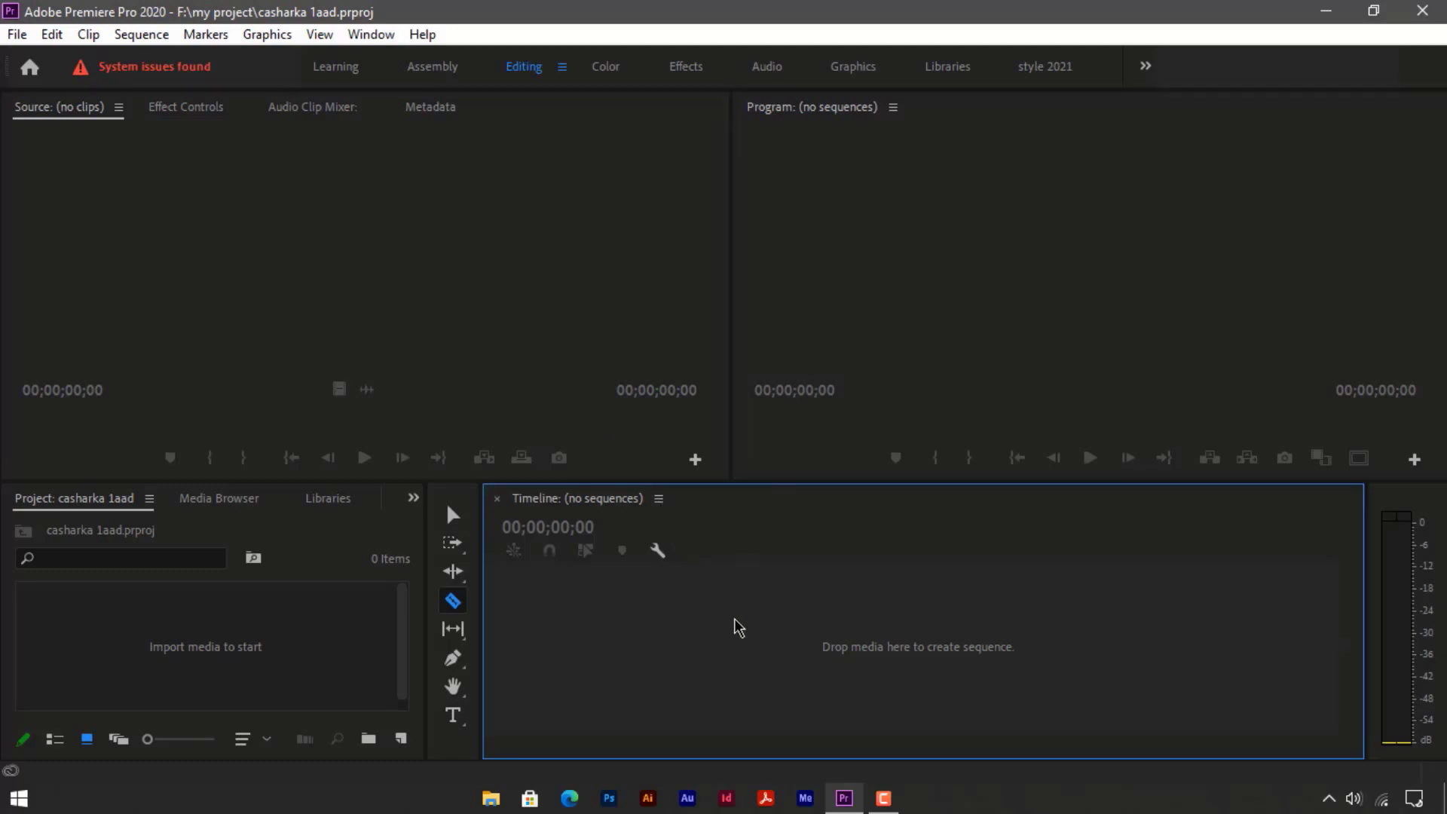
pyautogui.click(333, 623)
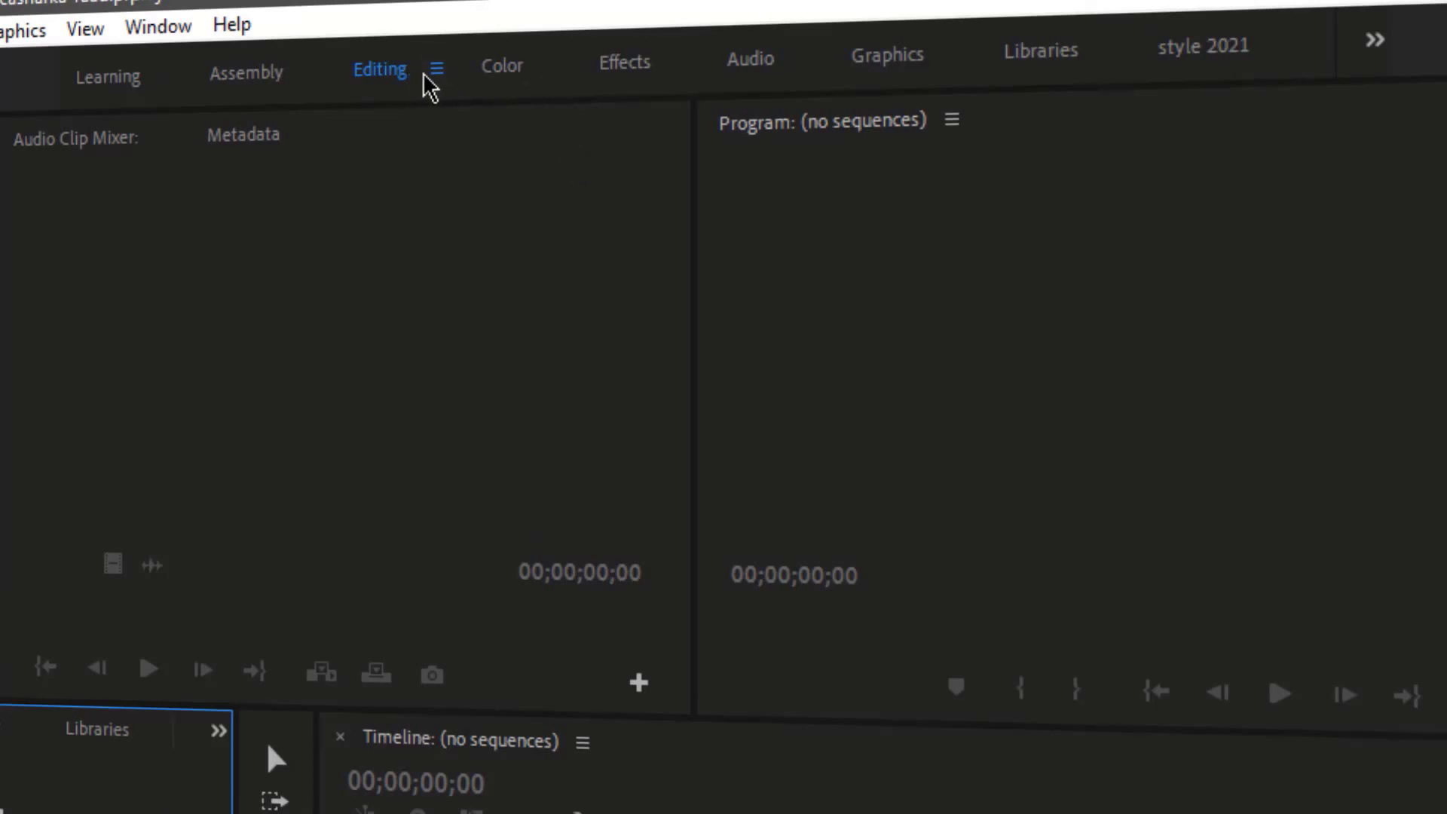
# Preview the Color and Learning workspaces, and return to the Editing workspace.
pyautogui.click(499, 70)
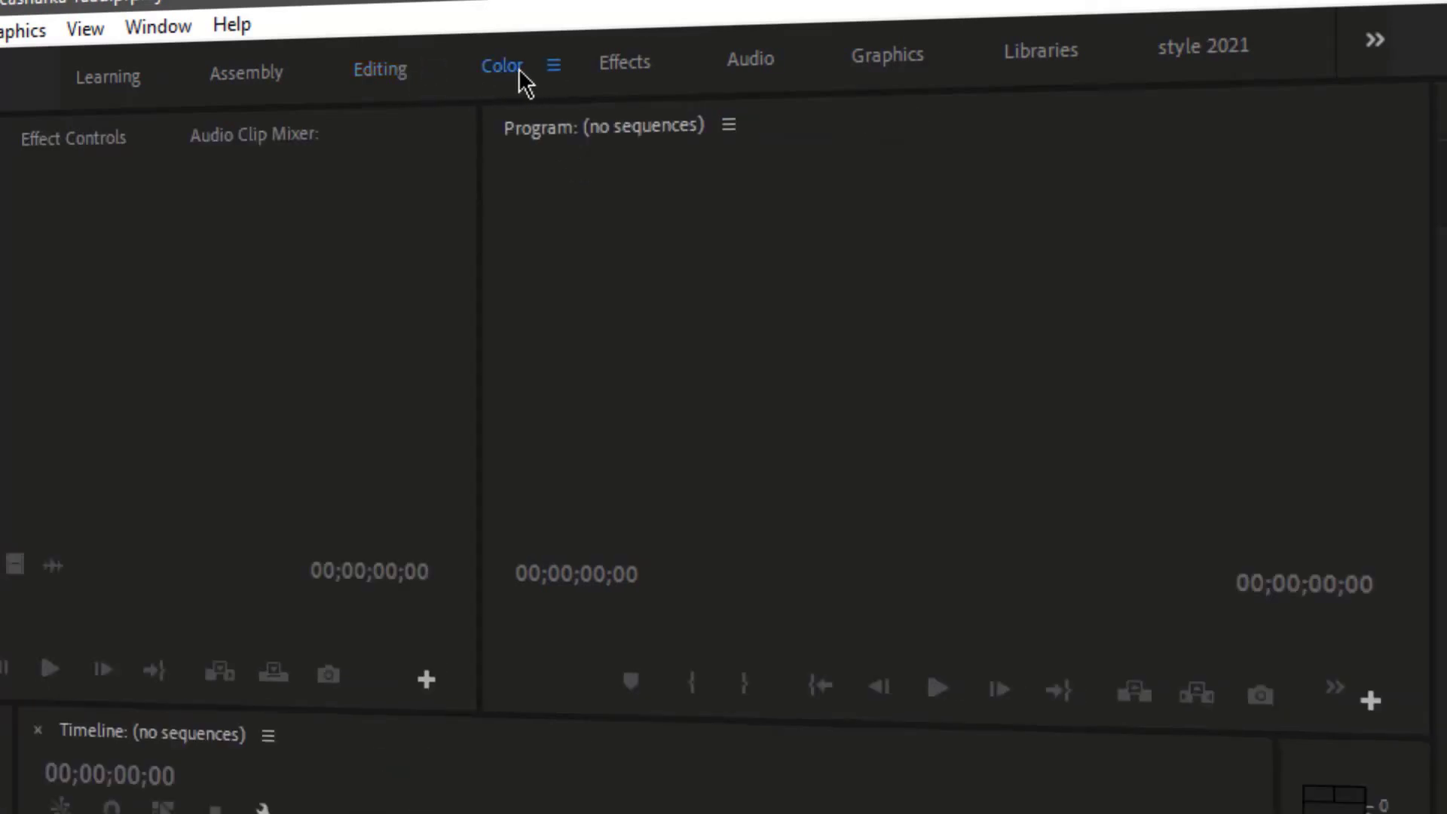
pyautogui.click(141, 81)
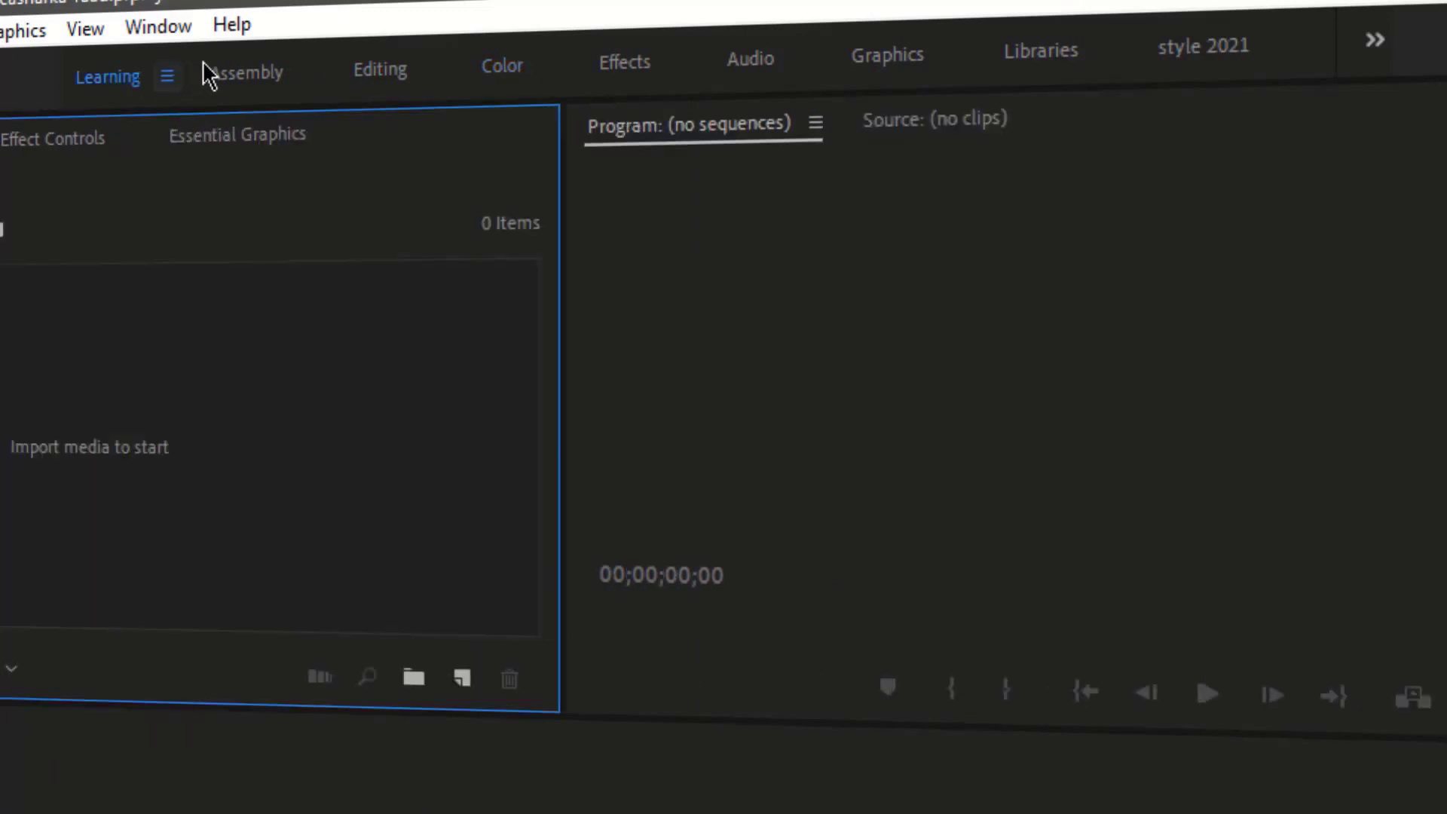
pyautogui.click(377, 70)
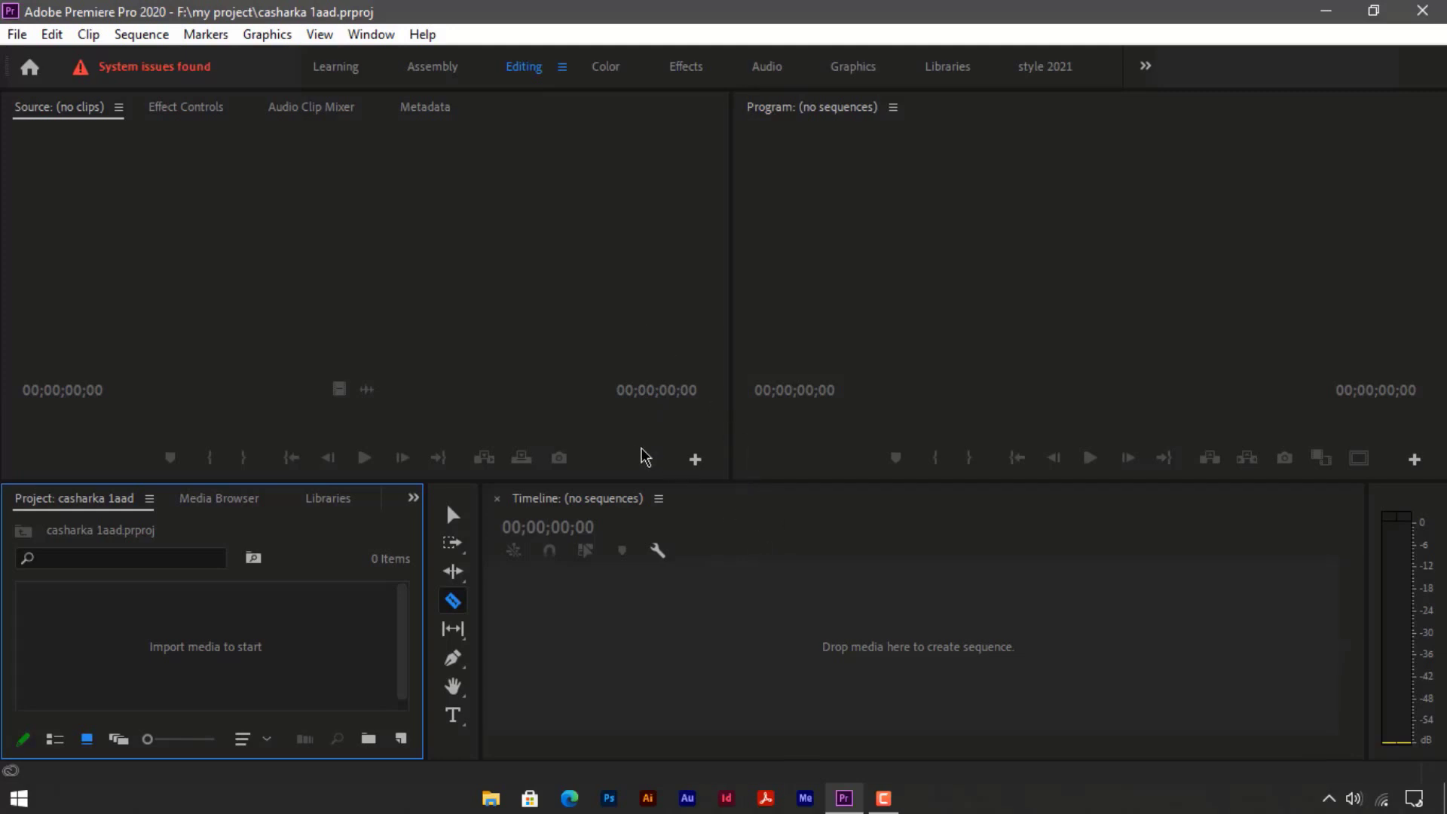
# Identify the four main Editing panels by activating the Source monitor, Program monitor, Timeline and Project panel.
pyautogui.click(673, 435)
pyautogui.click(800, 400)
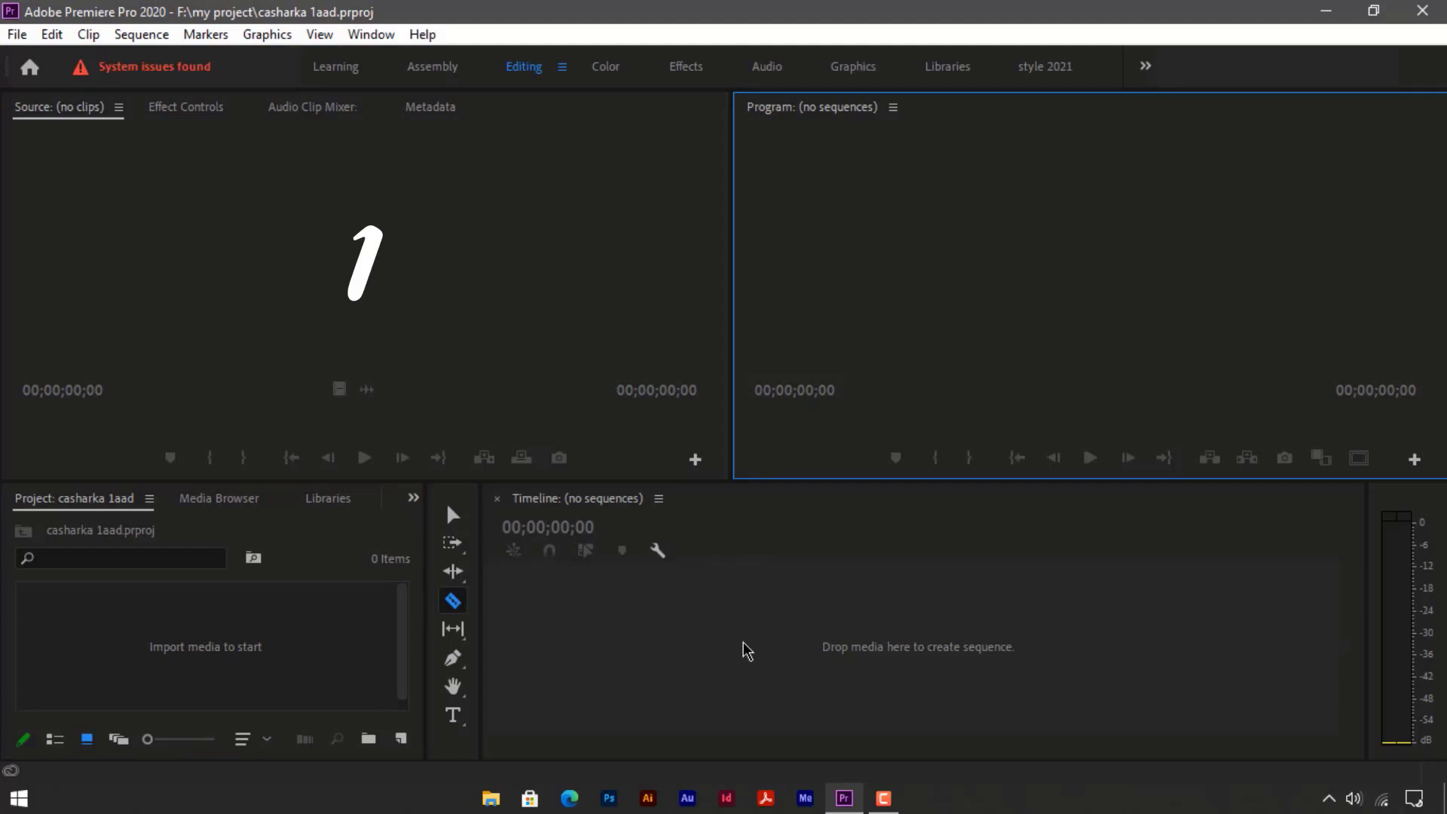
pyautogui.click(746, 650)
pyautogui.click(383, 619)
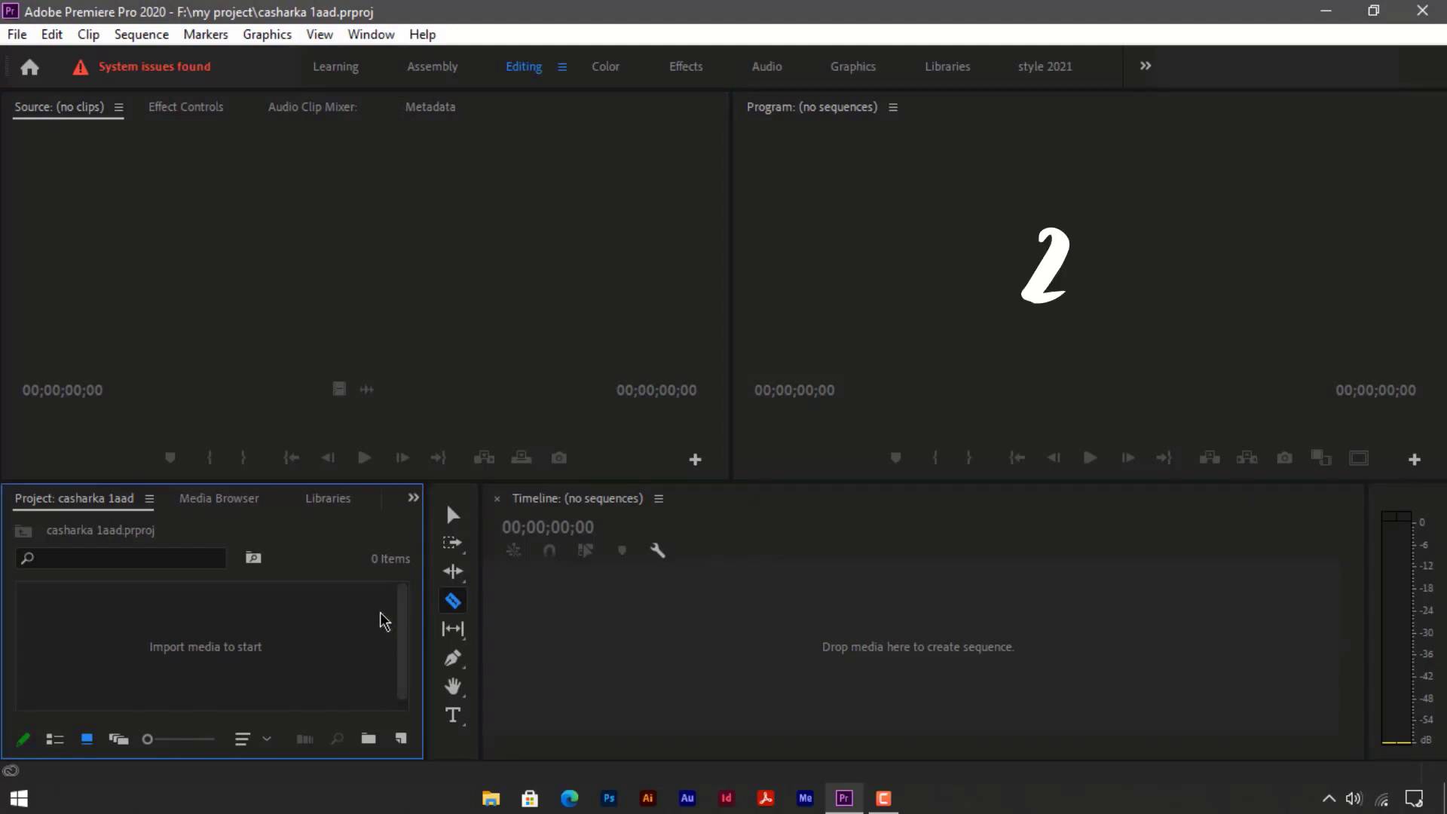
pyautogui.click(556, 426)
pyautogui.click(770, 395)
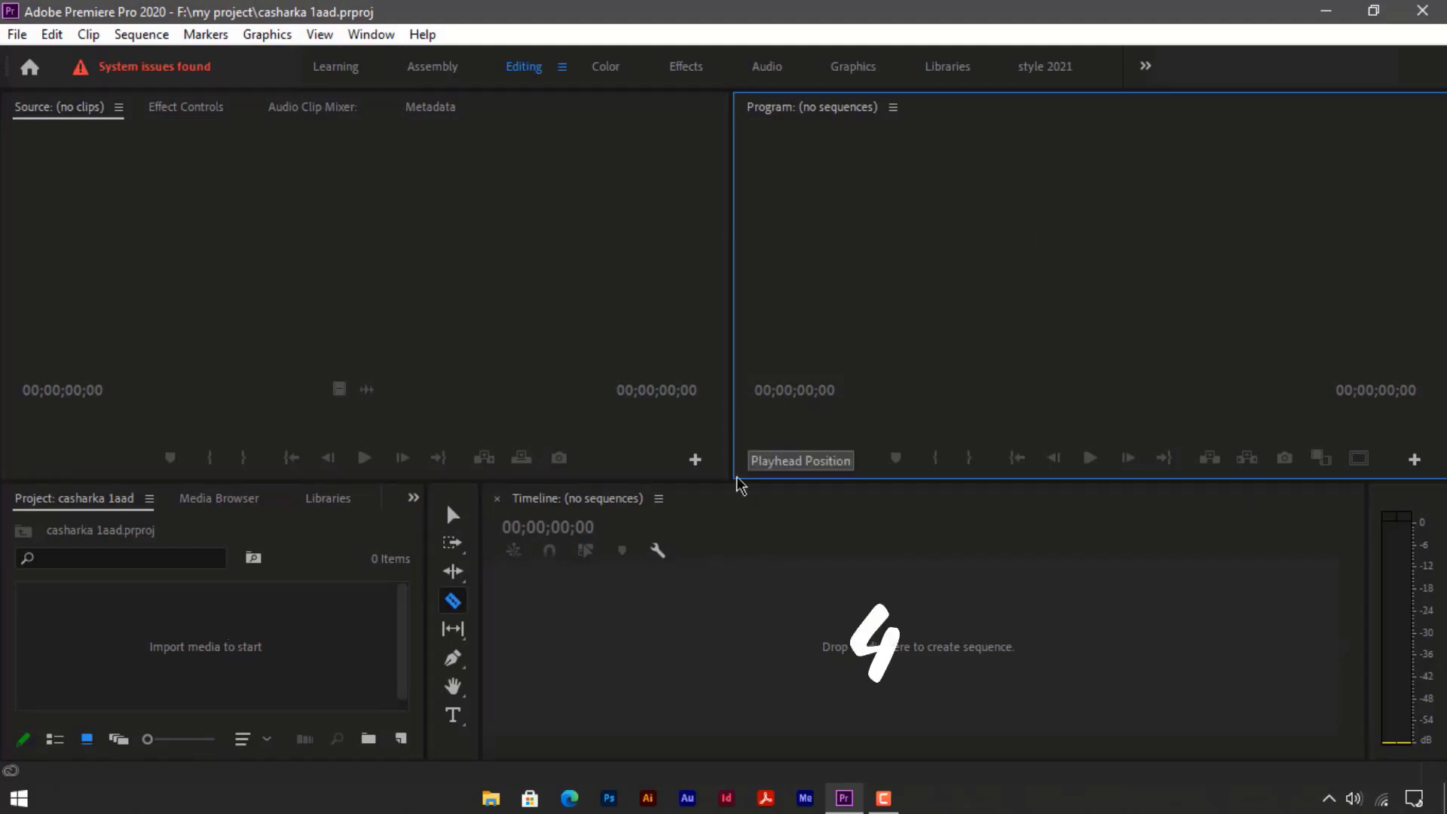
# Compare the Tools panel and the audio meters by activating each of them alternately.
pyautogui.click(474, 591)
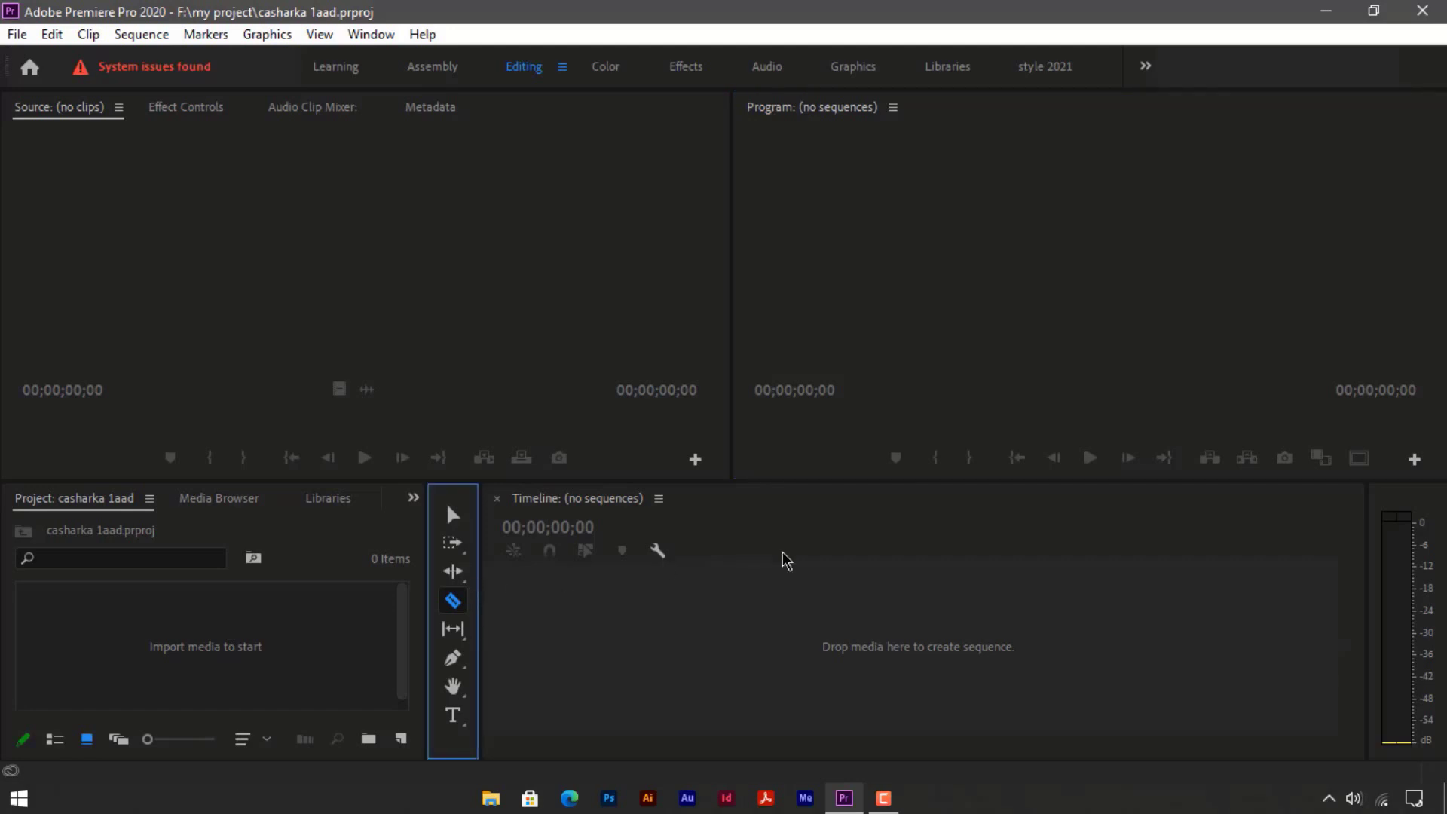
pyautogui.click(1413, 509)
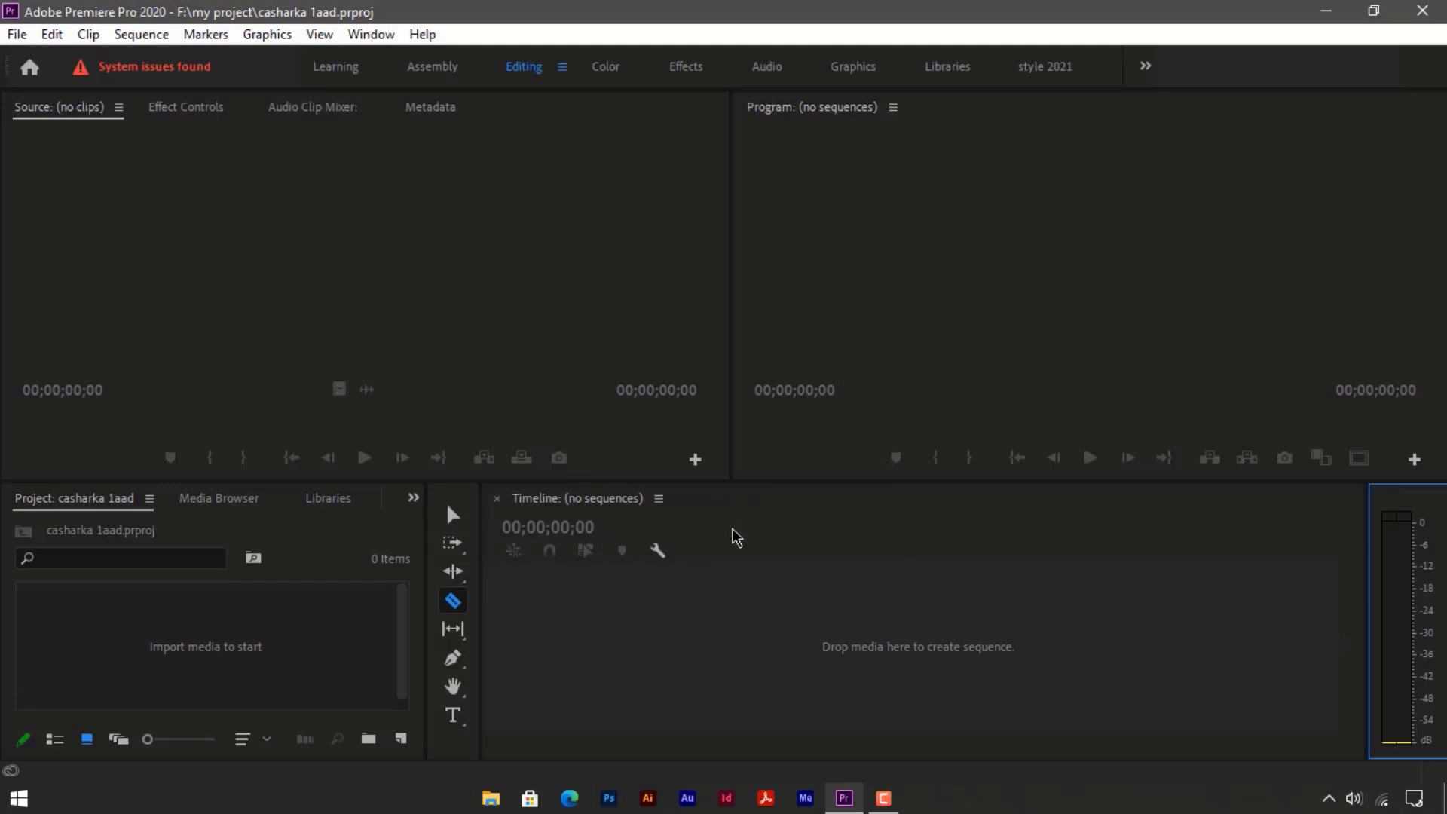
pyautogui.click(475, 549)
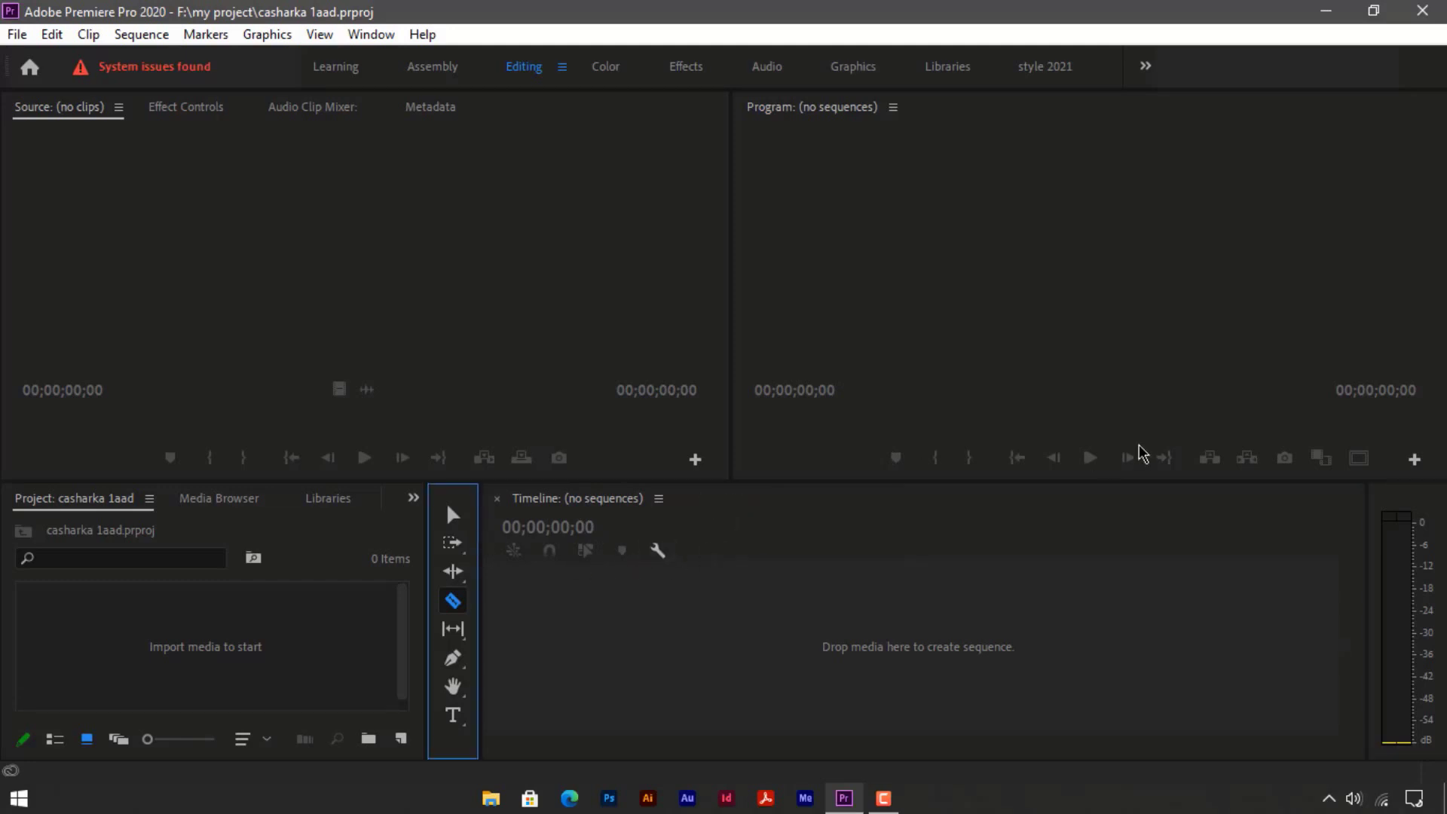
pyautogui.click(1410, 538)
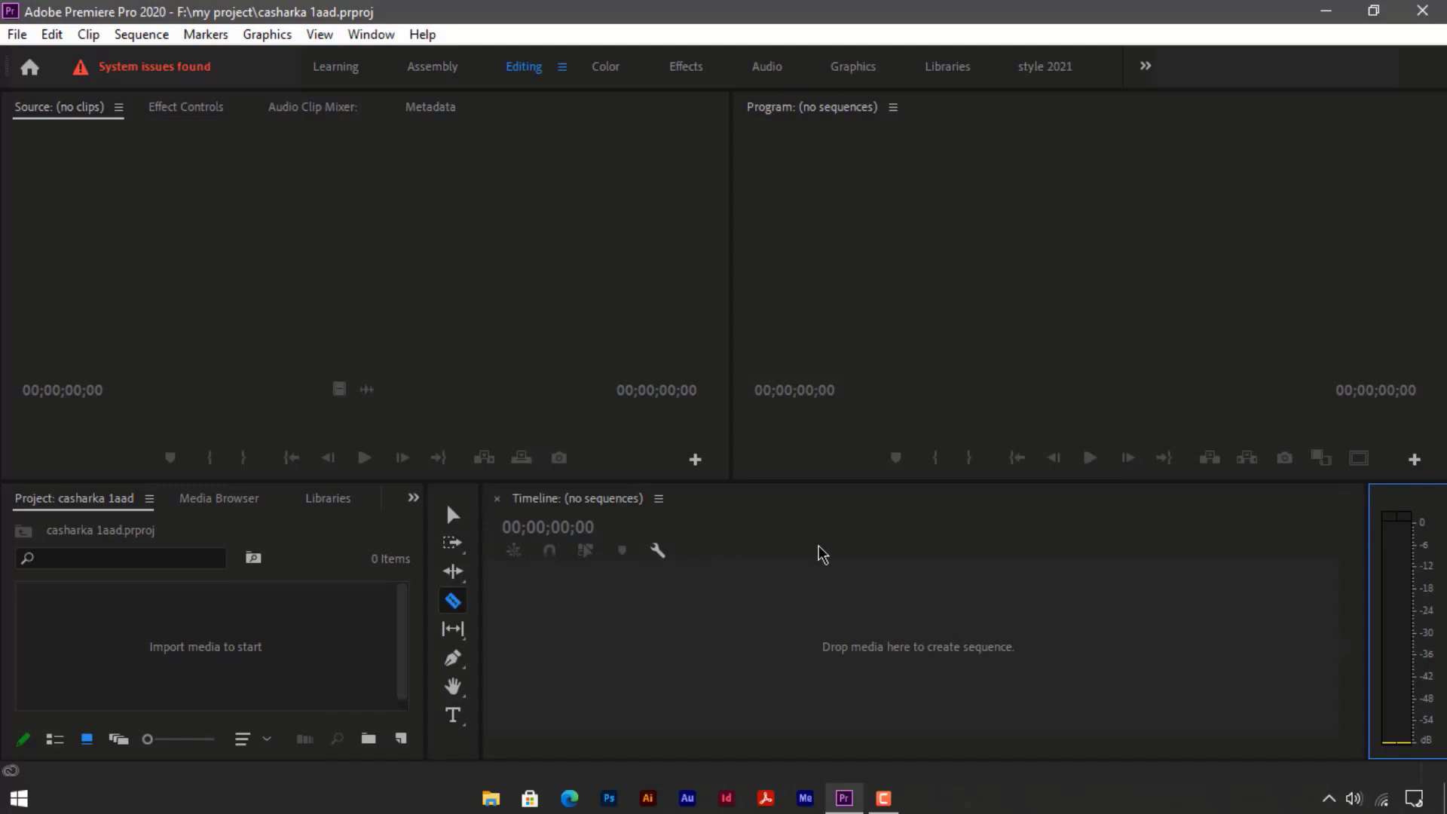
# Examine the Project panel, Timeline, Source monitor and Program monitor one after another.
pyautogui.click(285, 596)
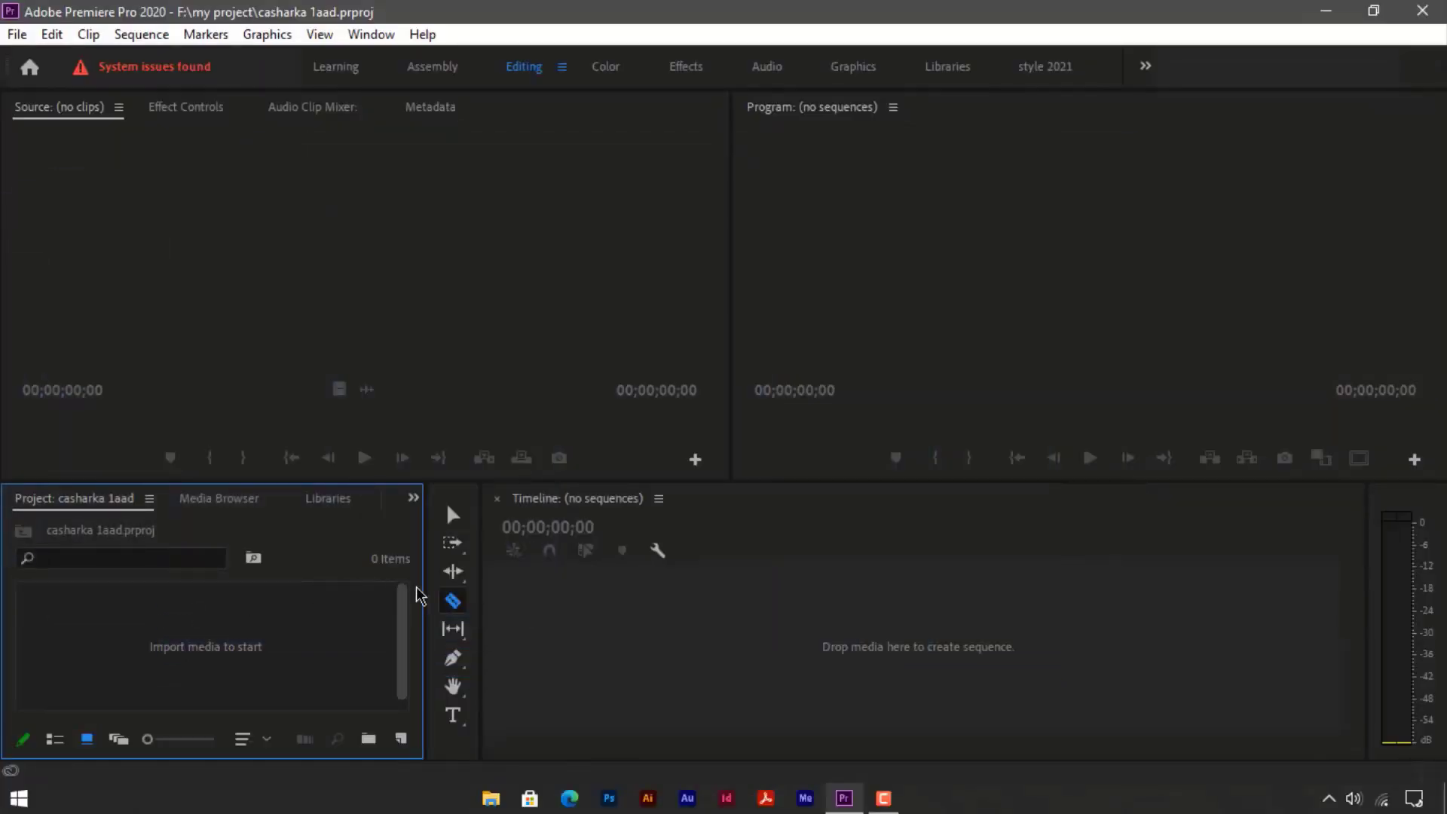
pyautogui.click(571, 605)
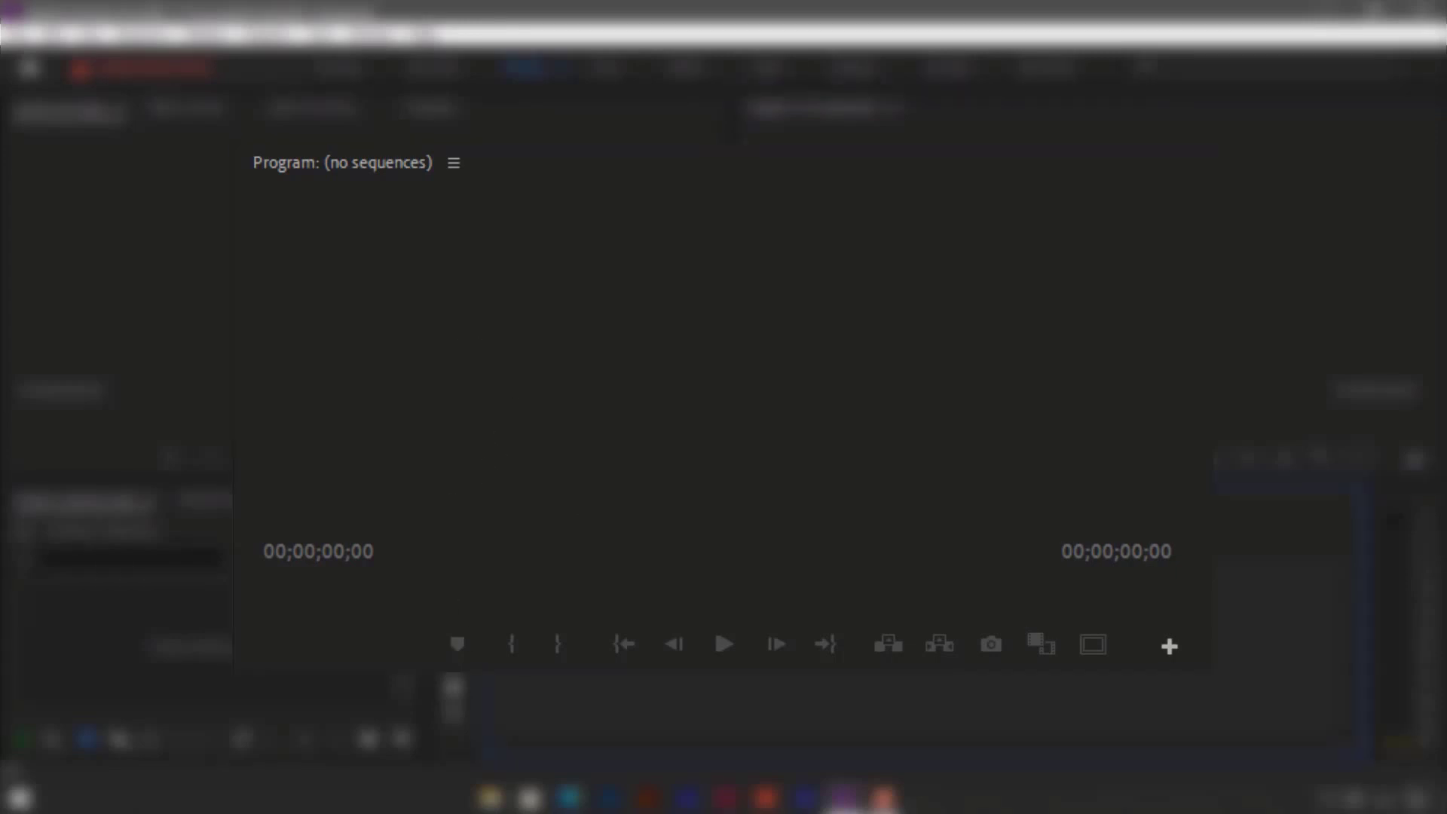
pyautogui.click(491, 411)
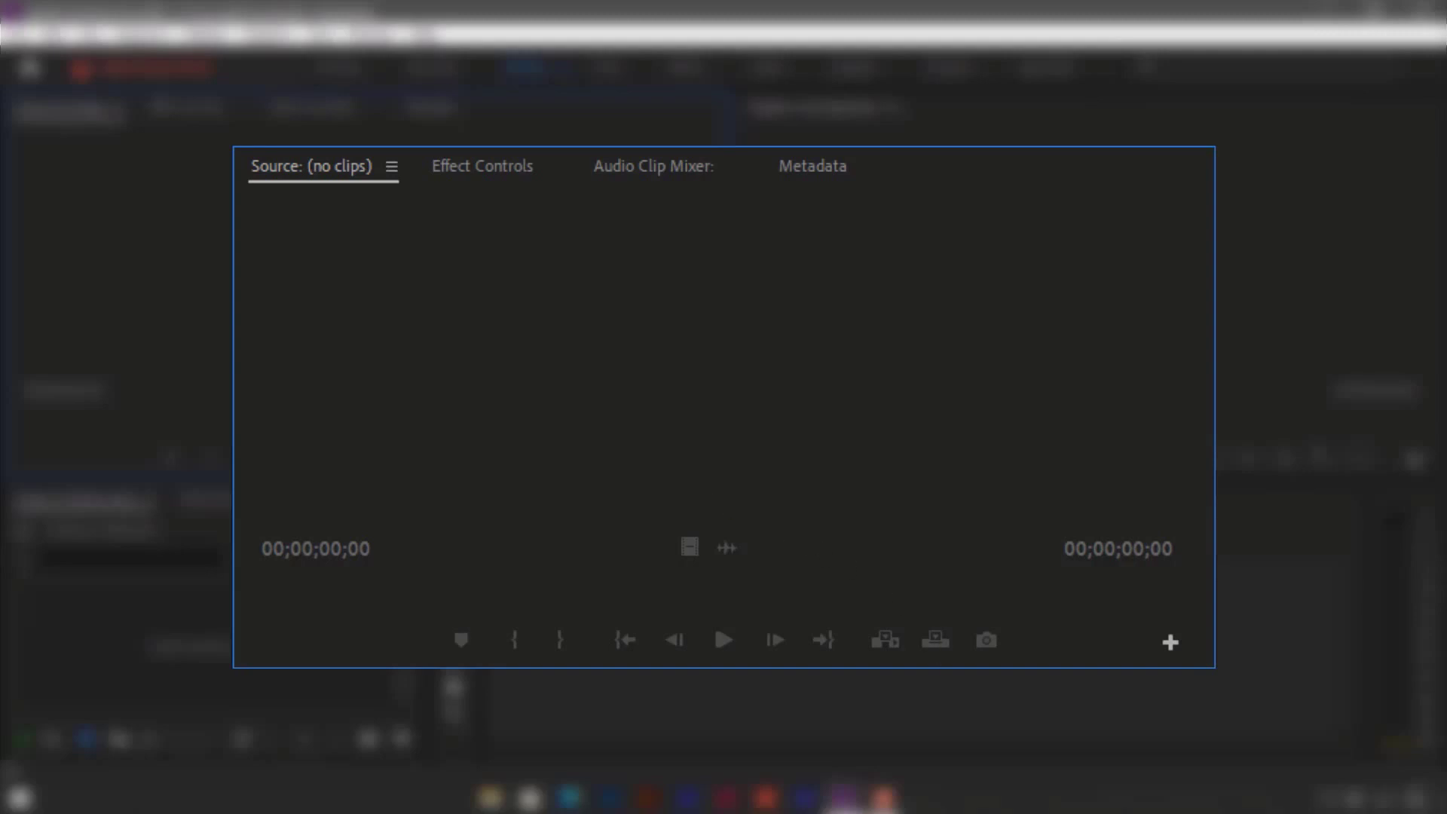
pyautogui.click(739, 444)
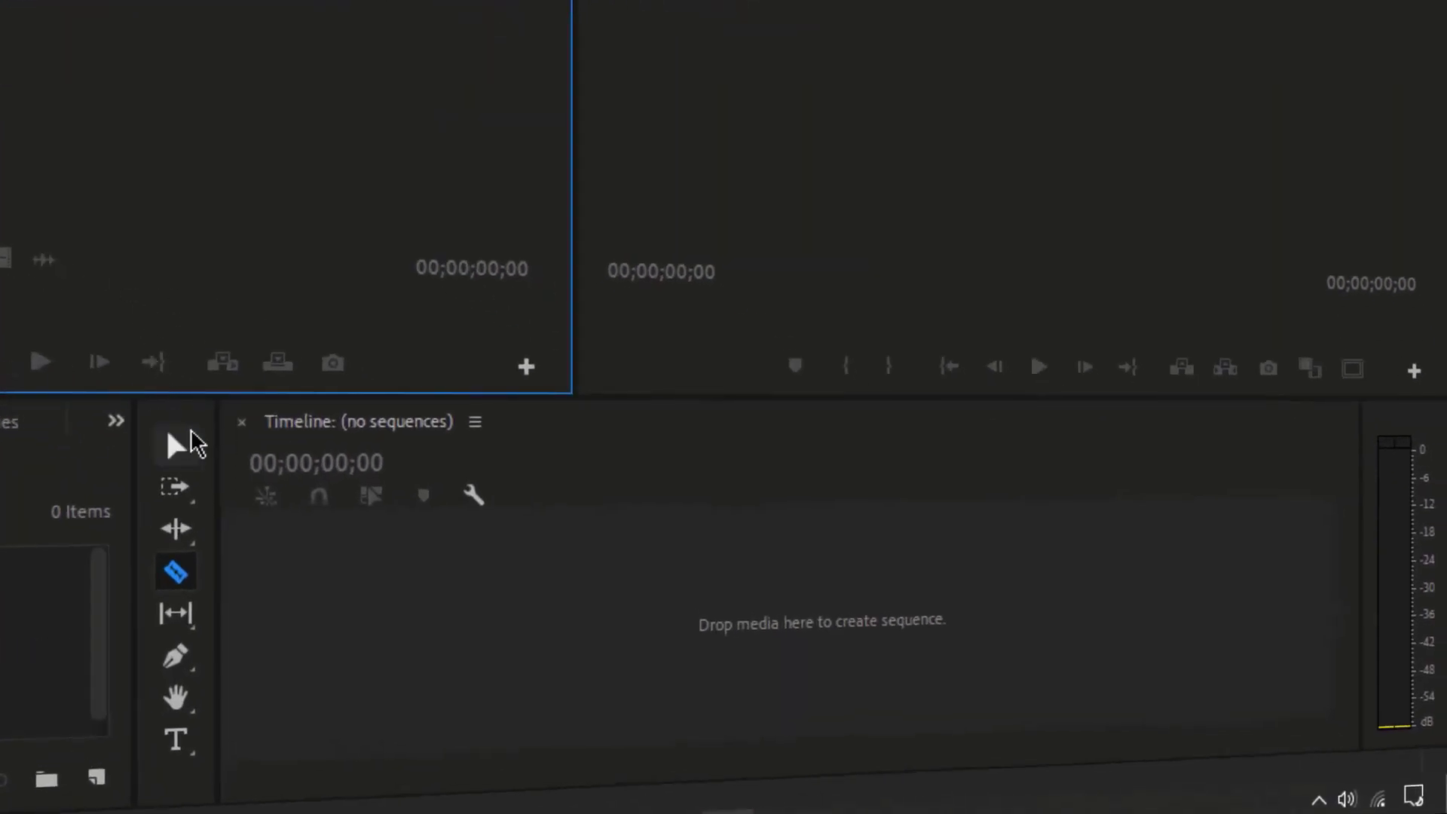
# Switch from the Razor tool to the Selection tool and examine the audio meters.
pyautogui.click(202, 433)
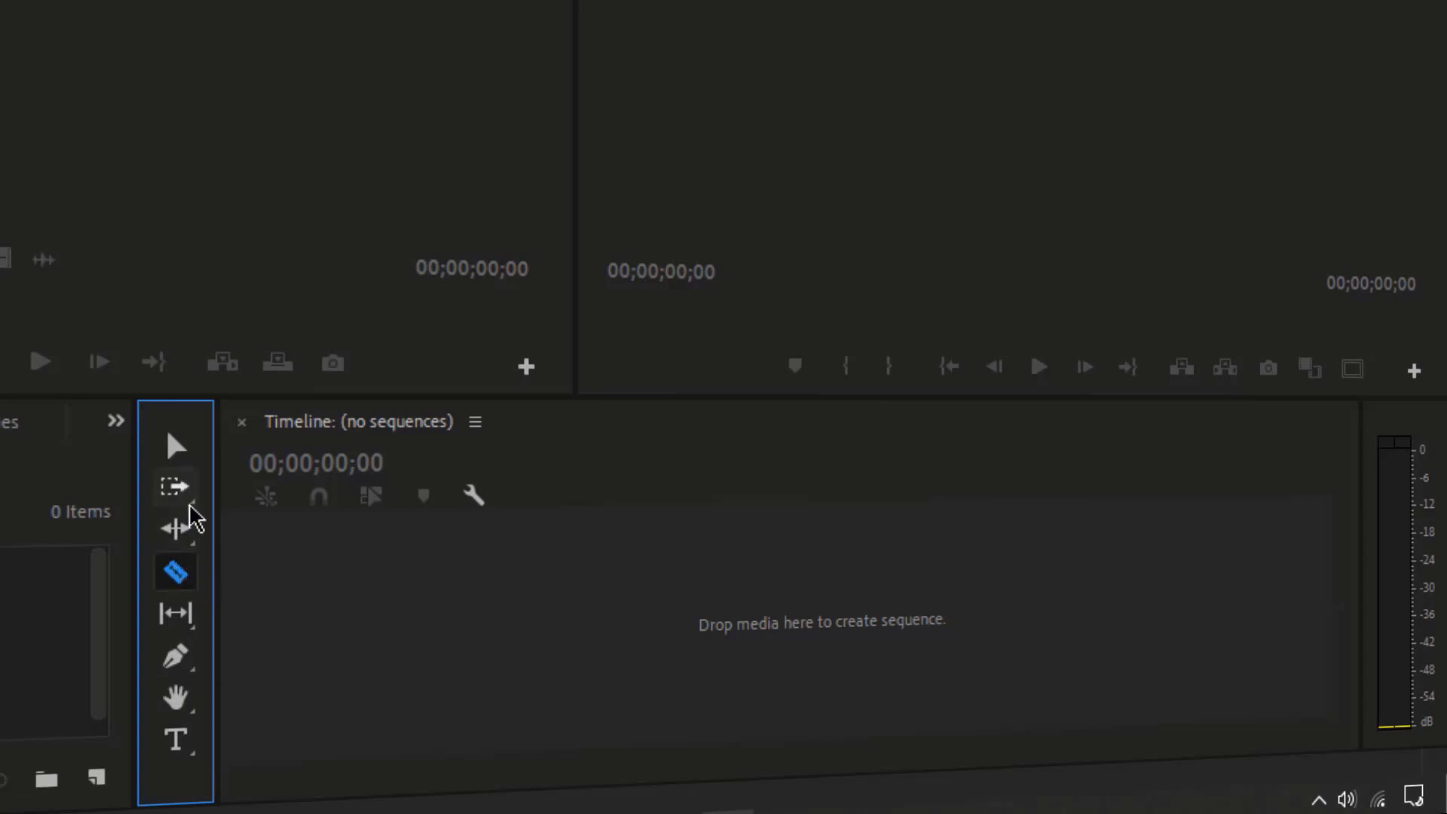
pyautogui.click(174, 447)
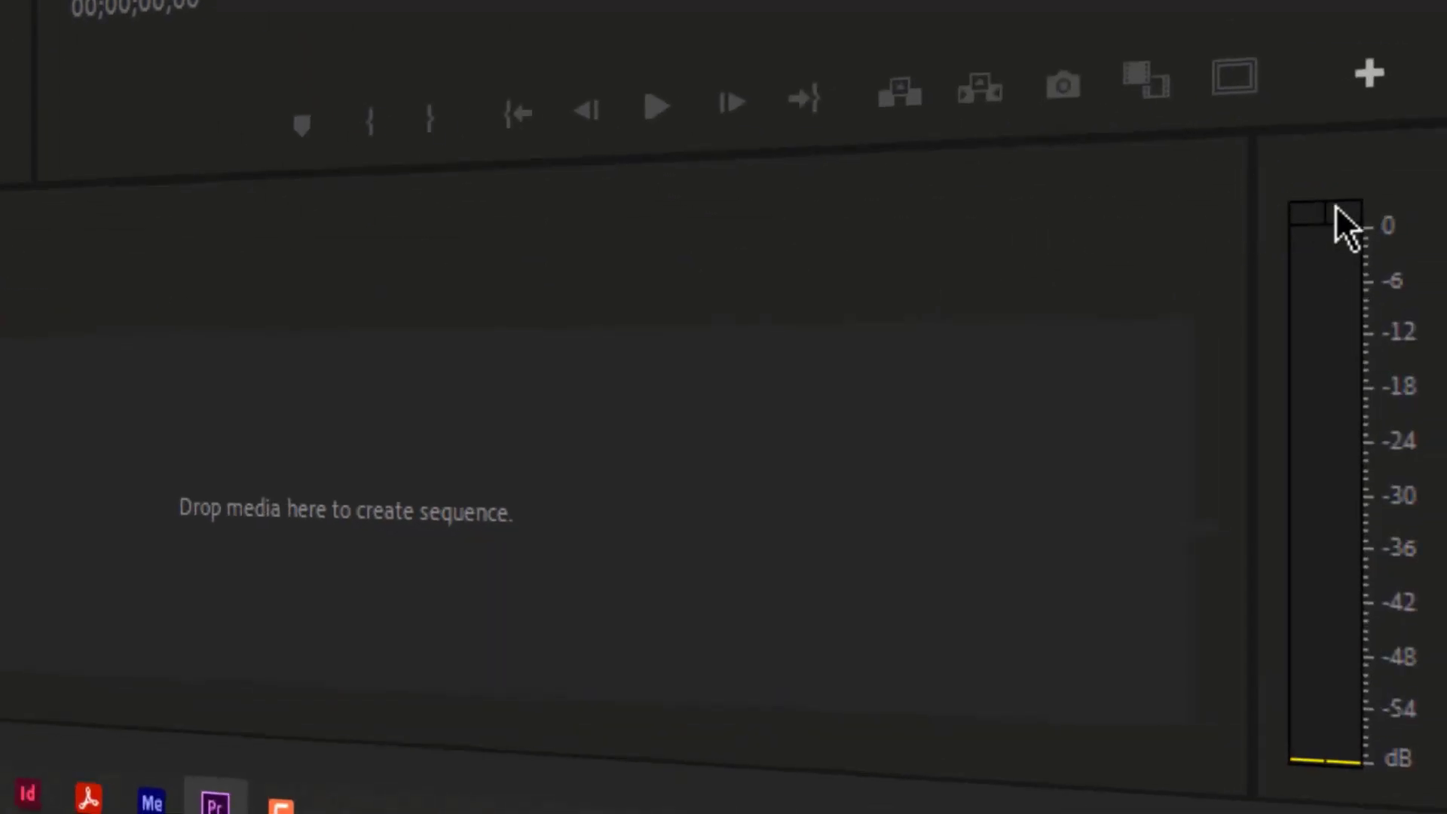
pyautogui.click(1335, 207)
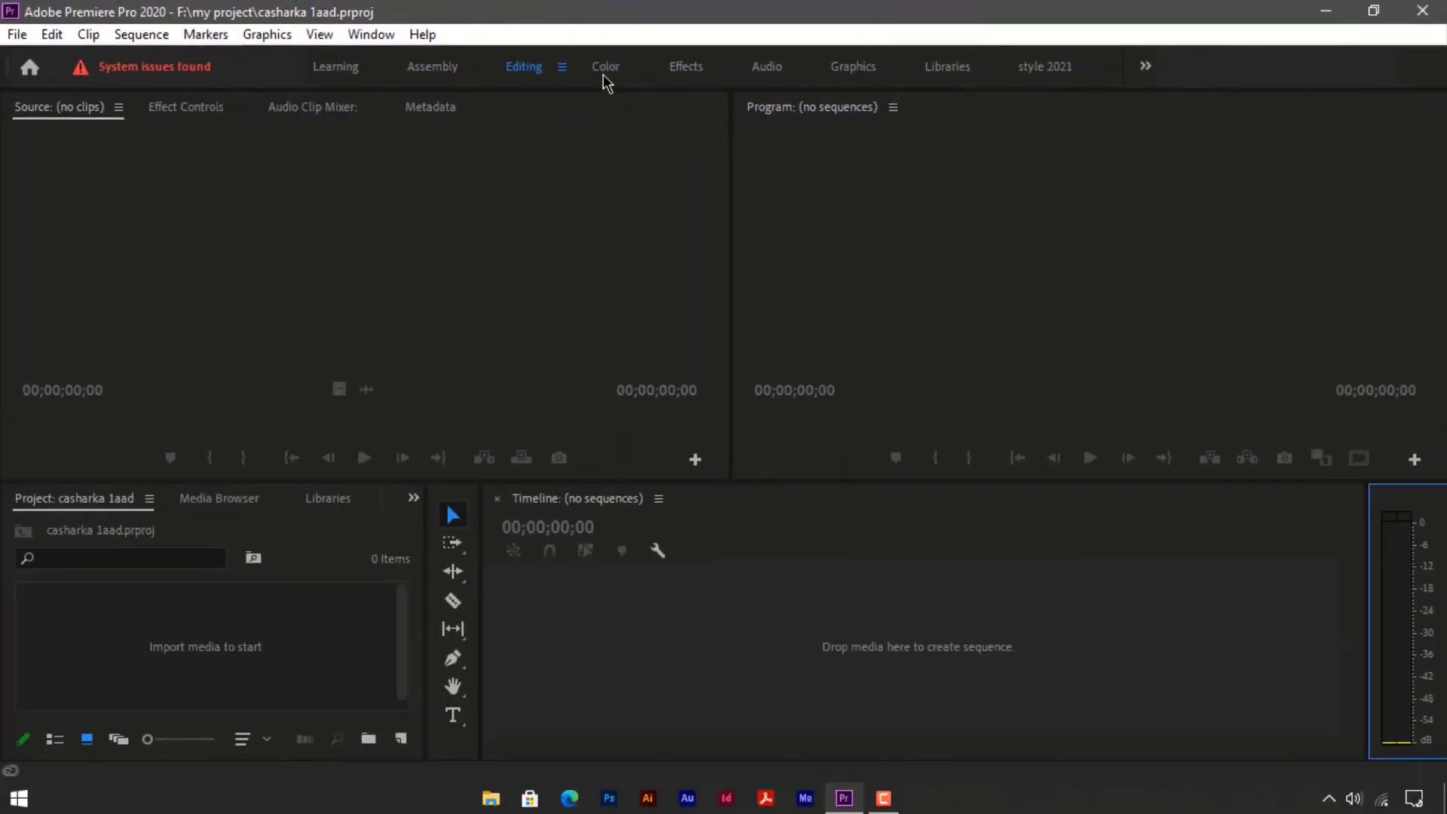
# Compare the Color, Effects, Audio, Graphics and style 2021 workspaces, and return to the Editing workspace.
pyautogui.click(603, 74)
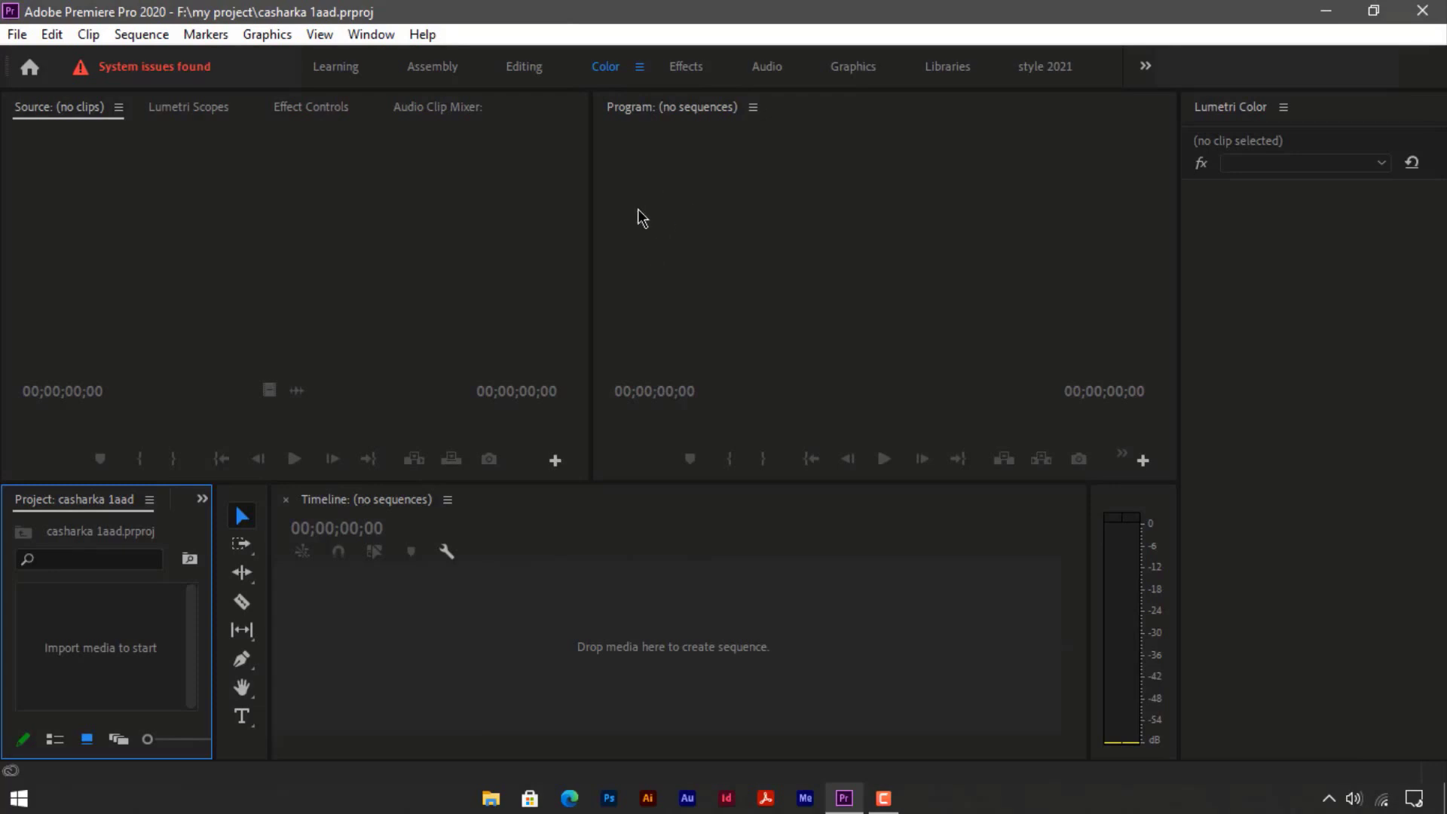
pyautogui.click(701, 74)
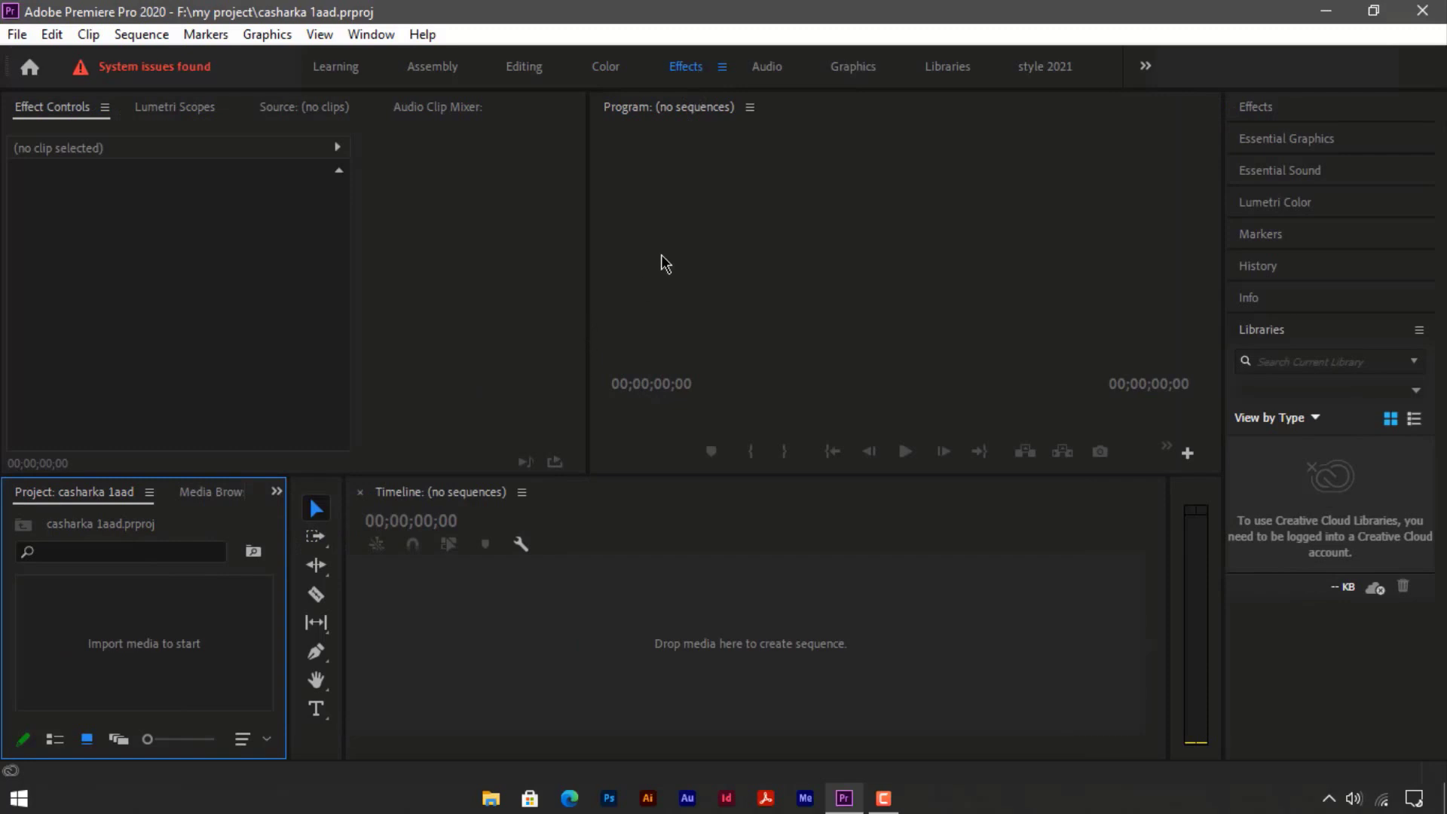
pyautogui.click(766, 68)
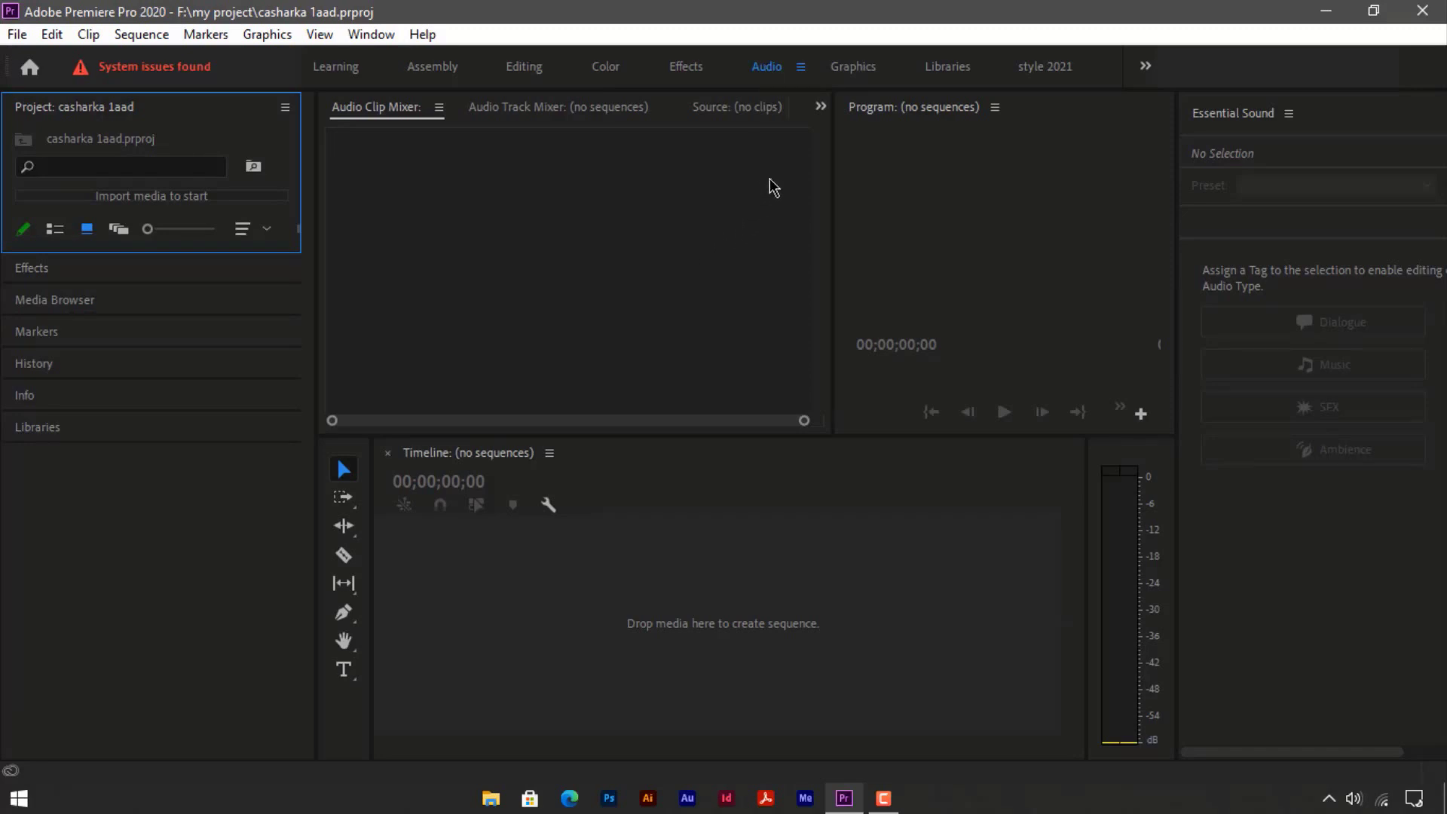
pyautogui.click(860, 68)
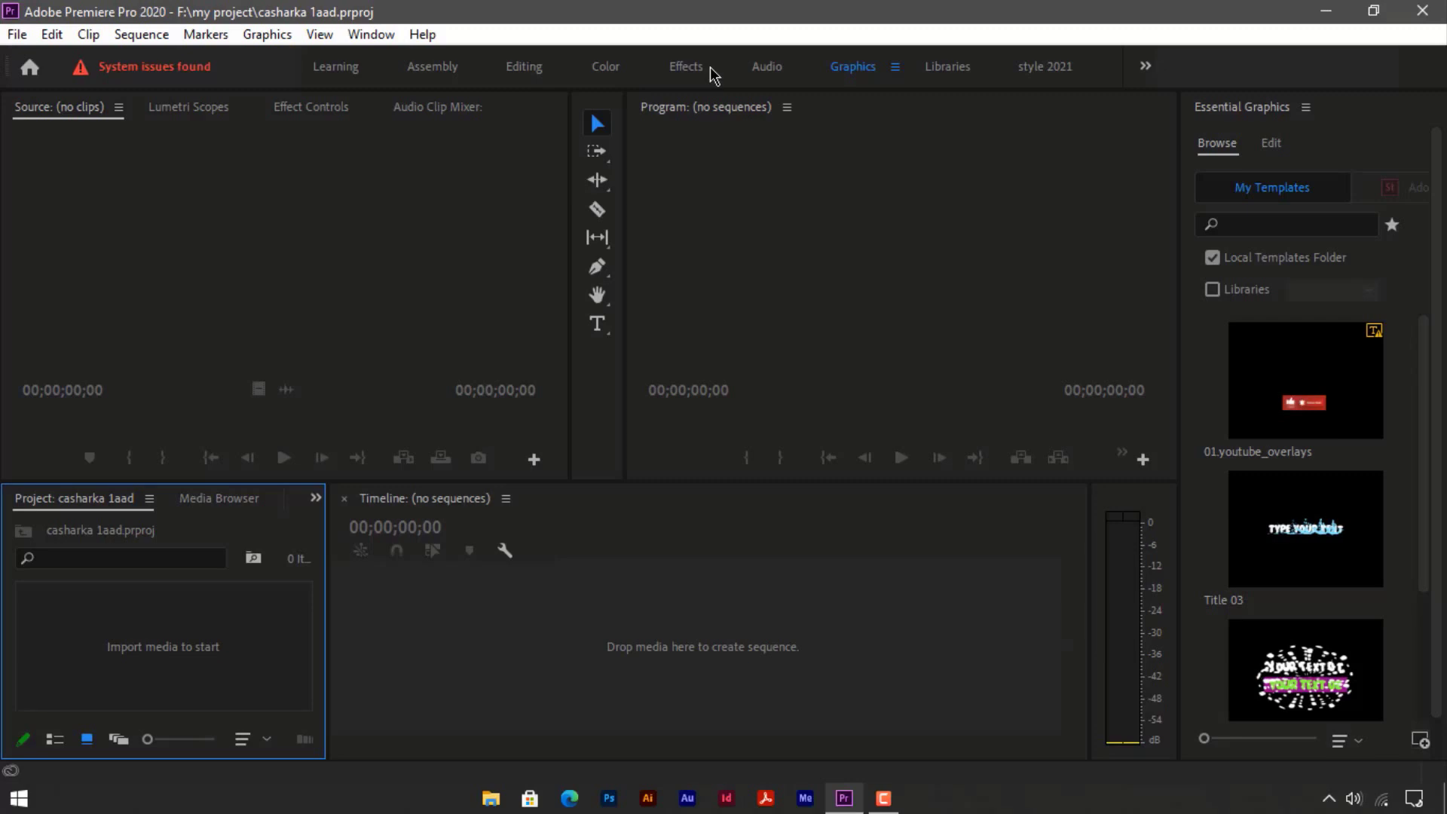
pyautogui.click(1044, 69)
pyautogui.click(525, 68)
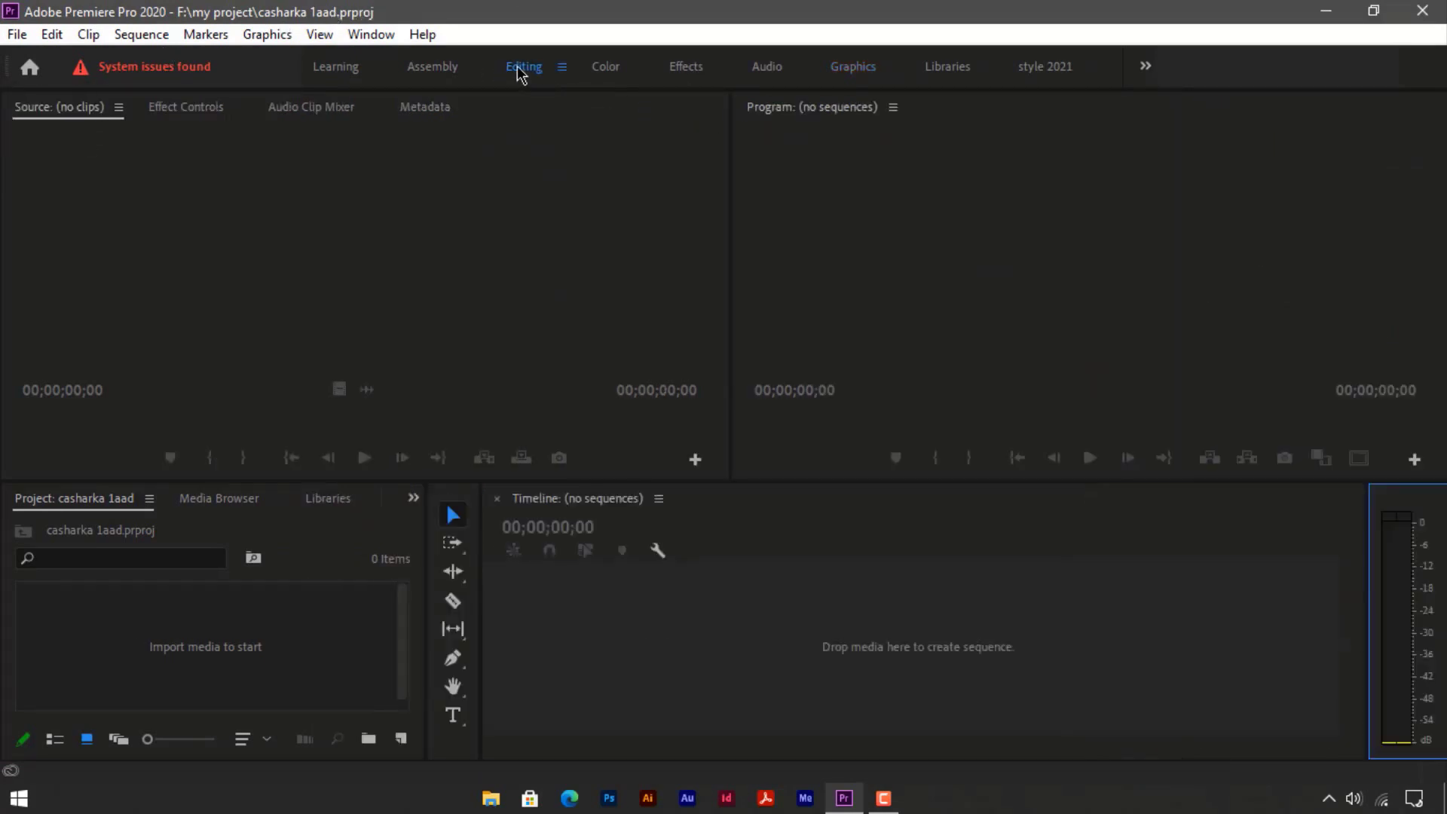
# Review how the Editing workspace is divided by activating its Source, Project, Timeline and Program panels repeatedly.
pyautogui.click(485, 332)
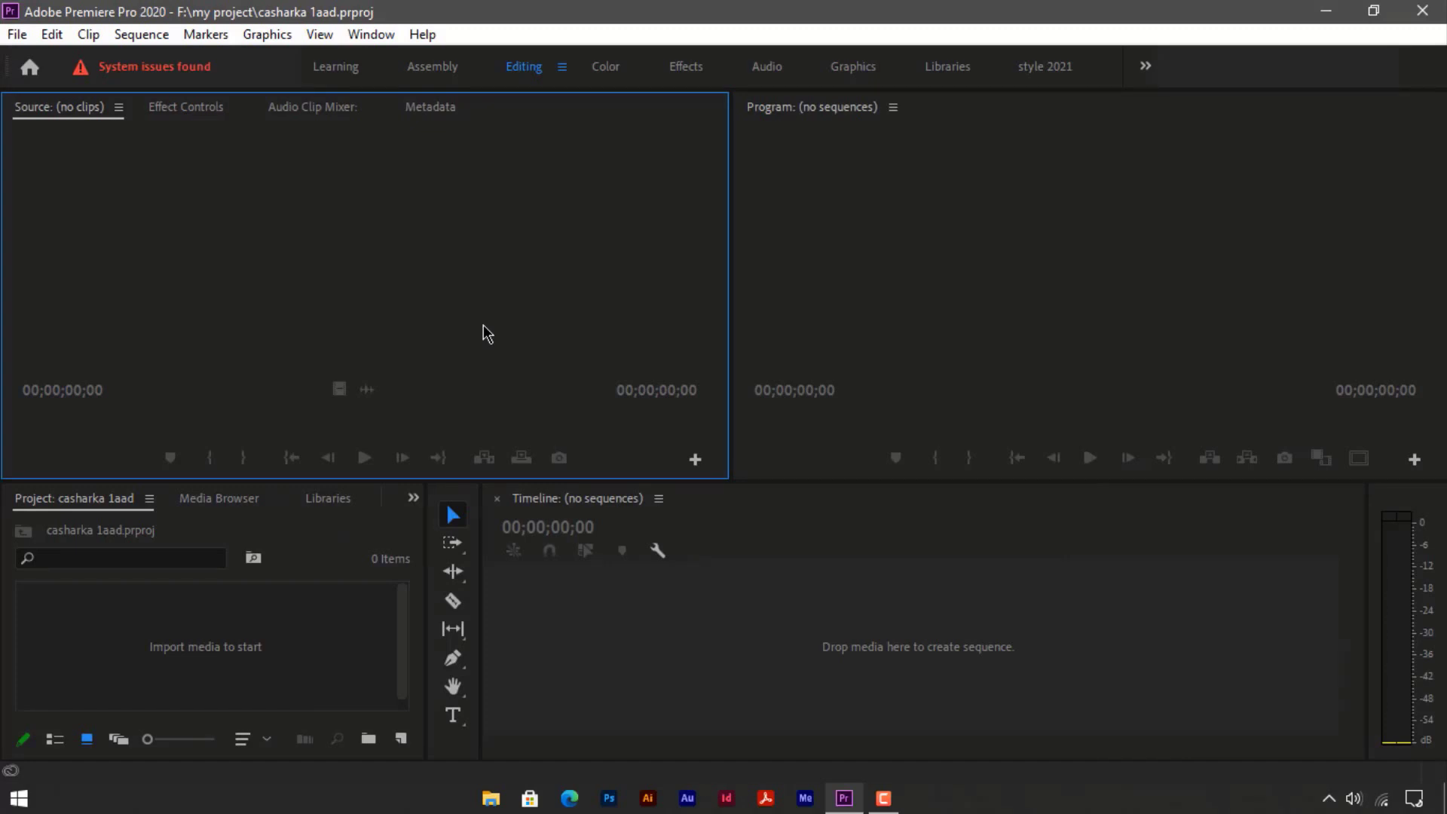
pyautogui.click(386, 532)
pyautogui.click(591, 611)
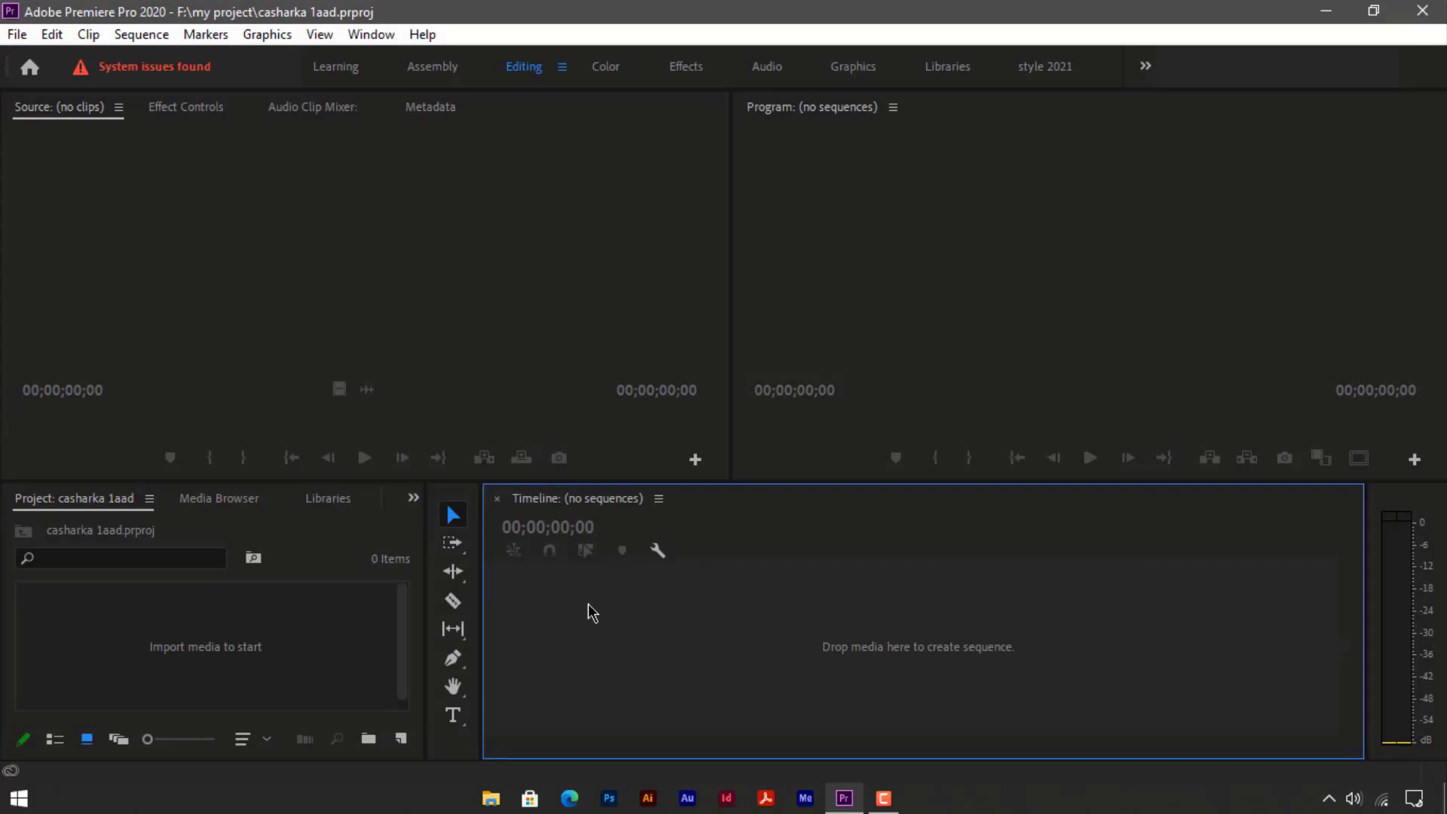
pyautogui.click(852, 431)
pyautogui.click(674, 413)
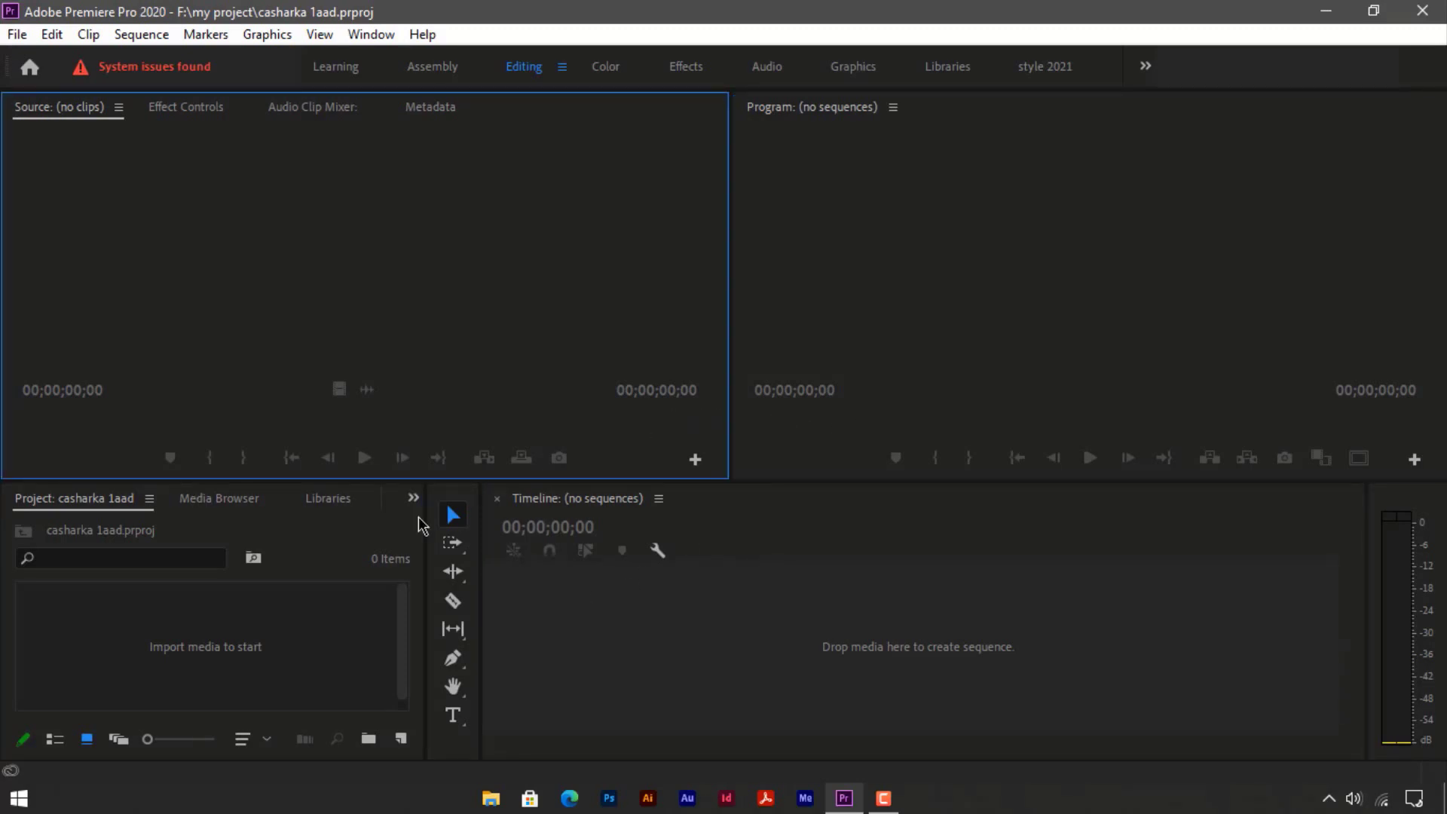
pyautogui.click(289, 595)
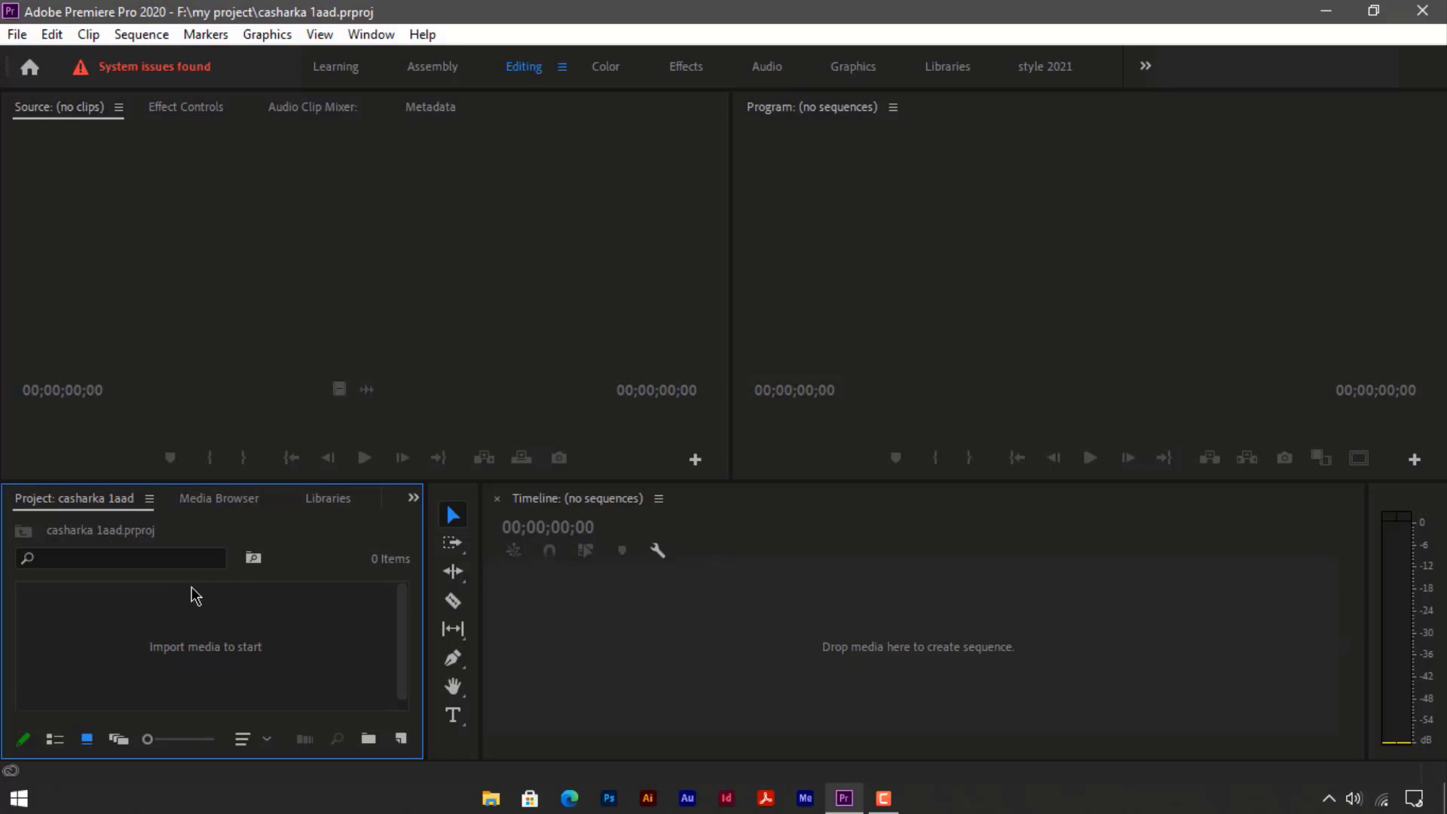
pyautogui.click(624, 226)
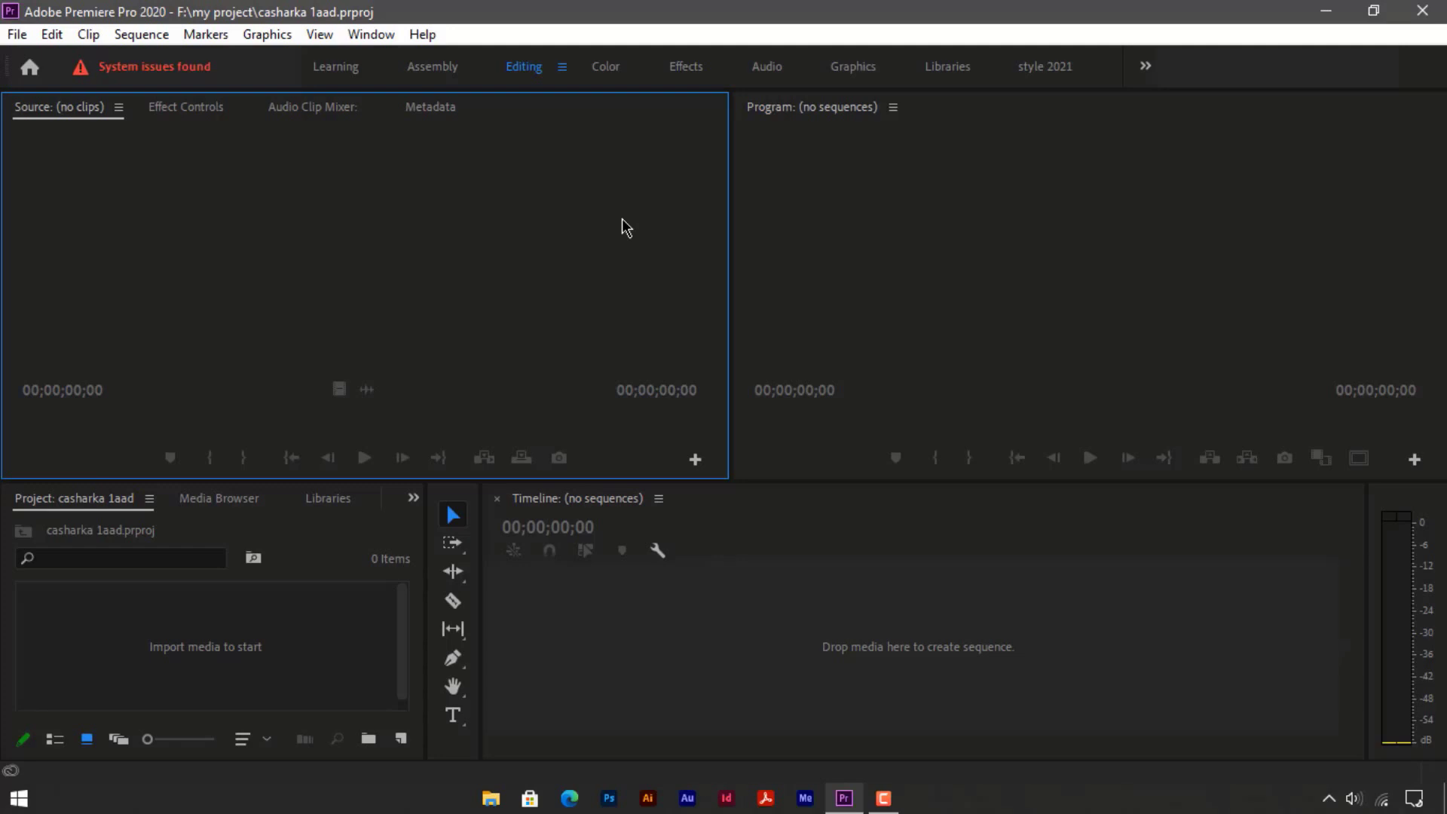
pyautogui.click(754, 230)
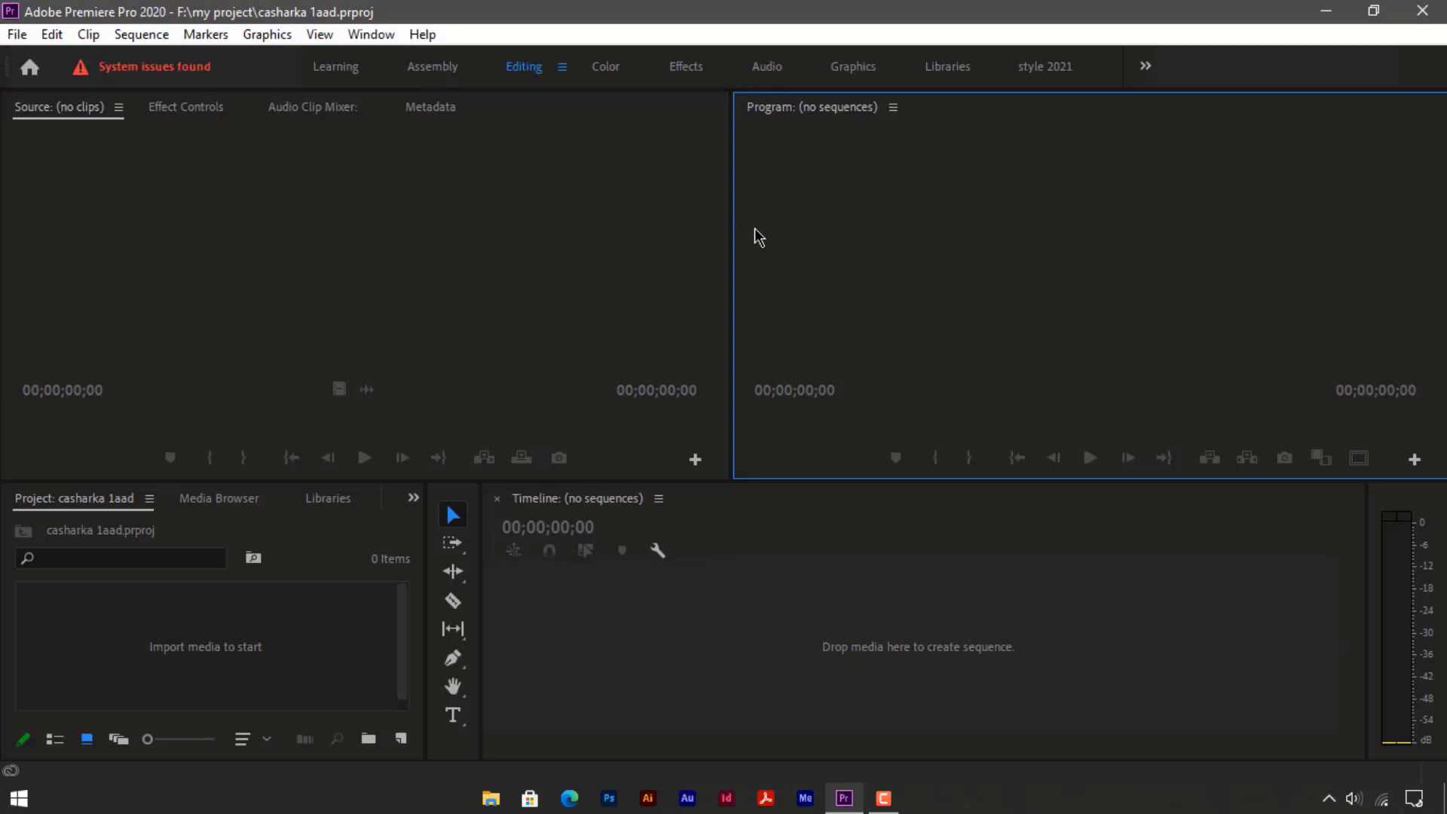
pyautogui.click(651, 269)
pyautogui.click(759, 536)
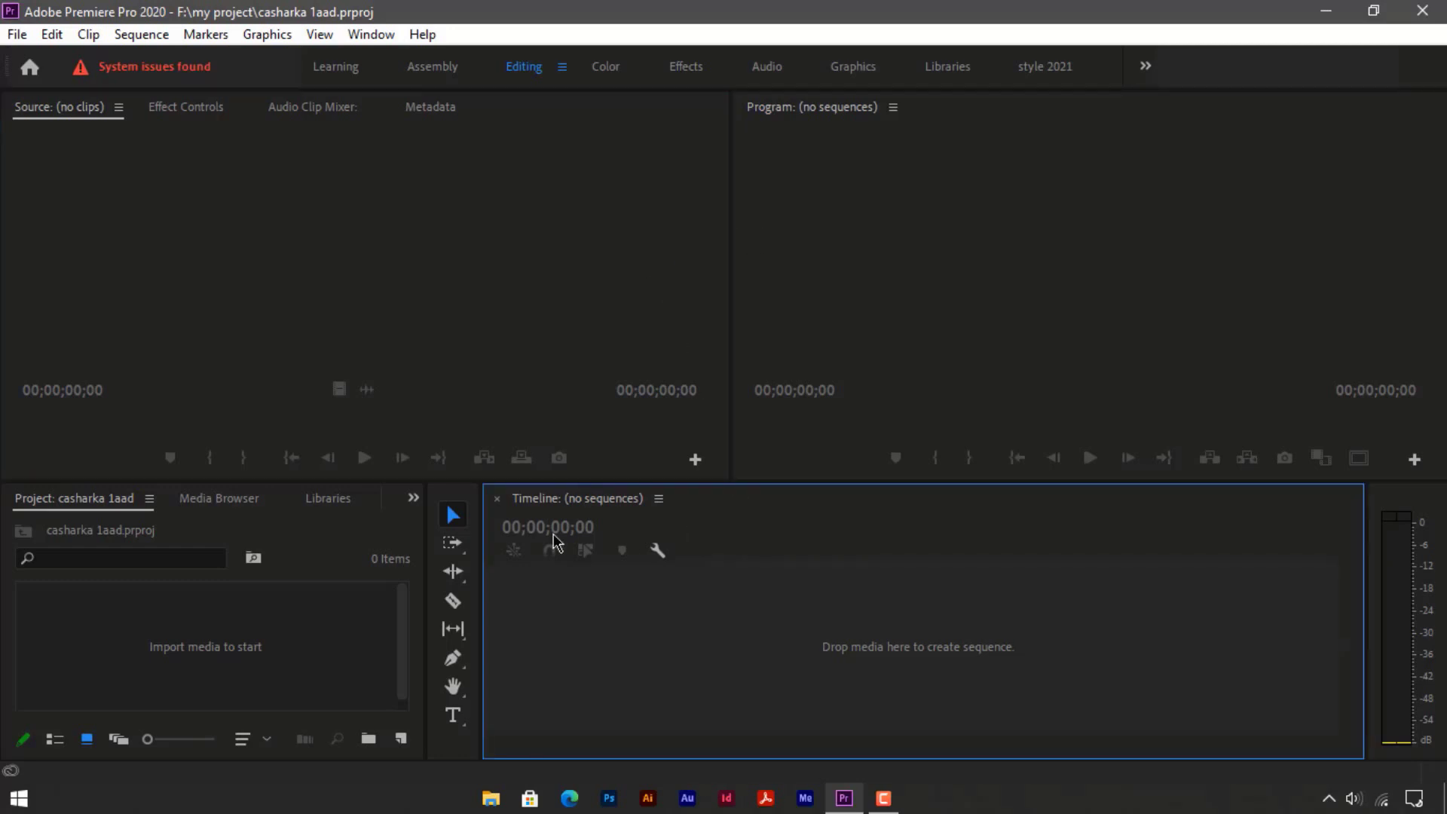
pyautogui.click(360, 562)
pyautogui.click(612, 302)
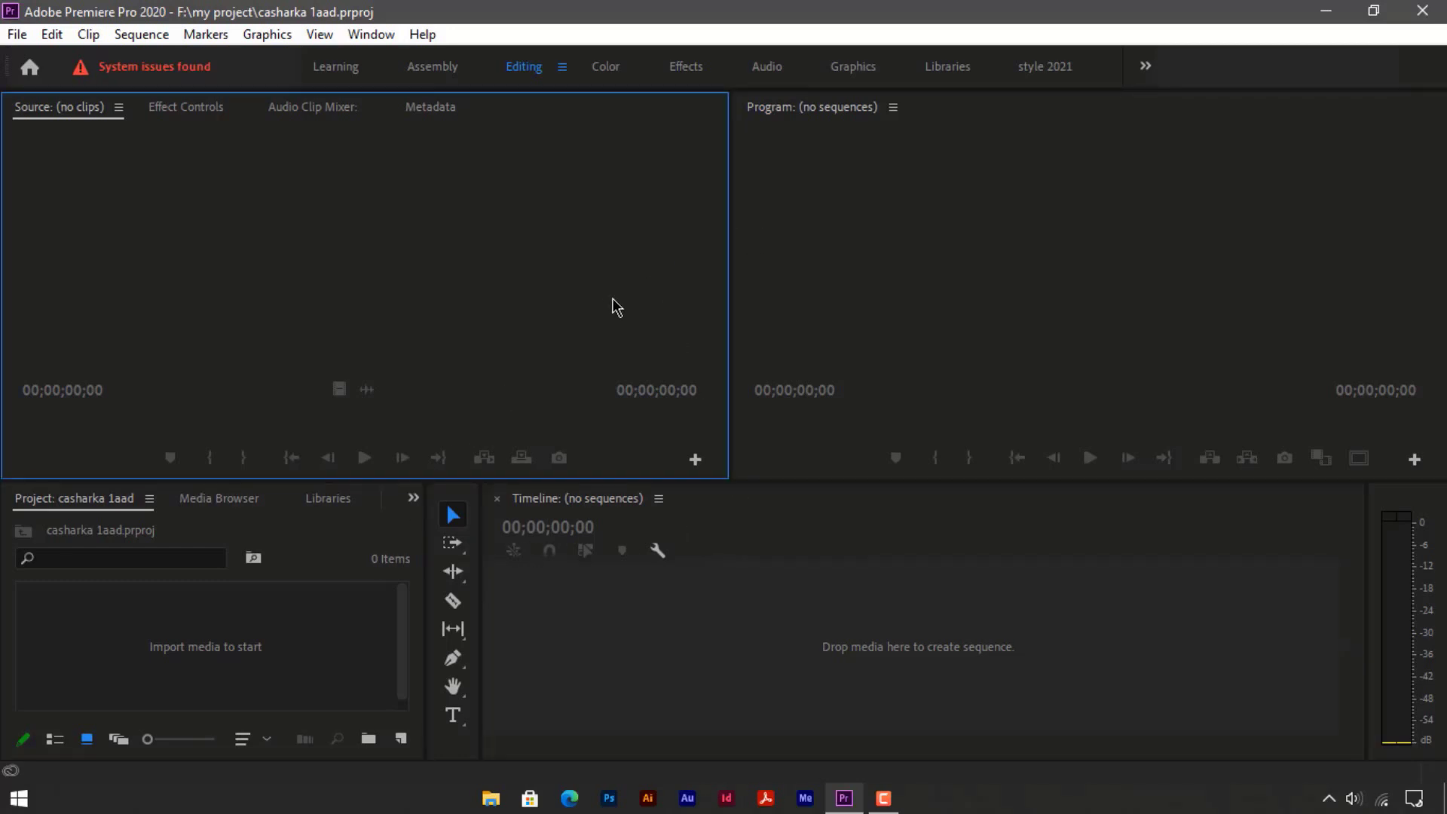
pyautogui.click(790, 279)
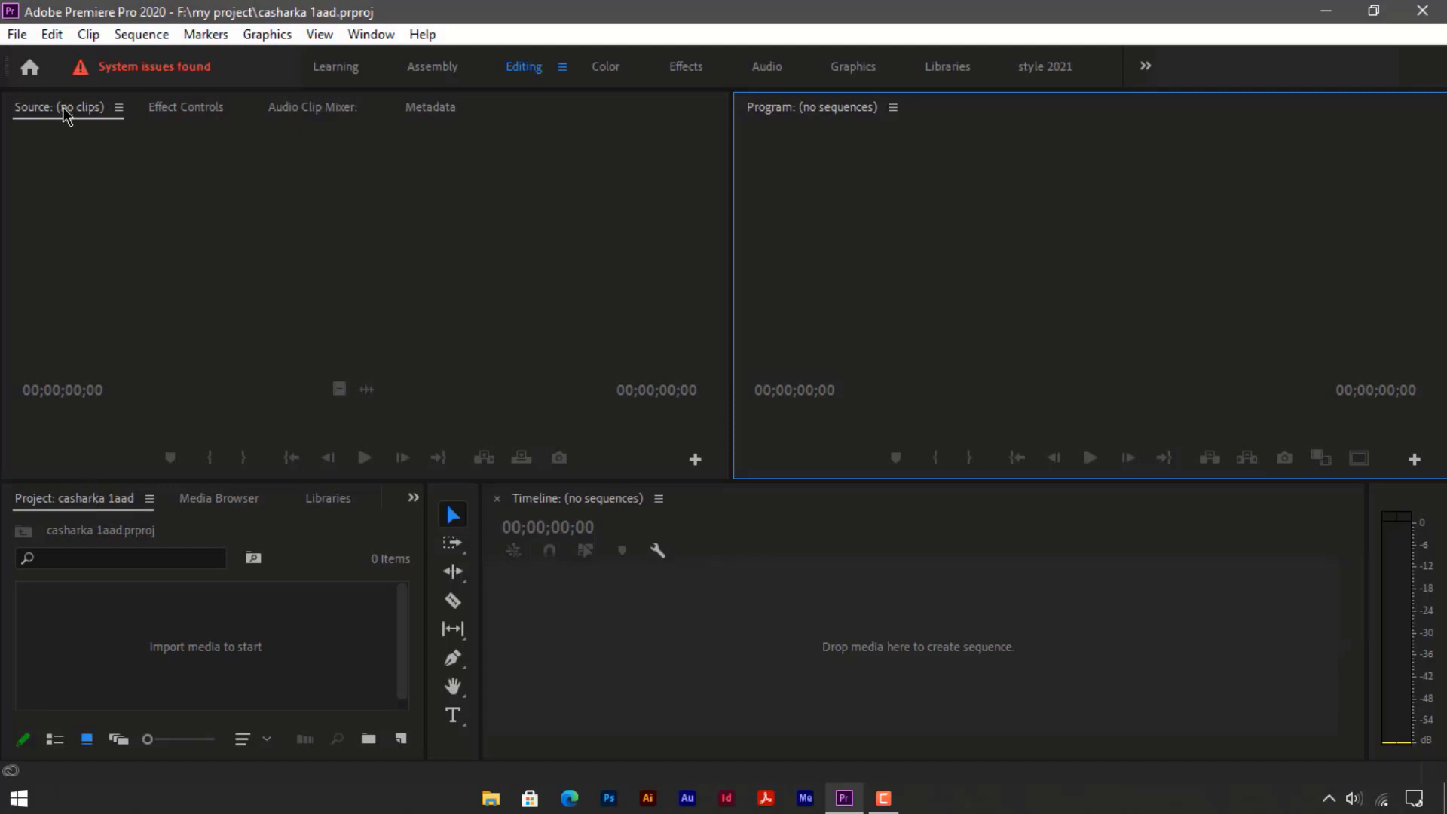
# Dock the Source monitor in the Program monitor's panel group and alternate between the two, leaving the Program monitor in front.
pyautogui.moveTo(64, 106); pyautogui.dragTo(785, 114)
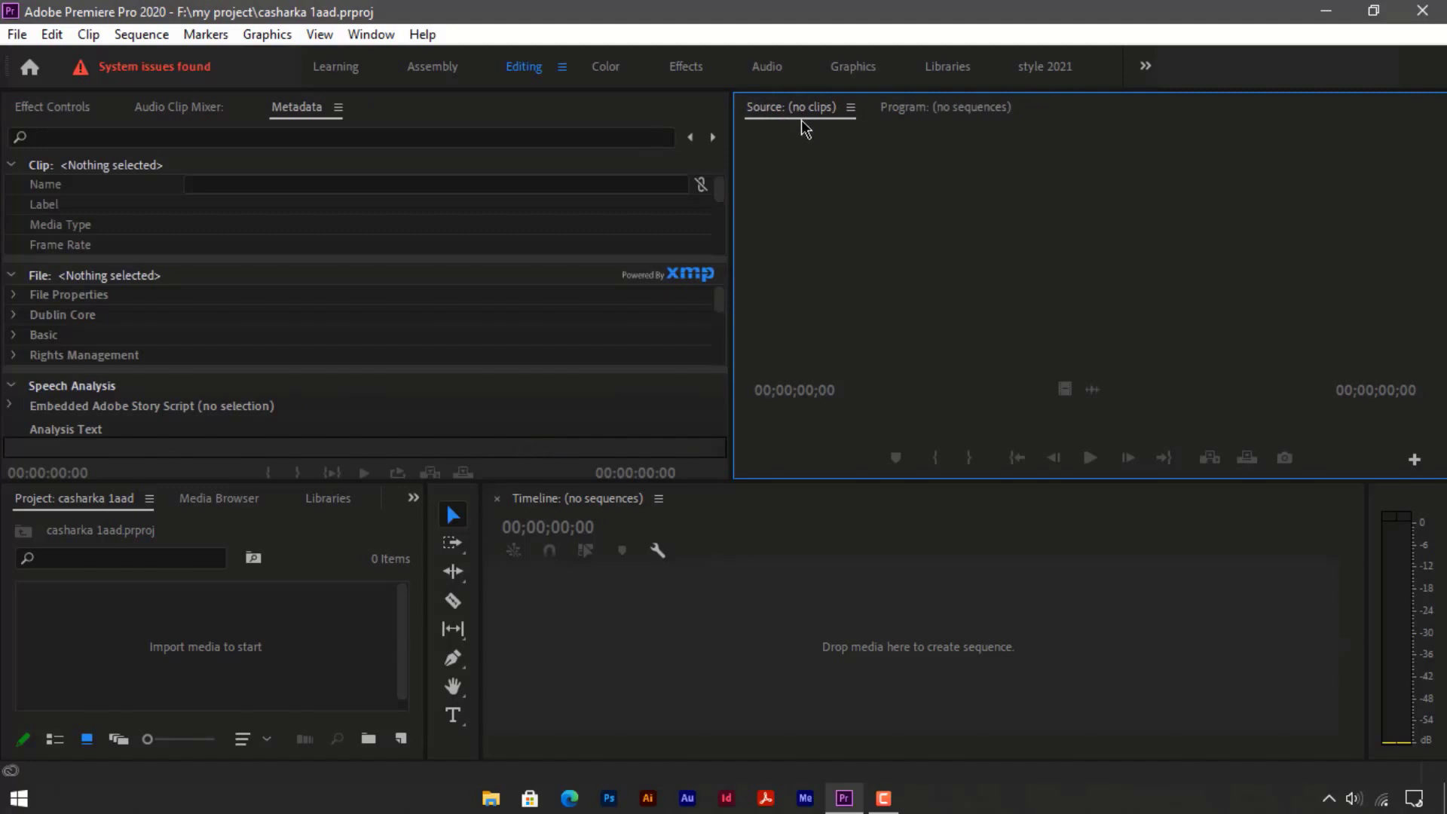
pyautogui.click(914, 115)
pyautogui.click(821, 110)
pyautogui.click(906, 113)
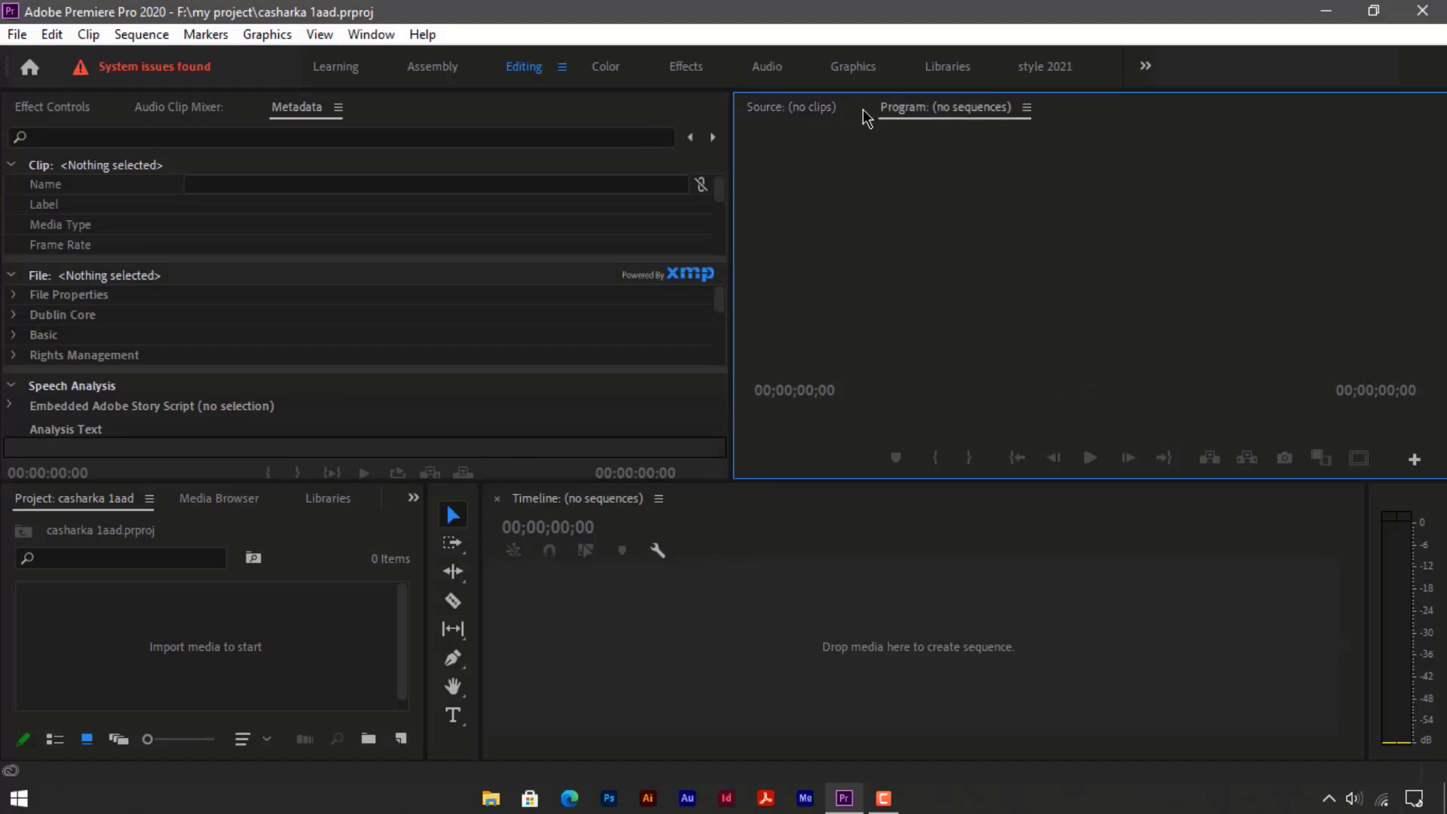
pyautogui.click(819, 112)
pyautogui.click(907, 118)
# Dock the Audio Clip Mixer in the Timeline's panel group and move the Media Browser into the Program monitor's group.
pyautogui.click(188, 117)
pyautogui.moveTo(188, 119); pyautogui.dragTo(576, 499)
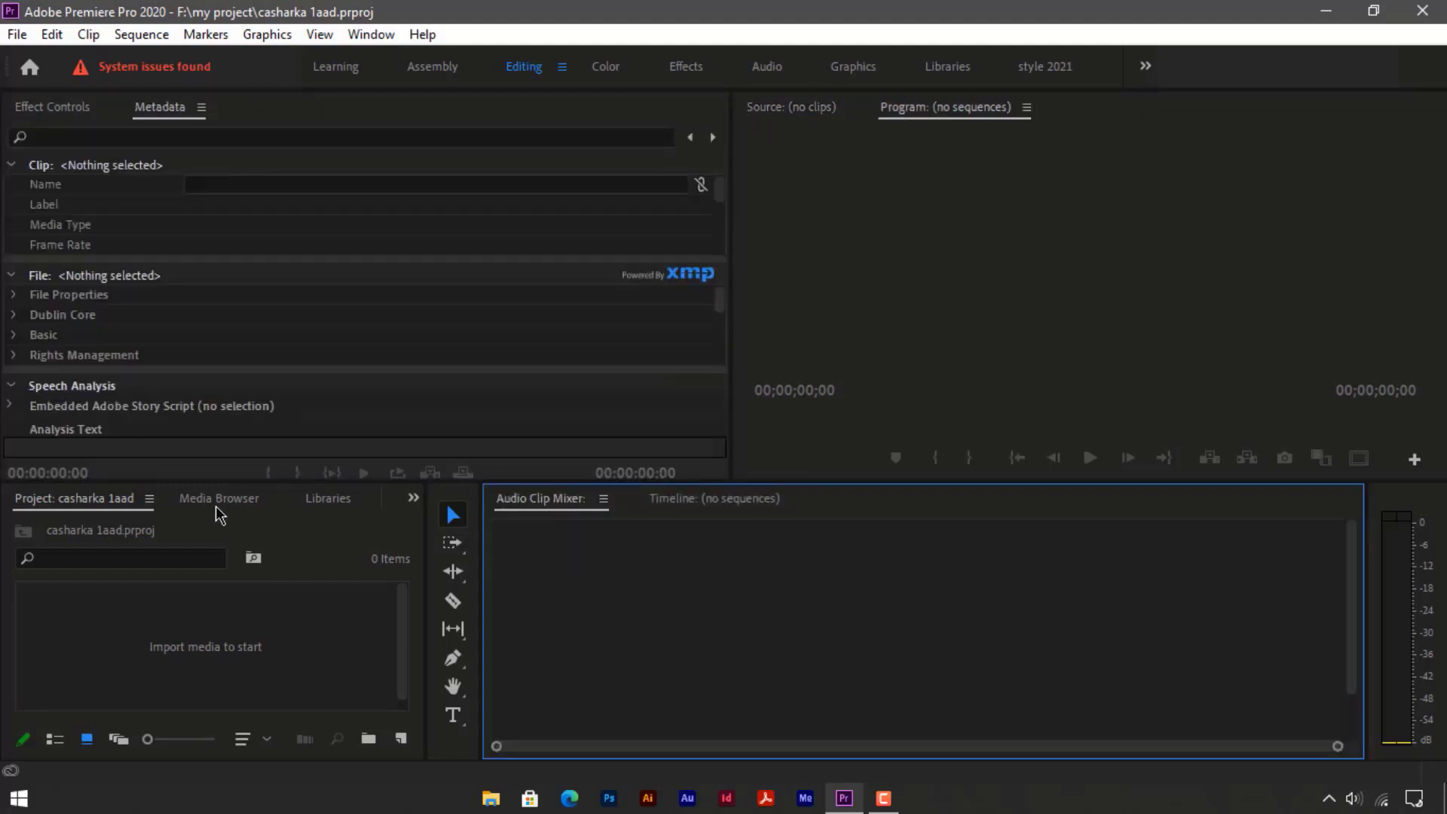
pyautogui.moveTo(220, 498); pyautogui.dragTo(784, 120)
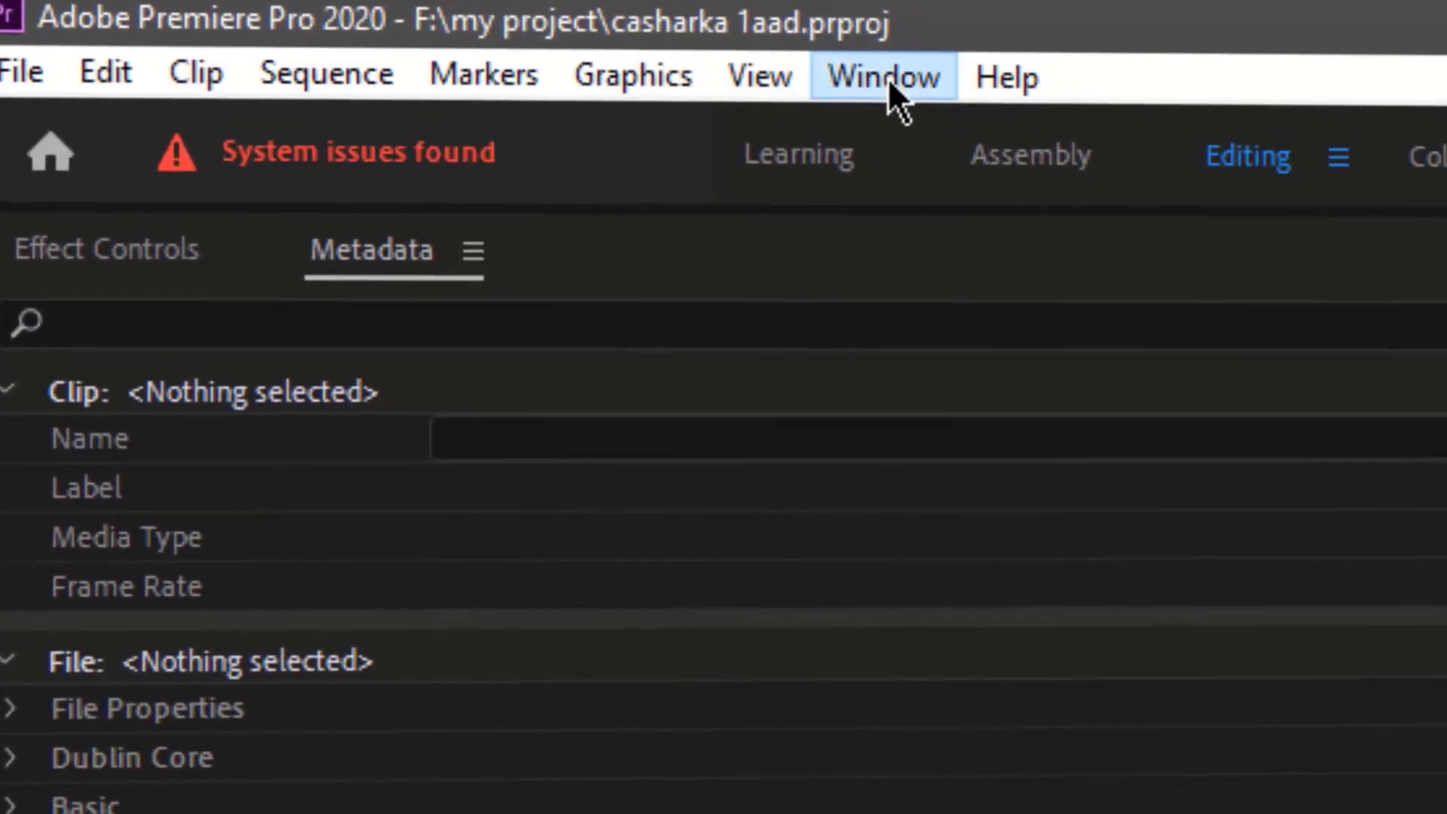
# Reset the Editing workspace to its saved layout and review the commands for saving and editing workspaces.
pyautogui.click(930, 87)
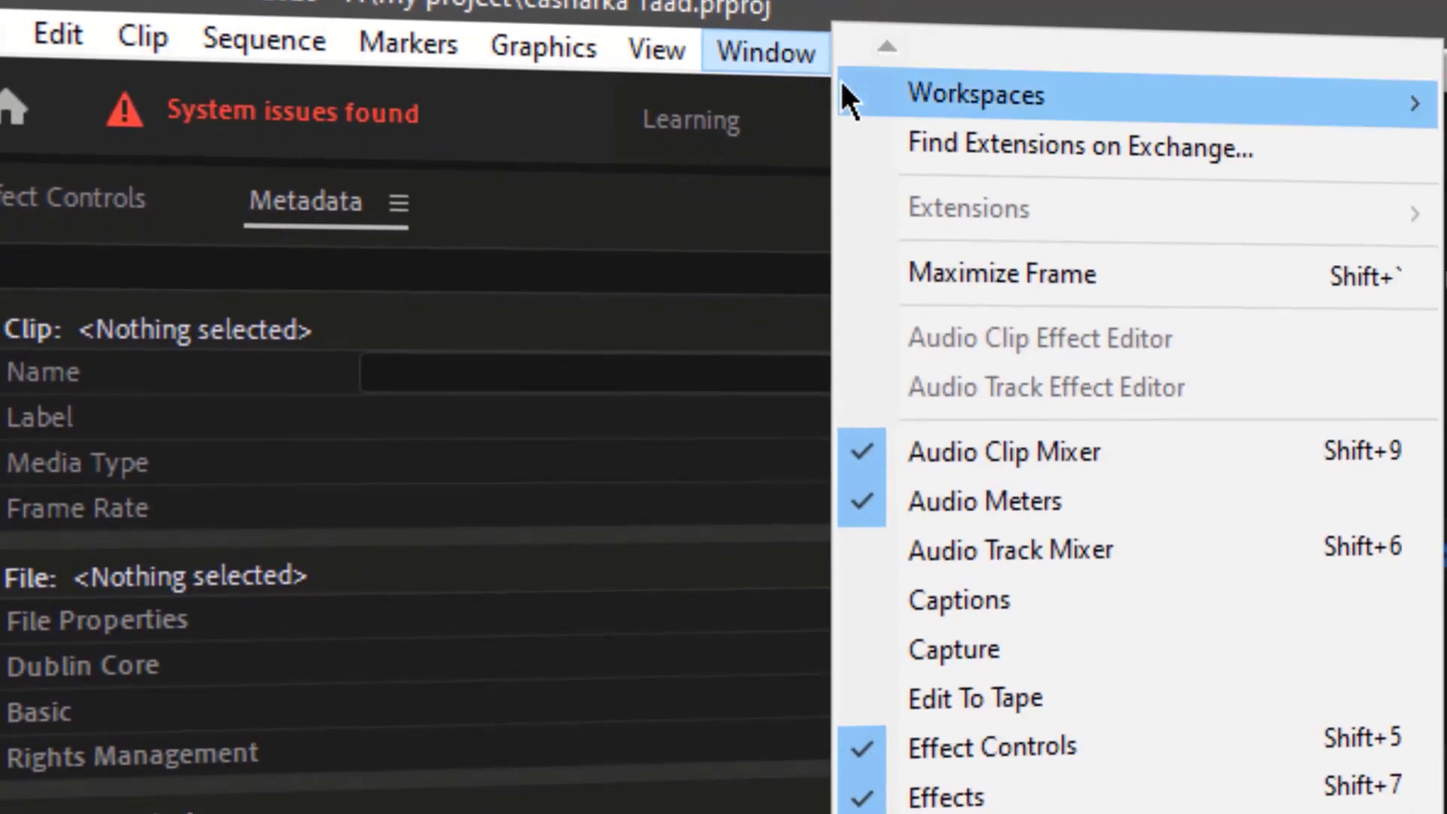
pyautogui.moveTo(918, 97)
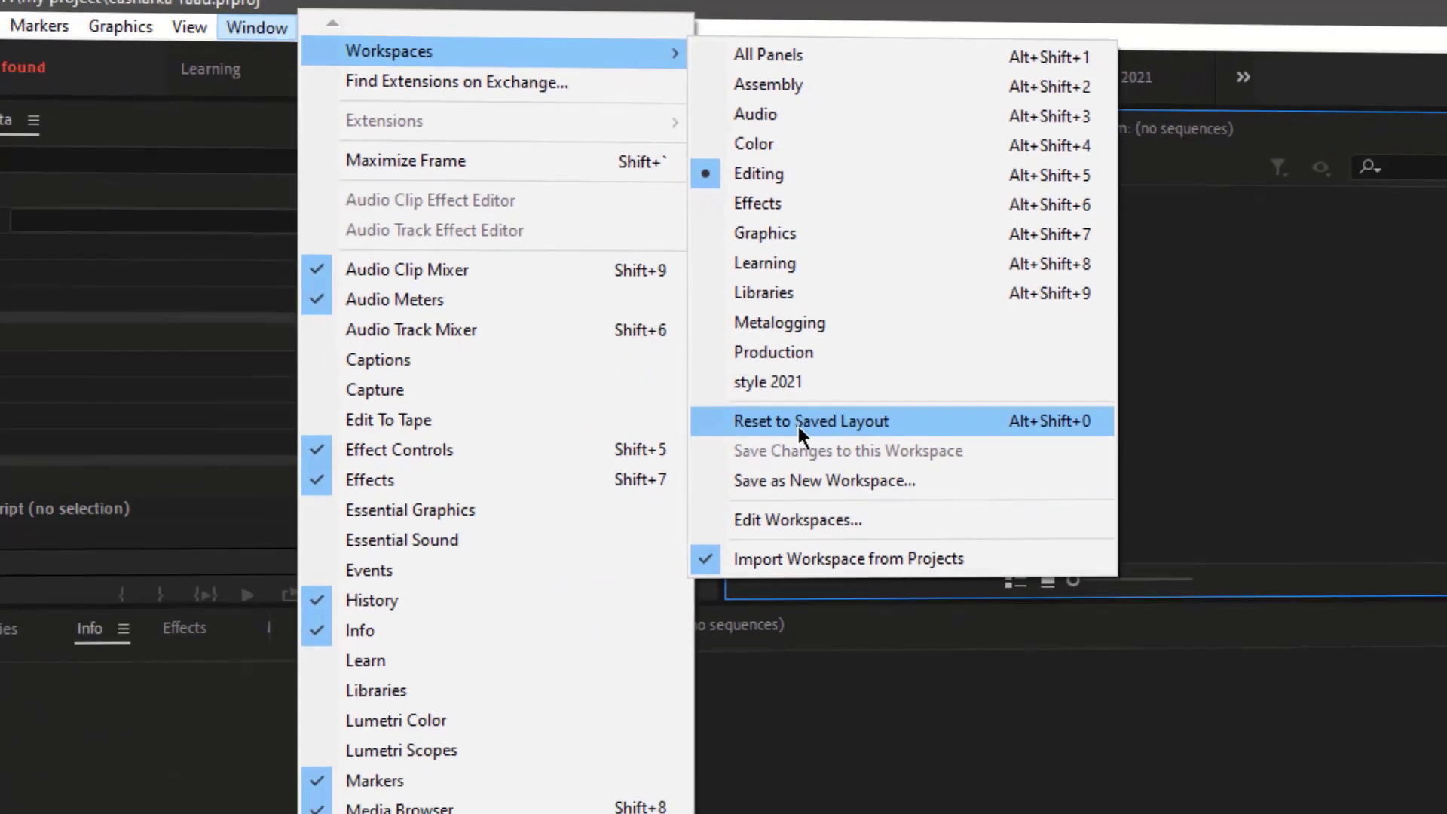
pyautogui.click(834, 588)
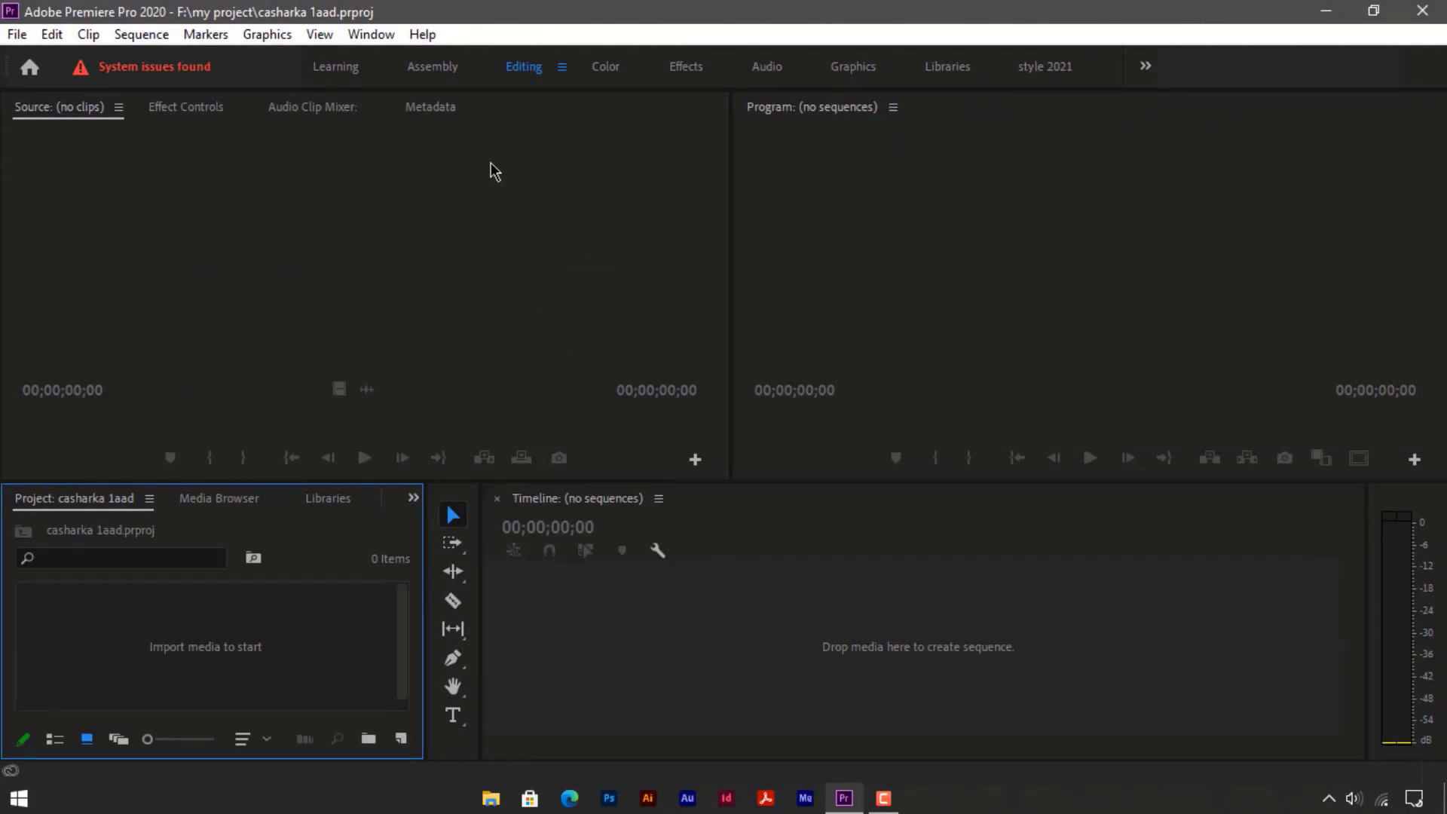
pyautogui.click(373, 33)
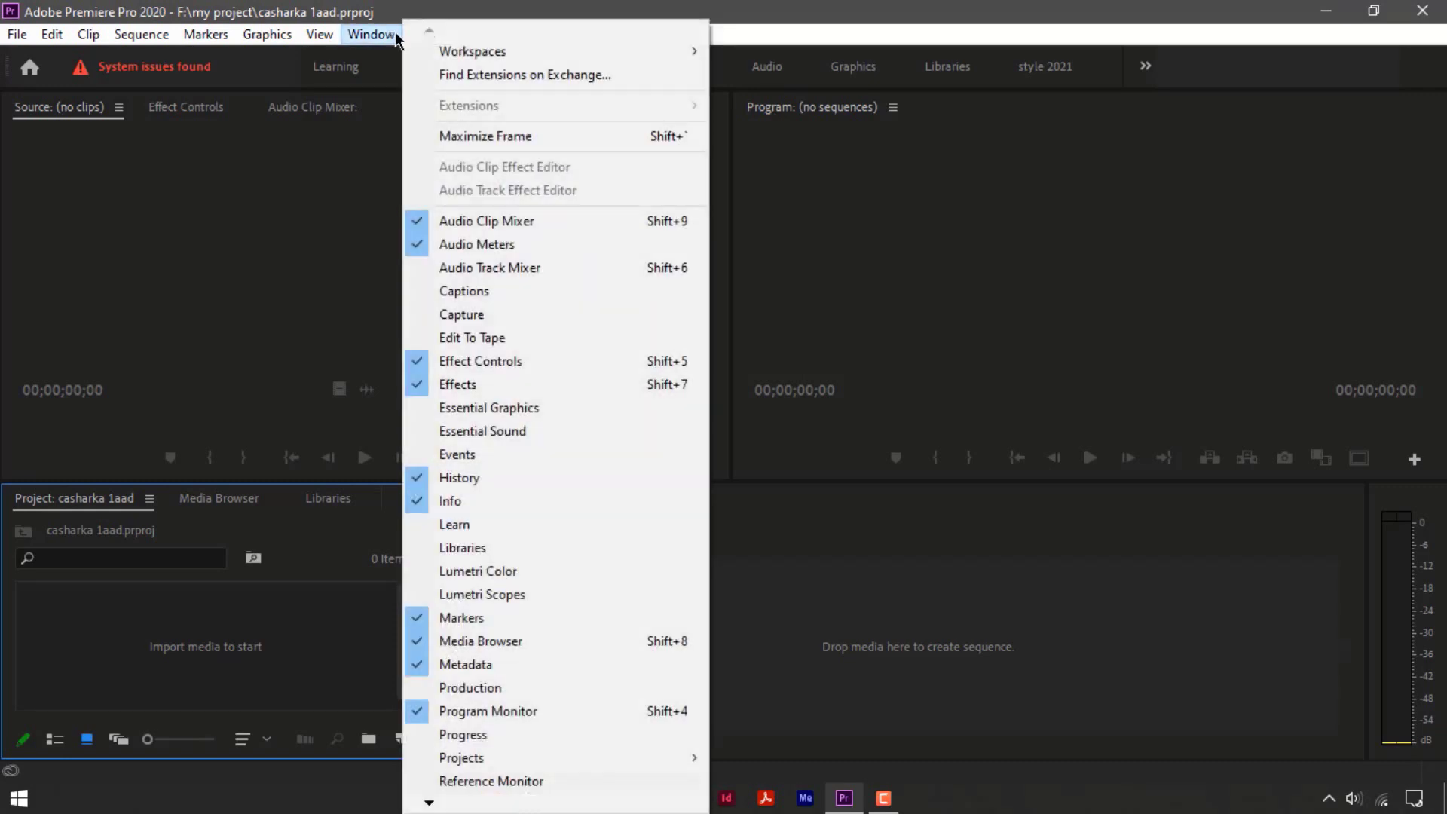
pyautogui.moveTo(436, 53)
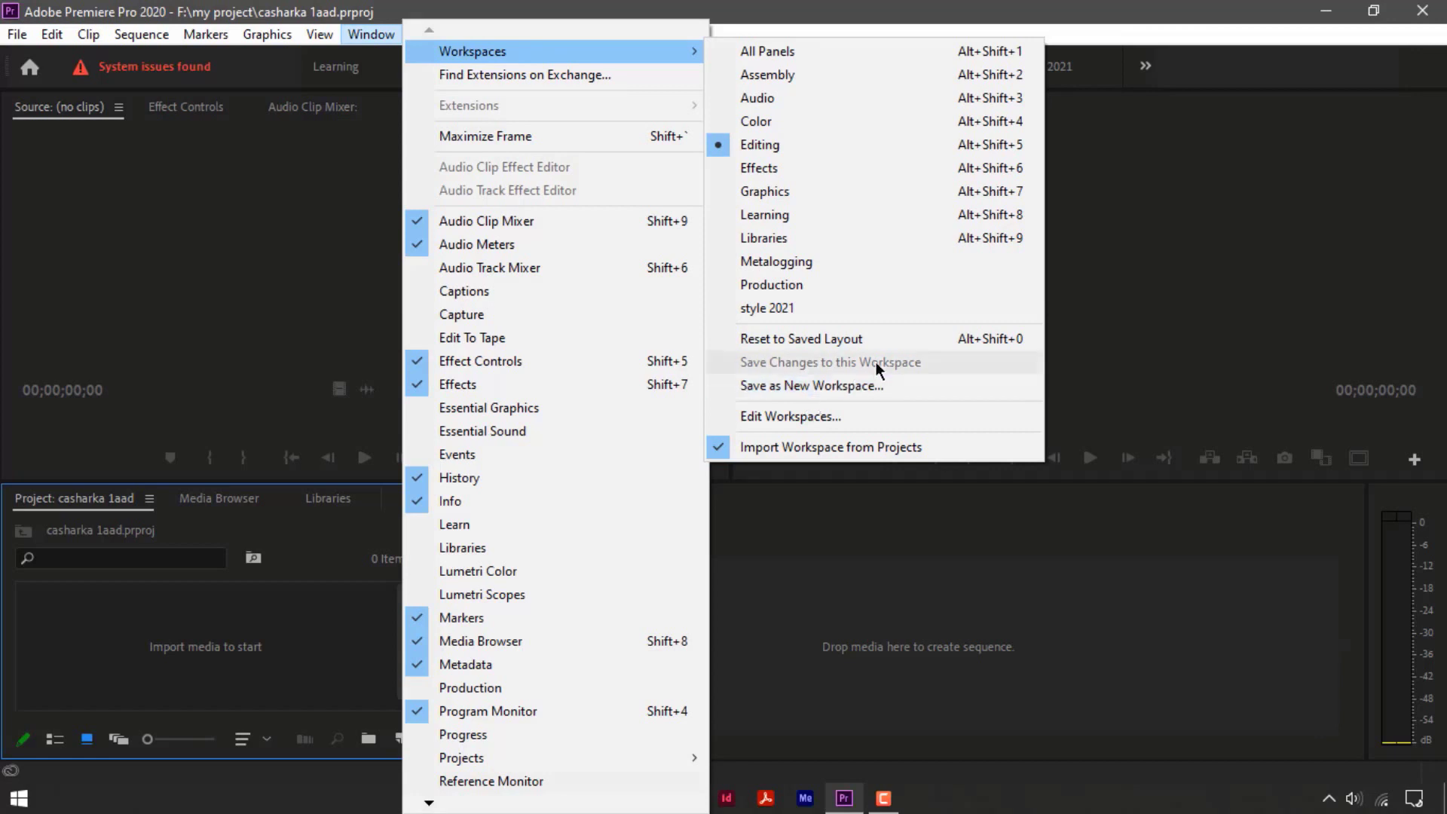
pyautogui.click(841, 539)
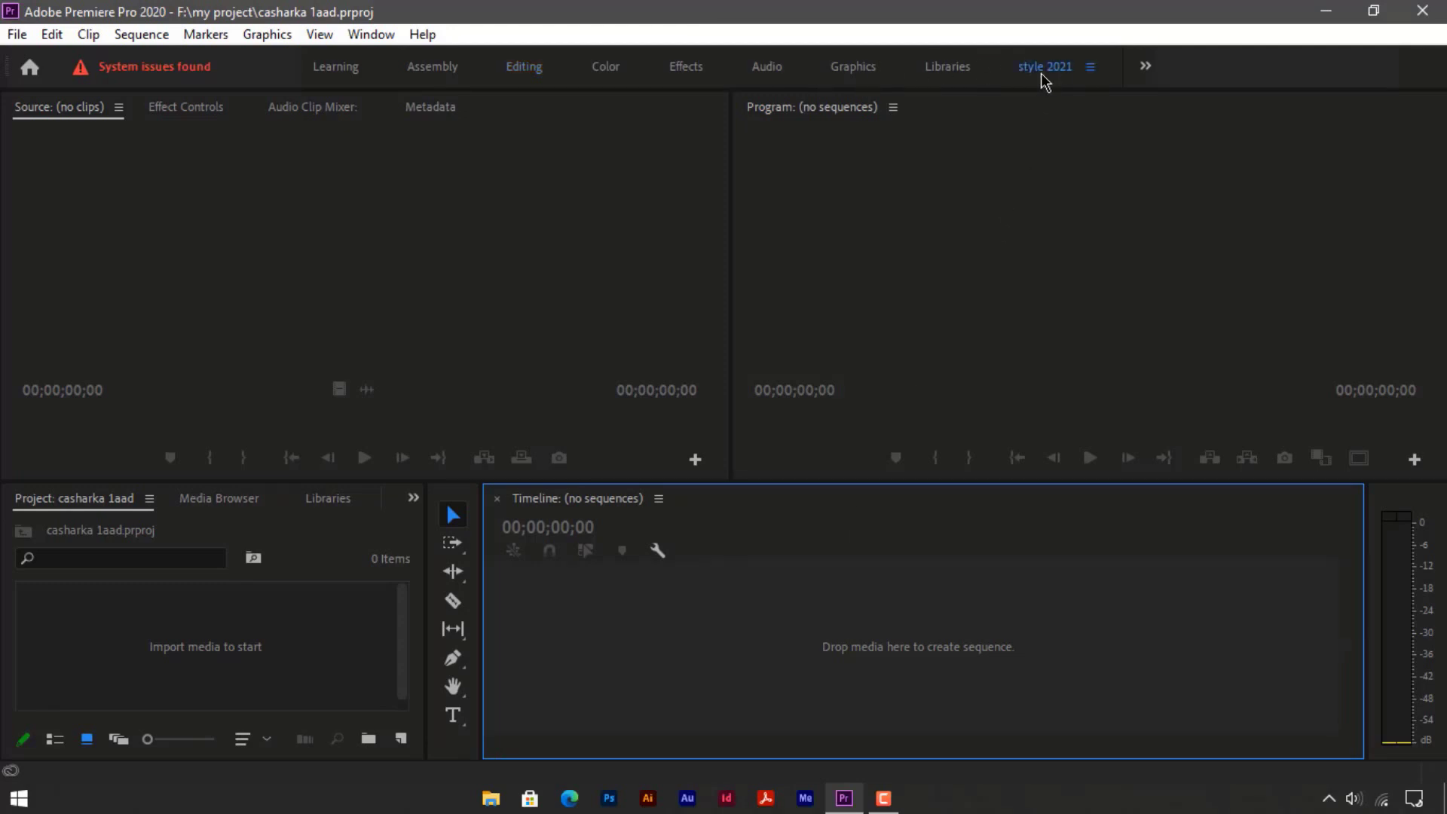
# Compare the panel layouts of the style 2021 and Editing workspaces by alternating between them, ending on Editing.
pyautogui.click(1043, 68)
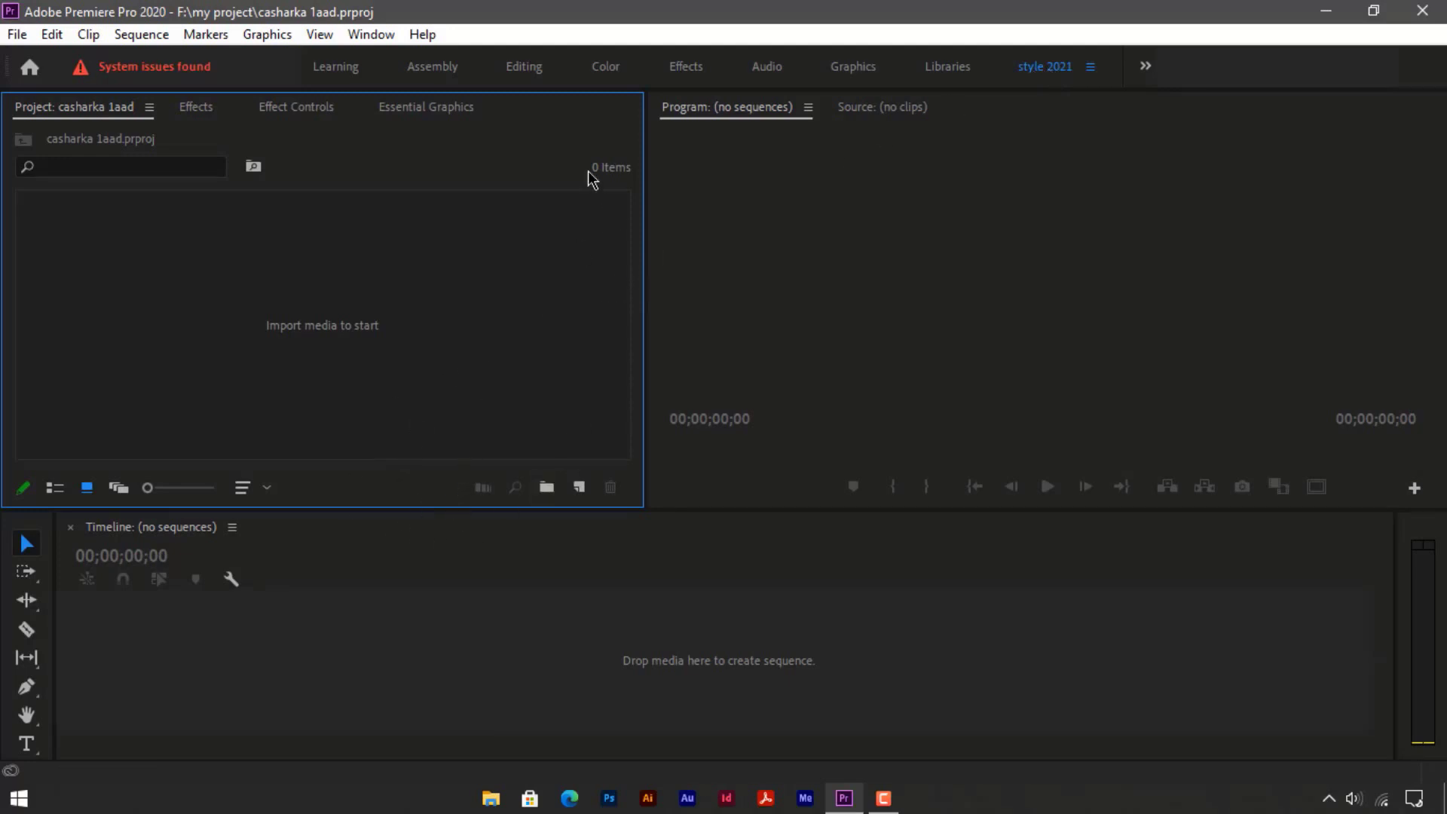
pyautogui.click(536, 64)
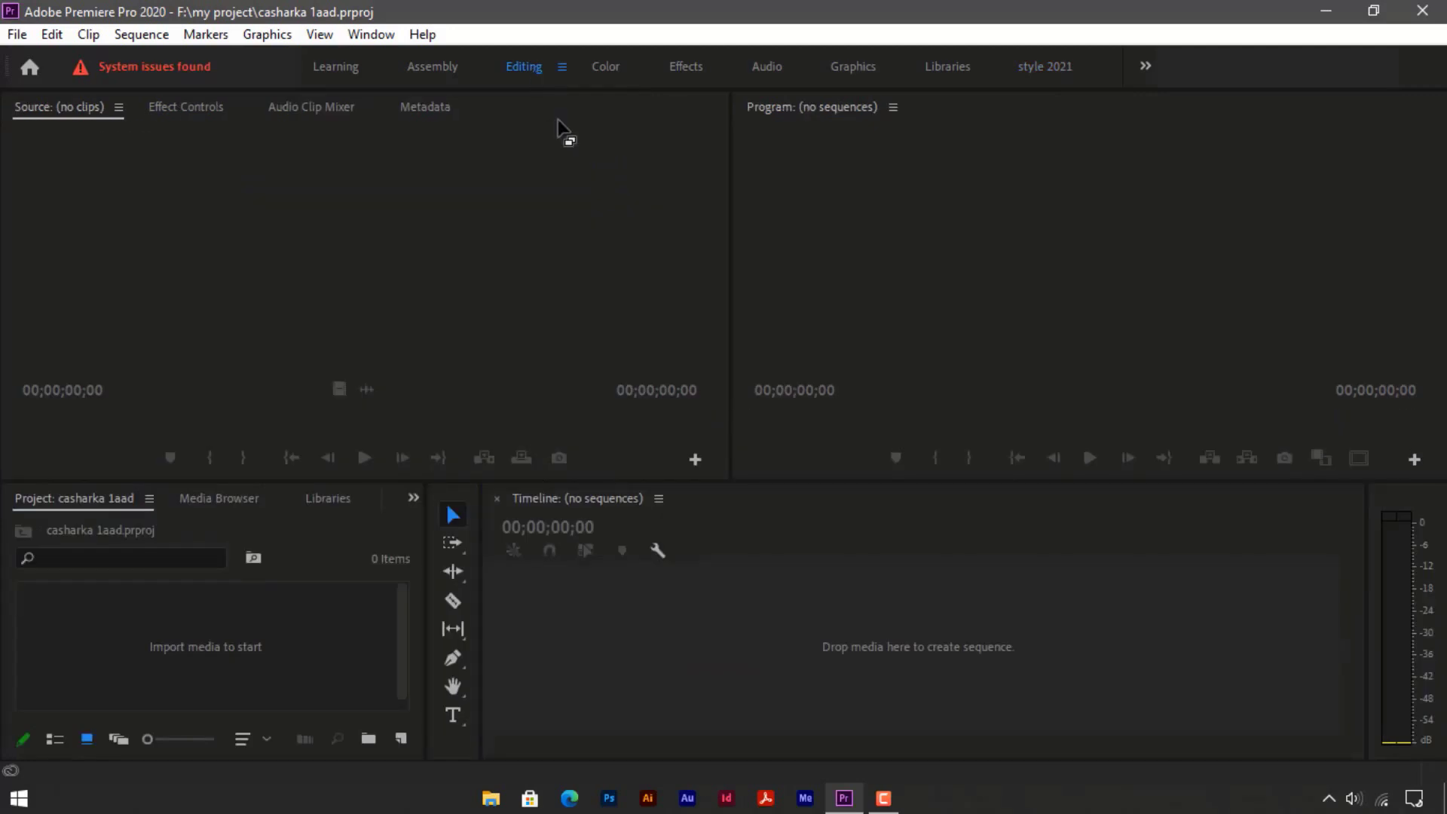
pyautogui.click(1041, 72)
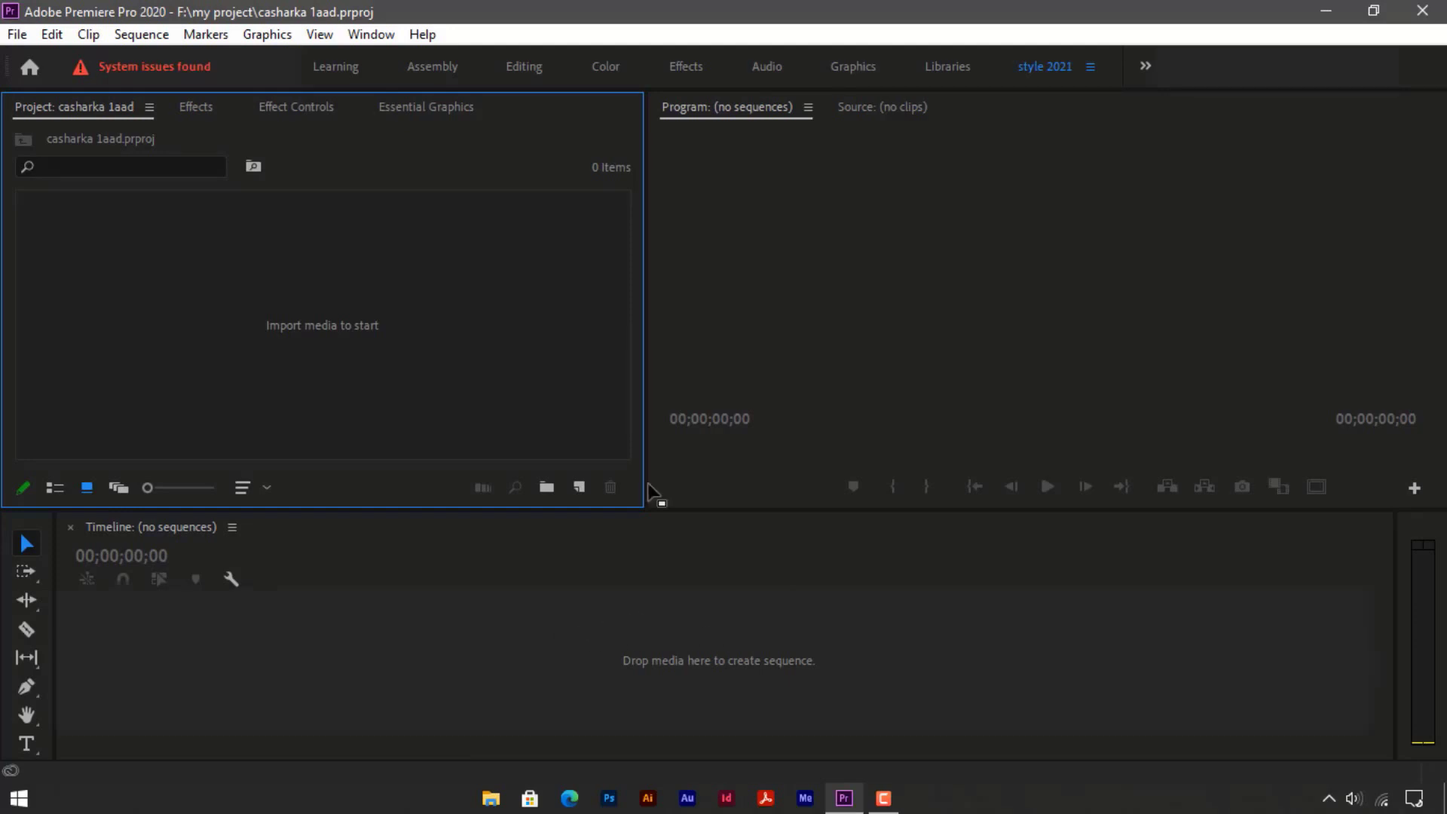
pyautogui.click(527, 68)
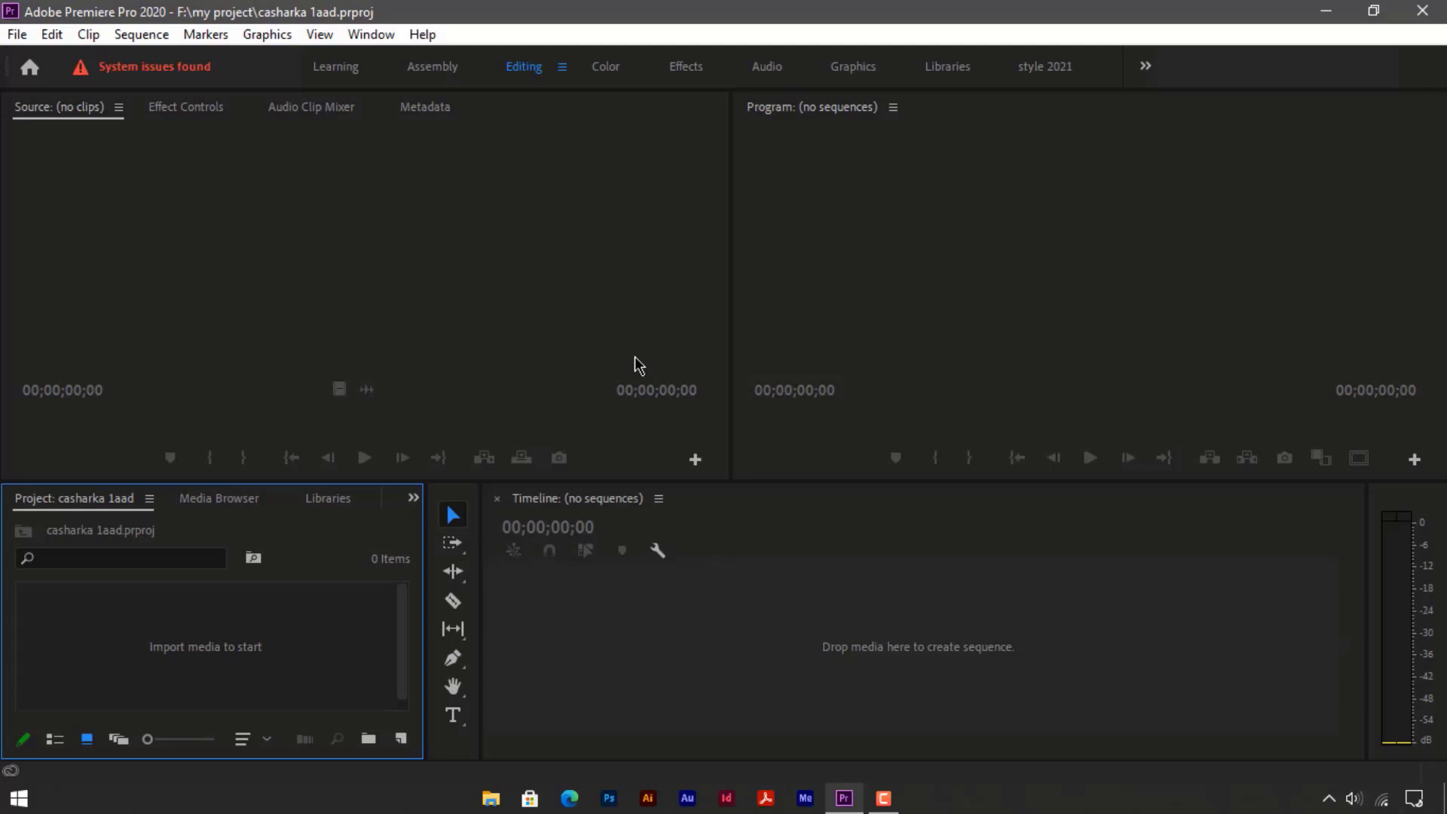
pyautogui.click(1052, 69)
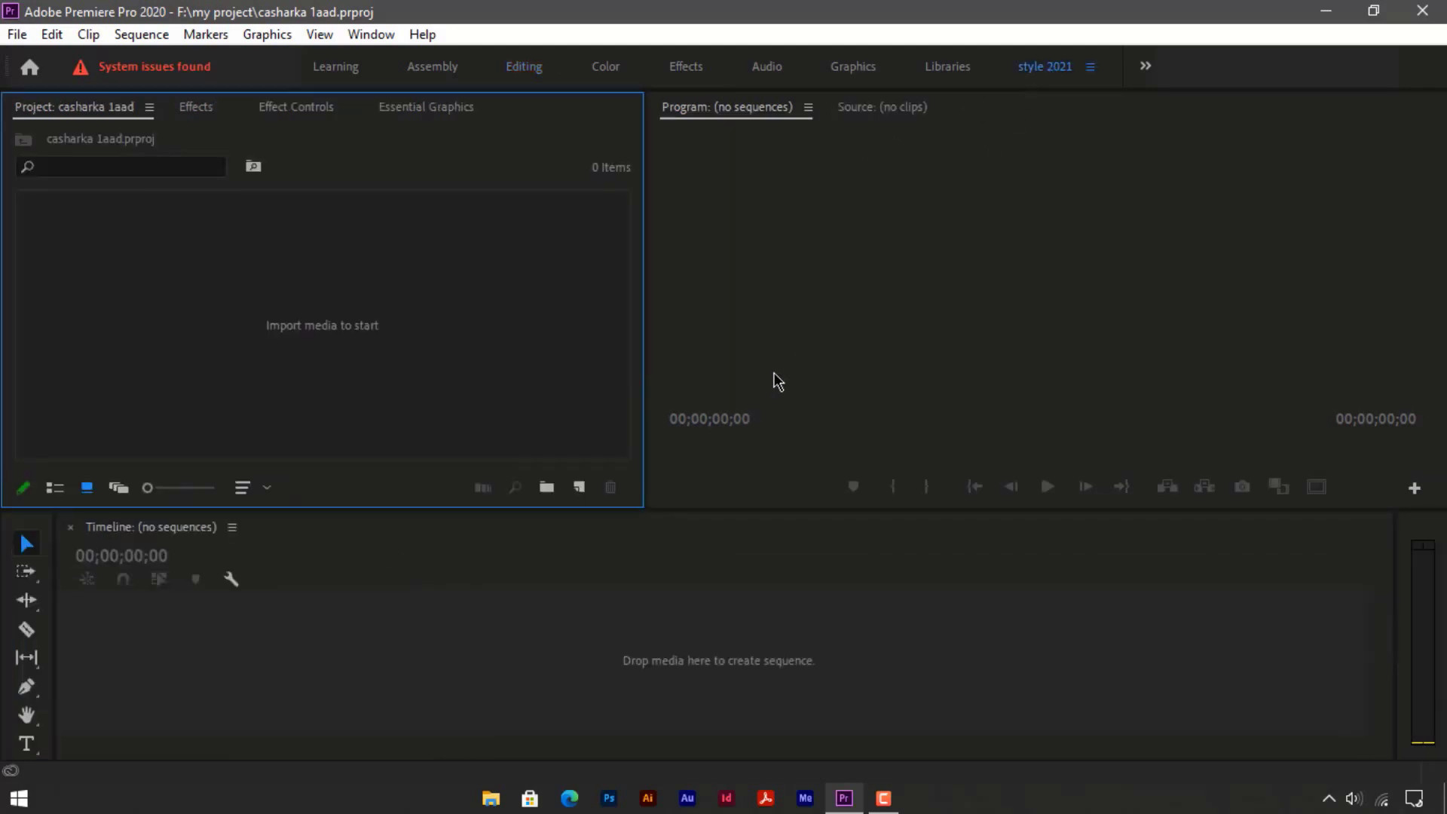
pyautogui.click(523, 69)
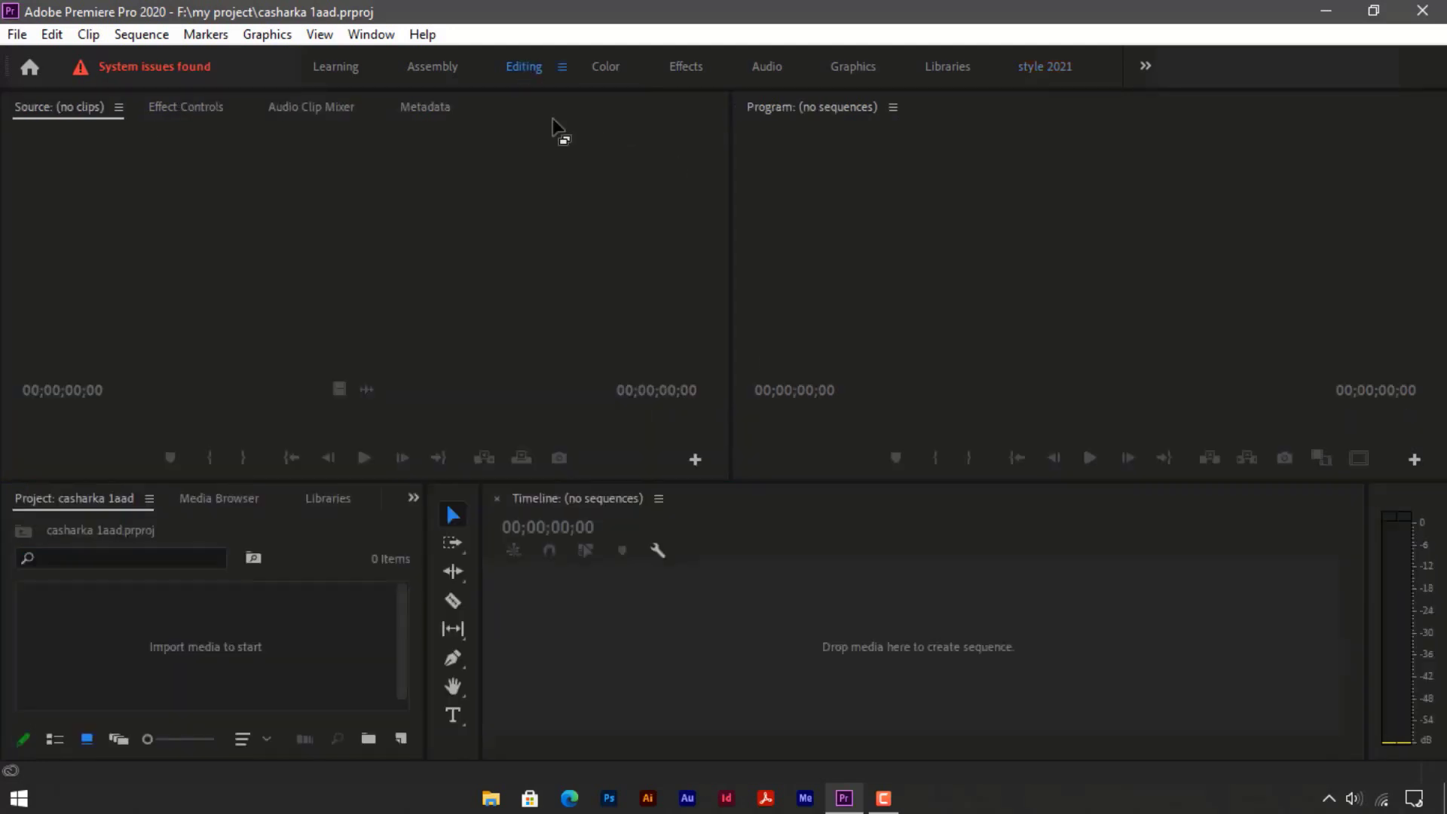
# Dock the Source monitor before the Program monitor in the same group and alternate between them, leaving the Source monitor in front.
pyautogui.click(609, 246)
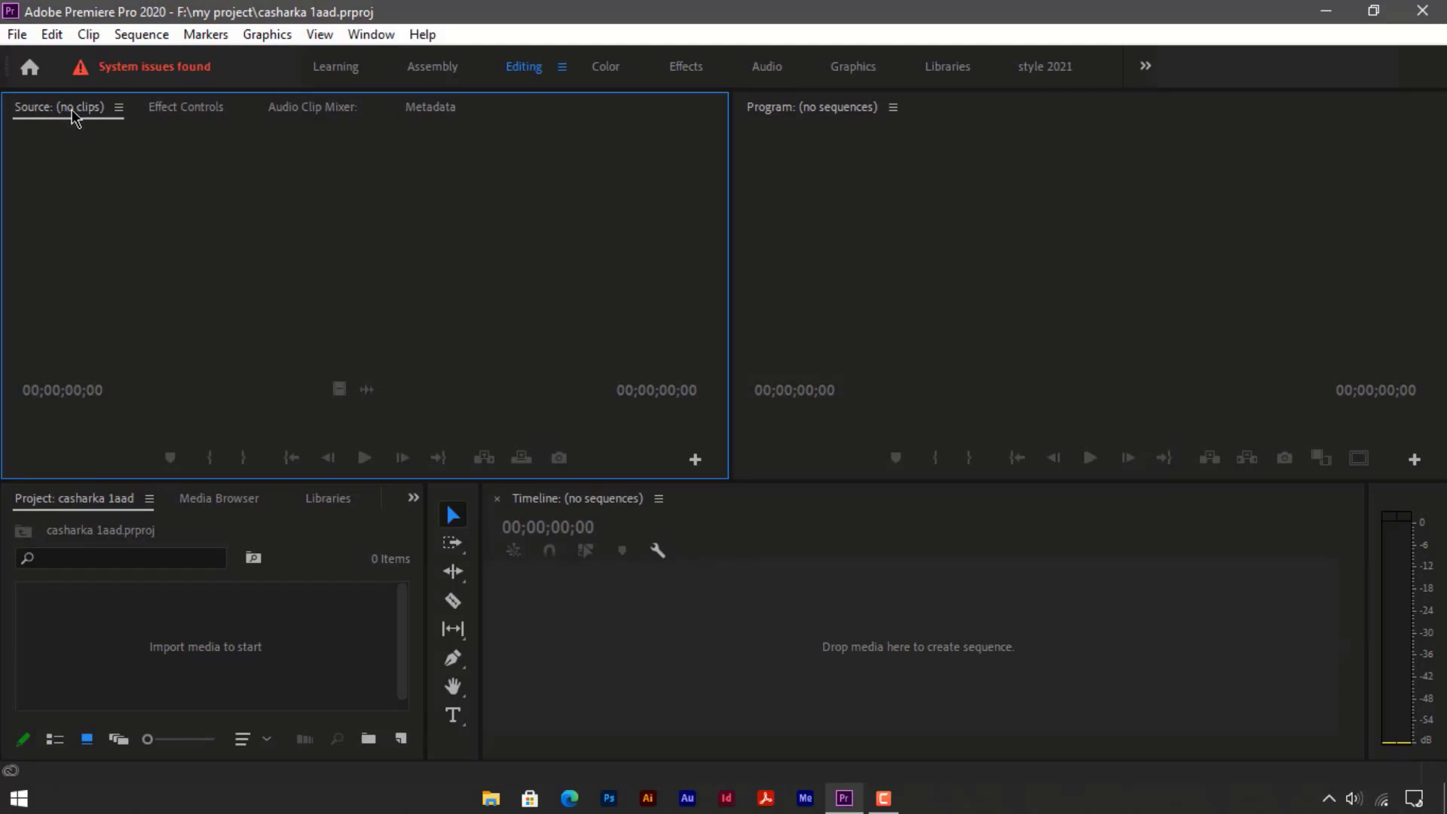
pyautogui.moveTo(74, 114); pyautogui.dragTo(793, 114)
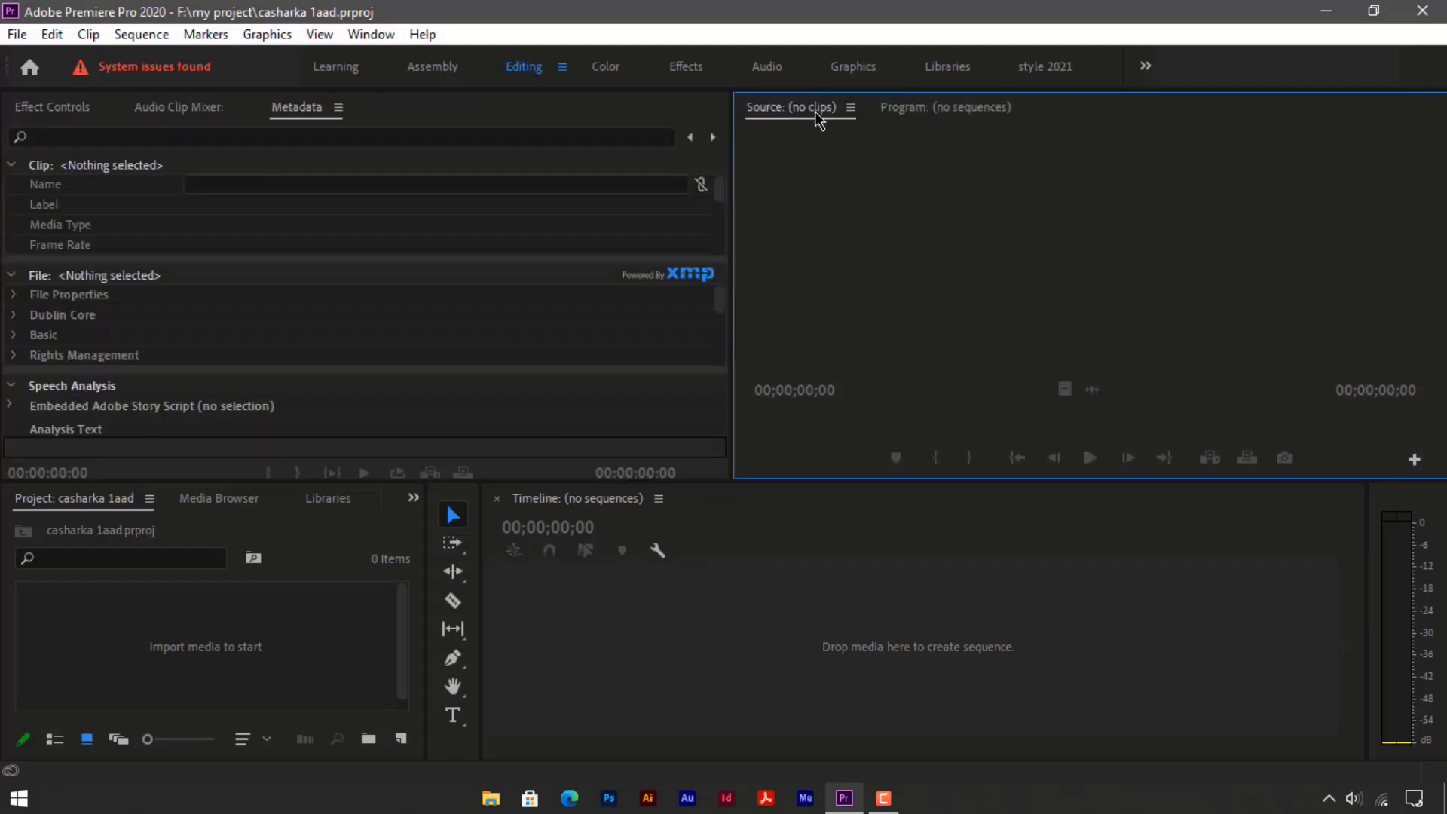
pyautogui.click(901, 117)
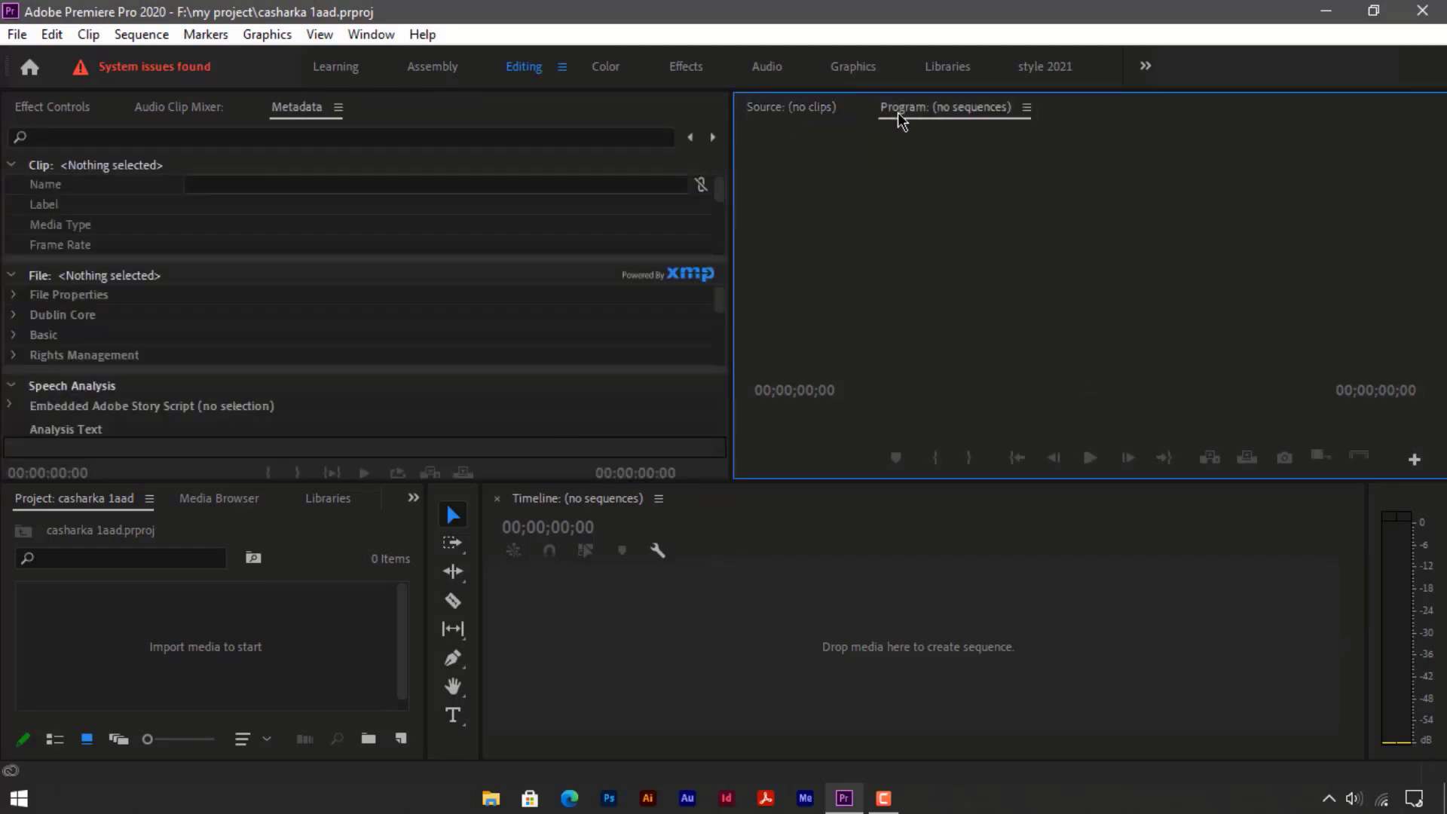
pyautogui.click(794, 113)
pyautogui.click(900, 115)
pyautogui.click(828, 113)
pyautogui.click(898, 117)
pyautogui.moveTo(797, 115); pyautogui.dragTo(761, 113)
# Close the Metadata panel and bring Effect Controls to the front of its group.
pyautogui.click(286, 113)
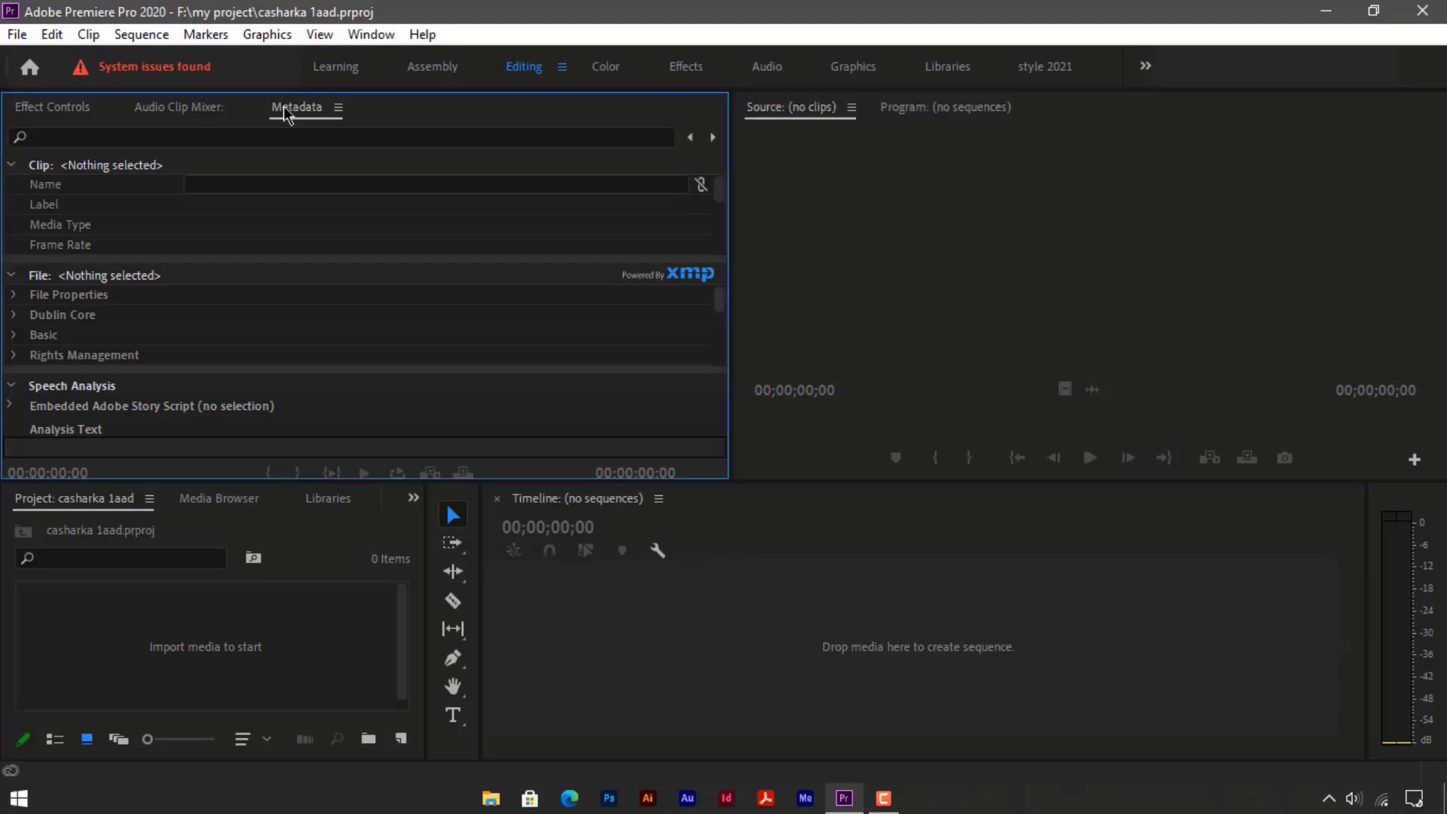
pyautogui.click(215, 107)
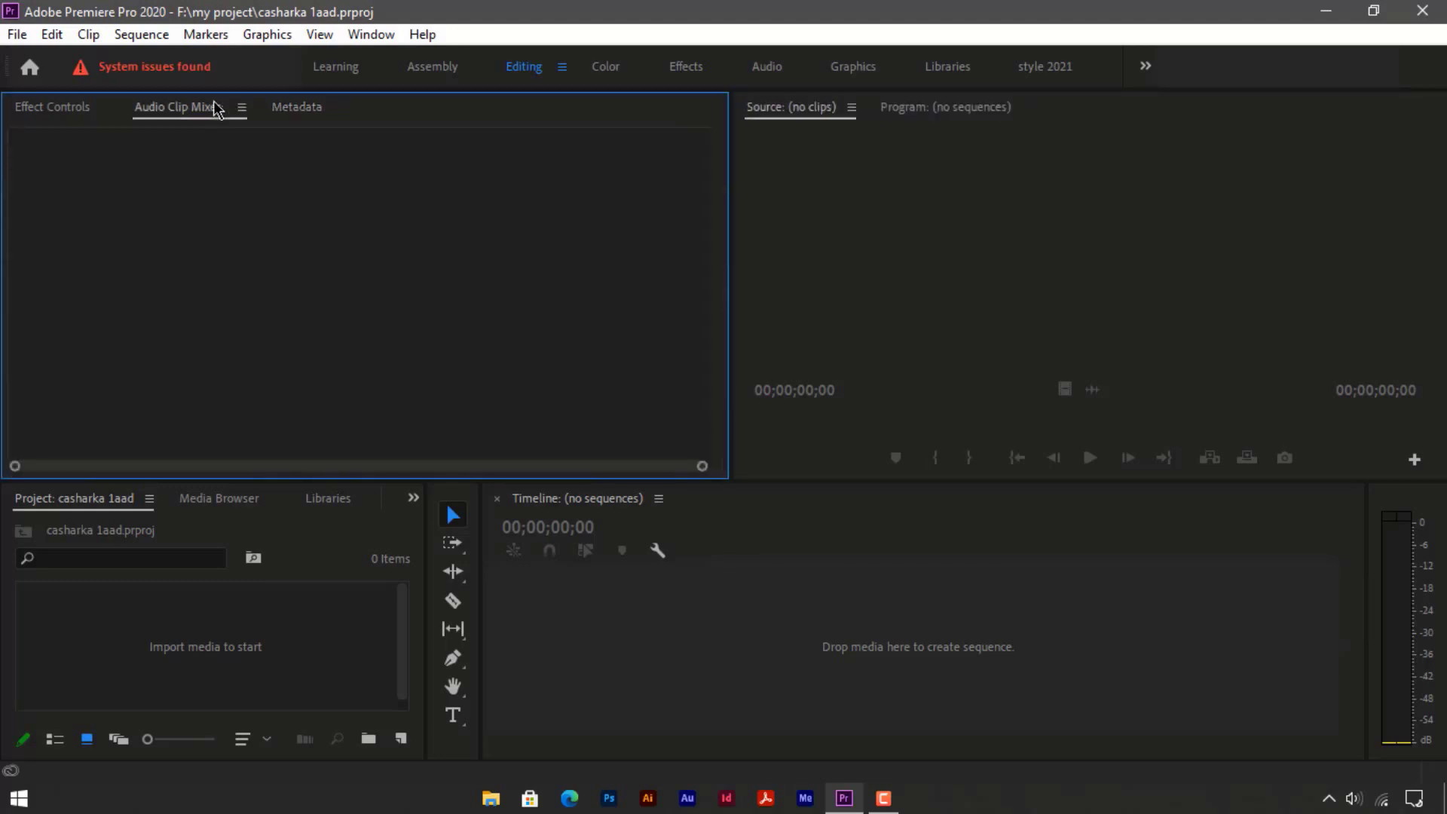
pyautogui.click(290, 113)
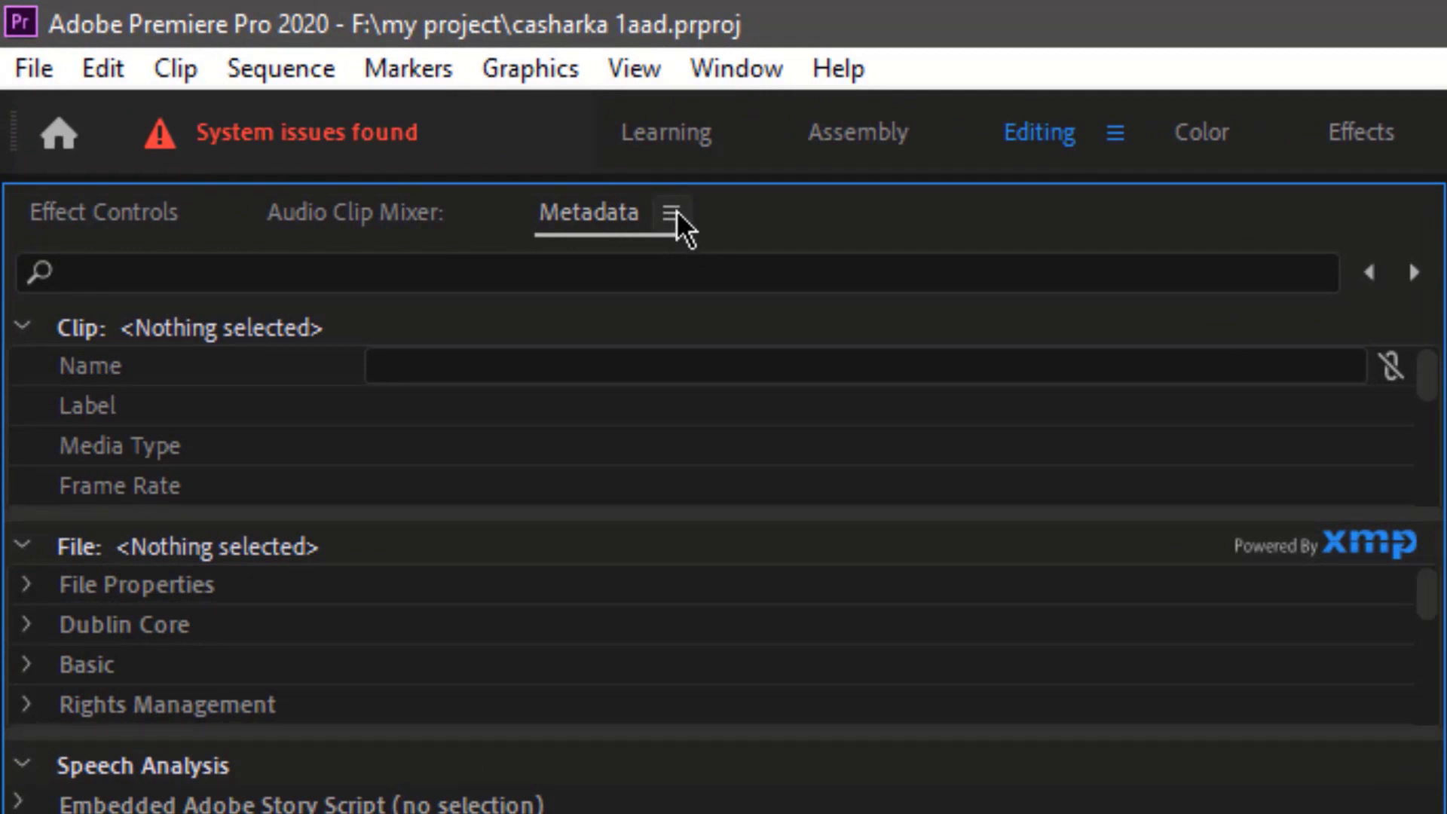
pyautogui.click(673, 212)
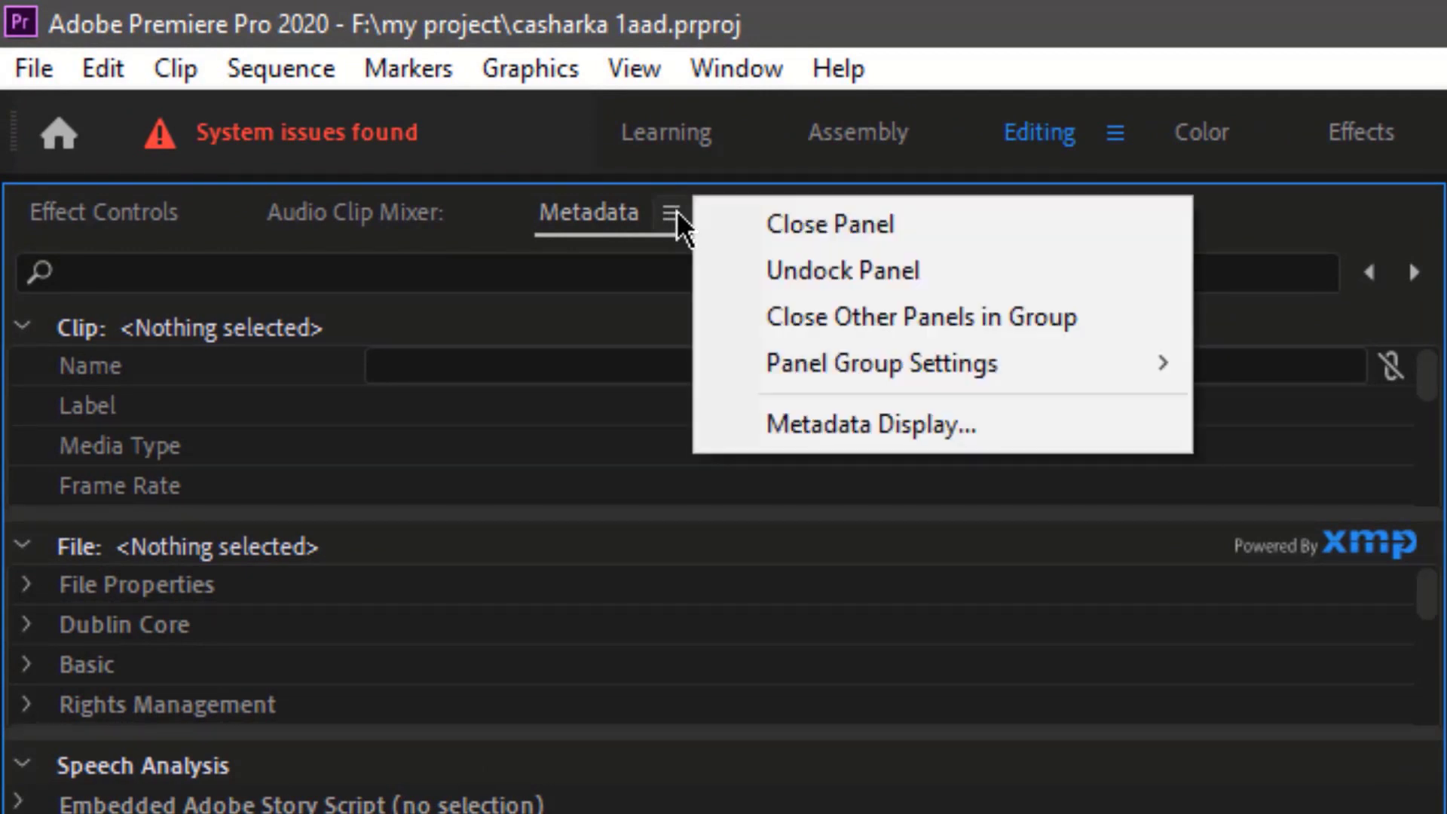
pyautogui.click(768, 225)
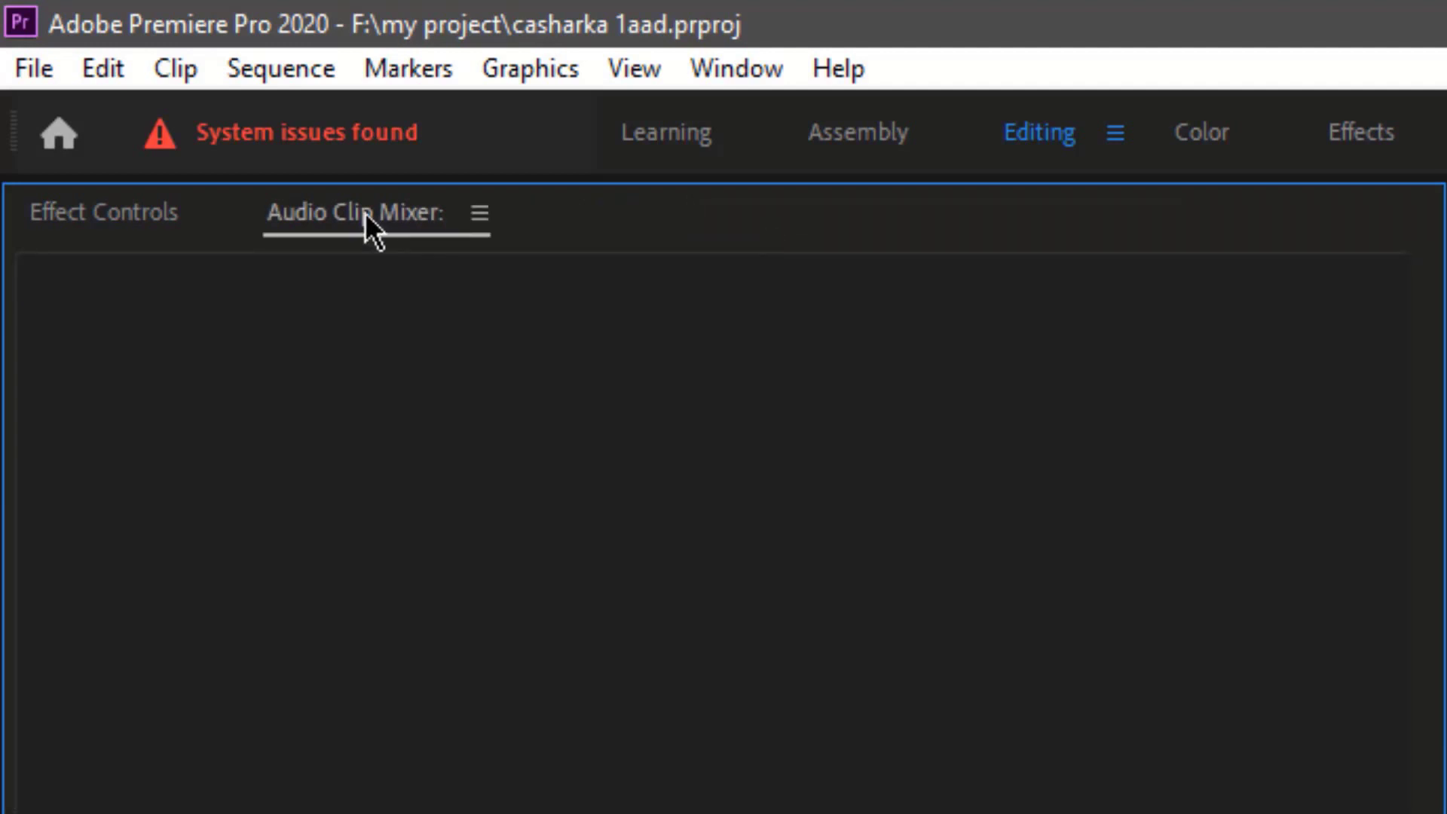
pyautogui.click(167, 226)
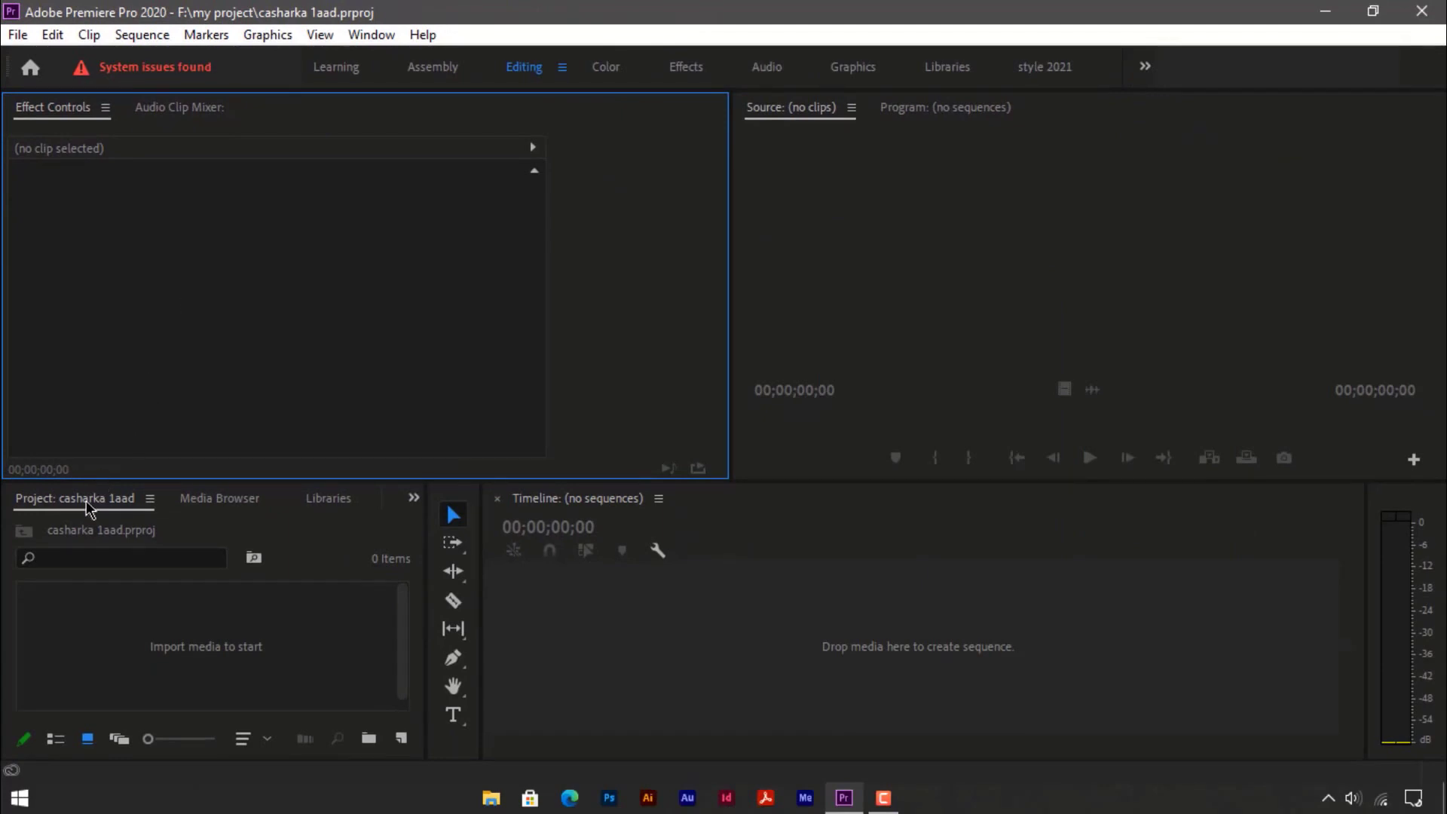
# Dock the Project panel ahead of Effect Controls in that group and close the Media Browser panel.
pyautogui.moveTo(88, 508); pyautogui.dragTo(89, 113)
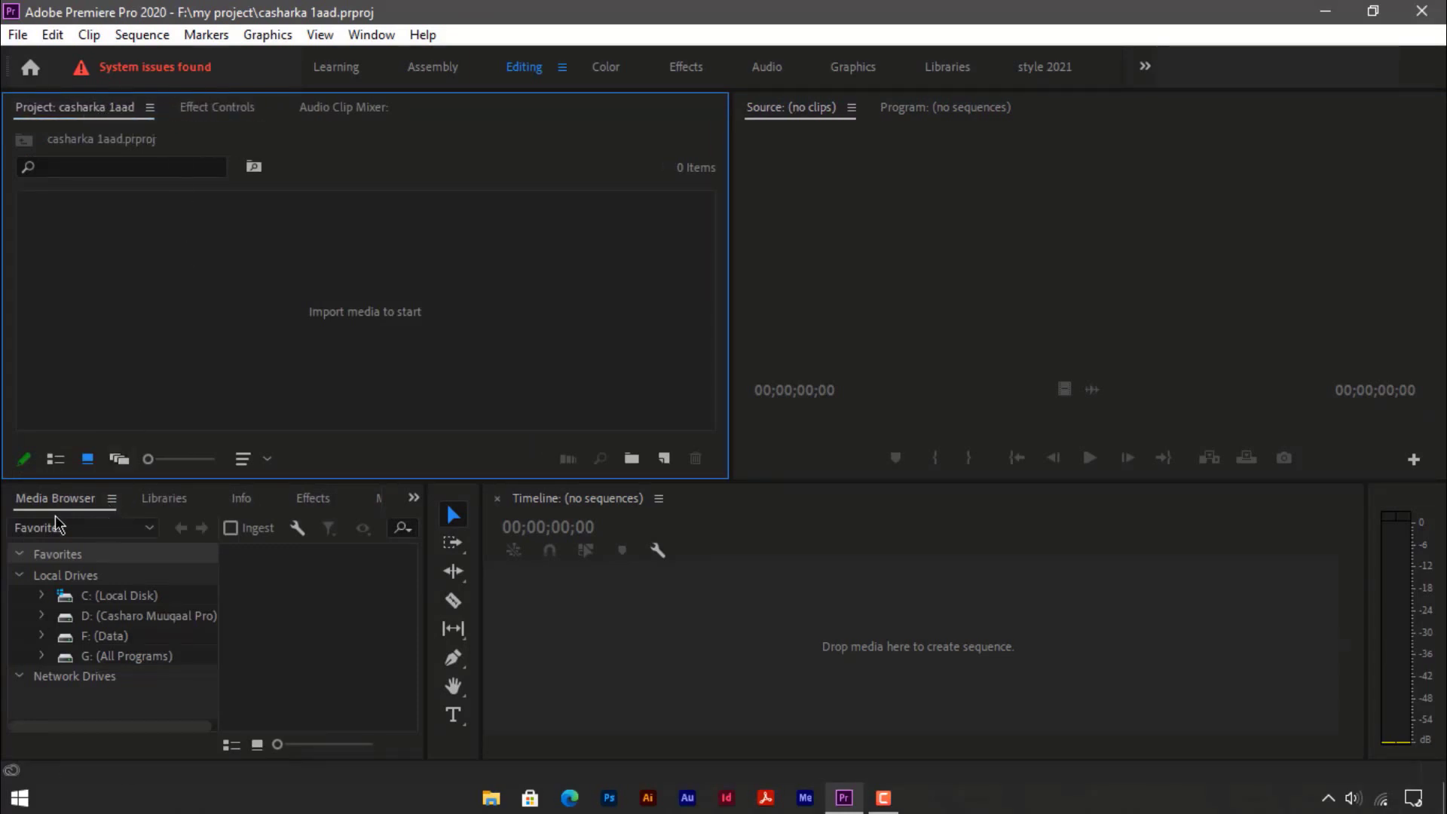
pyautogui.click(112, 499)
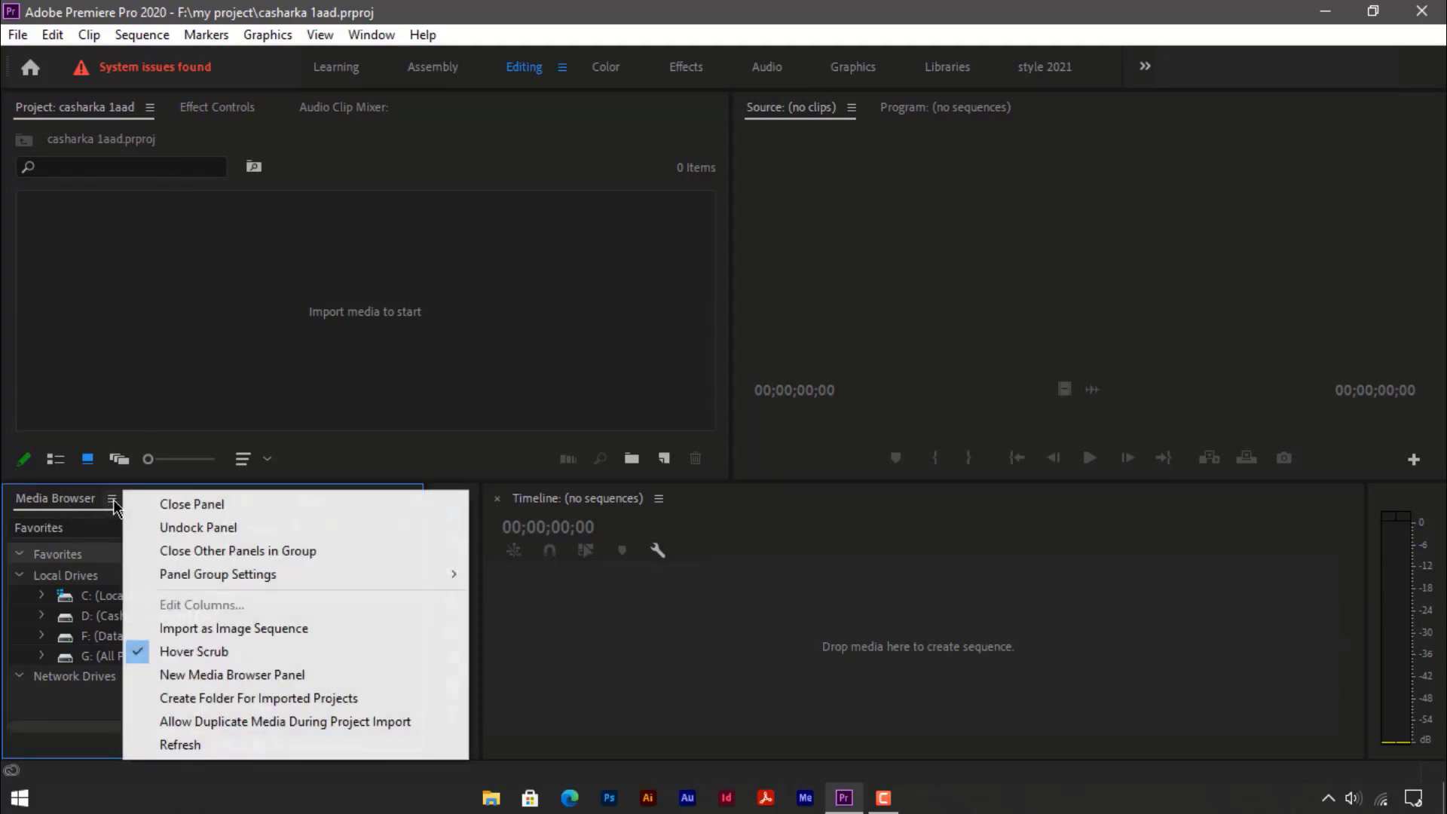
pyautogui.click(168, 503)
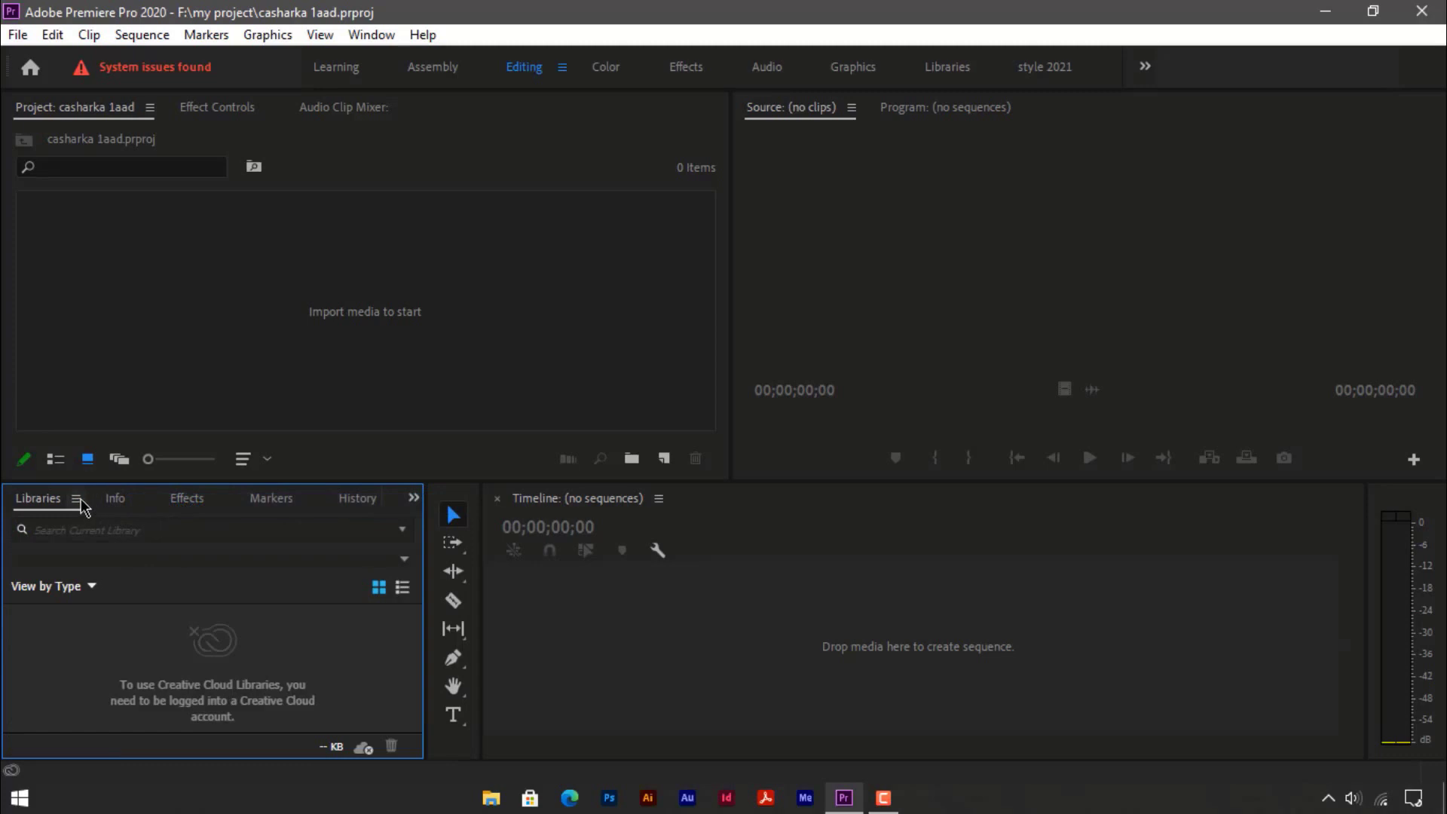
# Close the Libraries and Info panels in the group beside the tools.
pyautogui.click(76, 498)
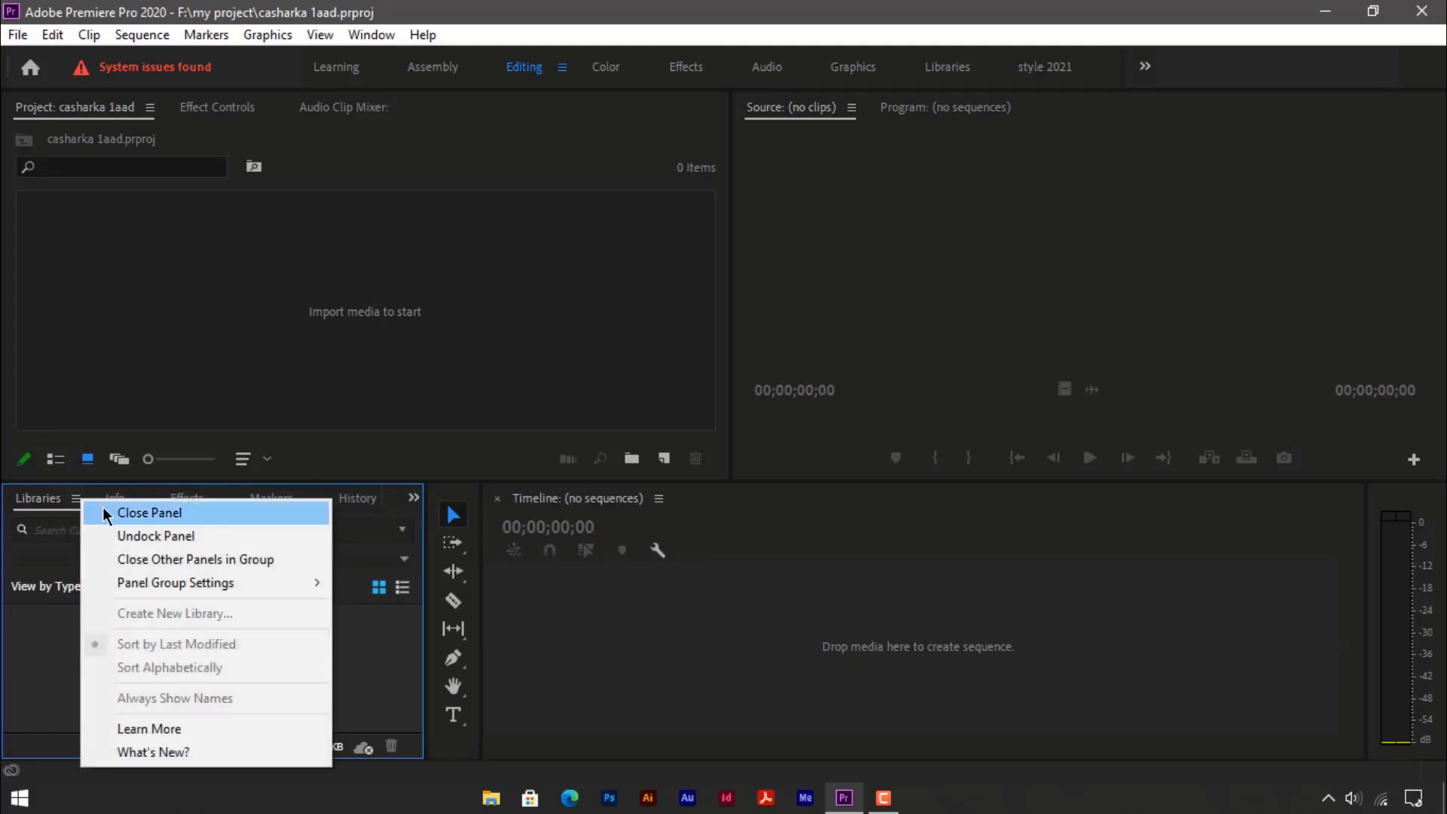
pyautogui.click(102, 509)
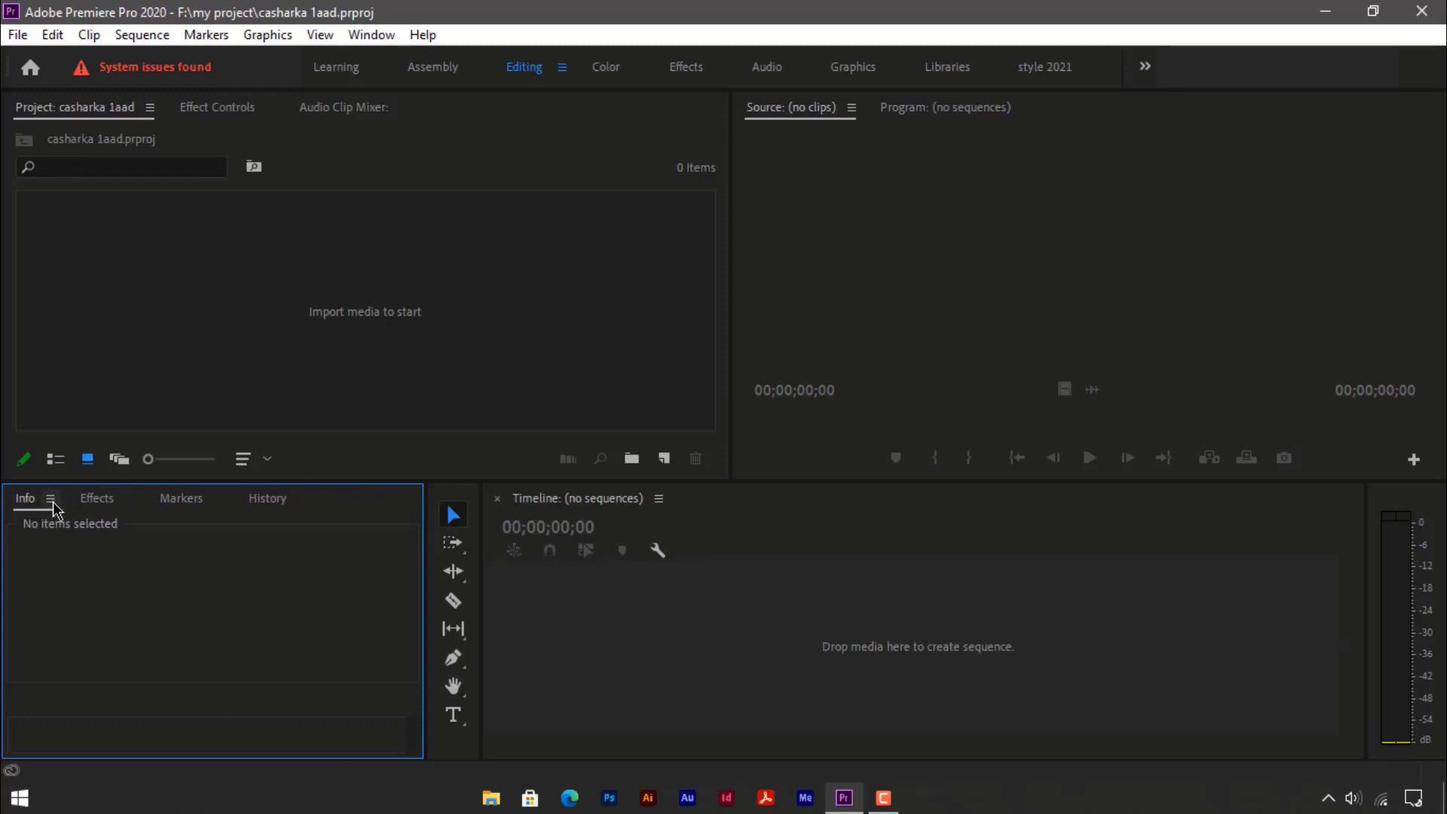
pyautogui.click(51, 499)
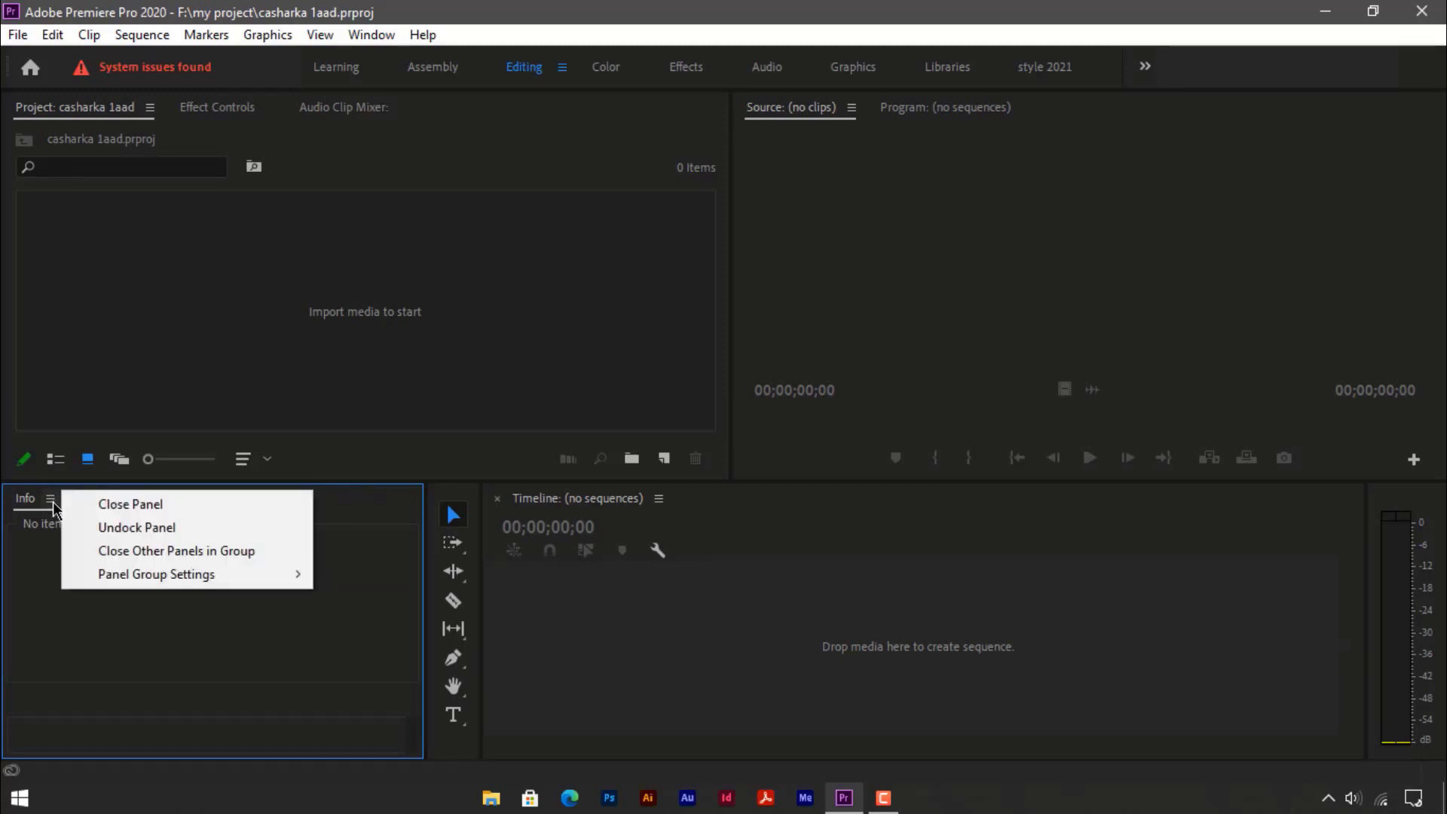
pyautogui.click(97, 505)
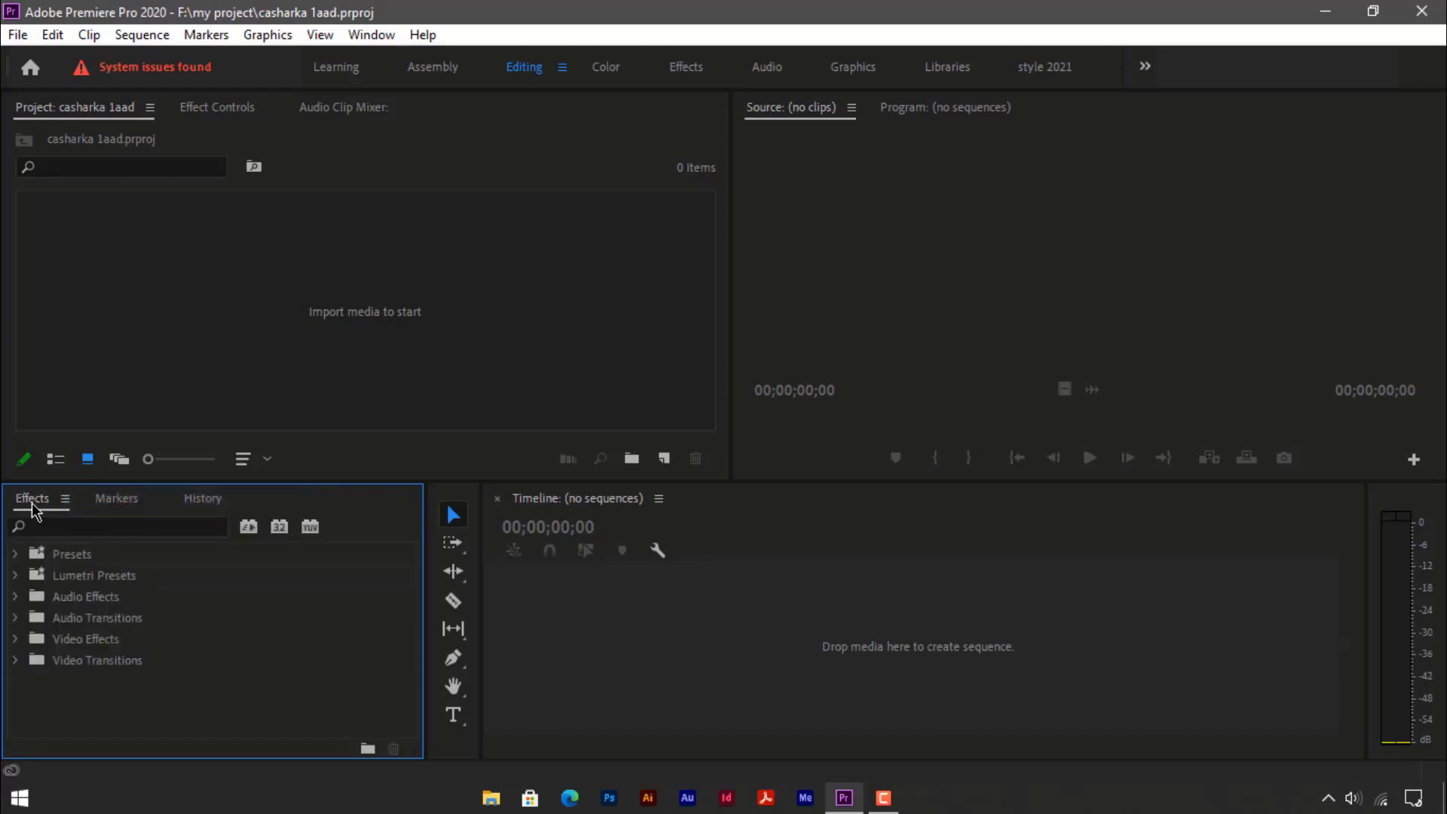
# Dock the Effects panel between Project and Effect Controls, and close the remaining Markers and History panels.
pyautogui.moveTo(34, 510); pyautogui.dragTo(172, 118)
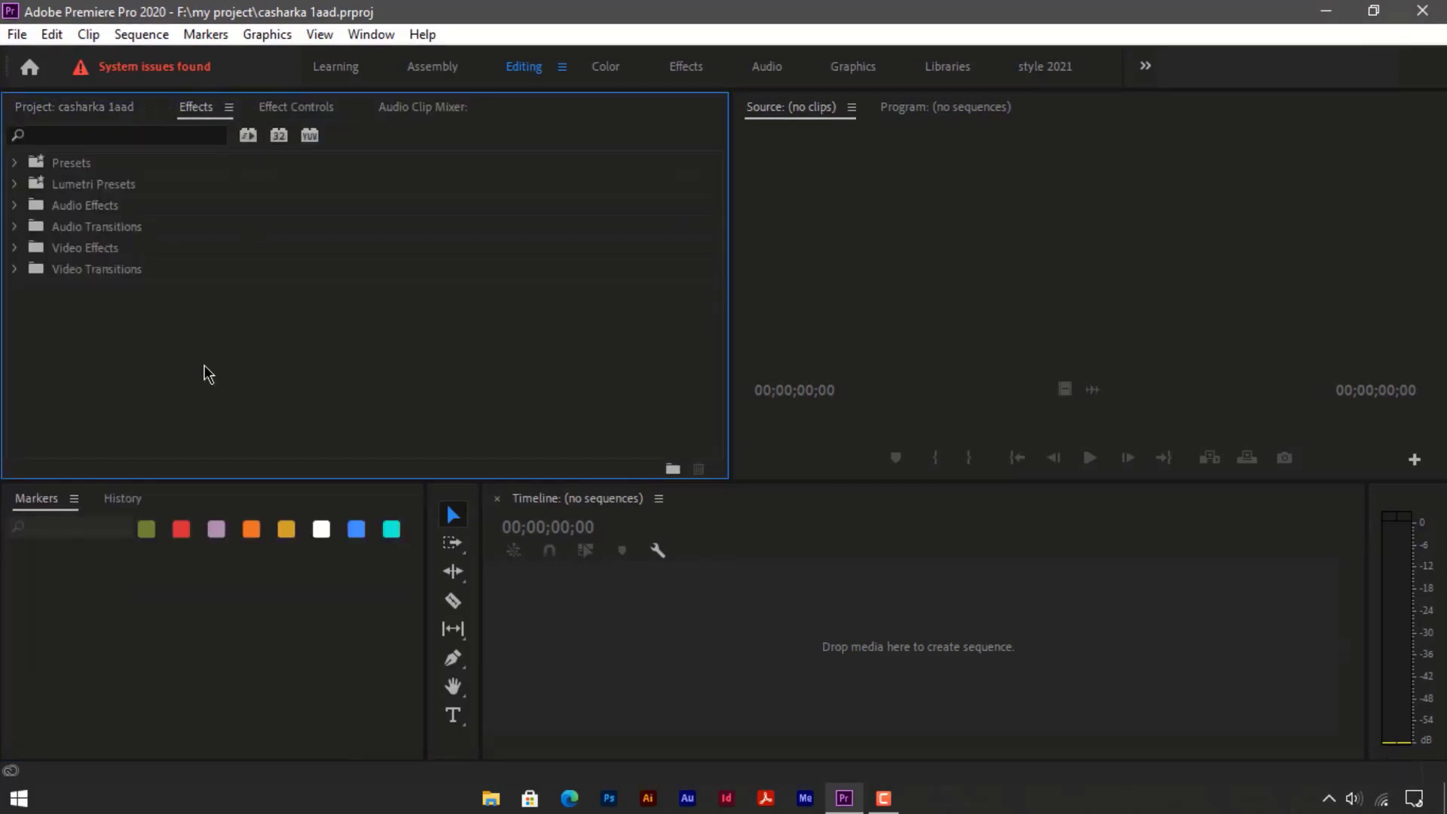
pyautogui.click(75, 507)
pyautogui.click(74, 499)
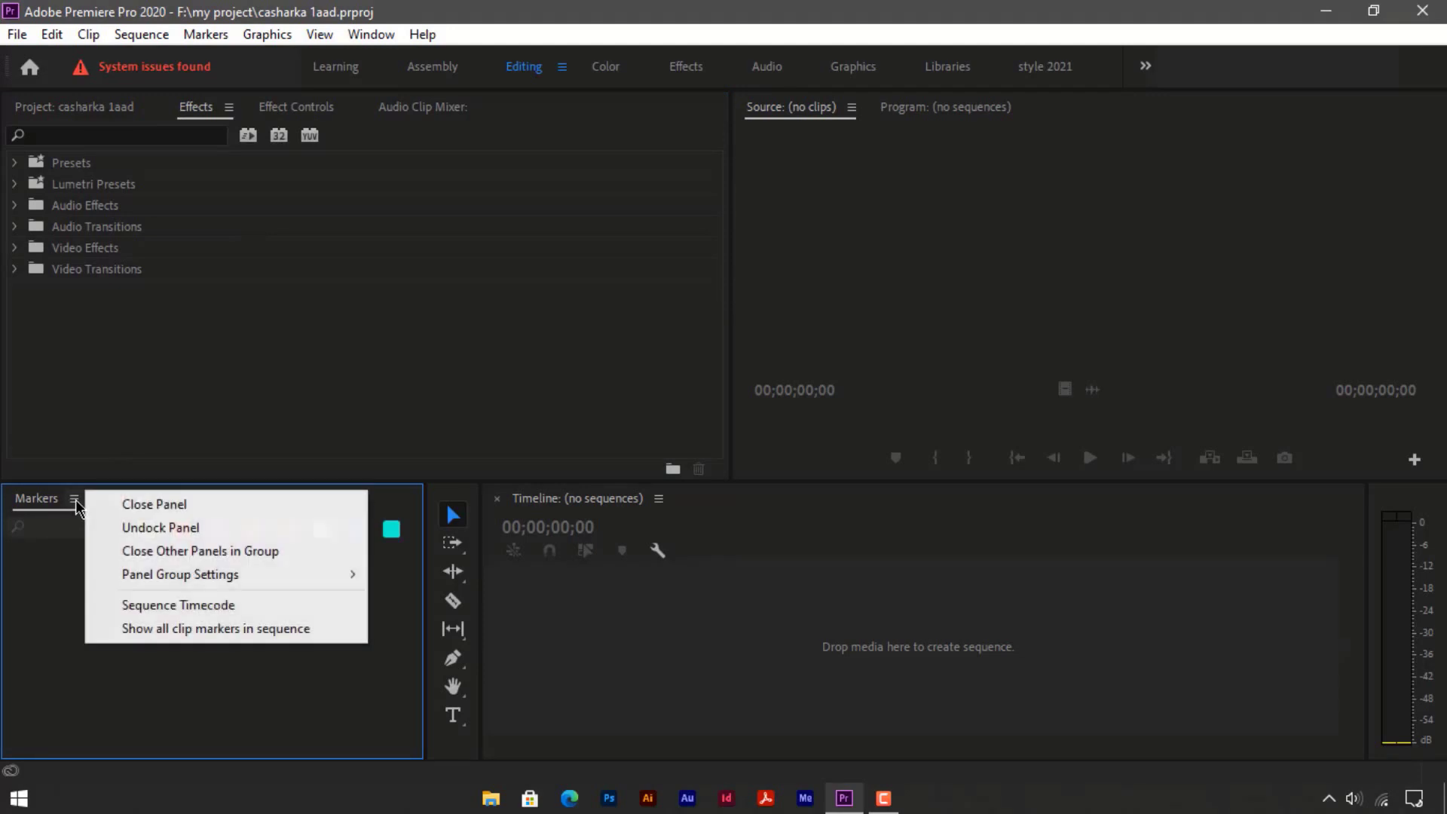
pyautogui.click(125, 503)
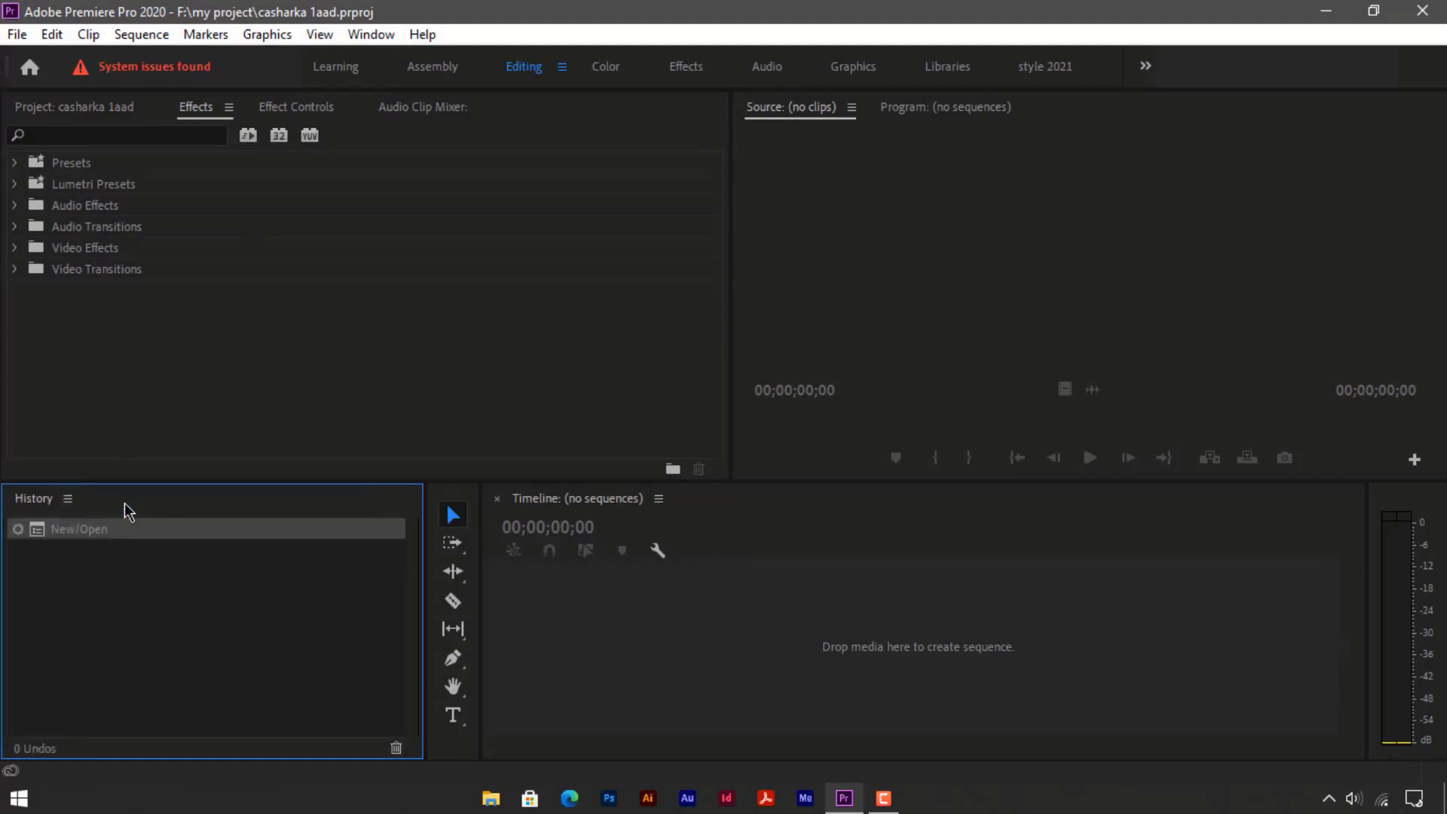
pyautogui.click(68, 501)
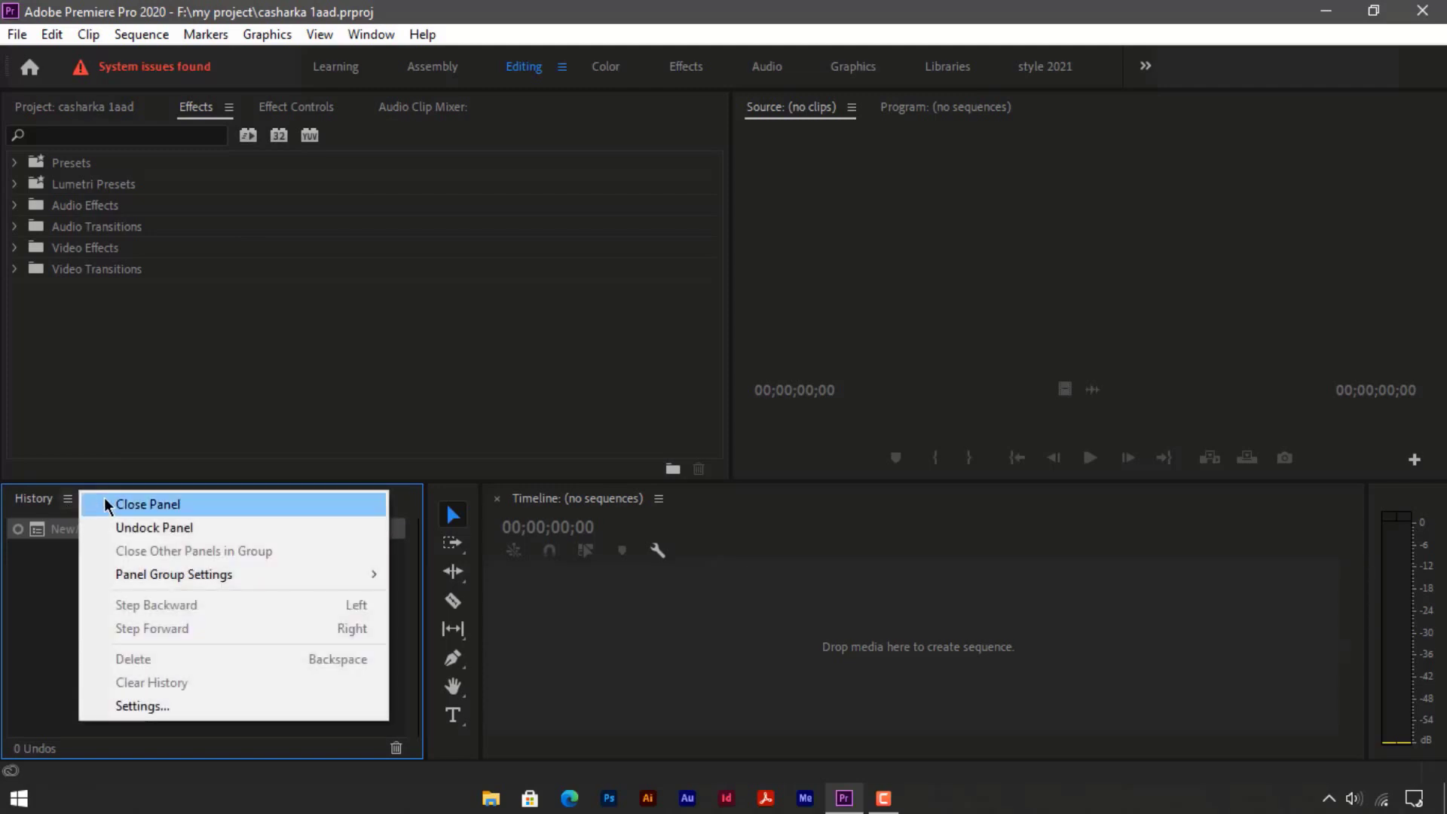
pyautogui.click(107, 504)
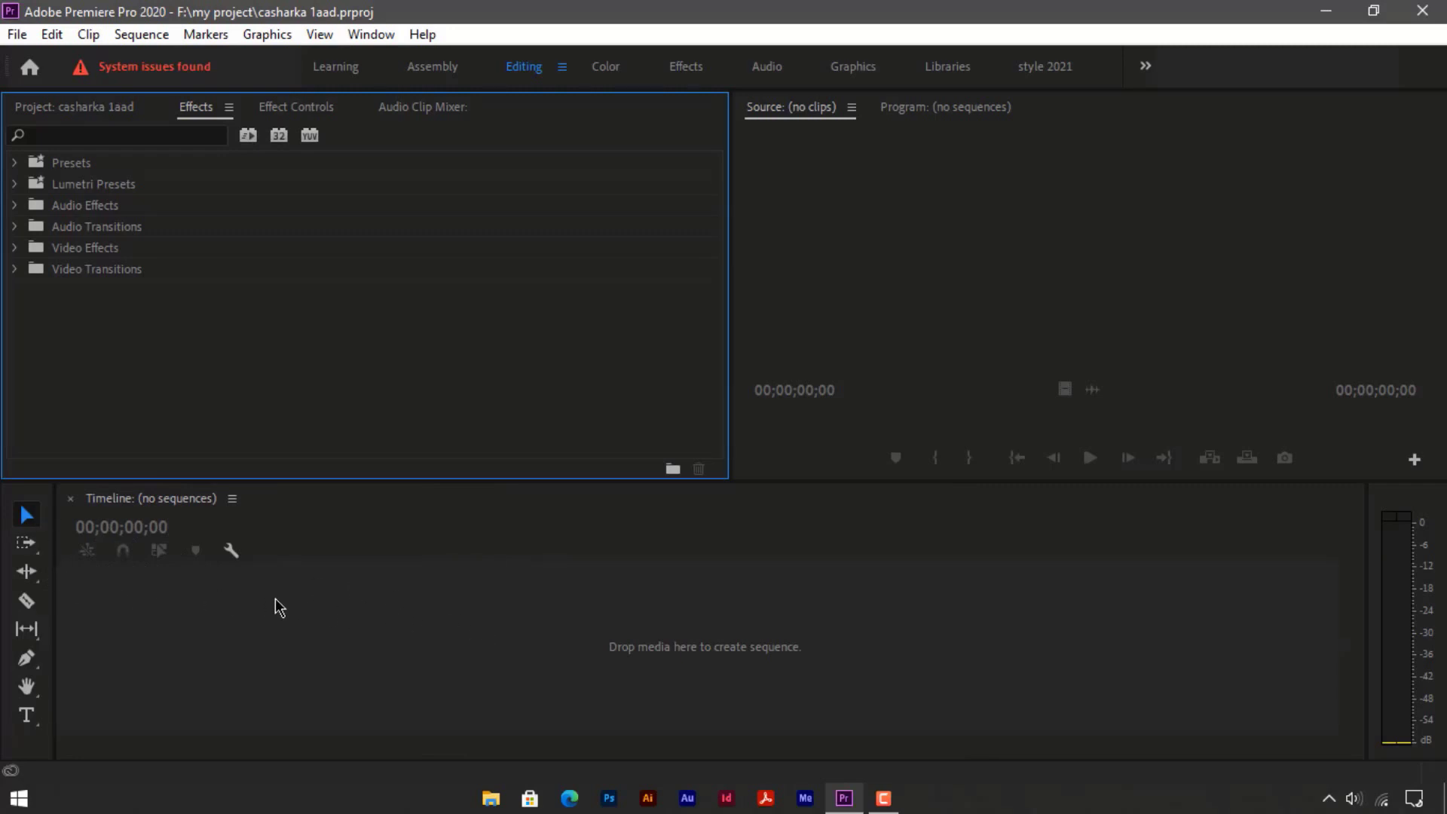
# Bring the Project panel to the front of its group and add the Essential Graphics and Essential Sound panels to the workspace.
pyautogui.click(98, 107)
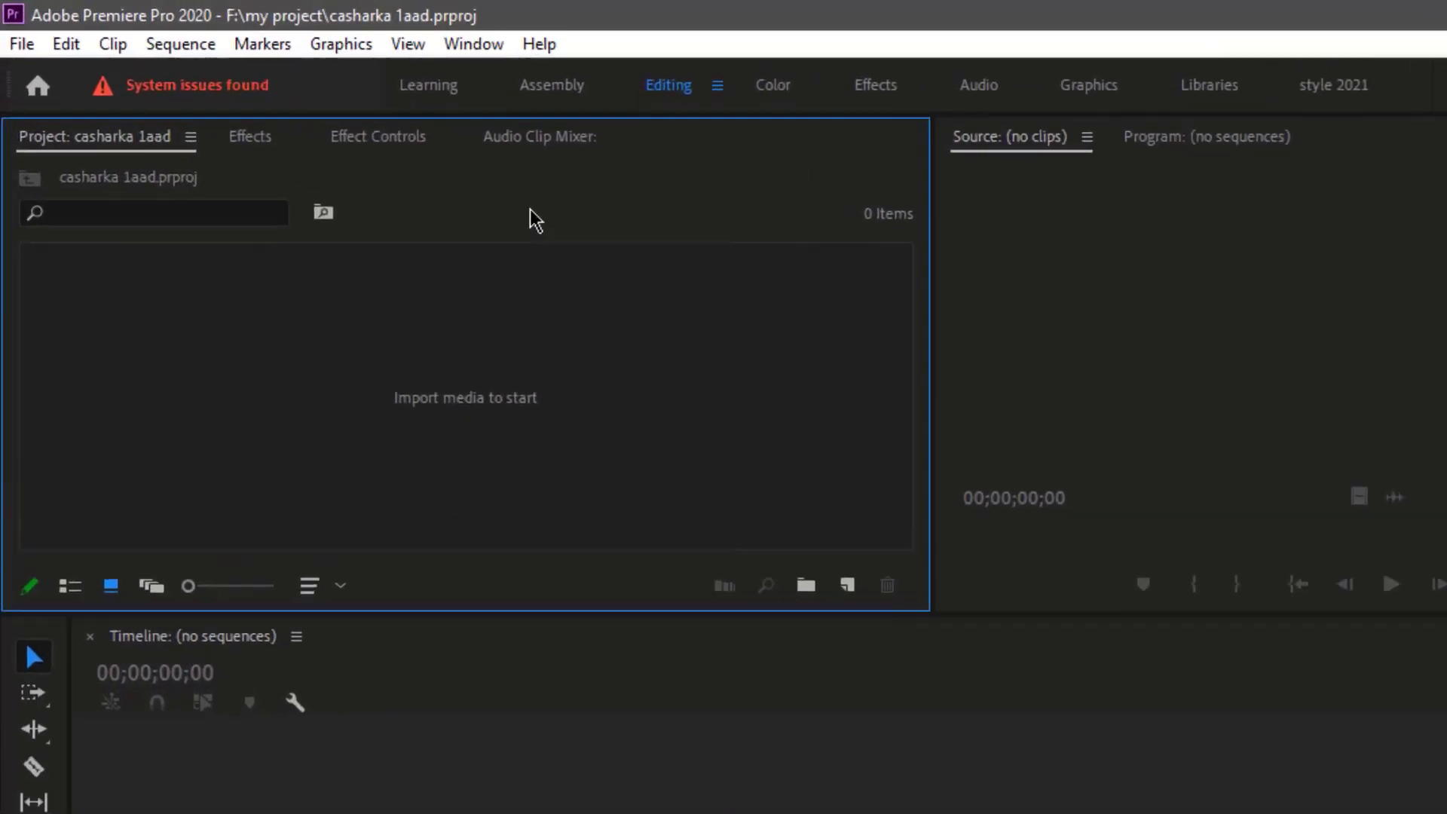
pyautogui.click(377, 38)
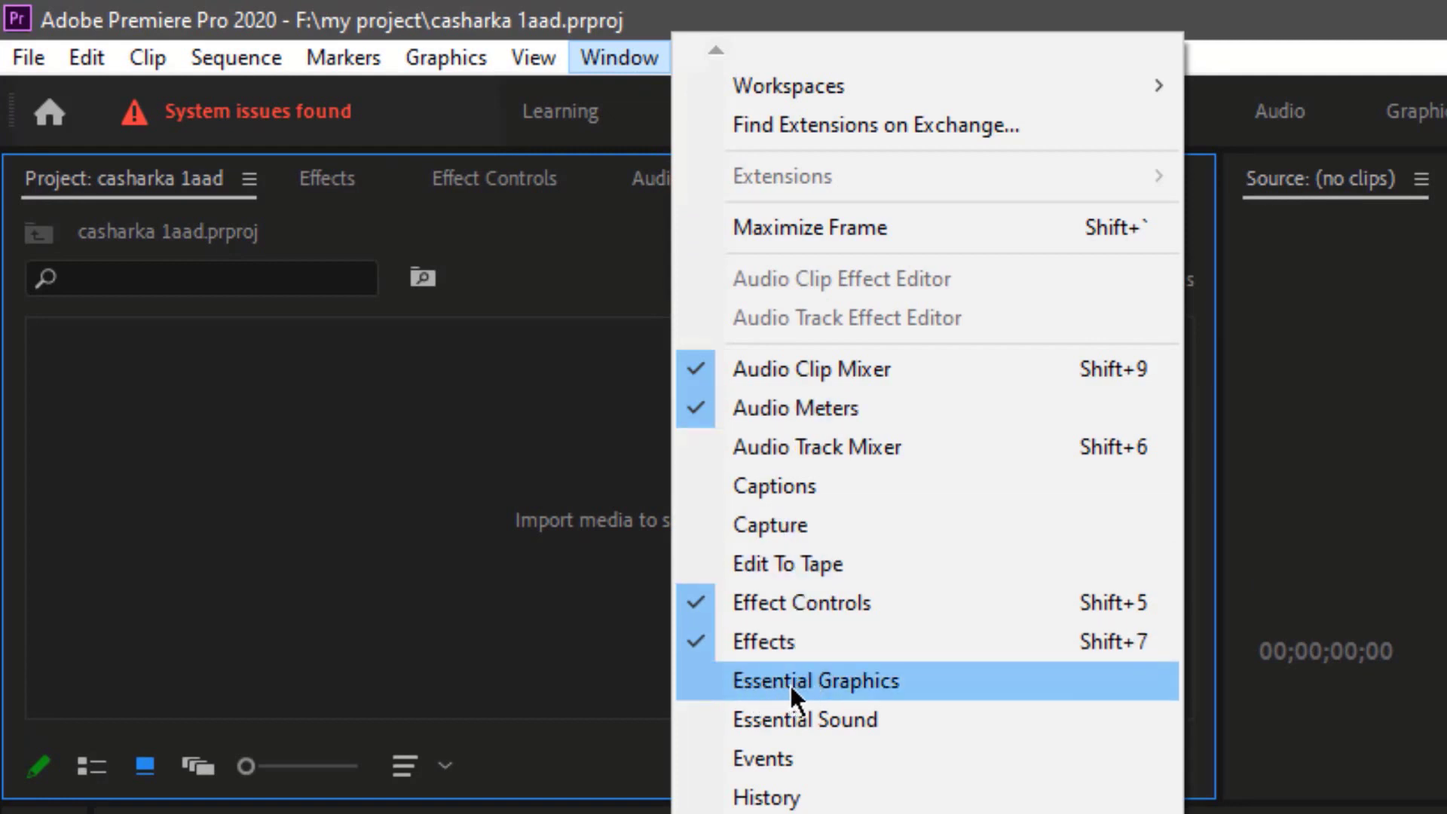
pyautogui.click(809, 685)
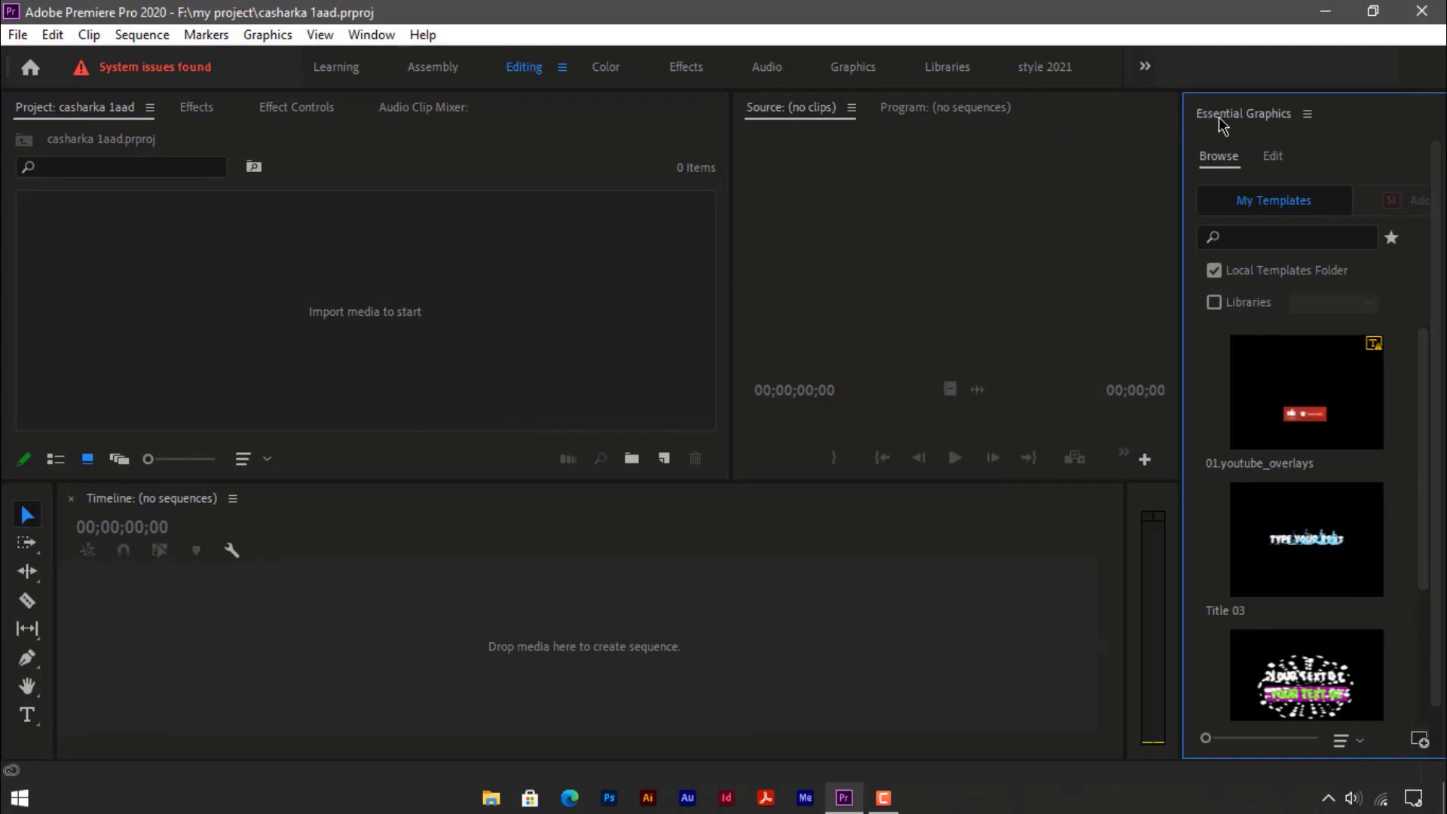
pyautogui.moveTo(1222, 124); pyautogui.dragTo(1264, 118)
pyautogui.click(372, 34)
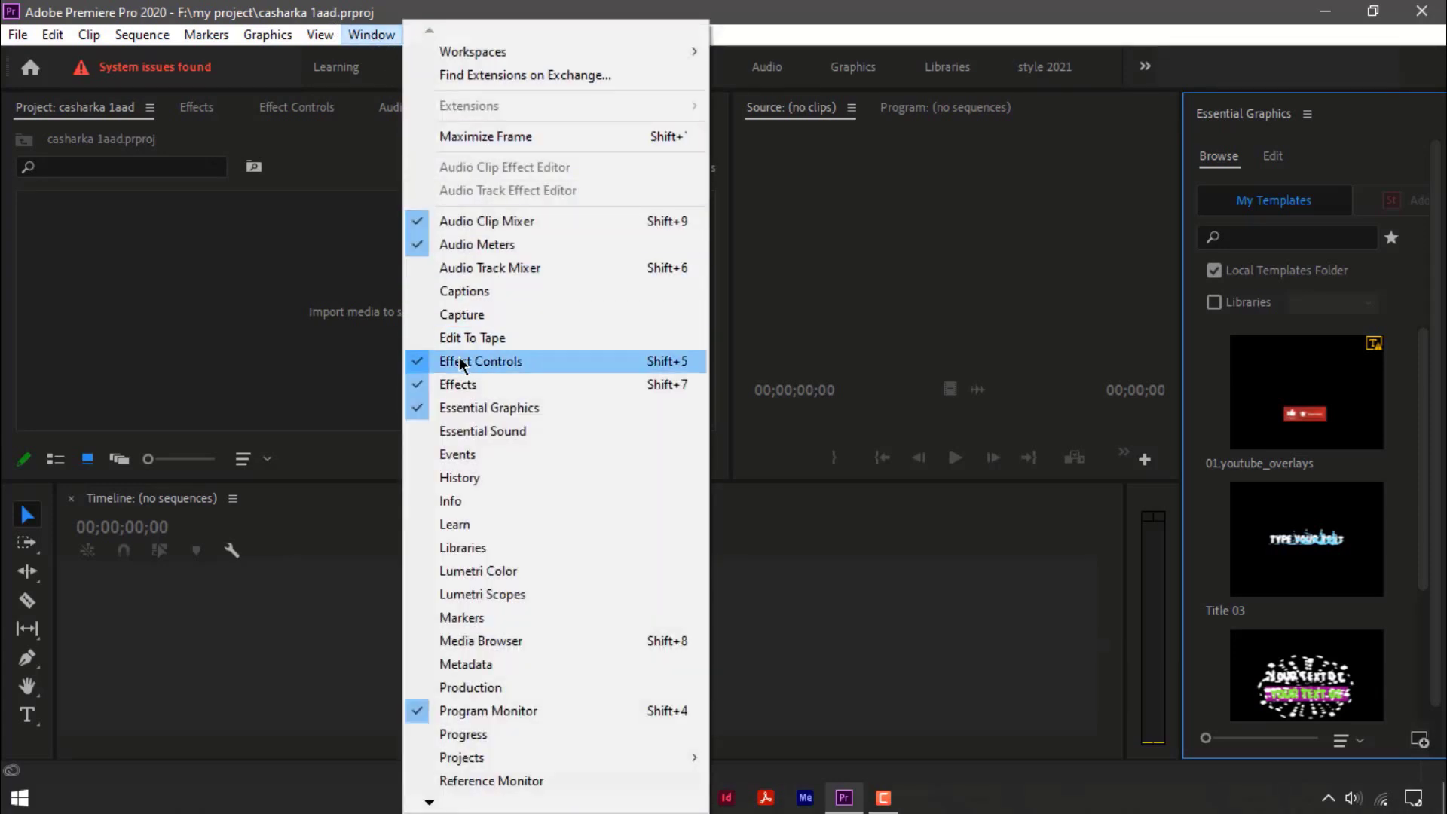
pyautogui.click(476, 431)
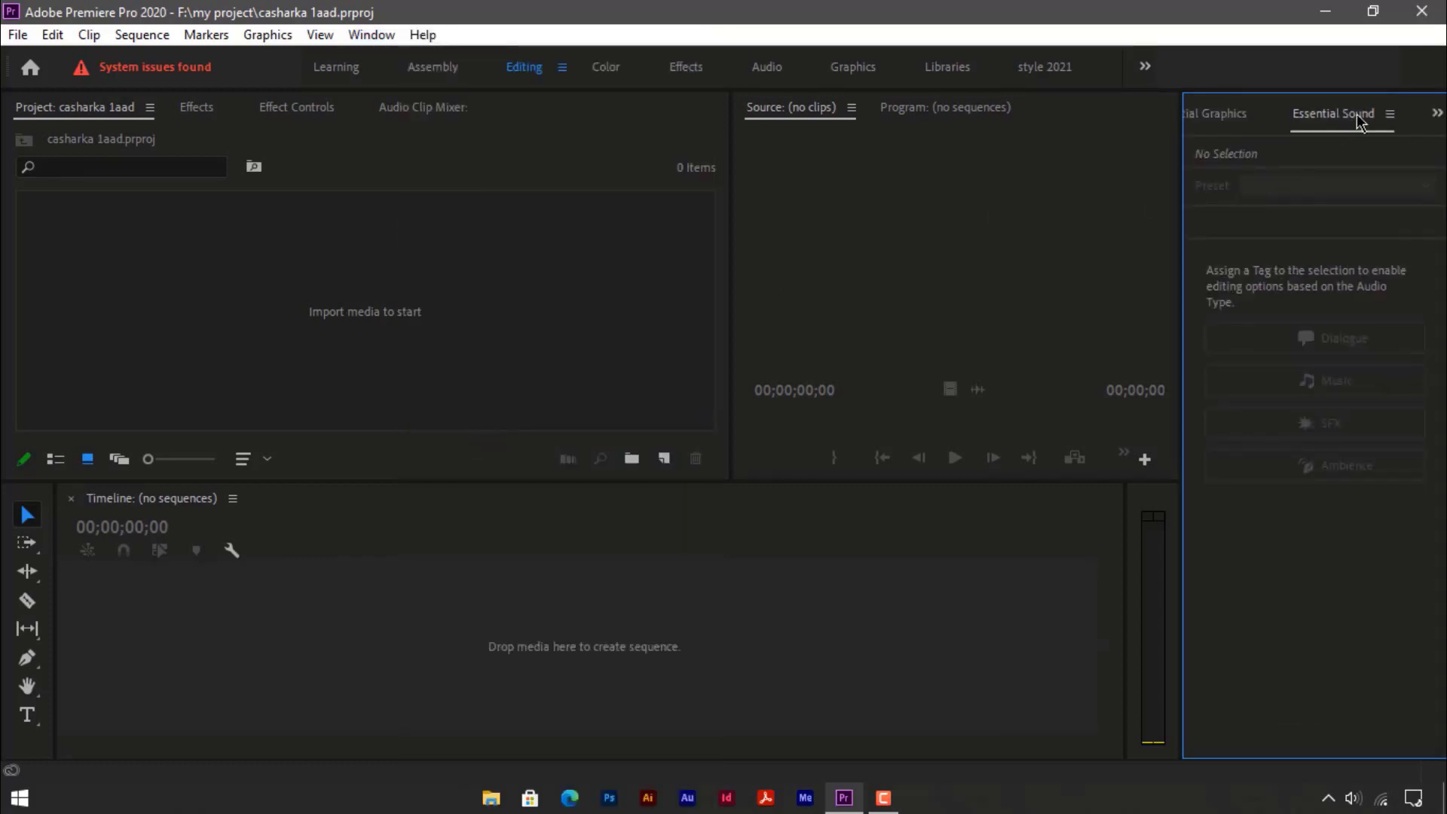
# Try docking the Essential Graphics panel beside Effect Controls, and return it to its place ahead of Essential Sound.
pyautogui.click(1239, 114)
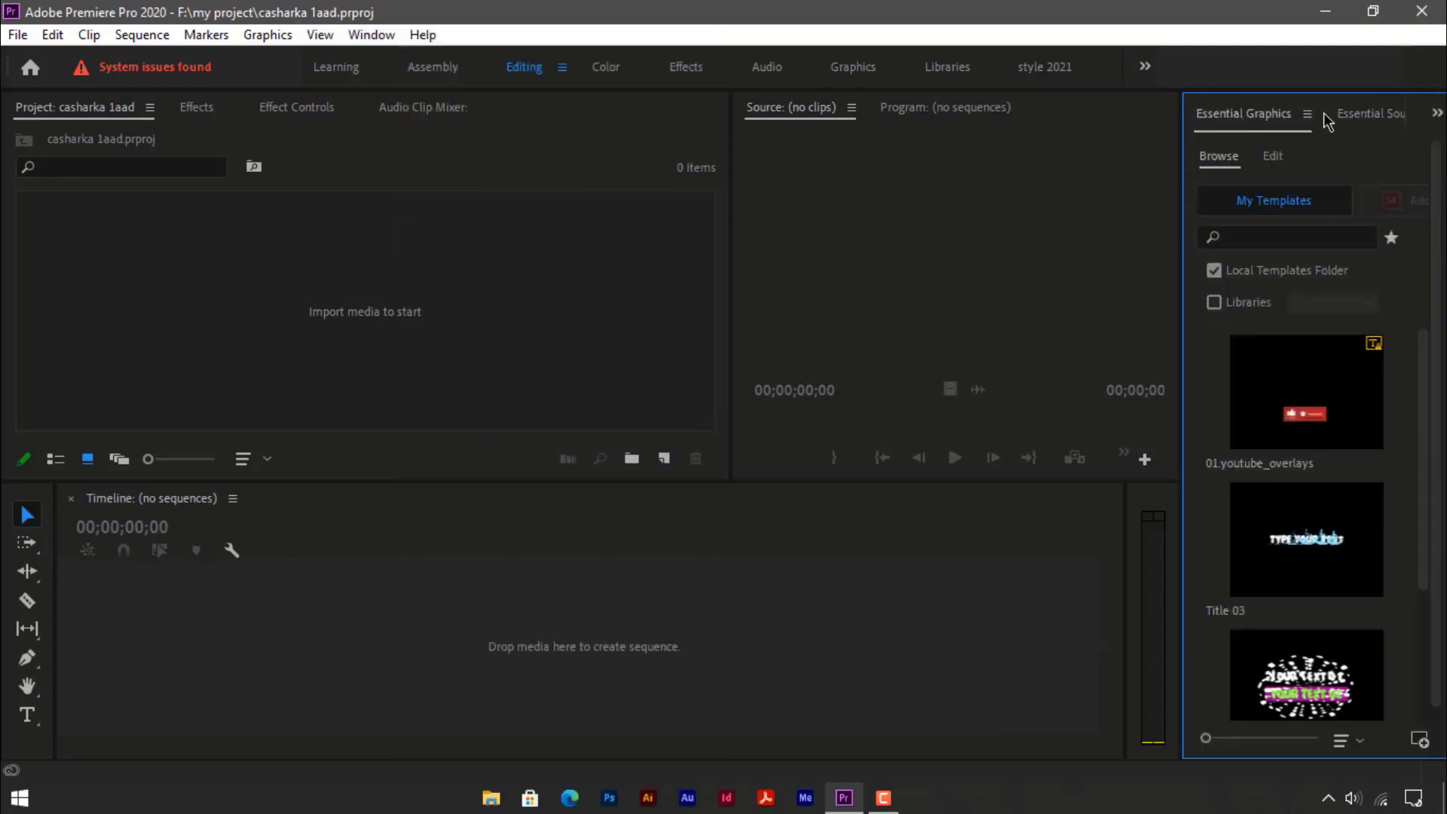
pyautogui.moveTo(1263, 119); pyautogui.dragTo(561, 117)
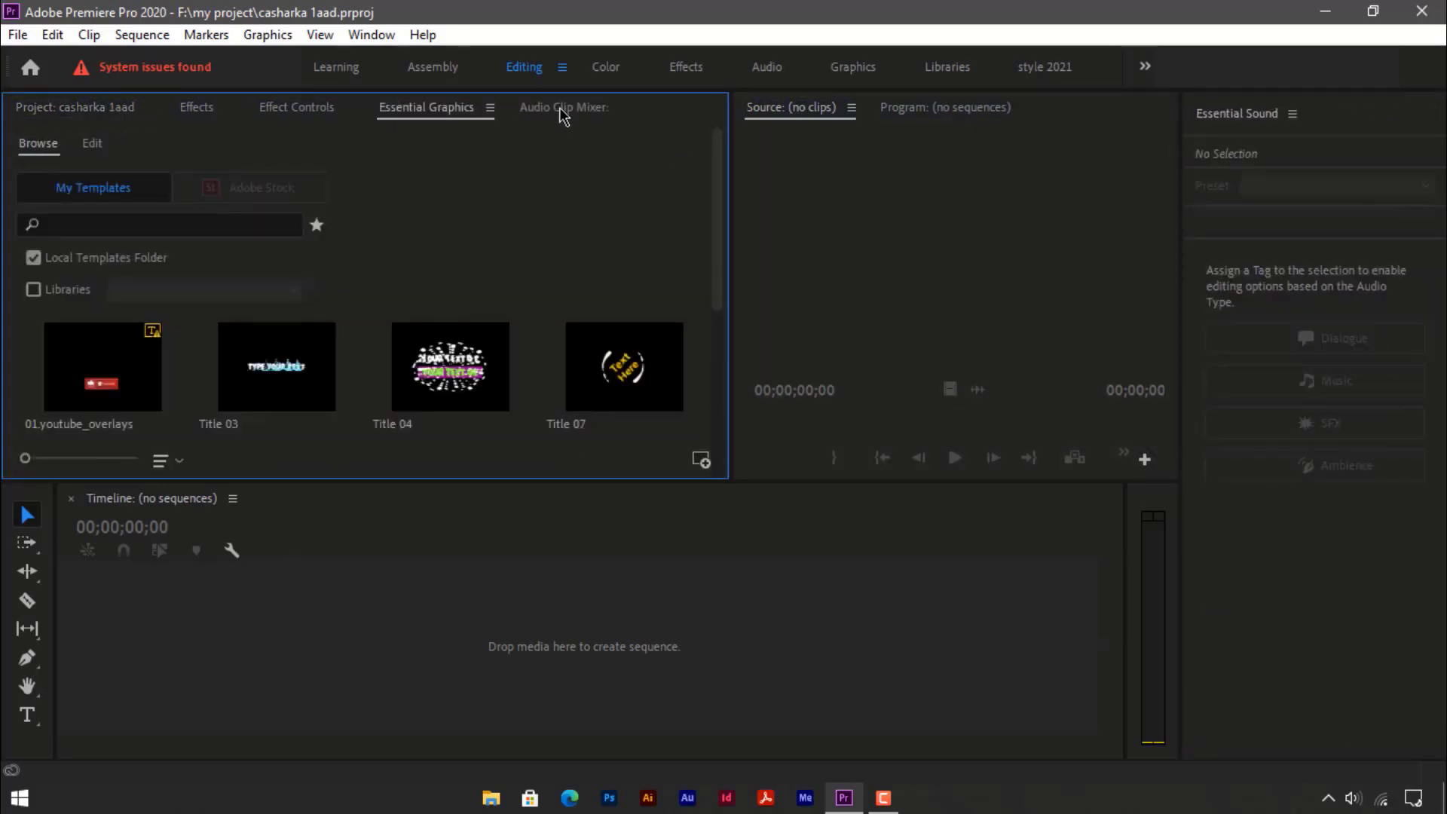
pyautogui.moveTo(448, 115); pyautogui.dragTo(1210, 140)
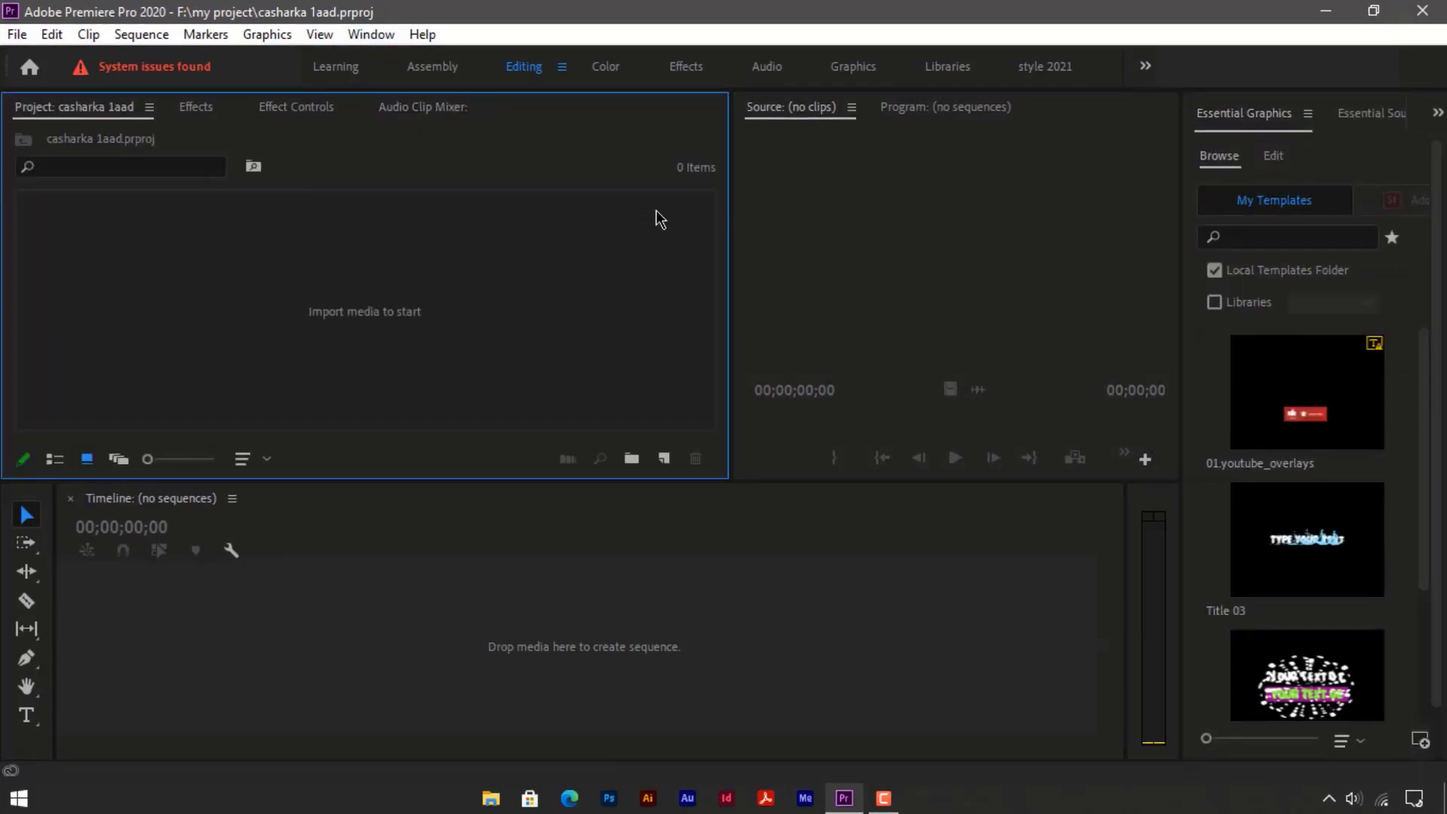
# Add the Lumetri Color panel to the Essential Sound group and bring Essential Sound to the front.
pyautogui.click(371, 35)
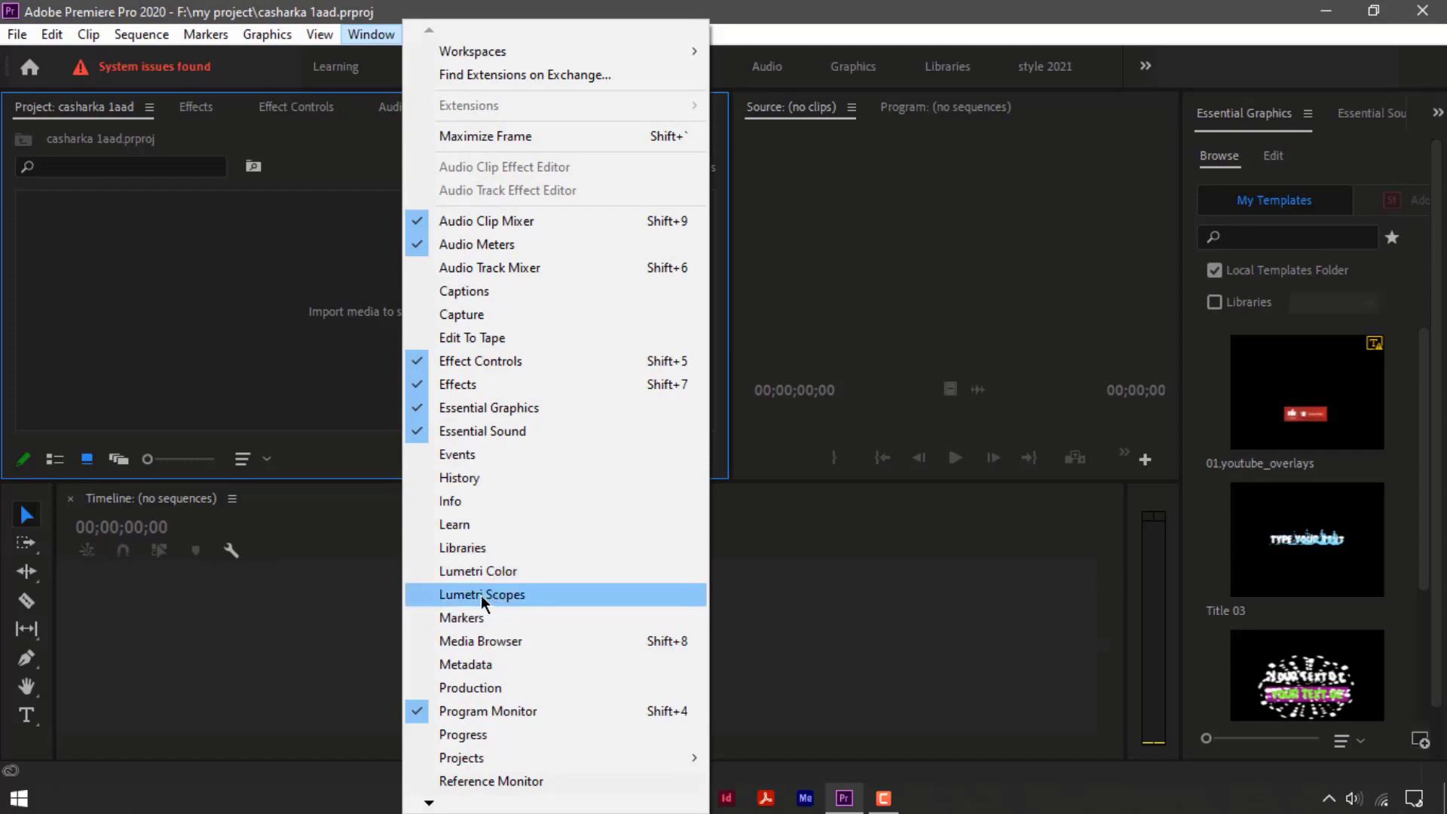
pyautogui.click(467, 580)
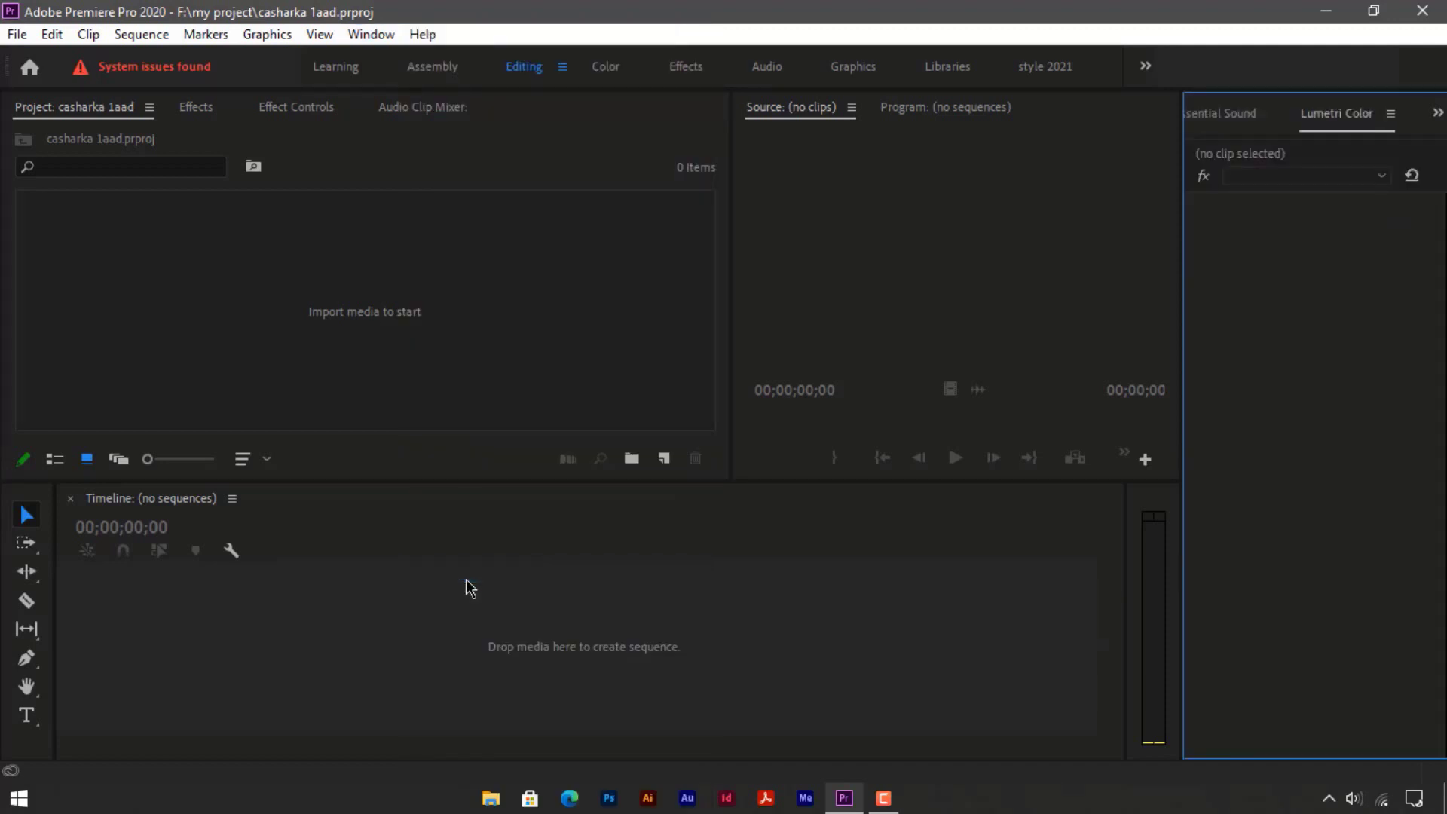
pyautogui.click(1243, 117)
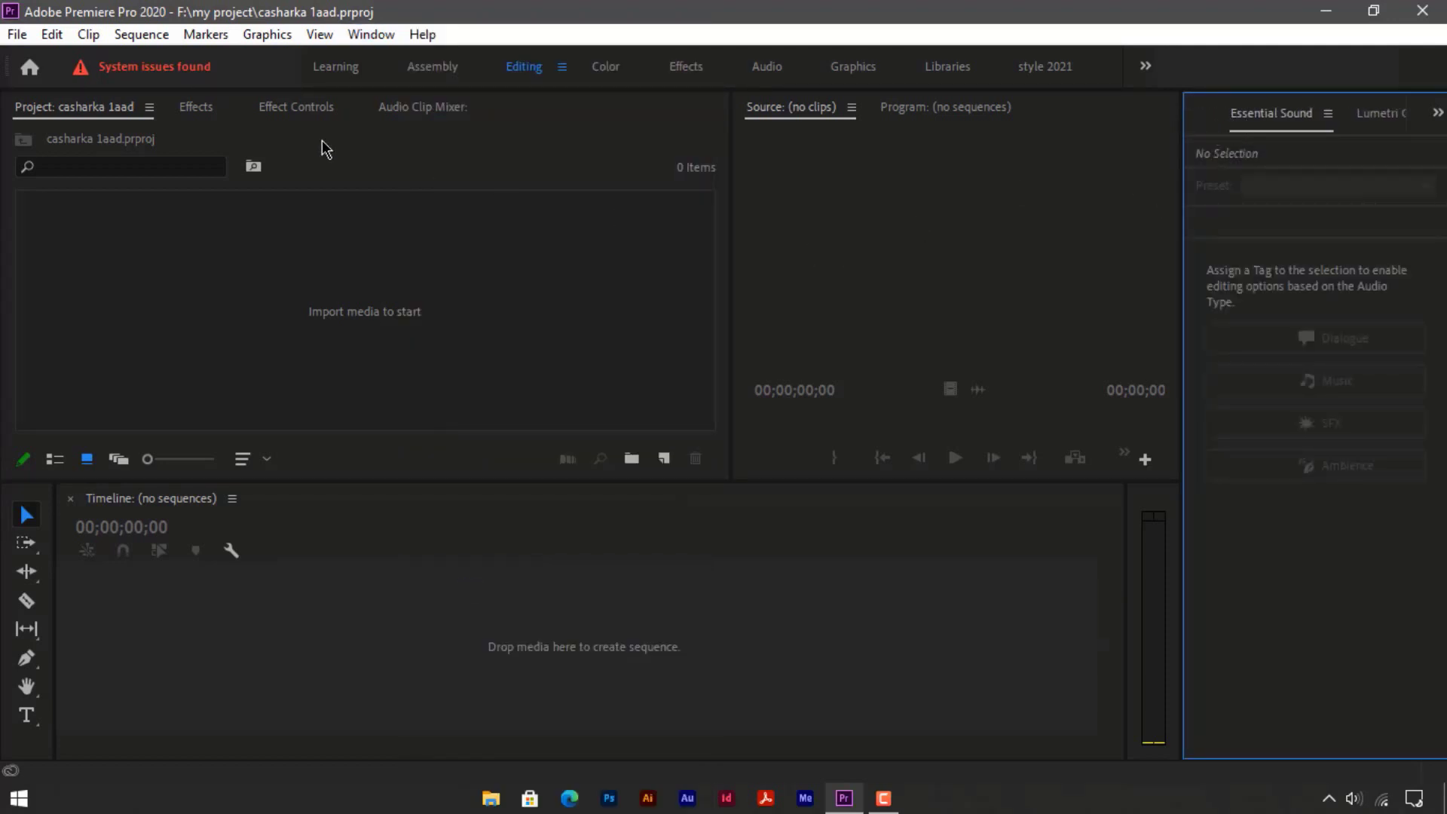
# Show the Project panel in front and narrow its group to give the Source and Program monitors more width.
pyautogui.click(201, 110)
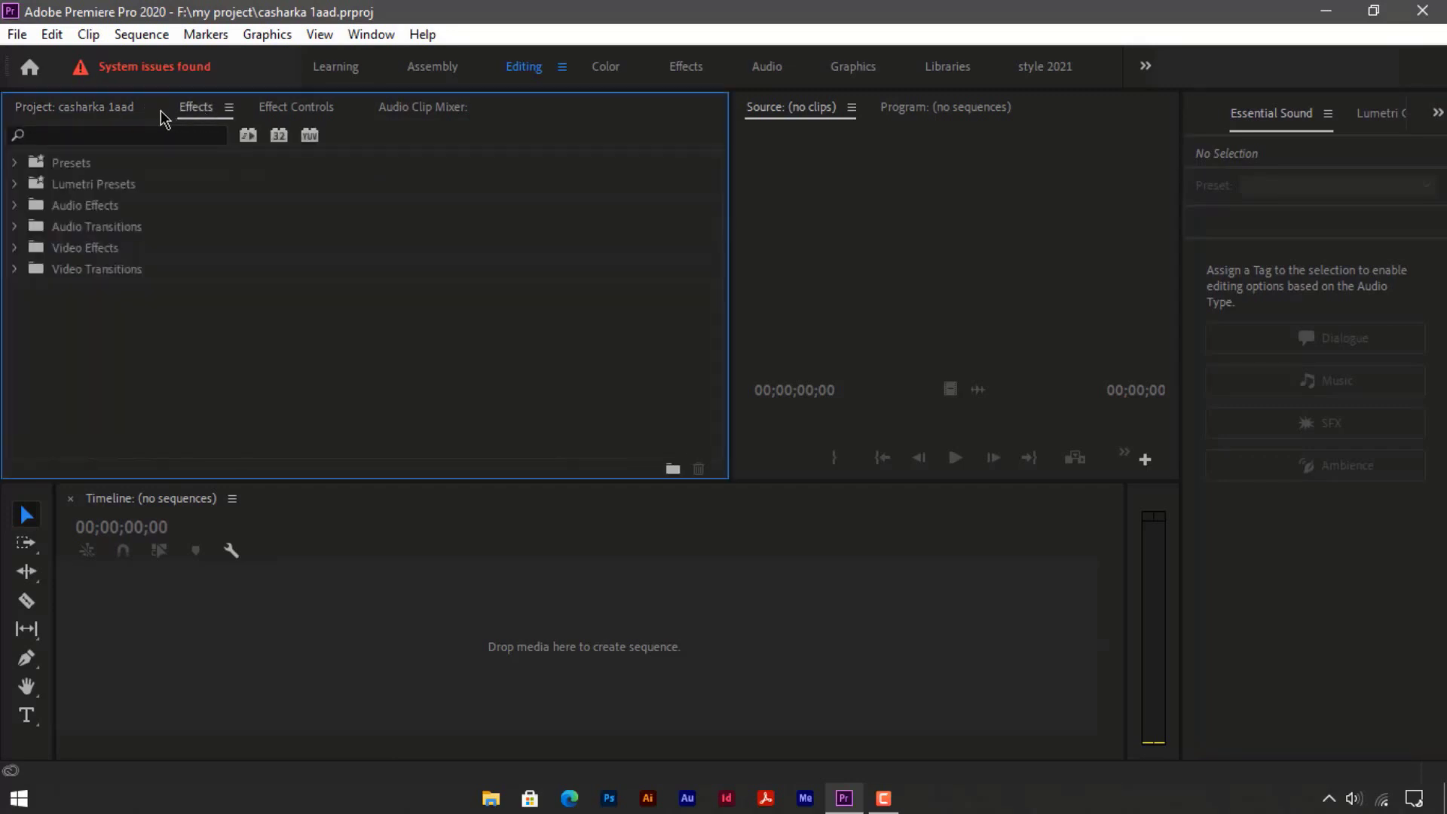
pyautogui.click(118, 113)
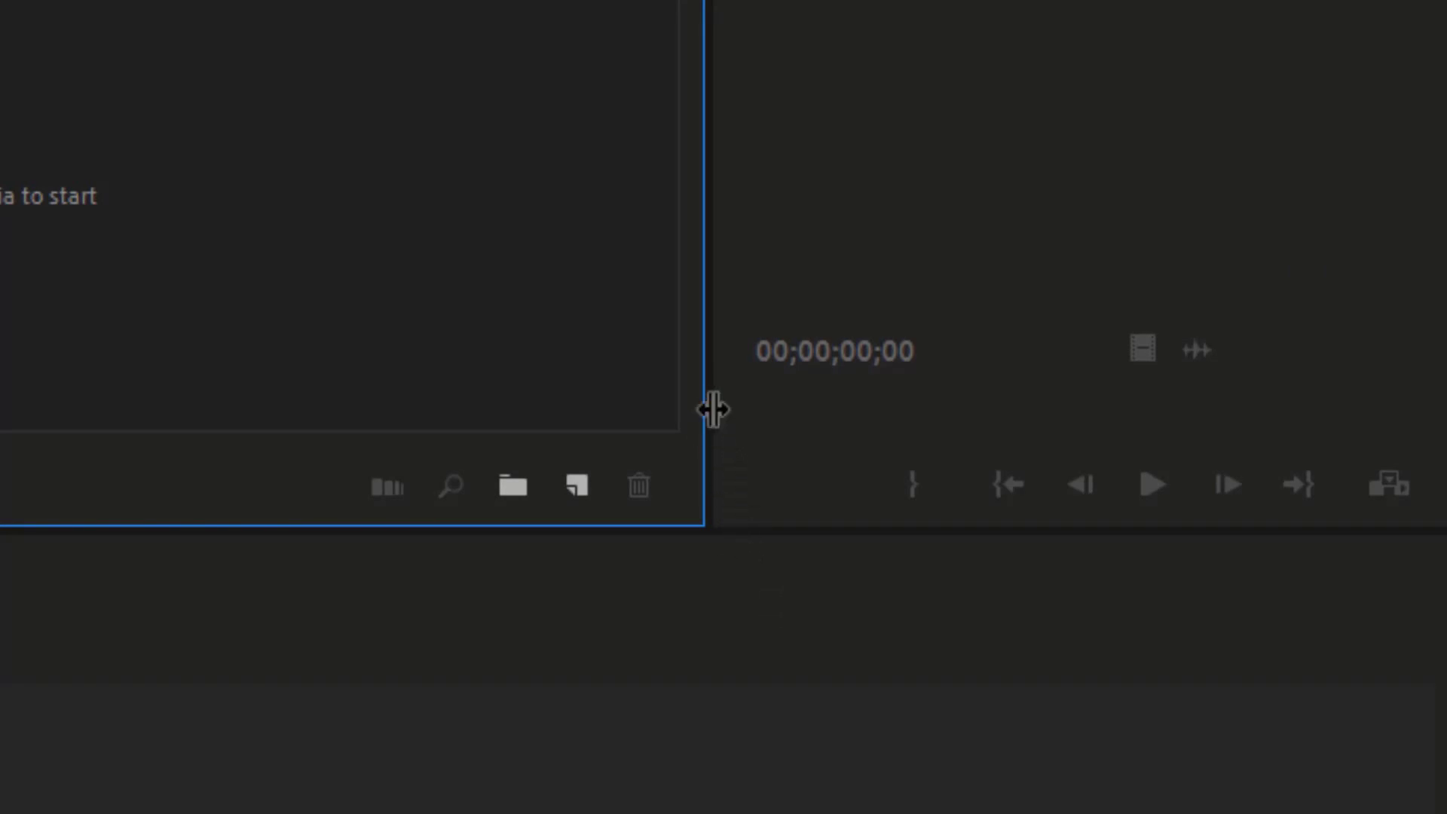
pyautogui.moveTo(712, 409); pyautogui.dragTo(504, 413)
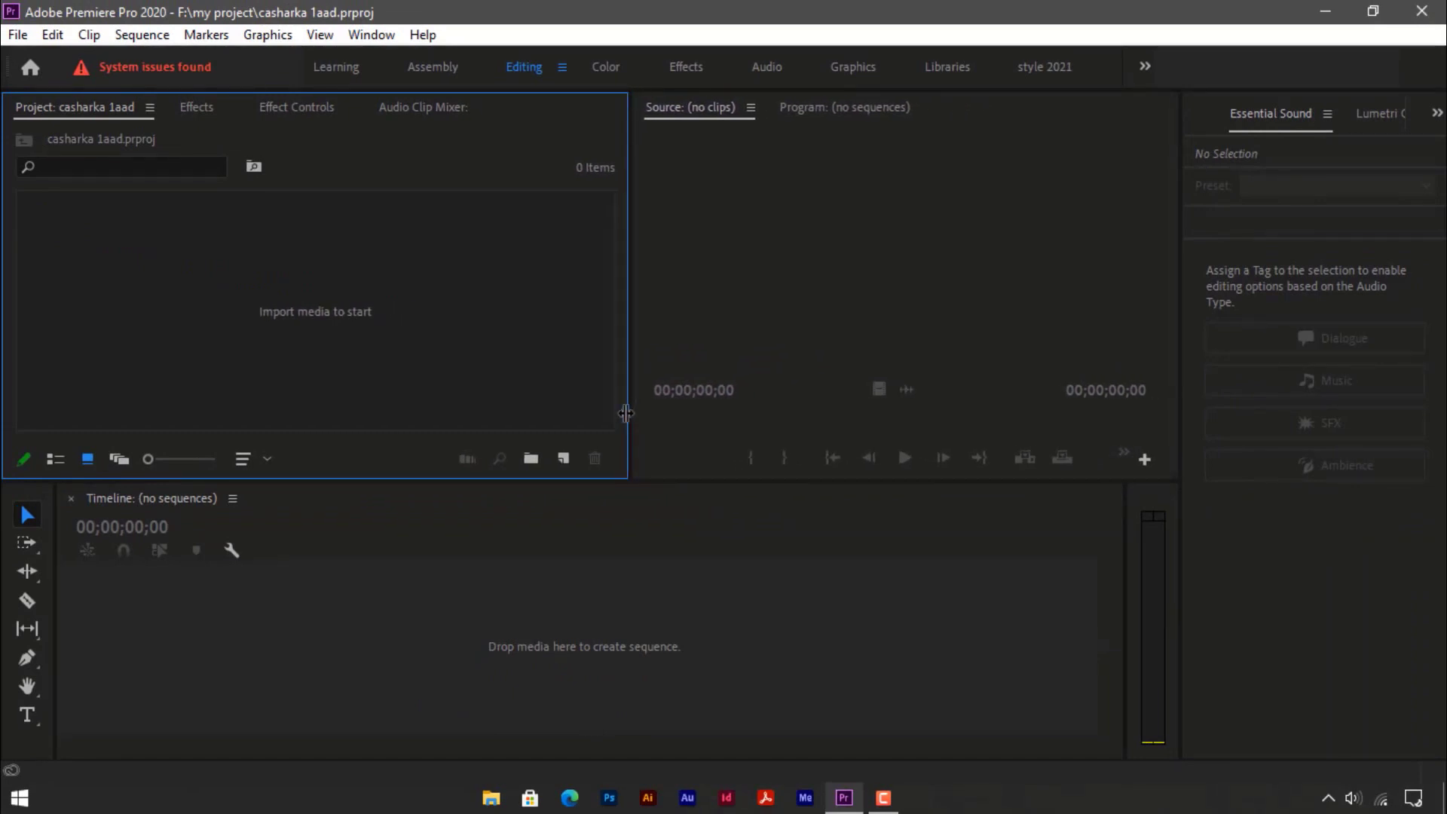
pyautogui.moveTo(625, 413); pyautogui.dragTo(520, 403)
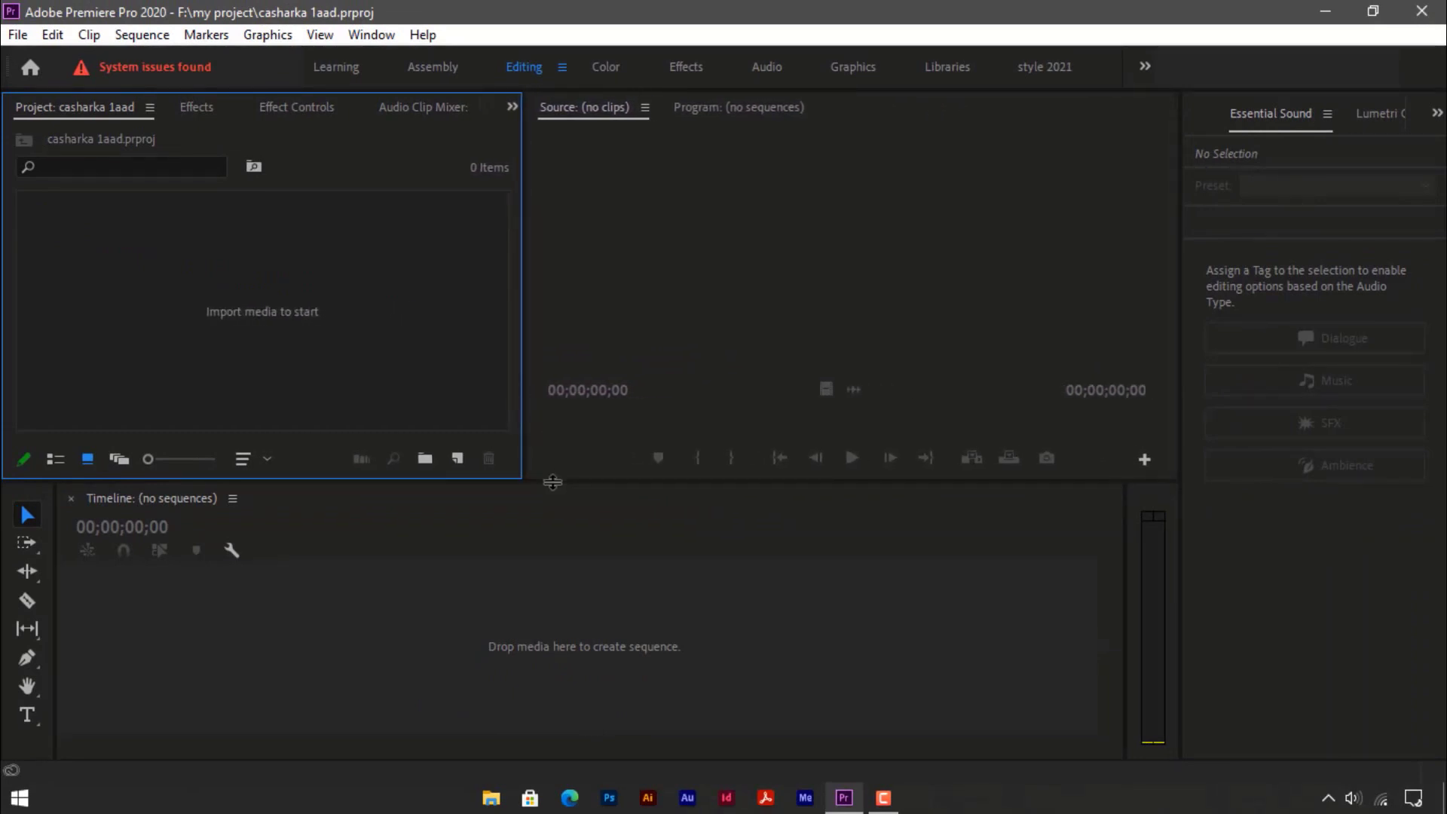
# Make the Timeline slightly shorter beneath the monitors and slightly narrow the group holding Essential Sound.
pyautogui.click(552, 528)
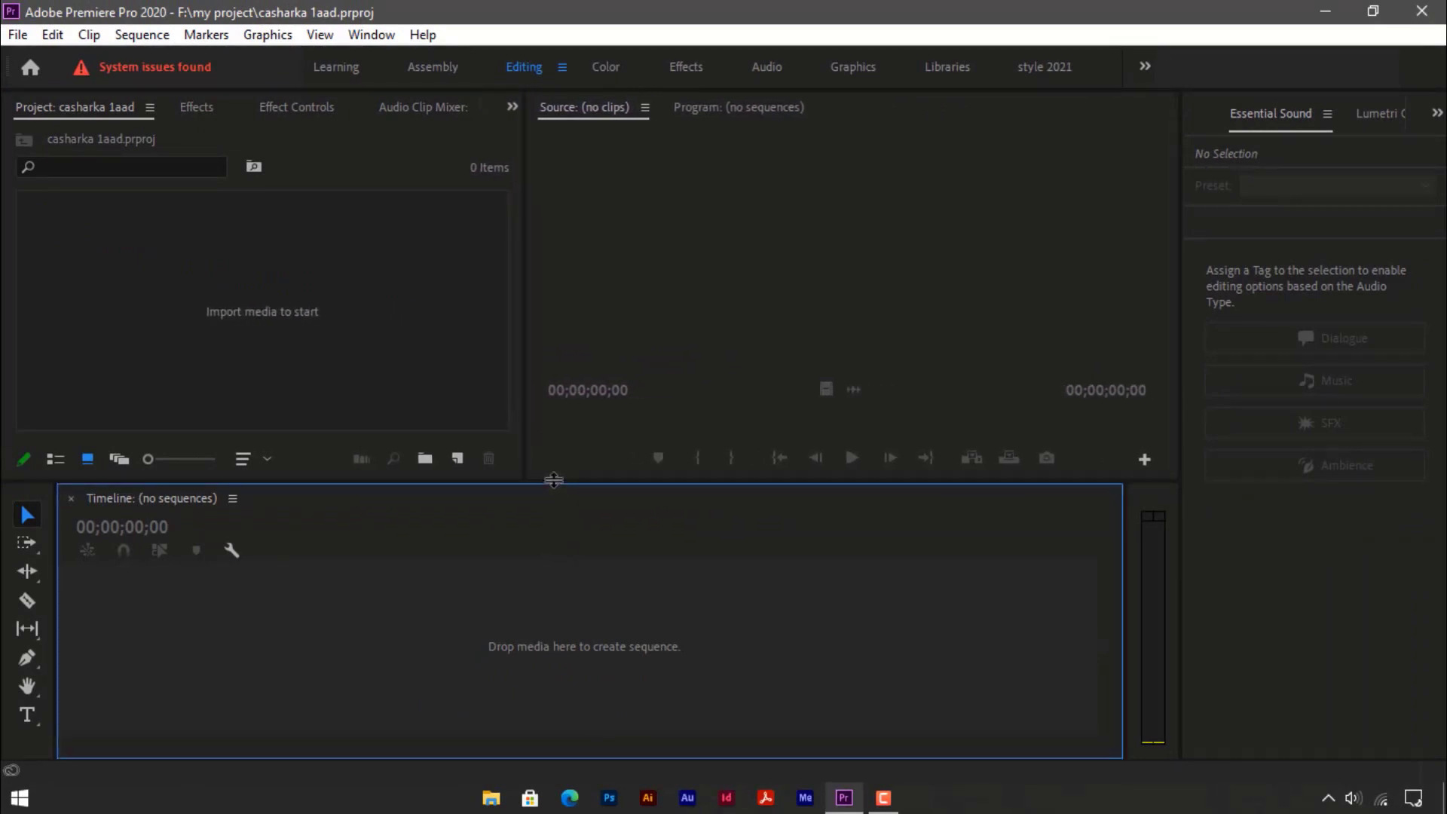
pyautogui.moveTo(554, 480); pyautogui.dragTo(539, 506)
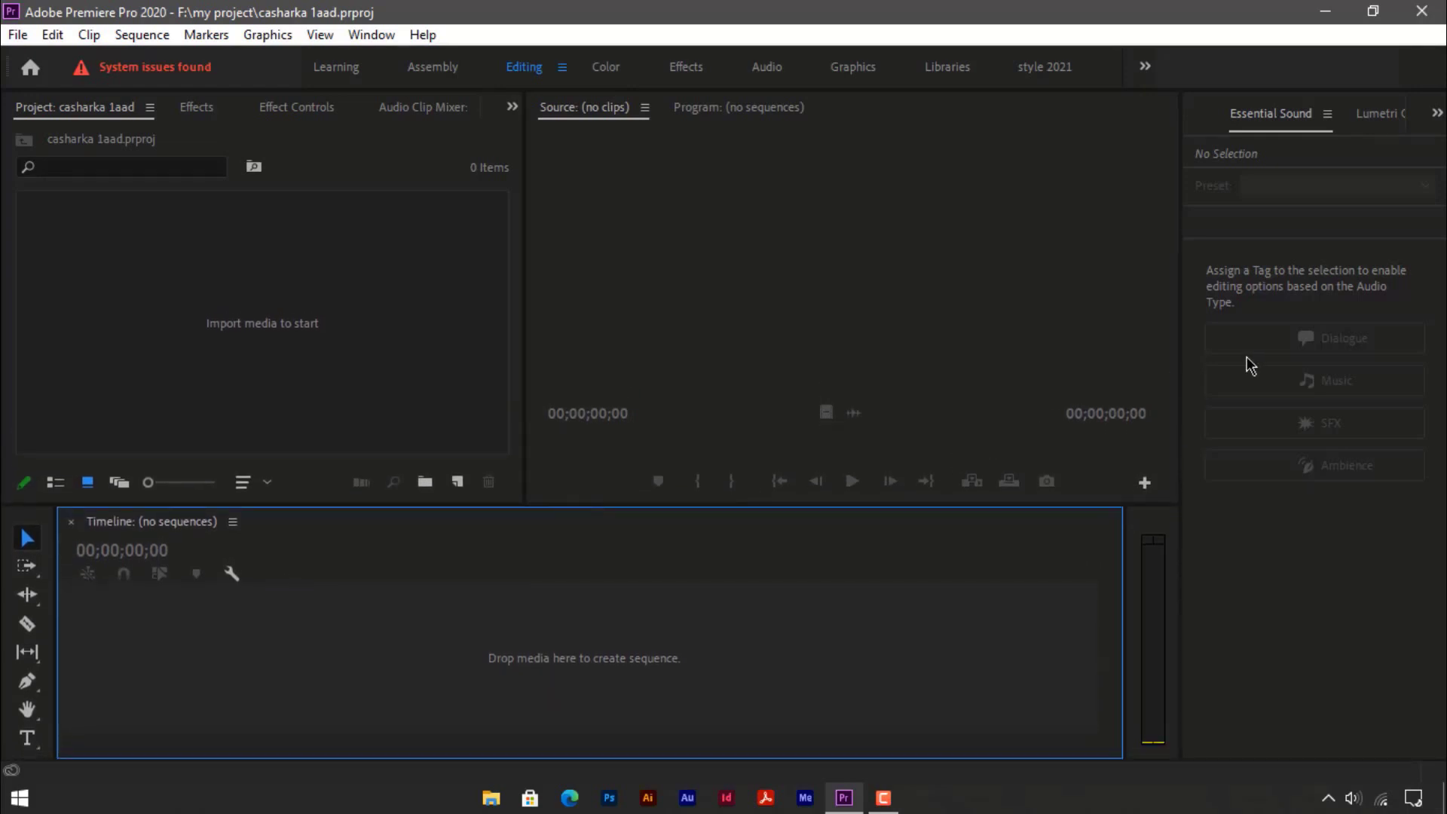
pyautogui.moveTo(1181, 373)
pyautogui.mouseDown()
pyautogui.moveTo(1258, 369)
pyautogui.moveTo(1134, 369)
pyautogui.moveTo(1197, 366)
pyautogui.mouseUp()
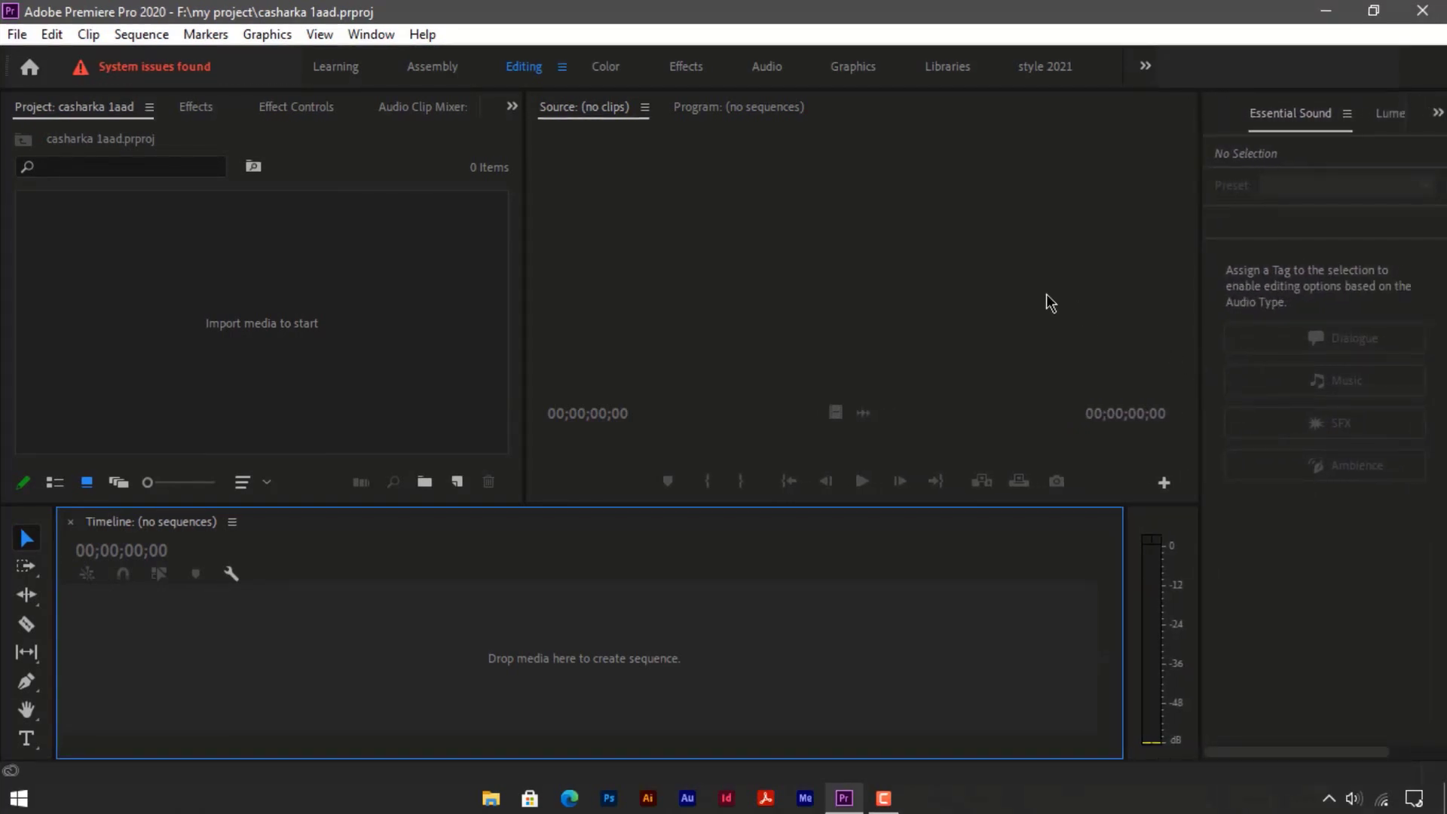
# Review the Program and Source monitors, Essential Graphics, Essential Sound, Lumetri Color, Effects, Effect Controls and Audio Clip Mixer, and return to the Project panel.
pyautogui.click(726, 113)
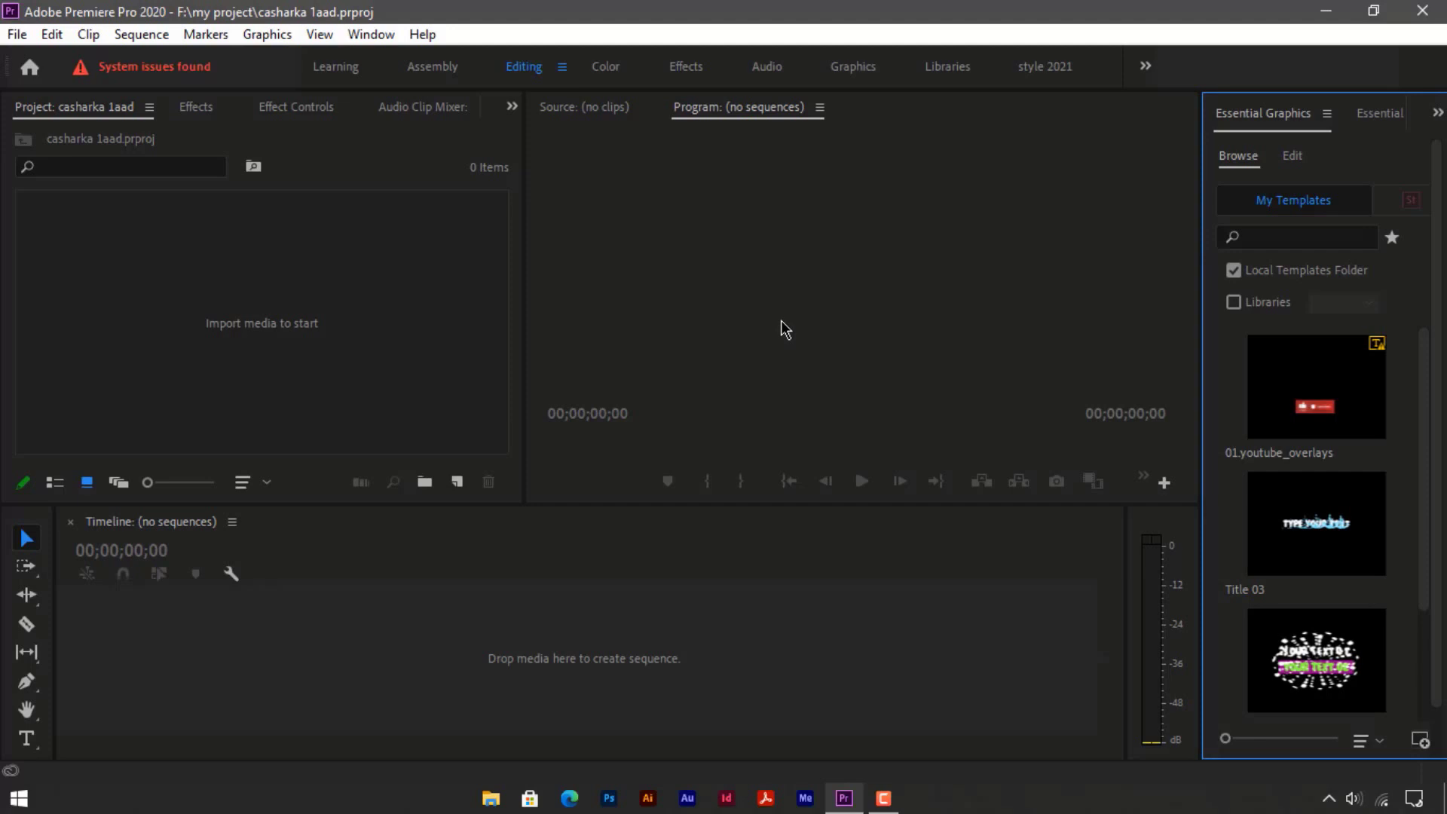
pyautogui.click(1384, 114)
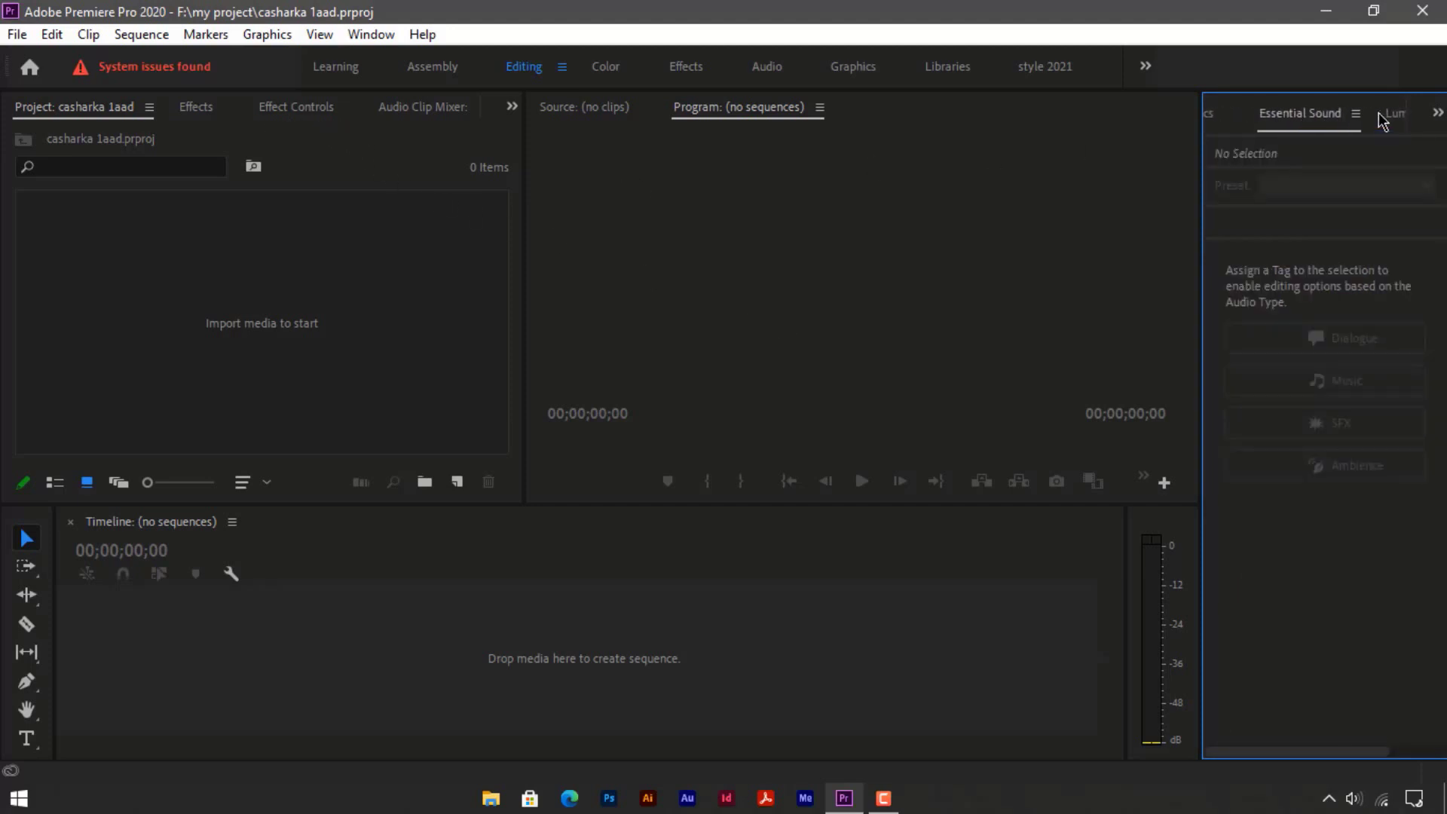
pyautogui.click(1395, 117)
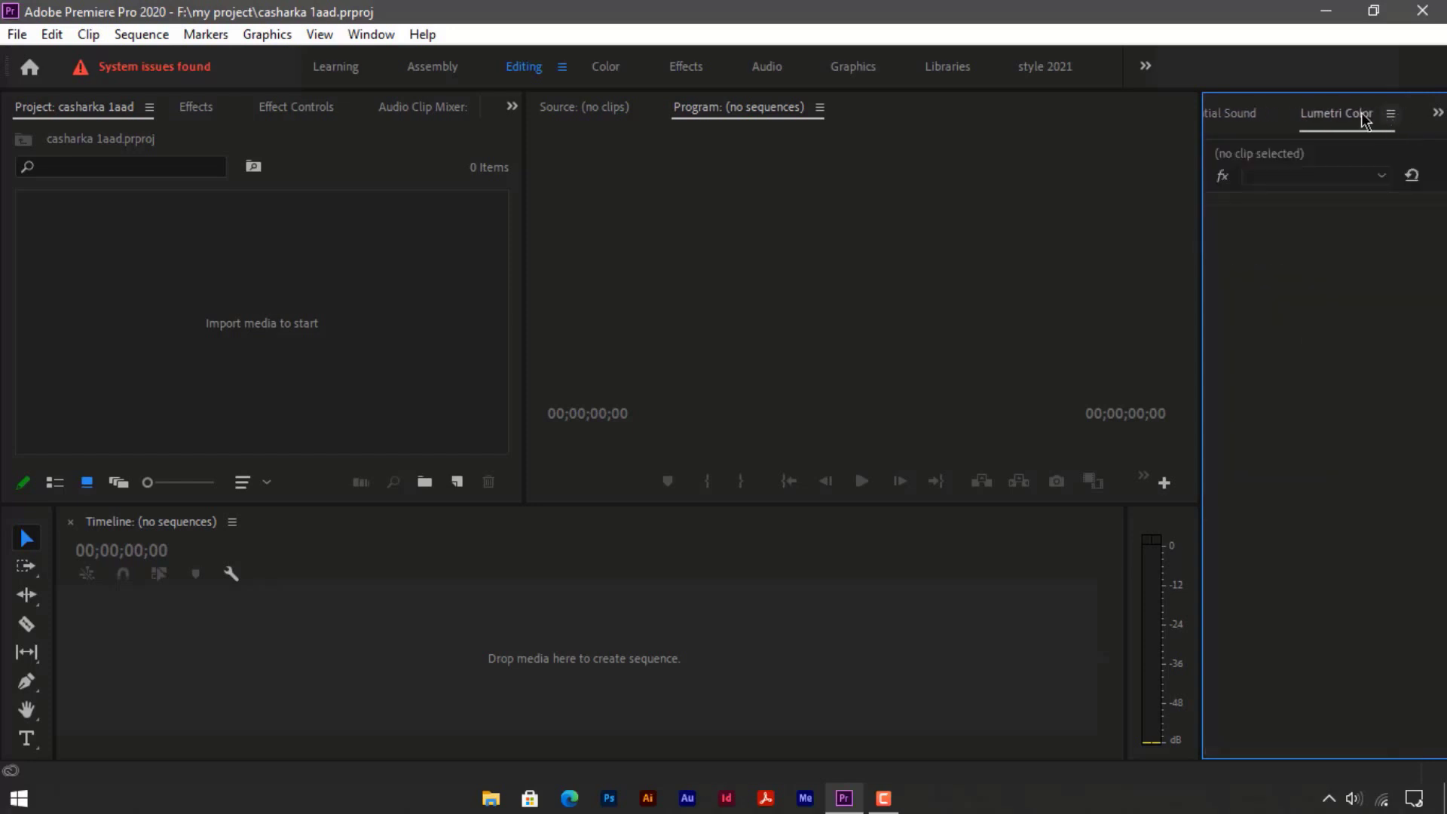
pyautogui.click(1251, 114)
pyautogui.click(1228, 111)
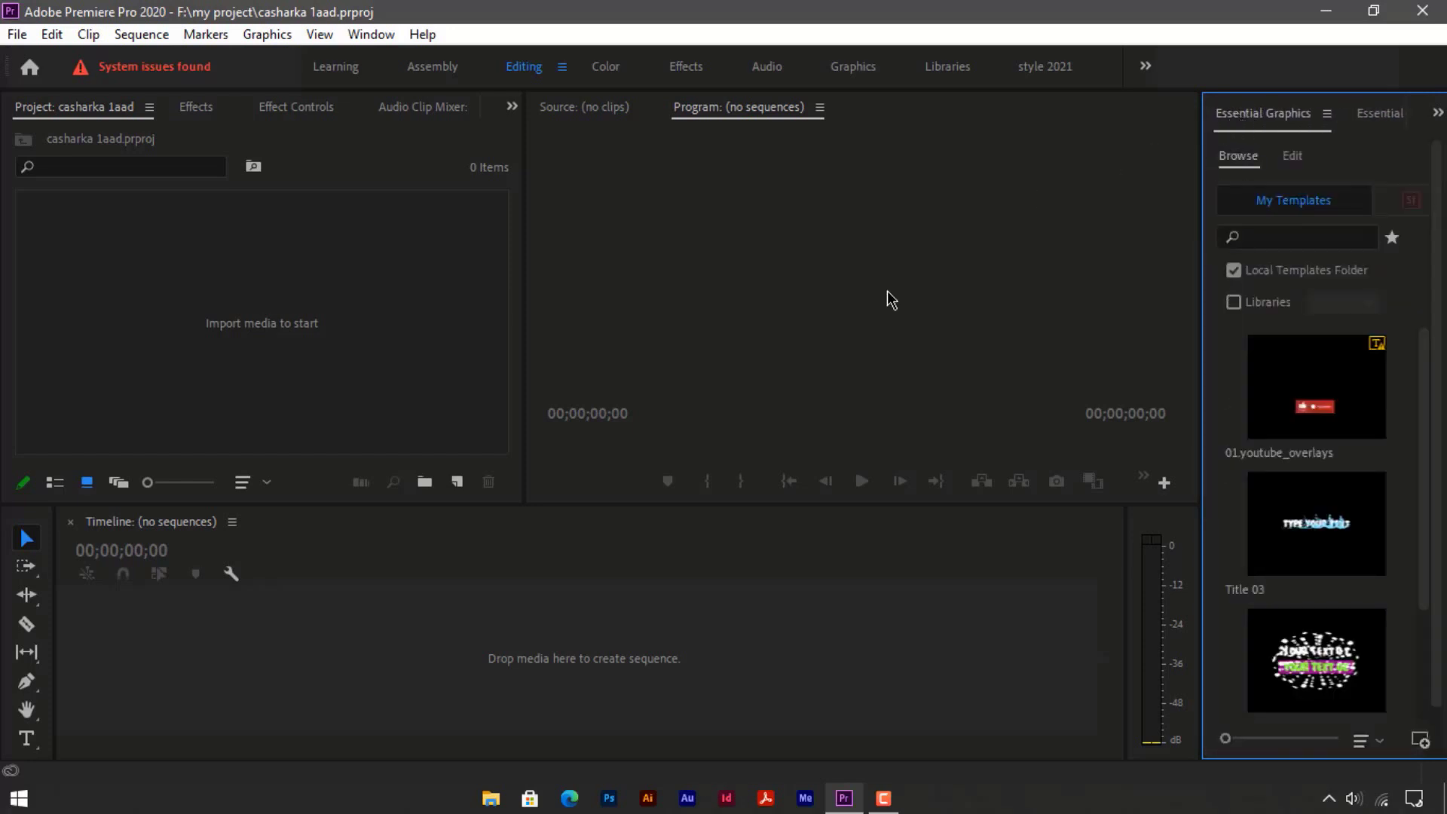
pyautogui.click(599, 107)
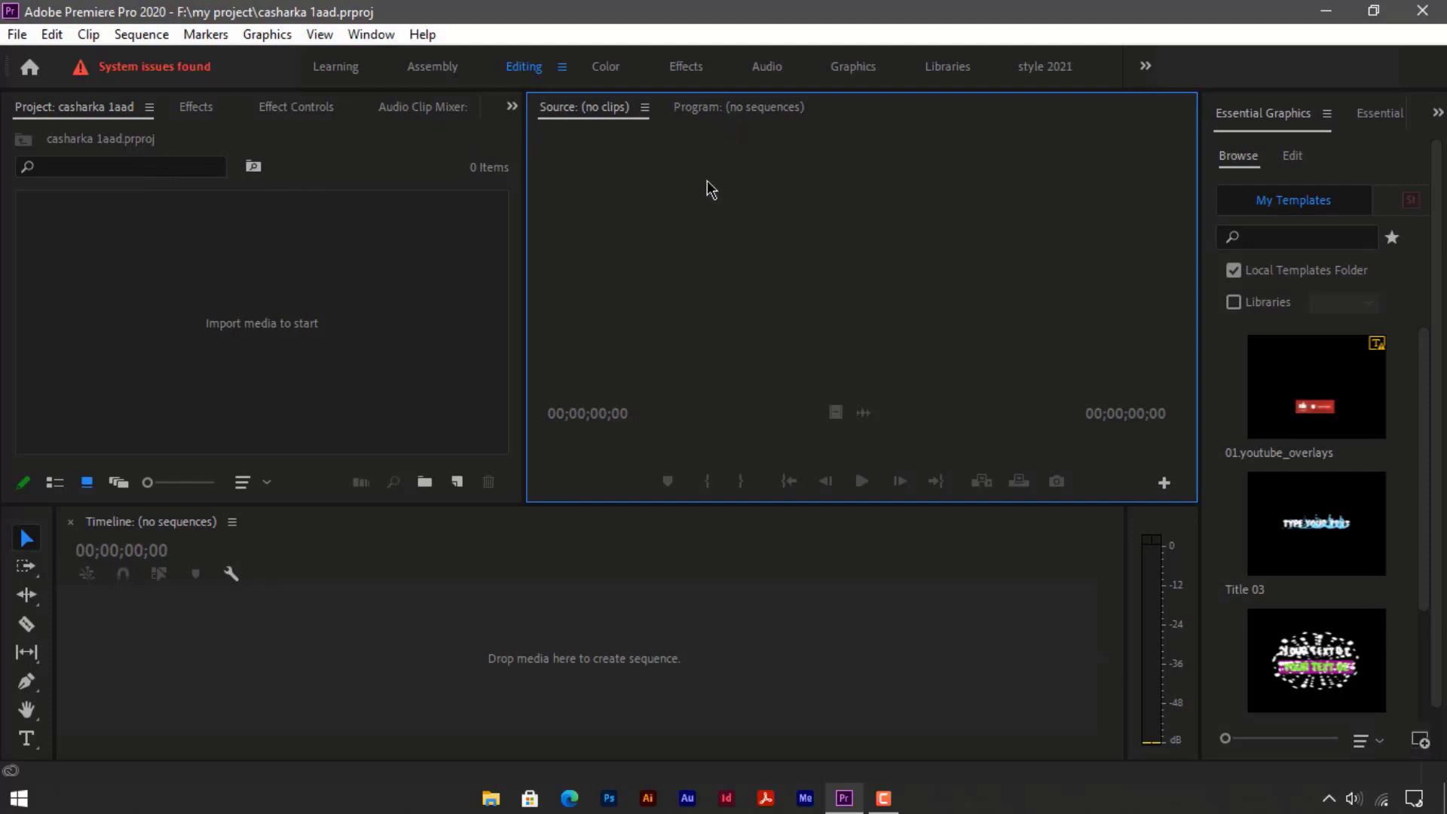
pyautogui.click(701, 111)
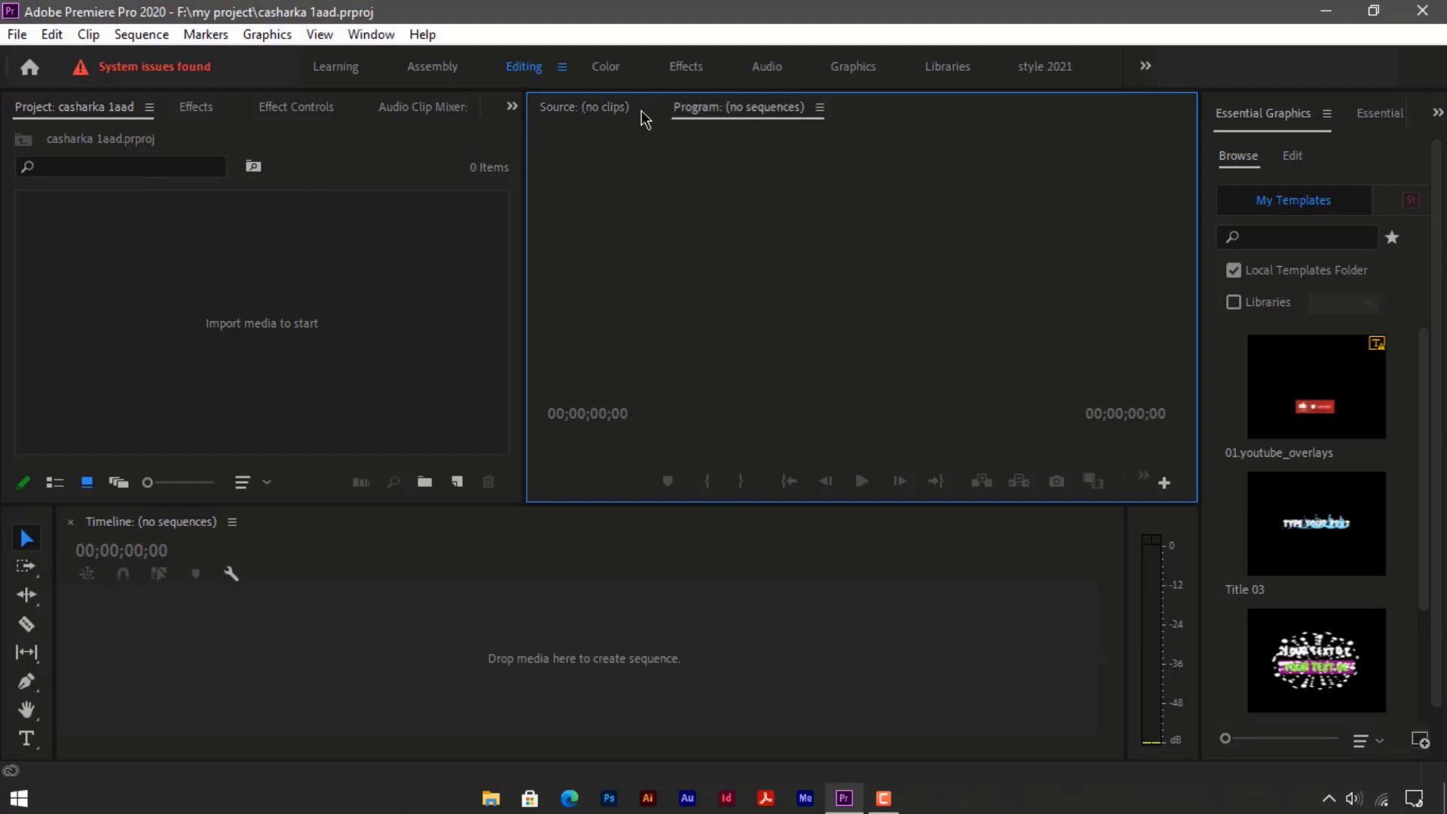
pyautogui.click(624, 113)
pyautogui.click(697, 113)
pyautogui.rightClick(624, 113)
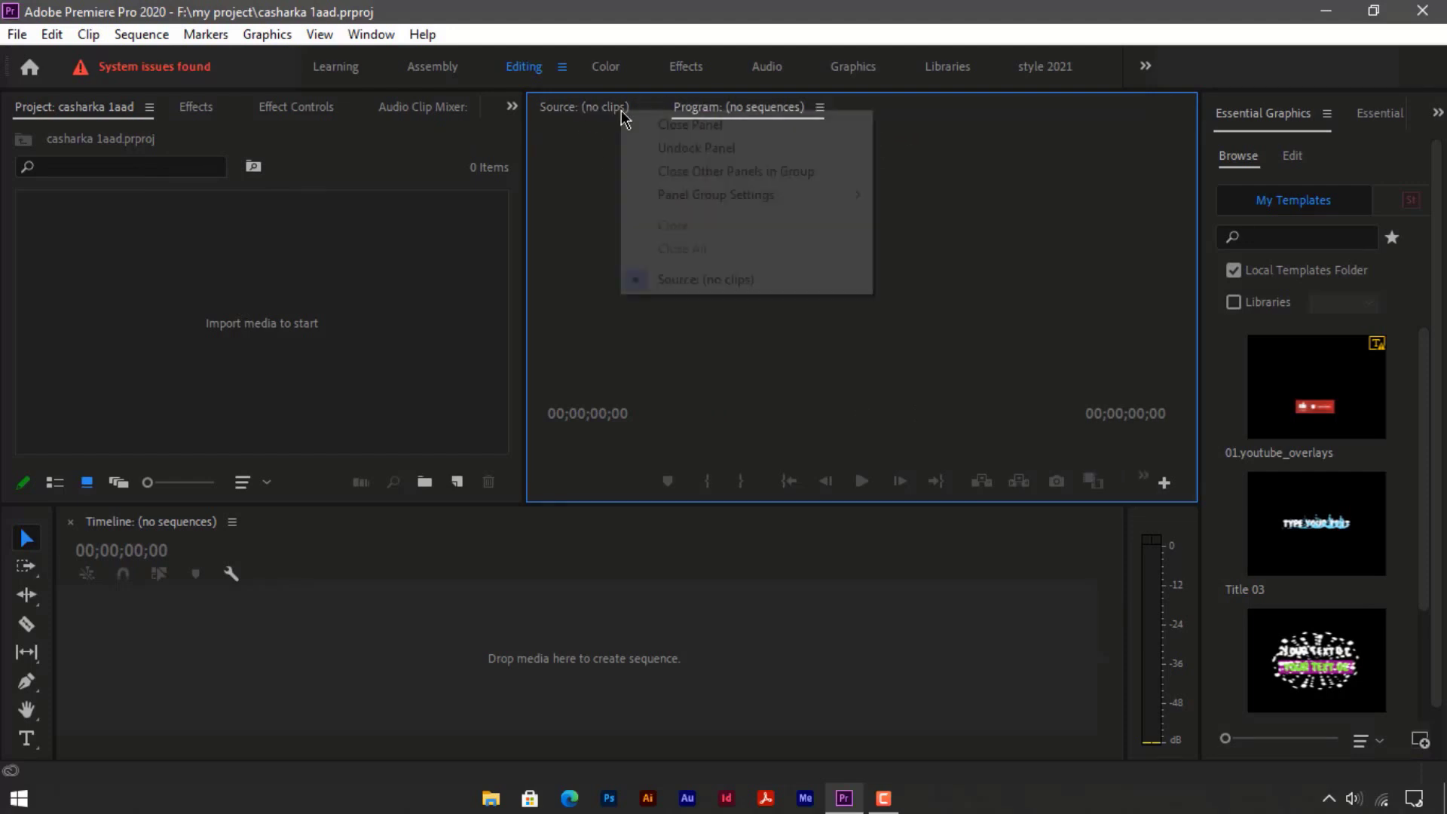
pyautogui.click(640, 332)
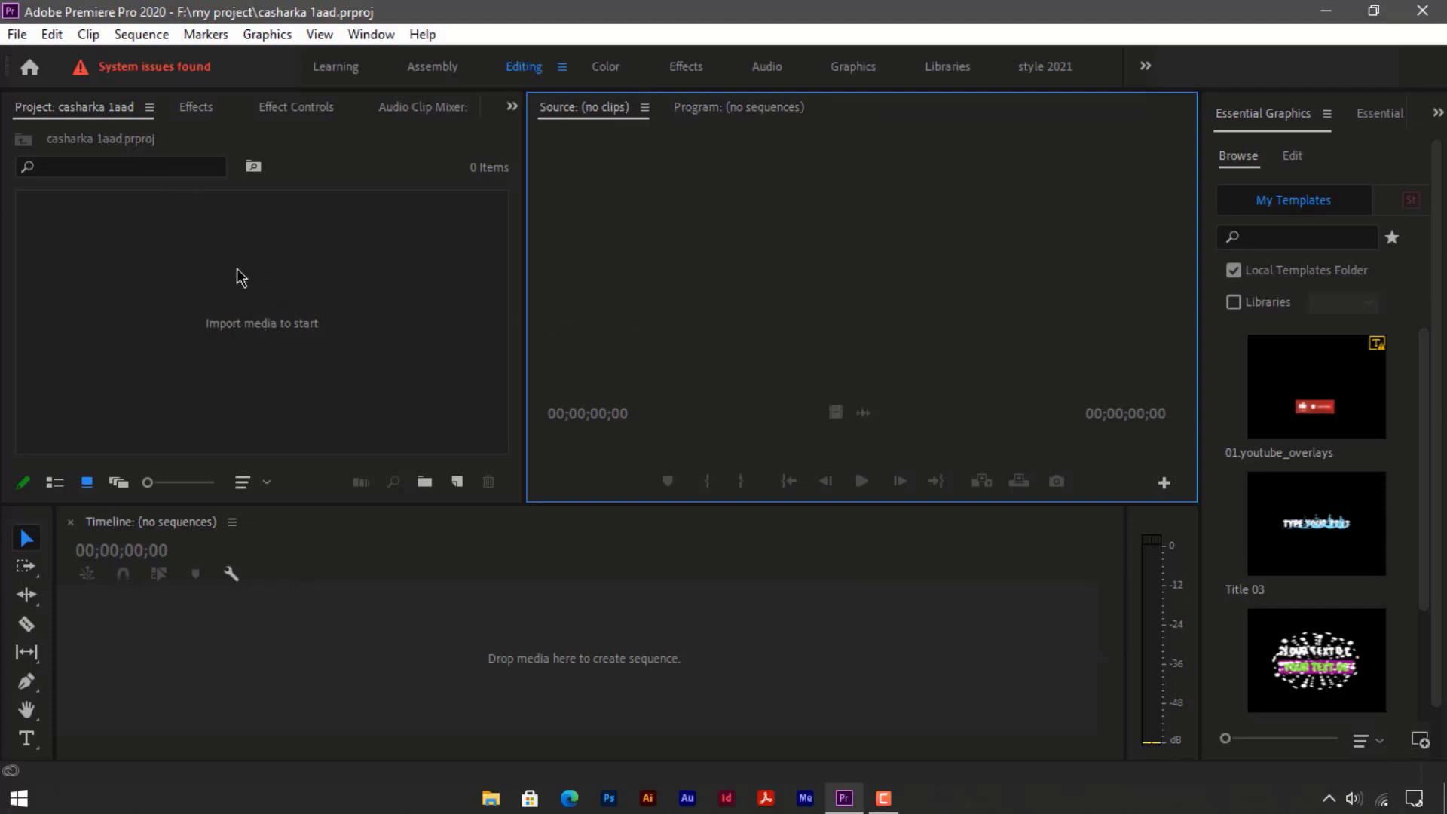
pyautogui.click(197, 109)
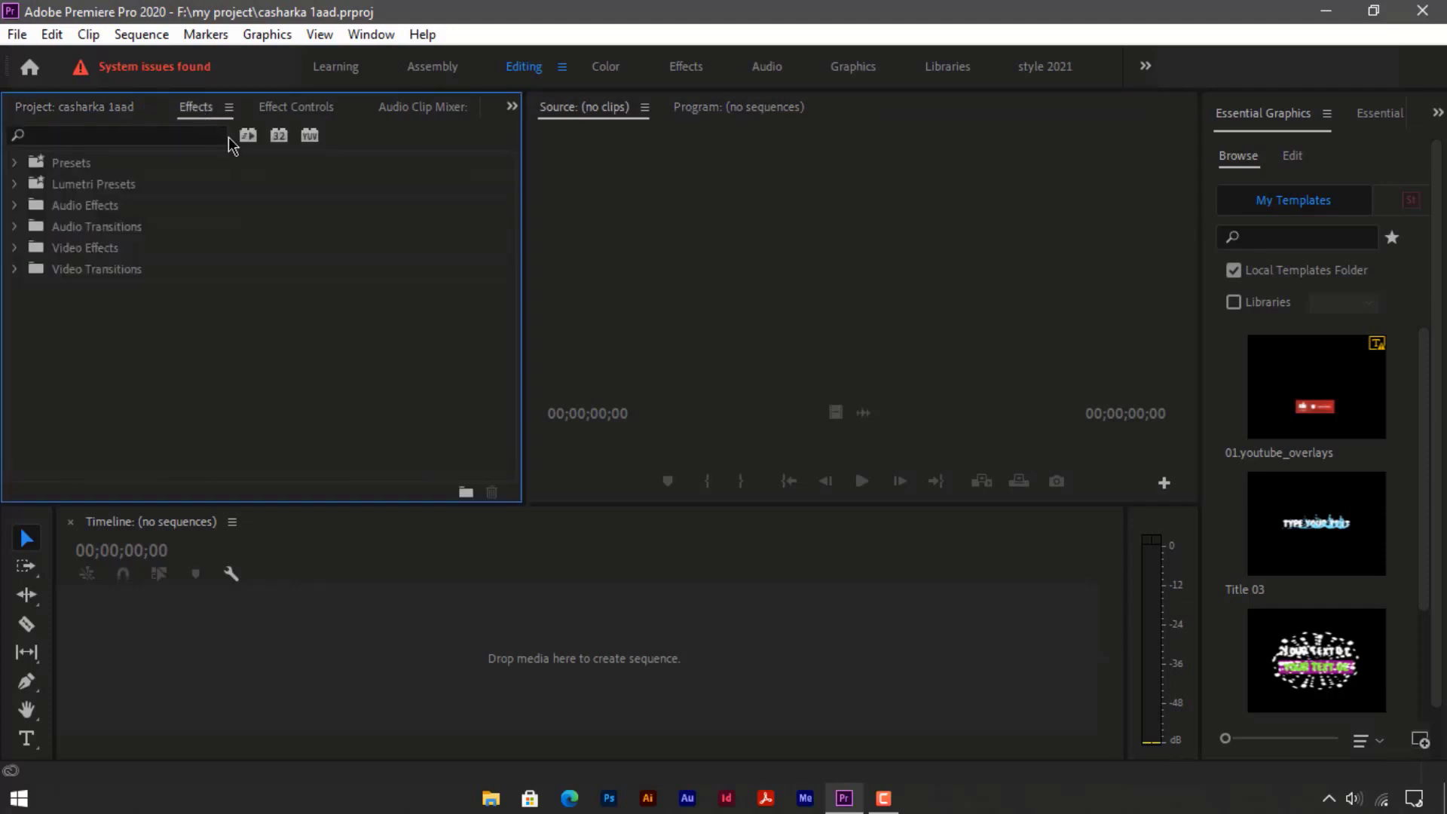
pyautogui.click(287, 110)
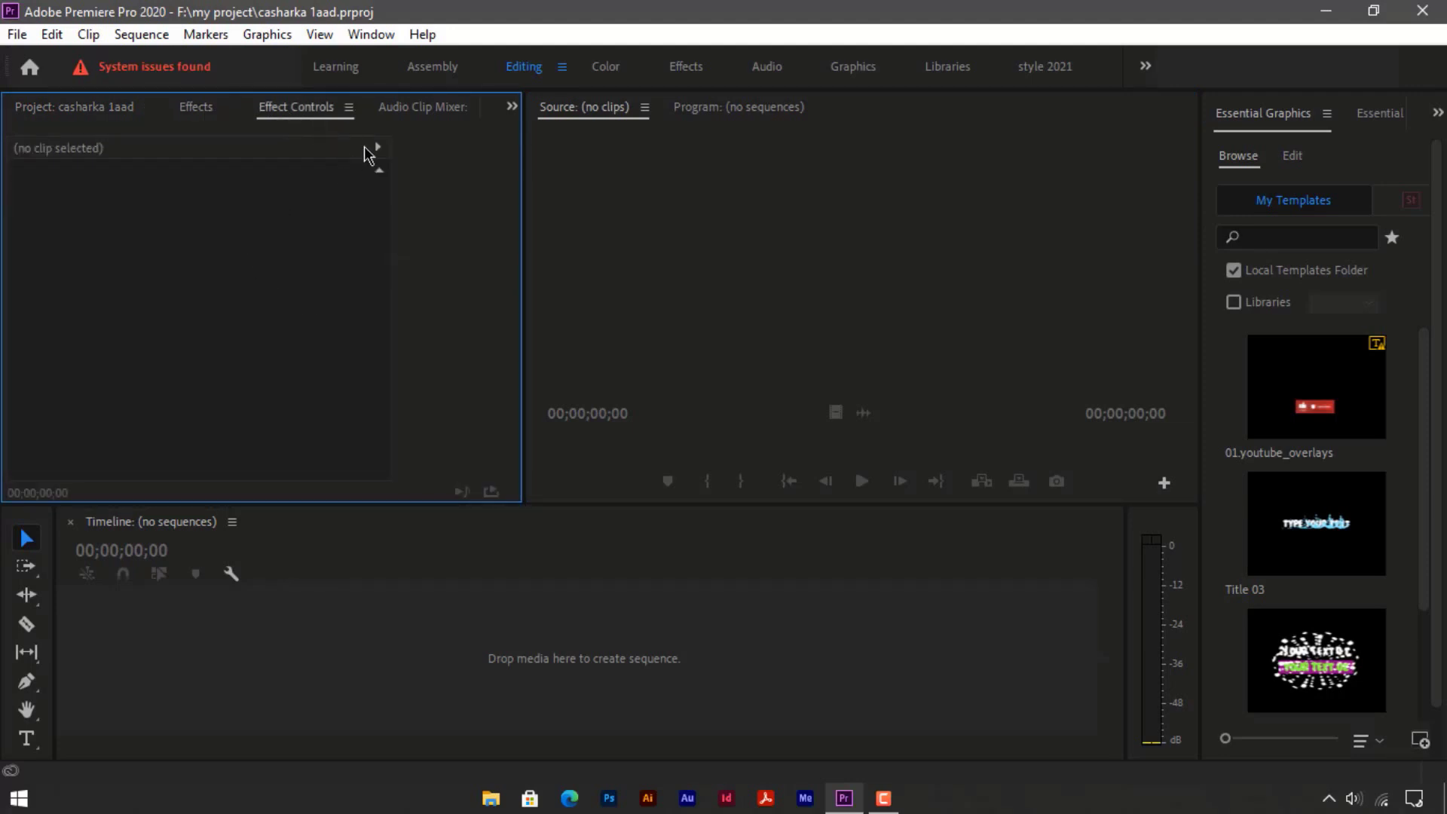
pyautogui.click(405, 120)
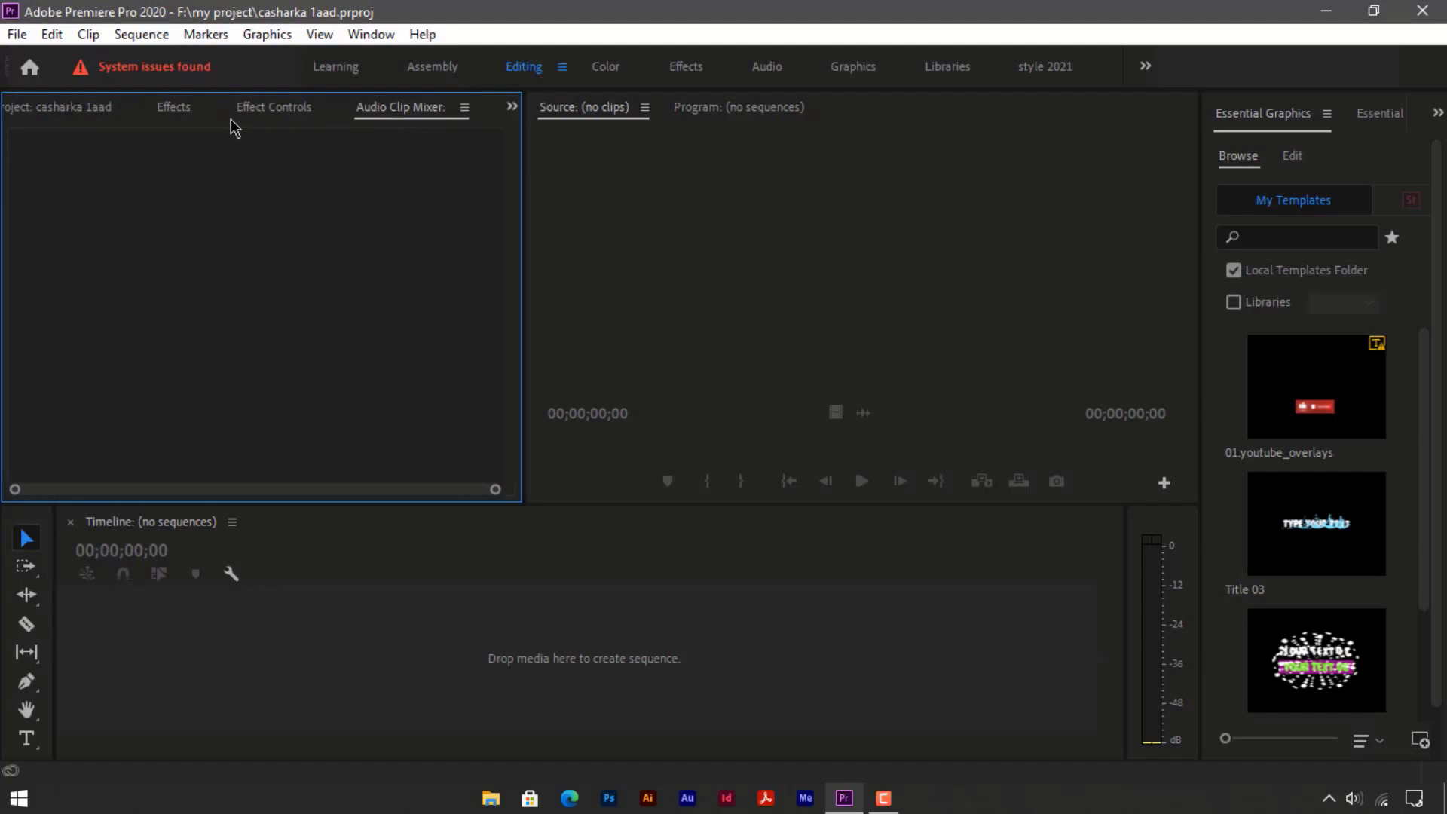
pyautogui.click(72, 111)
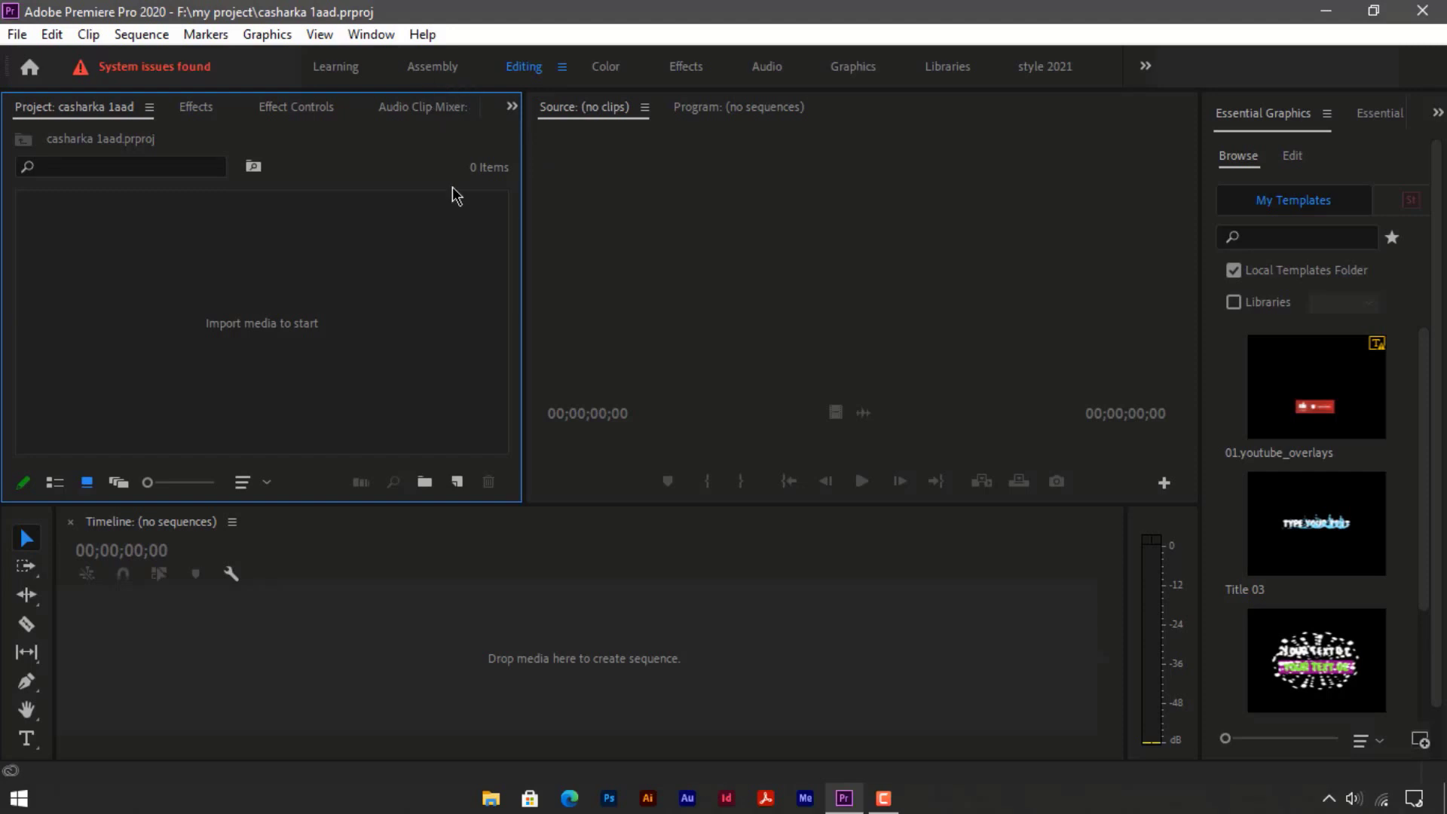
# Save the customized panel layout as a new workspace named "style 1".
pyautogui.click(380, 35)
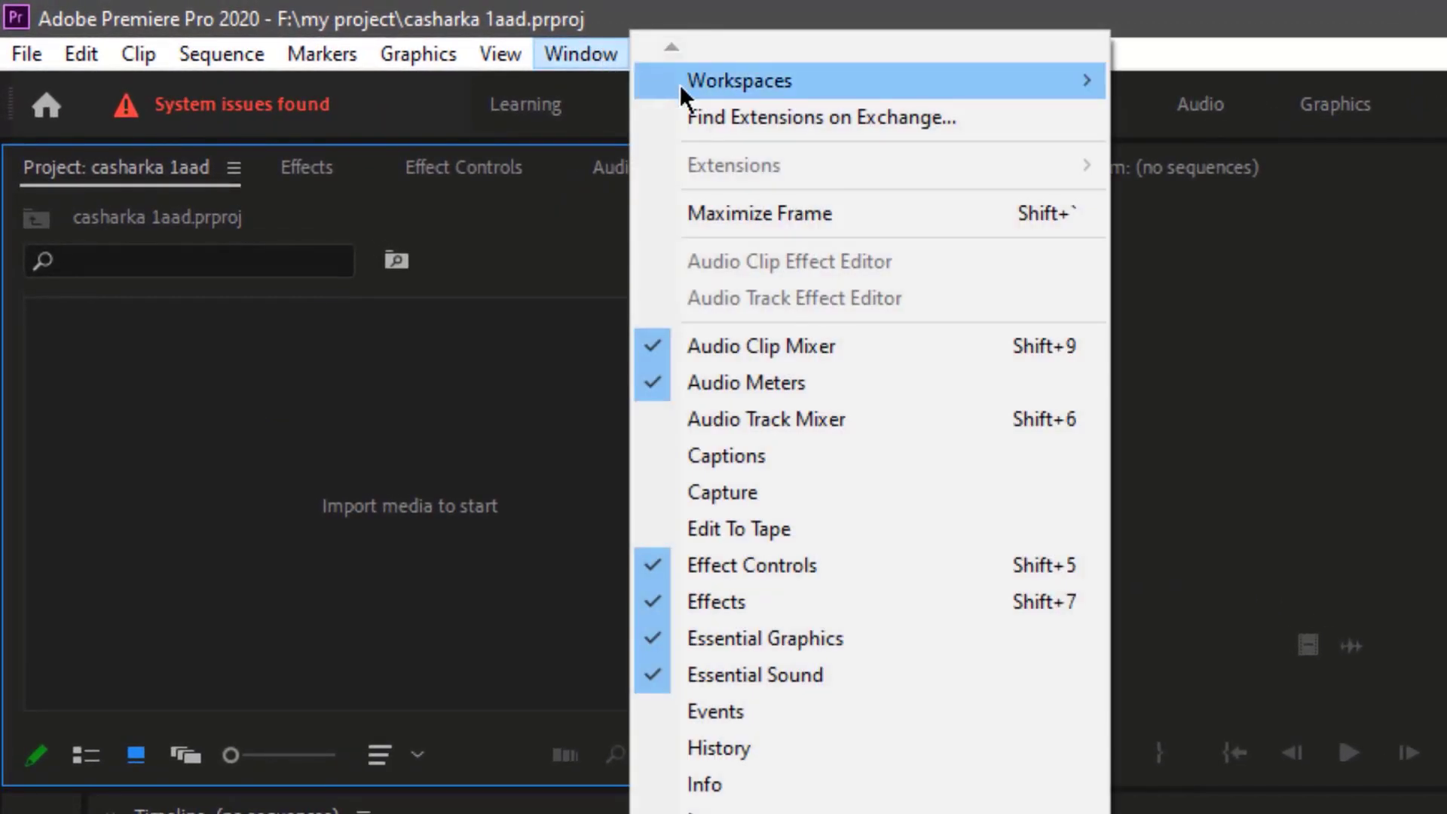
pyautogui.moveTo(680, 83)
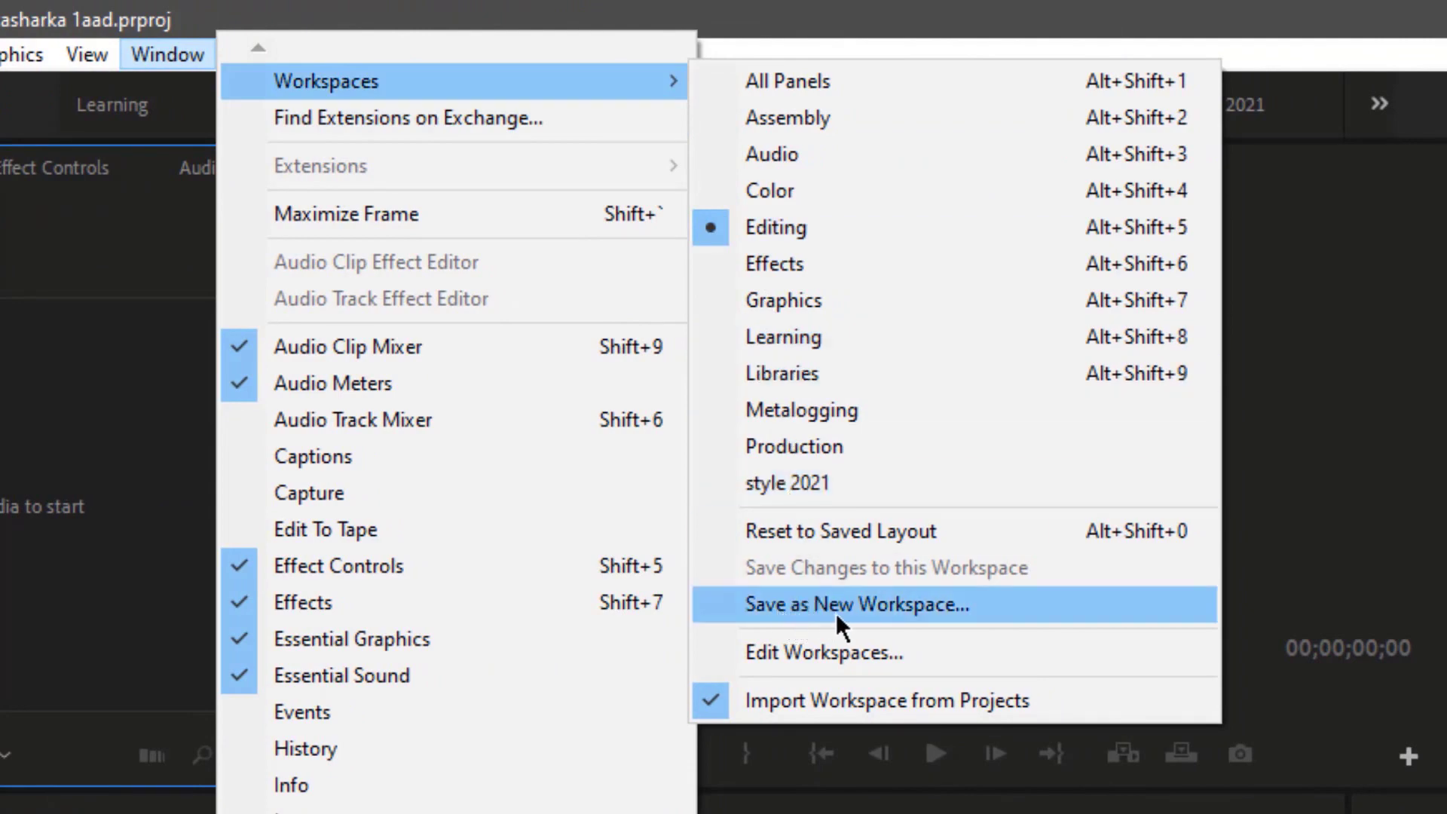
pyautogui.click(878, 608)
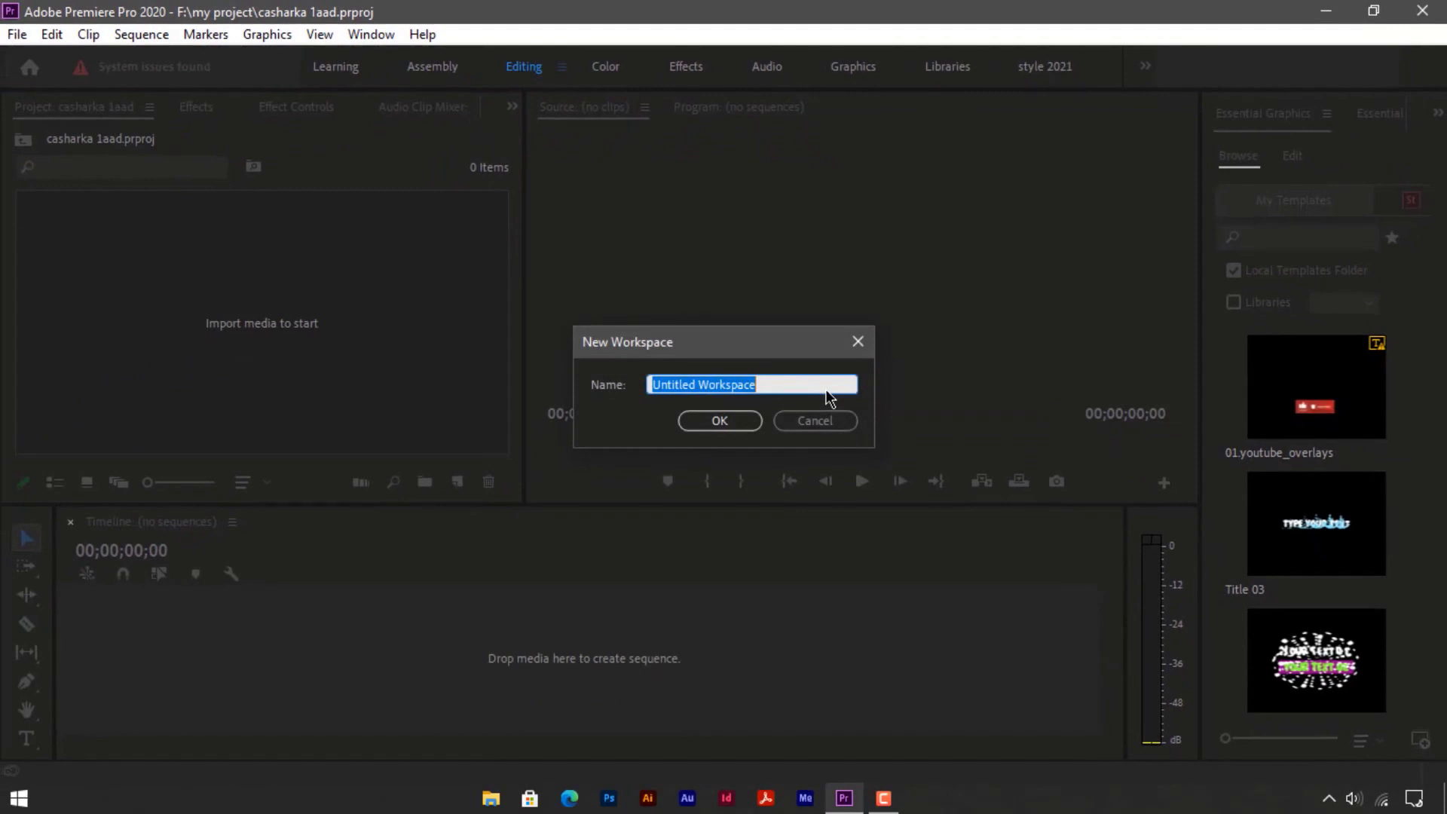
pyautogui.write('style 1')
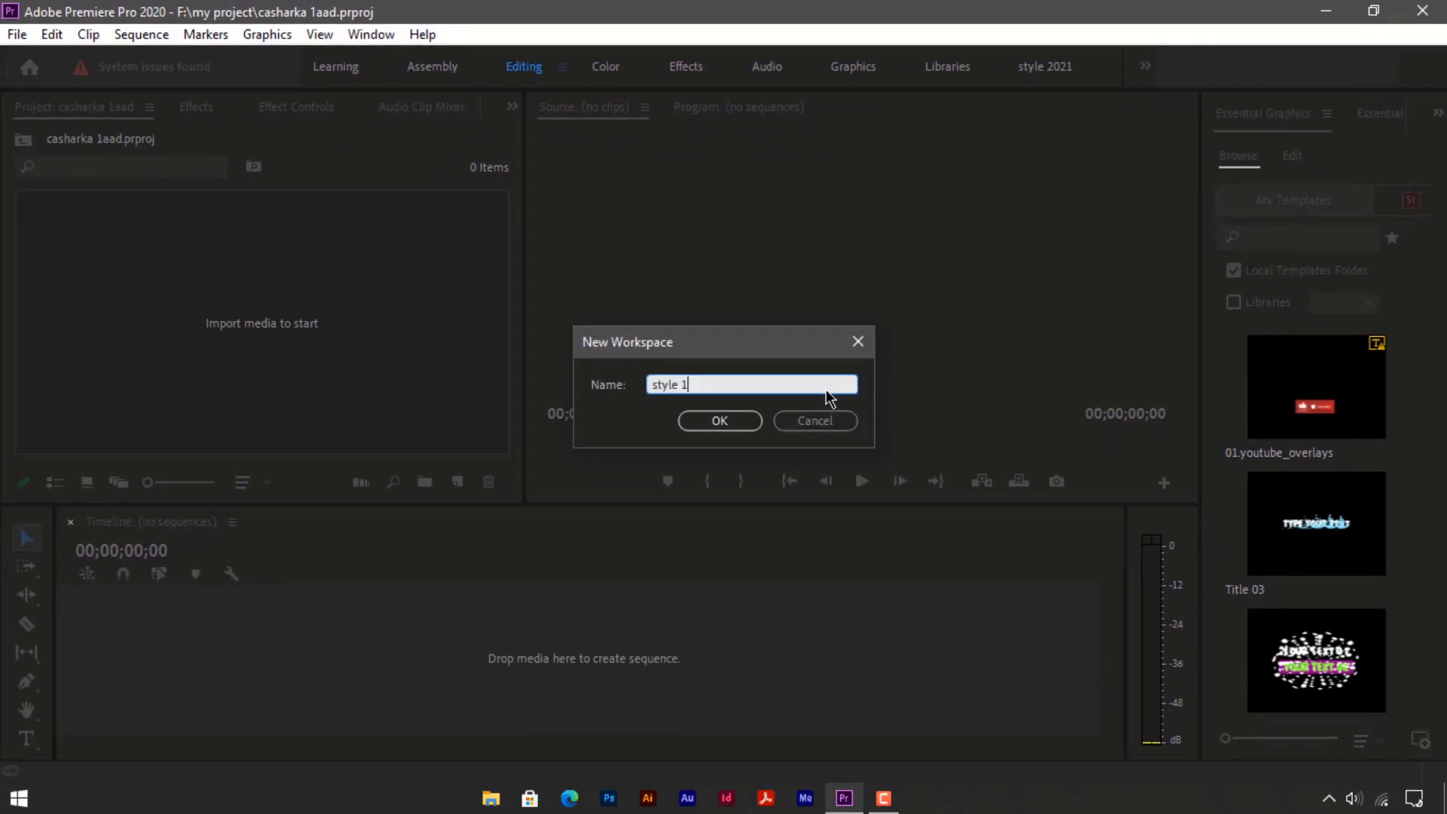
pyautogui.click(719, 422)
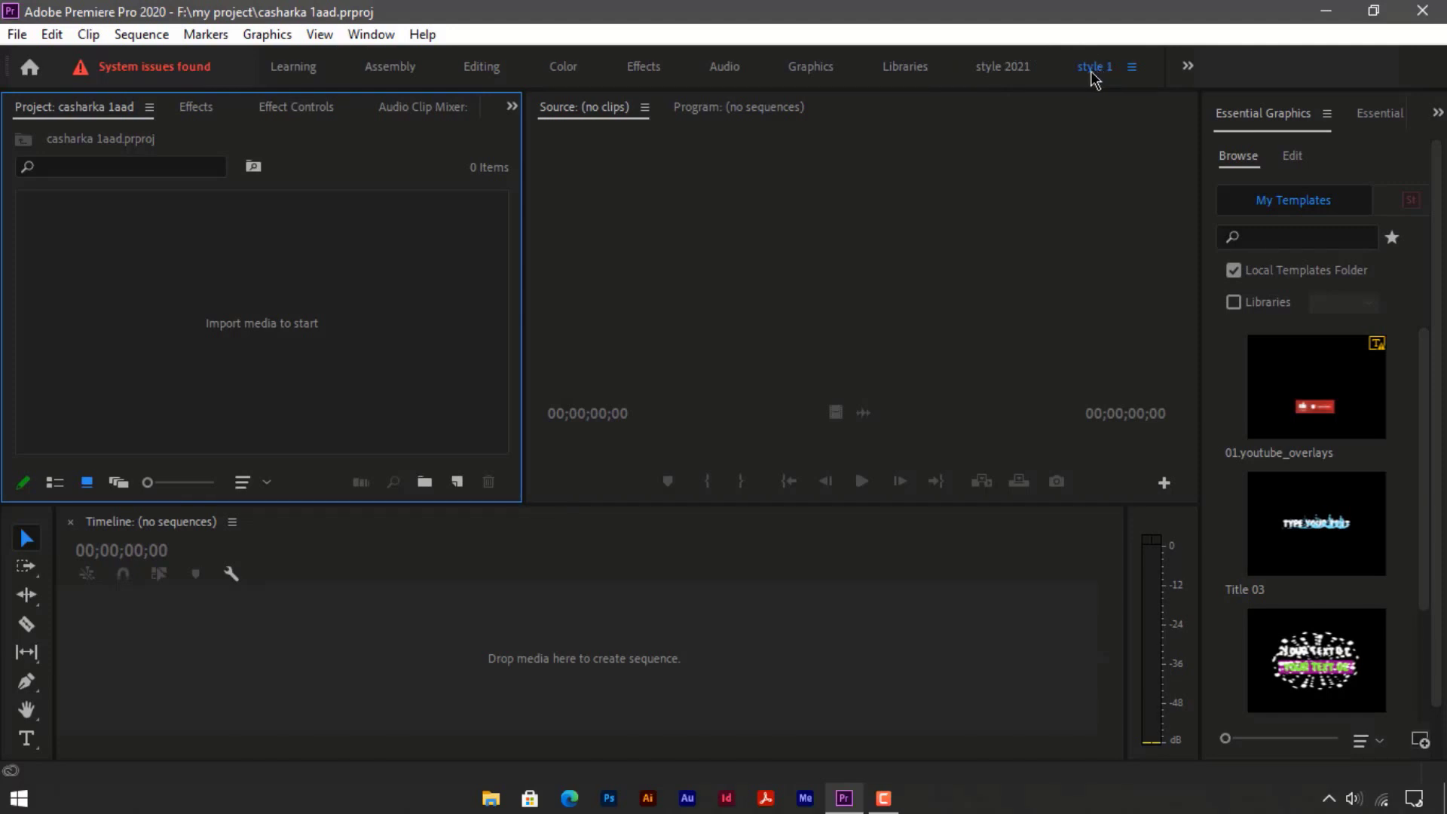
# Compare the "style 2021" workspace with "style 1" and review the Timeline, Tools, Project, Source and Program panels in "style 1".
pyautogui.click(1002, 68)
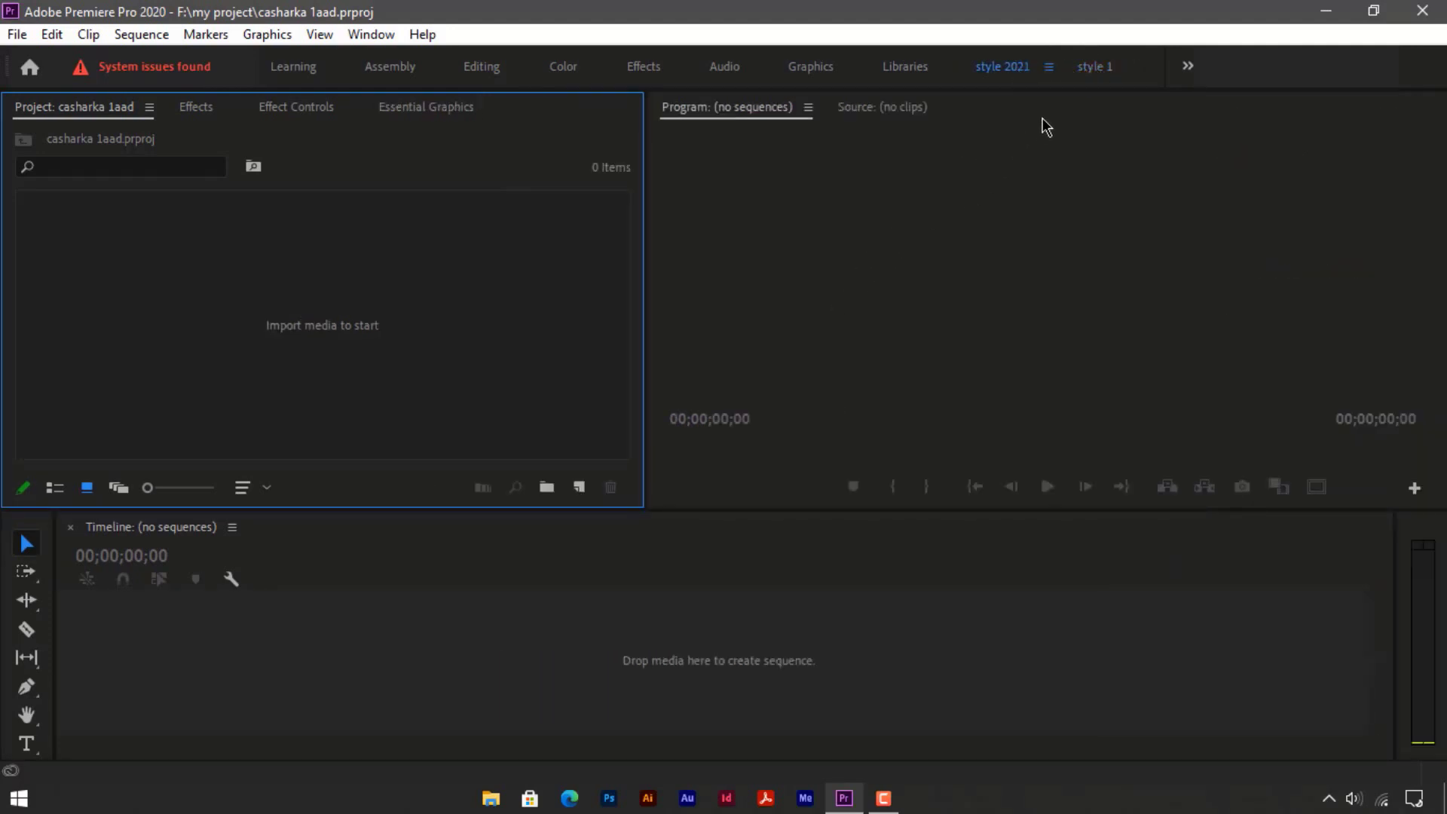
pyautogui.click(1092, 67)
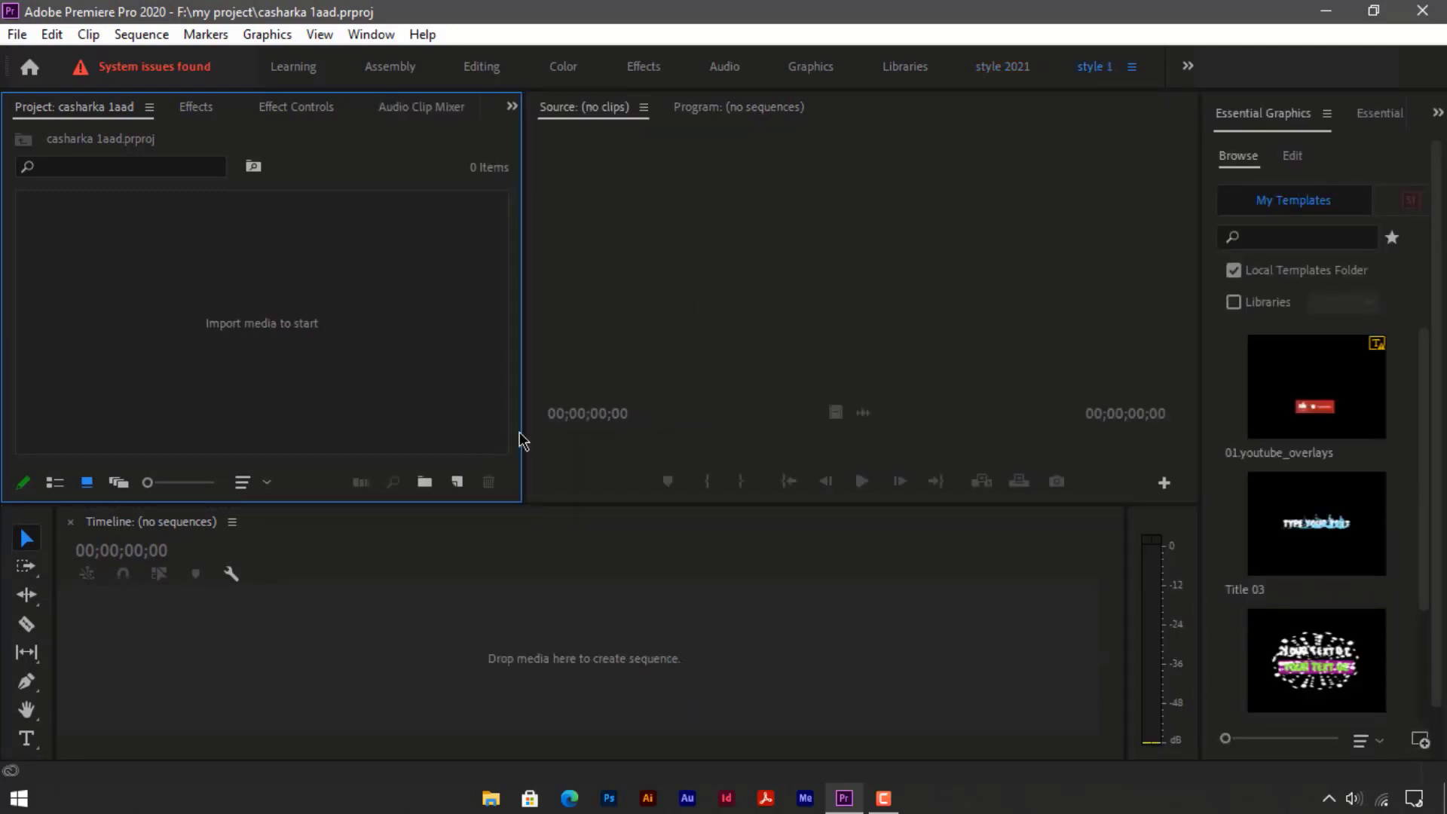
pyautogui.click(530, 589)
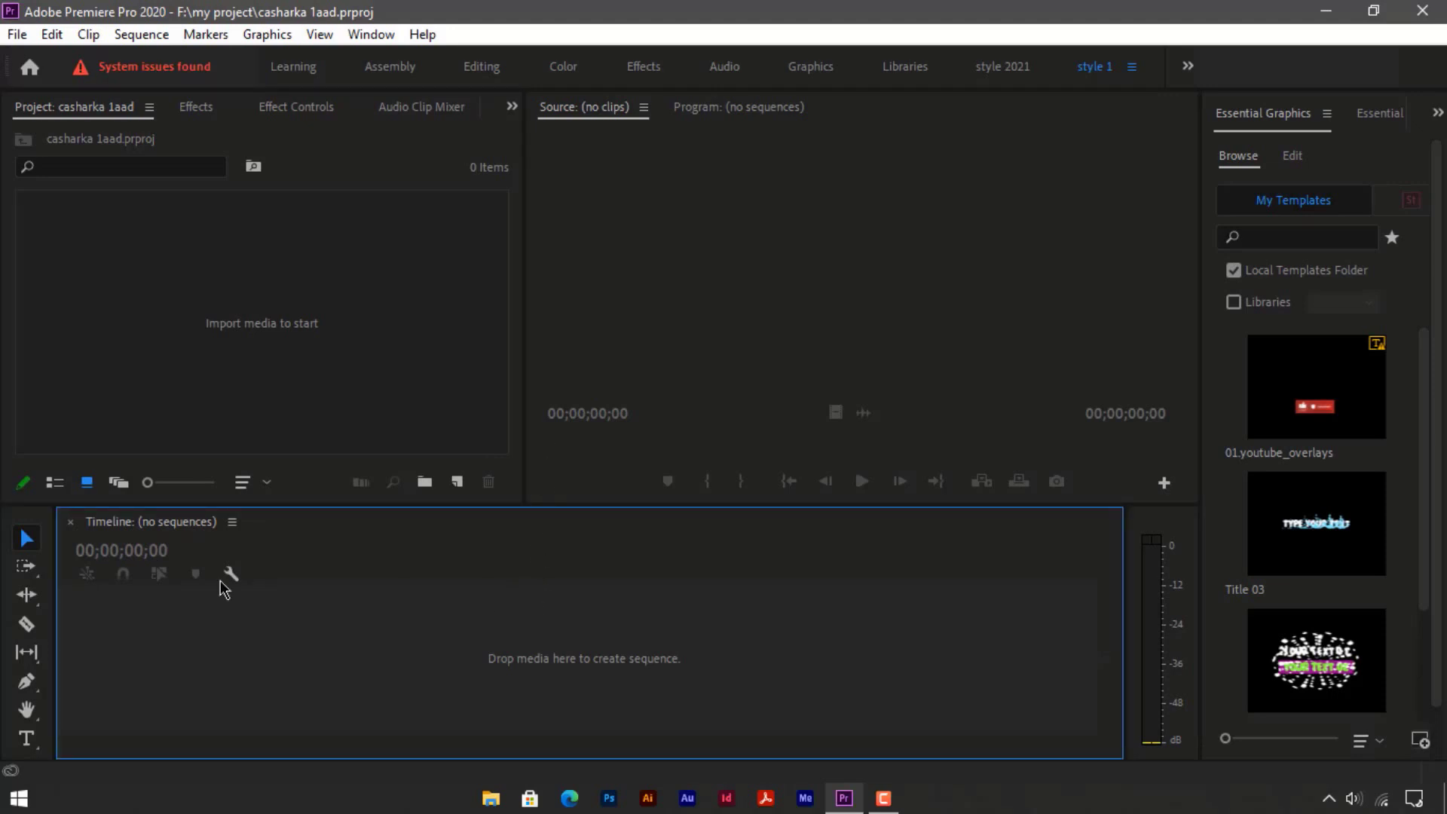
pyautogui.click(14, 574)
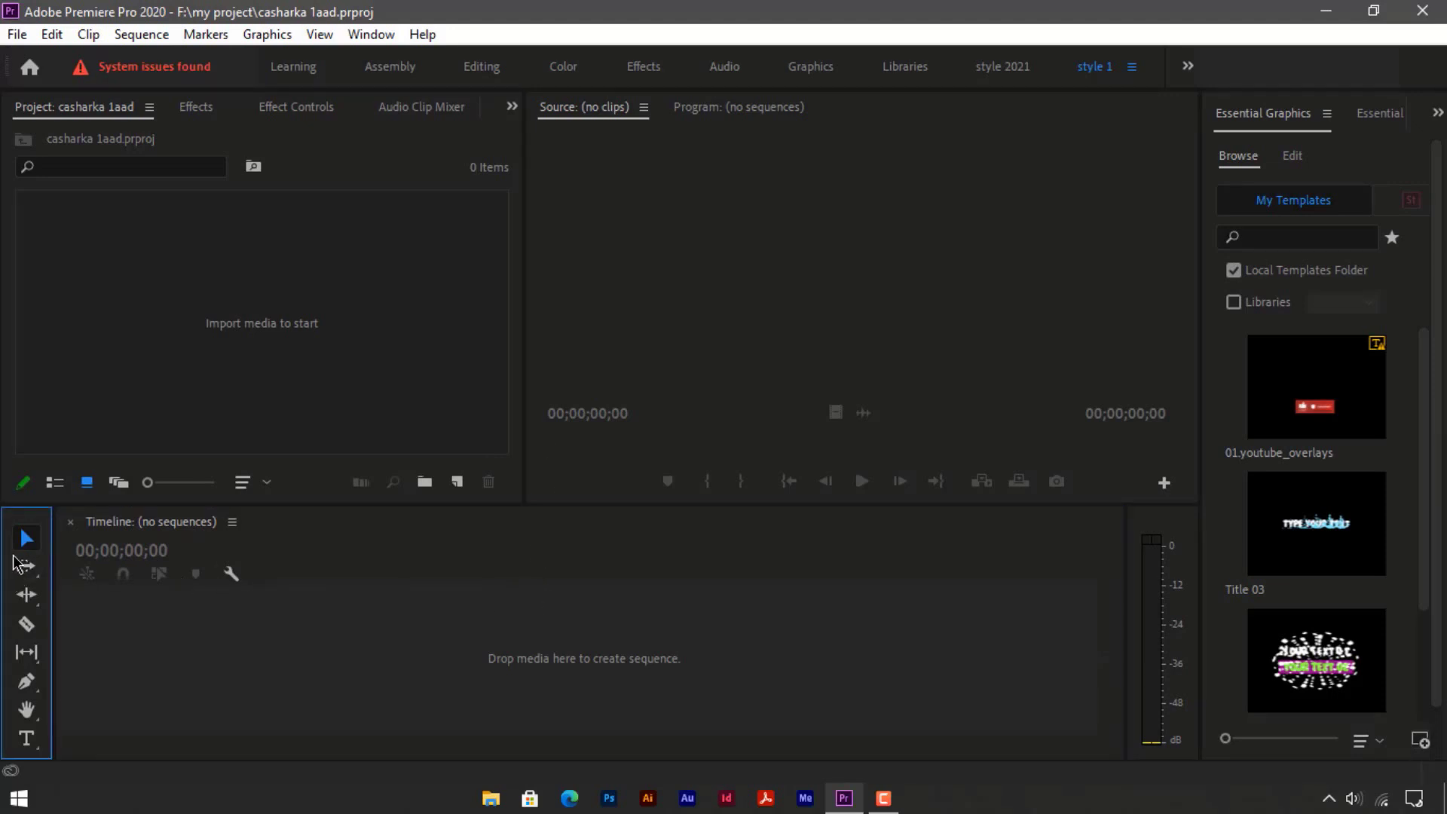
pyautogui.click(149, 344)
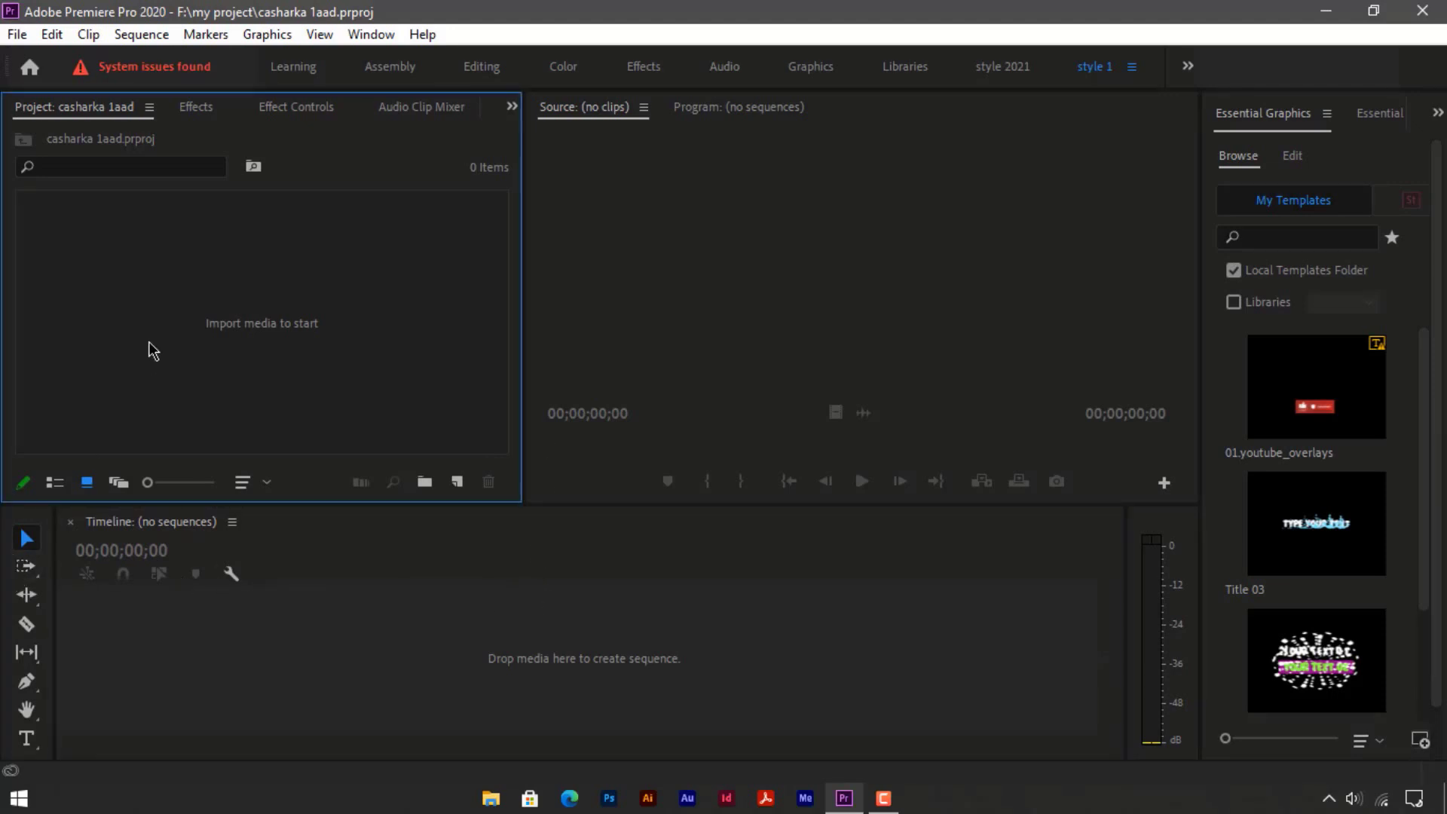
pyautogui.click(606, 281)
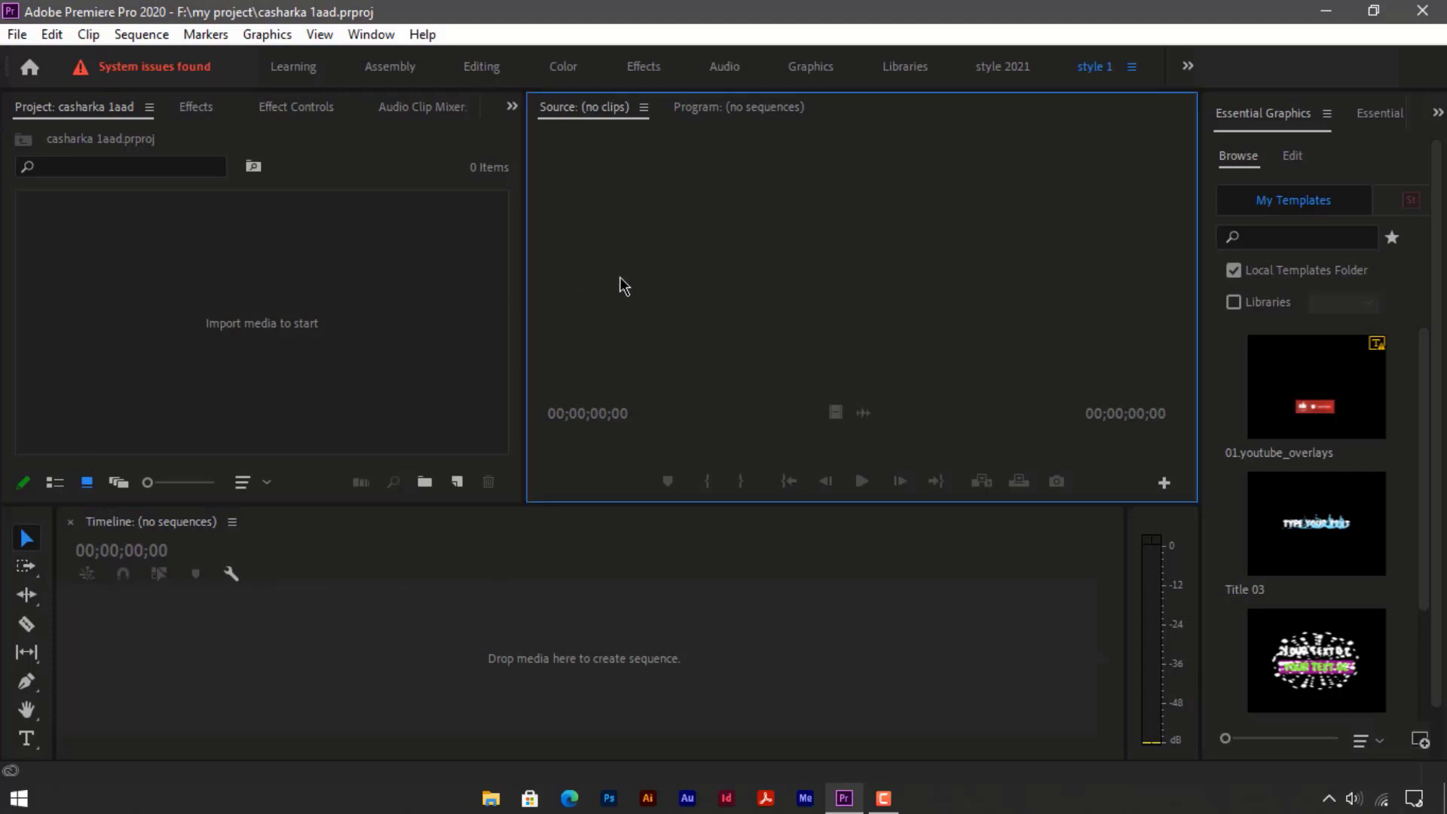
pyautogui.click(712, 107)
pyautogui.click(595, 113)
# Switch to the Editing workspace and reset it to its saved layout.
pyautogui.click(475, 72)
pyautogui.click(486, 68)
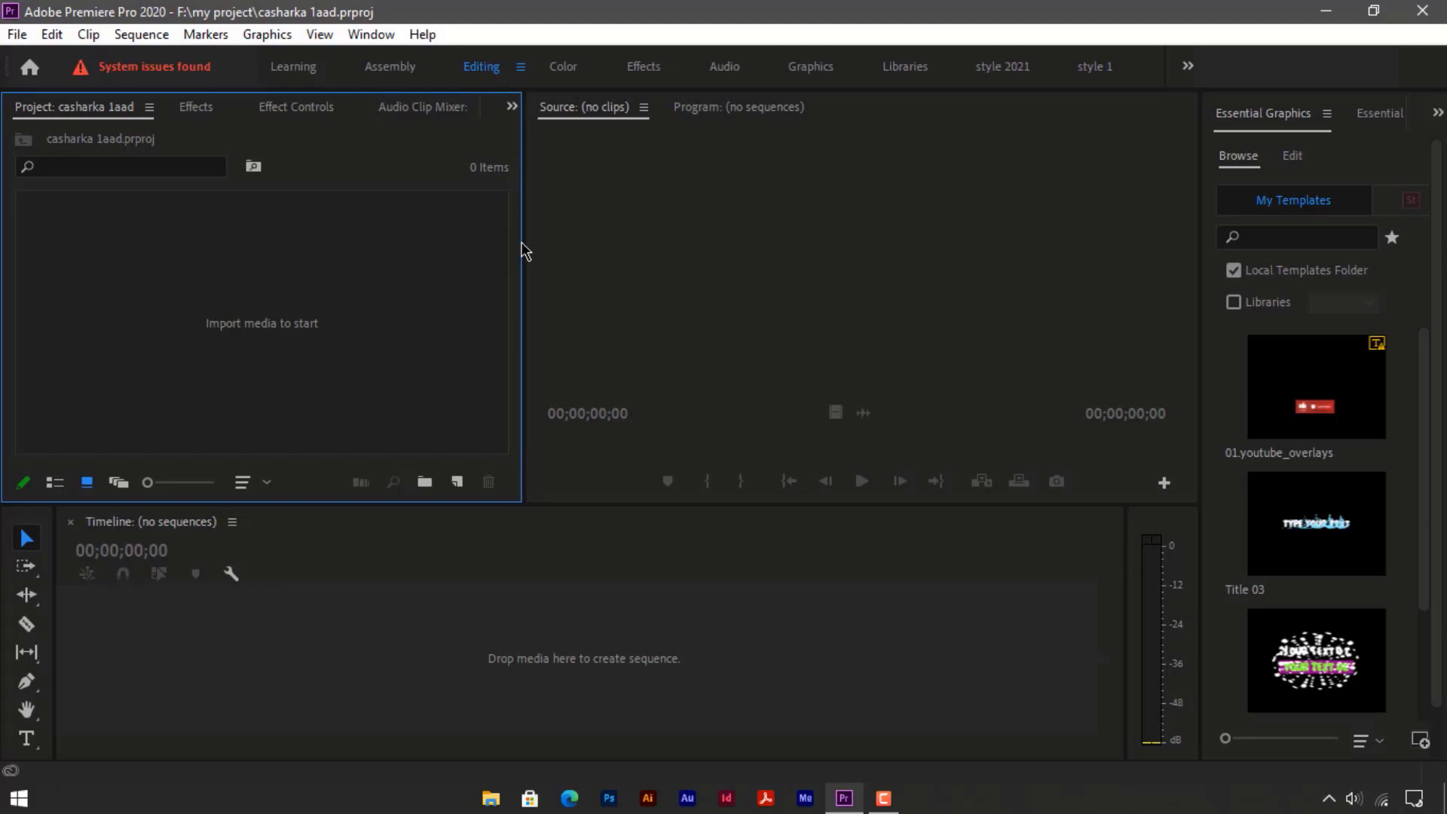
pyautogui.click(370, 36)
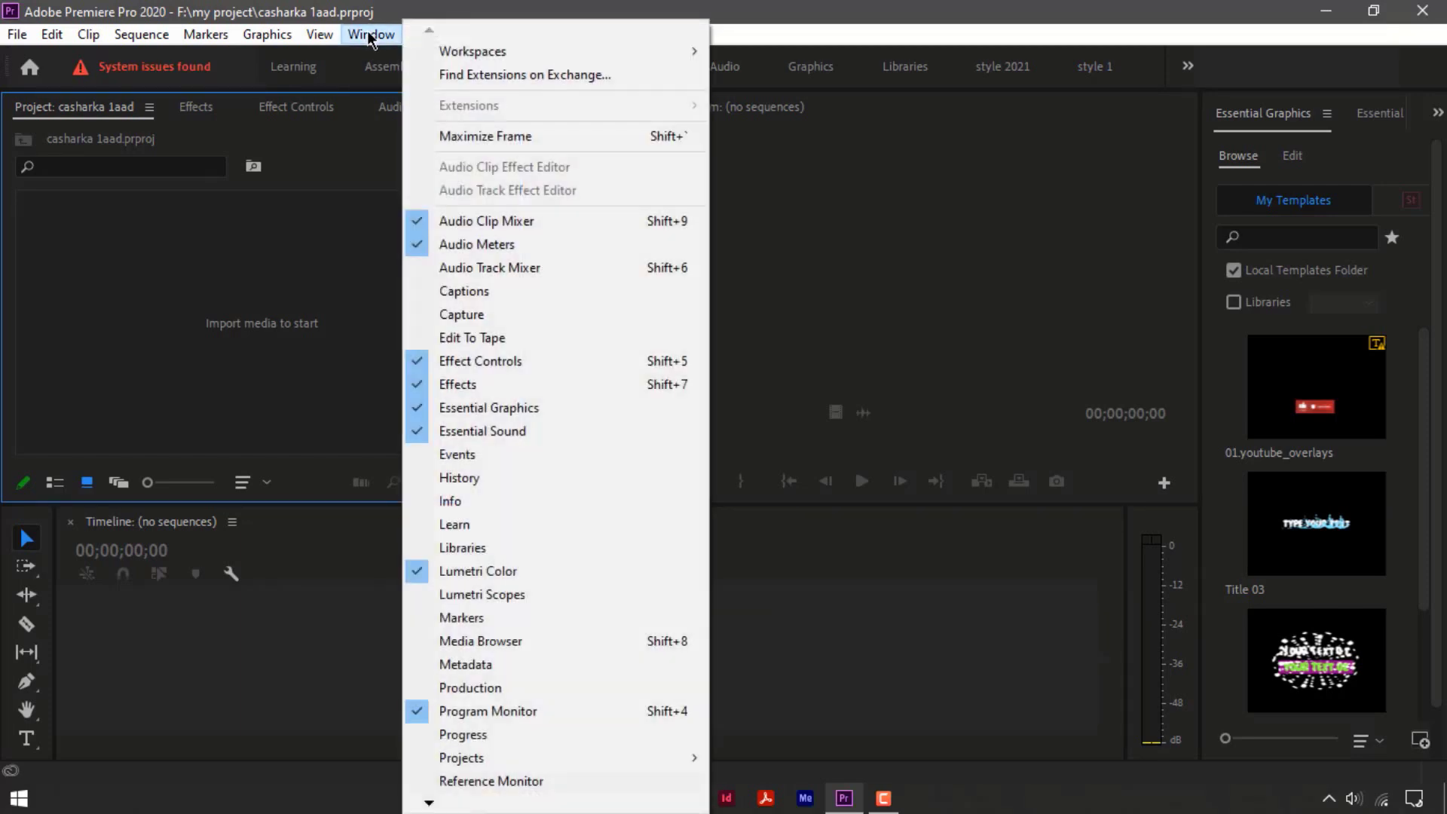
pyautogui.moveTo(419, 51)
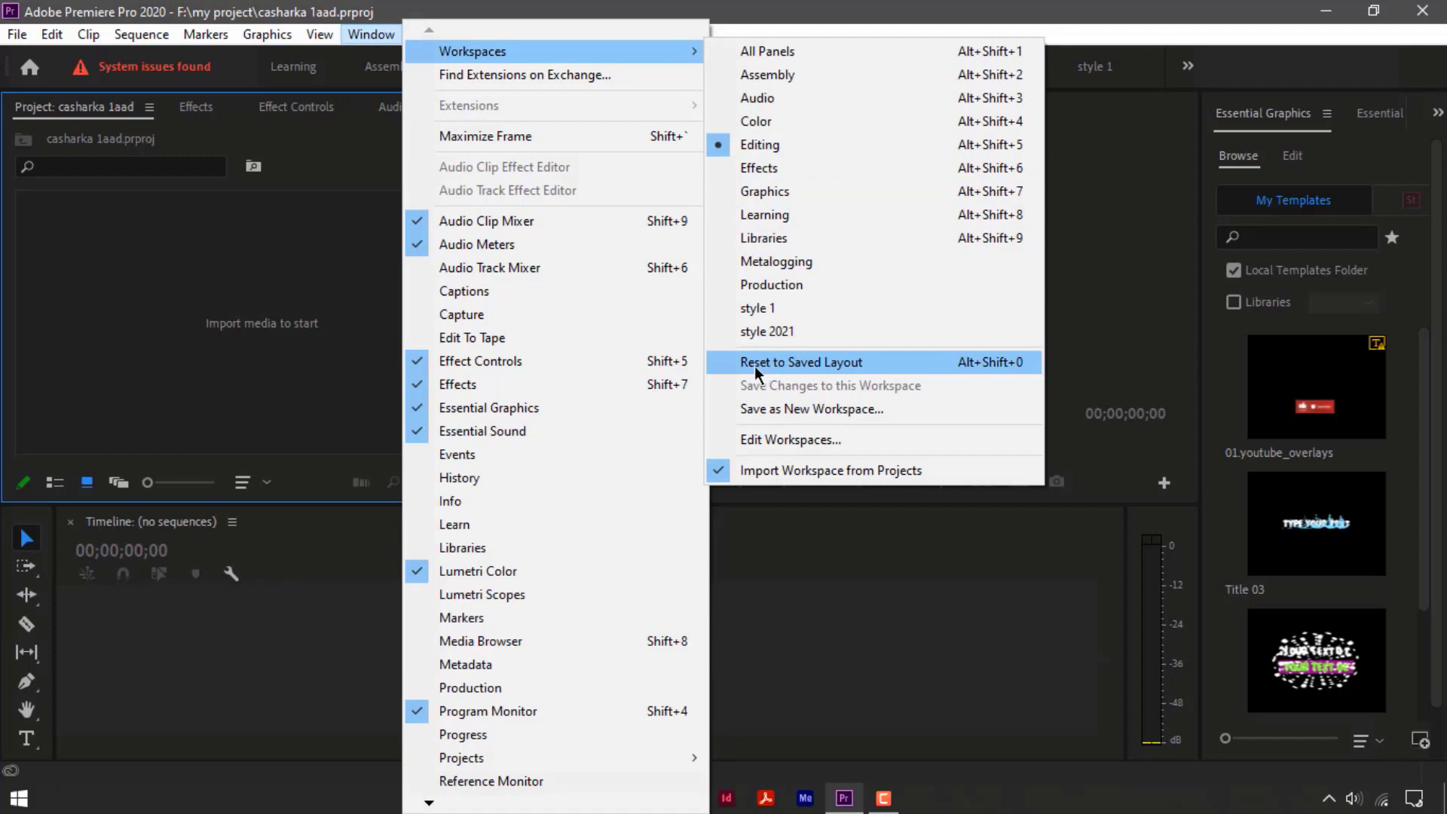
pyautogui.click(788, 365)
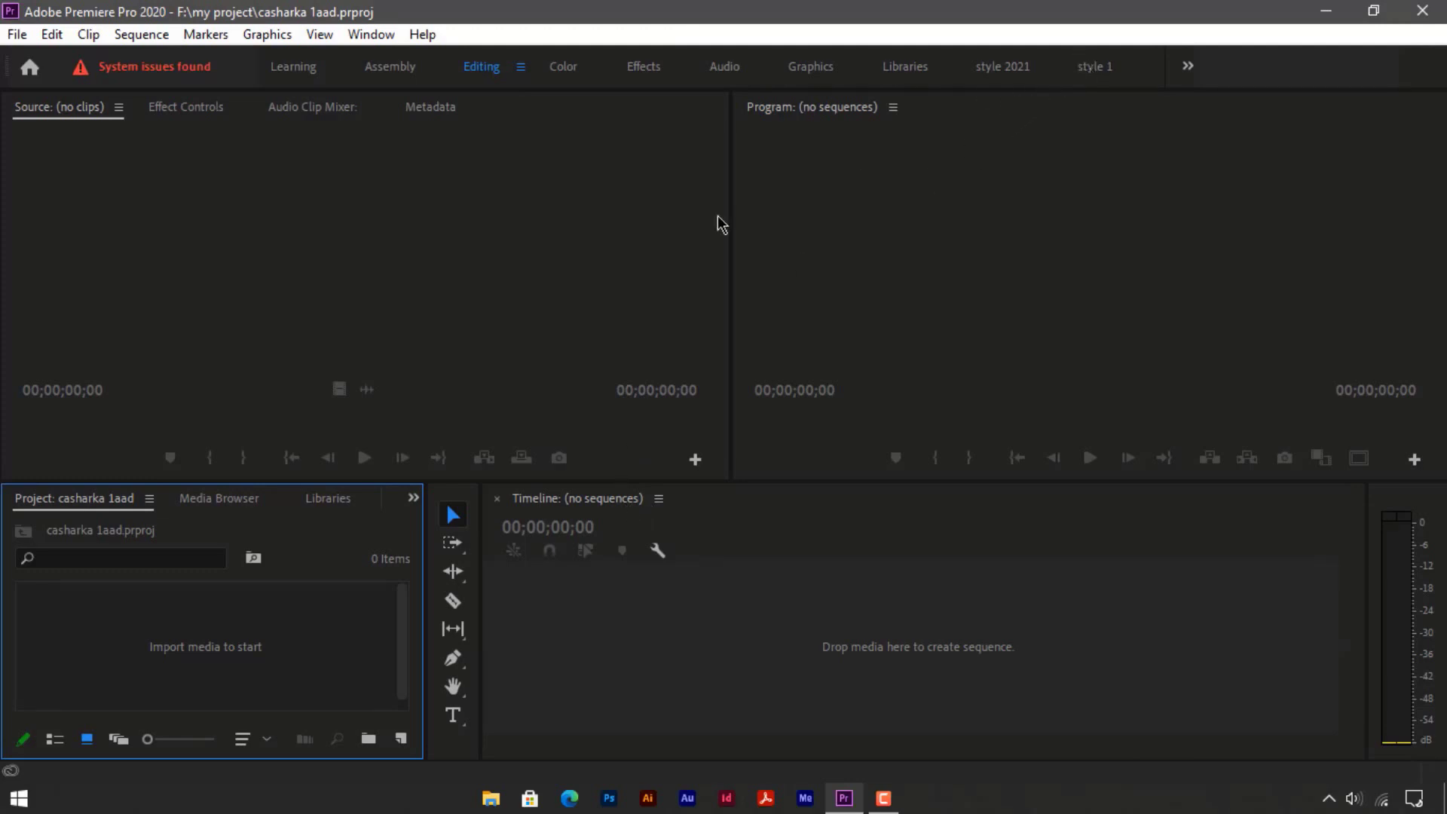
# Compare the "style 1" workspace with the Editing workspace by switching between them, and finish in Editing.
pyautogui.click(1094, 71)
pyautogui.click(1103, 80)
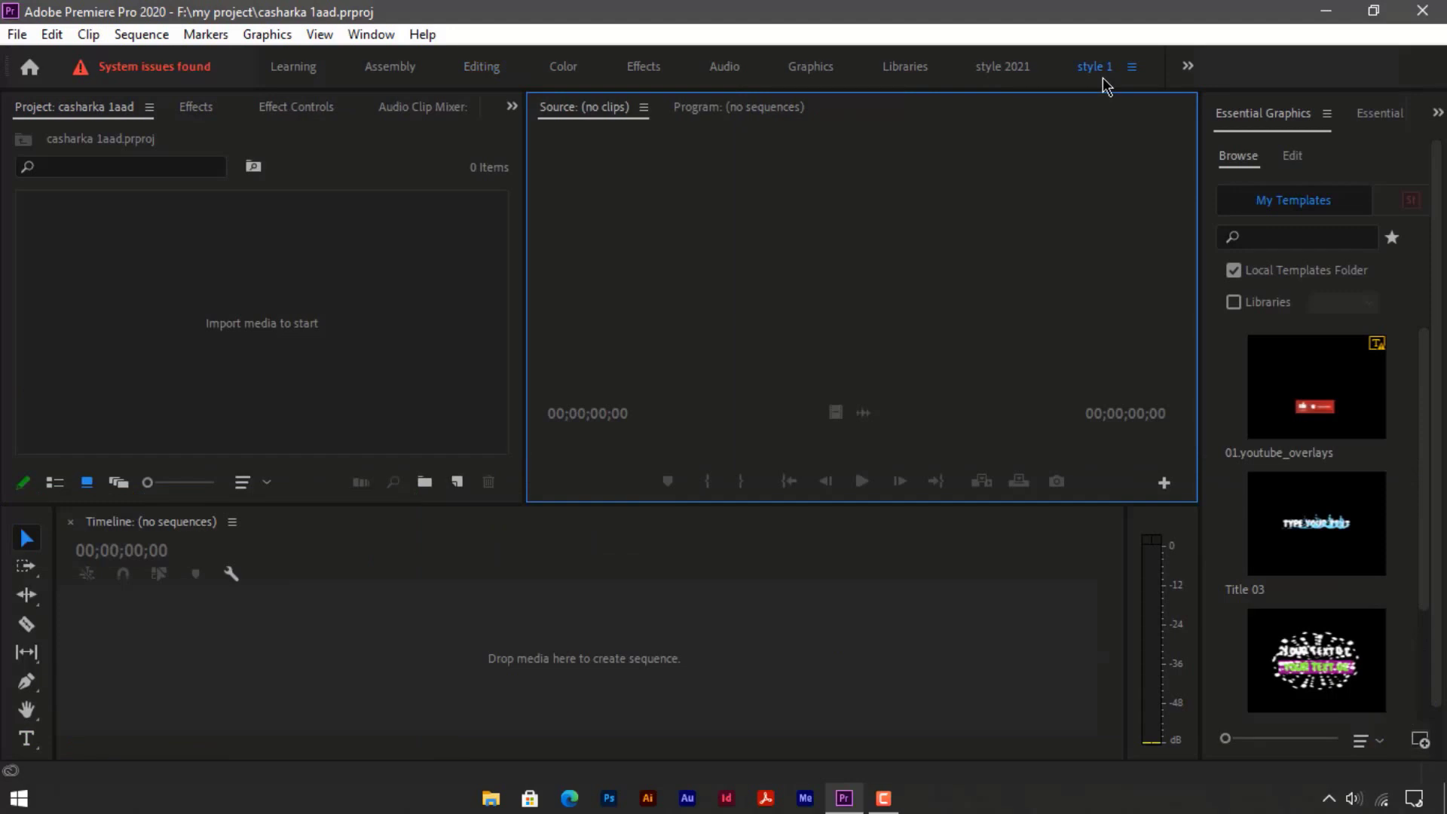
pyautogui.click(480, 69)
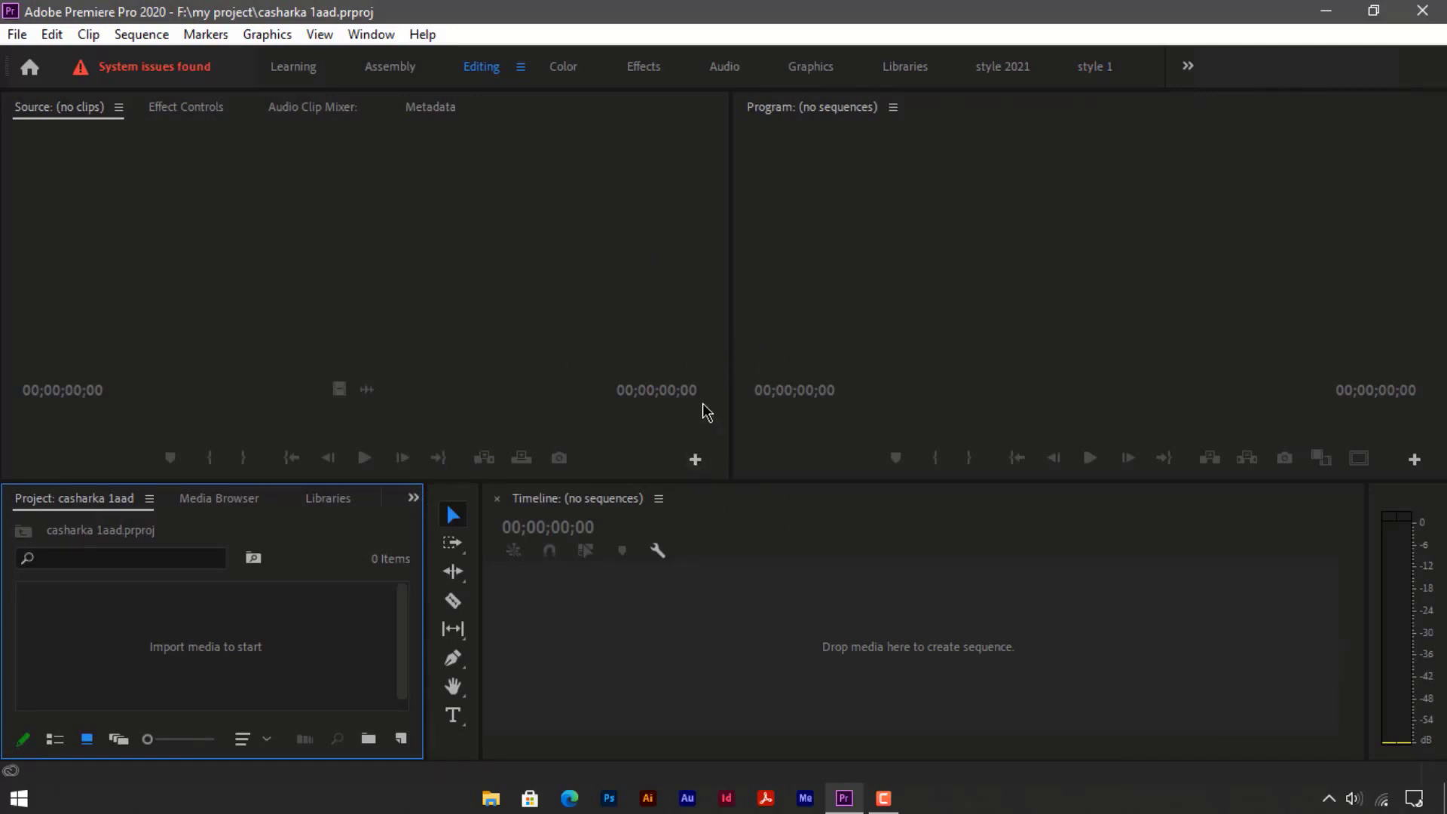
pyautogui.click(1096, 67)
pyautogui.click(476, 68)
pyautogui.click(1094, 70)
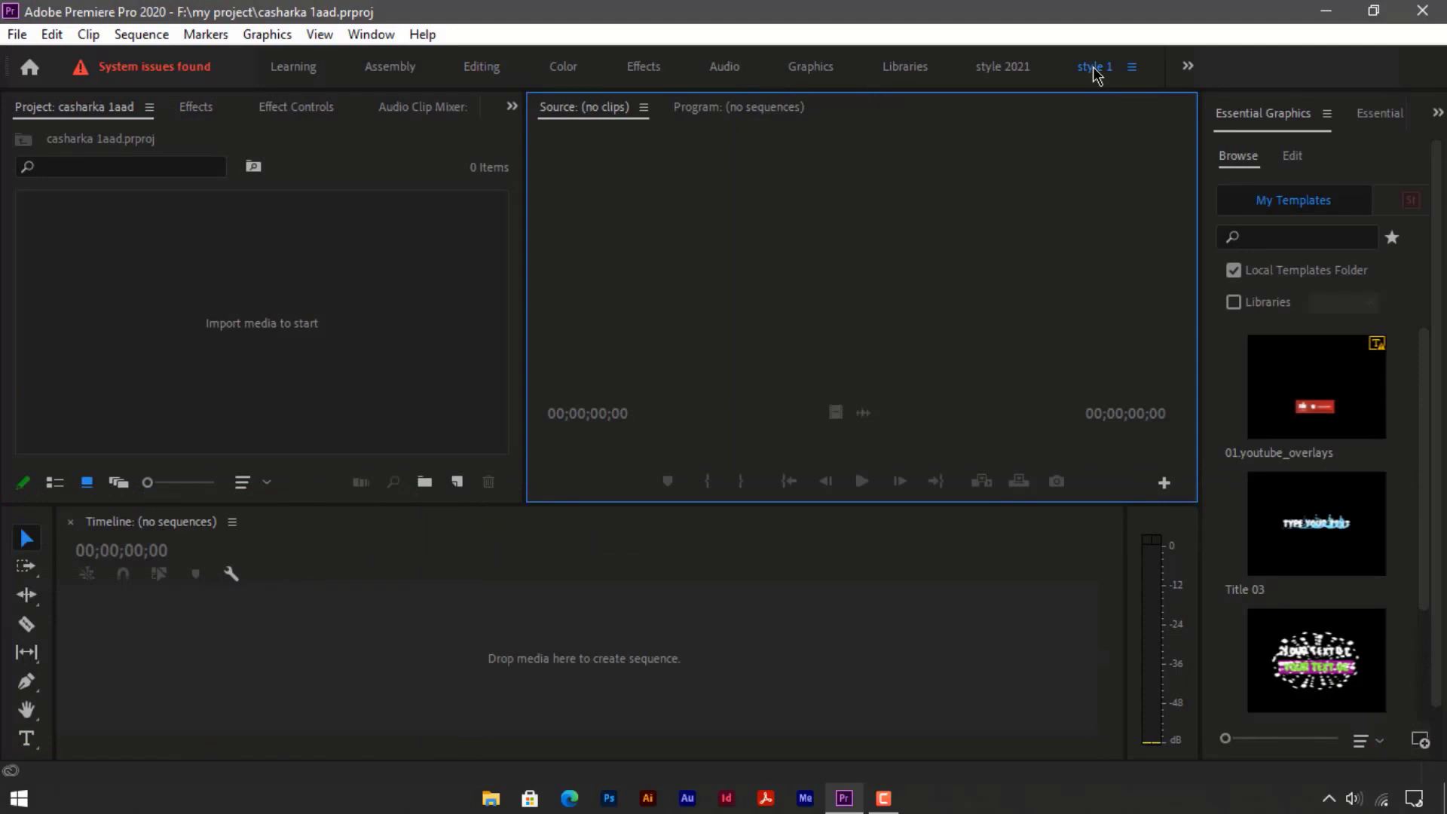
pyautogui.click(499, 71)
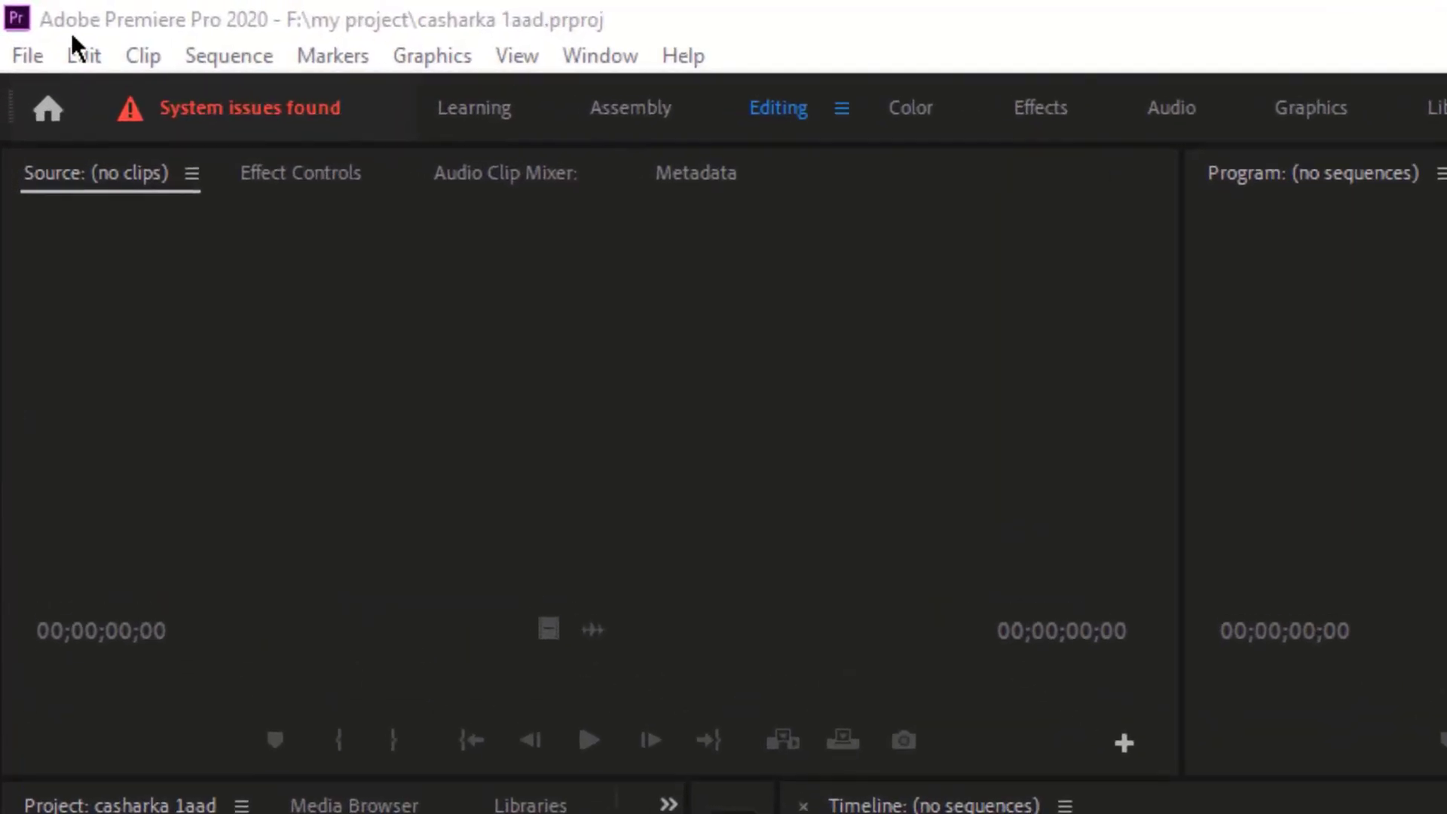
# Import the Pexels clip whose file name ends in 6520695.mp4 from the folder F:\my project\video into the project.
pyautogui.click(27, 60)
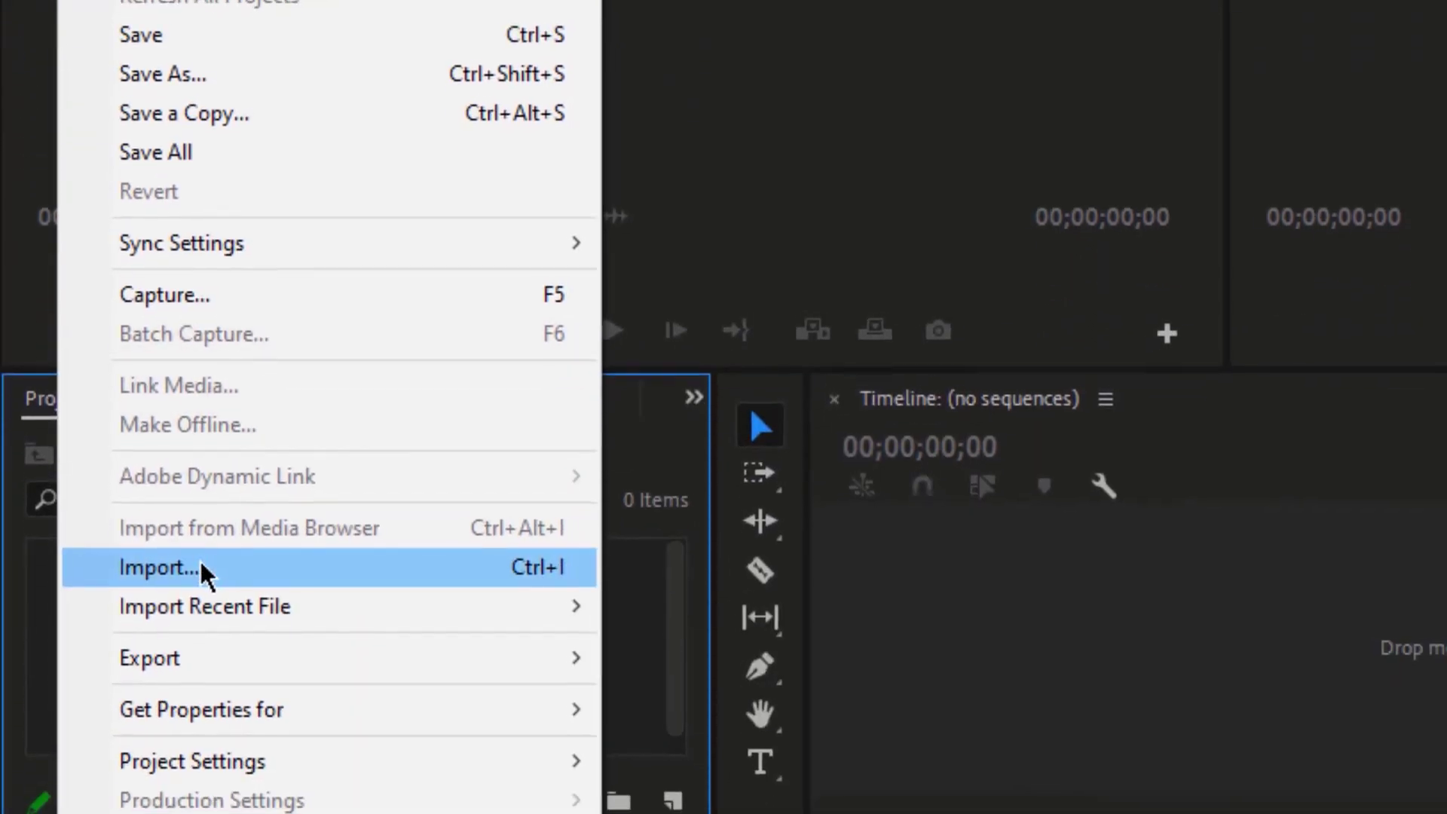
pyautogui.click(202, 566)
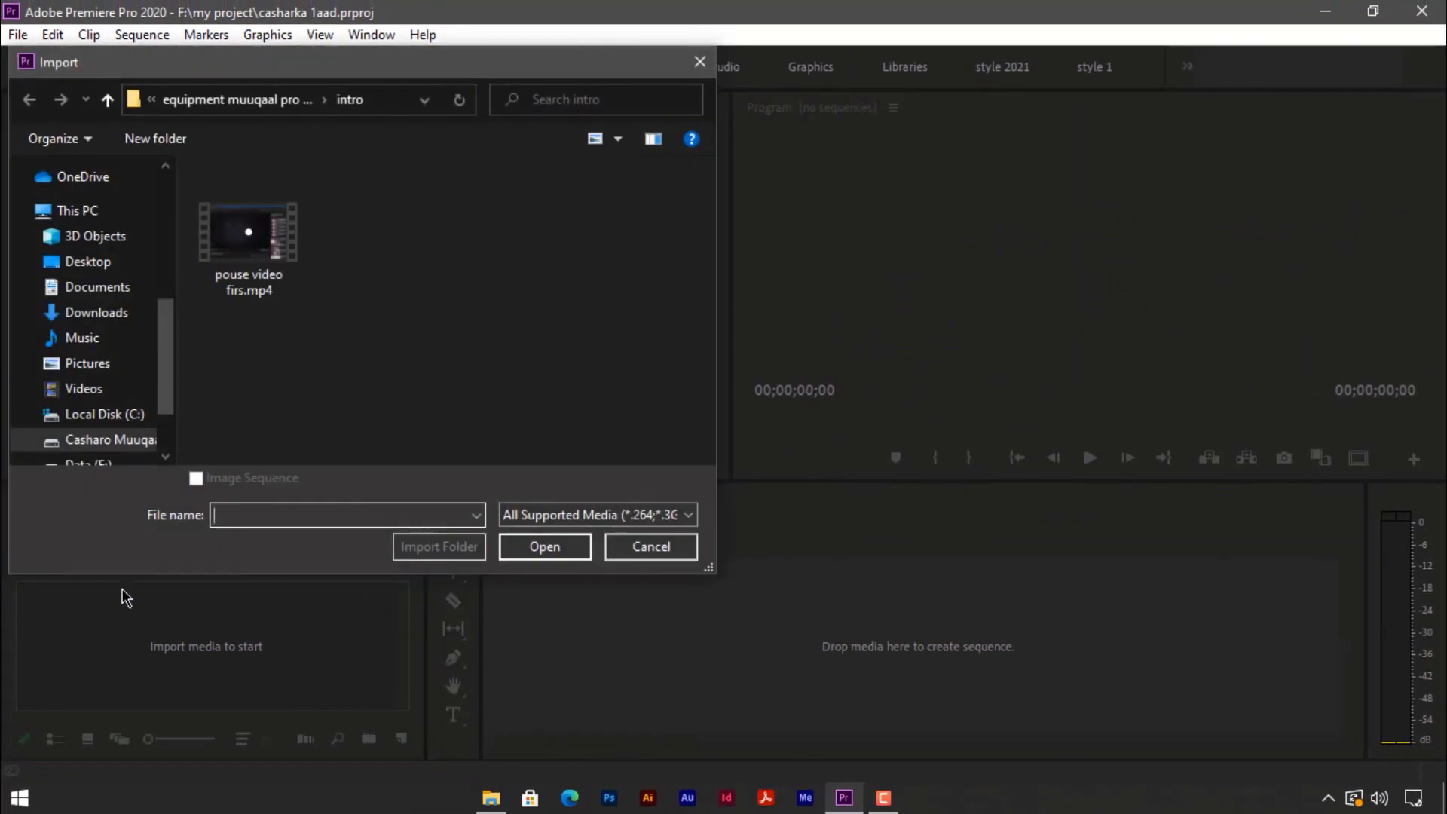
pyautogui.moveTo(378, 70); pyautogui.dragTo(737, 157)
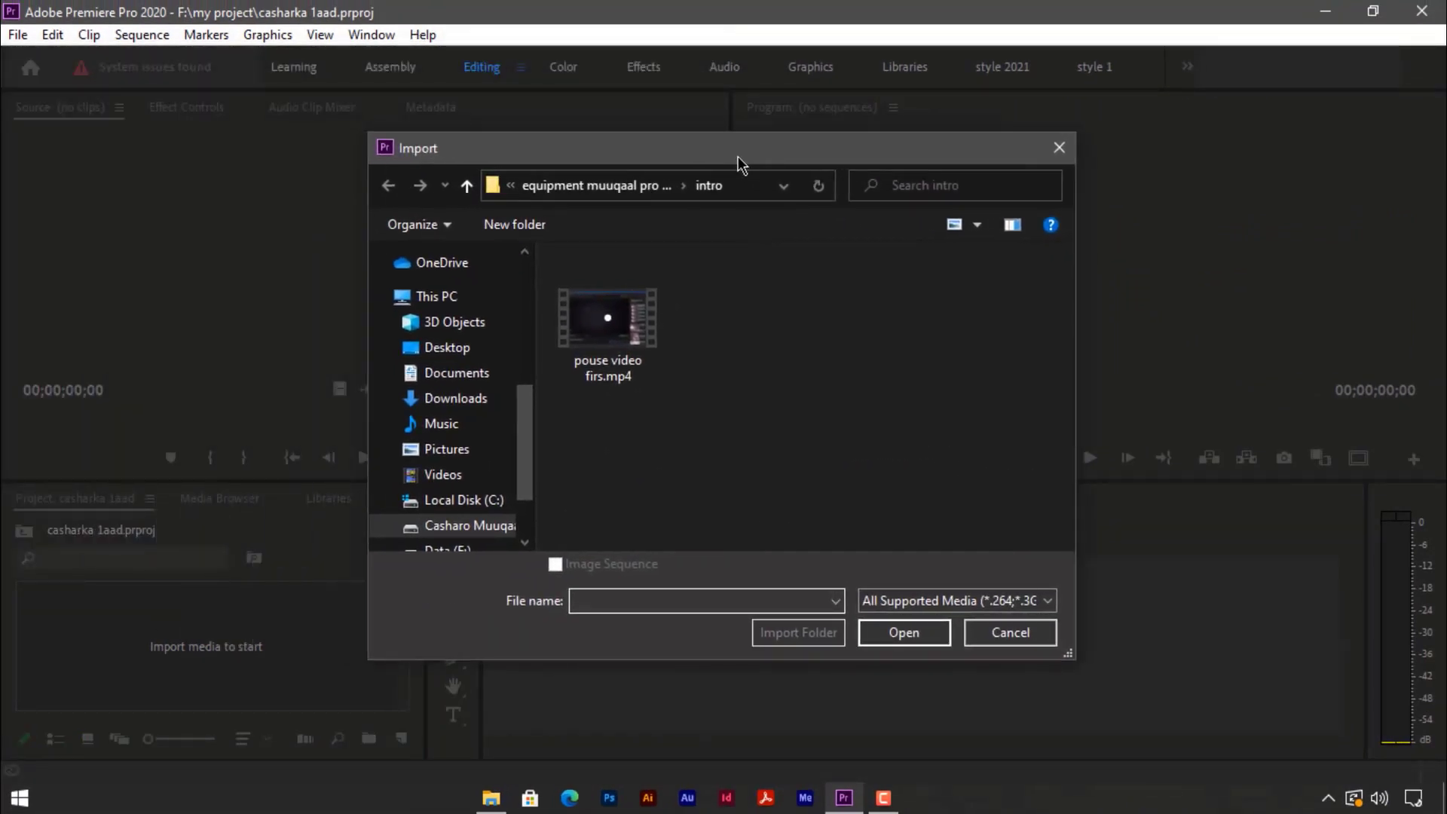
pyautogui.click(443, 550)
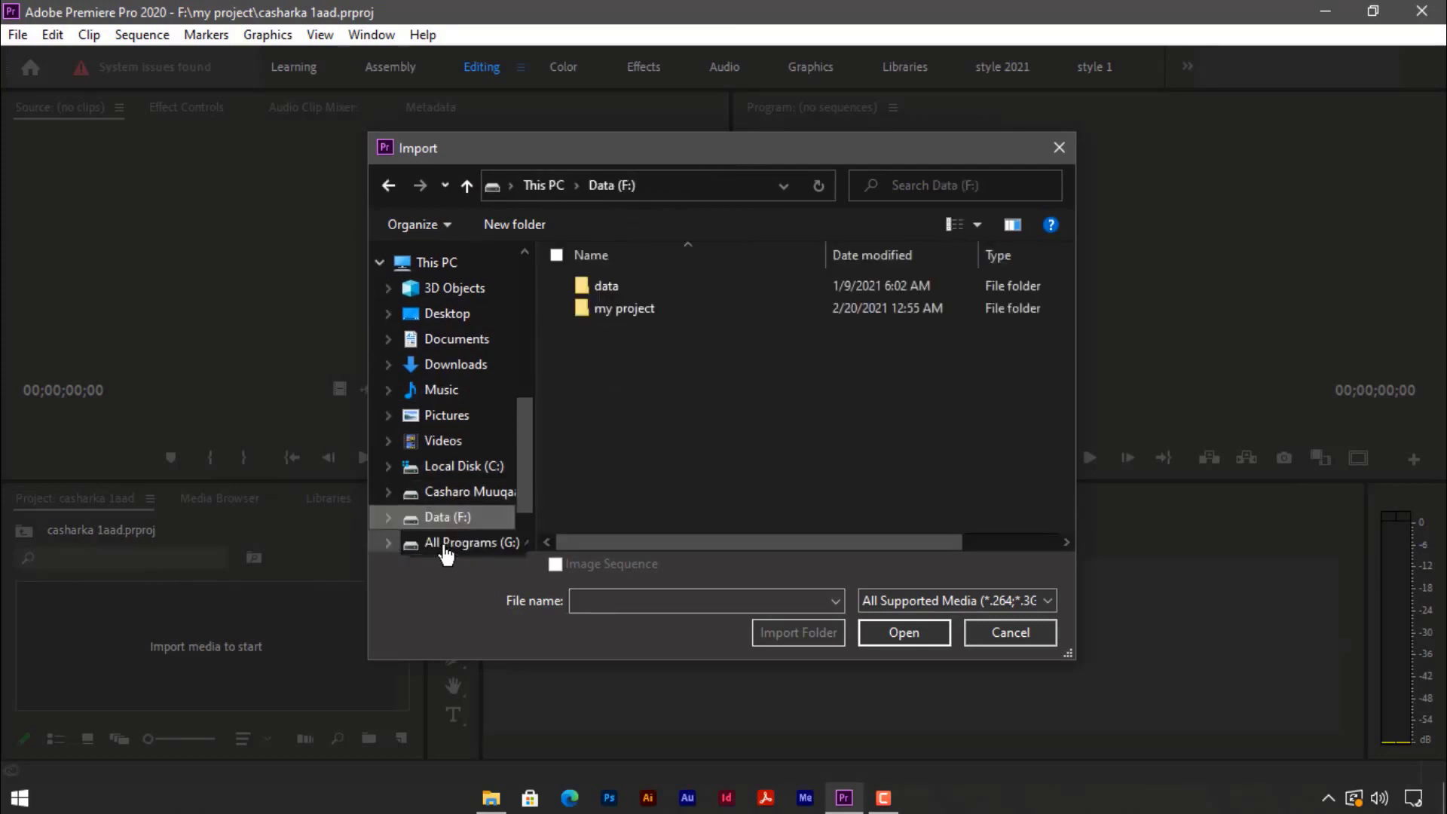
pyautogui.doubleClick(631, 313)
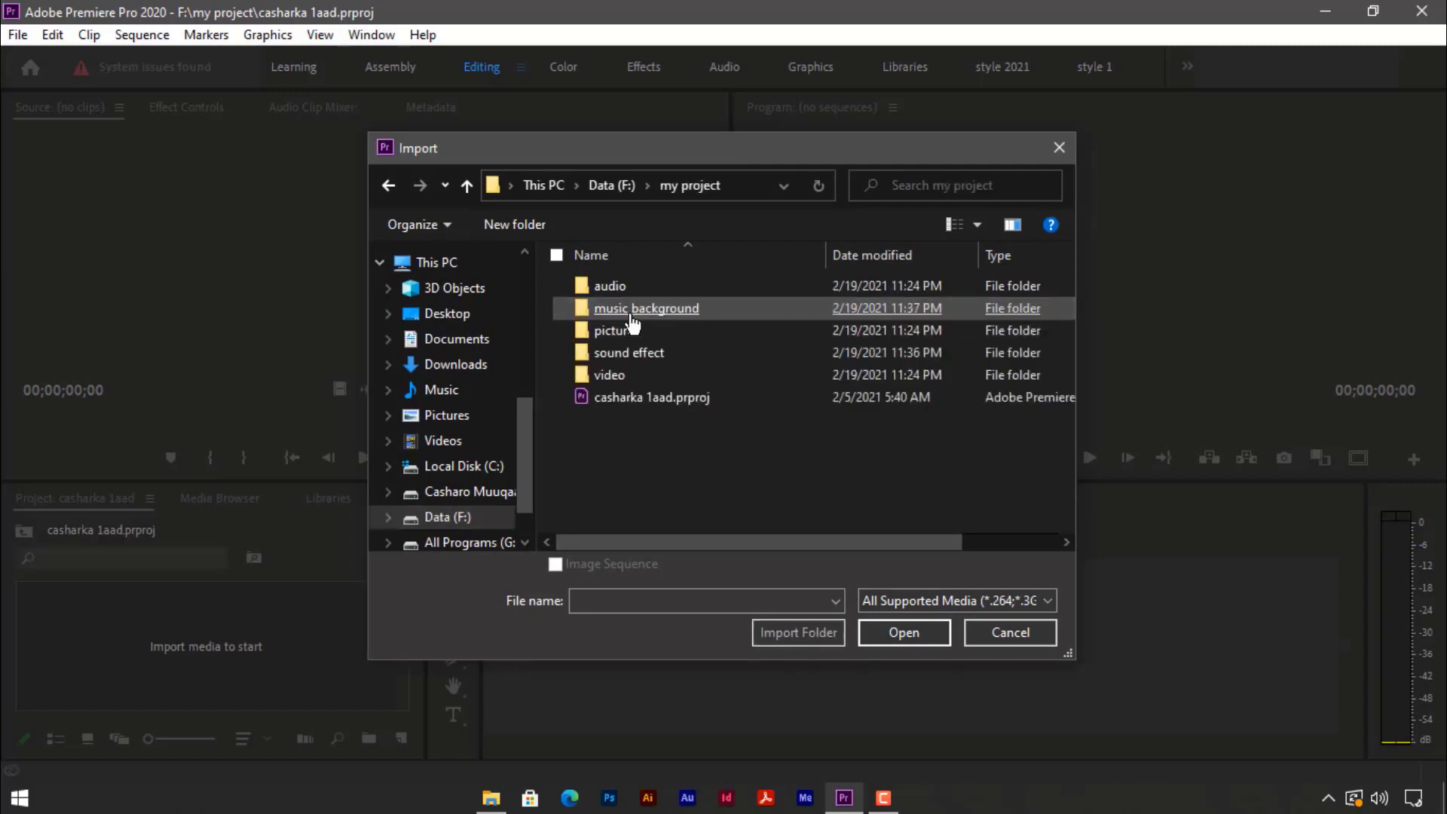
pyautogui.doubleClick(625, 377)
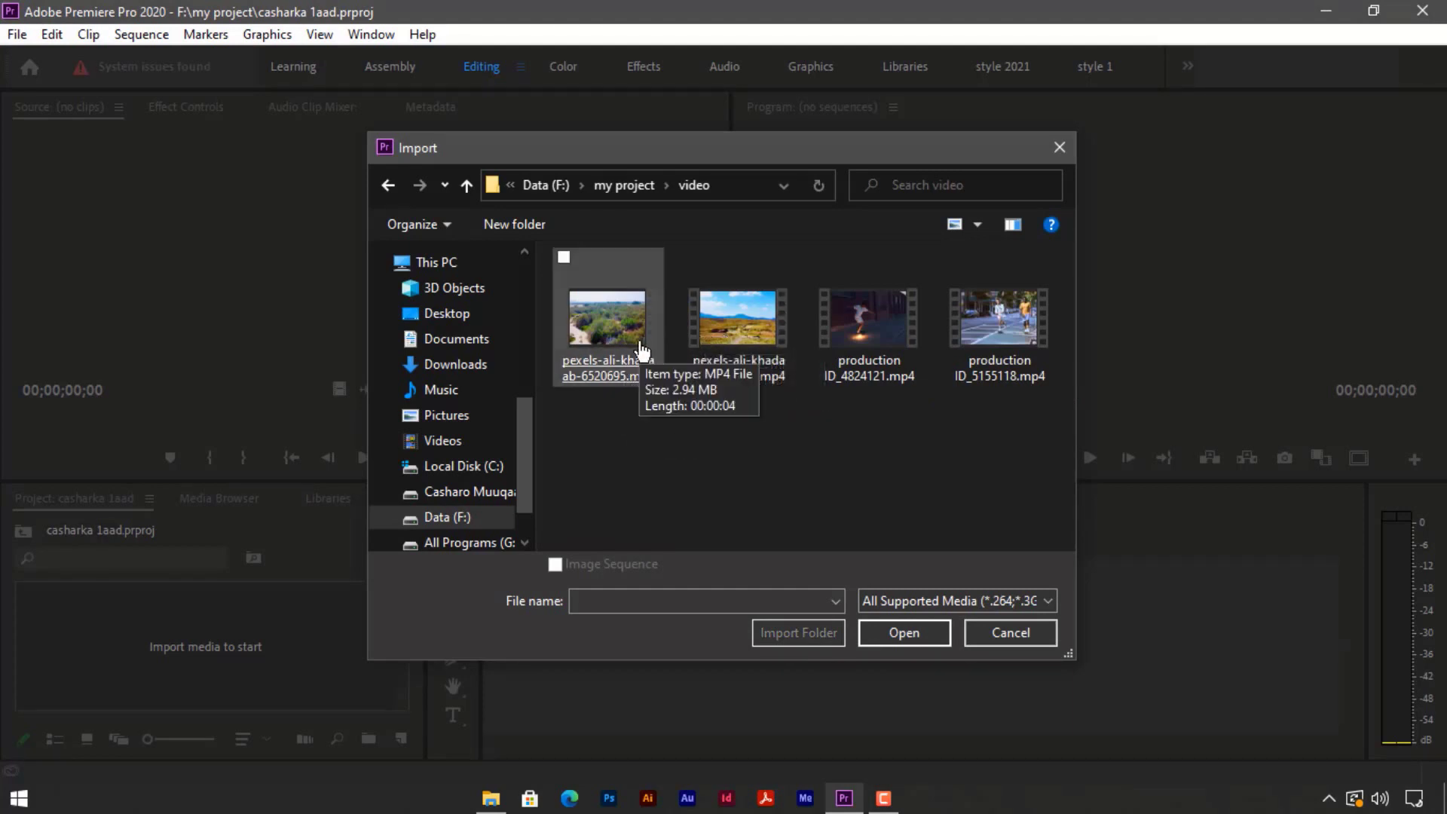
pyautogui.doubleClick(641, 351)
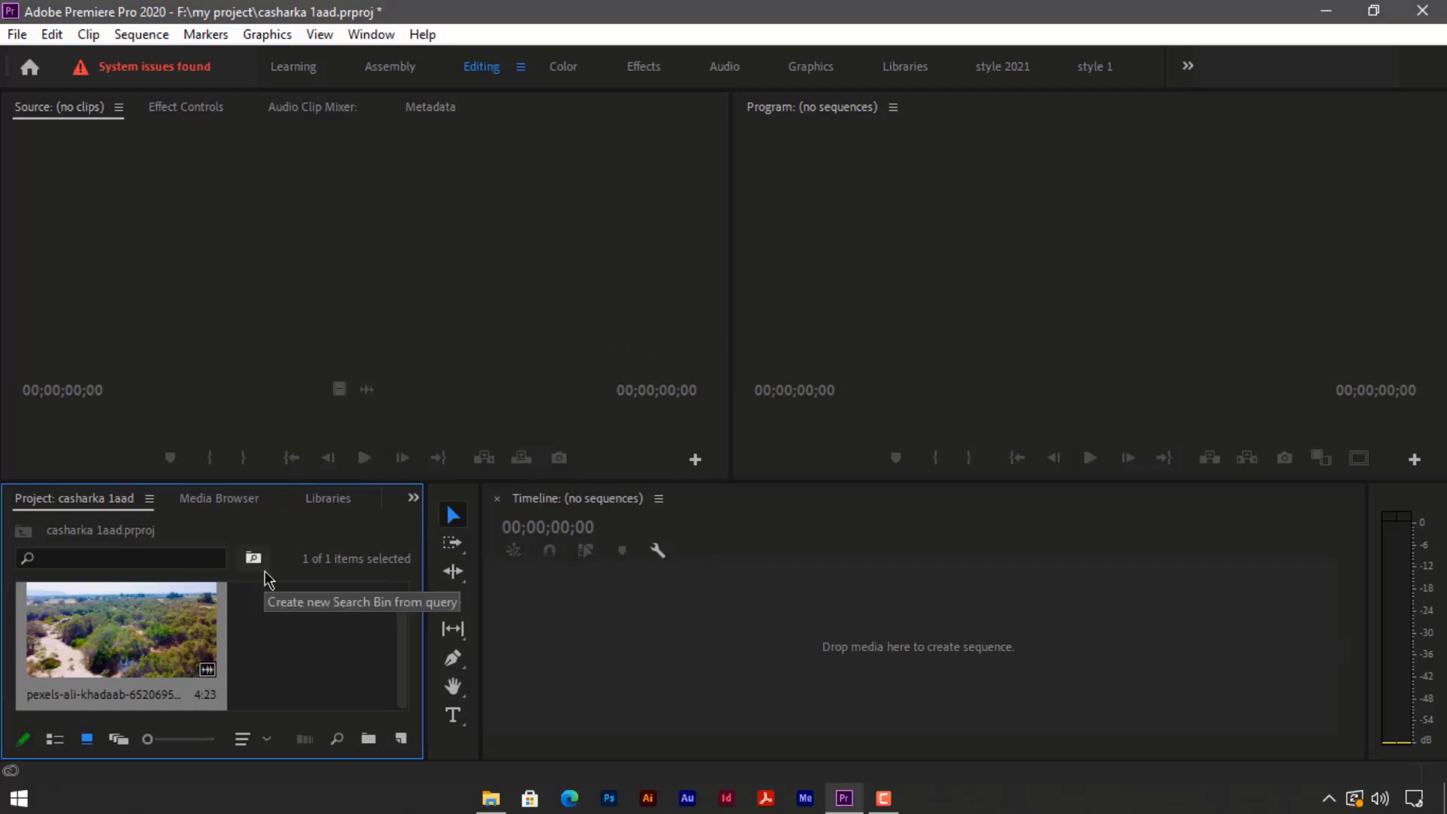
pyautogui.click(15, 35)
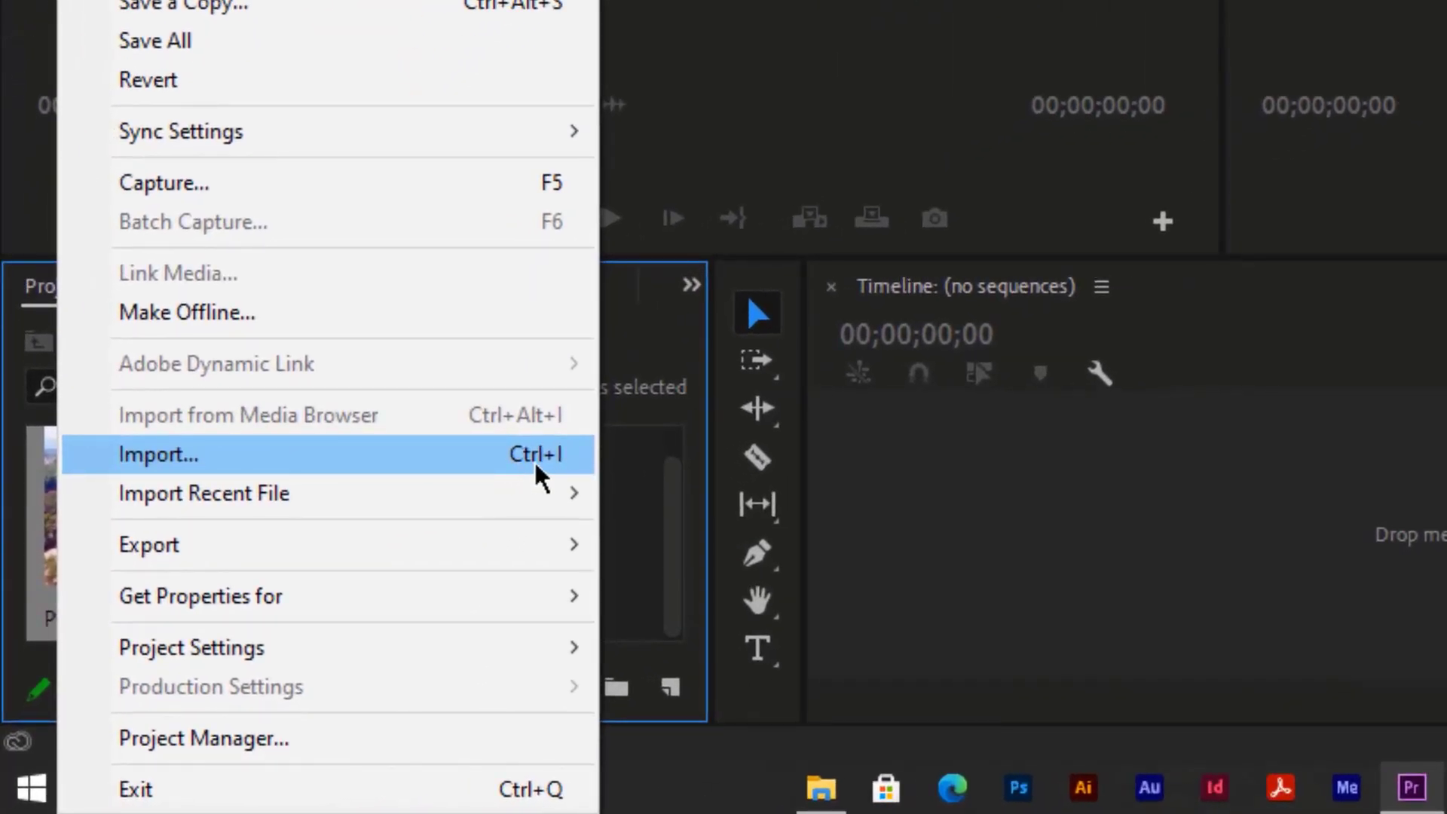
pyautogui.click(856, 459)
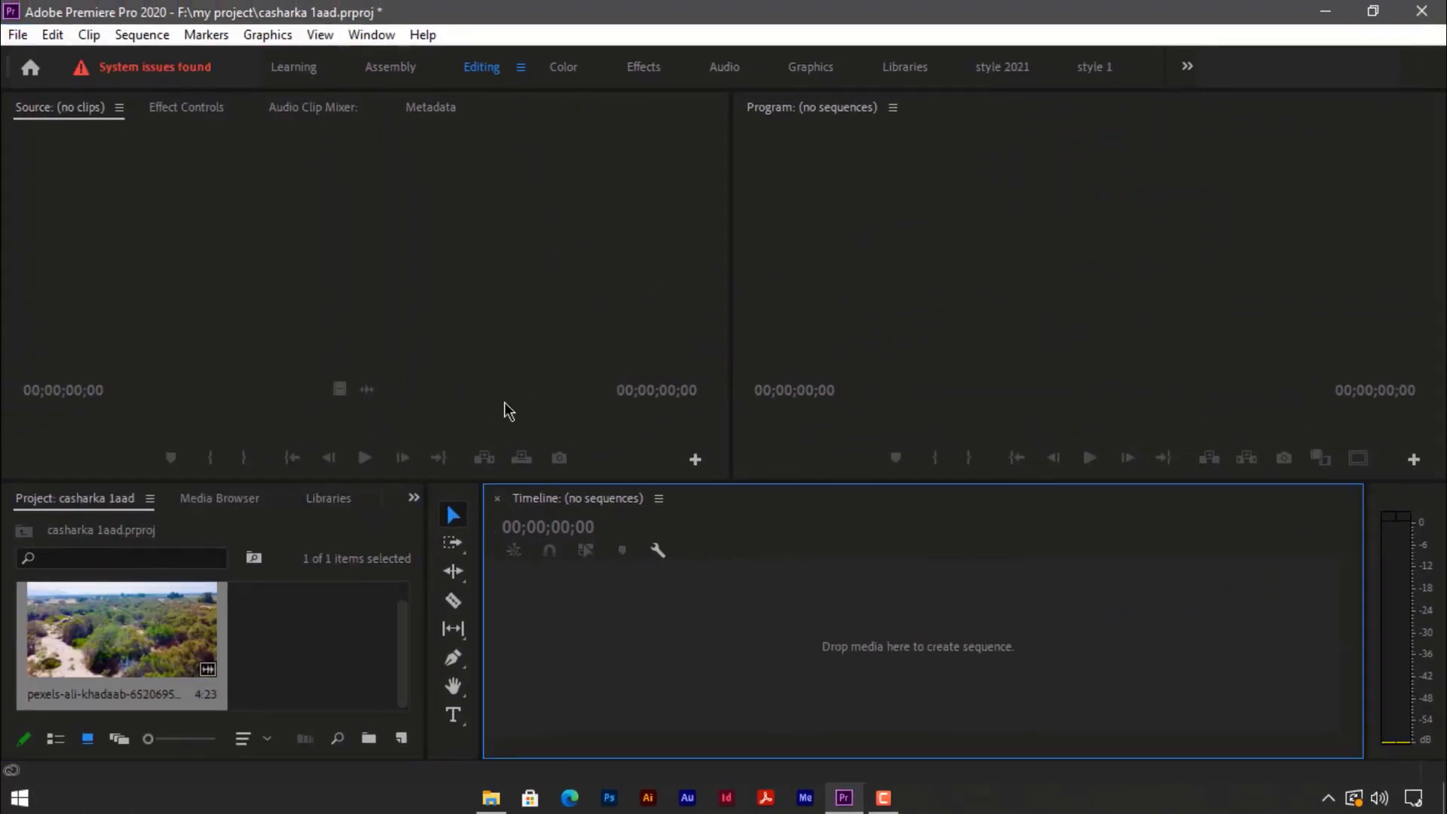
pyautogui.hotkey('ctrl', 'i')
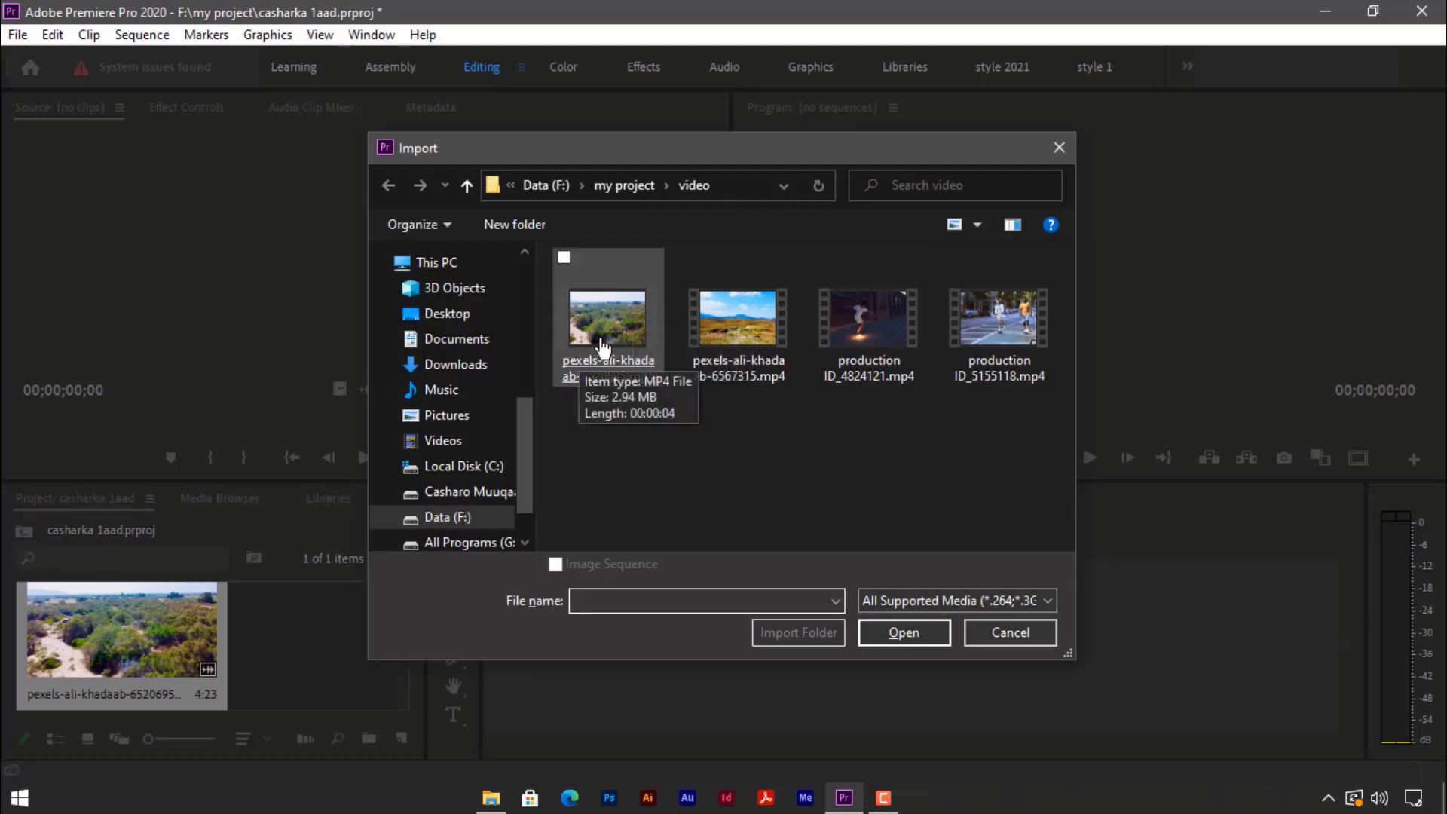
pyautogui.click(1058, 148)
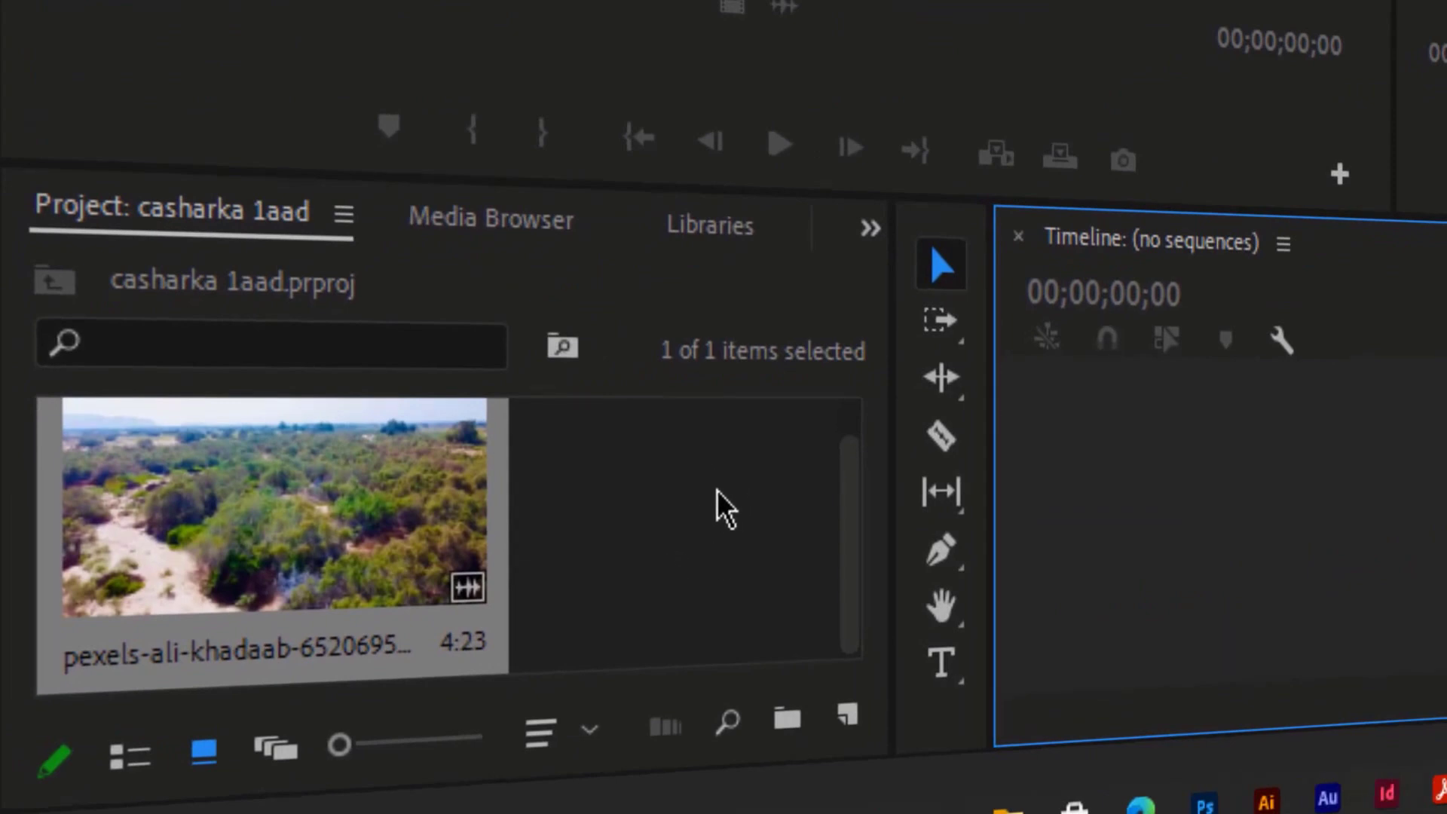
pyautogui.click(690, 518)
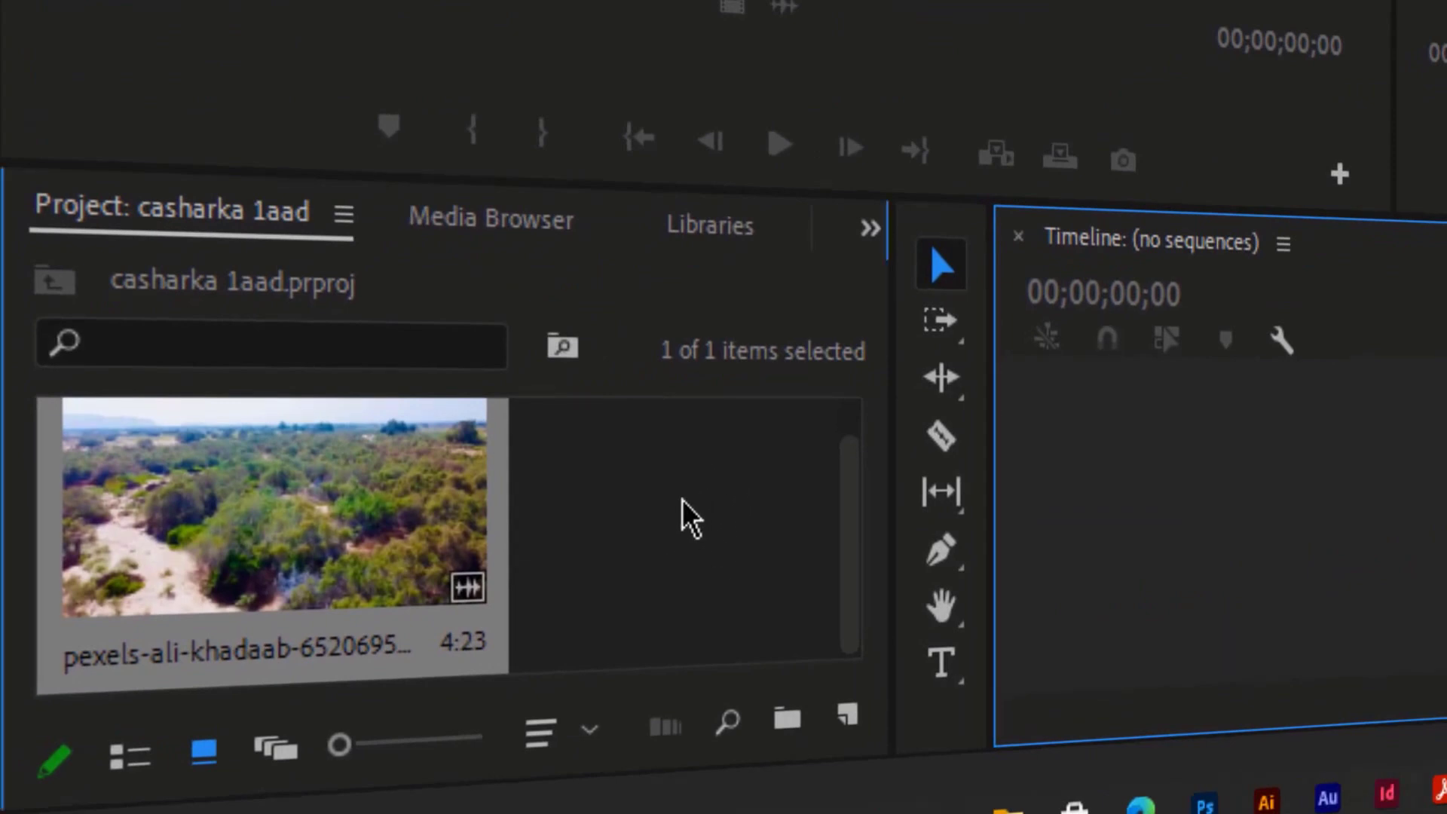
pyautogui.doubleClick(686, 521)
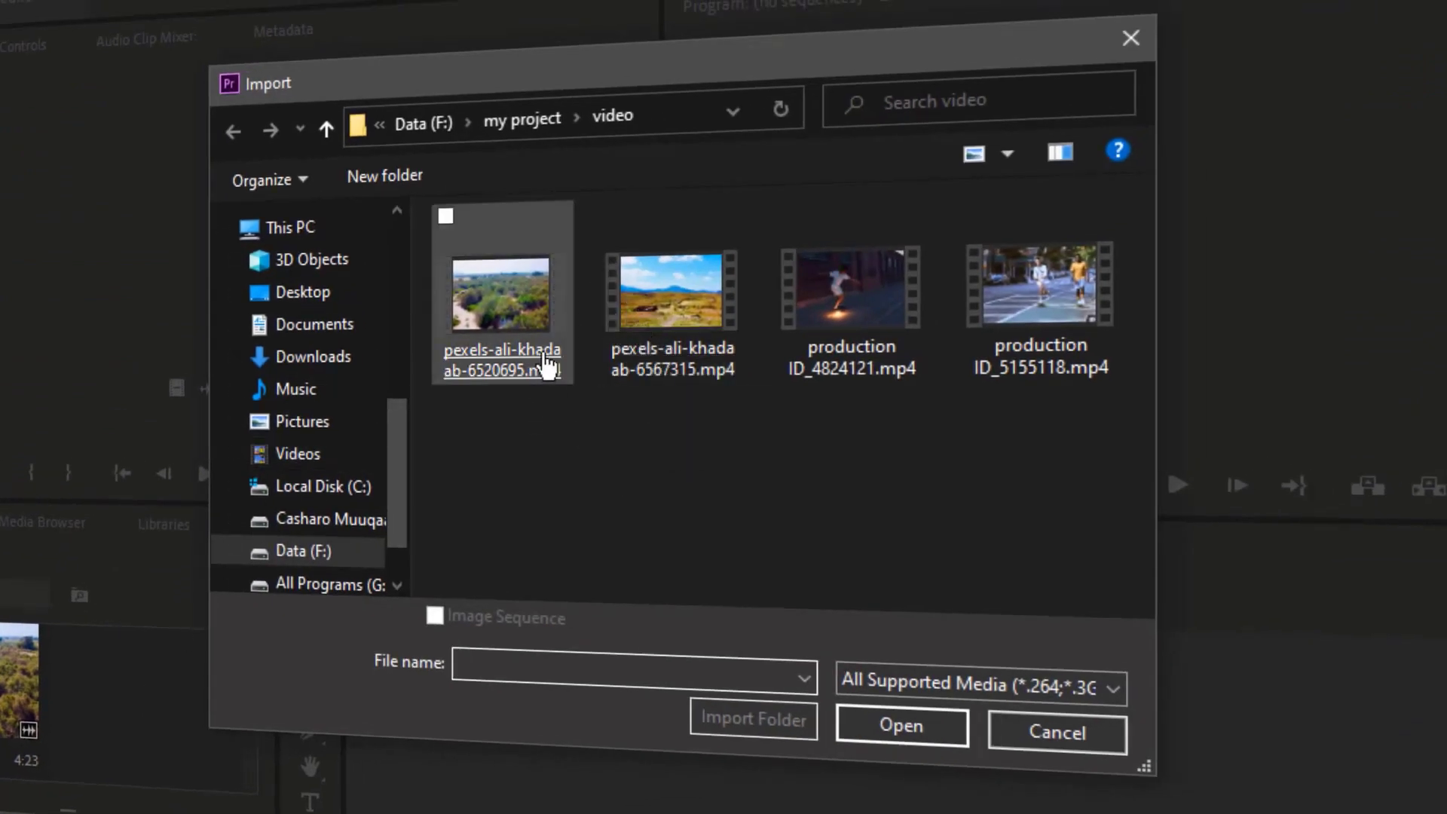
pyautogui.click(1108, 82)
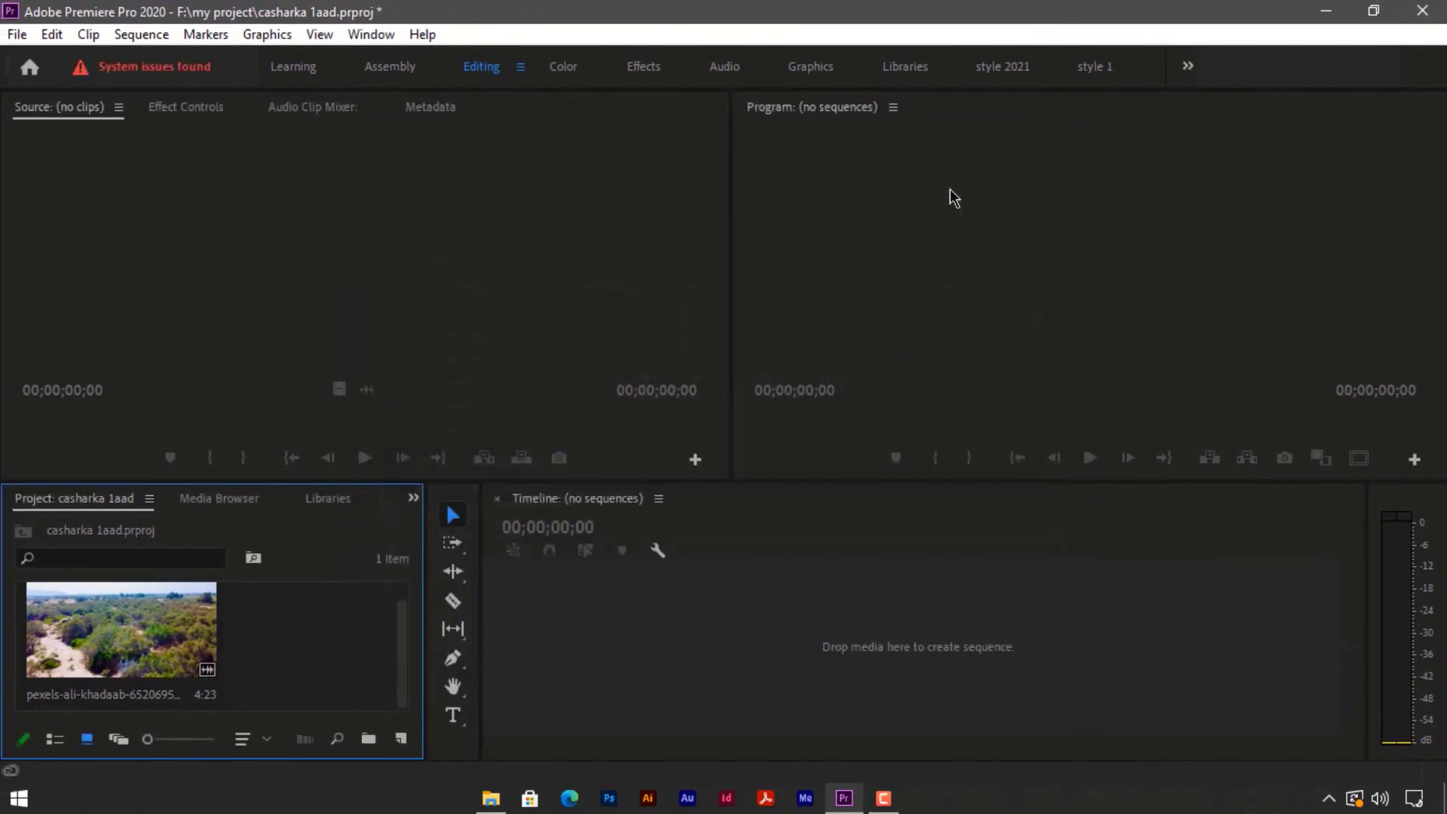
pyautogui.doubleClick(299, 635)
pyautogui.rightClick(324, 631)
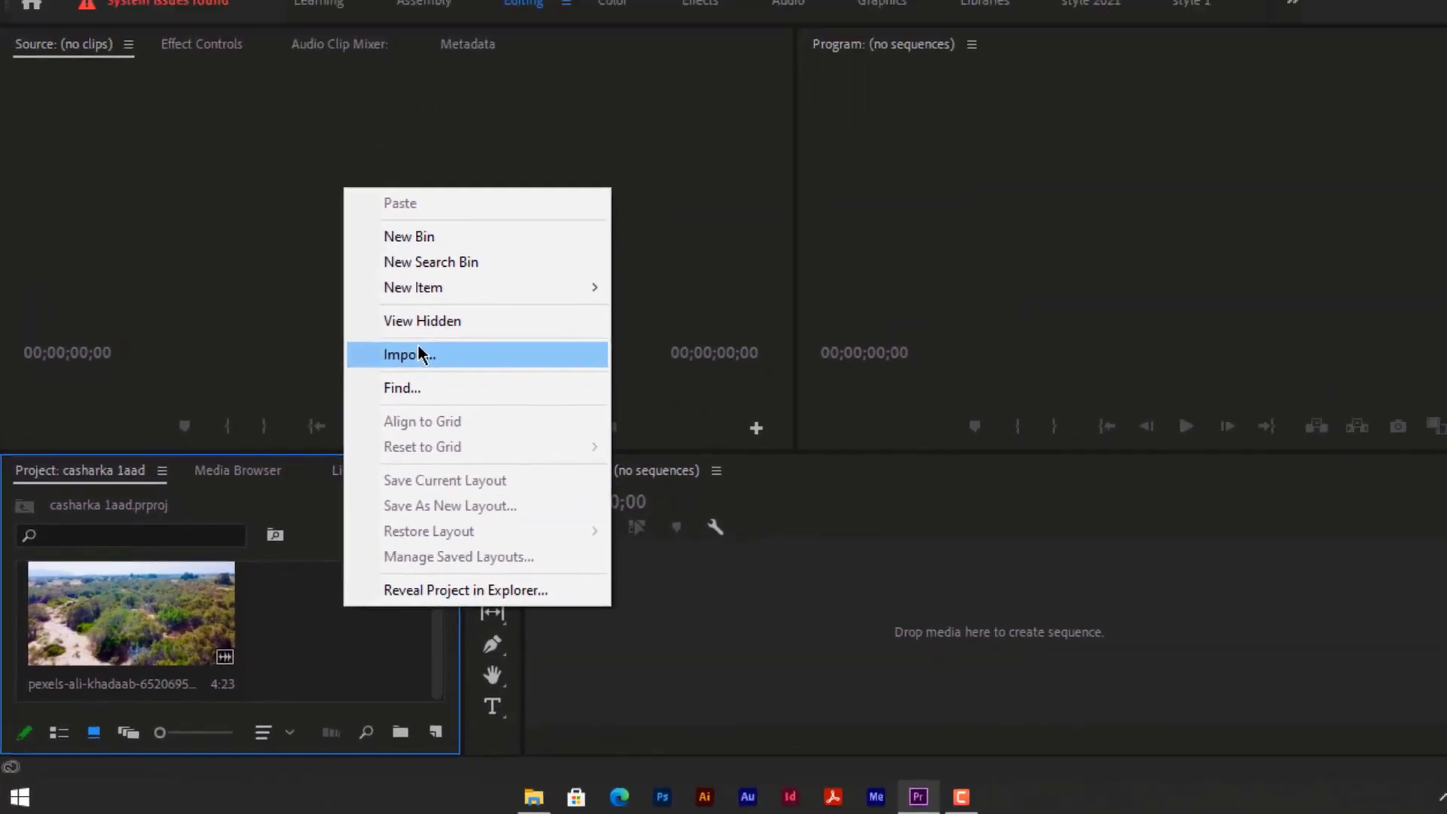
pyautogui.click(418, 350)
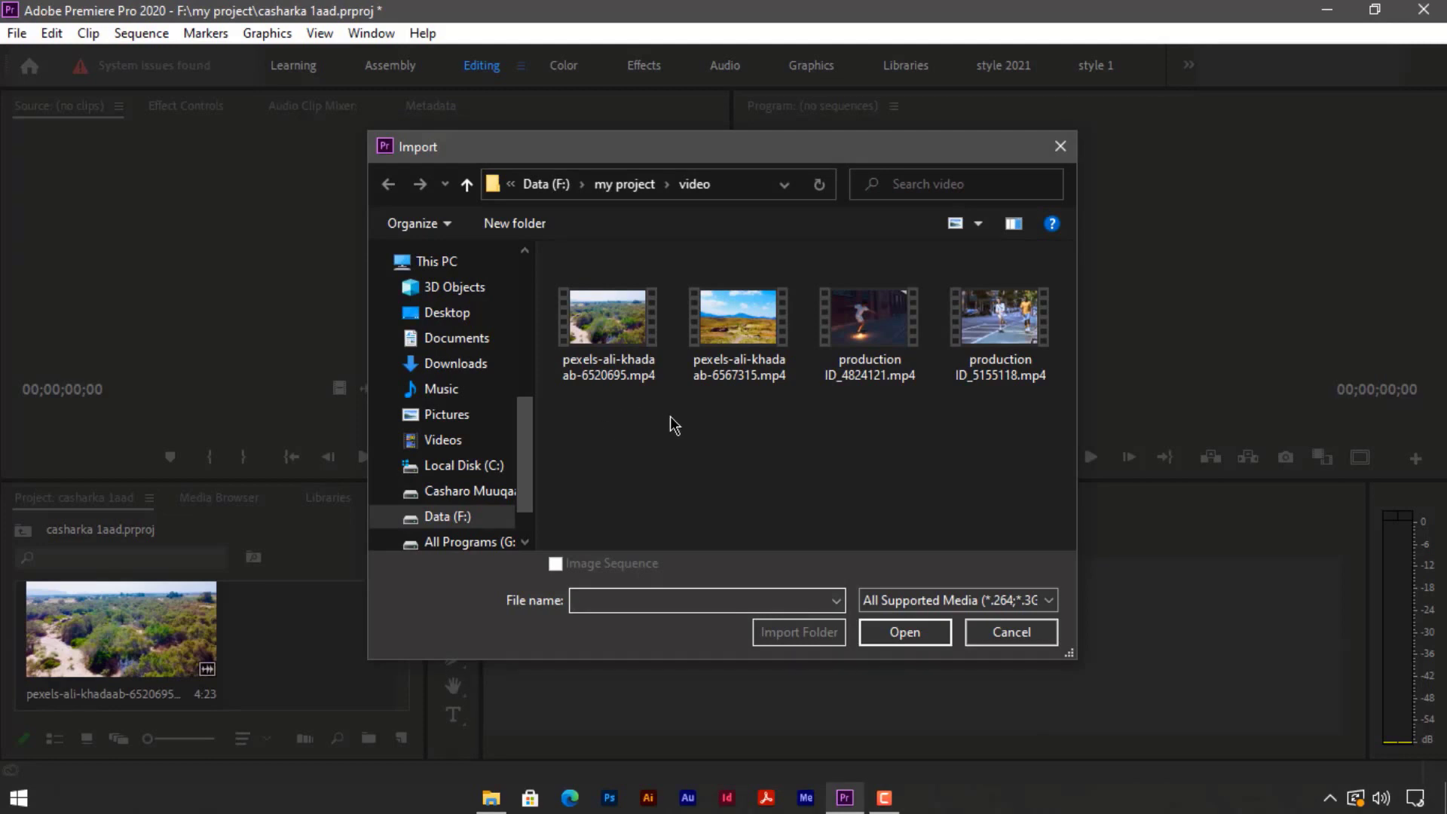
pyautogui.click(1060, 146)
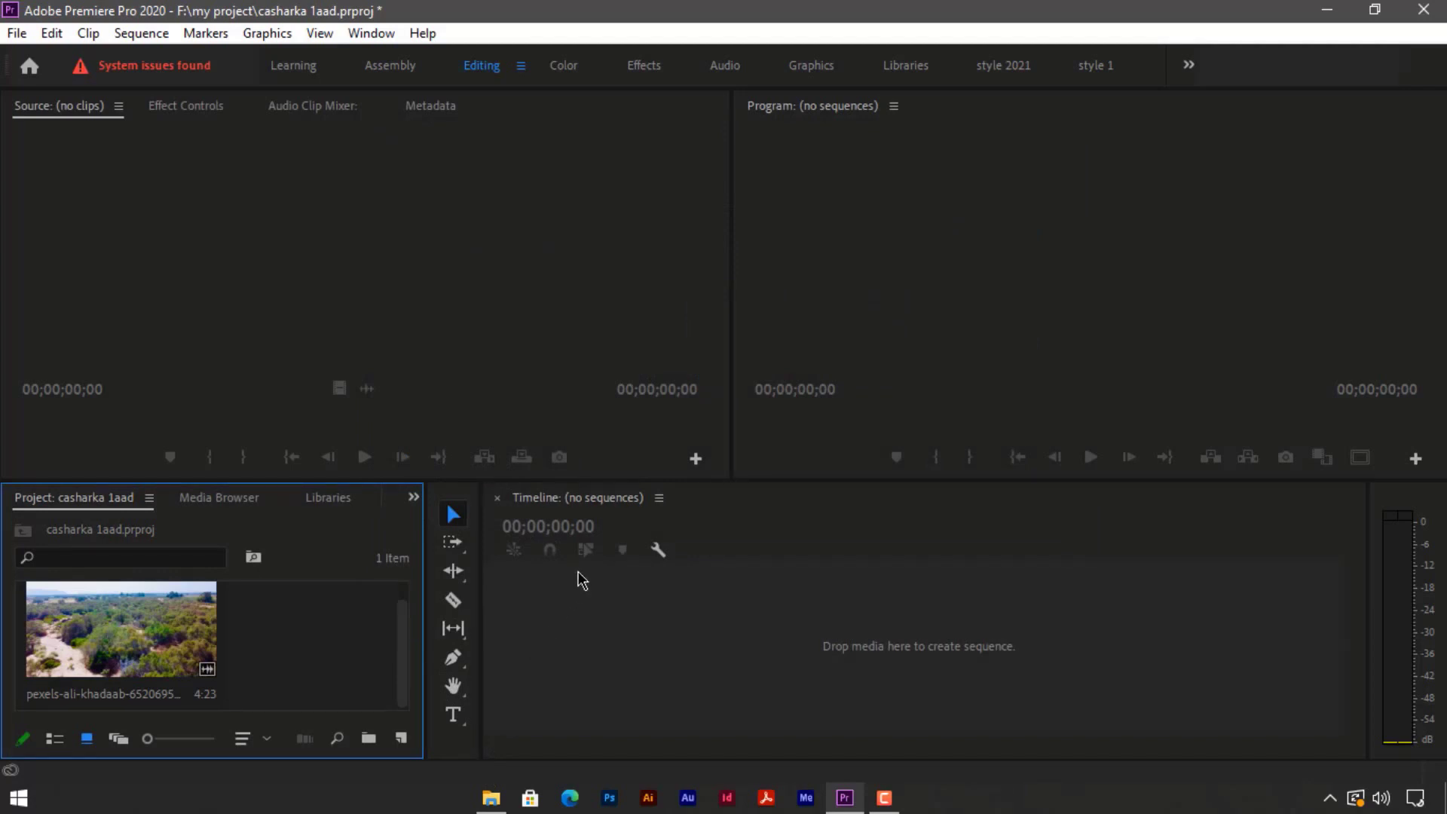
# Import the Pexels clip whose file name ends in 6567315.mp4 into the project directly from File Explorer, folder F:\my project\video.
pyautogui.click(490, 797)
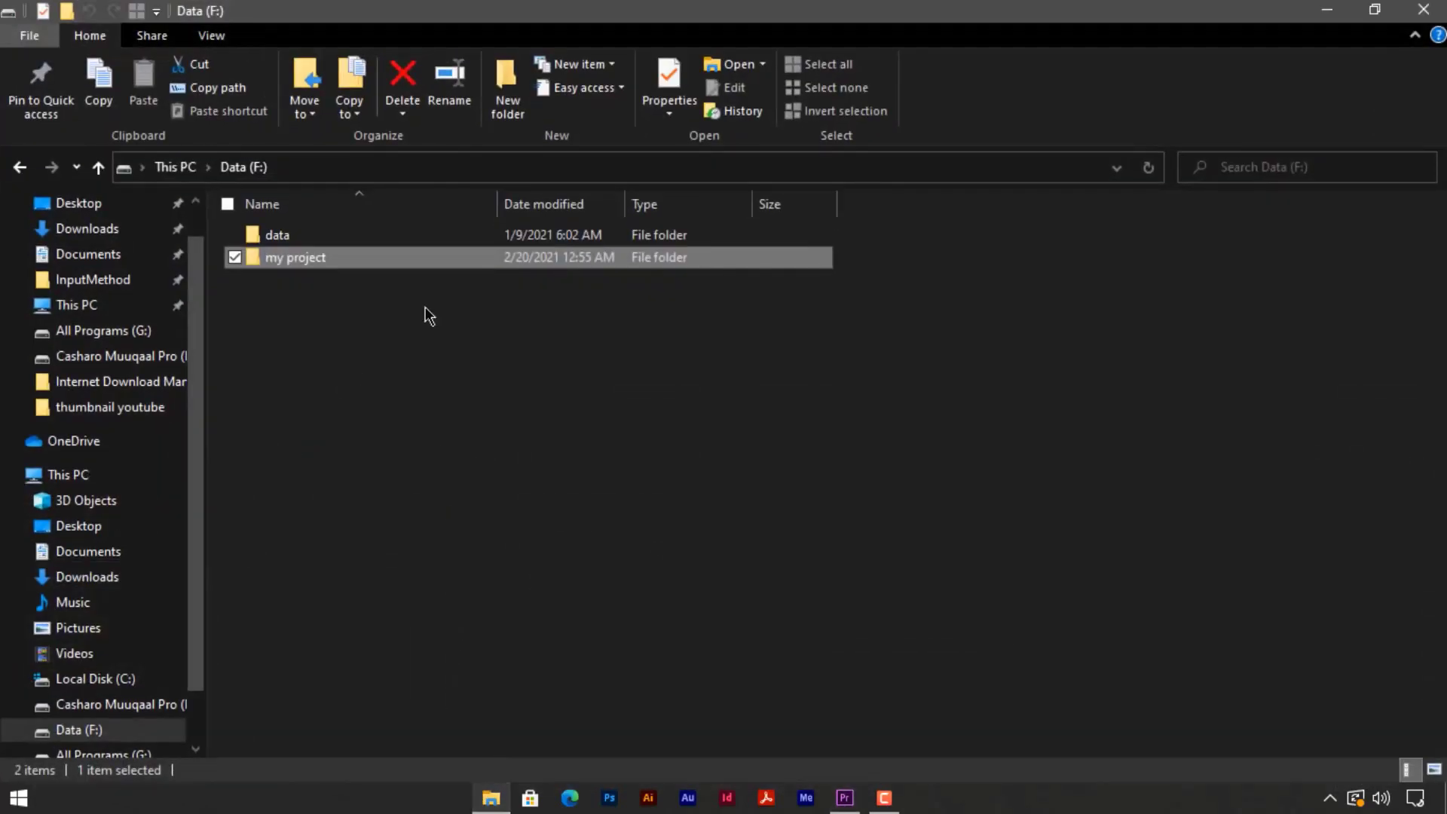
pyautogui.doubleClick(401, 260)
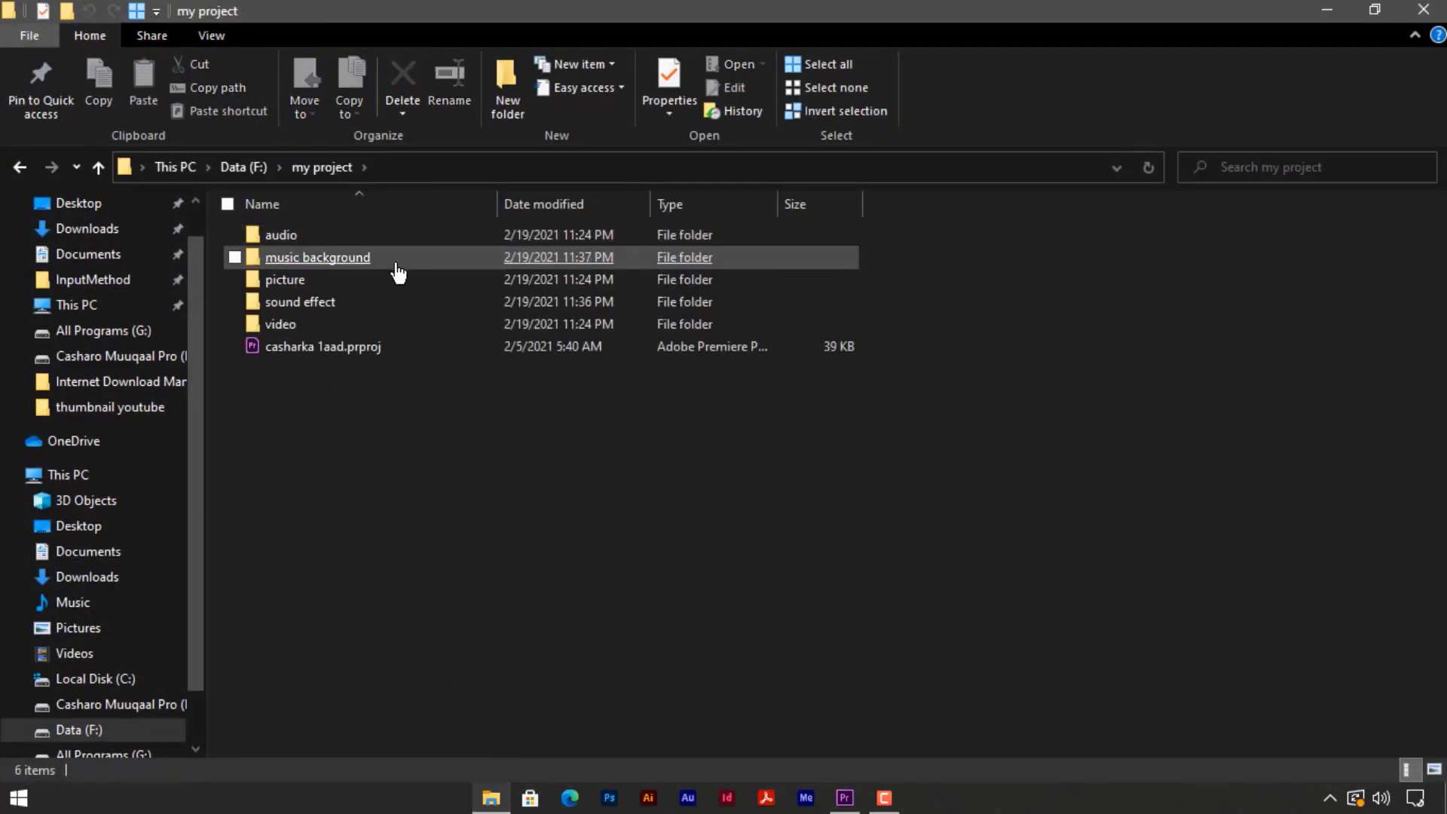
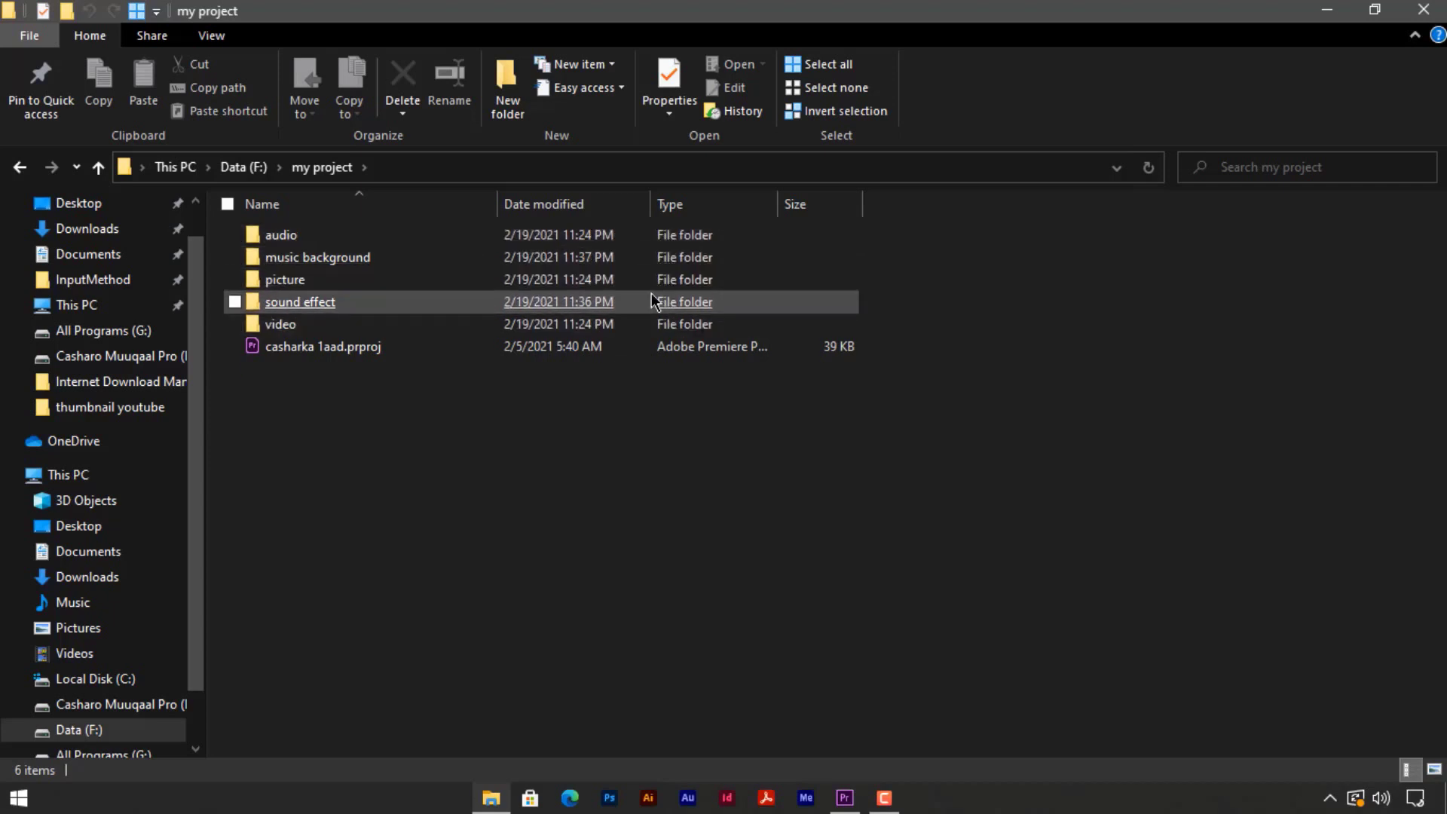
pyautogui.doubleClick(637, 323)
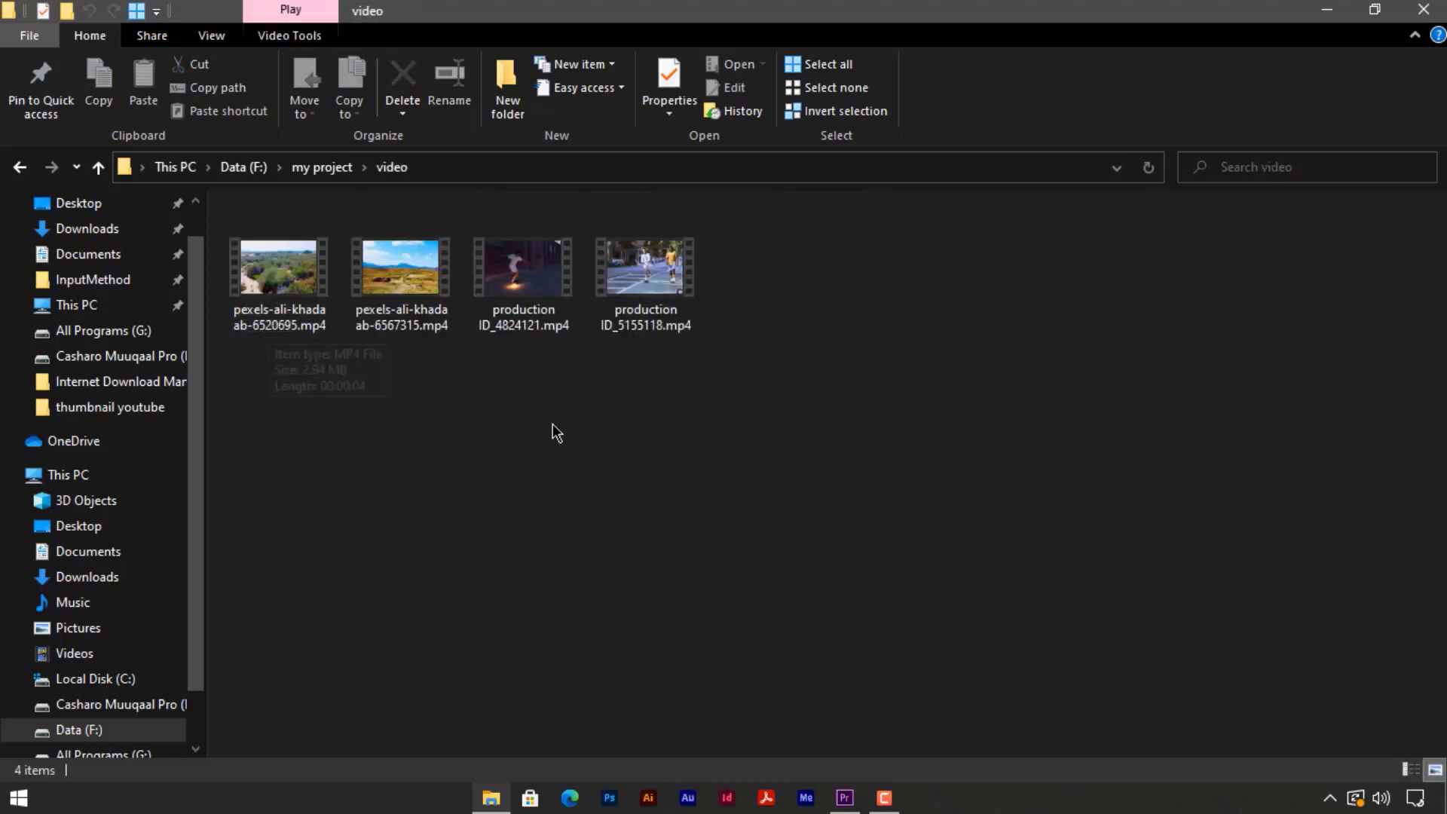
pyautogui.moveTo(487, 17); pyautogui.dragTo(1012, 123)
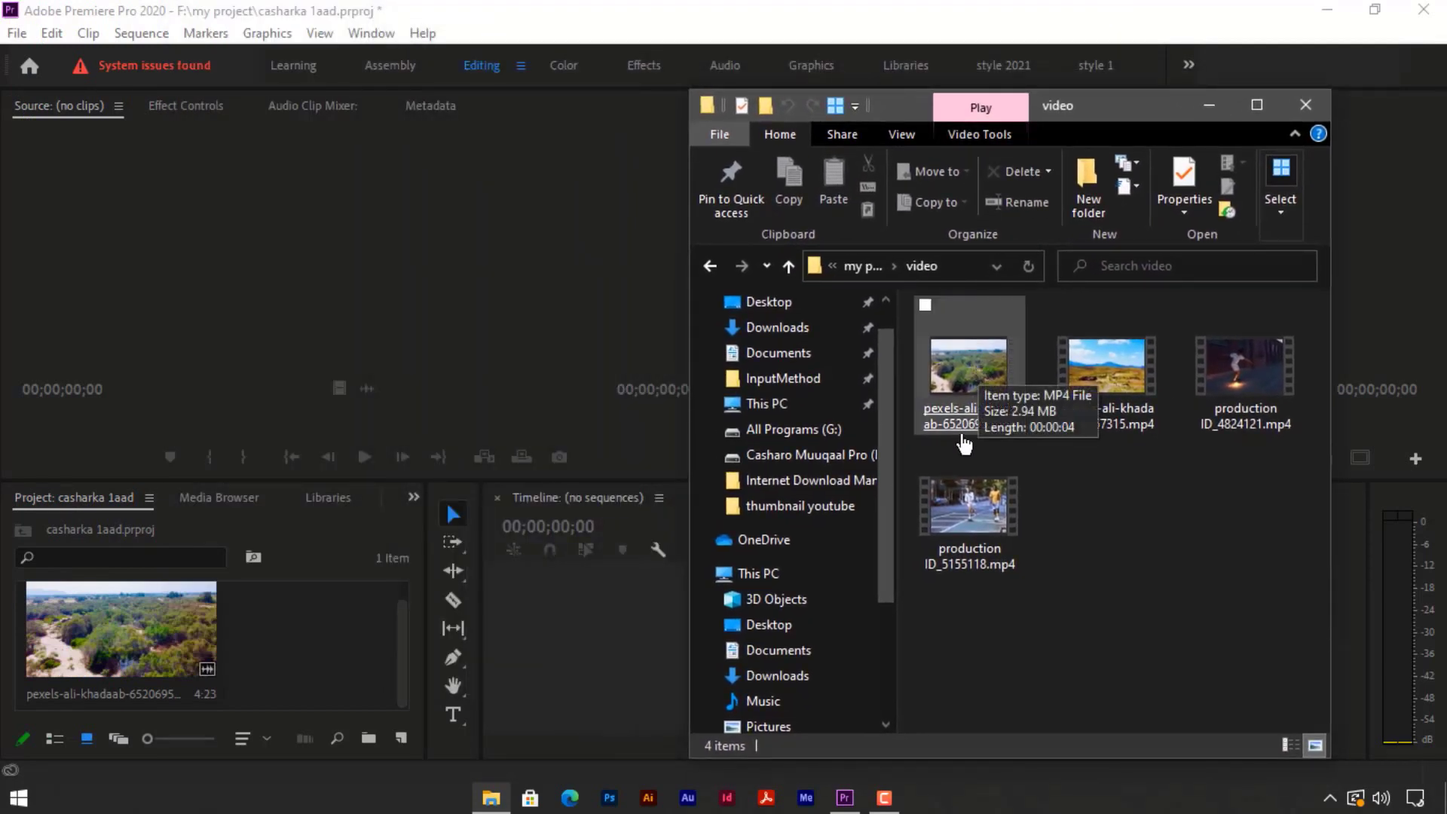
pyautogui.click(1103, 388)
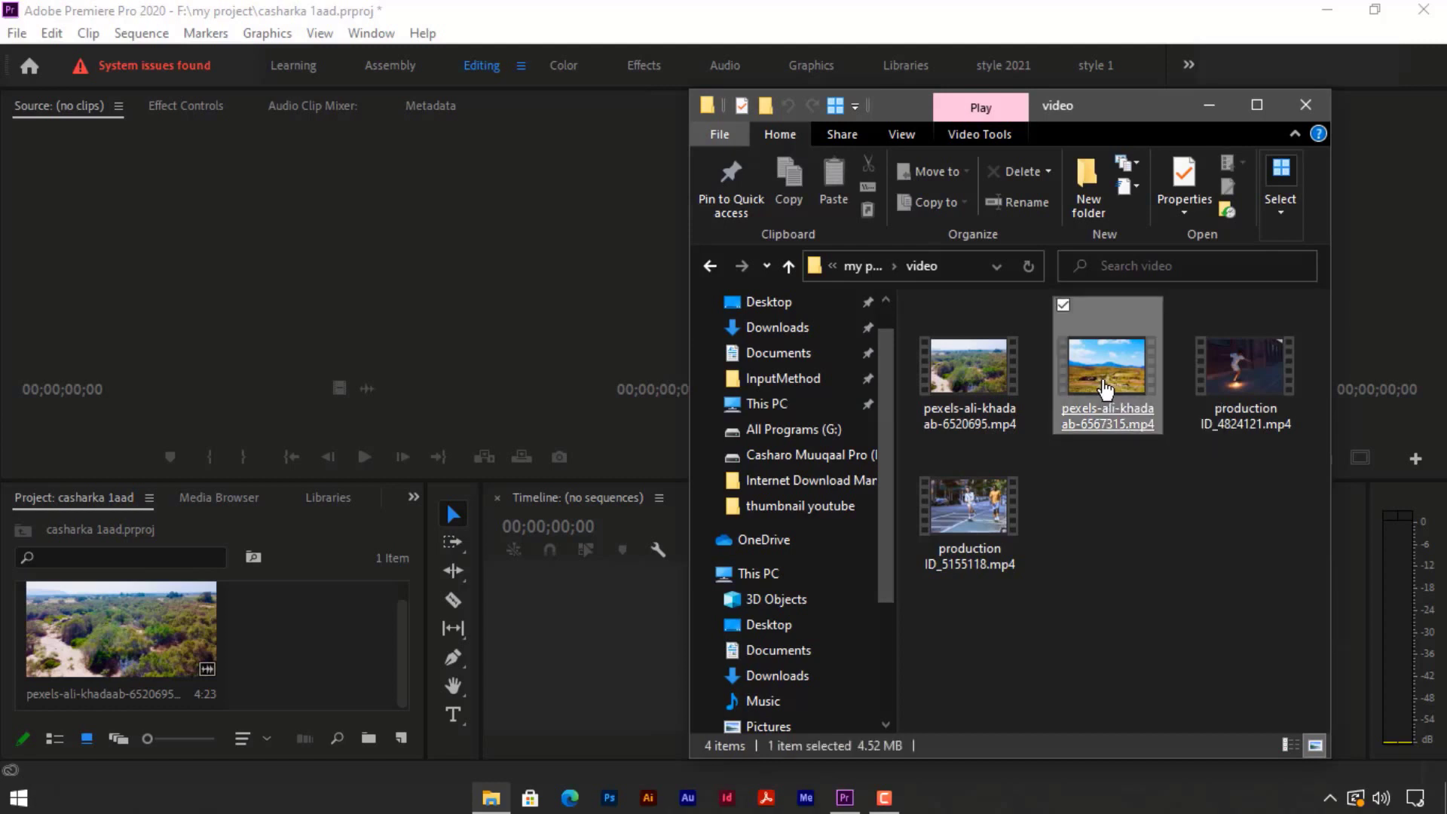
pyautogui.moveTo(513, 469); pyautogui.dragTo(316, 659)
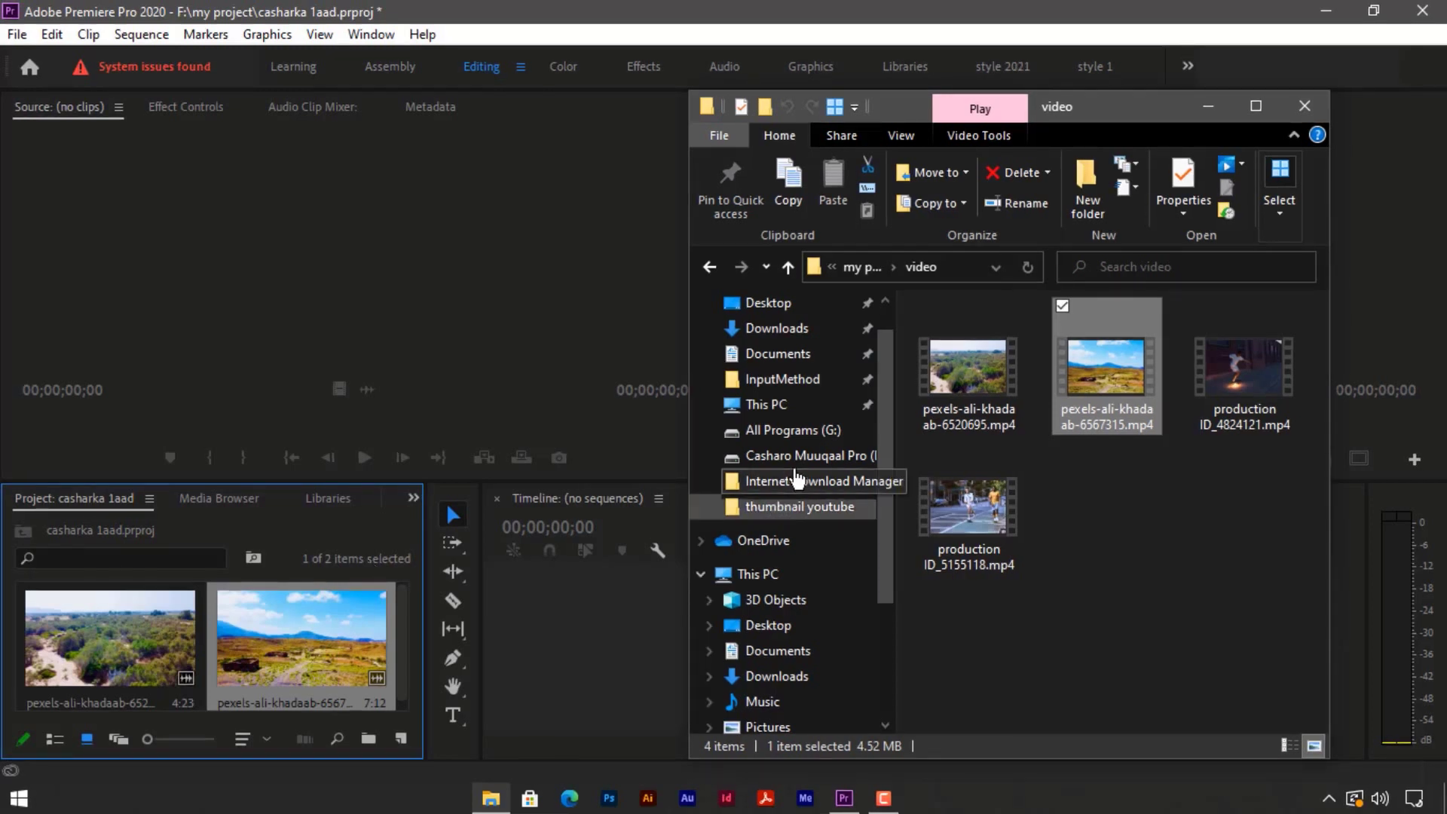
pyautogui.click(1207, 106)
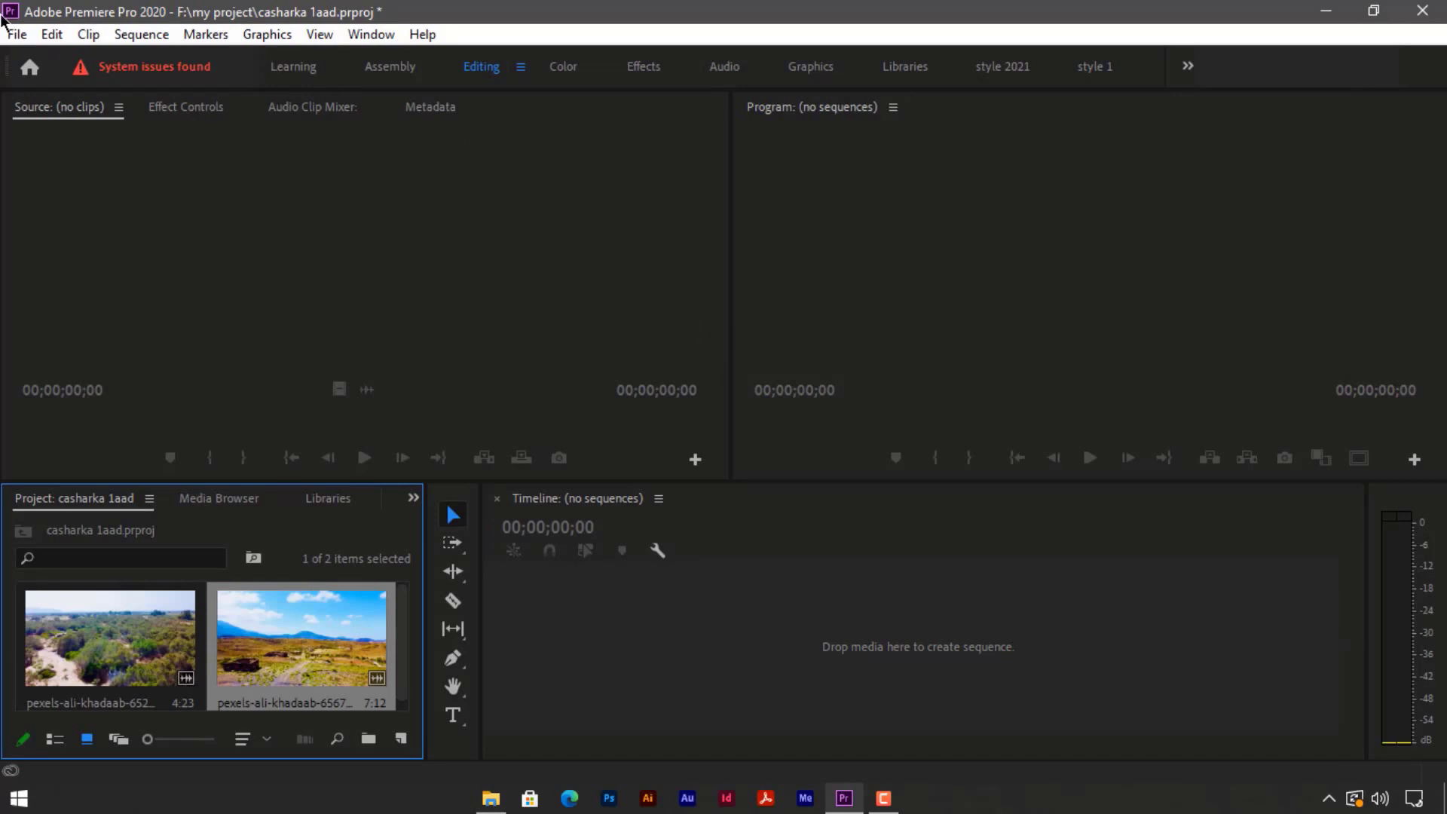
# Examine the File import commands, and open the Import dialog from the empty area of the enlarged Project panel, closing it without importing.
pyautogui.click(16, 36)
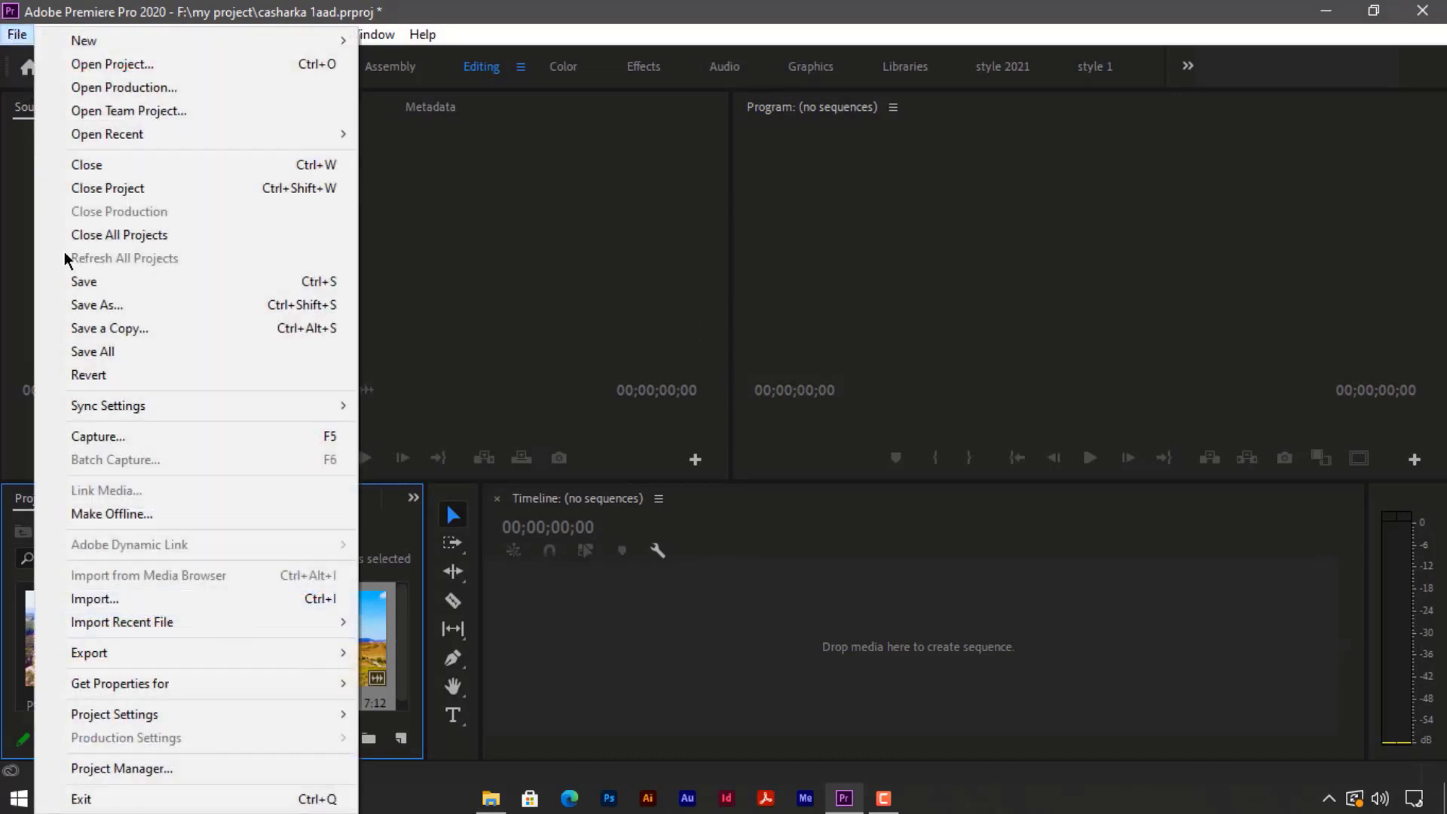
pyautogui.click(433, 308)
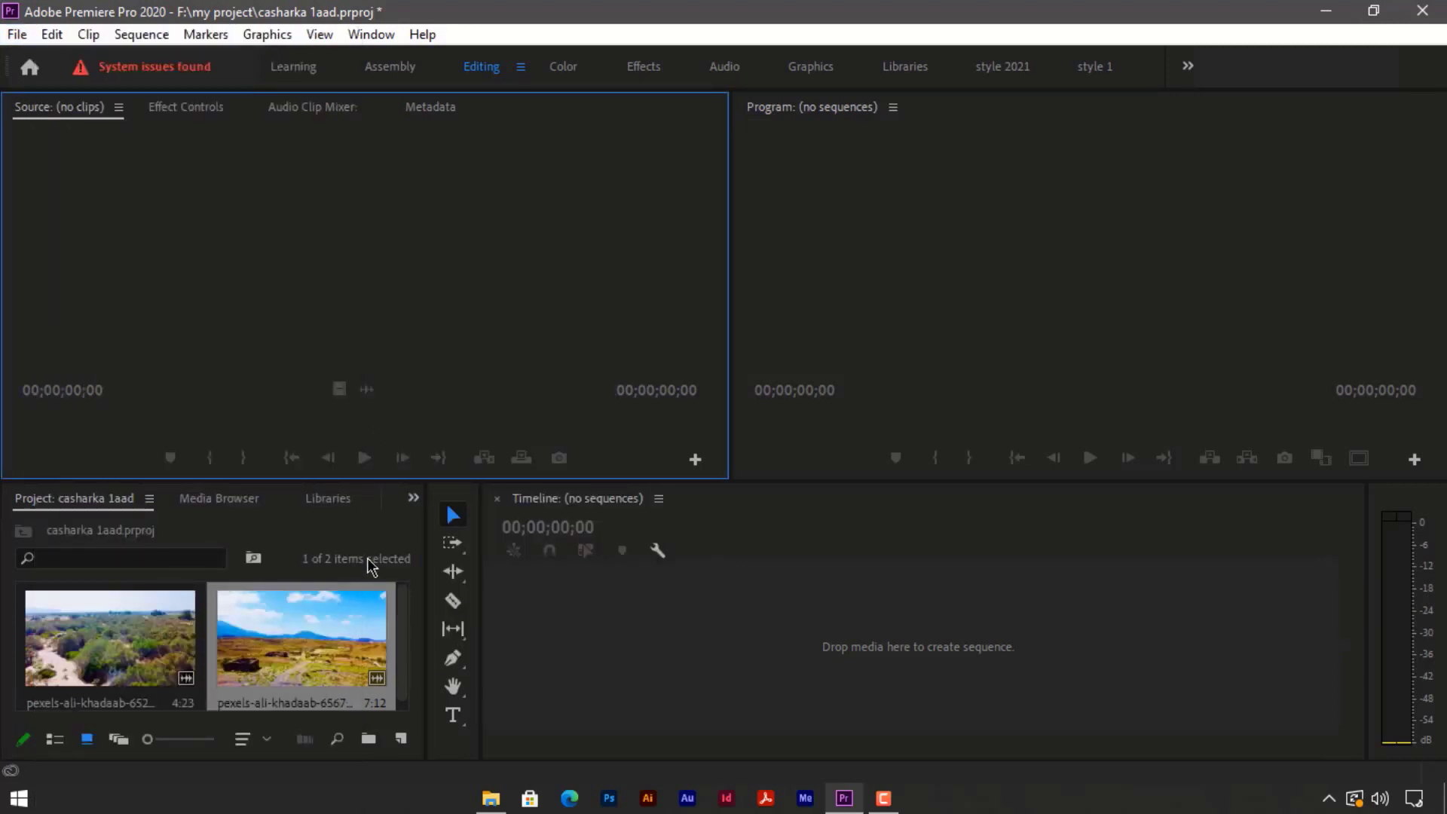
pyautogui.click(390, 629)
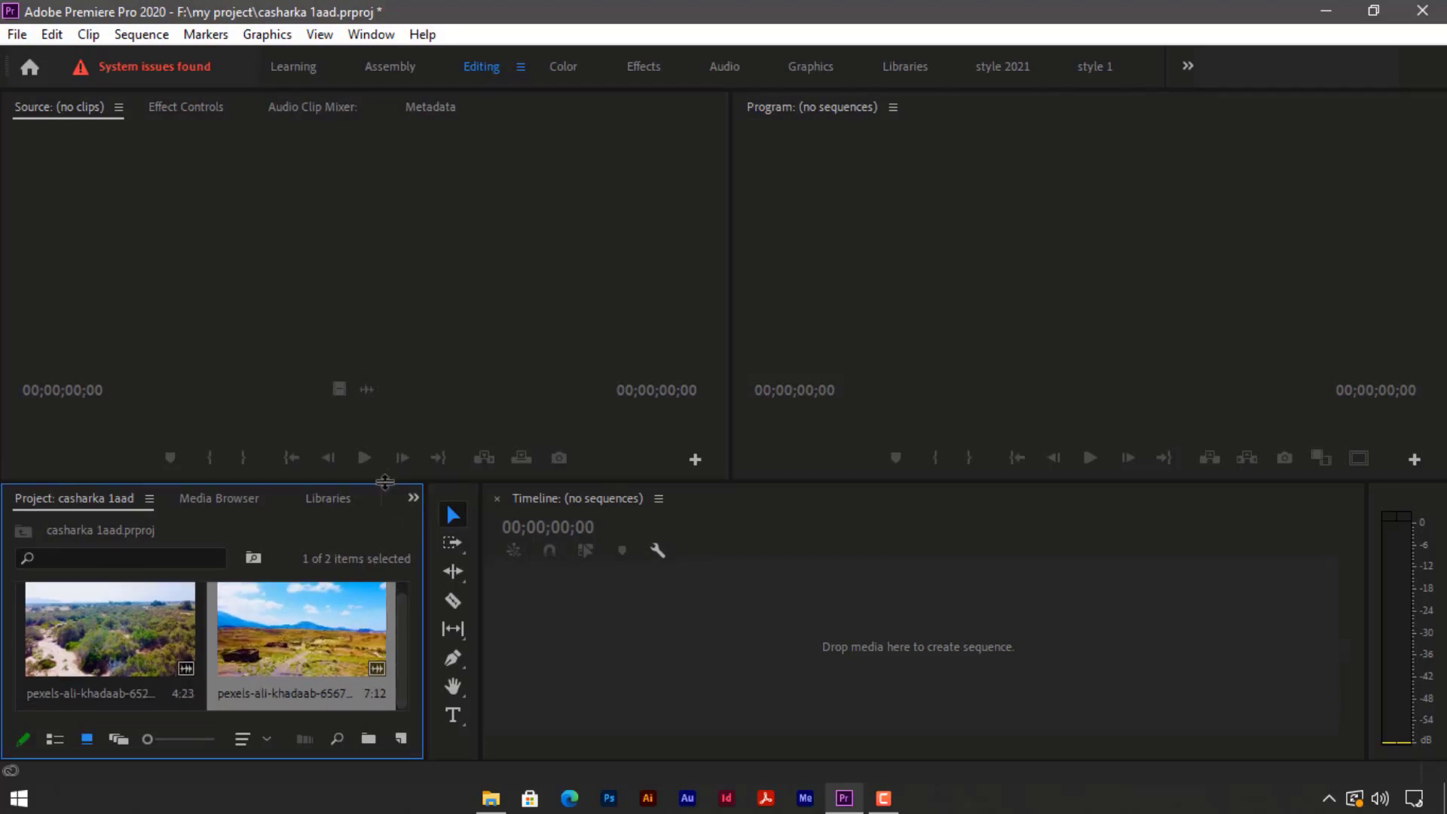
pyautogui.moveTo(385, 482); pyautogui.dragTo(388, 313)
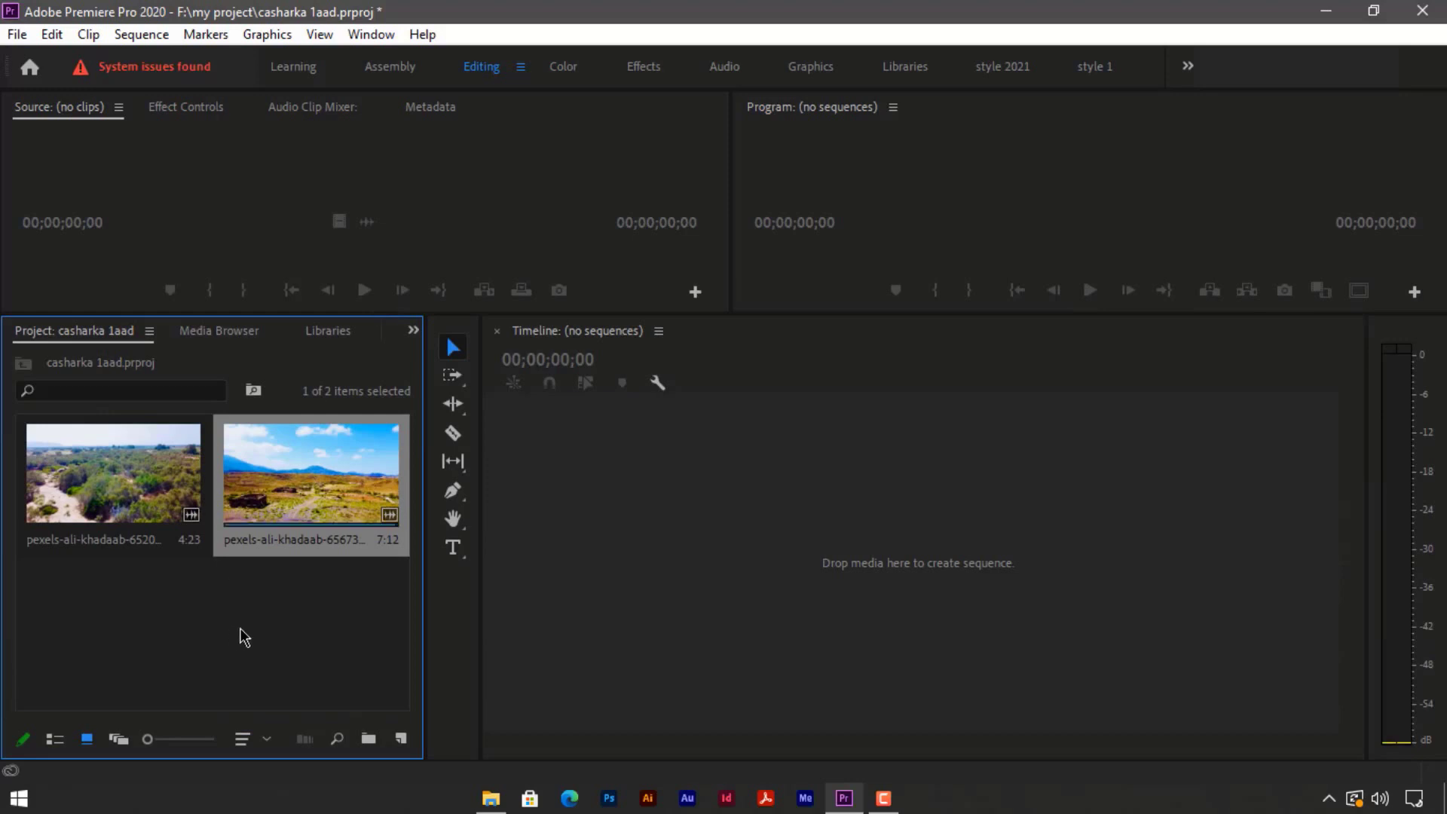
pyautogui.click(214, 623)
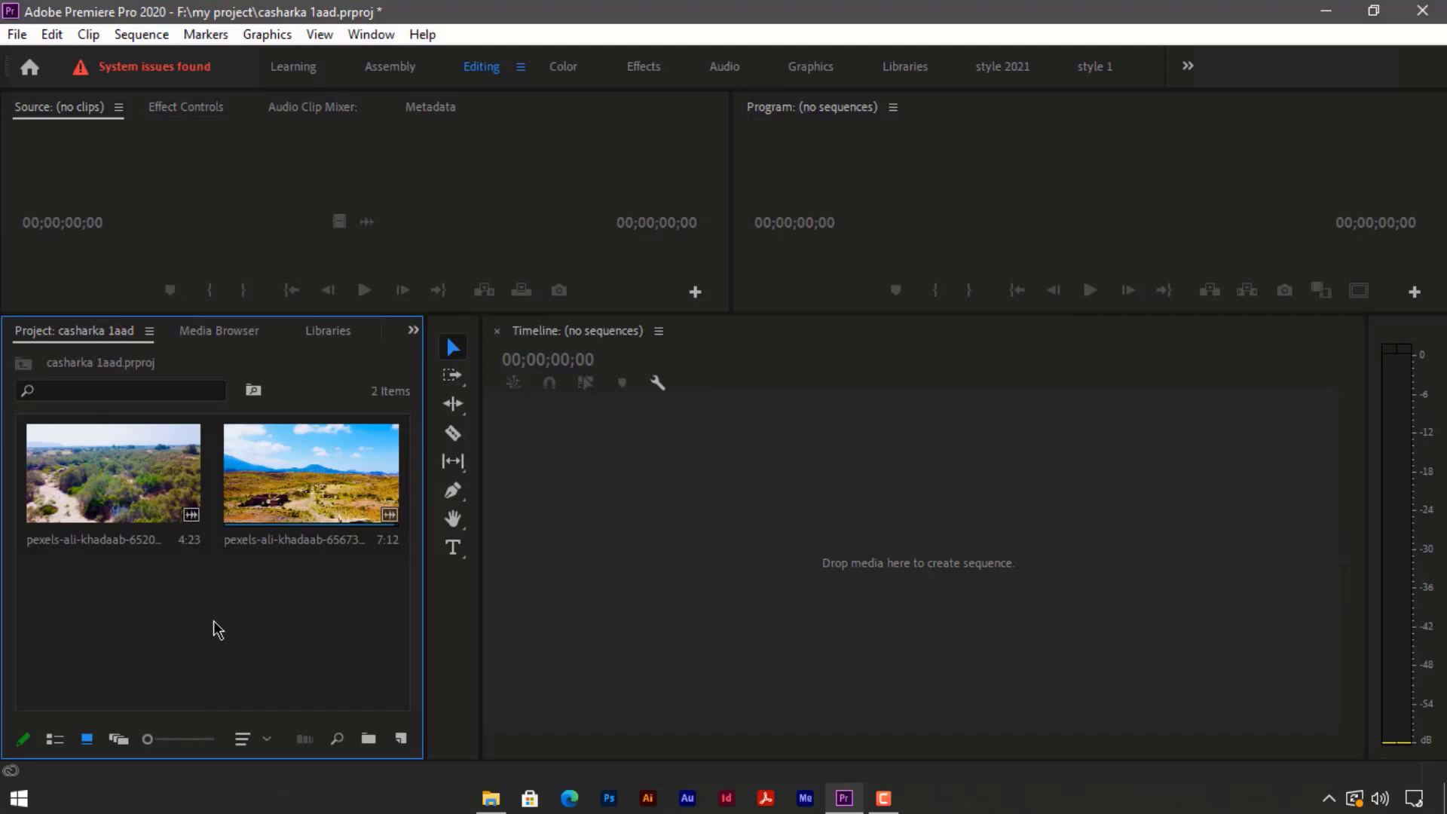
pyautogui.doubleClick(214, 621)
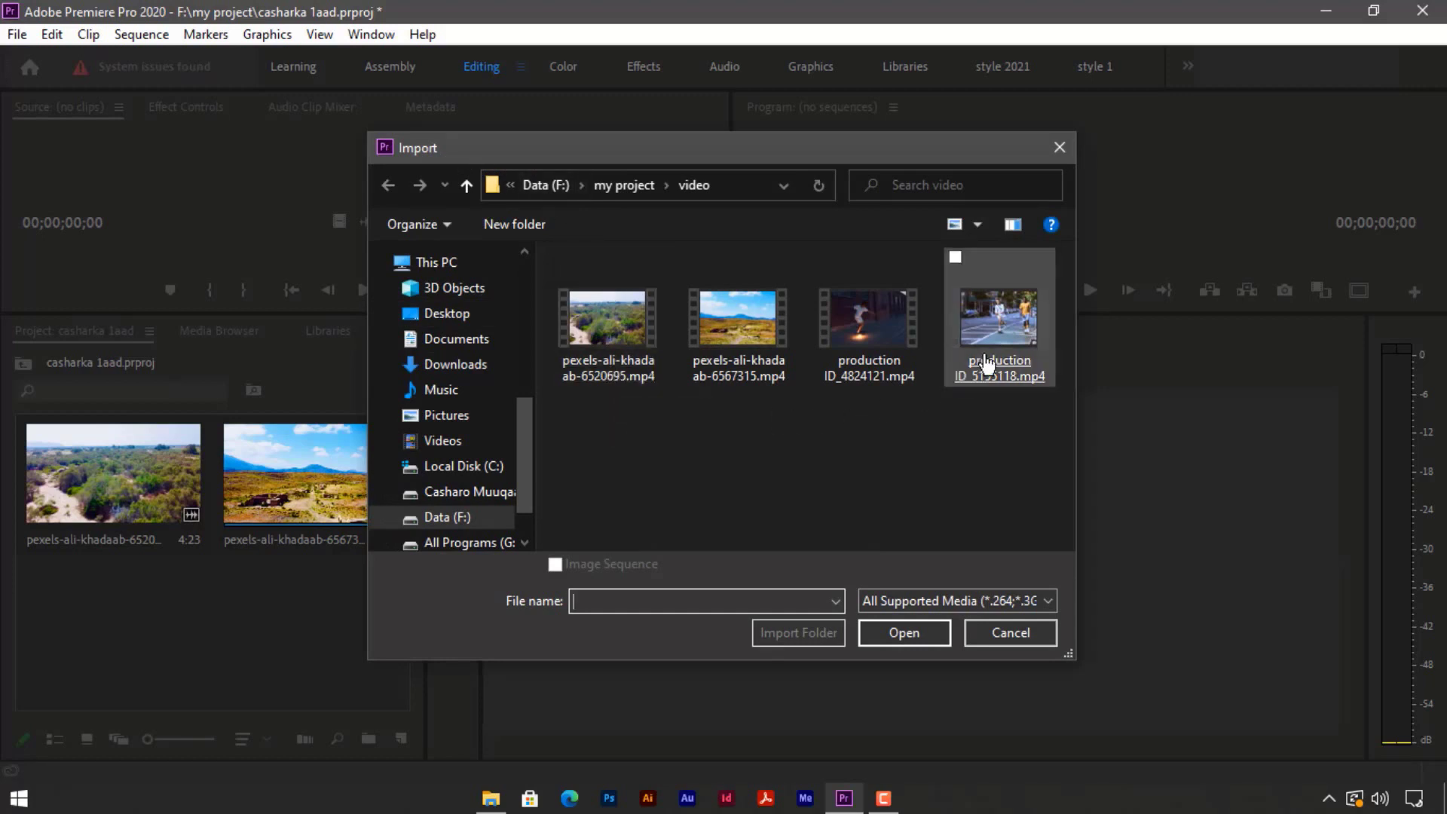
pyautogui.click(1059, 147)
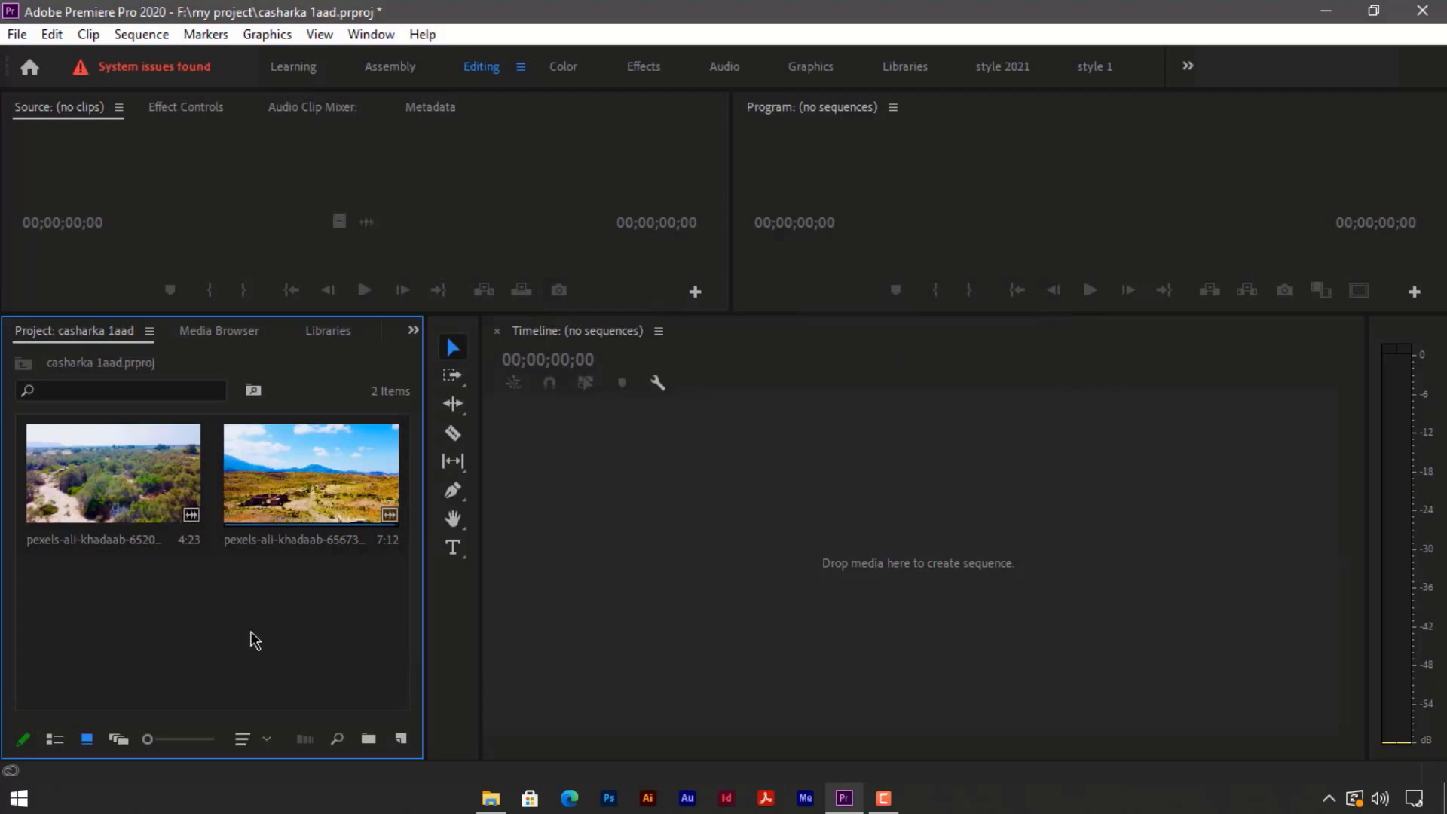
# Look at the Project panel's context commands and the Media Browser's drives, and return to the Project panel at its smaller height.
pyautogui.rightClick(202, 645)
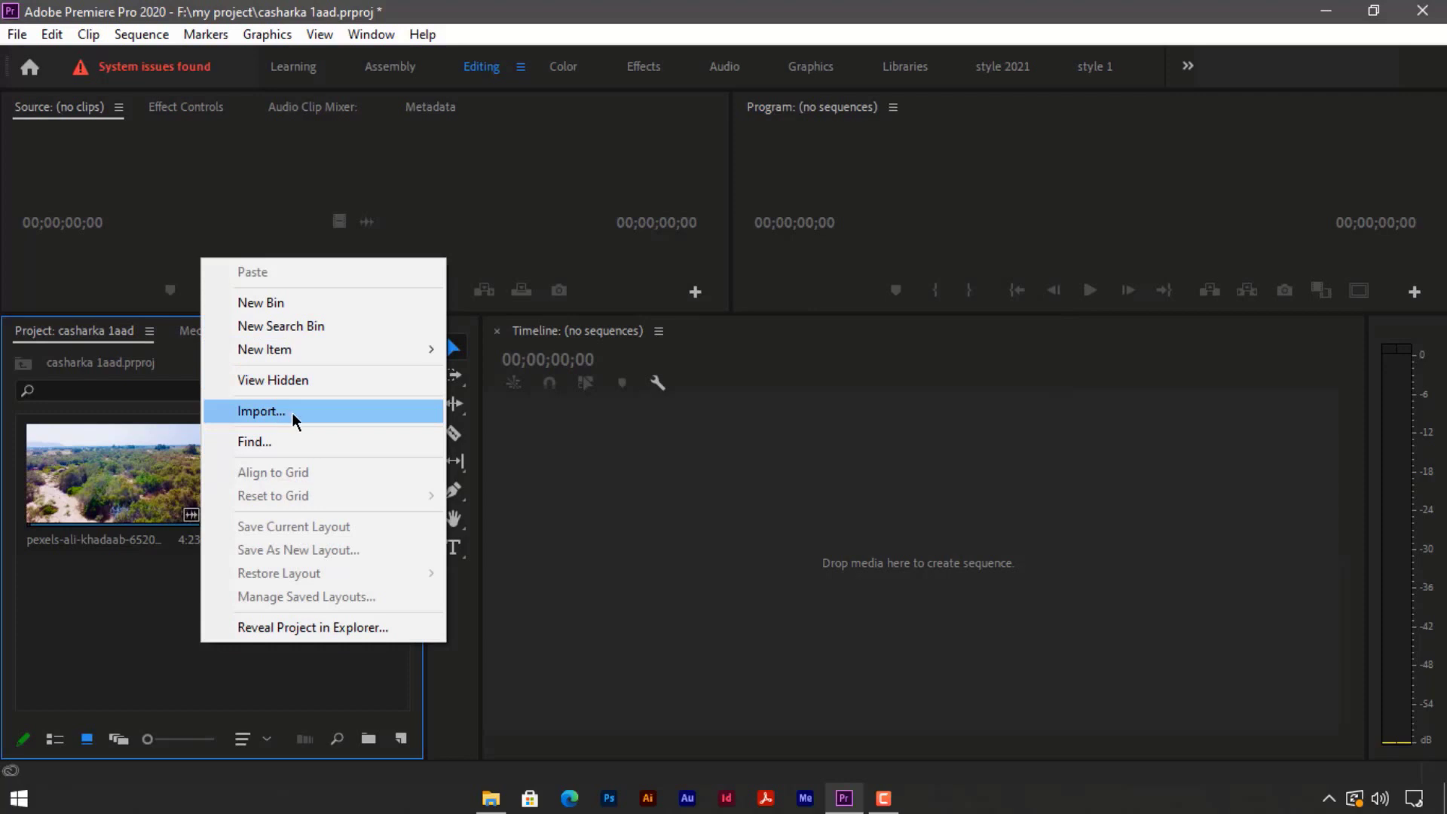
pyautogui.click(189, 329)
pyautogui.moveTo(182, 386); pyautogui.dragTo(181, 478)
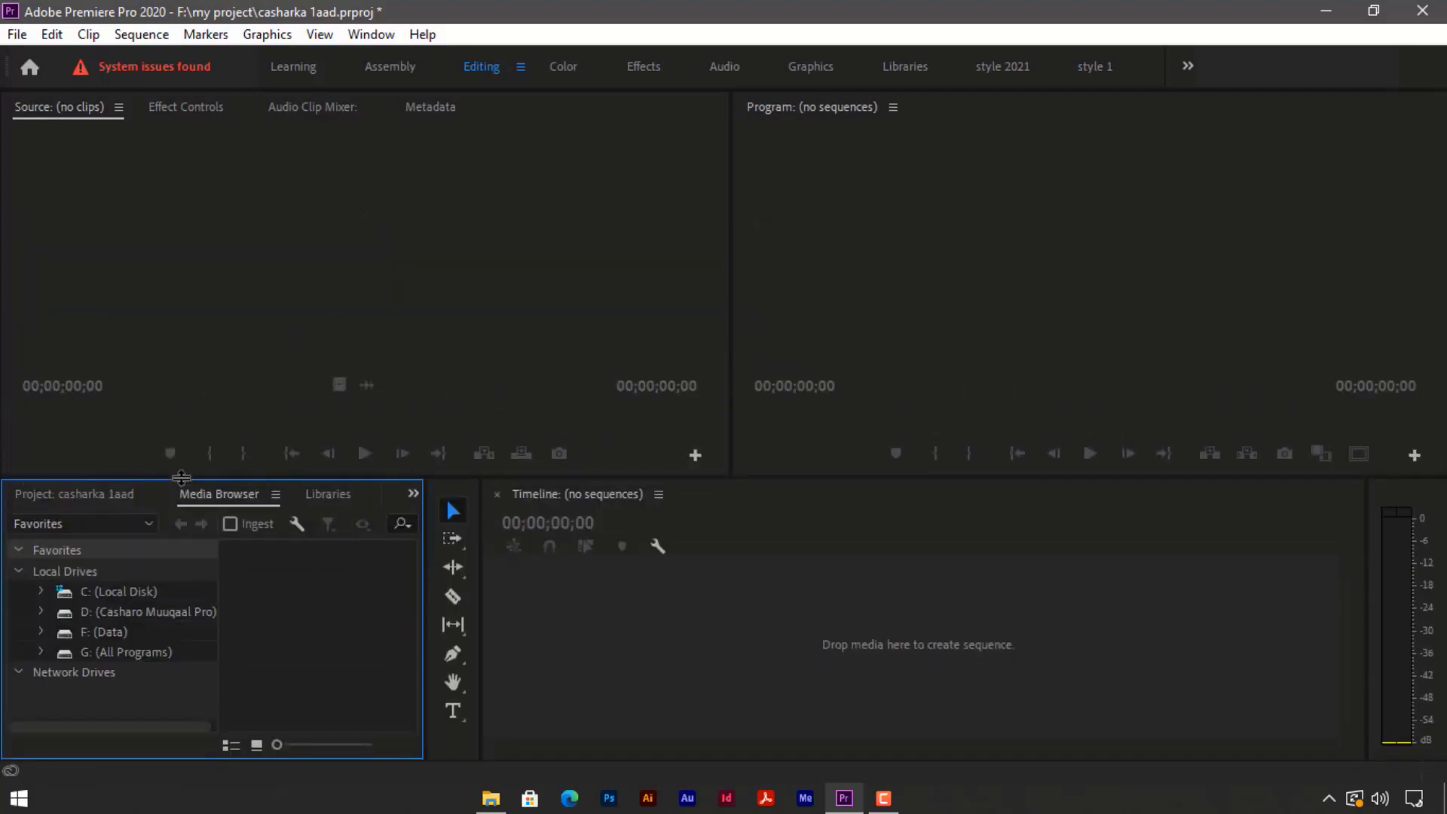
pyautogui.click(81, 499)
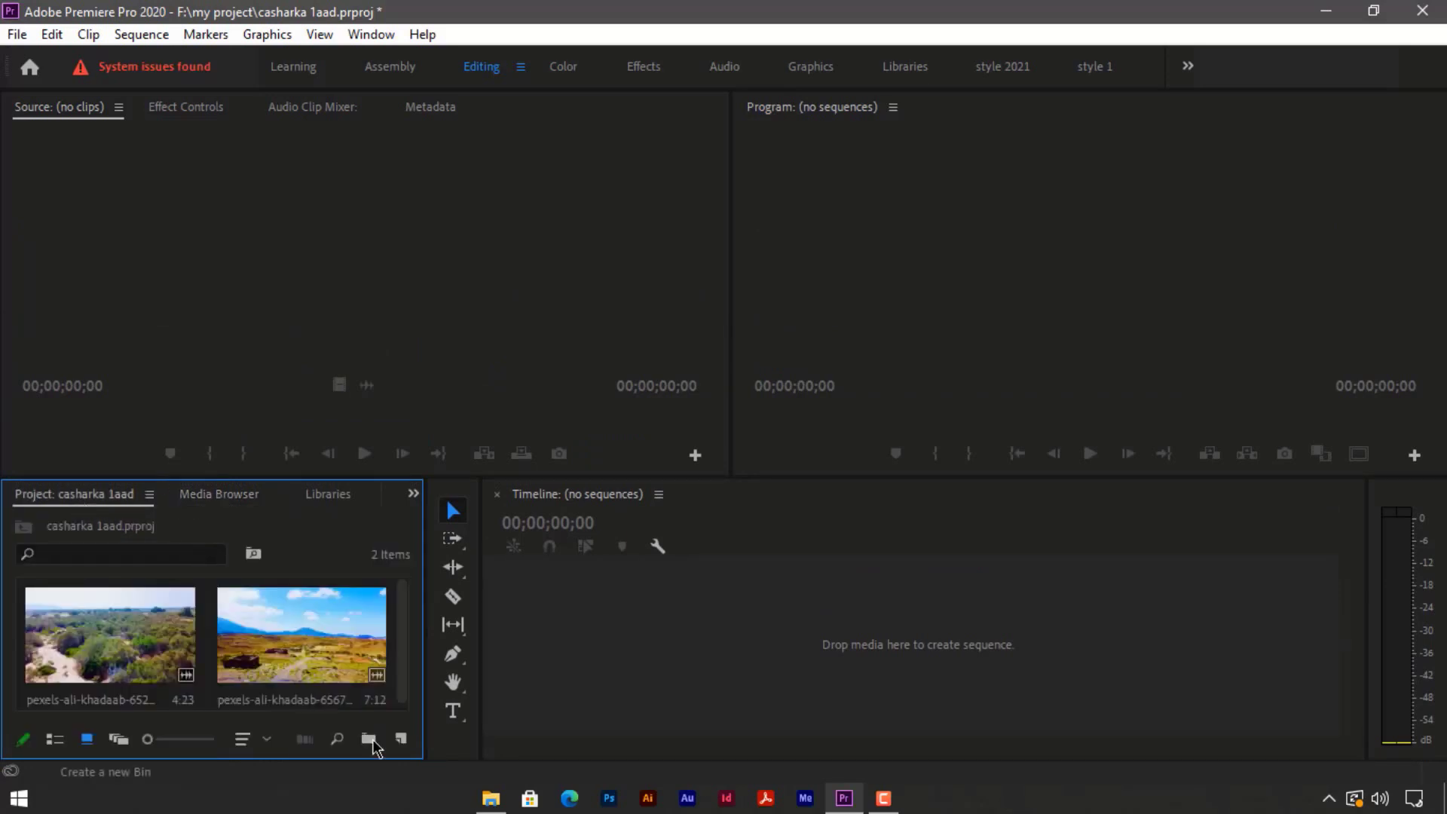
# Review the subfolders of my project and the clips in its video folder in File Explorer, and close the window.
pyautogui.click(490, 799)
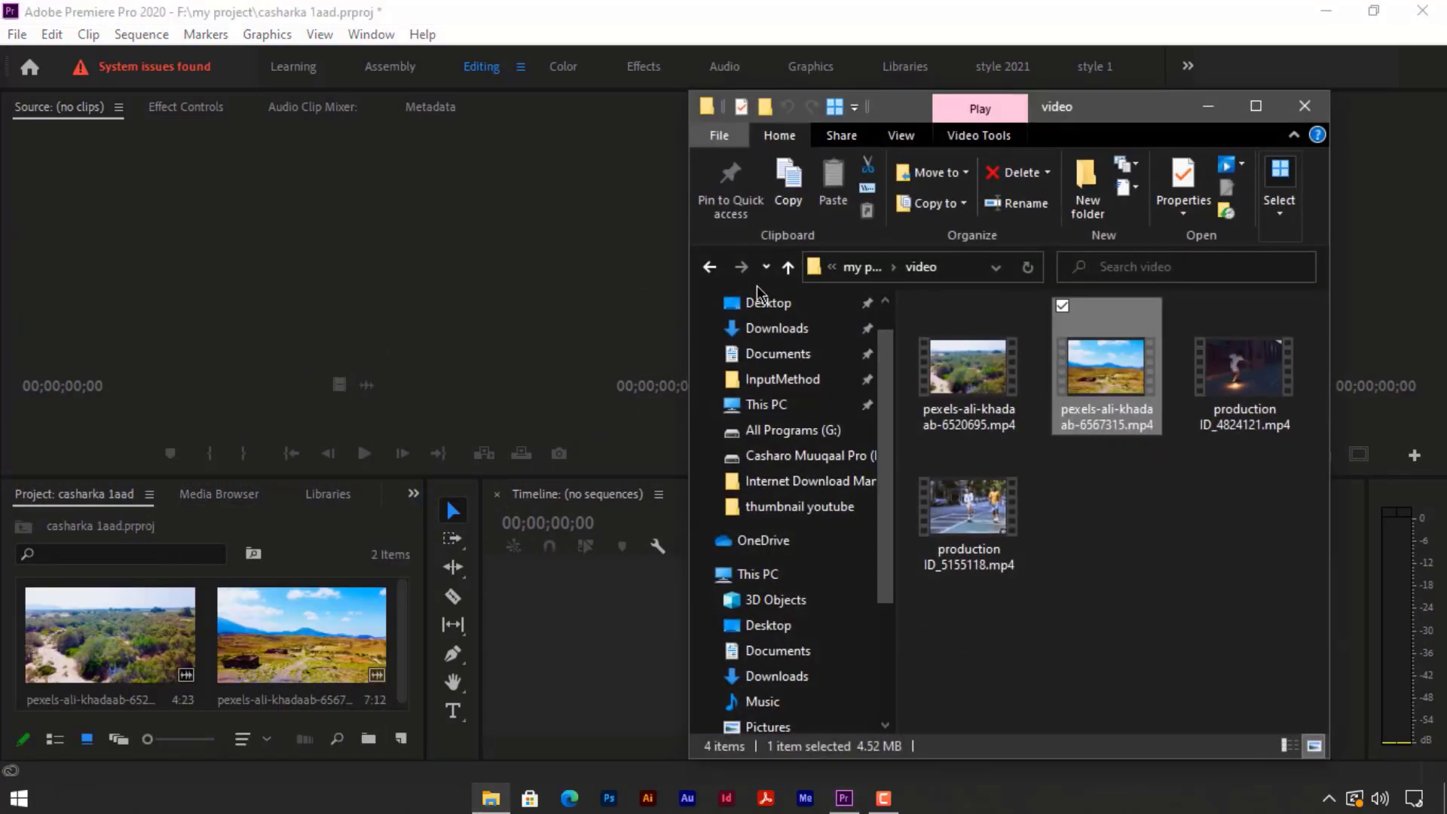
pyautogui.click(787, 267)
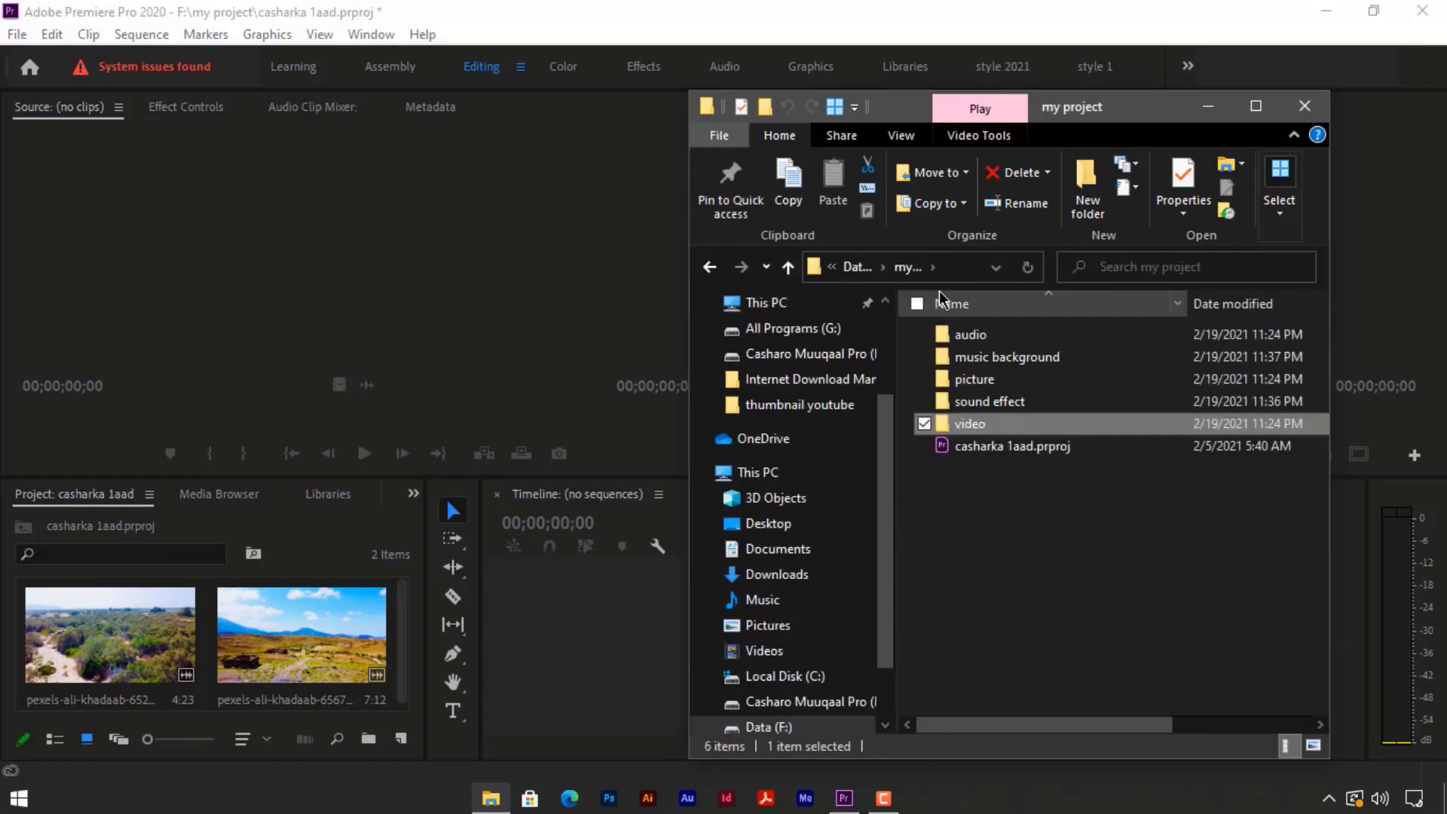
pyautogui.doubleClick(954, 427)
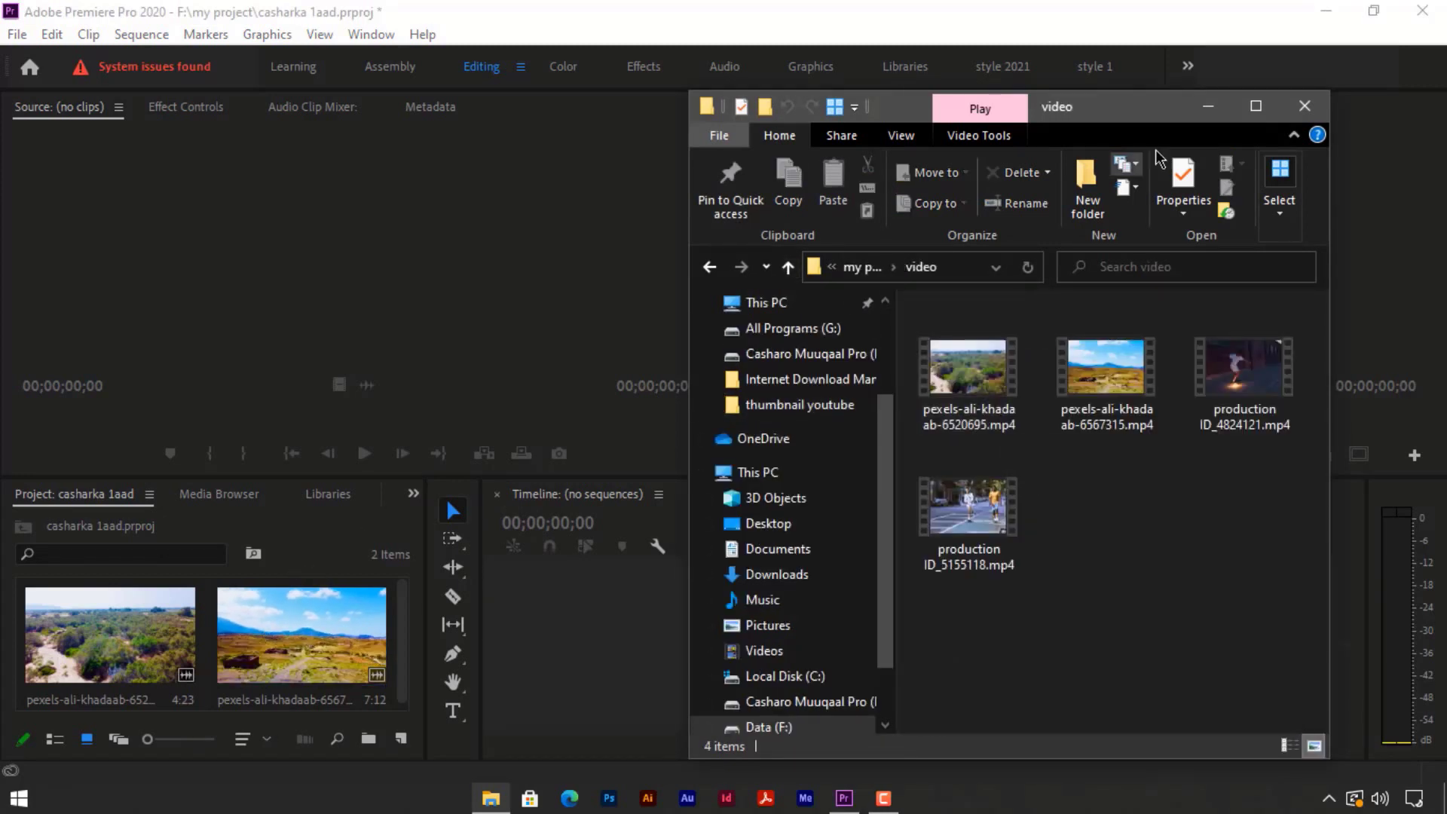
pyautogui.click(1304, 106)
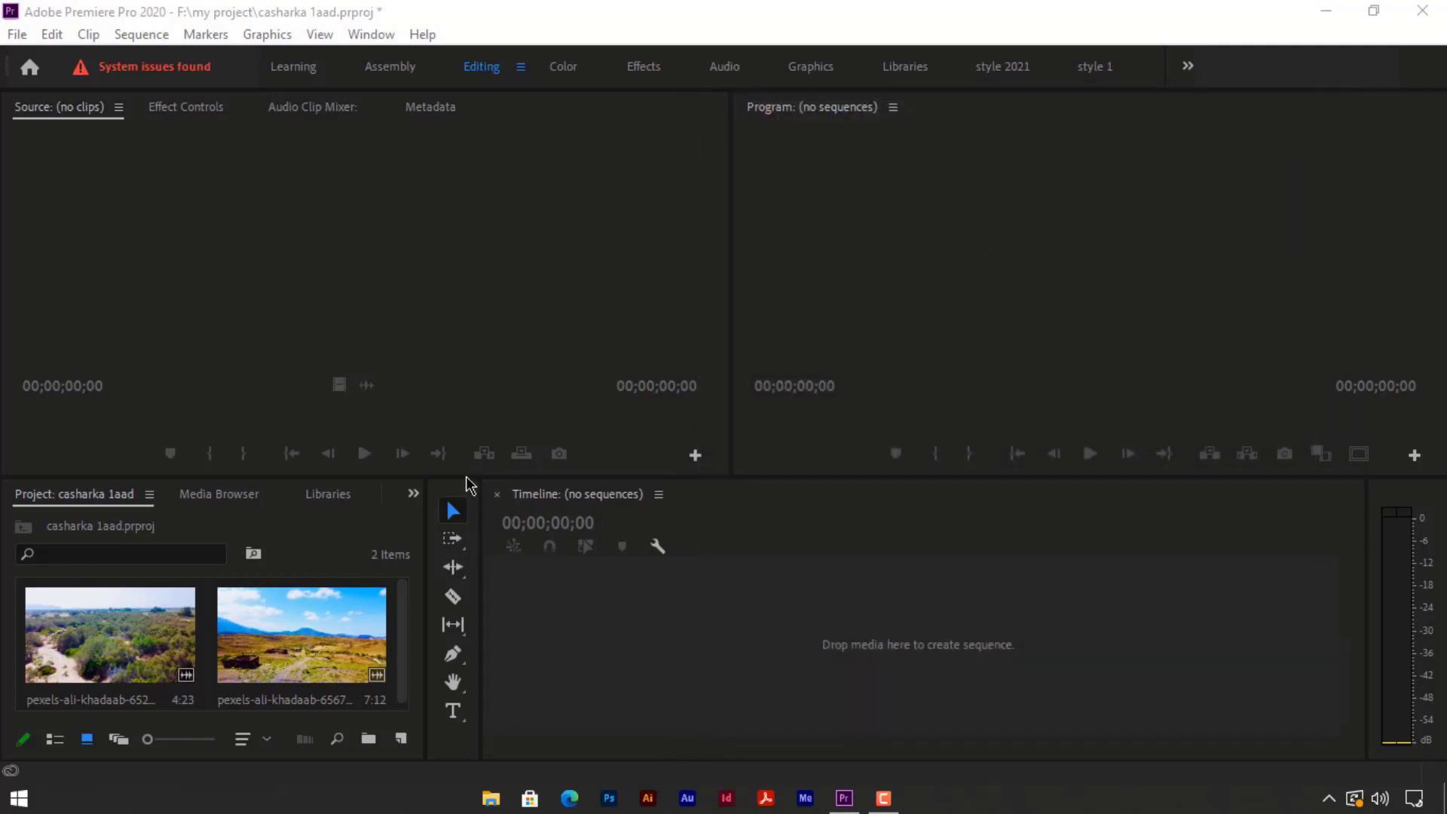
# Import the audio, music background, picture, sound effect and video folders together from F:\my project in File Explorer into a slightly taller Project panel.
pyautogui.moveTo(415, 477); pyautogui.dragTo(414, 412)
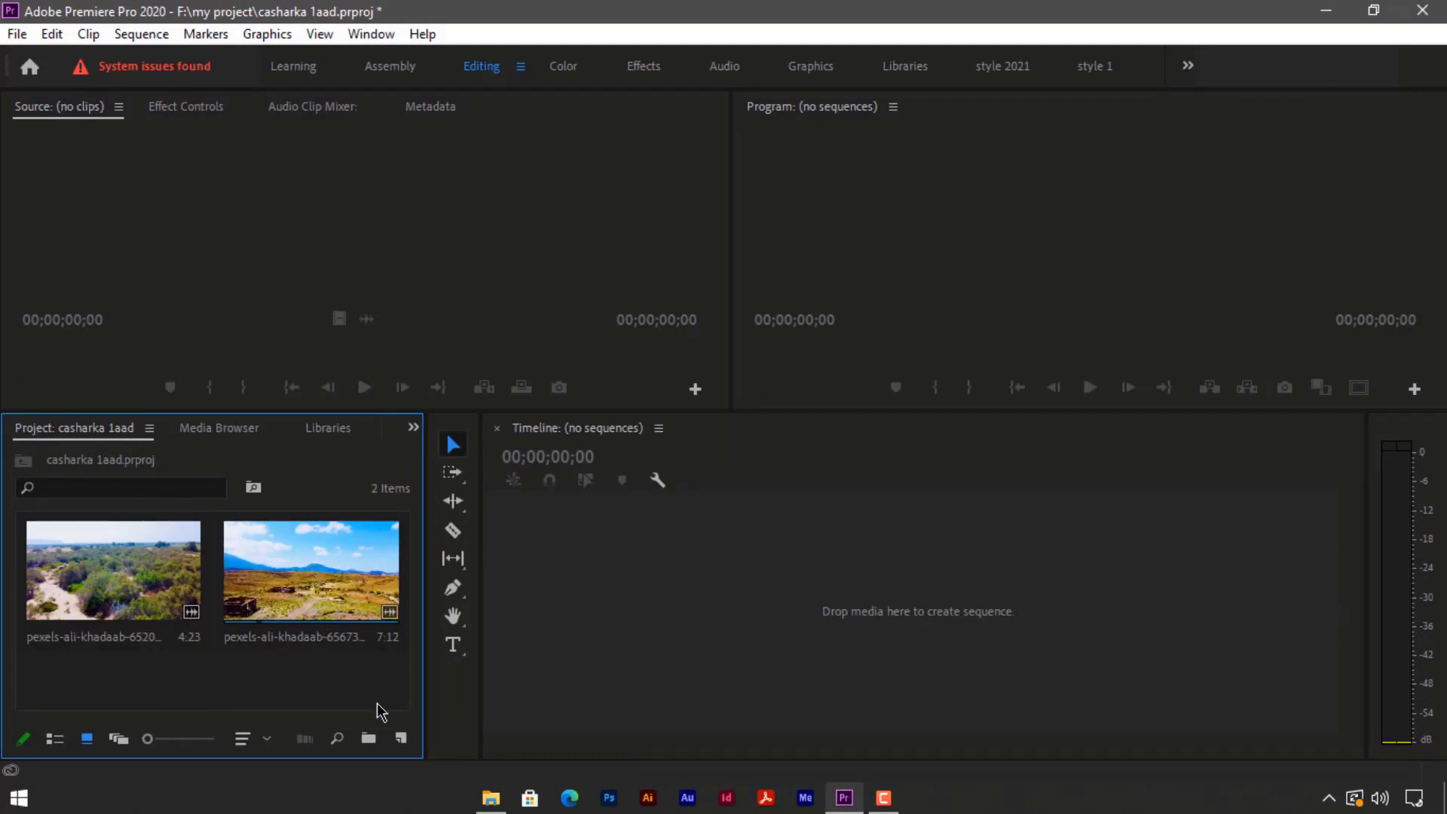
pyautogui.click(490, 797)
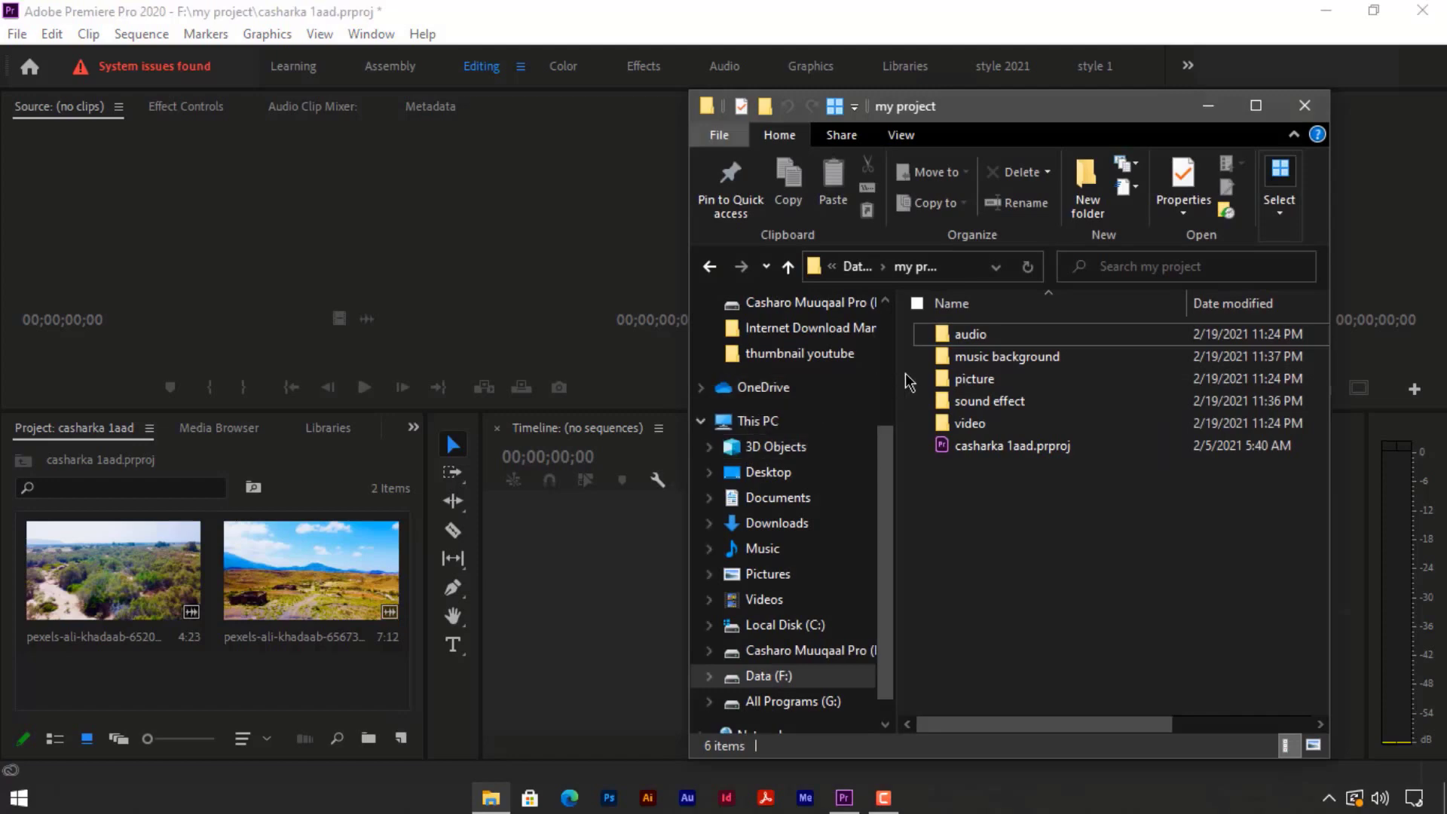
pyautogui.click(1260, 103)
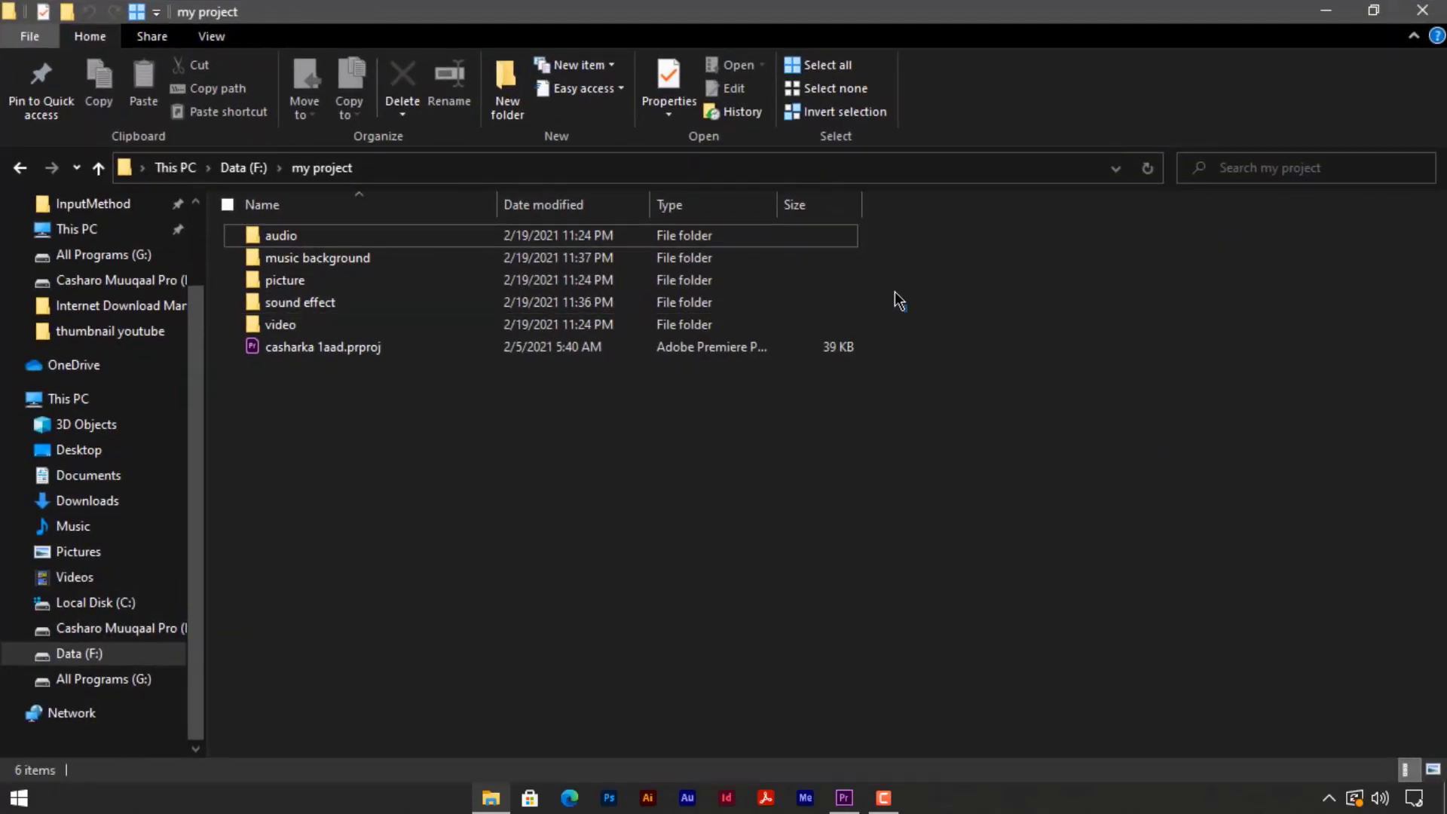
pyautogui.moveTo(899, 300); pyautogui.dragTo(726, 233)
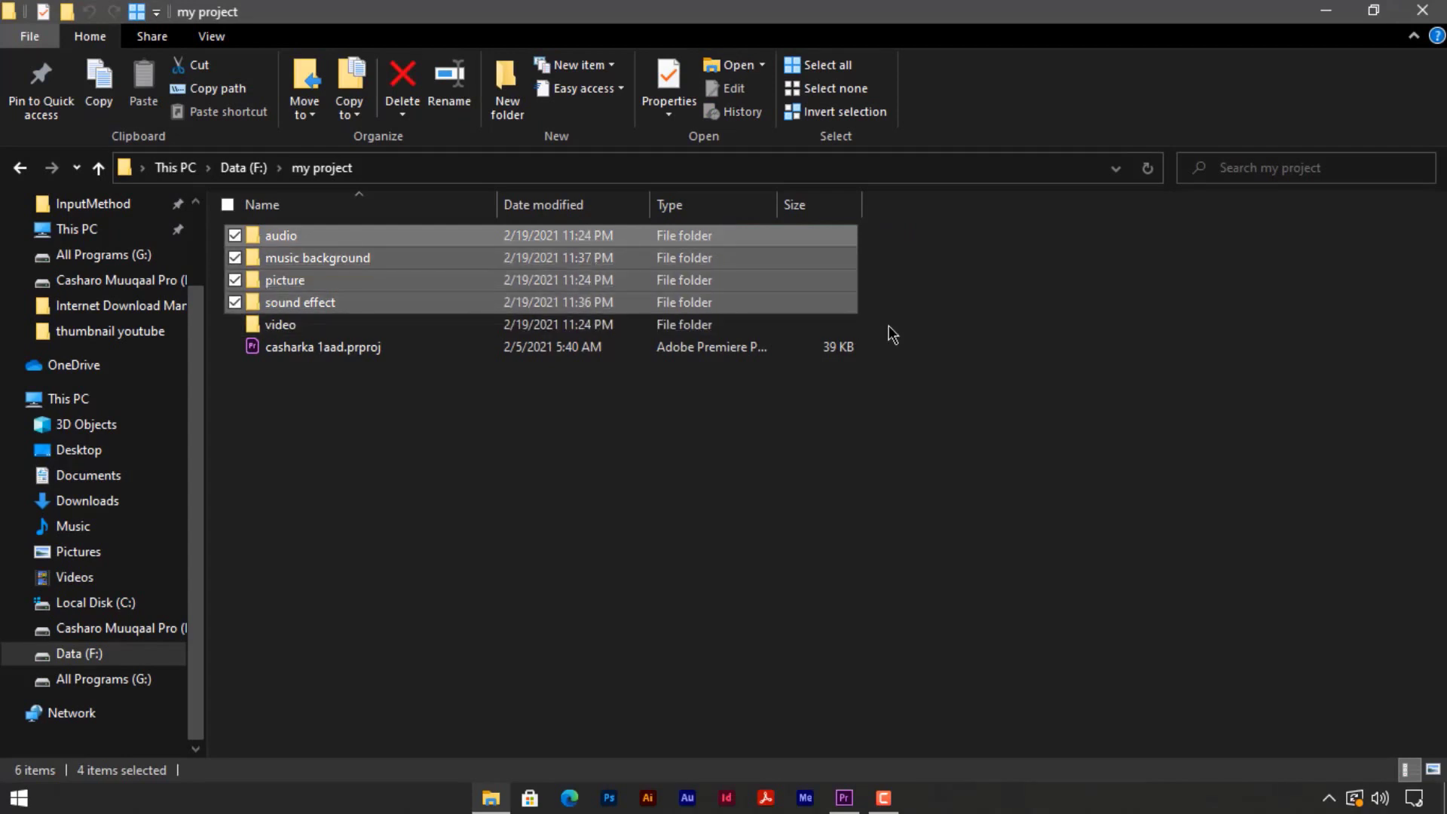
pyautogui.moveTo(889, 331); pyautogui.dragTo(816, 236)
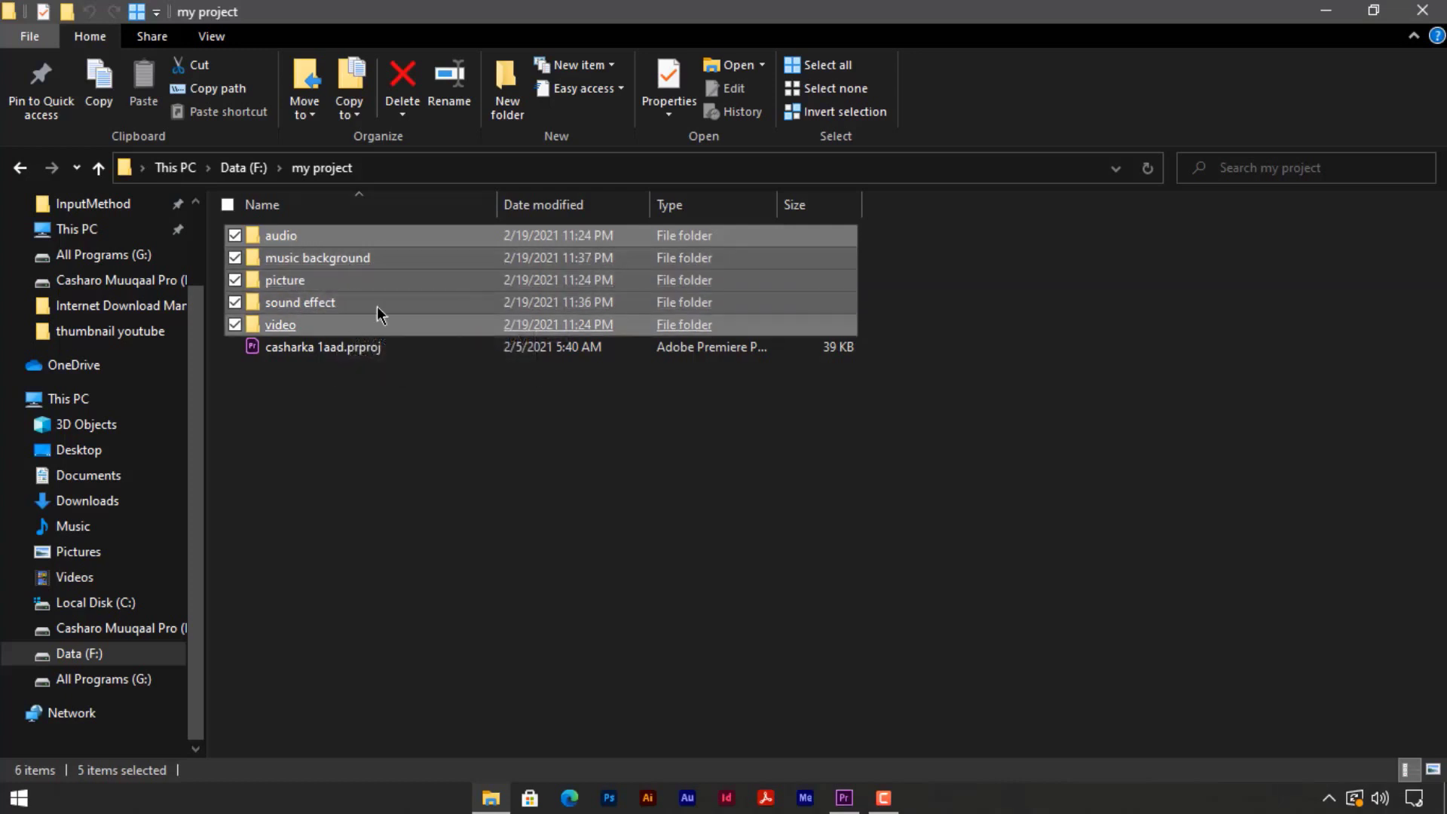
pyautogui.click(1373, 10)
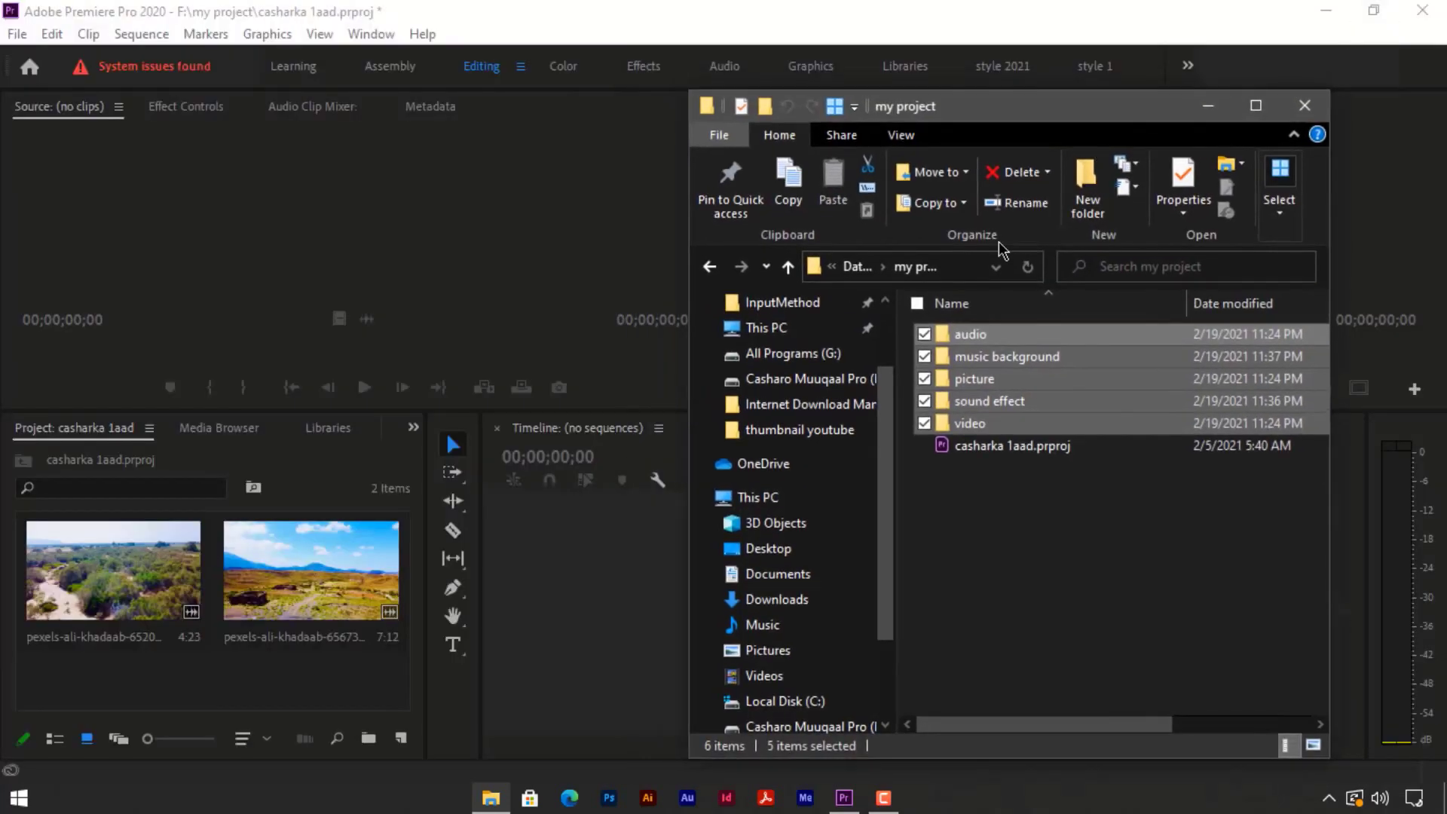
pyautogui.moveTo(1010, 345); pyautogui.dragTo(192, 688)
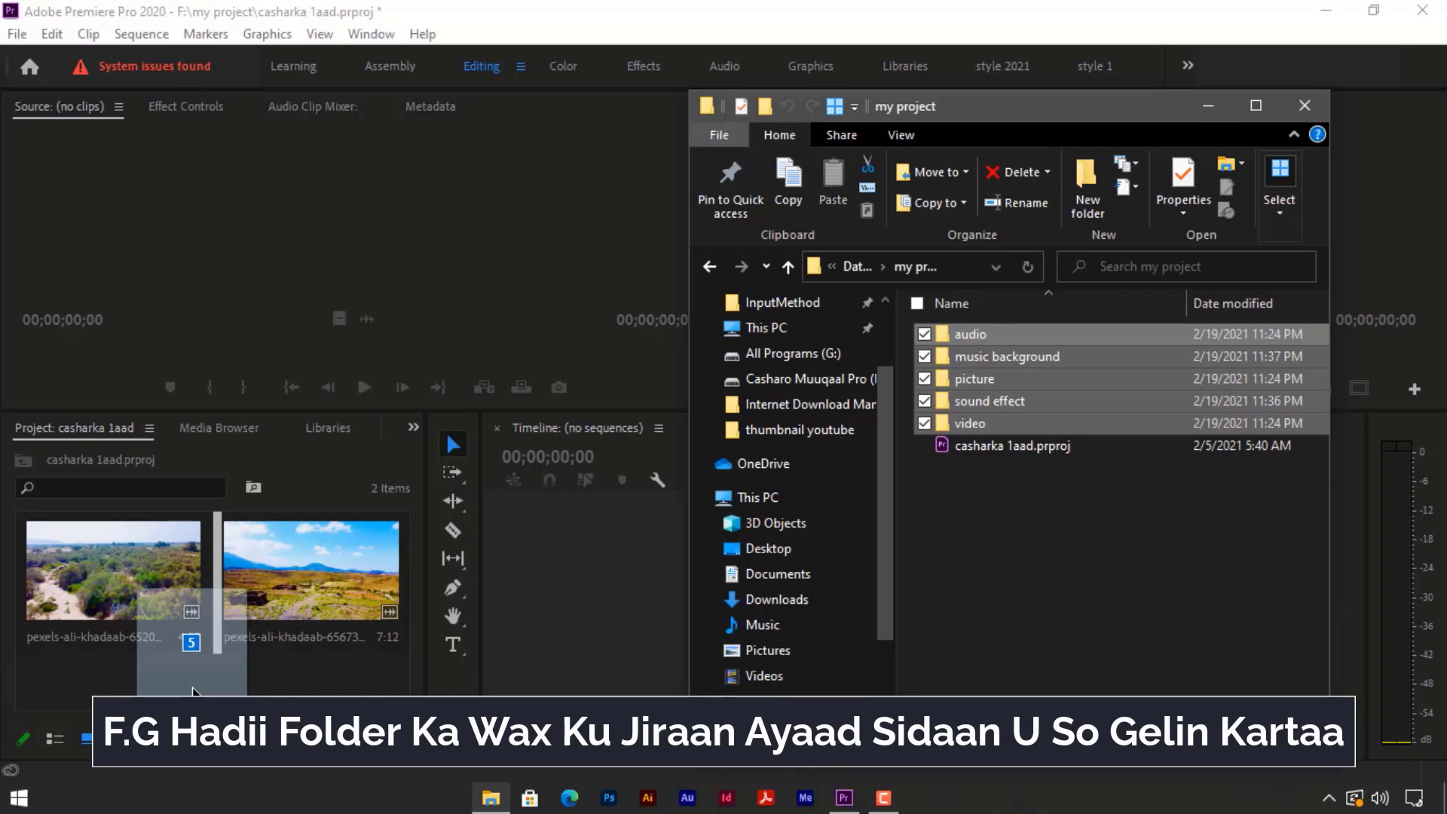
pyautogui.moveTo(192, 689); pyautogui.dragTo(193, 690)
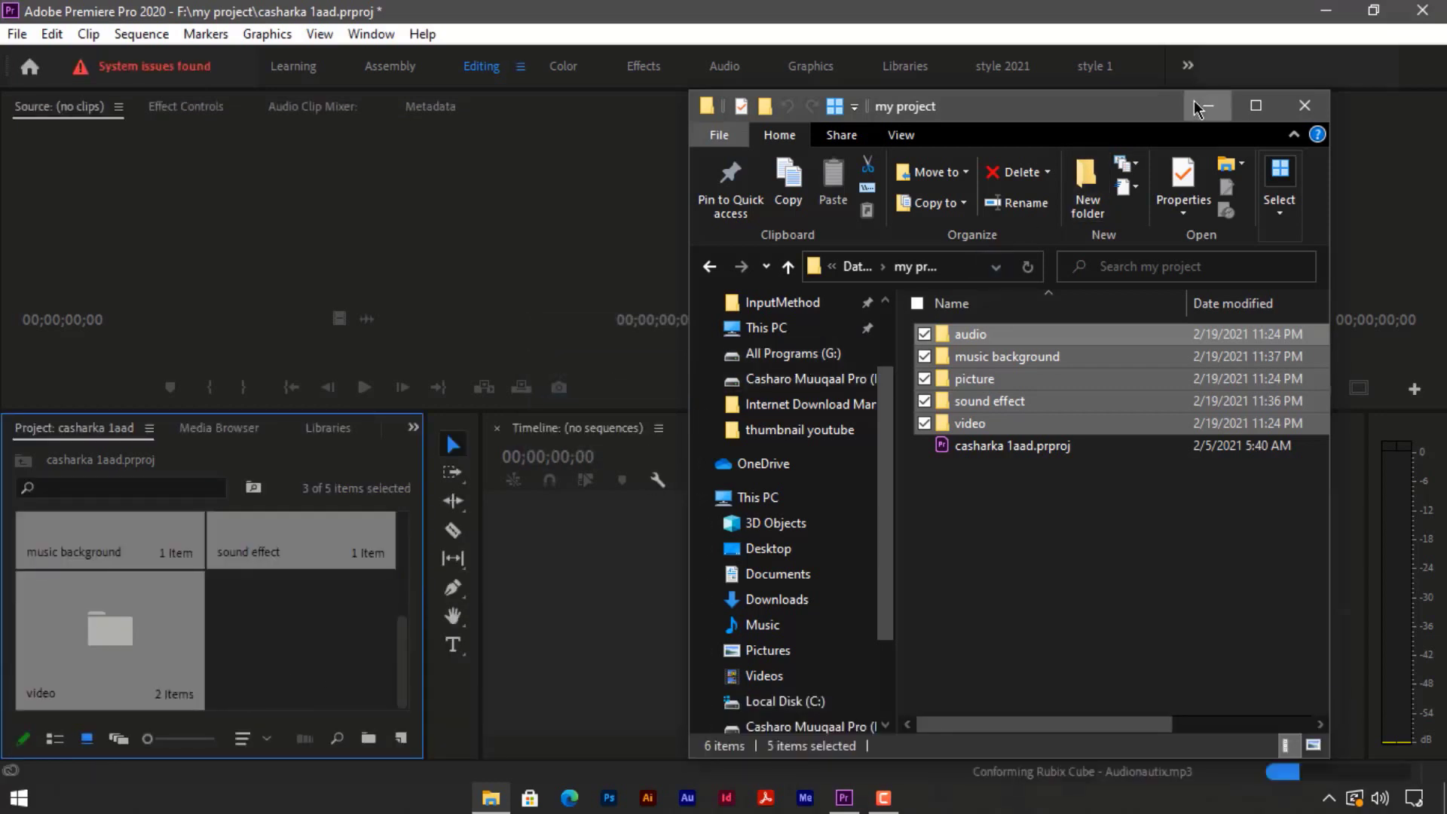
# Review the imported bins and clips in the Project panel and clear the selection.
pyautogui.moveTo(408, 678)
pyautogui.mouseDown()
pyautogui.moveTo(405, 580)
pyautogui.moveTo(403, 666)
pyautogui.mouseUp()
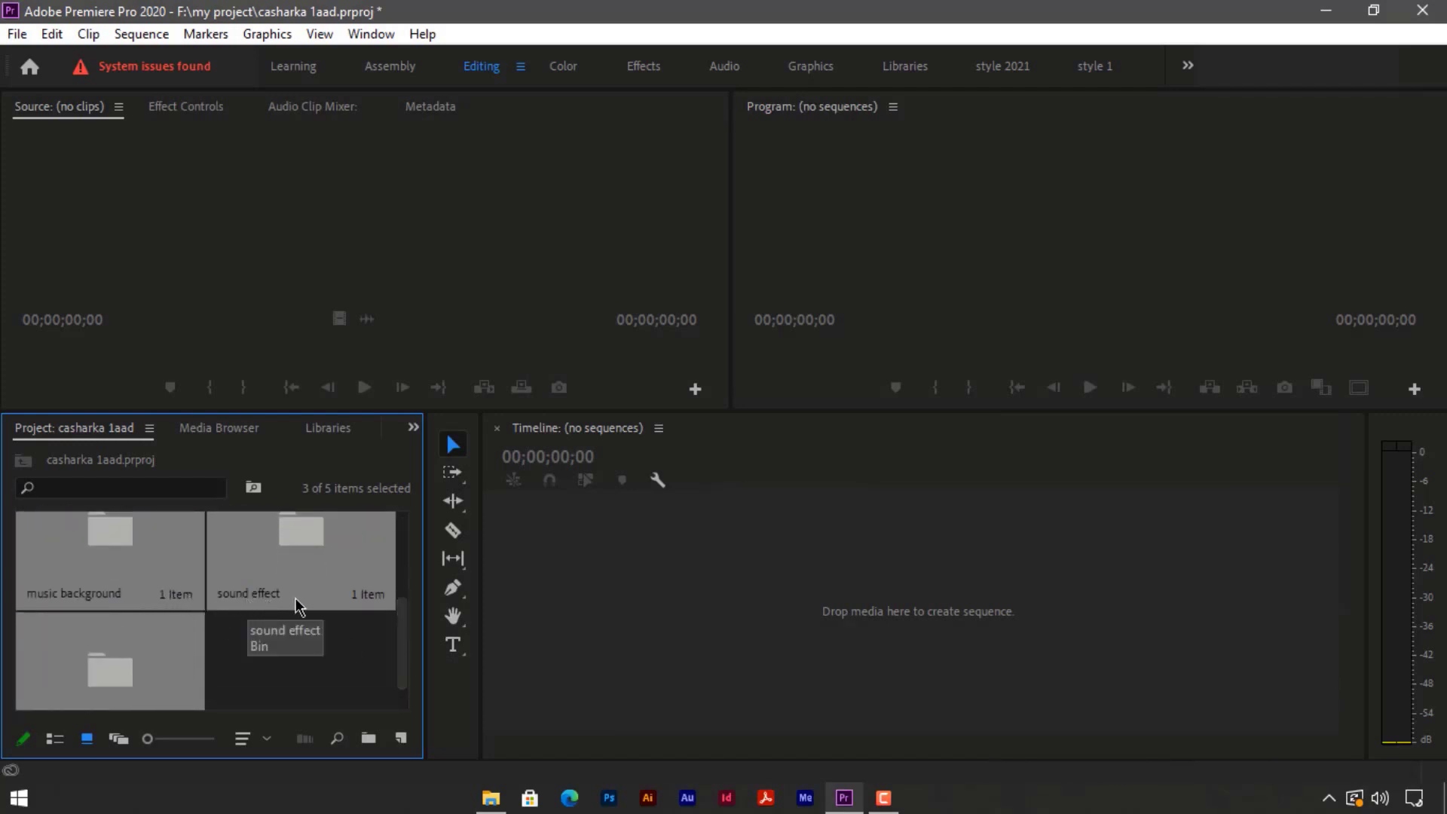
pyautogui.moveTo(398, 611); pyautogui.dragTo(405, 666)
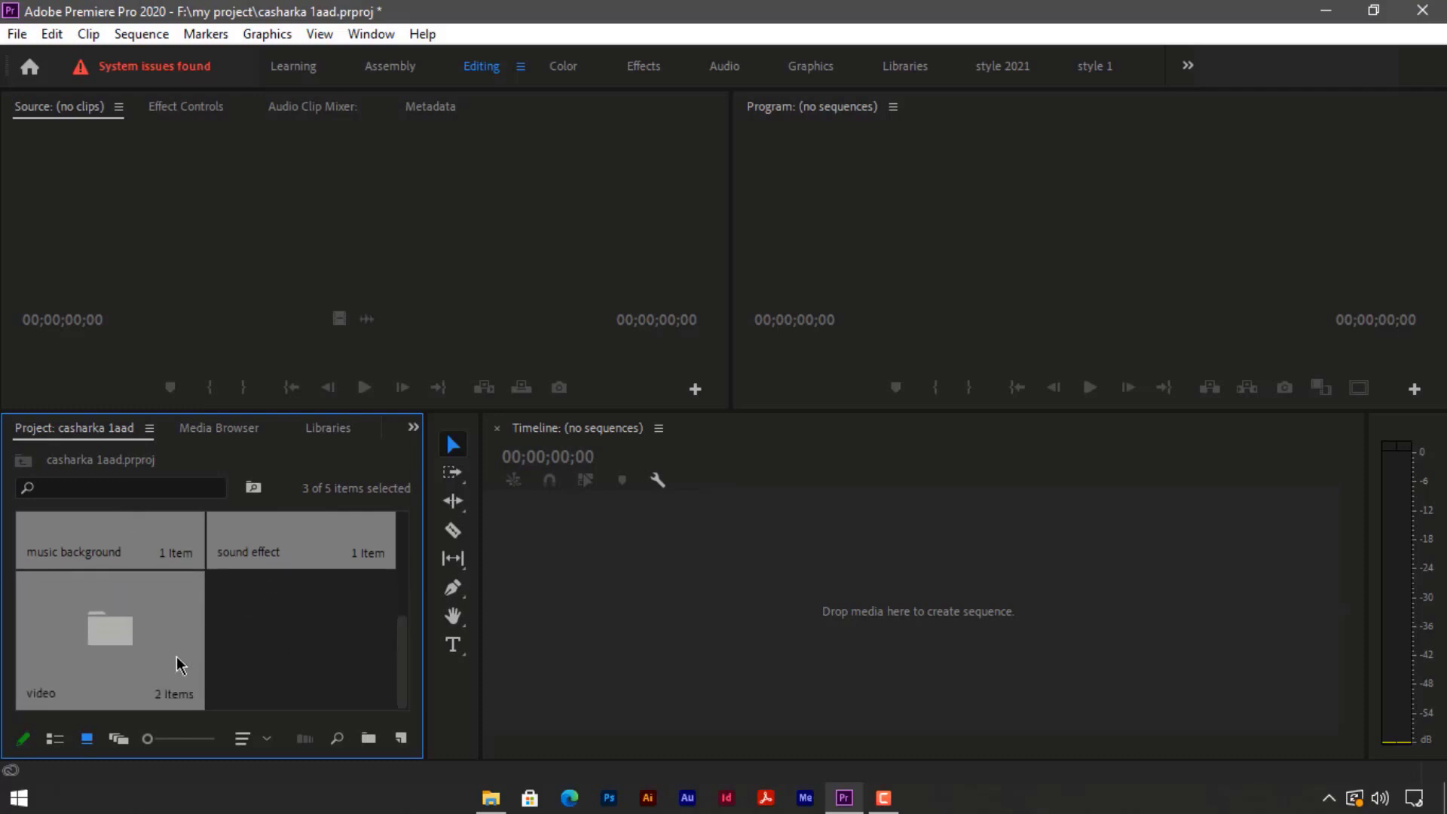
pyautogui.click(395, 689)
pyautogui.moveTo(404, 669); pyautogui.dragTo(406, 539)
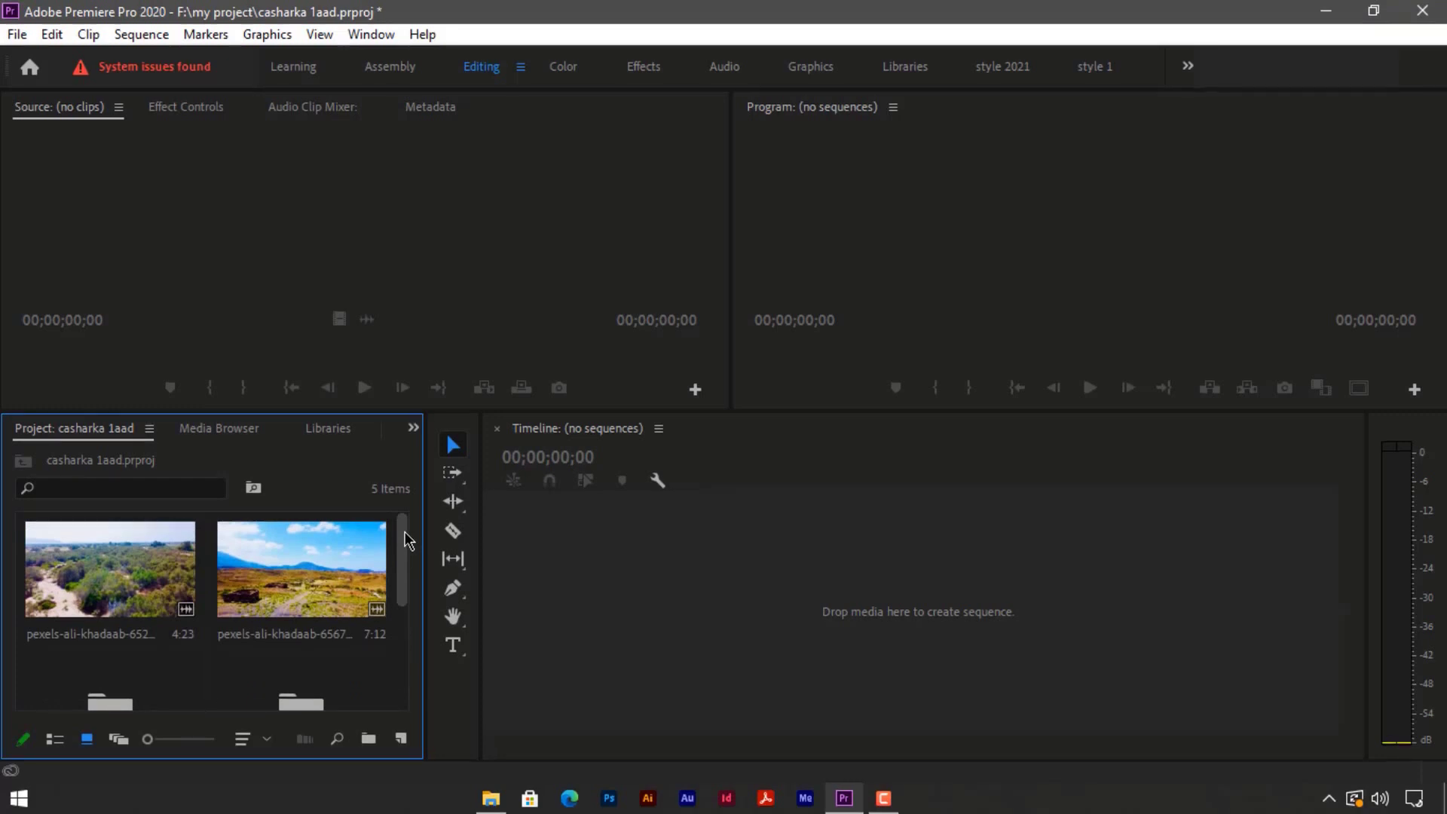
# Make the Project panel taller and add a new bin with the default name Bin at the project's top level.
pyautogui.moveTo(365, 413); pyautogui.dragTo(365, 271)
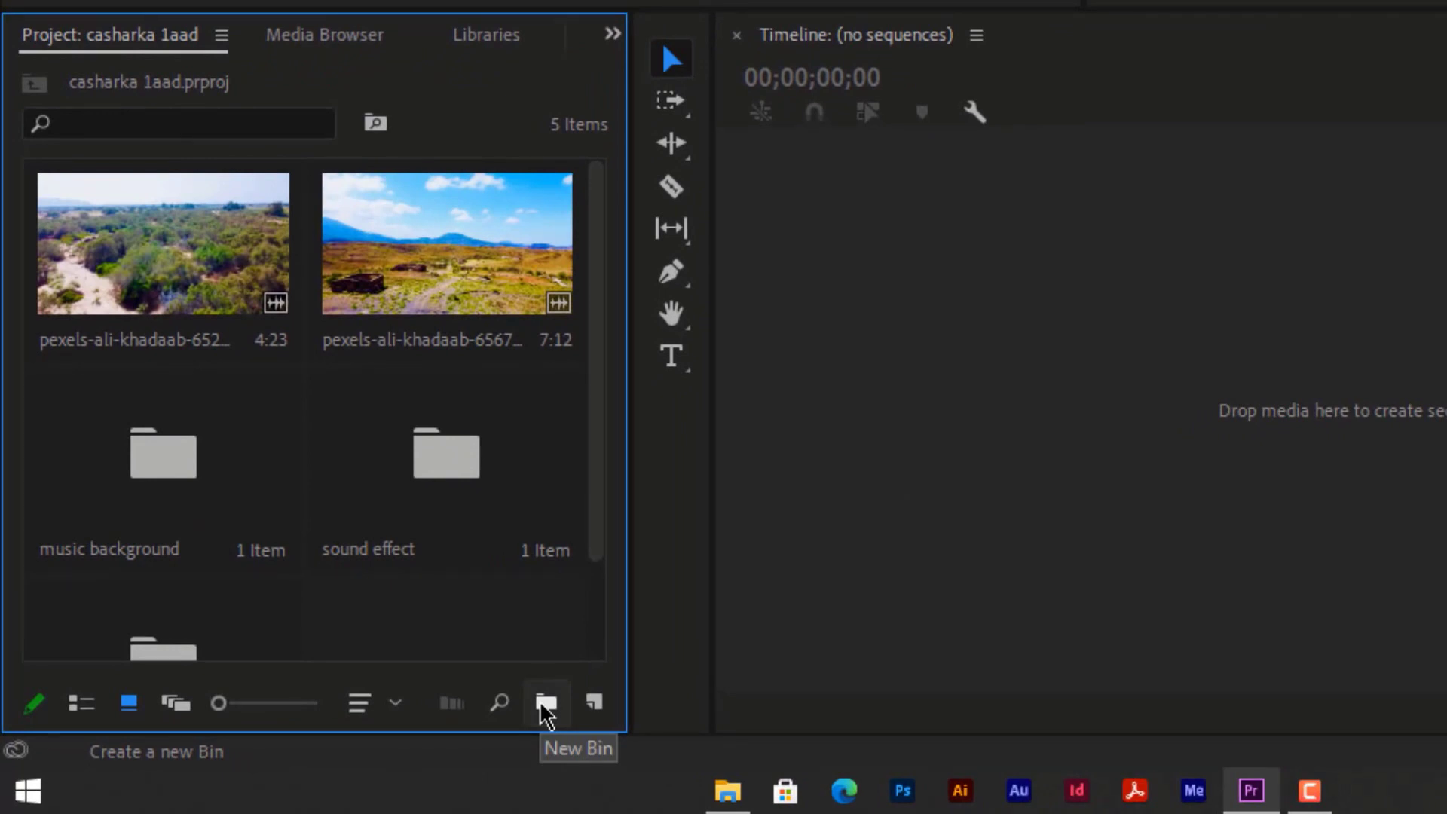
pyautogui.click(545, 705)
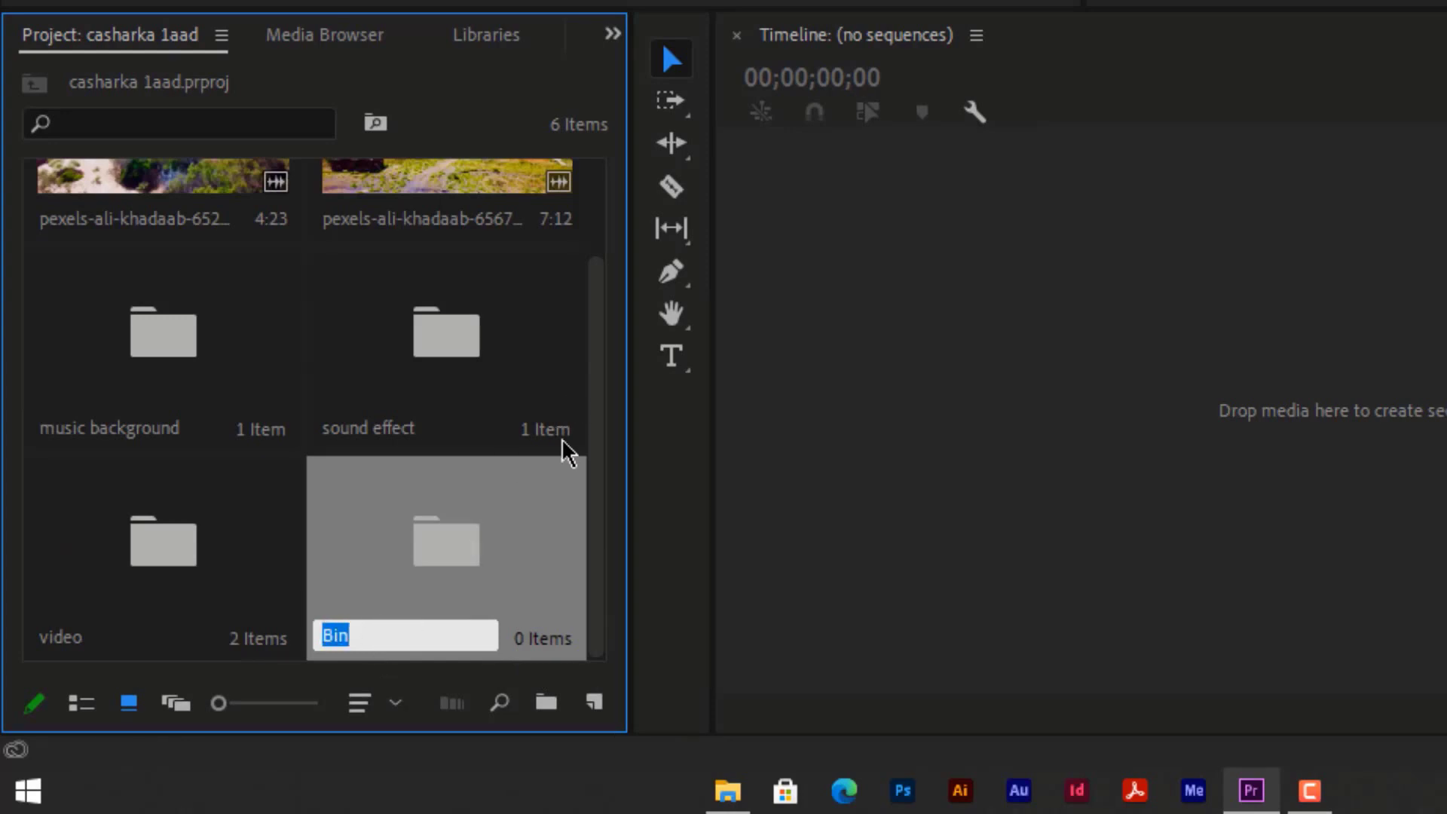
pyautogui.click(504, 576)
# Move both pexels-ali-khadaab clips into Bin and open the bin's name for editing without changing it.
pyautogui.moveTo(598, 418); pyautogui.dragTo(603, 291)
pyautogui.moveTo(452, 295); pyautogui.dragTo(458, 630)
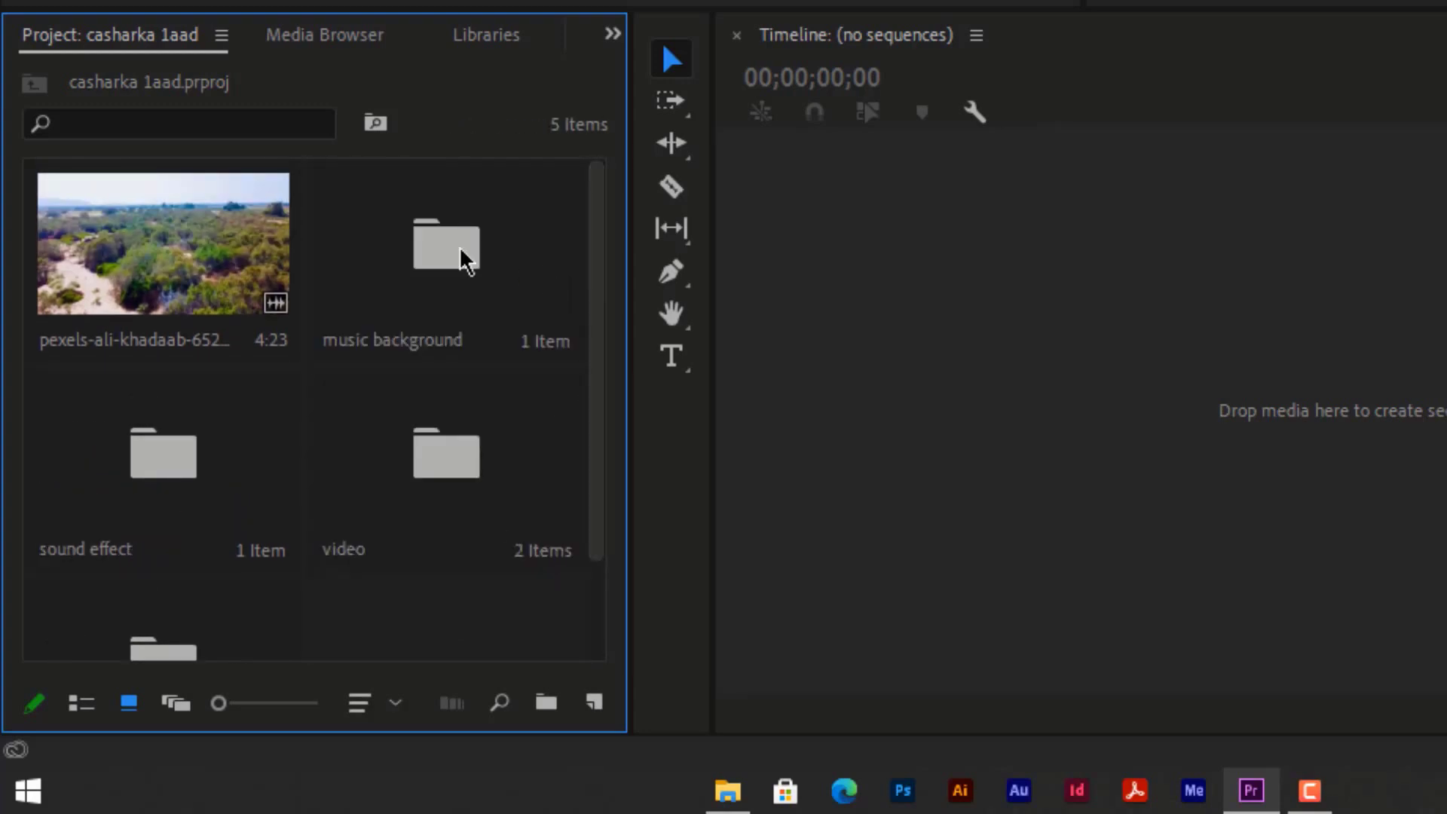
pyautogui.moveTo(593, 313); pyautogui.dragTo(596, 415)
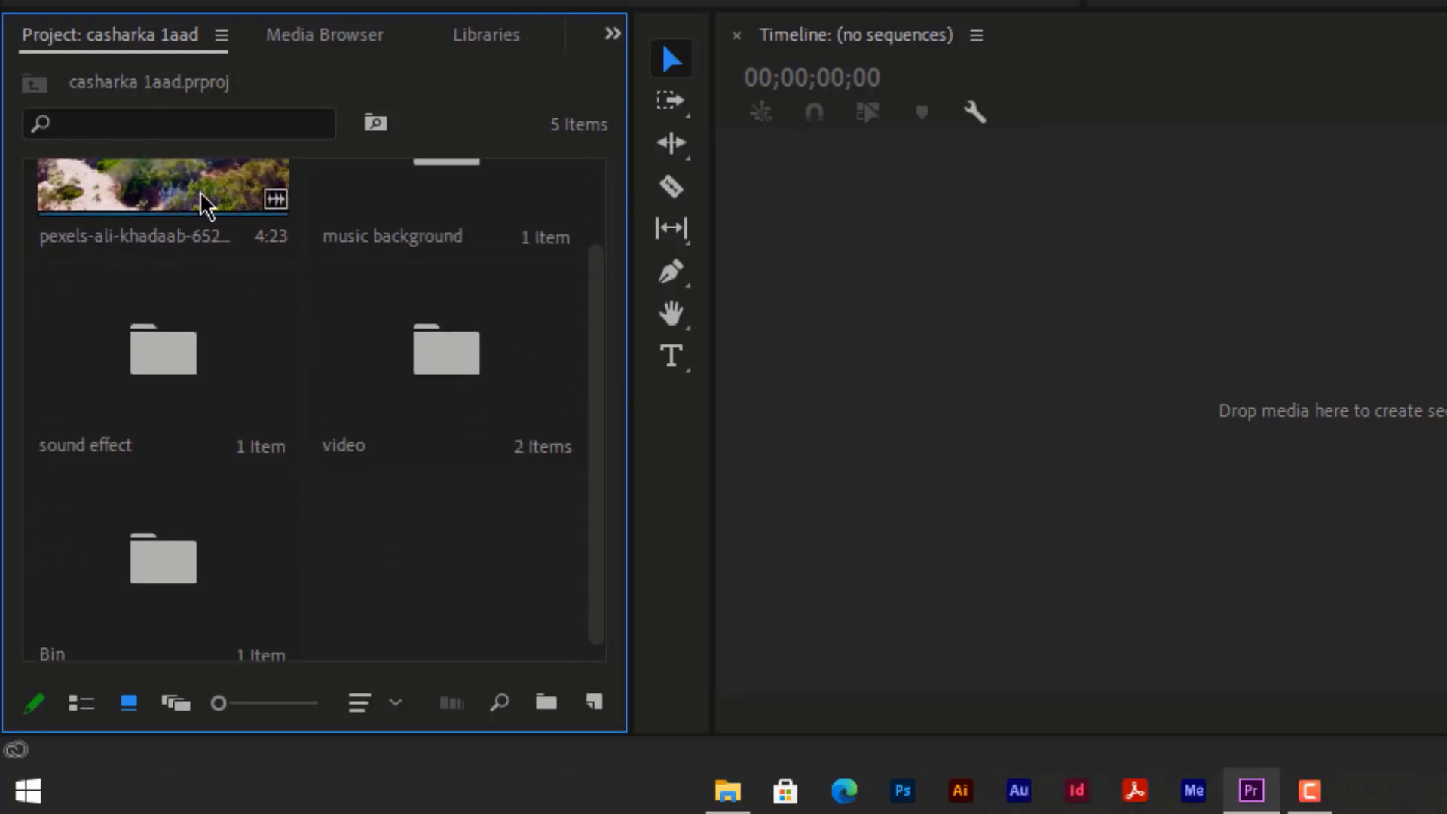
pyautogui.moveTo(201, 208); pyautogui.dragTo(155, 550)
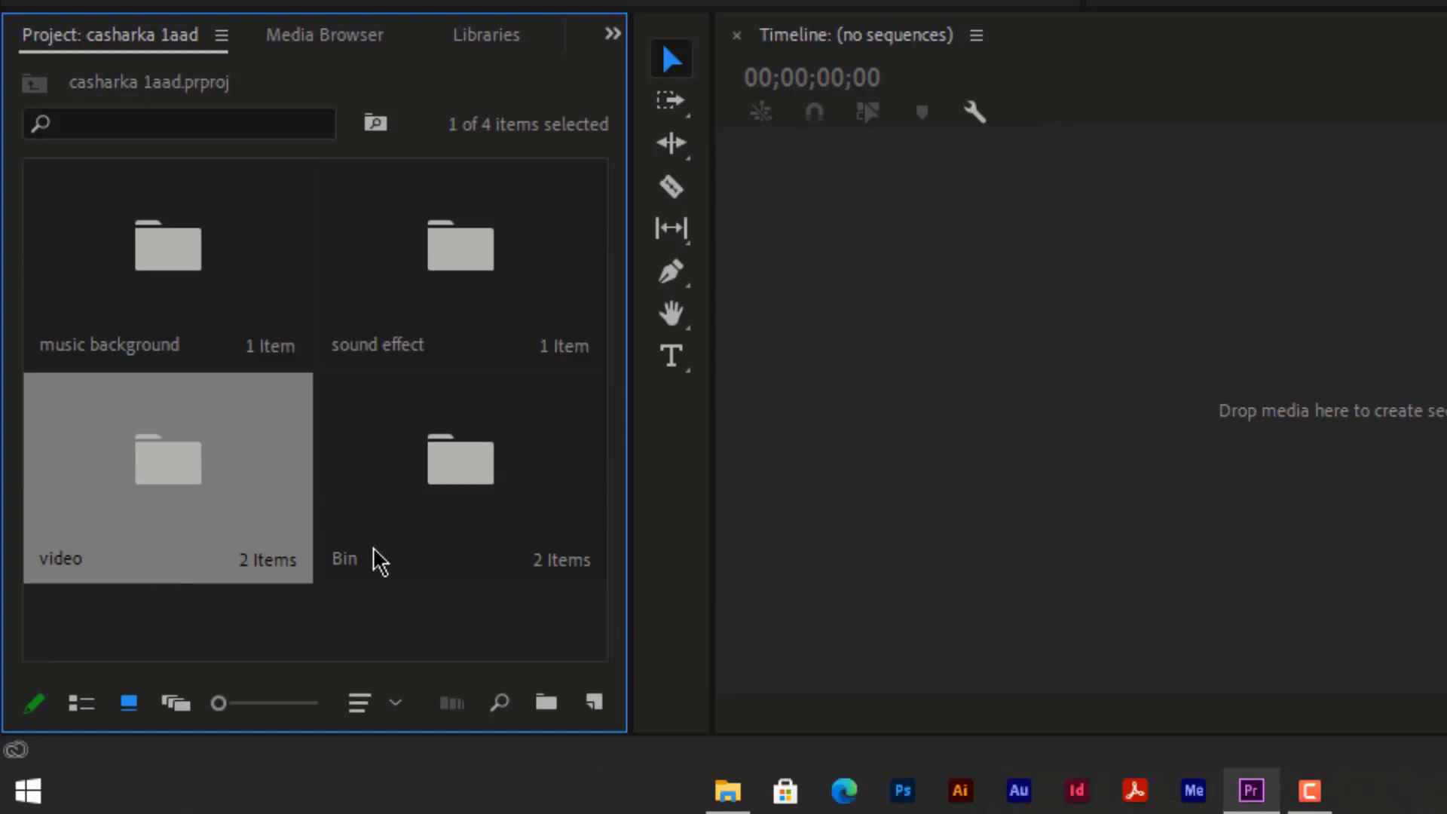
pyautogui.click(341, 564)
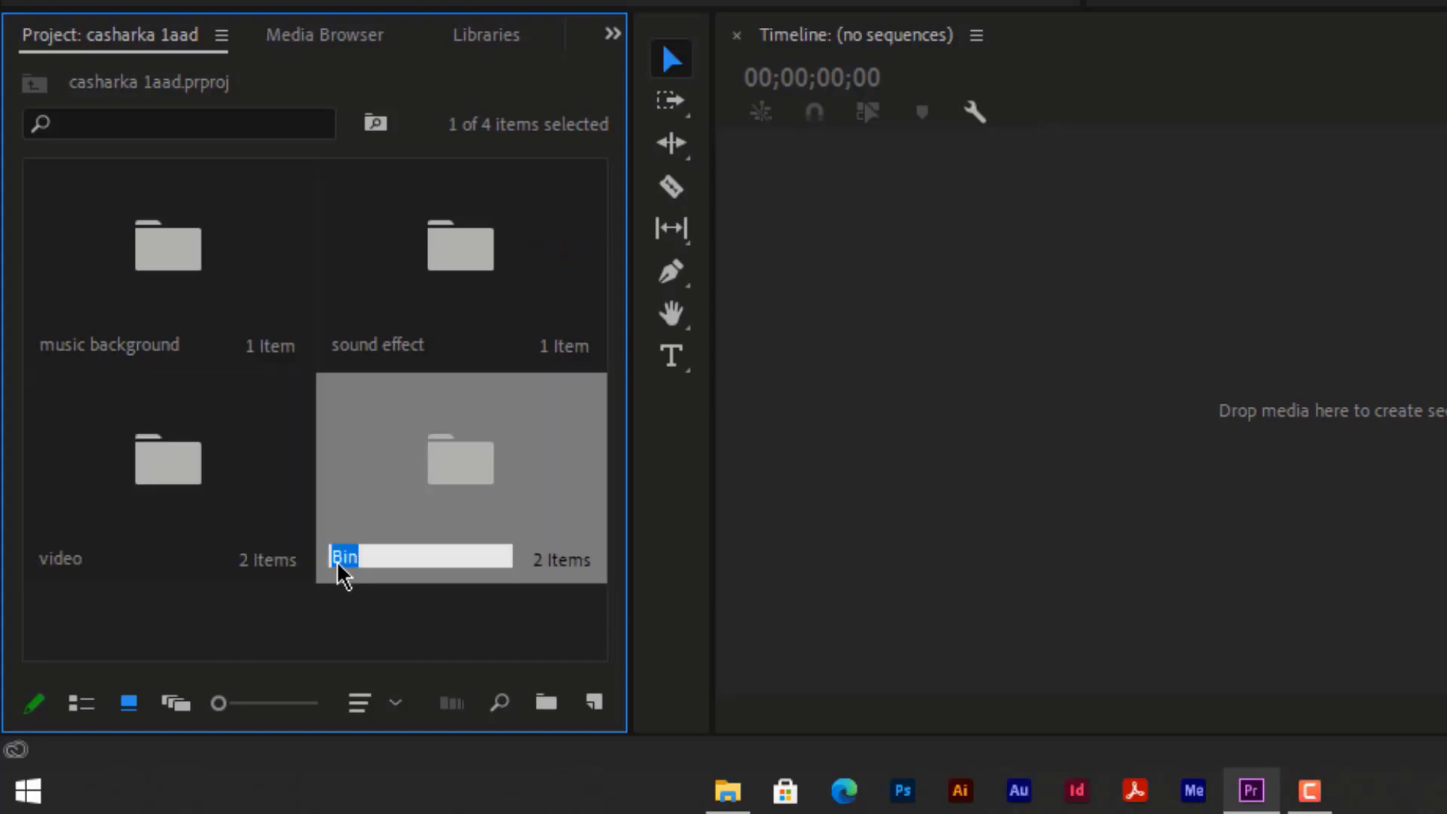
pyautogui.click(365, 651)
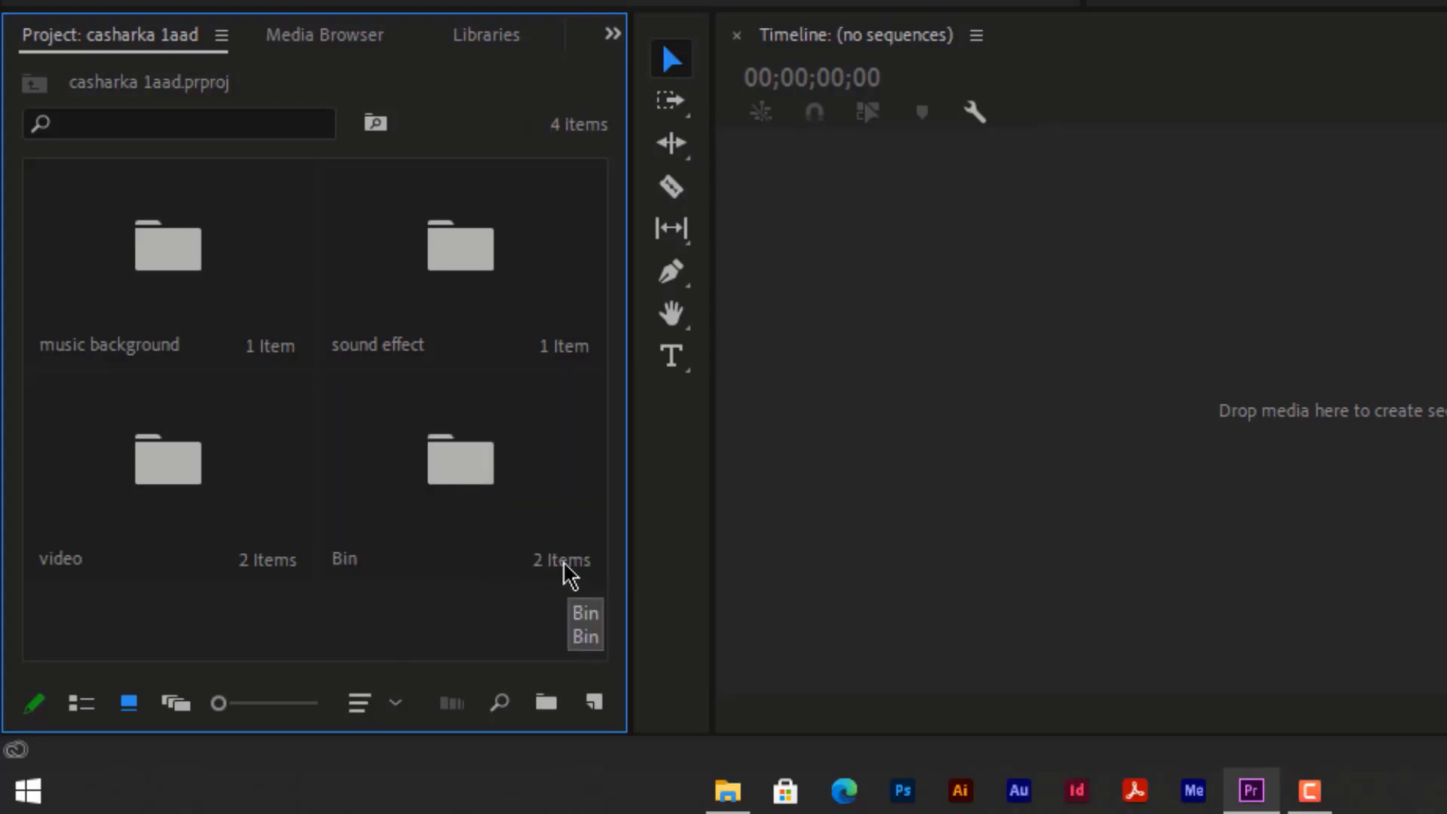
# View the contents of Bin and the my project folder in File Explorer, and return to the project's top level.
pyautogui.click(437, 471)
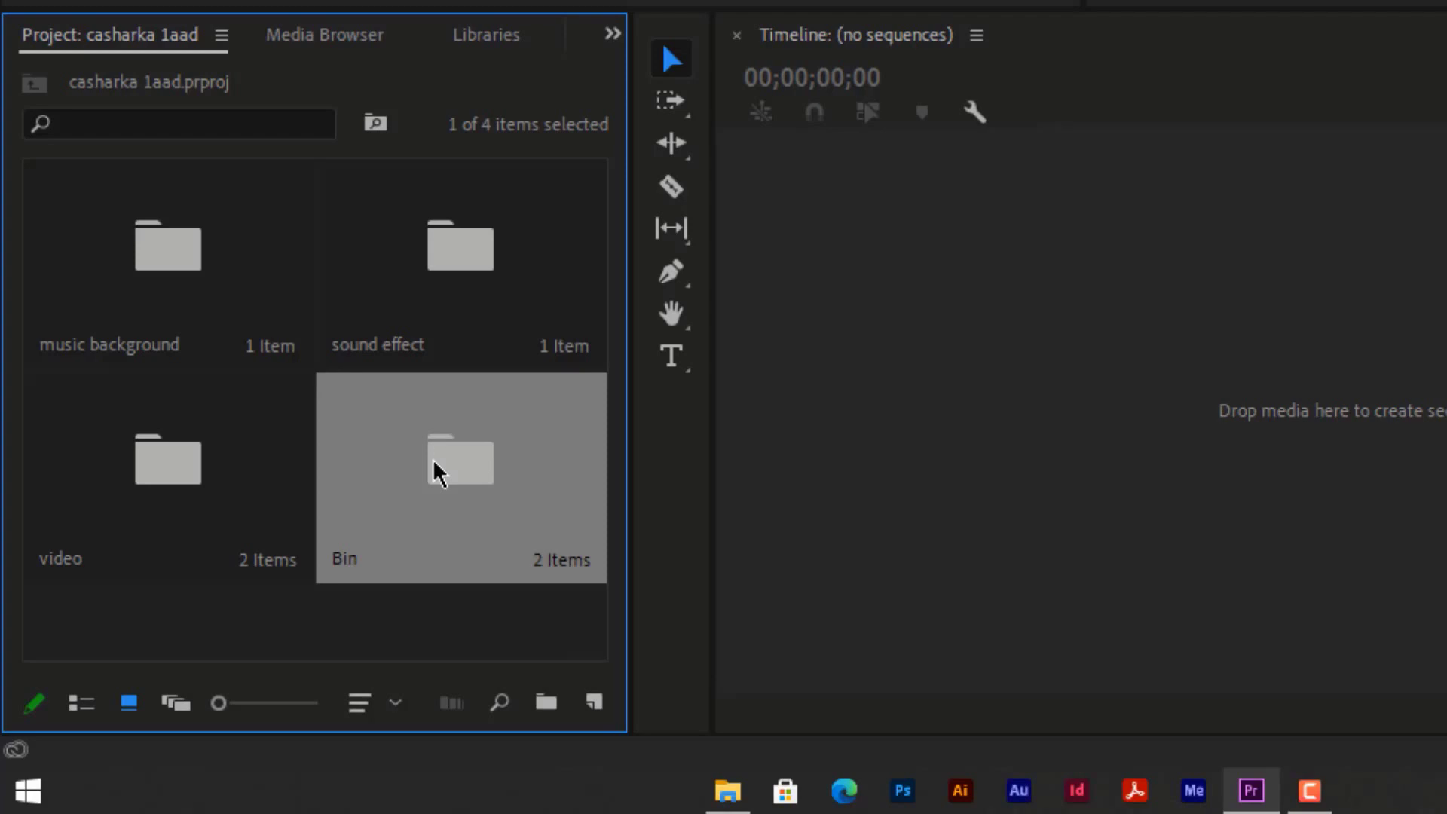
pyautogui.doubleClick(434, 473)
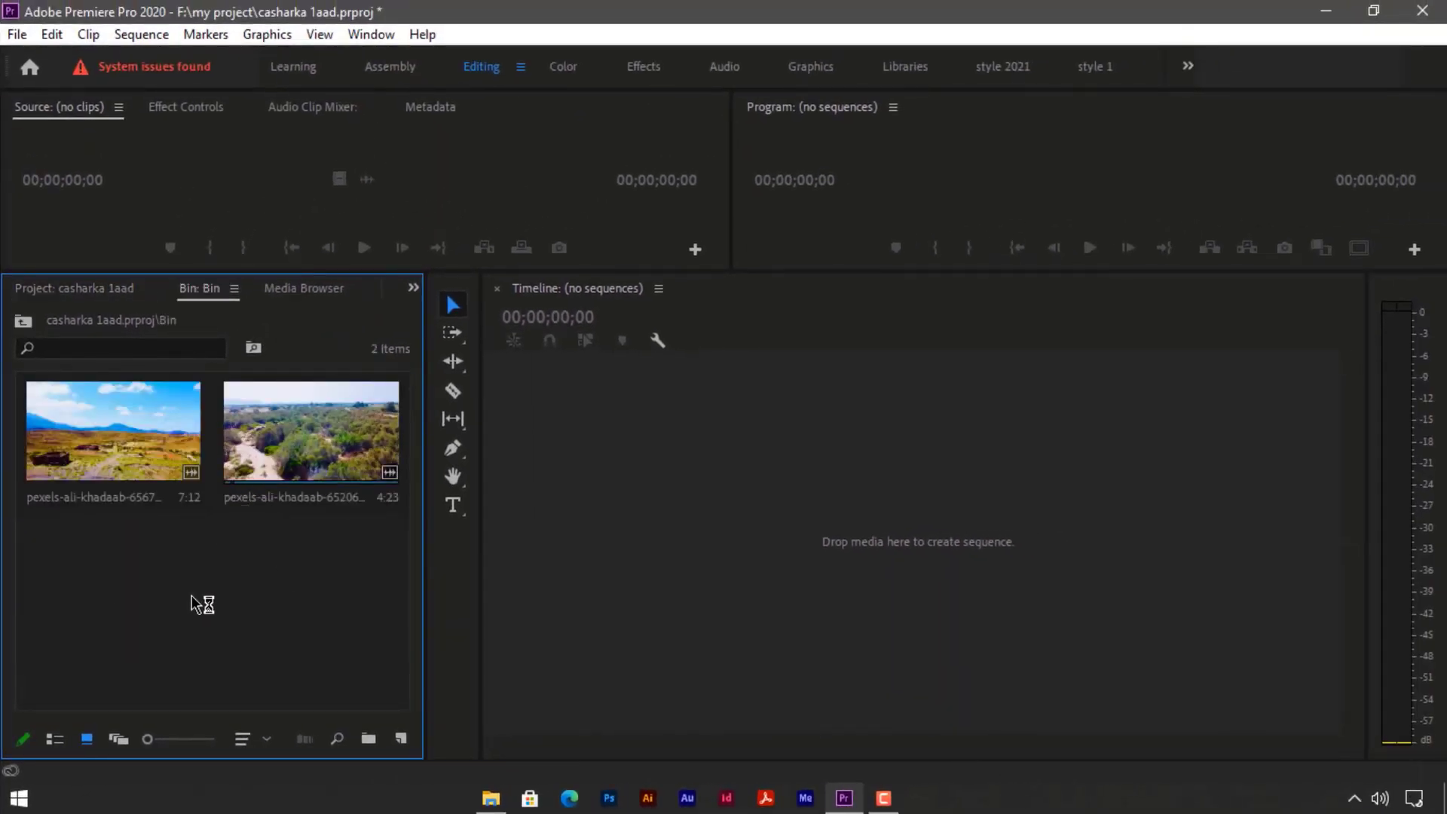
pyautogui.click(140, 289)
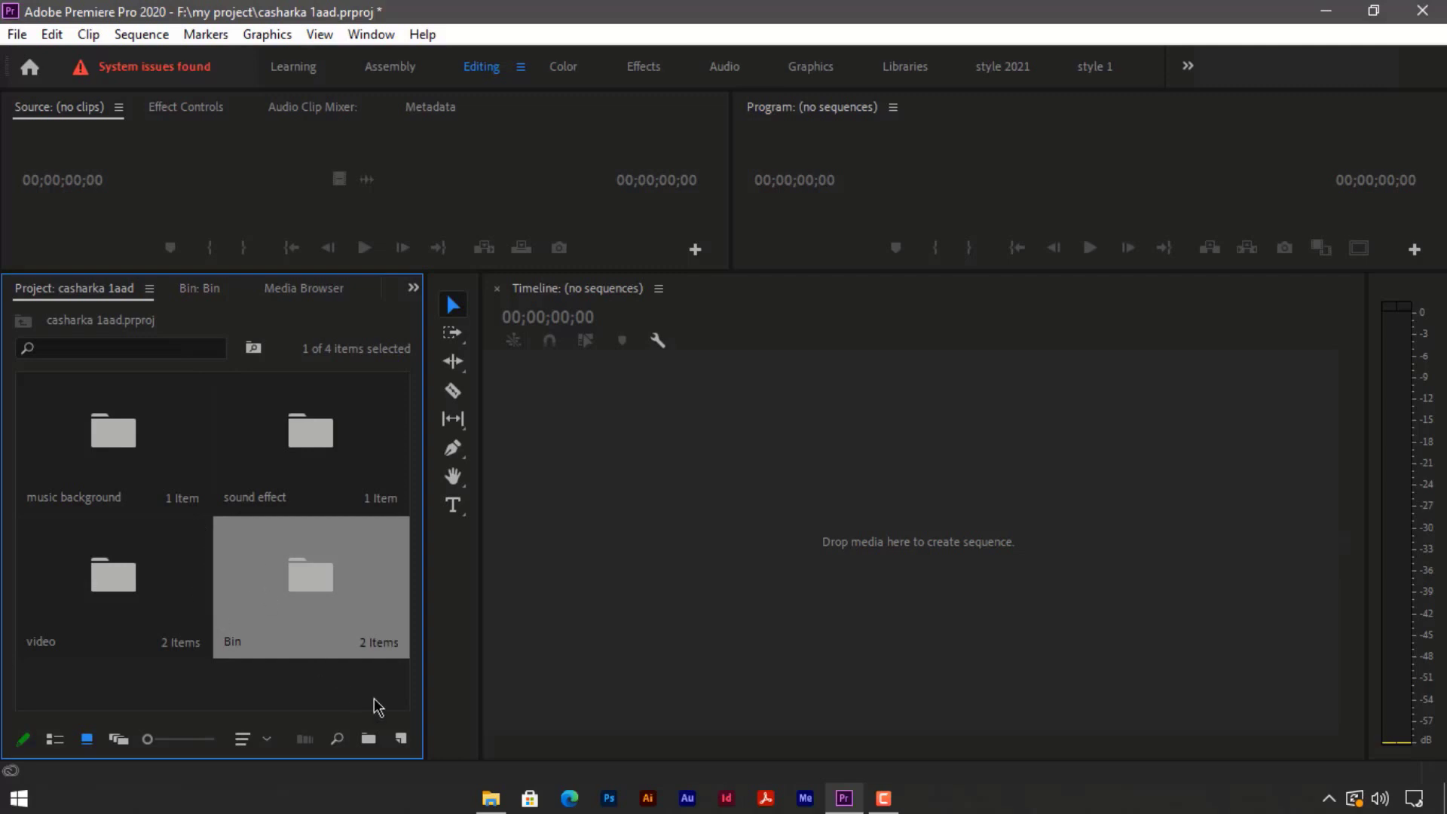
pyautogui.click(488, 800)
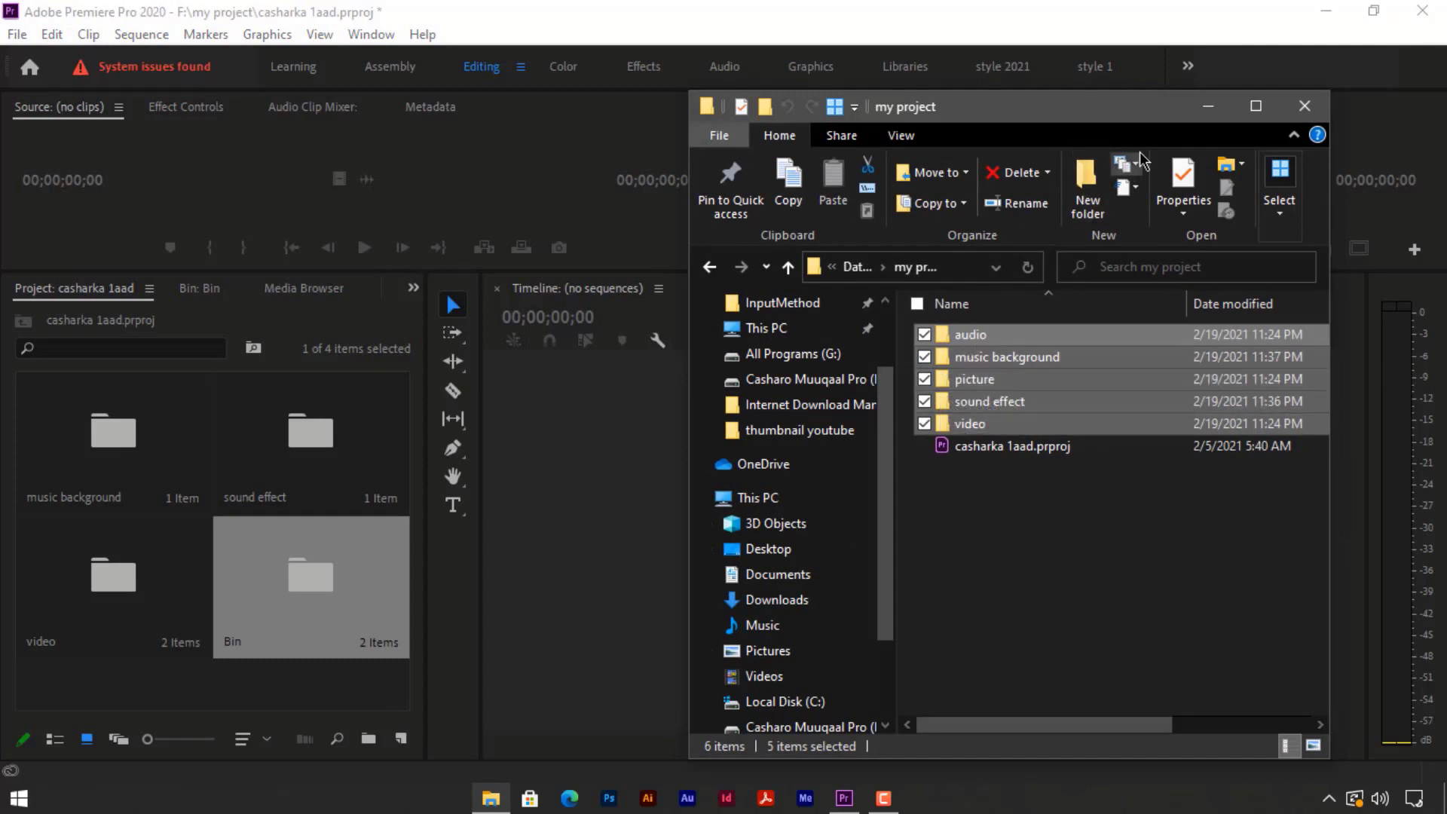
pyautogui.click(1208, 106)
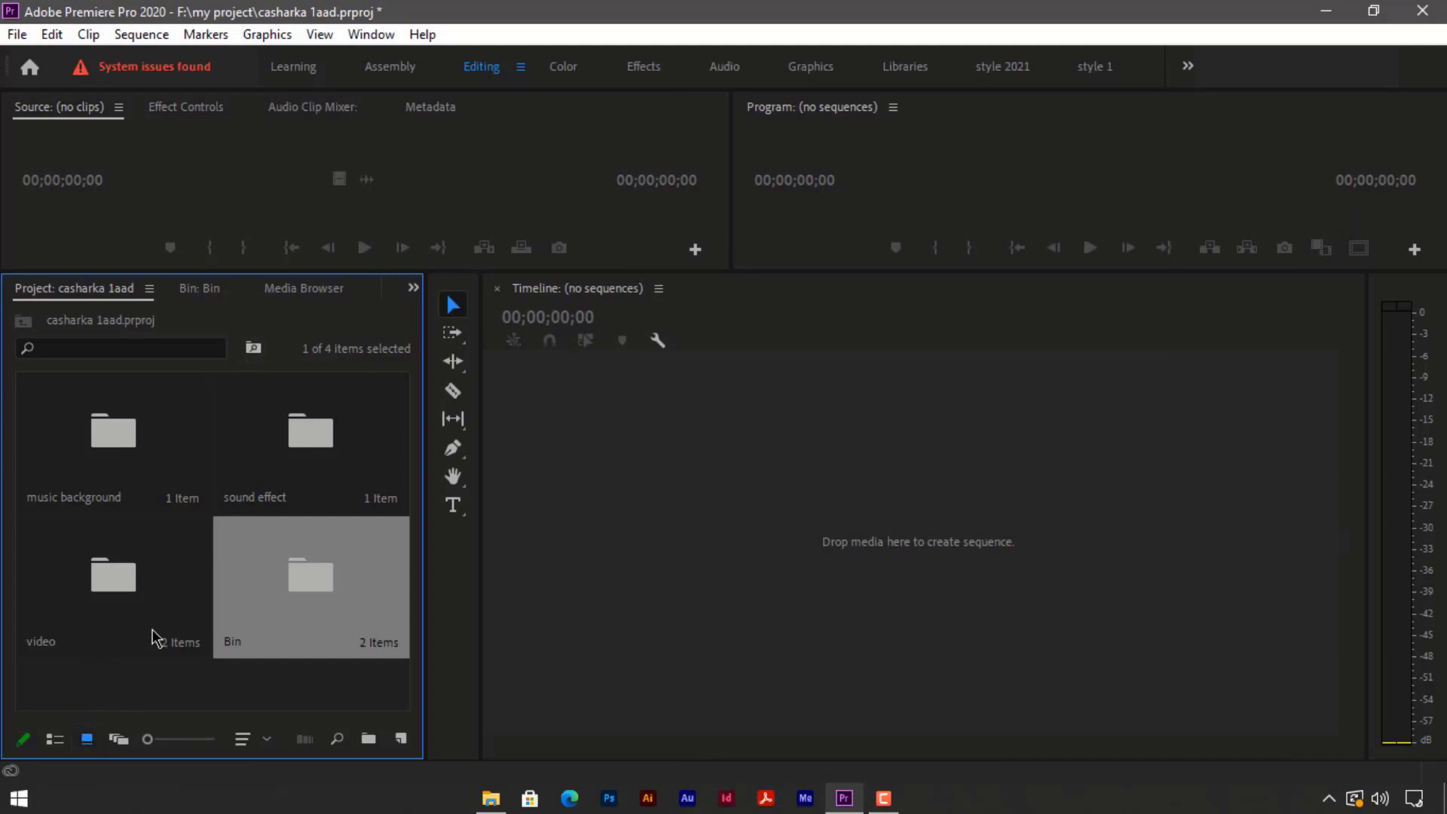
# Move both clips out of Bin, back to the top level of the project.
pyautogui.doubleClick(310, 589)
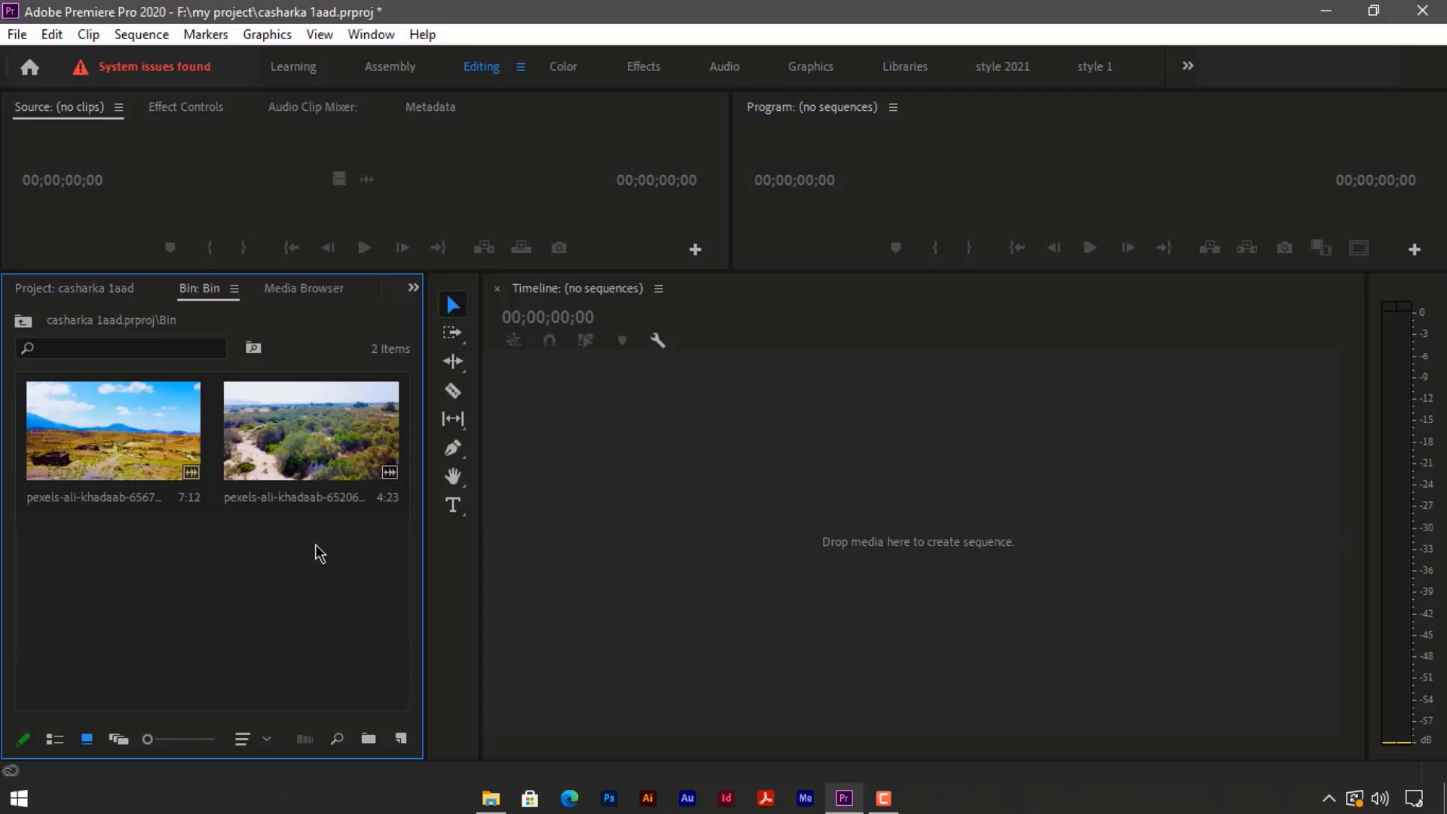
pyautogui.moveTo(315, 546); pyautogui.dragTo(403, 565)
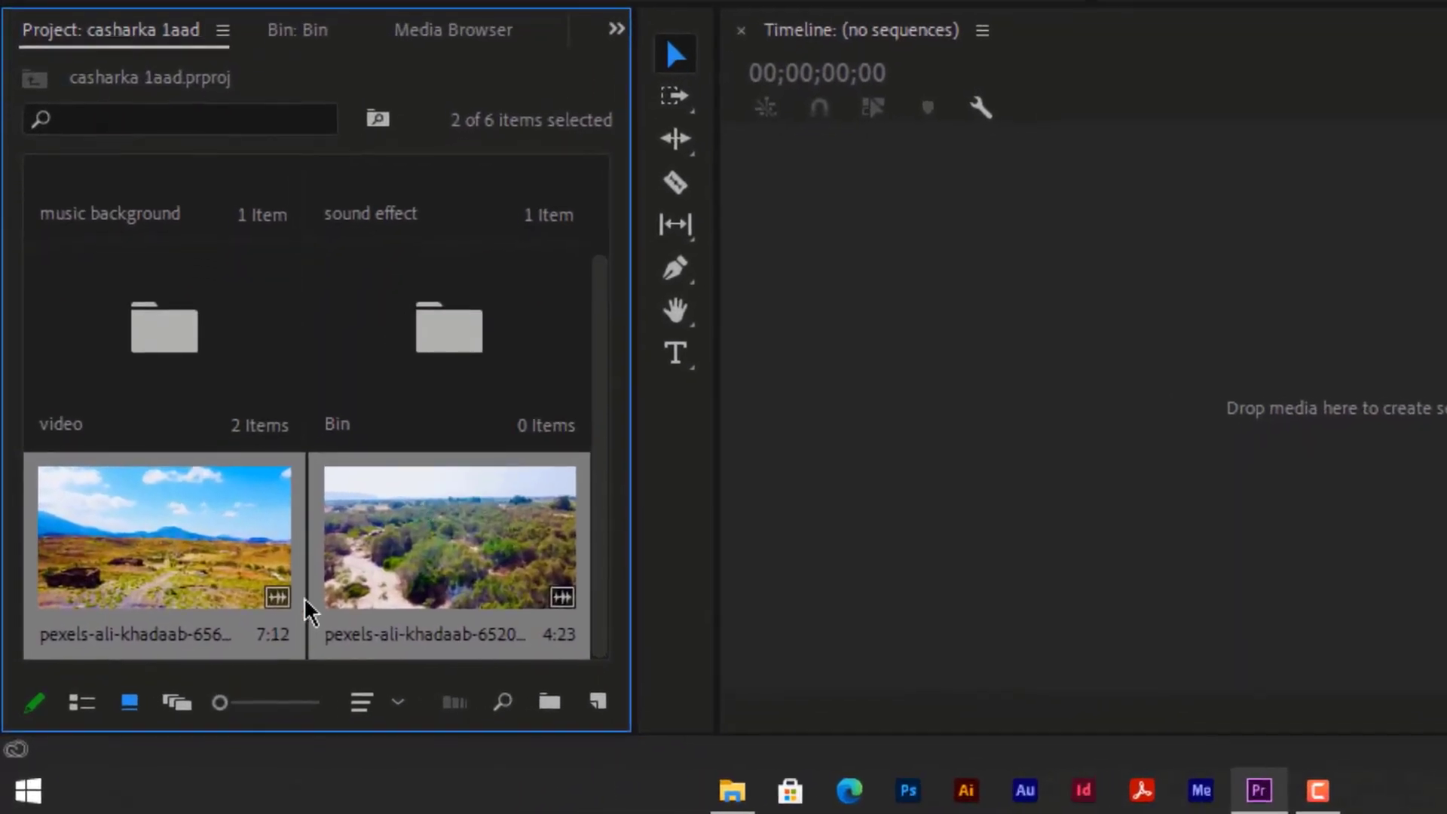
# Compare how the bins and clips appear in the Project panel's List View and Icon View.
pyautogui.click(89, 693)
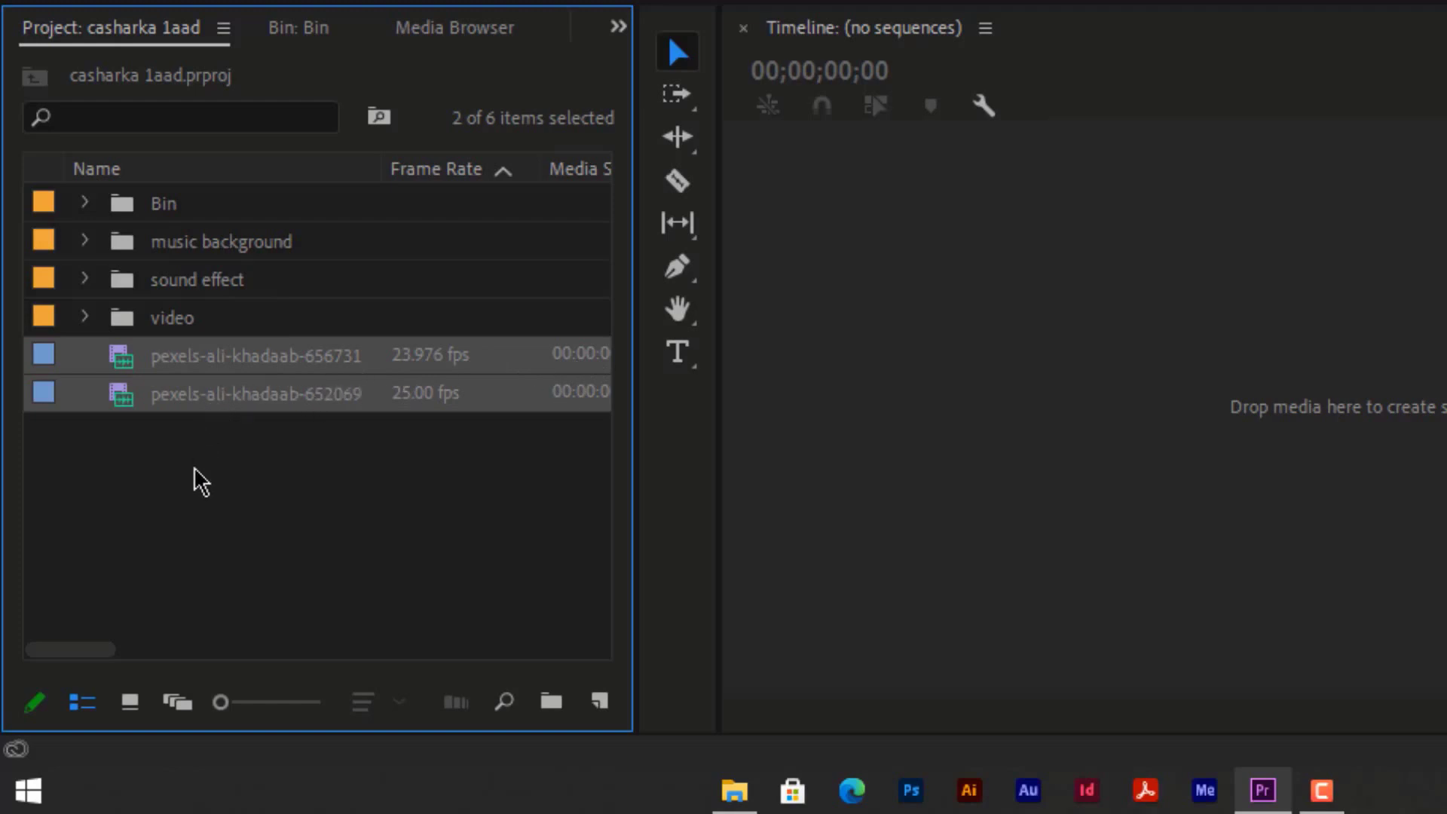
pyautogui.click(129, 702)
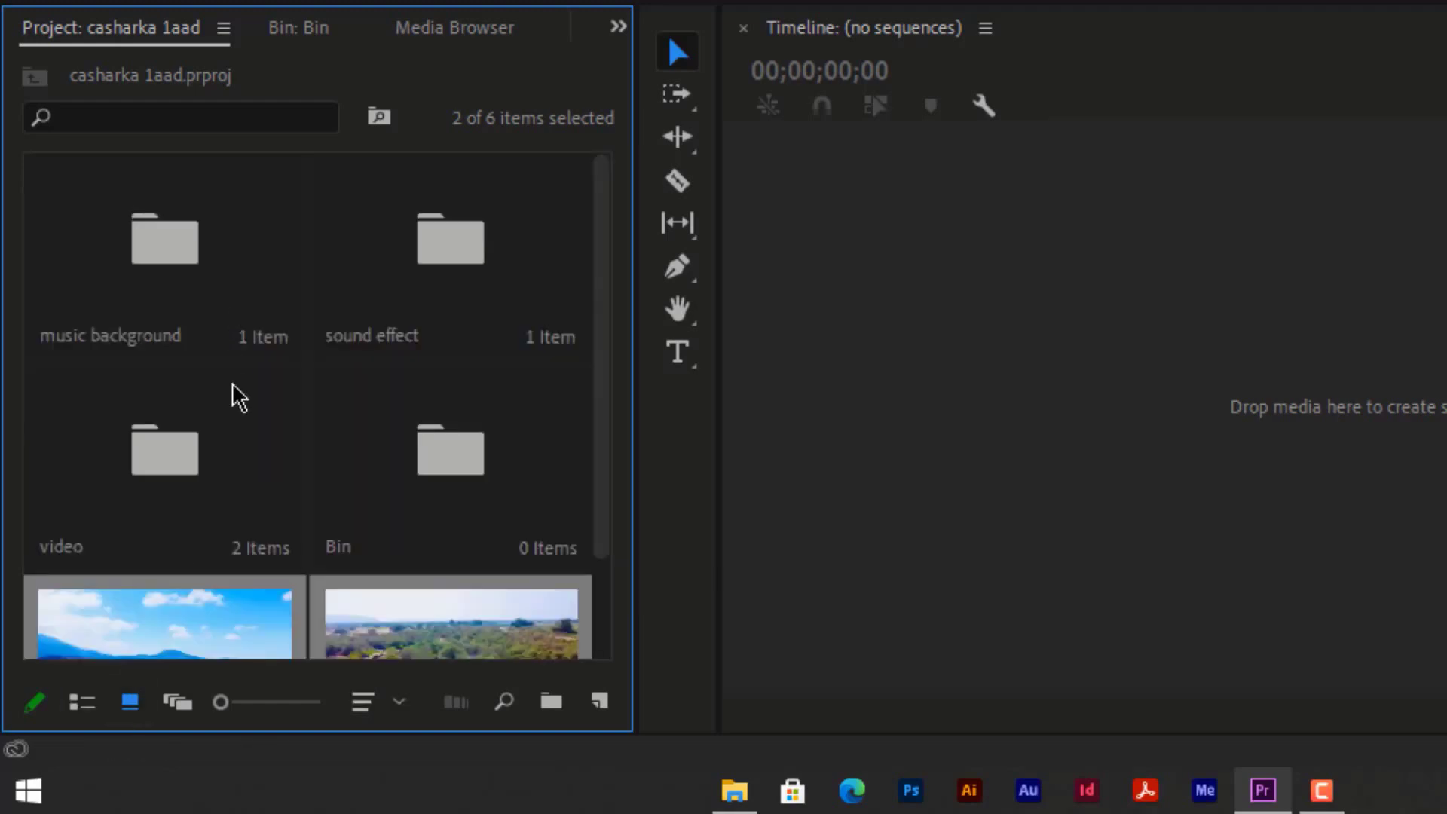
pyautogui.scroll(-2, 238, 397)
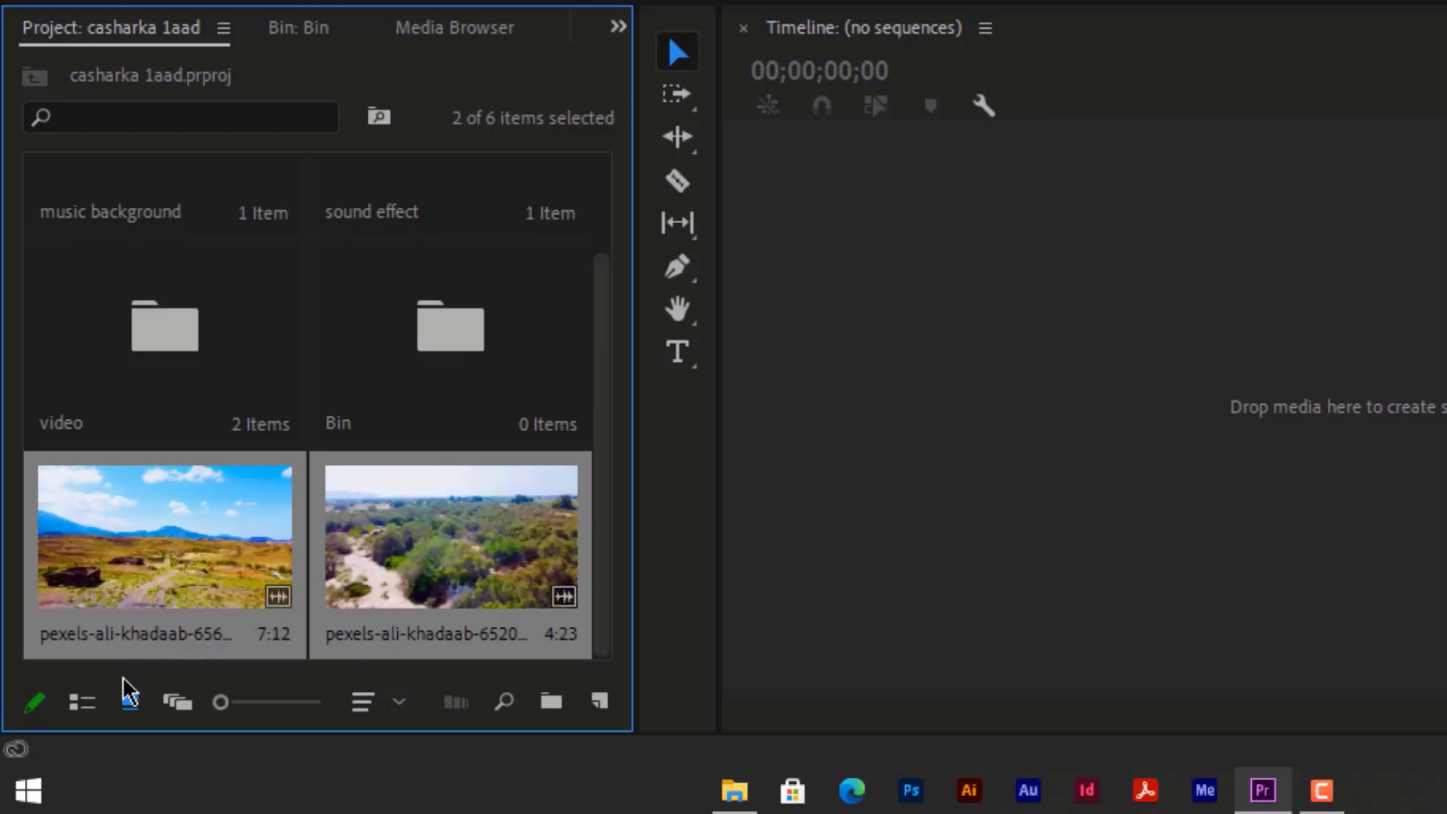
pyautogui.click(84, 702)
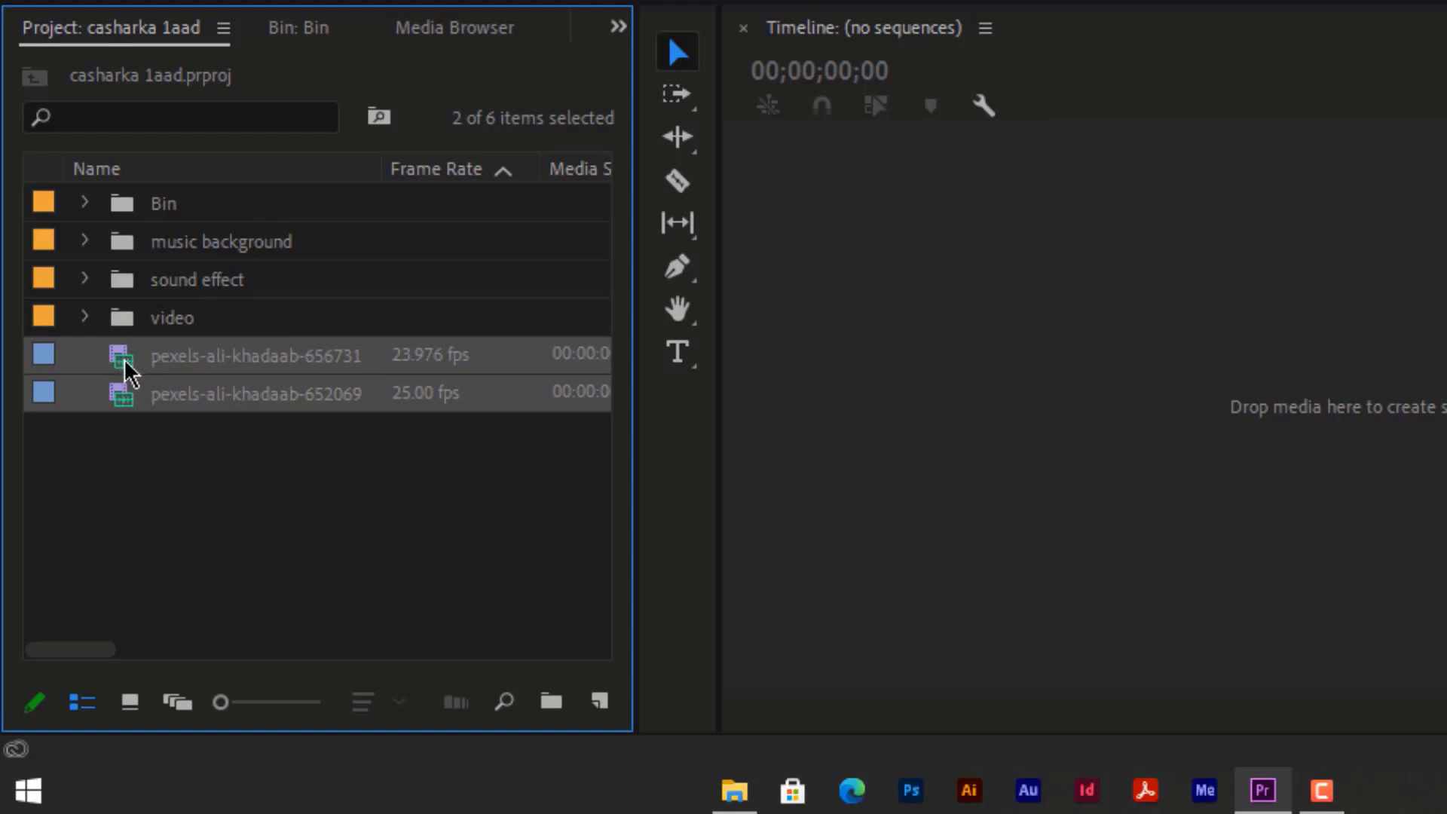
pyautogui.moveTo(121, 364)
pyautogui.click(123, 714)
pyautogui.click(95, 714)
# Place pexels-ali-khadaab-6567315.mp4 partly over the other clip in Freeform View, and return the Project panel to Icon View.
pyautogui.click(181, 702)
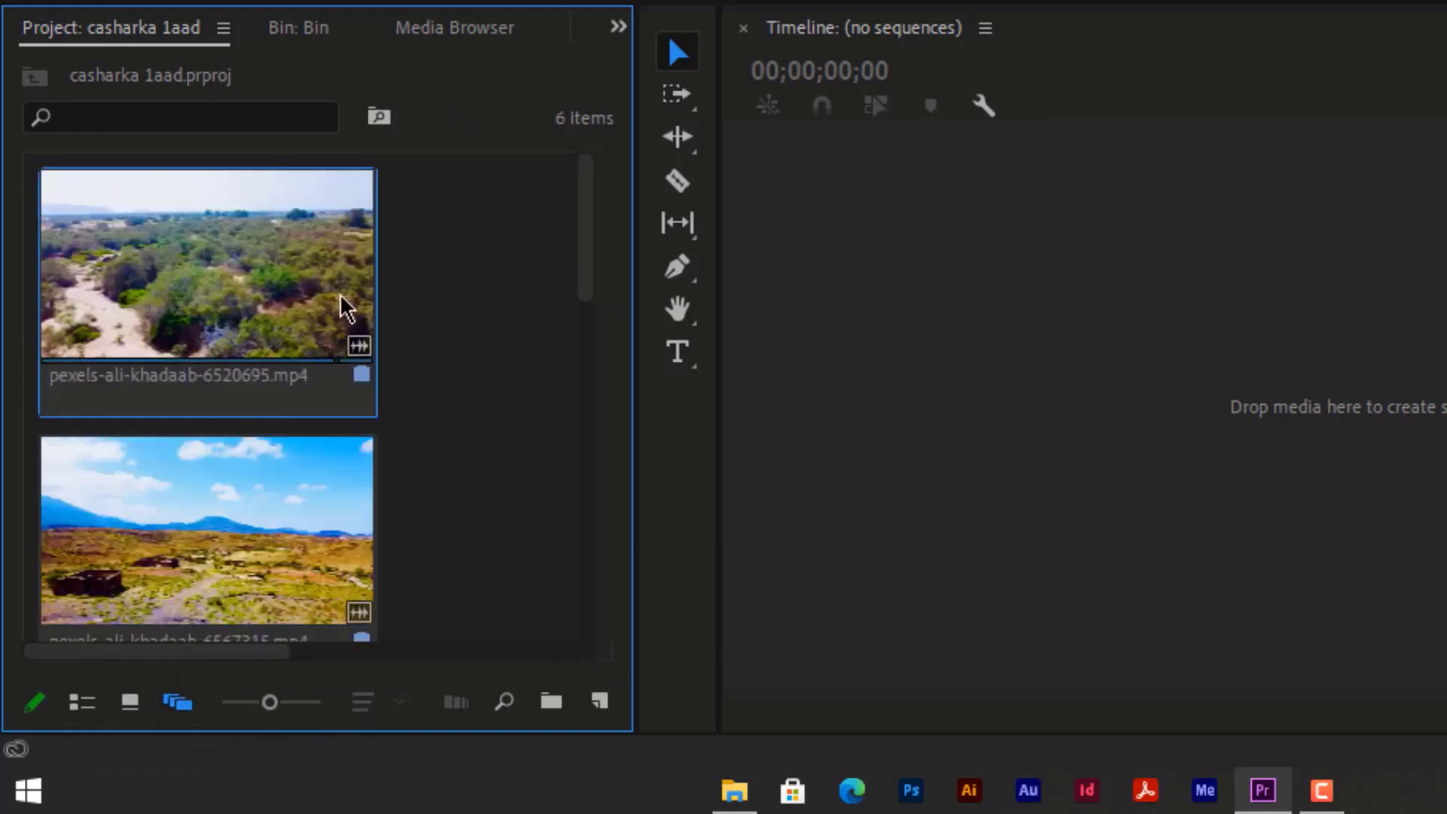
pyautogui.moveTo(595, 233)
pyautogui.mouseDown()
pyautogui.moveTo(593, 440)
pyautogui.moveTo(595, 219)
pyautogui.mouseUp()
pyautogui.moveTo(179, 518); pyautogui.dragTo(349, 310)
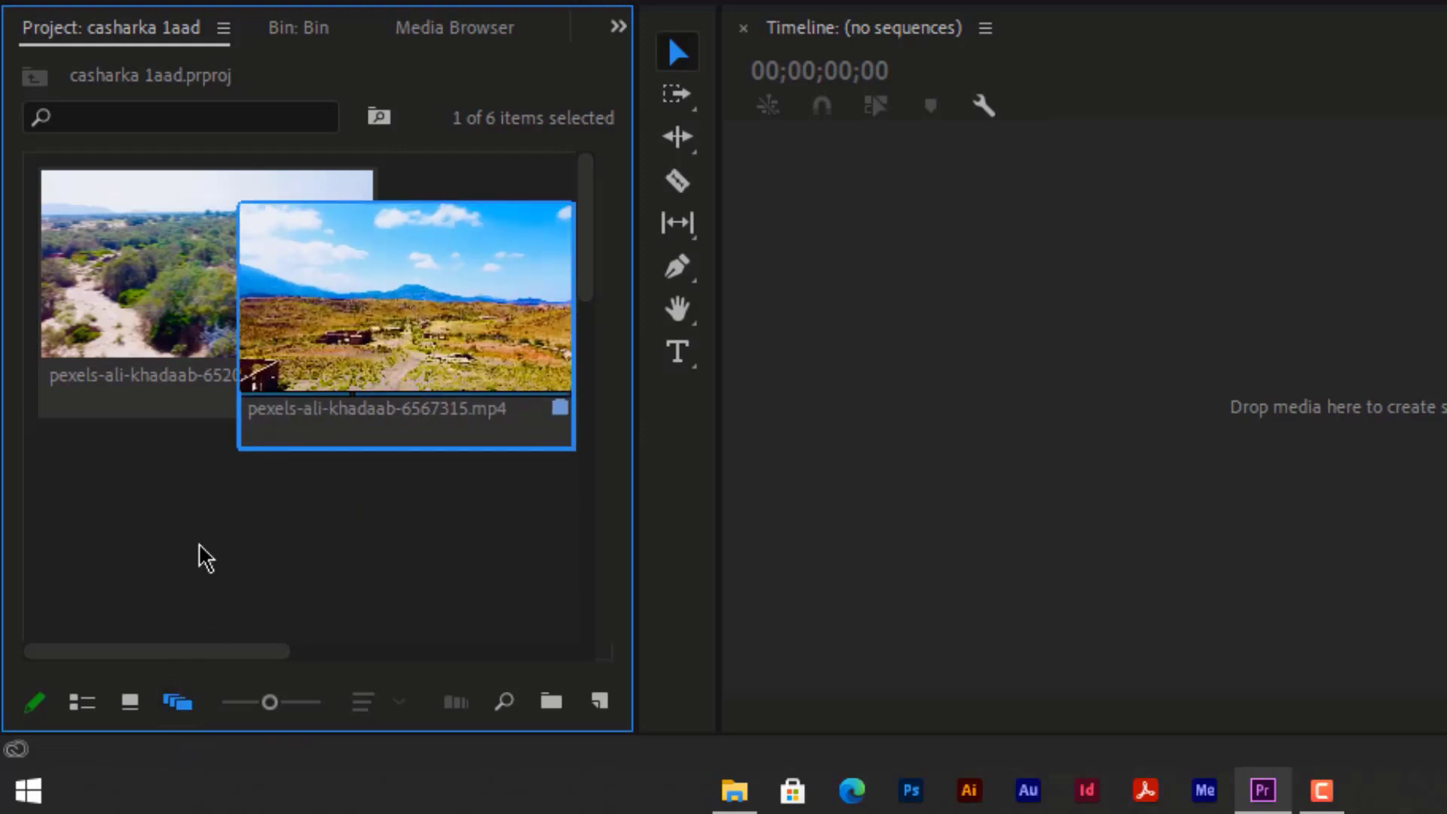
pyautogui.click(131, 704)
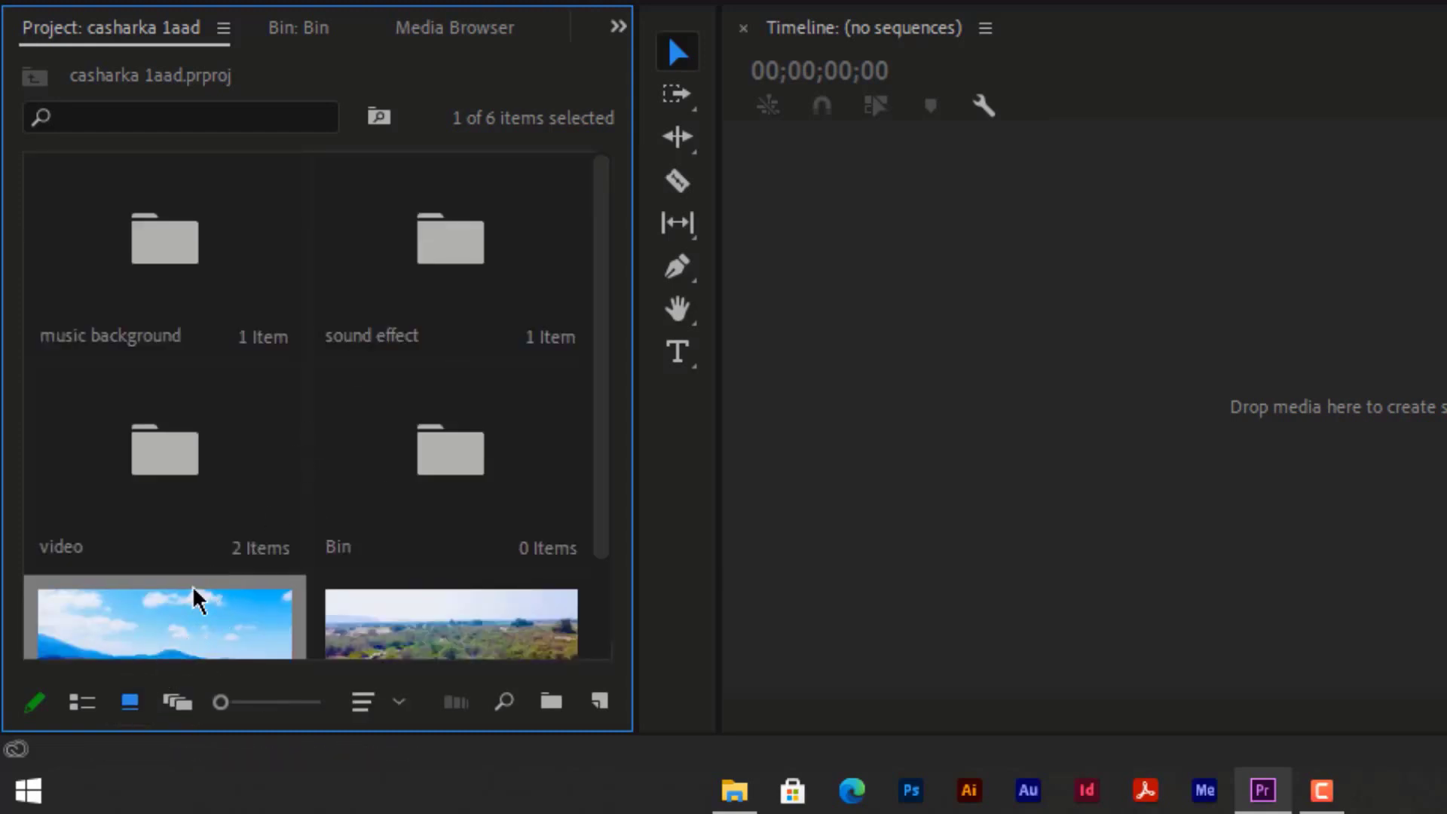
pyautogui.click(81, 702)
pyautogui.click(129, 702)
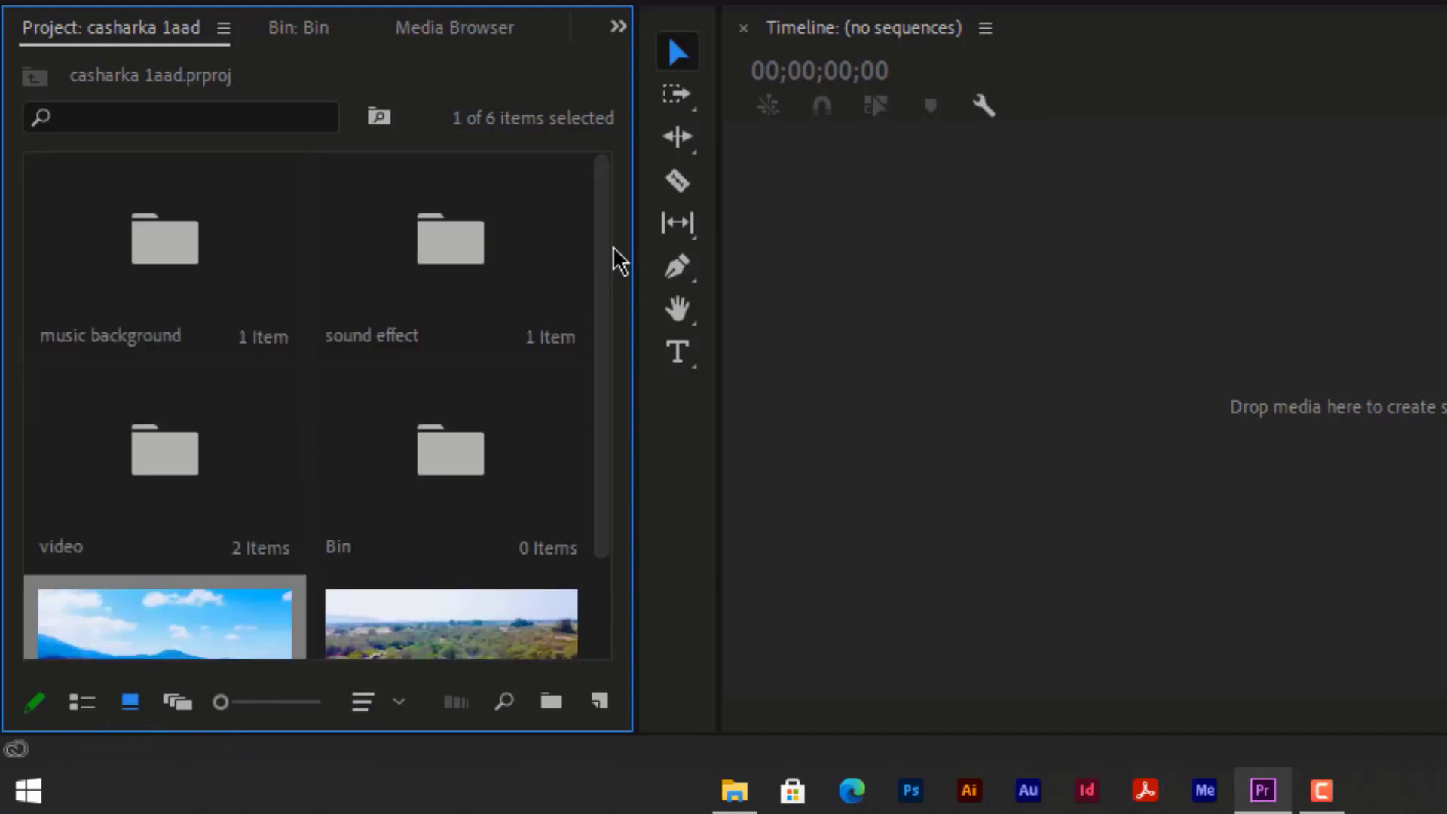
# Try larger thumbnails in a taller, wider Project panel, restore the smallest thumbnail size and clear the selection.
pyautogui.moveTo(602, 316); pyautogui.dragTo(603, 482)
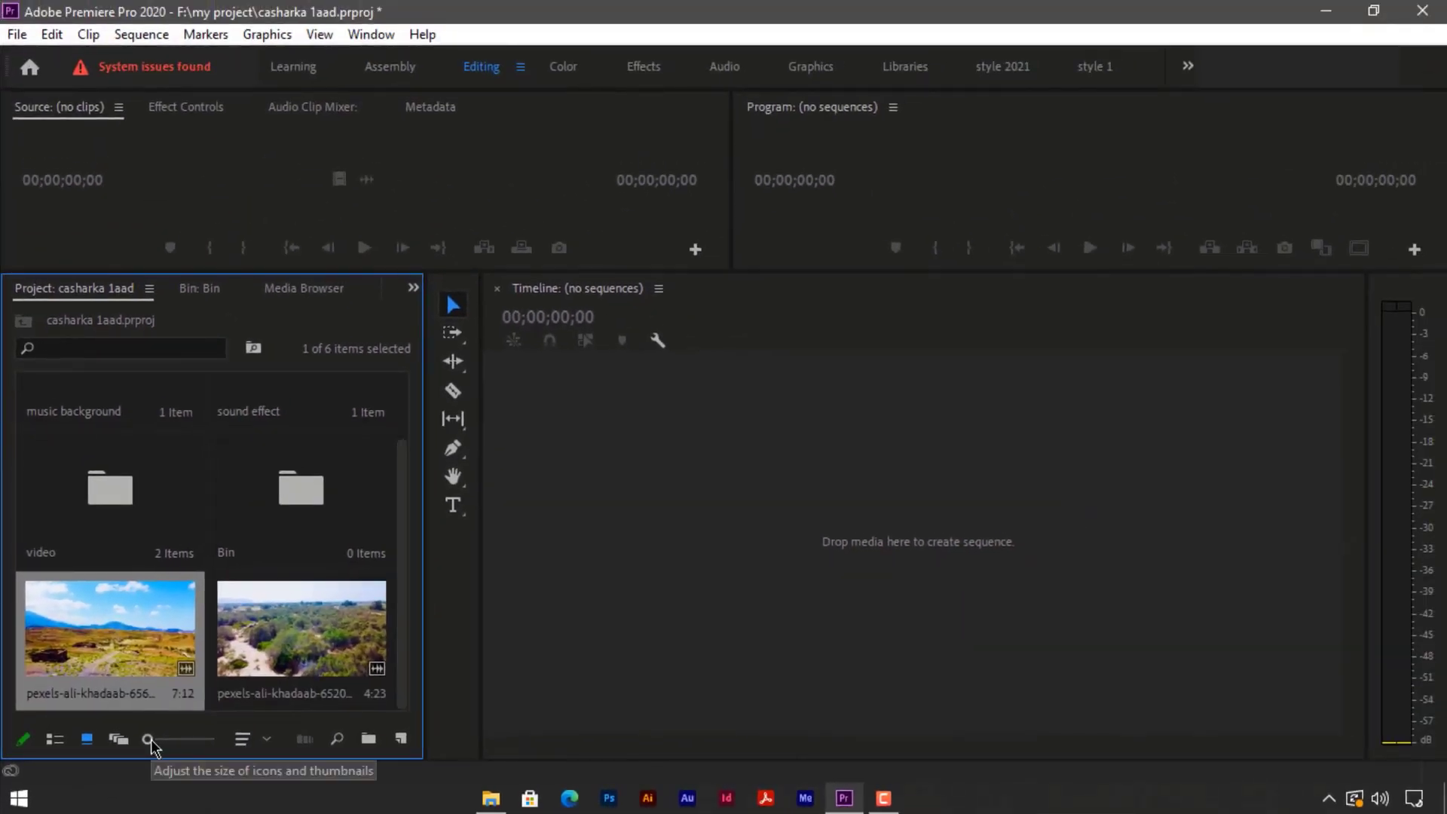
pyautogui.moveTo(240, 701)
pyautogui.mouseDown()
pyautogui.moveTo(274, 701)
pyautogui.moveTo(237, 701)
pyautogui.mouseUp()
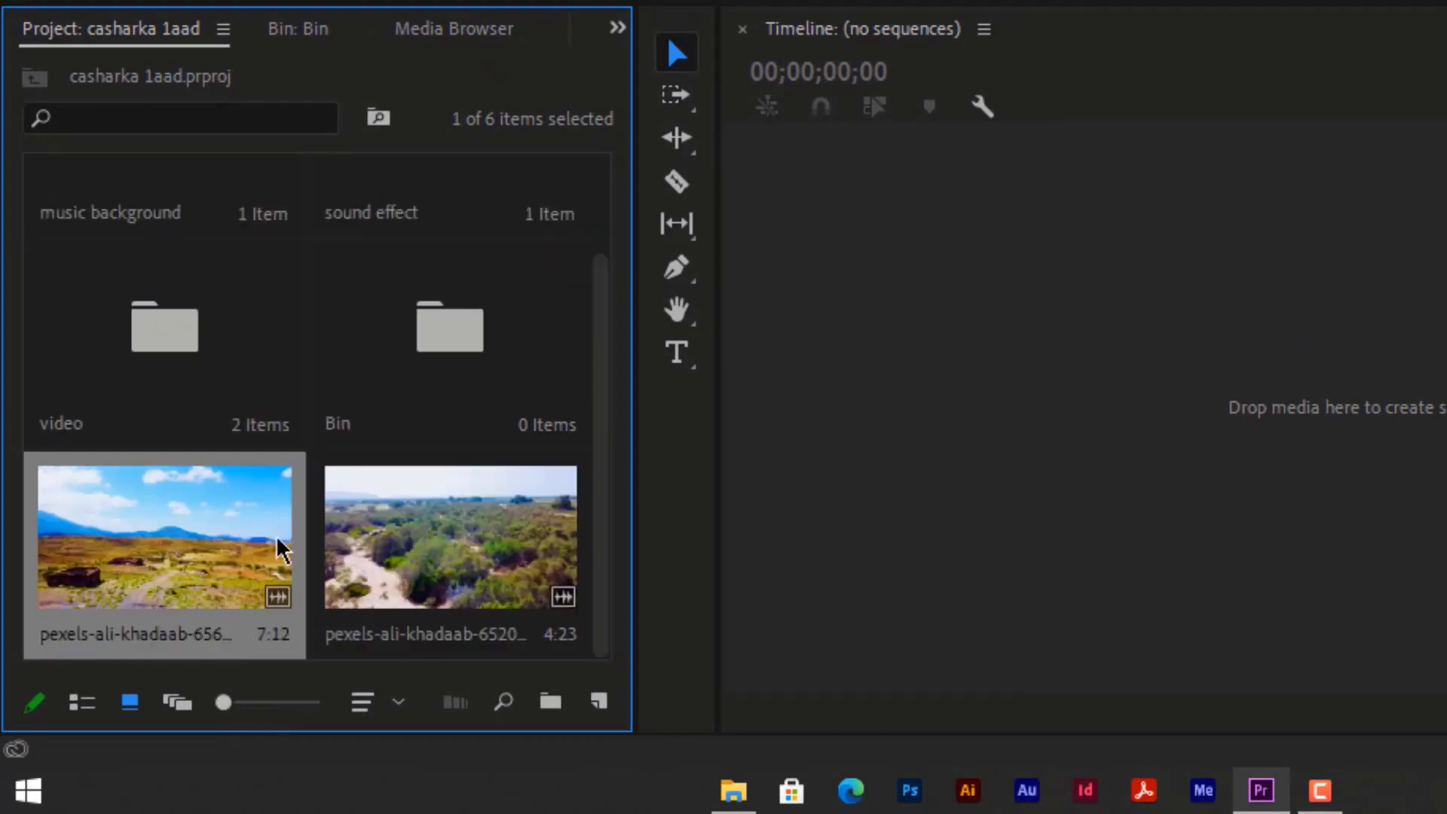
pyautogui.moveTo(235, 420); pyautogui.dragTo(220, 703)
pyautogui.click(277, 702)
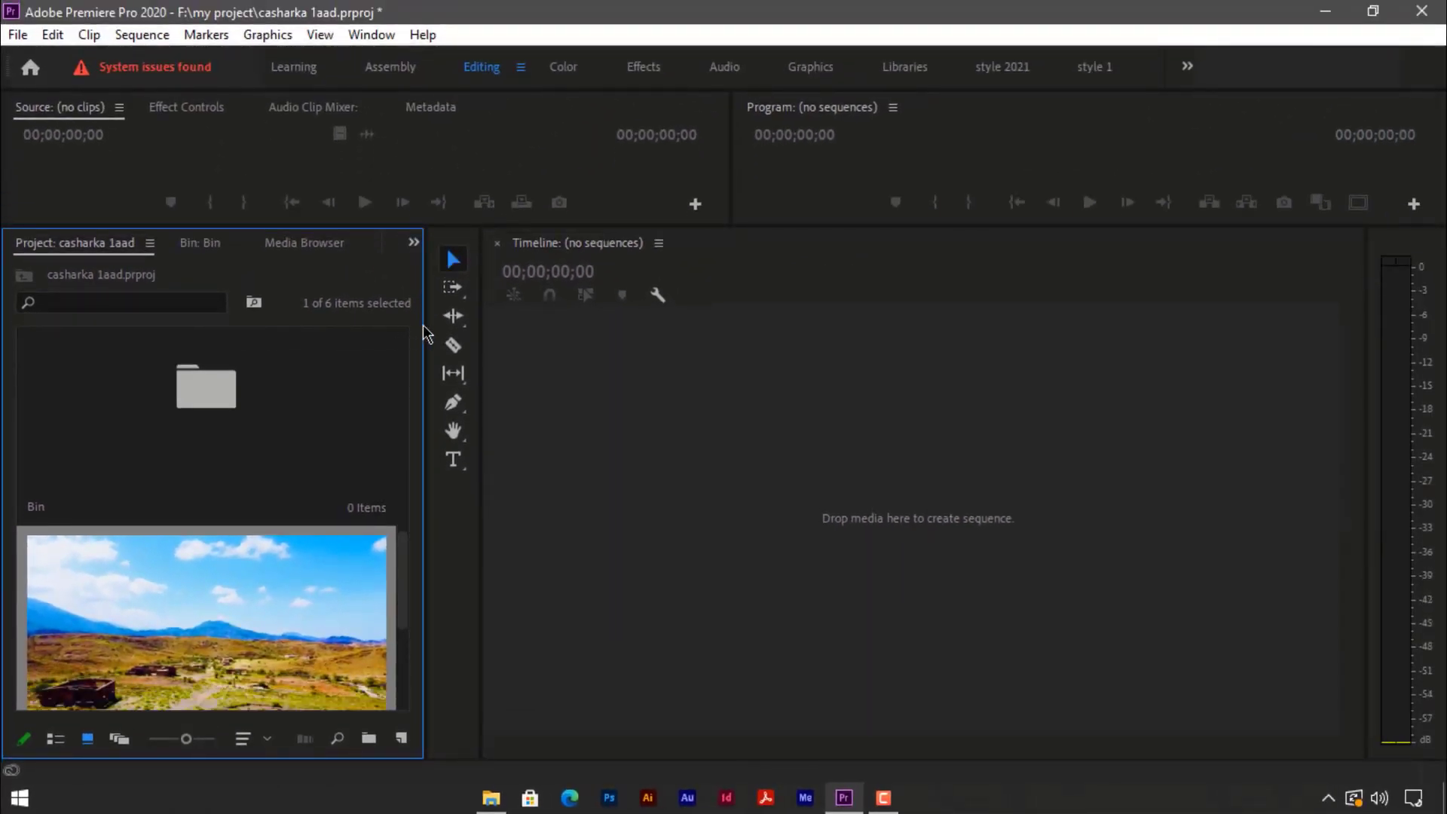
pyautogui.moveTo(424, 336); pyautogui.dragTo(682, 302)
pyautogui.moveTo(186, 739); pyautogui.dragTo(148, 740)
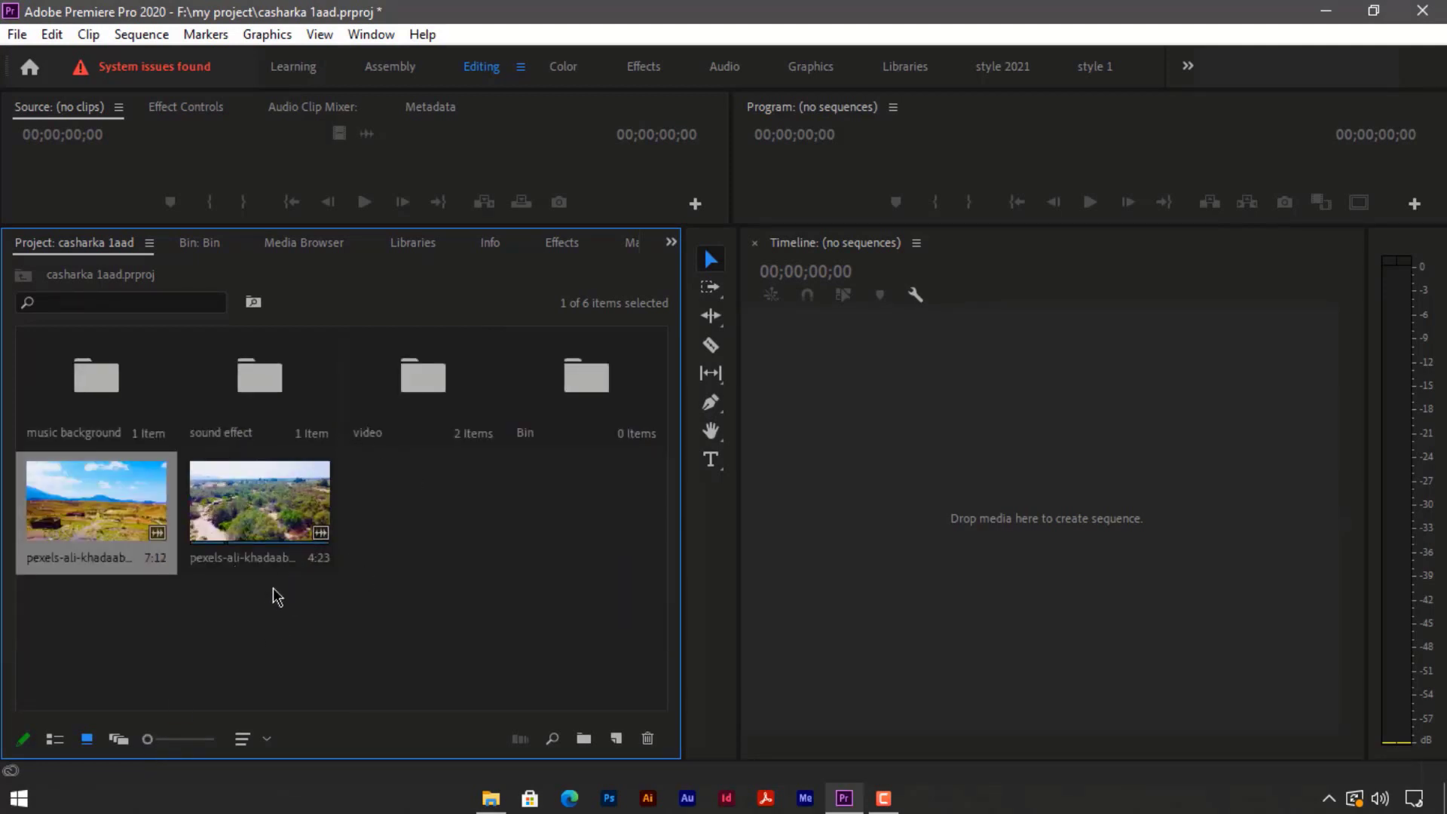
pyautogui.click(232, 597)
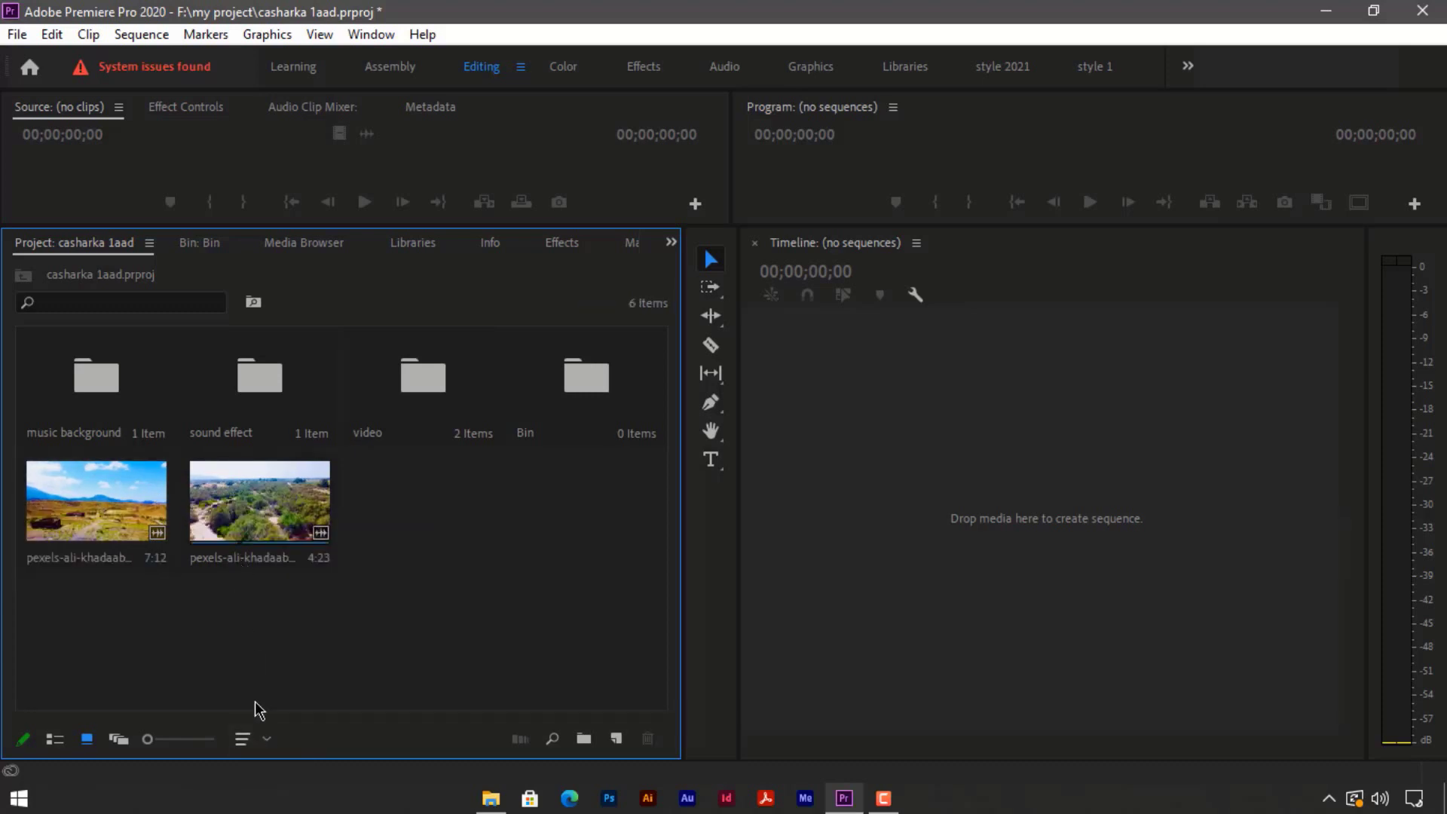
# Look through the sort options for icons in the Project panel, keeping User Order.
pyautogui.click(265, 741)
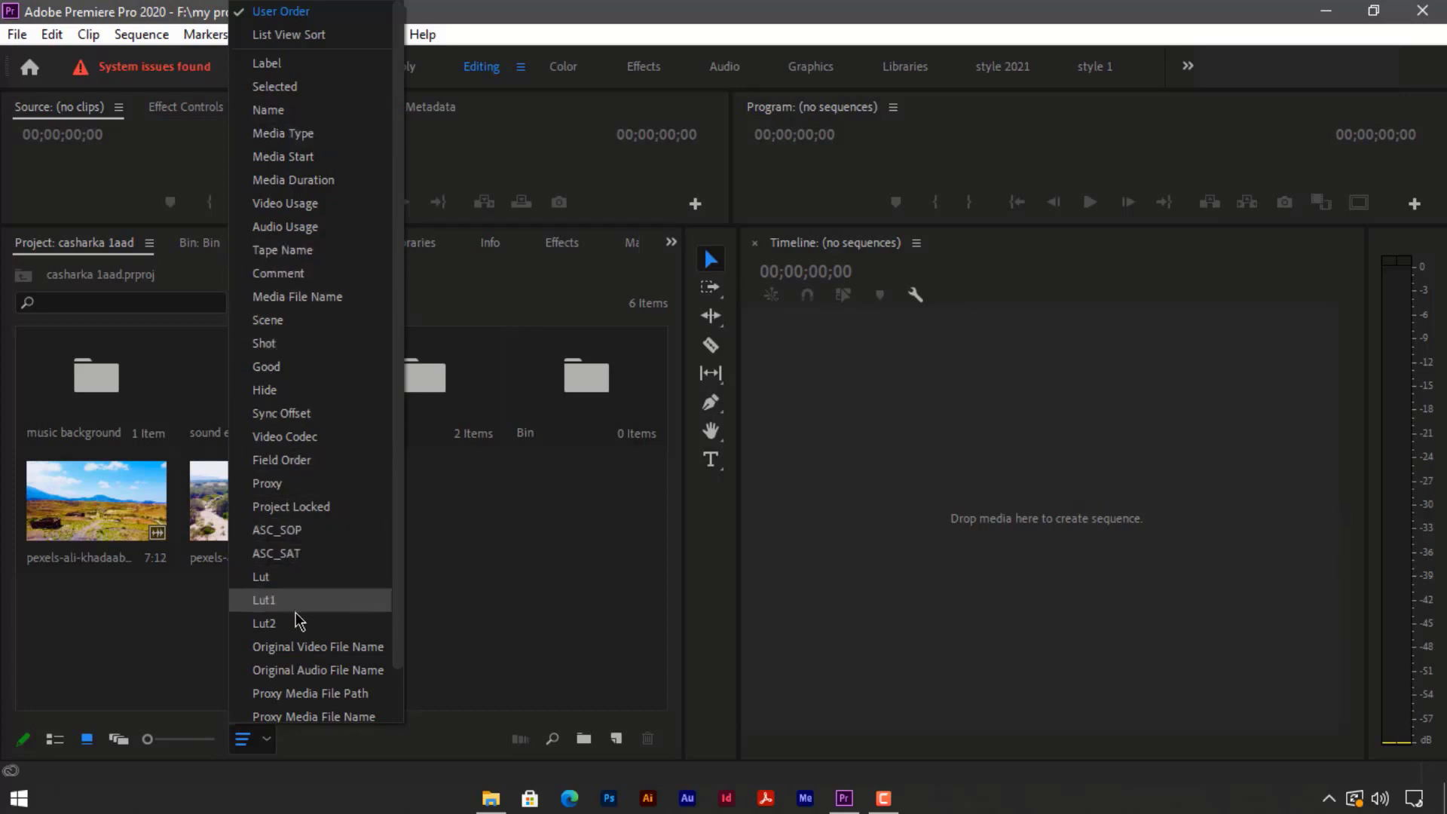
pyautogui.click(229, 409)
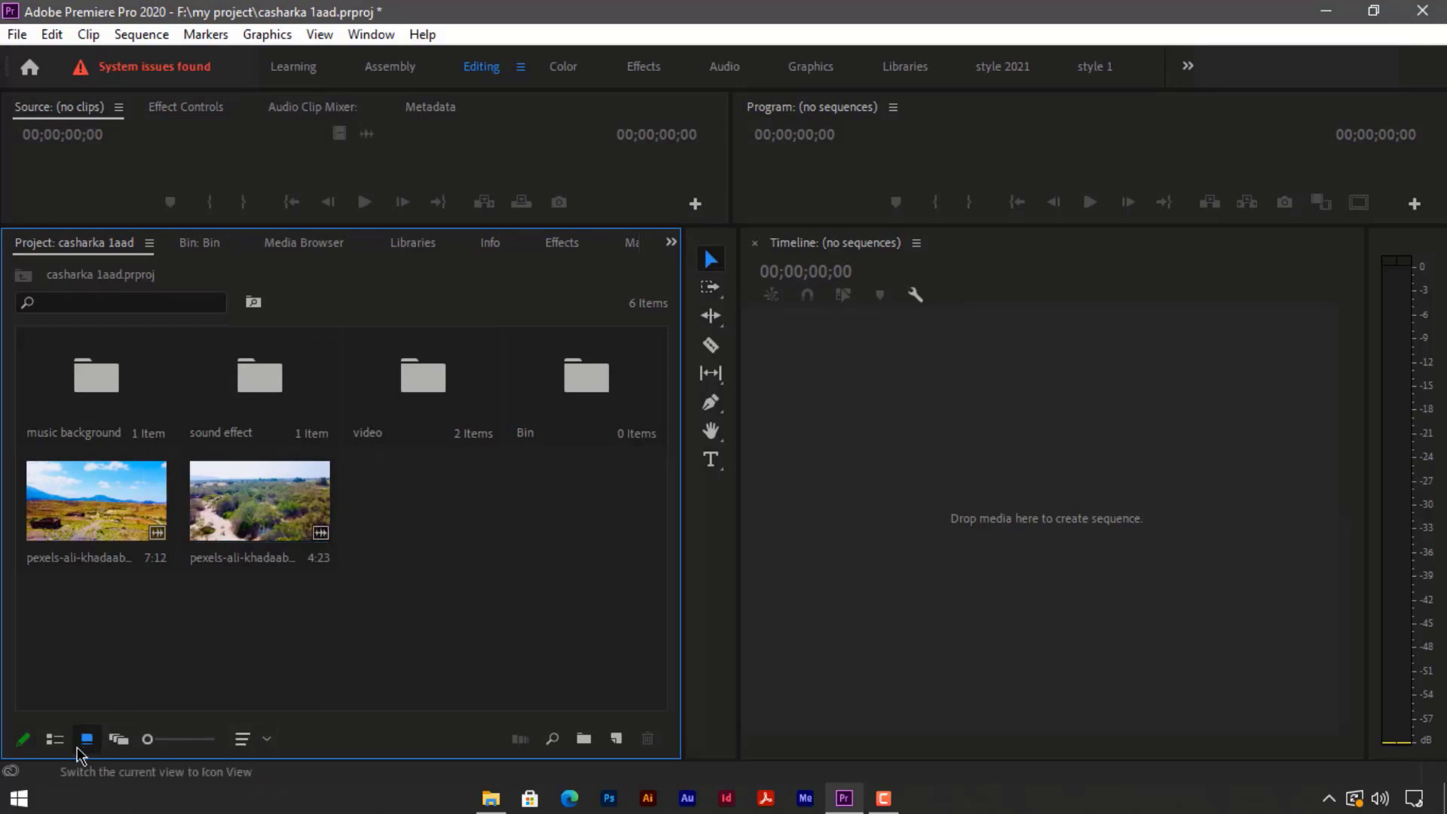
pyautogui.click(261, 740)
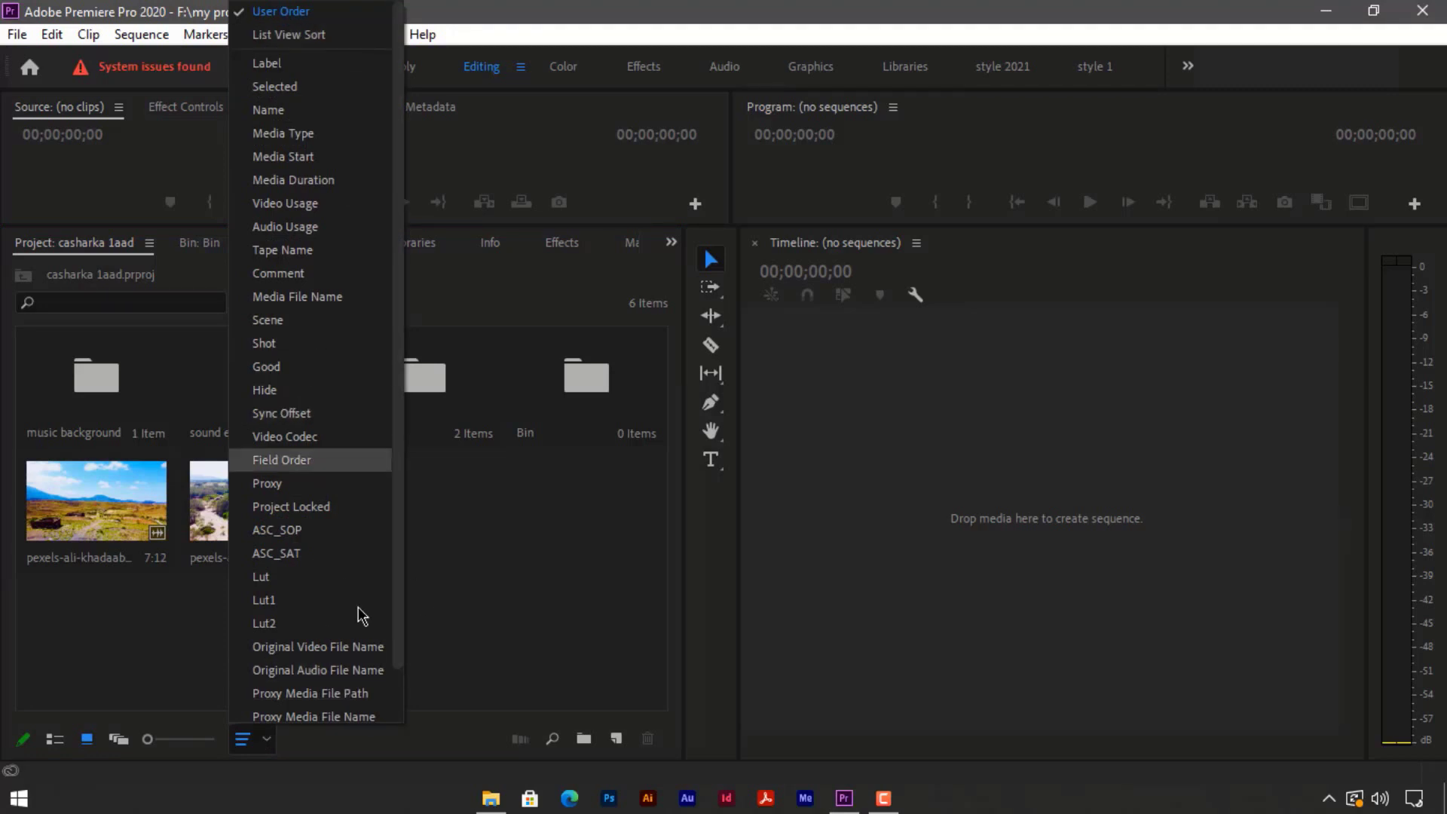
pyautogui.click(452, 616)
# Shrink the Project panel to a lower height and a narrower width.
pyautogui.moveTo(562, 226); pyautogui.dragTo(561, 449)
pyautogui.moveTo(730, 386); pyautogui.dragTo(582, 387)
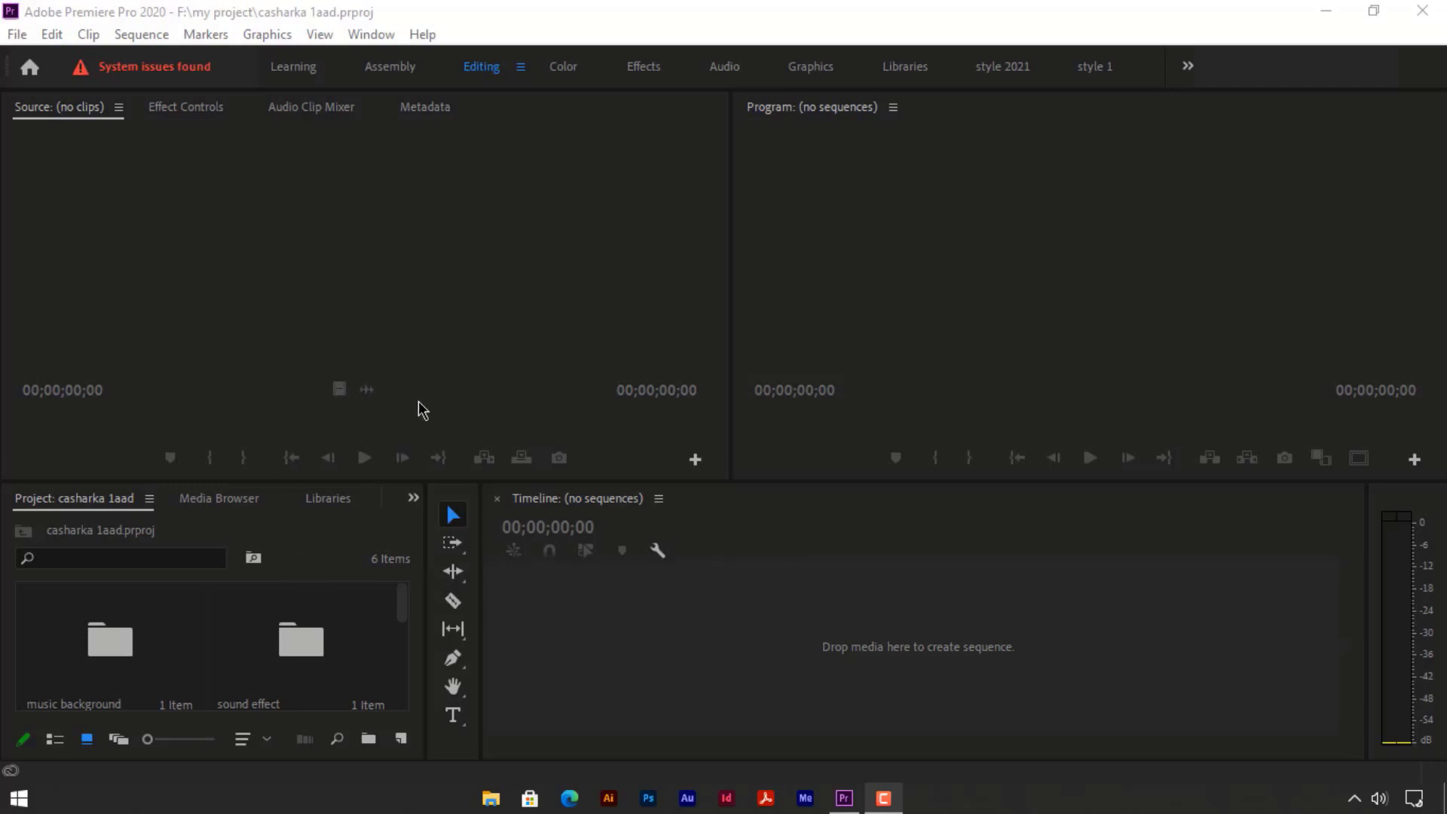
# Open the clip pexels-ali-khadaab-6520695.mp4 from the Project panel in the Source Monitor.
pyautogui.scroll(-3, 410, 644)
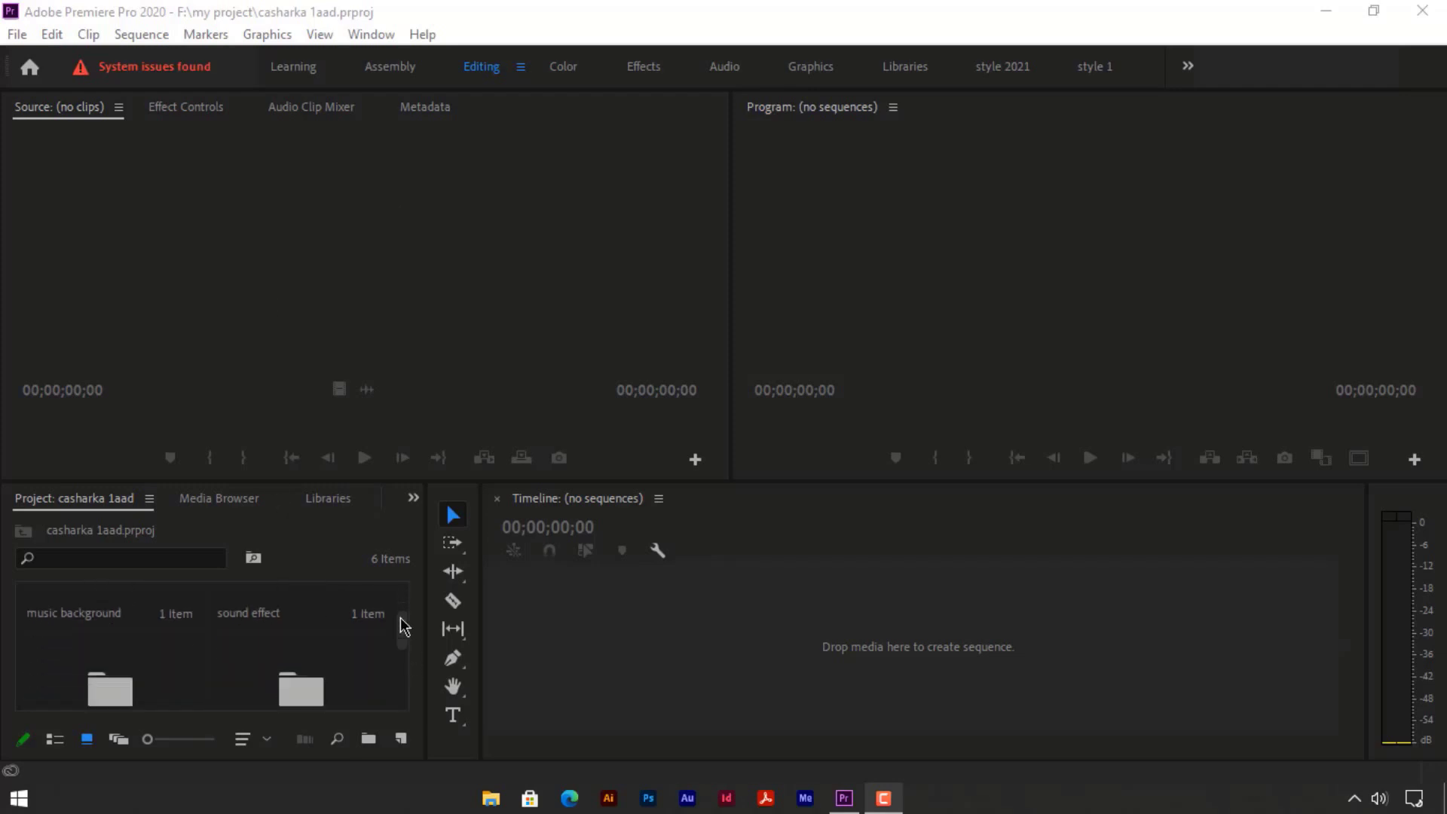
pyautogui.scroll(-1, 399, 639)
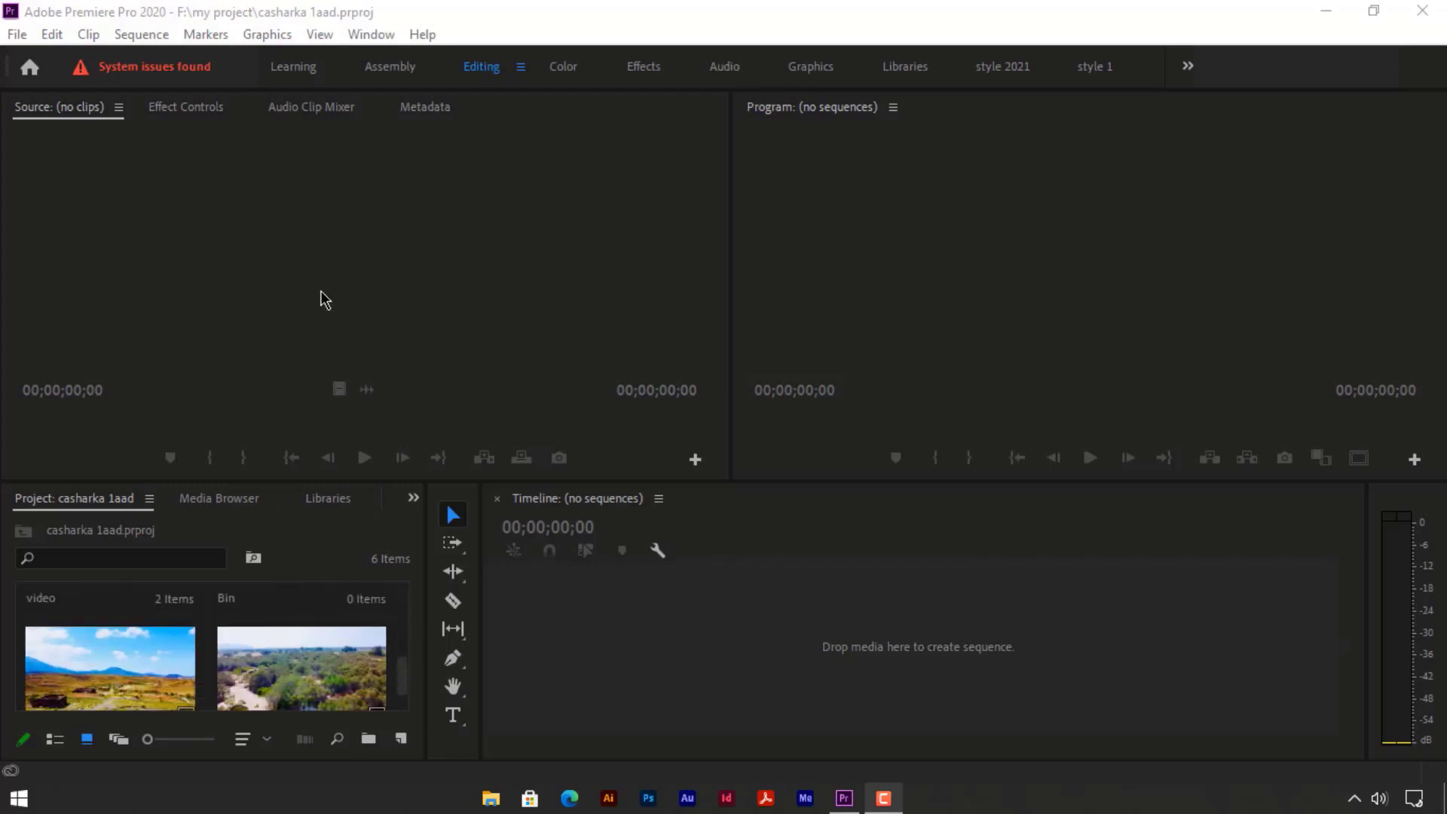
pyautogui.scroll(-1, 203, 678)
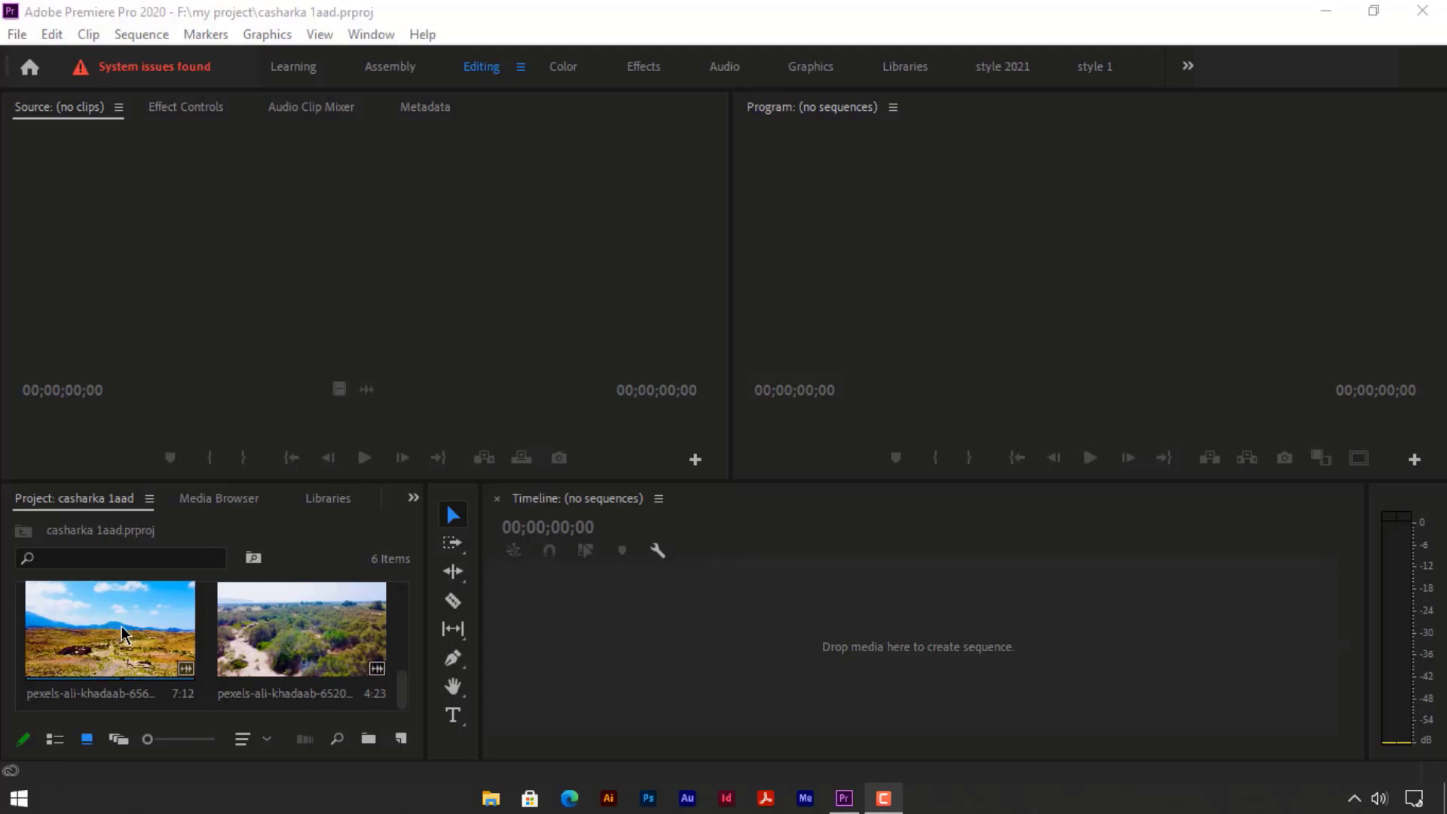
pyautogui.click(298, 635)
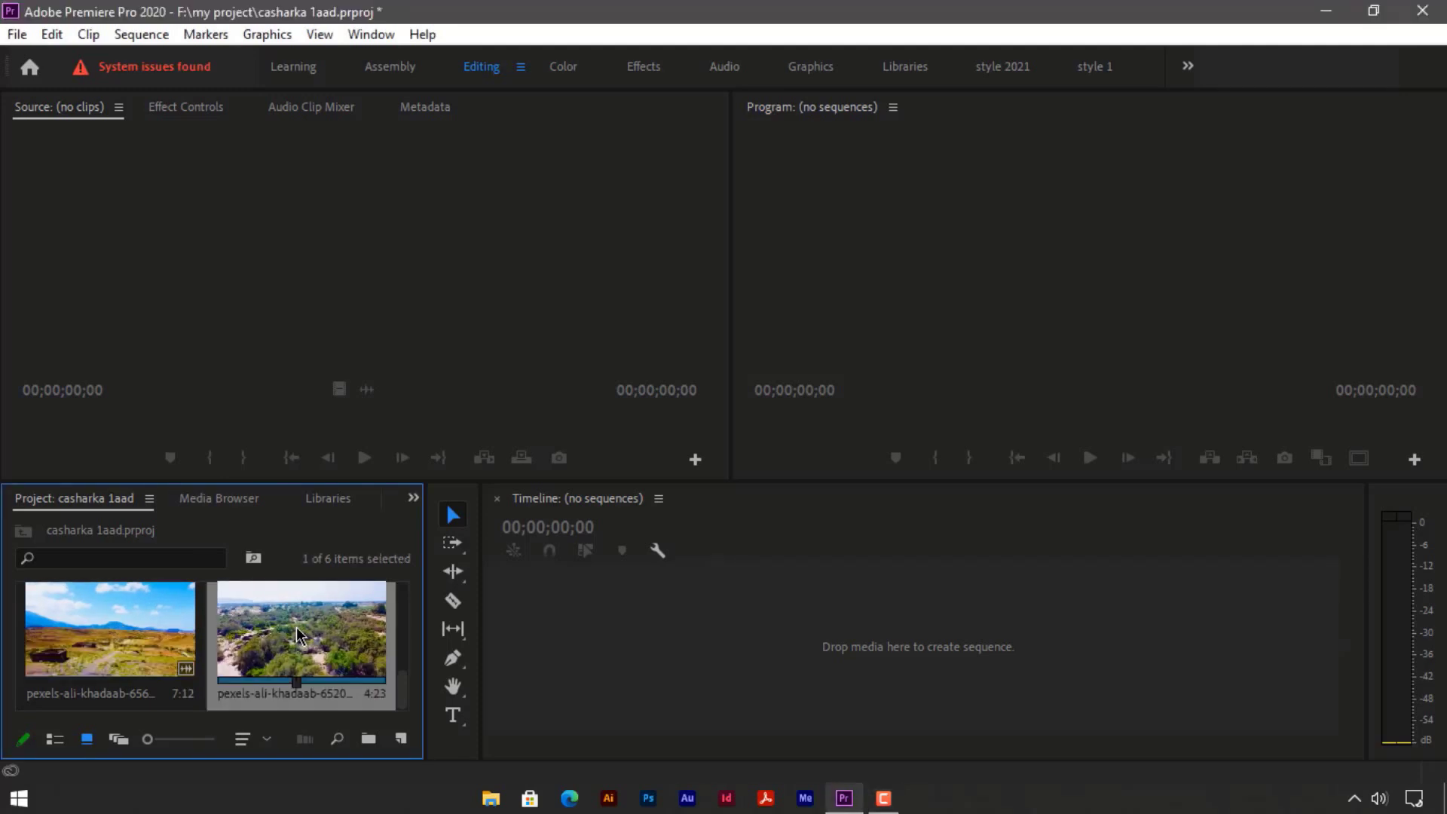
pyautogui.doubleClick(298, 635)
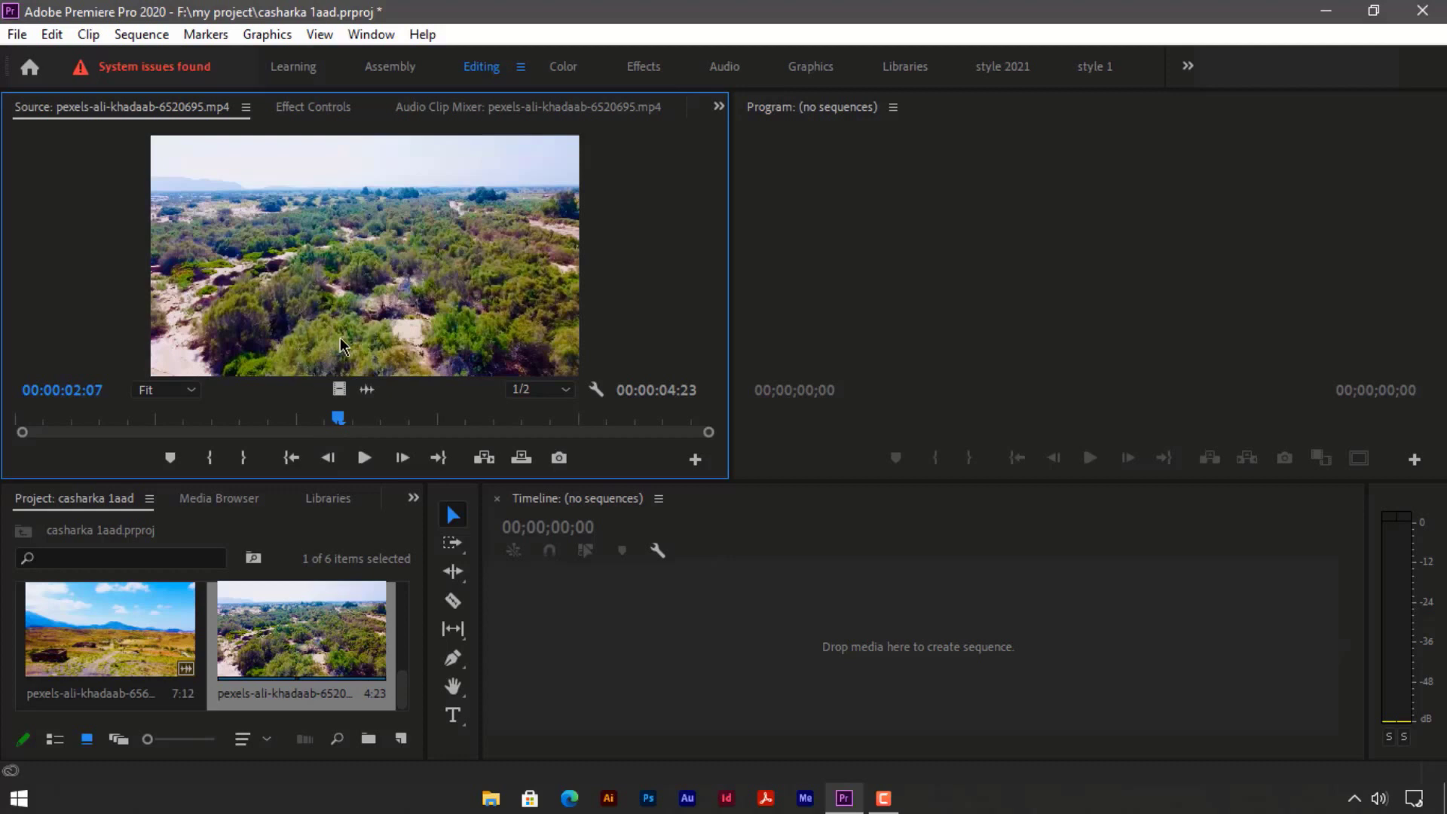
# Add markers to the source clip at 00:00:00:19, 00:00:01:18 and 00:00:02:09.
pyautogui.moveTo(338, 418); pyautogui.dragTo(60, 411)
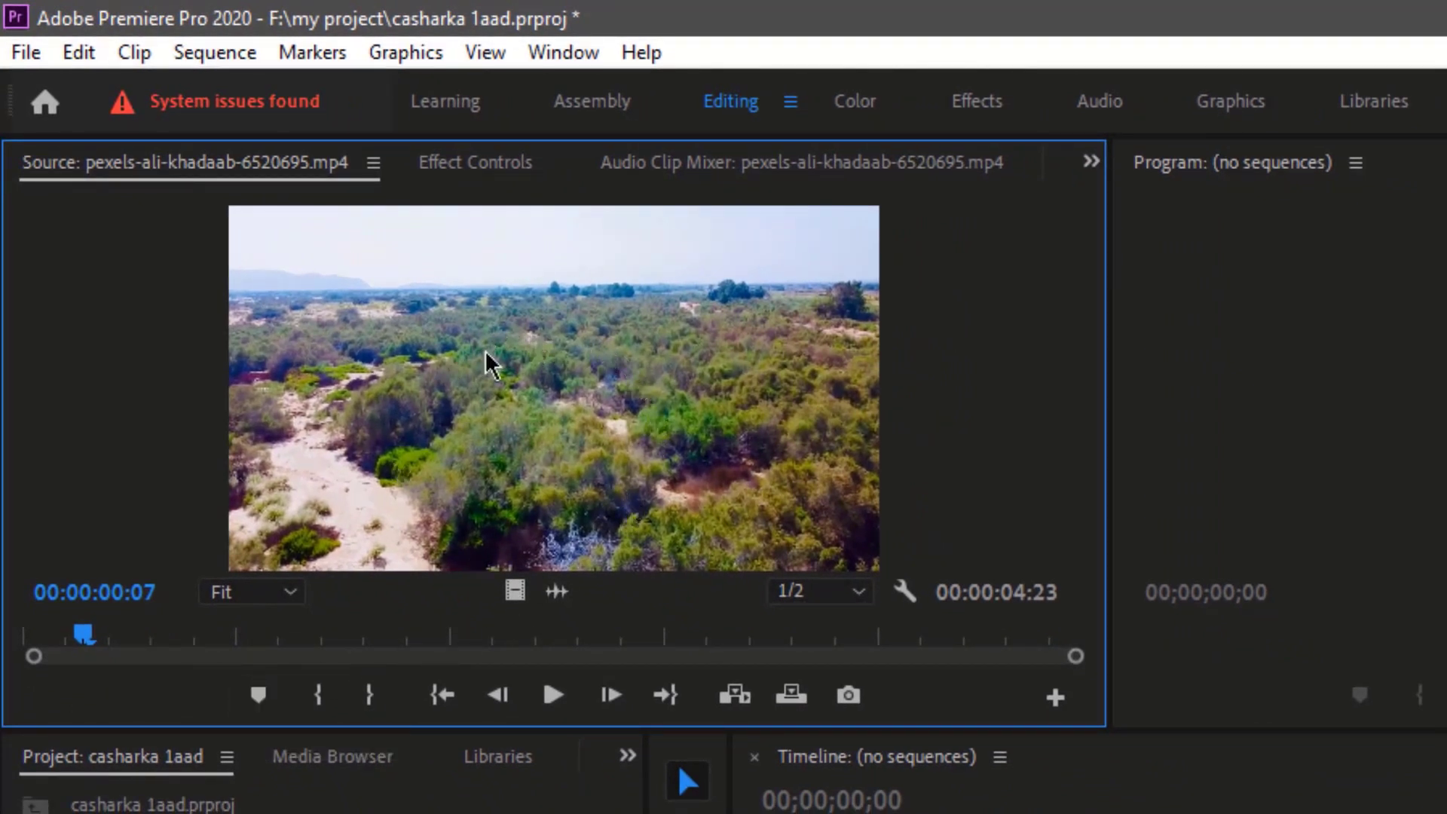
pyautogui.moveTo(81, 635); pyautogui.dragTo(184, 637)
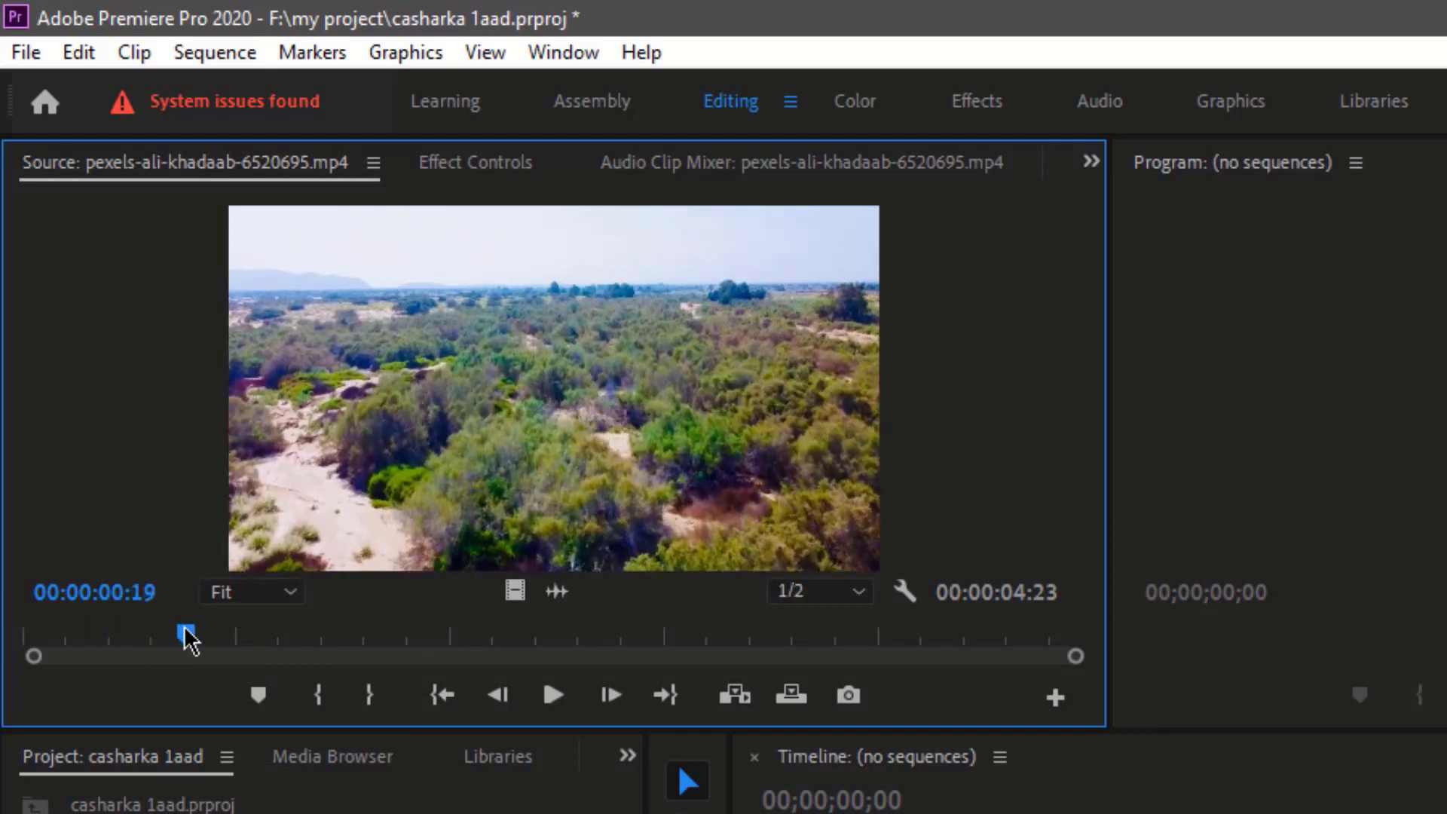
pyautogui.click(259, 697)
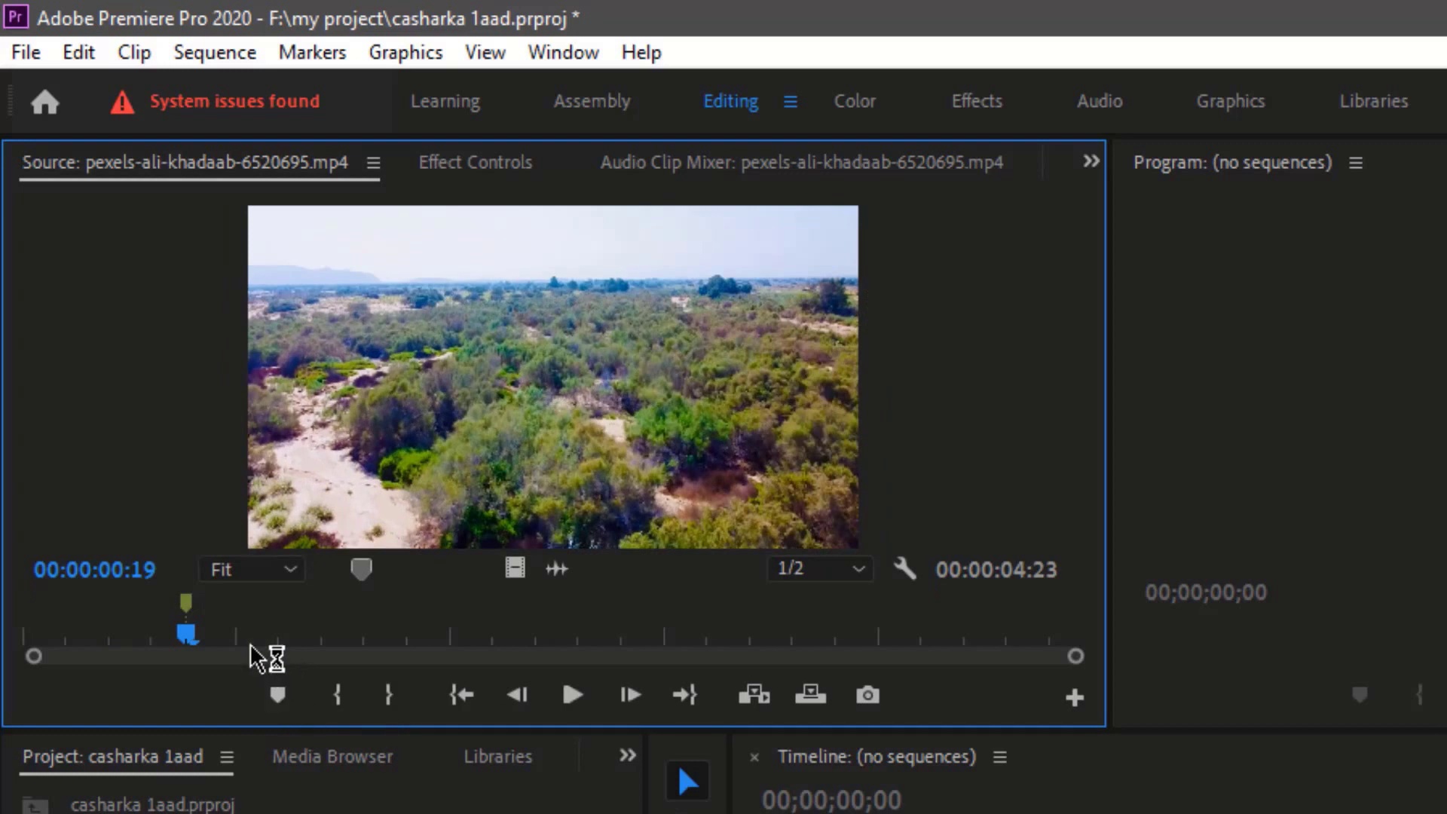
pyautogui.moveTo(186, 637); pyautogui.dragTo(390, 637)
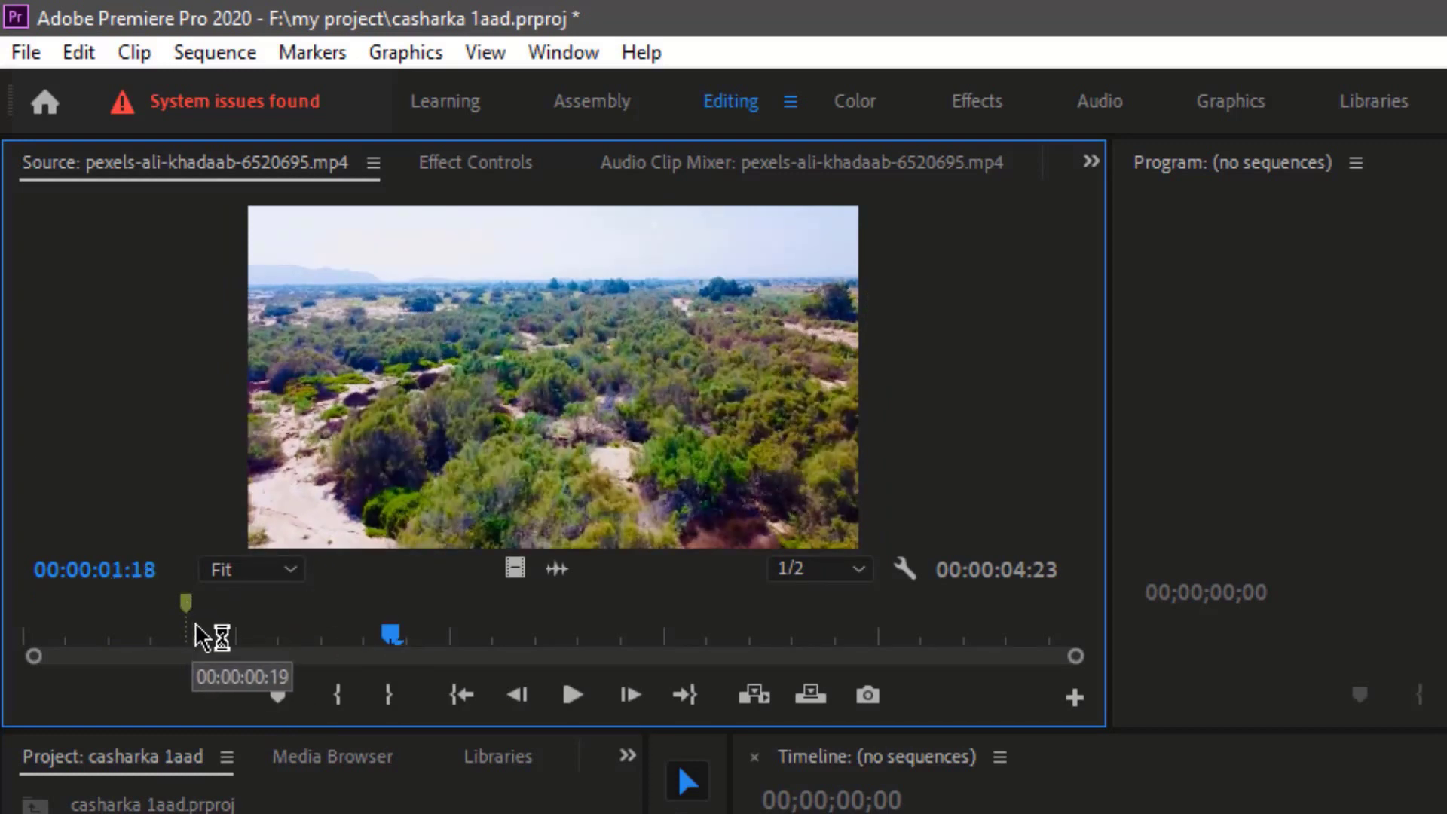
pyautogui.click(278, 695)
pyautogui.moveTo(390, 640); pyautogui.dragTo(527, 639)
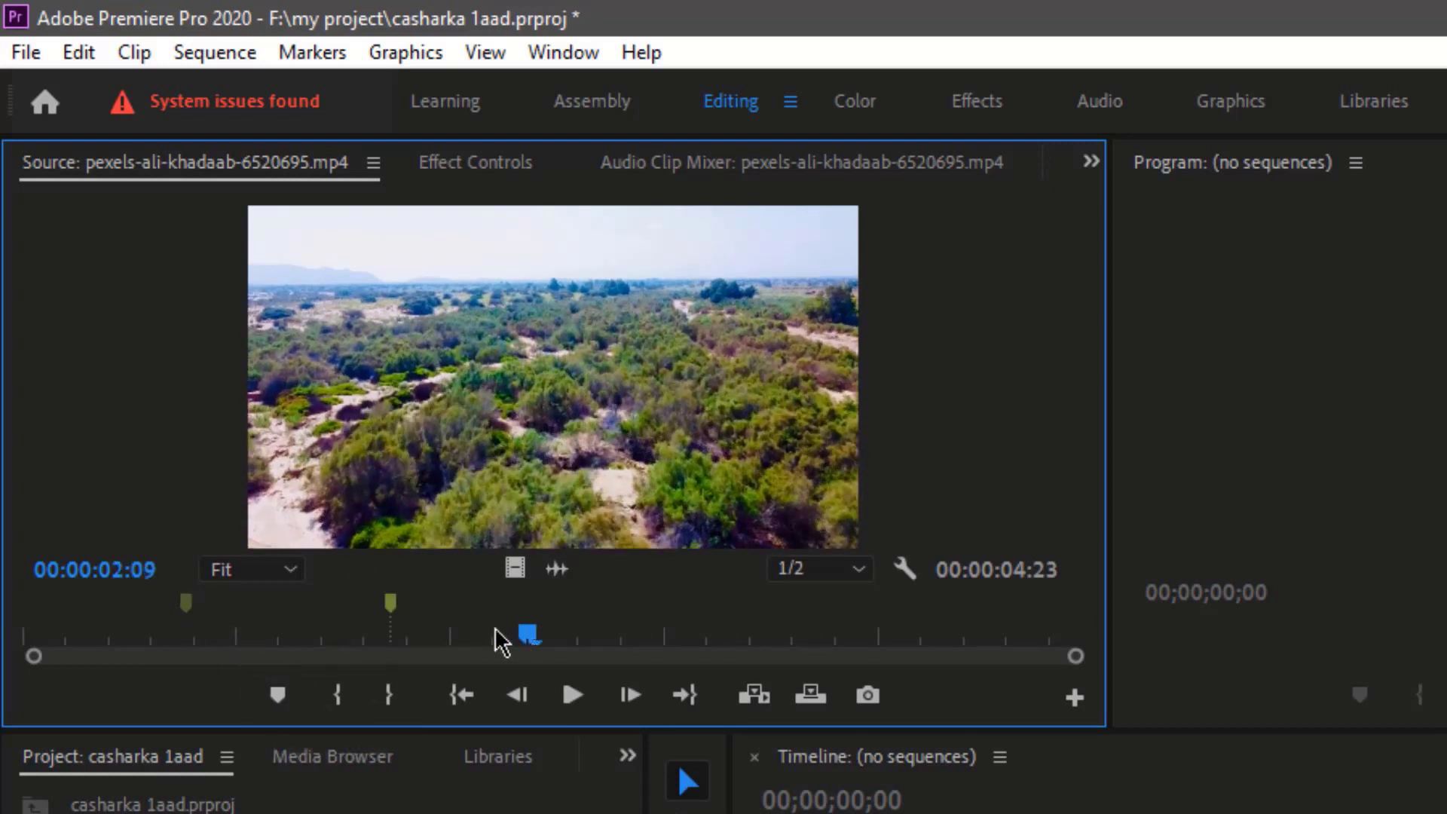
pyautogui.click(279, 694)
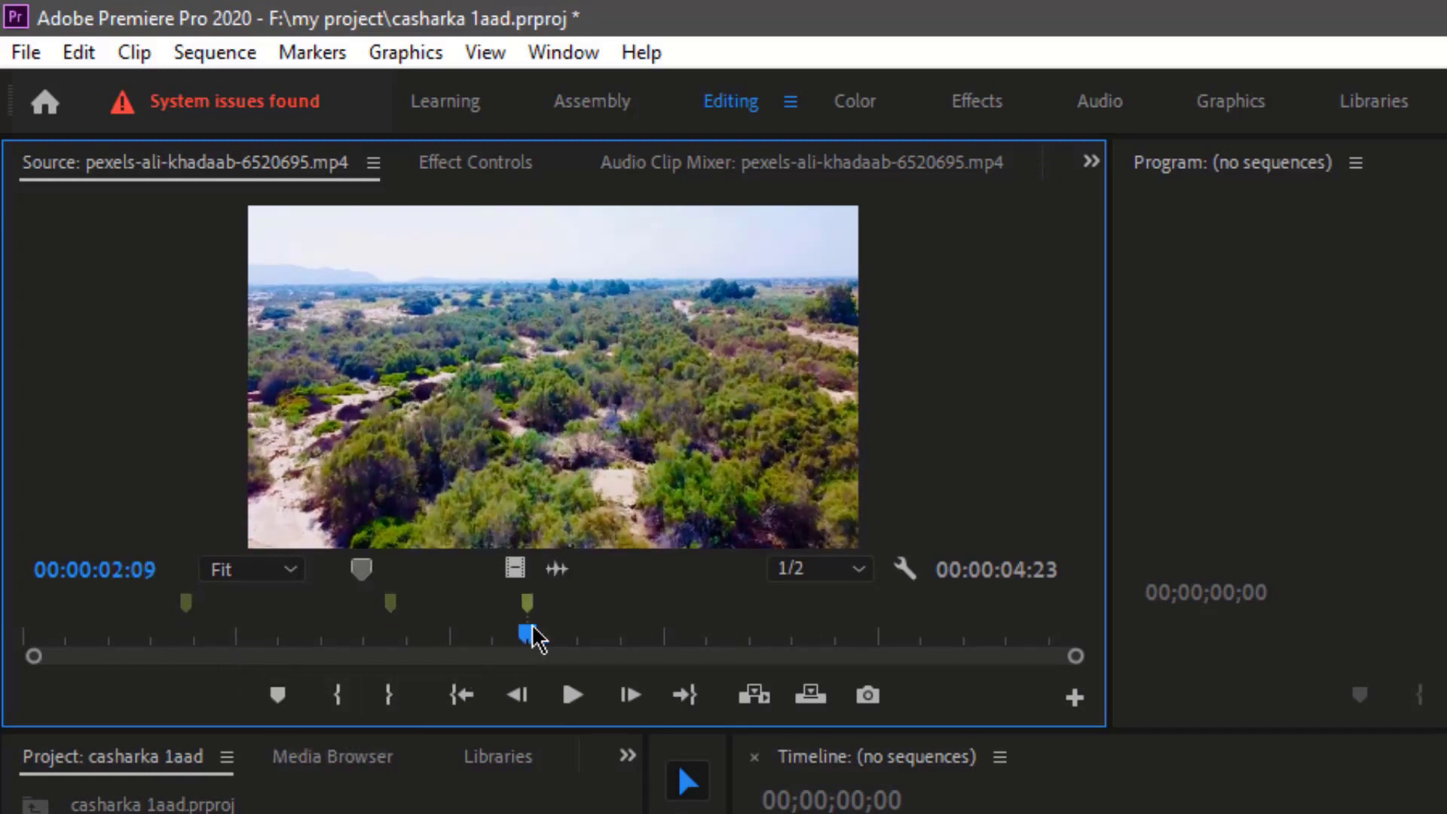
# Move the source playhead back to 00:00:02:03 and jump to the first and second clip markers.
pyautogui.moveTo(530, 635)
pyautogui.mouseDown()
pyautogui.moveTo(630, 654)
pyautogui.moveTo(483, 655)
pyautogui.mouseUp()
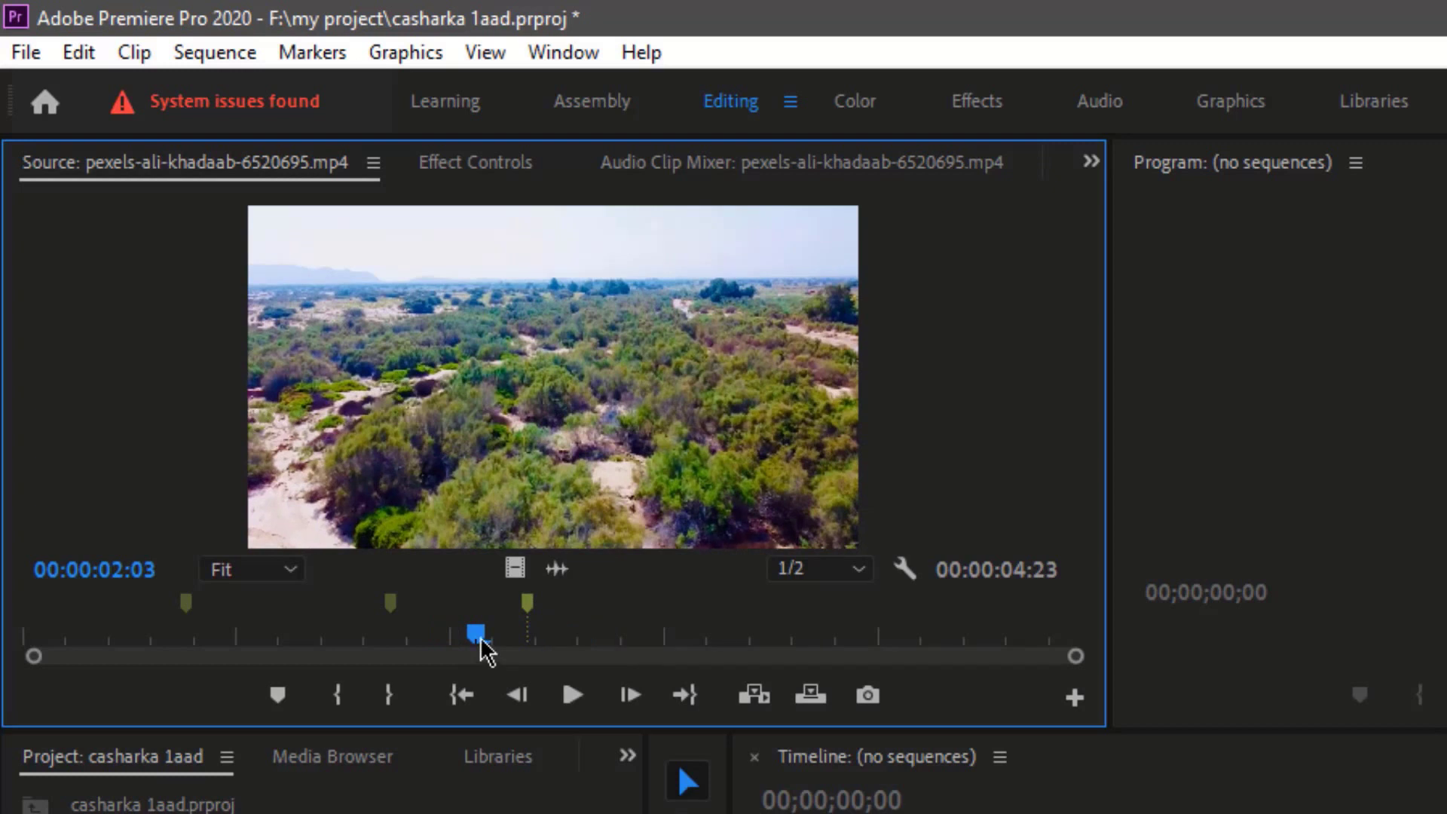
pyautogui.click(186, 612)
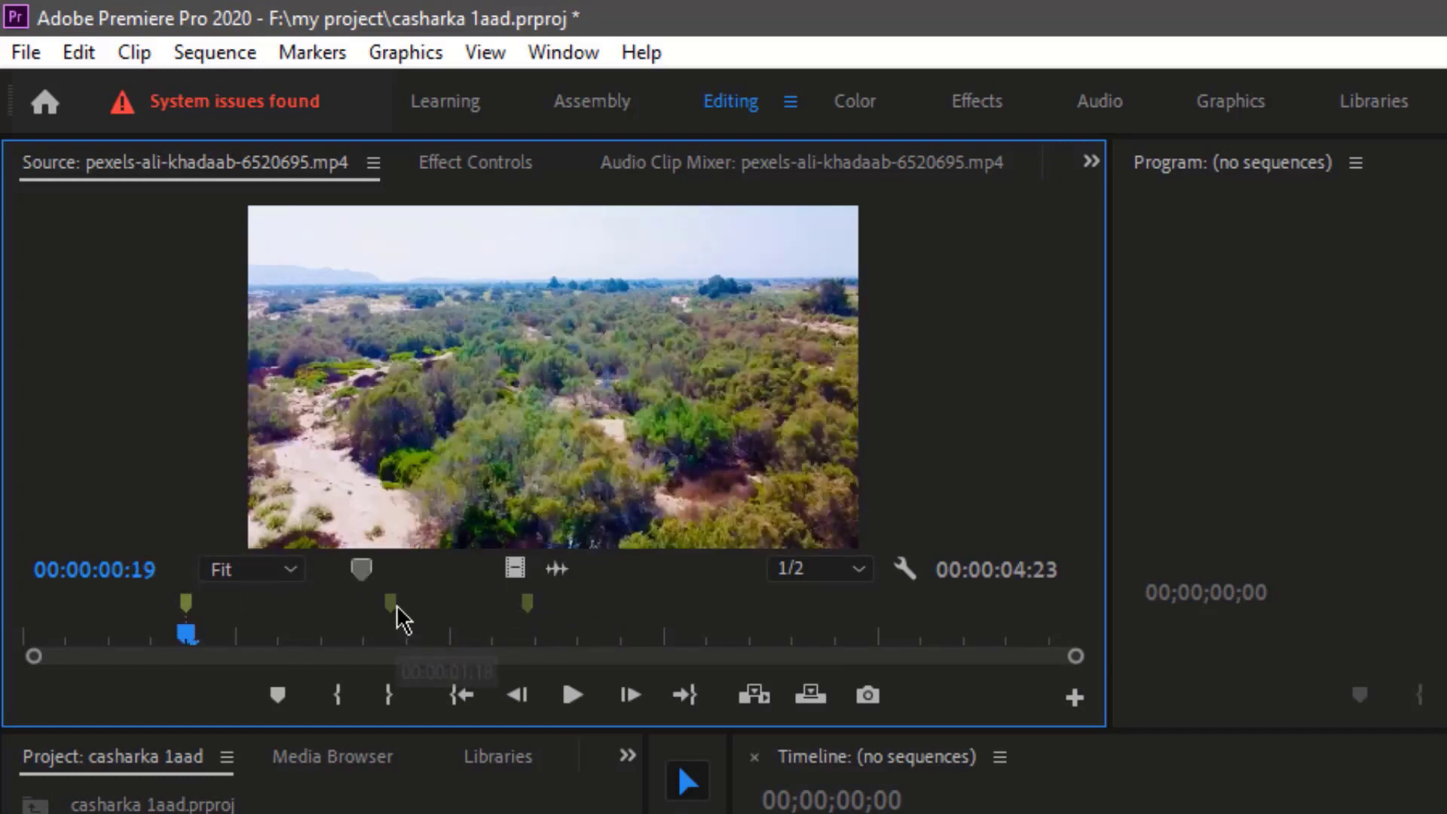
pyautogui.click(390, 607)
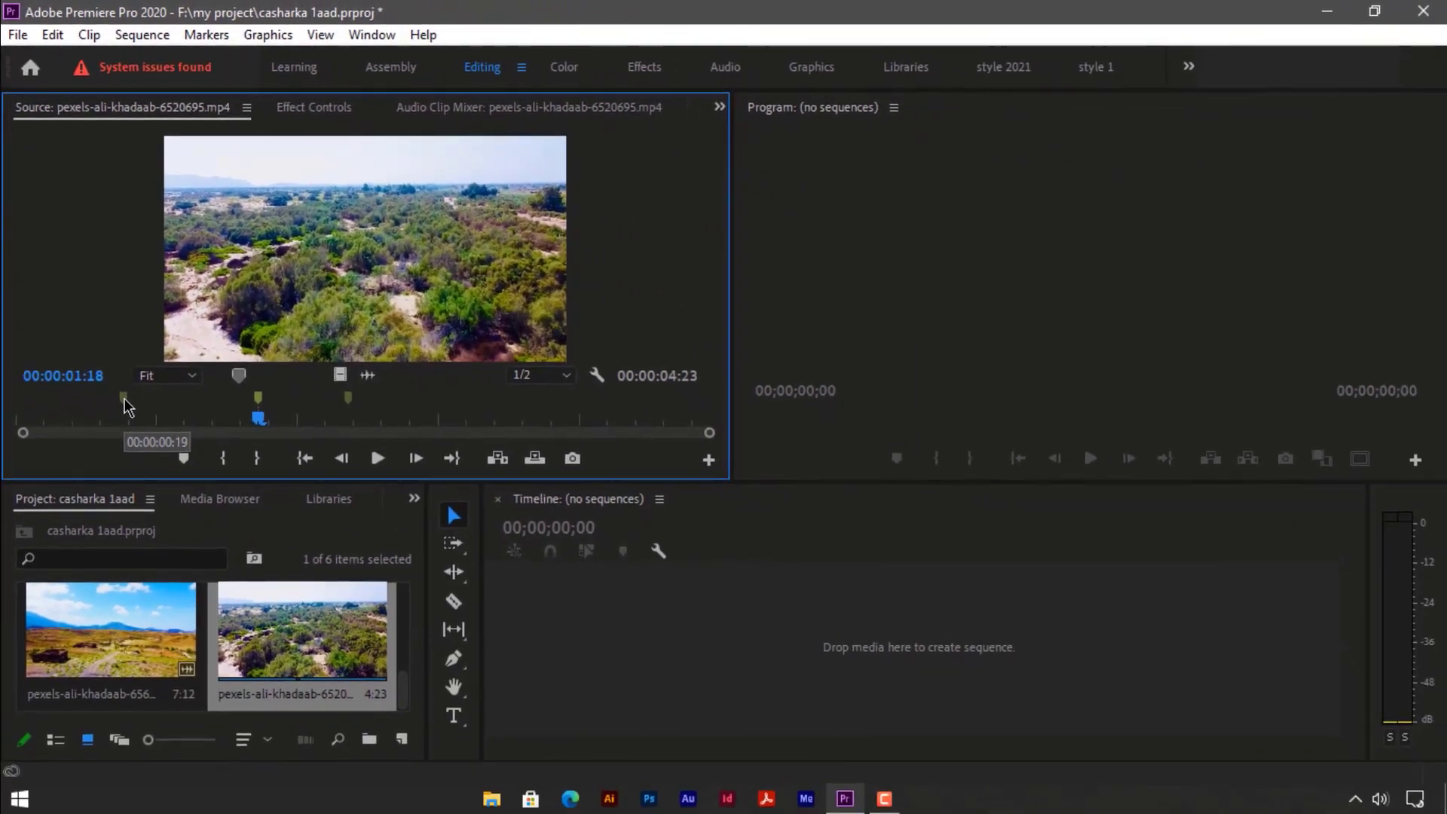
# Change the color of the clip marker at 00:00:00:19 to red in its marker settings.
pyautogui.click(126, 403)
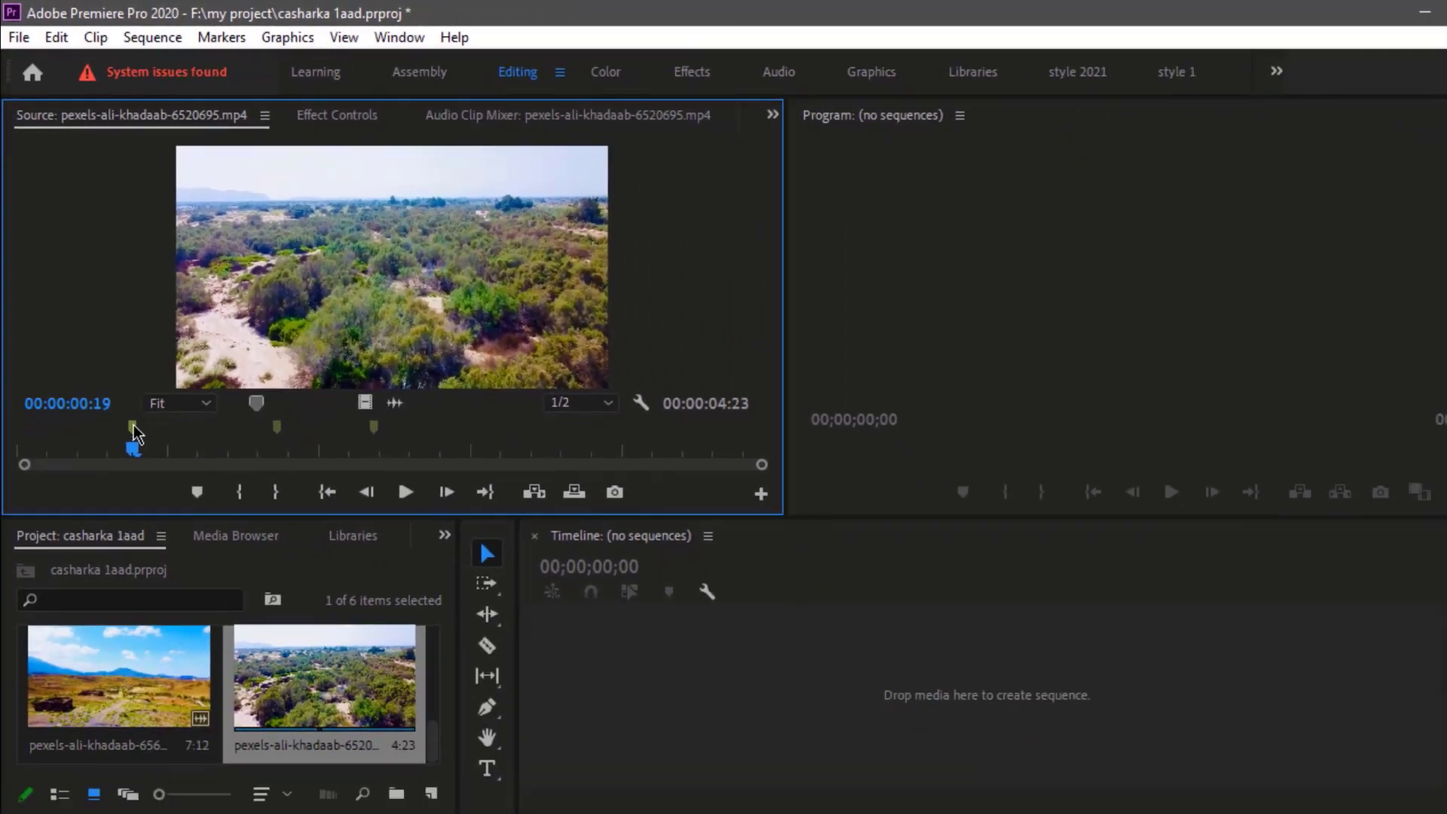
pyautogui.doubleClick(188, 608)
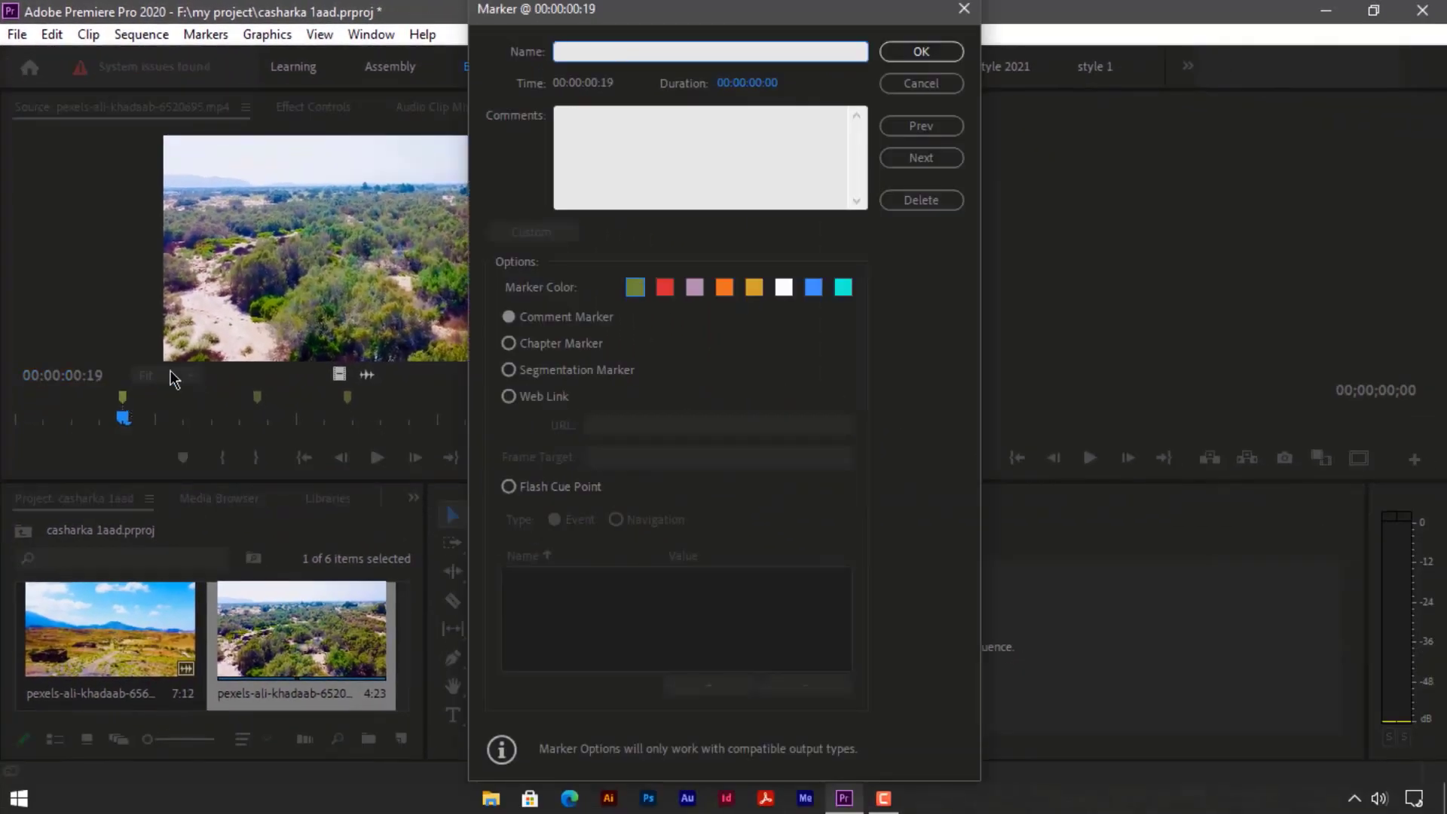
pyautogui.moveTo(749, 12); pyautogui.dragTo(748, 19)
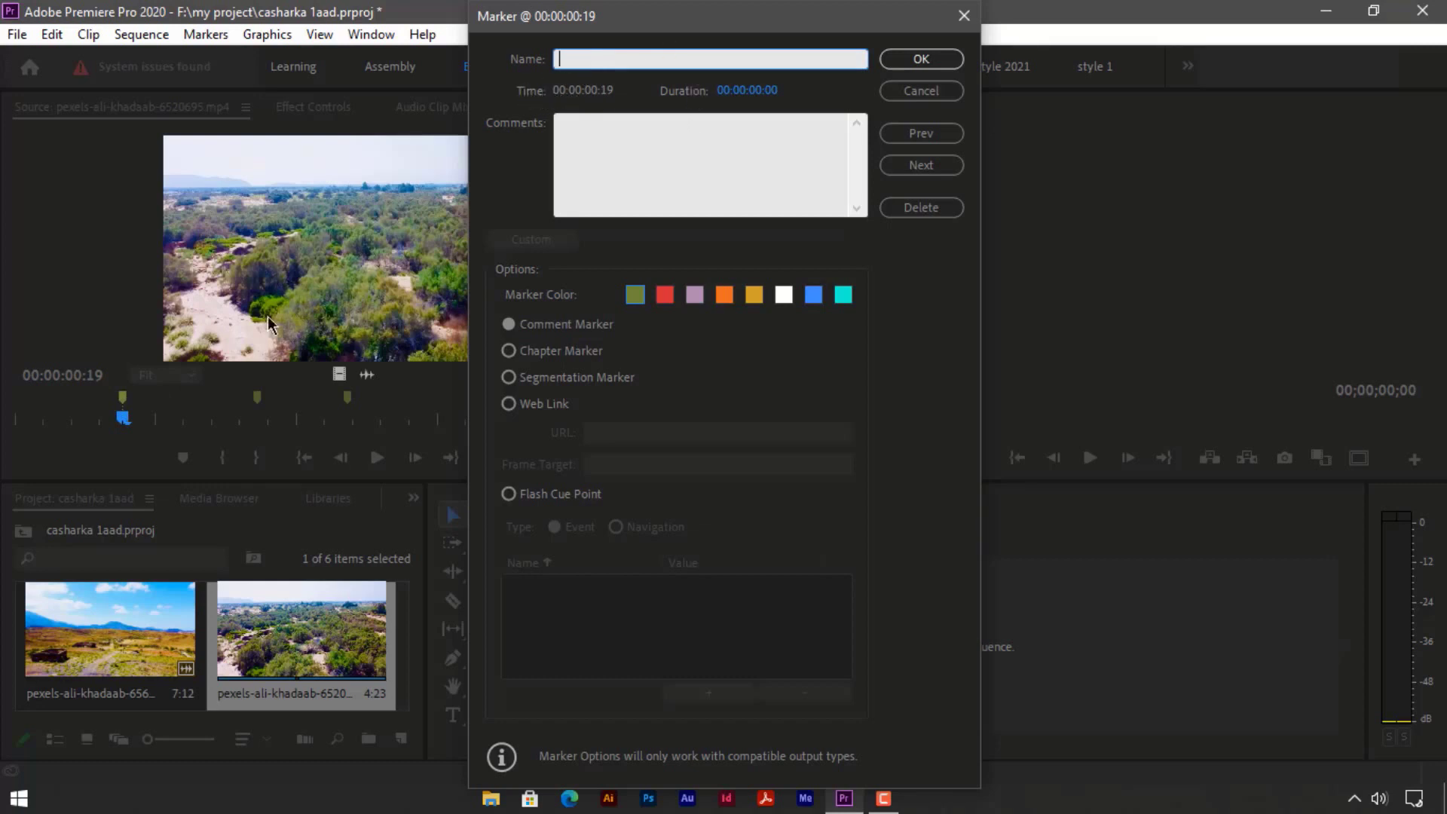
pyautogui.click(569, 126)
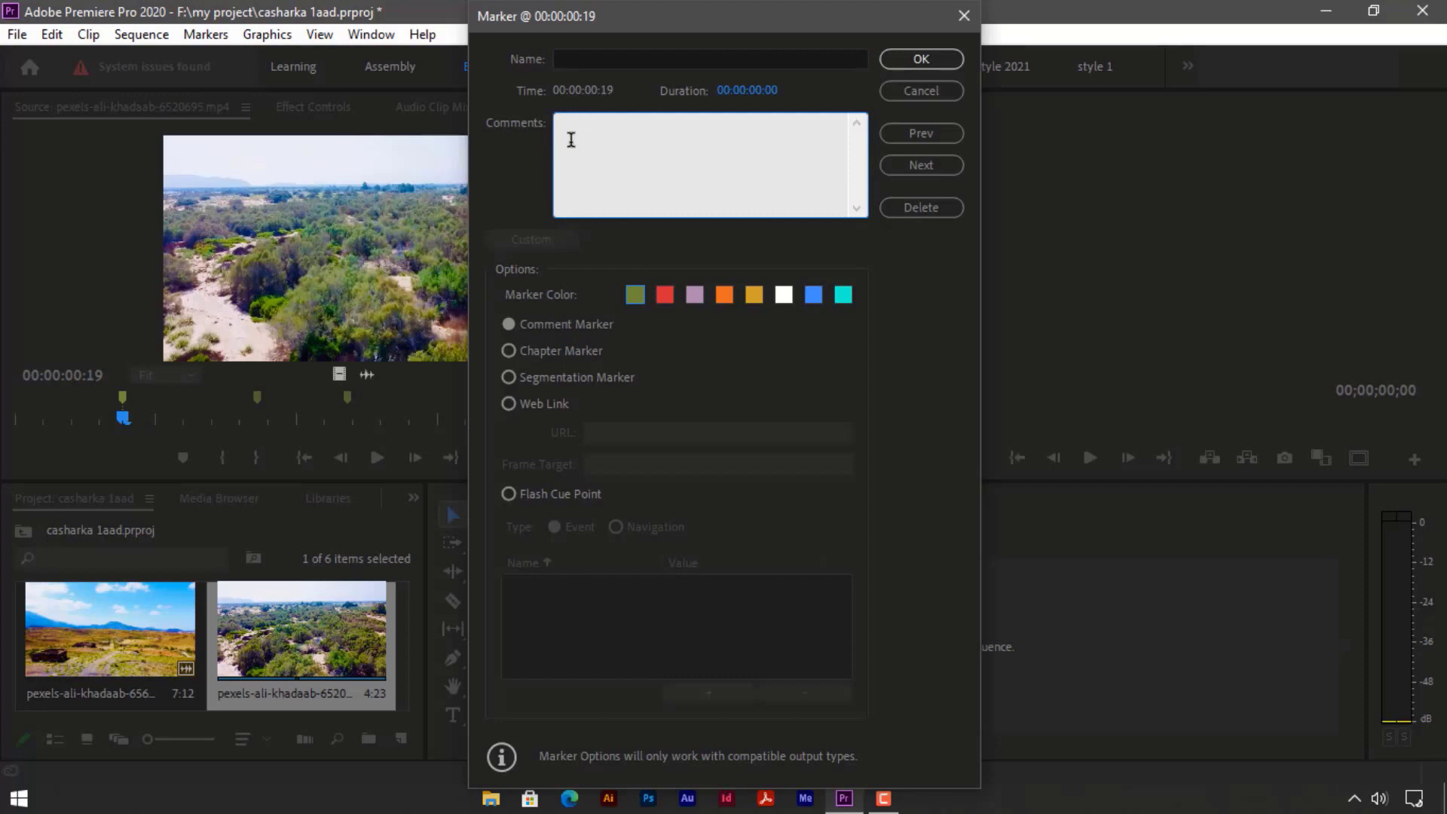
pyautogui.click(664, 297)
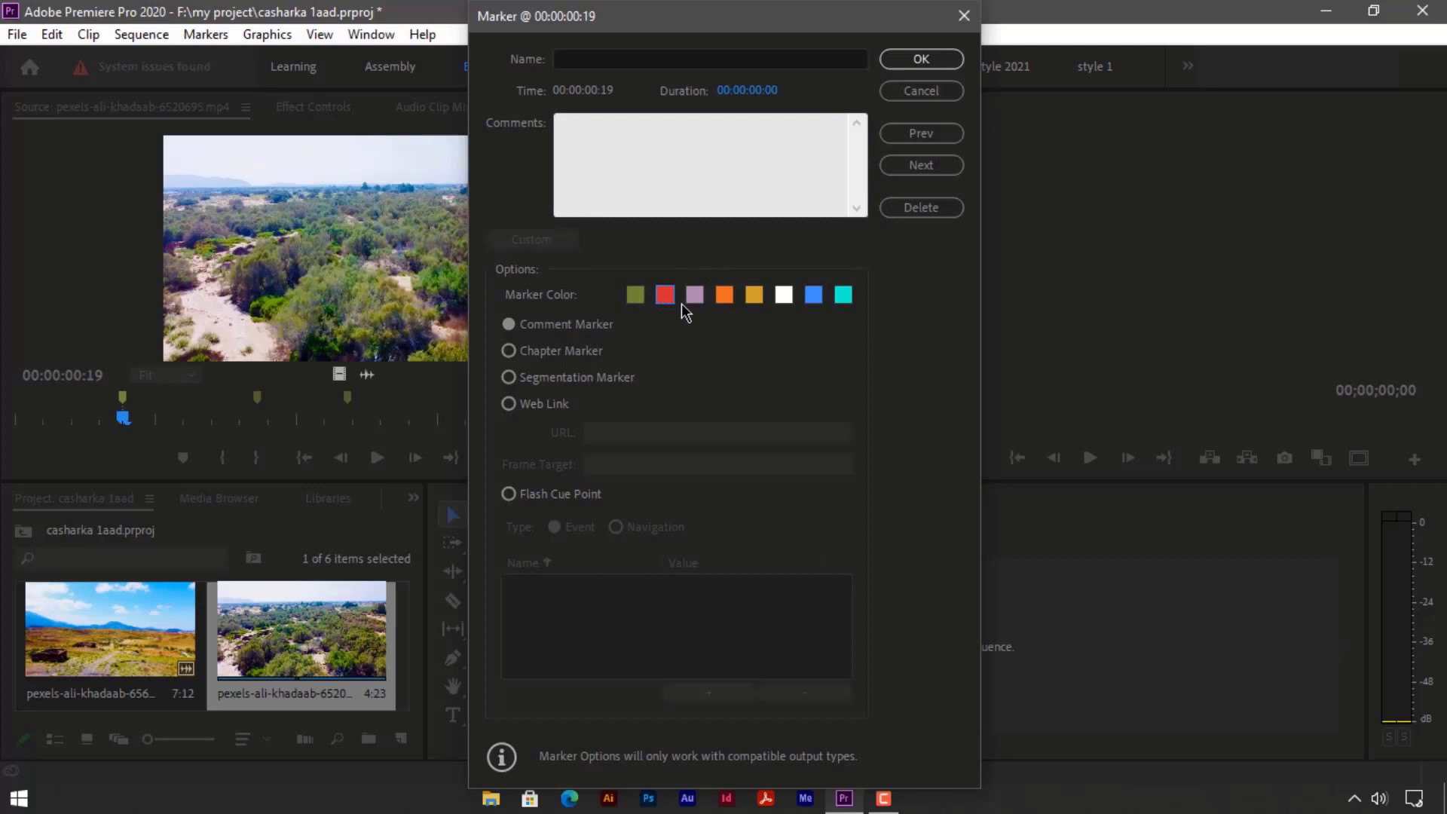
pyautogui.click(925, 61)
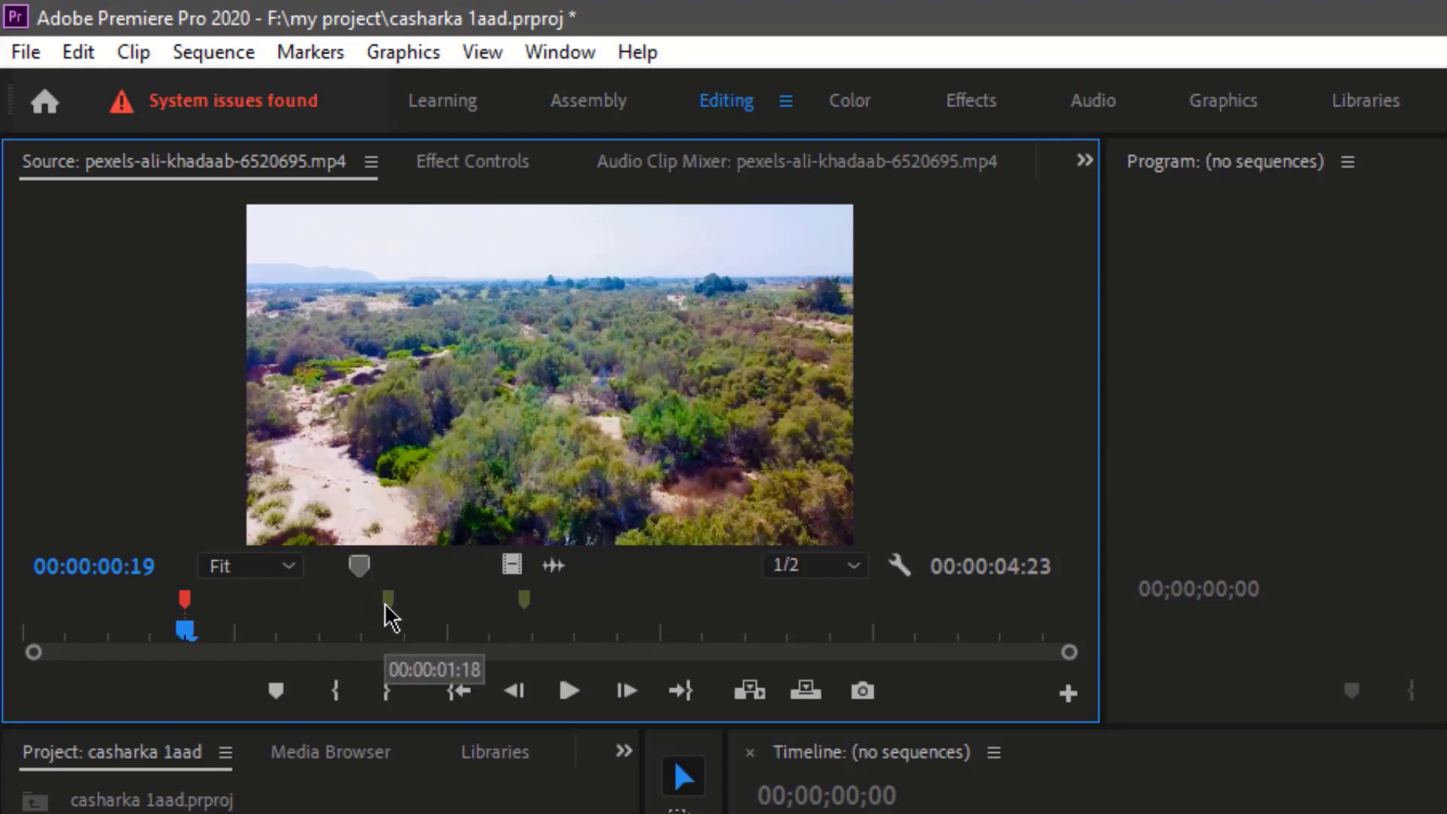
# Move the second clip marker earlier to 00:00:01:03 and place the source playhead on it.
pyautogui.moveTo(386, 603)
pyautogui.mouseDown()
pyautogui.moveTo(284, 602)
pyautogui.moveTo(743, 614)
pyautogui.moveTo(487, 610)
pyautogui.moveTo(727, 633)
pyautogui.moveTo(630, 611)
pyautogui.moveTo(696, 610)
pyautogui.moveTo(265, 590)
pyautogui.mouseUp()
pyautogui.hotkey('shift', 'm')
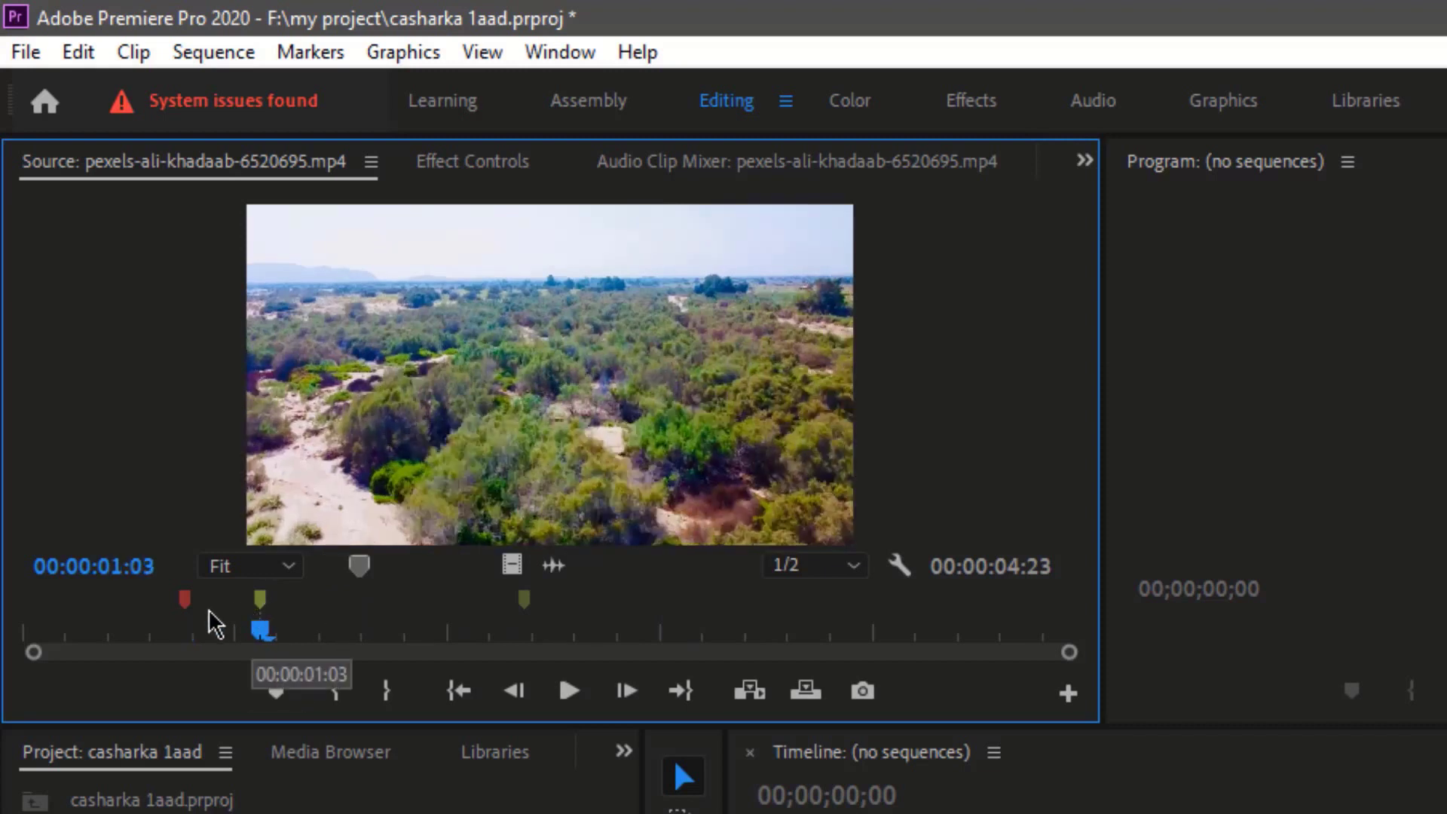
# Delete the red marker and the remaining markers from the source clip.
pyautogui.click(184, 600)
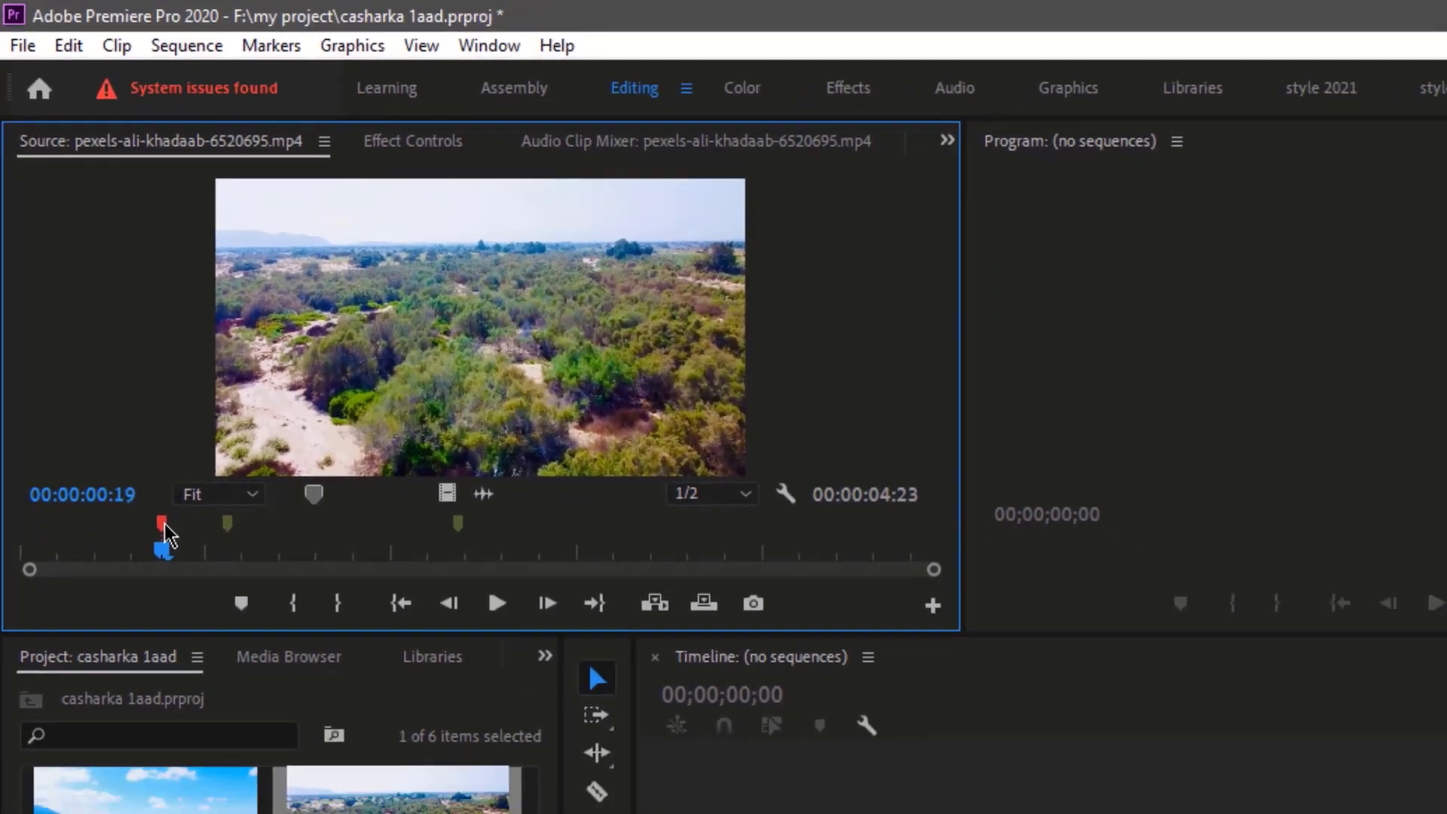
pyautogui.doubleClick(164, 525)
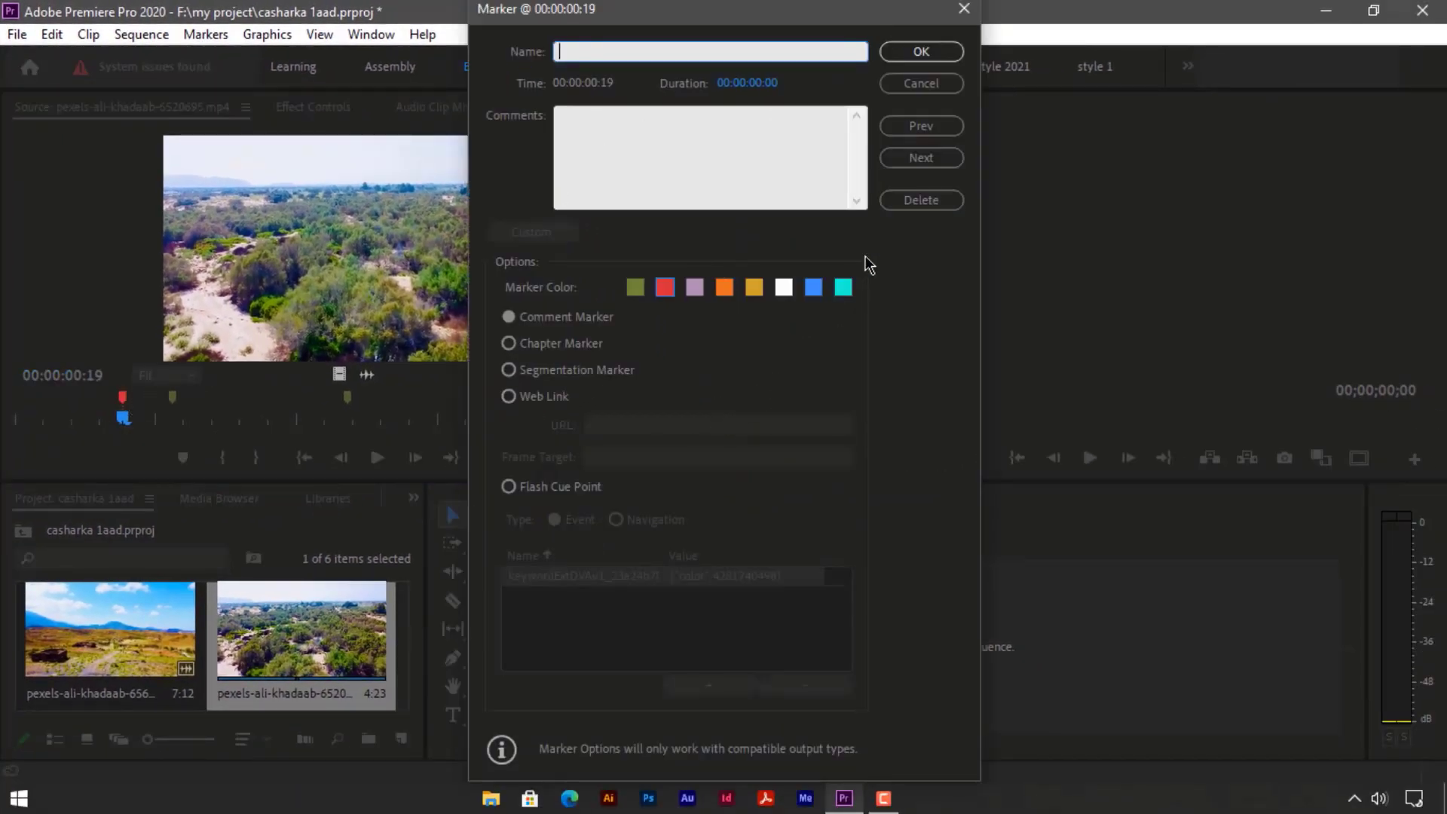
pyautogui.click(913, 198)
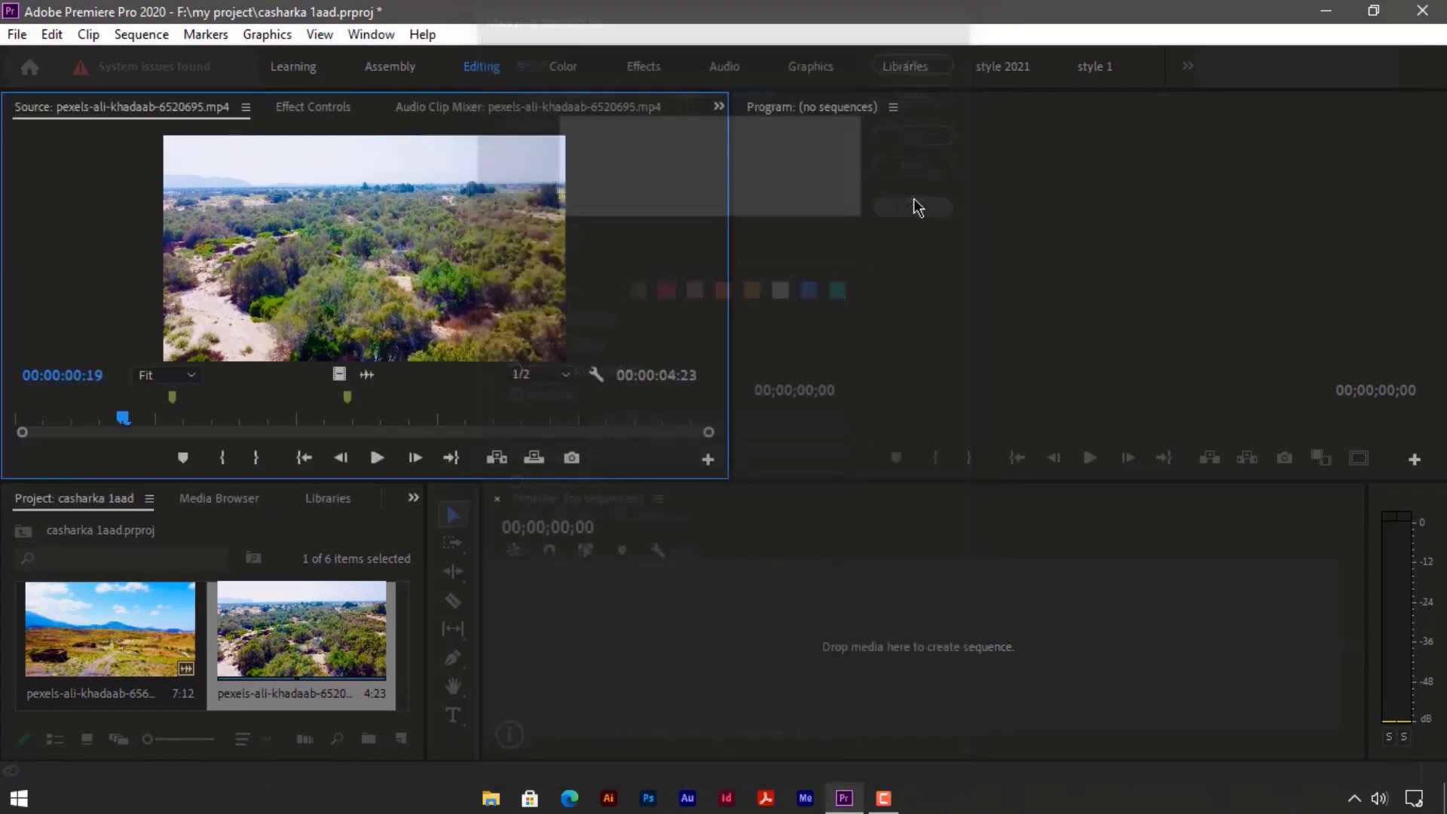
pyautogui.click(174, 411)
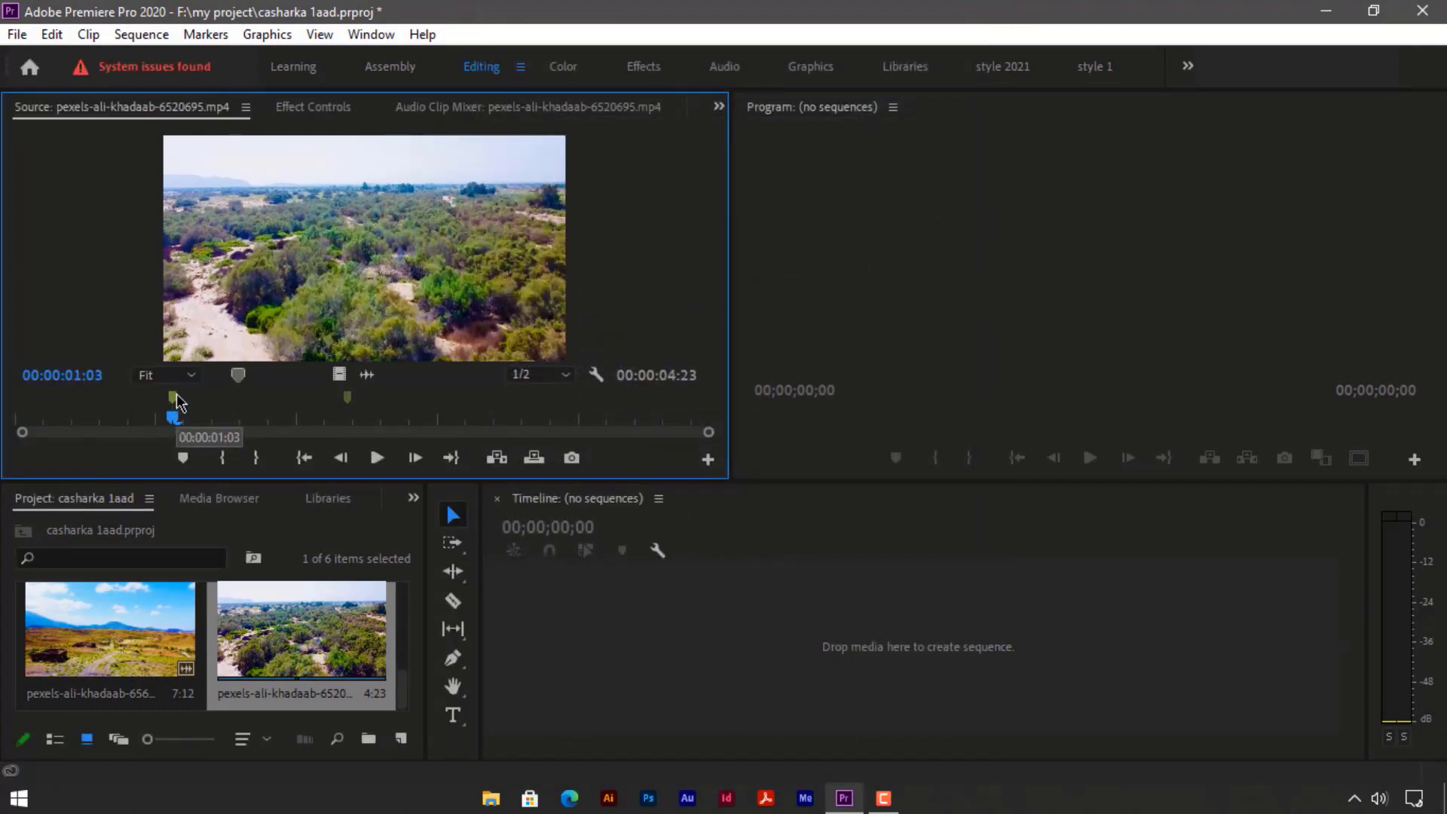
pyautogui.doubleClick(174, 397)
pyautogui.click(915, 198)
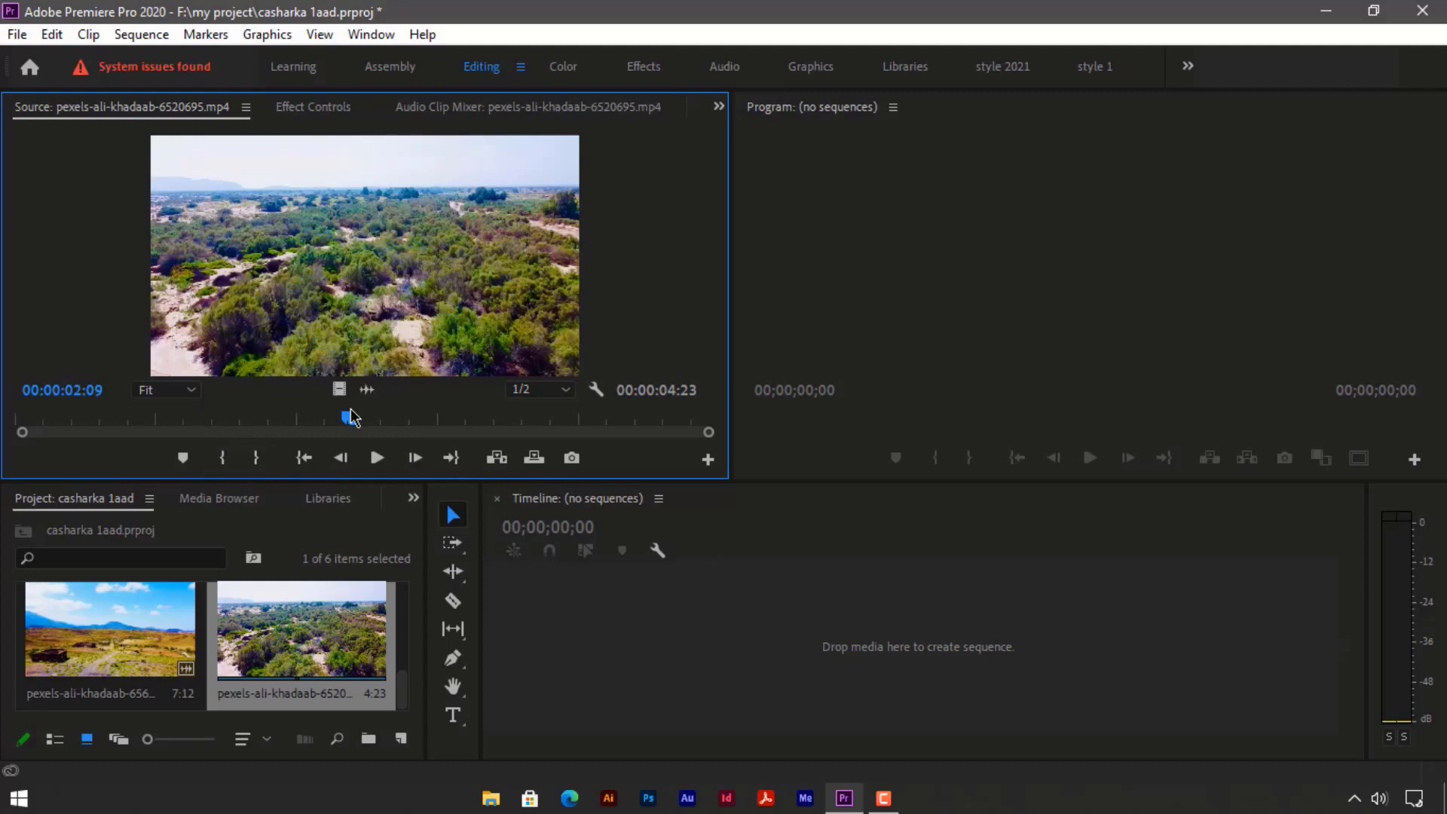
# Mark the source clip's In point at 00:00:01:05 and its Out point at 00:00:02:12.
pyautogui.moveTo(338, 423); pyautogui.dragTo(181, 429)
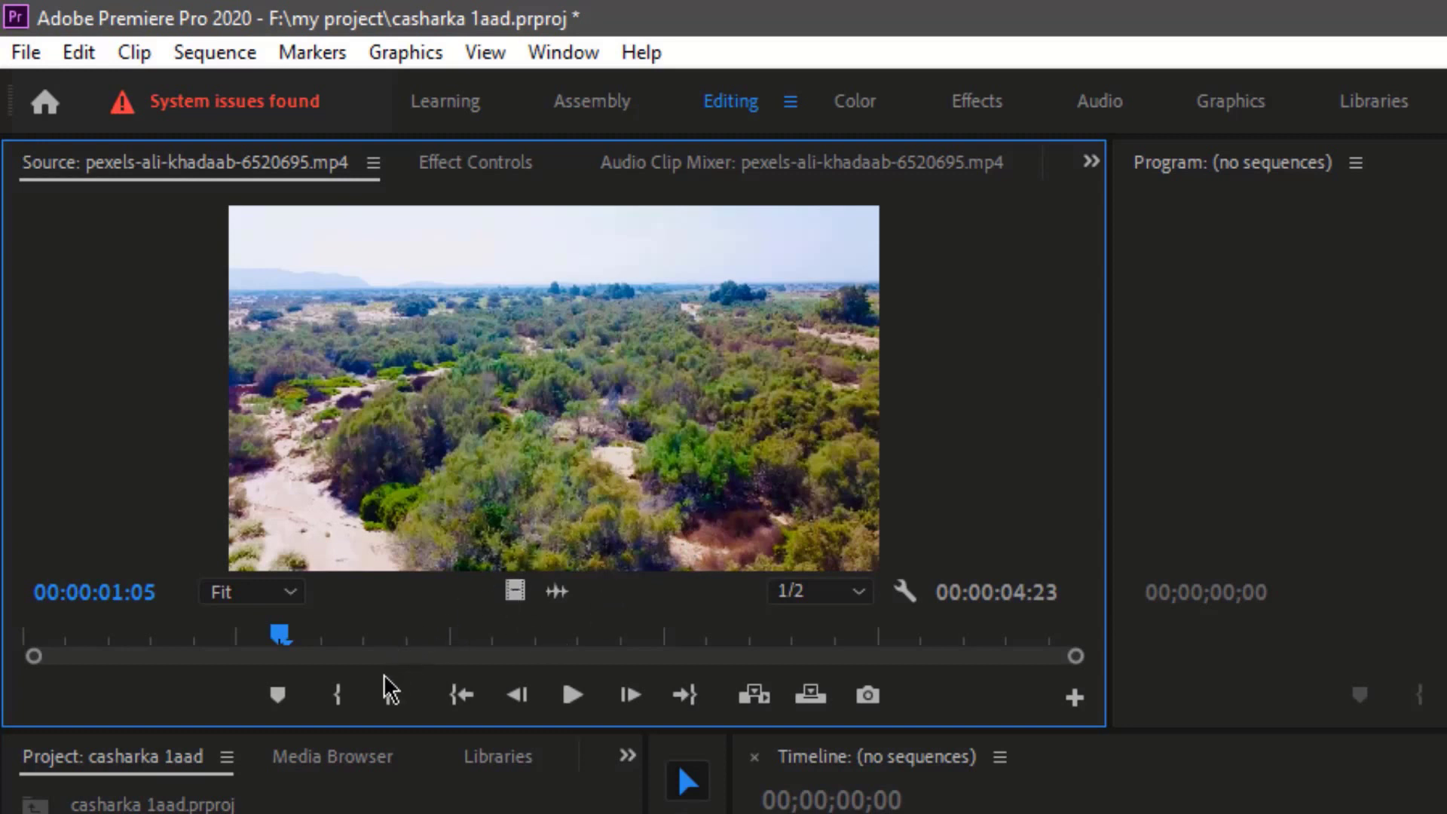
pyautogui.click(332, 694)
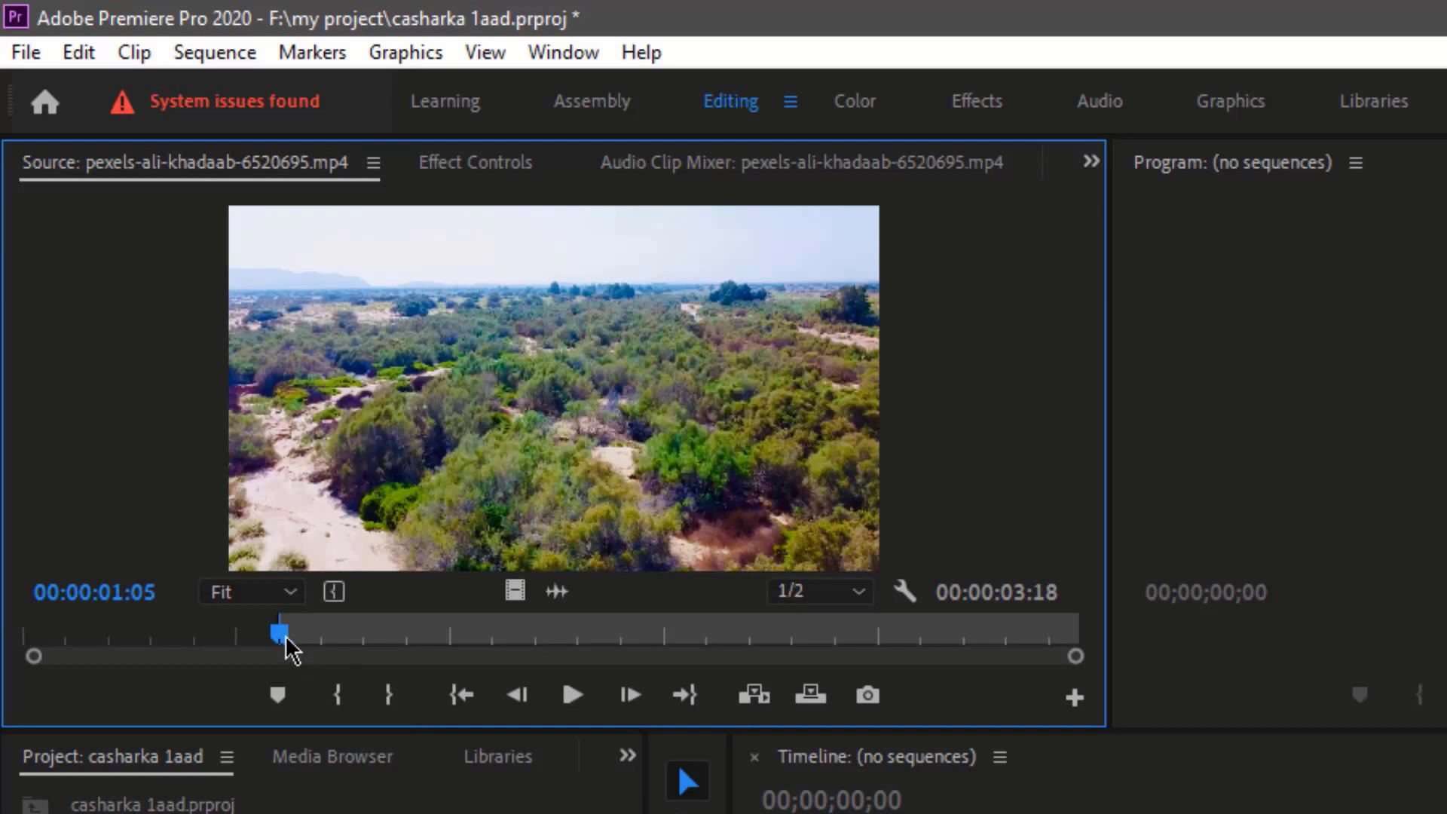
pyautogui.moveTo(289, 648); pyautogui.dragTo(493, 635)
pyautogui.moveTo(562, 635); pyautogui.dragTo(556, 637)
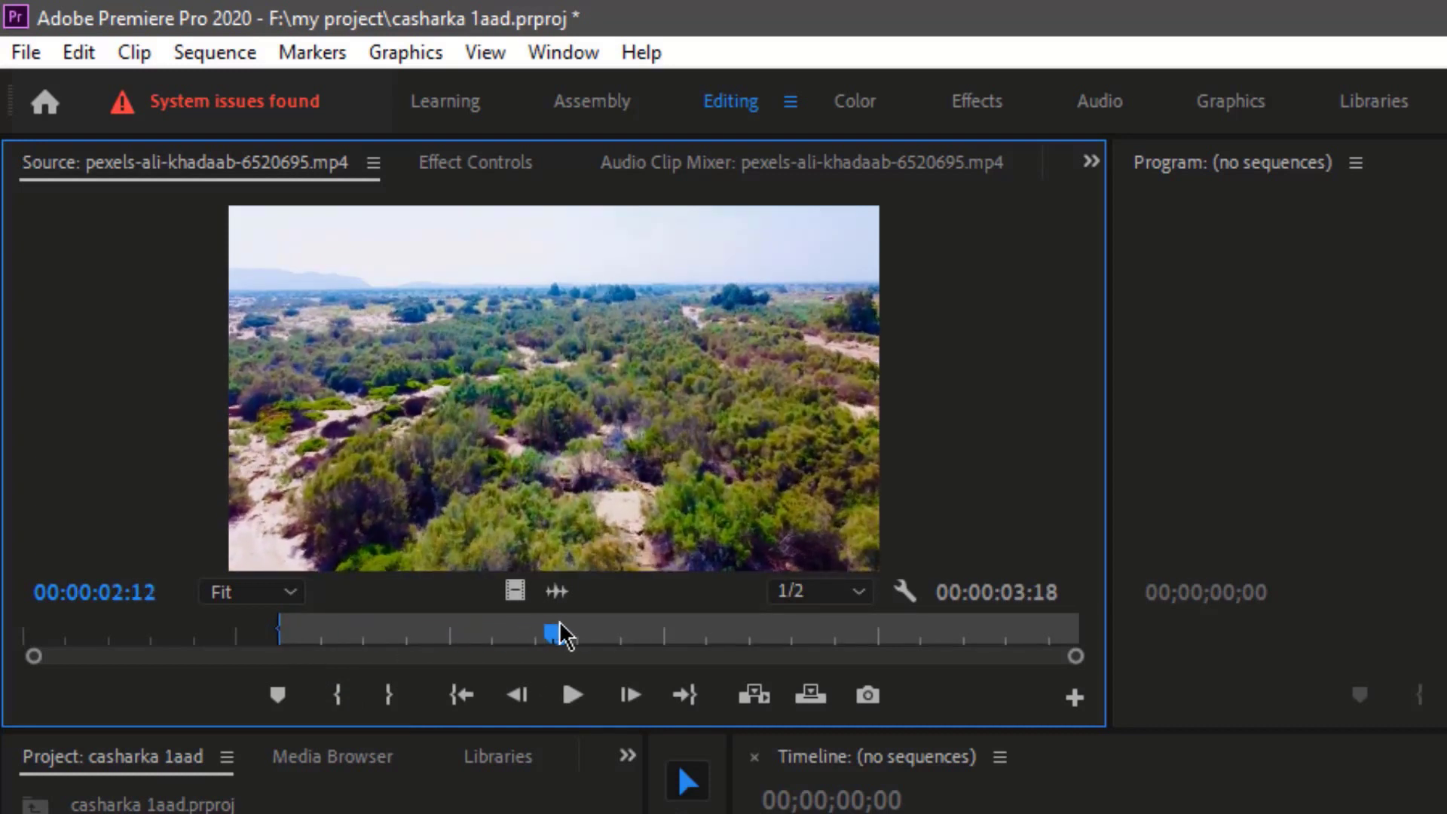
pyautogui.click(385, 694)
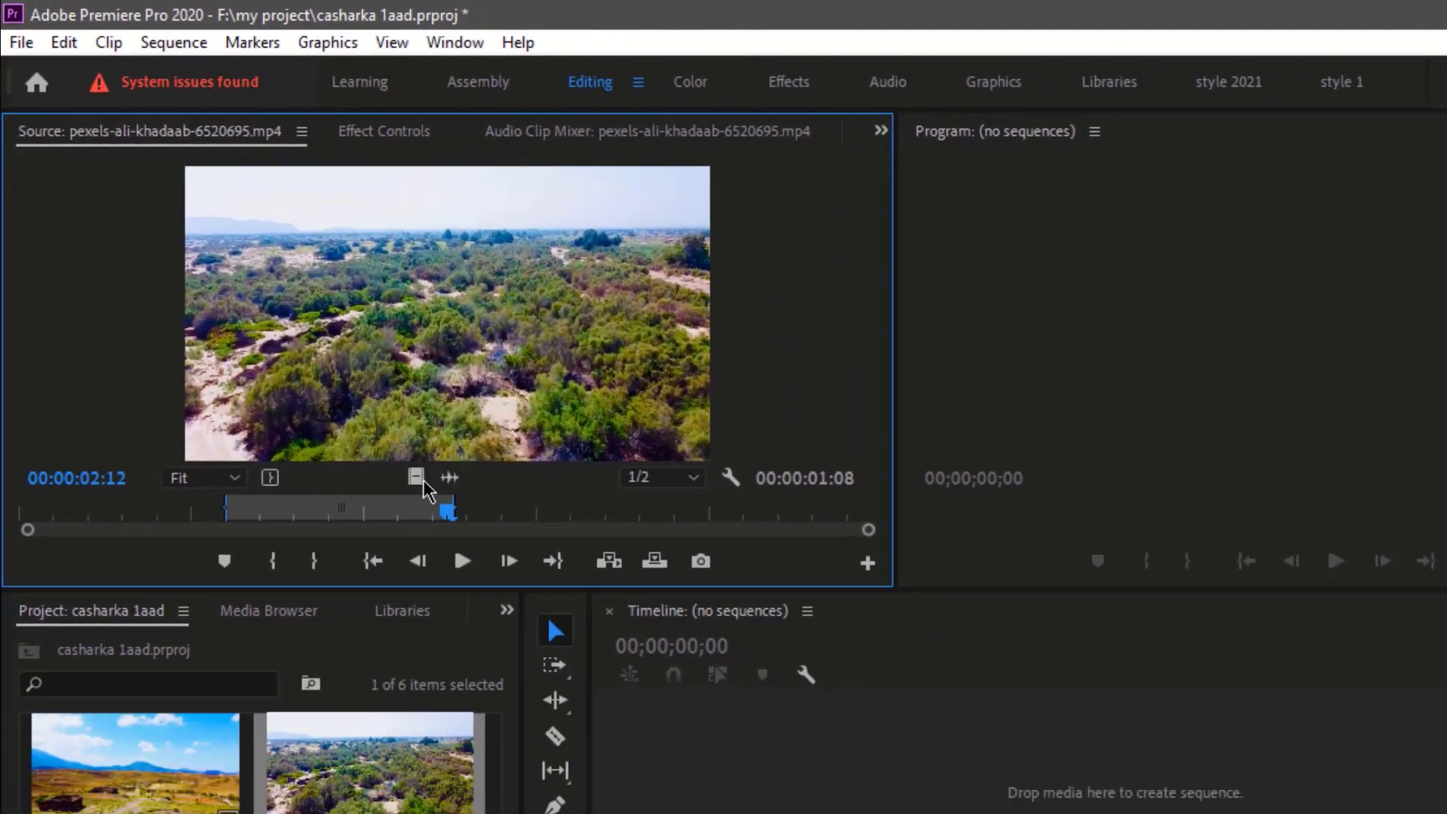
# Create a sequence by placing only the video of the marked range in the empty timeline, and put the sequence playhead at 00:00:00:17.
pyautogui.moveTo(515, 592); pyautogui.dragTo(520, 634)
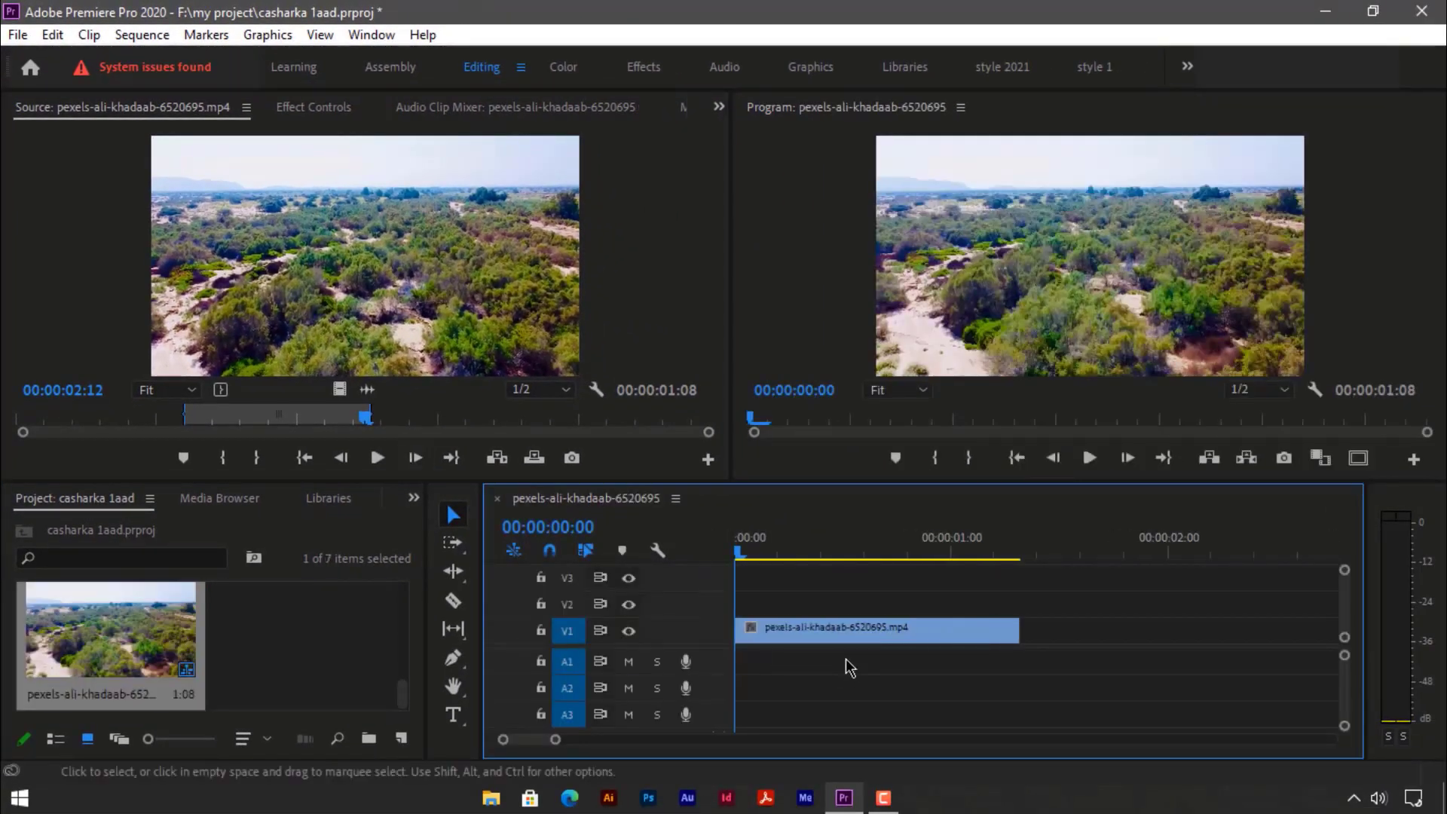
pyautogui.click(883, 556)
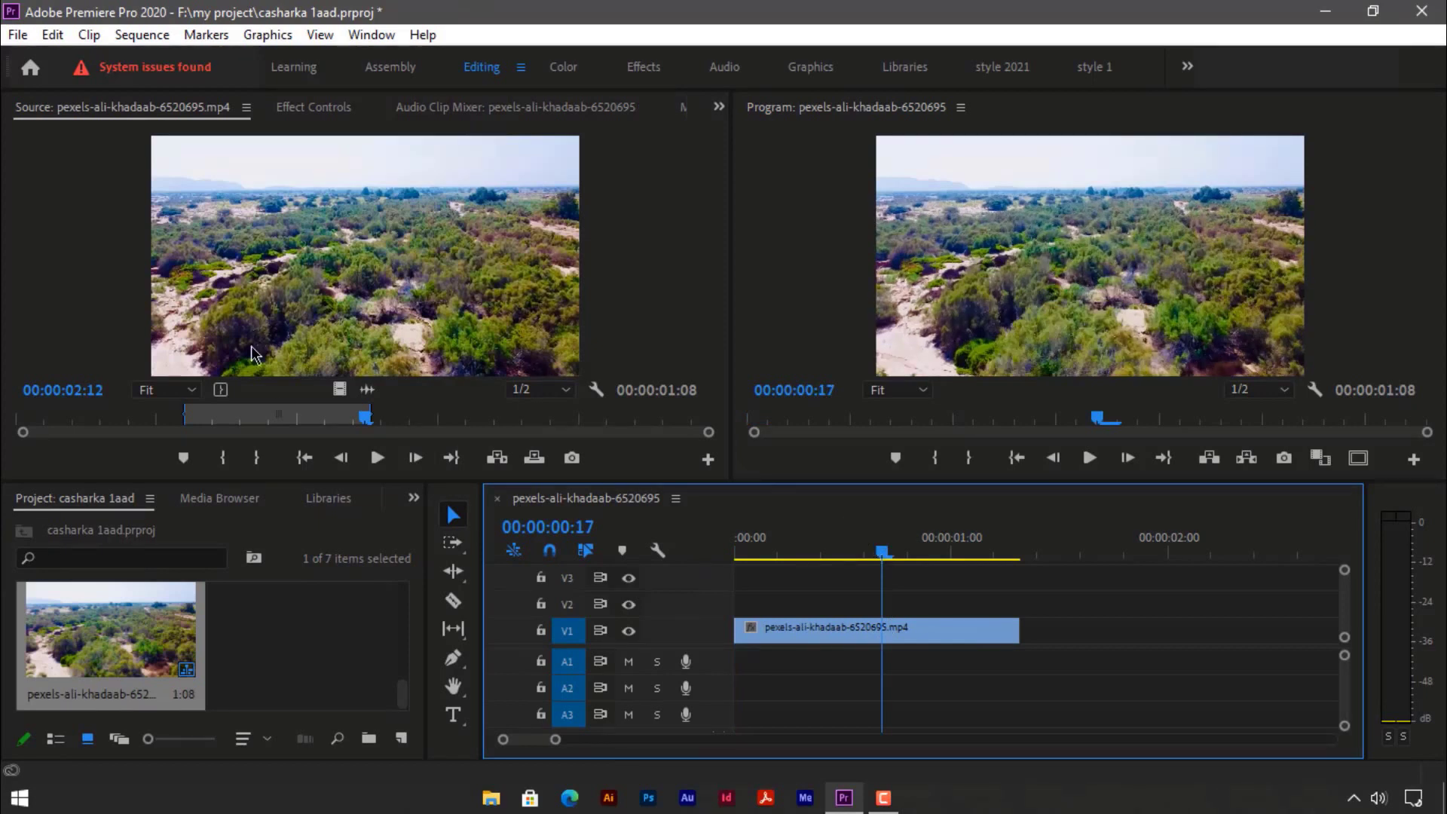
# Slide the whole In/Out range toward the end of the source clip and place the source playhead inside it at 00:00:03:16.
pyautogui.click(309, 418)
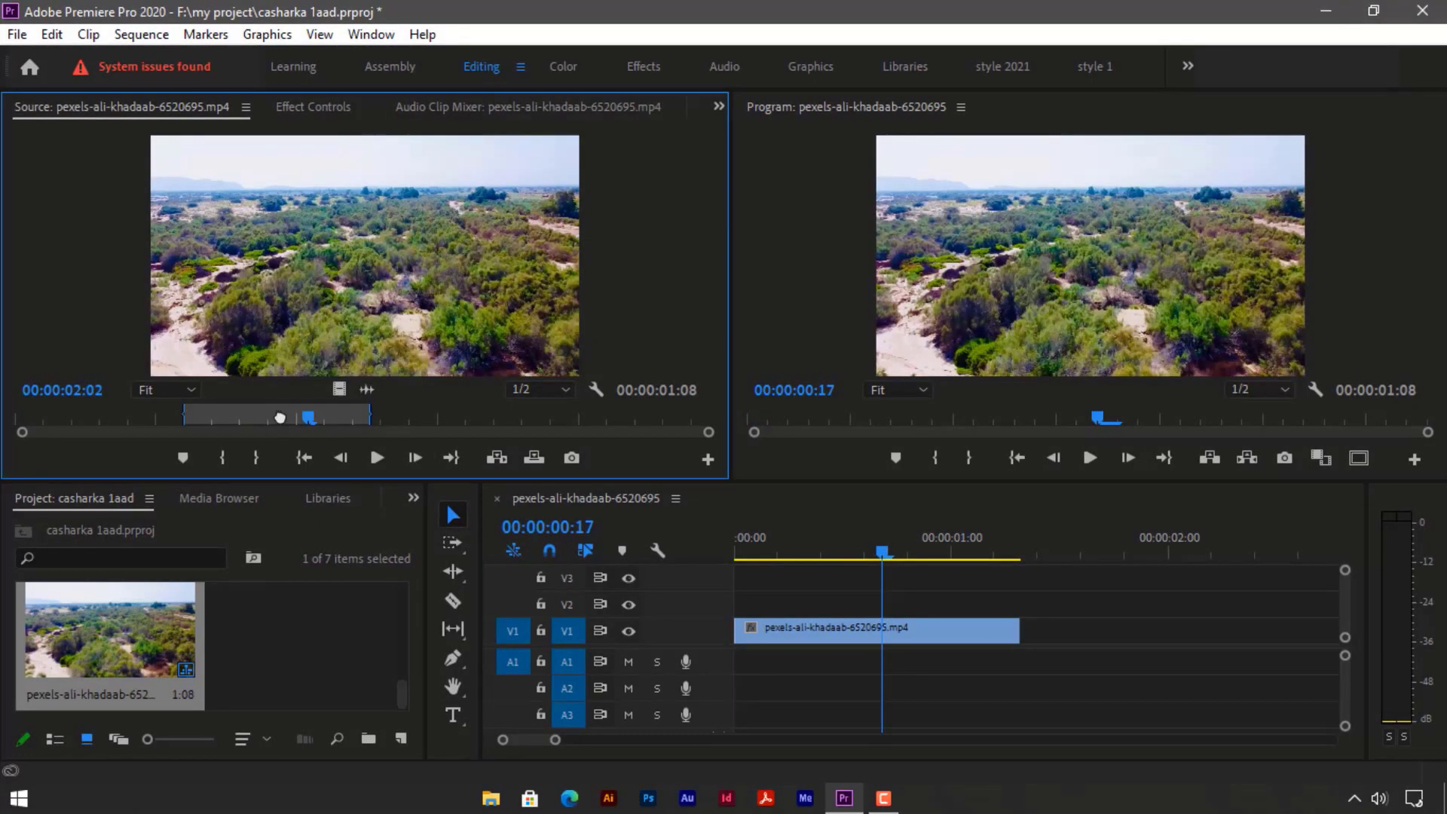
pyautogui.moveTo(275, 419); pyautogui.dragTo(477, 423)
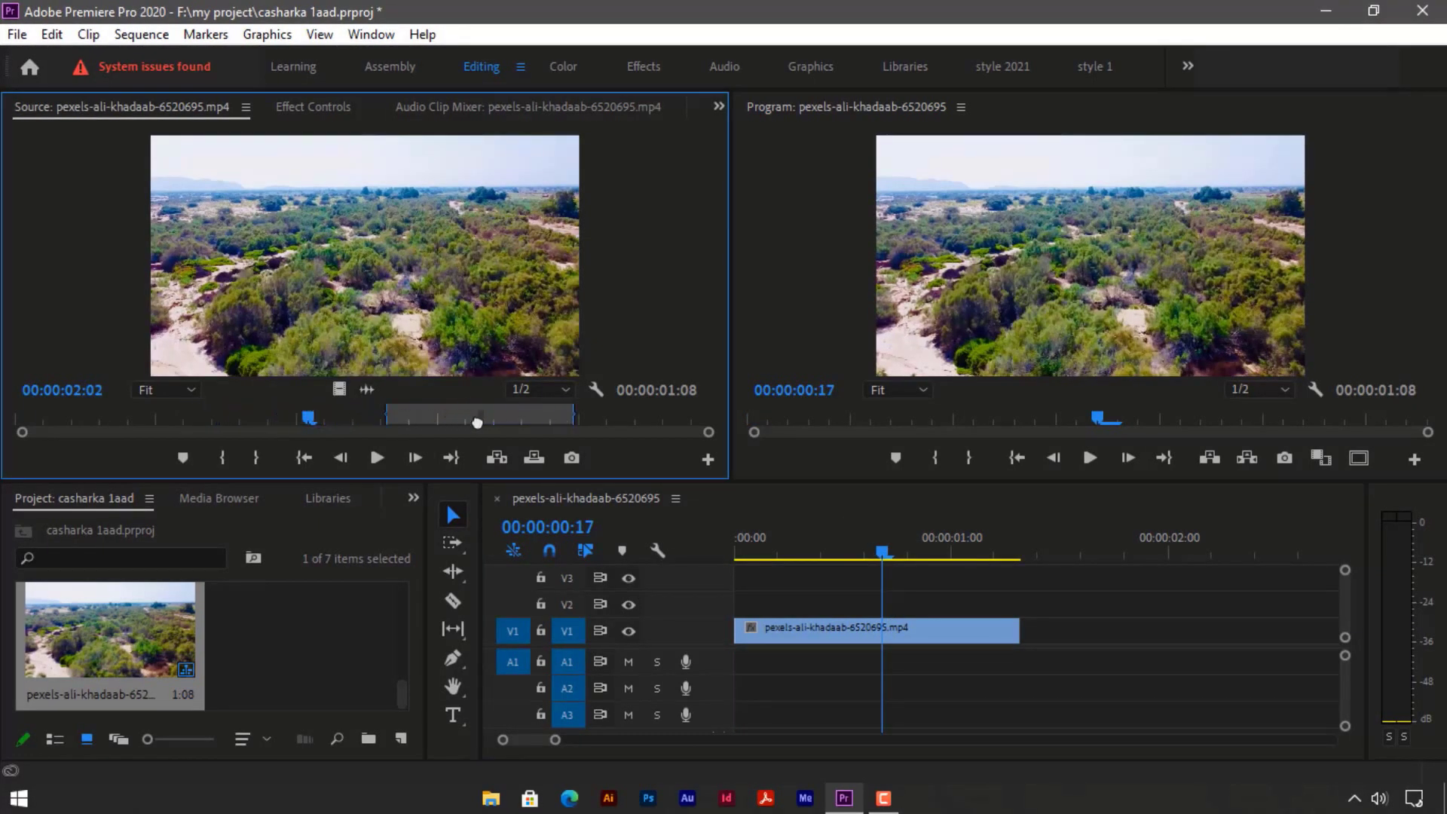
pyautogui.click(530, 423)
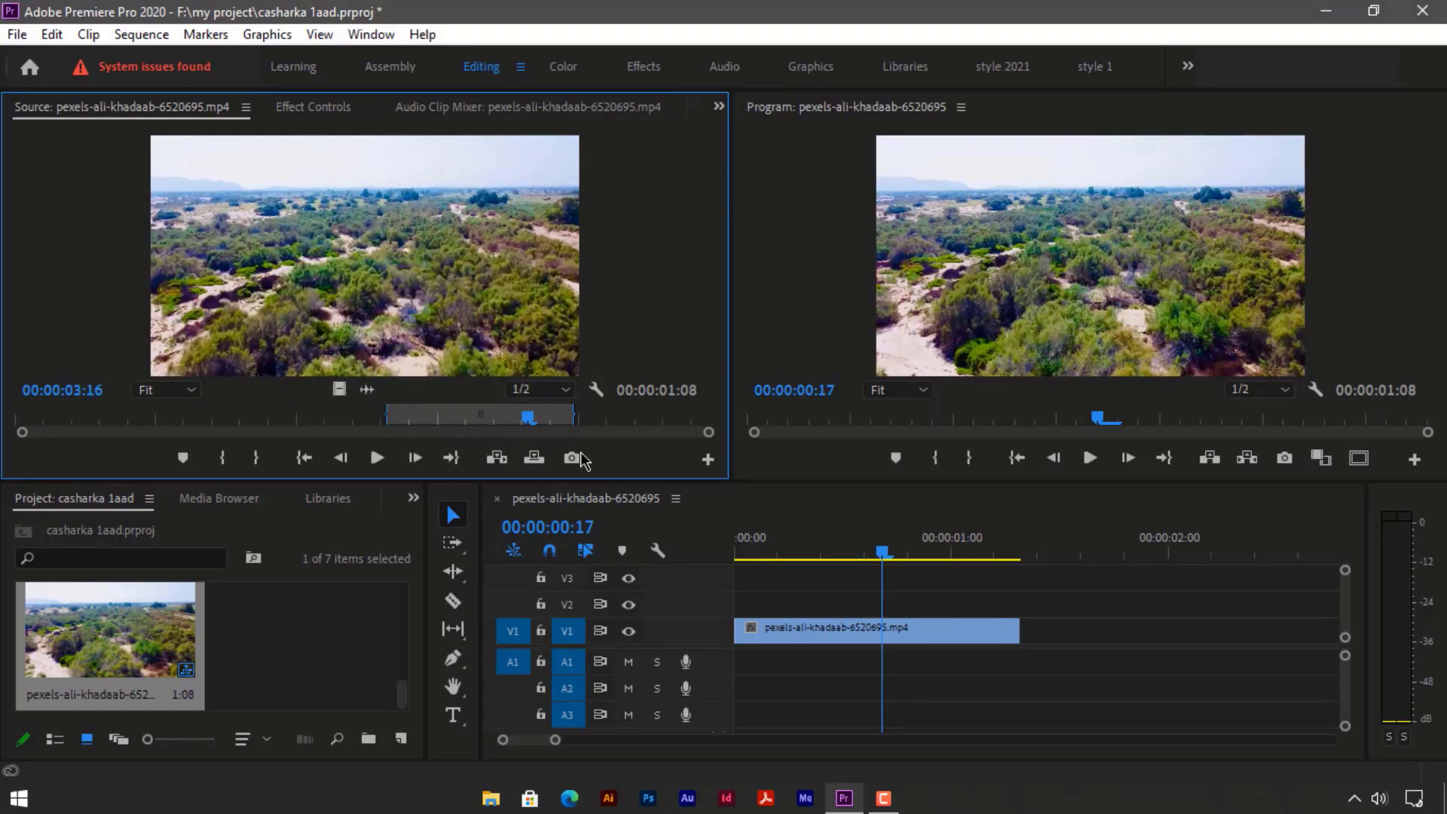
# Append the video of the marked source range directly after the first clip on V1.
pyautogui.moveTo(467, 332); pyautogui.dragTo(1062, 607)
# Widen the source clip's marked range so it runs from an In point at 00:00:01:14 to an Out point at 00:00:04:08.
pyautogui.moveTo(442, 420)
pyautogui.mouseDown()
pyautogui.moveTo(412, 420)
pyautogui.moveTo(442, 417)
pyautogui.mouseUp()
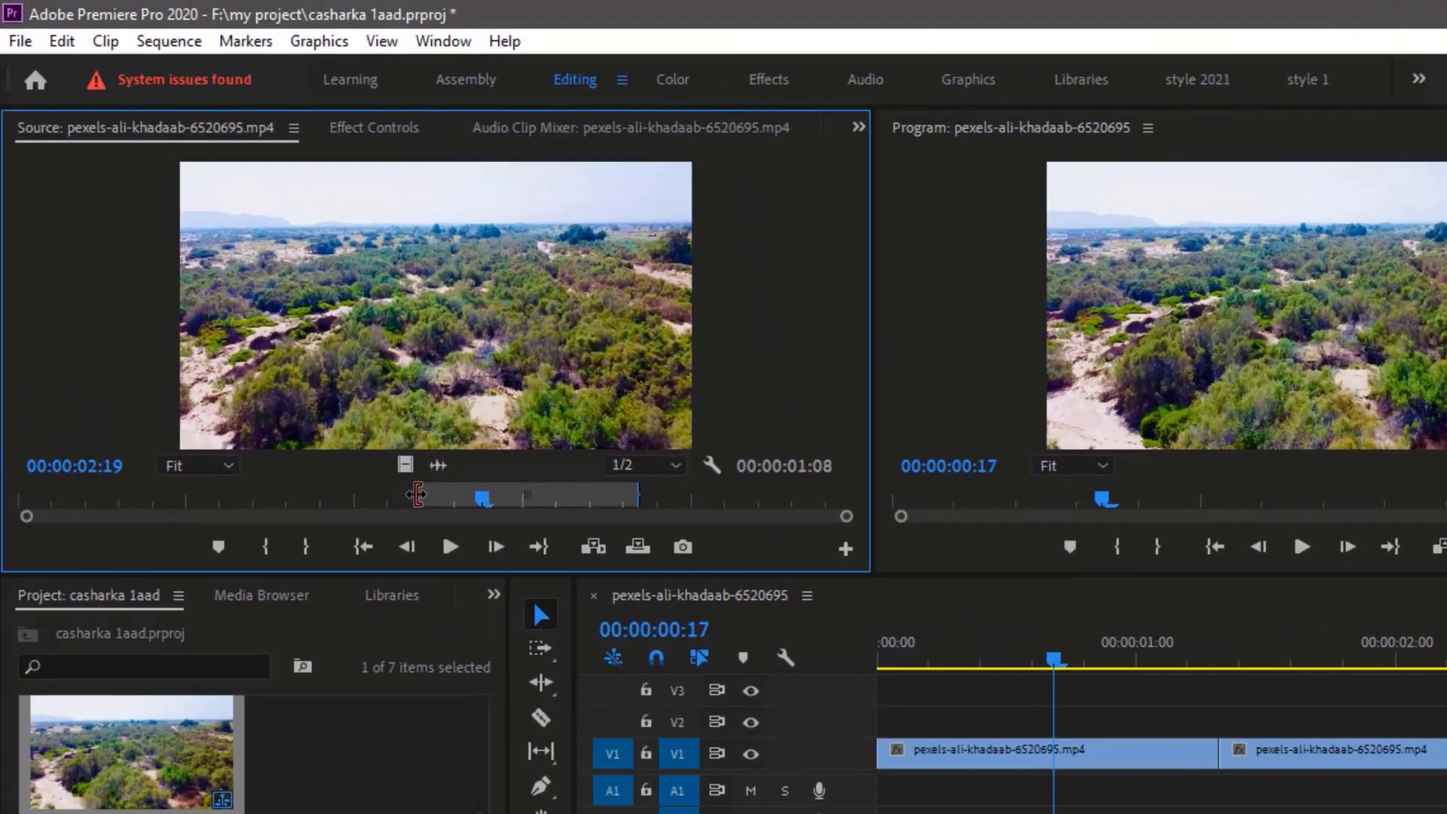
pyautogui.moveTo(346, 417); pyautogui.dragTo(243, 419)
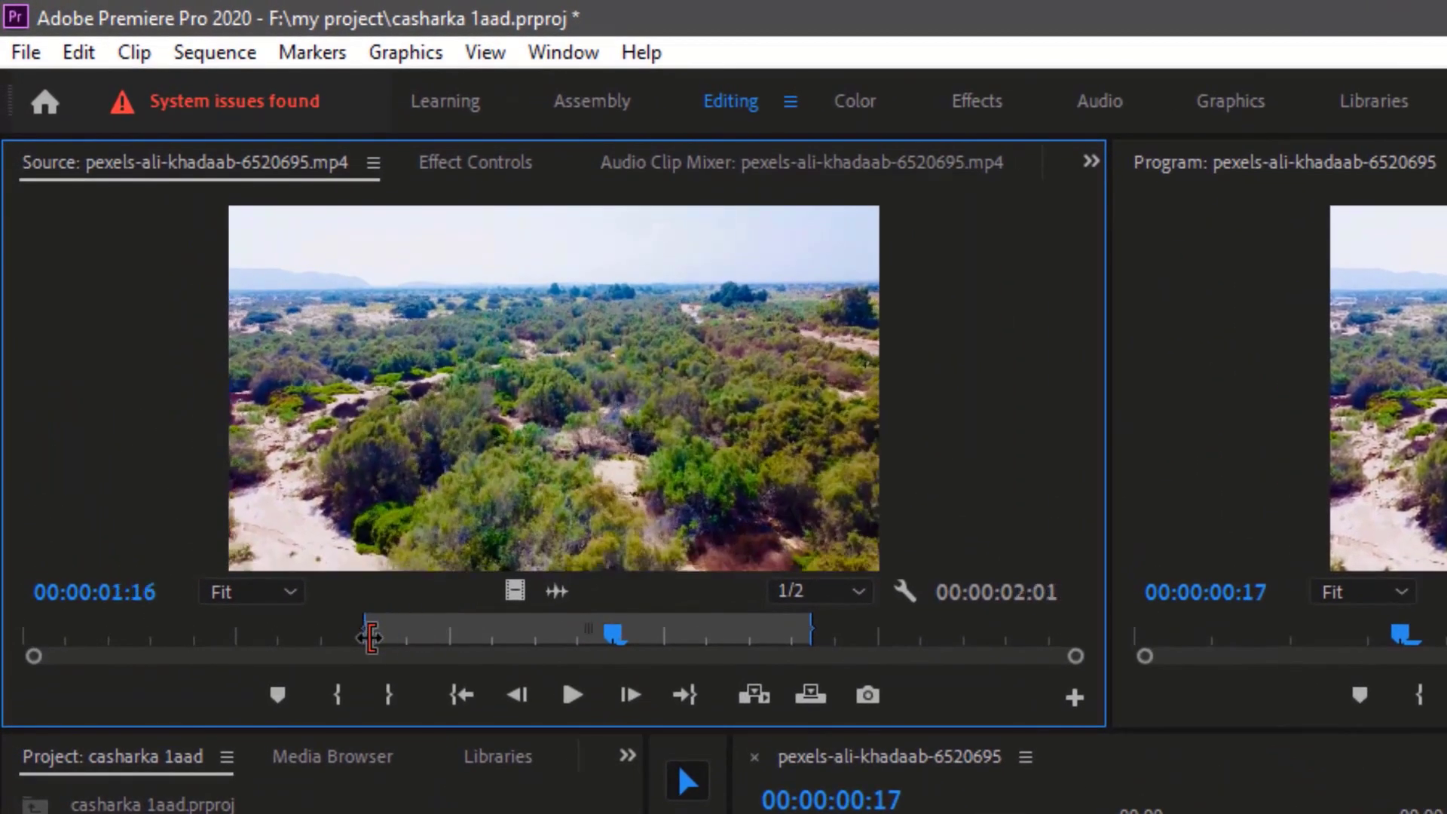
pyautogui.moveTo(370, 637); pyautogui.dragTo(359, 639)
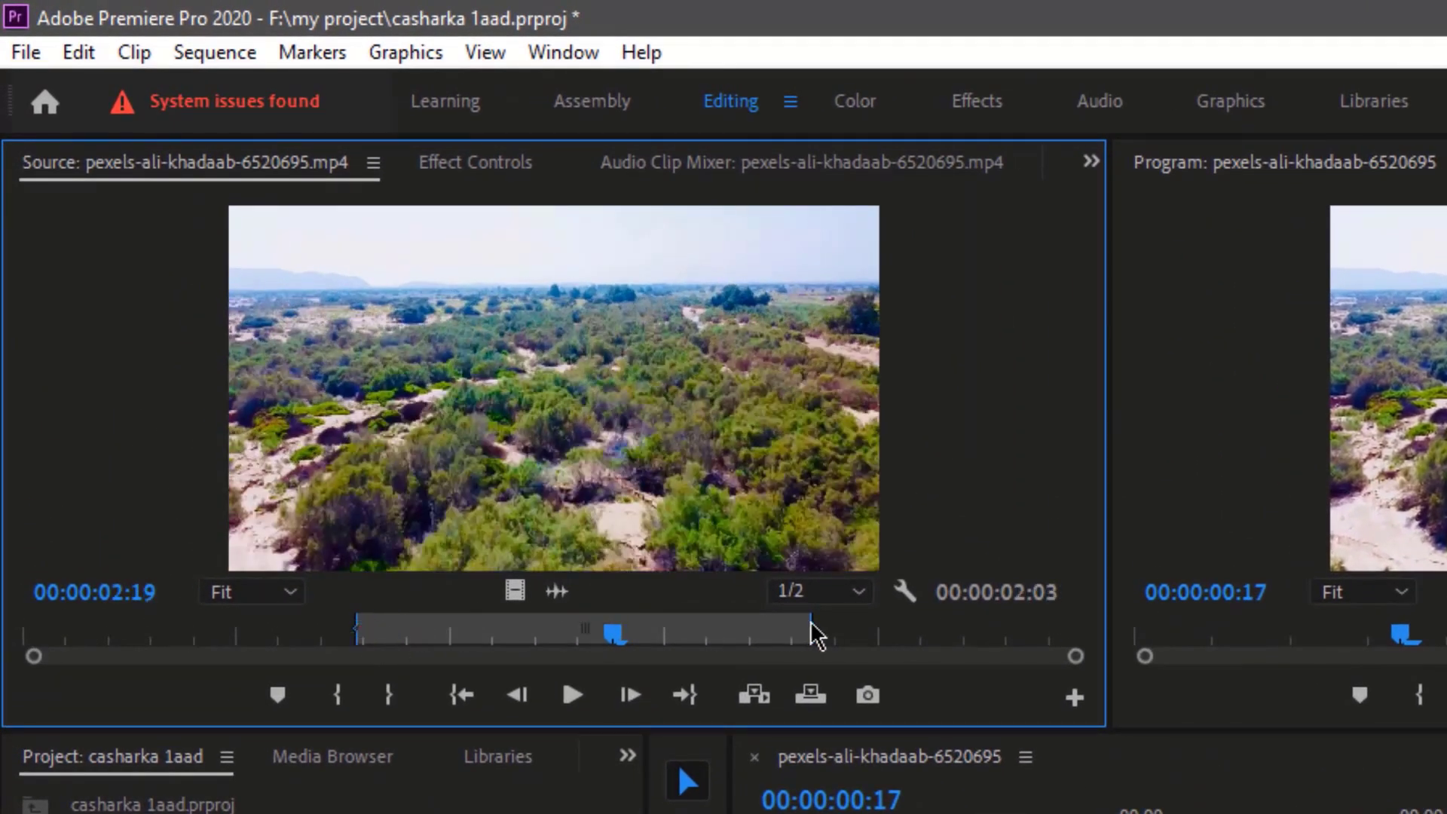
pyautogui.moveTo(811, 633); pyautogui.dragTo(952, 632)
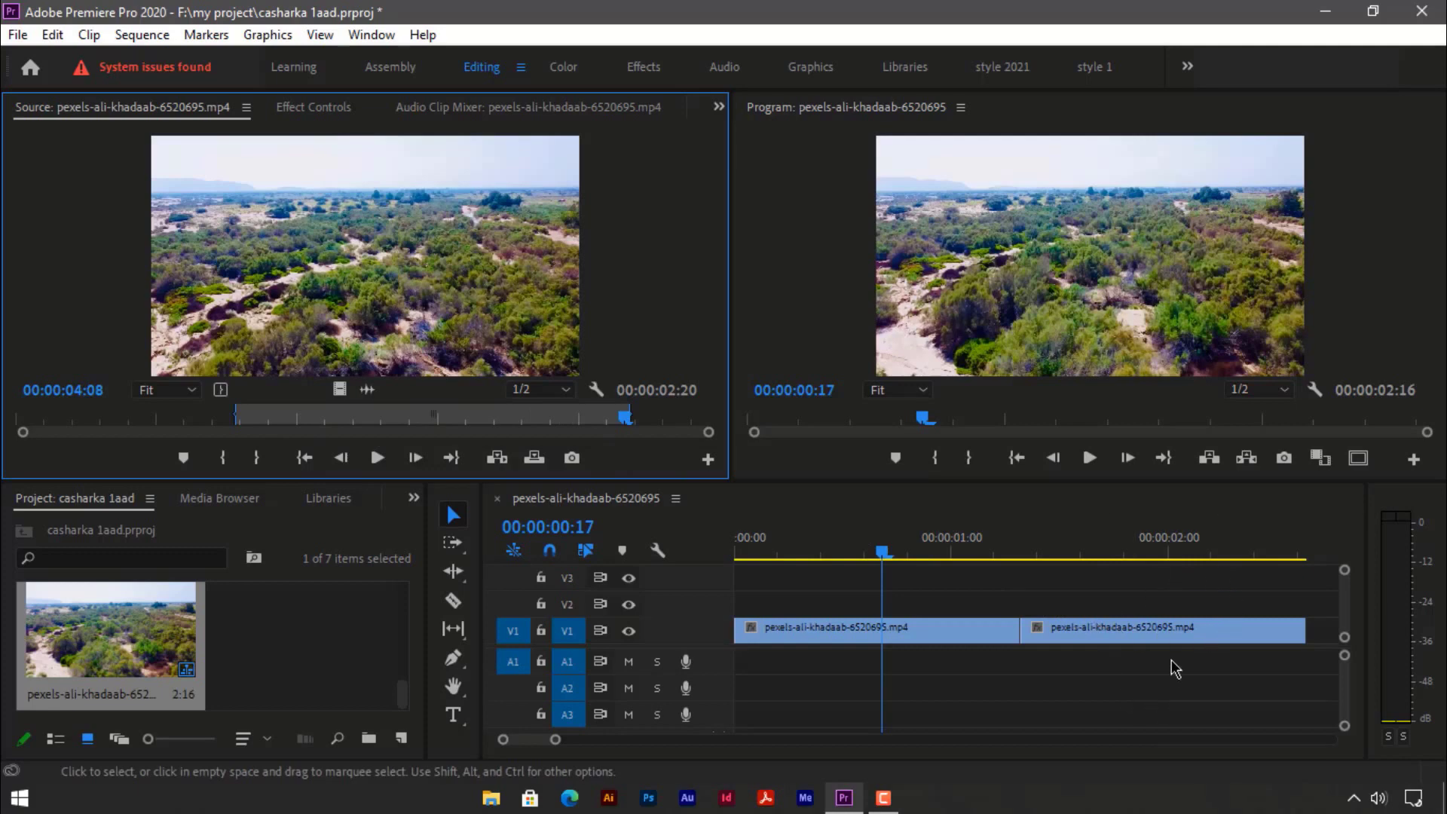
# Place the sequence playhead at 00:00:00:15 and delete both clips from V1.
pyautogui.click(1112, 556)
pyautogui.click(864, 557)
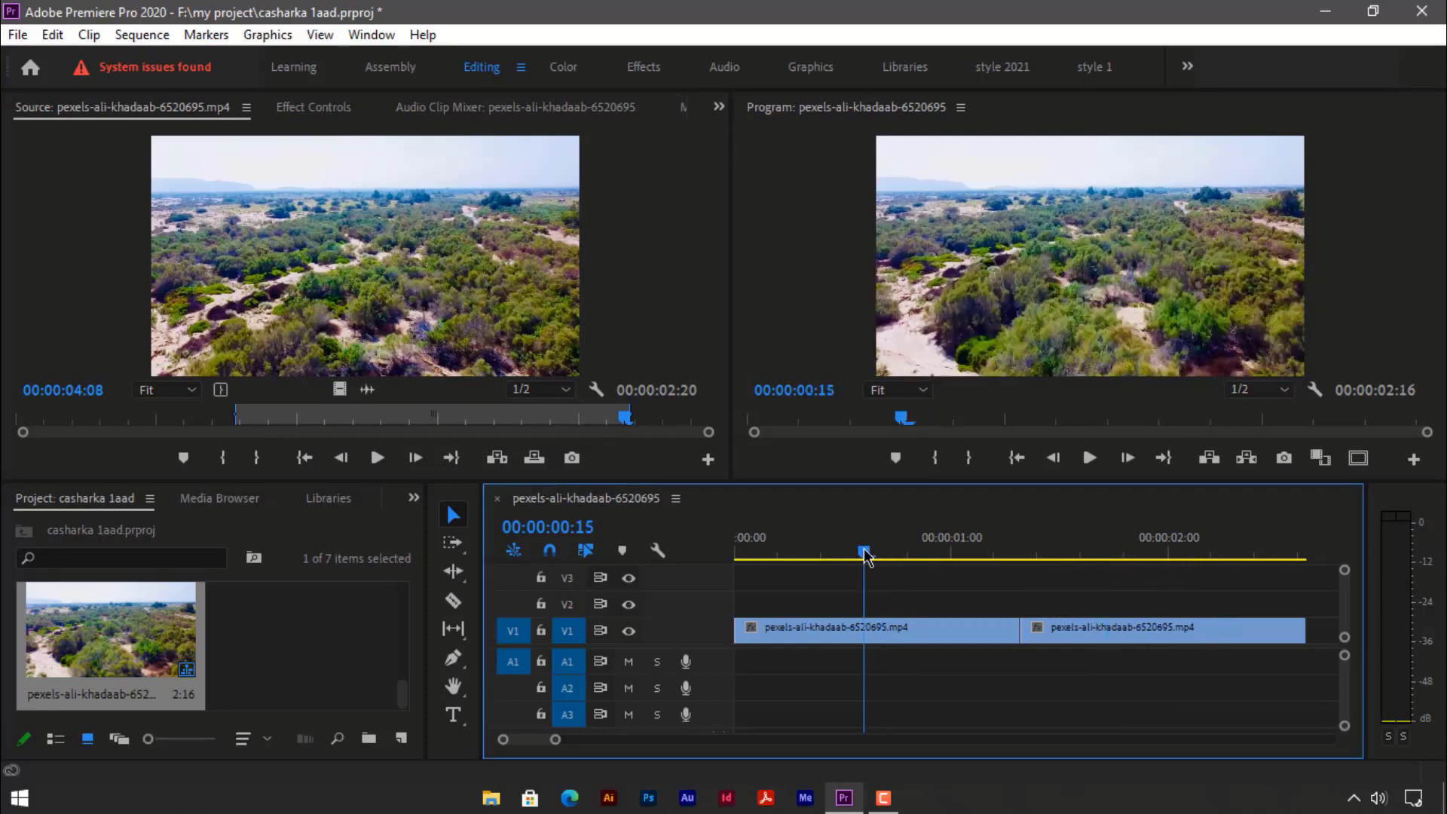
pyautogui.moveTo(1166, 676); pyautogui.dragTo(1001, 582)
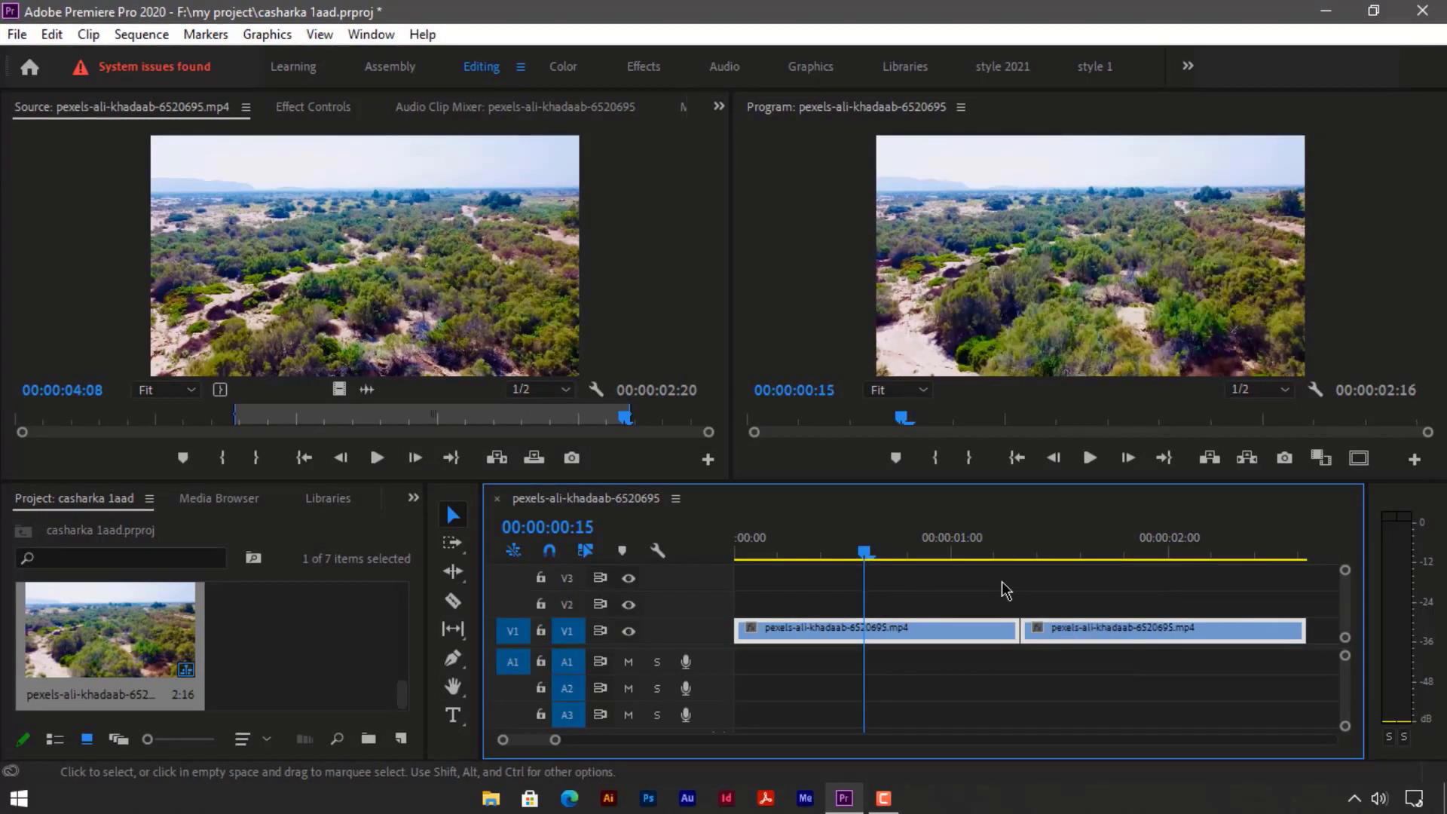
pyautogui.press('Delete')
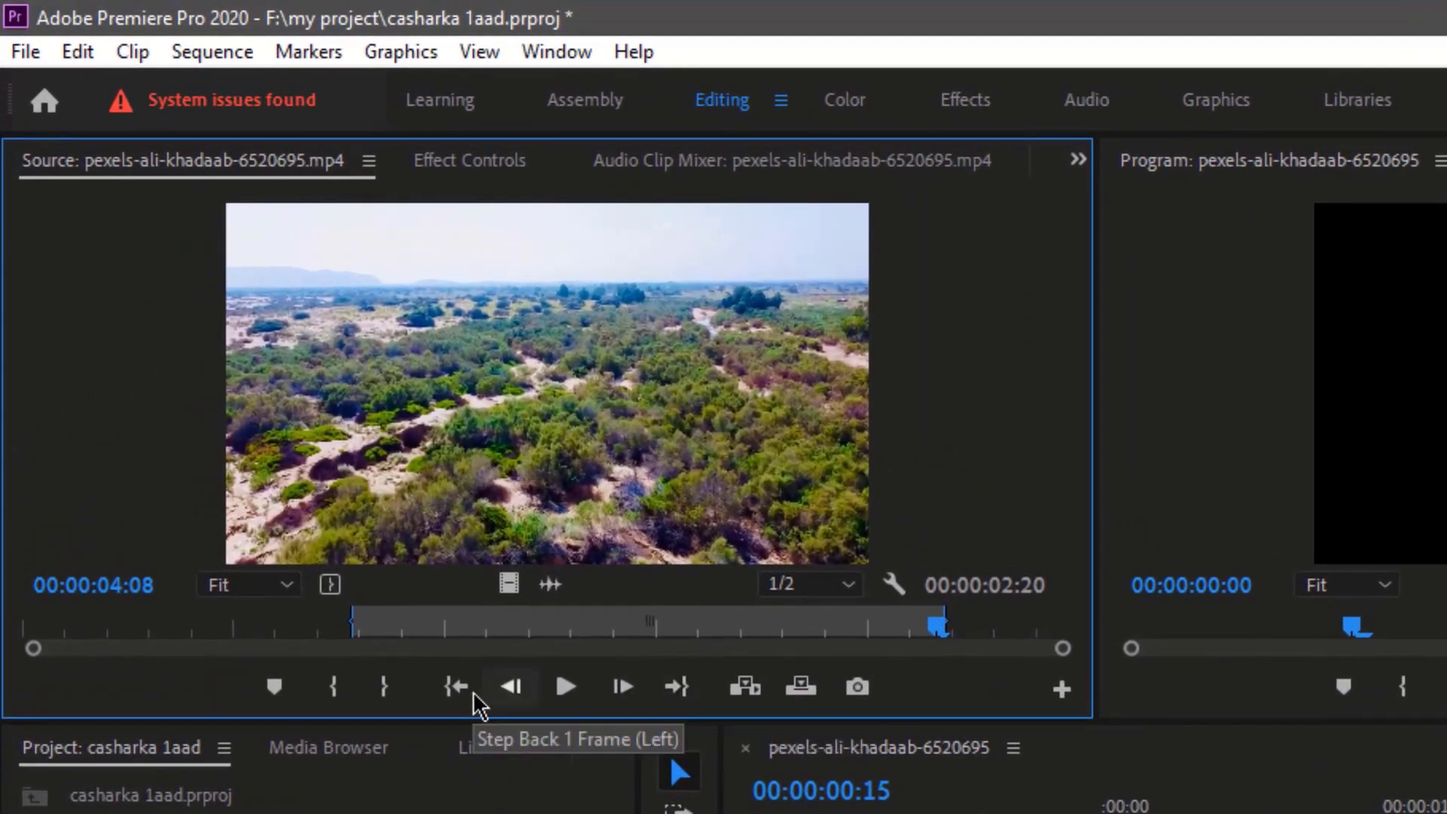
# Jump the source playhead between the Out and In points with Go to In and Go to Out, finishing at the In point.
pyautogui.moveTo(938, 631); pyautogui.dragTo(909, 636)
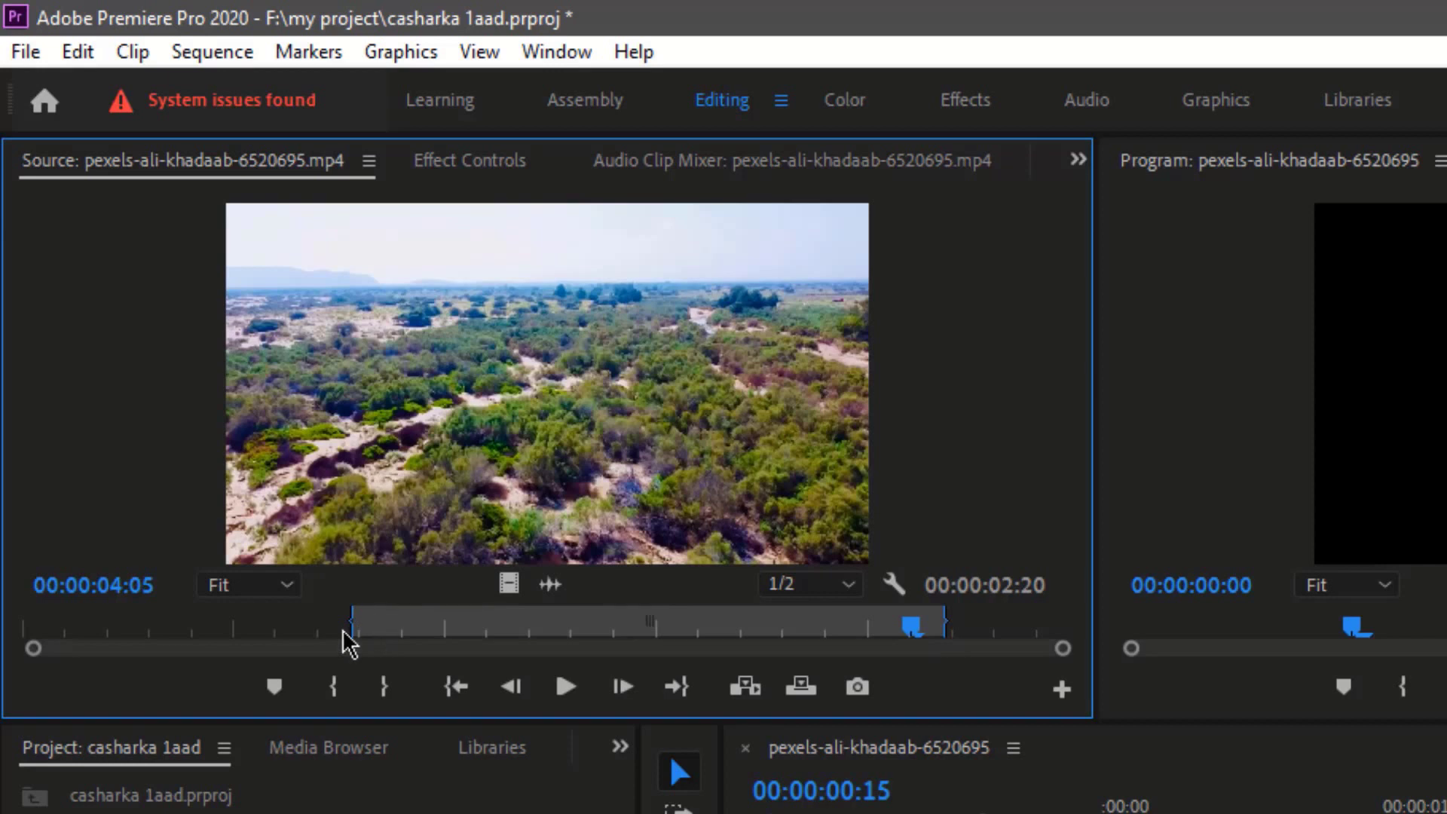
pyautogui.click(454, 686)
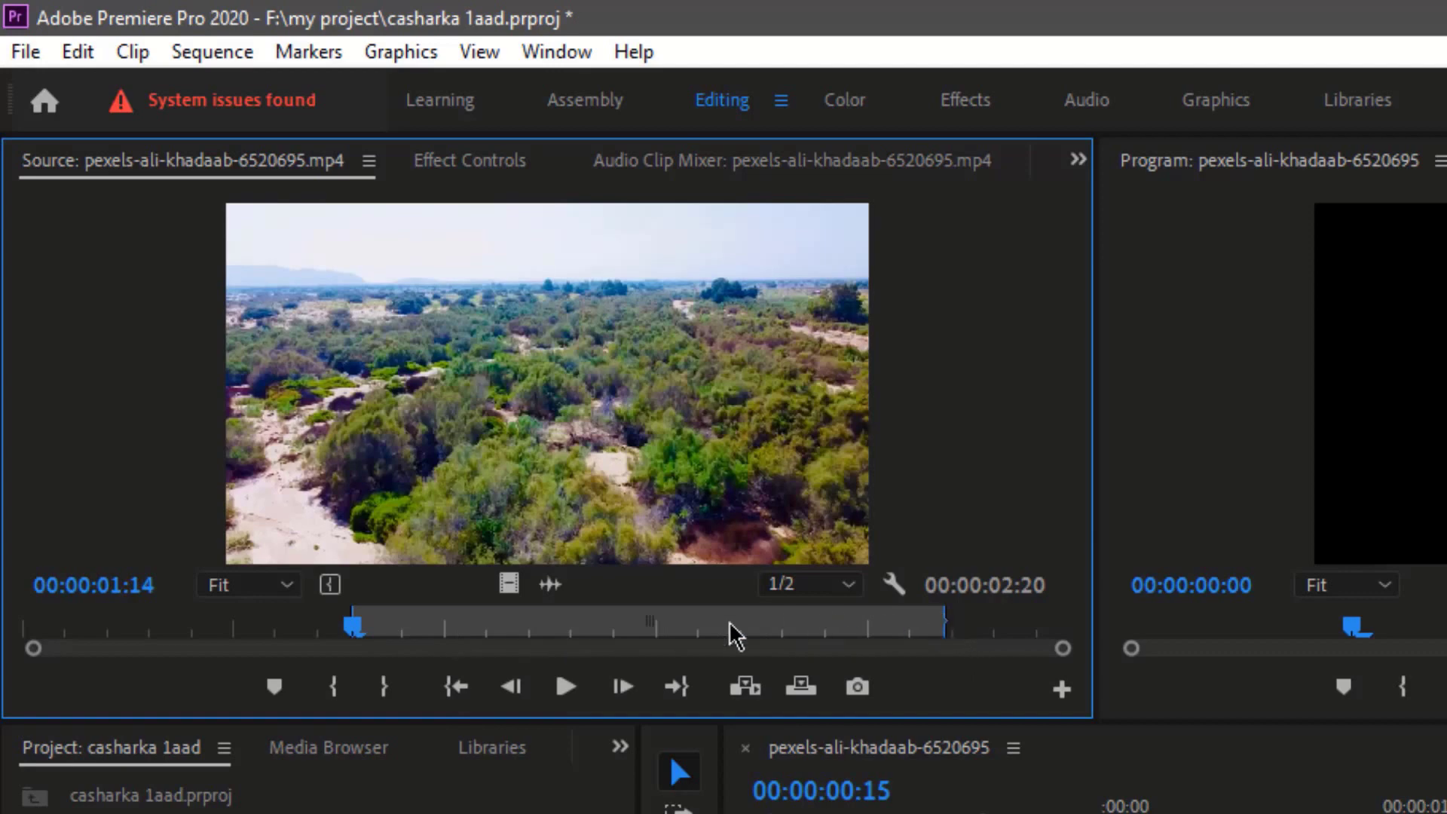
pyautogui.click(677, 687)
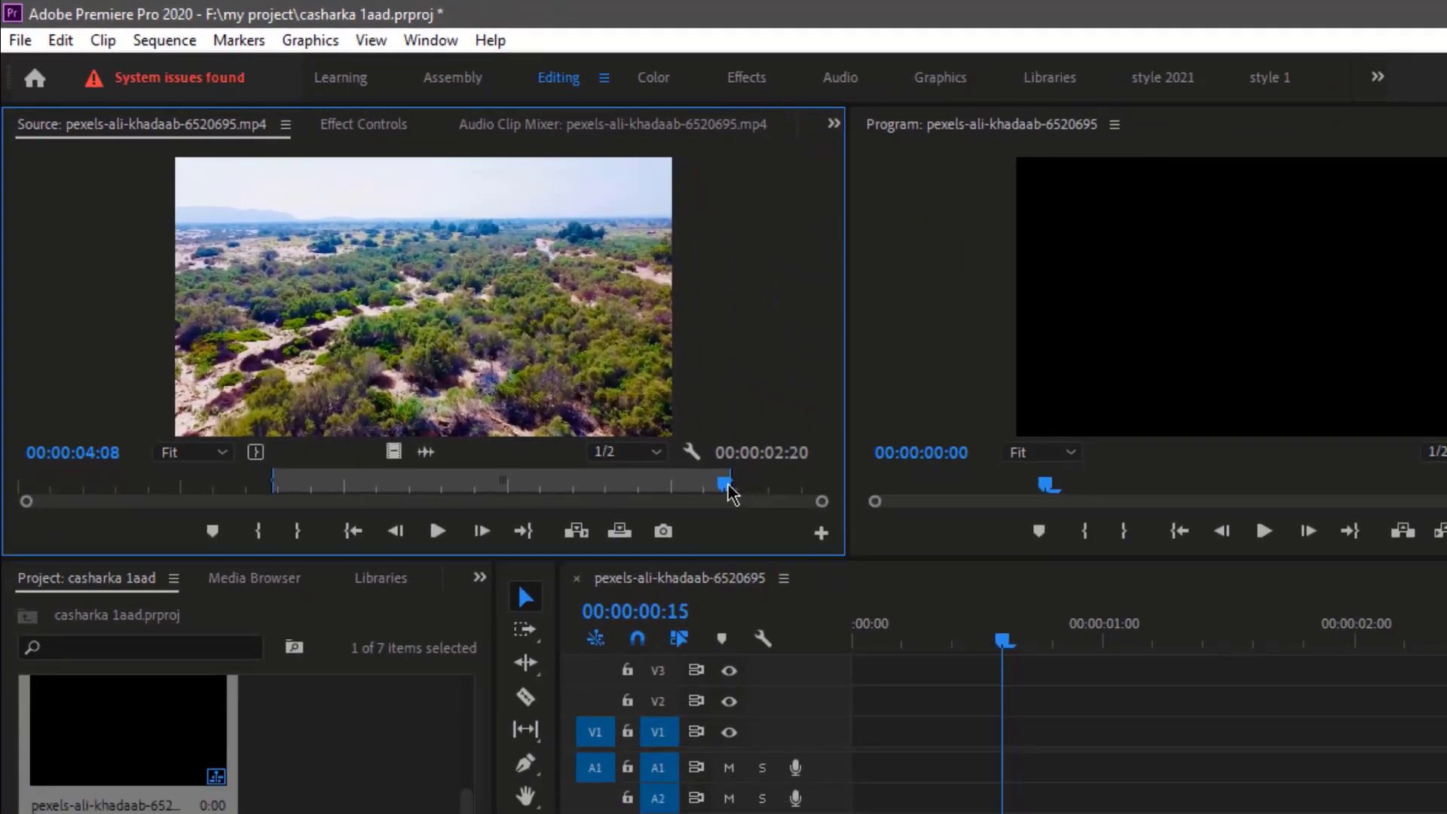
pyautogui.moveTo(728, 485); pyautogui.dragTo(632, 486)
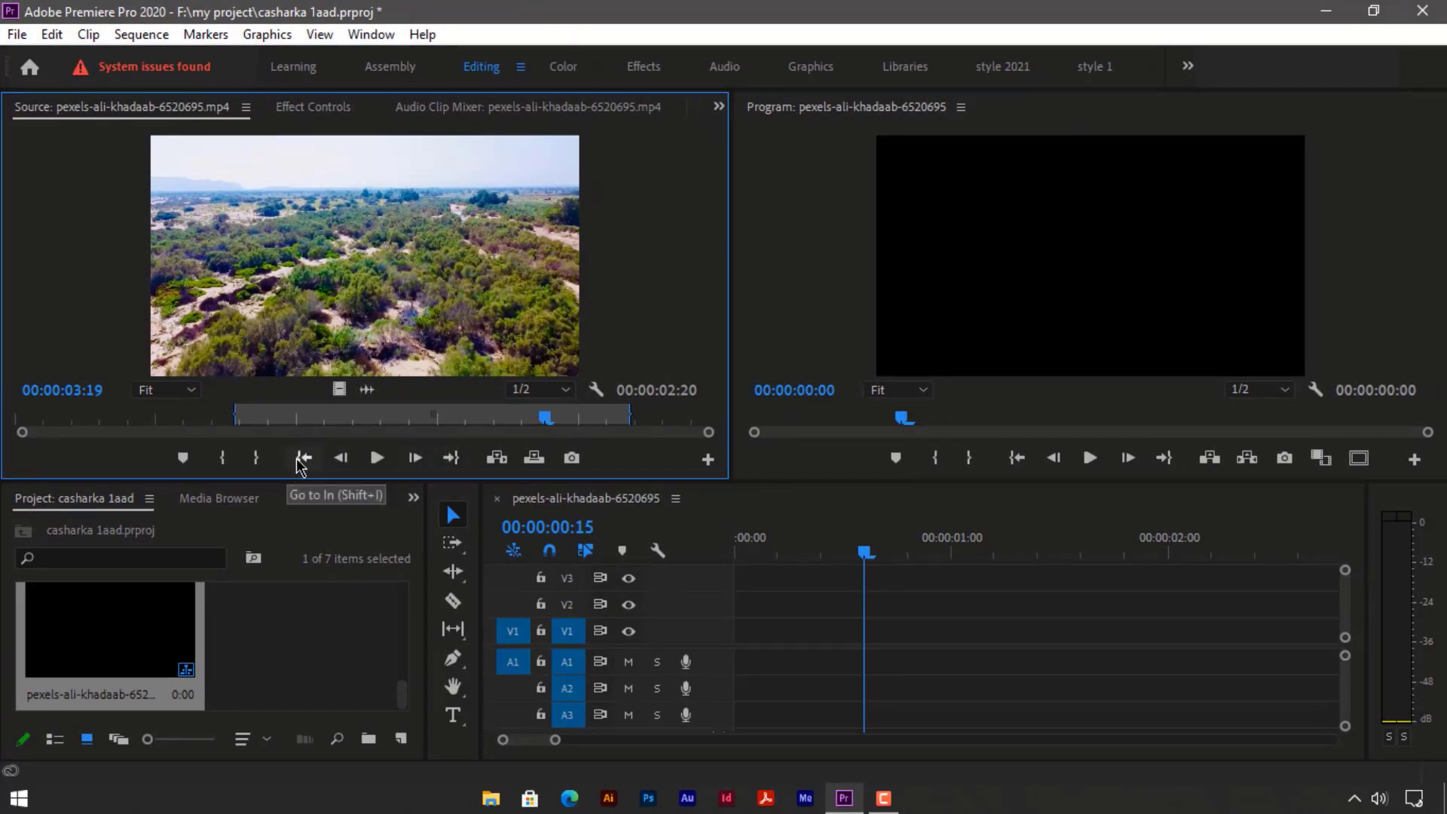
pyautogui.click(452, 458)
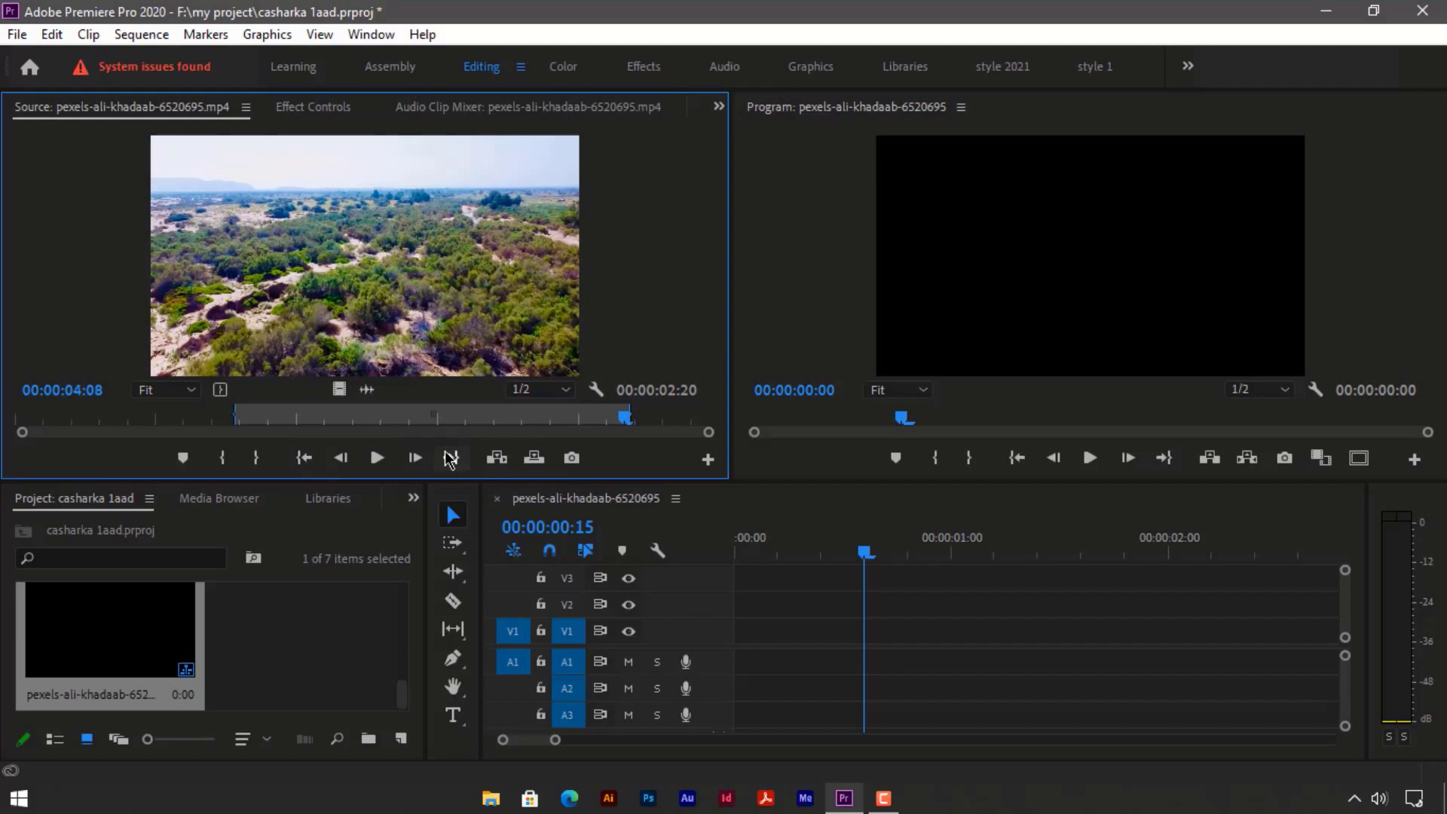
pyautogui.click(311, 464)
# Step the source playhead backward from the In point to 00:00:00:21.
pyautogui.hotkey('shift', 'Left')
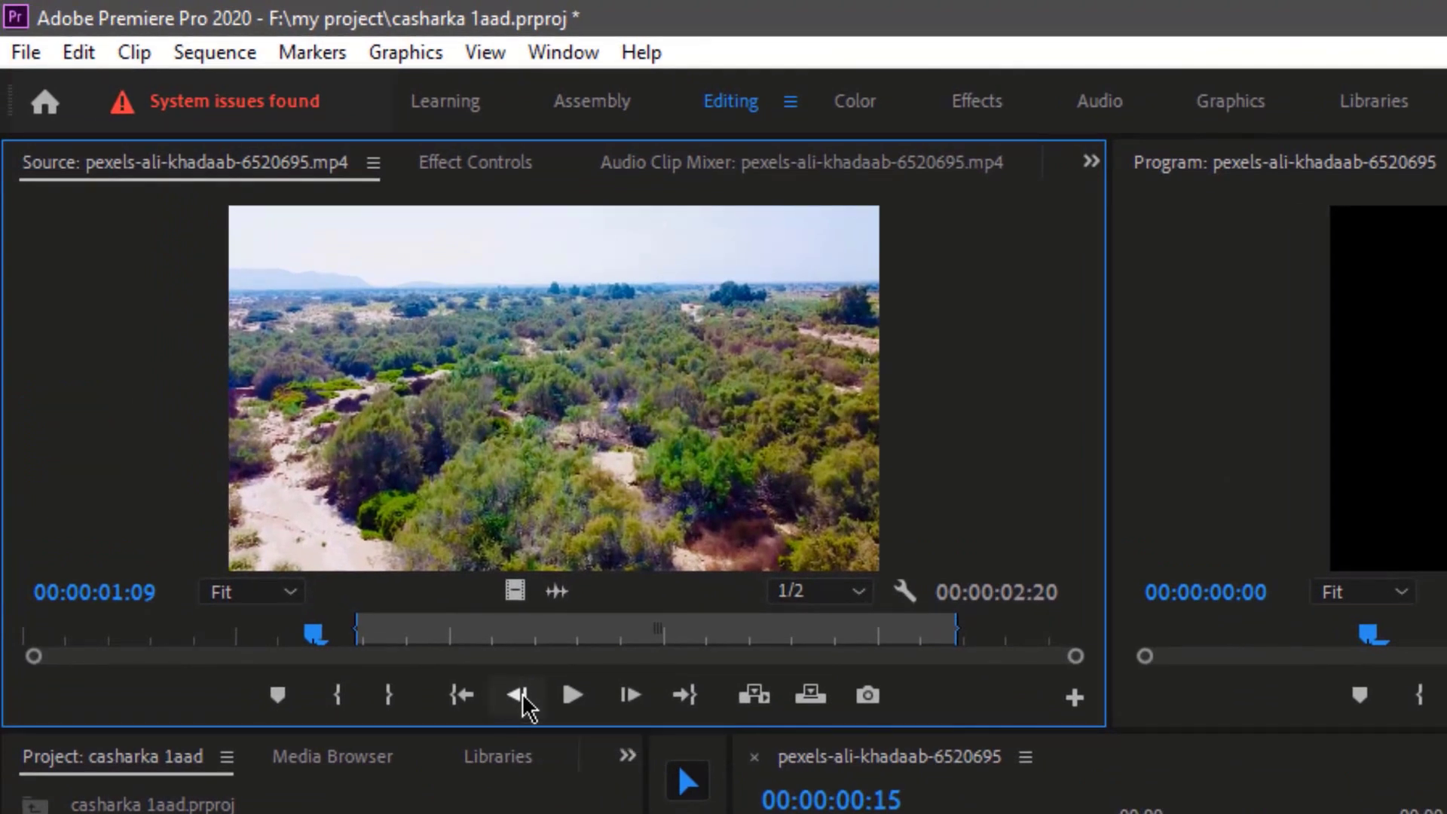
pyautogui.click(518, 695)
pyautogui.click(518, 695)
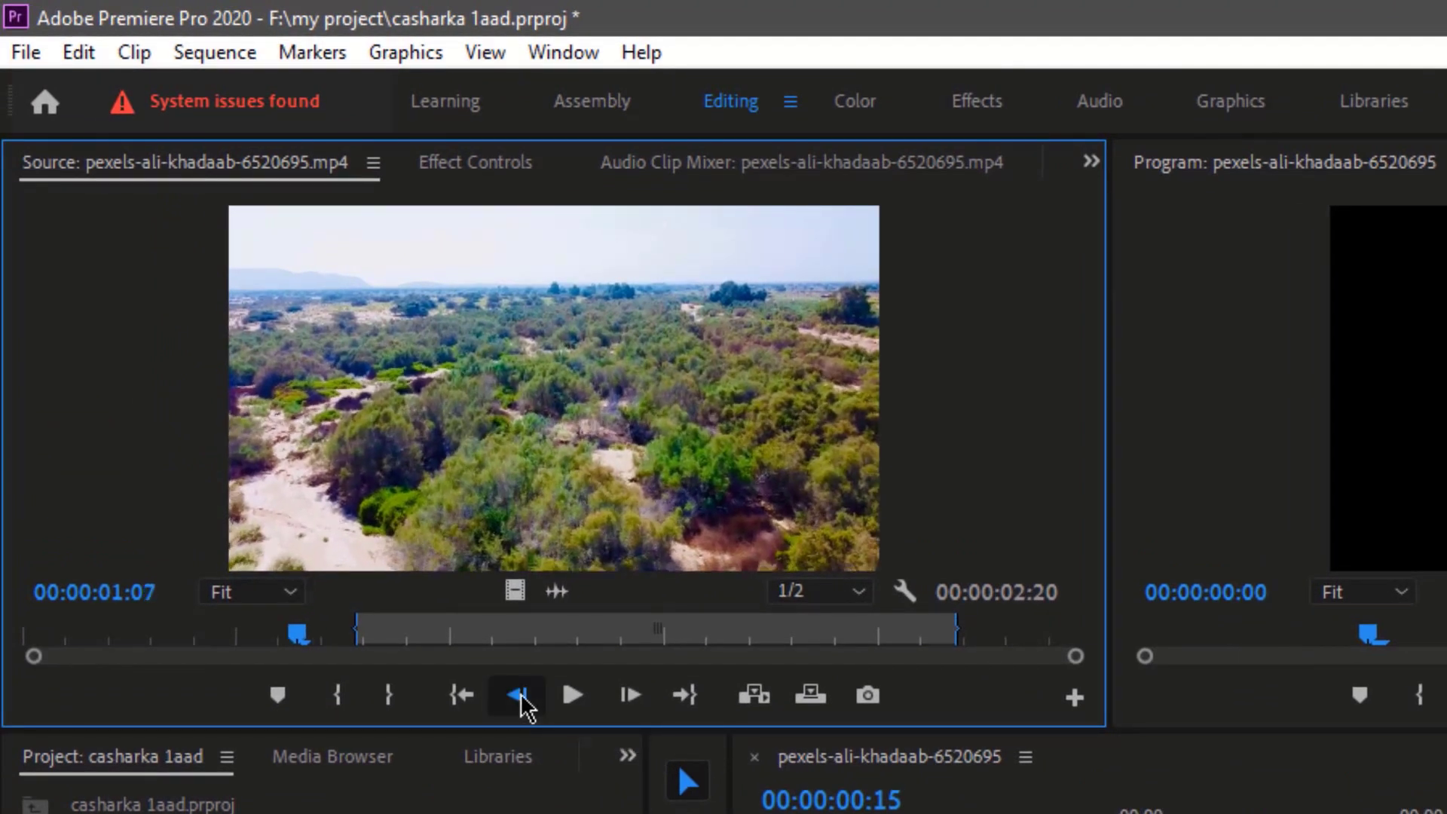
pyautogui.click(519, 695)
pyautogui.click(518, 695)
pyautogui.click(518, 695)
pyautogui.click(518, 695)
pyautogui.click(519, 695)
pyautogui.click(519, 695)
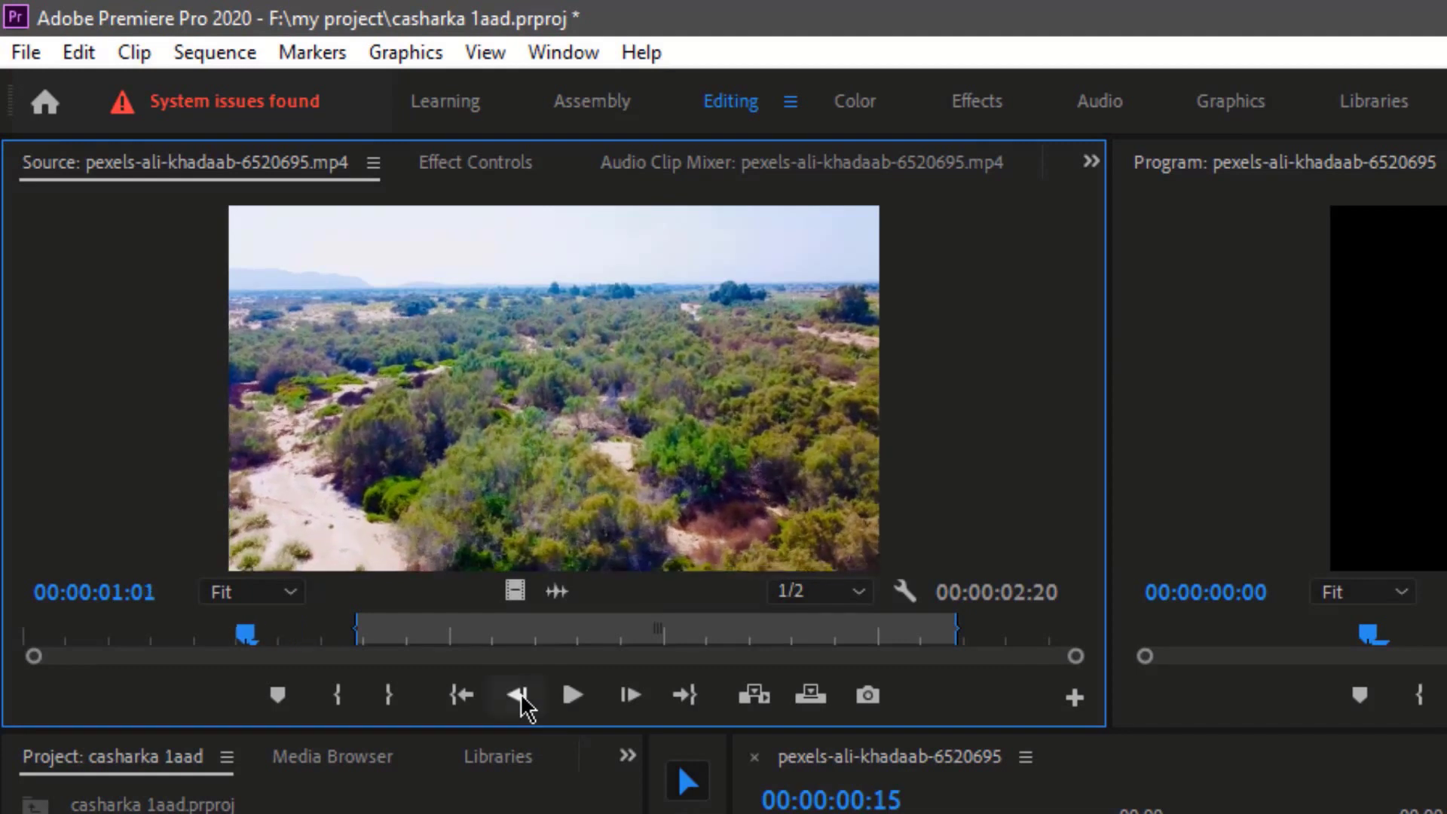
pyautogui.click(518, 695)
pyautogui.click(519, 694)
pyautogui.click(518, 695)
pyautogui.click(518, 694)
pyautogui.click(518, 695)
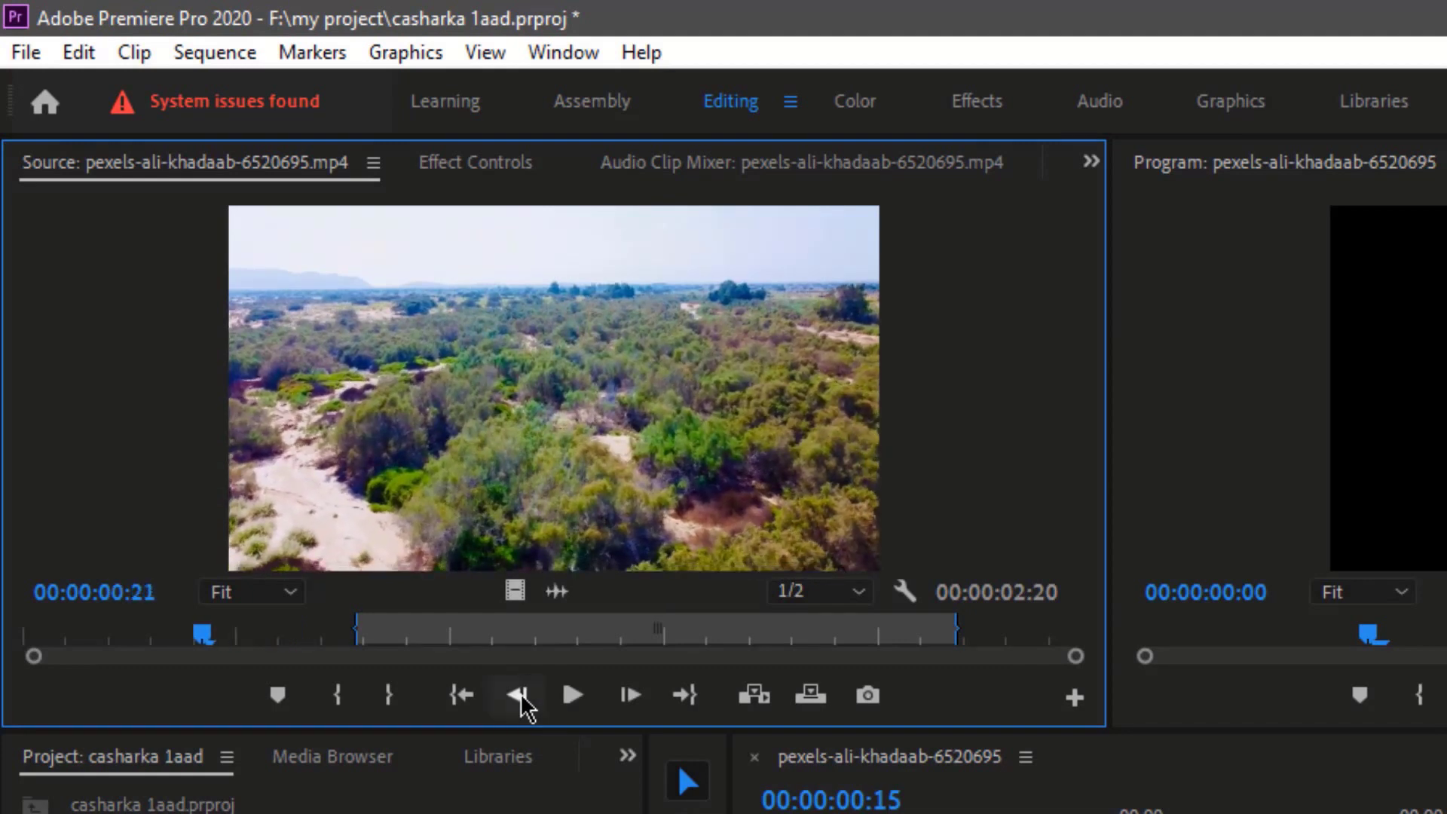
# Step the source playhead forward frame by frame to 00:00:01:11, and play the clip up to 00:00:01:22.
pyautogui.click(623, 699)
pyautogui.click(624, 699)
pyautogui.click(624, 699)
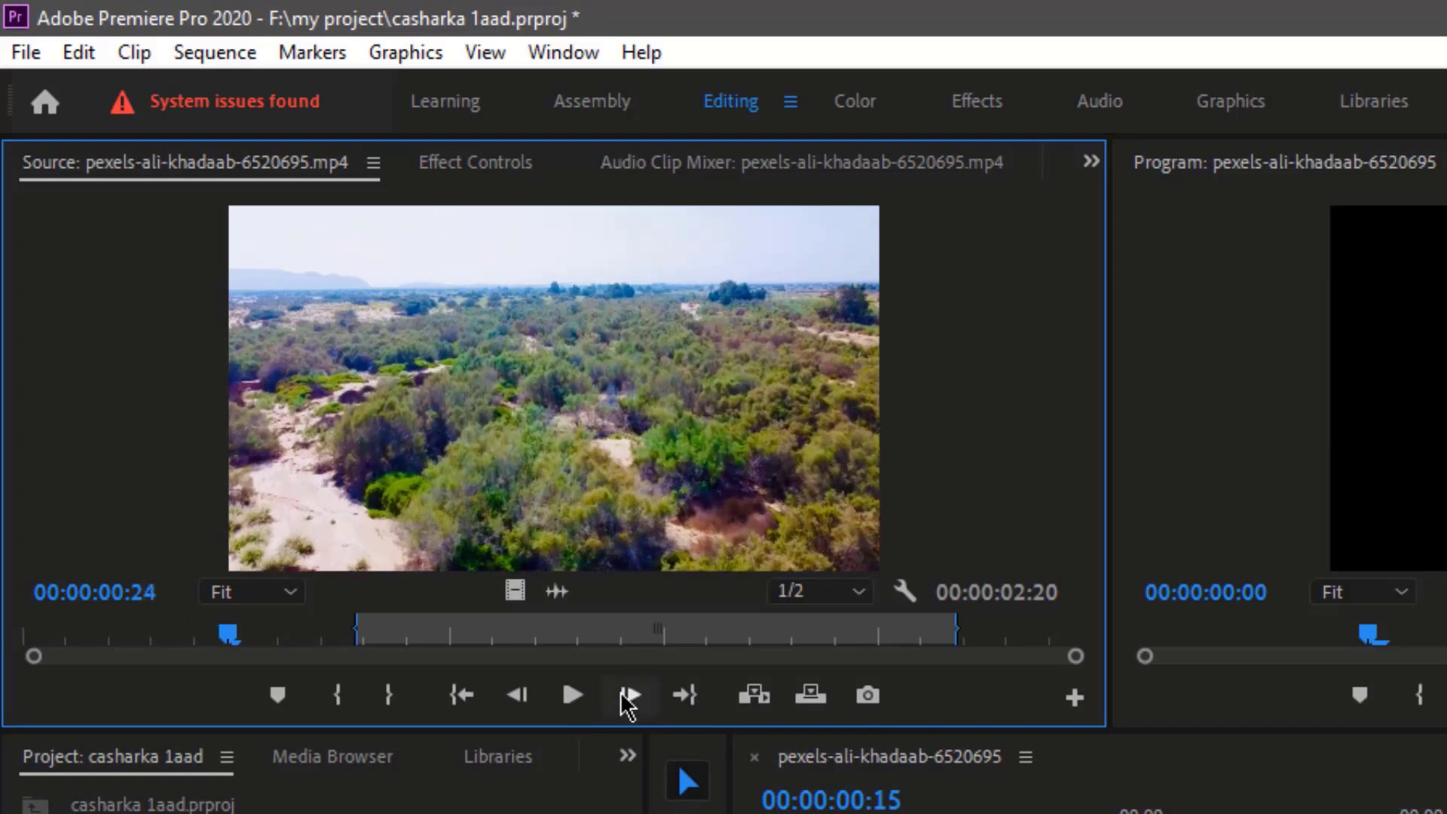
pyautogui.click(625, 696)
pyautogui.click(626, 696)
pyautogui.click(625, 696)
pyautogui.click(626, 696)
pyautogui.click(626, 696)
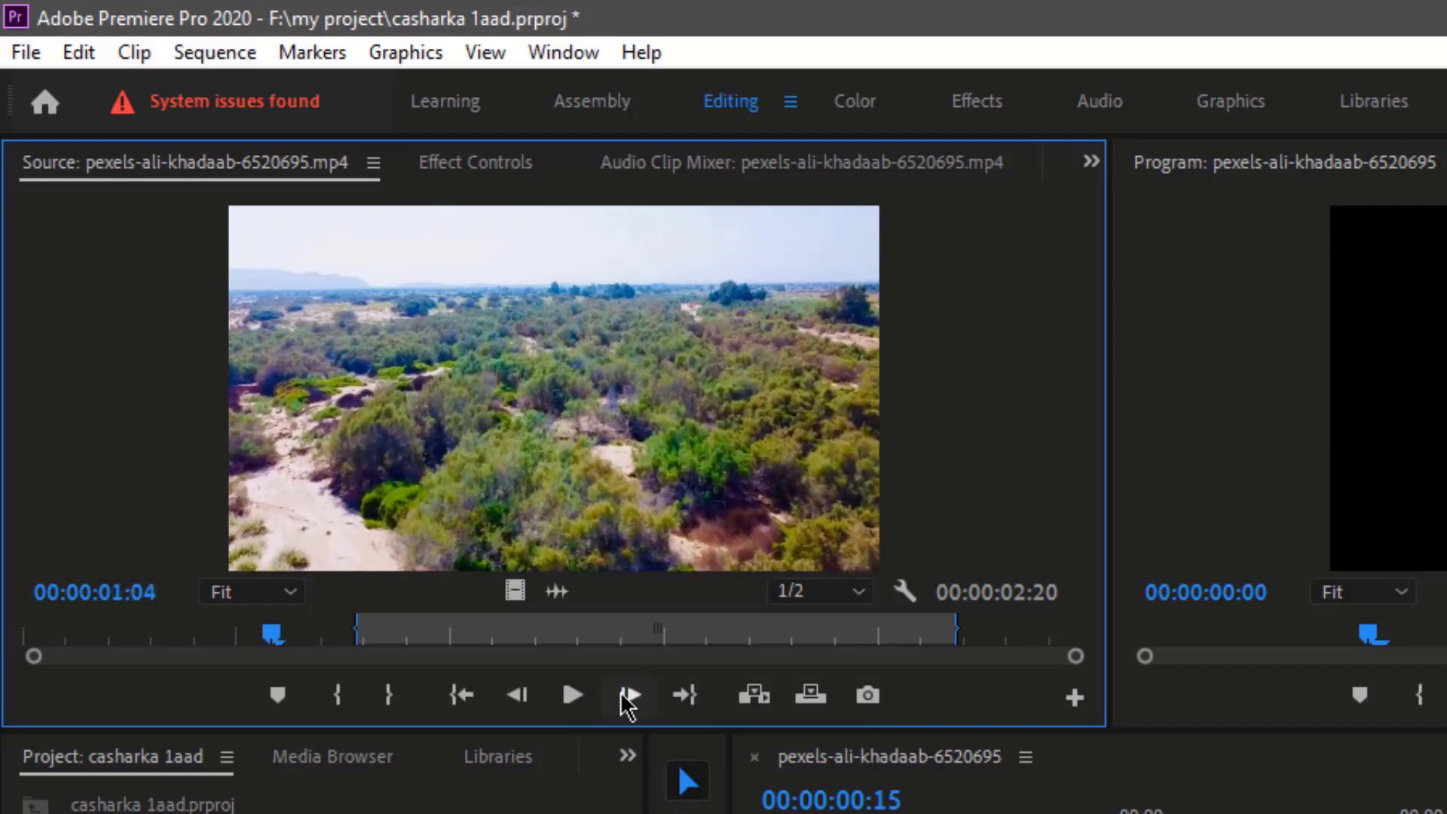
pyautogui.click(627, 697)
pyautogui.click(627, 696)
pyautogui.click(627, 696)
pyautogui.click(627, 696)
pyautogui.click(627, 696)
pyautogui.click(627, 696)
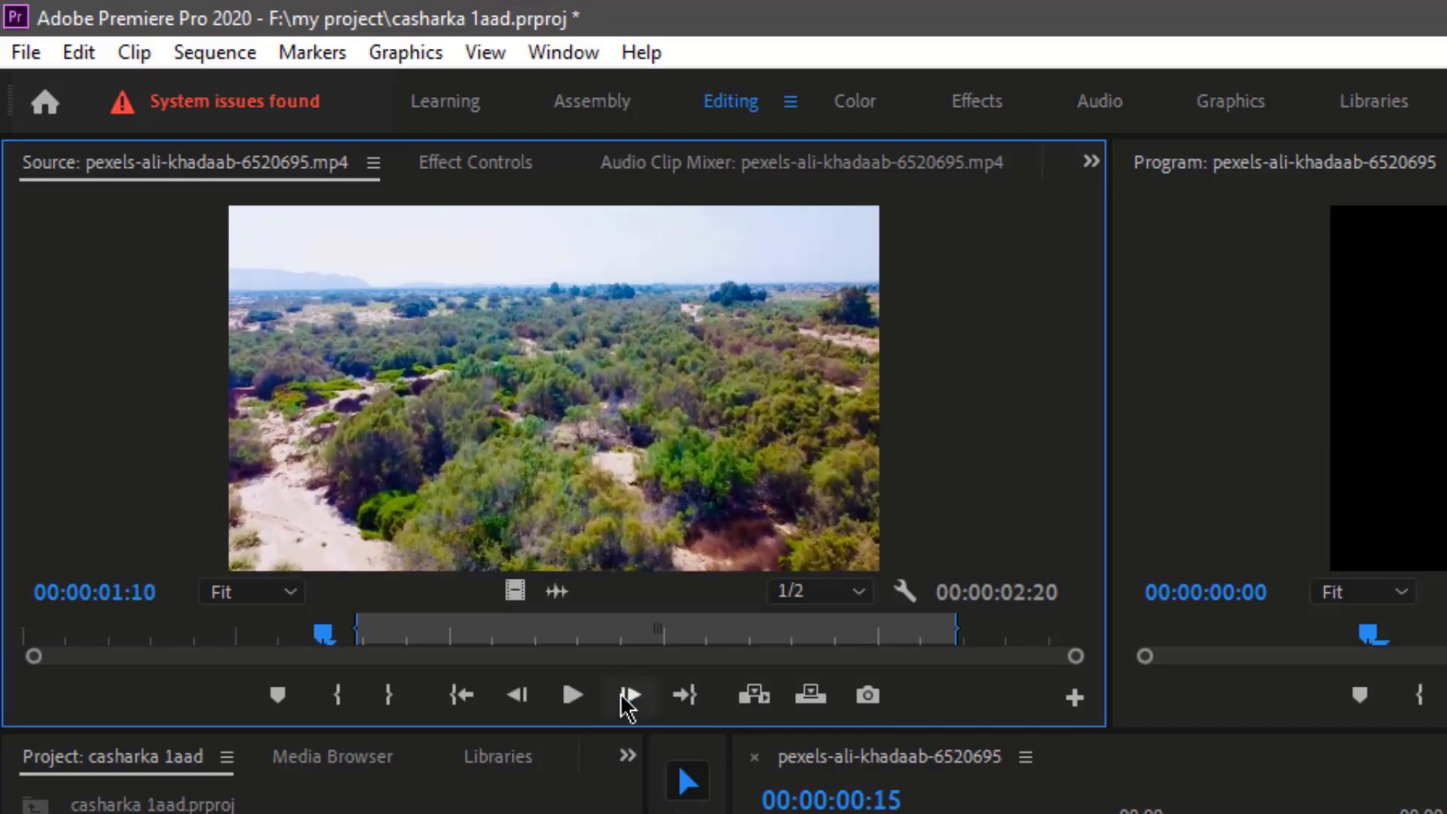
pyautogui.click(626, 696)
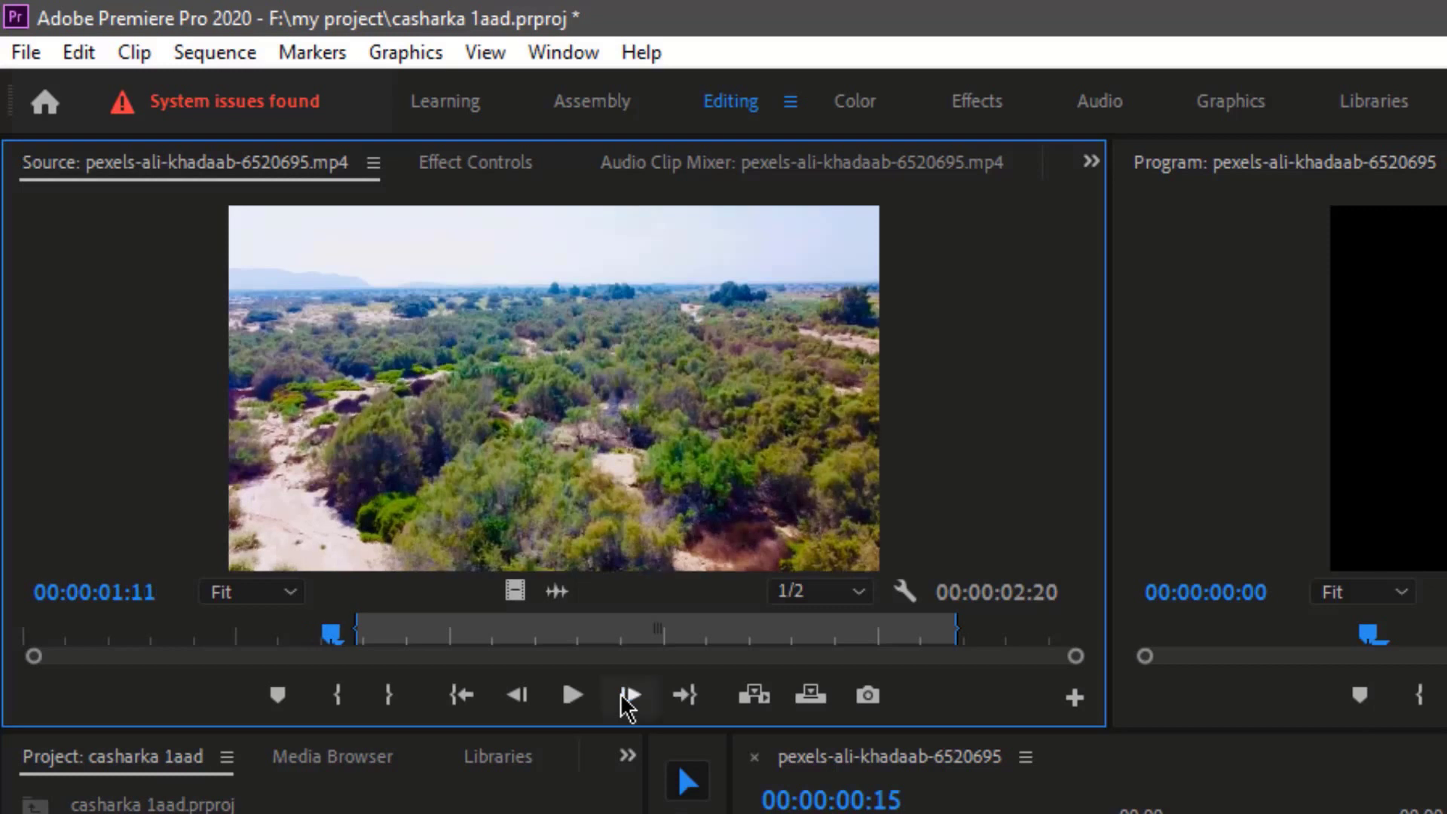
pyautogui.click(570, 697)
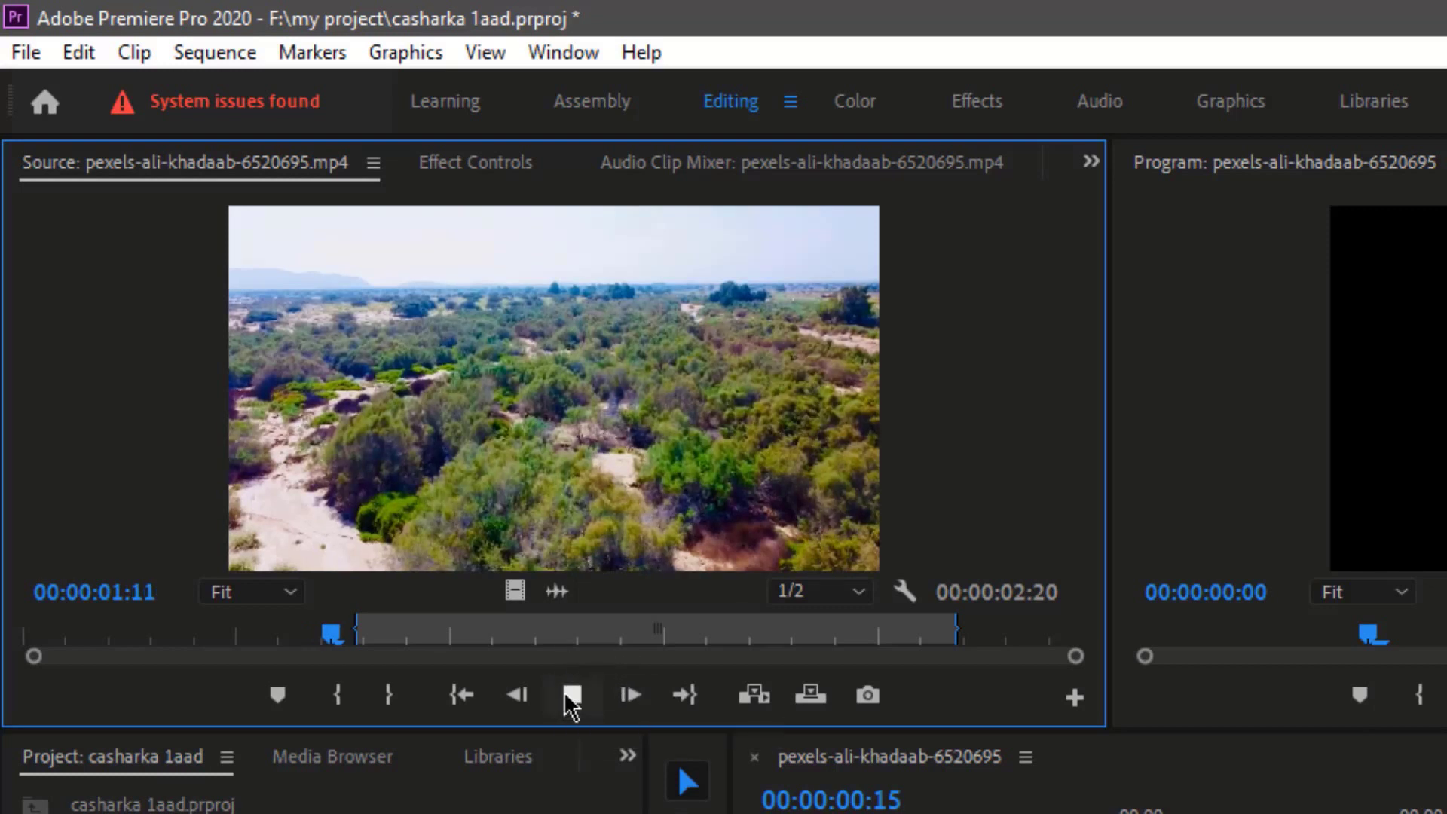
pyautogui.click(571, 697)
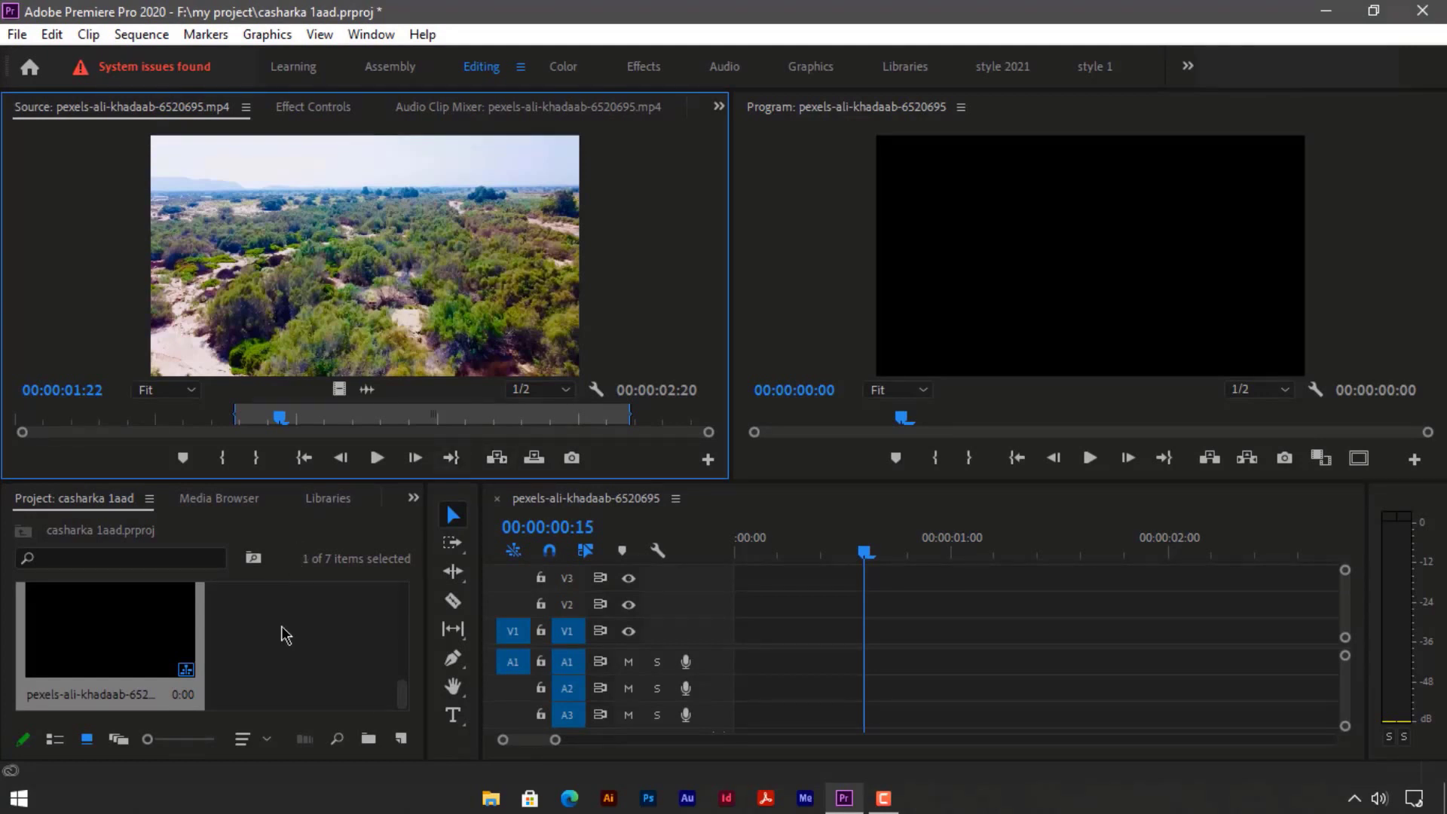
# Add the 7:12 clip pexels-ali-khadaab-6567315.mp4 at the start of the sequence, keeping the existing sequence settings.
pyautogui.scroll(3, 359, 621)
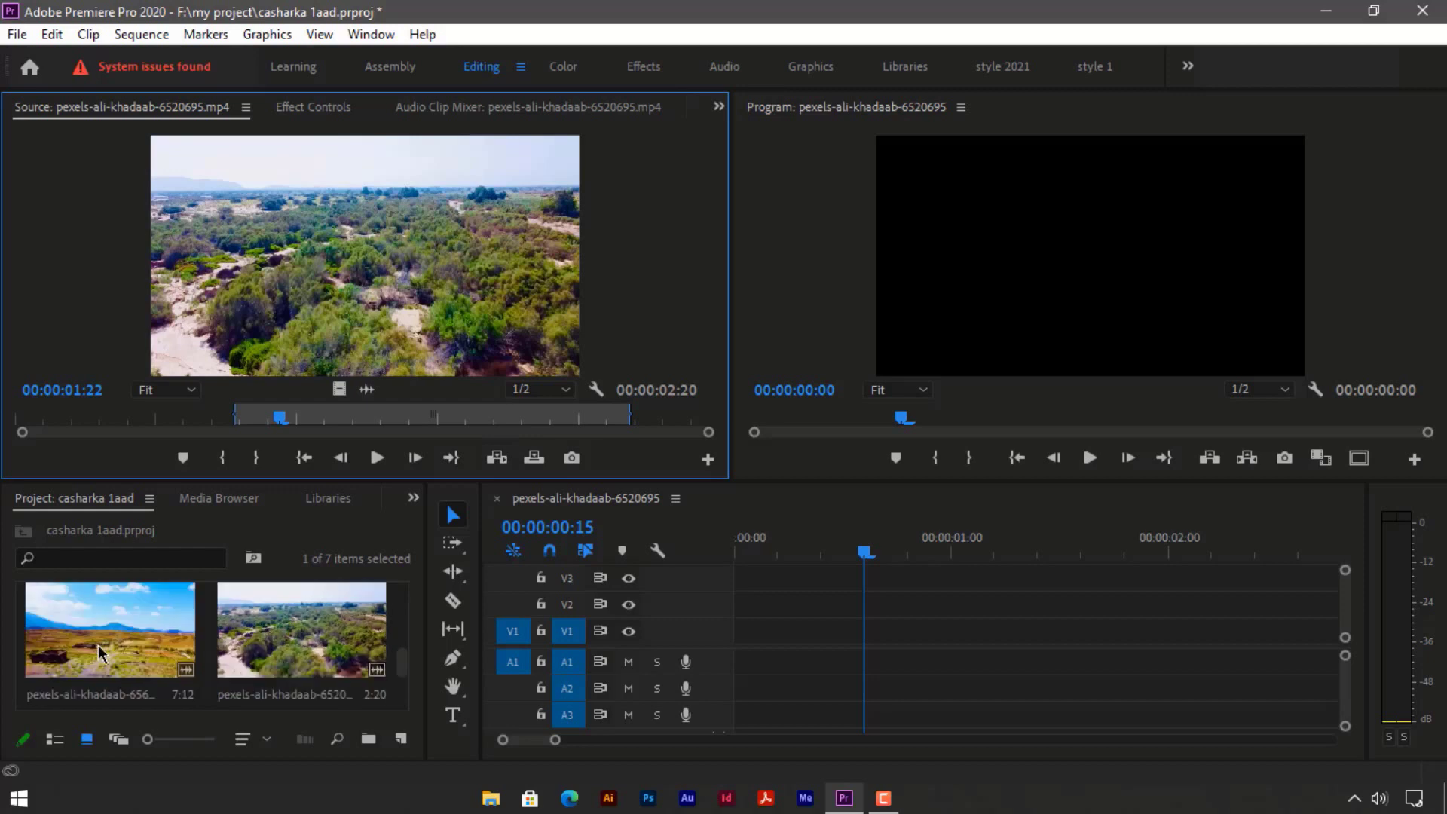
pyautogui.moveTo(98, 645); pyautogui.dragTo(729, 661)
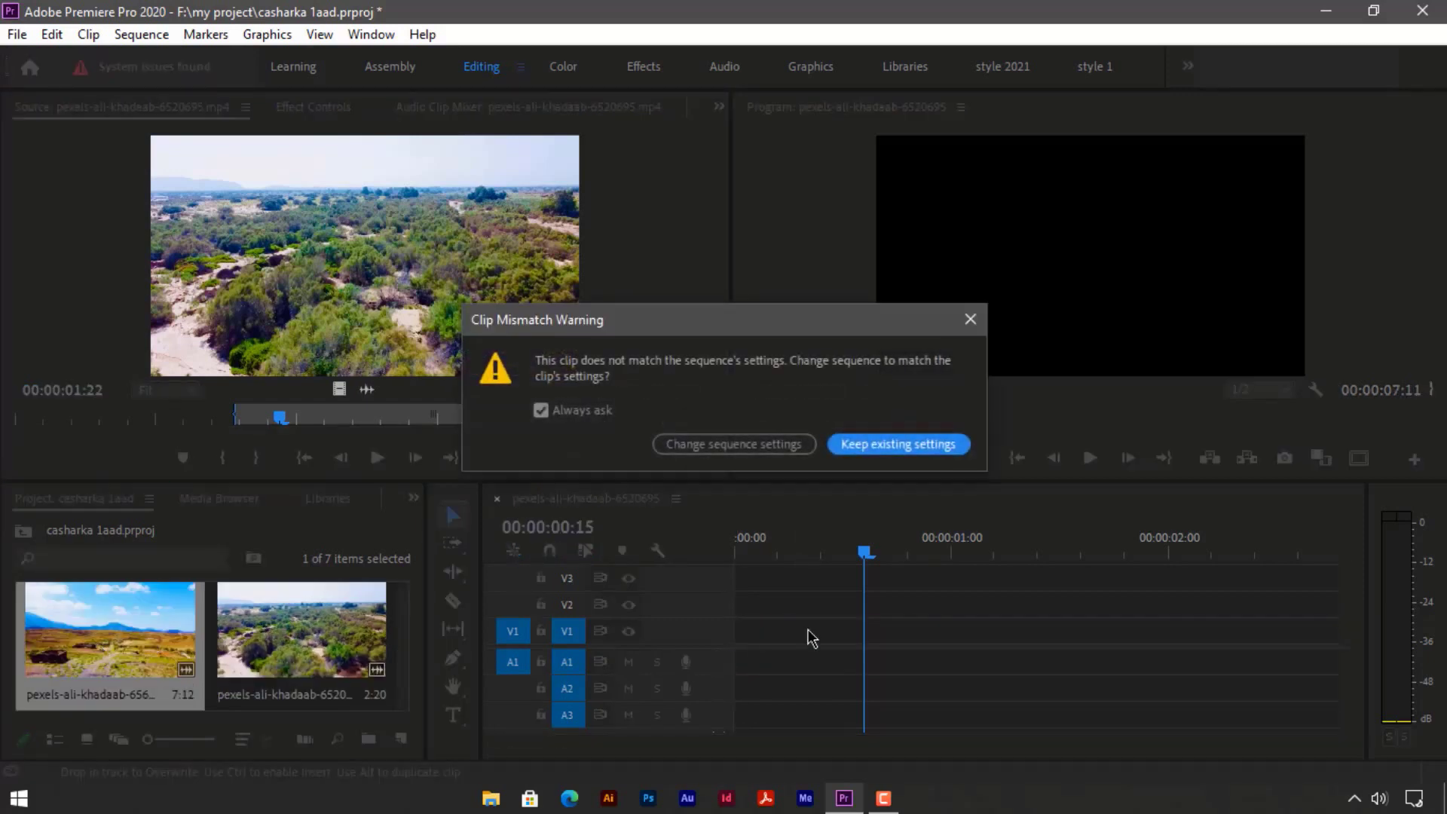
pyautogui.click(918, 449)
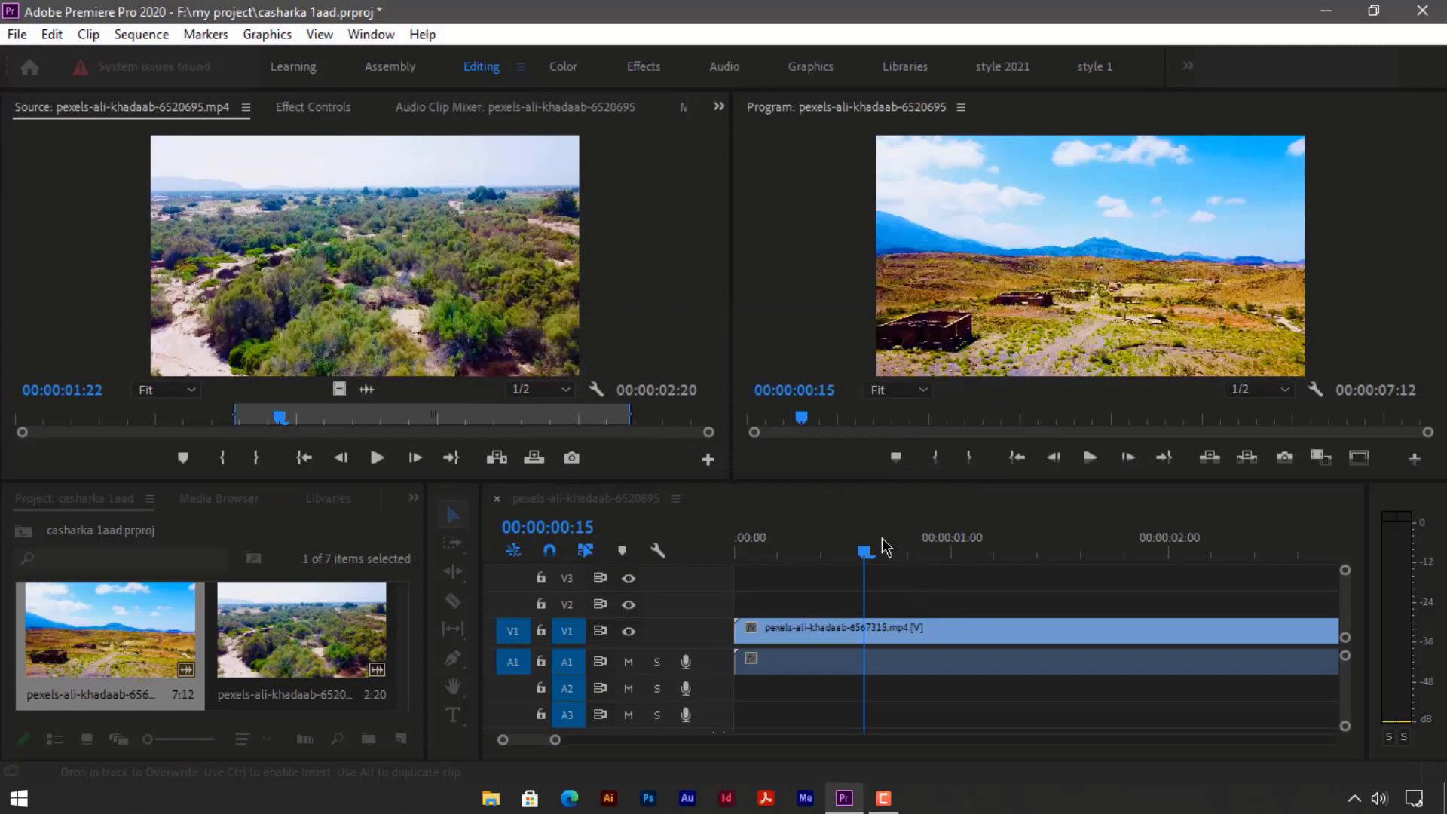
# Cut the sequence clip at 00:00:01:03 and delete the part after the cut.
pyautogui.click(977, 556)
pyautogui.moveTo(1046, 711); pyautogui.dragTo(1042, 633)
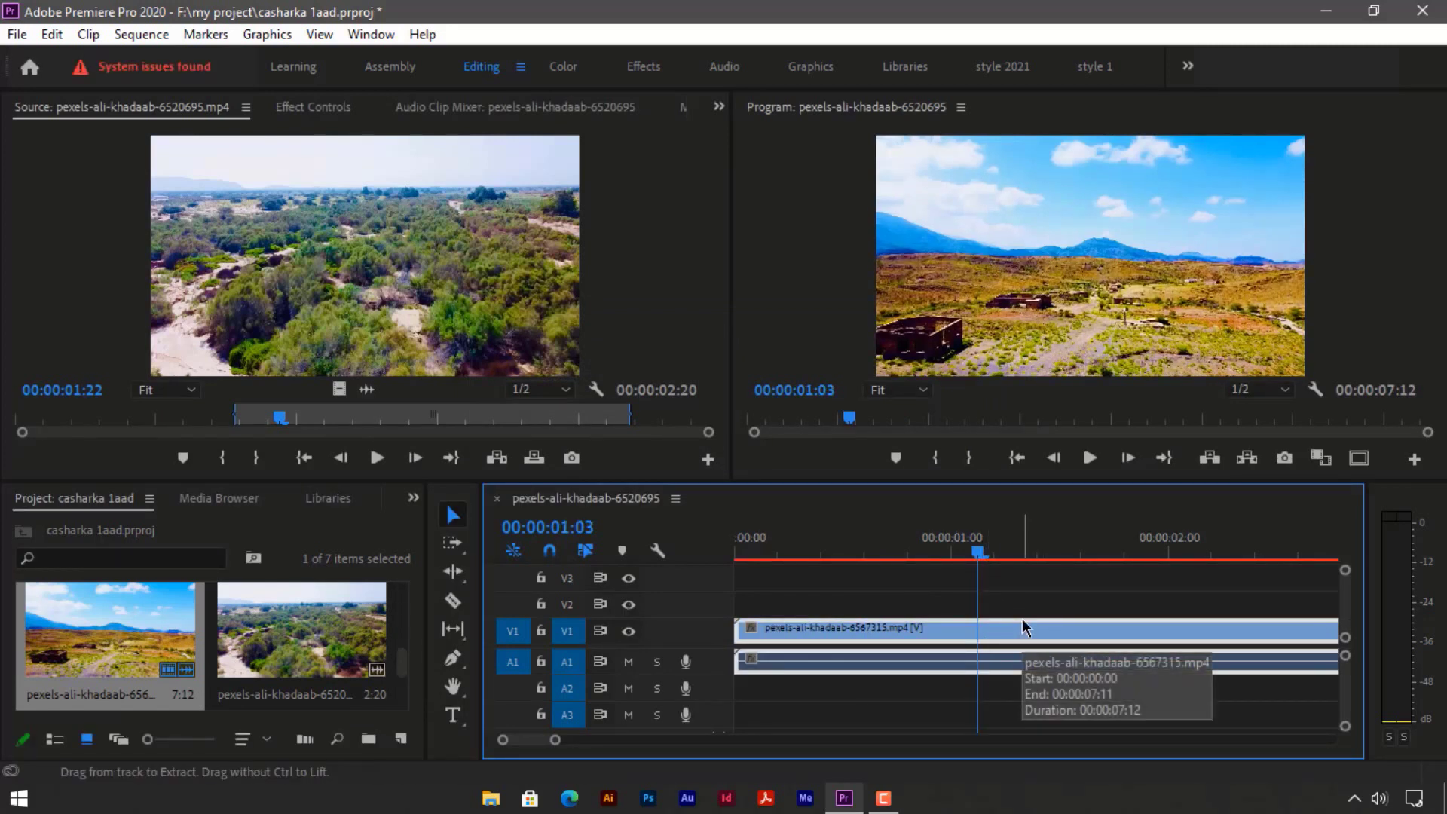
pyautogui.hotkey('ctrl', 'k')
pyautogui.click(1033, 603)
pyautogui.click(1026, 675)
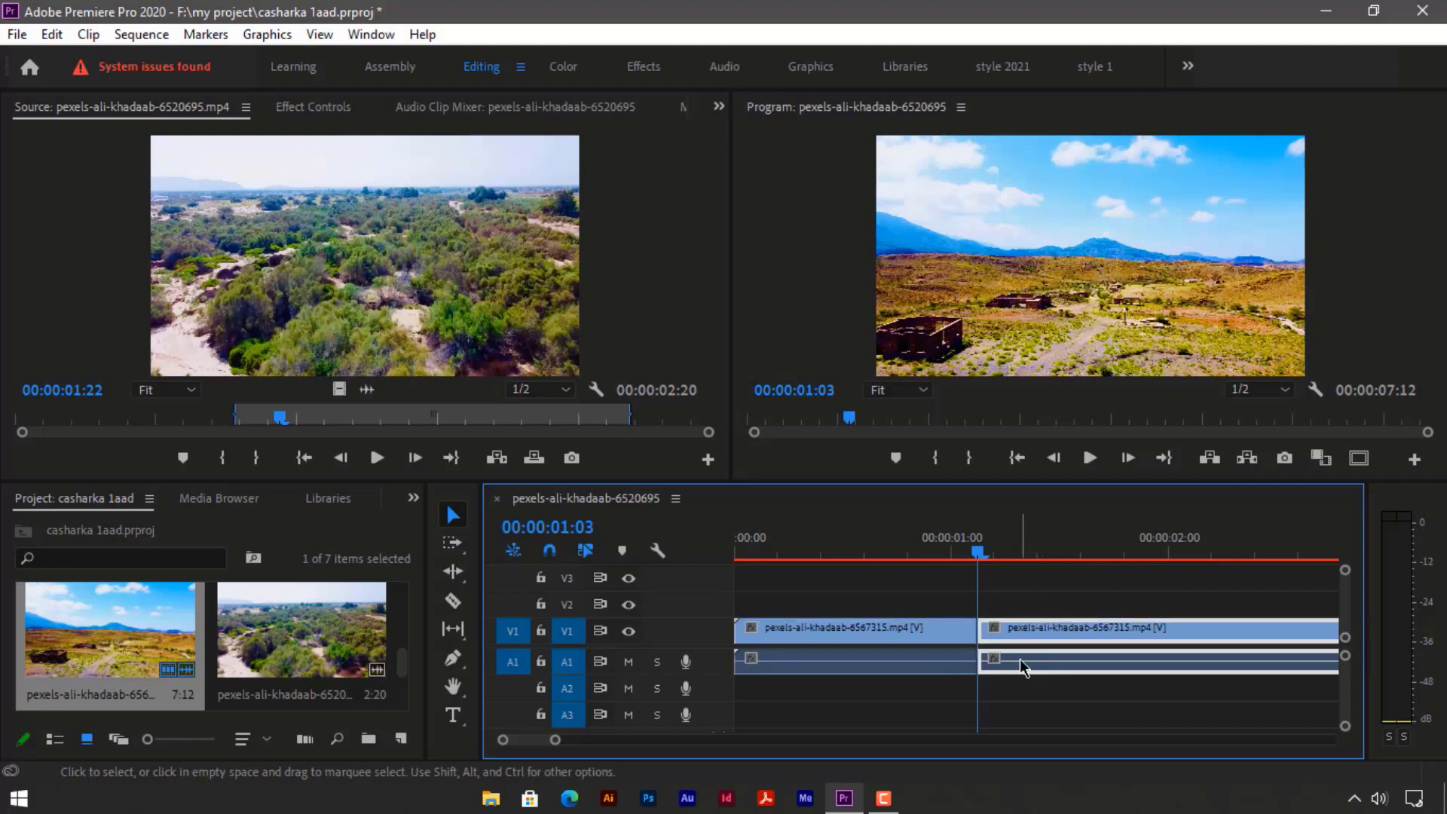
pyautogui.press('Delete')
# Place the sequence playhead at 00:00:00:12 and insert the marked source range there.
pyautogui.click(909, 539)
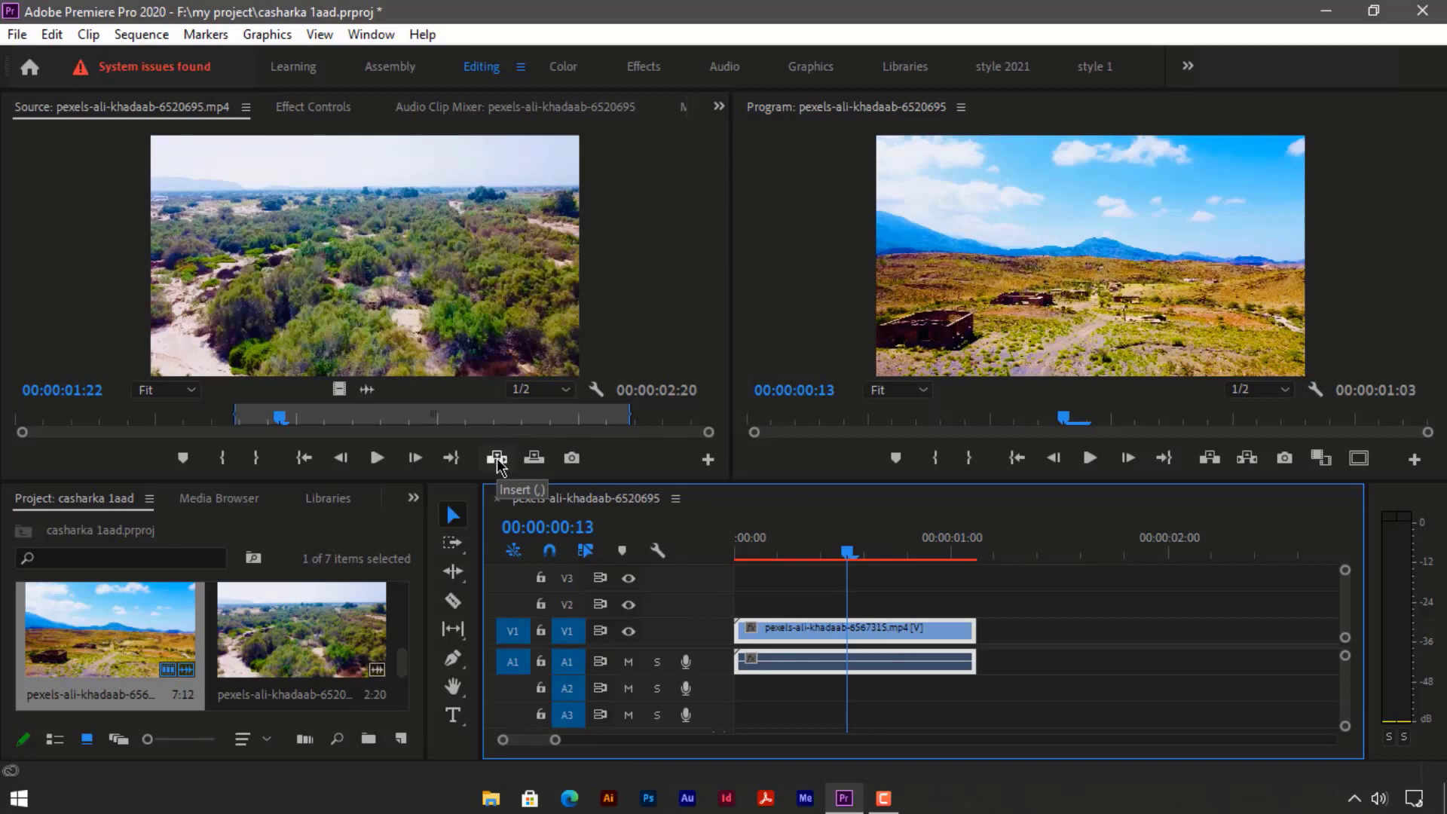
pyautogui.moveTo(849, 557); pyautogui.dragTo(839, 558)
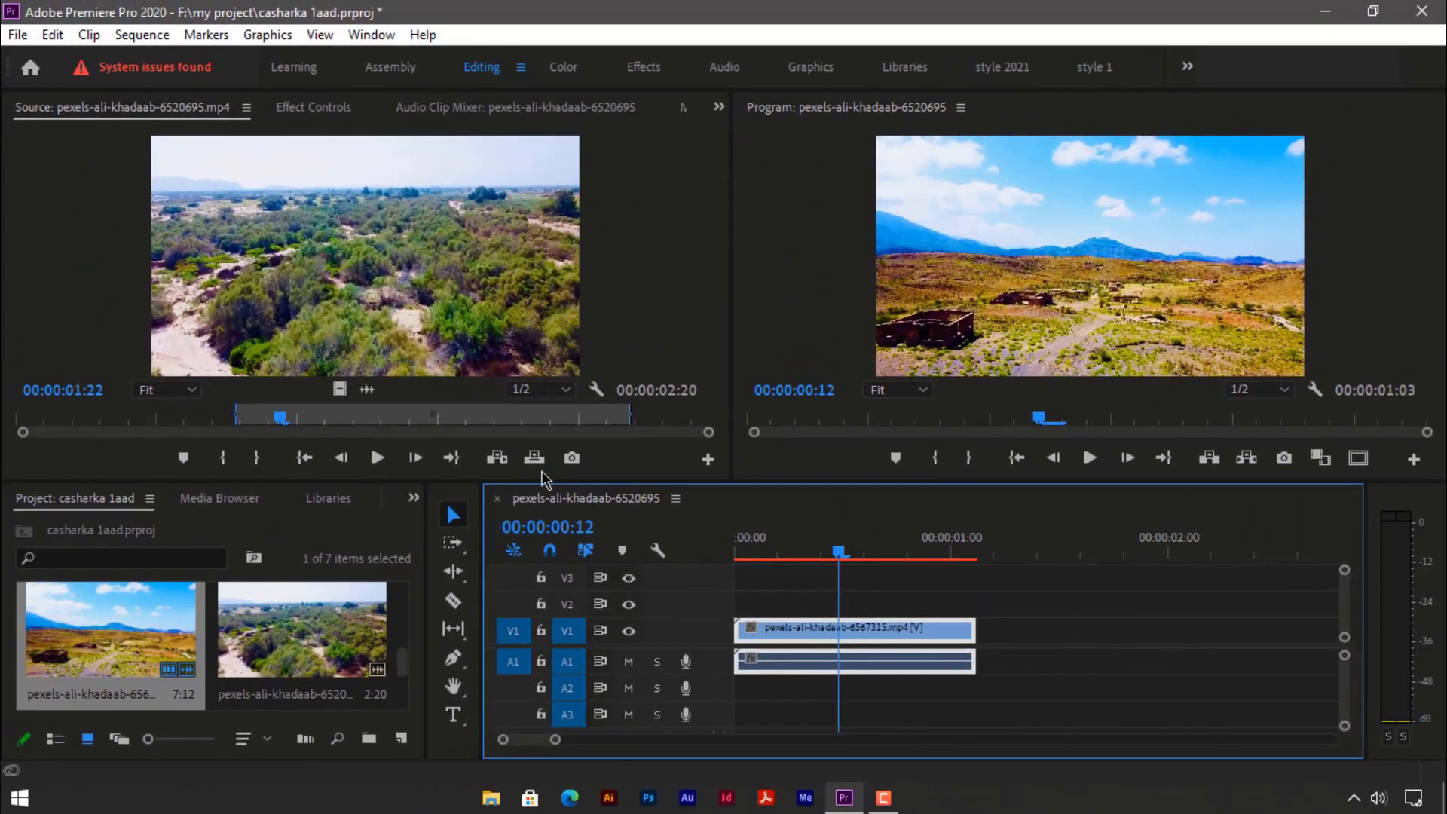
pyautogui.click(500, 458)
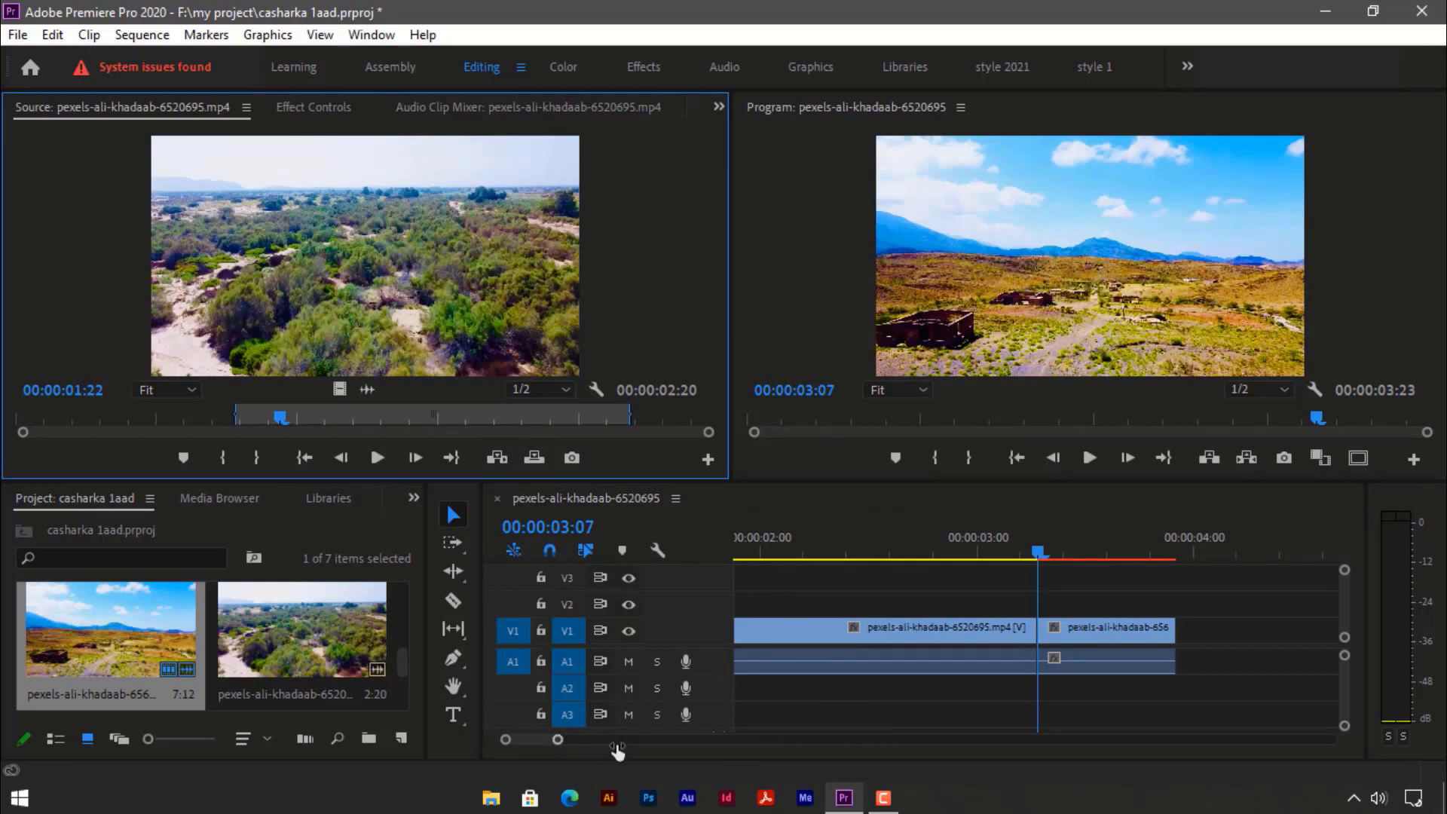
pyautogui.moveTo(617, 748)
pyautogui.mouseDown()
pyautogui.moveTo(724, 753)
pyautogui.moveTo(632, 746)
pyautogui.mouseUp()
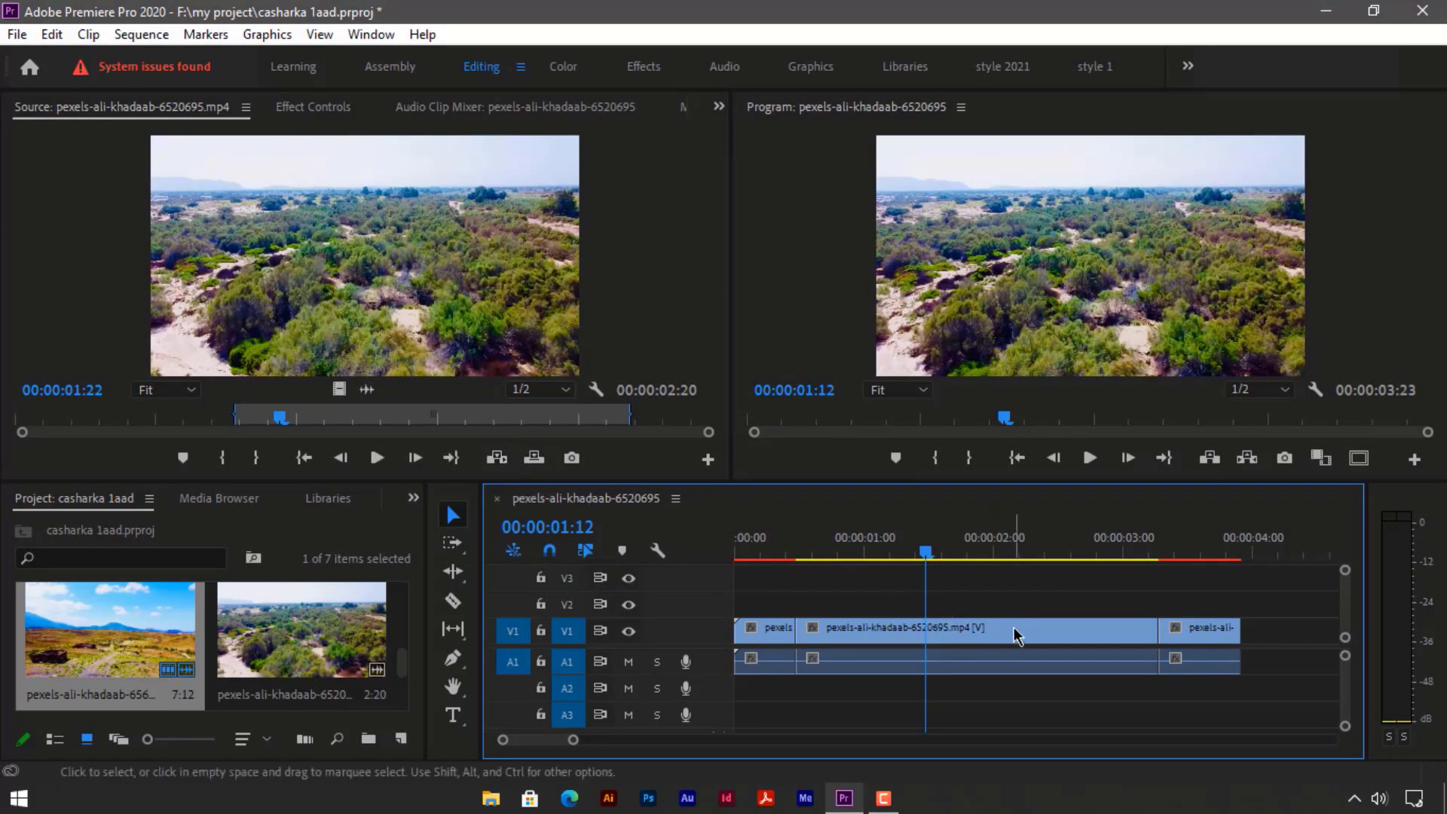
# Undo the insert, insert the marked source range again at 00:00:00:12, and move the sequence playhead to 00:00:03:14.
pyautogui.hotkey('ctrl', 'z')
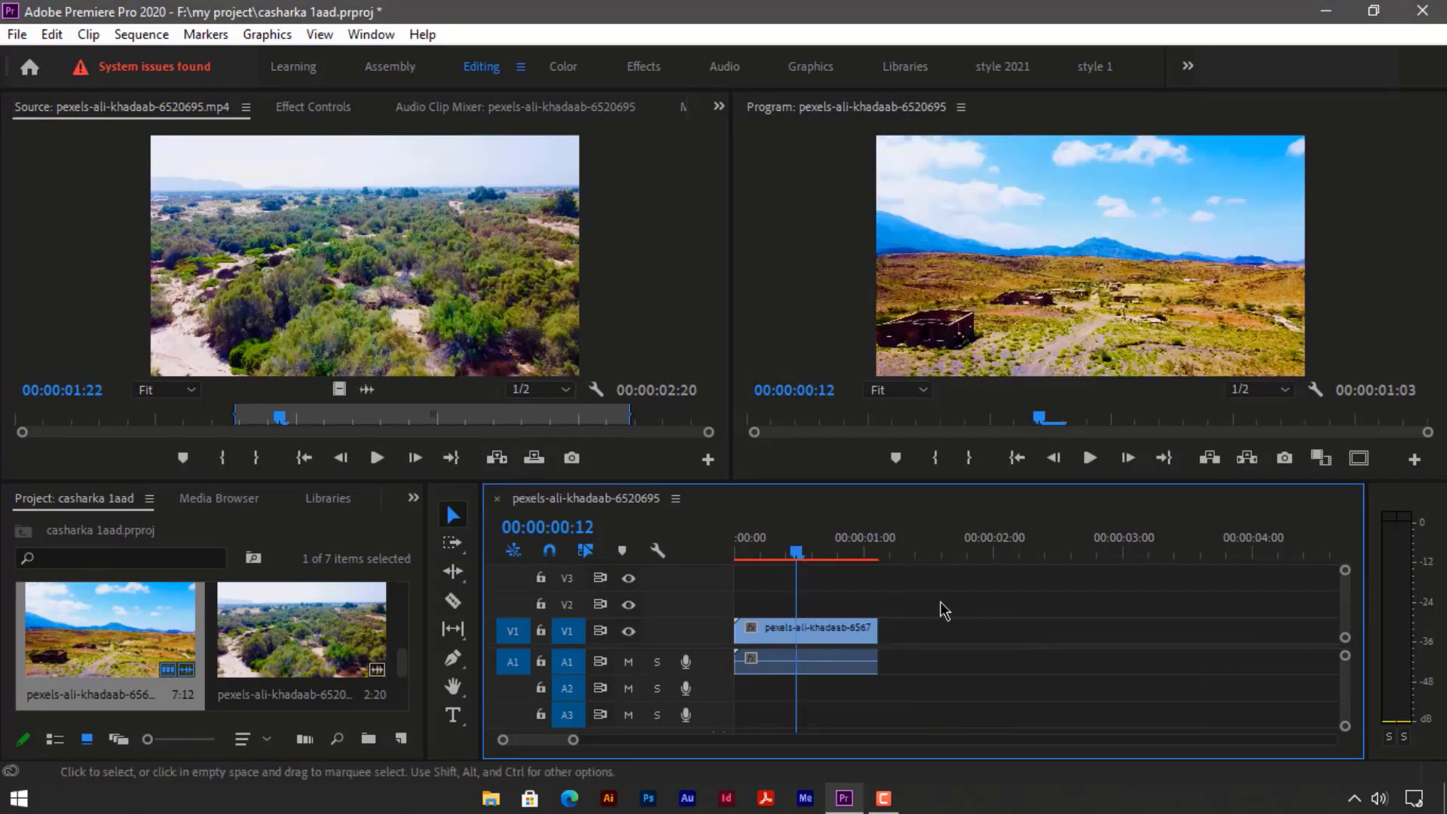
pyautogui.click(833, 627)
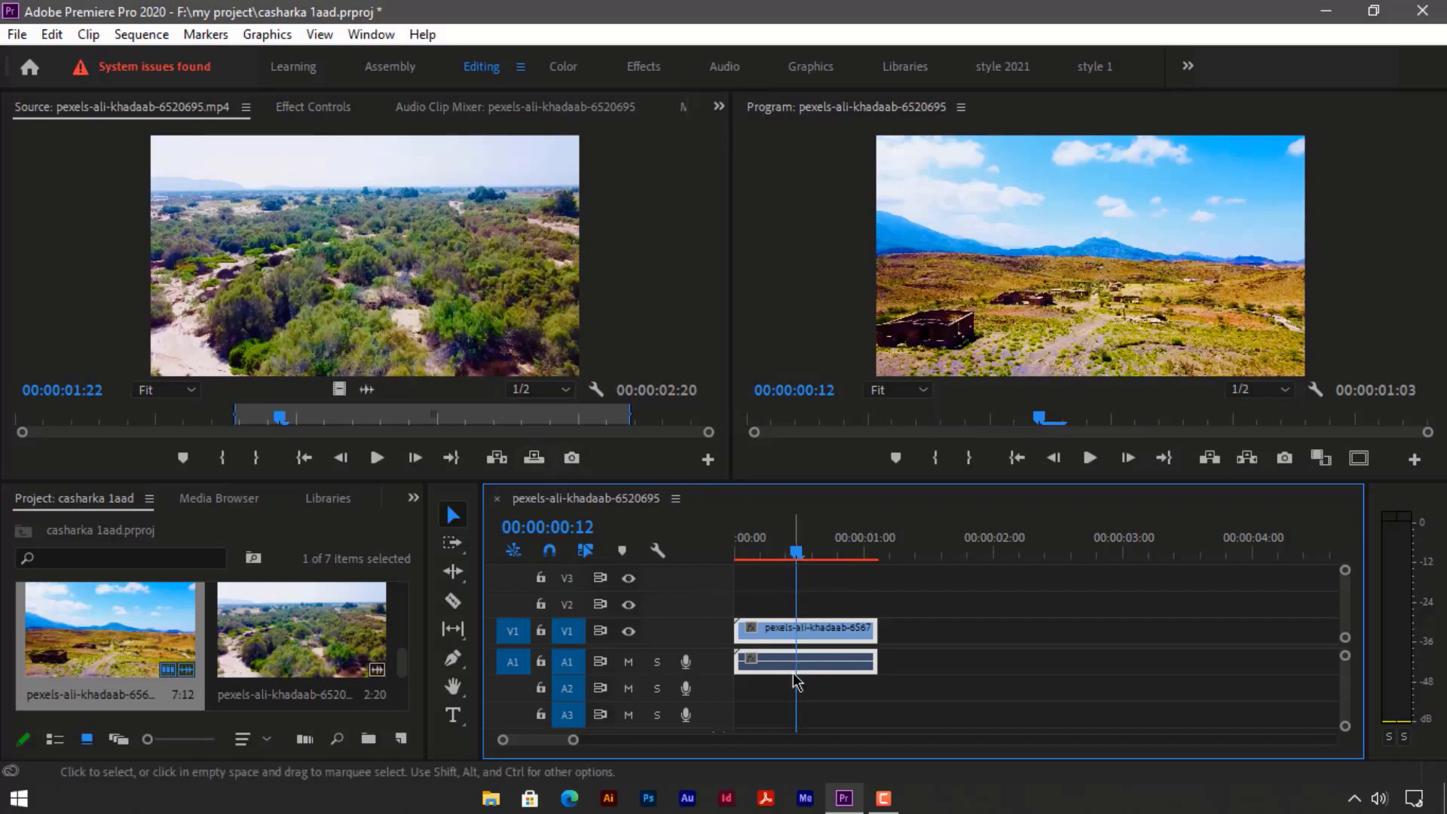
pyautogui.click(496, 459)
pyautogui.click(967, 552)
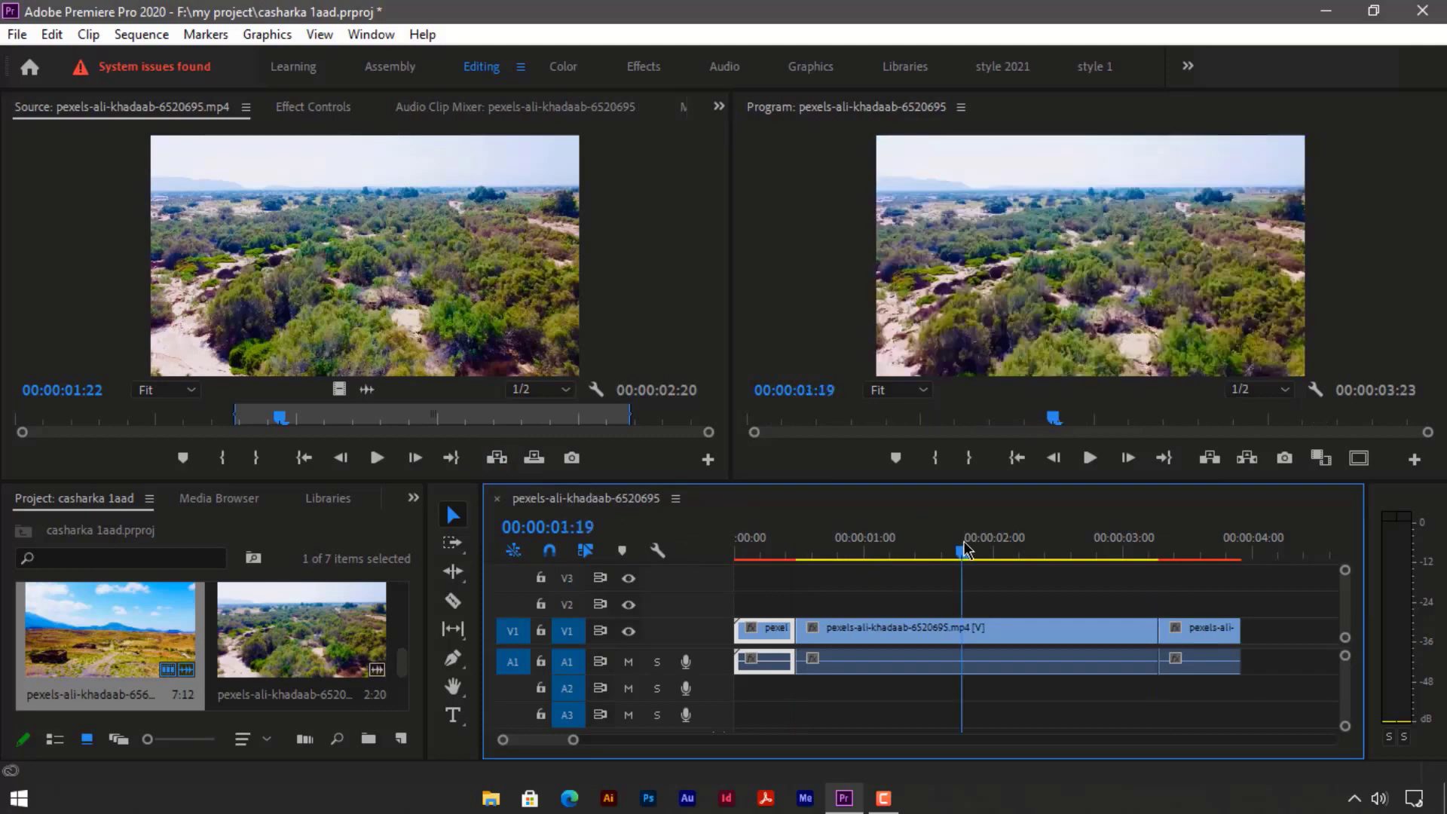
pyautogui.click(1198, 558)
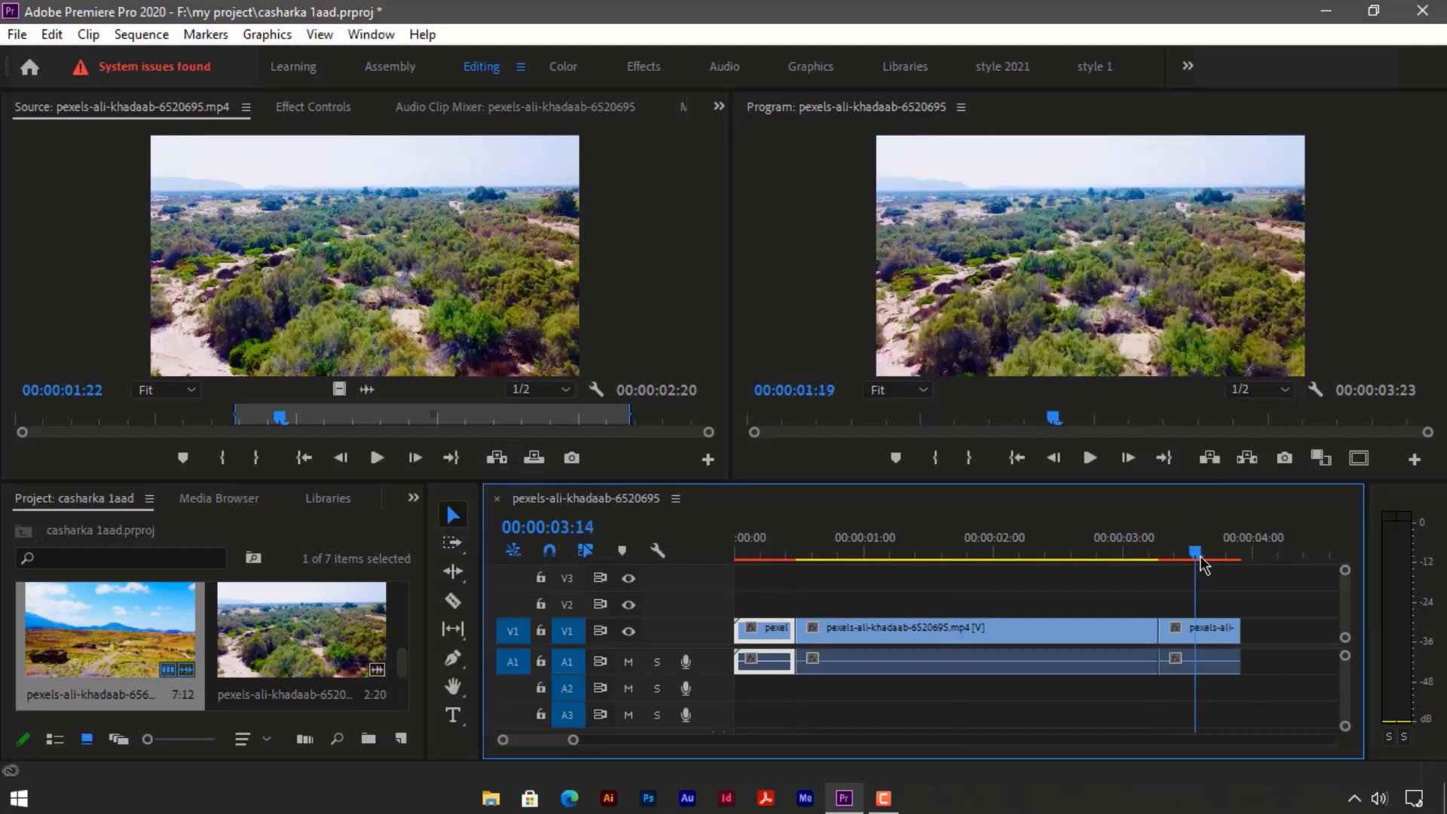
# Undo the insert of the marked source range and place the sequence playhead at 00:00:00:15.
pyautogui.click(1036, 551)
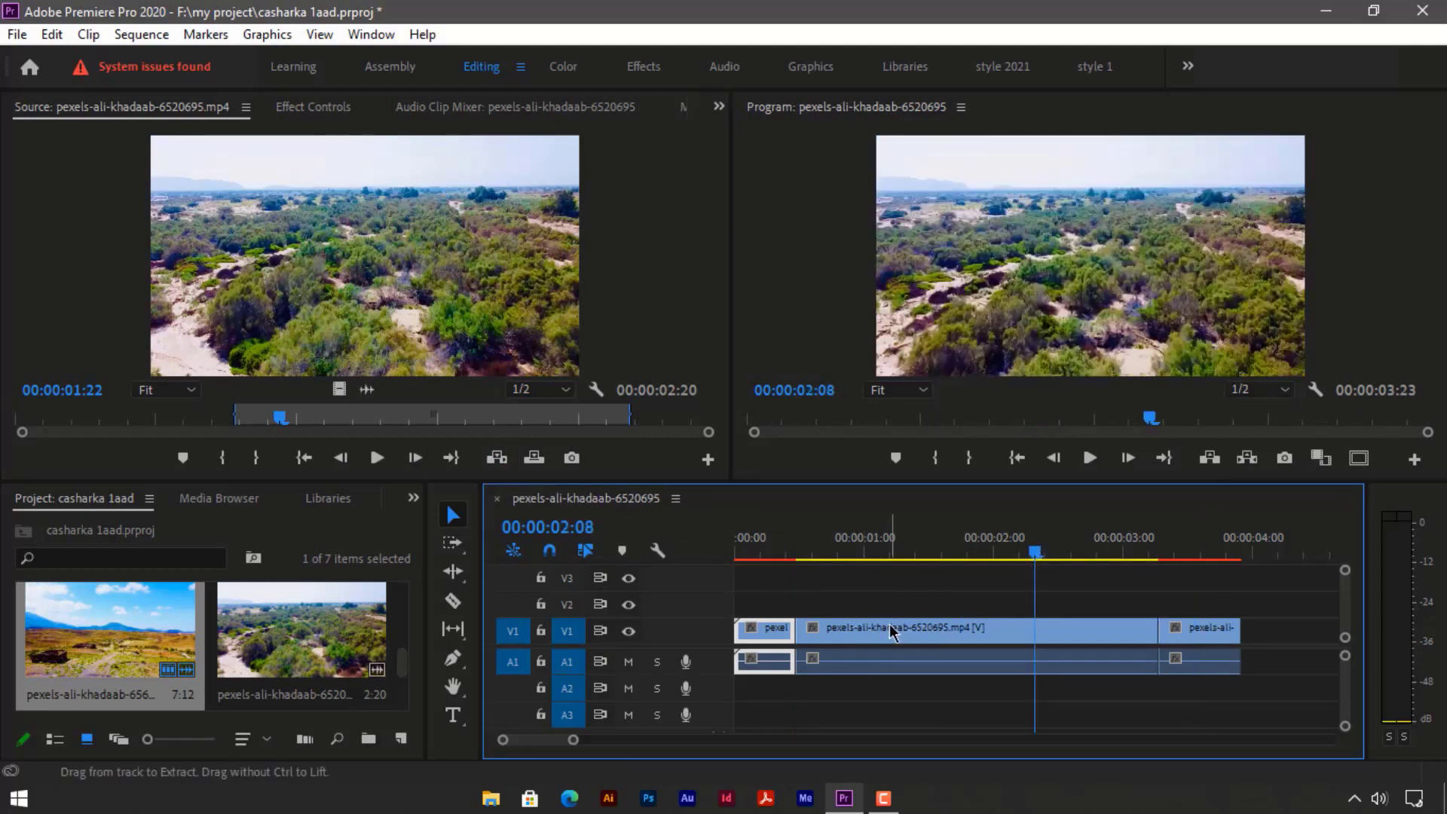
pyautogui.hotkey('ctrl', 'z')
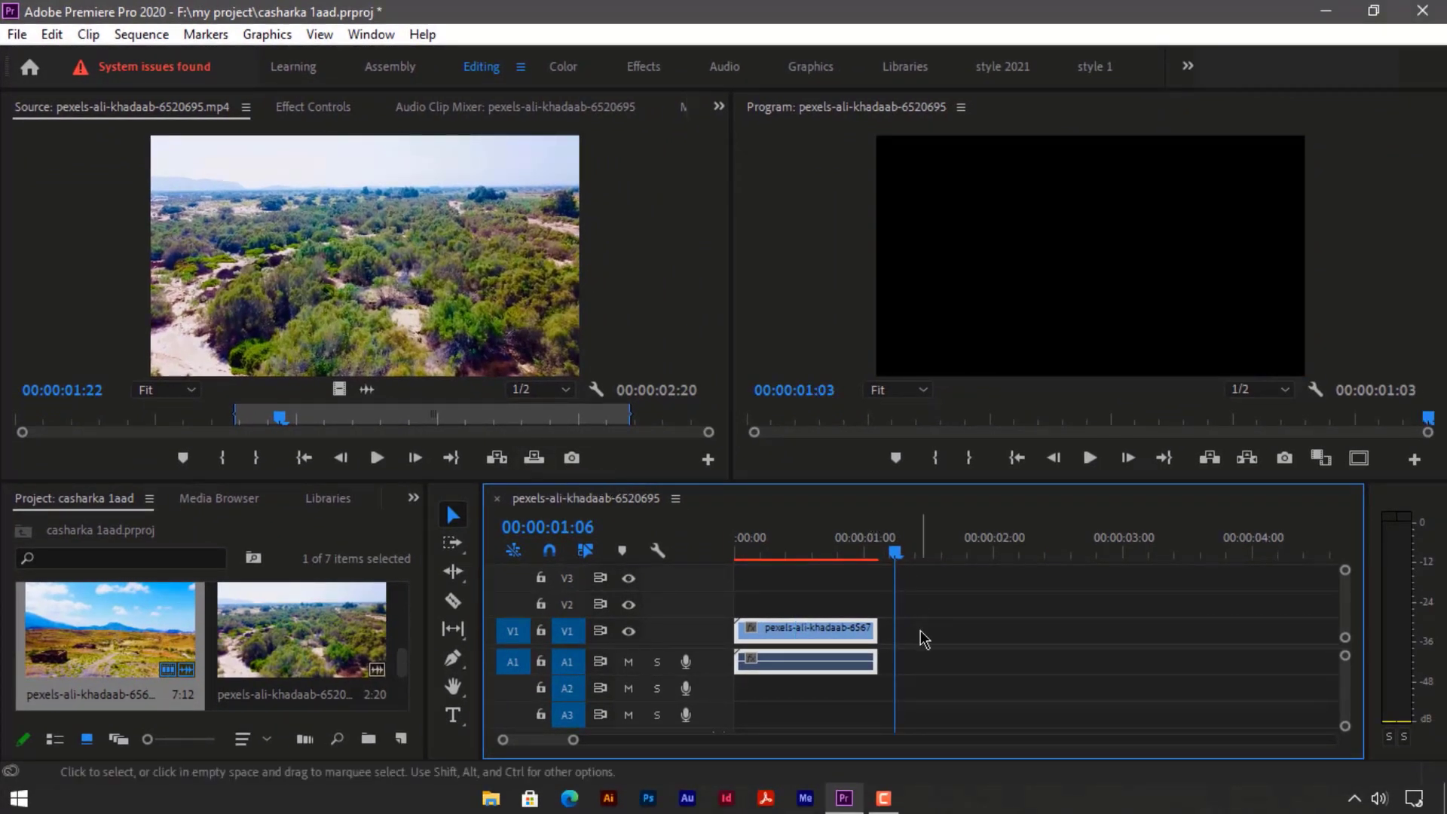
pyautogui.click(814, 544)
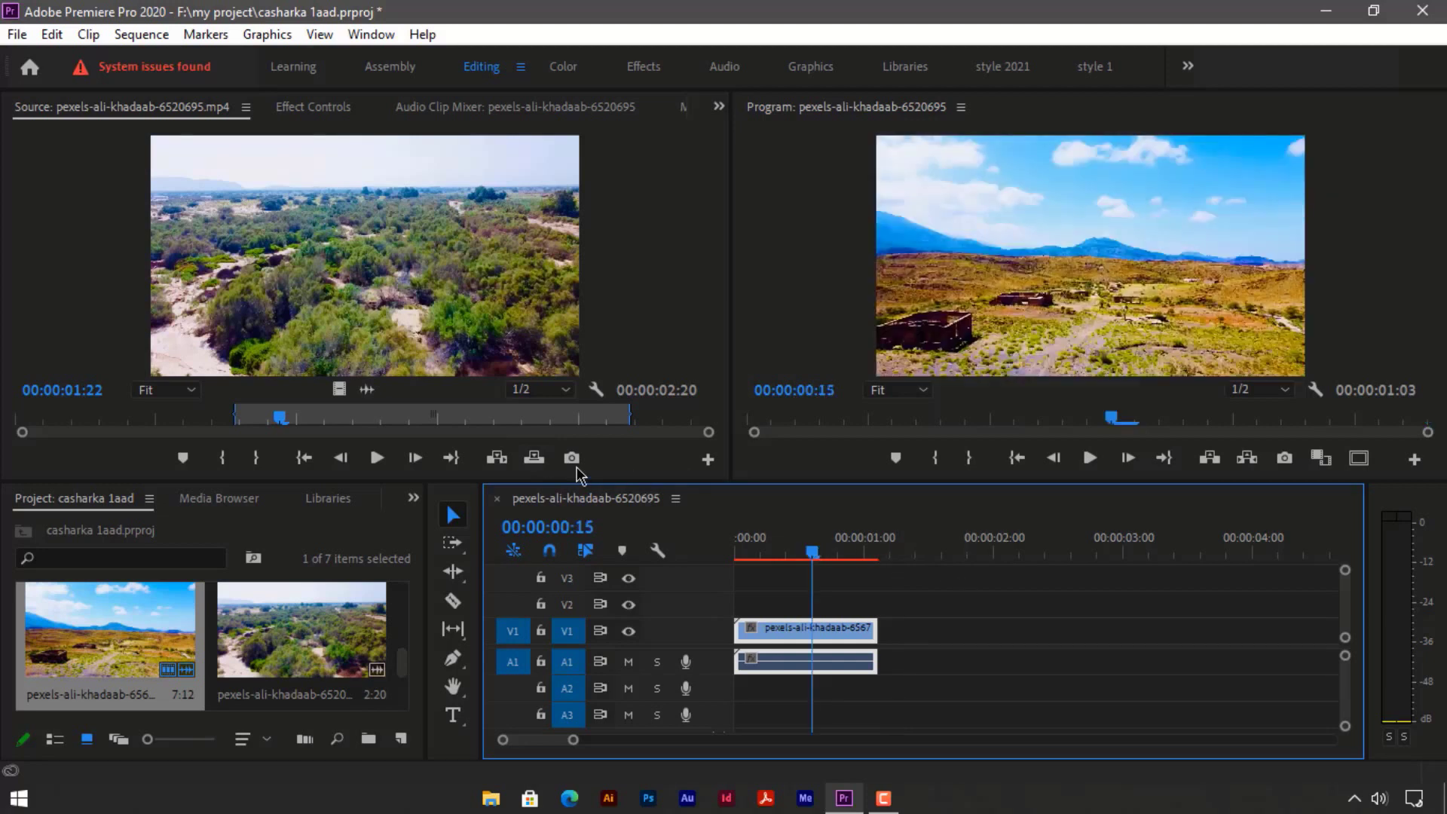
# Overwrite the sequence with the marked source range at 00:00:00:15, review the resulting clips, and undo the overwrite.
pyautogui.click(536, 460)
pyautogui.click(1045, 661)
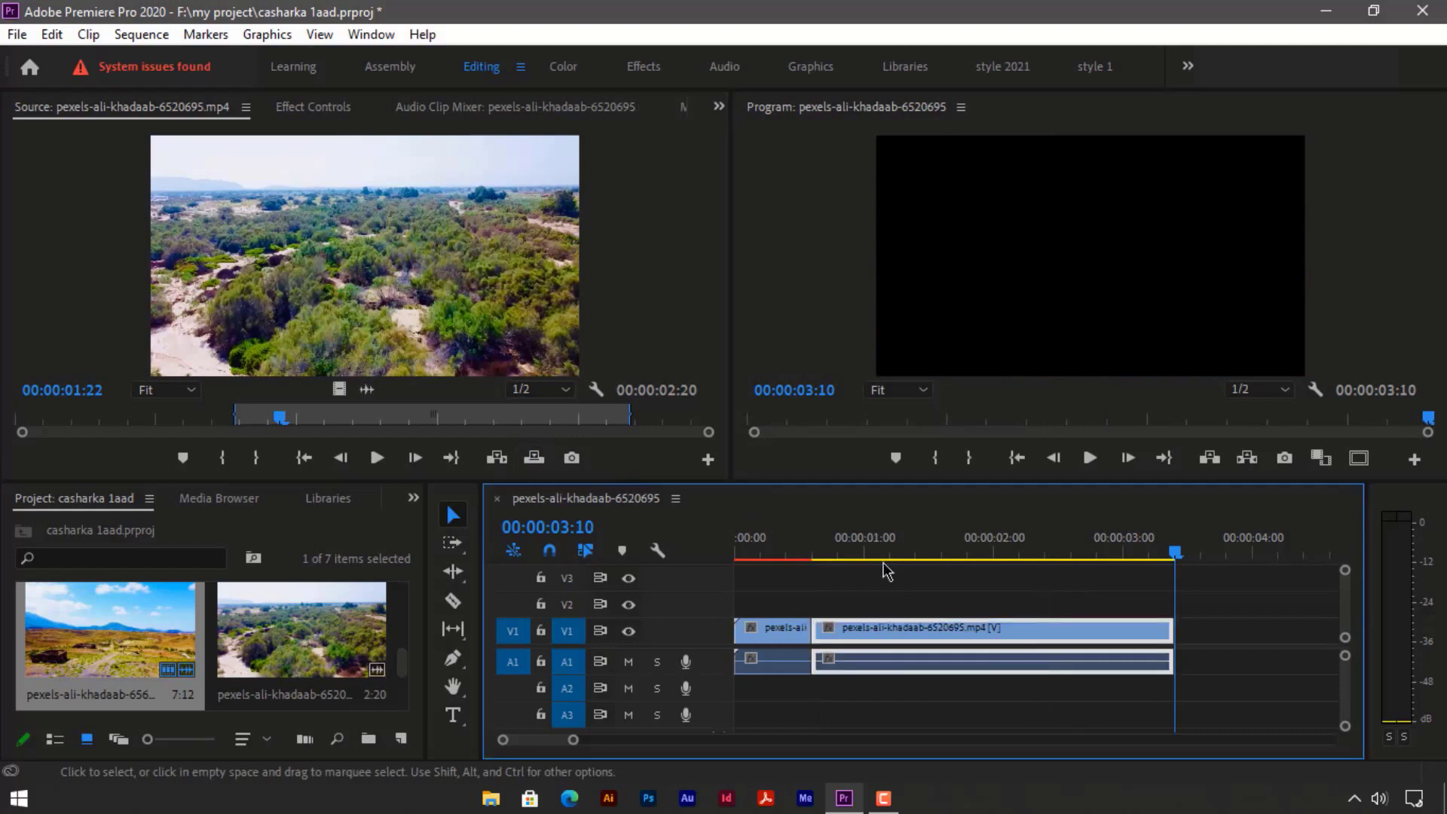
pyautogui.moveTo(769, 608); pyautogui.dragTo(784, 699)
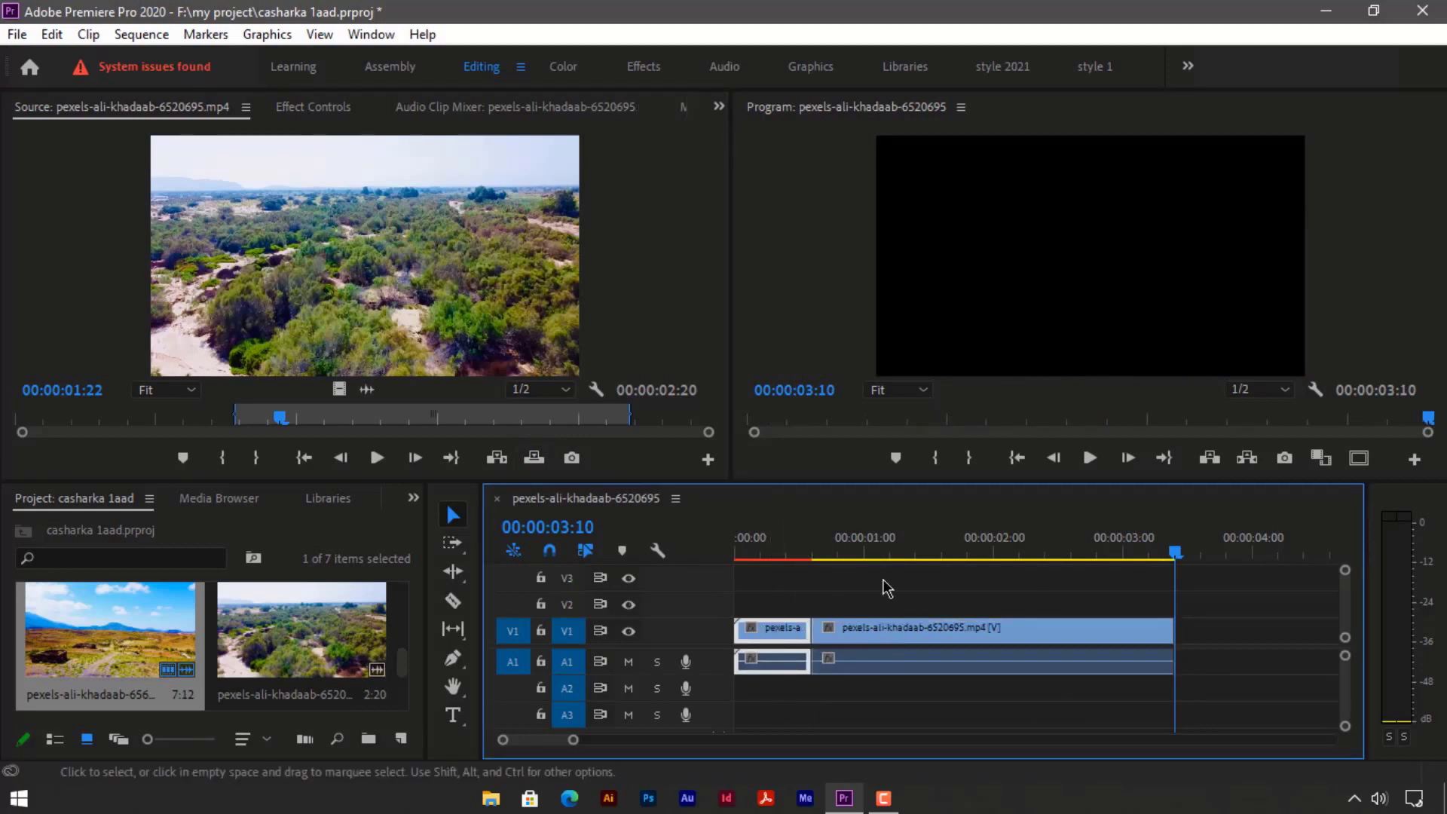
pyautogui.click(910, 572)
pyautogui.click(925, 552)
pyautogui.press('Left')
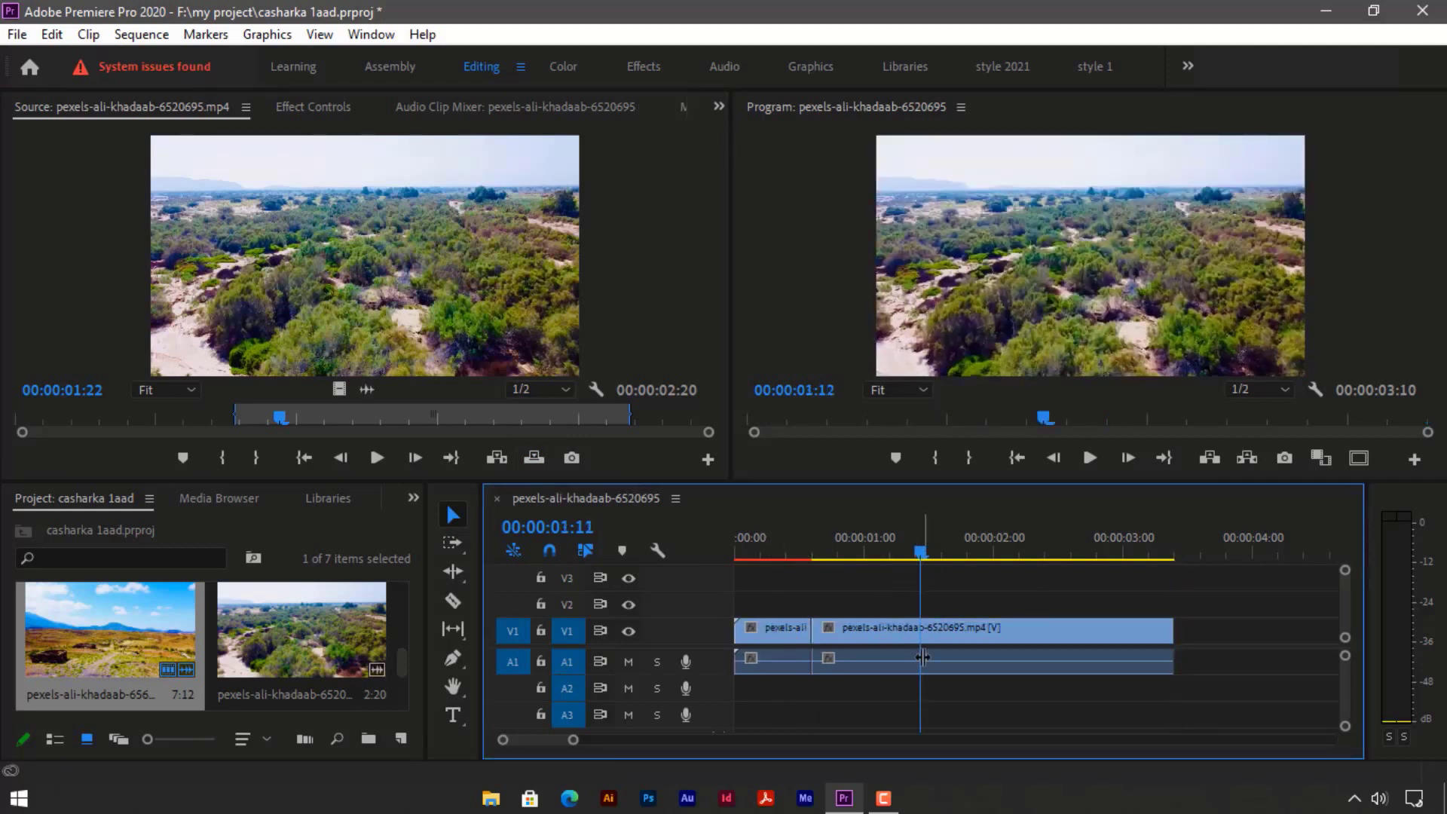
pyautogui.click(909, 662)
pyautogui.hotkey('ctrl', 'z')
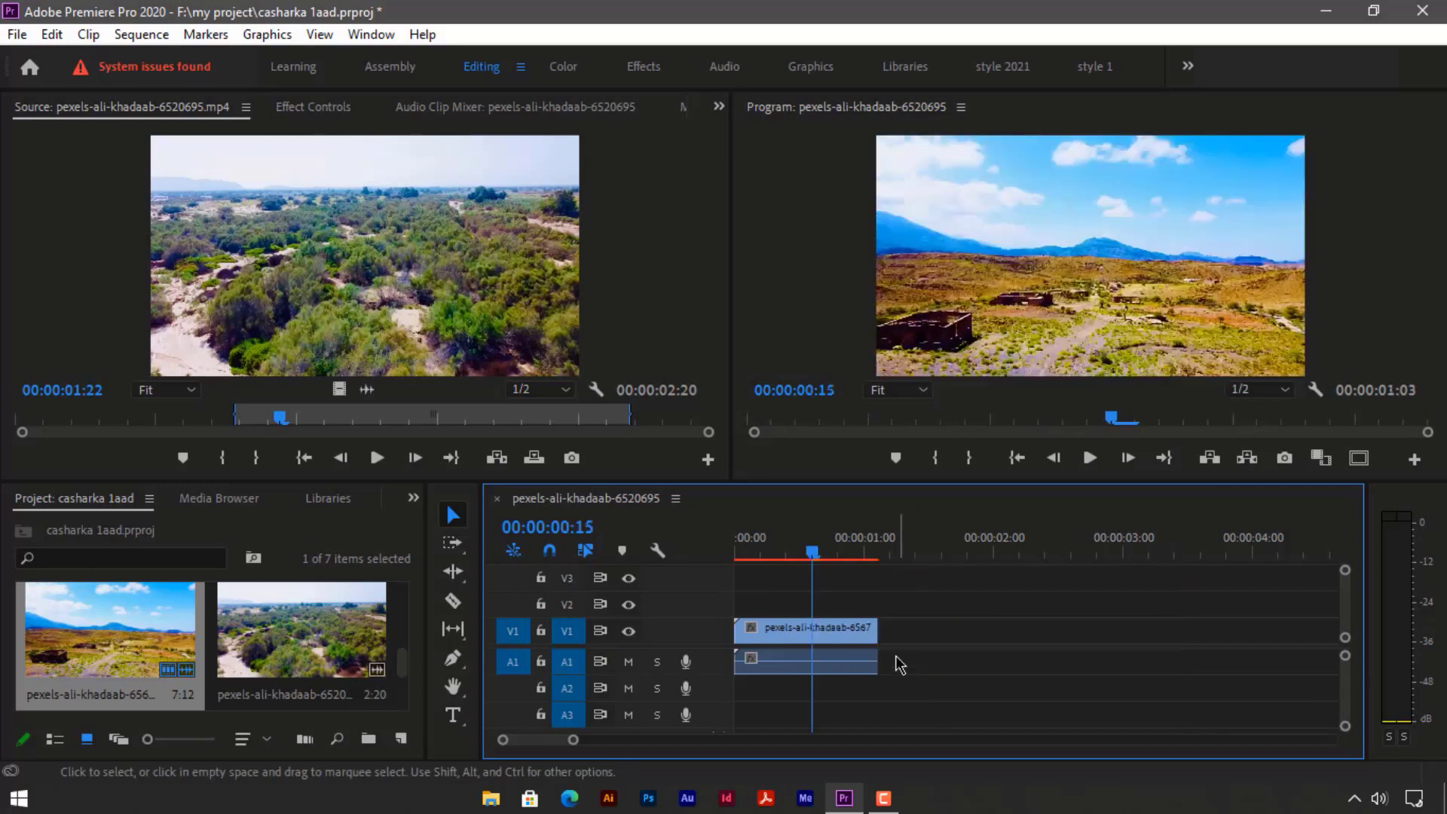
# Overwrite the sequence with the marked source range, starting at 00:00:00:15.
pyautogui.click(825, 631)
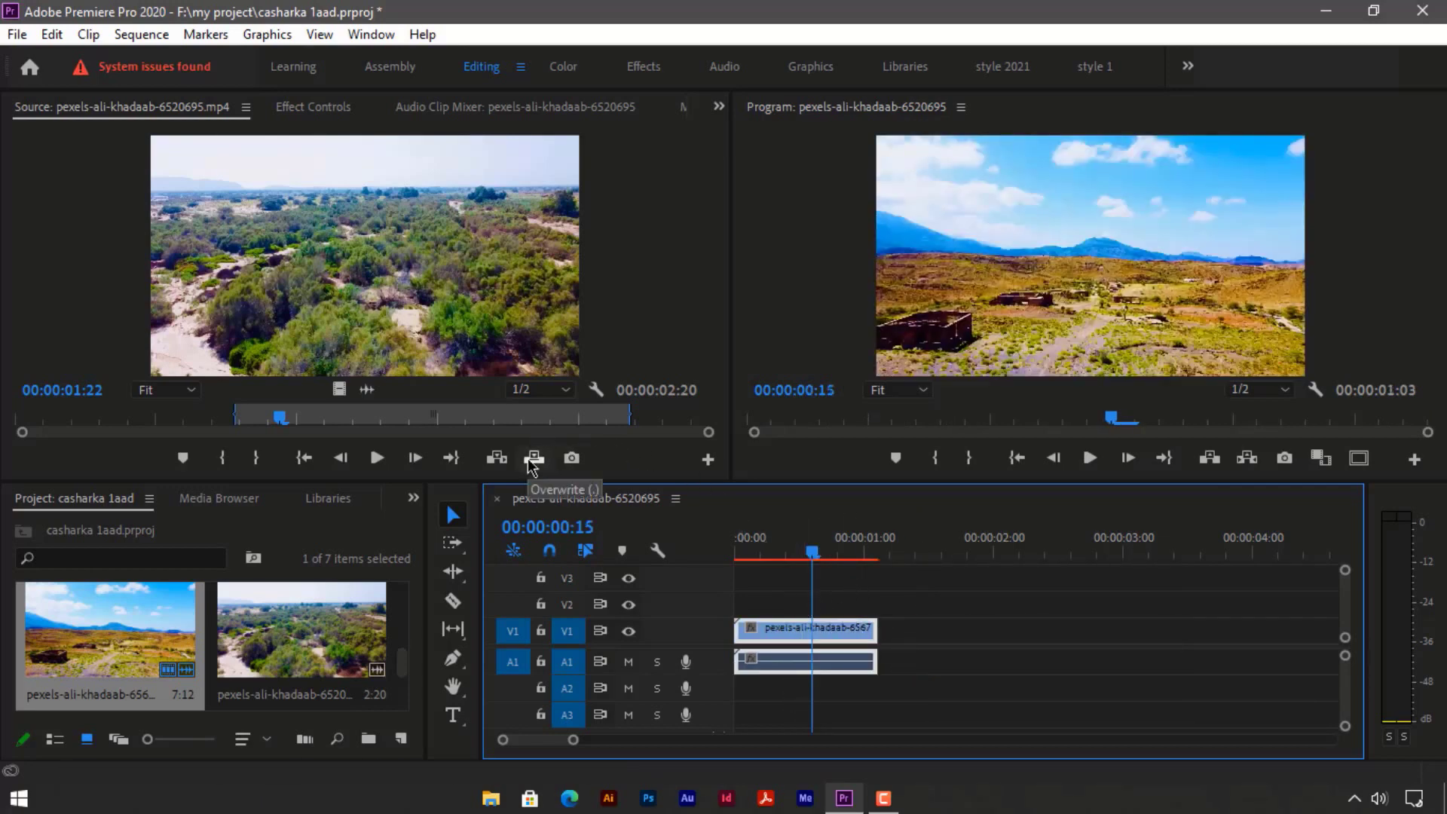
pyautogui.click(927, 648)
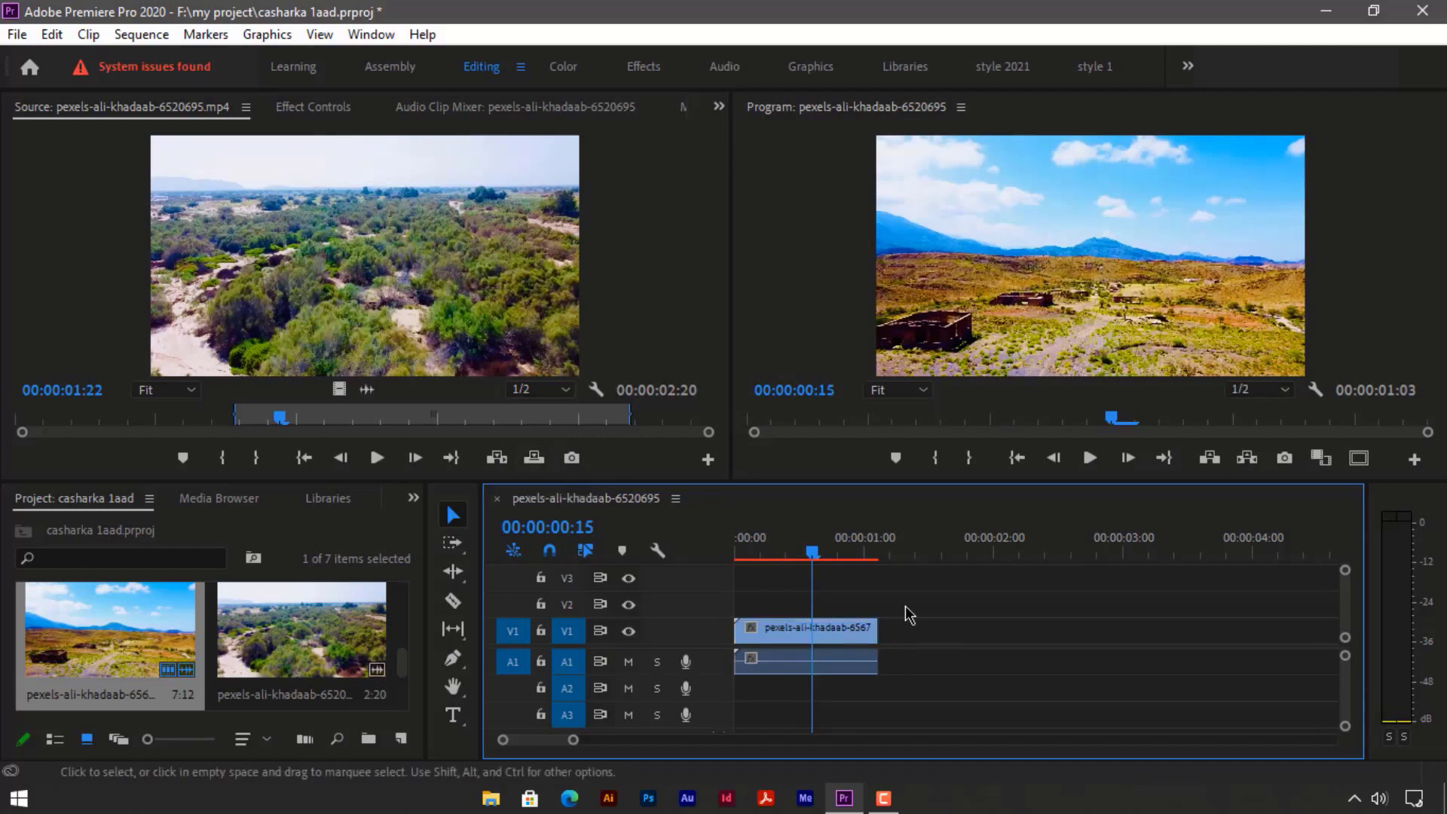
pyautogui.click(829, 629)
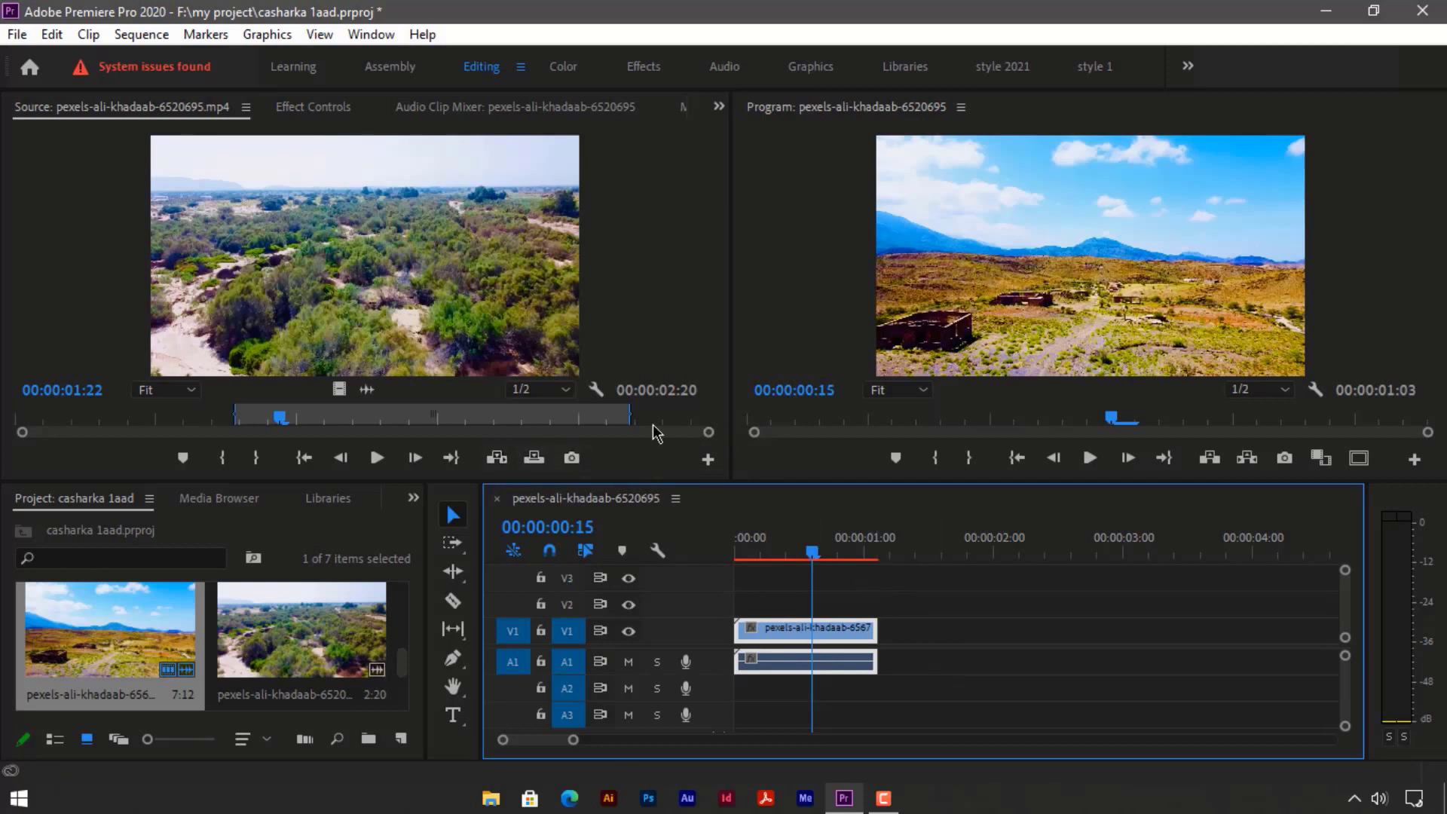
pyautogui.click(537, 461)
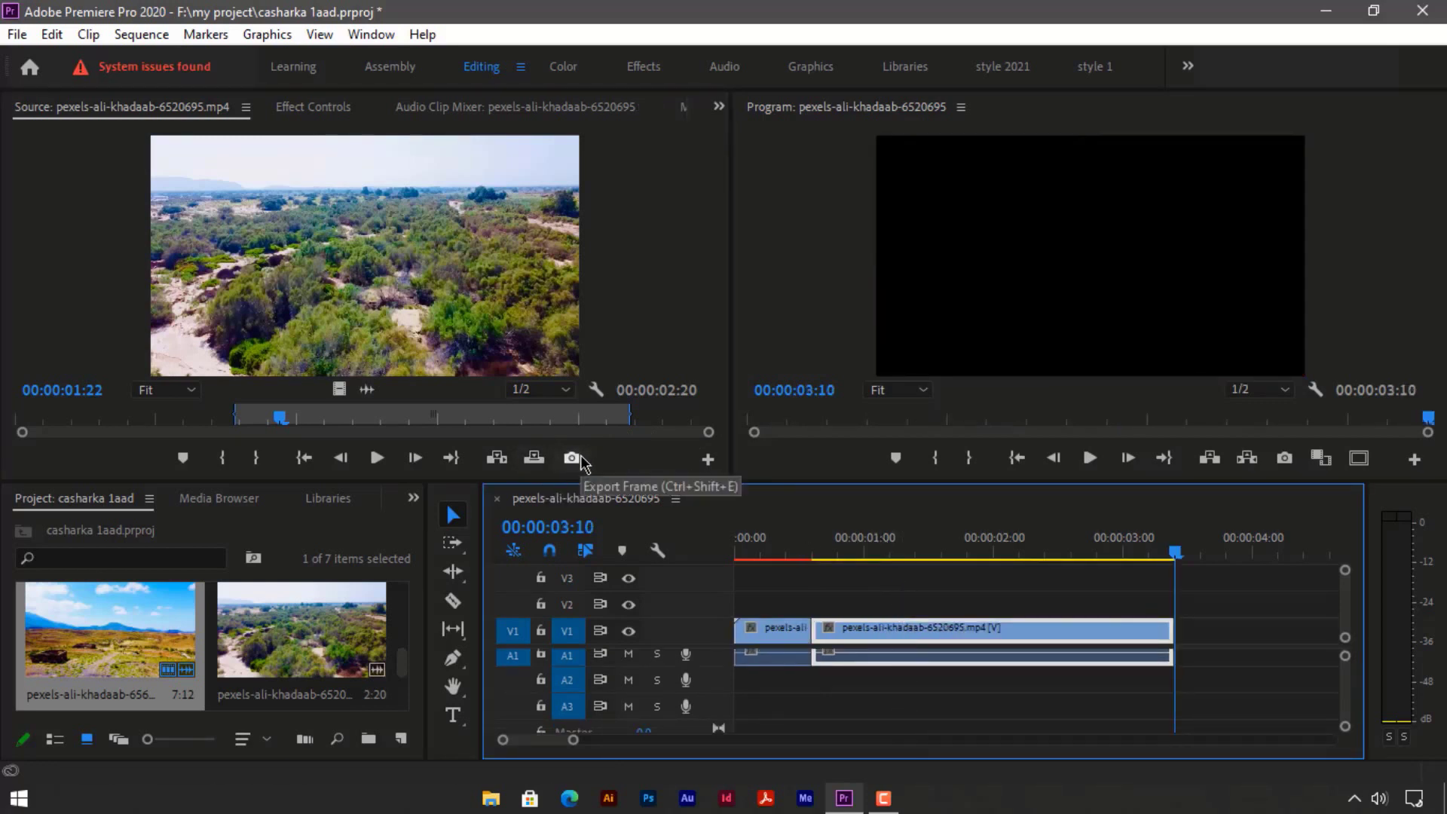
# Move the source playhead to 00:00:01:00 and export that frame as a PNG still with the default name and location.
pyautogui.click(355, 406)
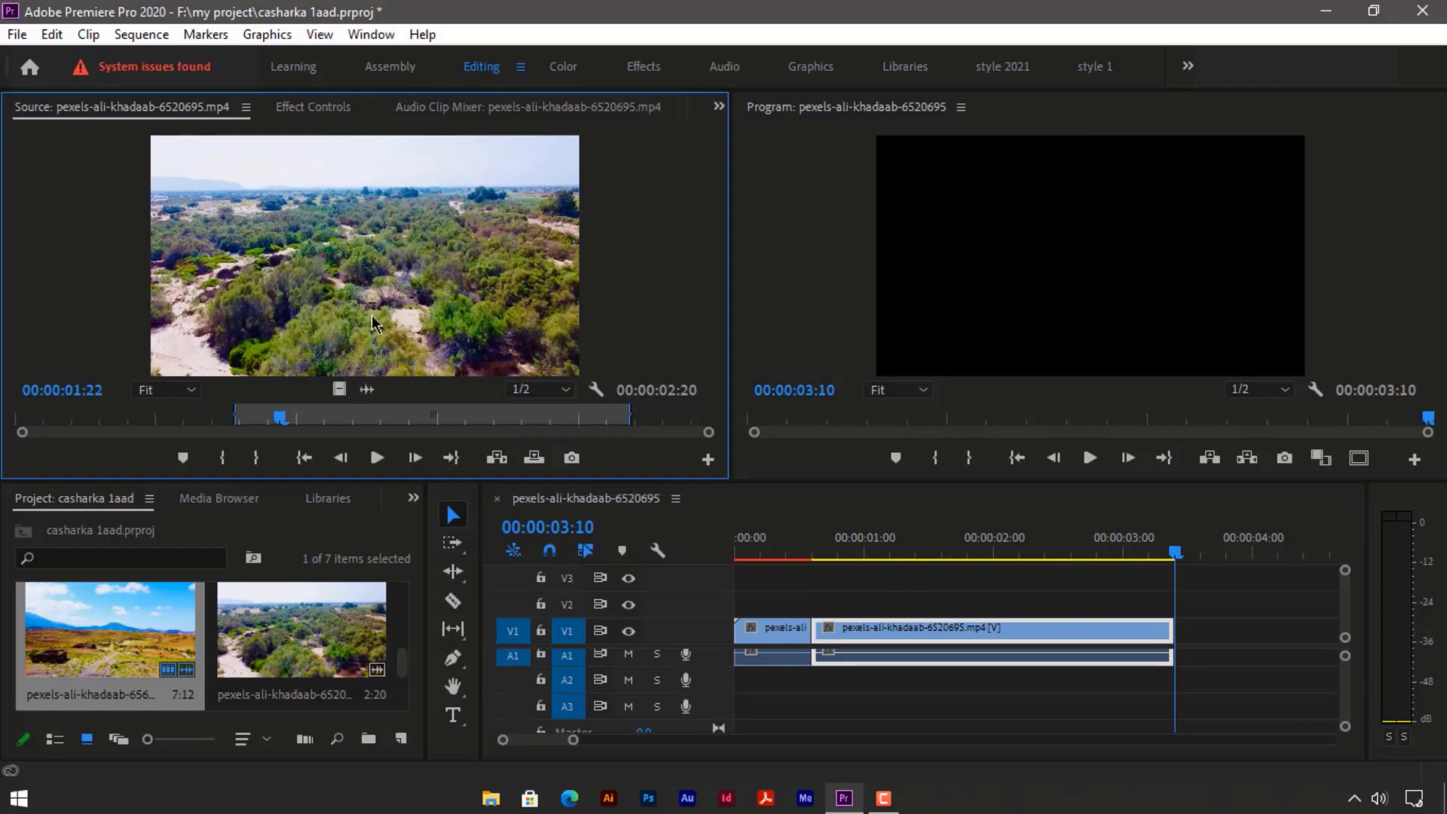
pyautogui.moveTo(278, 420); pyautogui.dragTo(156, 411)
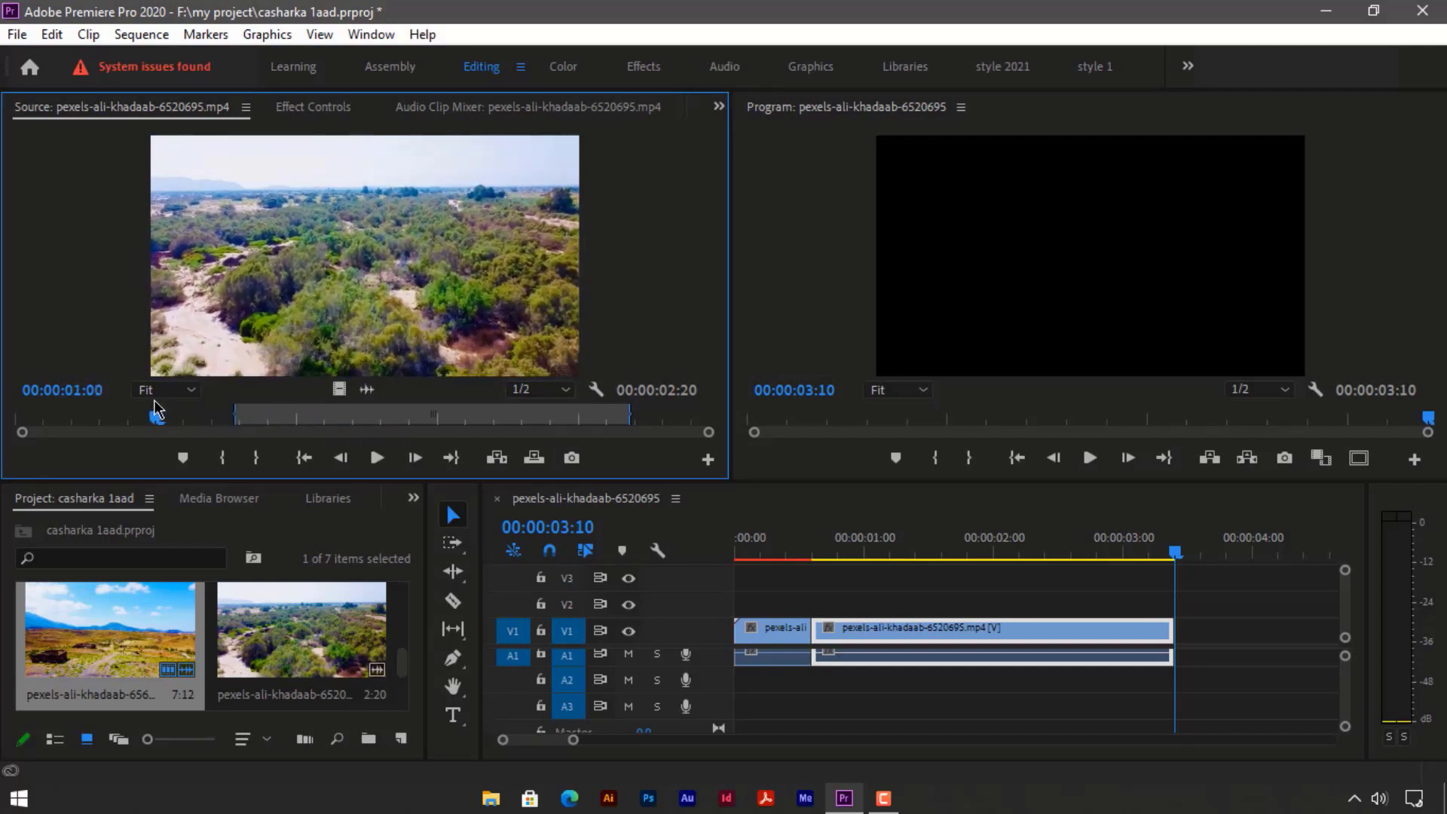
pyautogui.click(572, 459)
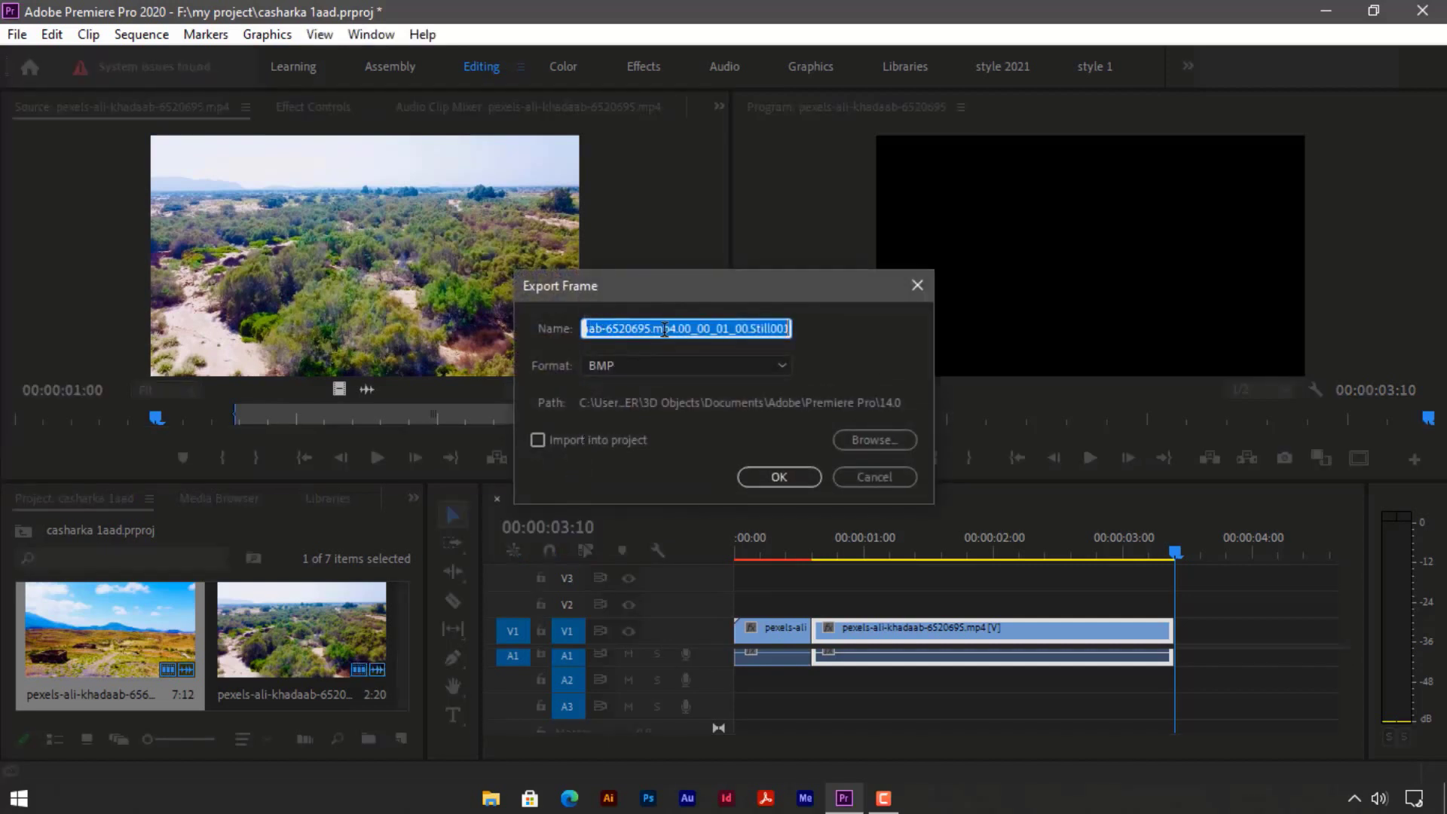
pyautogui.click(647, 368)
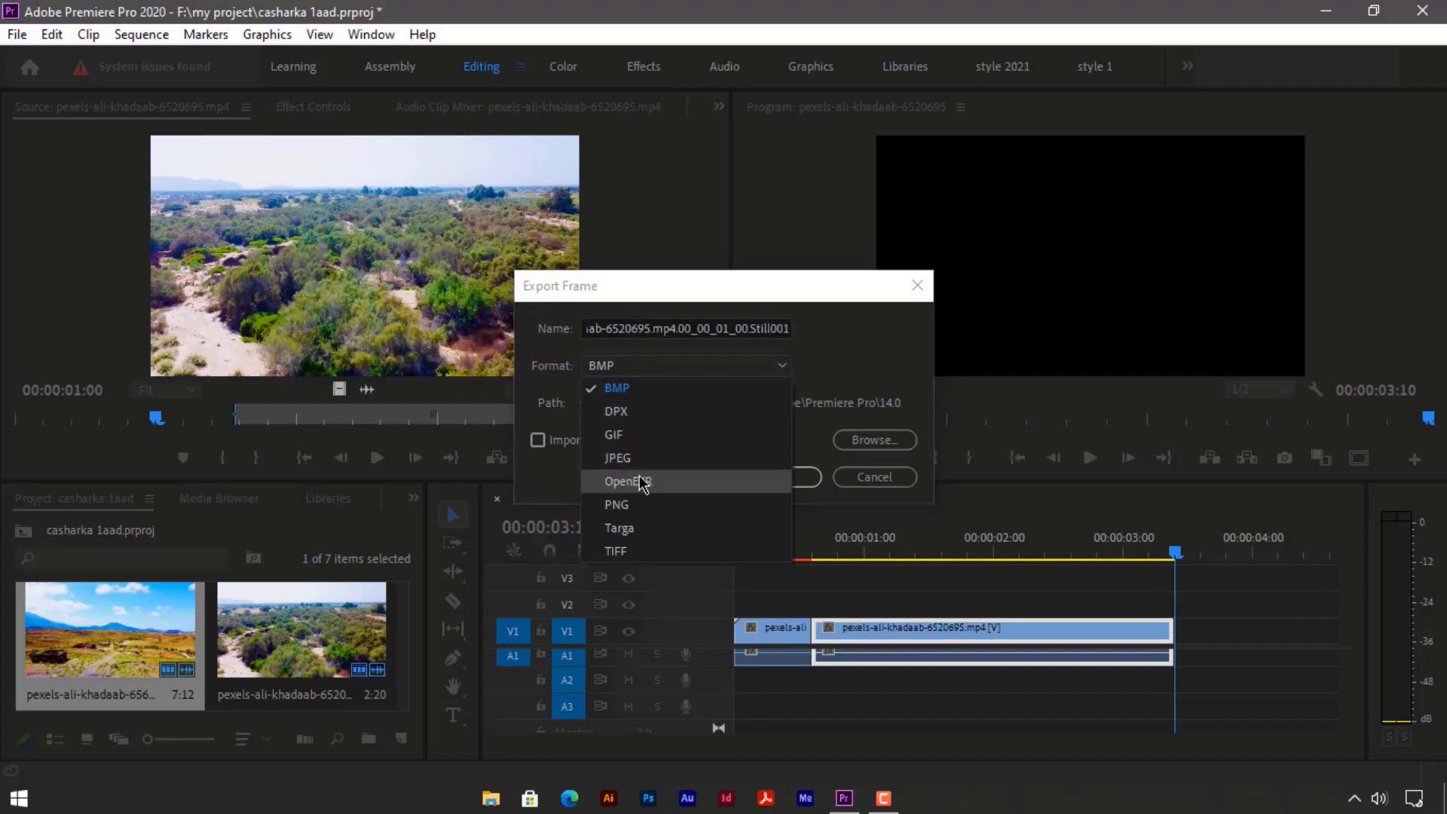
pyautogui.click(633, 505)
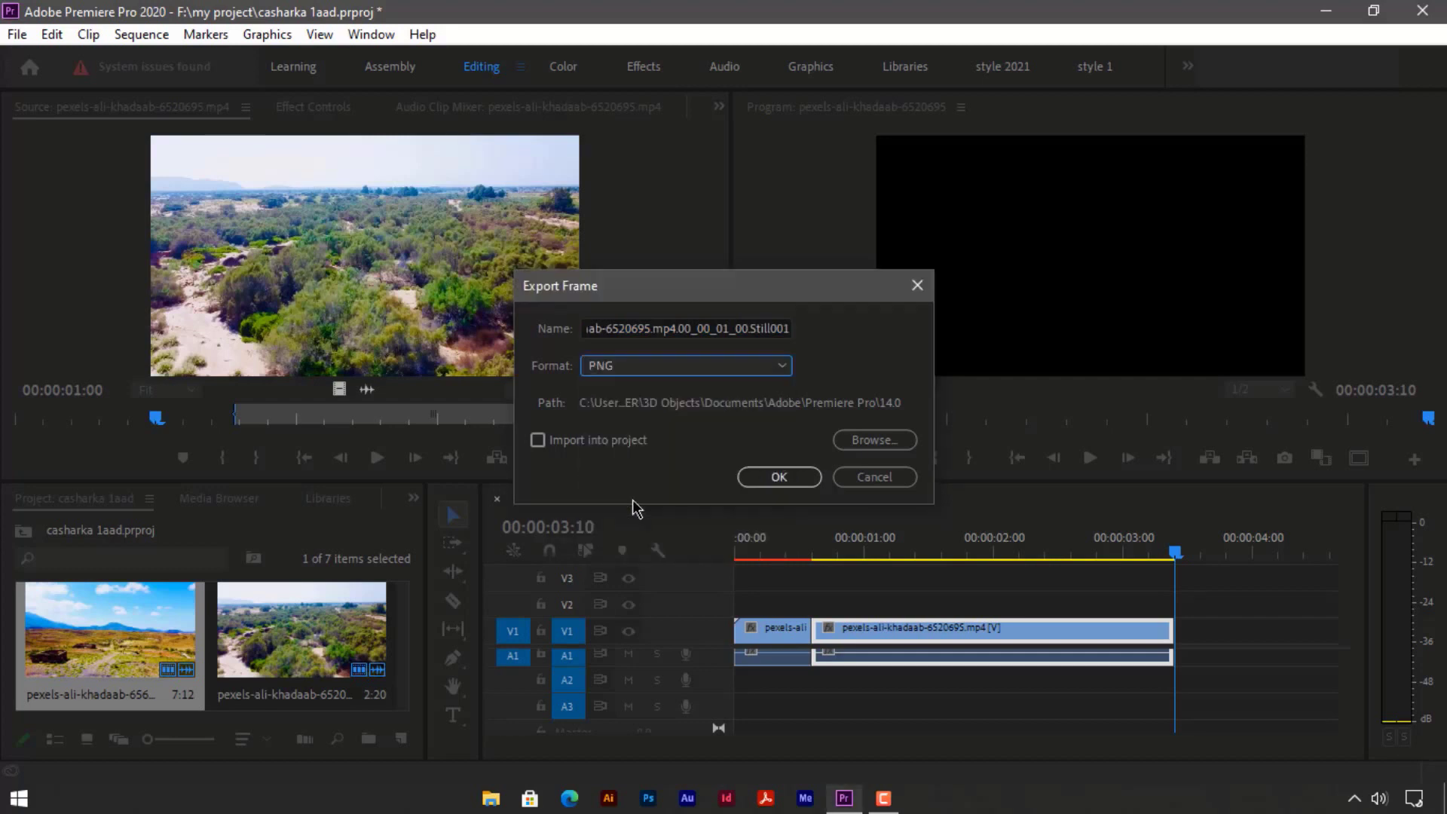
pyautogui.click(781, 477)
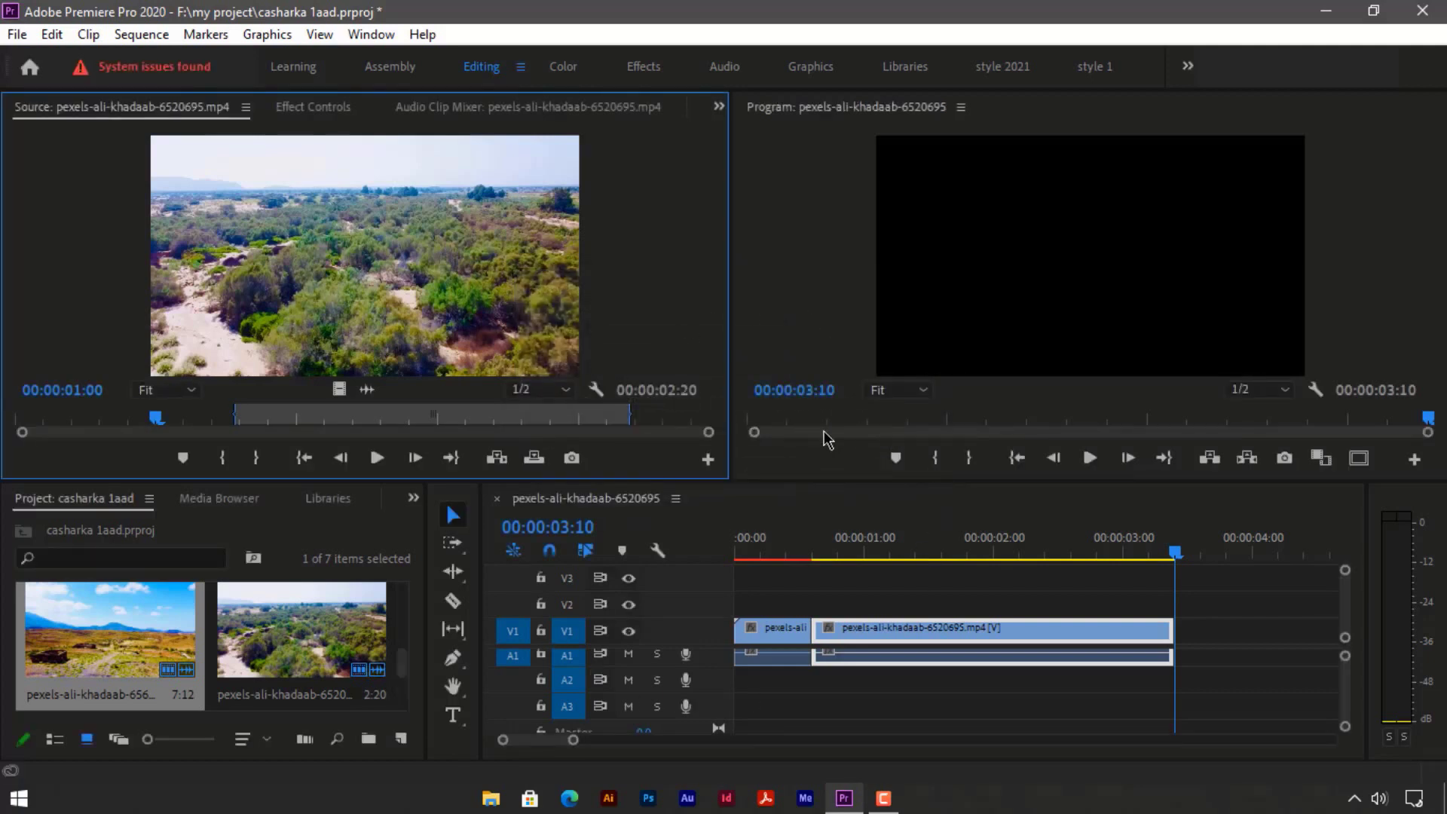
# Place only the video of the marked source range on V1, slightly after the end of the existing clips.
pyautogui.scroll(-2, 349, 620)
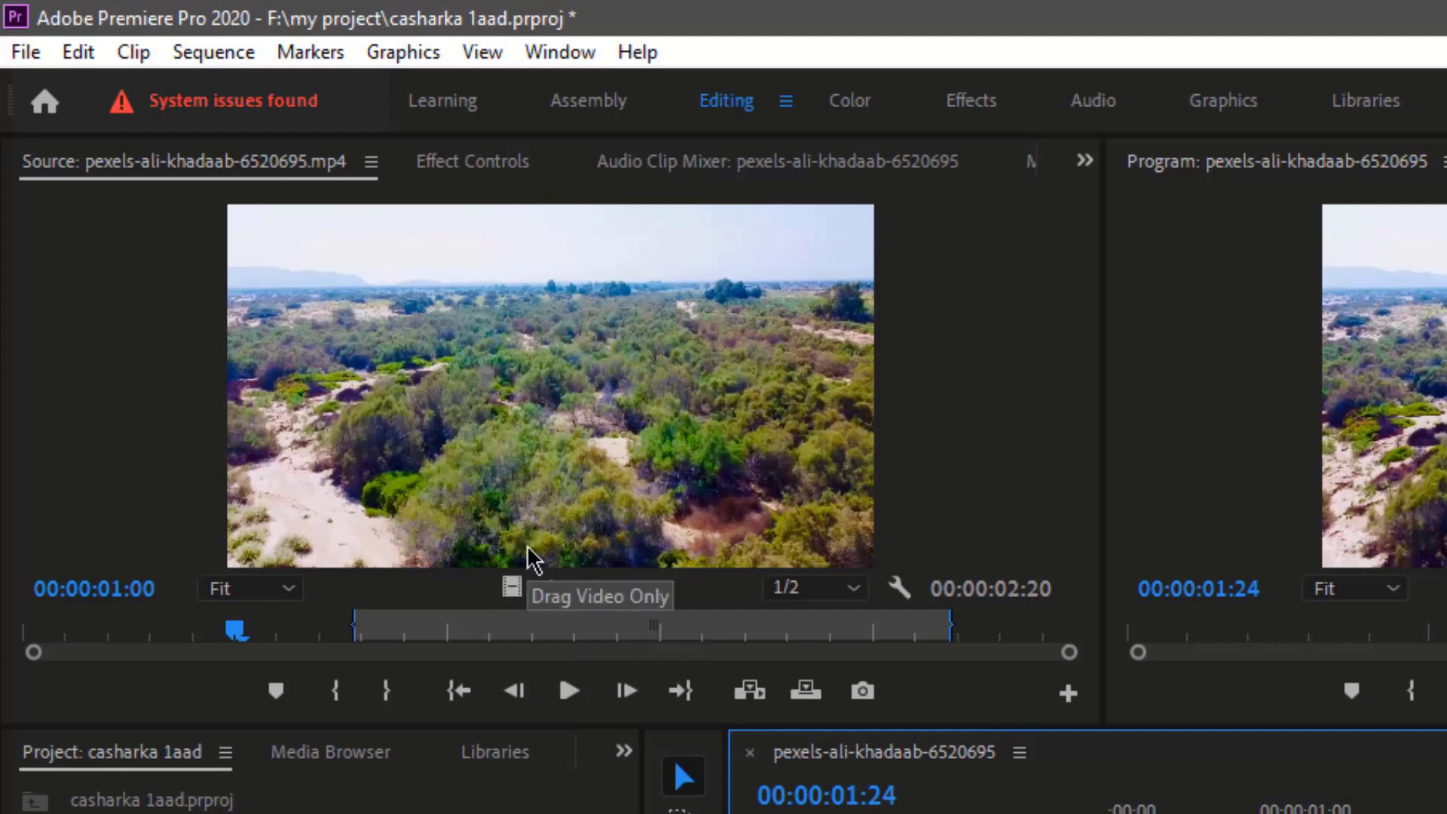
pyautogui.click(455, 599)
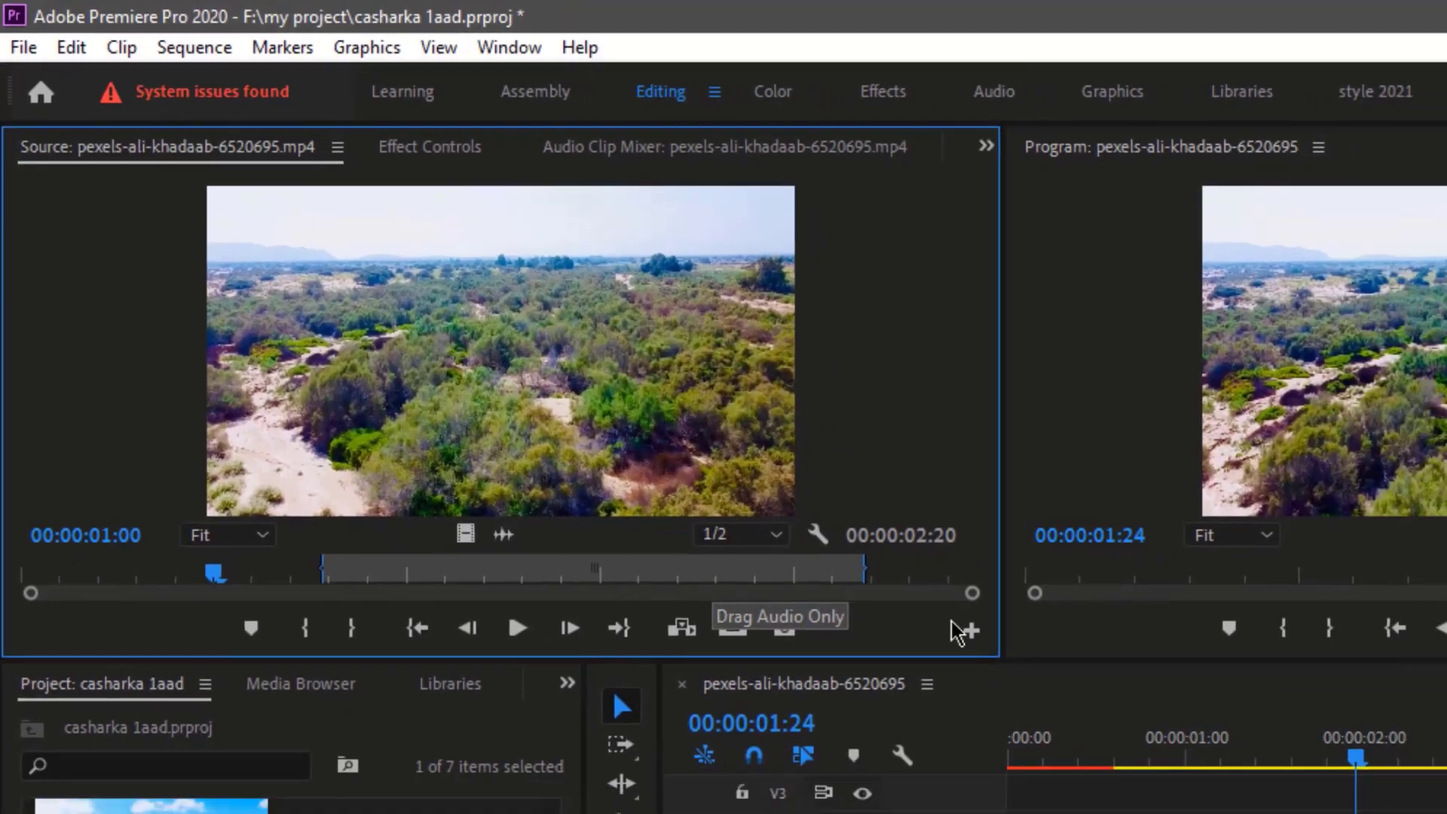
pyautogui.moveTo(957, 633); pyautogui.dragTo(1193, 637)
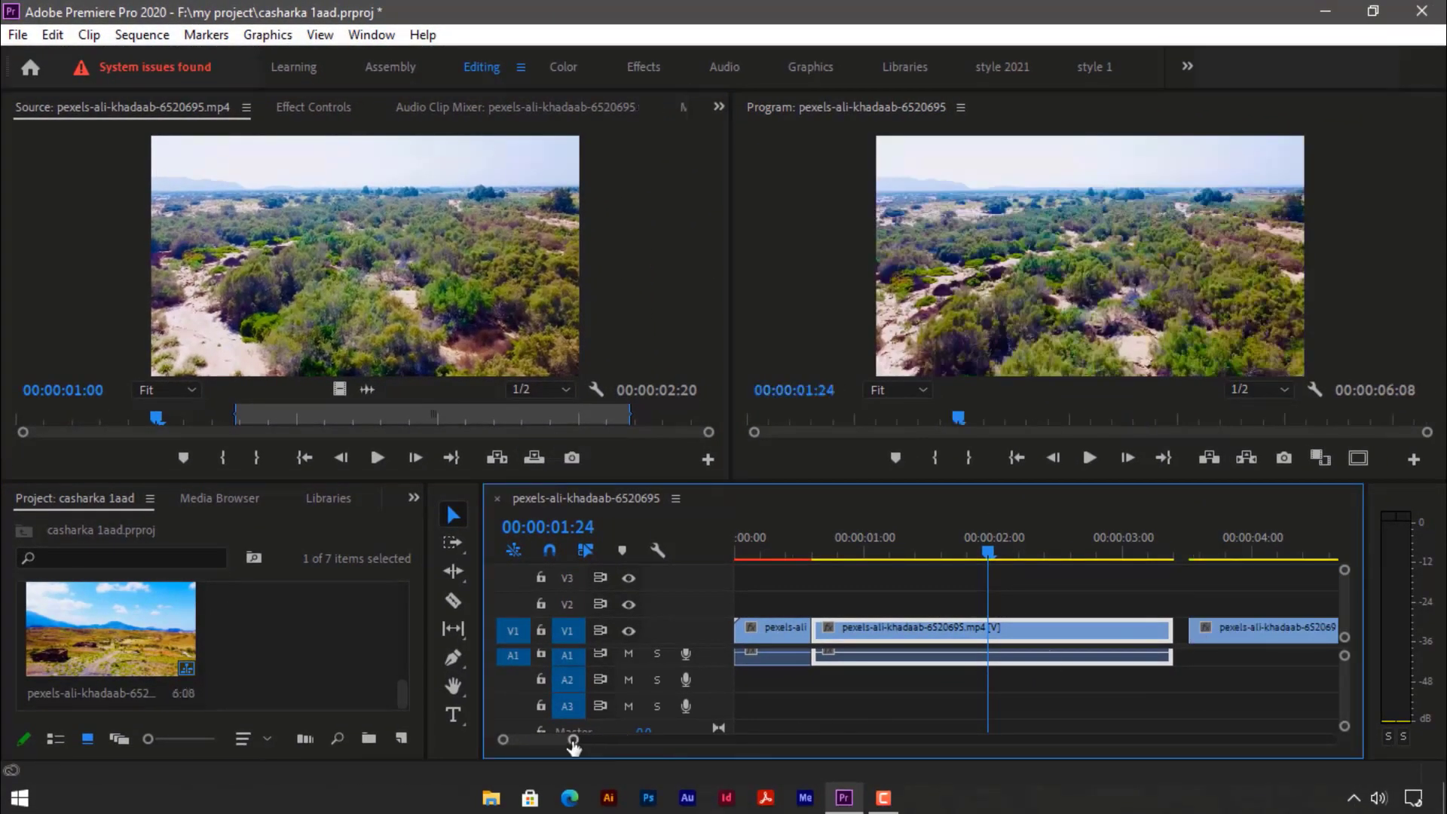
pyautogui.moveTo(573, 742); pyautogui.dragTo(612, 742)
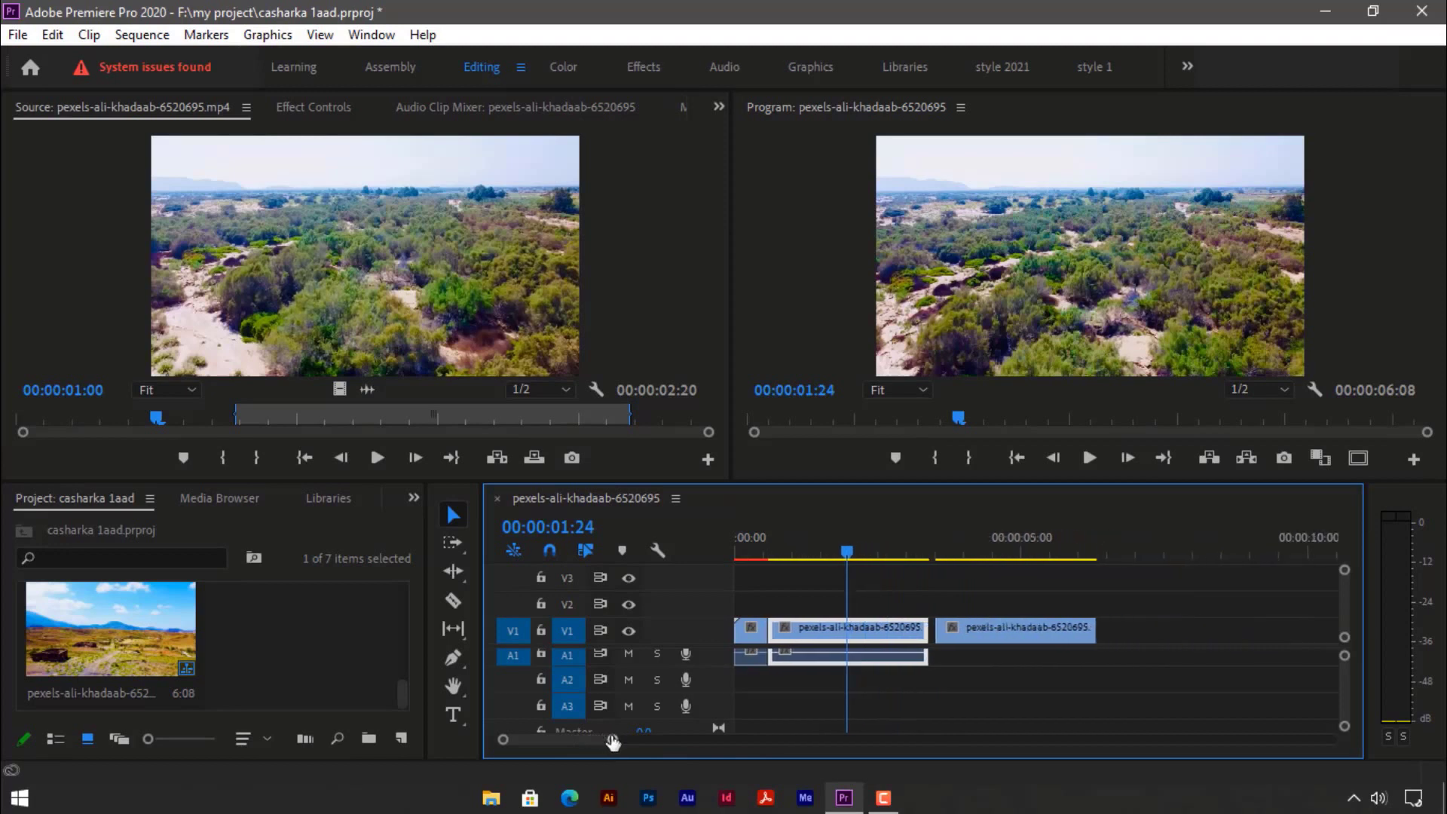
# Place only the audio of the marked source range on A1 directly beneath the video-only clip, and select it.
pyautogui.click(368, 389)
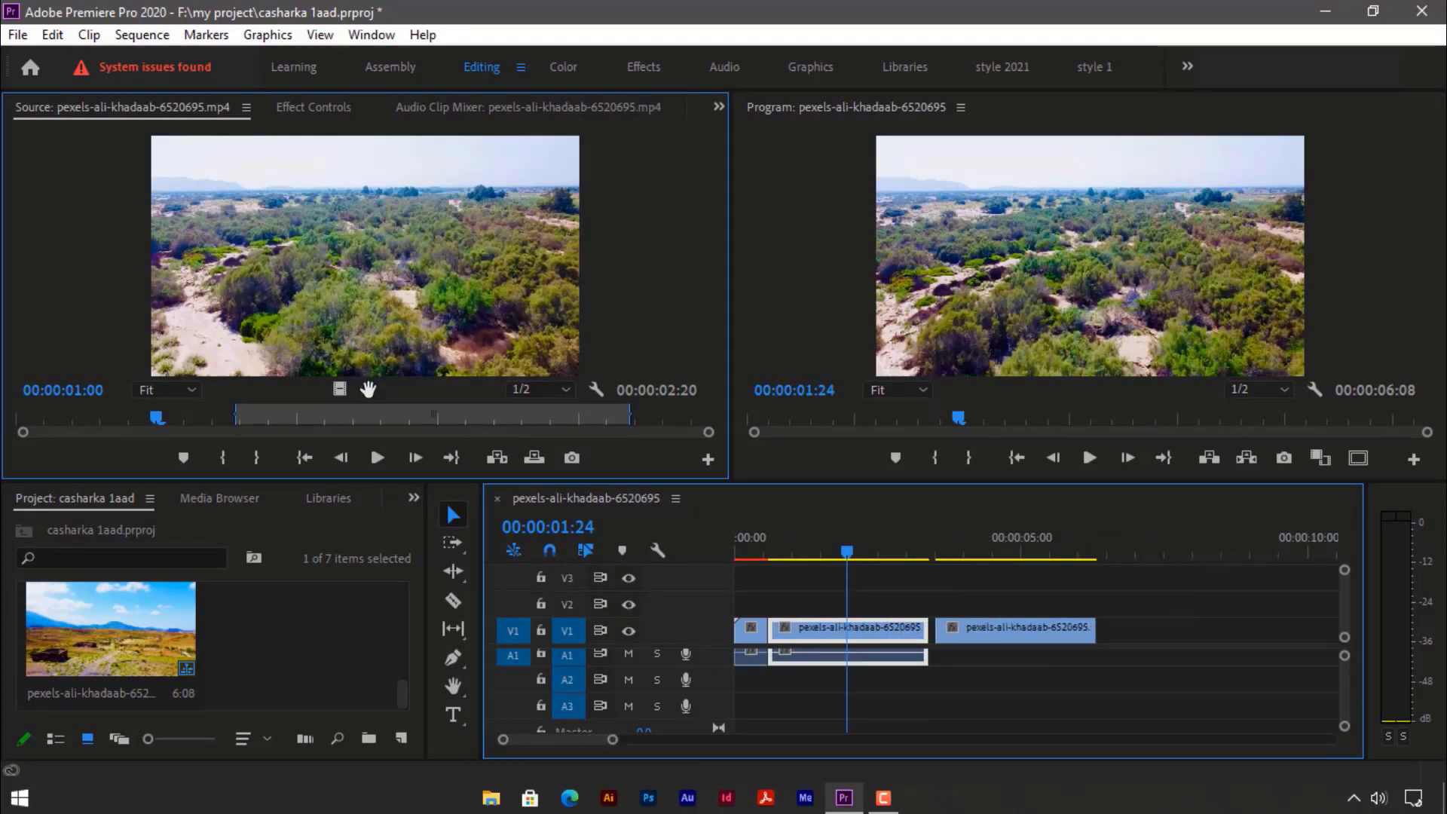
pyautogui.moveTo(697, 554); pyautogui.dragTo(940, 665)
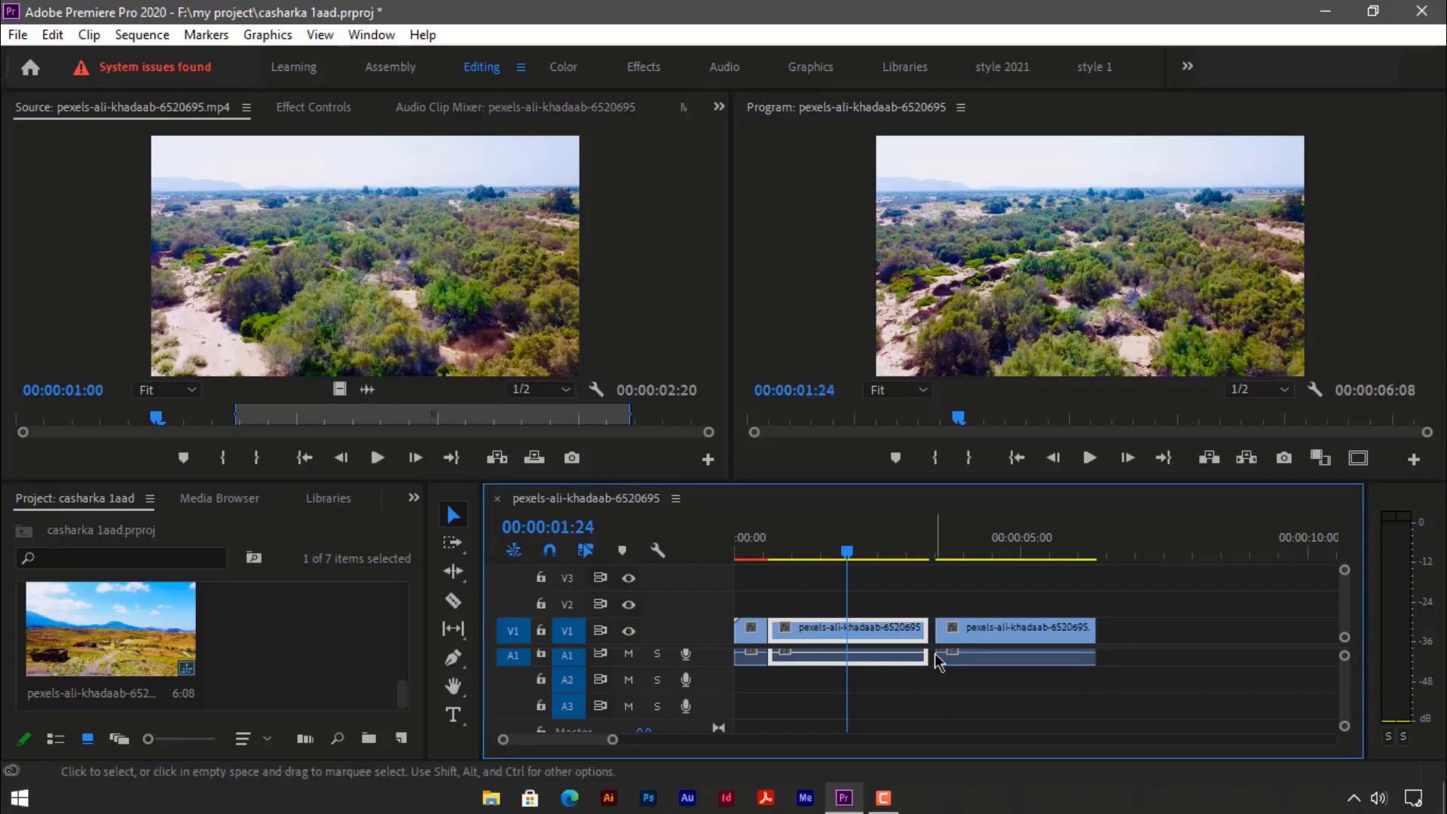
pyautogui.click(993, 664)
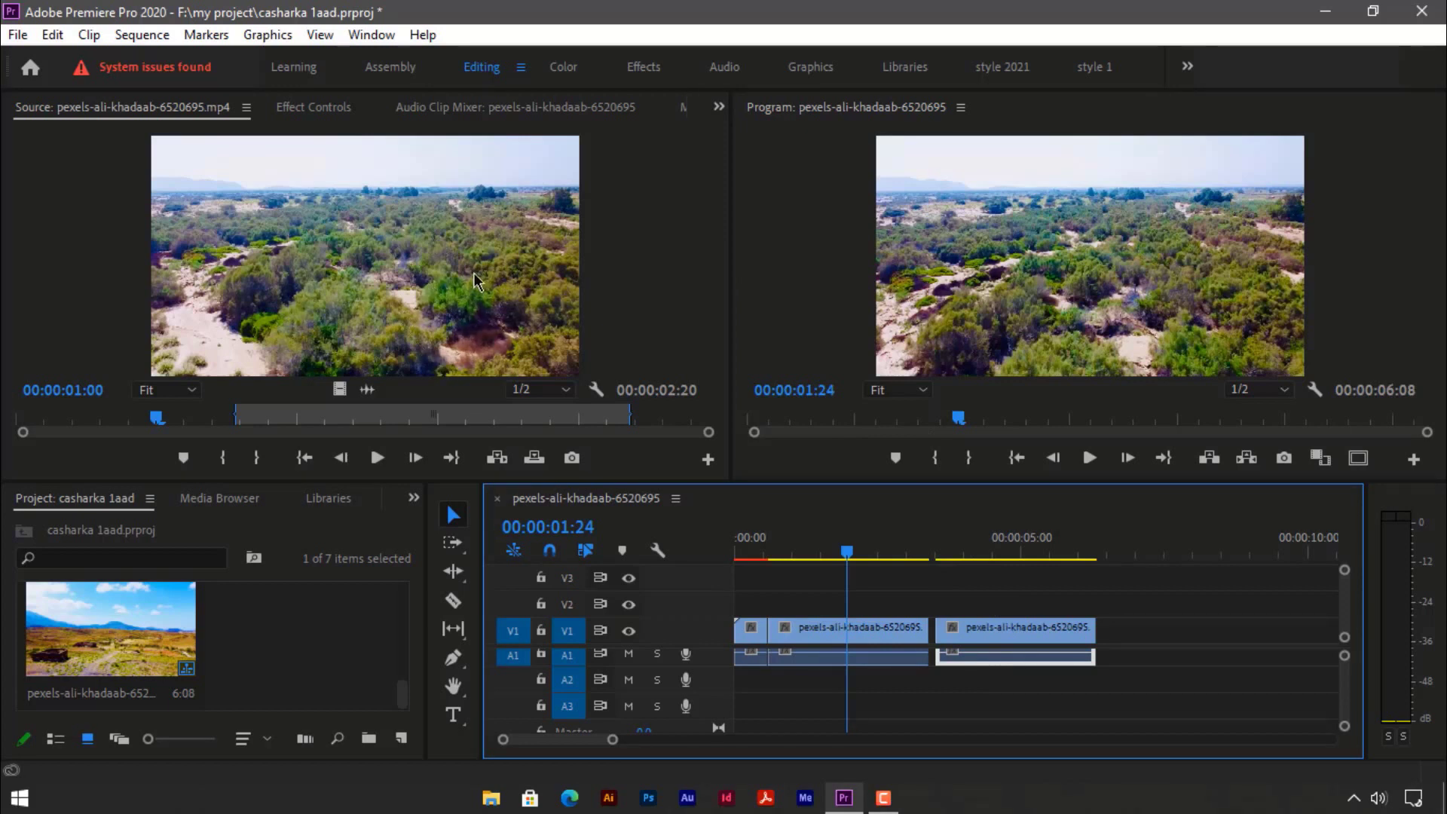
# Add the marked source range with both video and audio at the end of the sequence and move the playhead to 00:00:06:23.
pyautogui.click(354, 269)
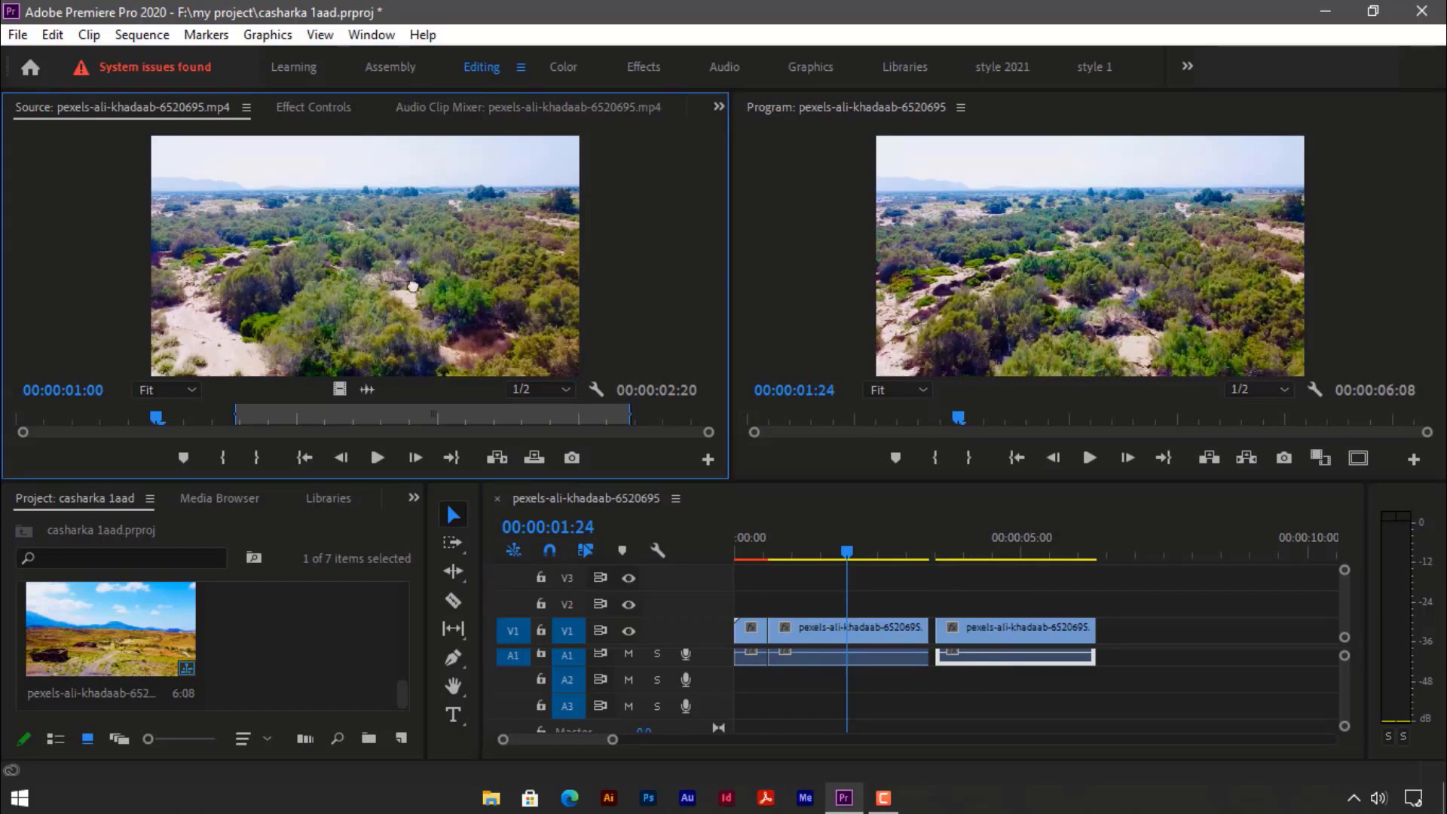
pyautogui.moveTo(826, 433); pyautogui.dragTo(1104, 650)
pyautogui.click(1132, 556)
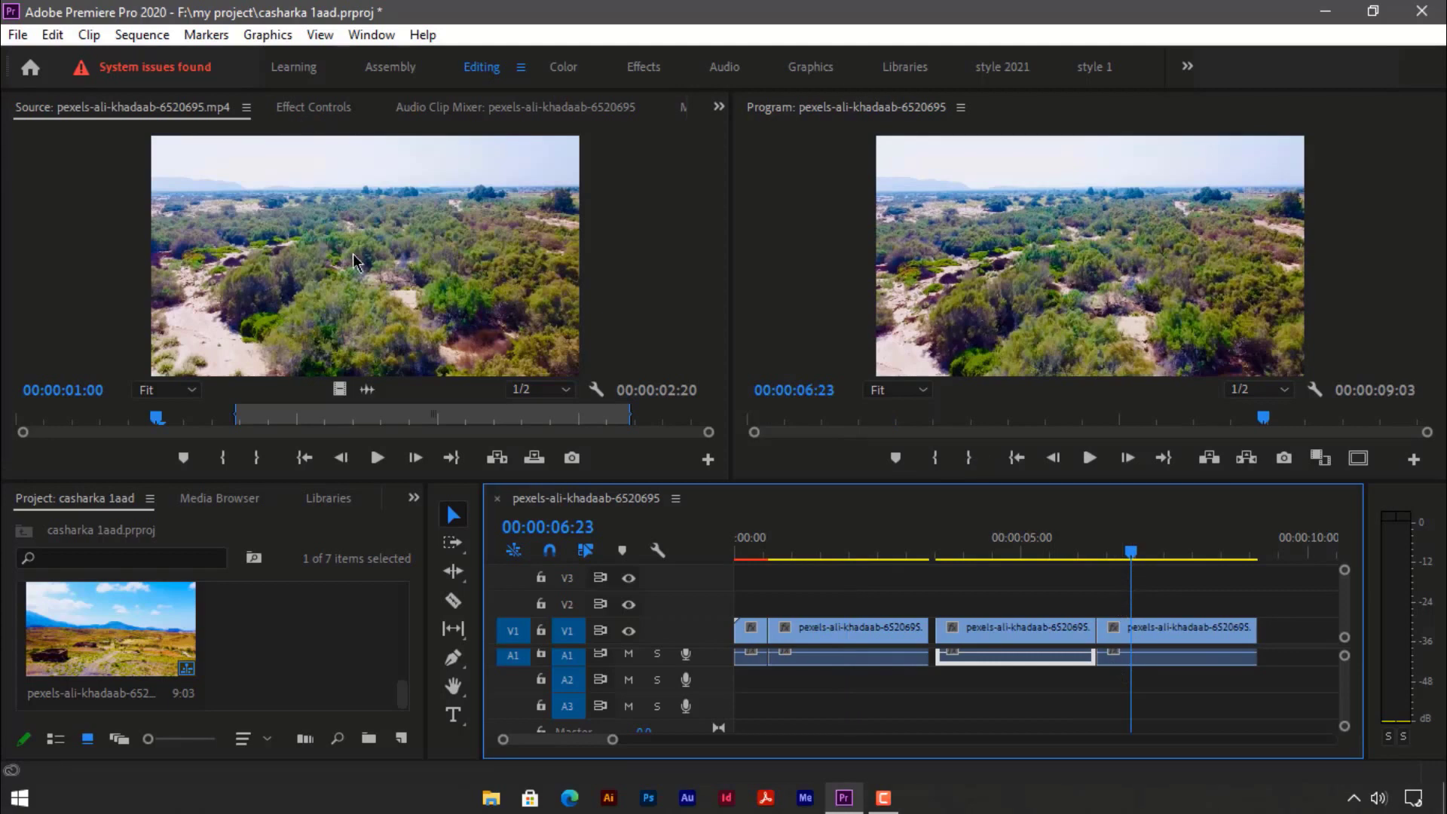
# Set the Source Monitor's playback resolution to Full, and return it to 1/2.
pyautogui.click(445, 320)
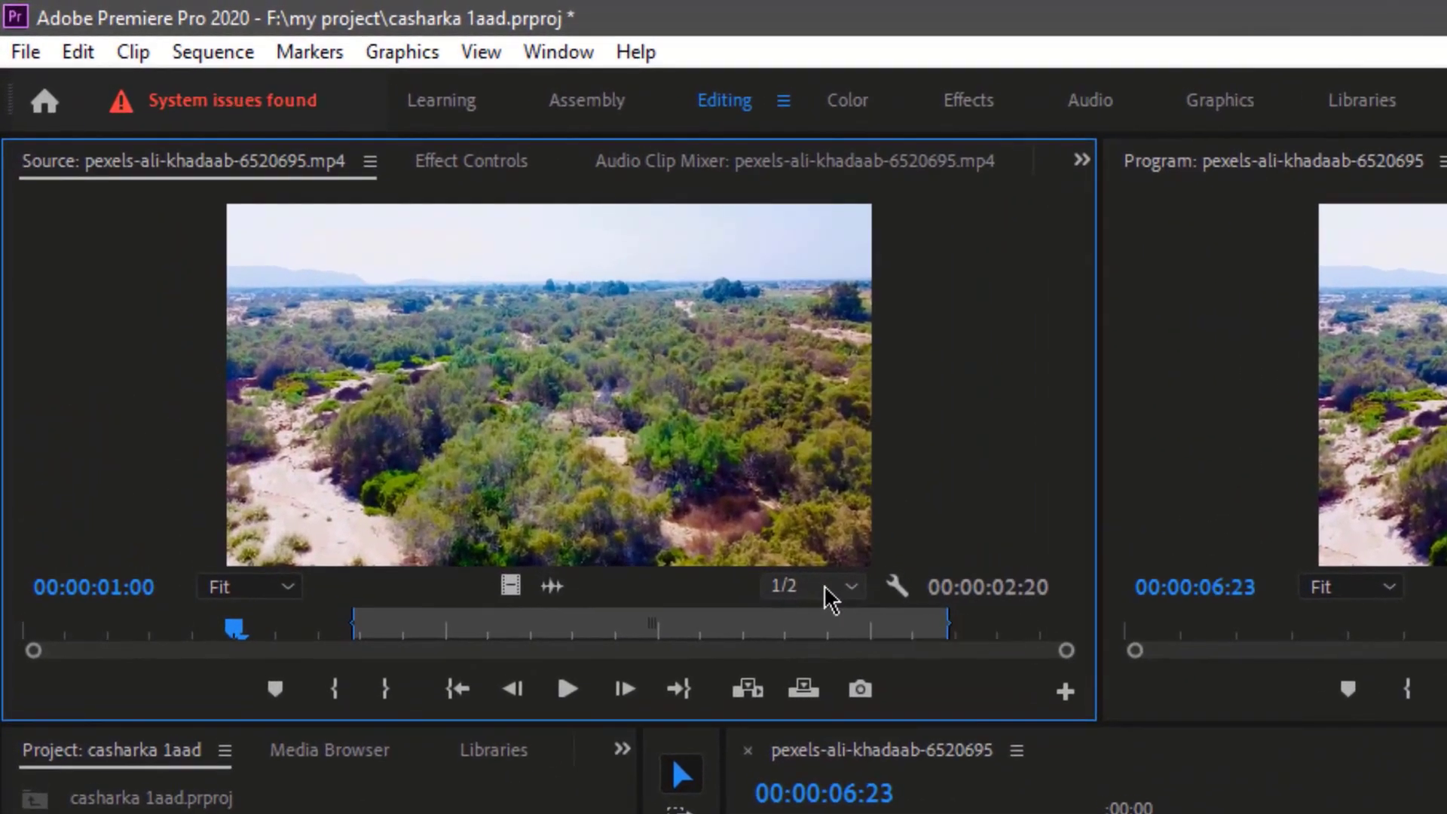
pyautogui.click(826, 590)
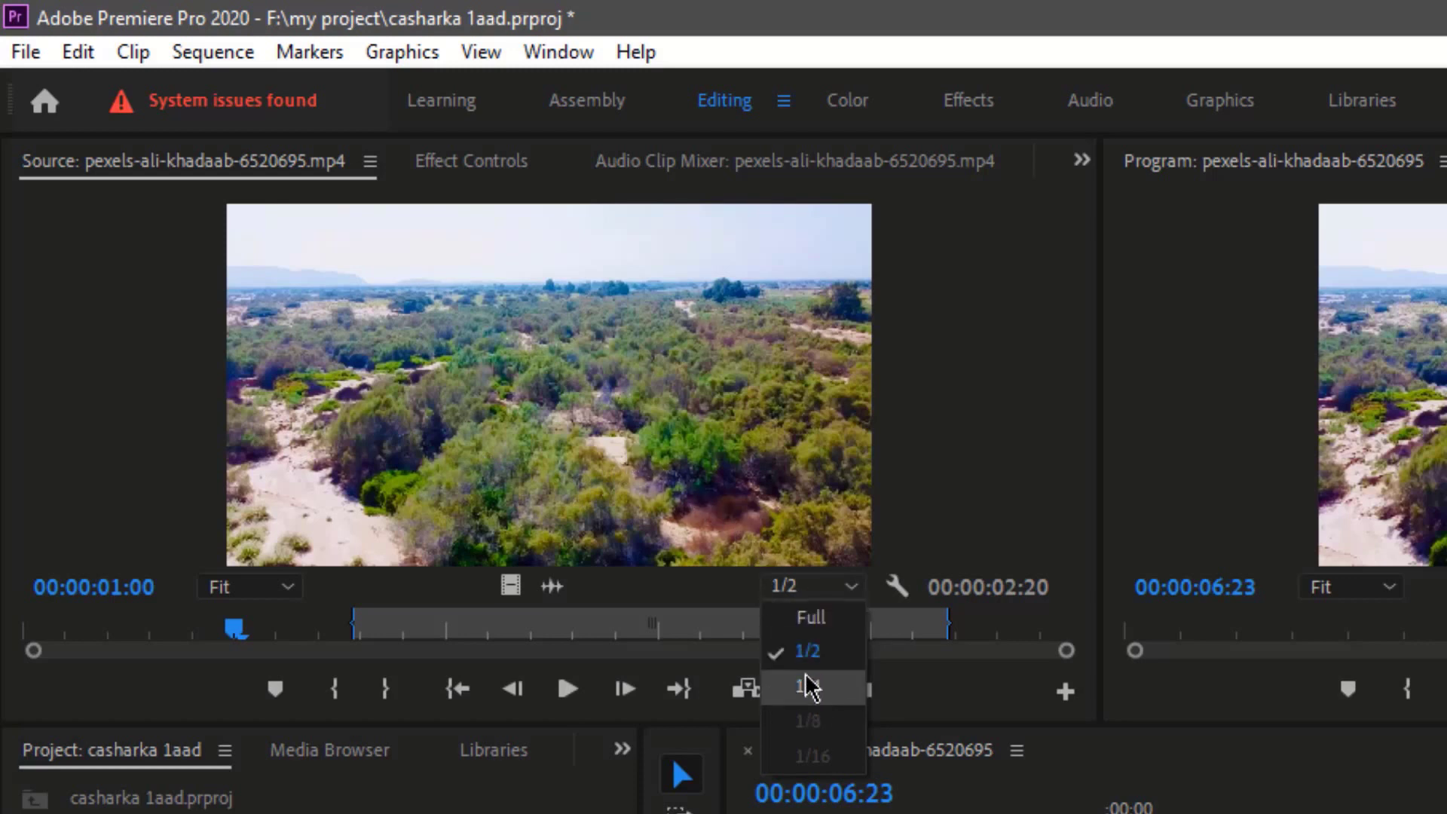
pyautogui.click(809, 616)
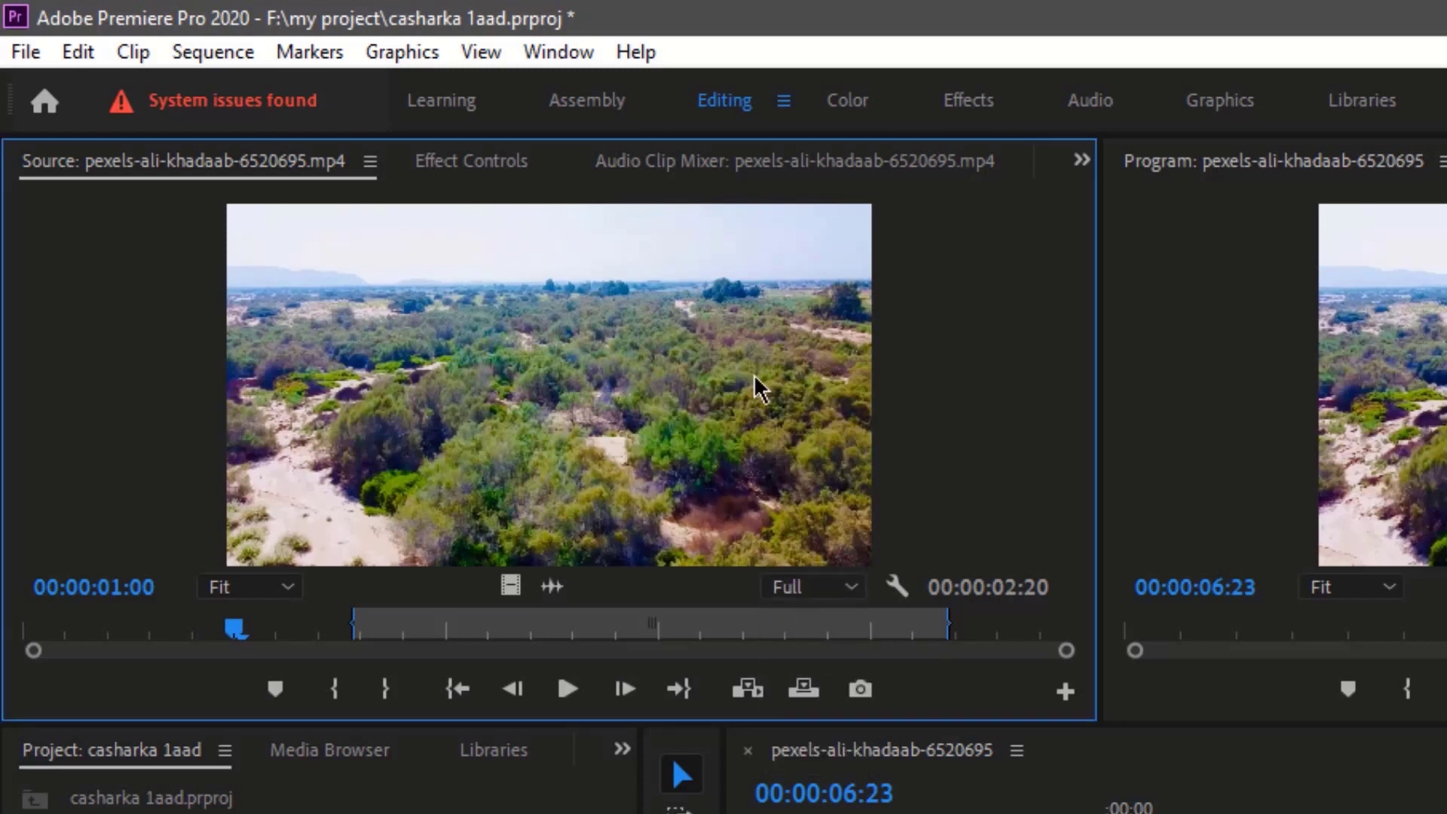
pyautogui.click(801, 591)
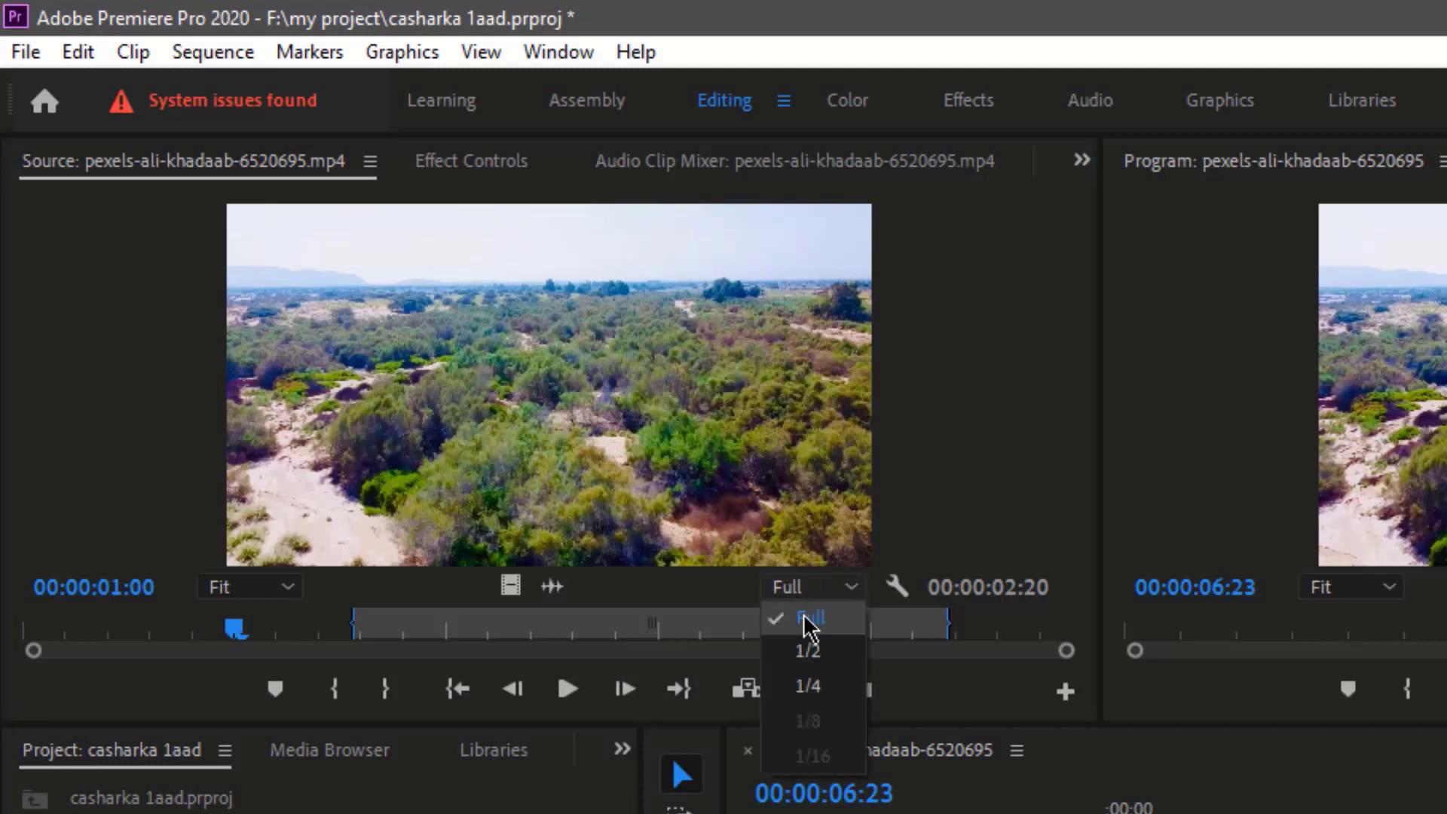
pyautogui.click(807, 652)
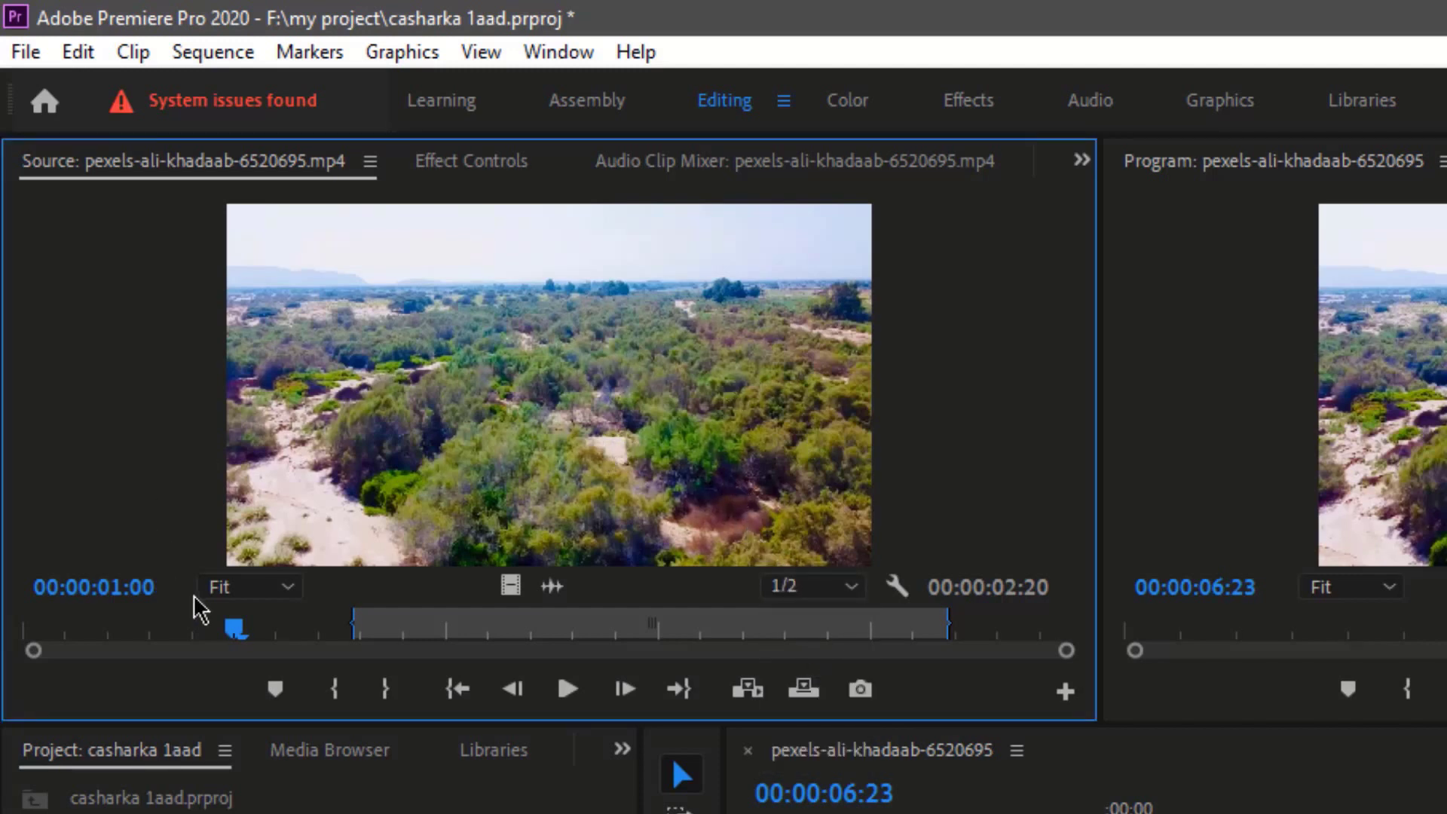
# Try the Source Monitor zoom levels 100% and 75%, and return the zoom to Fit.
pyautogui.click(267, 595)
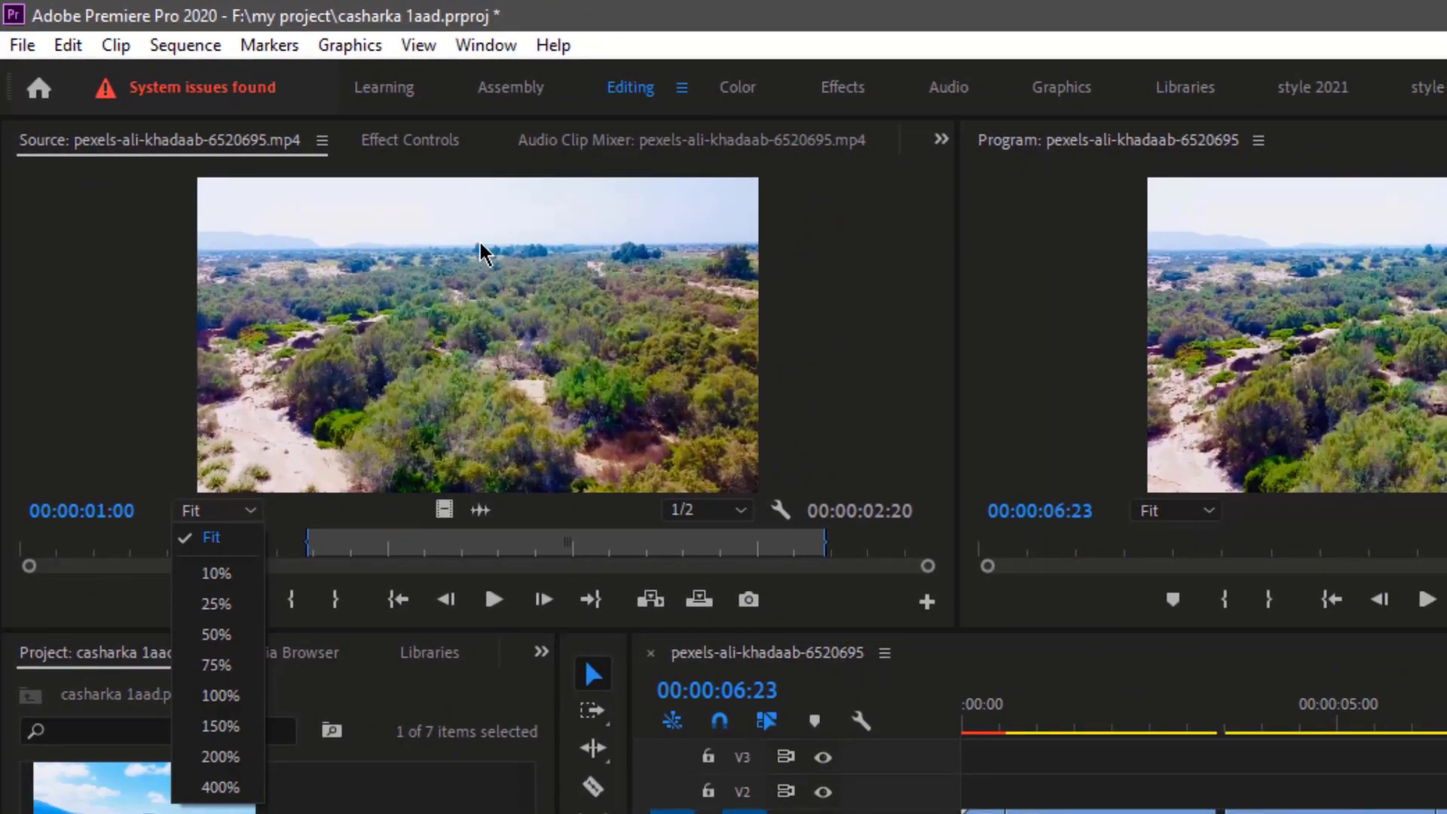
pyautogui.click(218, 695)
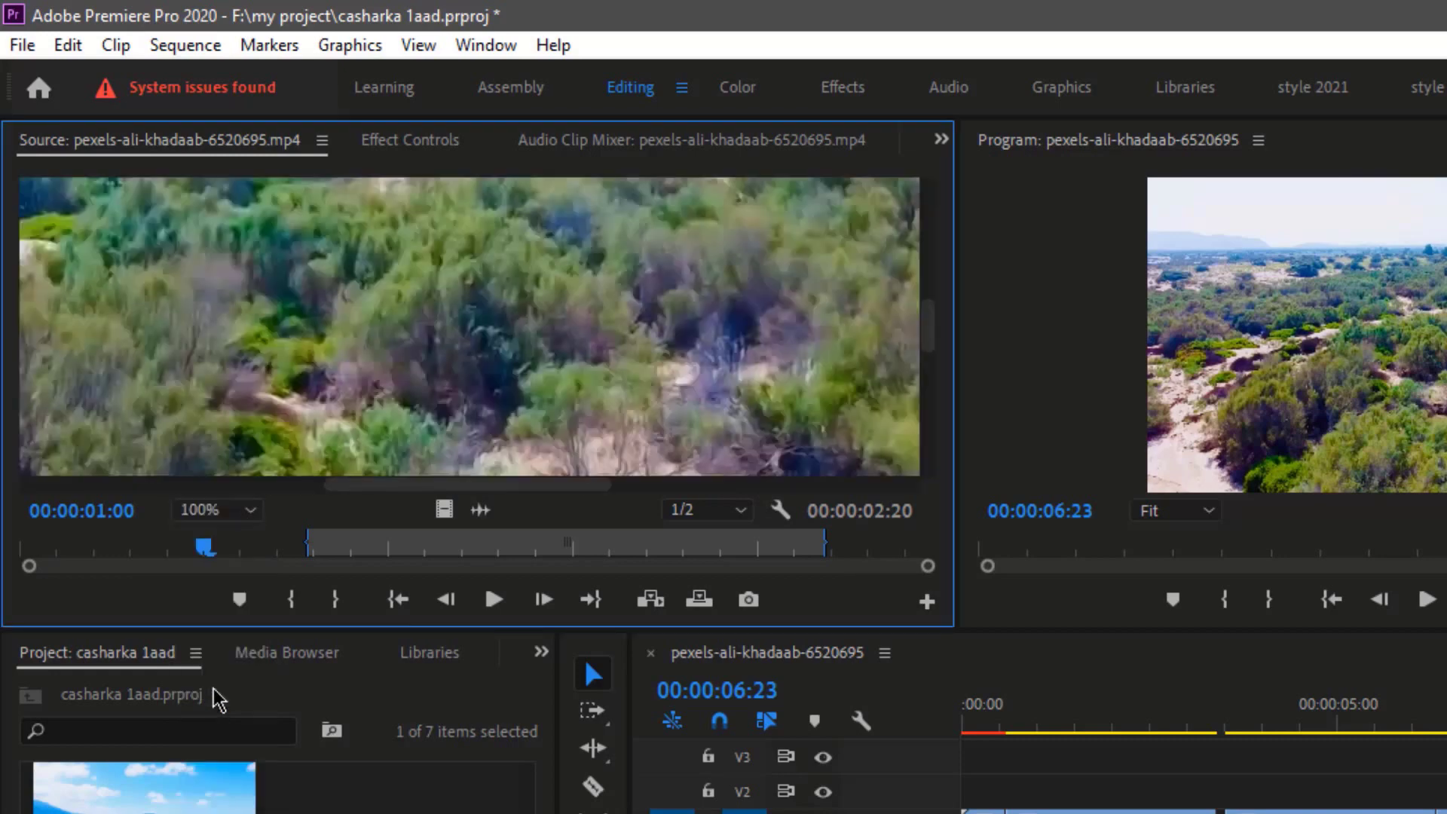
pyautogui.click(245, 509)
pyautogui.click(218, 665)
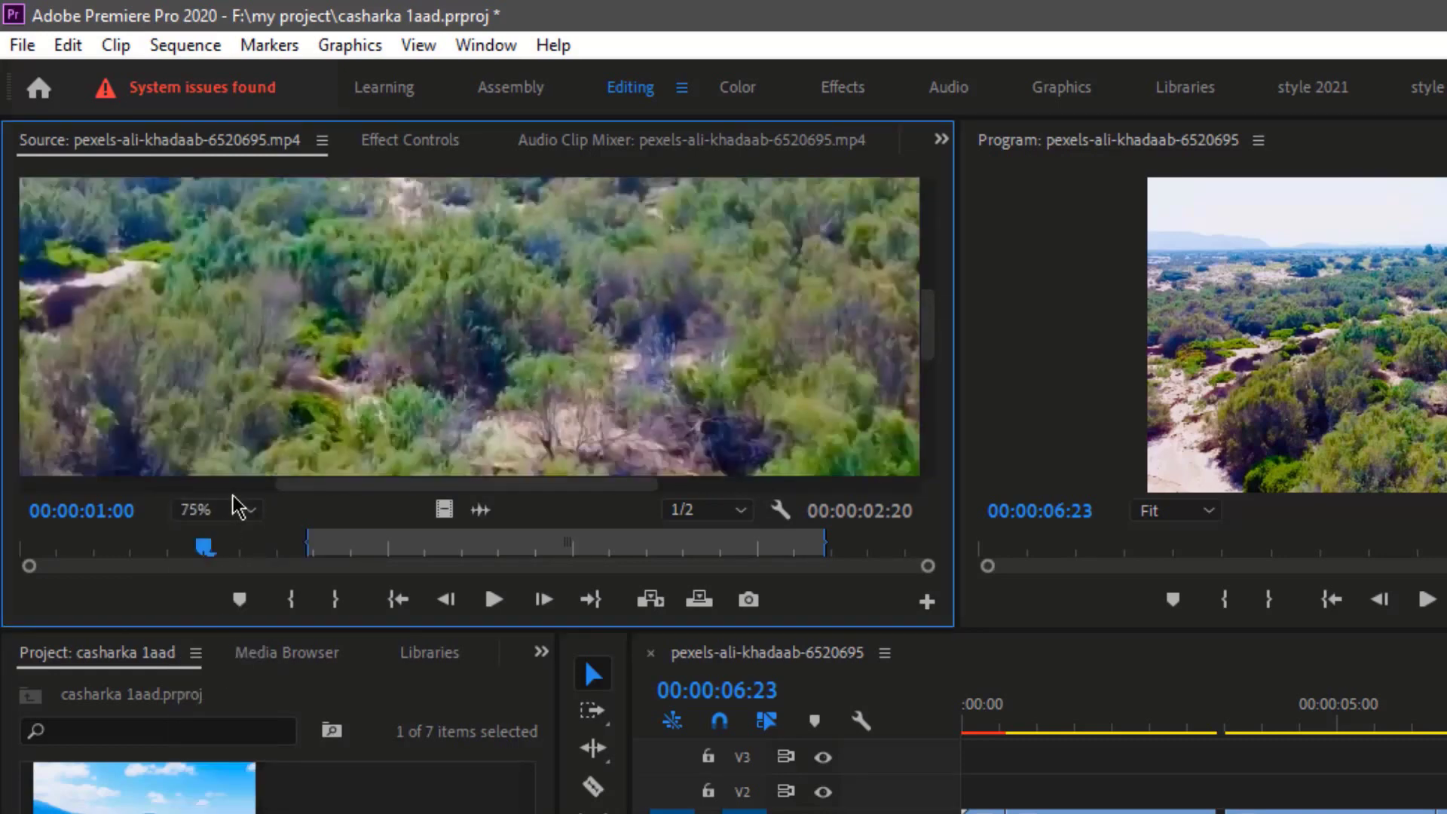
pyautogui.click(235, 511)
pyautogui.click(229, 536)
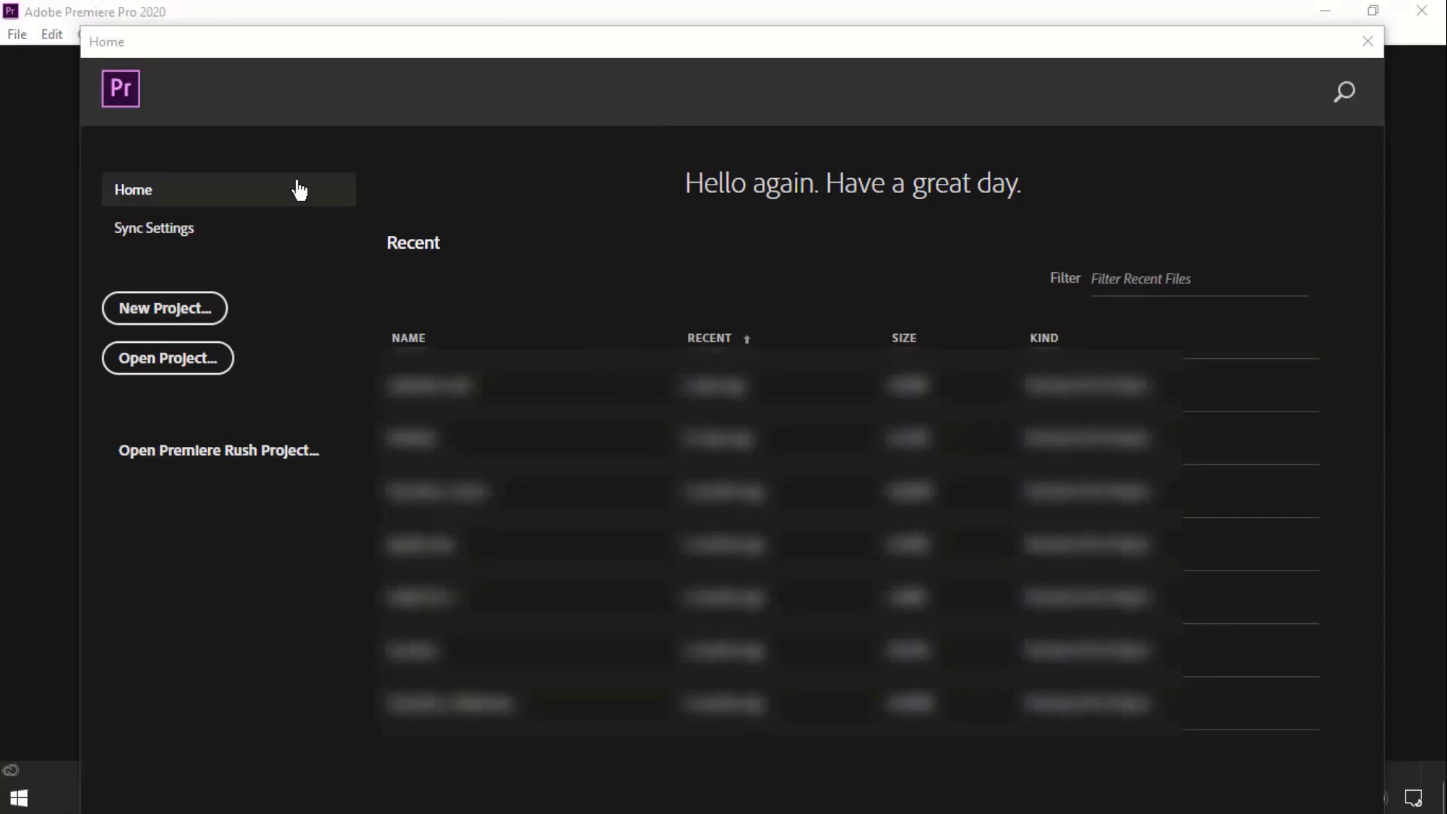
# Start a new project and name it SECTION 1 FINAL PROJECT.
pyautogui.click(179, 317)
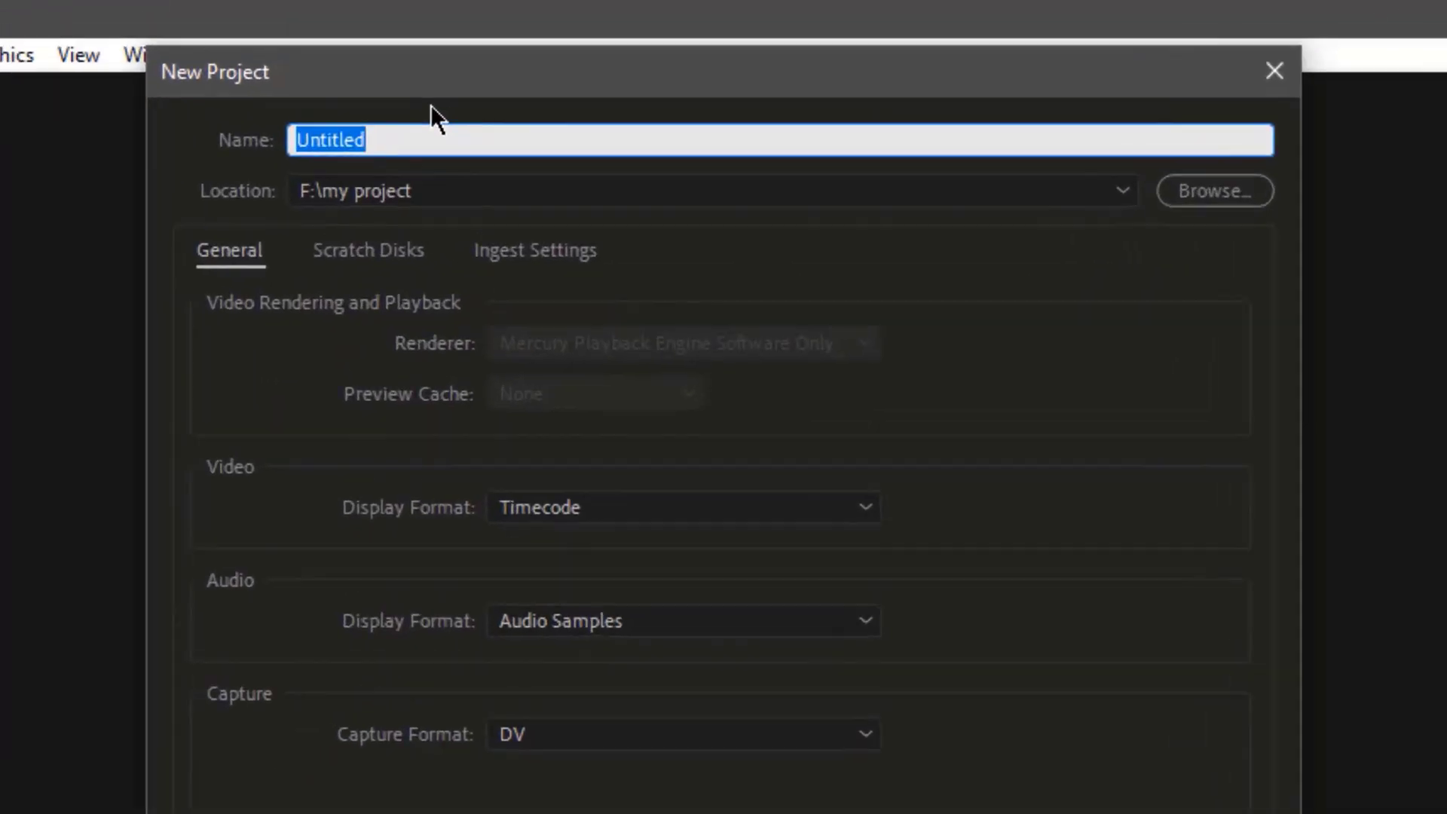
pyautogui.write('SEC')
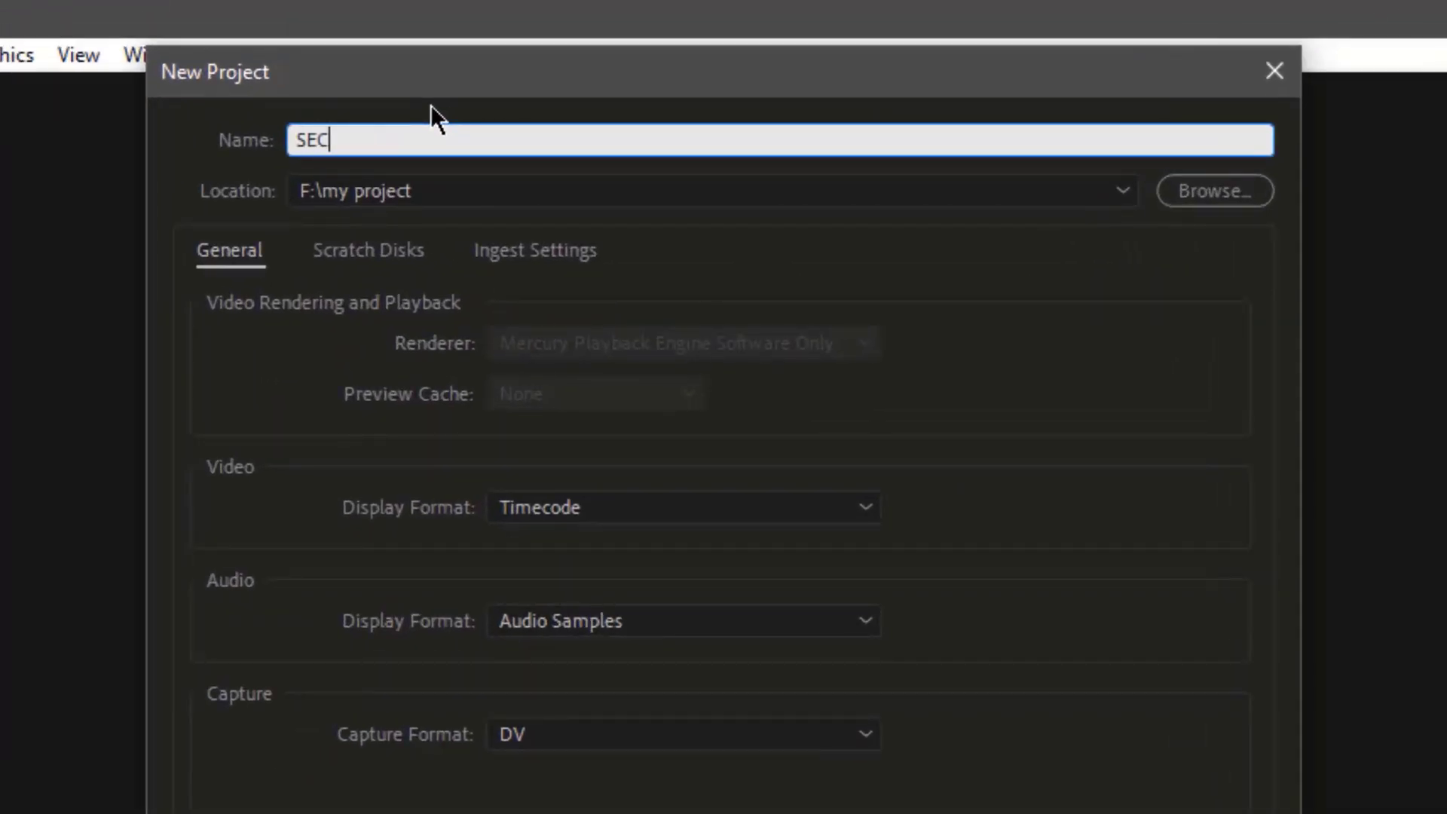
pyautogui.write('TION 1 FINAL')
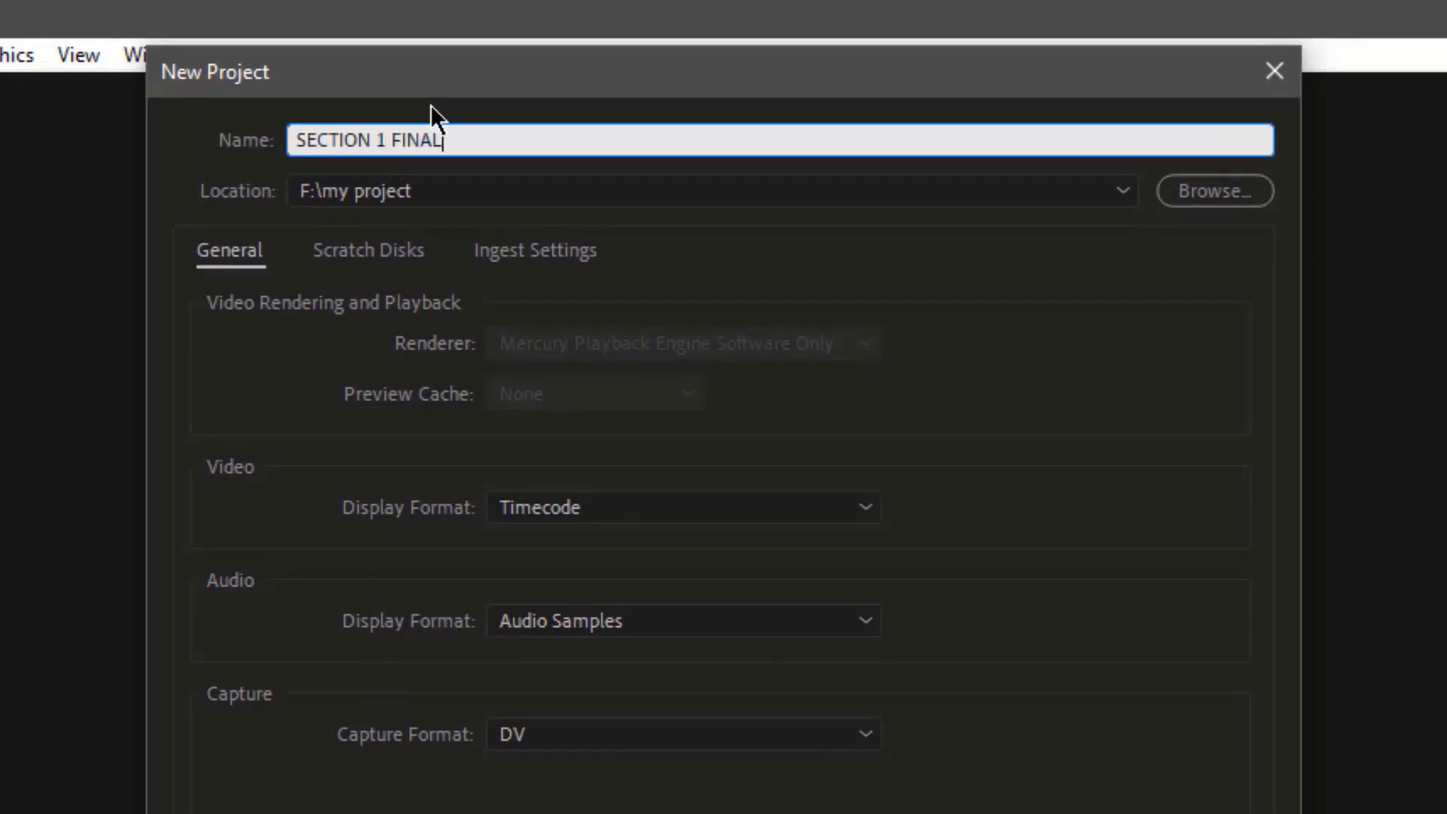
pyautogui.write(' PROJEC')
pyautogui.write('T')
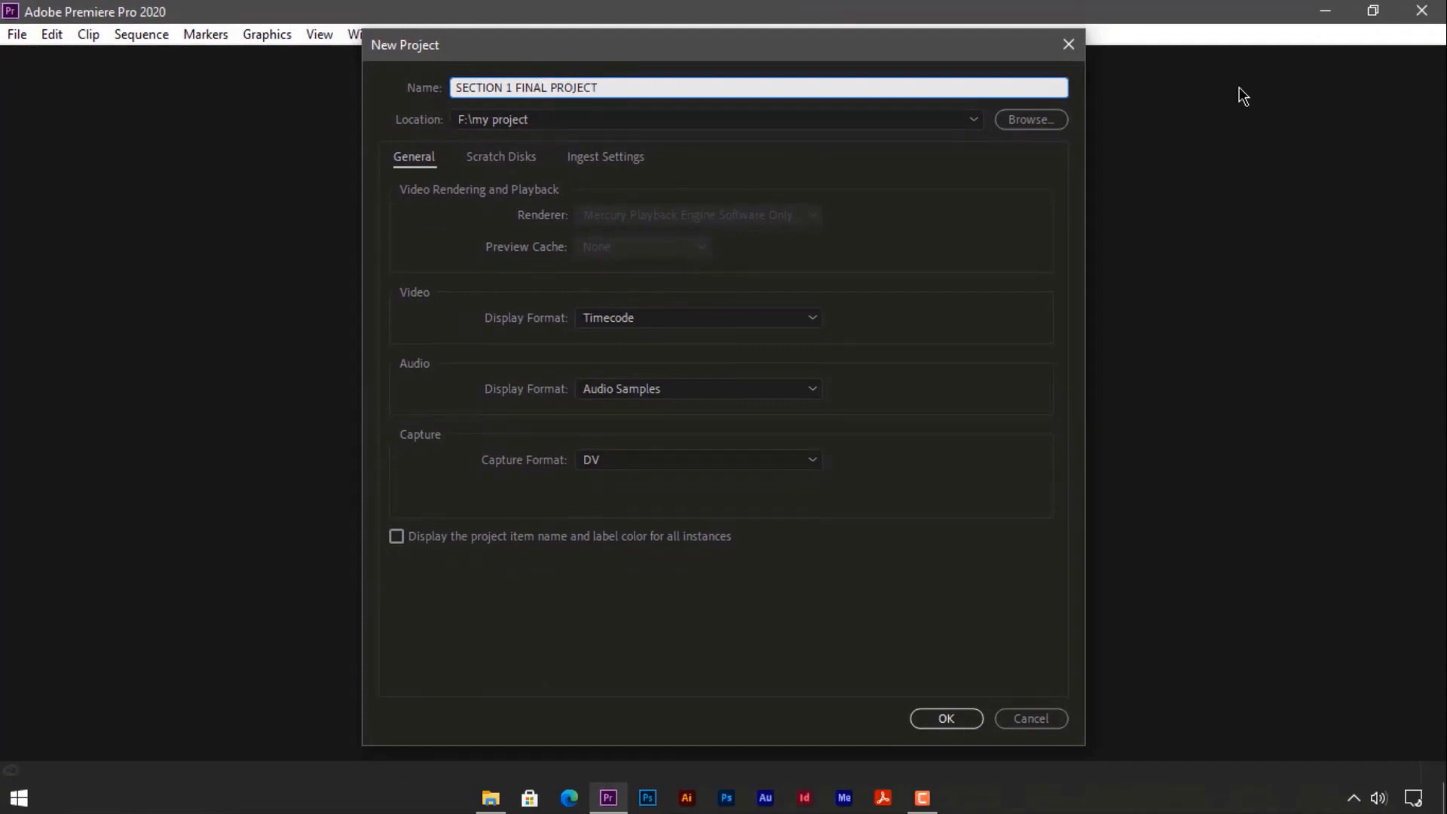
# Set the project location to F:\my project\section 1 final project and create the project.
pyautogui.click(1030, 118)
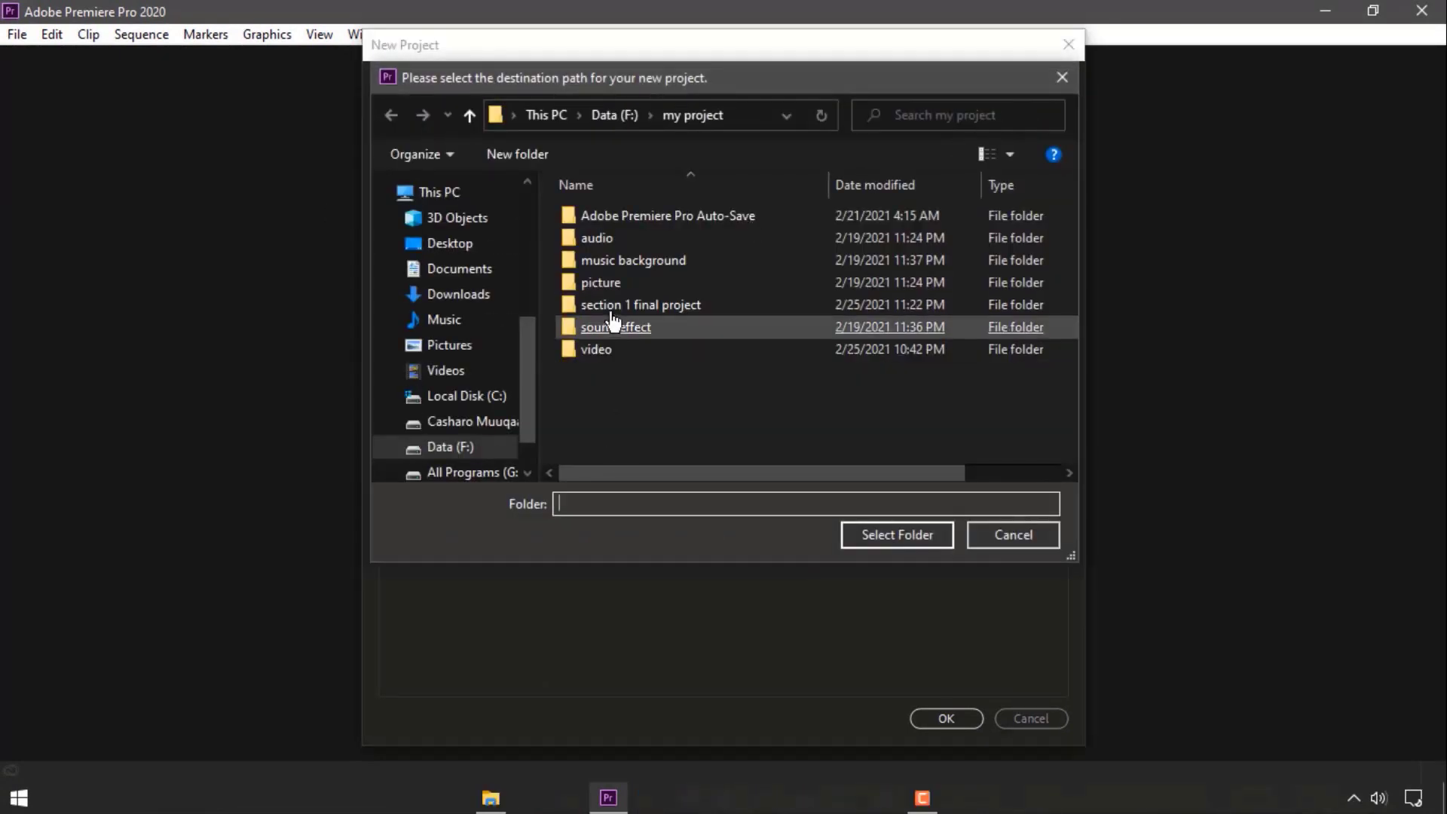
pyautogui.doubleClick(612, 304)
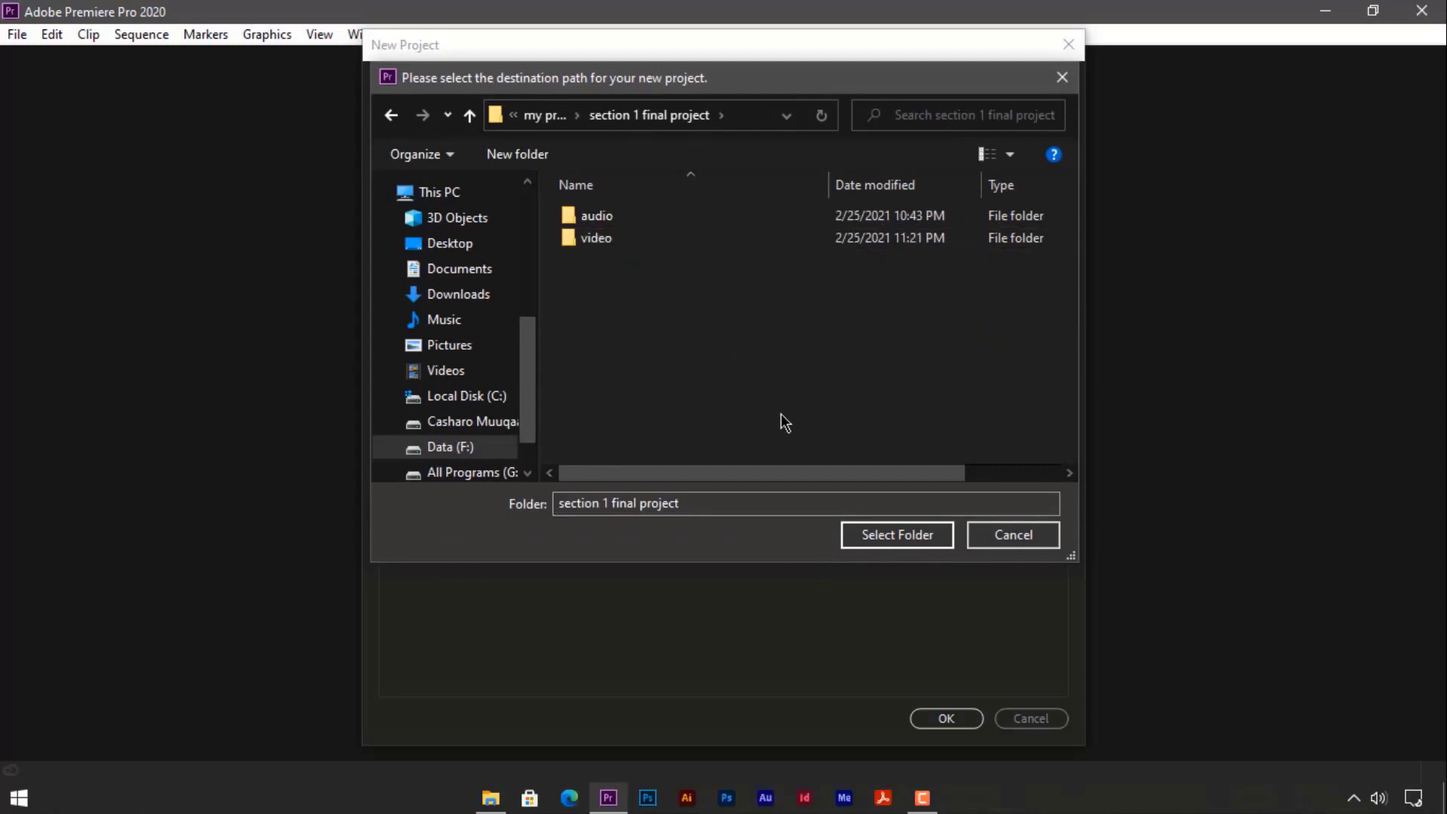
pyautogui.click(876, 536)
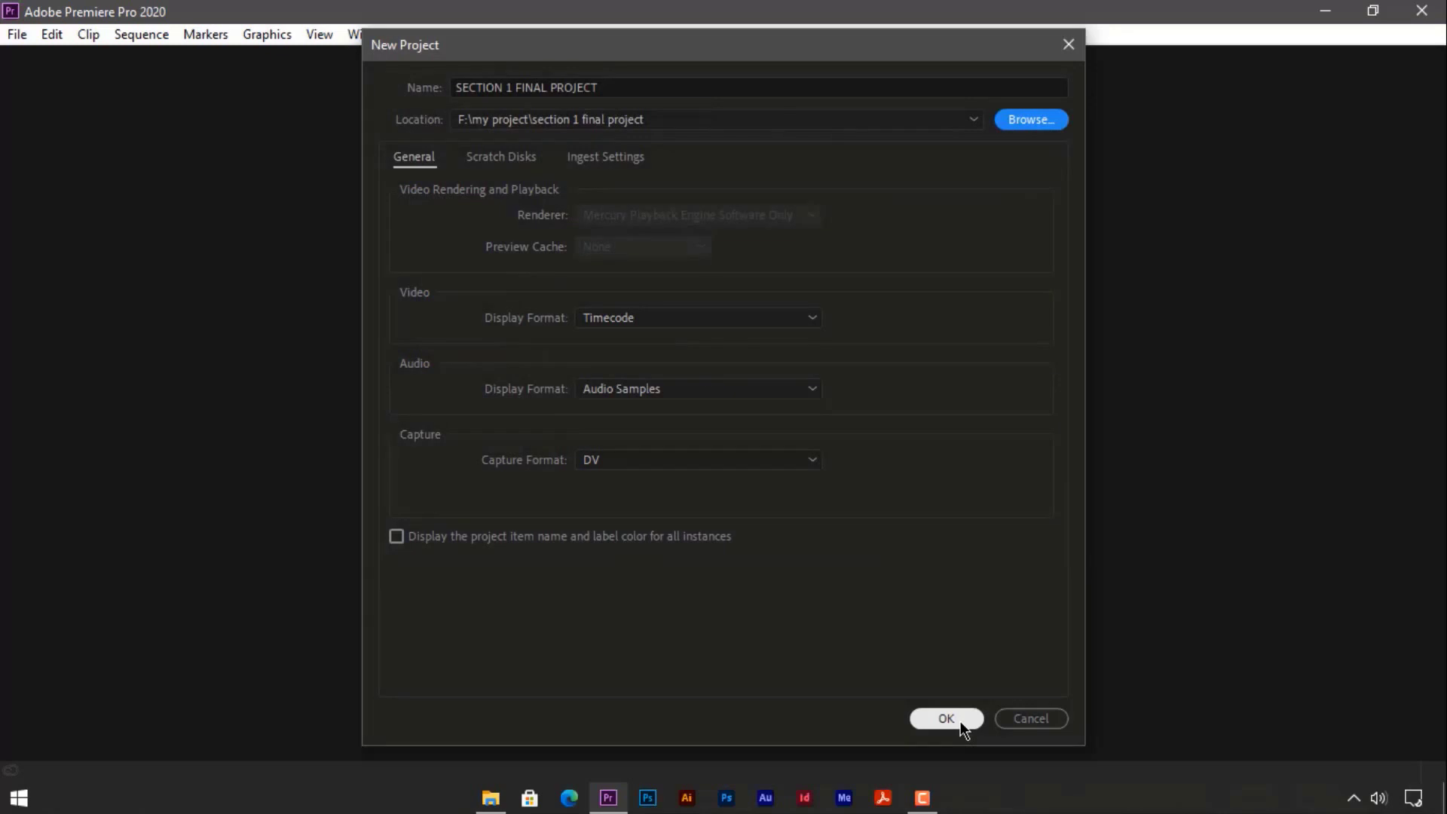
pyautogui.click(946, 719)
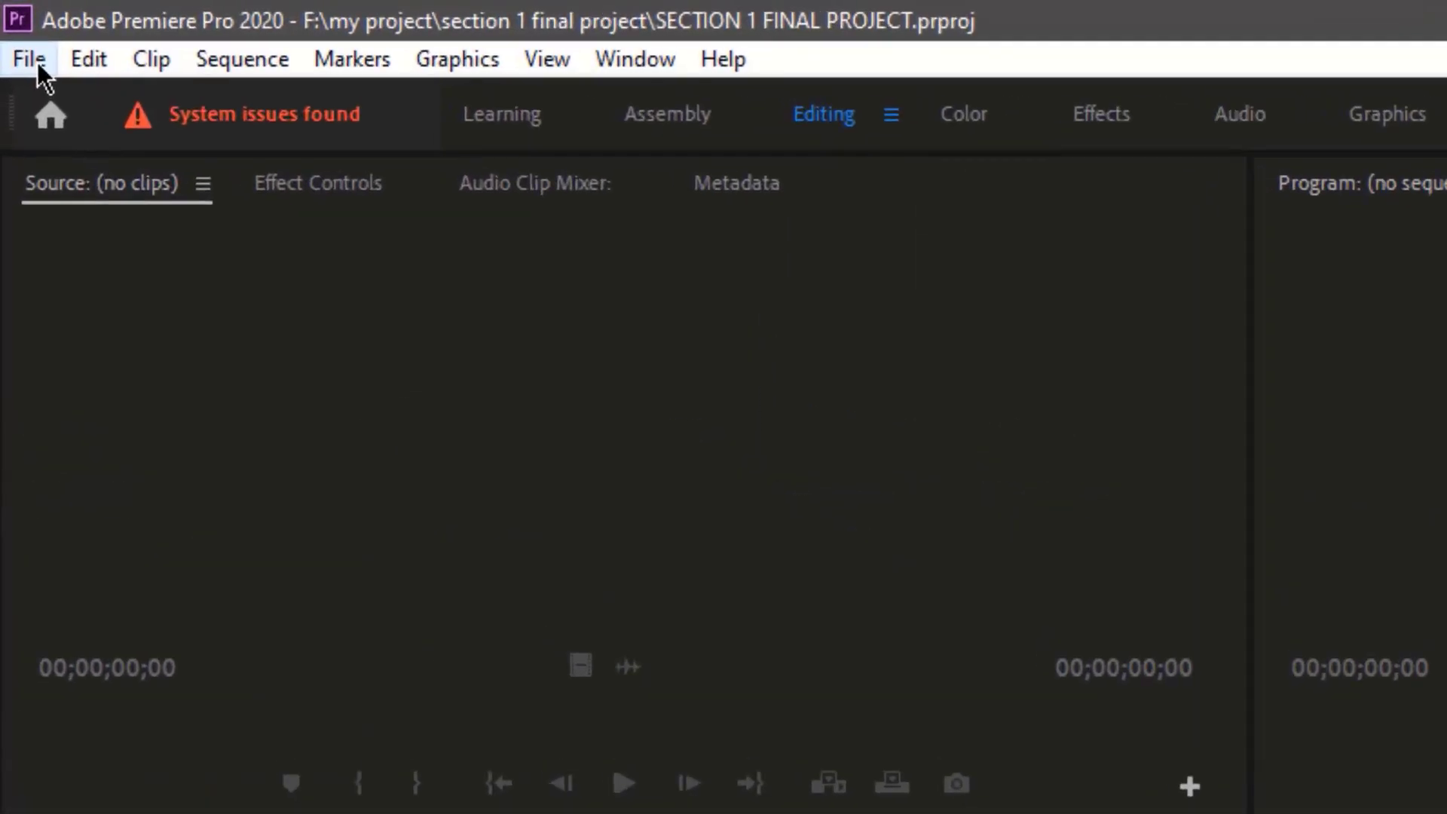
# Start a new sequence, compare the Digital SLR 1080p presets DSLR 1080p24 and DSLR 1080p25, and choose DSLR 1080p30.
pyautogui.click(37, 62)
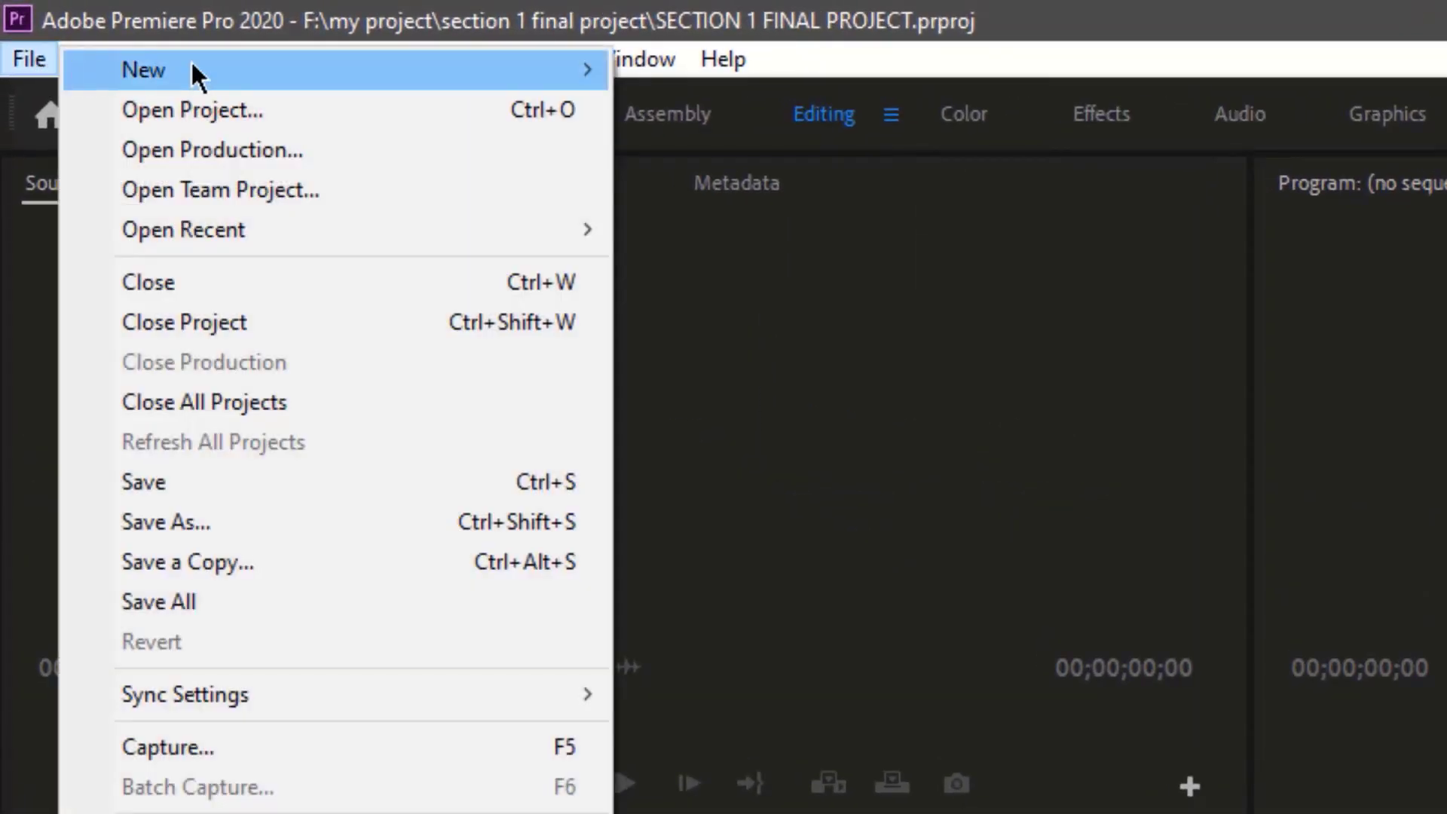
pyautogui.moveTo(214, 69)
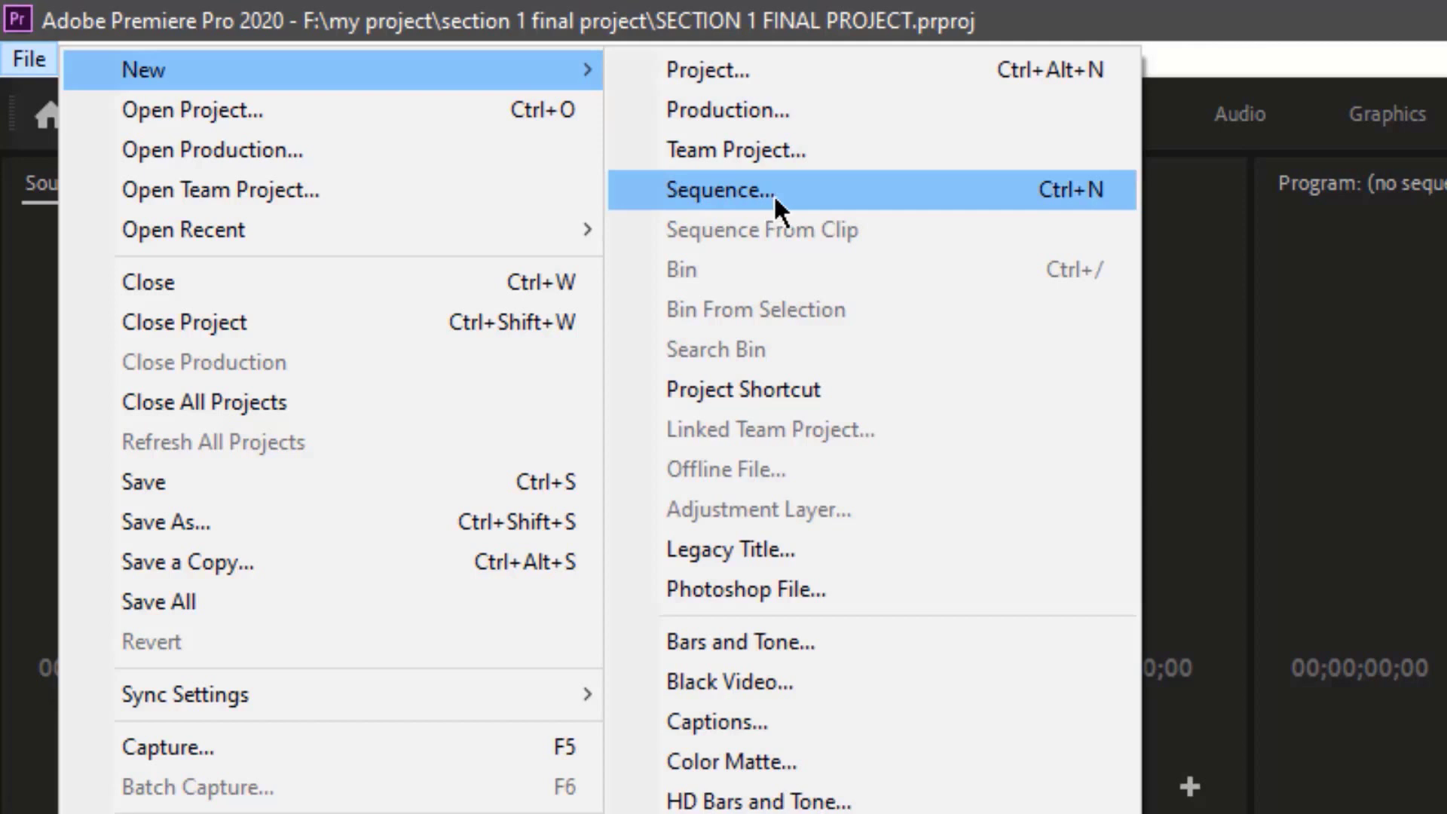
pyautogui.click(1080, 189)
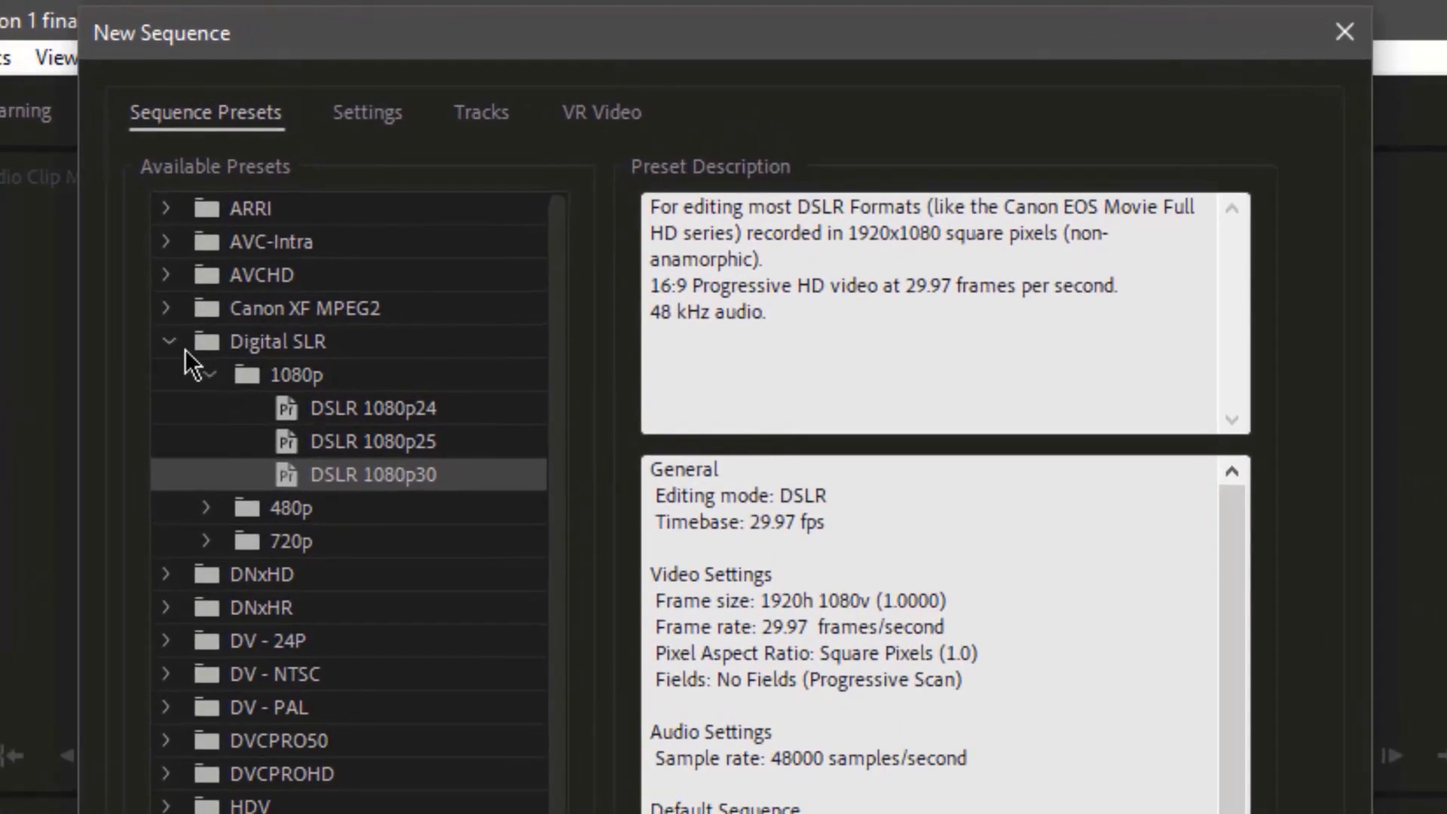
pyautogui.click(178, 345)
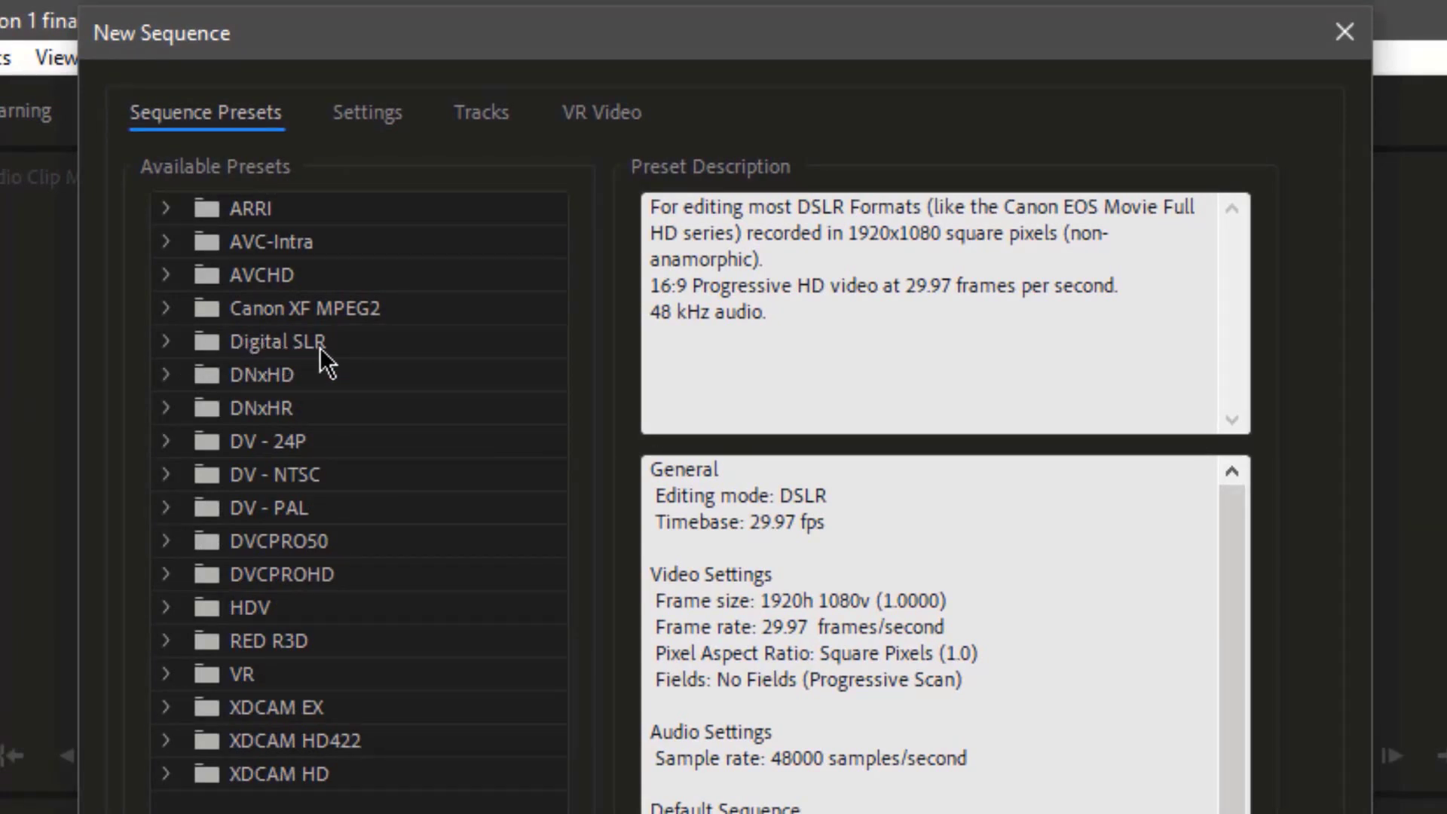
pyautogui.click(166, 340)
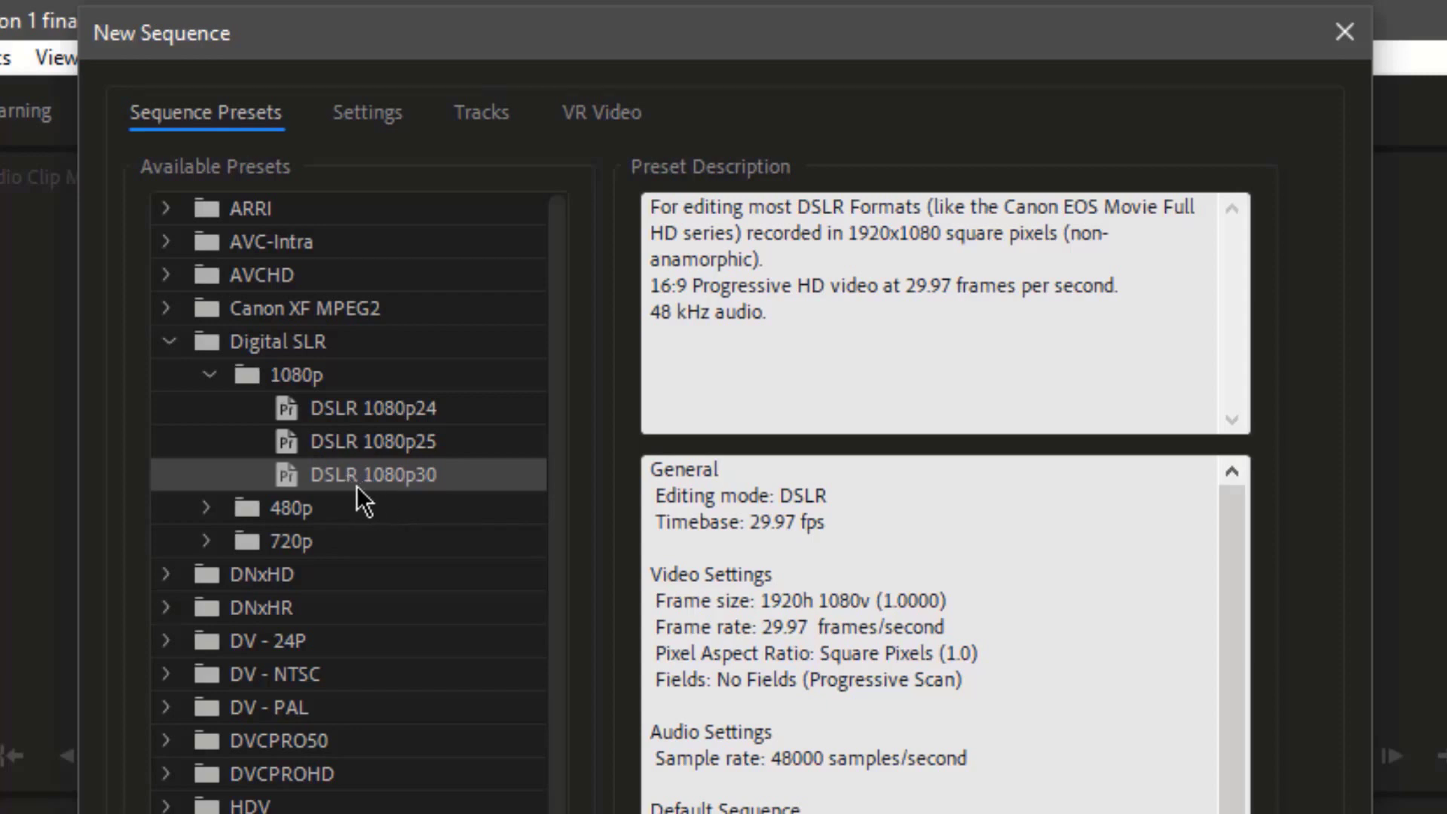
pyautogui.click(426, 446)
pyautogui.click(424, 411)
pyautogui.click(424, 441)
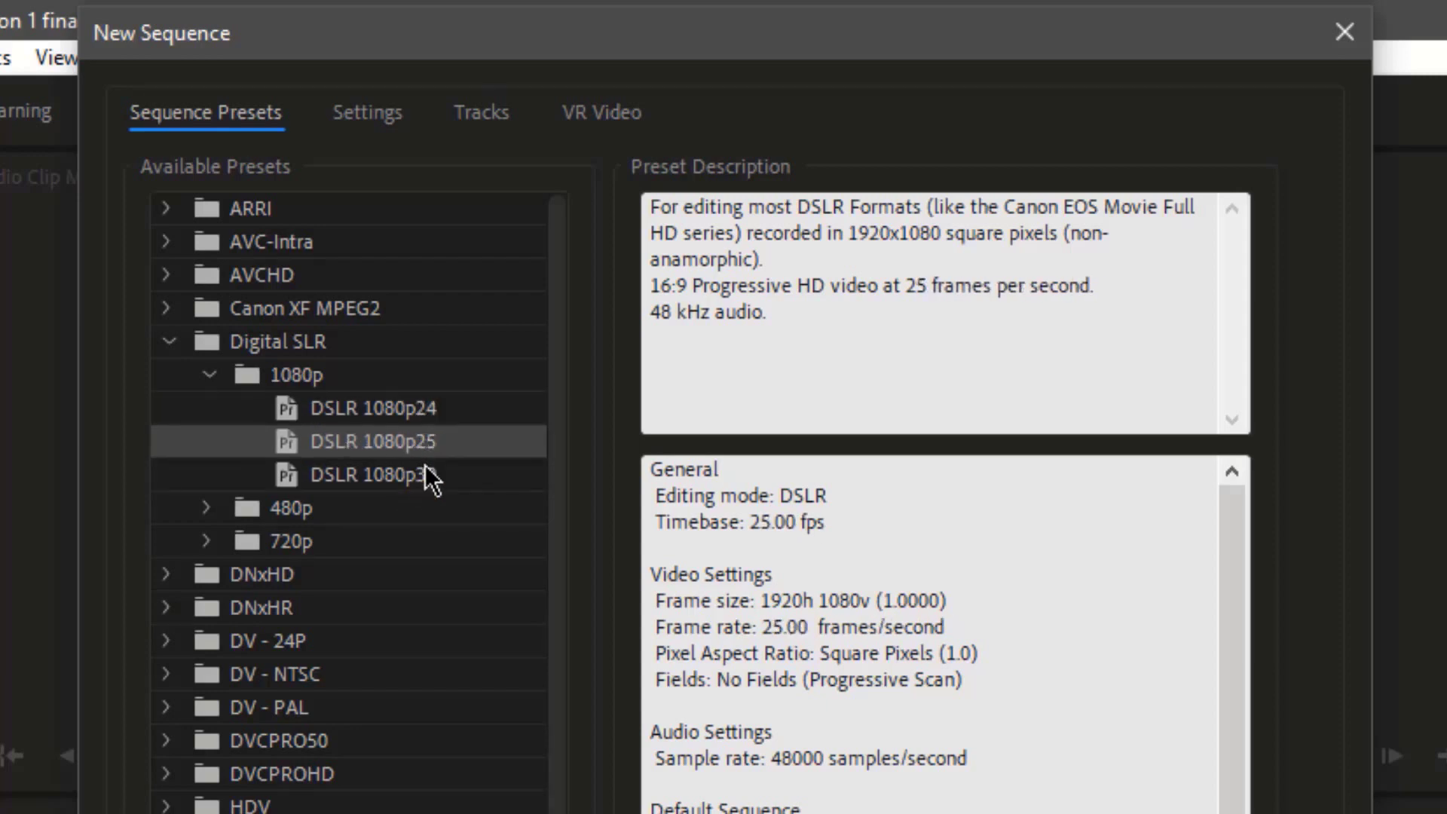
pyautogui.click(423, 466)
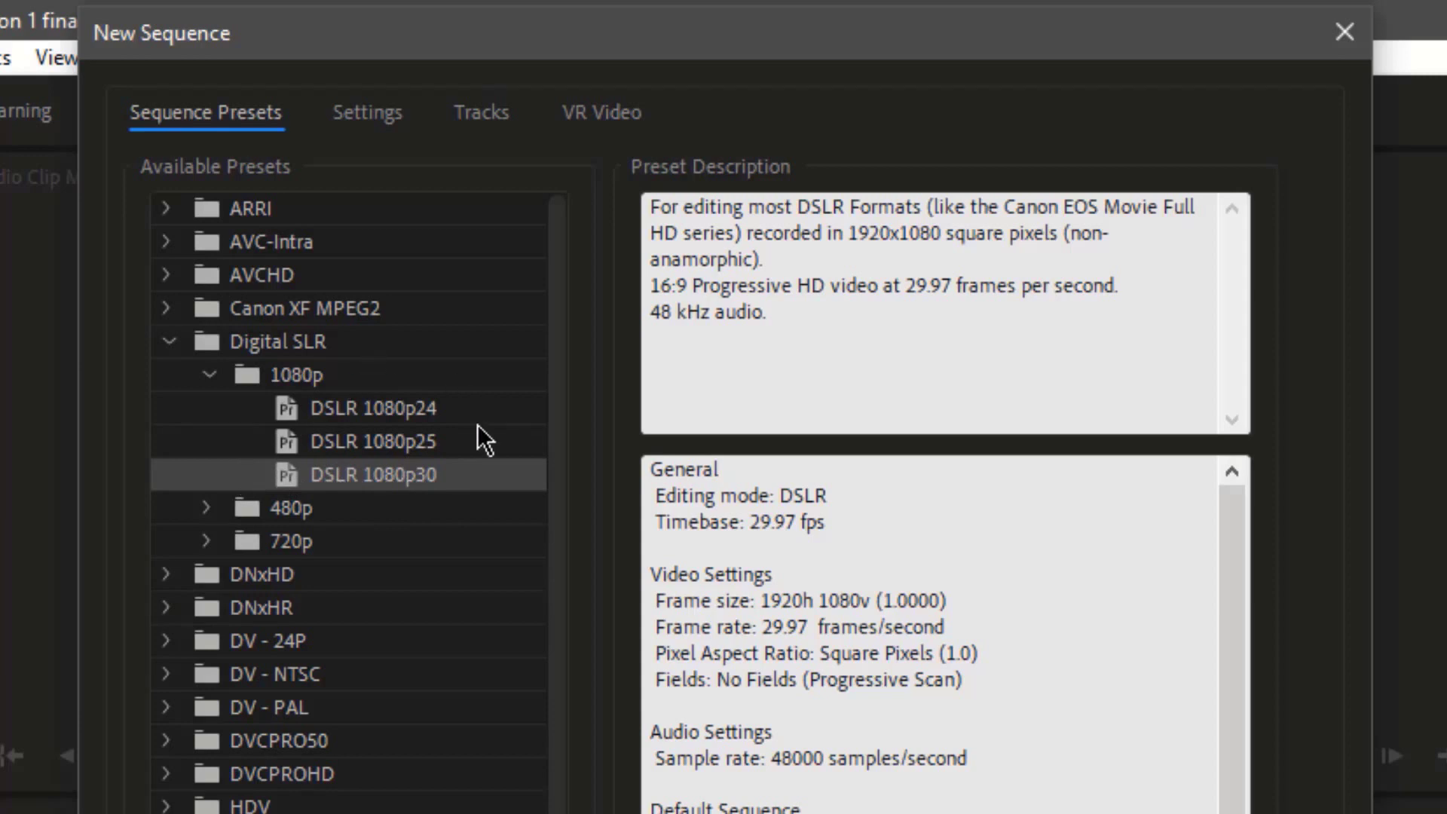
# Review the new sequence's editing mode, timebase and frame size settings, and return to the Digital SLR 1080p presets.
pyautogui.click(365, 116)
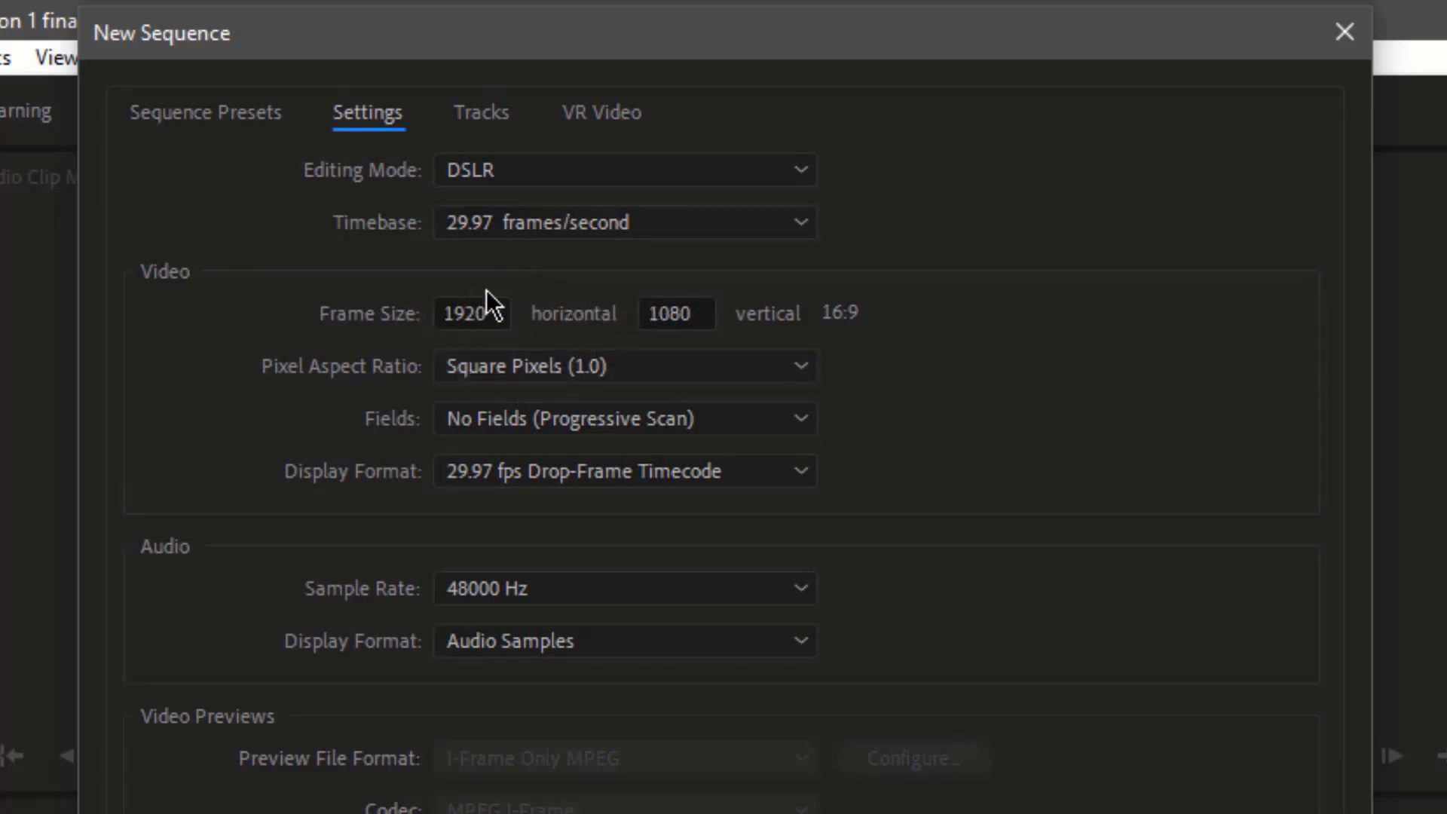
pyautogui.click(226, 113)
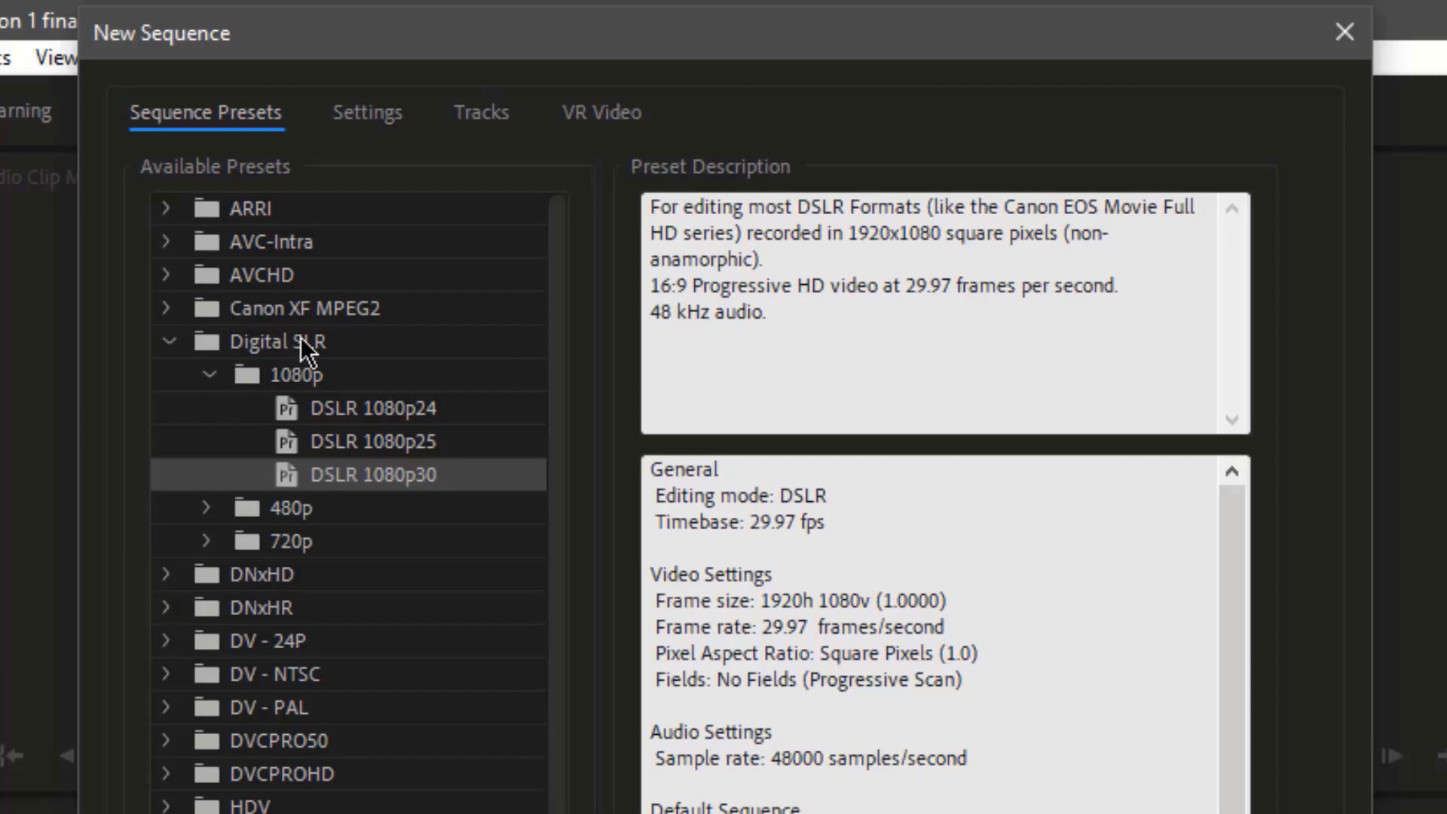
pyautogui.click(212, 373)
pyautogui.click(212, 373)
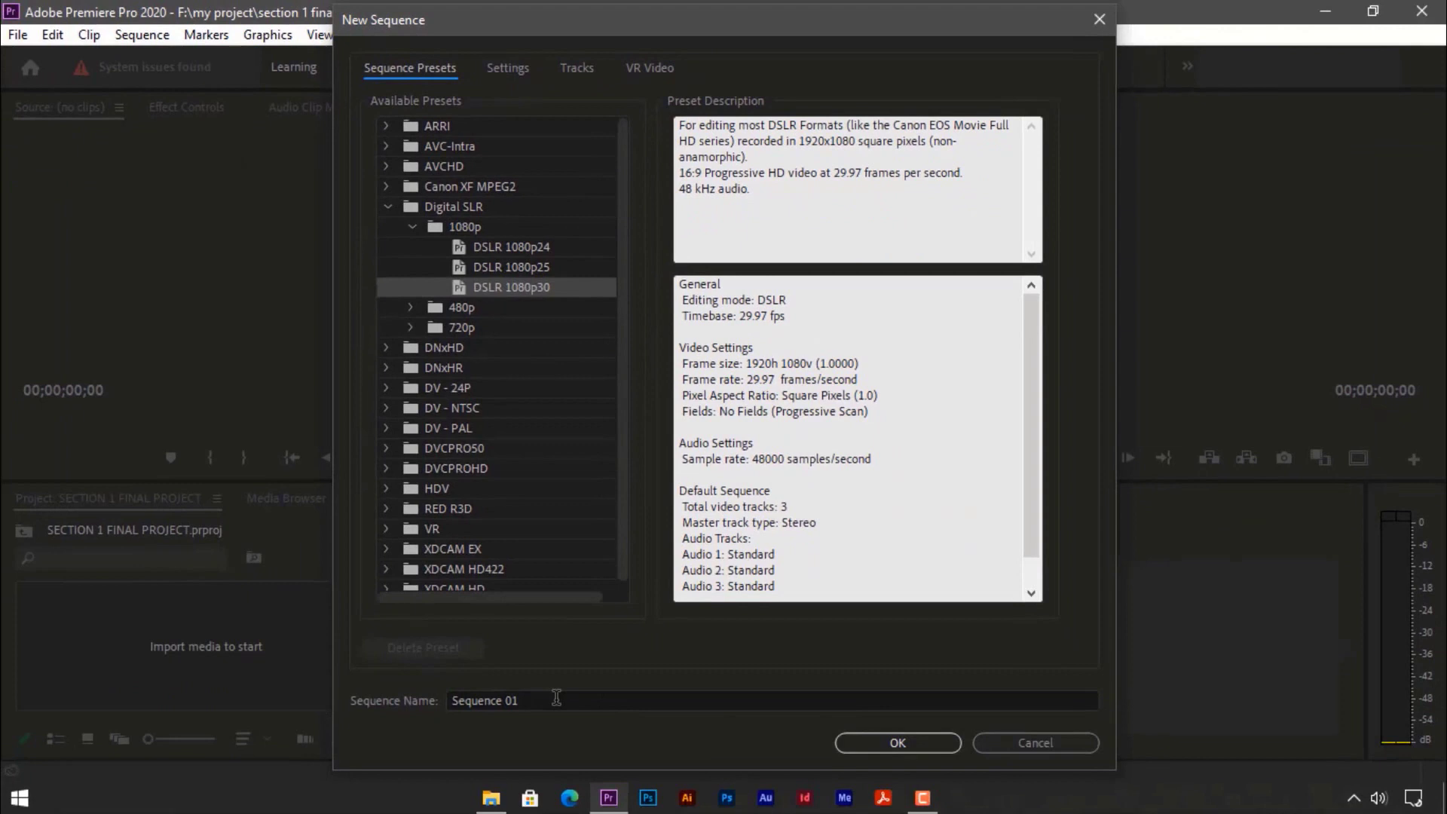
# Open the new sequence's name for editing.
pyautogui.click(556, 699)
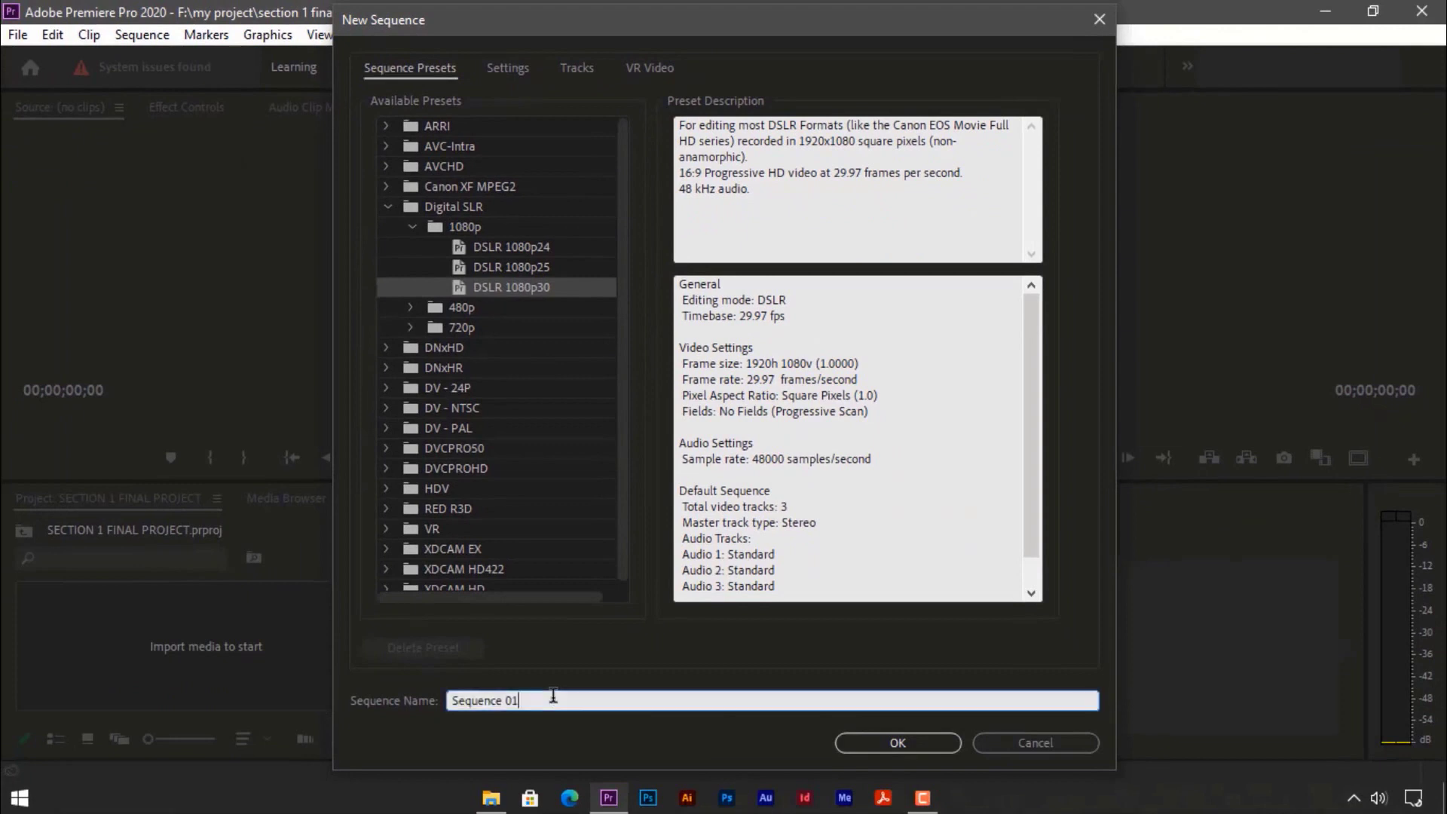
# Name the new DSLR 1080p30 sequence FINAL VIDEO PROJECT 1 and create it.
pyautogui.moveTo(526, 697); pyautogui.dragTo(452, 699)
pyautogui.write('FINAL VIDEO PROJECT 1')
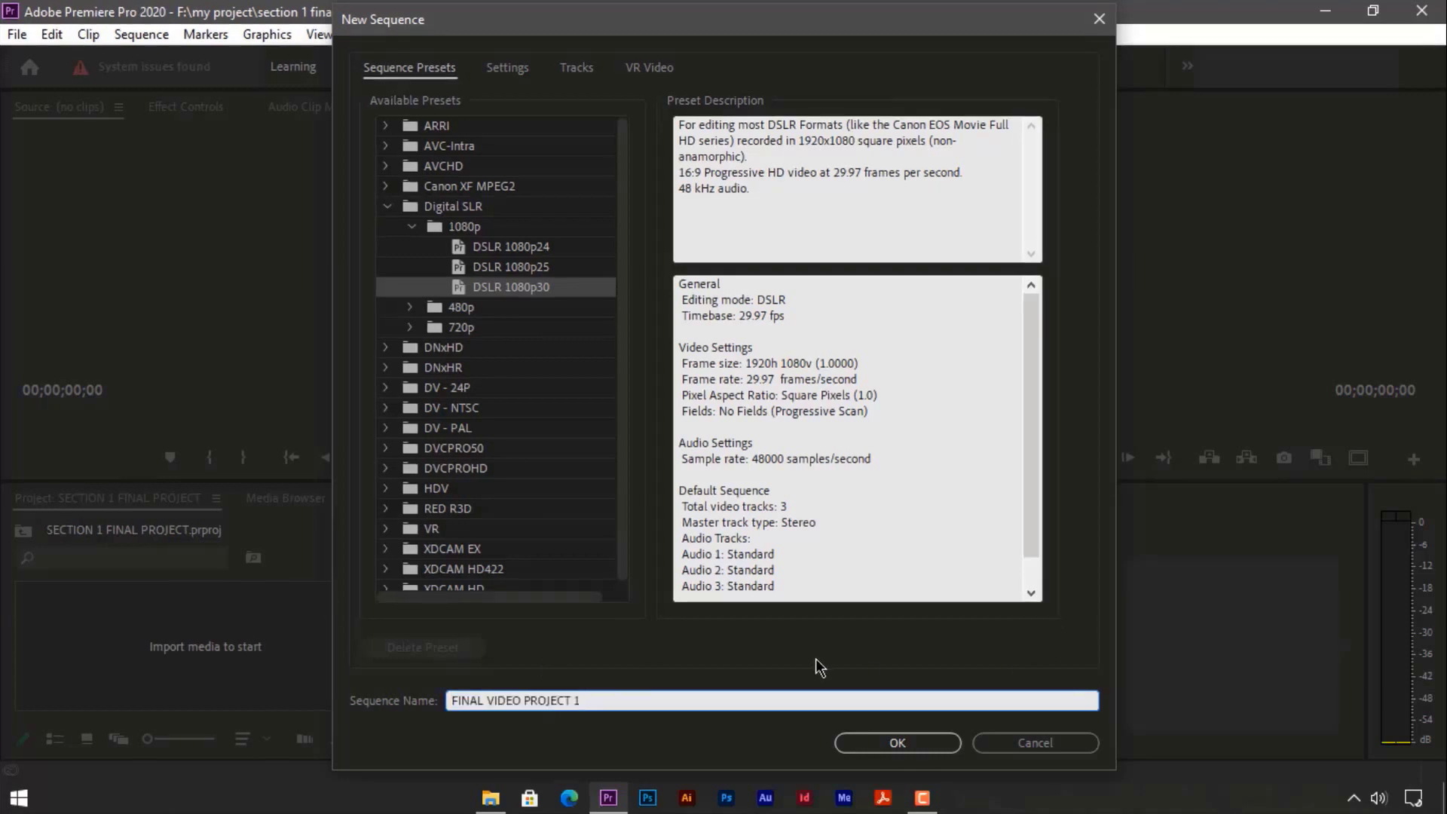
pyautogui.click(865, 741)
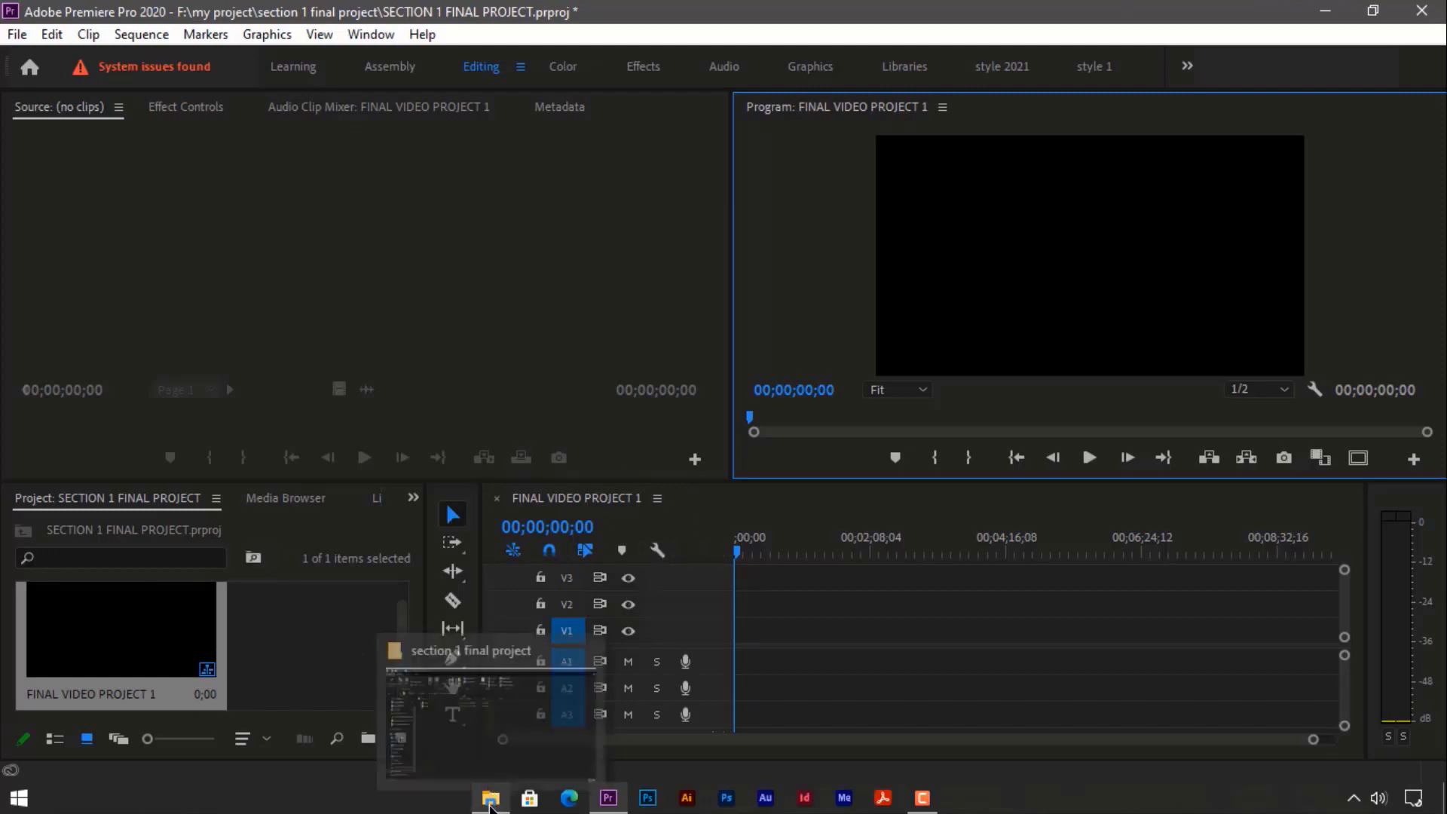
# Switch to File Explorer and import the two clips from the project's video folder into the Premiere Pro project.
pyautogui.click(491, 797)
pyautogui.doubleClick(430, 262)
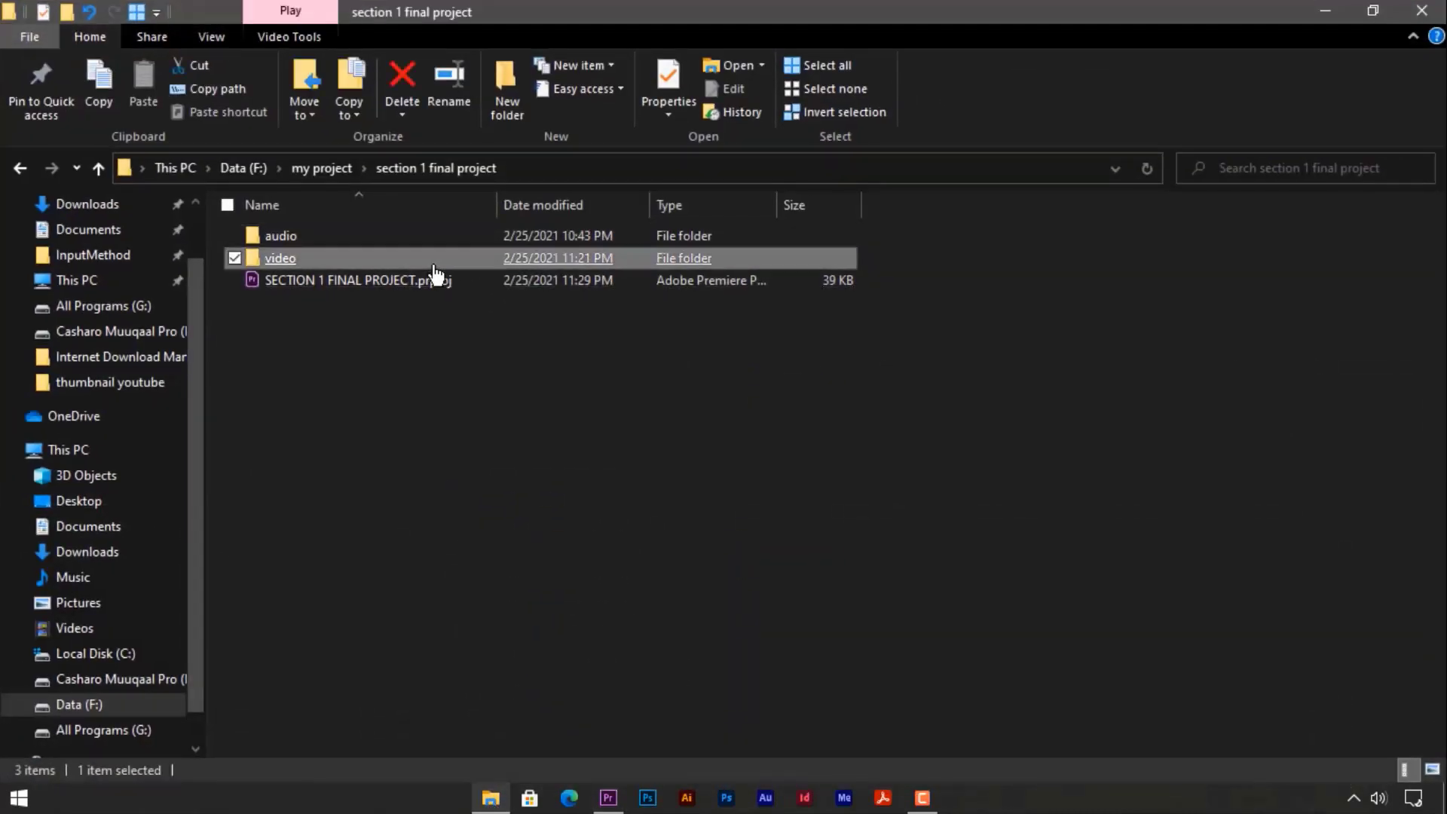
pyautogui.moveTo(469, 336); pyautogui.dragTo(326, 621)
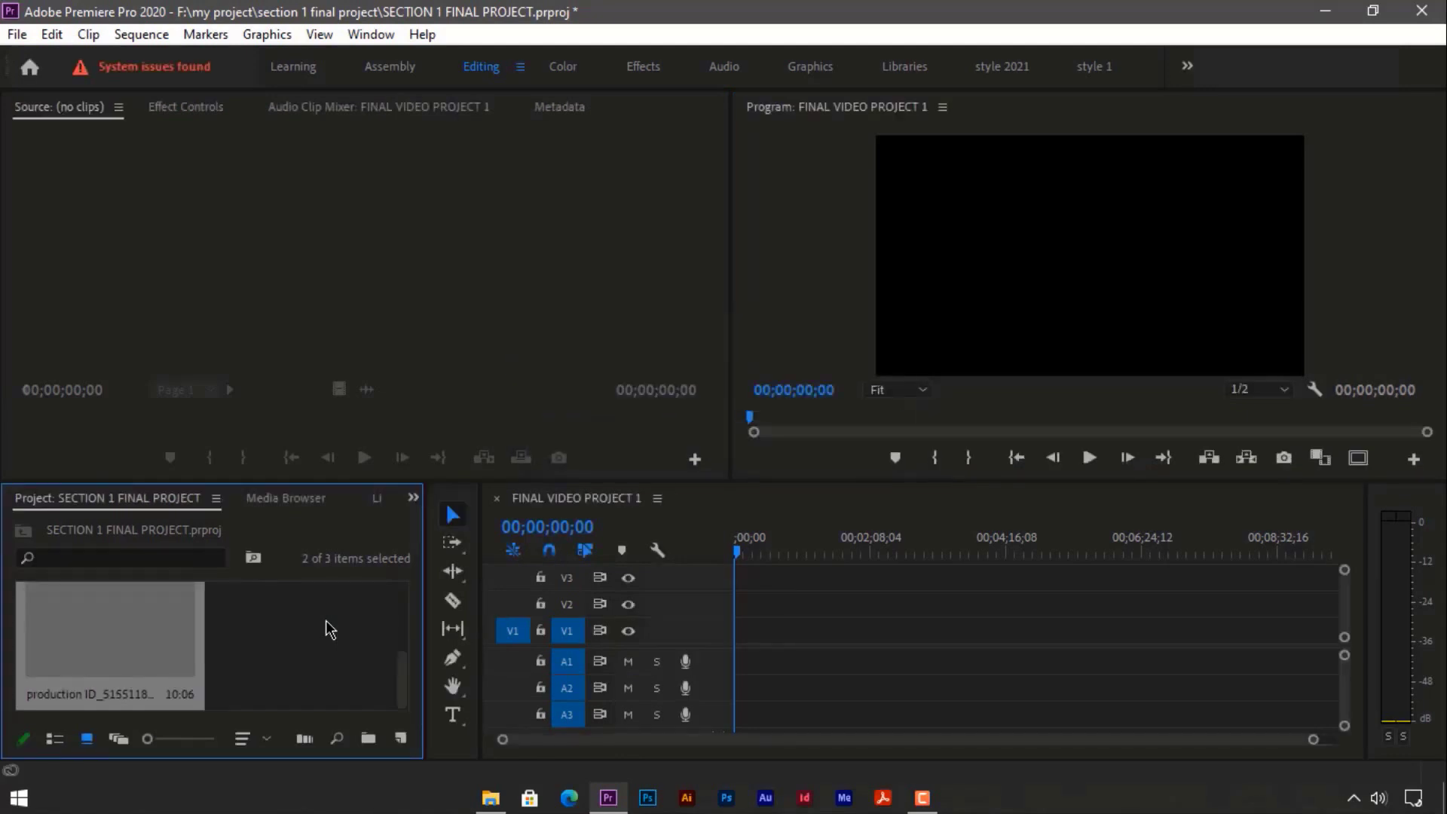
# Place both imported clips at the start of track V1, keeping the existing sequence settings, and fit the sequence in the timeline.
pyautogui.scroll(2, 365, 667)
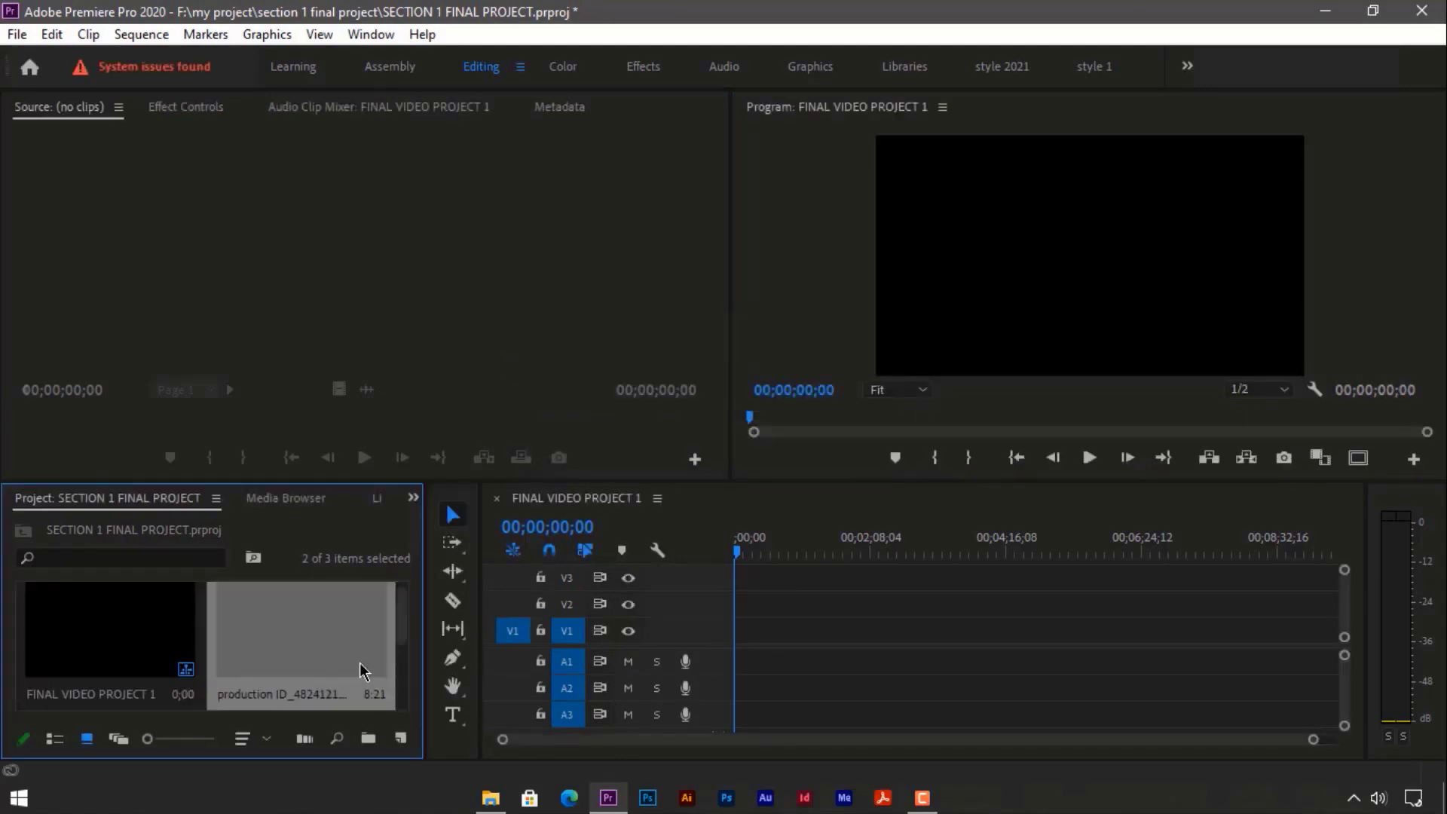
pyautogui.scroll(1, 402, 617)
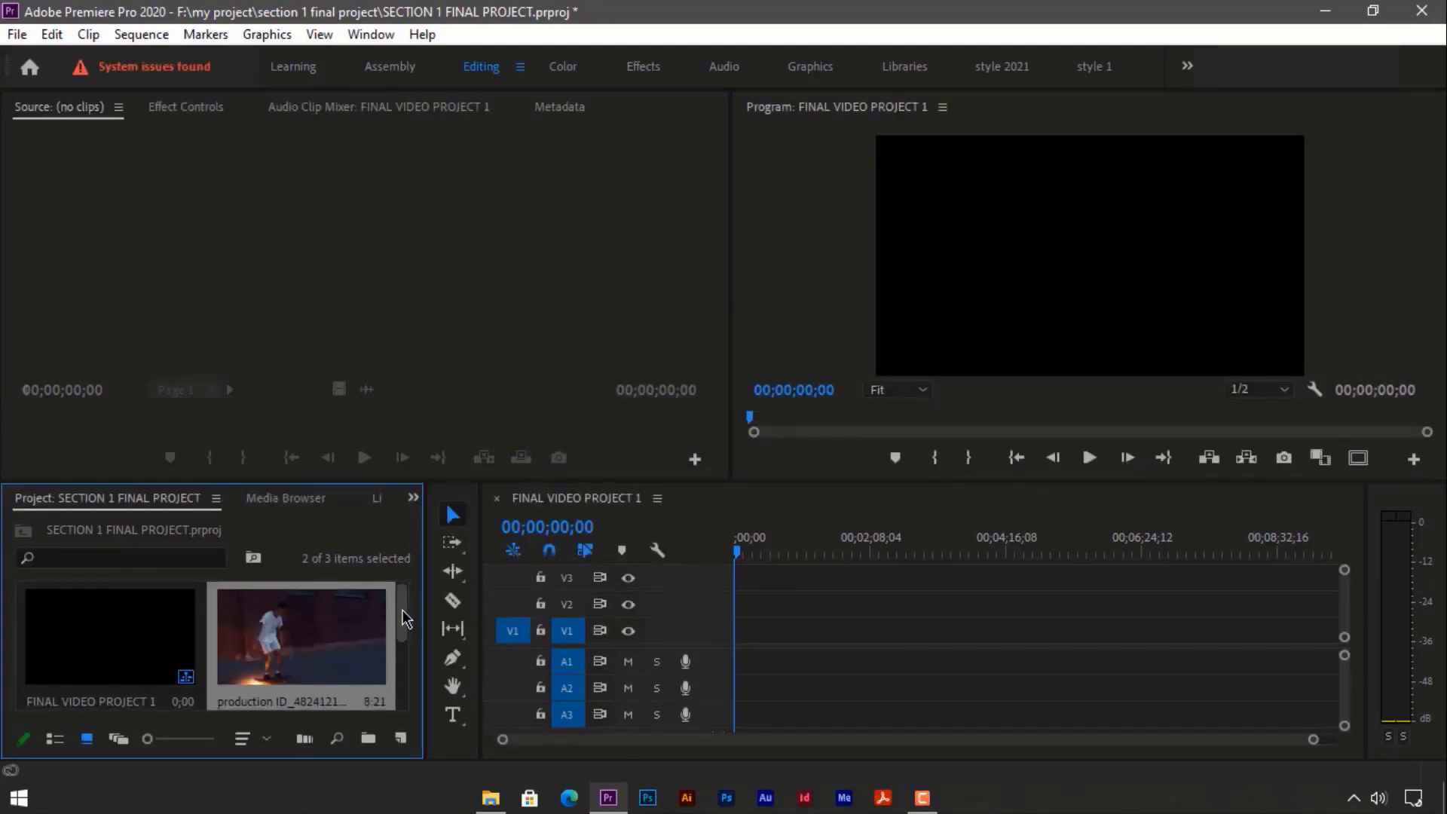
pyautogui.moveTo(402, 608); pyautogui.dragTo(418, 690)
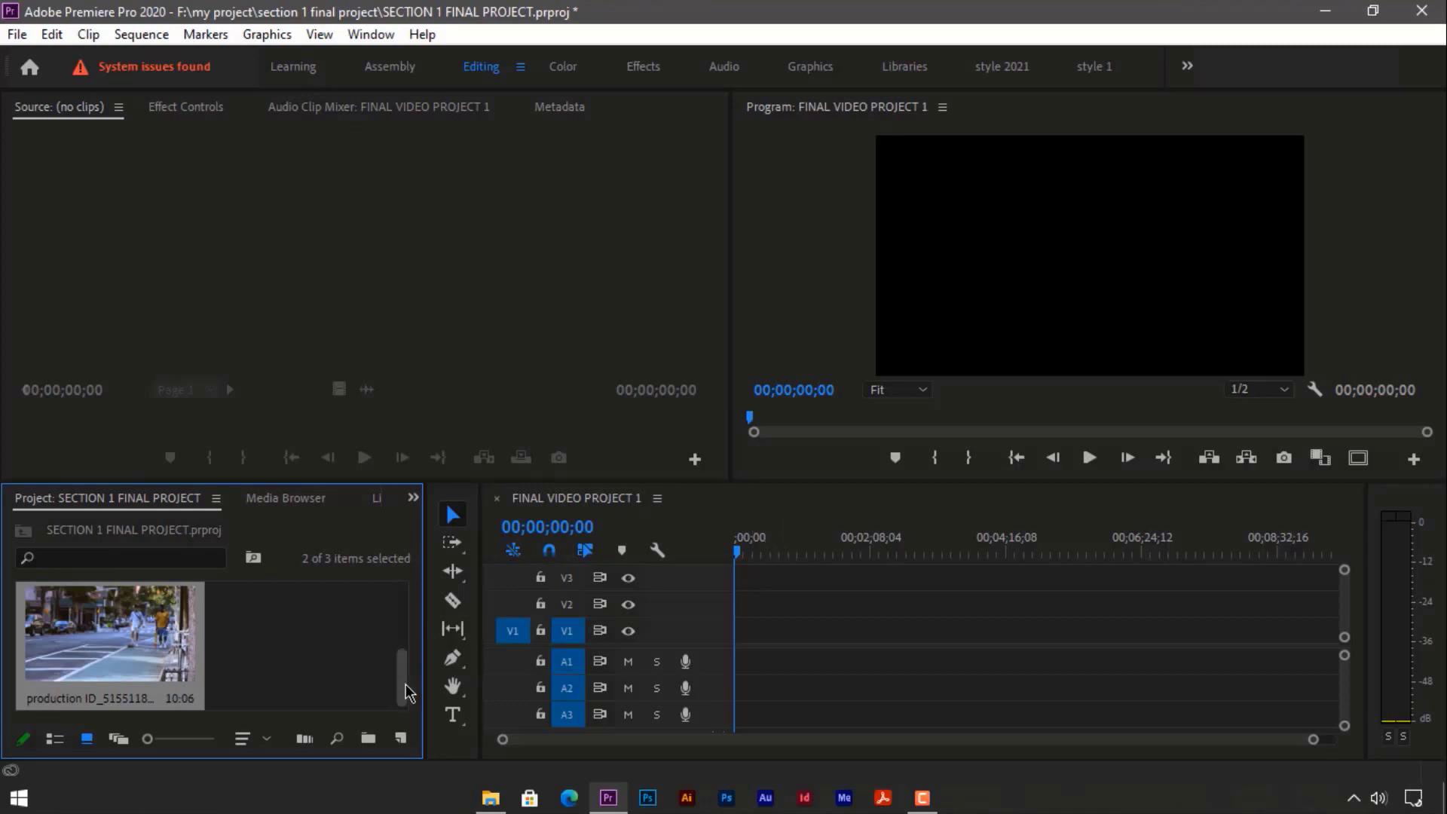
pyautogui.scroll(2, 397, 673)
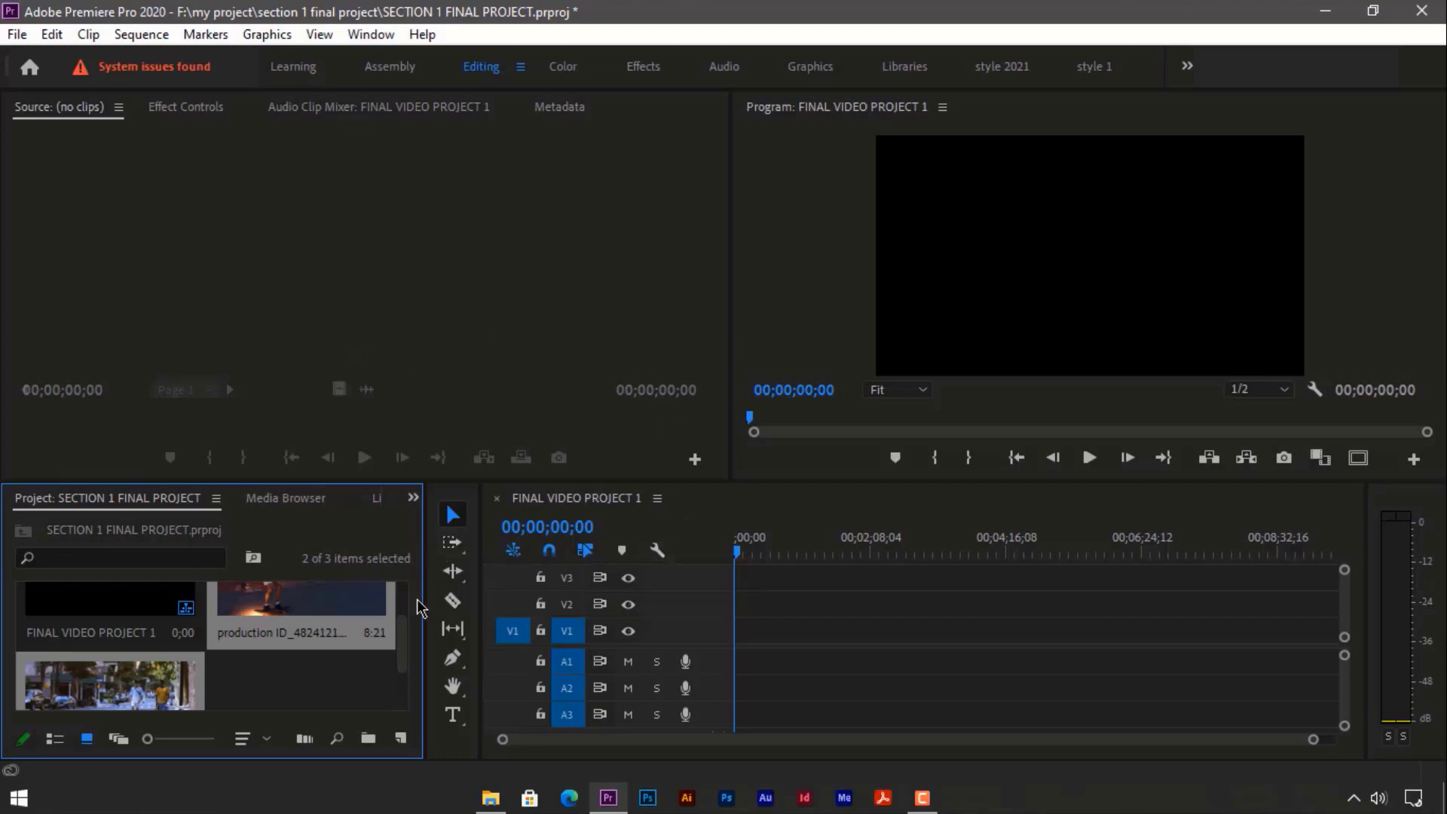
pyautogui.scroll(-2, 400, 630)
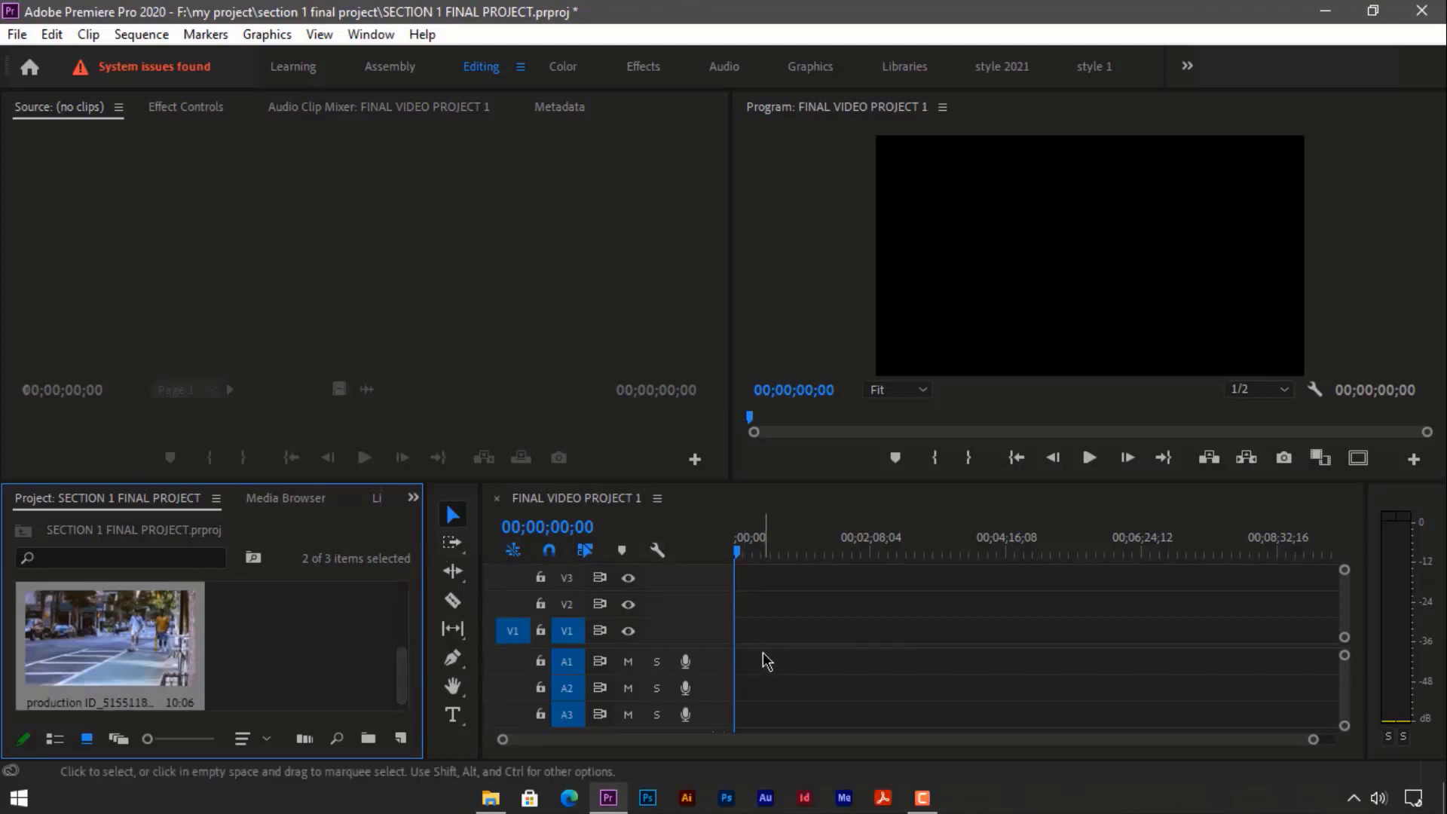
pyautogui.scroll(2, 195, 506)
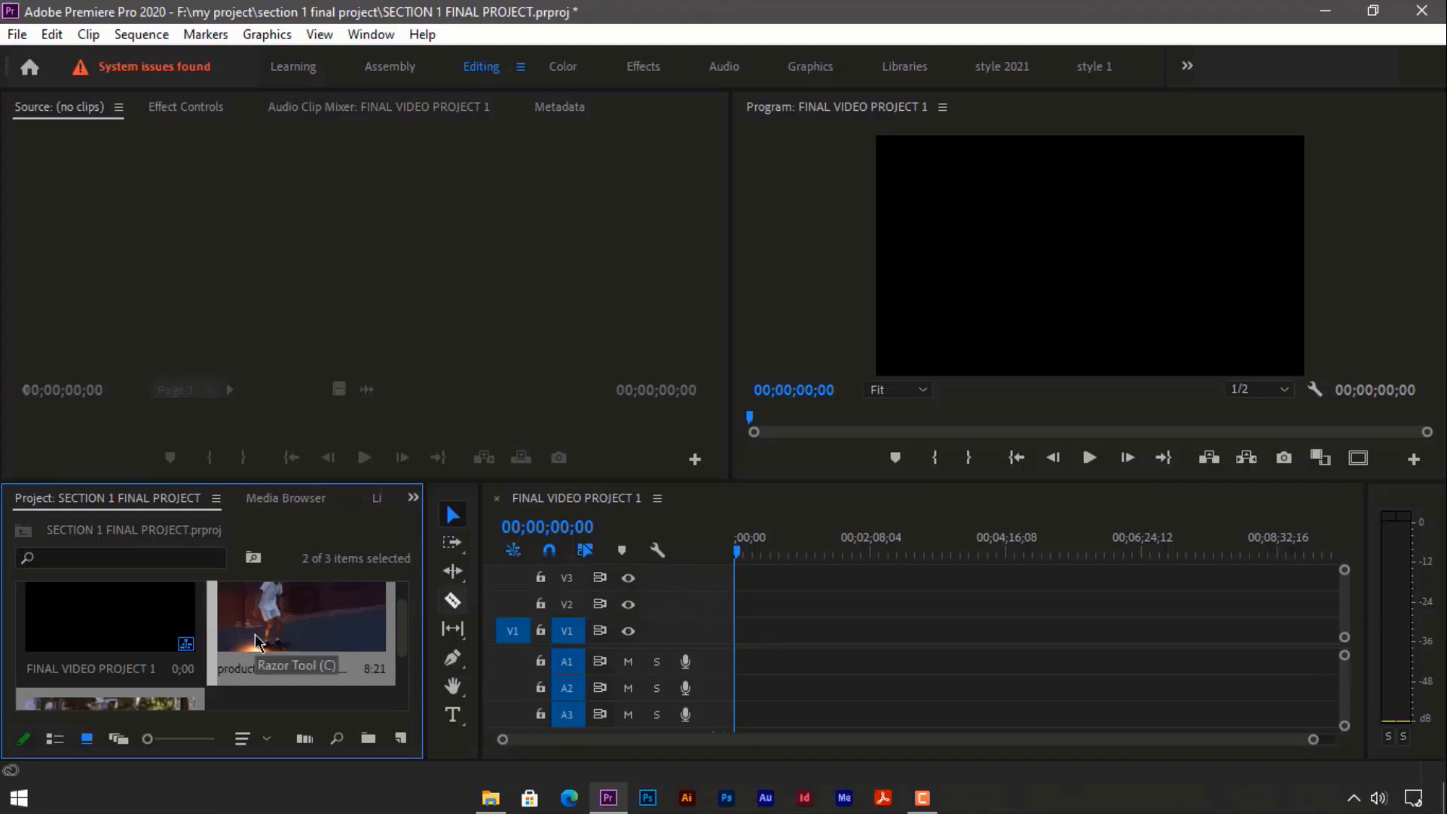
pyautogui.moveTo(261, 635); pyautogui.dragTo(730, 639)
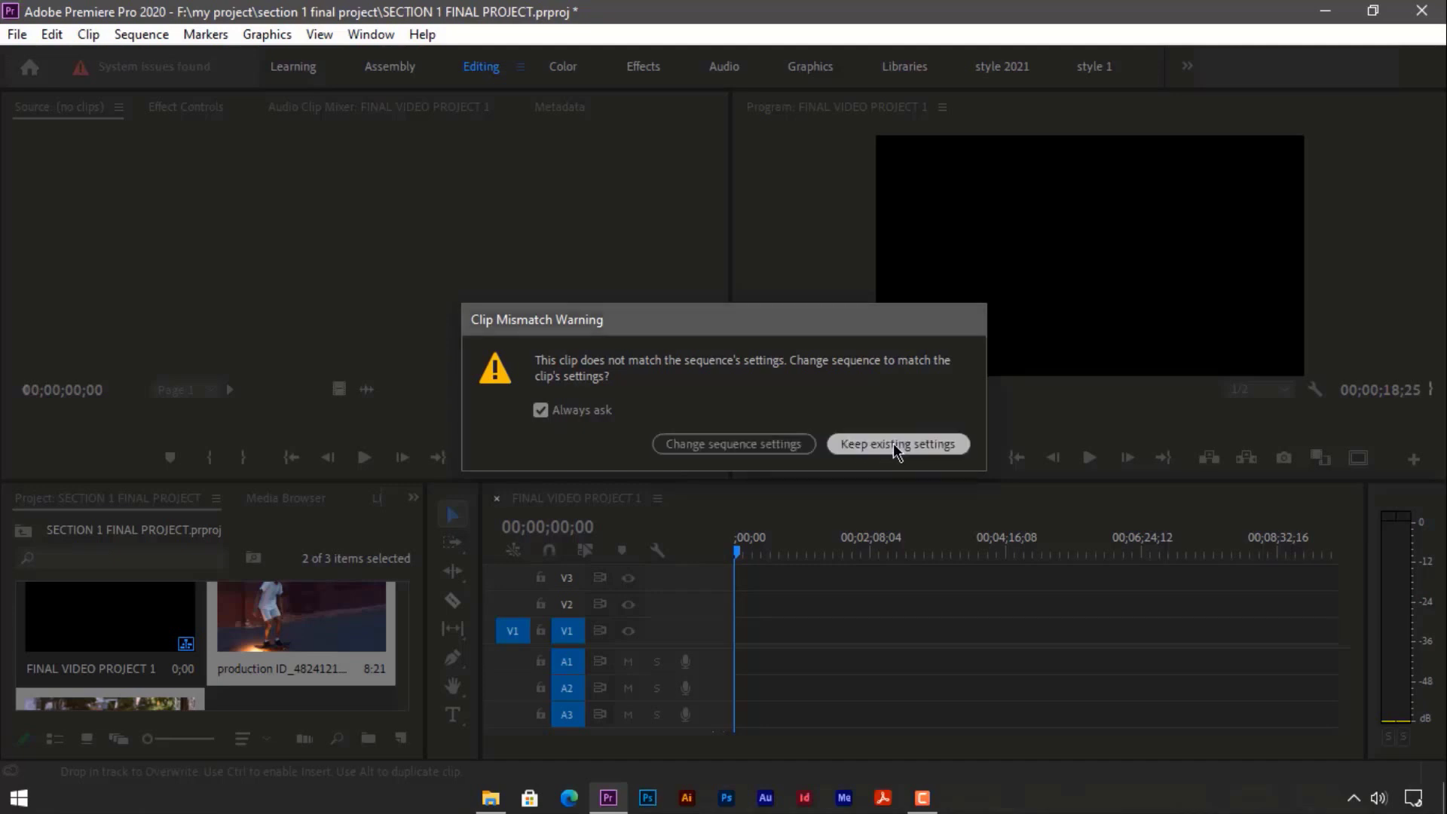
pyautogui.click(895, 444)
pyautogui.press('\\')
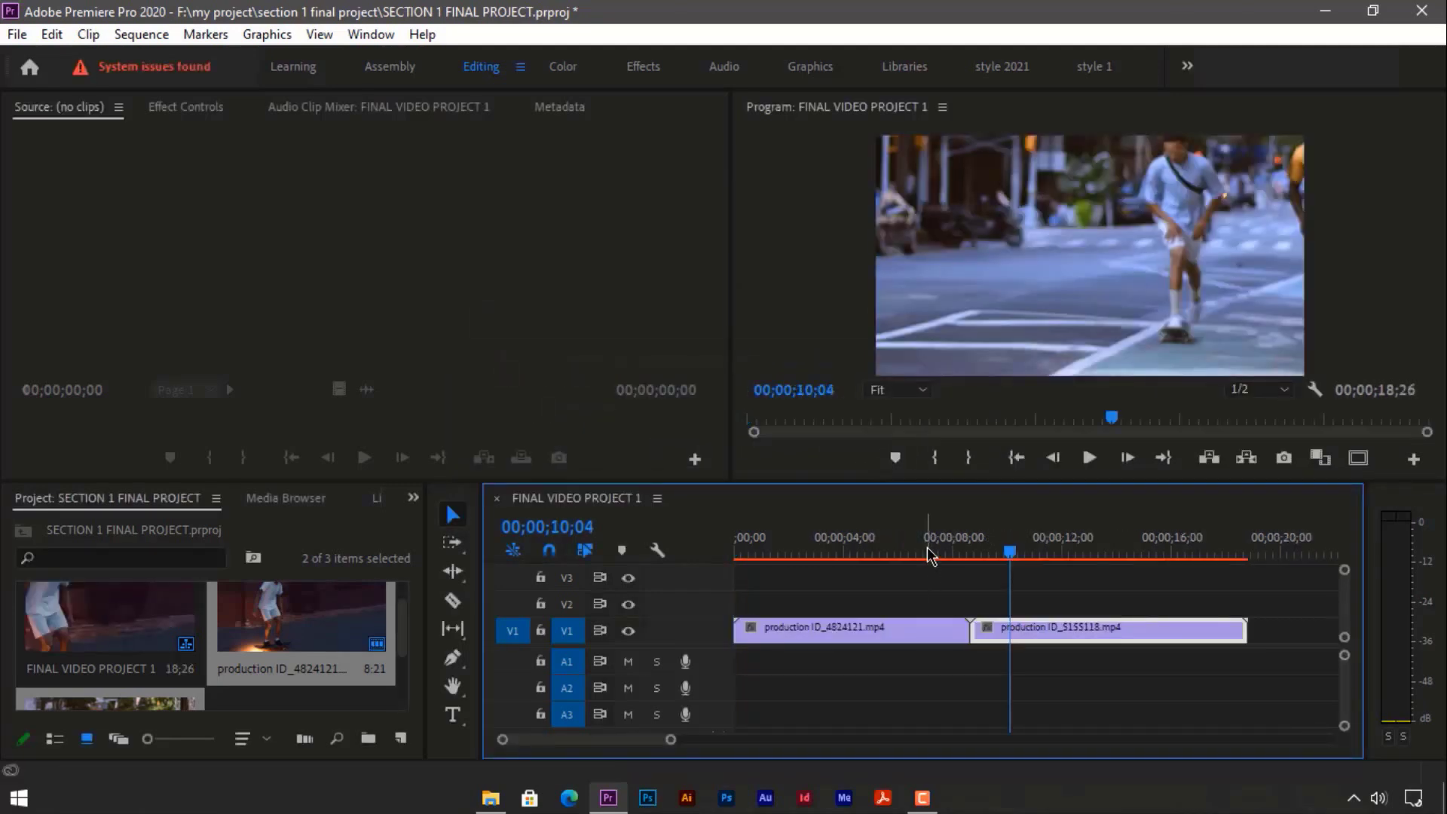
# Delete the second clip, production ID_5155118.mp4, from track V1.
pyautogui.click(925, 554)
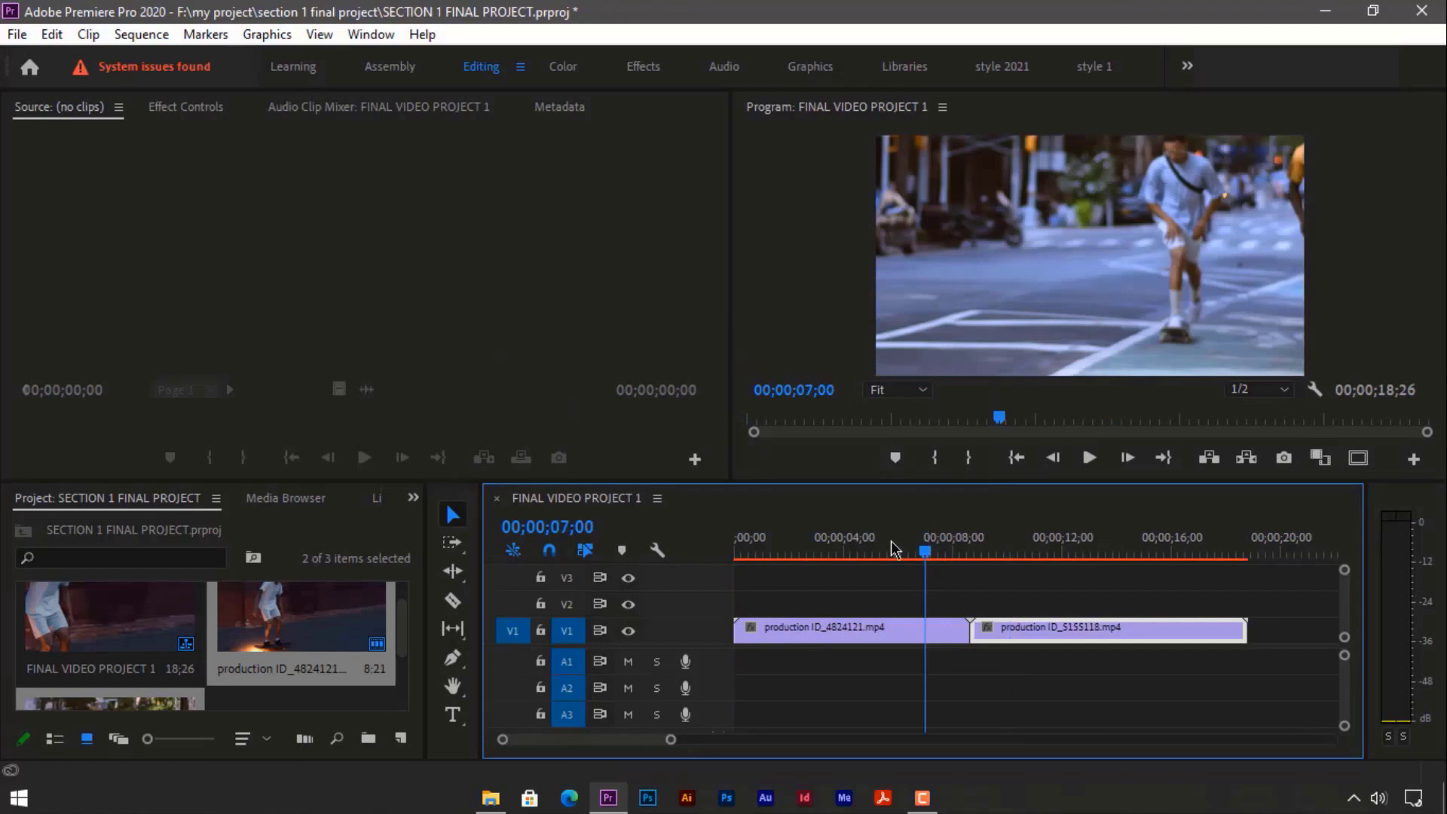
pyautogui.click(1057, 573)
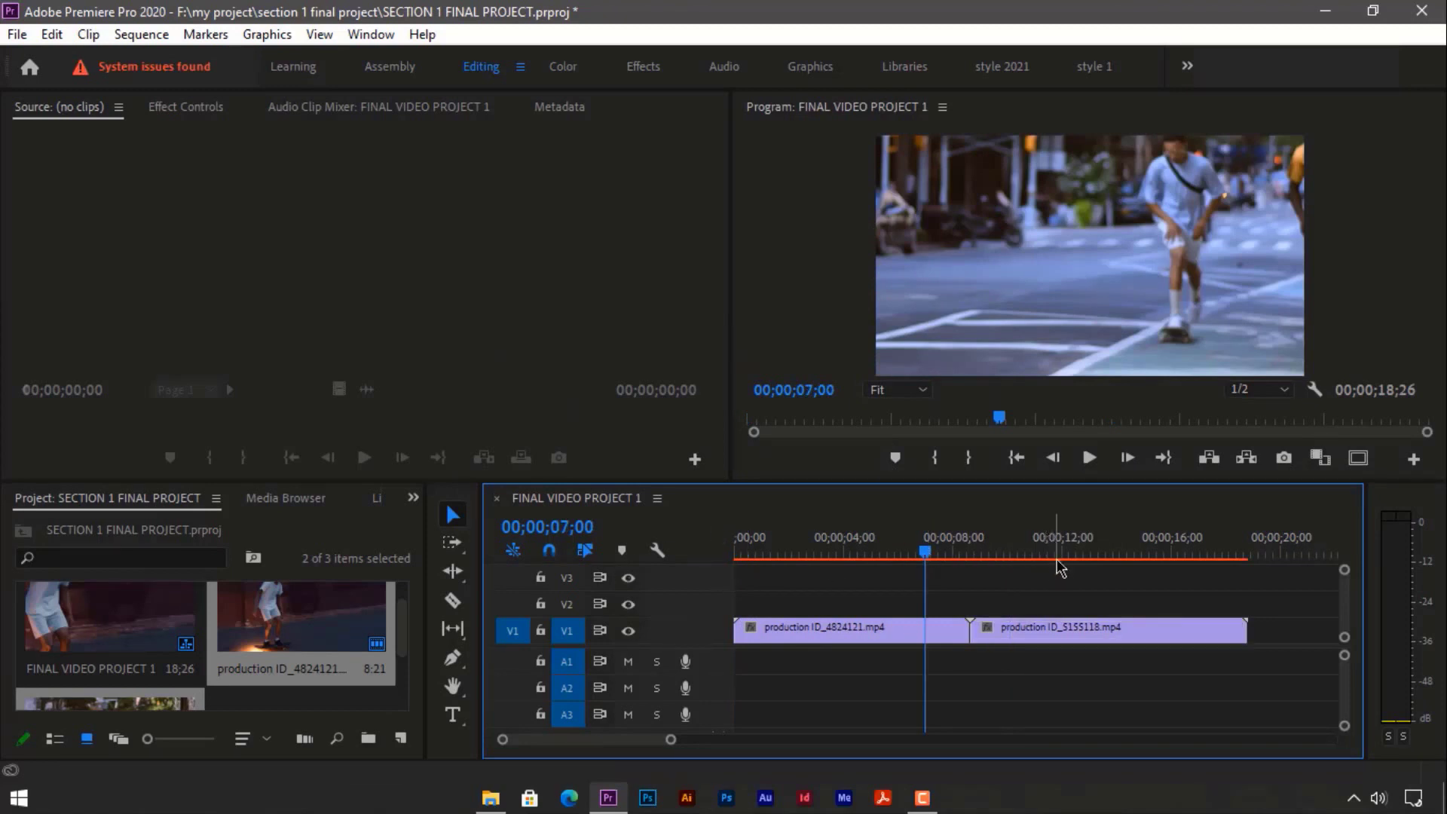
pyautogui.click(1054, 556)
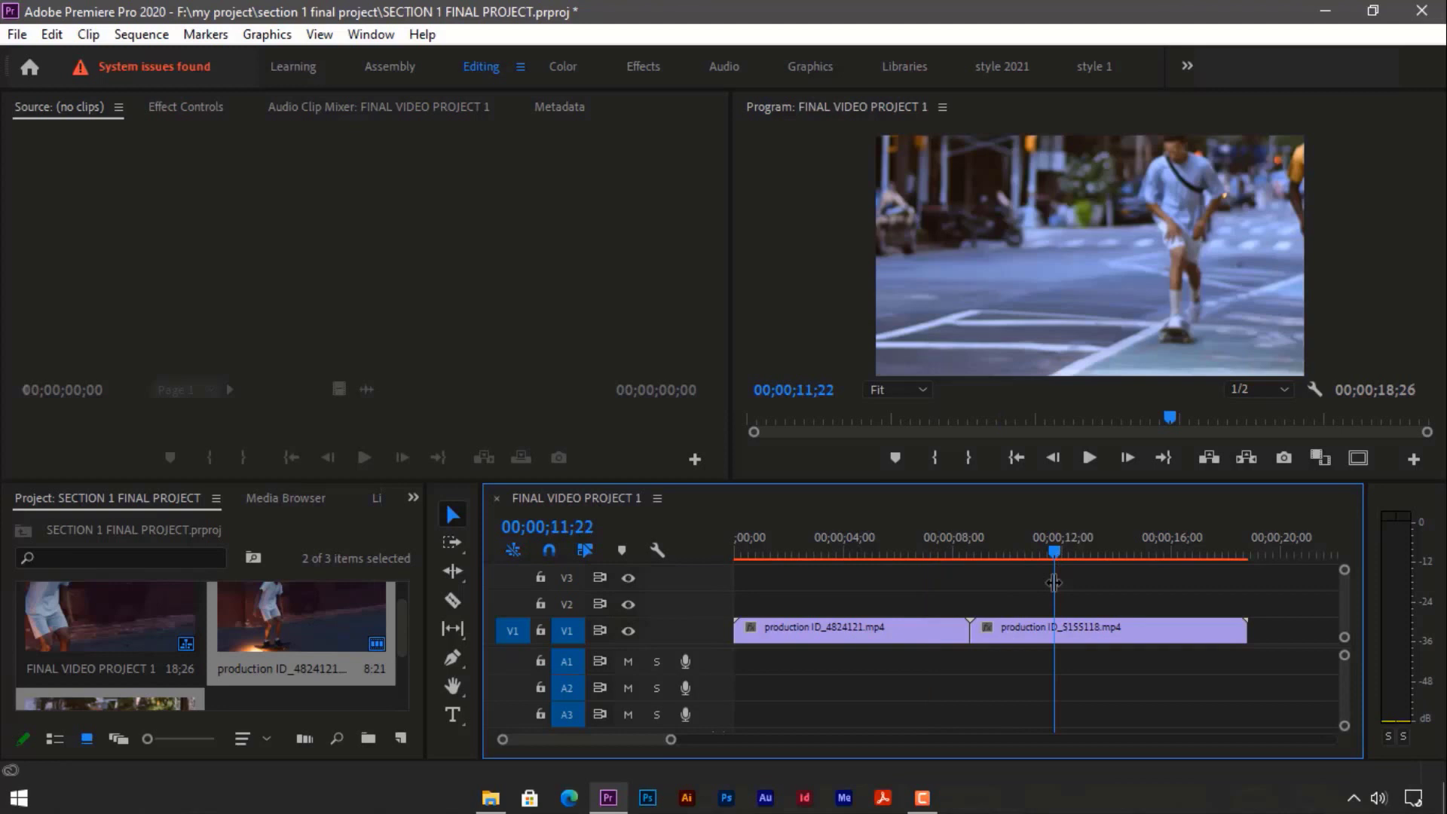
pyautogui.click(1055, 629)
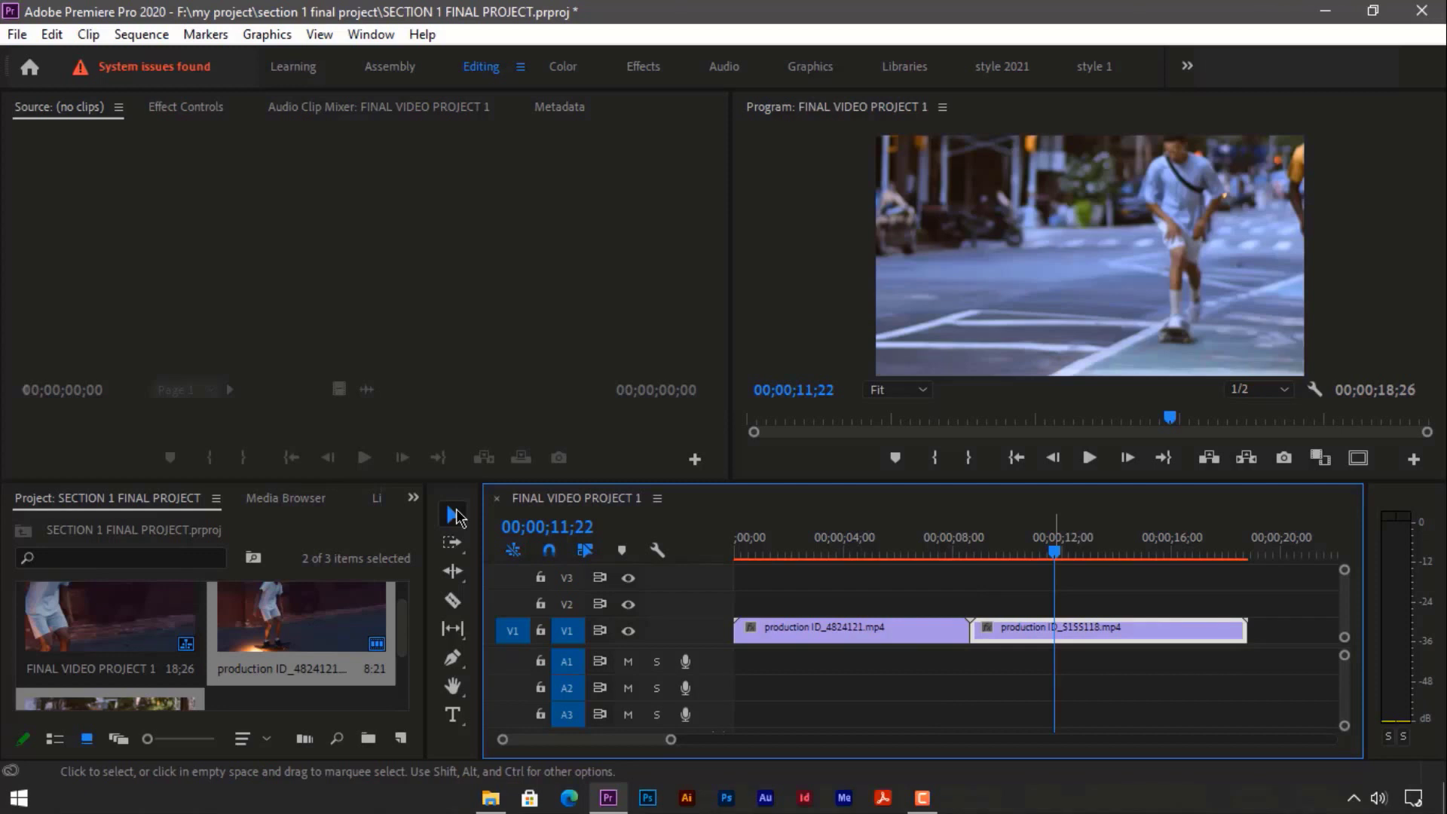
pyautogui.press('Delete')
# Preview the unrendered skateboarding clip by scrubbing to several points and playing it to check playback smoothness.
pyautogui.click(810, 542)
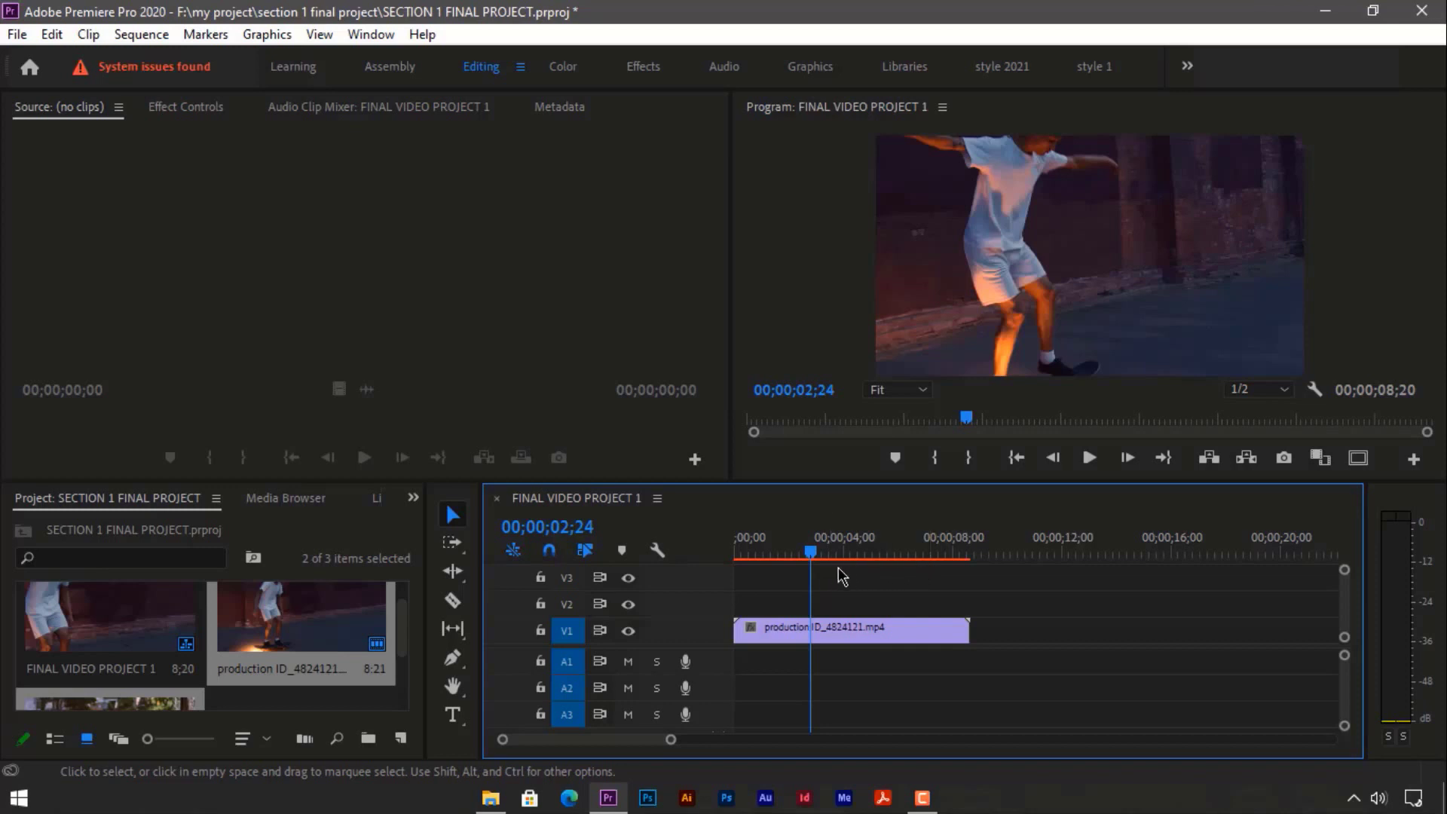
pyautogui.click(868, 558)
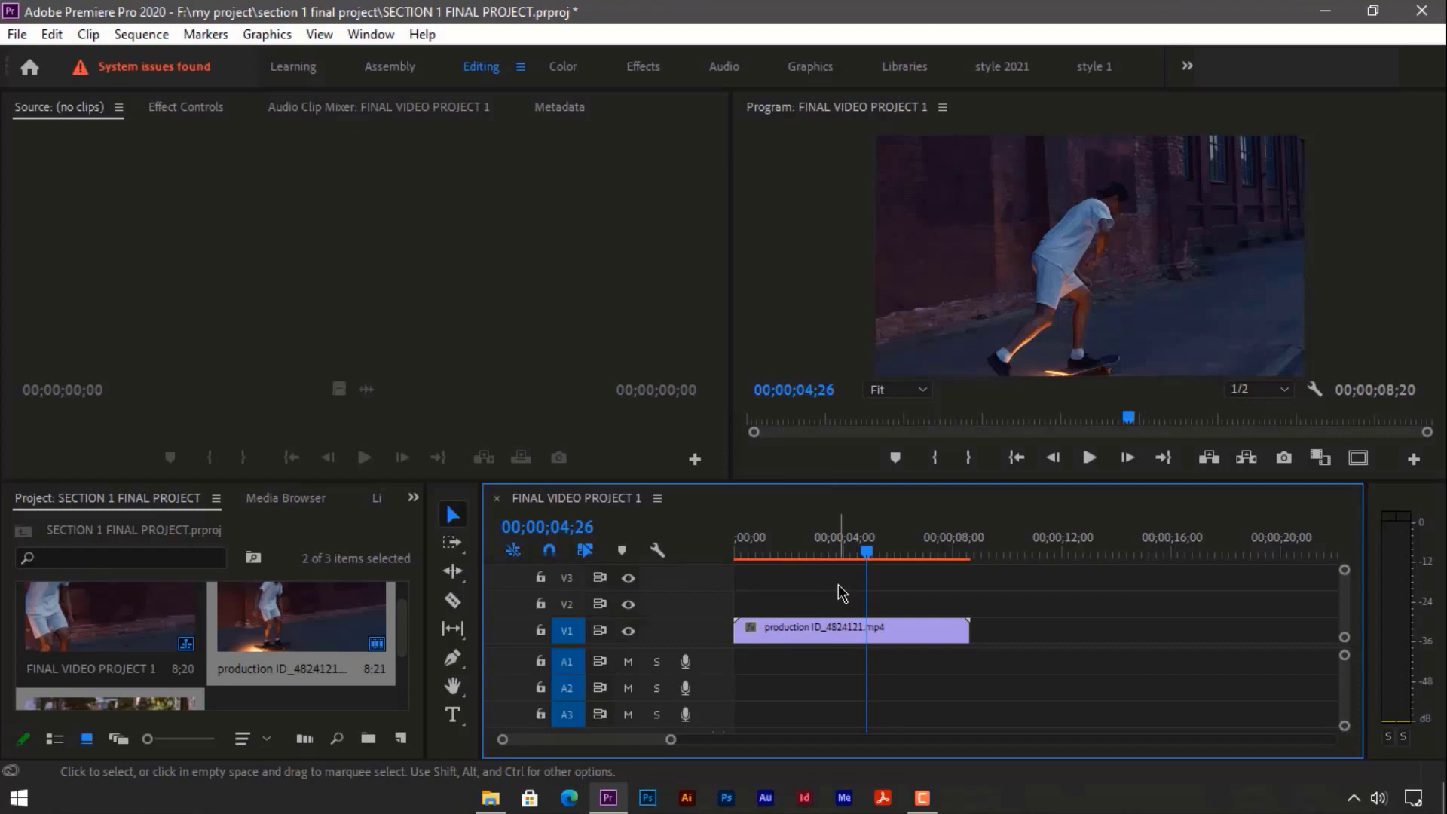
pyautogui.click(797, 552)
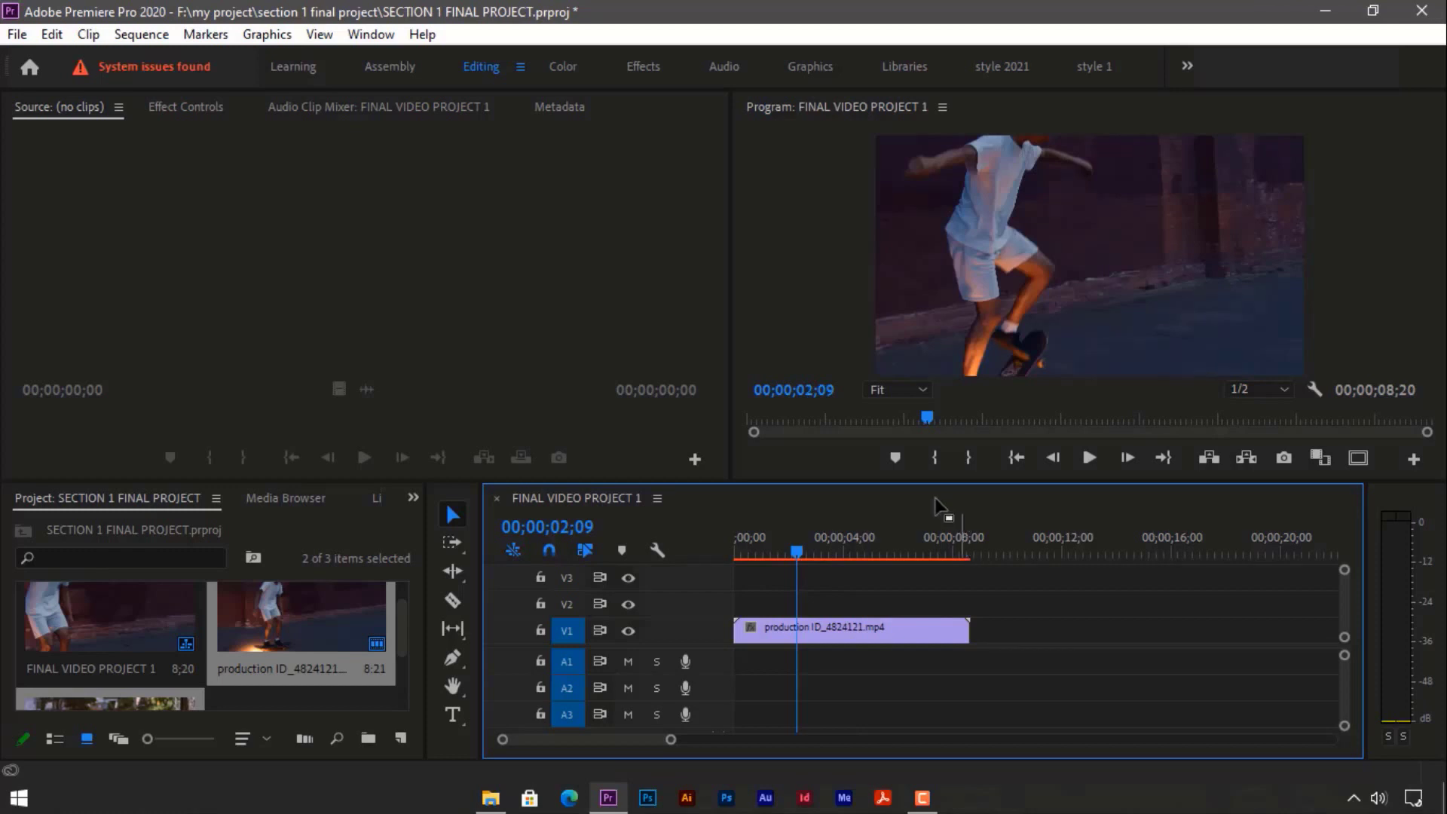
pyautogui.click(1089, 458)
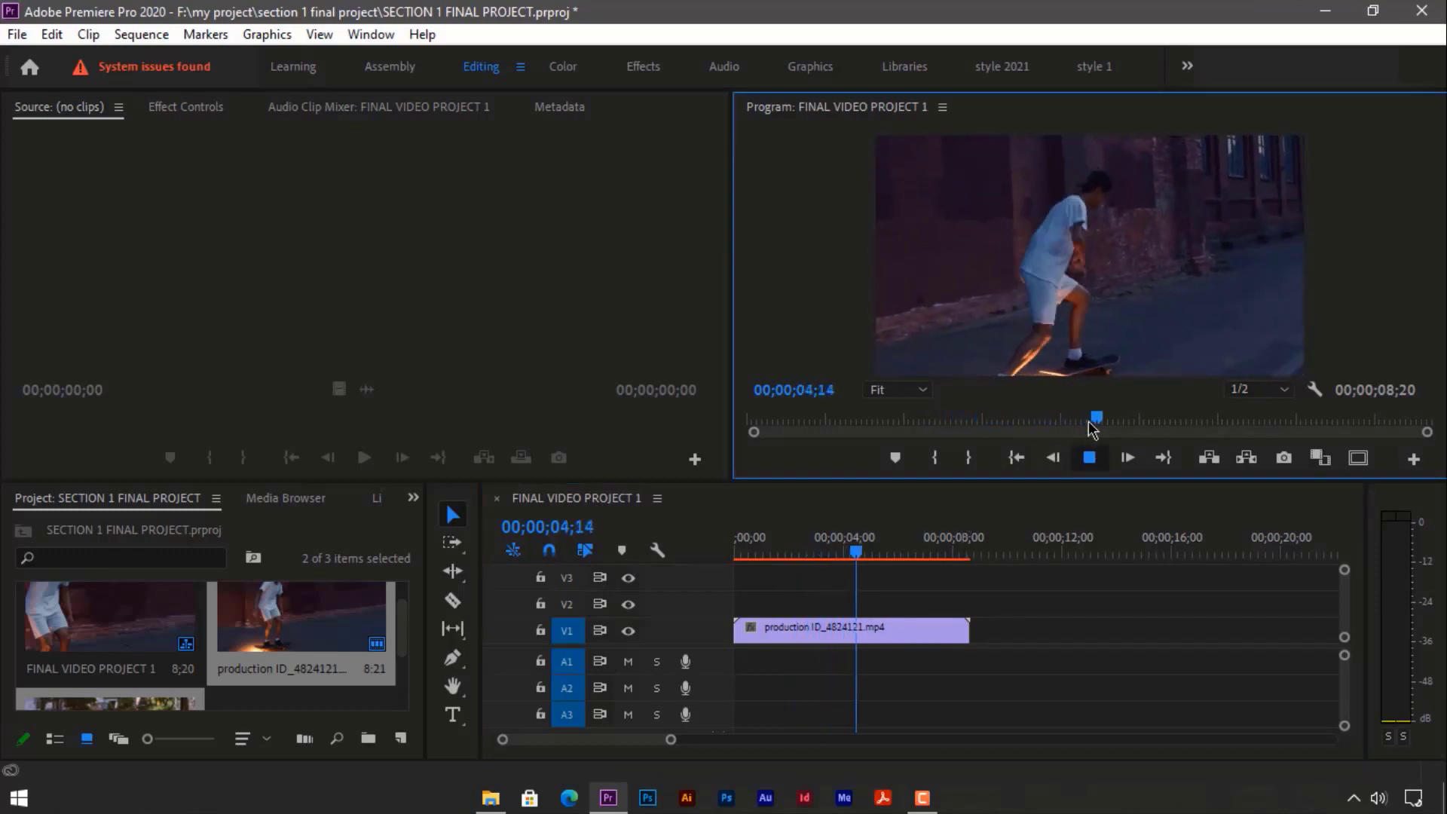
pyautogui.press('space')
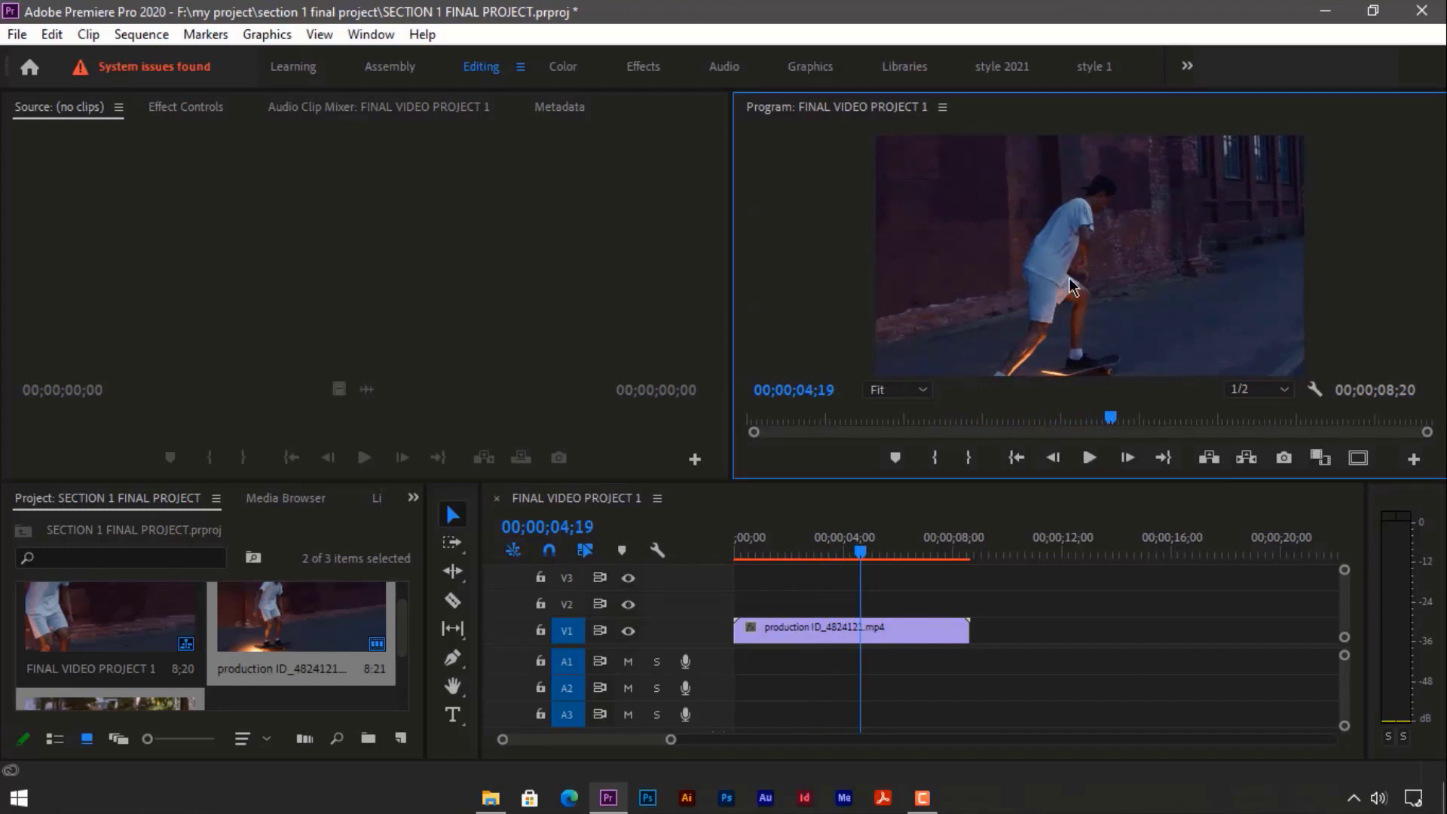
pyautogui.click(758, 552)
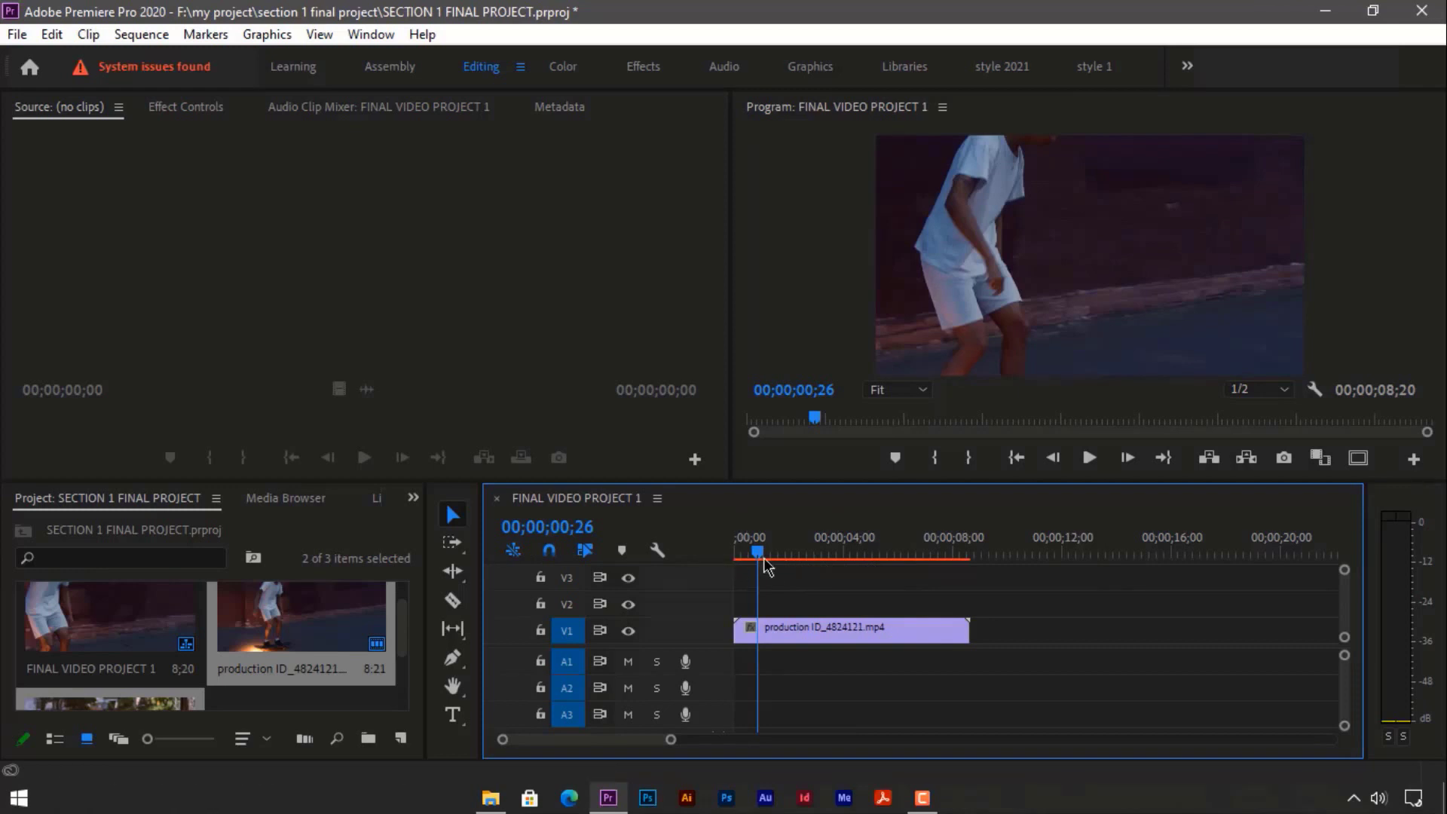
pyautogui.click(1089, 458)
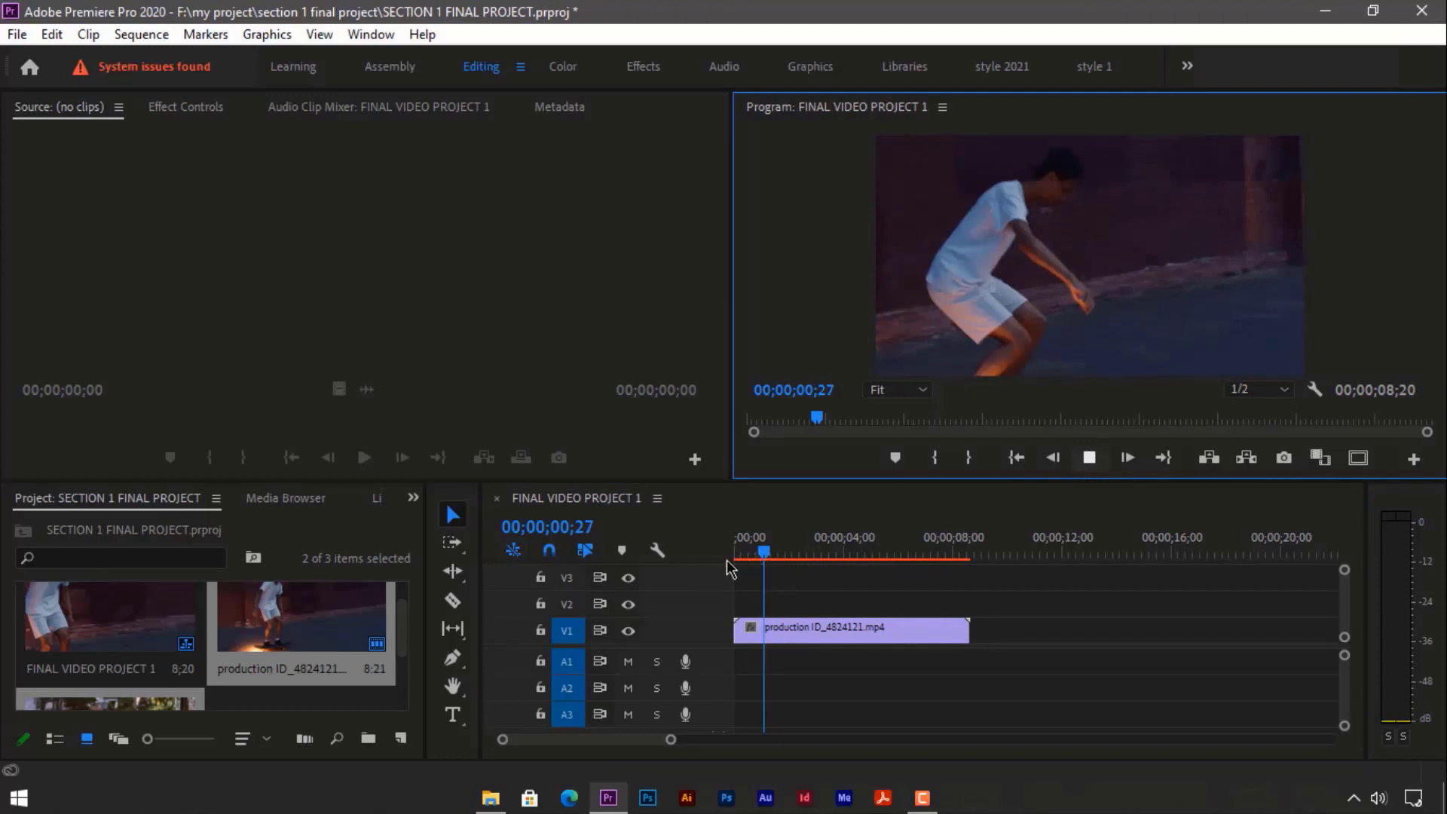
pyautogui.click(766, 565)
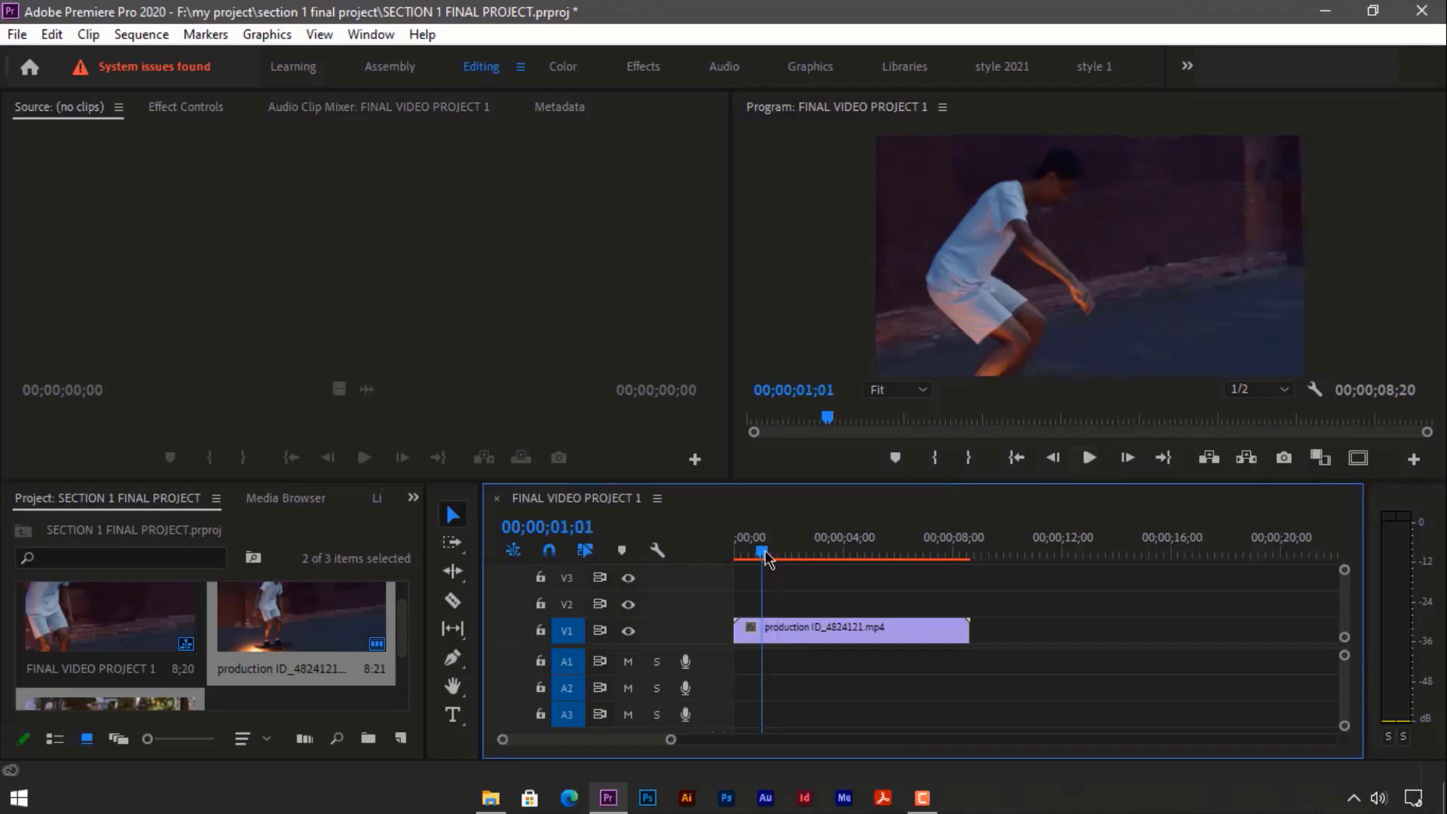
# Mark the sequence In point at 00;00;00;00 and the Out point at the clip's end, 00;00;08;20.
pyautogui.moveTo(764, 554); pyautogui.dragTo(729, 558)
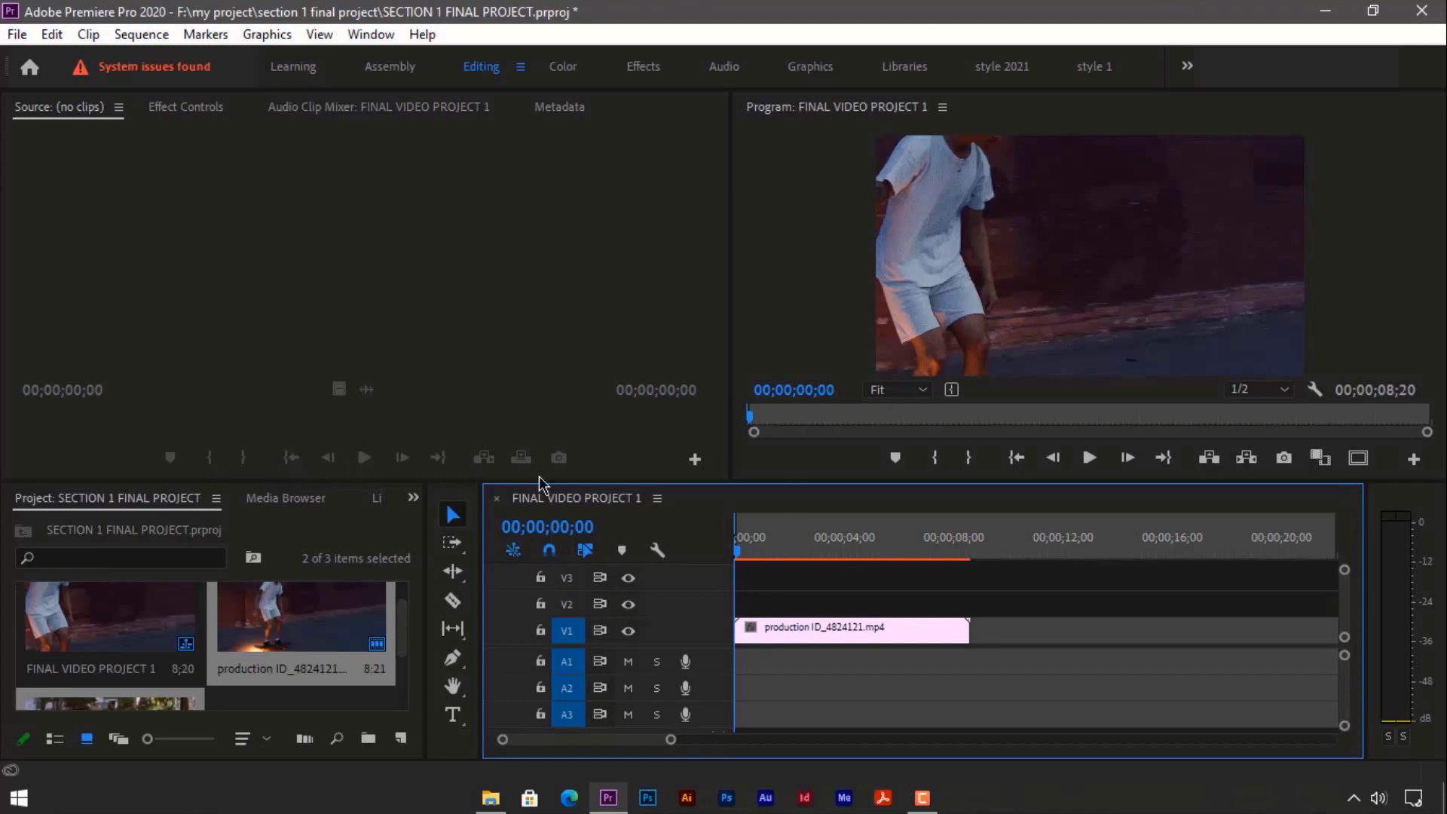
pyautogui.click(972, 555)
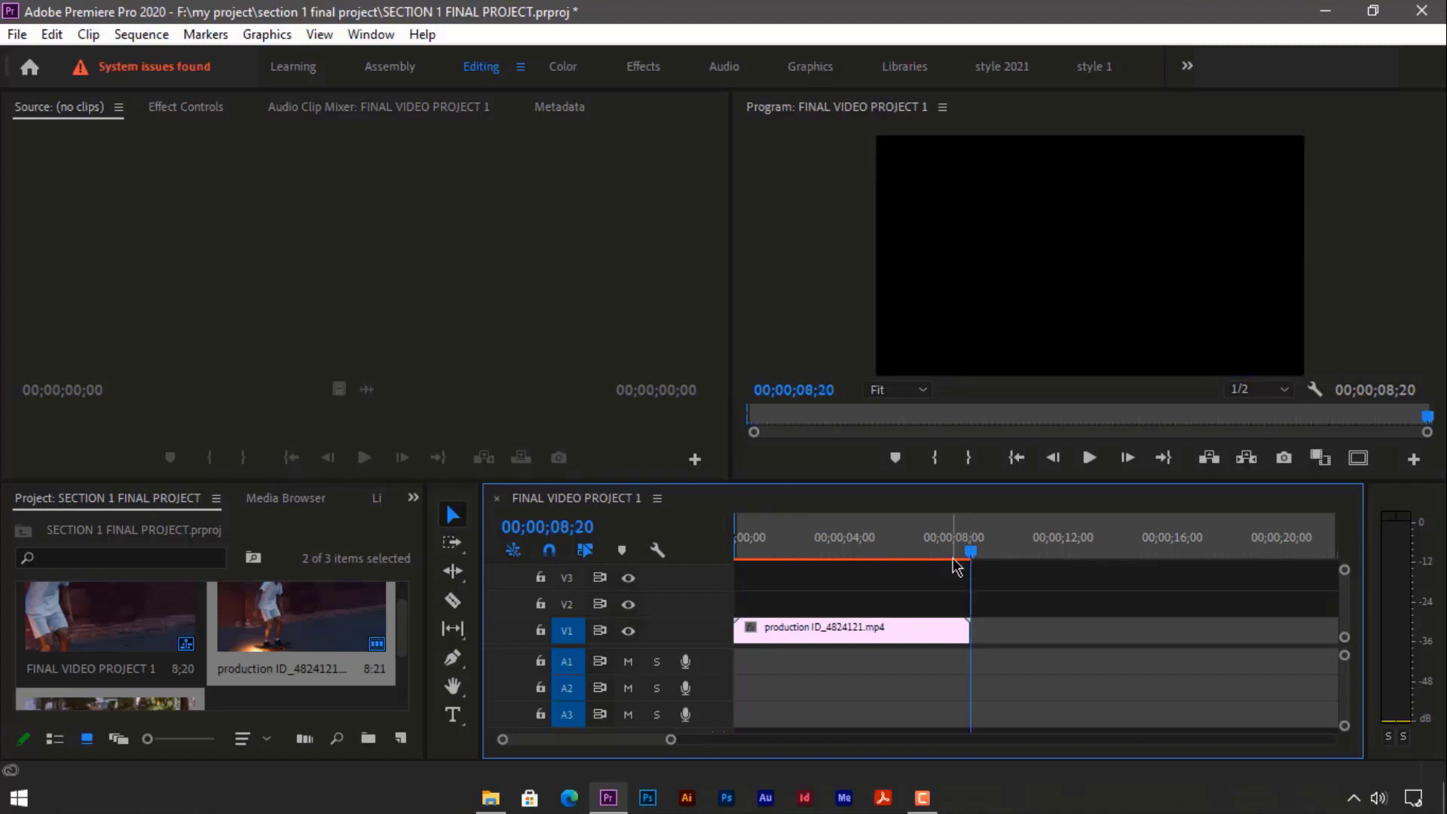
pyautogui.press('o')
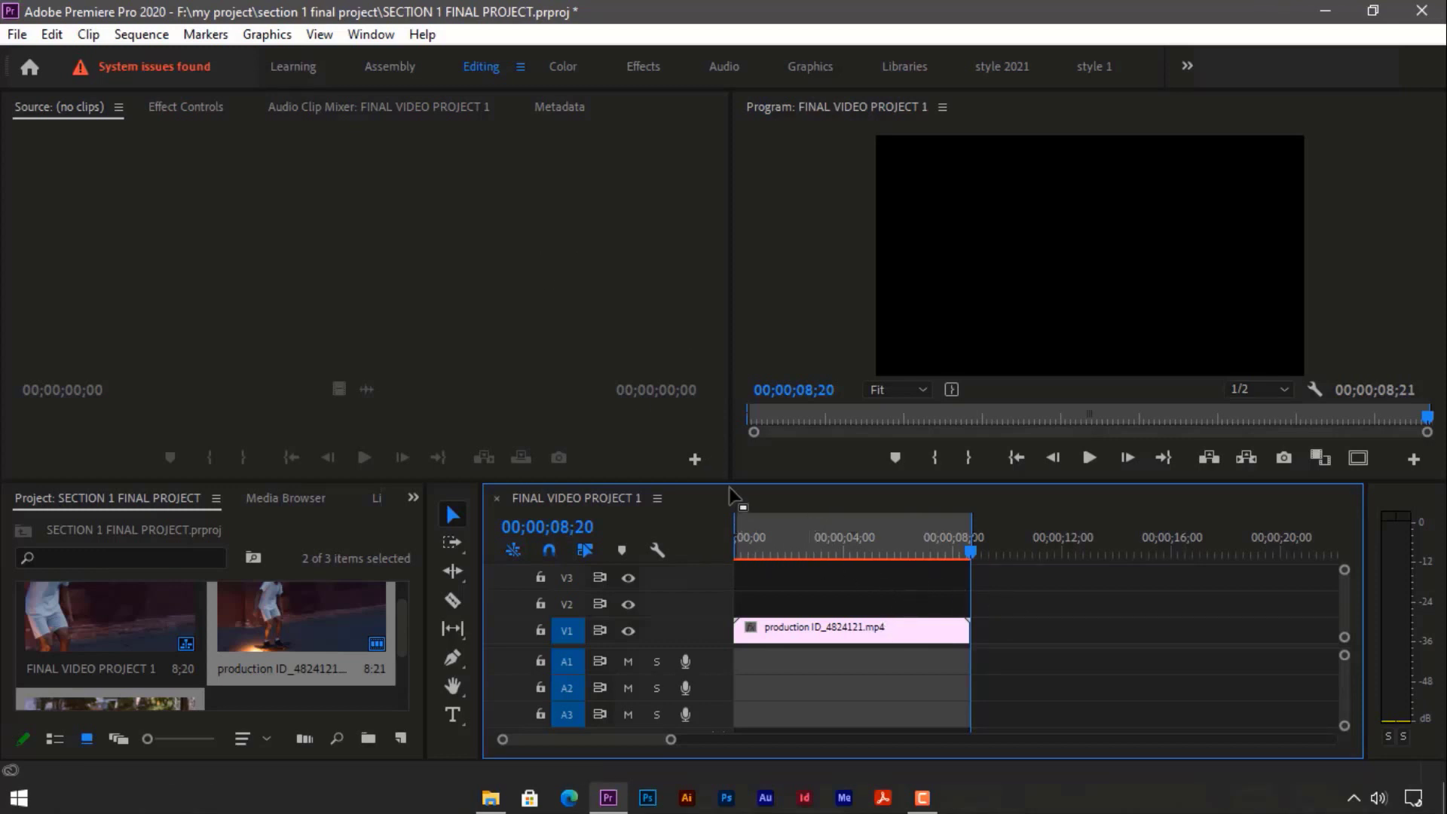
# Render the effects between the sequence's In and Out points.
pyautogui.click(140, 34)
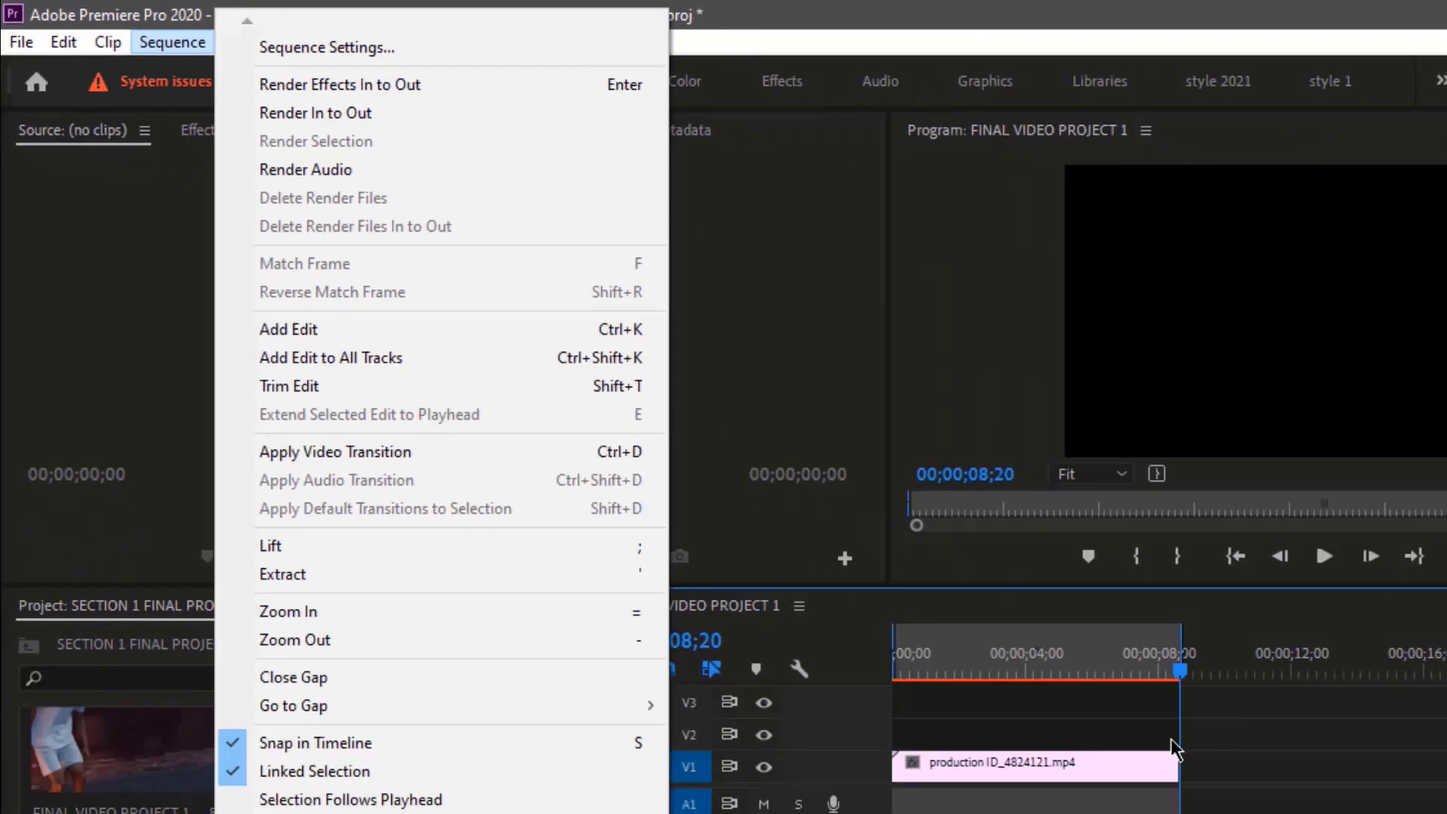
pyautogui.click(962, 600)
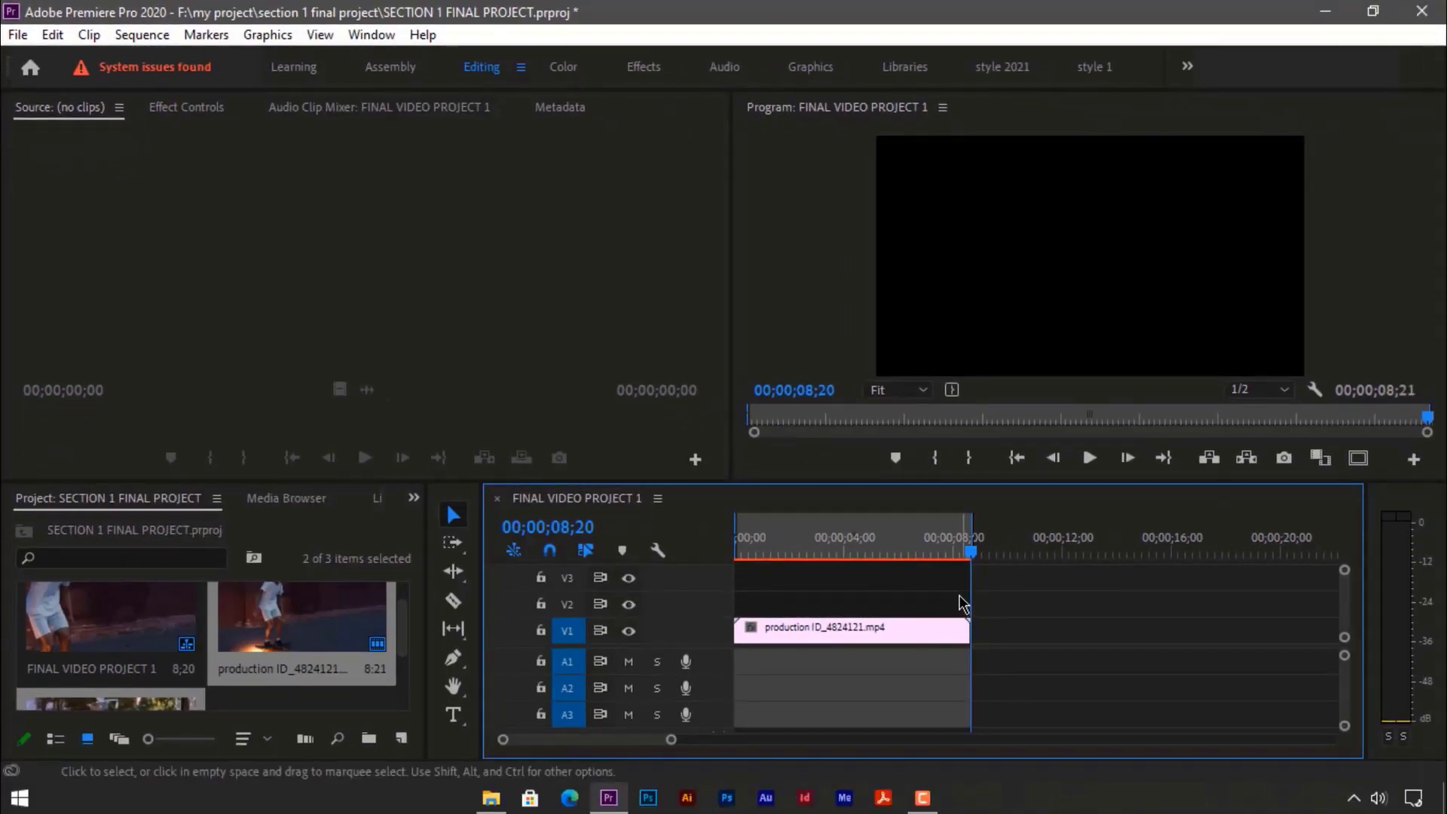
pyautogui.press('Return')
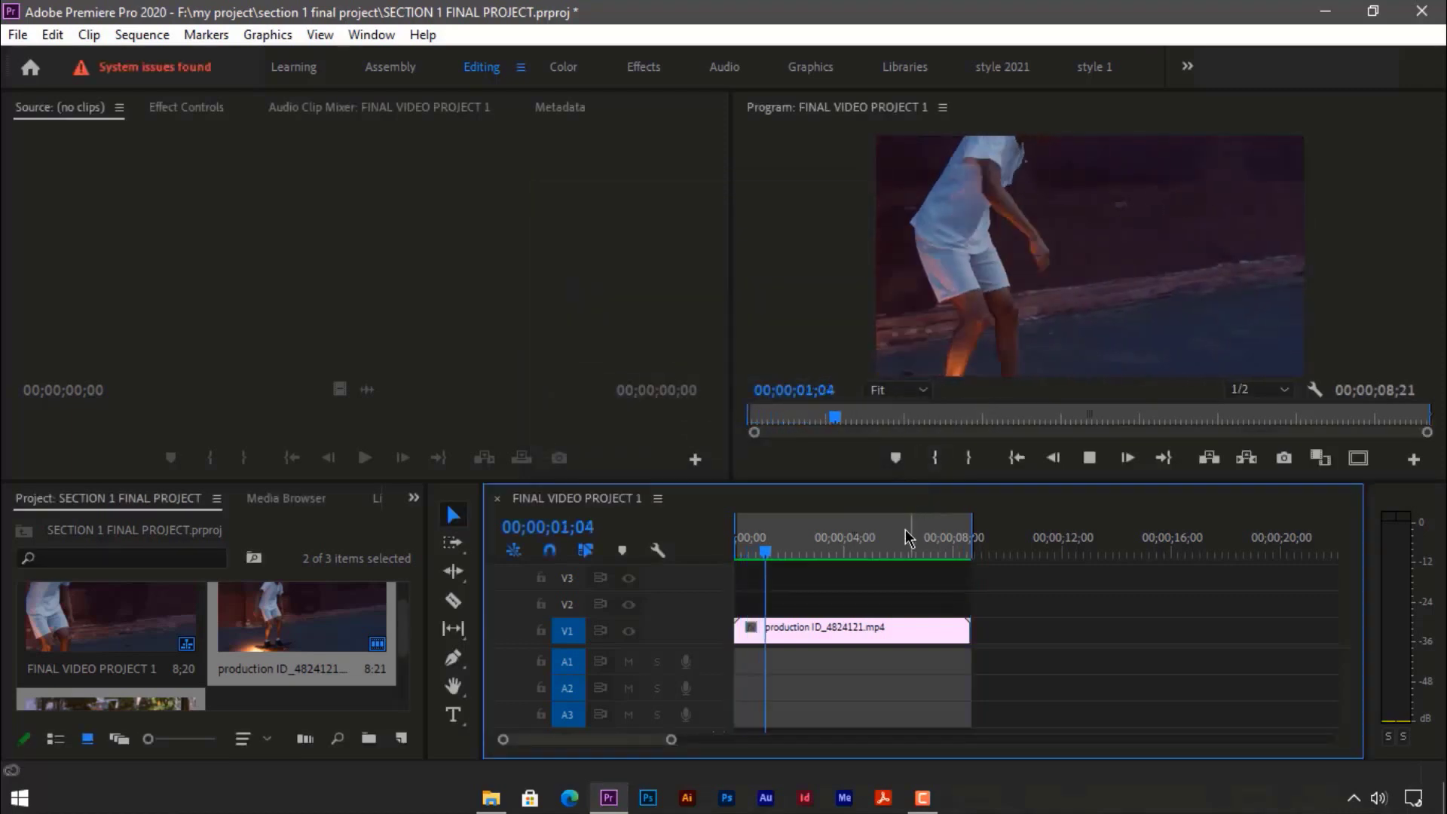
# Play the rendered clip from the beginning and scrub through it to check playback smoothness.
pyautogui.click(1088, 457)
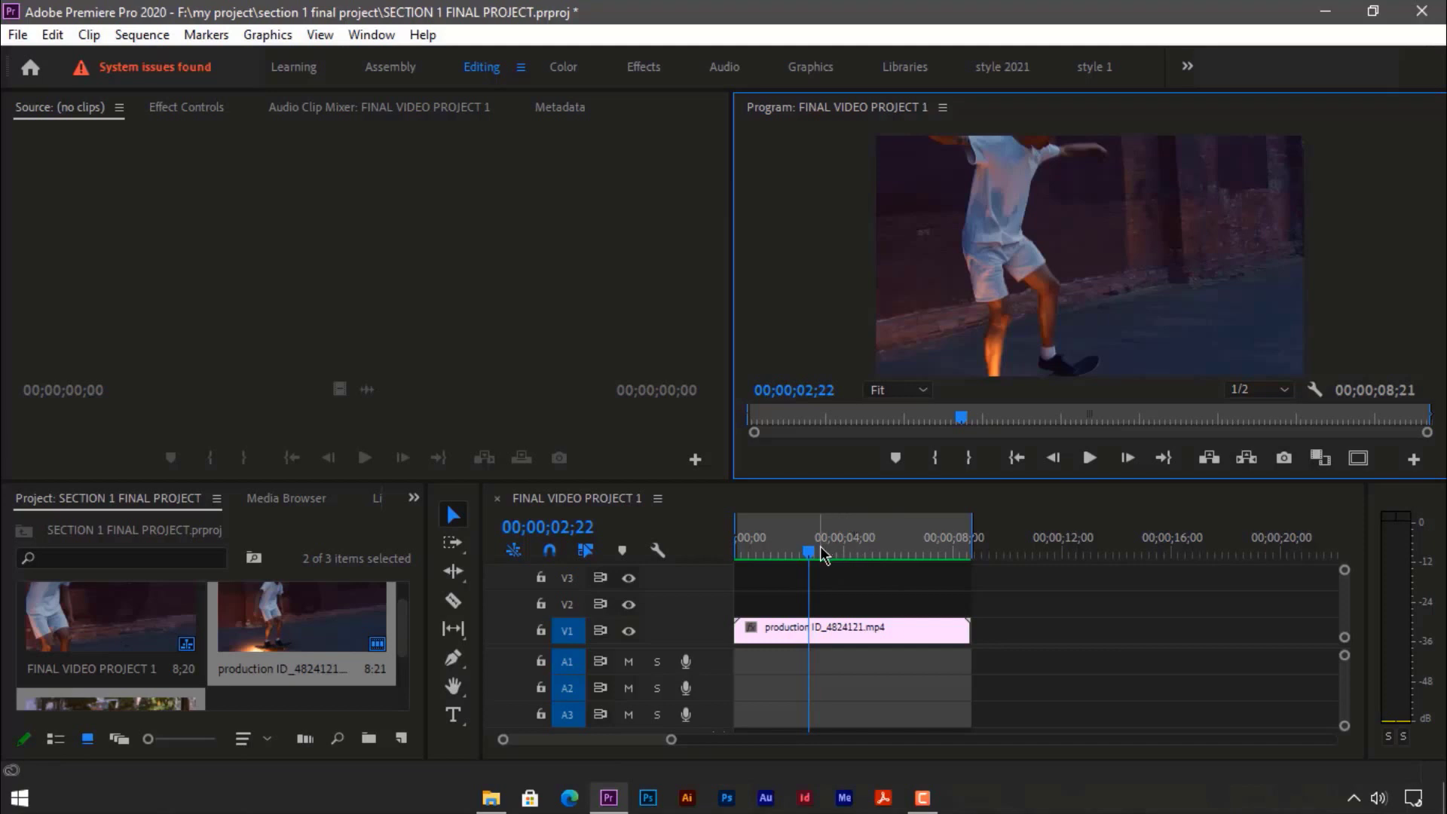
pyautogui.moveTo(809, 558); pyautogui.dragTo(738, 558)
pyautogui.click(1092, 458)
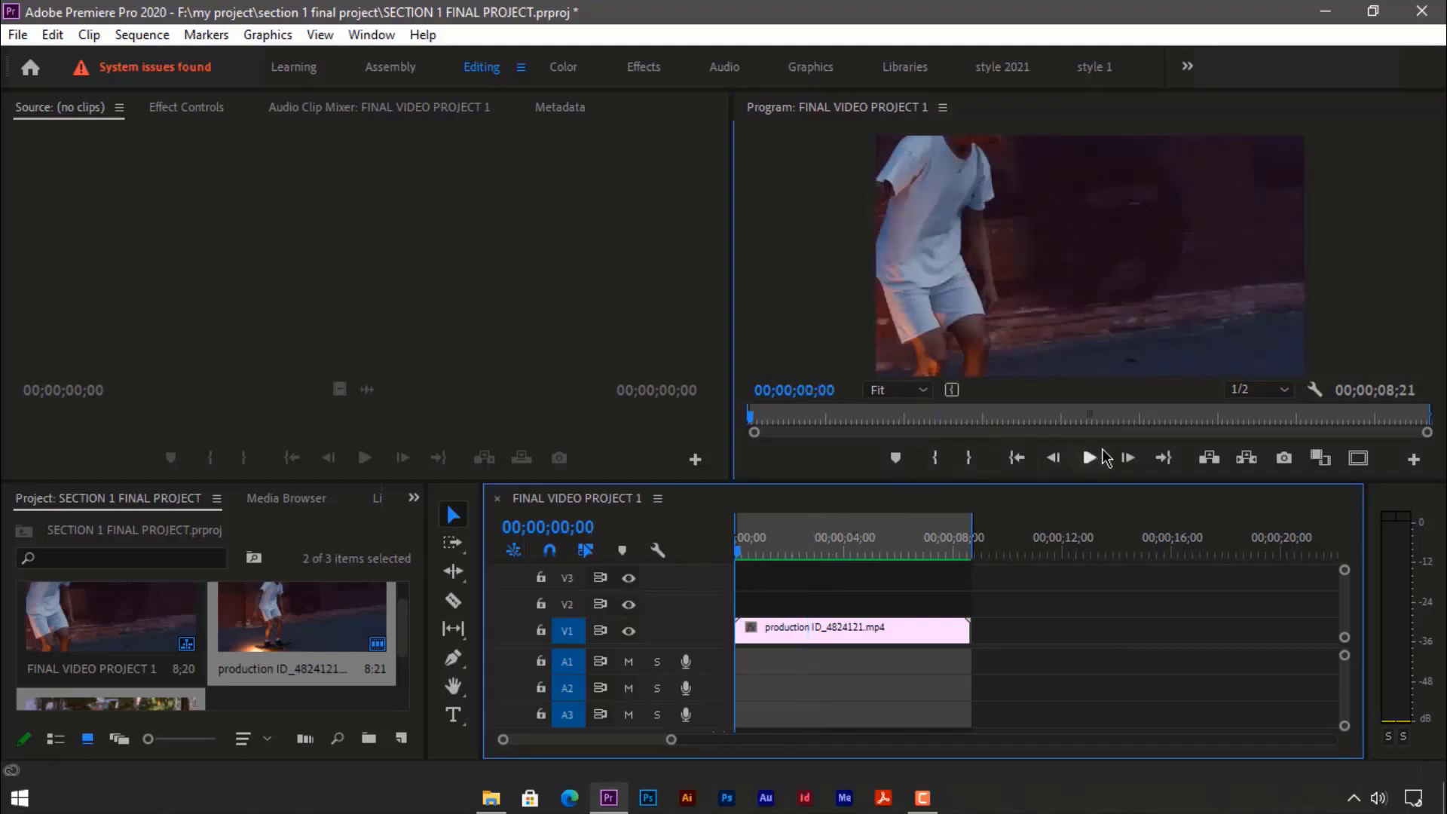
pyautogui.click(1090, 459)
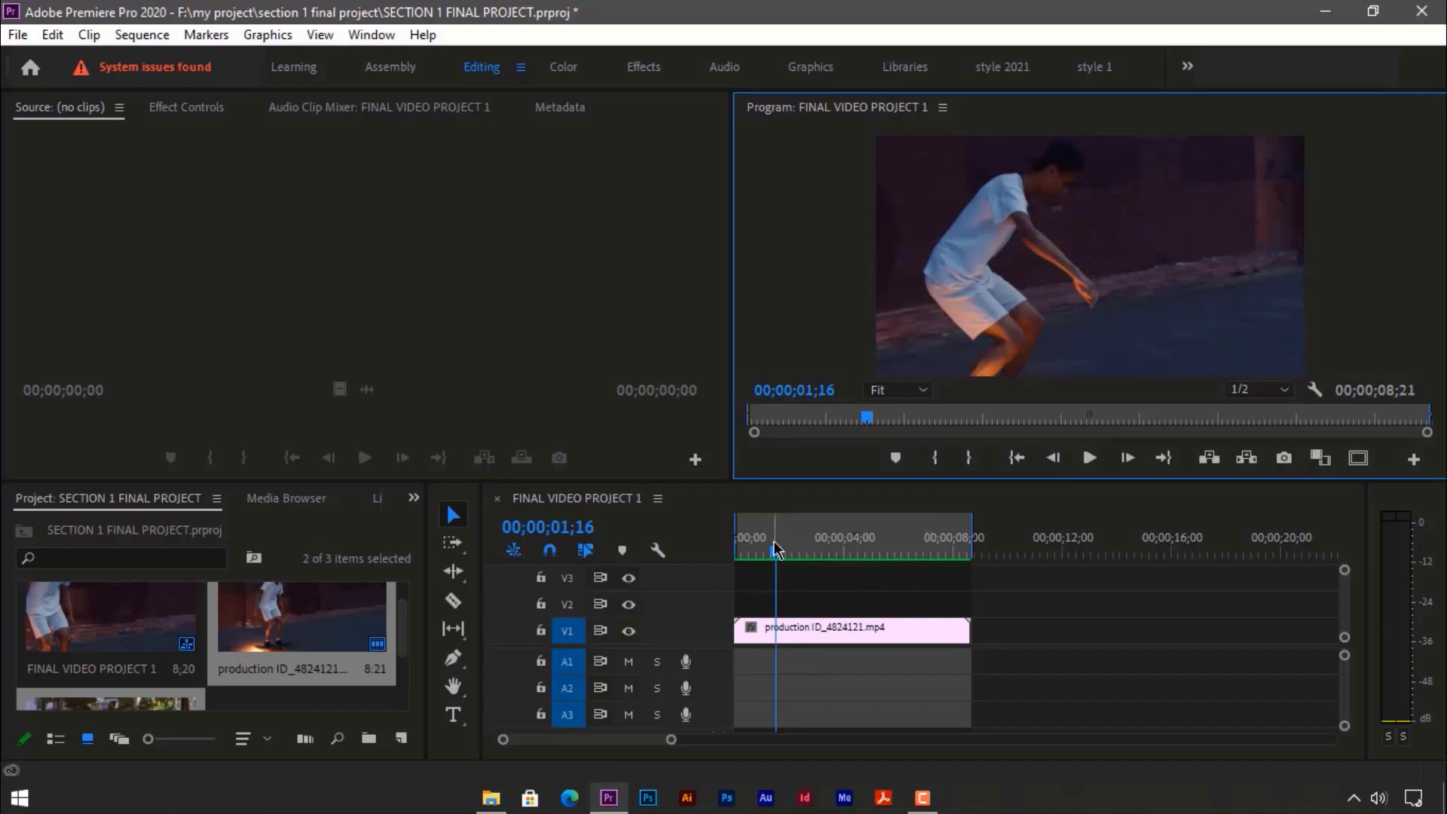
pyautogui.moveTo(776, 556); pyautogui.dragTo(808, 558)
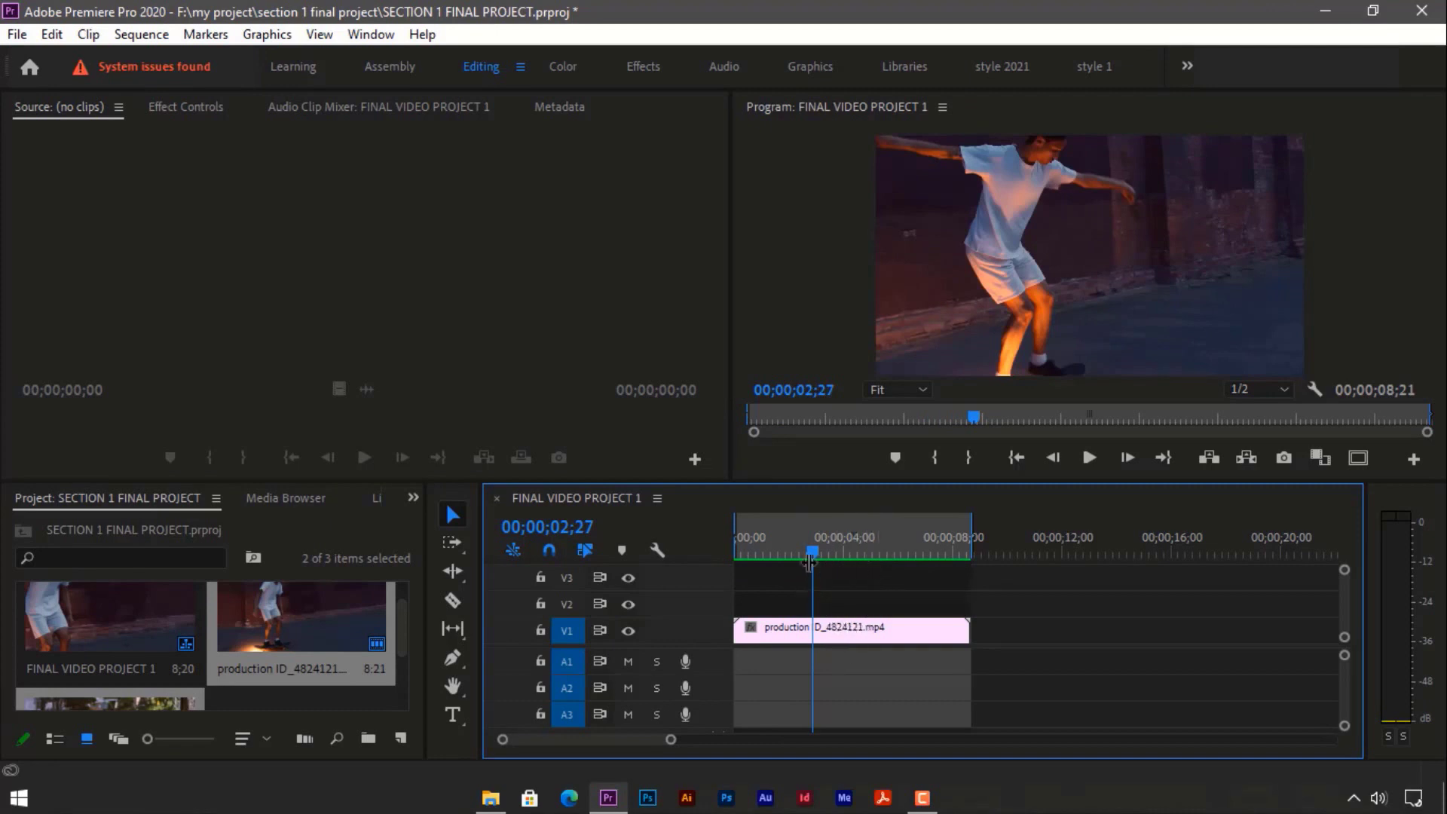
pyautogui.moveTo(814, 552); pyautogui.dragTo(887, 550)
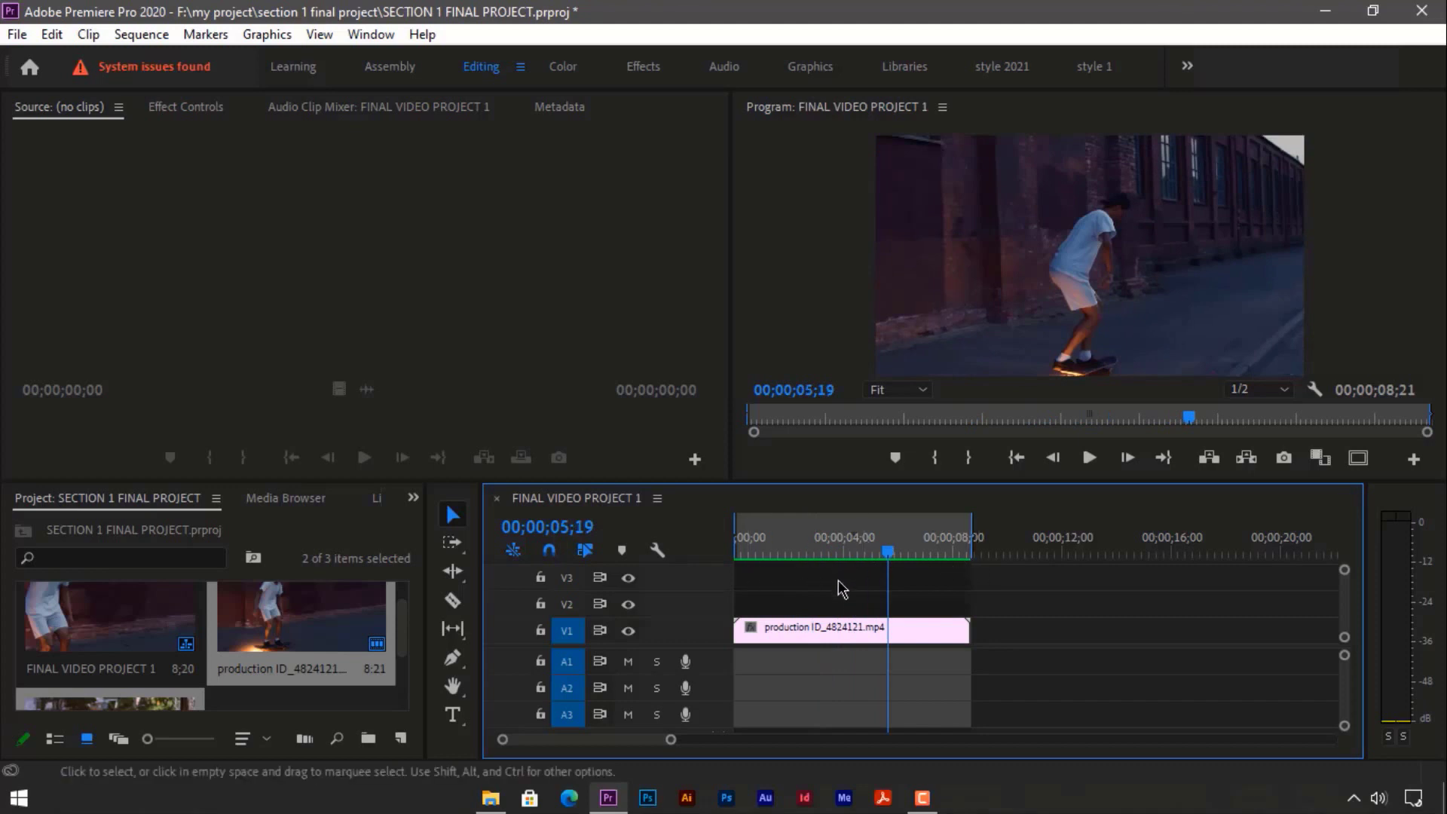
# Clear the sequence's In and Out points and return the playhead to 00;00;00;00.
pyautogui.rightClick(831, 532)
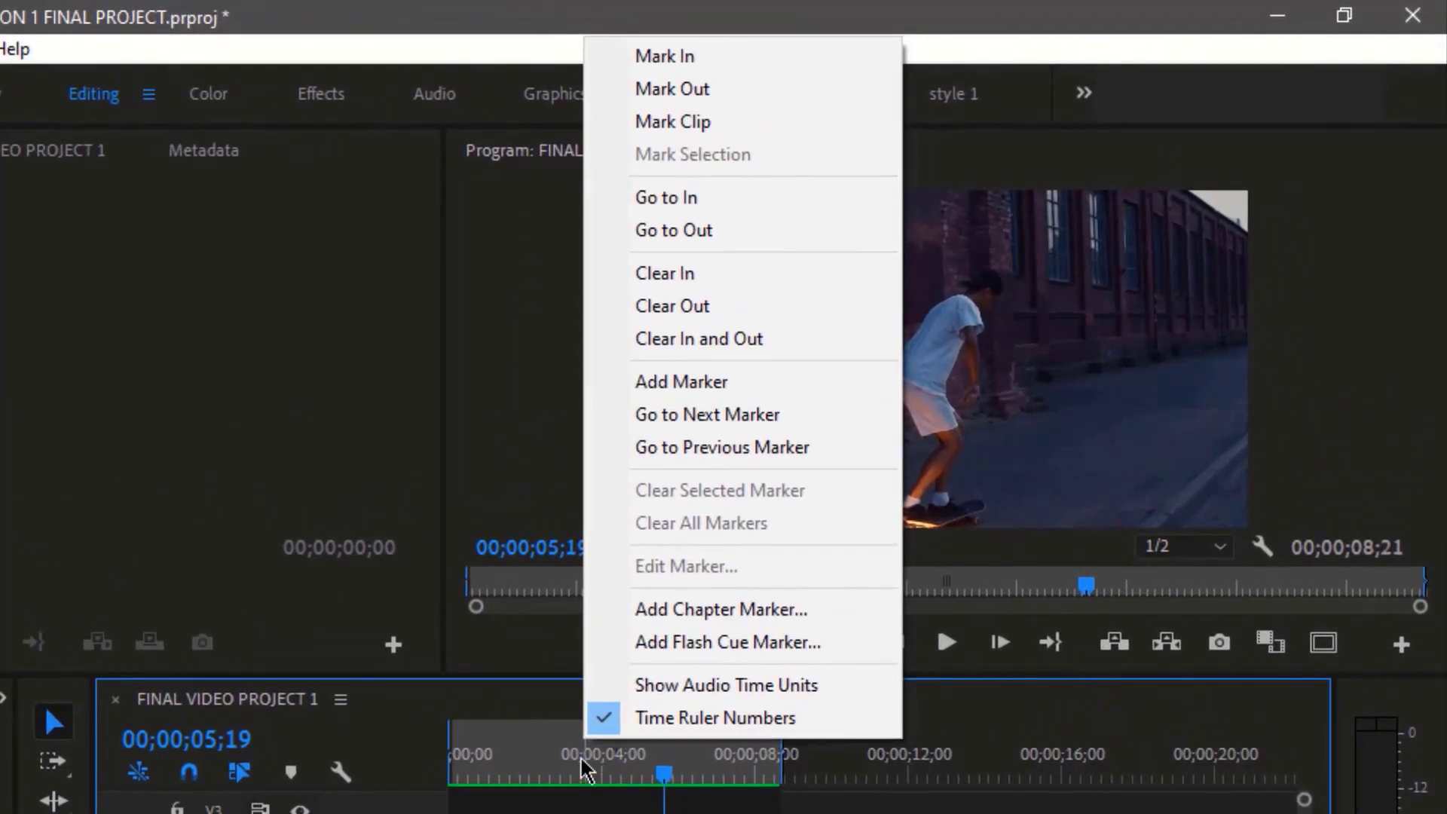
pyautogui.click(674, 340)
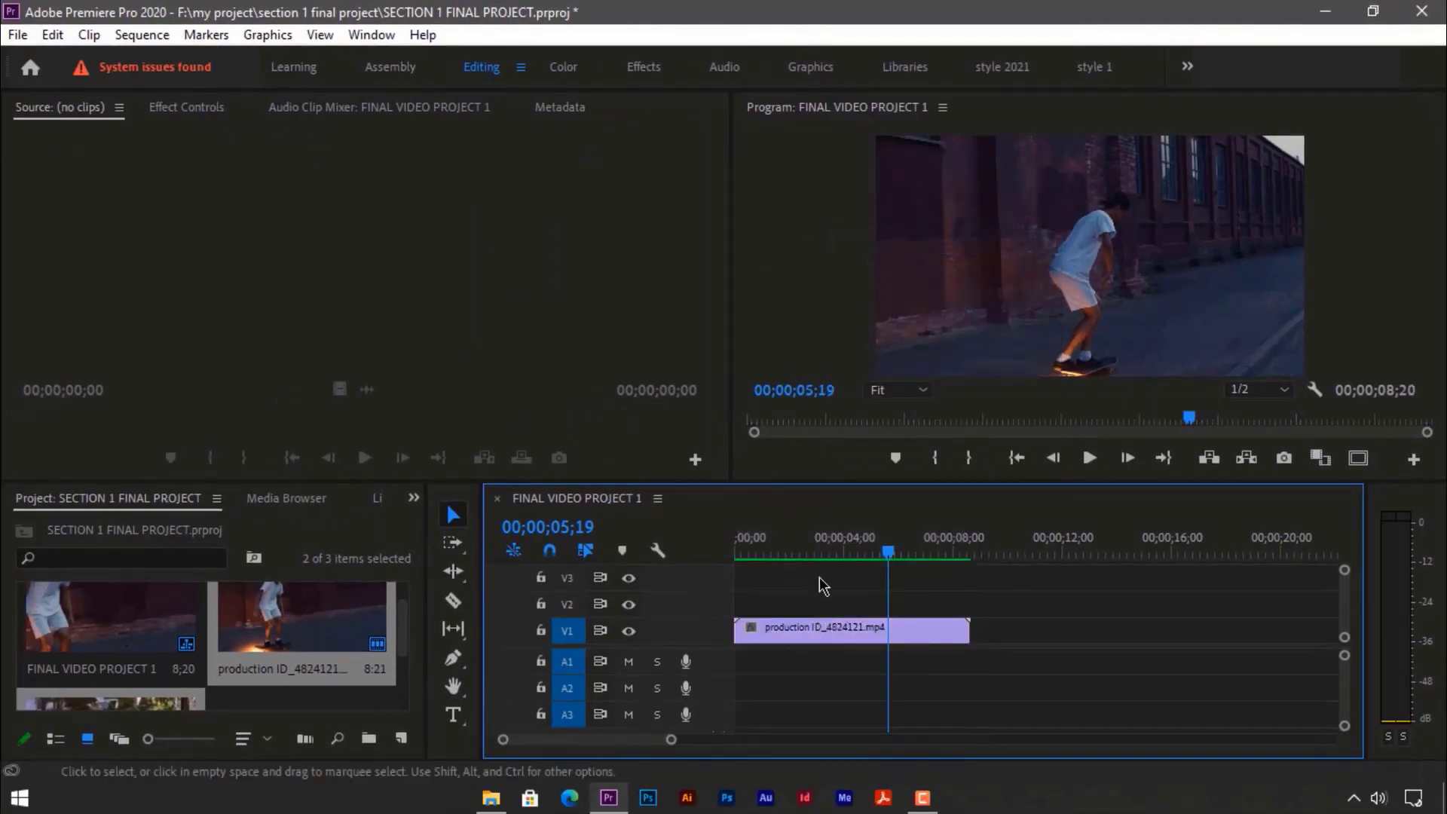
pyautogui.moveTo(890, 555); pyautogui.dragTo(715, 573)
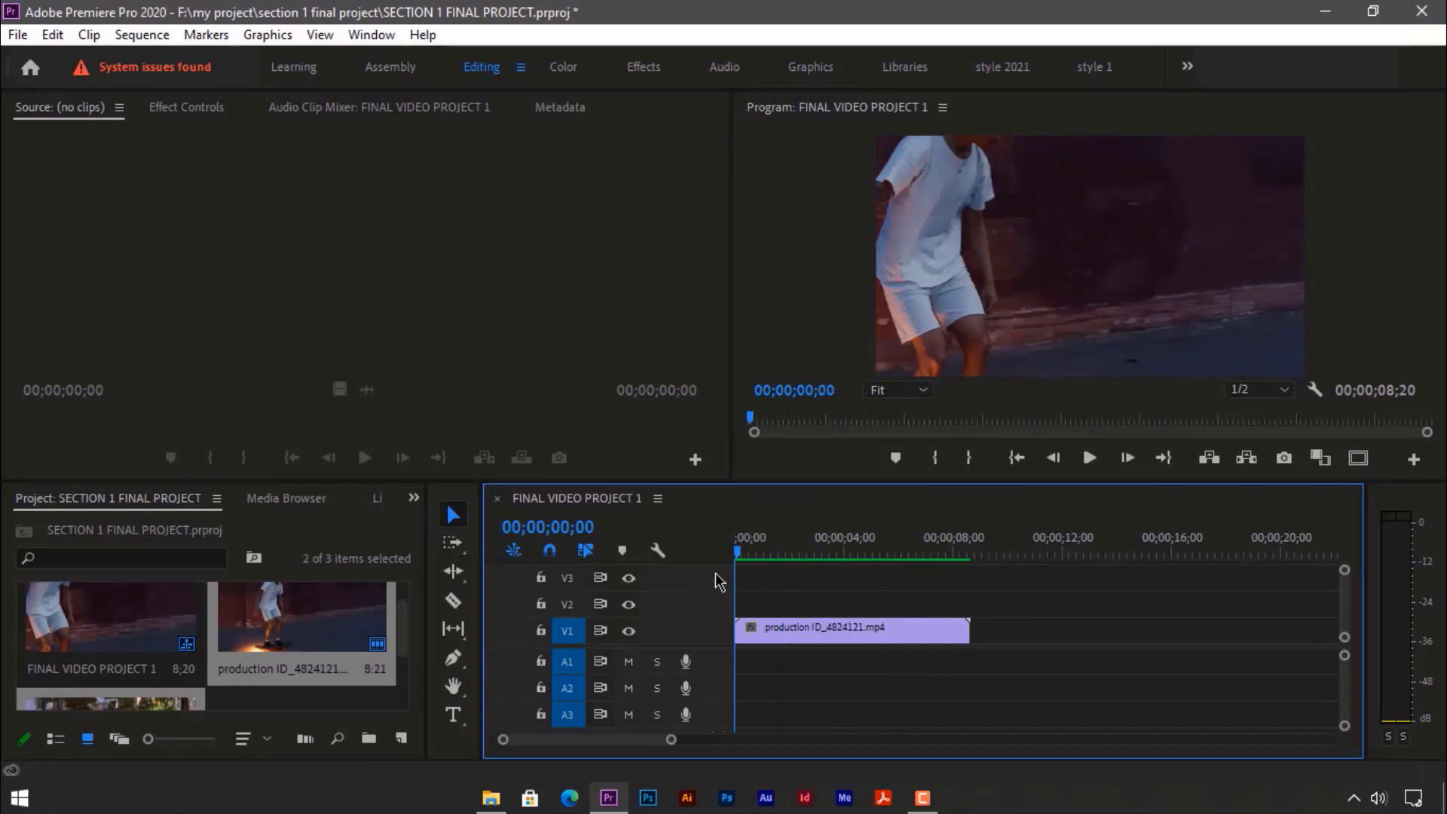
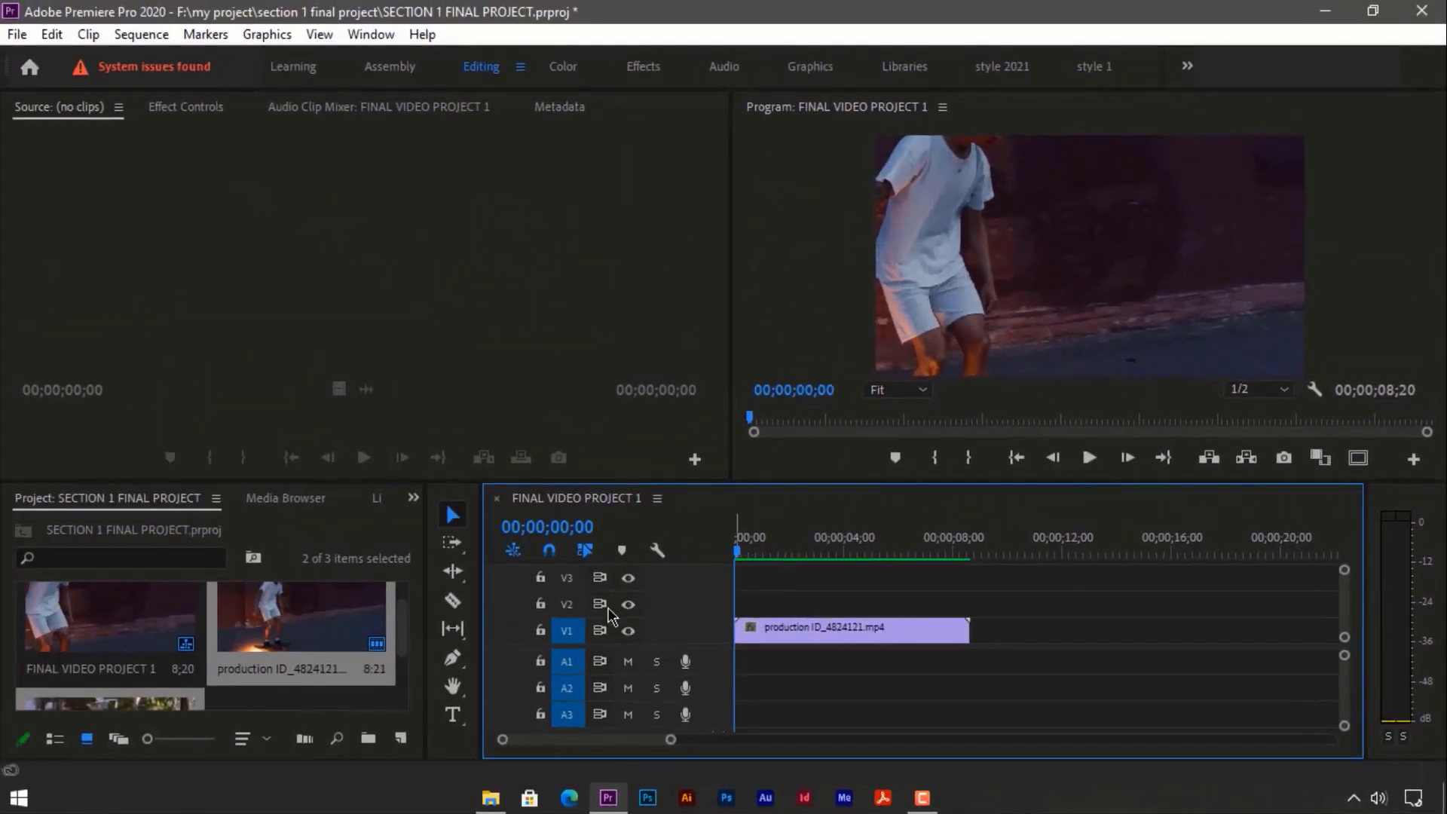
# Play the skateboarding clip from 00;00;00;12 and stop the playhead at 00;00;02;05.
pyautogui.click(785, 631)
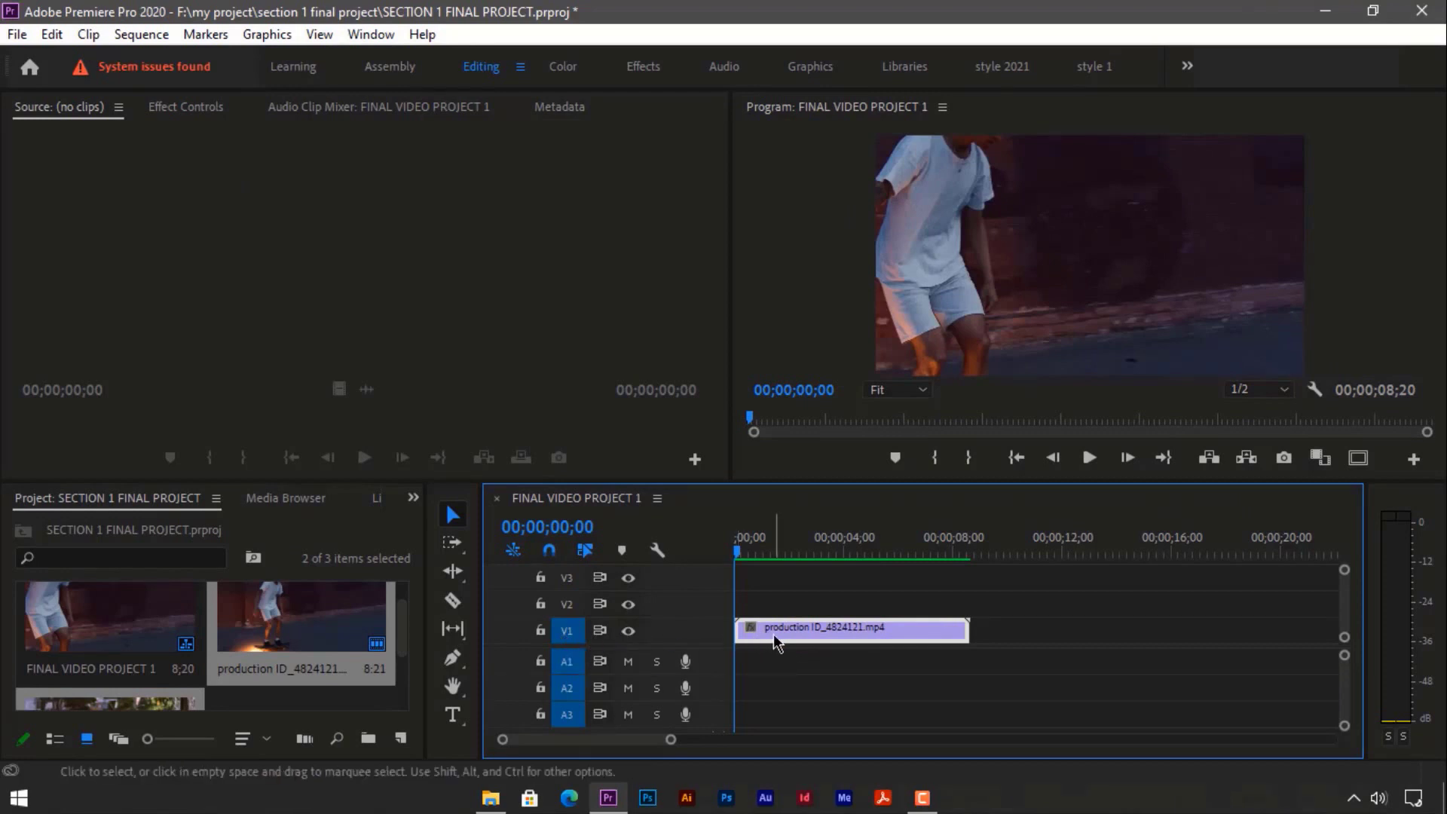
pyautogui.moveTo(776, 641)
pyautogui.mouseDown()
pyautogui.moveTo(774, 673)
pyautogui.moveTo(768, 594)
pyautogui.moveTo(768, 667)
pyautogui.moveTo(775, 637)
pyautogui.mouseUp()
pyautogui.click(785, 600)
pyautogui.moveTo(774, 554); pyautogui.dragTo(744, 584)
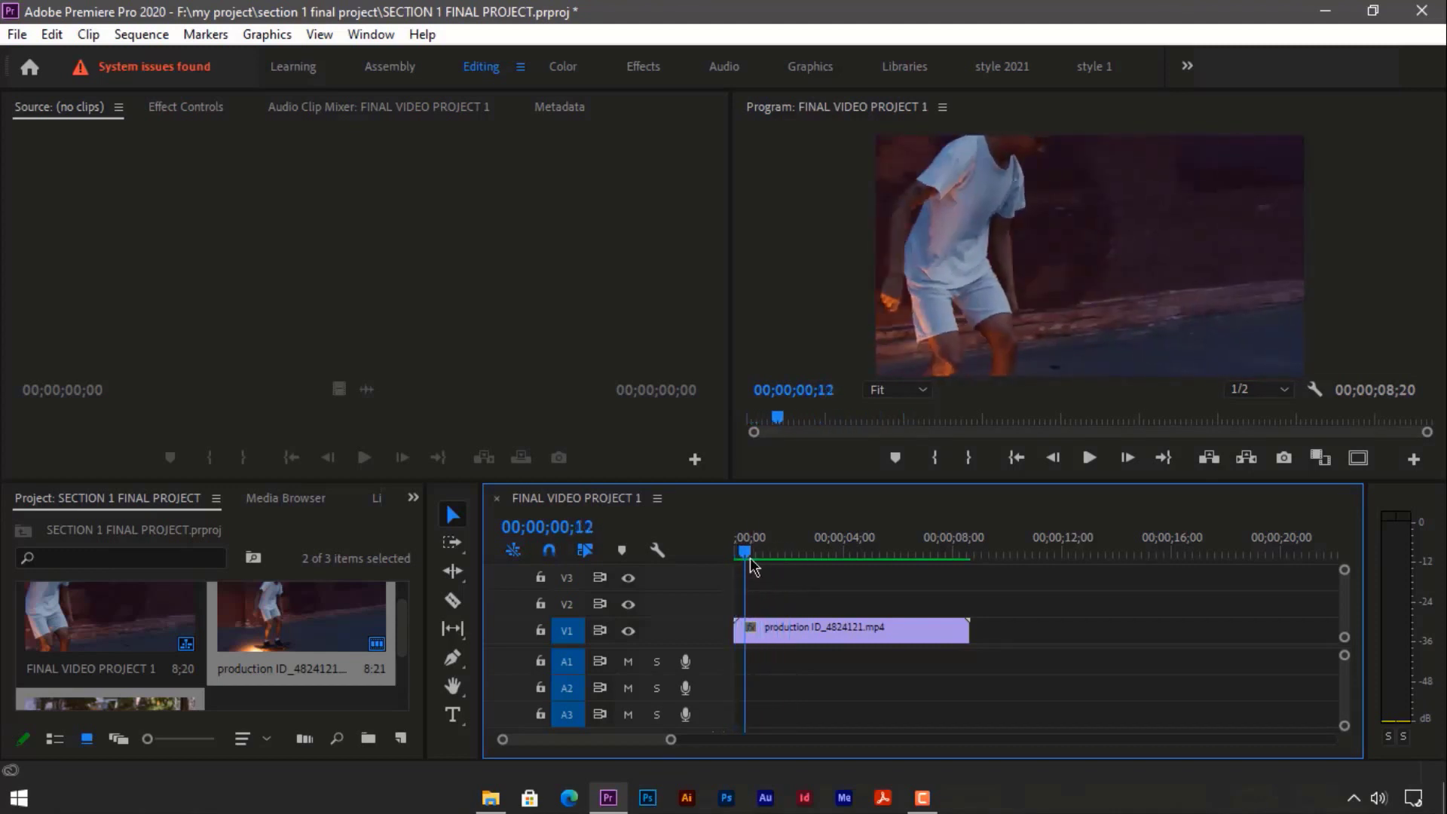
pyautogui.click(1087, 458)
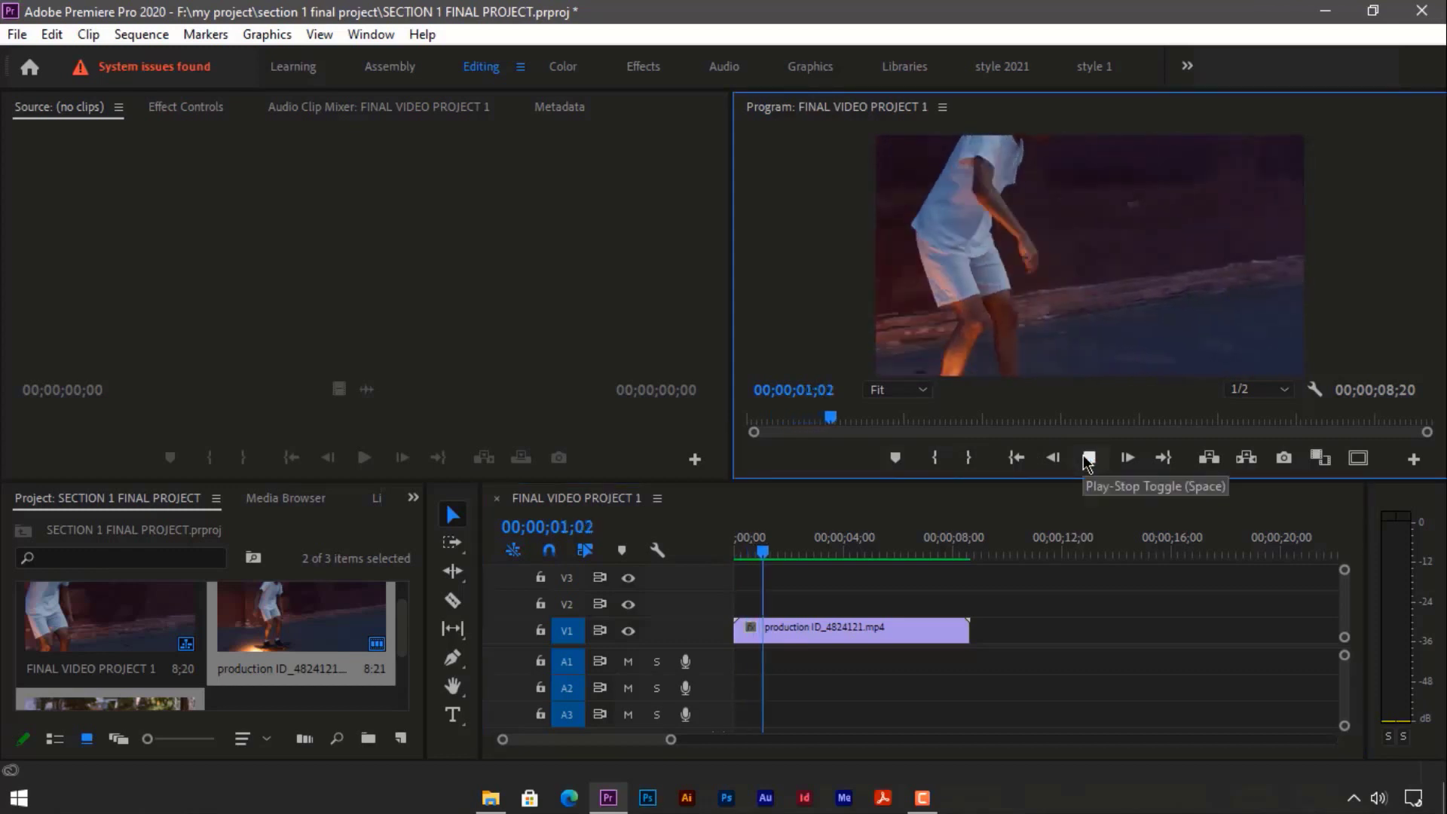
pyautogui.click(1089, 458)
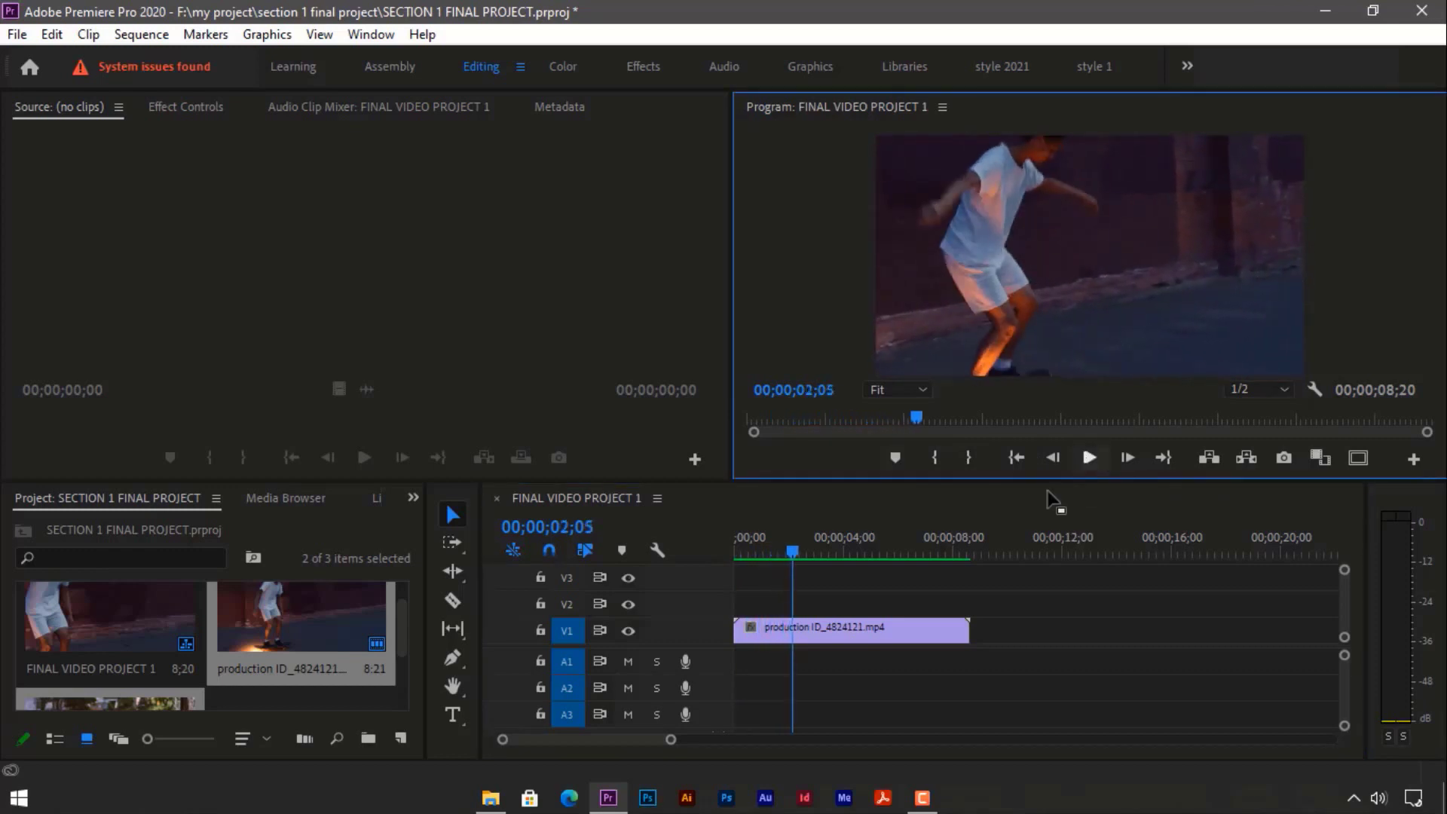
# Split the skateboarding clip on V1 at 00;00;02;05 with the Razor tool and return to the Selection tool.
pyautogui.click(843, 626)
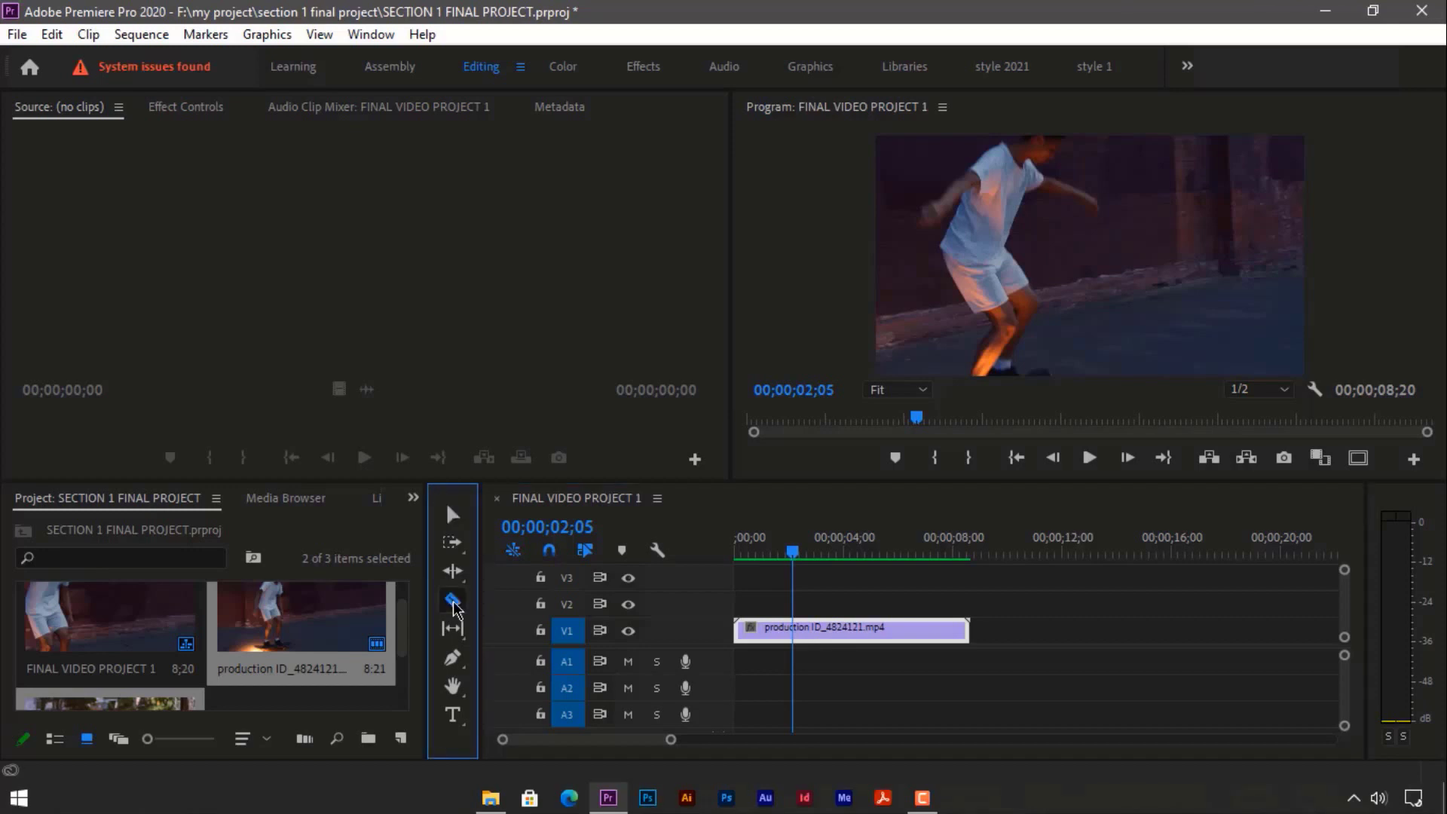
pyautogui.click(453, 600)
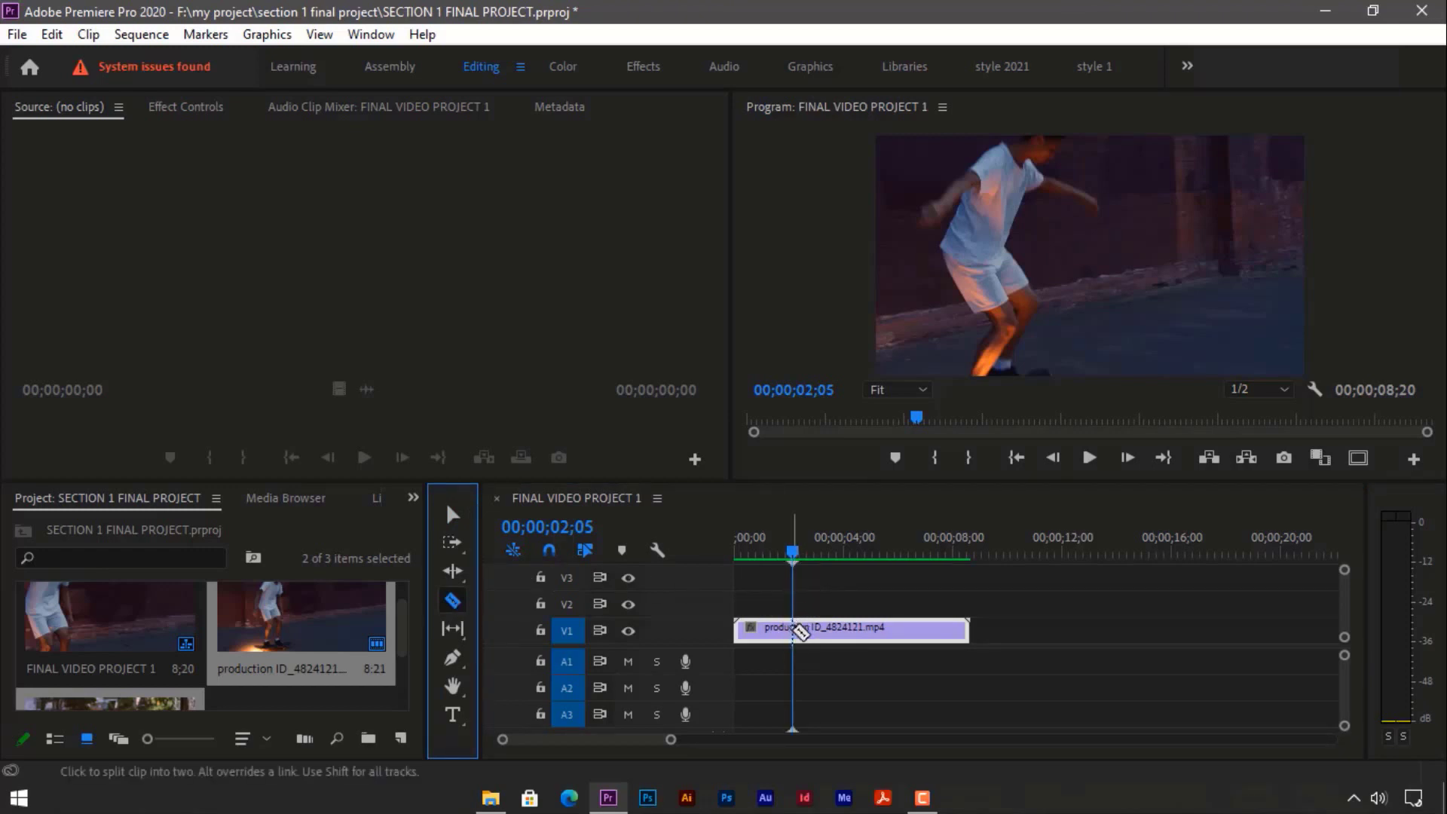
pyautogui.click(794, 630)
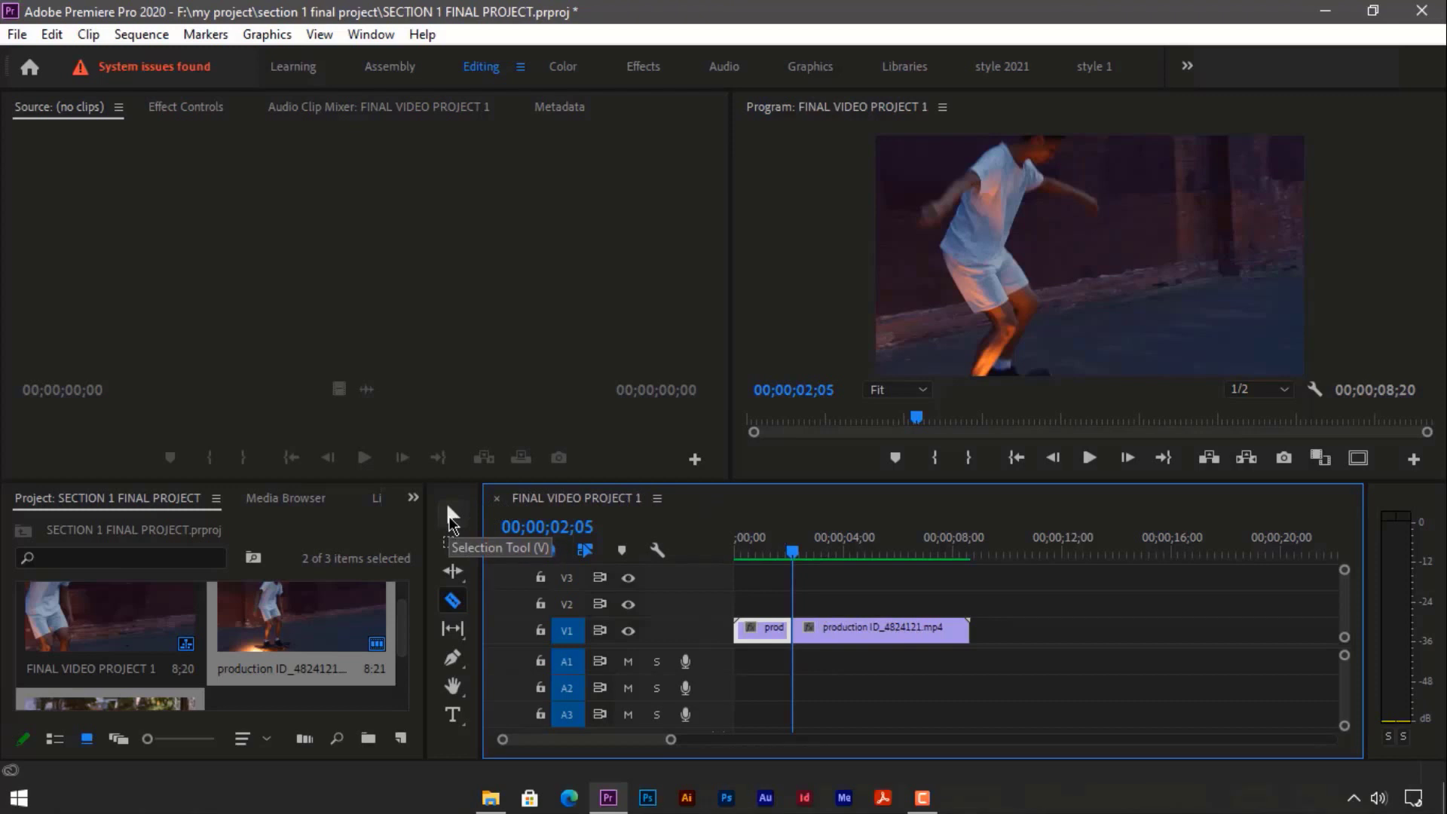
pyautogui.click(447, 510)
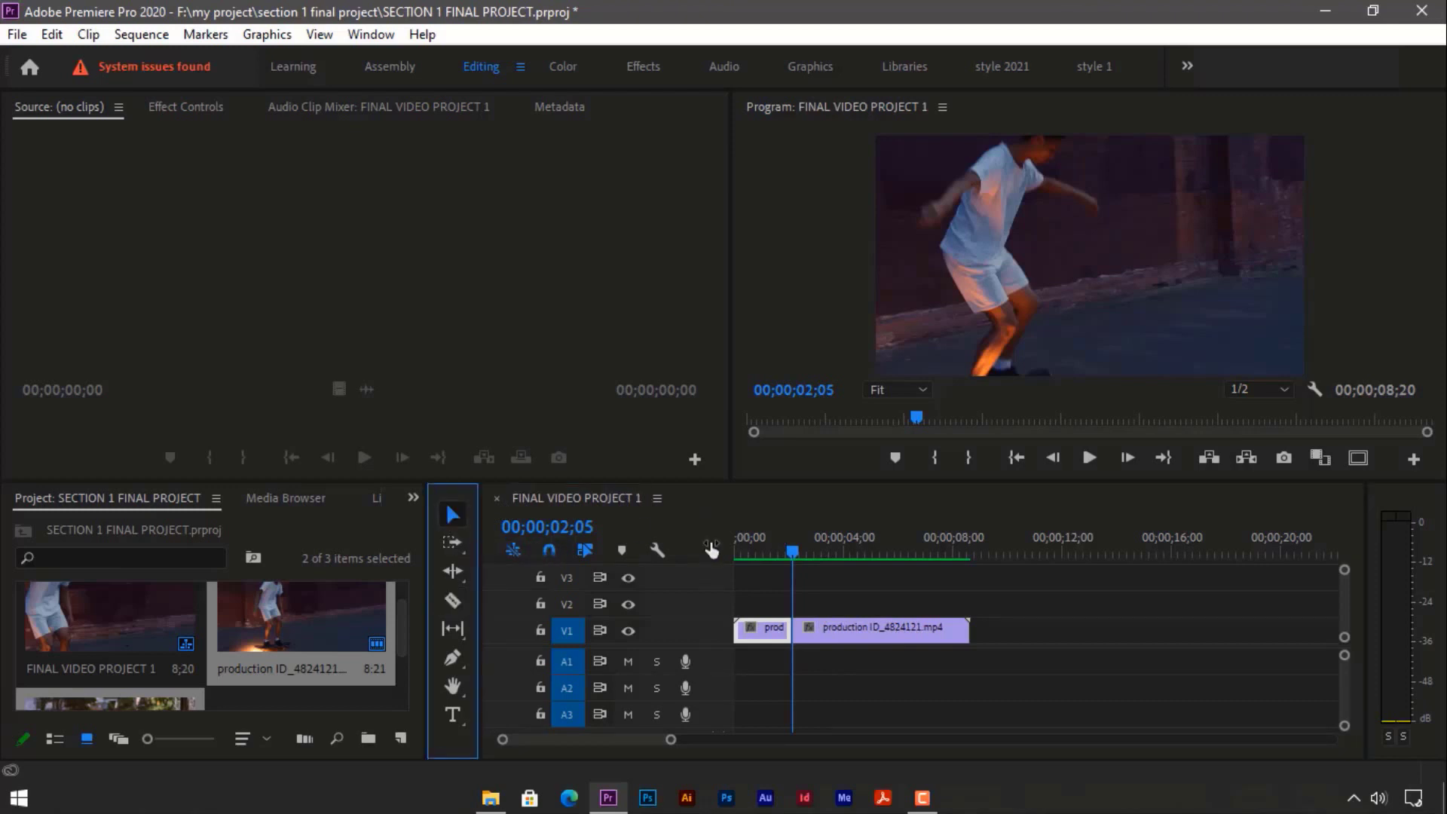
# Try moving the second segment over the first with snapping off, undo the move and turn snapping back on.
pyautogui.moveTo(817, 644)
pyautogui.mouseDown()
pyautogui.moveTo(889, 625)
pyautogui.moveTo(793, 627)
pyautogui.moveTo(834, 624)
pyautogui.mouseUp()
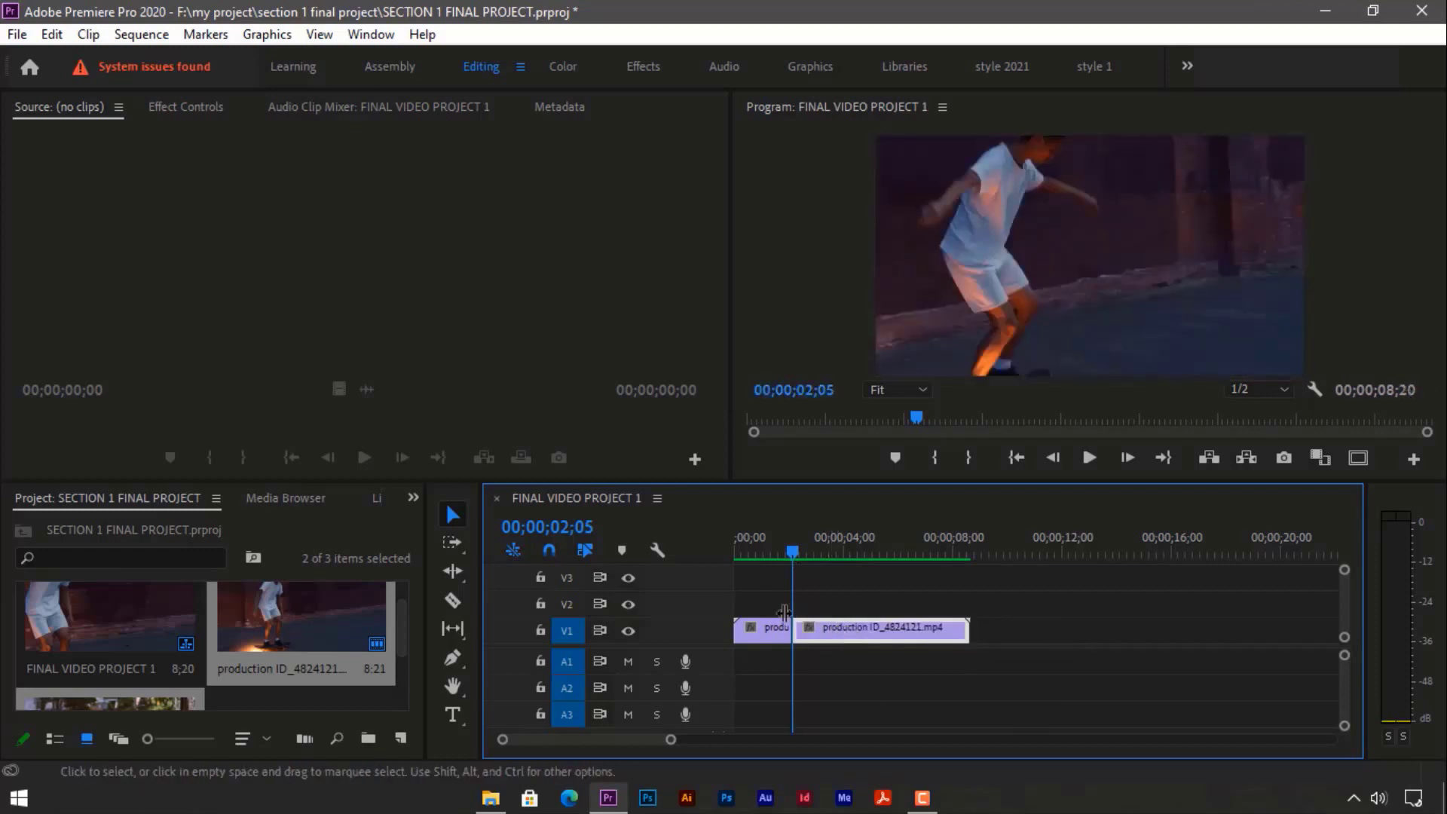
pyautogui.click(558, 554)
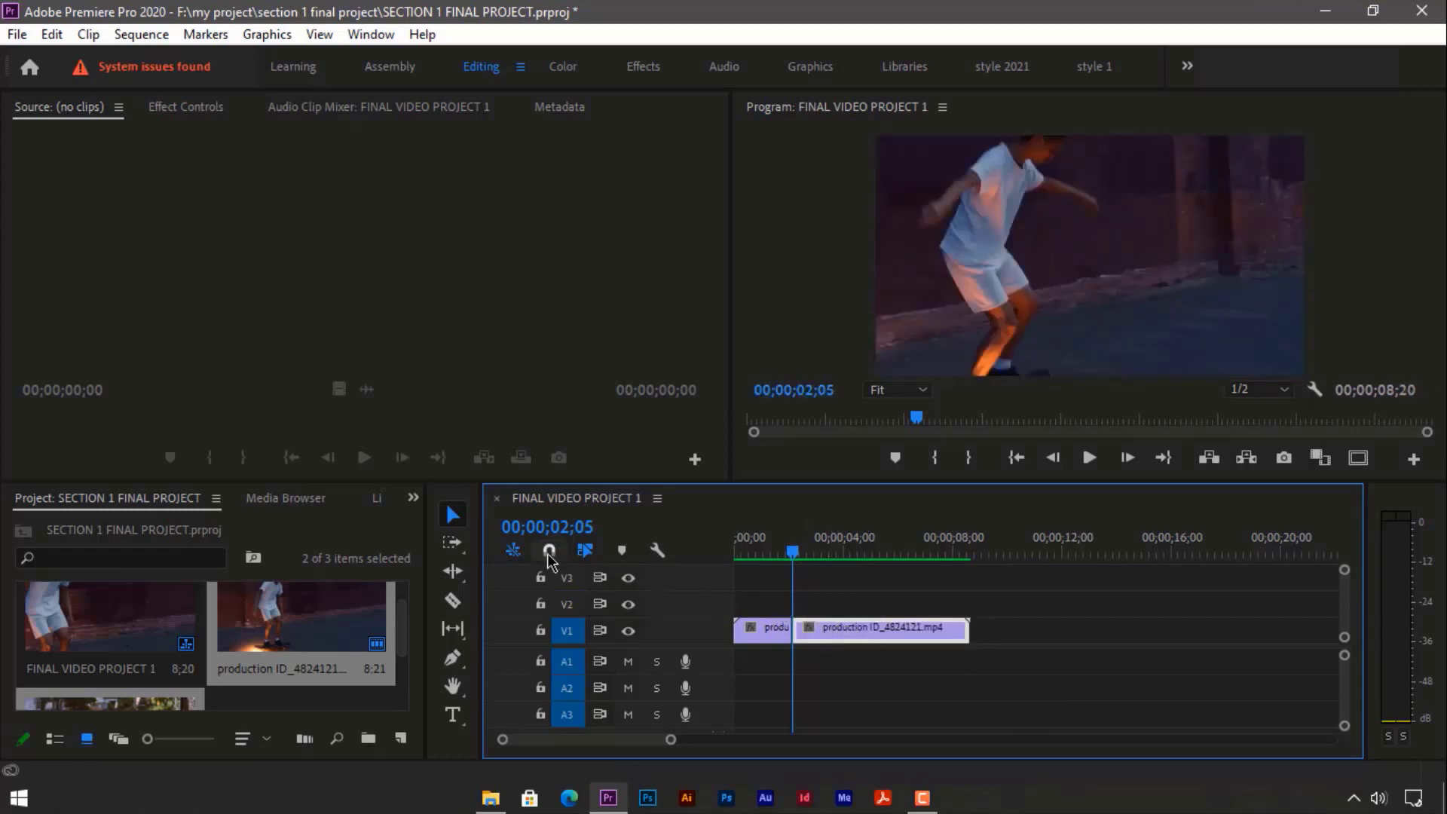
pyautogui.moveTo(831, 639); pyautogui.dragTo(796, 629)
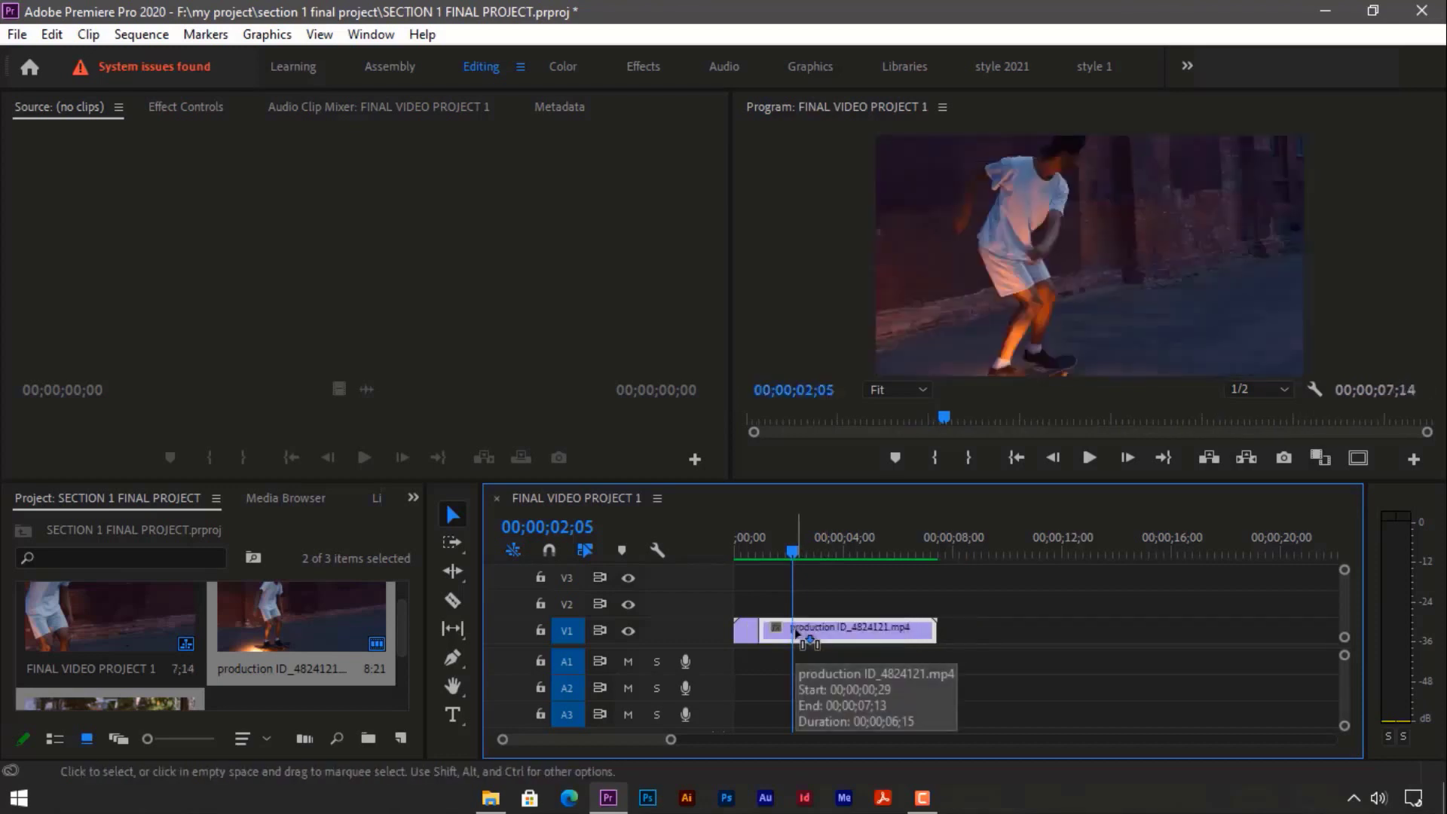
pyautogui.hotkey('ctrl', 'z')
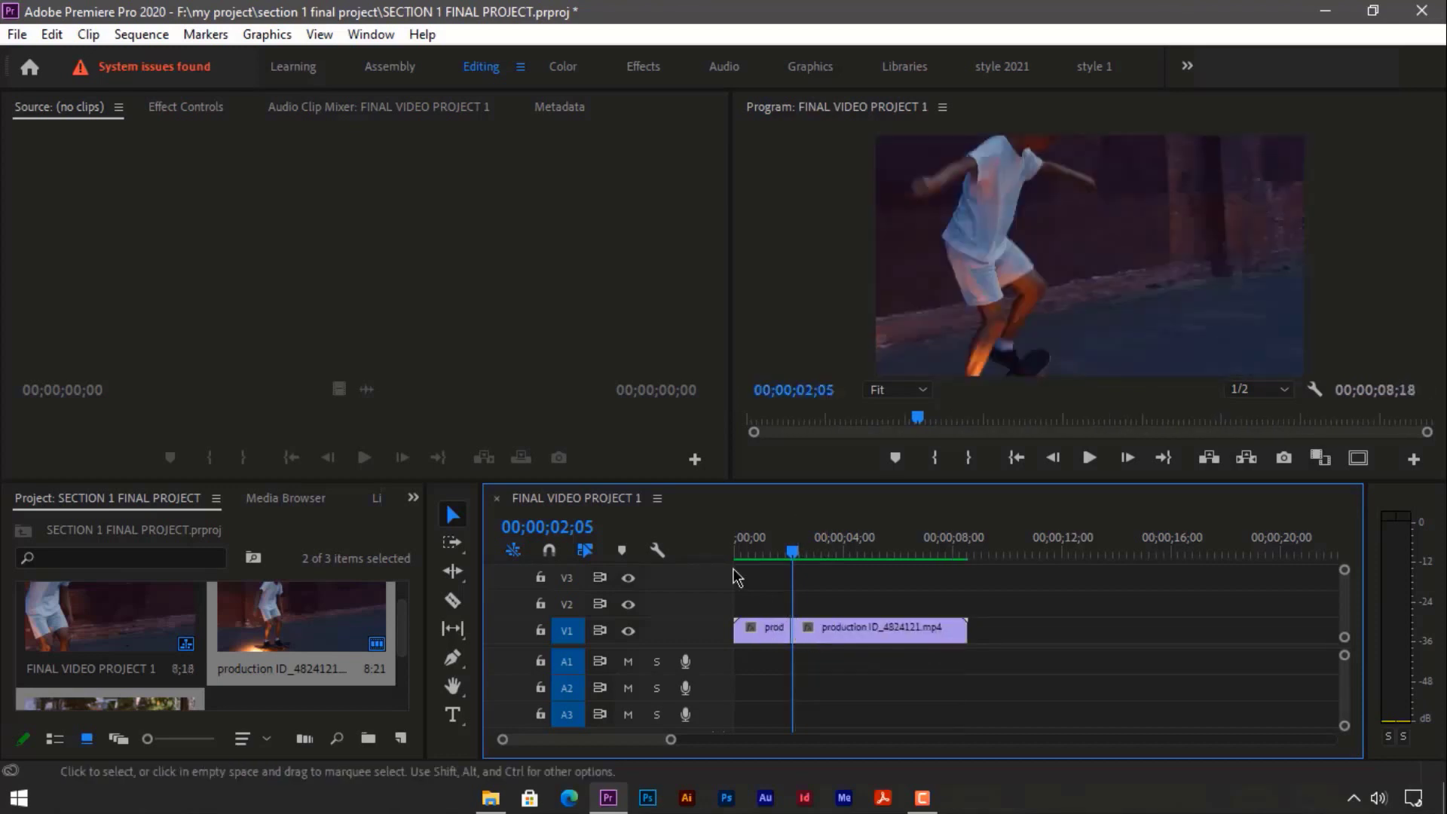
pyautogui.click(551, 555)
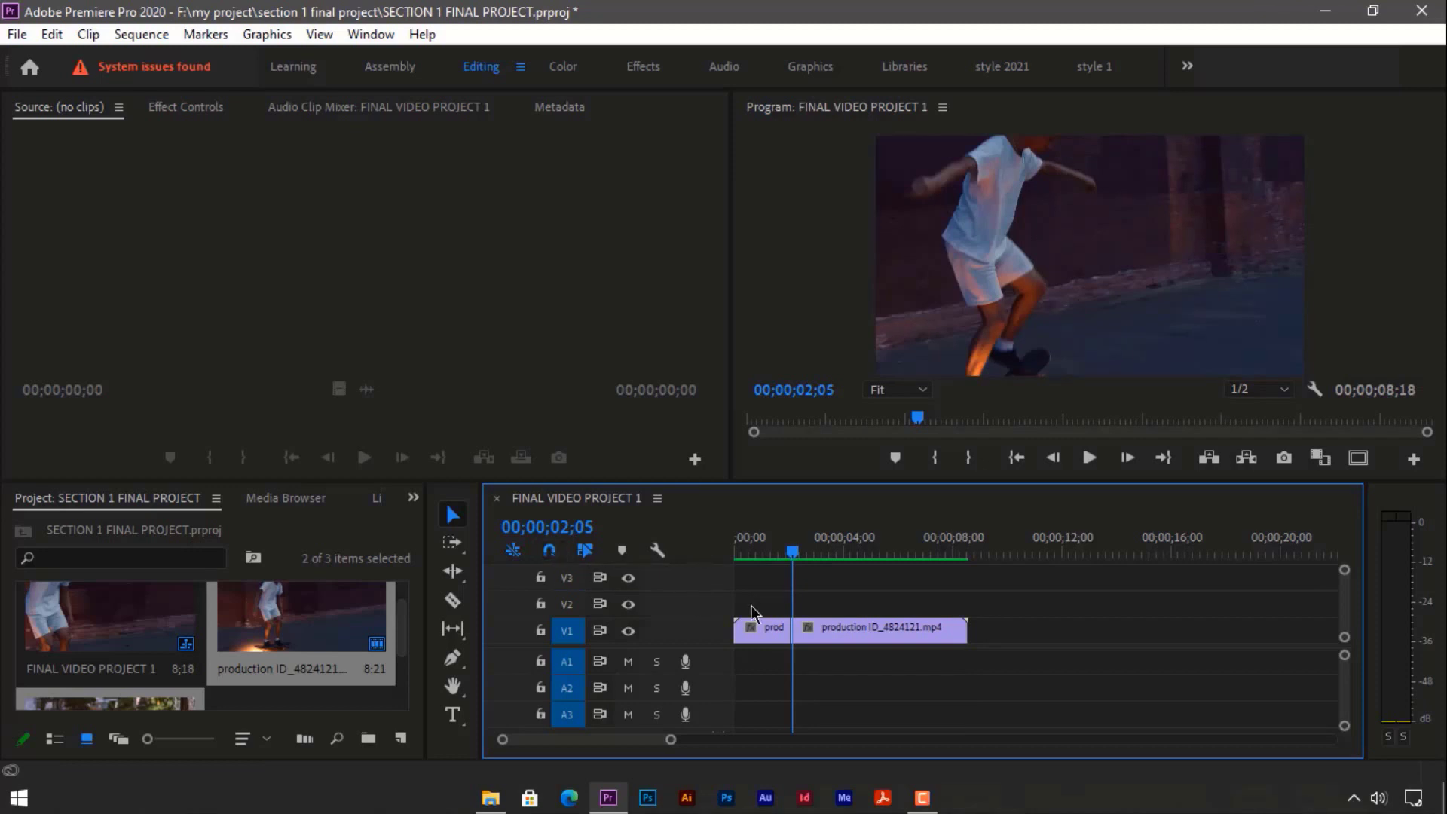
# Split the second segment on V1 at 00;00;04;05.
pyautogui.moveTo(840, 626)
pyautogui.mouseDown()
pyautogui.moveTo(863, 635)
pyautogui.moveTo(834, 627)
pyautogui.mouseUp()
pyautogui.click(866, 555)
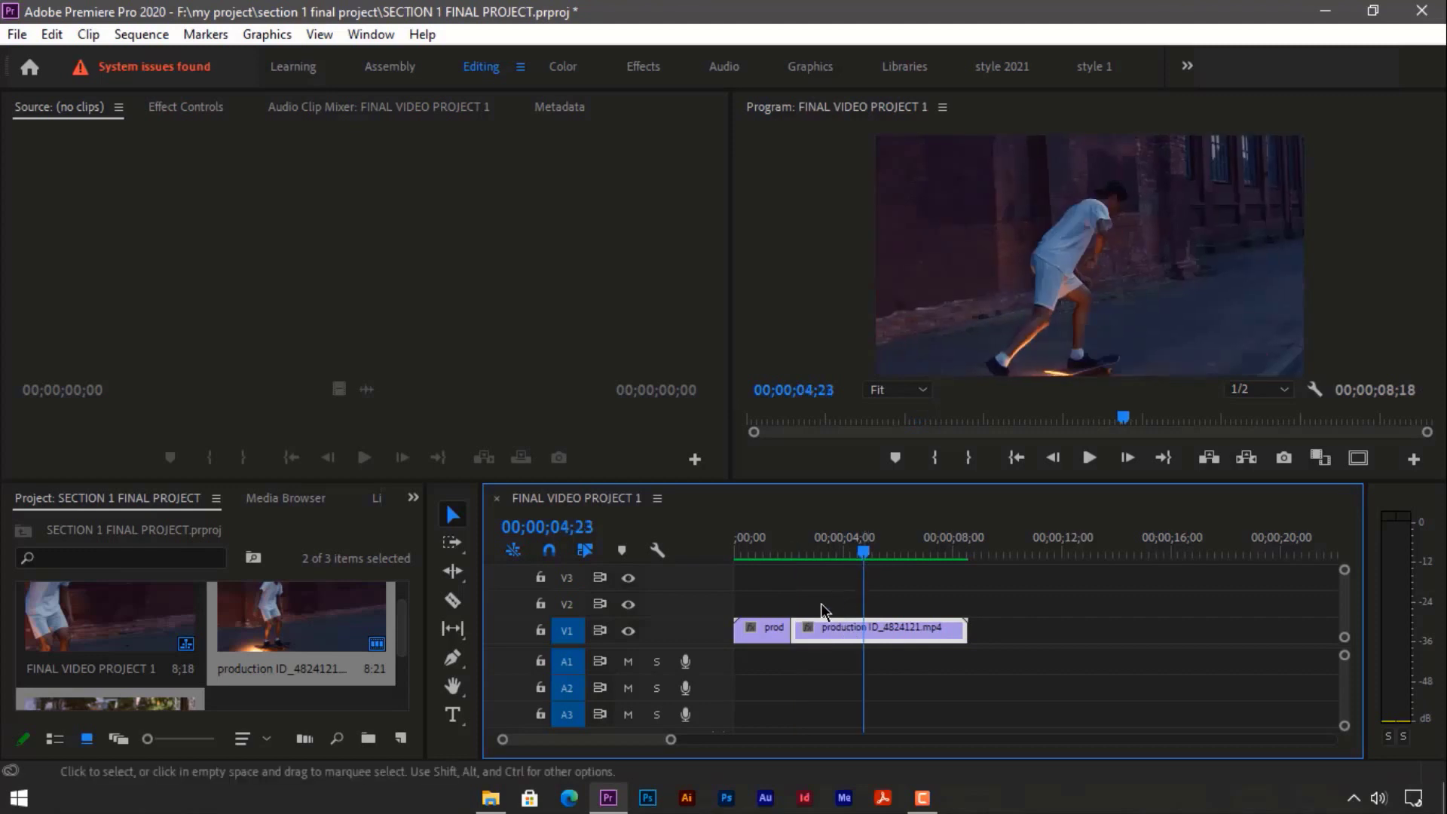
pyautogui.click(769, 553)
pyautogui.moveTo(770, 557); pyautogui.dragTo(791, 556)
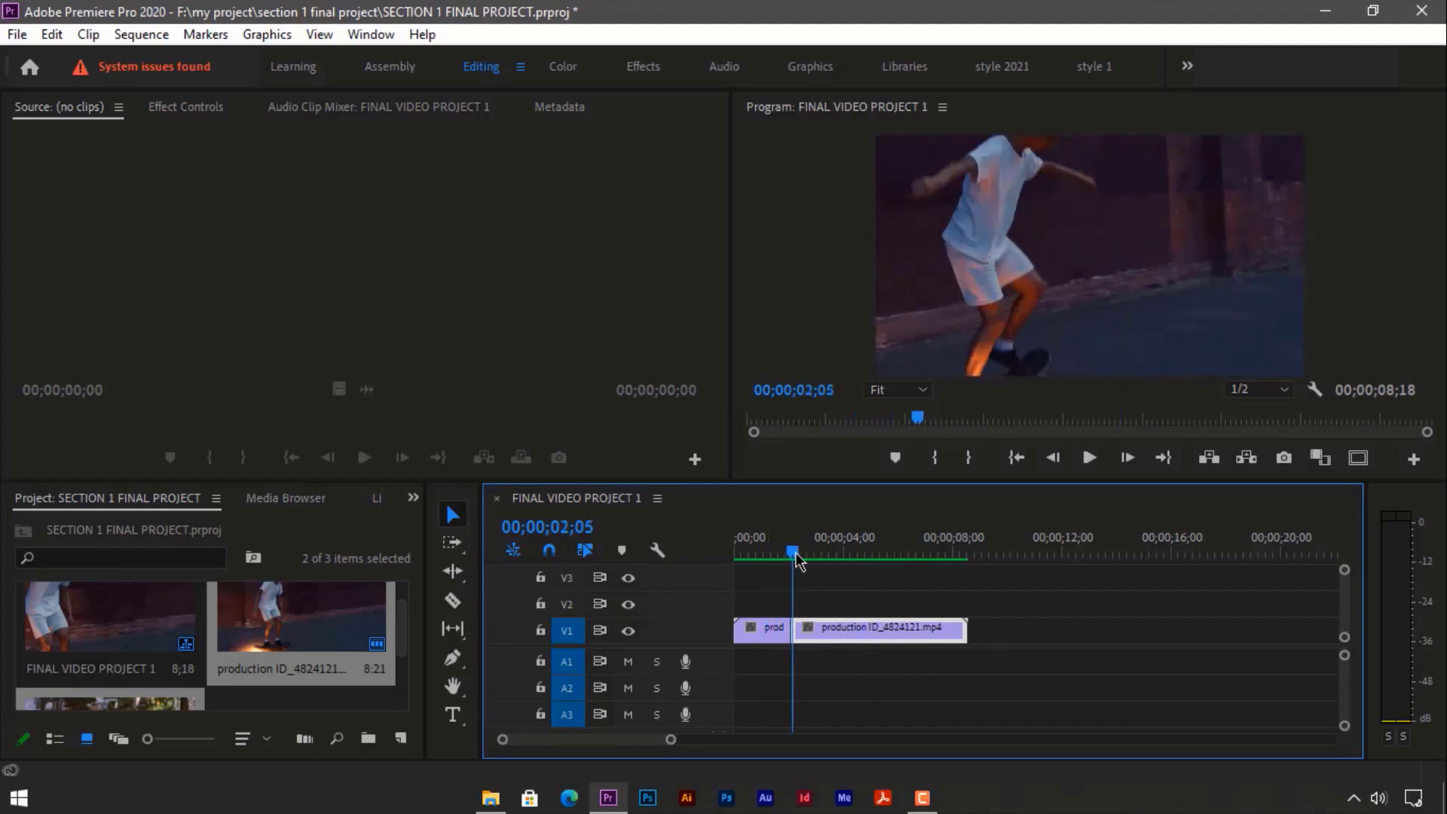
pyautogui.moveTo(670, 739); pyautogui.dragTo(581, 746)
pyautogui.click(644, 741)
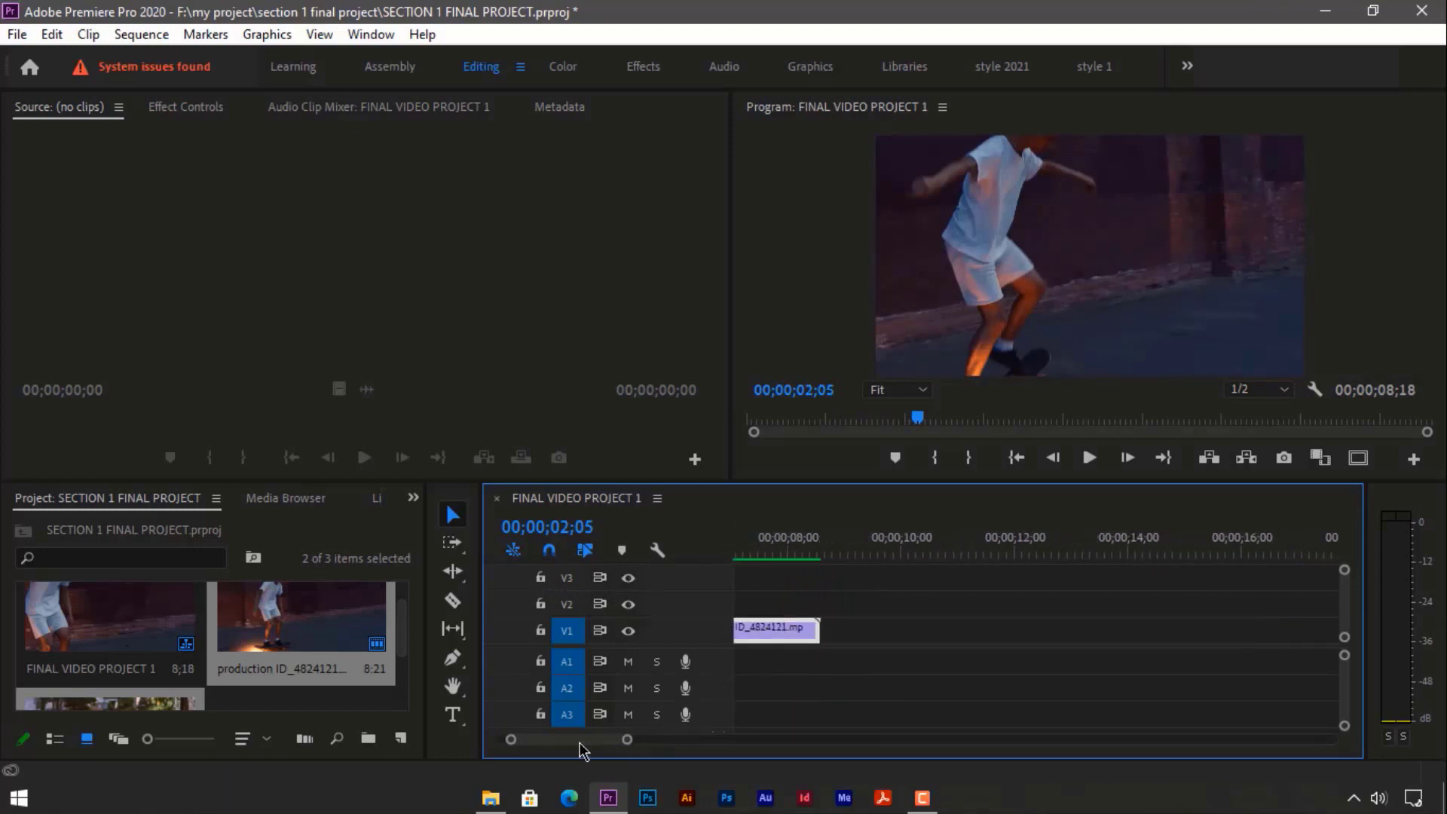
pyautogui.moveTo(964, 559)
pyautogui.mouseDown()
pyautogui.moveTo(907, 565)
pyautogui.moveTo(979, 583)
pyautogui.mouseUp()
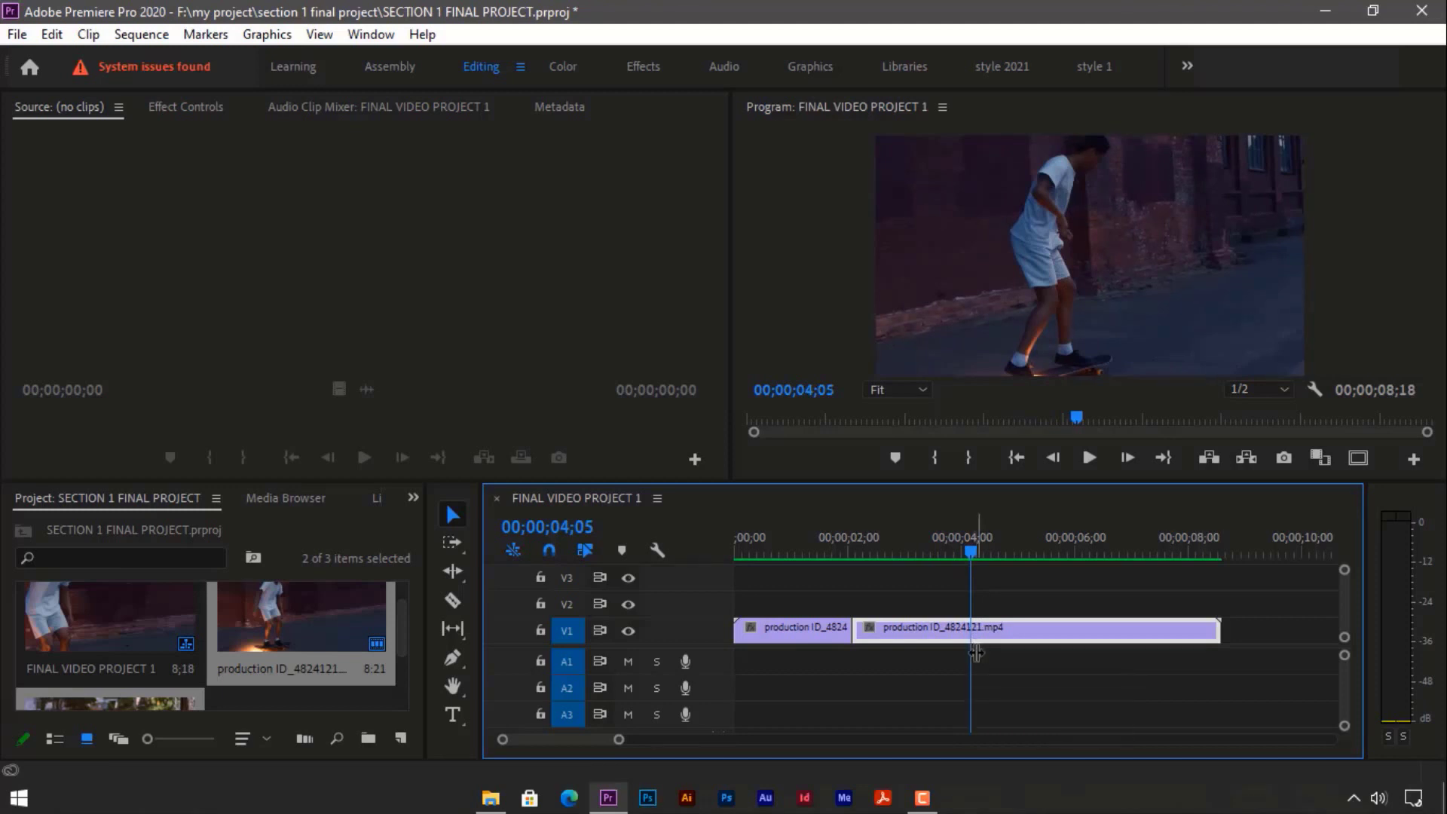
pyautogui.hotkey('ctrl', 'k')
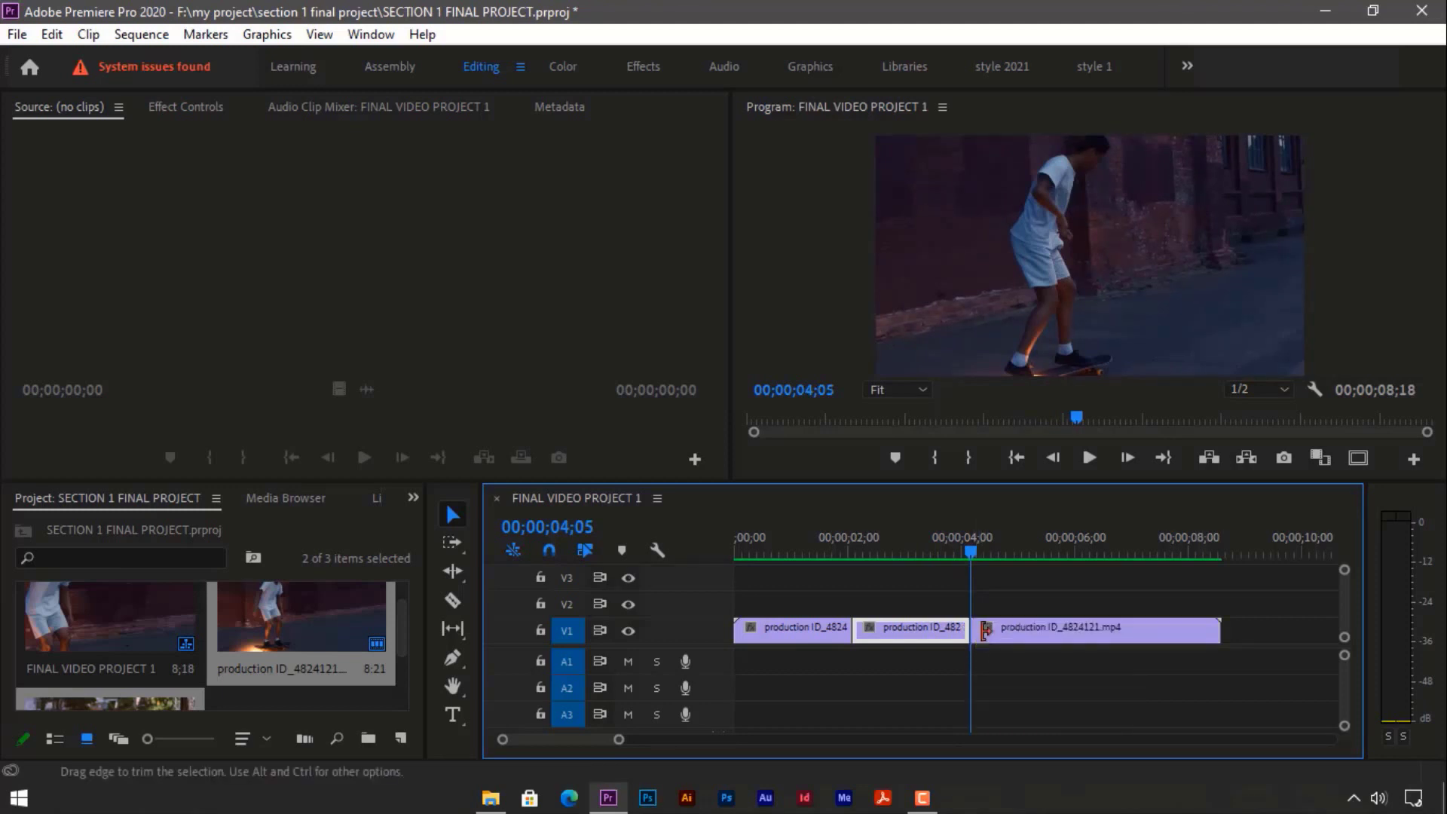
# Shift the last segment away from the new cut and back against it, and place the playhead at 00;00;03;06.
pyautogui.moveTo(985, 637); pyautogui.dragTo(1021, 639)
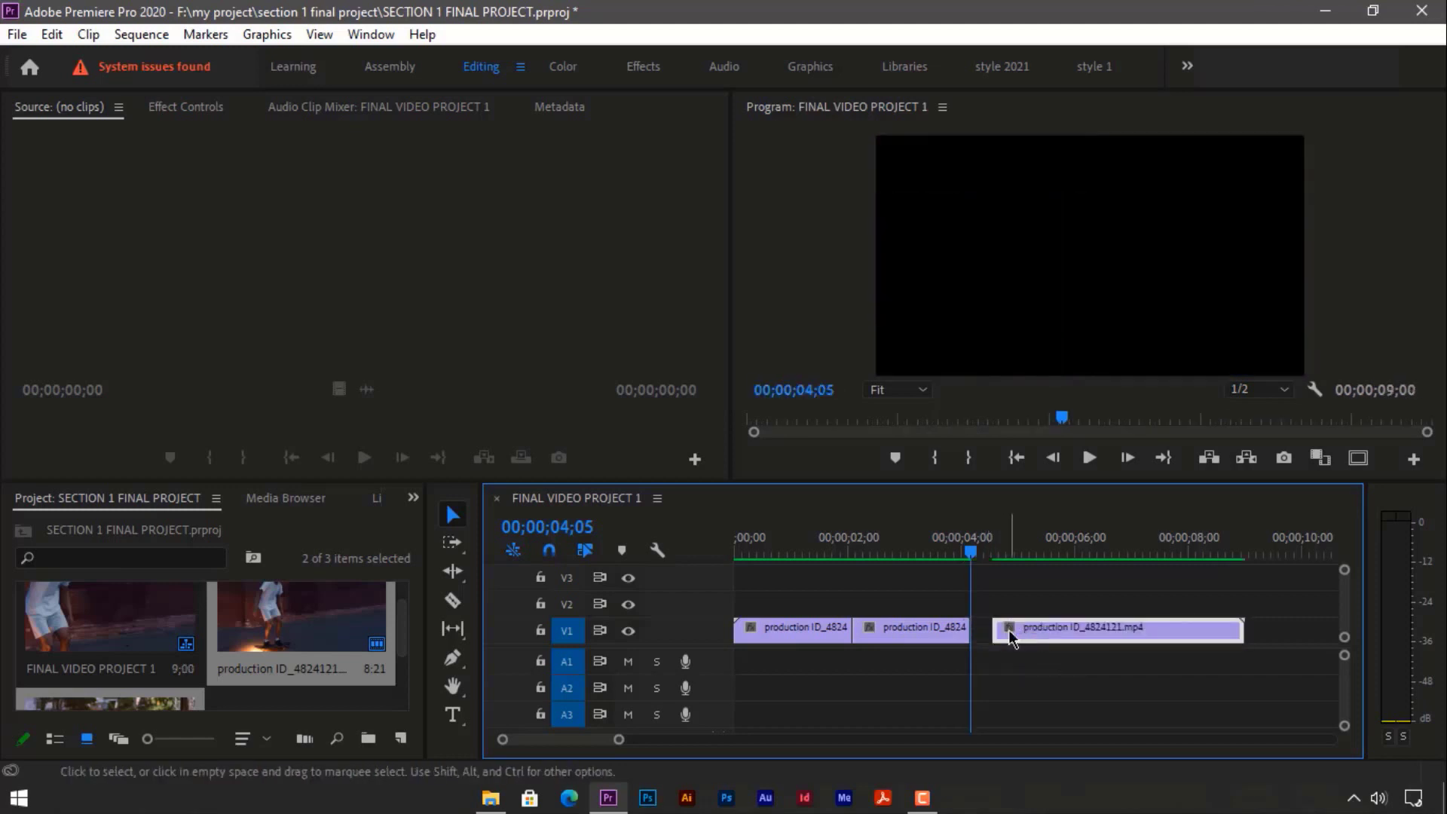
pyautogui.moveTo(1010, 640); pyautogui.dragTo(988, 639)
pyautogui.click(915, 552)
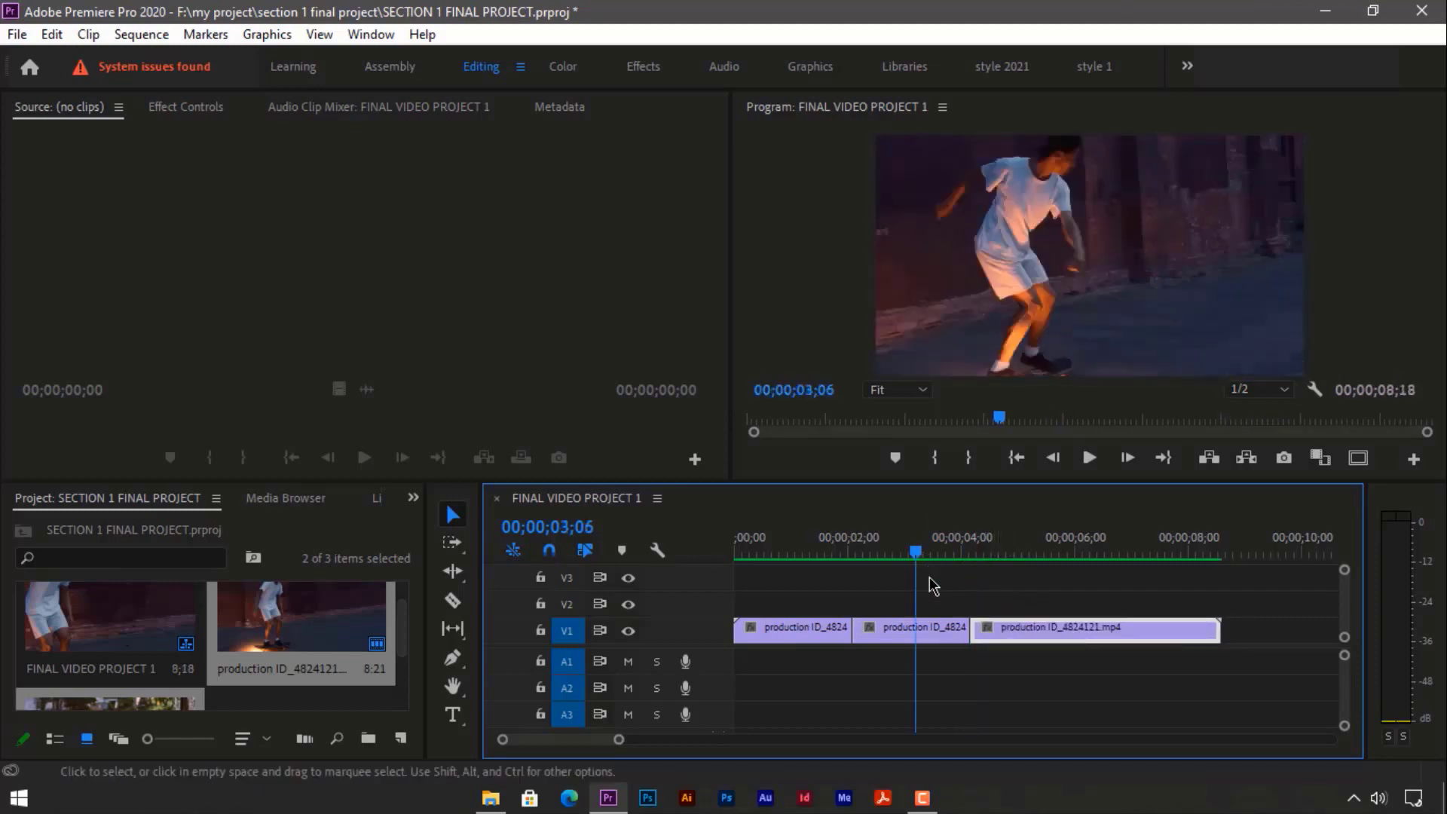
# Delete the middle segment of the skateboarding clip from V1, leaving its gap in place.
pyautogui.click(934, 630)
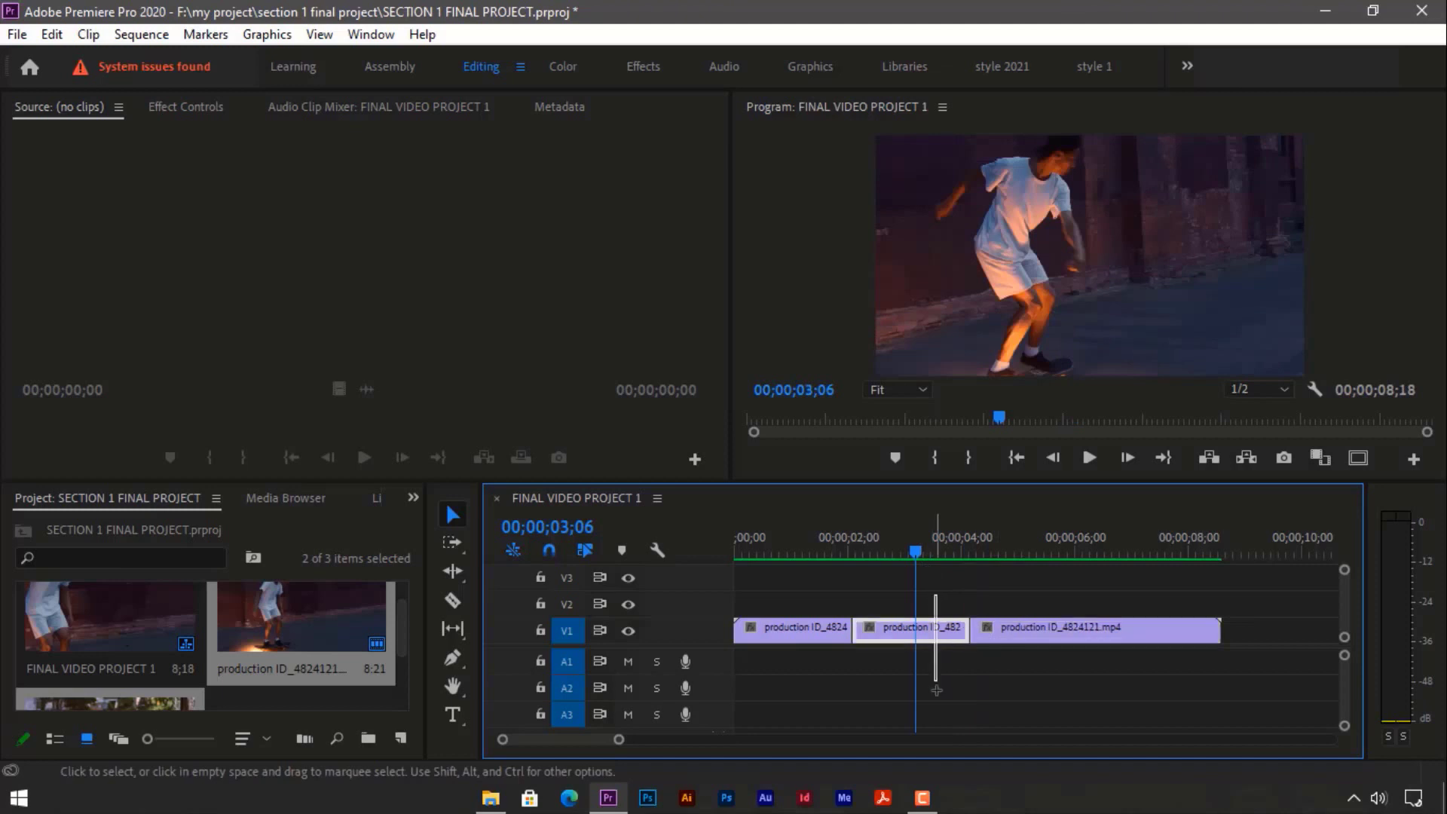
pyautogui.click(934, 602)
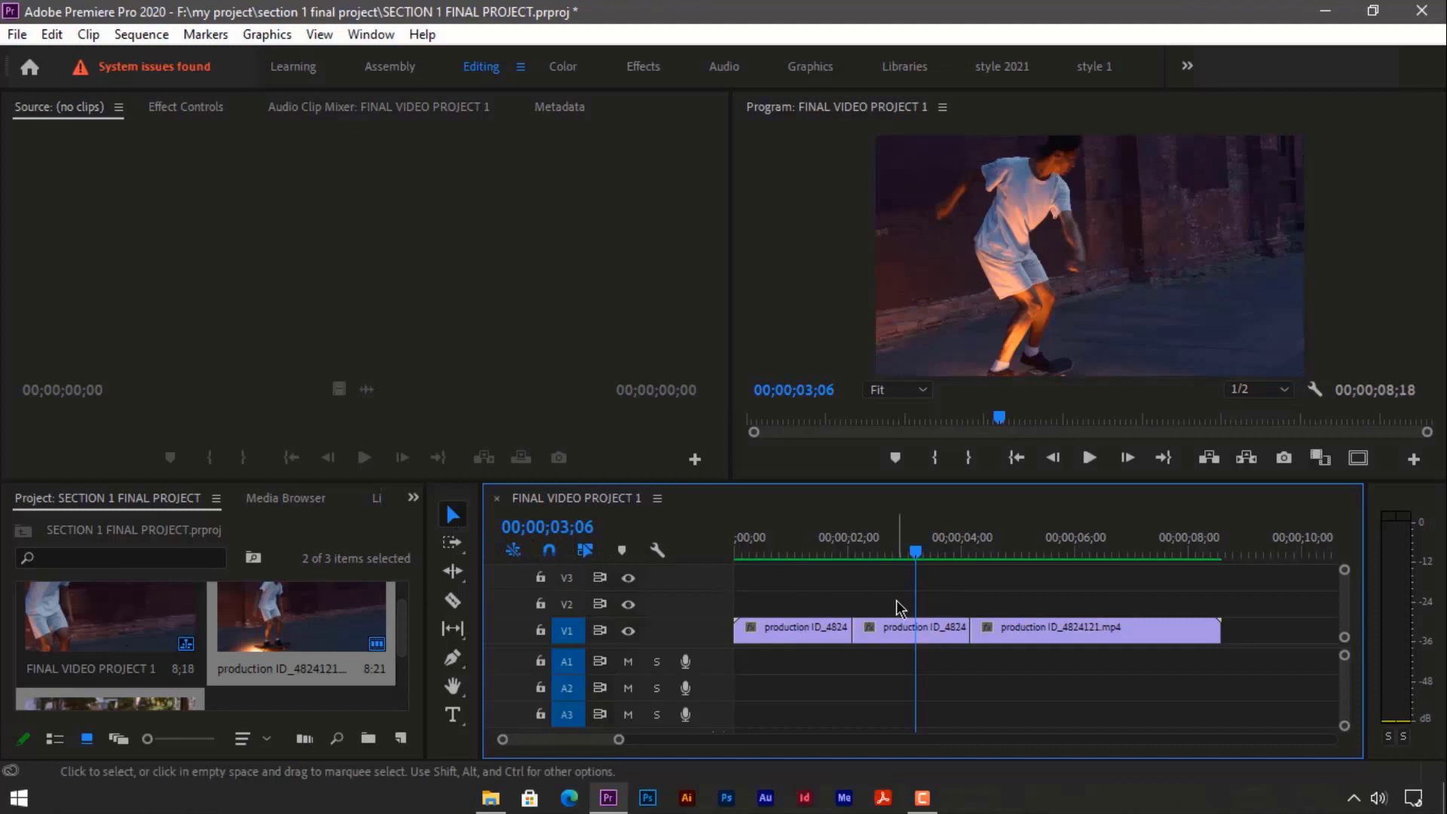
pyautogui.moveTo(898, 601); pyautogui.dragTo(901, 677)
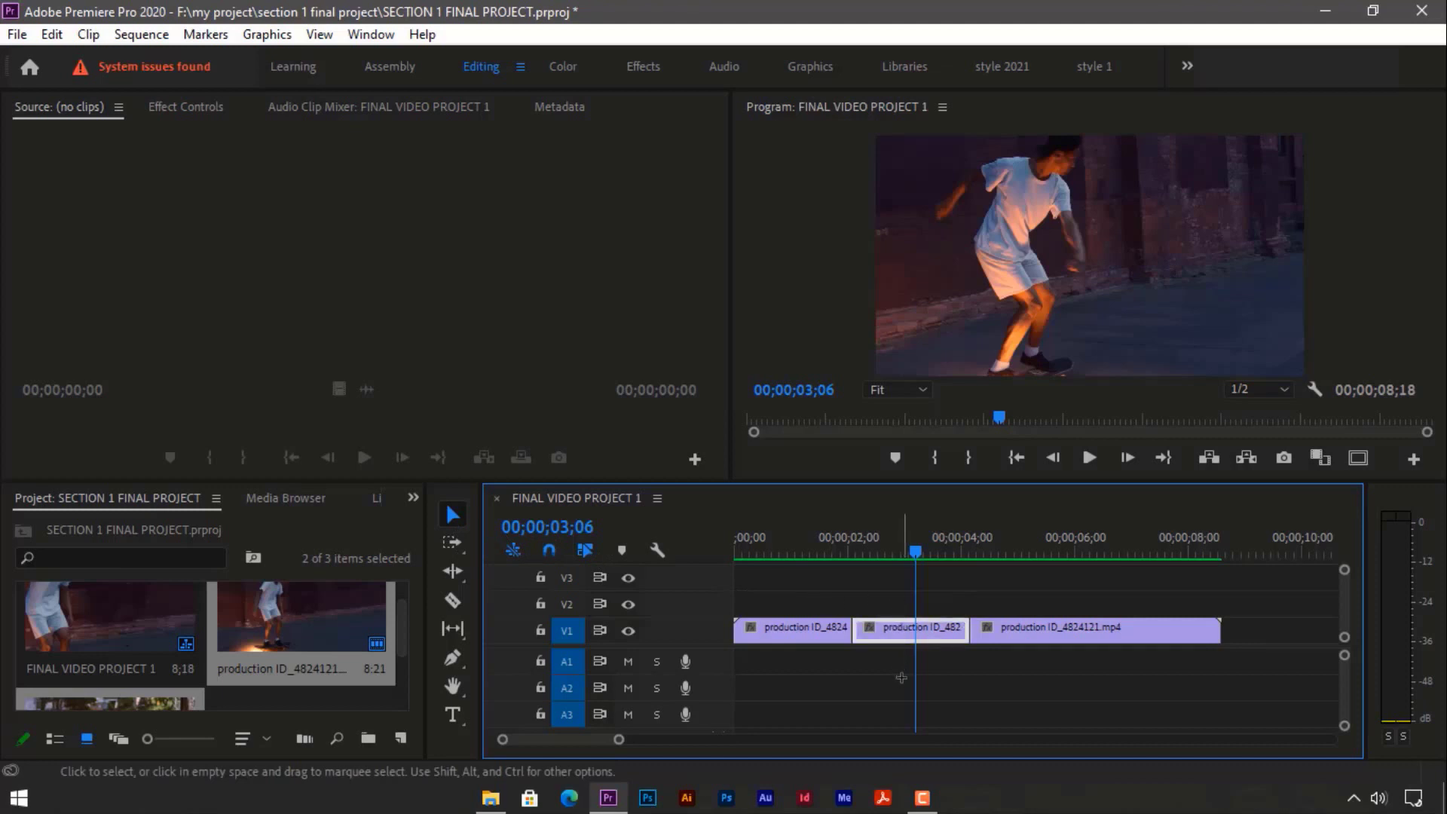
pyautogui.press('Delete')
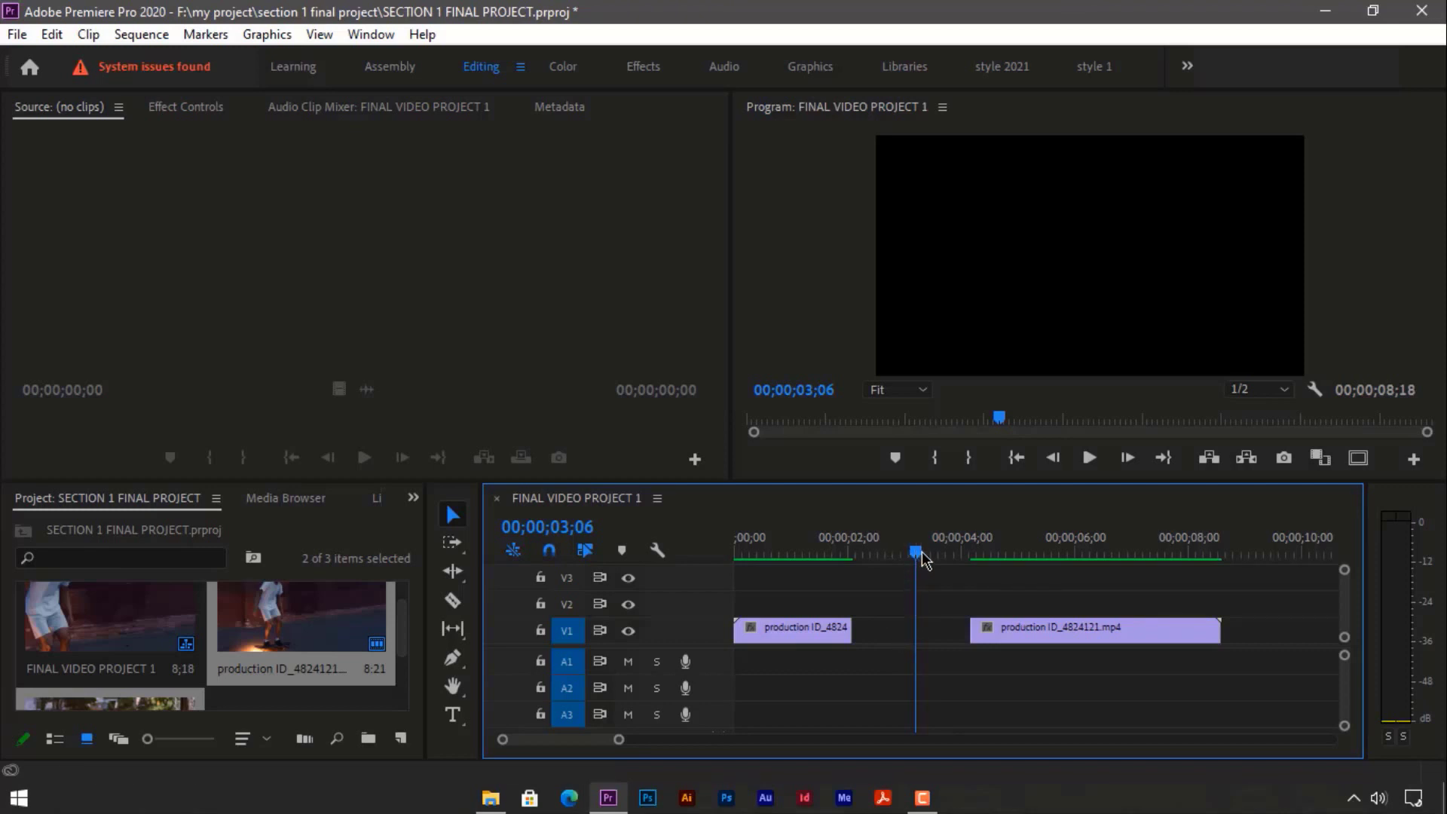
# Scrub across the empty gap between the two remaining segments and close it with Ripple Delete.
pyautogui.moveTo(921, 559); pyautogui.dragTo(1081, 556)
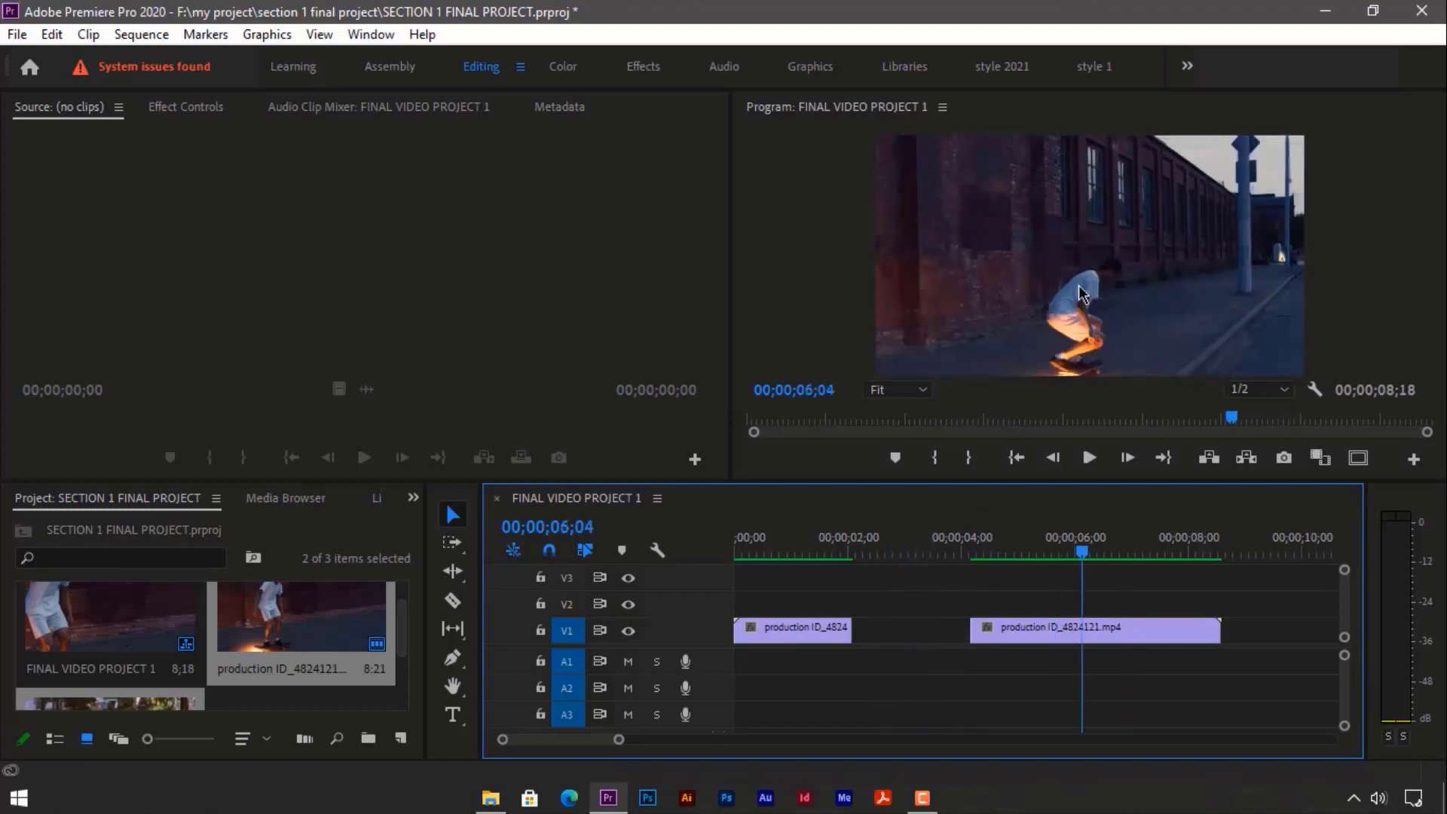
pyautogui.moveTo(1078, 286); pyautogui.dragTo(897, 516)
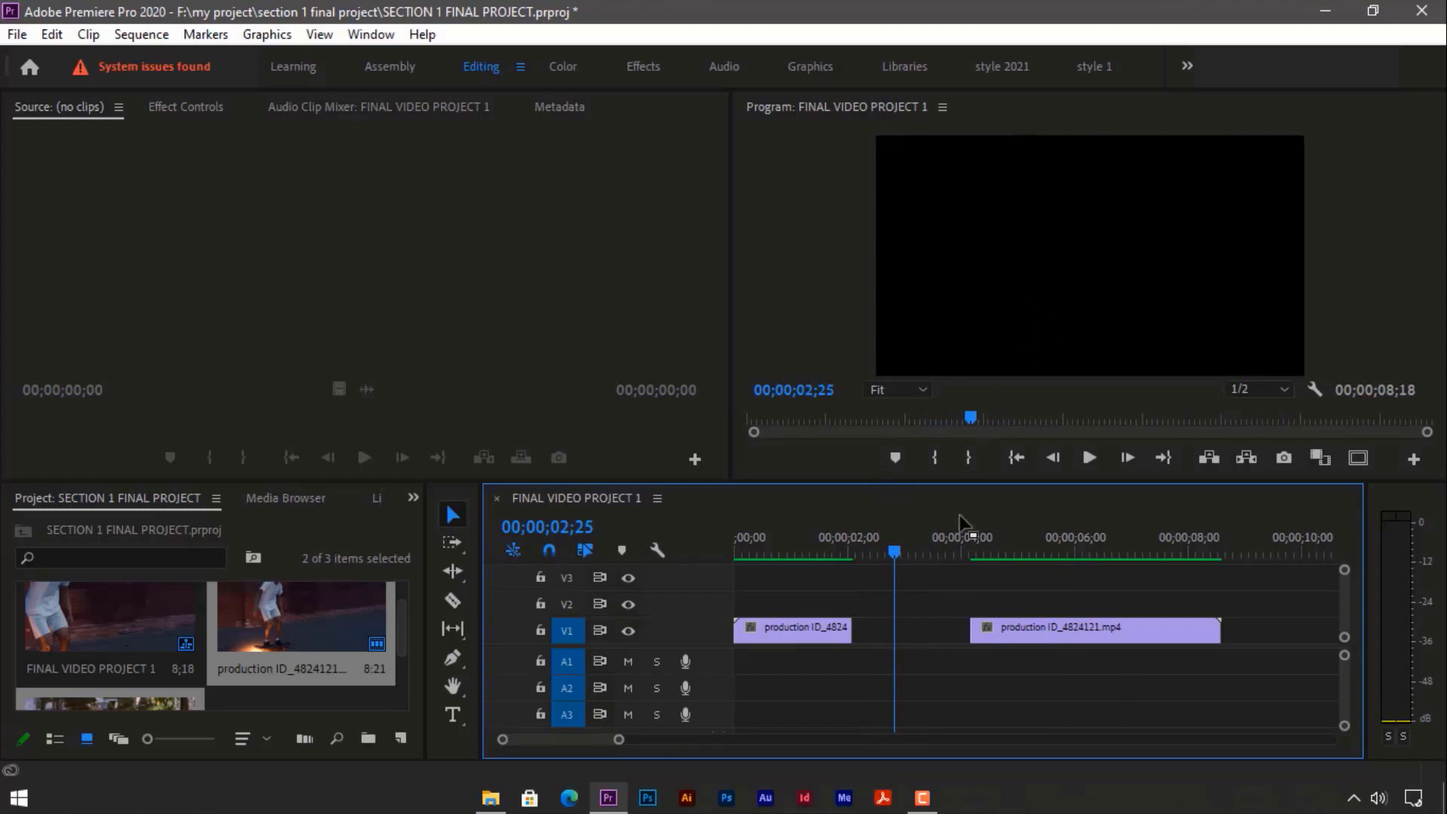
pyautogui.moveTo(1000, 634)
pyautogui.mouseDown()
pyautogui.moveTo(893, 643)
pyautogui.moveTo(1000, 634)
pyautogui.moveTo(902, 629)
pyautogui.moveTo(1016, 635)
pyautogui.mouseUp()
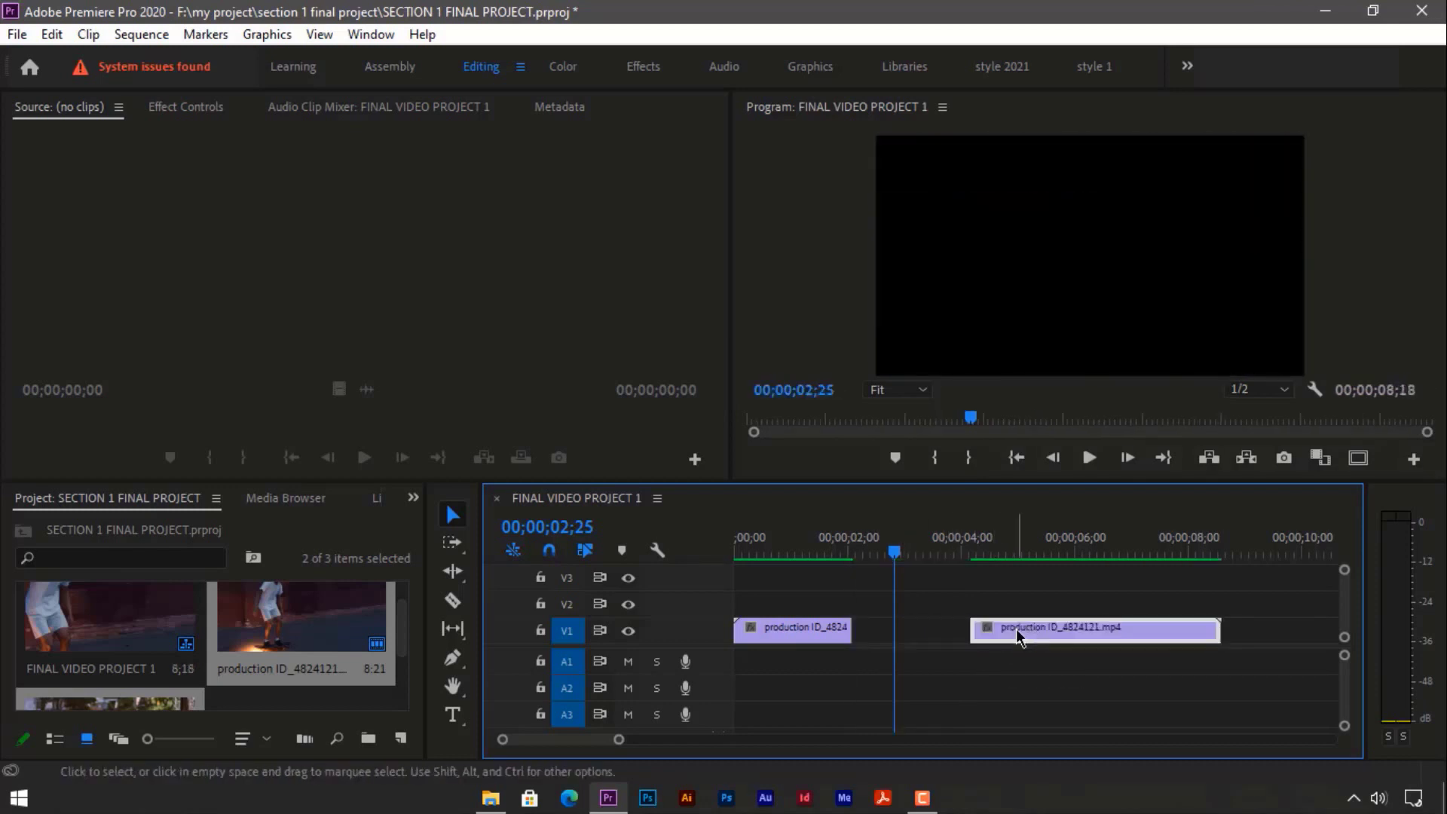
pyautogui.rightClick(916, 626)
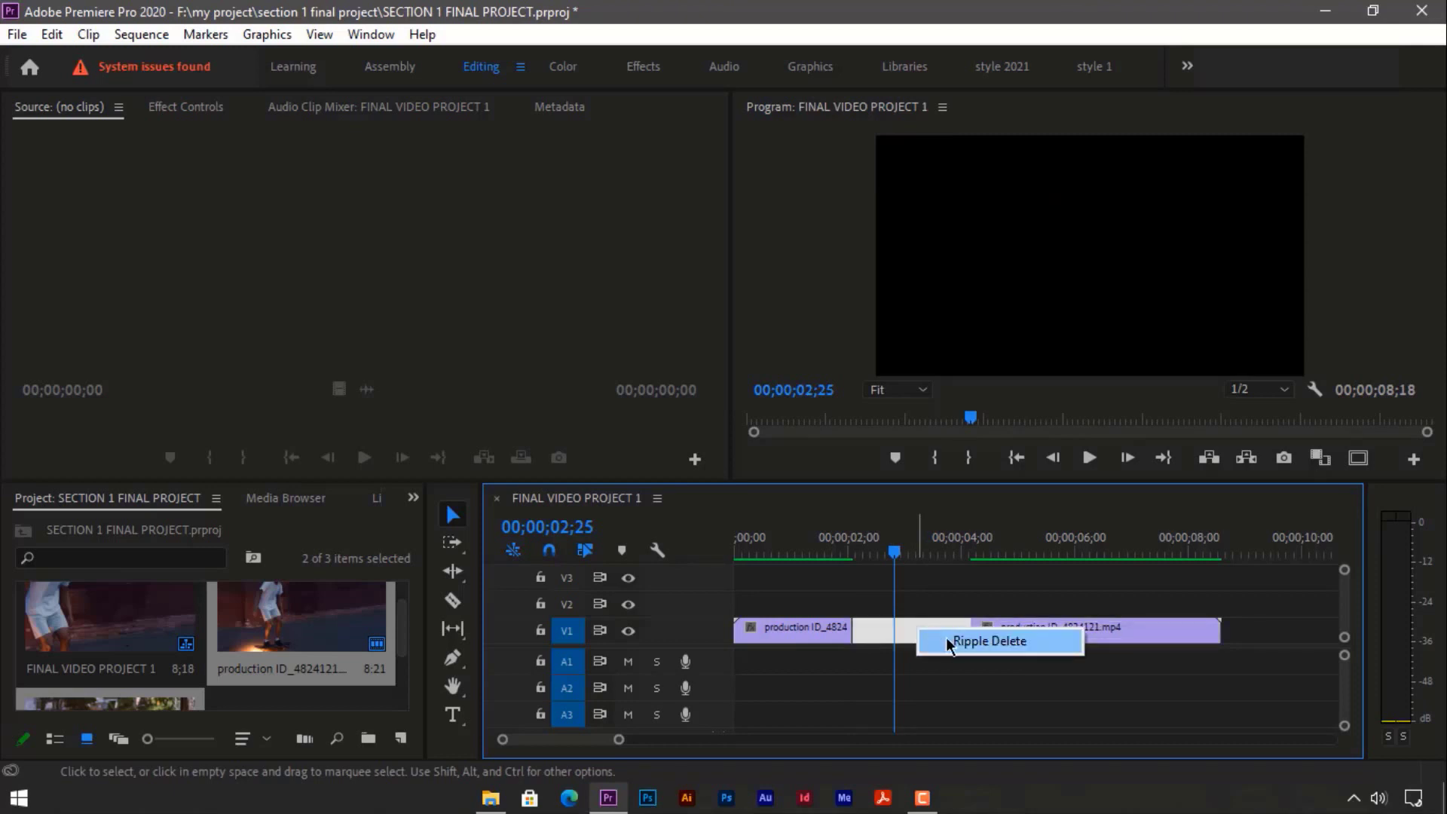
pyautogui.click(946, 639)
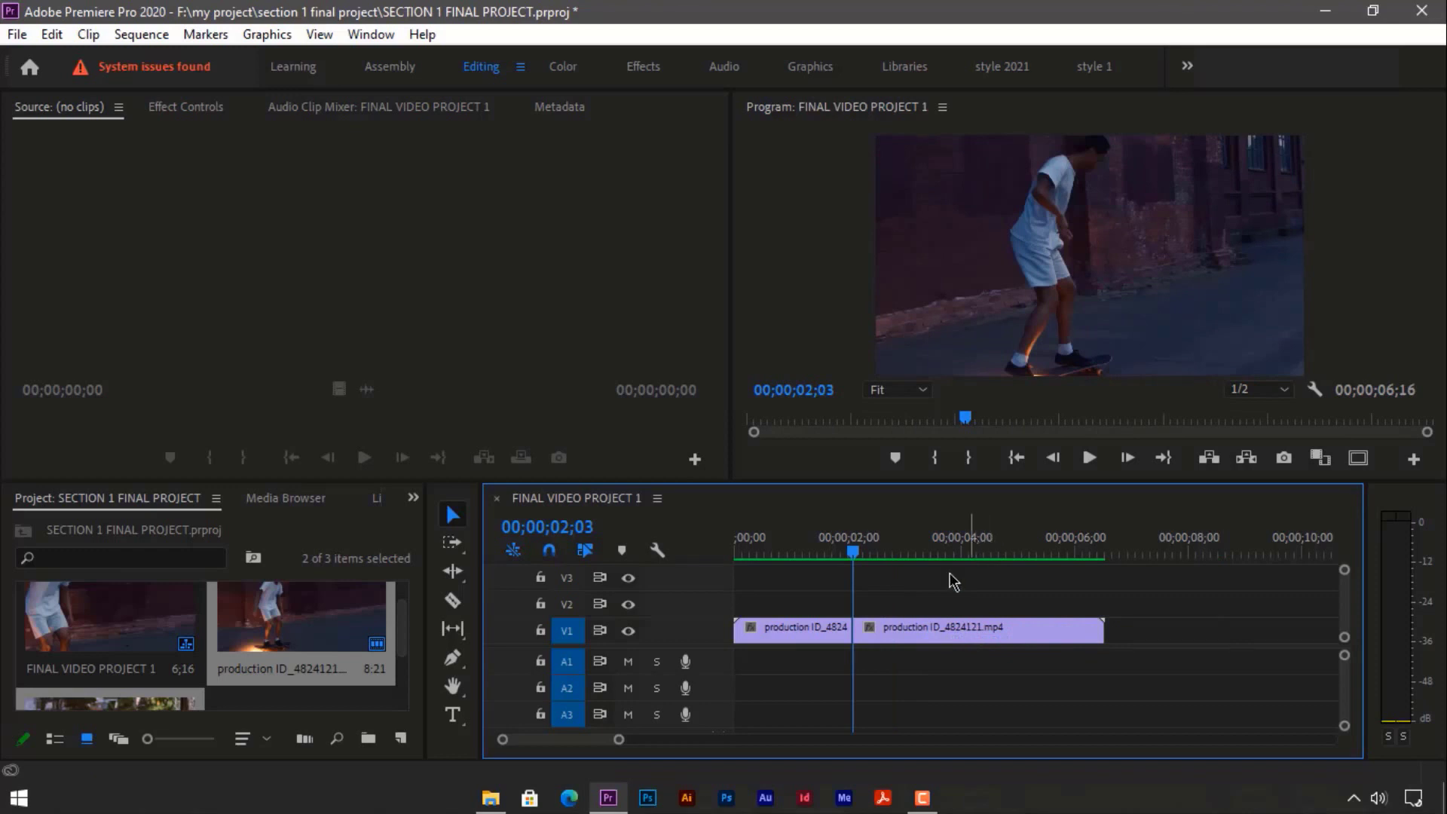
# Move the second segment about four seconds later to open a gap, and close that gap with Ripple Delete.
pyautogui.moveTo(934, 632); pyautogui.dragTo(1160, 632)
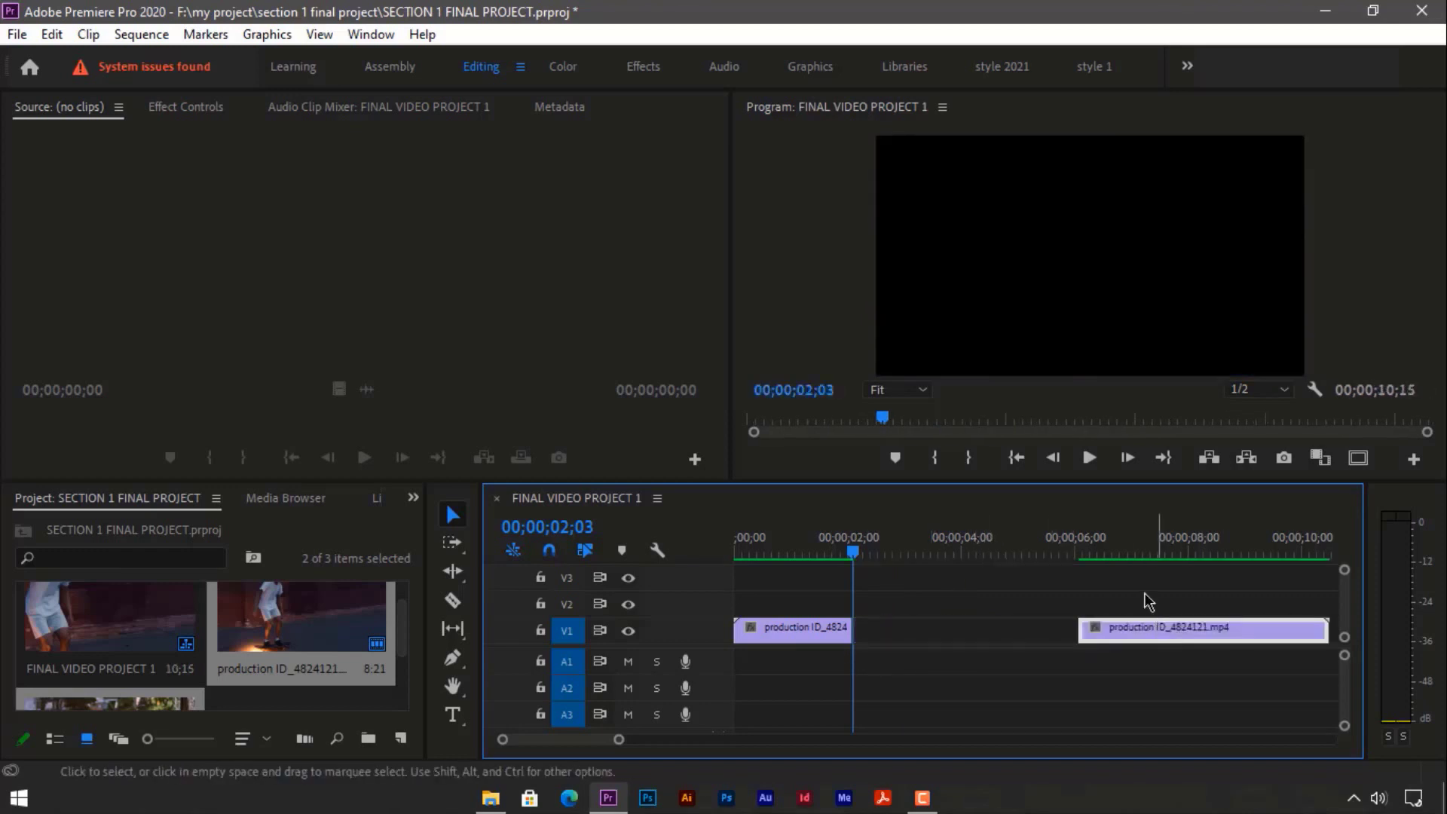
pyautogui.rightClick(937, 631)
pyautogui.click(1009, 644)
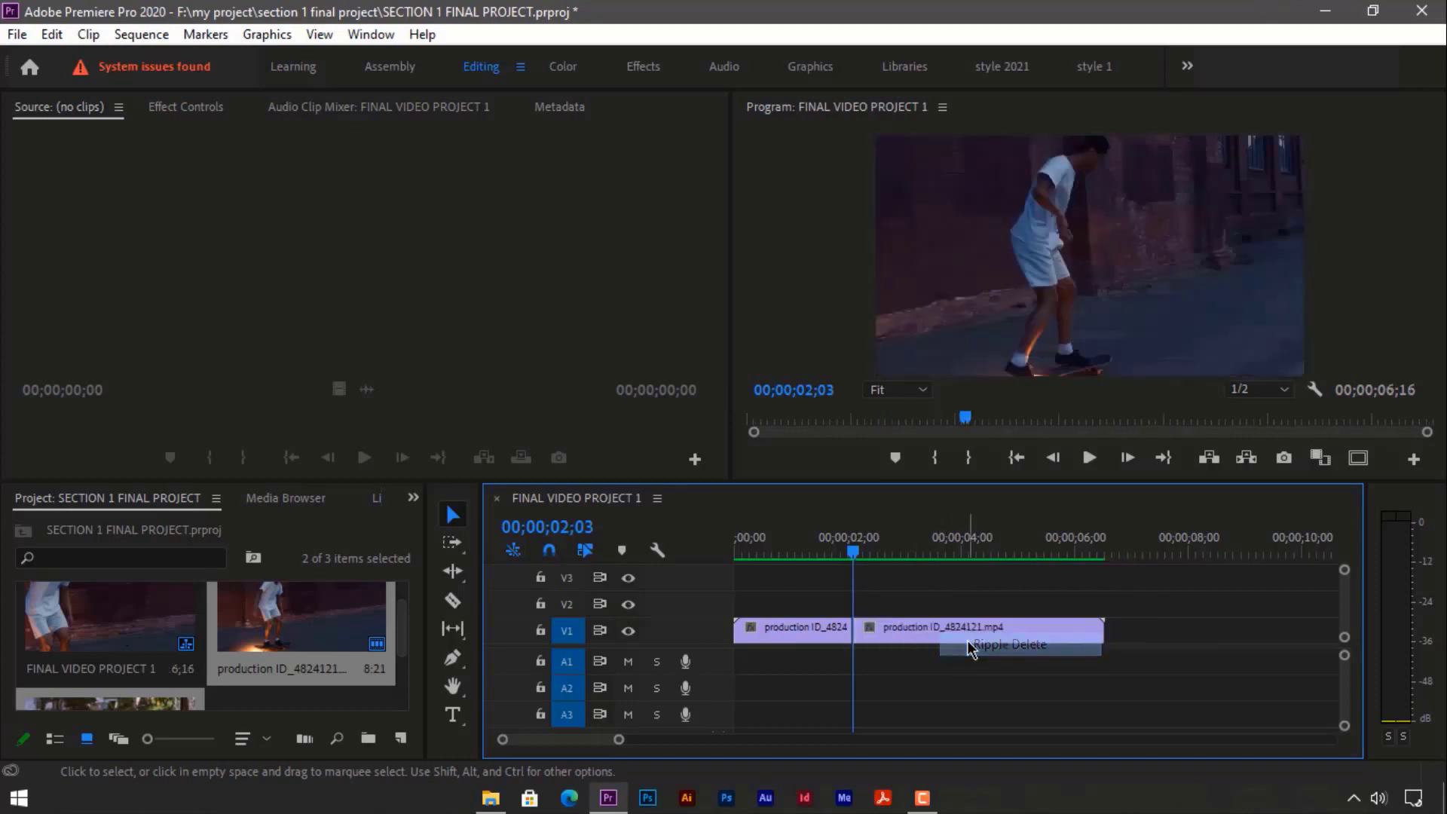
# Split the second skateboarding segment on V1 at 00;00;04;03 and again at about 00;00;05;15 with the Razor tool.
pyautogui.click(967, 540)
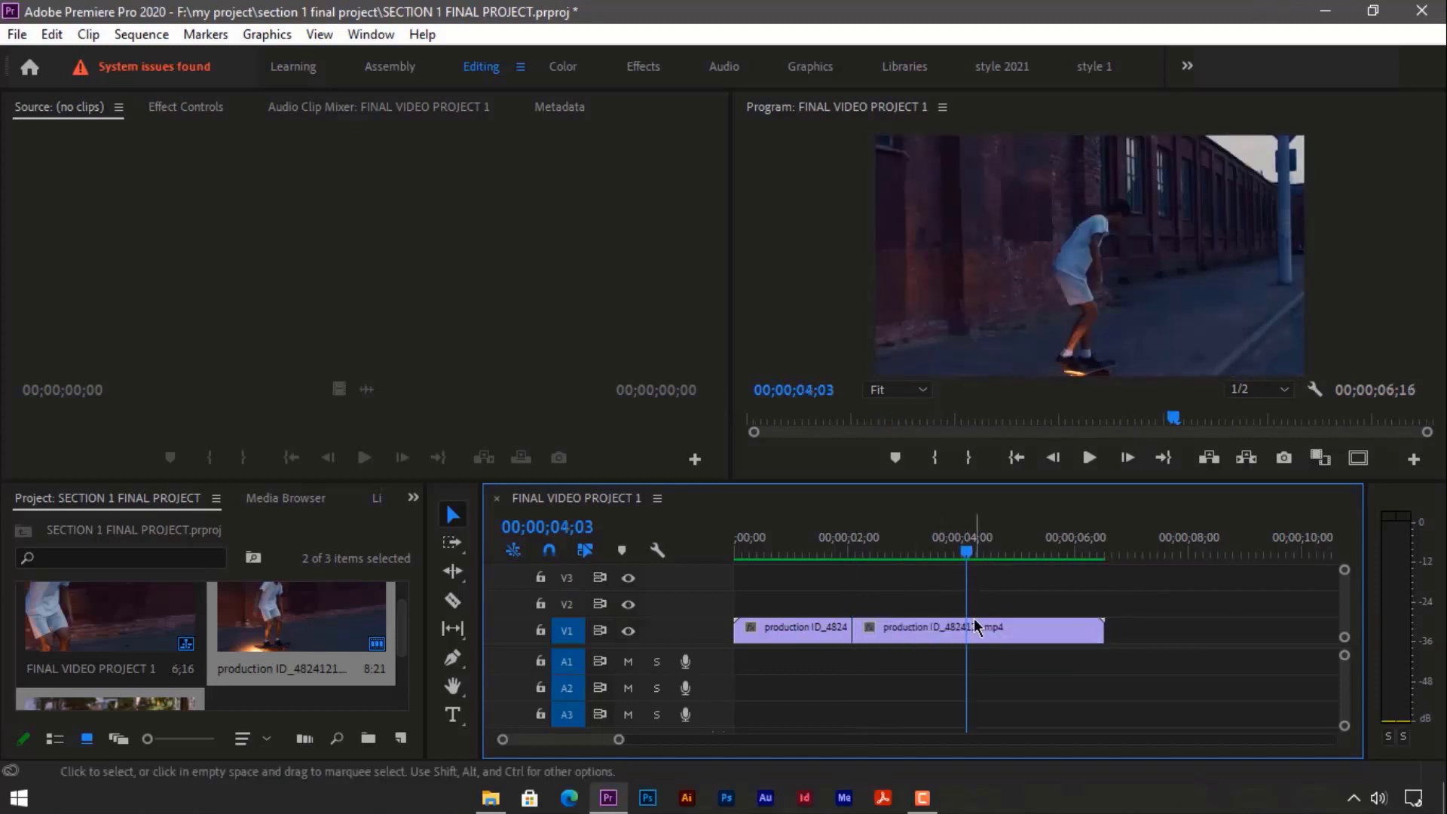
pyautogui.click(452, 600)
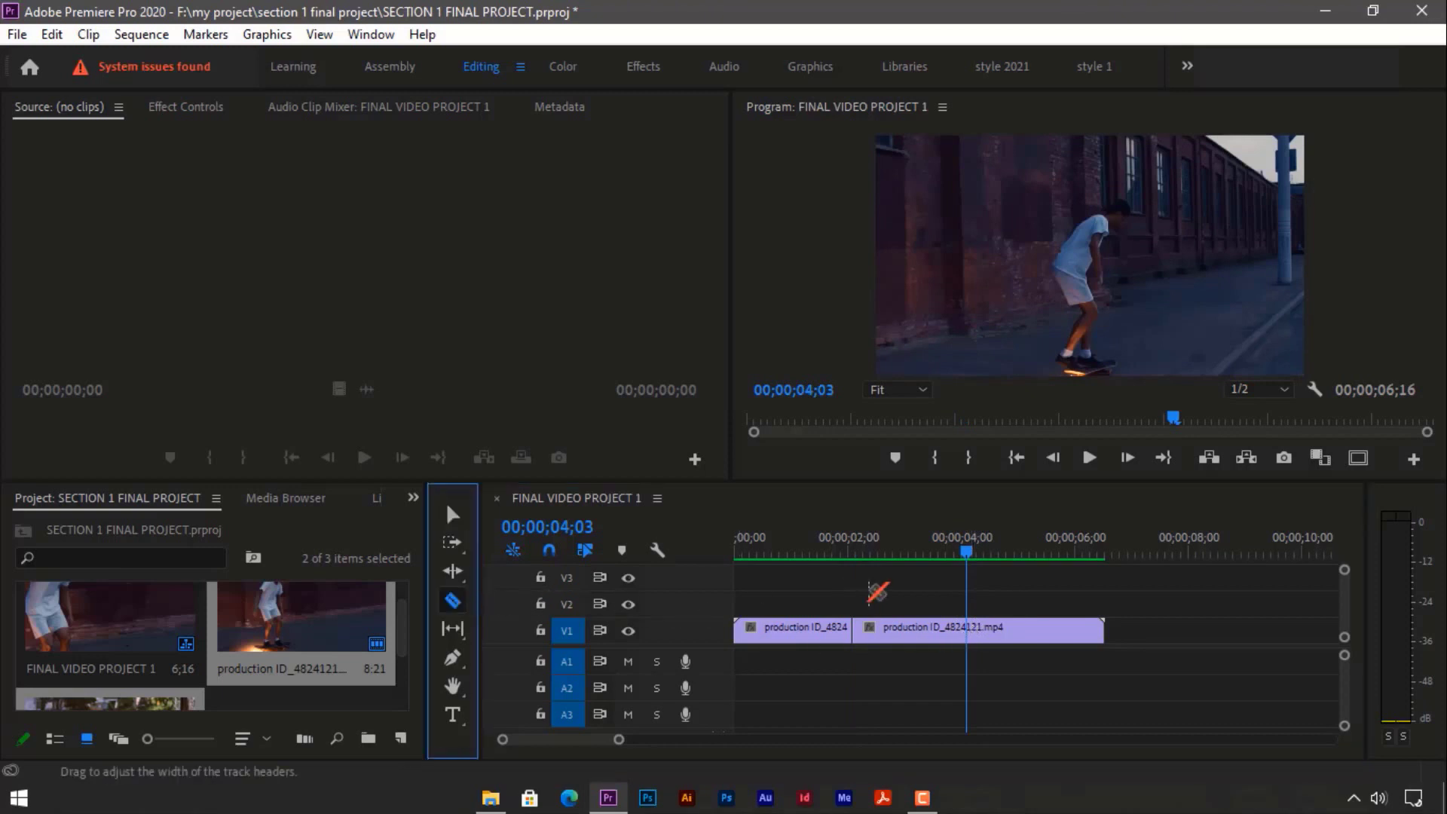
pyautogui.click(966, 630)
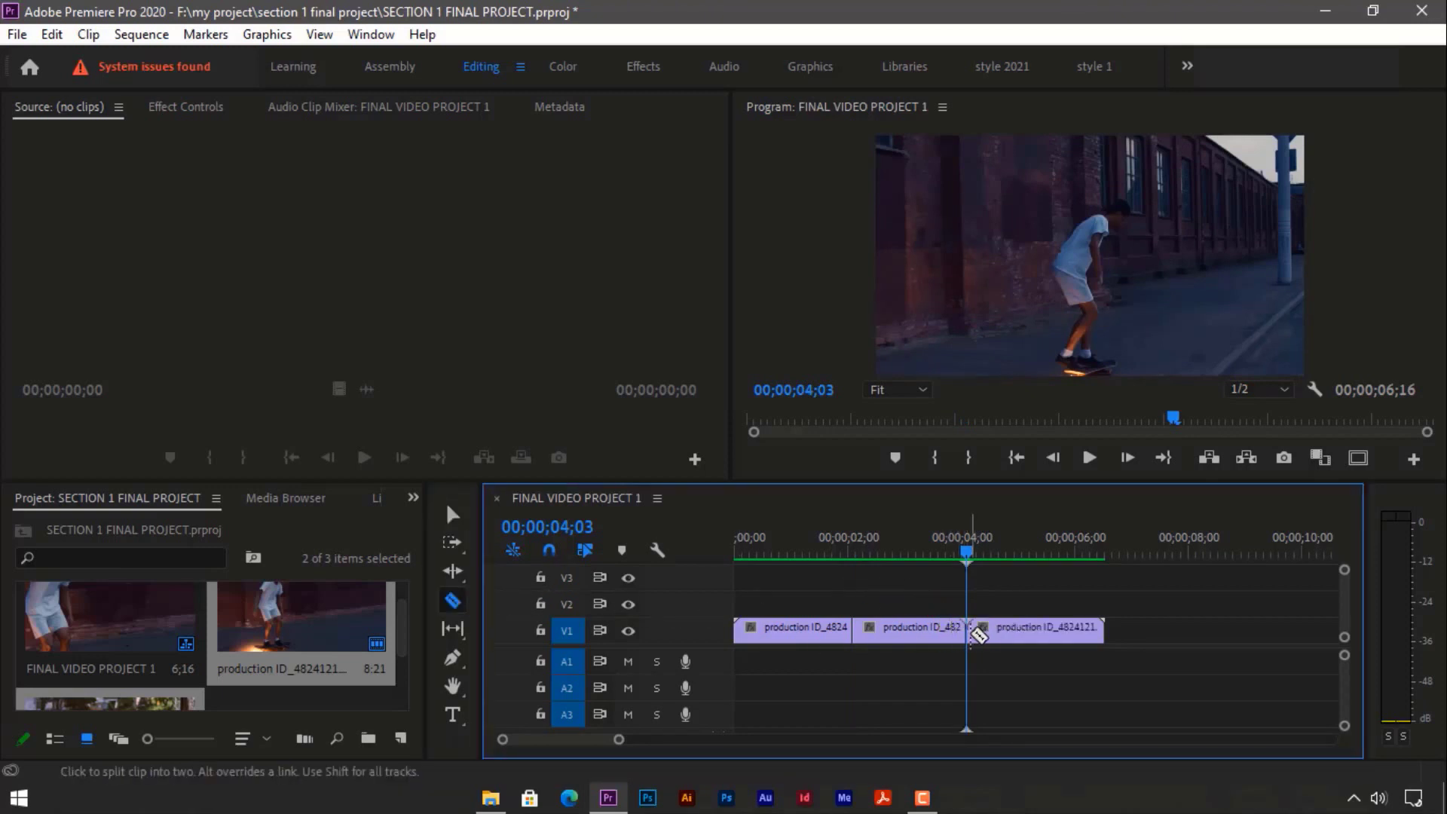
pyautogui.click(1045, 630)
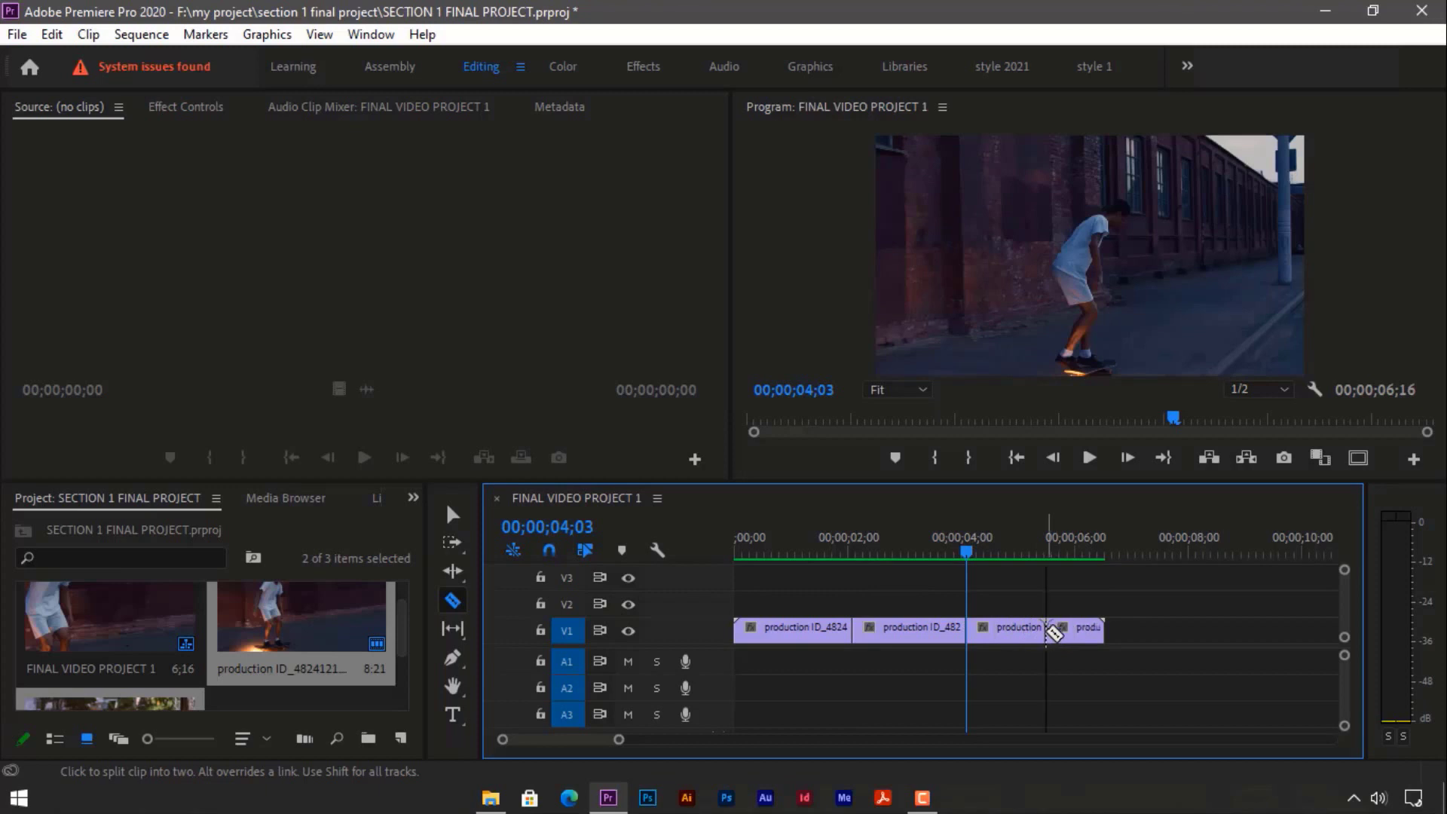
pyautogui.click(452, 514)
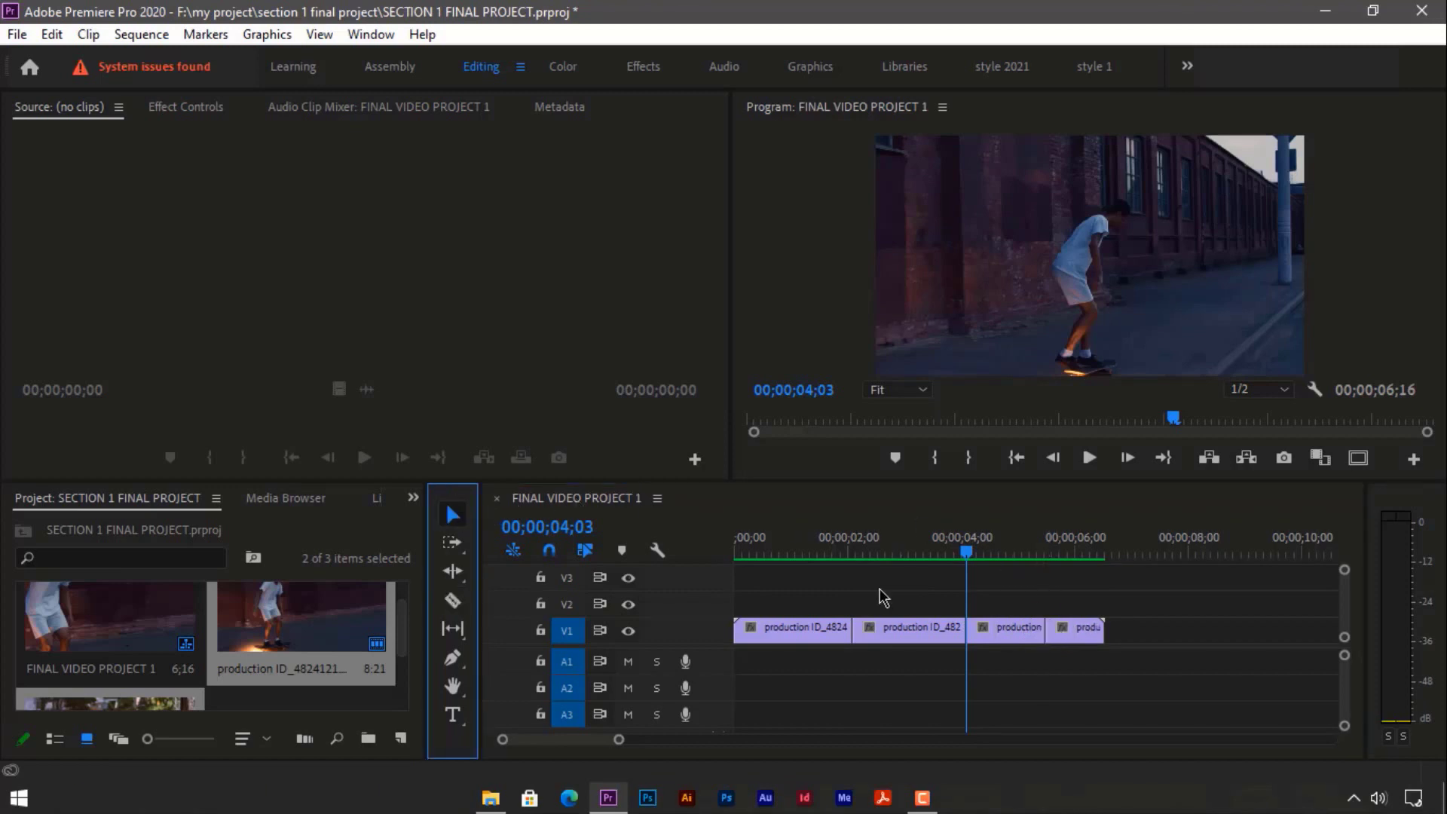
# Move the last two segments about 1.4 seconds later to open a gap, and place the playhead at 00;00;03;02.
pyautogui.moveTo(1033, 631); pyautogui.dragTo(1105, 636)
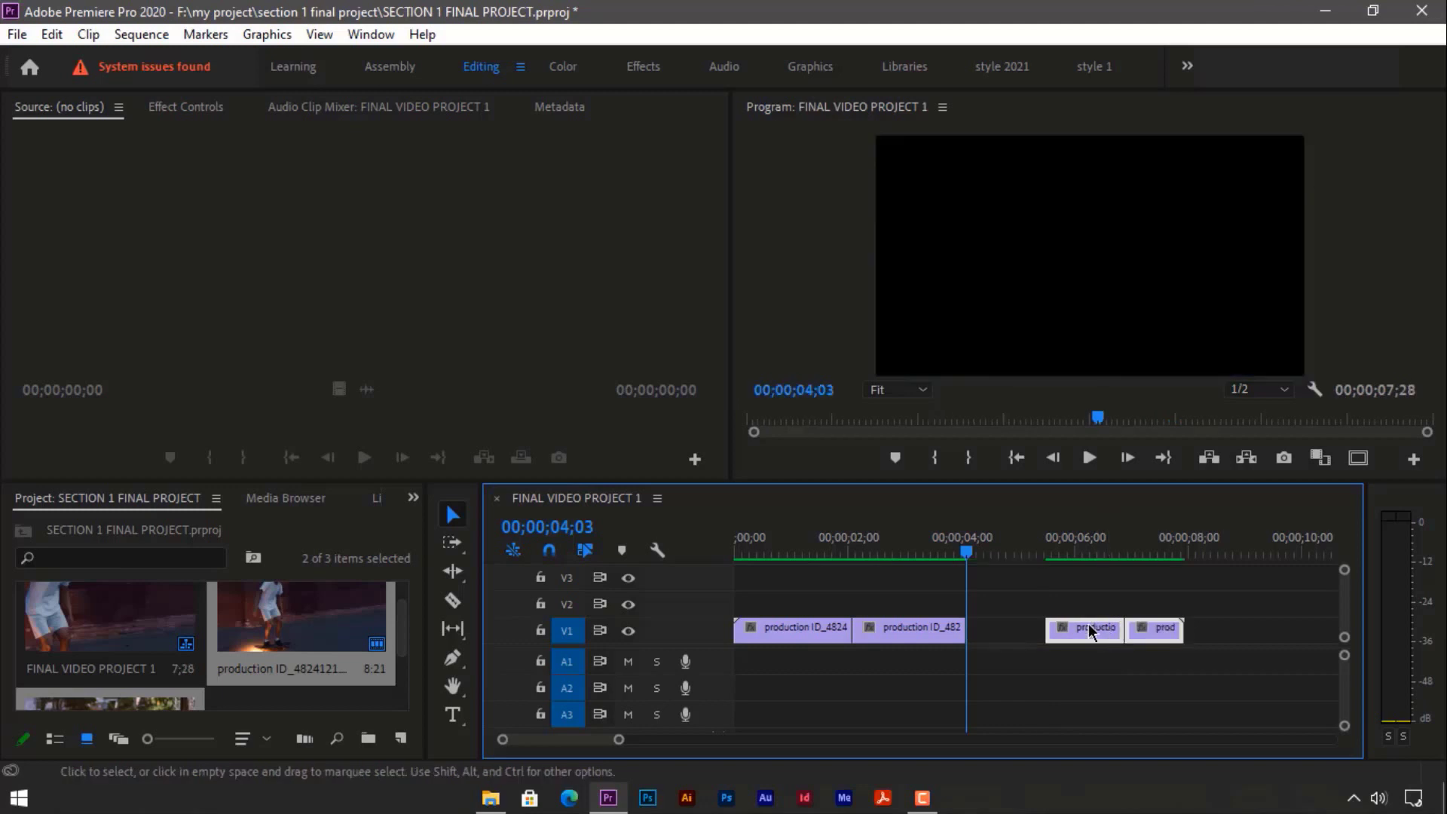
pyautogui.moveTo(927, 561); pyautogui.dragTo(908, 558)
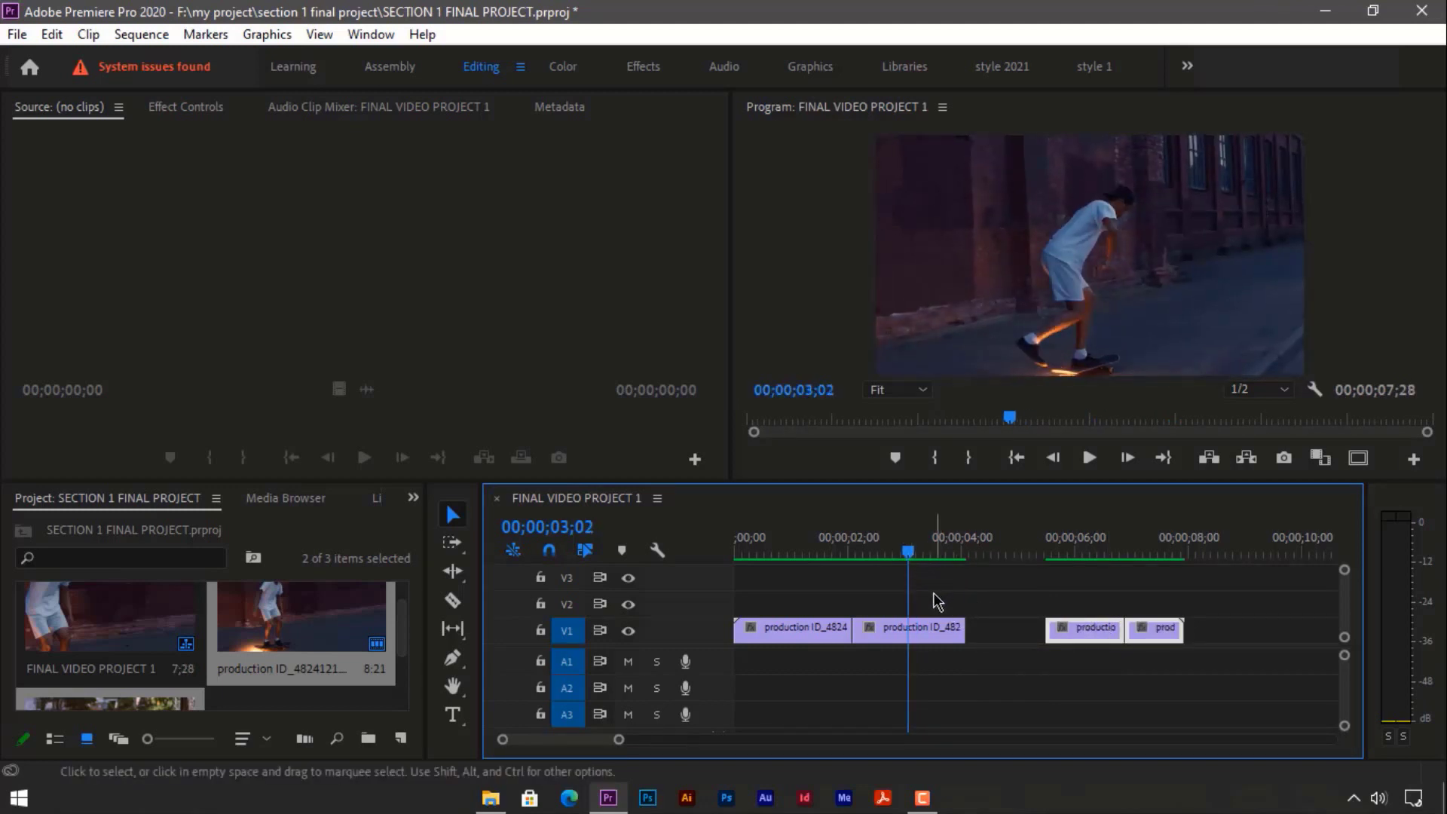
pyautogui.click(936, 629)
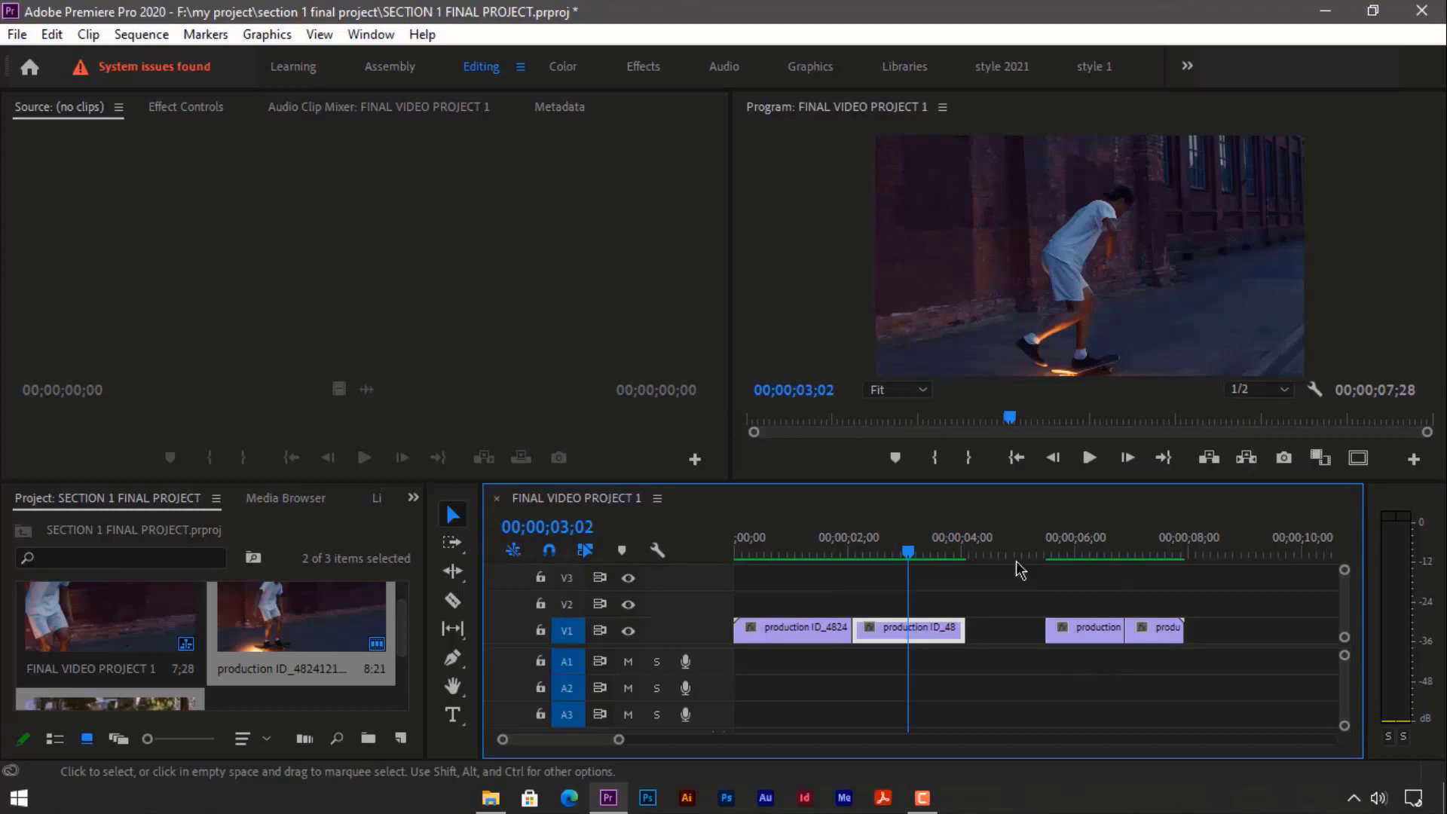
pyautogui.moveTo(1168, 716); pyautogui.dragTo(798, 606)
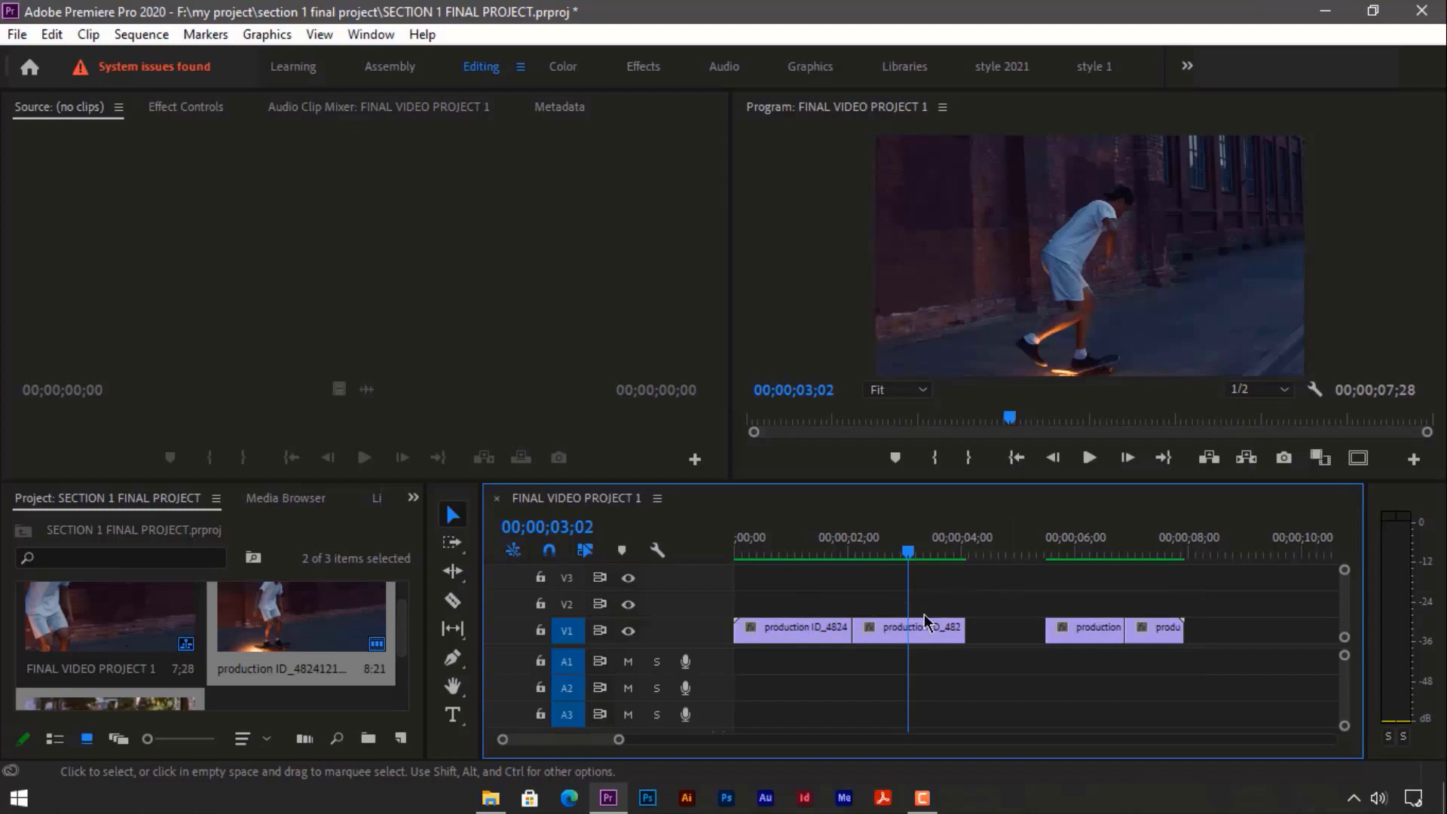
# Delete the second segment from V1 and close the whole empty space with Ripple Delete.
pyautogui.click(944, 626)
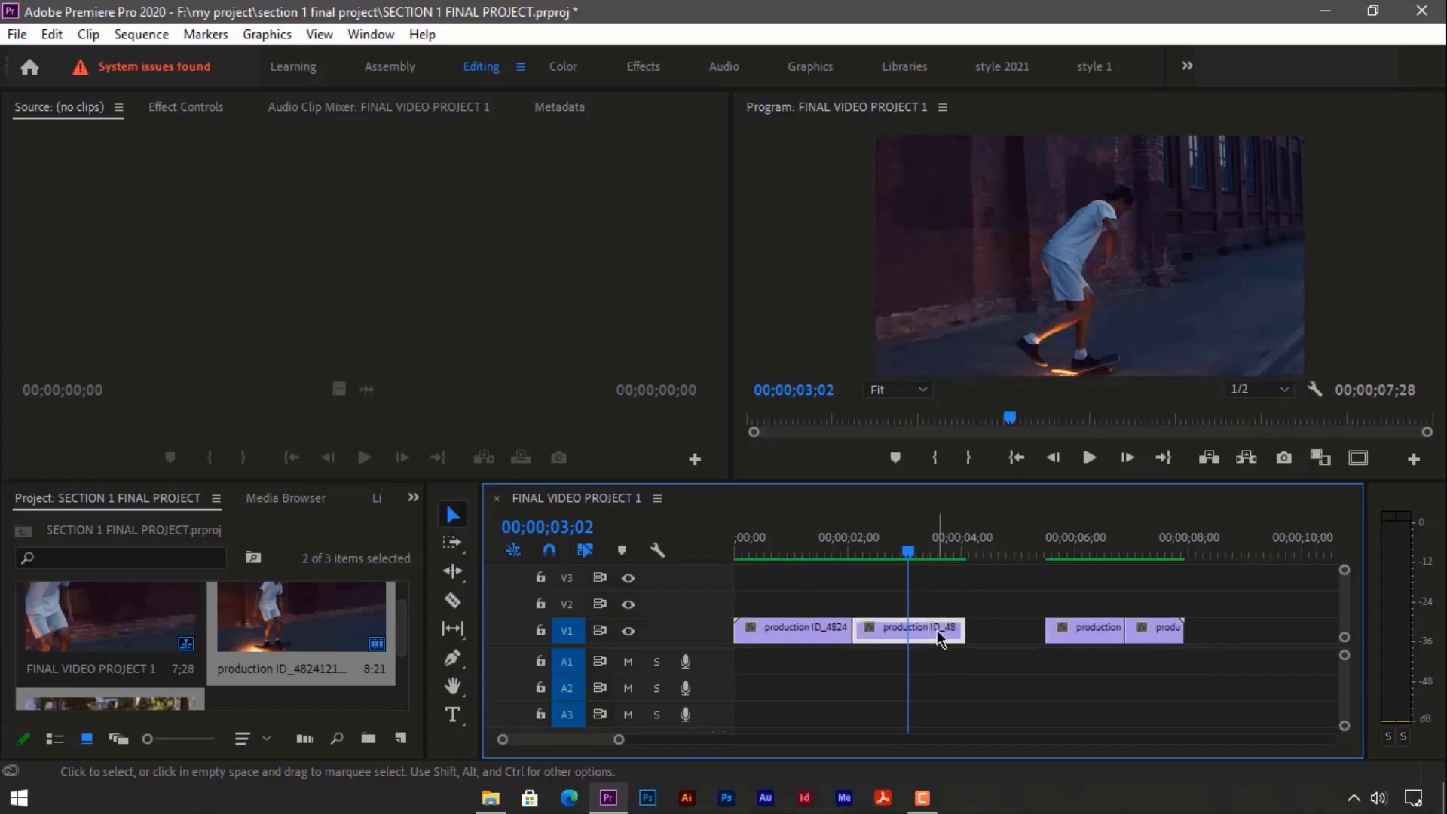
pyautogui.press('Delete')
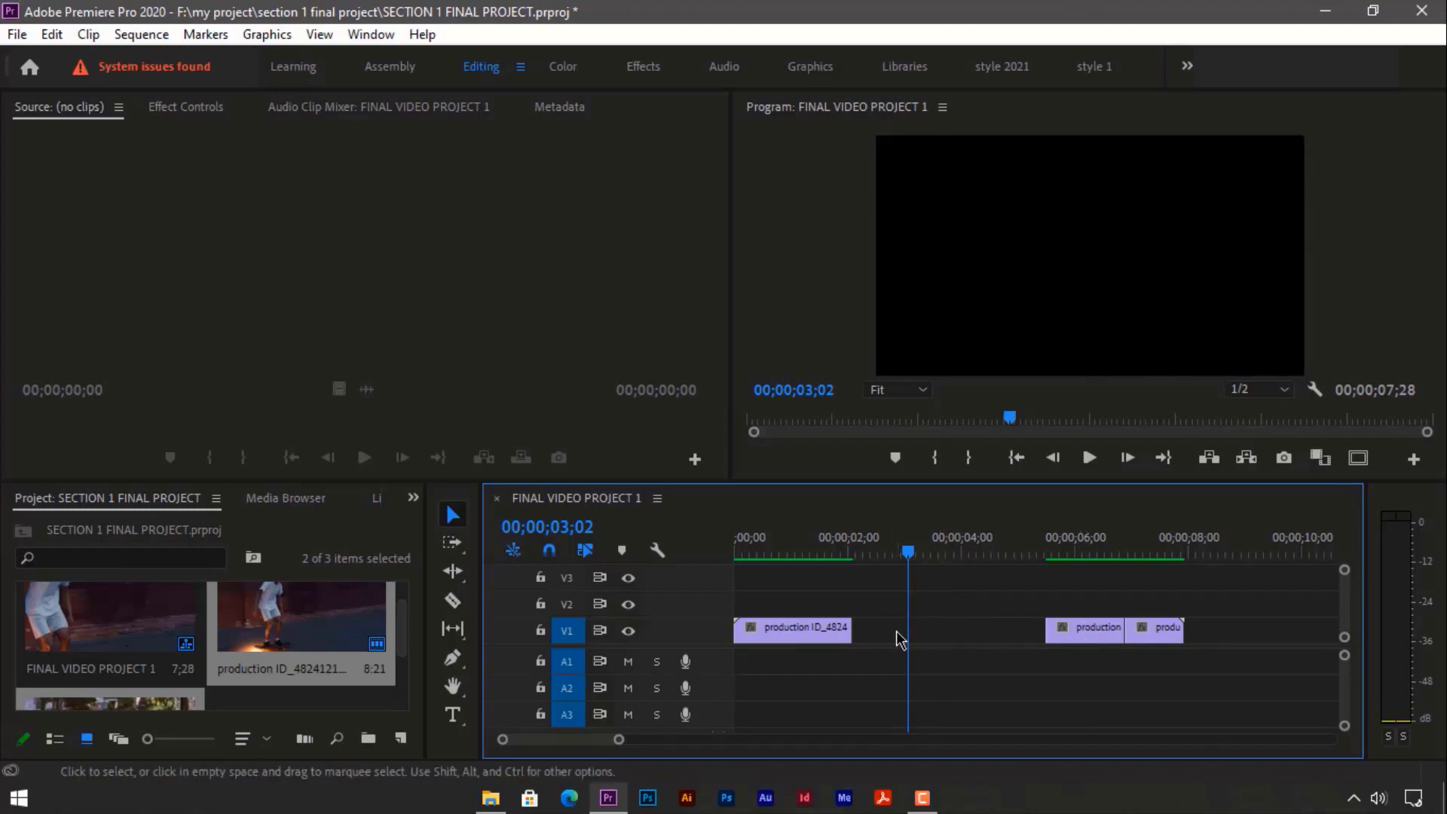
pyautogui.rightClick(934, 628)
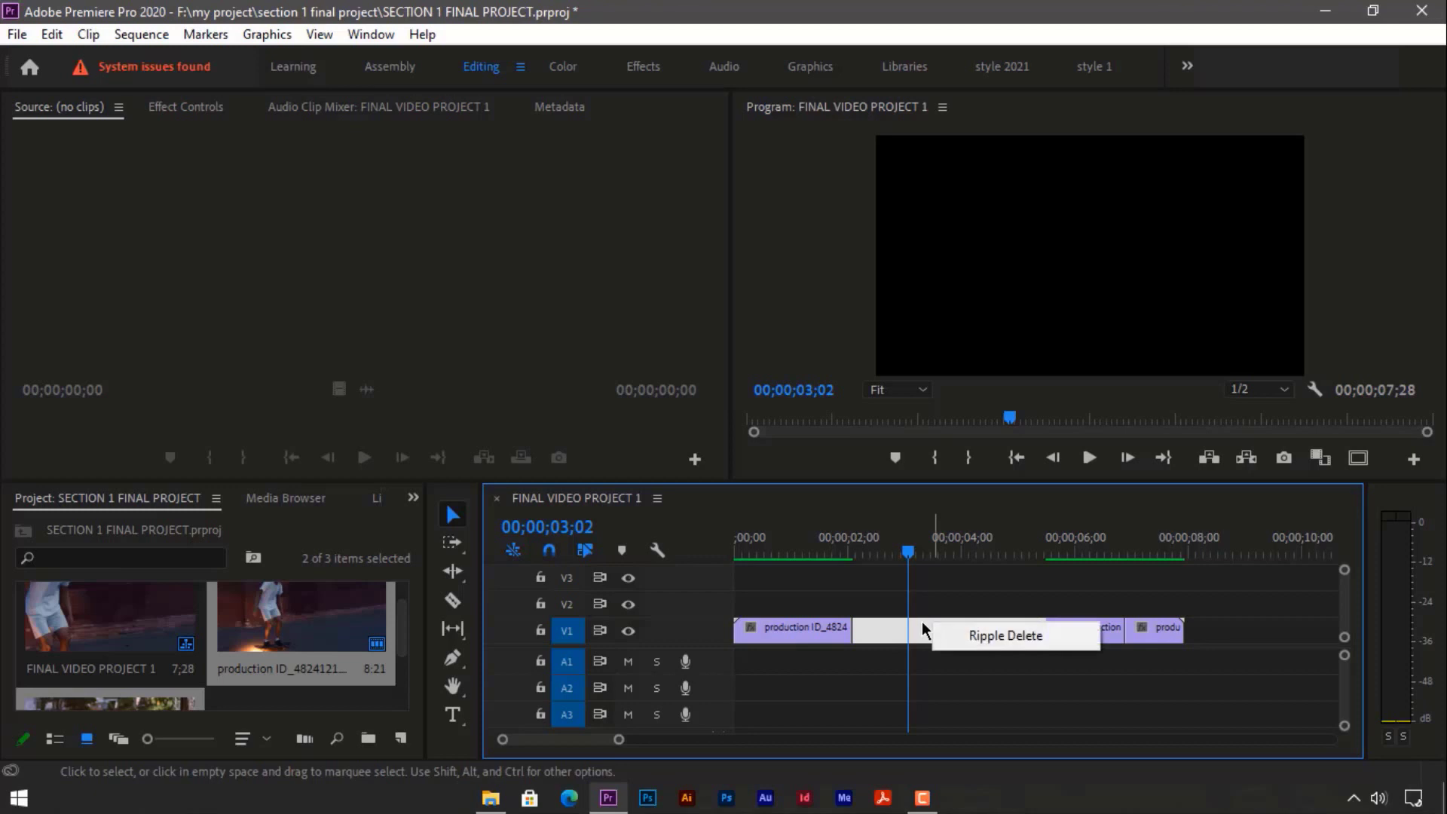
pyautogui.click(986, 637)
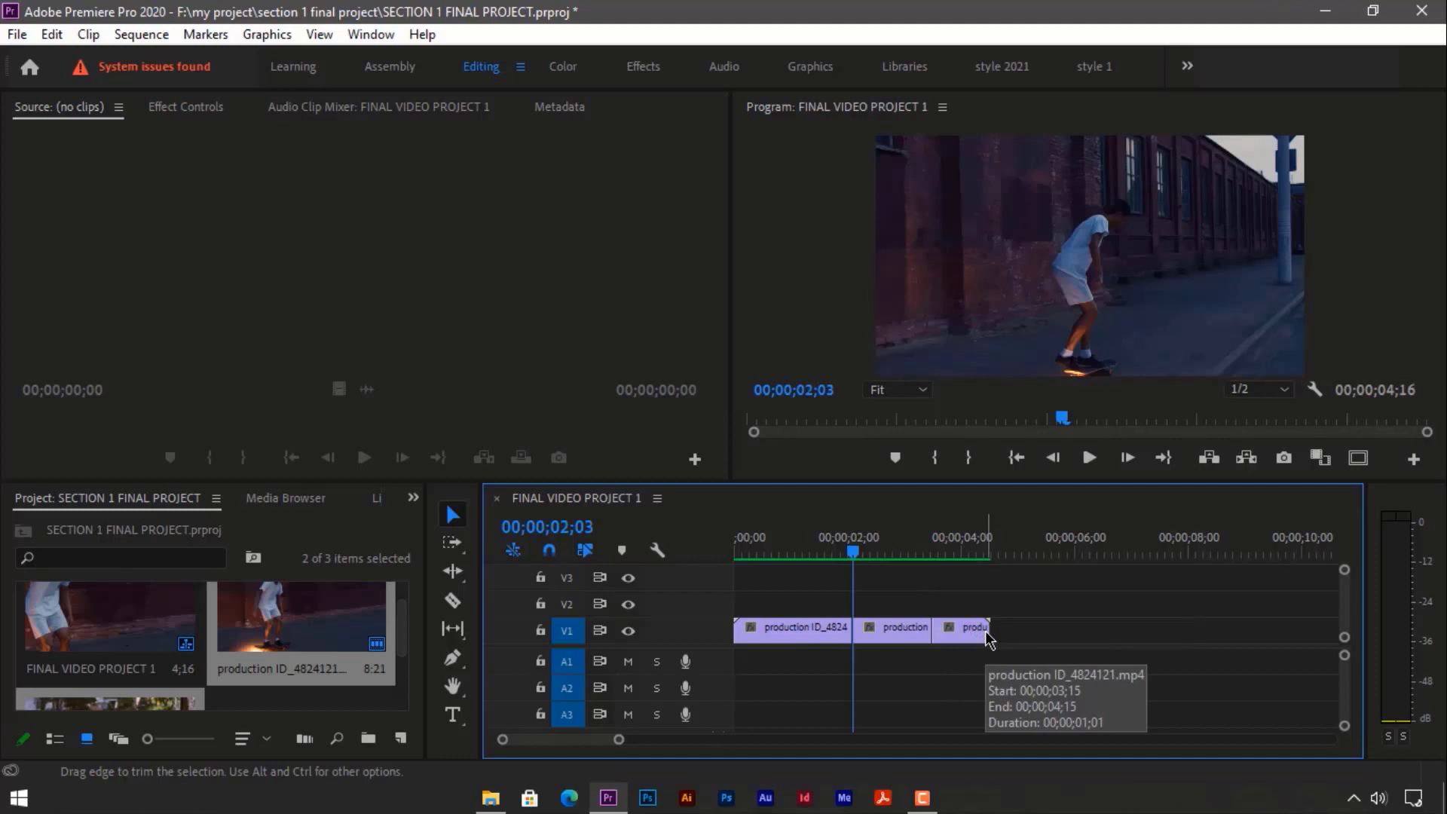
# Undo the Ripple Delete of the gap and the deletion of the second segment.
pyautogui.hotkey('ctrl', 'z')
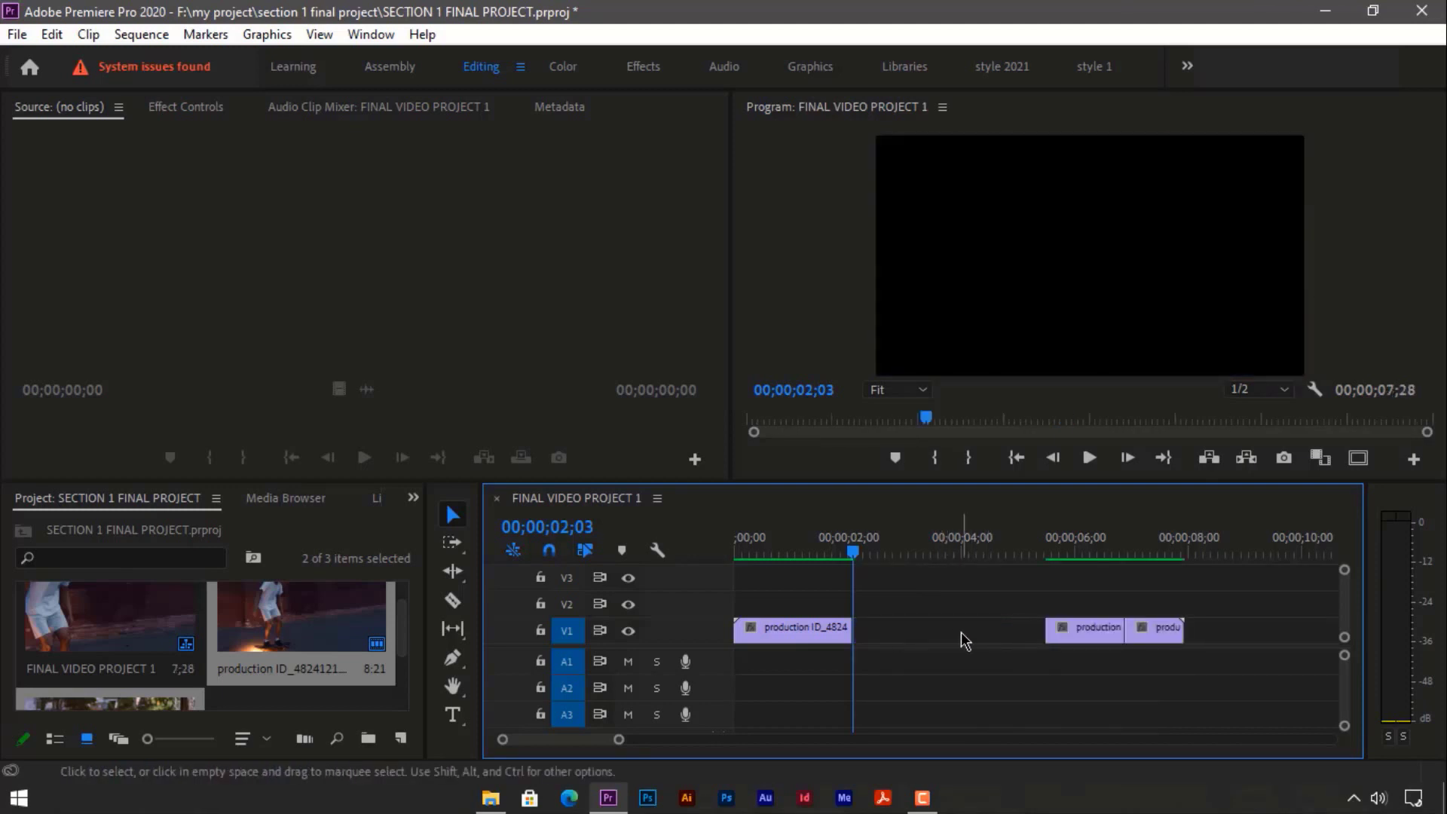
pyautogui.click(940, 634)
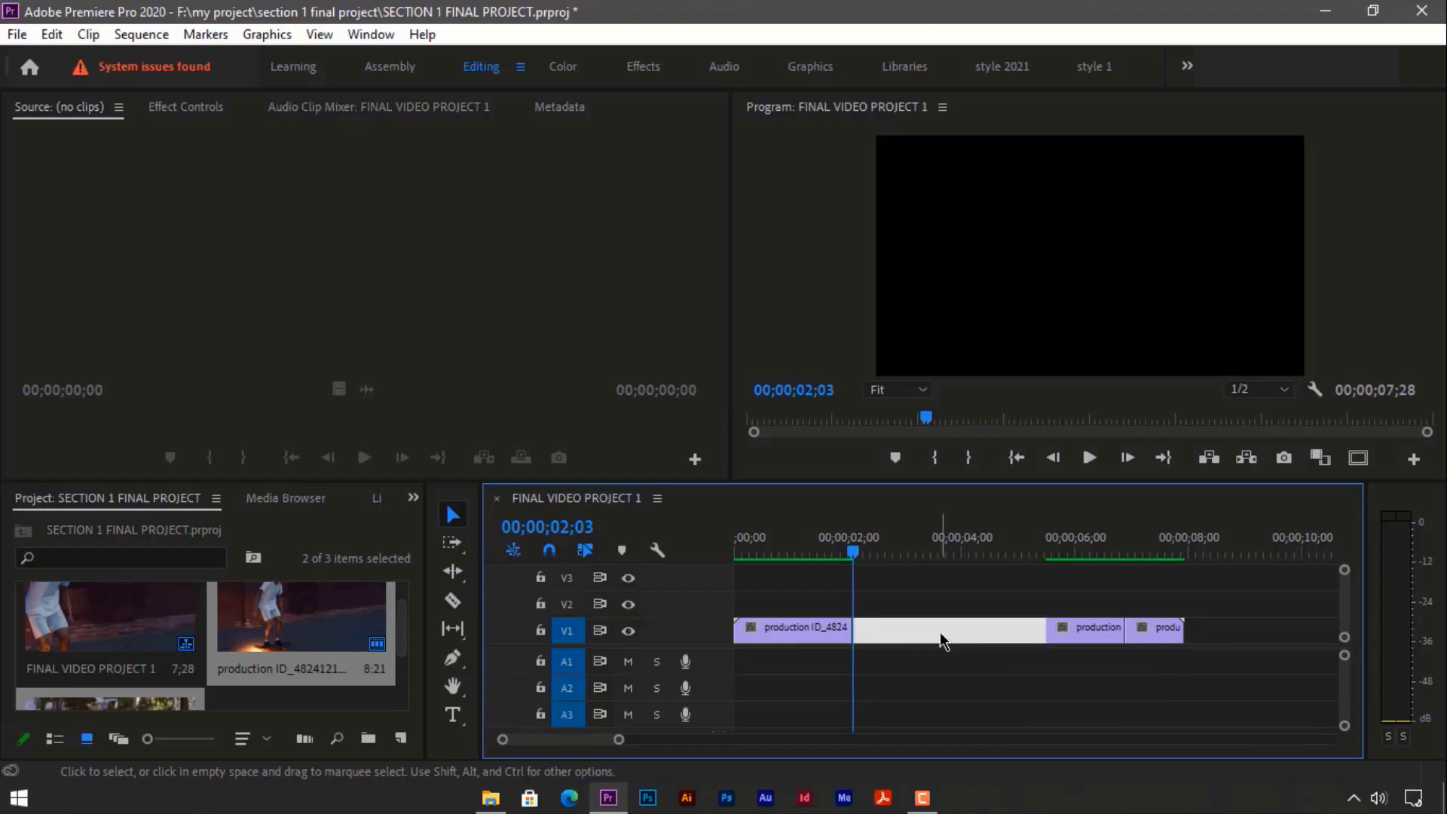
pyautogui.click(966, 617)
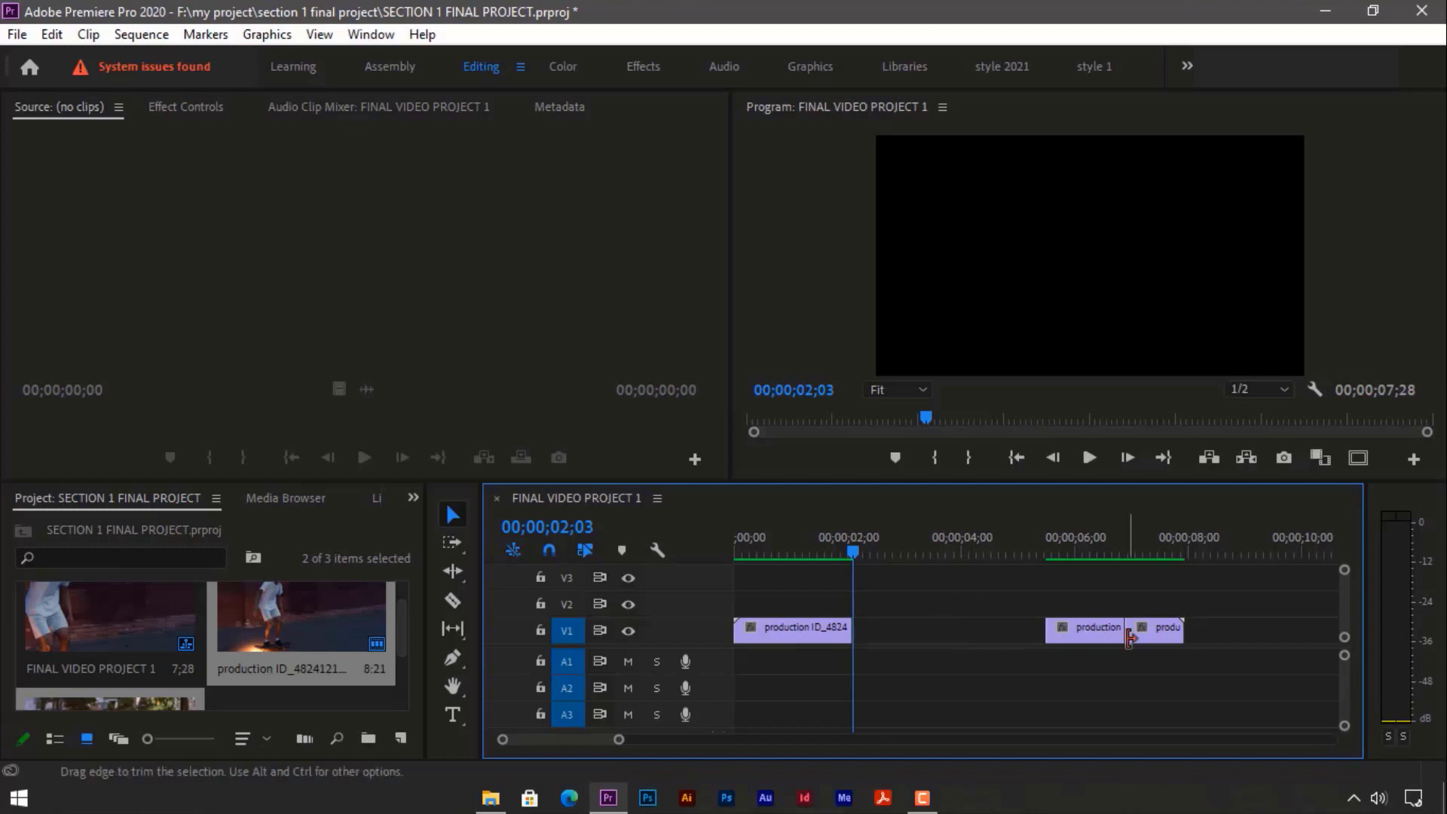
pyautogui.hotkey('ctrl', 'z')
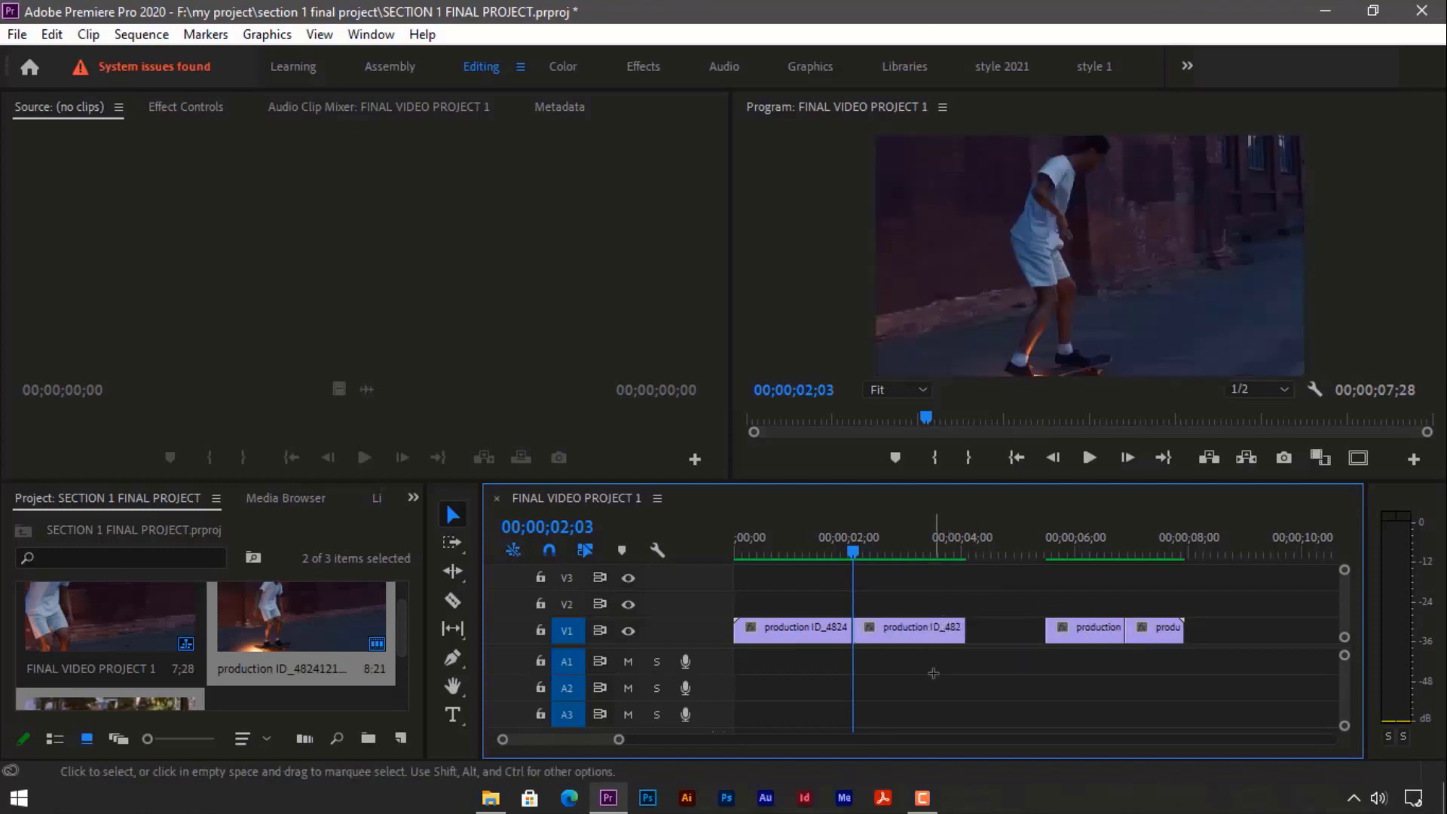
# Ripple-delete the second segment on V1 directly, so the following segments shift by its length.
pyautogui.click(926, 627)
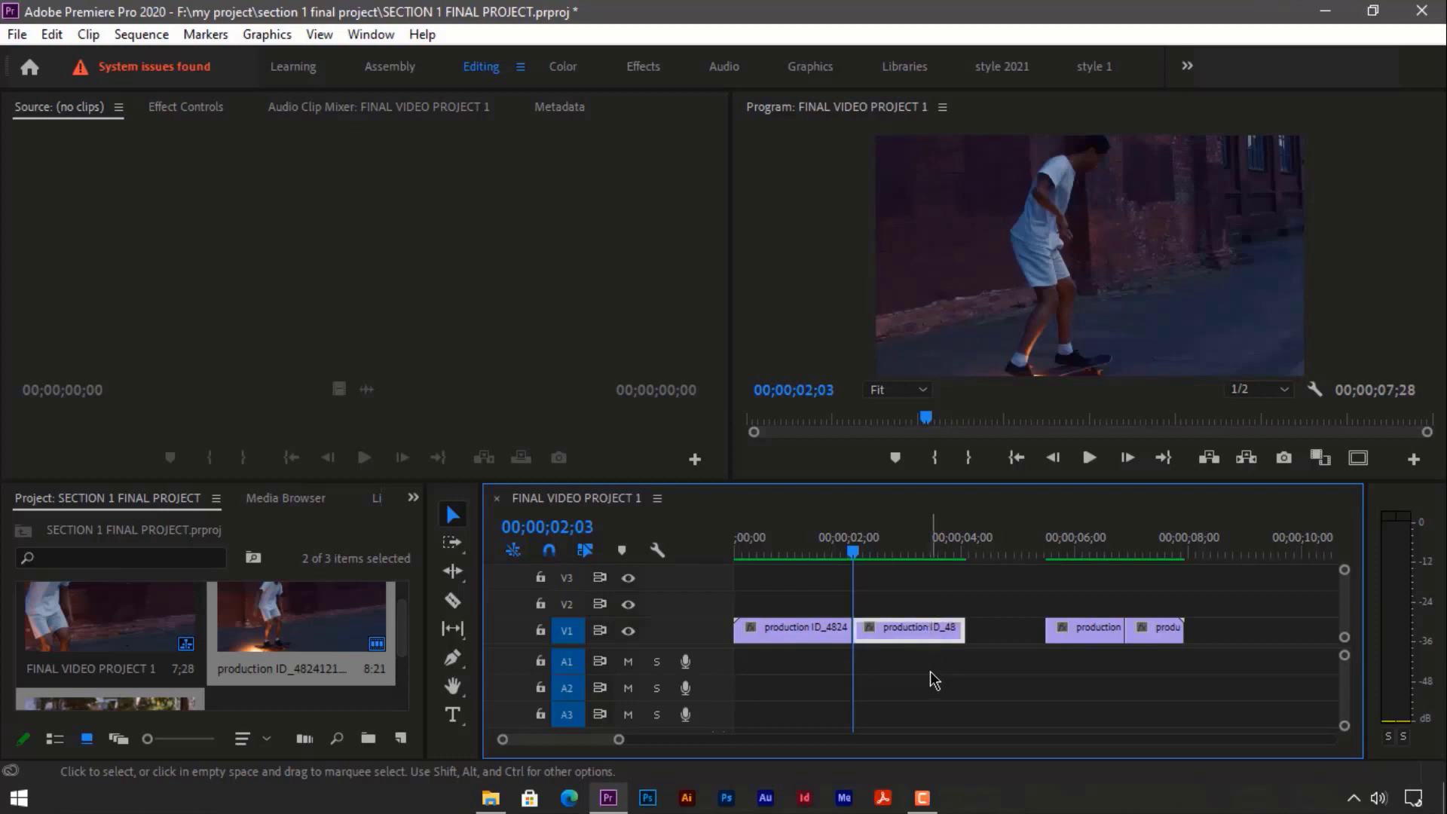
pyautogui.press('shift')
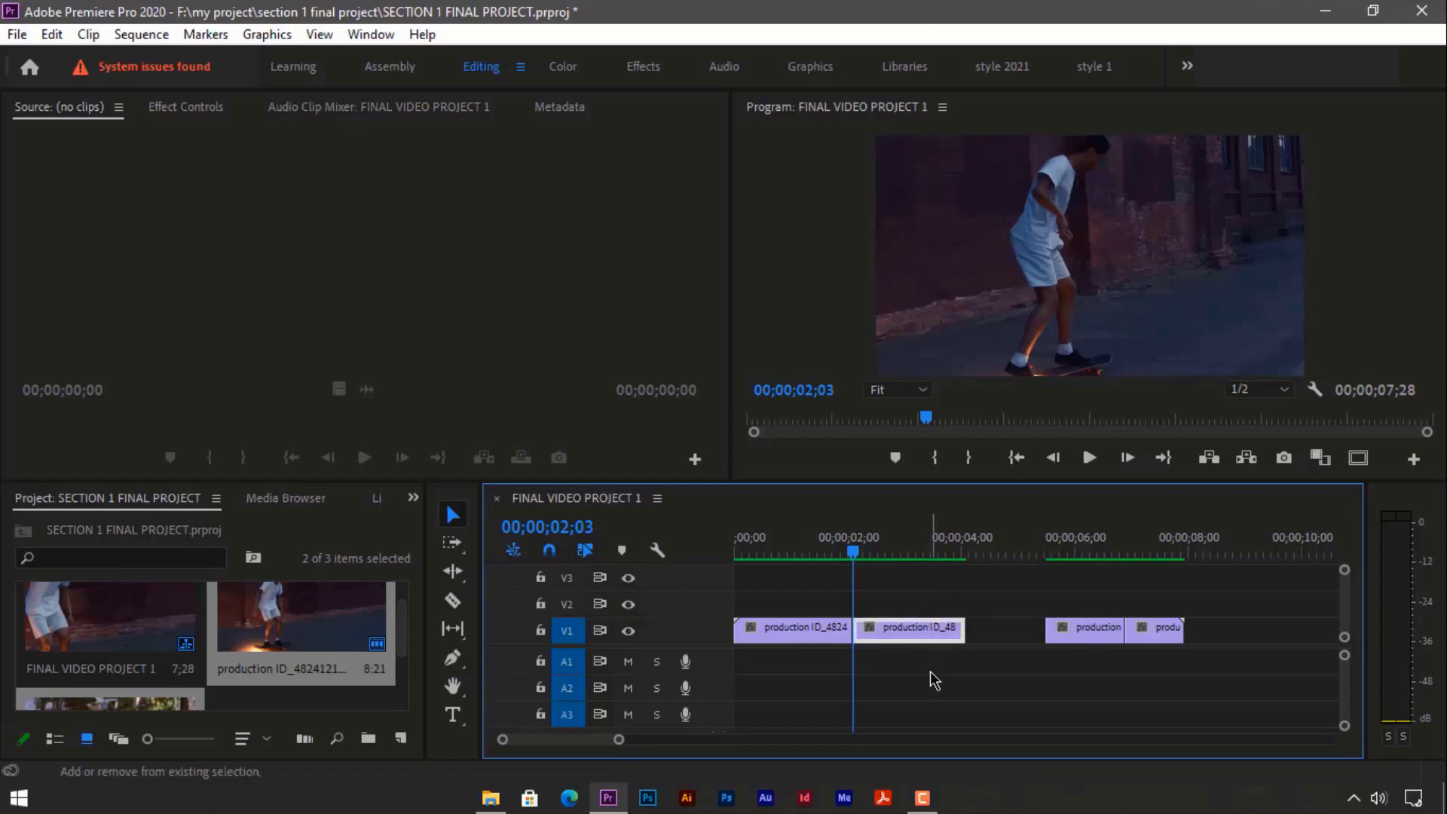
pyautogui.hotkey('shift', 'Delete')
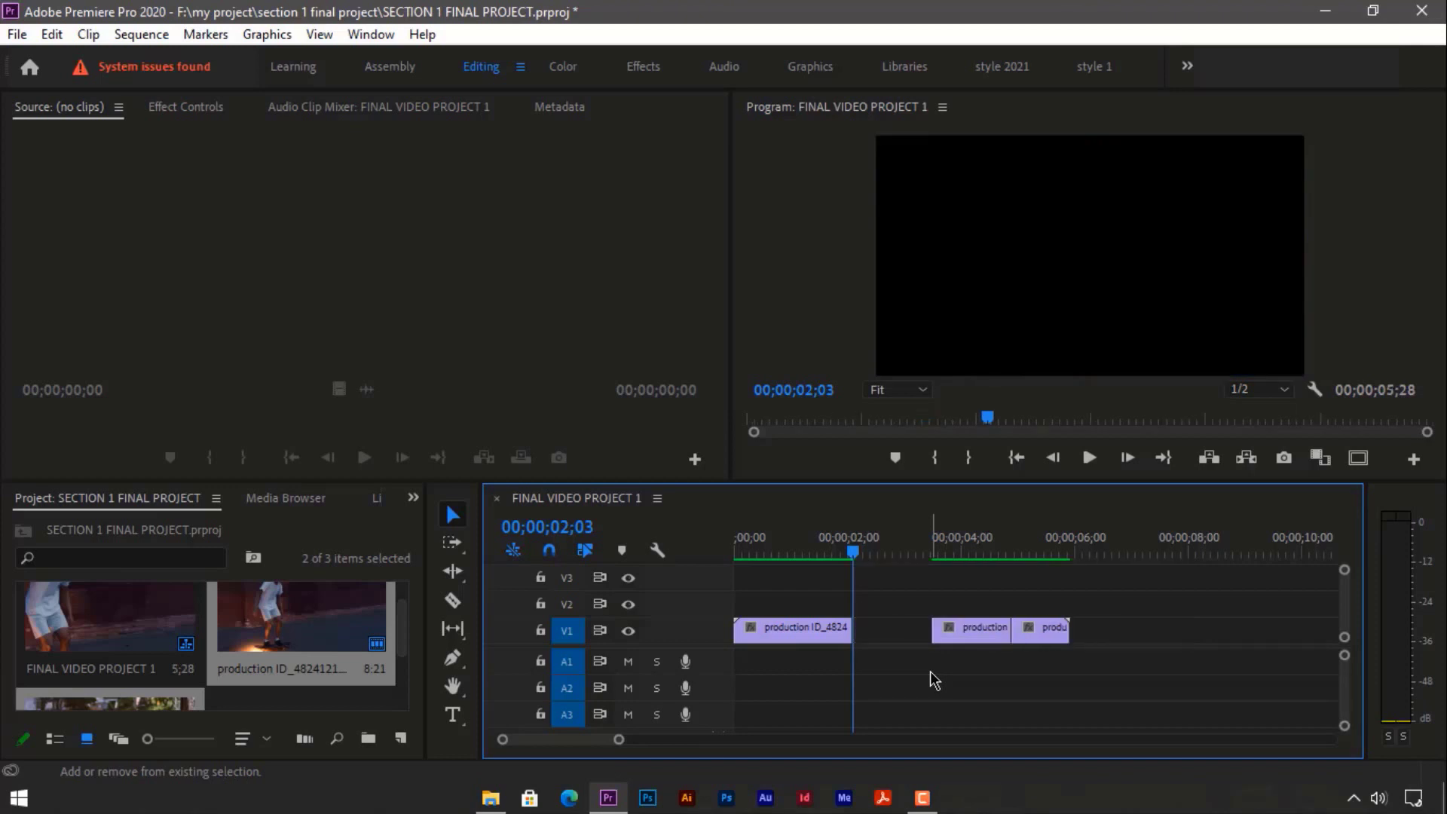
# Close the remaining gap after the first segment on V1 with Ripple Delete.
pyautogui.click(895, 631)
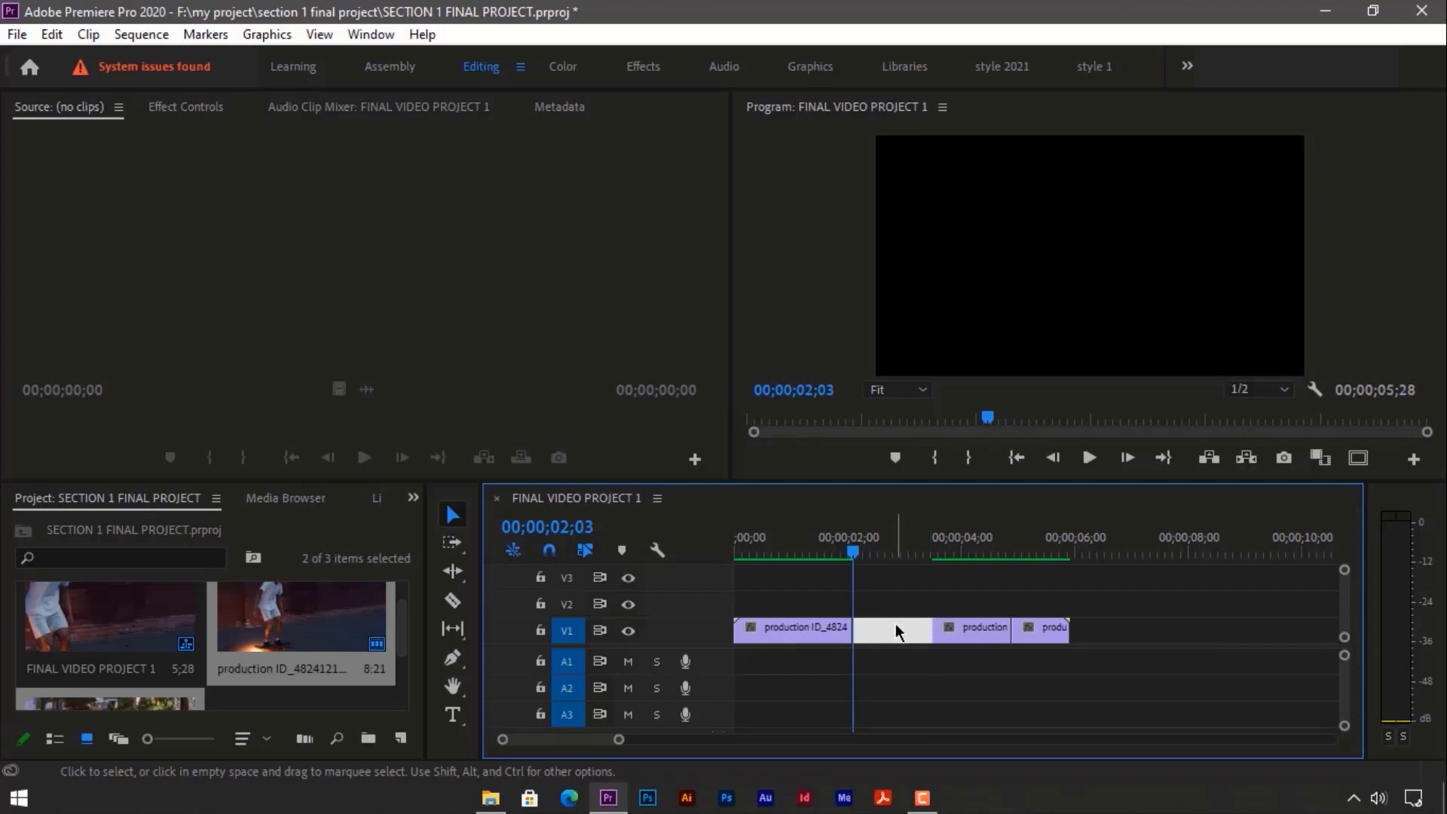
pyautogui.click(1020, 584)
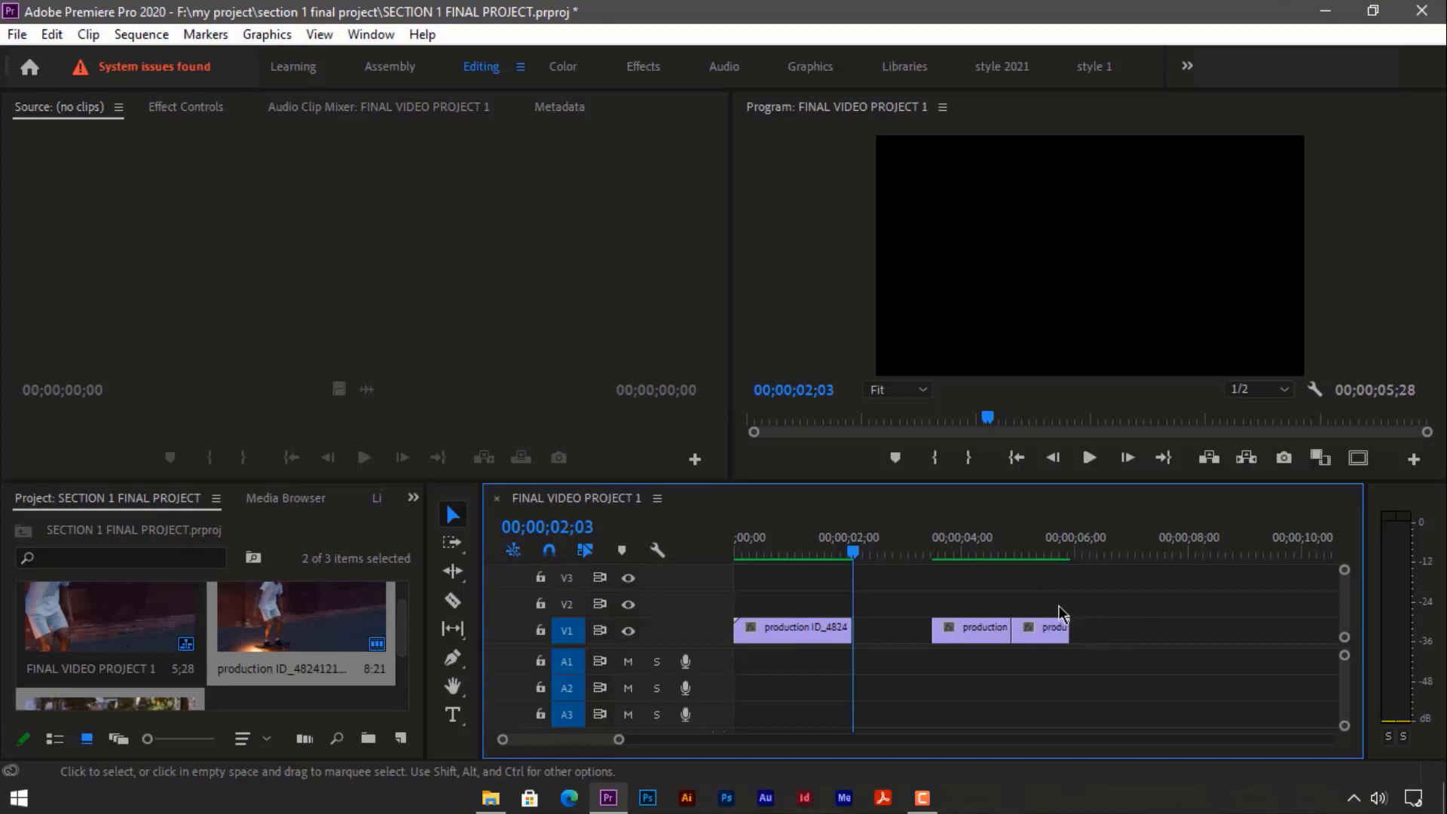
pyautogui.click(900, 638)
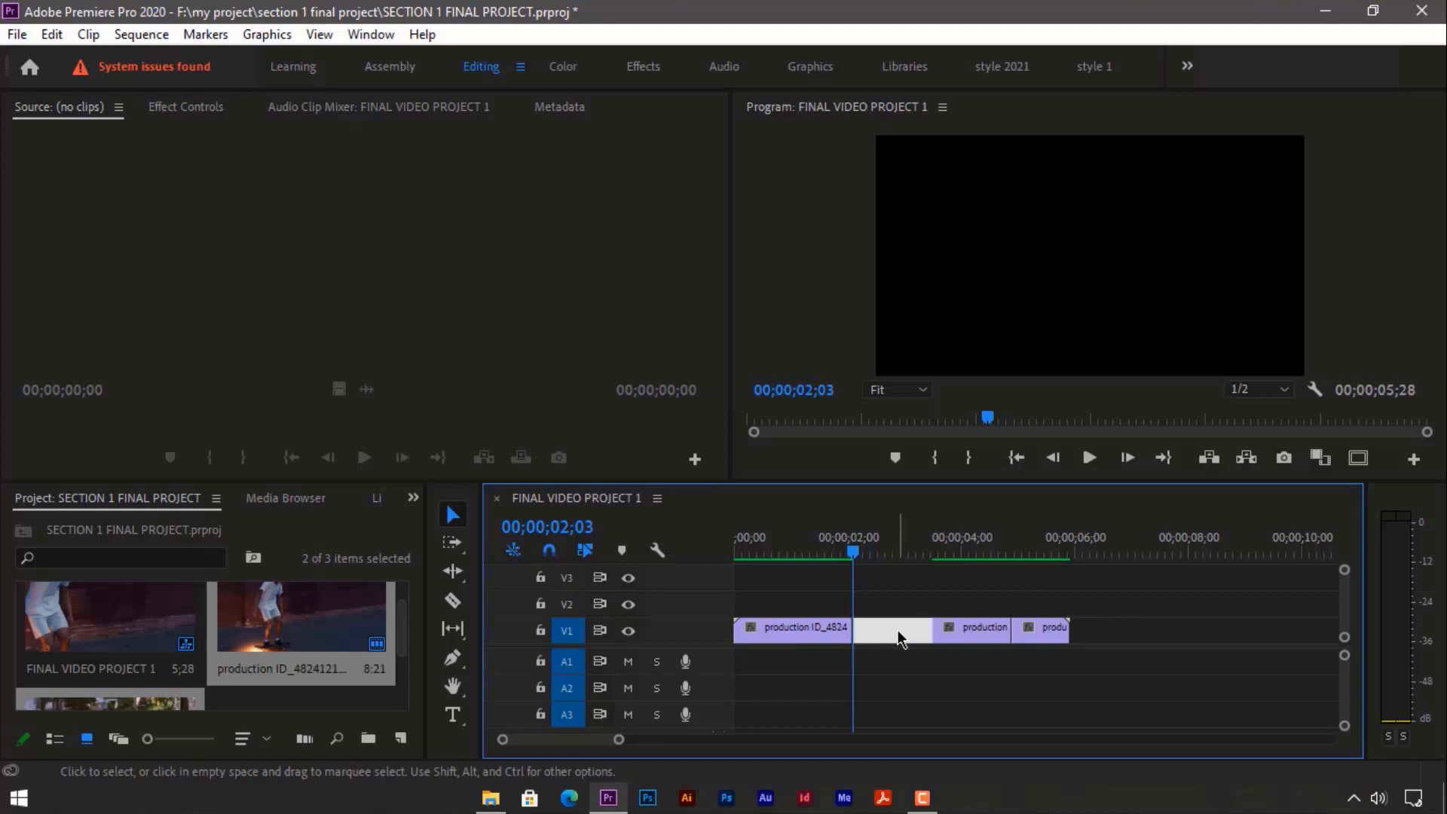
pyautogui.rightClick(901, 639)
pyautogui.click(934, 647)
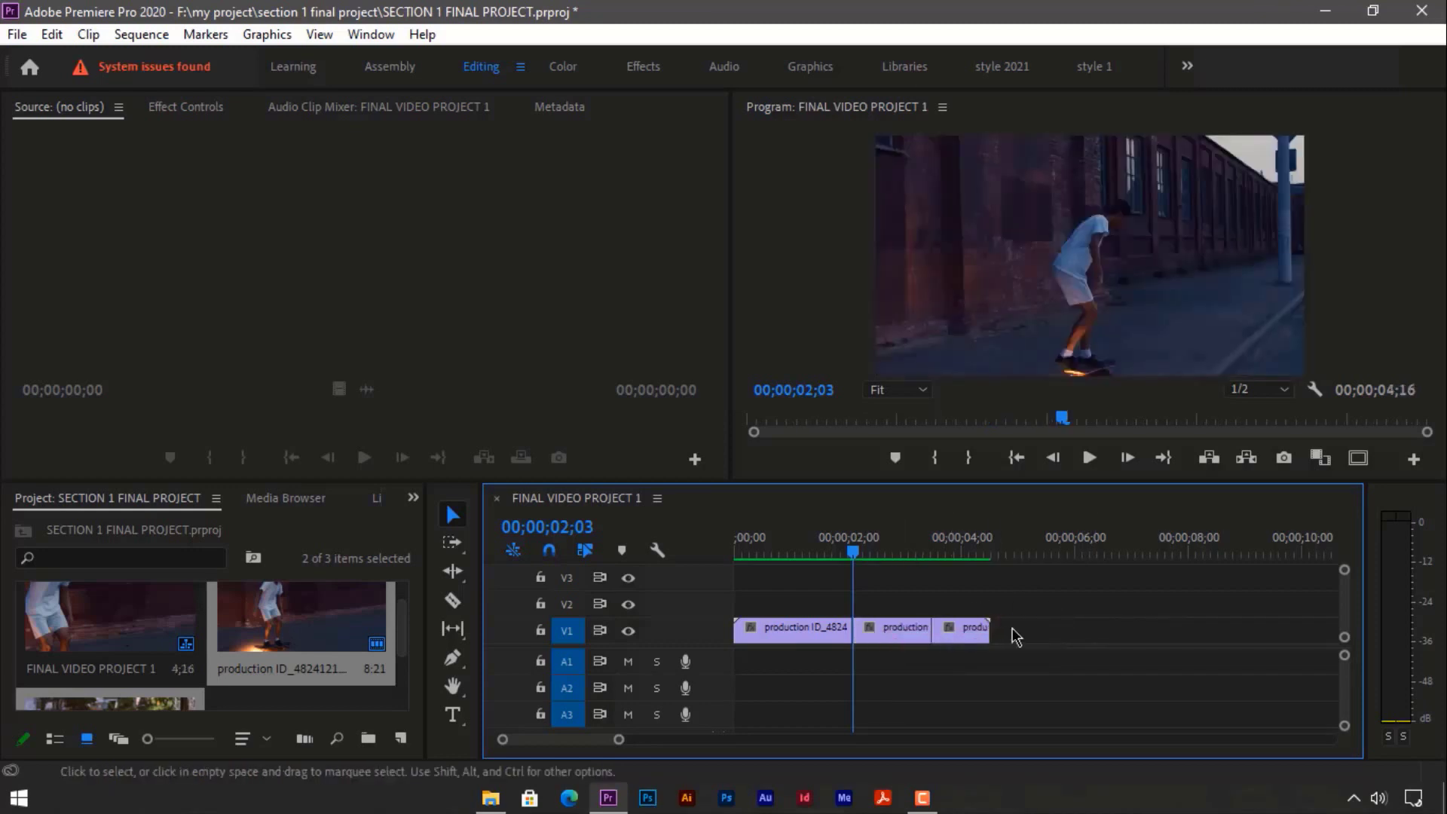
# Ripple-delete the middle of the three segments and move the playhead to 00;00;01;09.
pyautogui.moveTo(902, 608); pyautogui.dragTo(896, 643)
pyautogui.hotkey('shift', 'Delete')
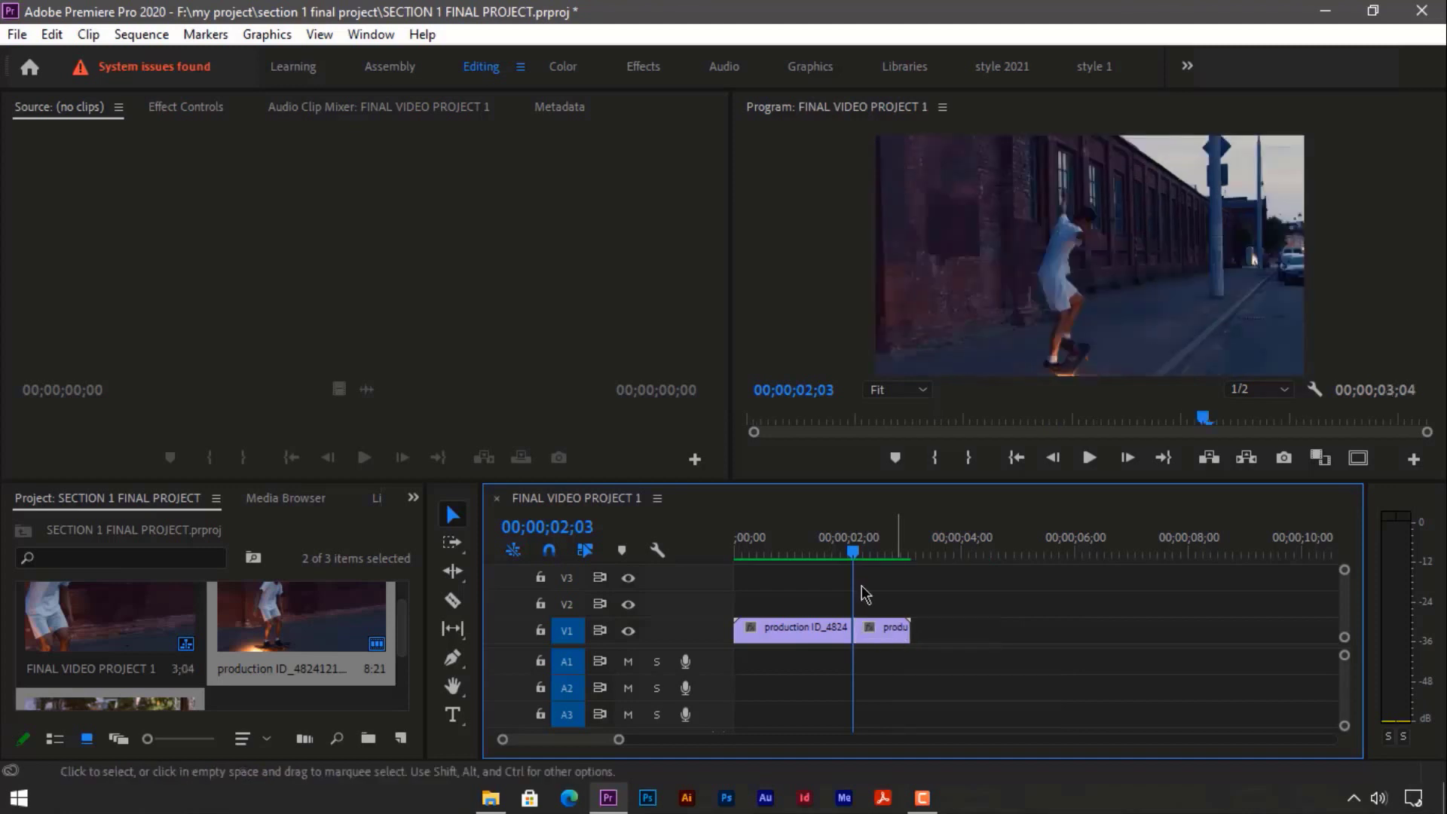
pyautogui.click(806, 545)
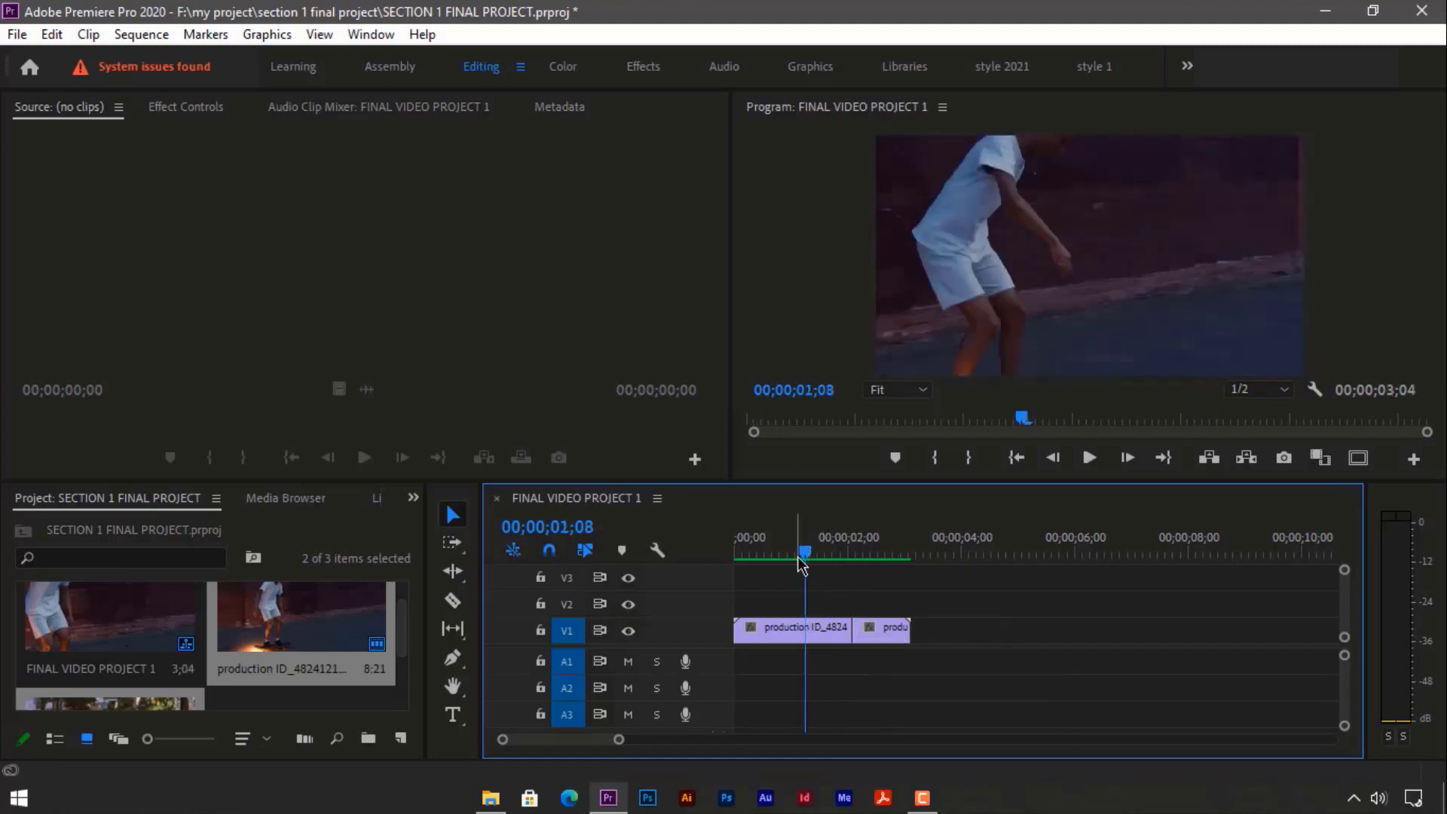
pyautogui.moveTo(805, 559)
pyautogui.mouseDown()
pyautogui.moveTo(867, 559)
pyautogui.moveTo(812, 562)
pyautogui.mouseUp()
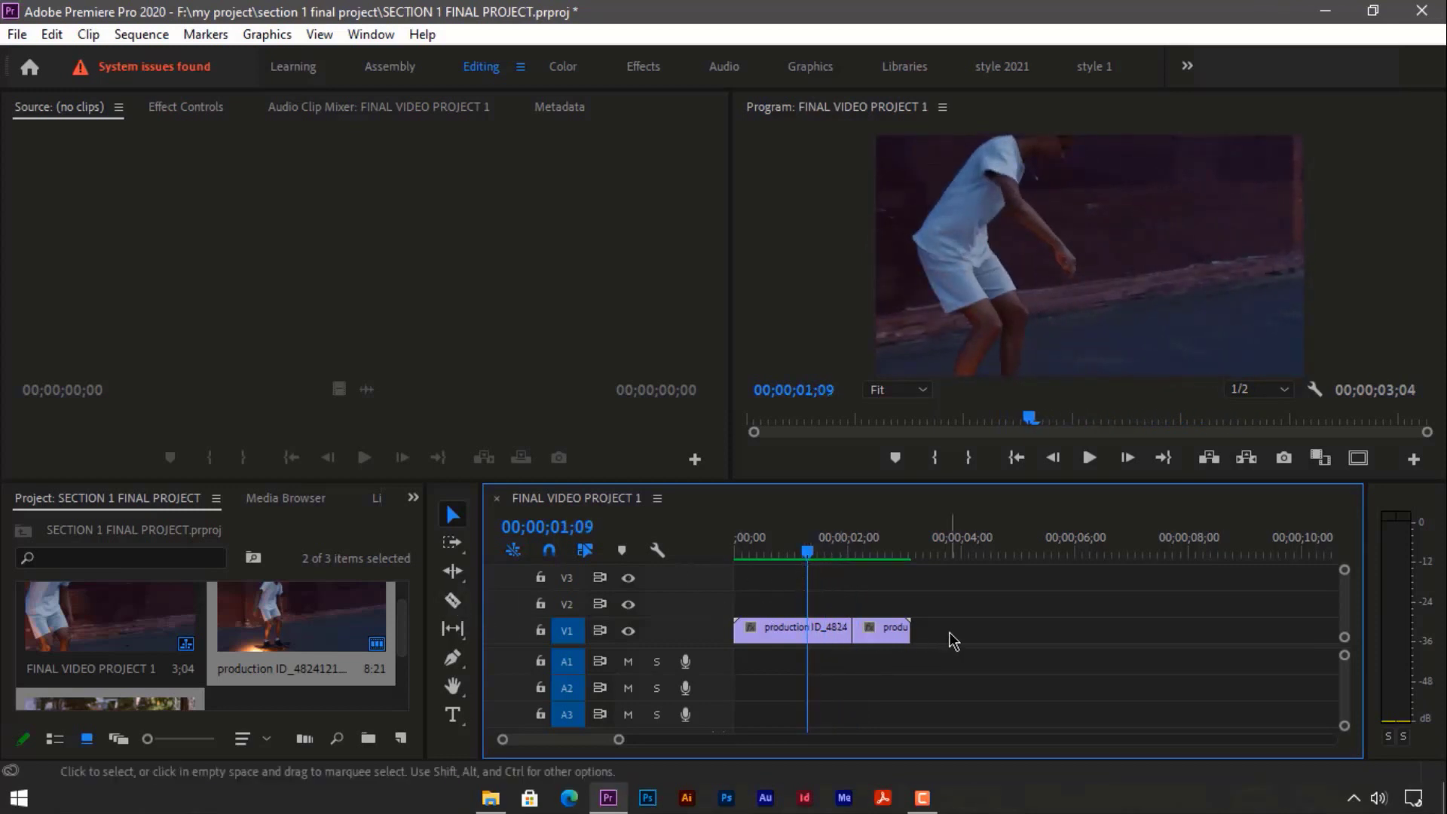
# Trim about 0.7 seconds off the start of the first segment and close the leading gap with Ripple Delete.
pyautogui.moveTo(947, 631); pyautogui.dragTo(836, 630)
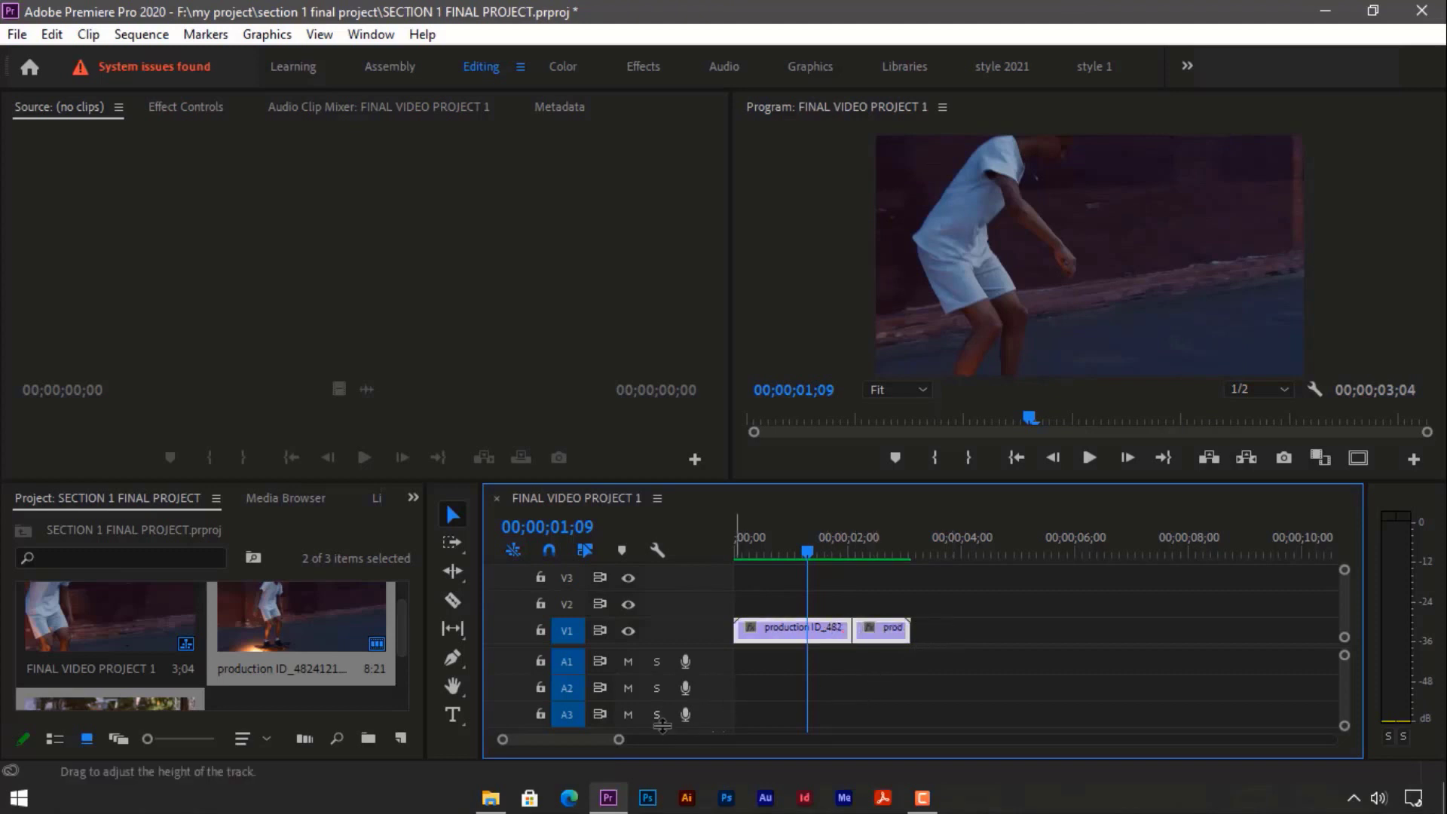
pyautogui.moveTo(619, 741)
pyautogui.mouseDown()
pyautogui.moveTo(636, 746)
pyautogui.moveTo(616, 745)
pyautogui.mouseUp()
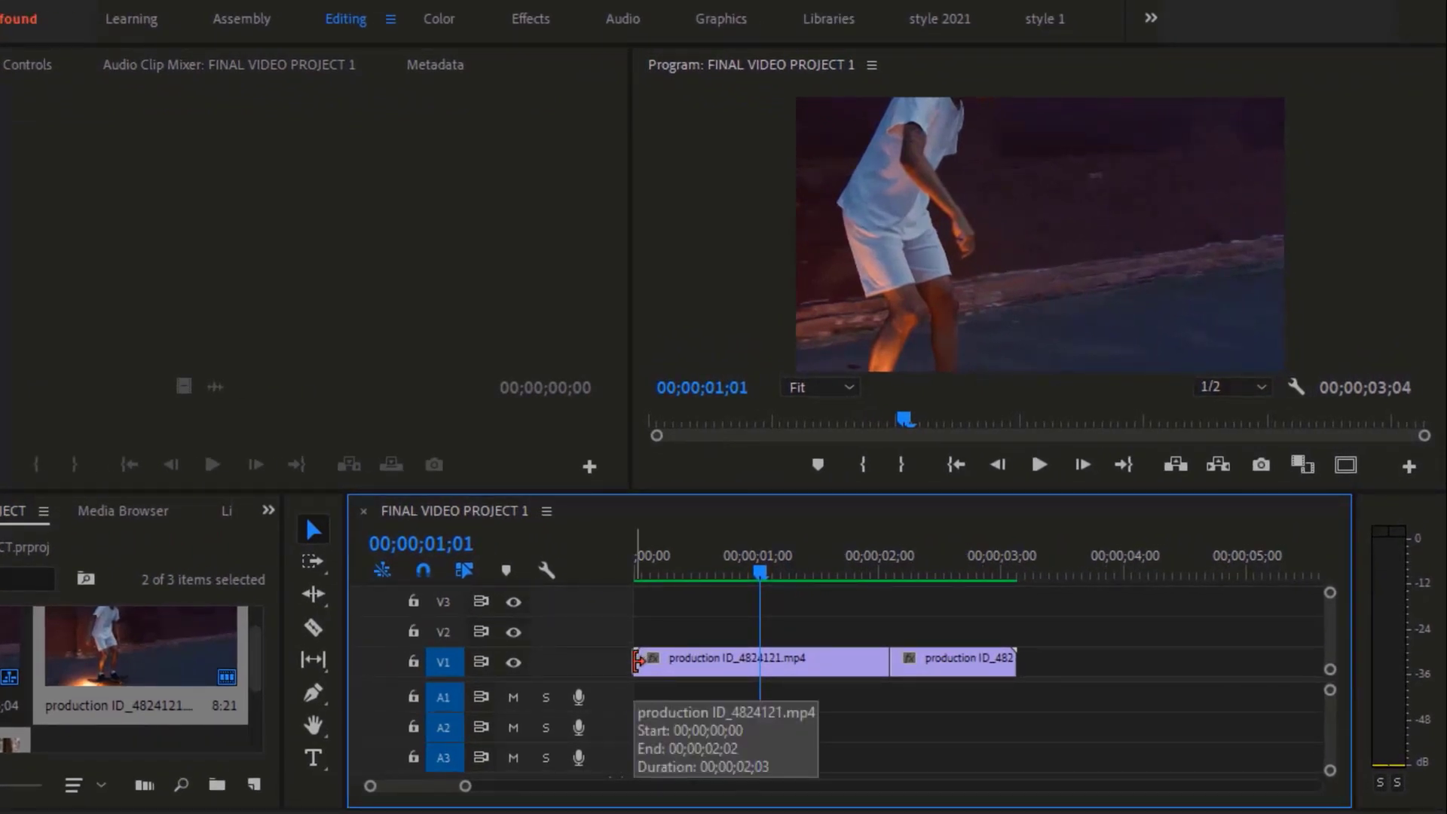
pyautogui.moveTo(636, 660); pyautogui.dragTo(722, 663)
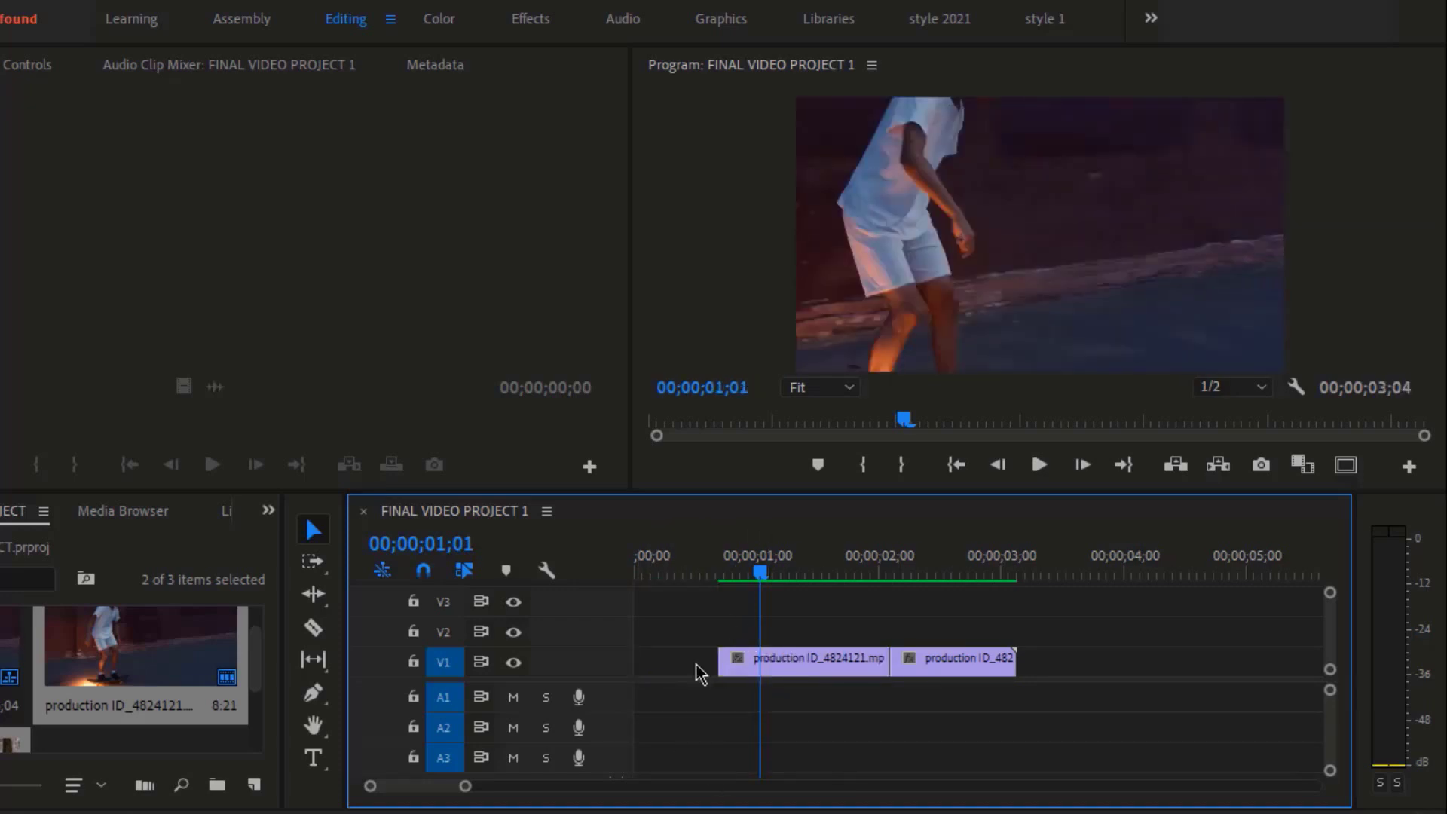
pyautogui.rightClick(674, 669)
pyautogui.click(727, 673)
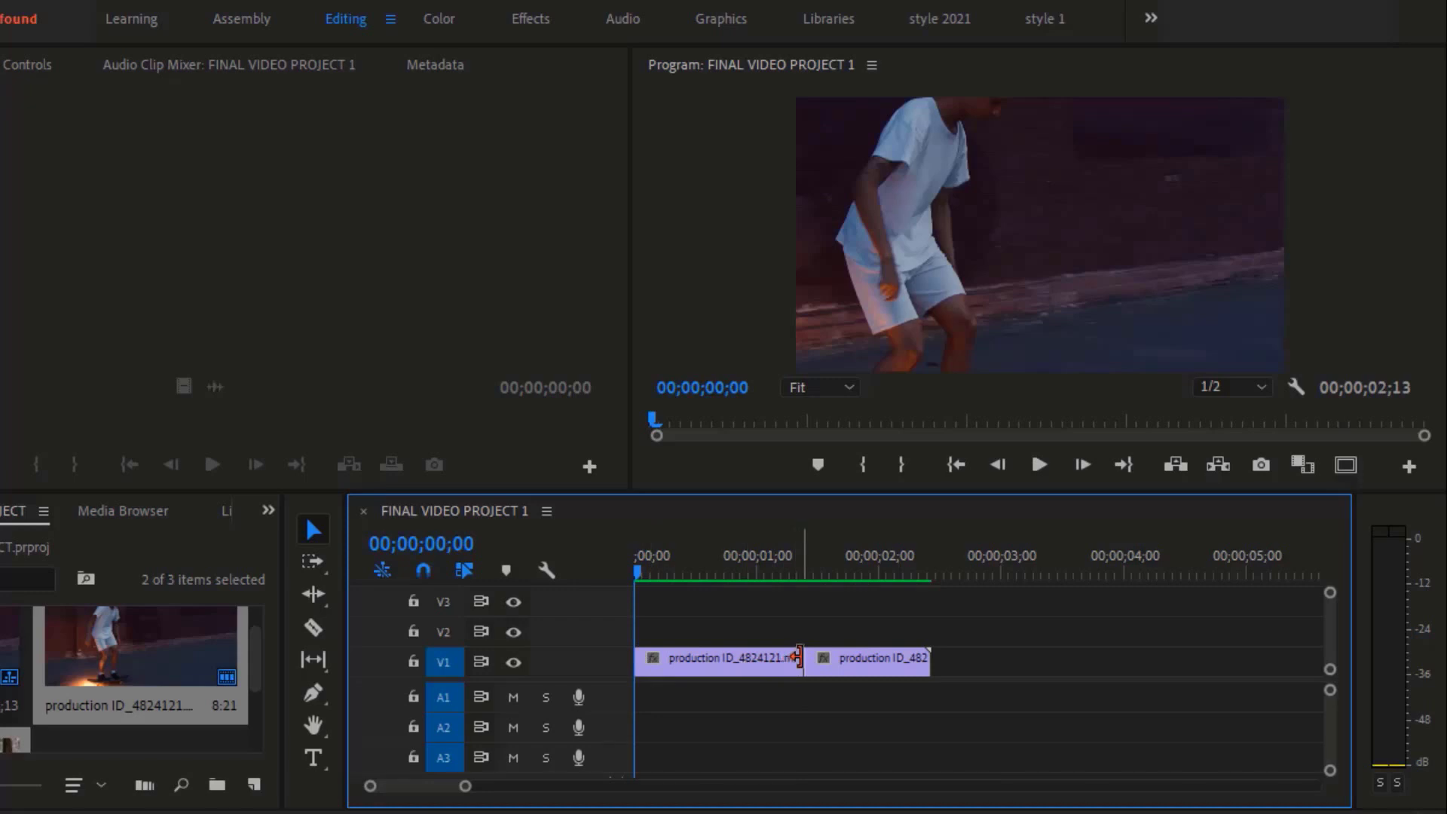
# Trim the end of the first segment back to about 00;00;01;05 and ripple-delete the gap before the second segment.
pyautogui.moveTo(796, 657); pyautogui.dragTo(770, 659)
pyautogui.rightClick(794, 665)
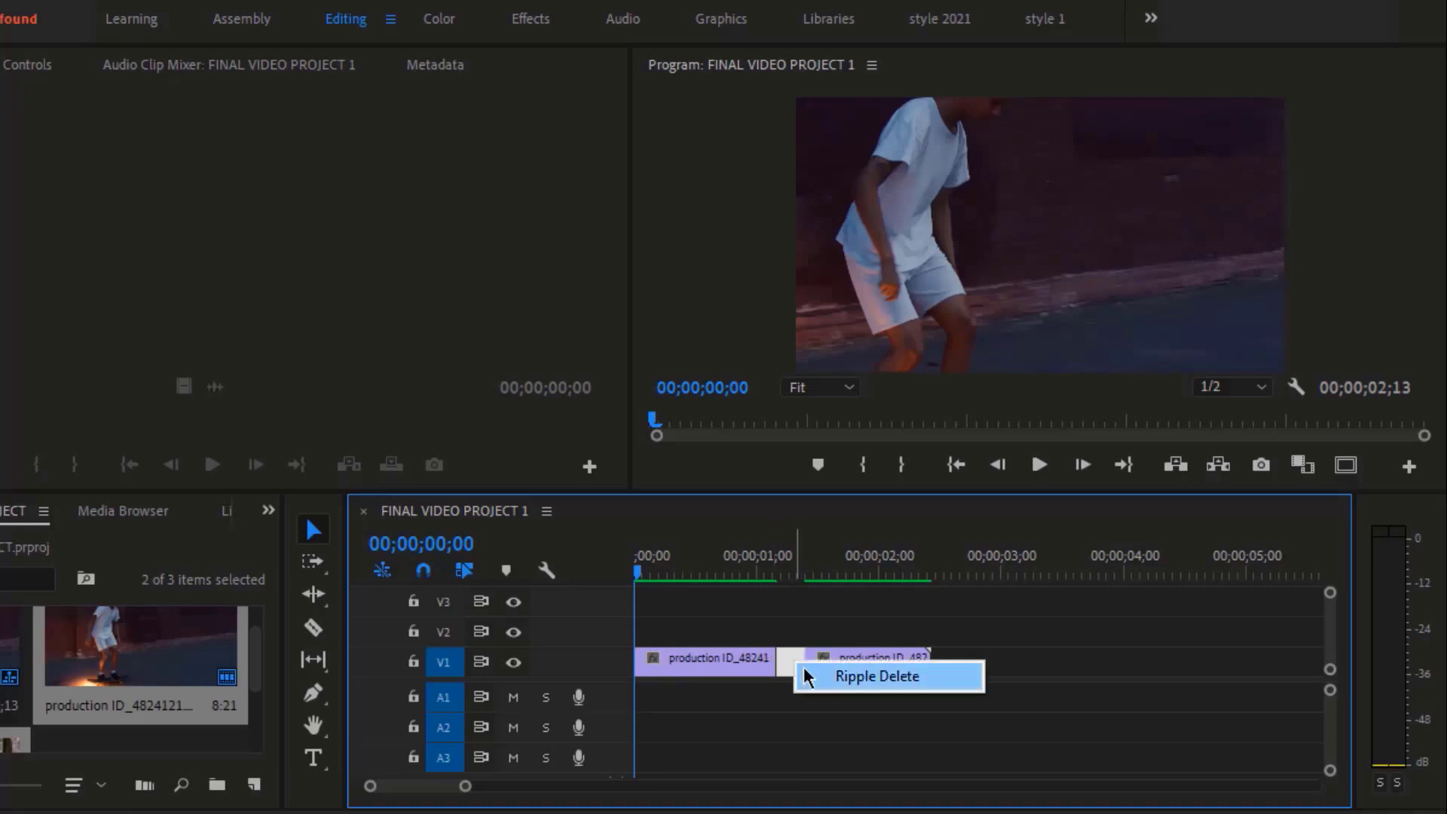
pyautogui.click(806, 676)
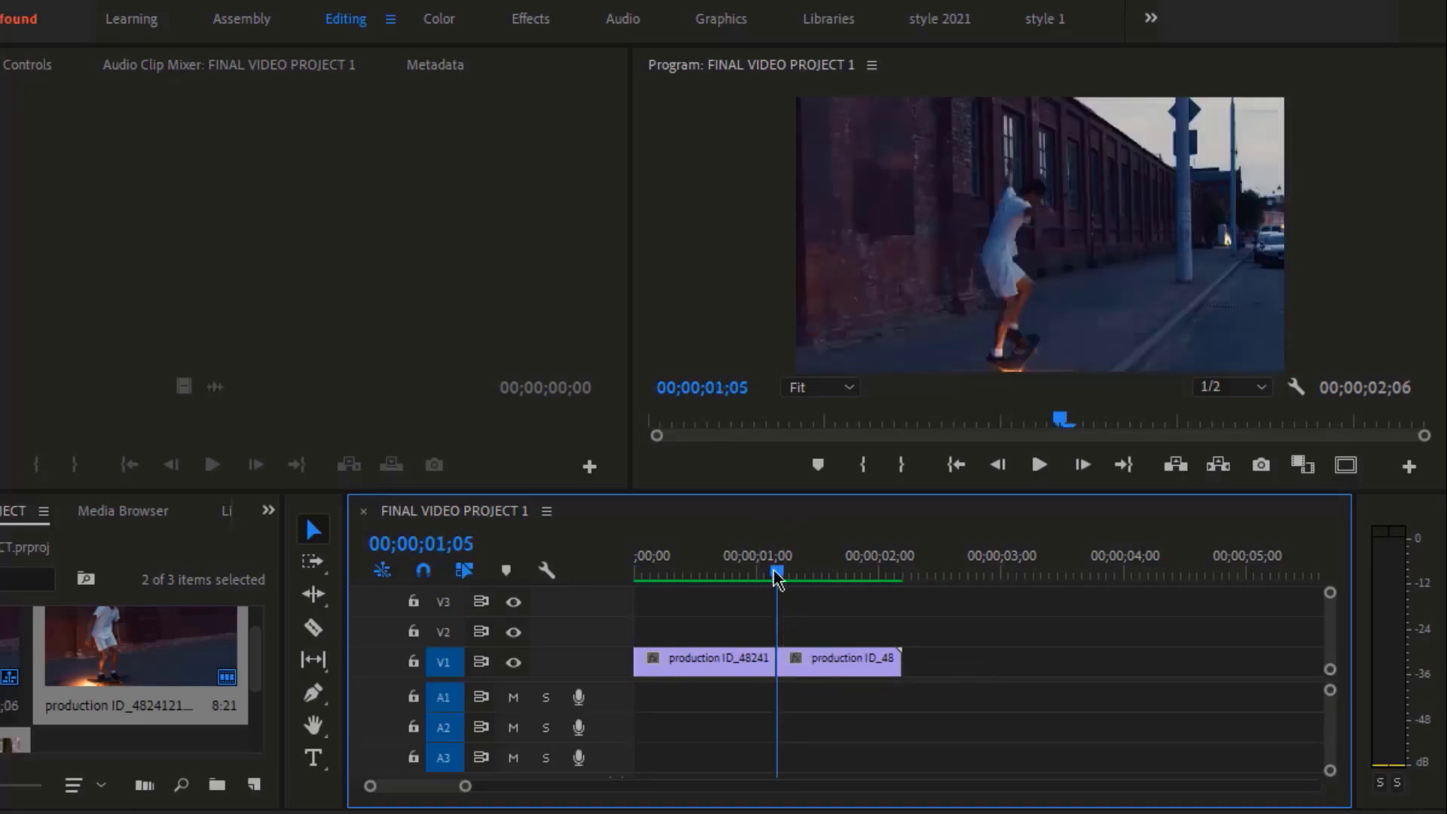
# Play the edited sequence from the beginning to review the trimmed cut.
pyautogui.press('Home')
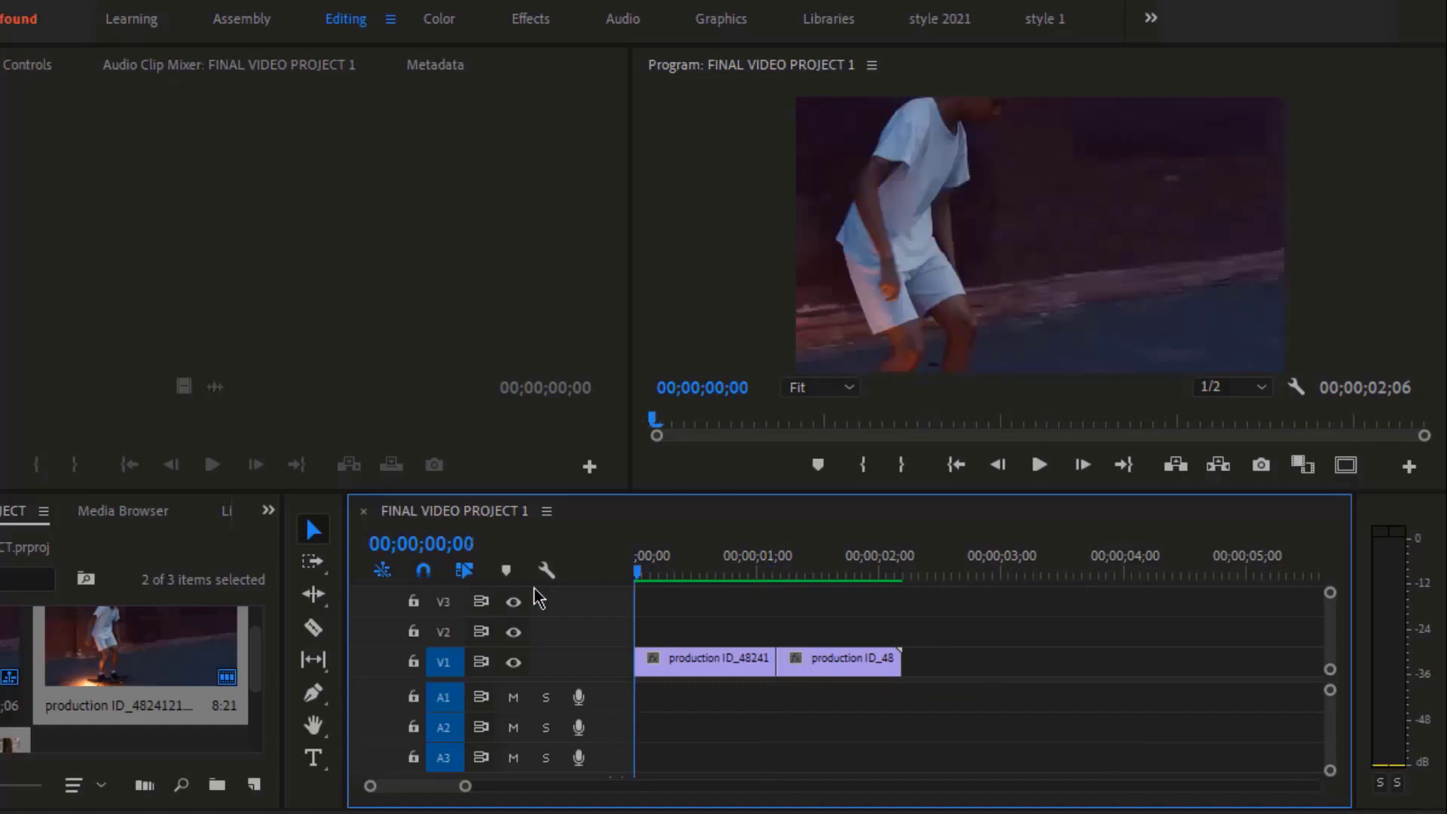
pyautogui.click(1023, 471)
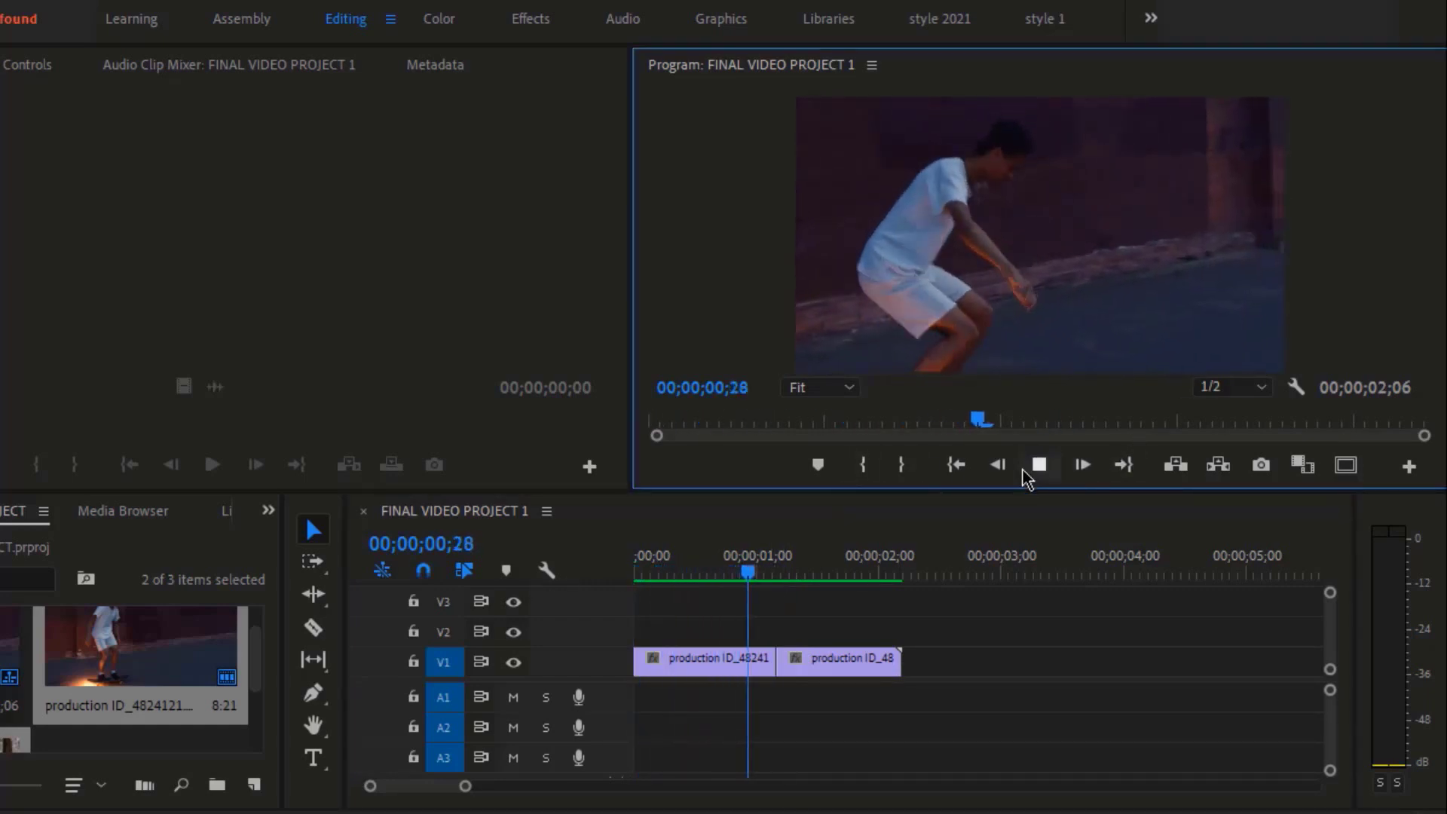
# Stop the playback review, return the playhead to 00;00;00;00, and extend the end of the last clip by one frame.
pyautogui.click(1025, 471)
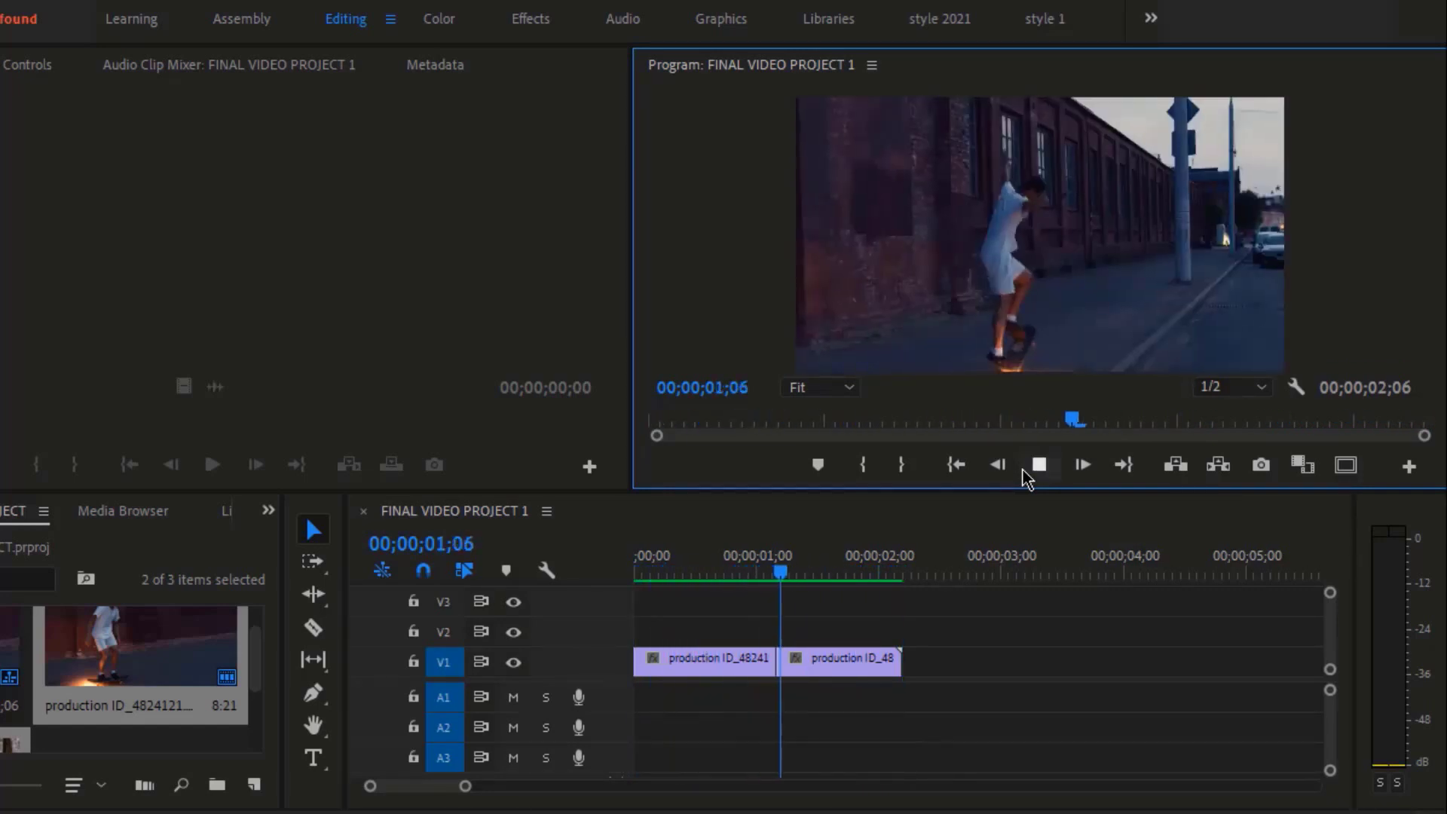
pyautogui.click(1032, 467)
pyautogui.moveTo(756, 574); pyautogui.dragTo(637, 579)
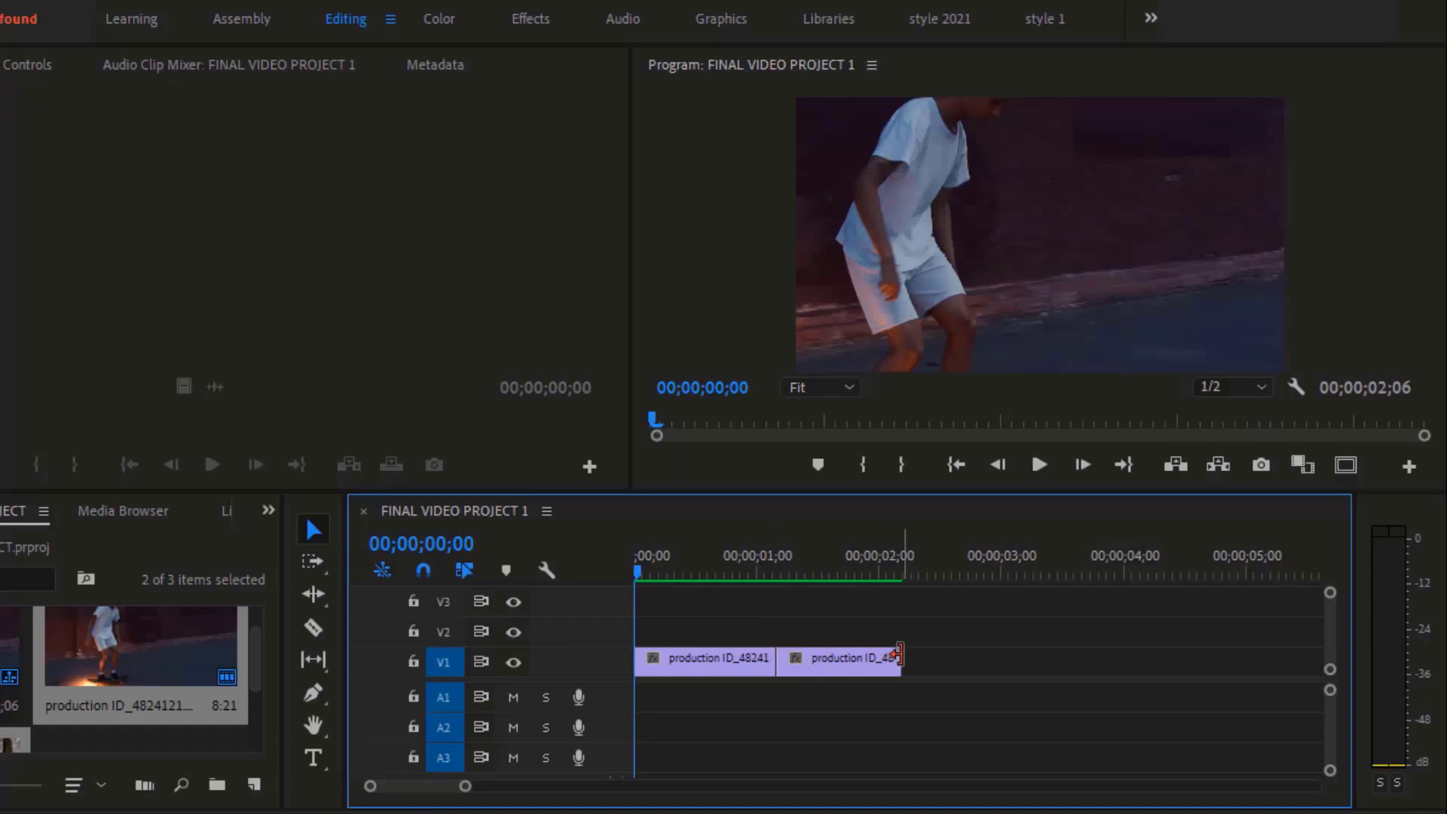
pyautogui.moveTo(902, 657); pyautogui.dragTo(909, 656)
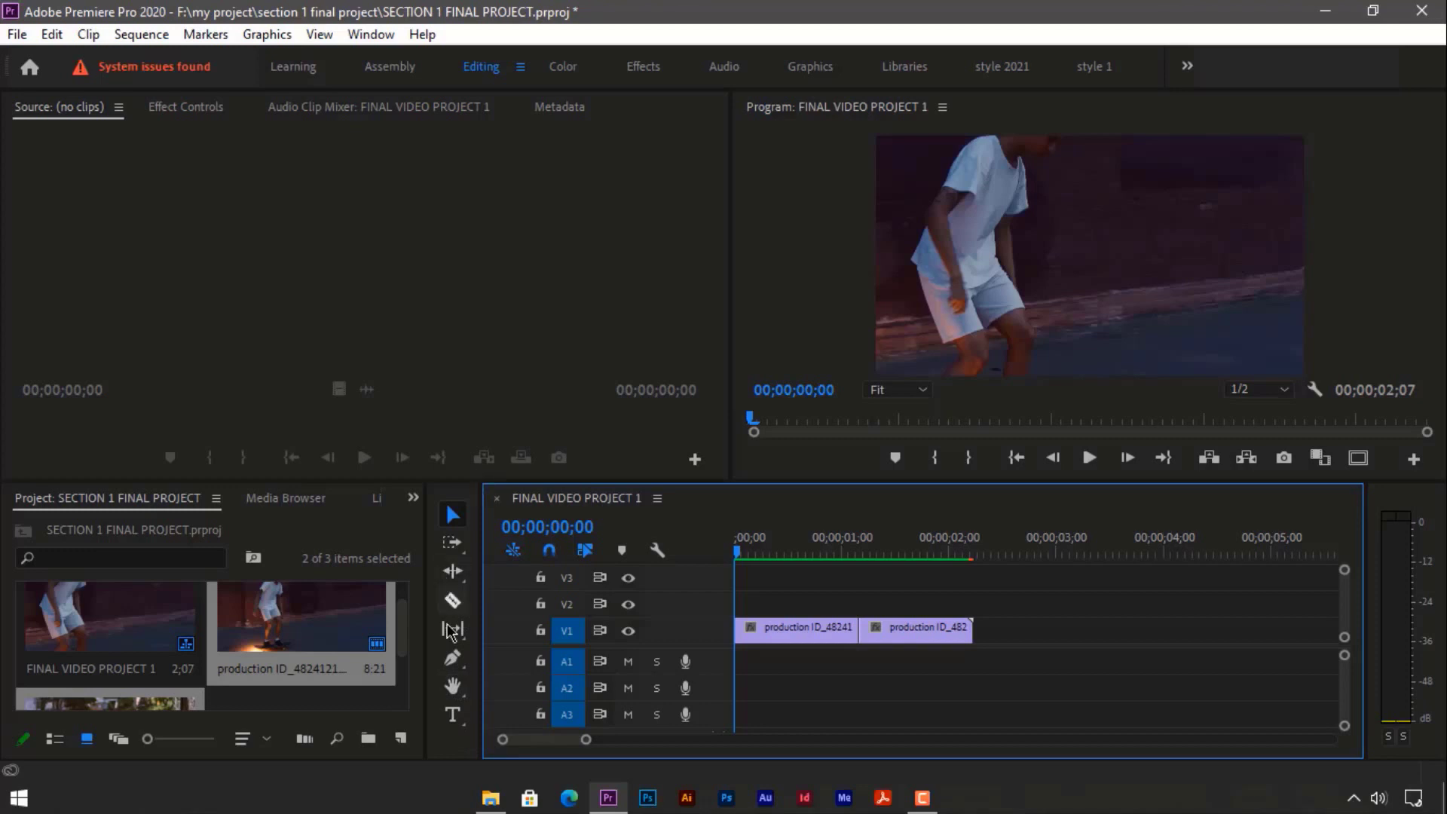
# Add a text title reading "SECTION 1" over the footage at the start of the sequence, beside the skateboarder.
pyautogui.click(453, 714)
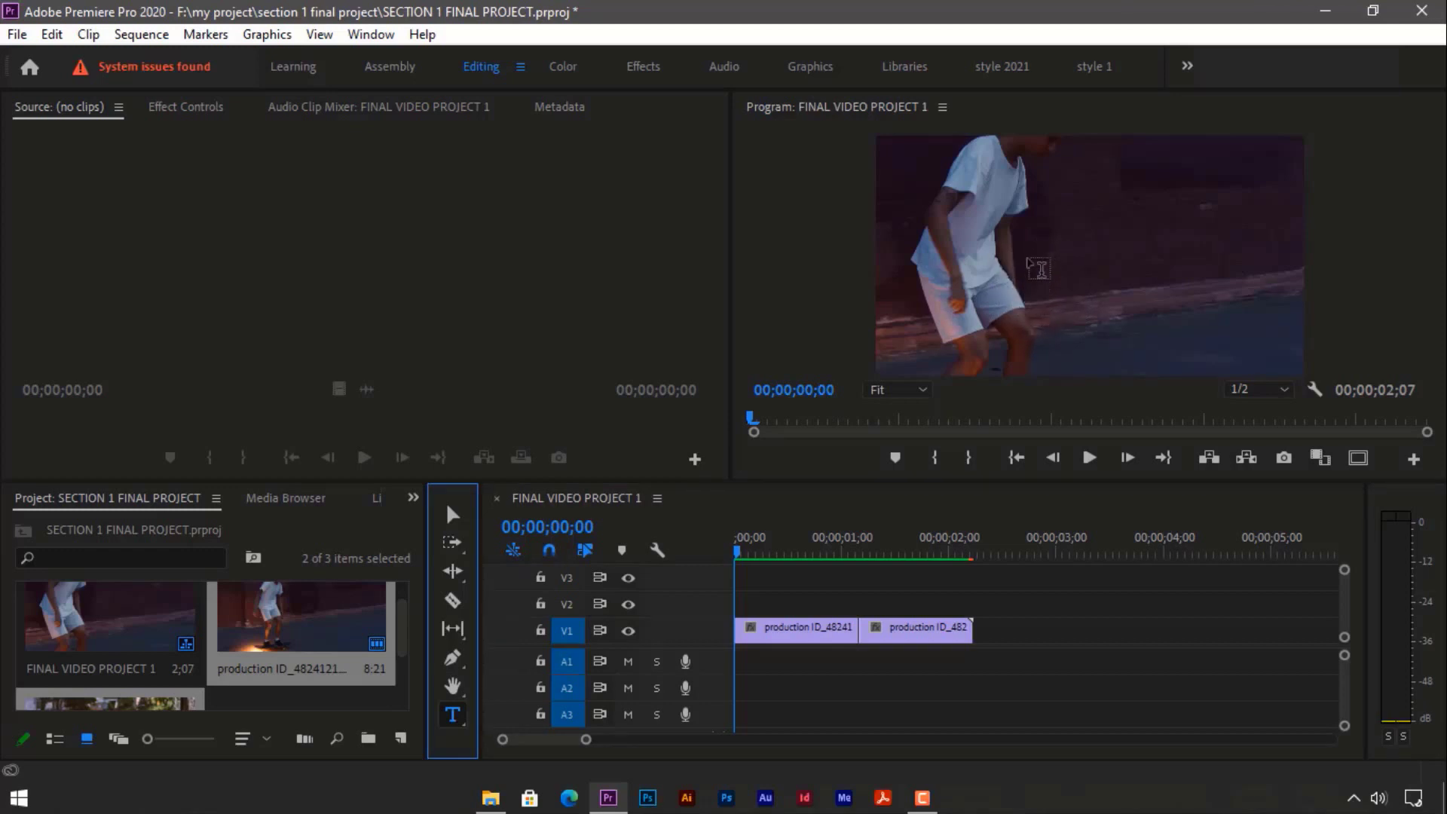
pyautogui.click(1038, 269)
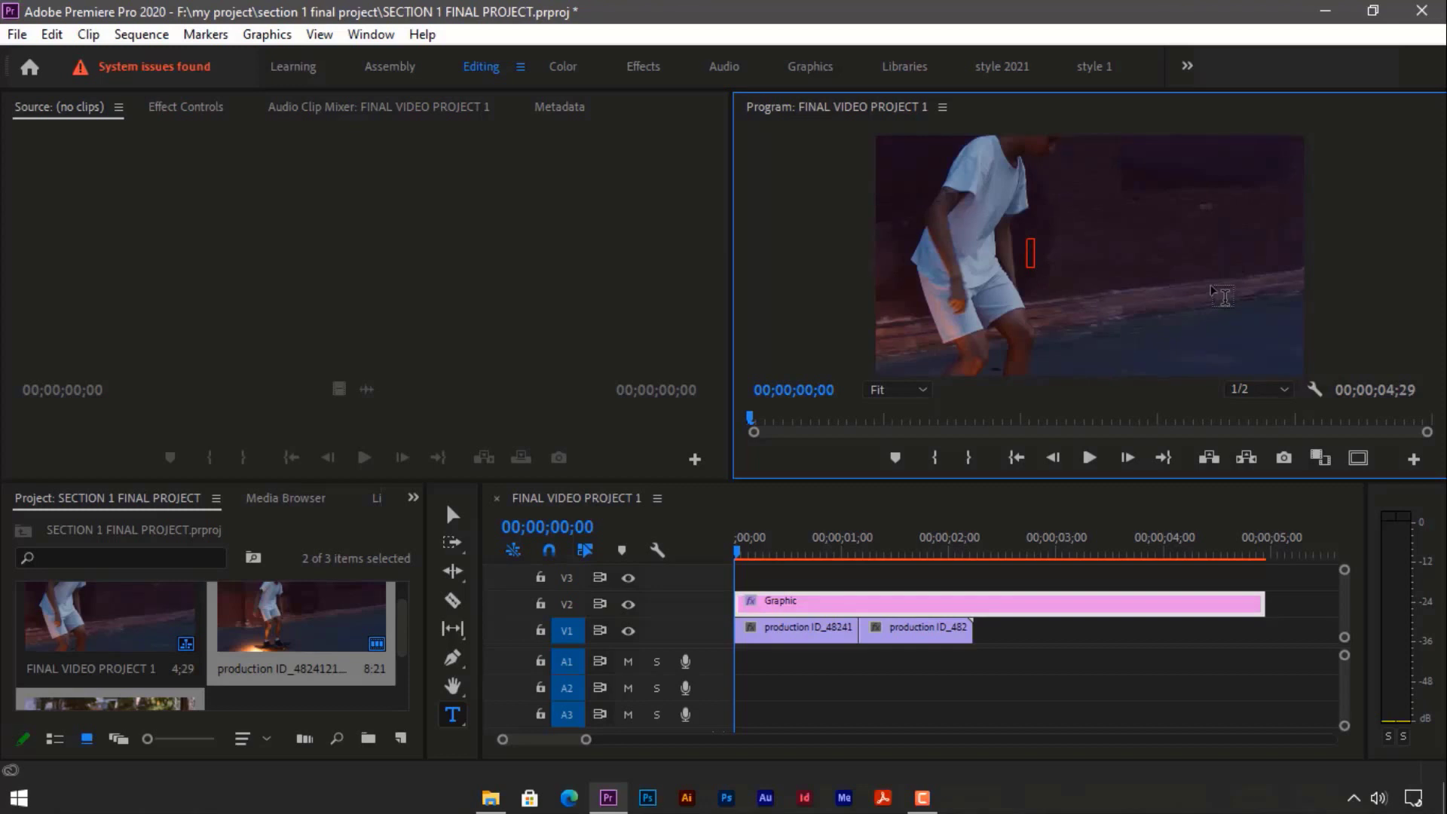
pyautogui.write('SECTION 1')
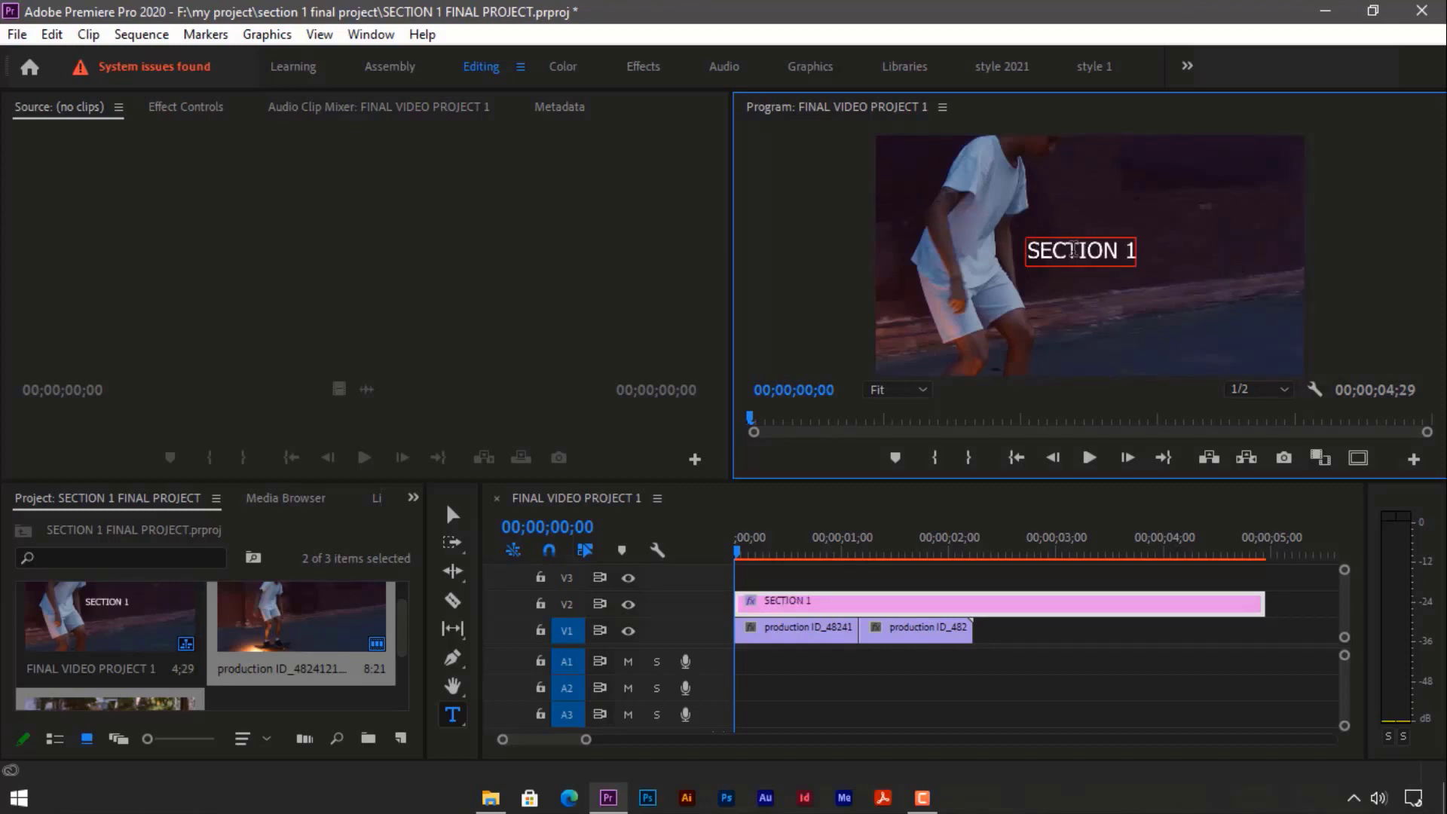
pyautogui.click(933, 123)
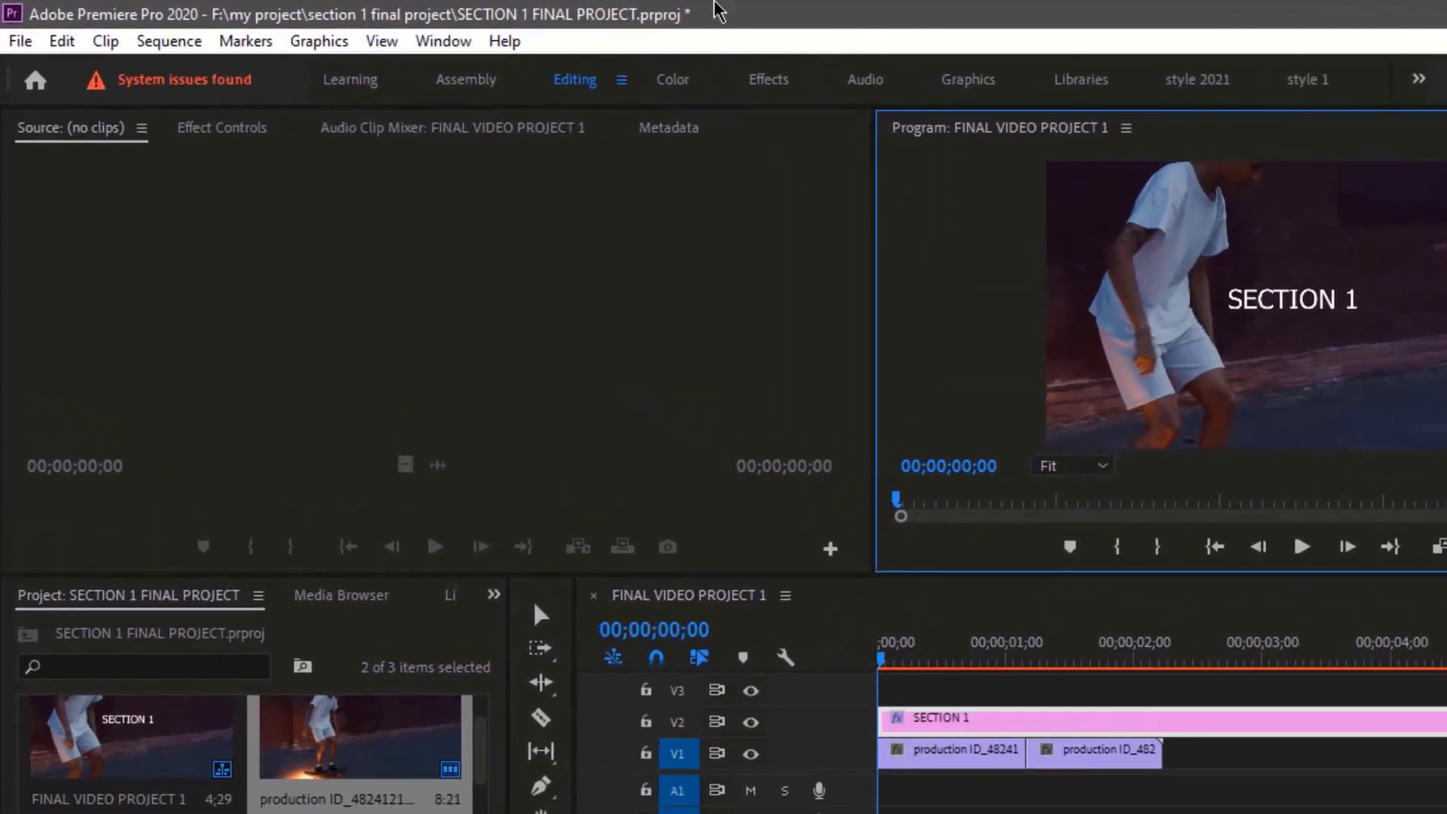
# Show the Essential Graphics settings and select all of the SECTION 1 title text for editing.
pyautogui.click(471, 44)
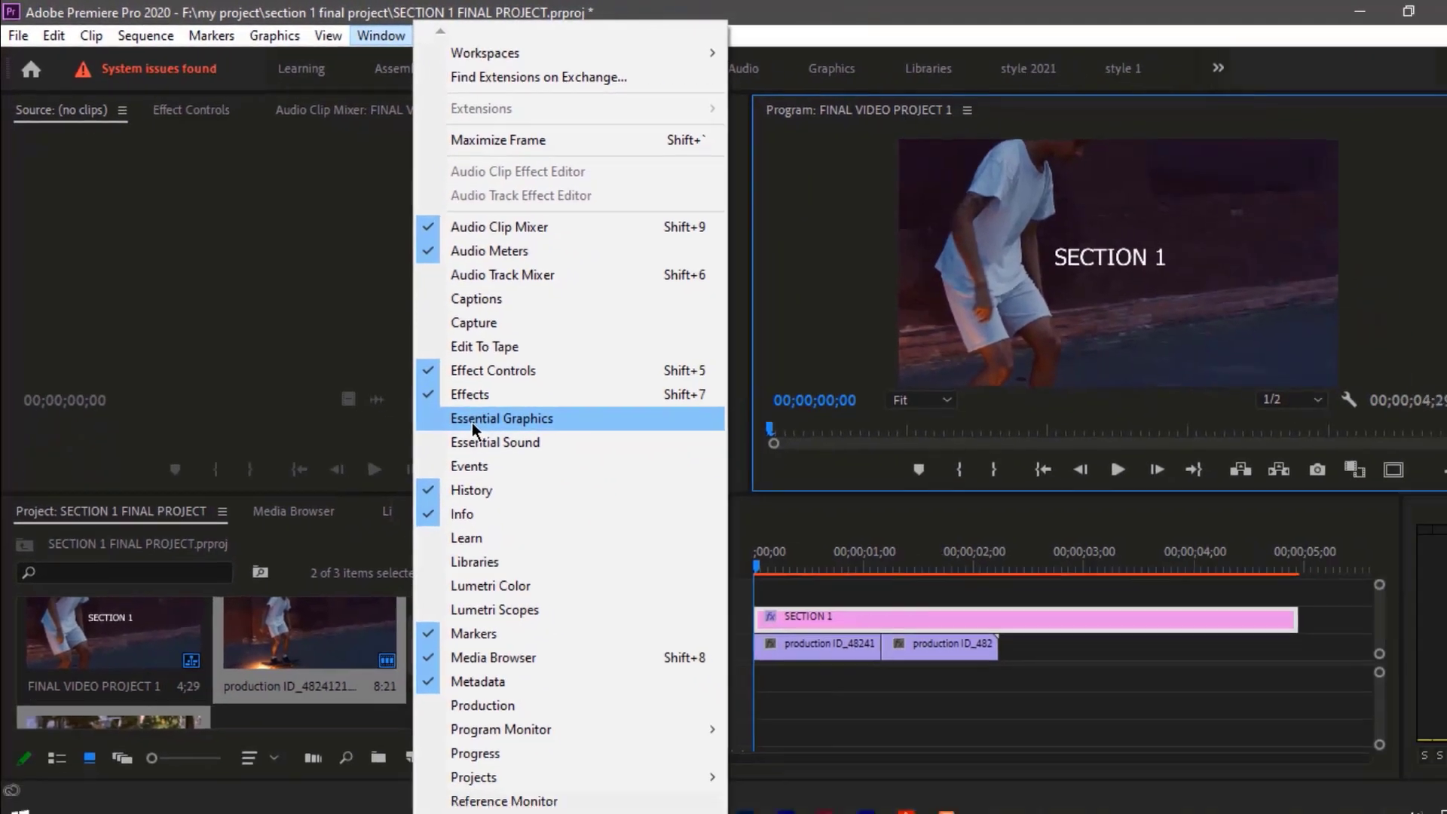
pyautogui.click(563, 501)
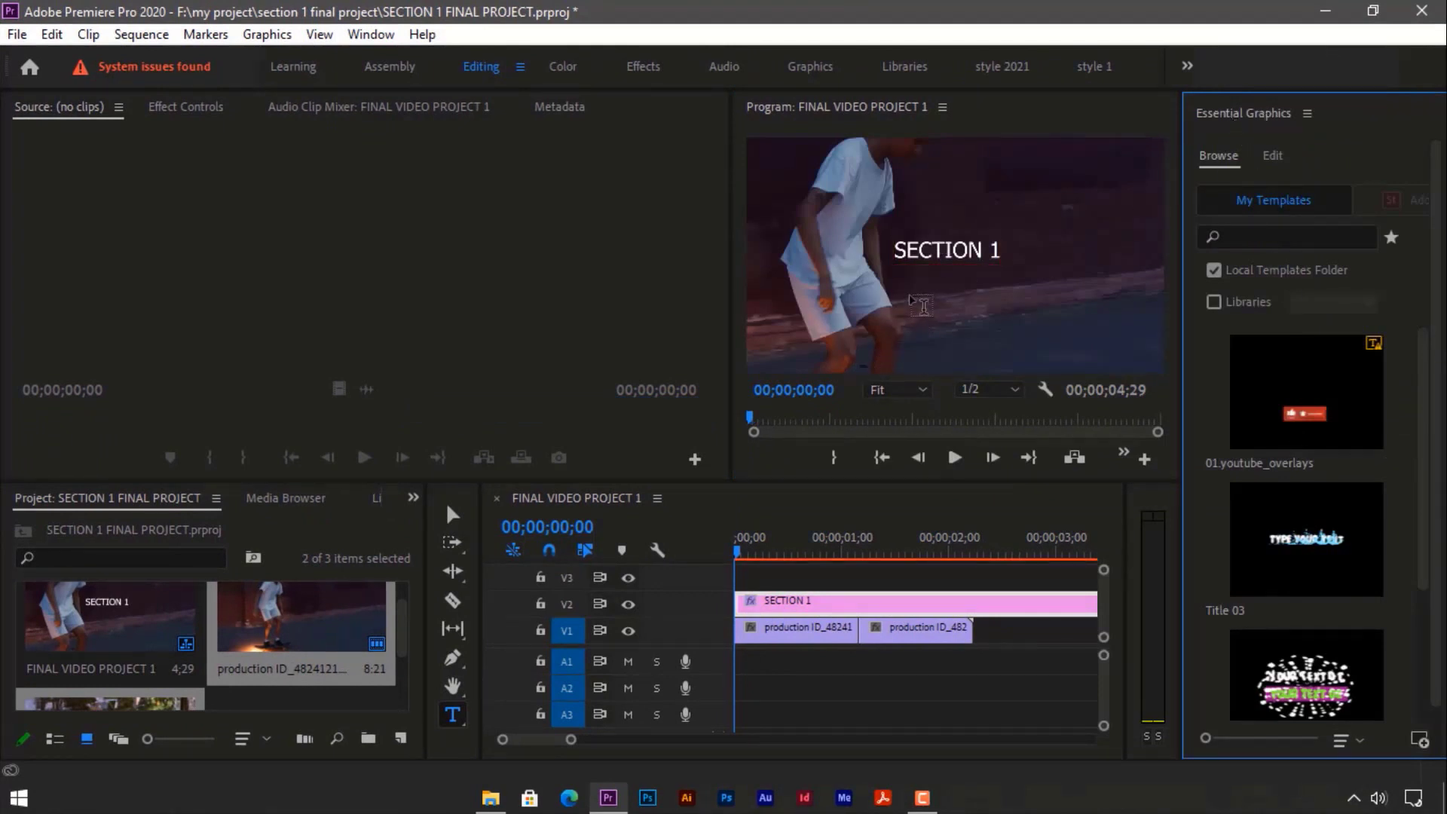
pyautogui.click(945, 253)
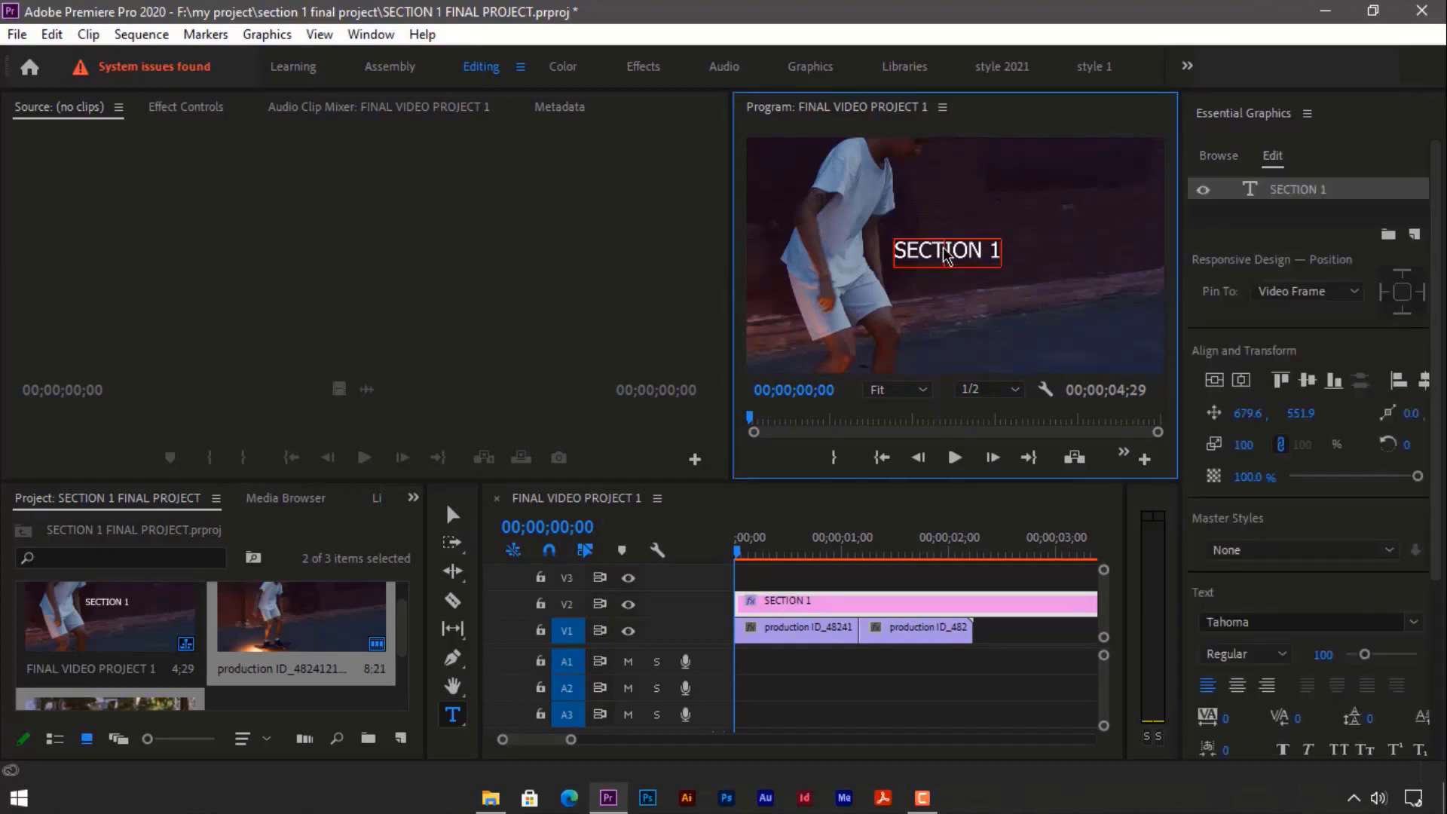
pyautogui.doubleClick(945, 252)
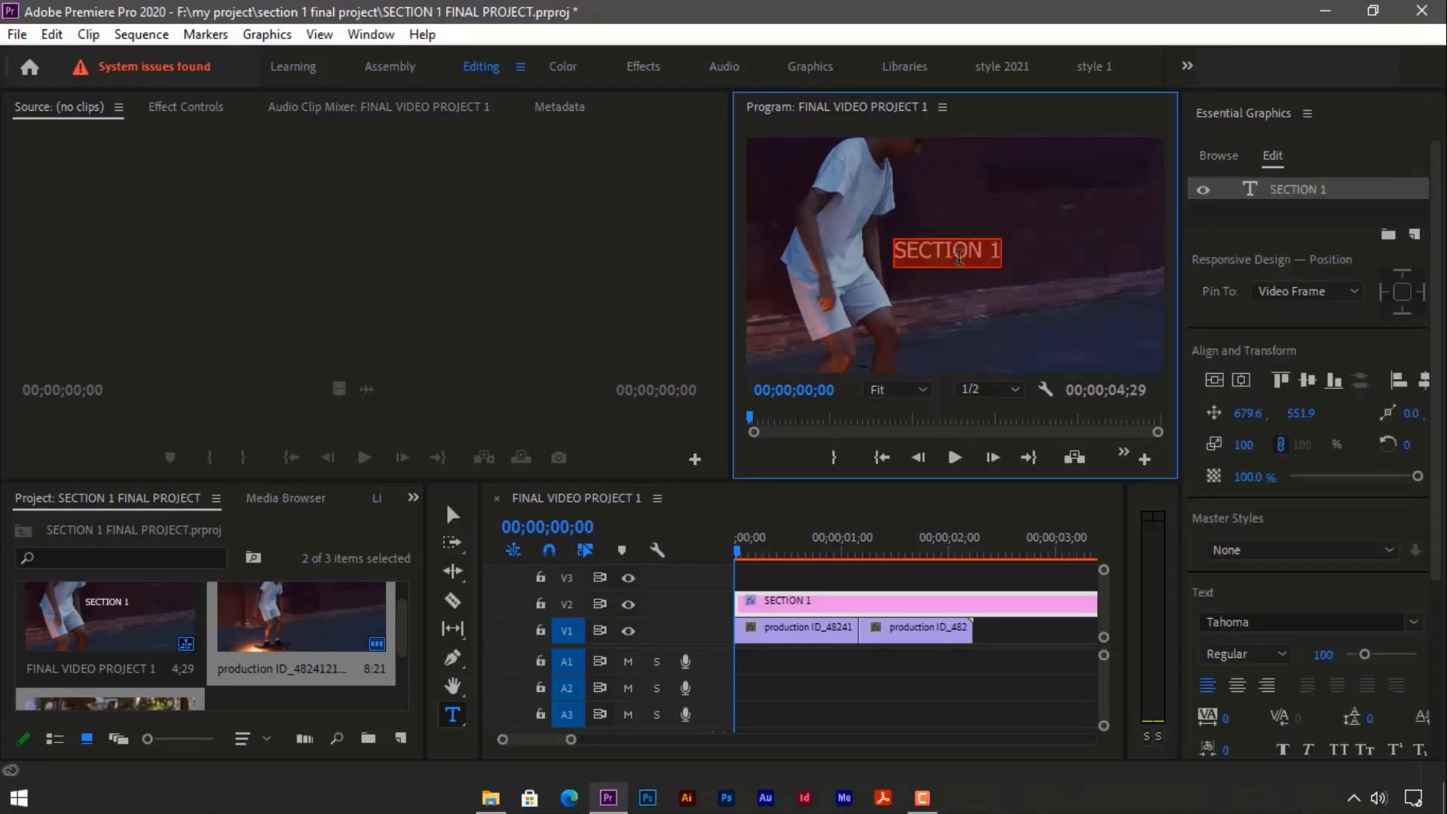
pyautogui.click(453, 716)
pyautogui.click(1012, 633)
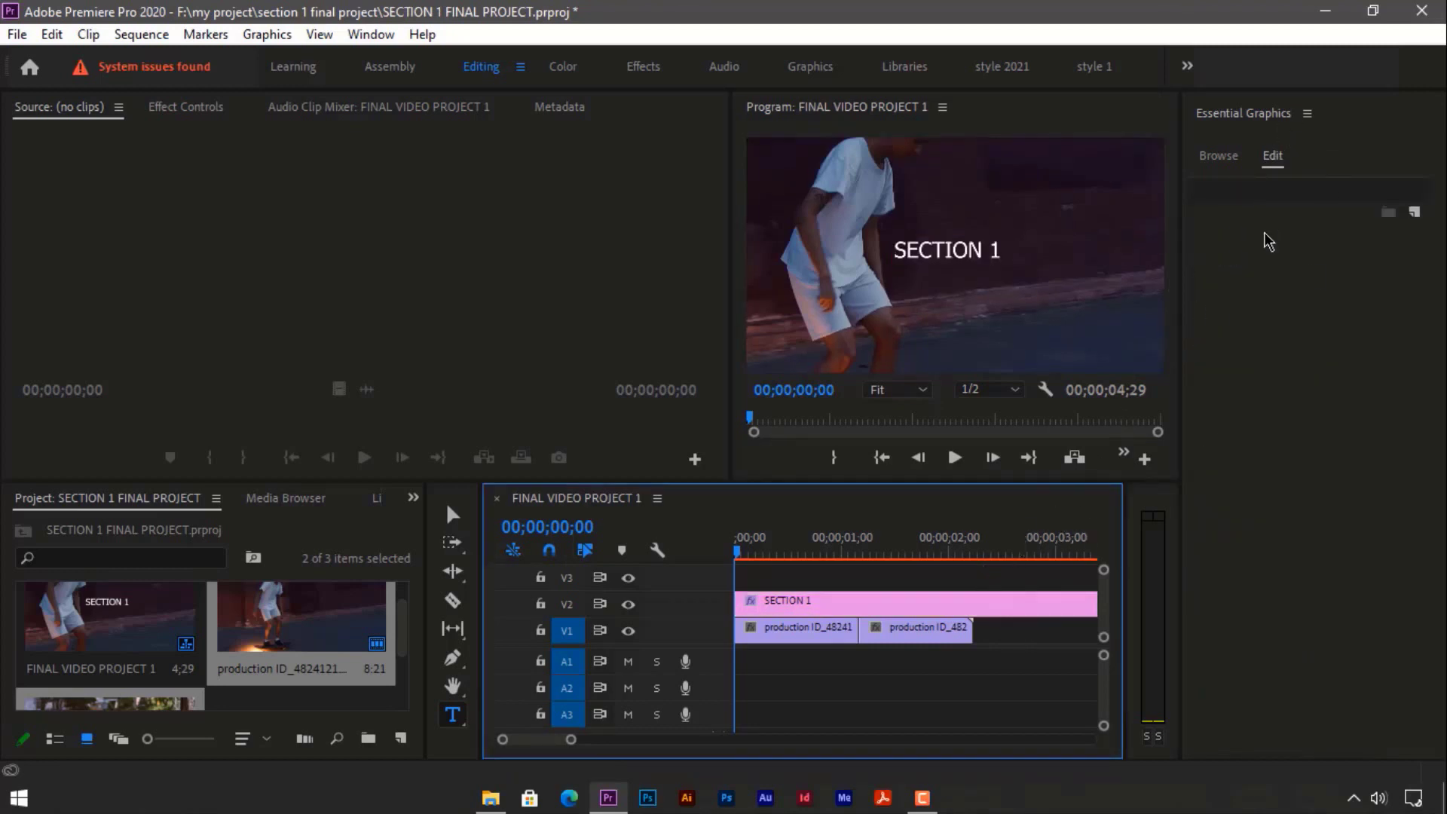
pyautogui.click(907, 605)
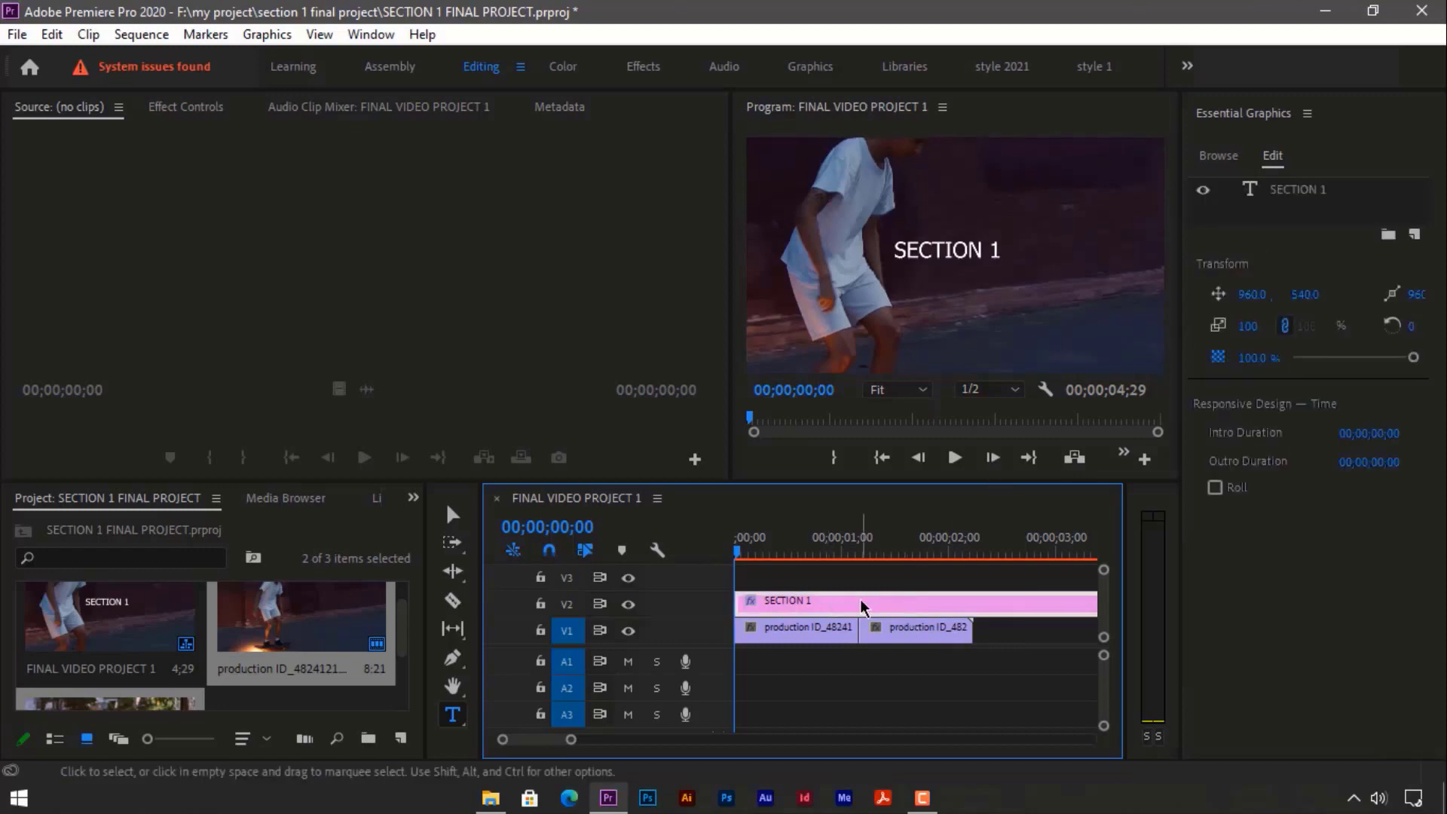
pyautogui.click(953, 250)
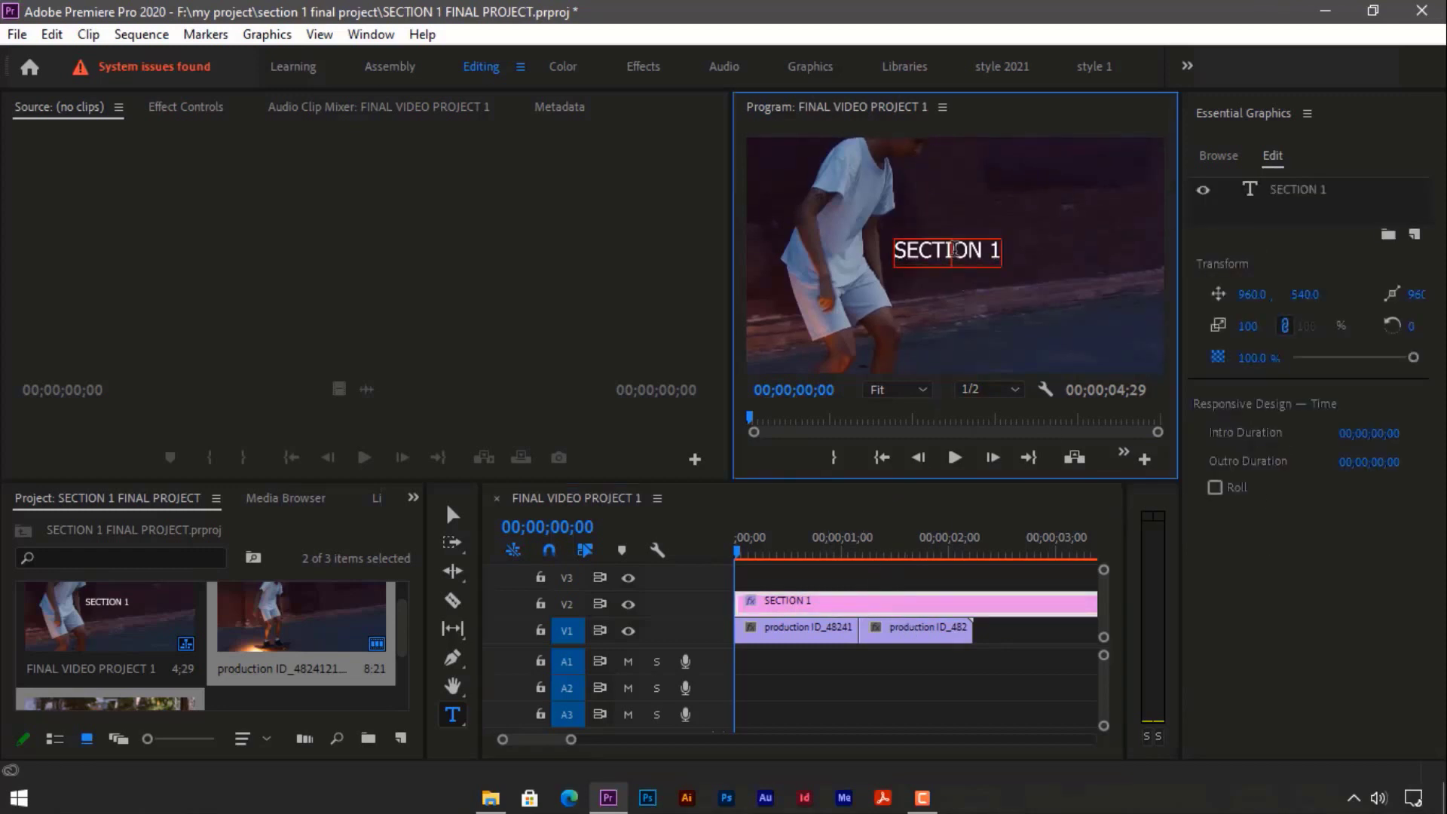
pyautogui.hotkey('ctrl', 'a')
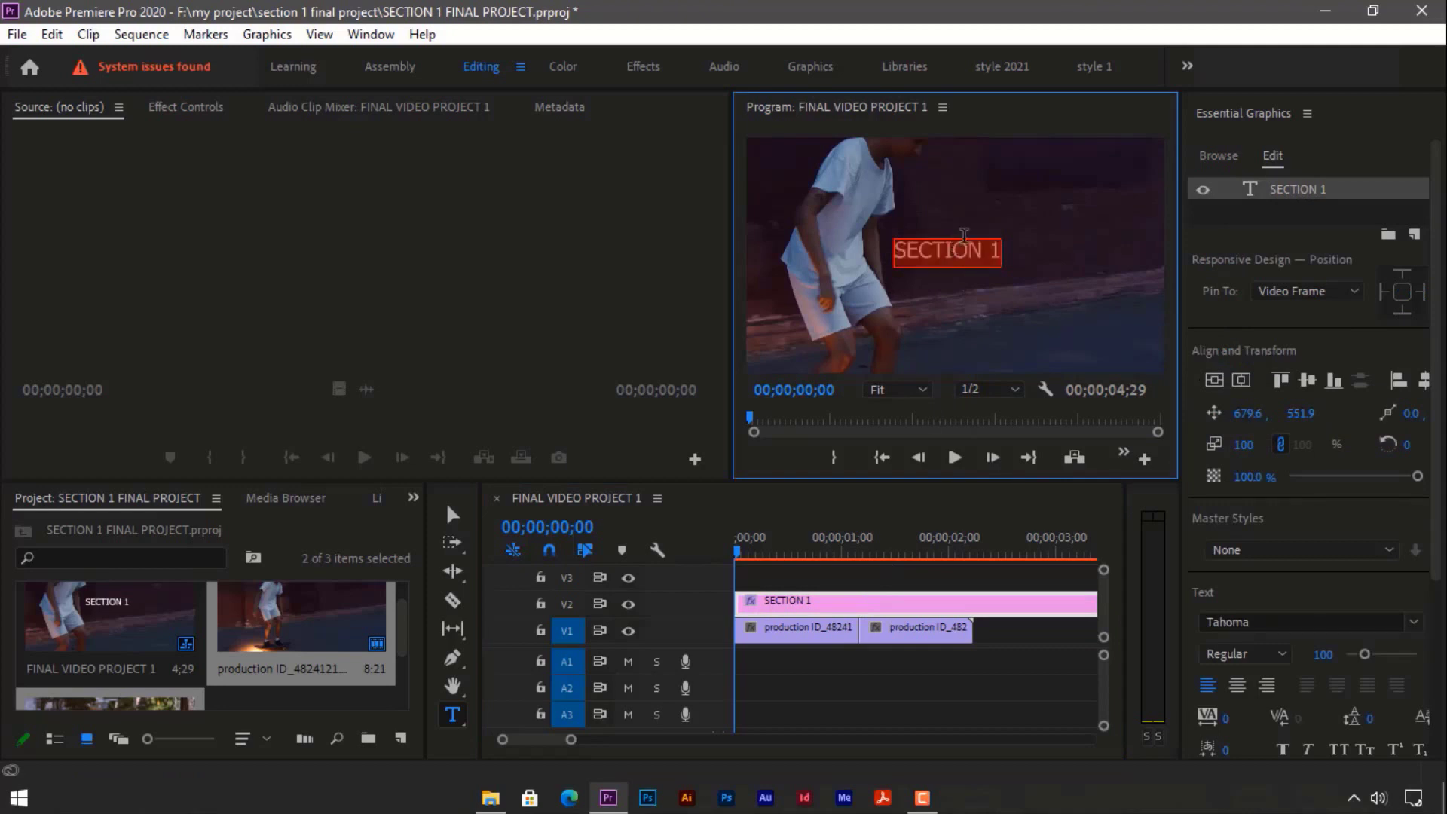
pyautogui.click(1208, 153)
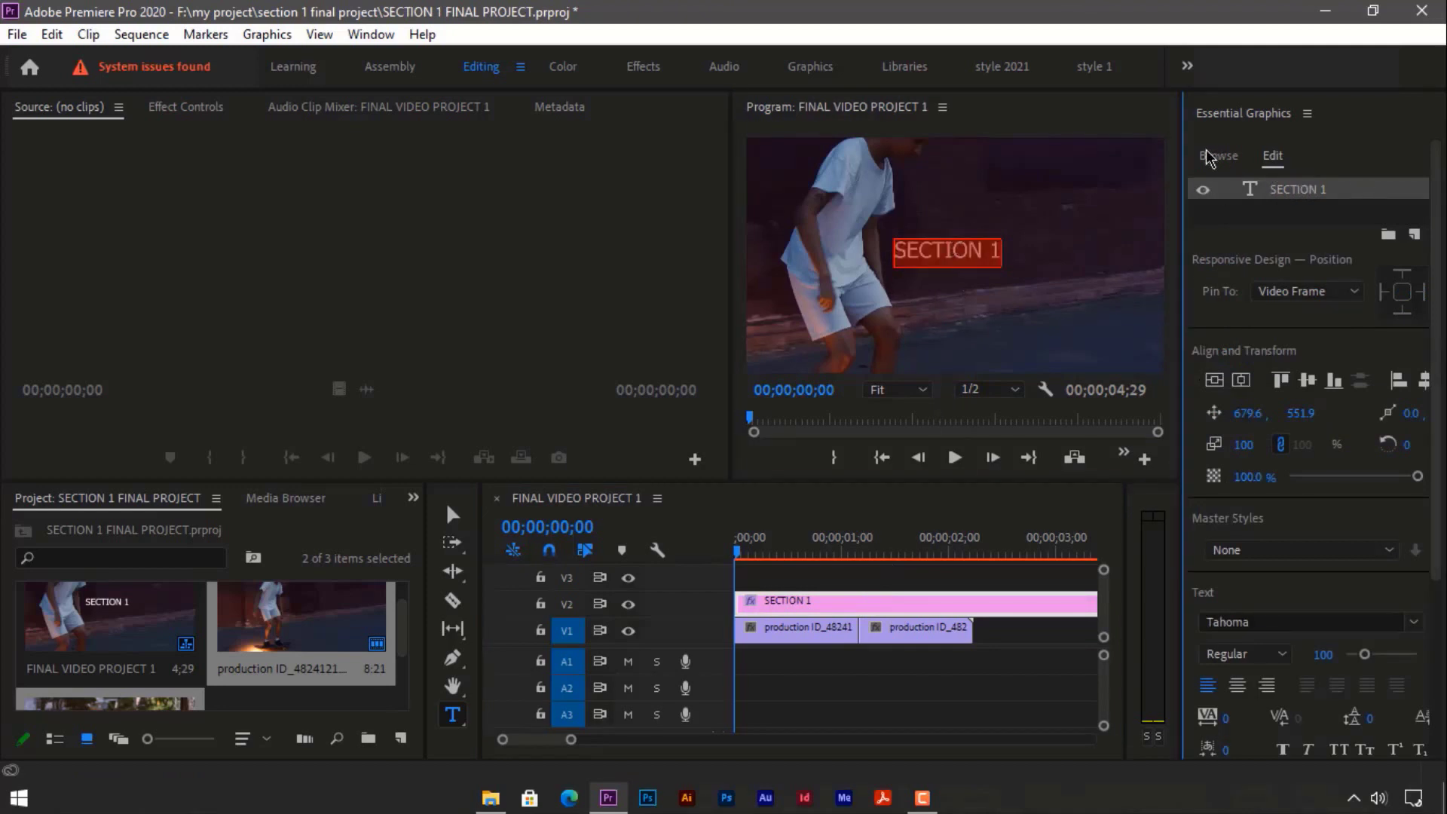
pyautogui.click(1278, 156)
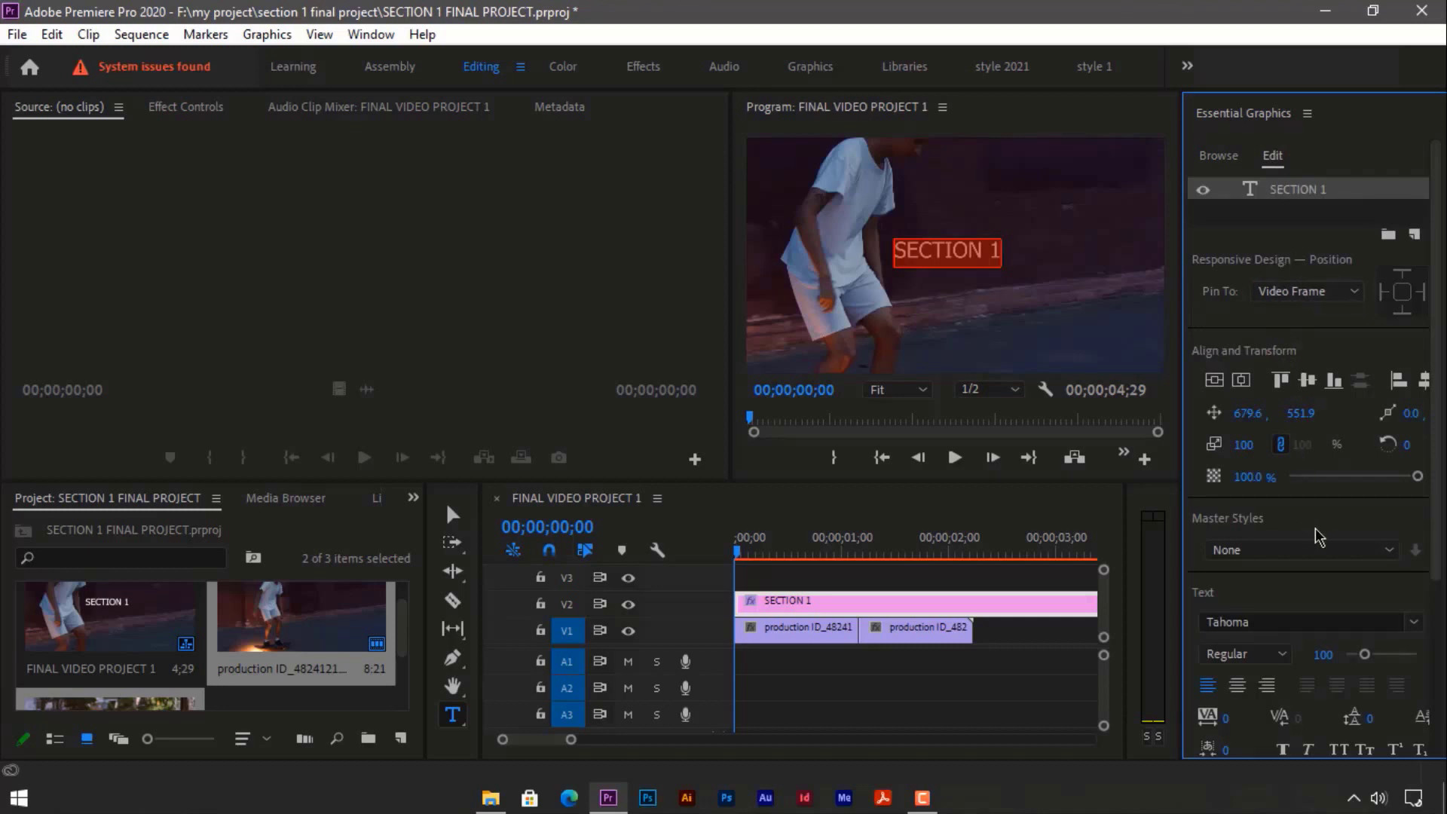
# Browse the fonts available for the title text and keep Tahoma.
pyautogui.scroll(-3, 1325, 536)
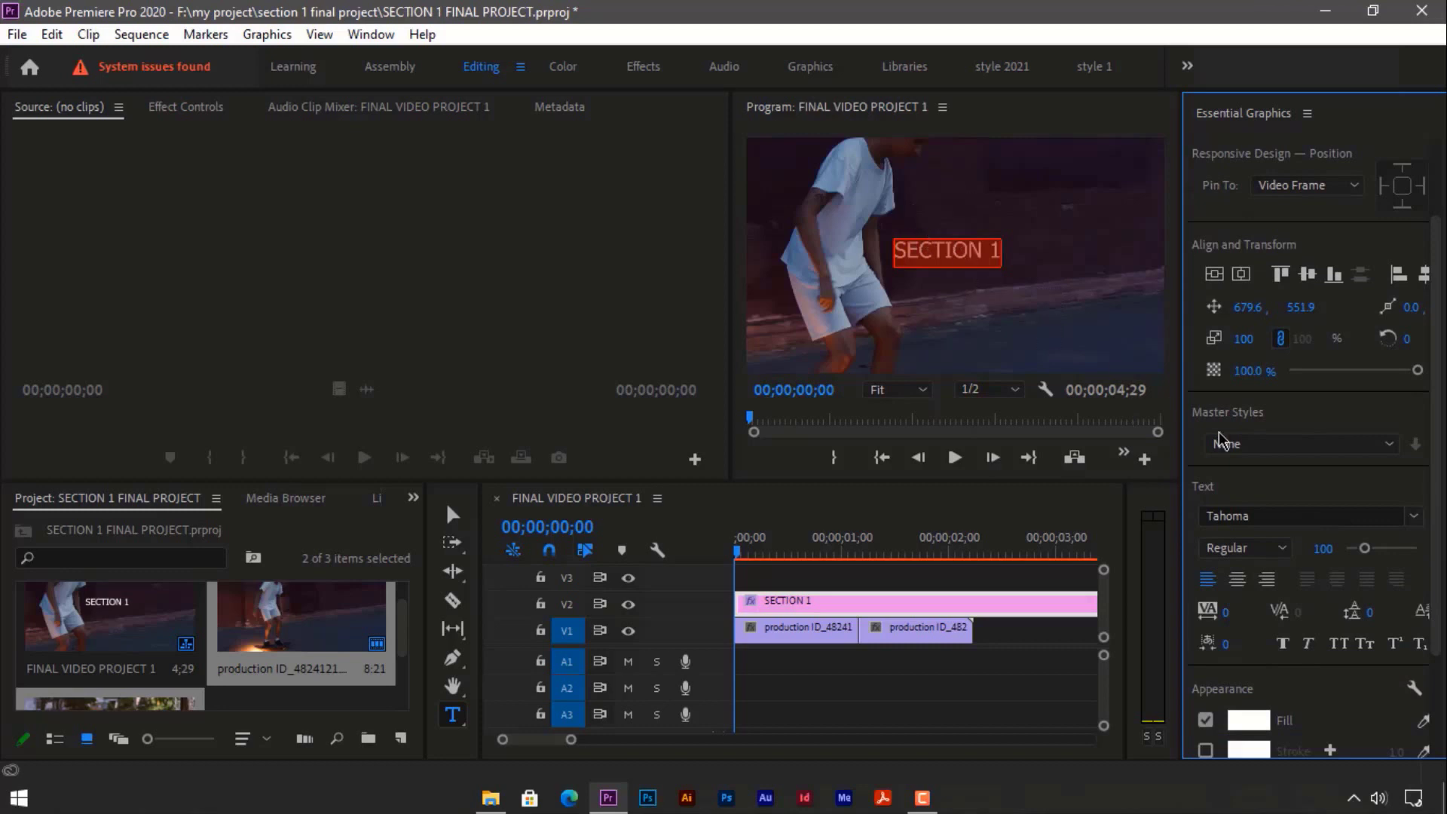
pyautogui.click(1417, 520)
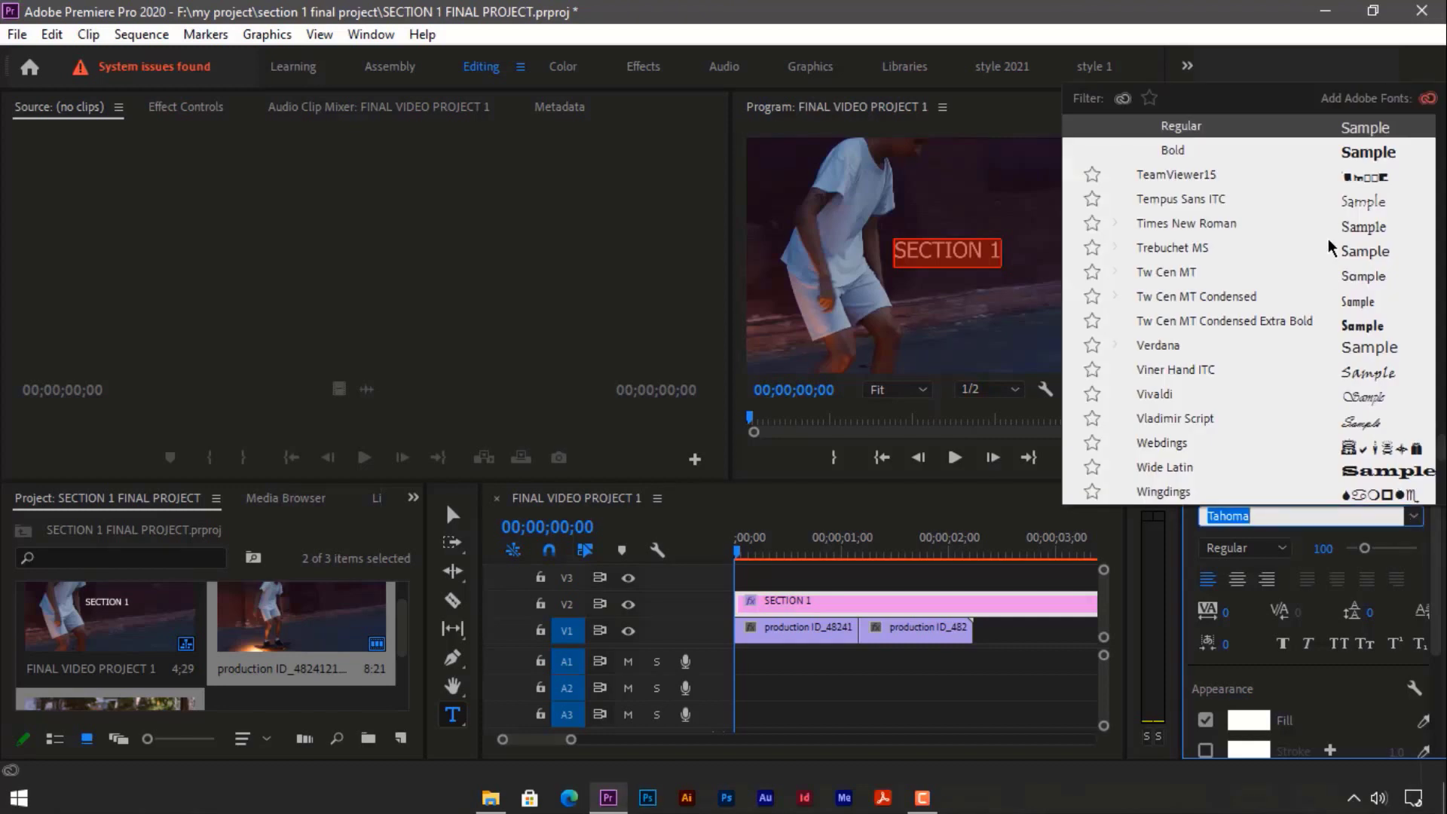
pyautogui.scroll(6, 1316, 203)
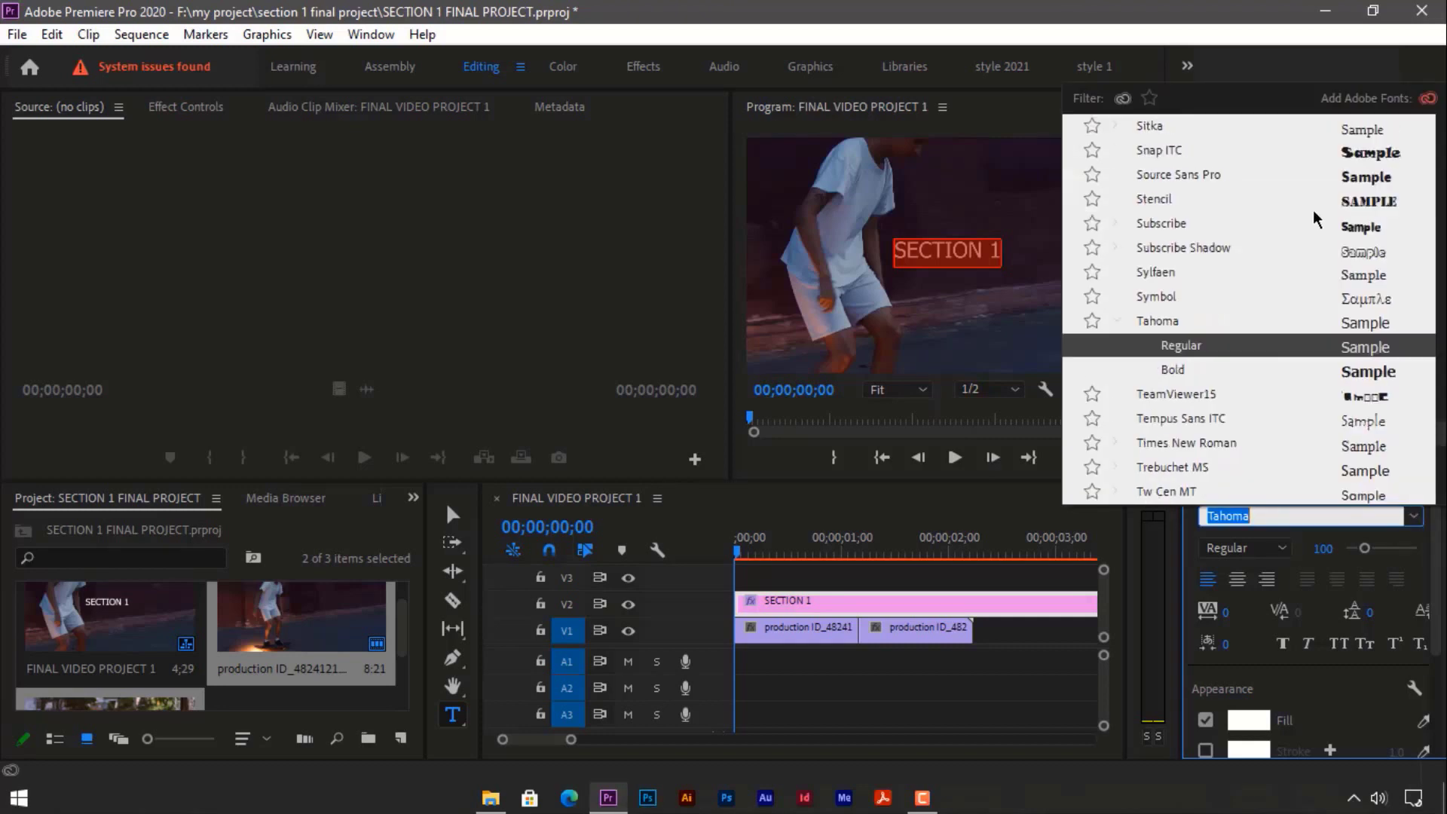
pyautogui.scroll(1, 1315, 218)
pyautogui.scroll(-7, 1314, 222)
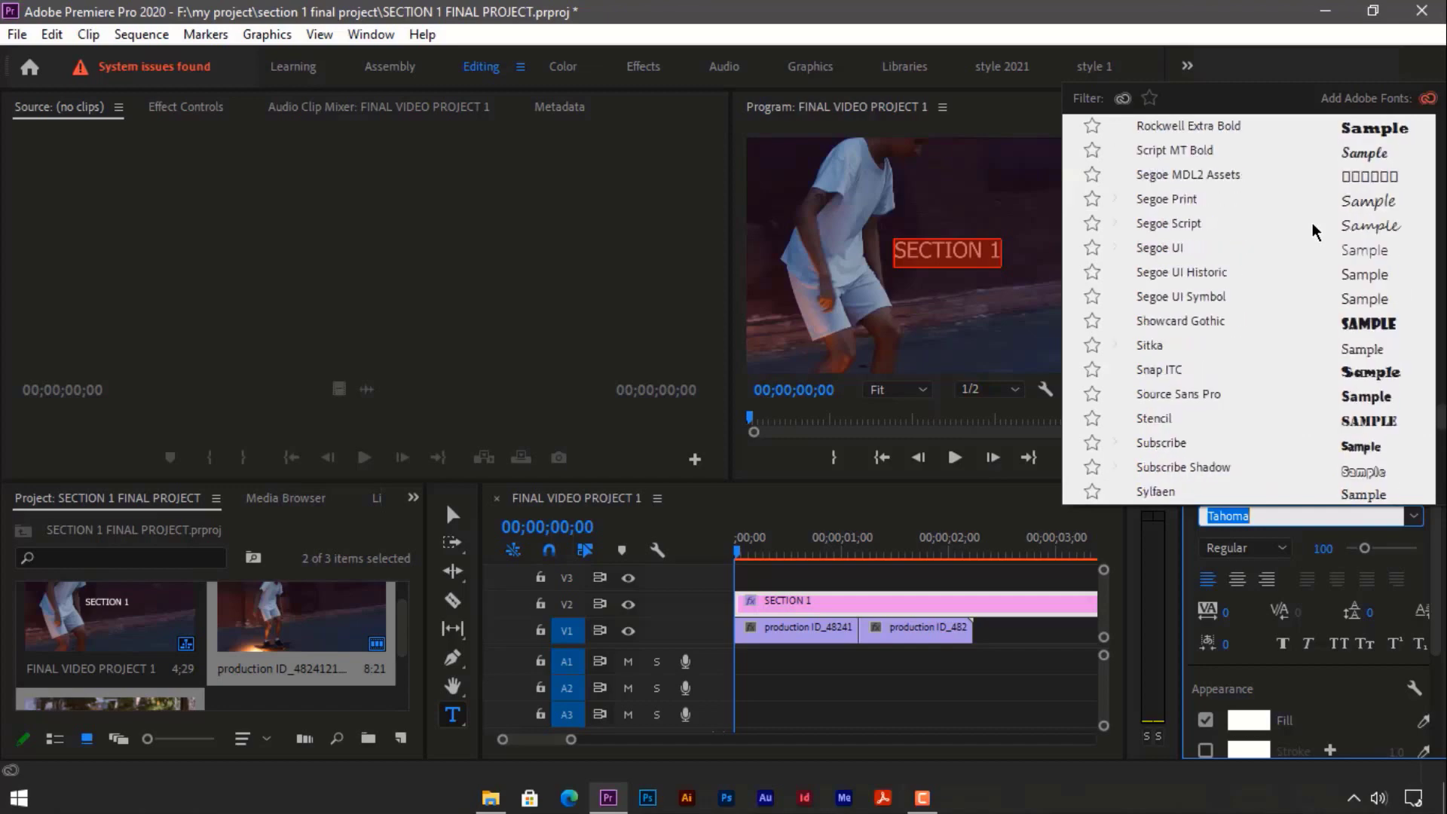
pyautogui.scroll(-2, 1313, 227)
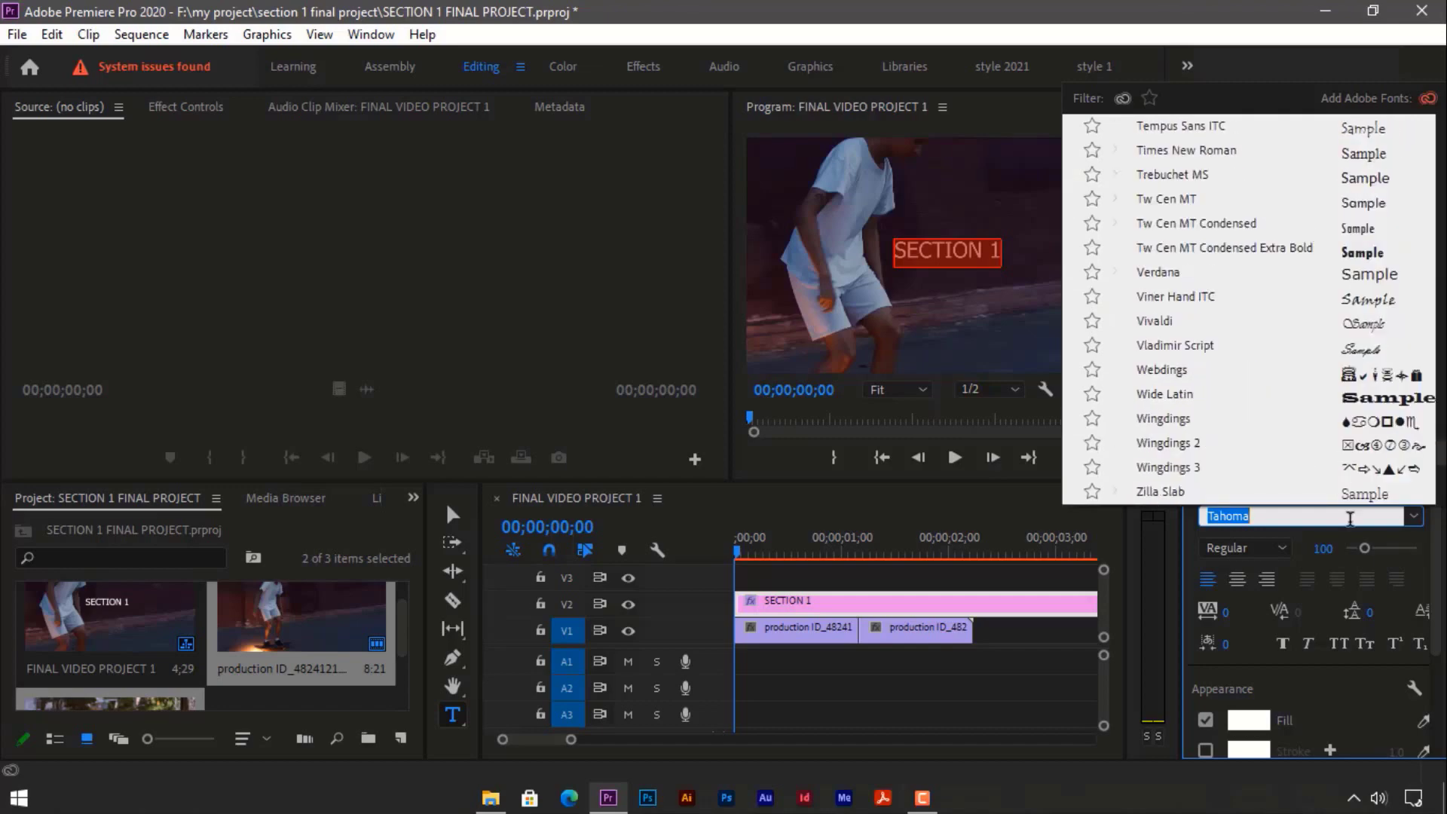
pyautogui.click(1384, 533)
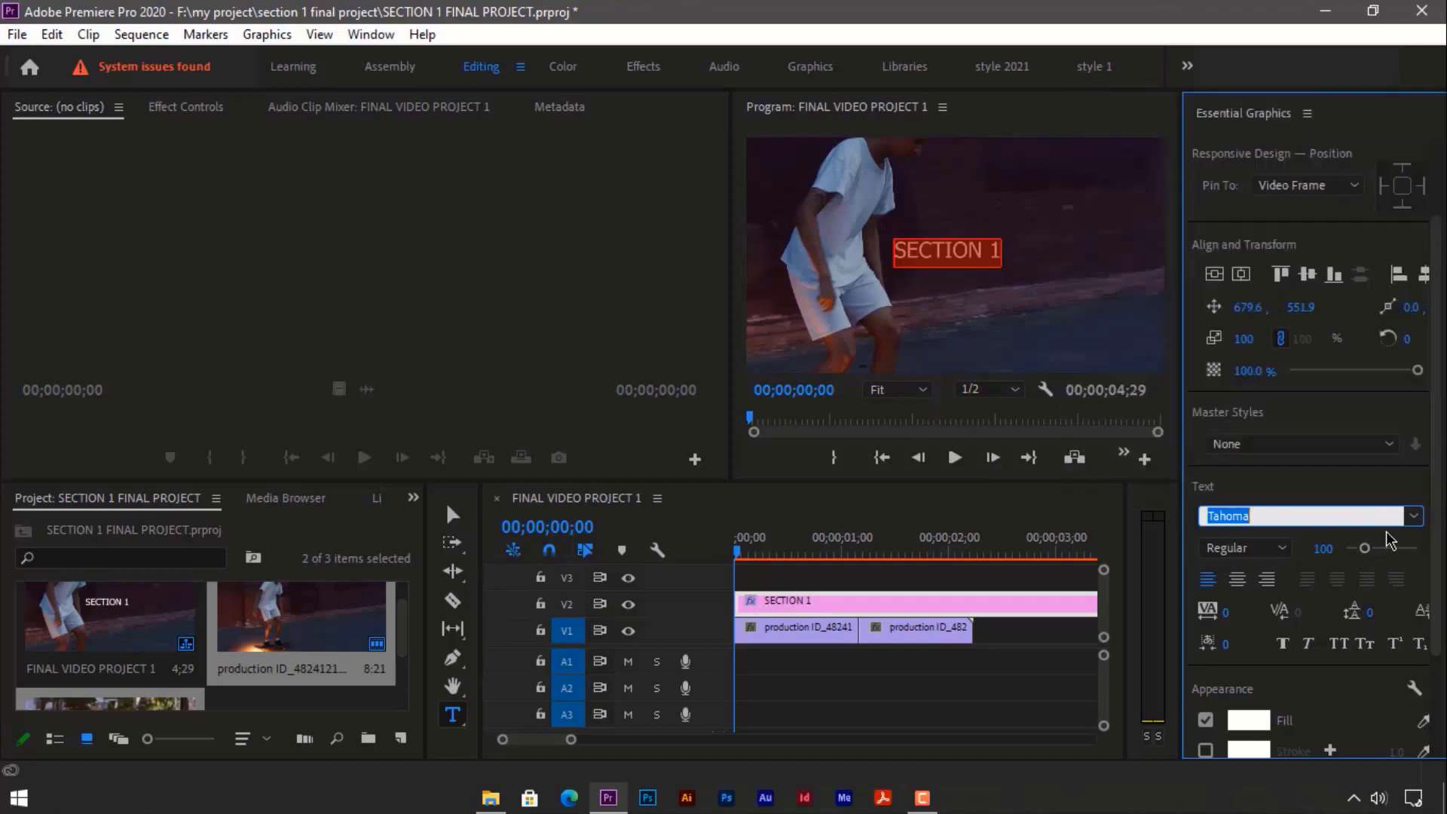
# Set the SECTION 1 title's font style to Bold and its font size to 159.
pyautogui.click(1256, 554)
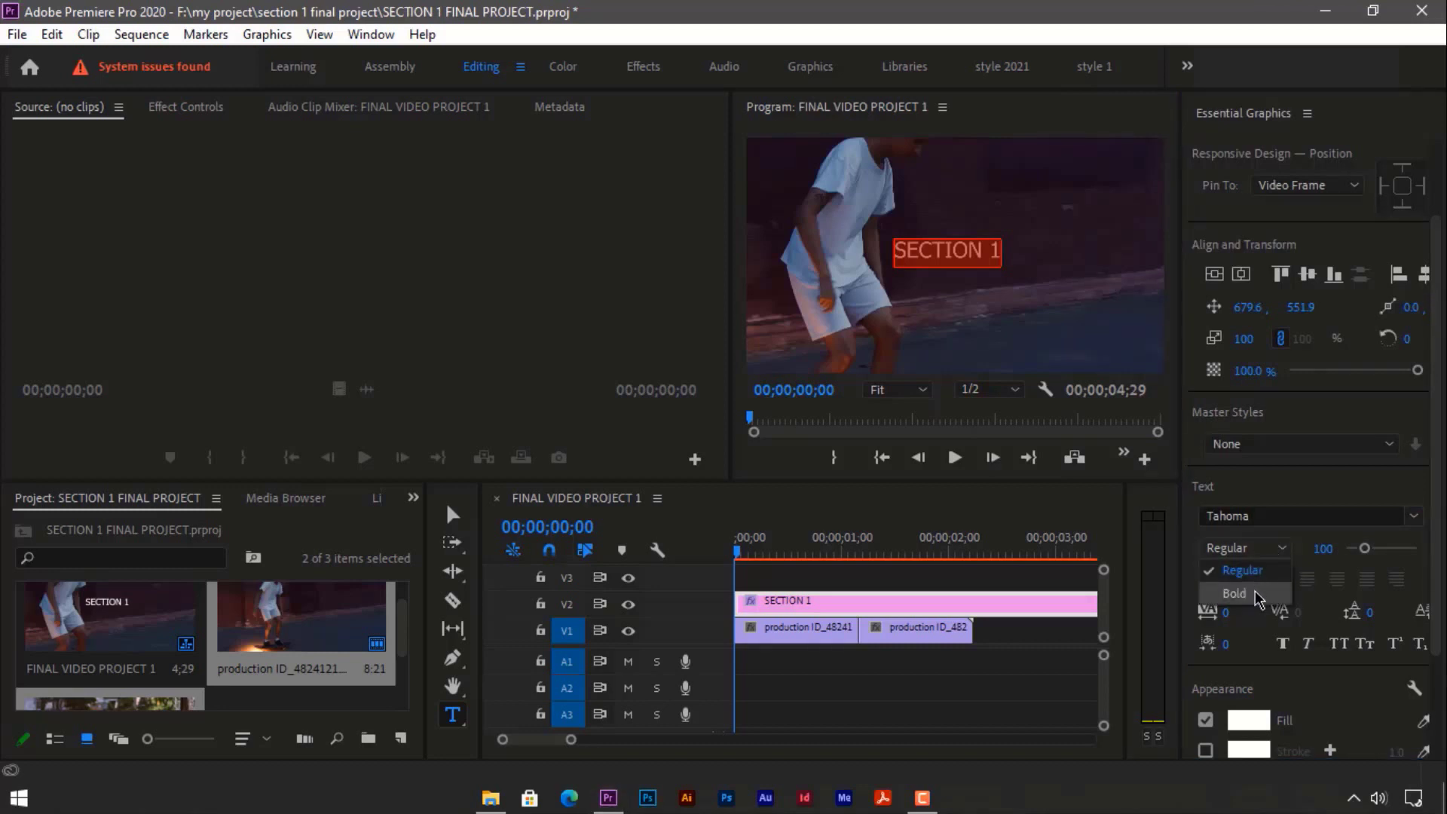
pyautogui.click(1256, 594)
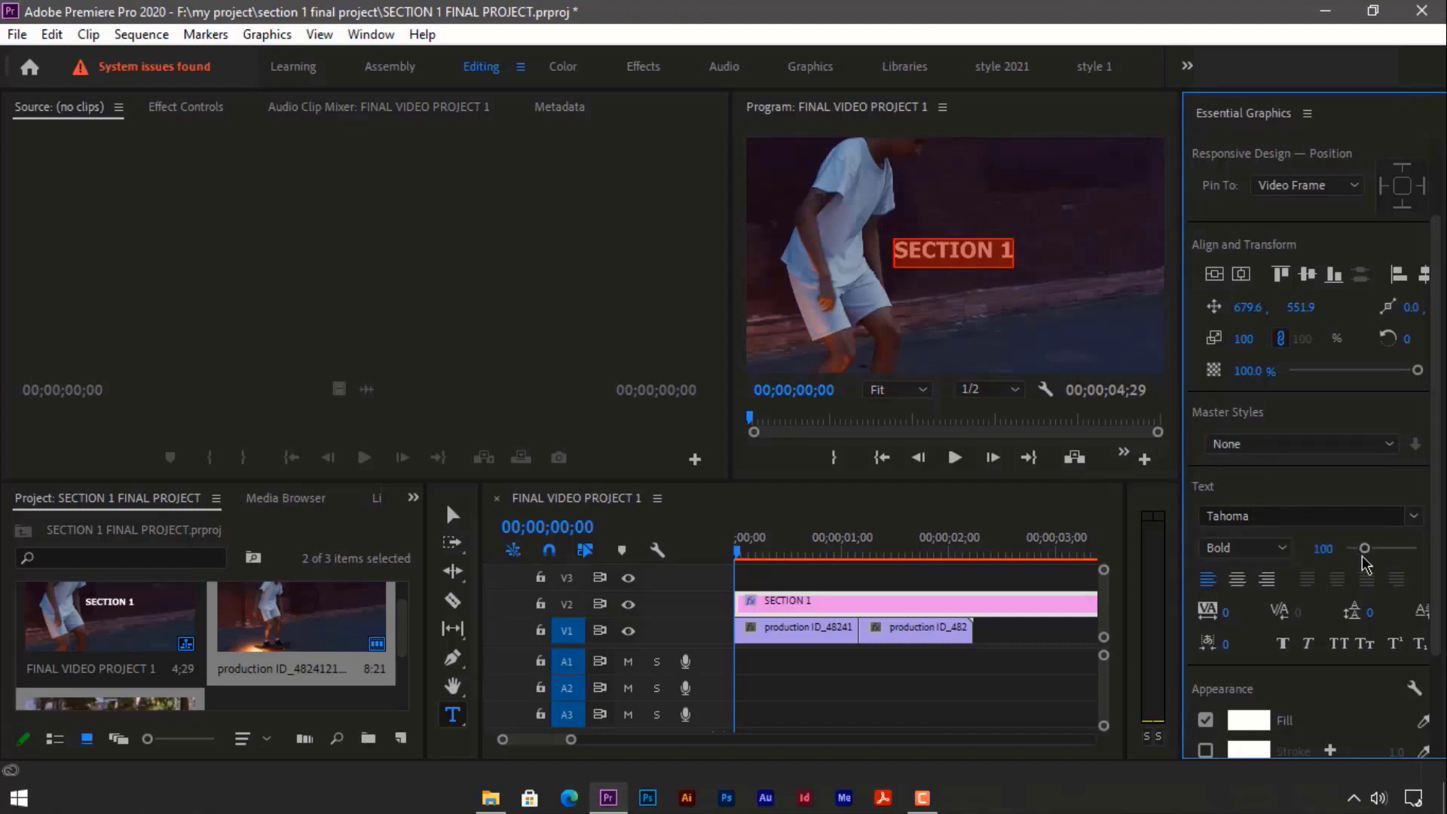
pyautogui.moveTo(1363, 558); pyautogui.dragTo(1380, 557)
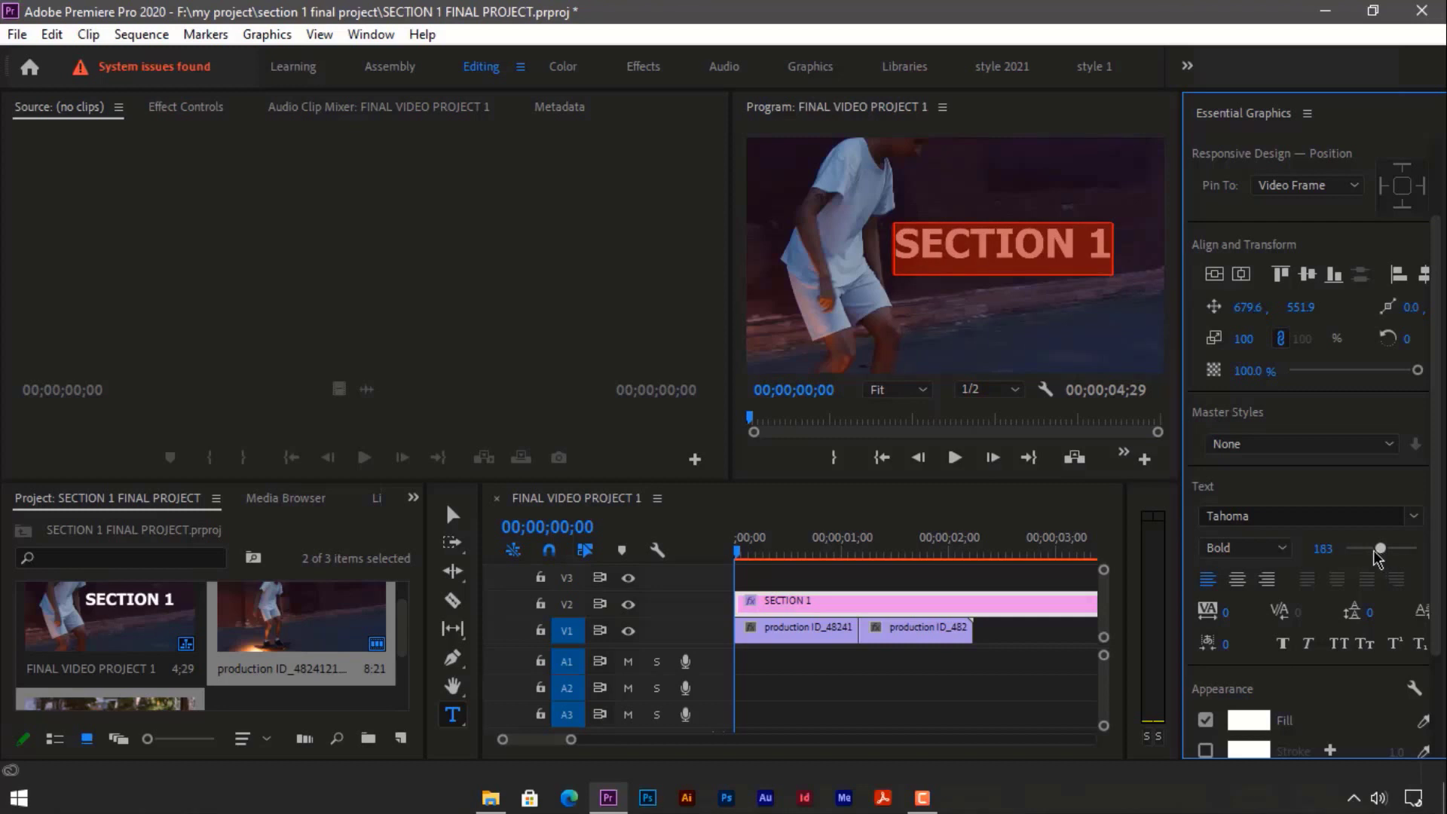
pyautogui.moveTo(1377, 557); pyautogui.dragTo(1375, 558)
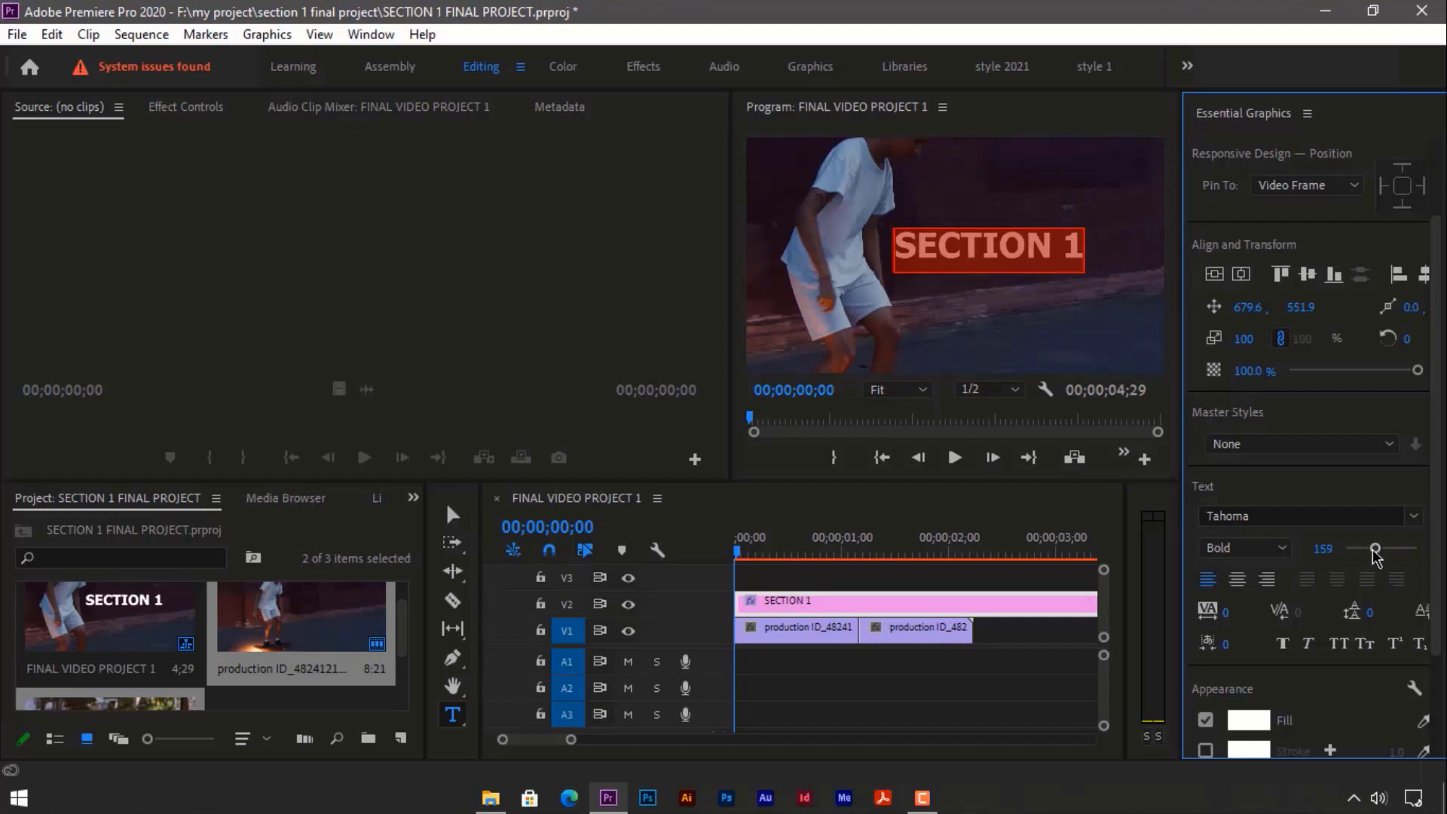
# Try centre and right alignment on the title text and return it to left alignment.
pyautogui.click(1237, 579)
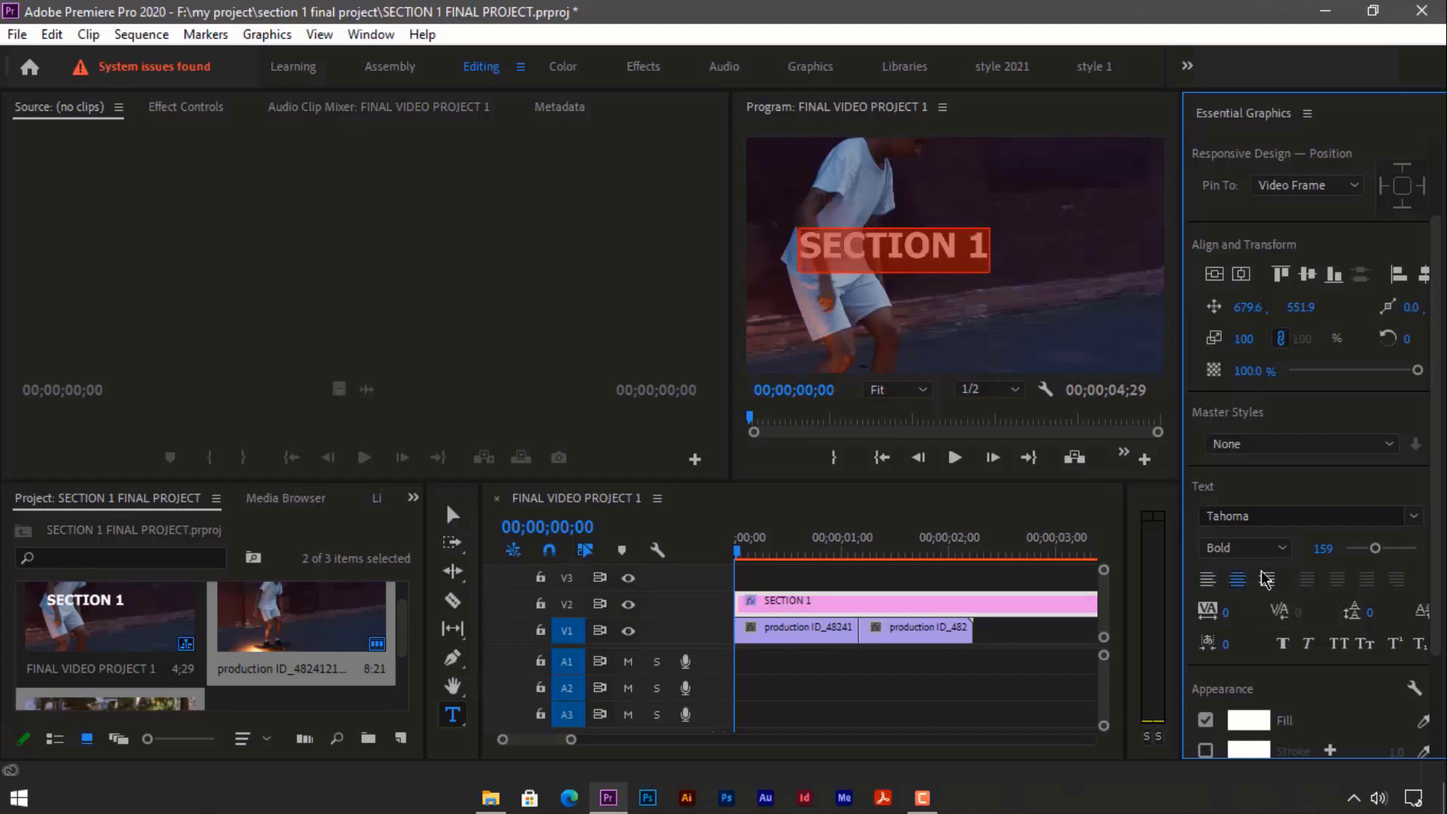
pyautogui.click(1271, 581)
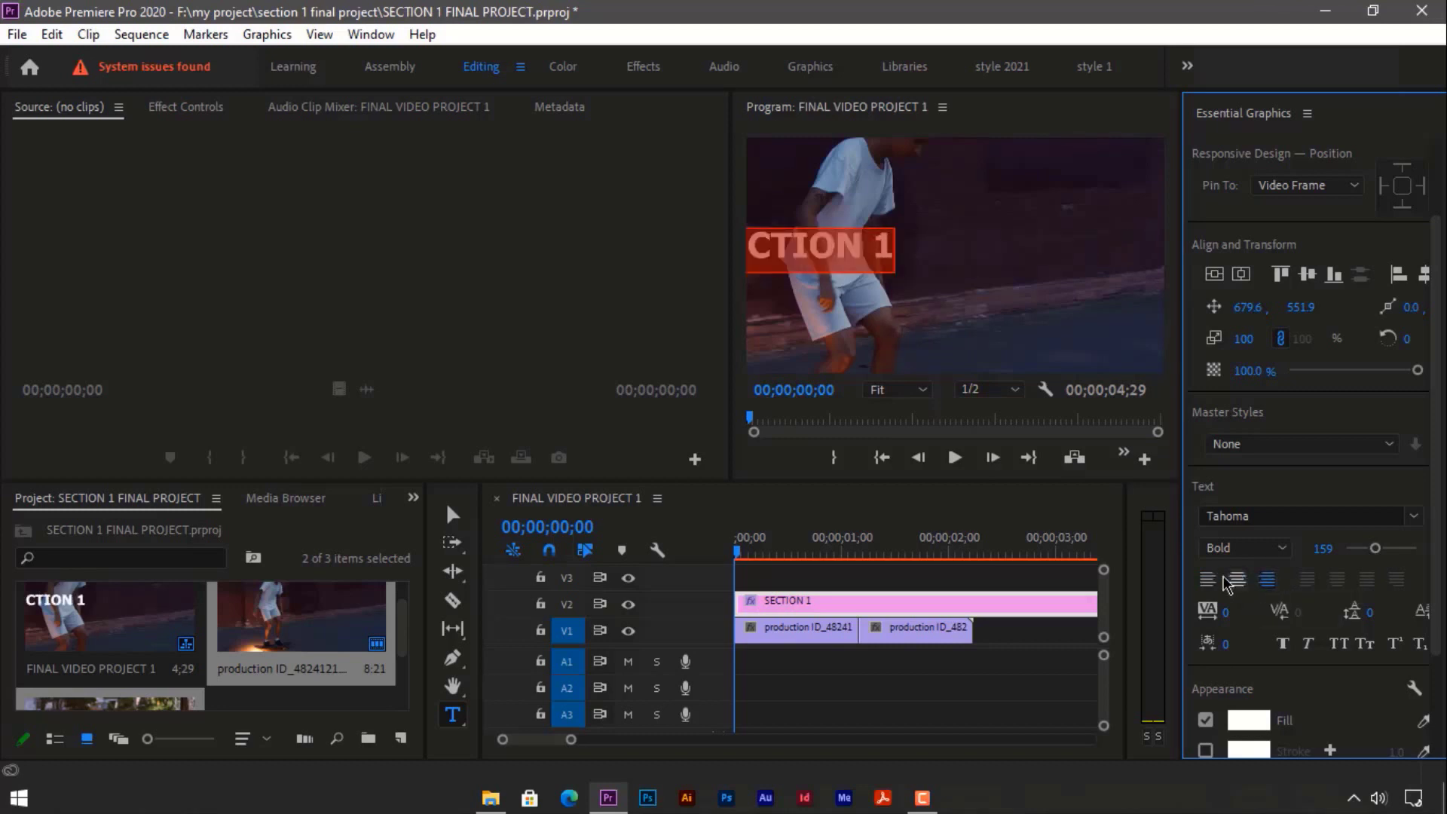
pyautogui.click(1207, 579)
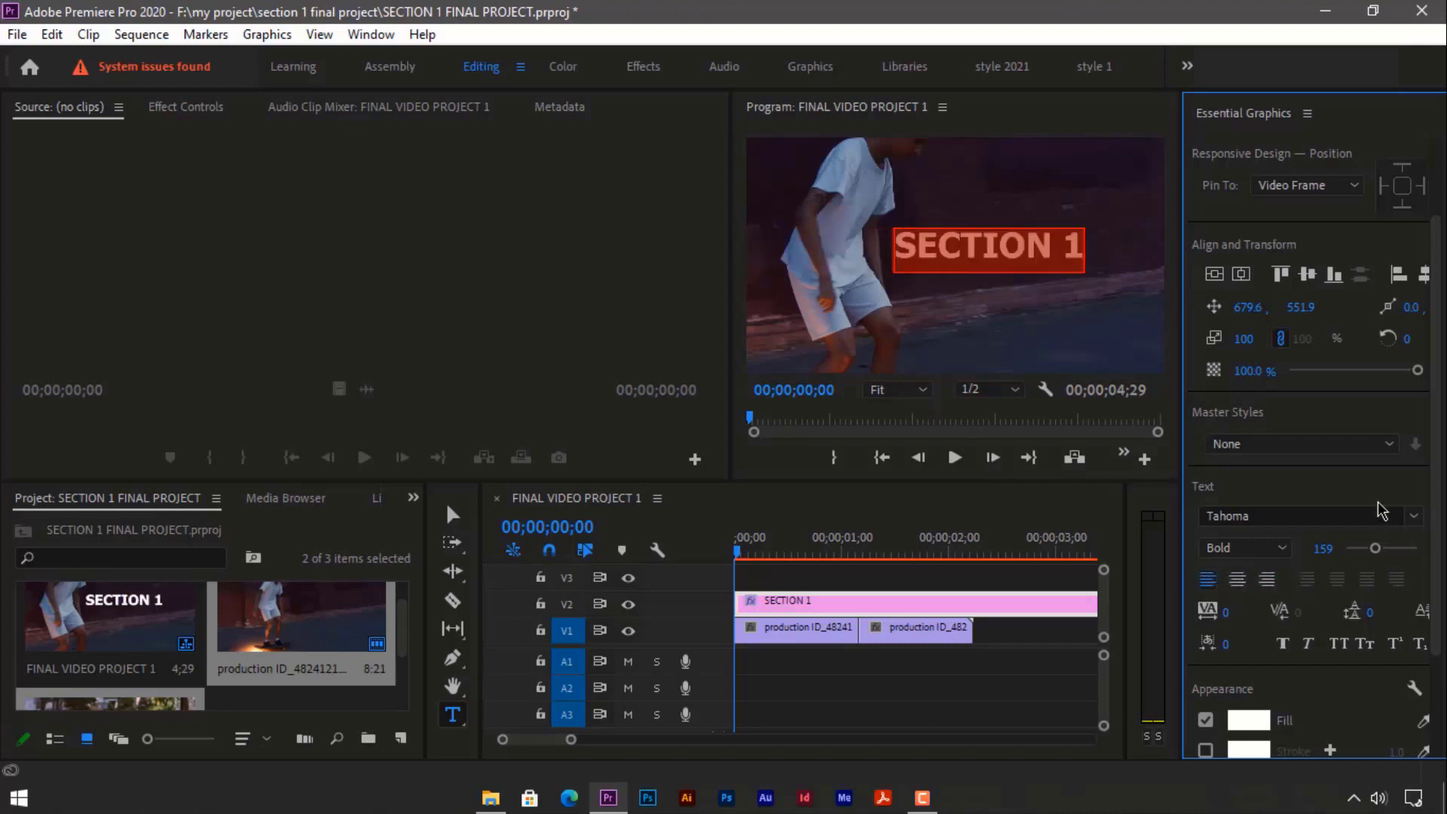
# Set the SECTION 1 title text's fill colour to yellow (F6FF00).
pyautogui.scroll(-2, 1271, 580)
pyautogui.scroll(-2, 1271, 573)
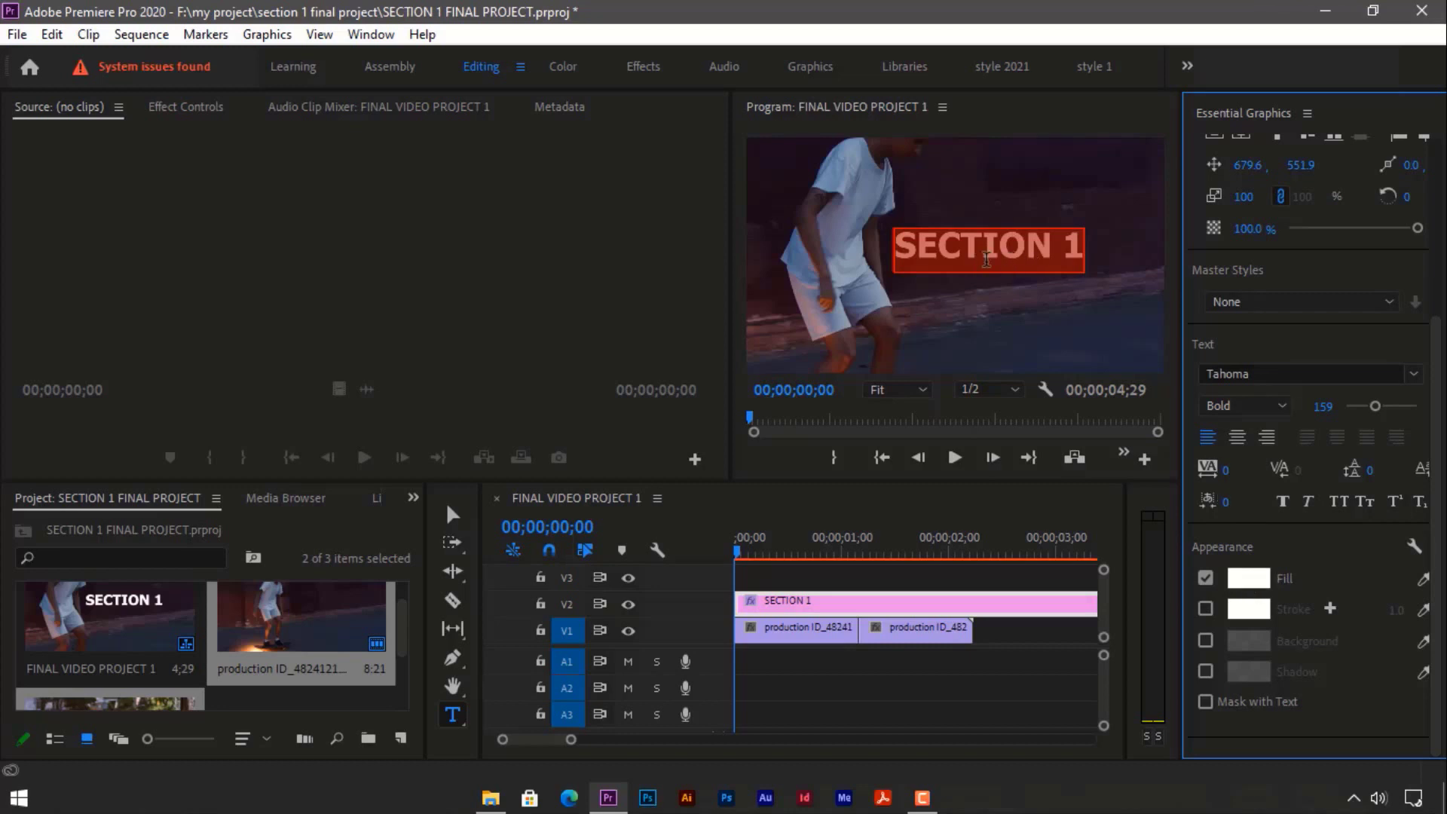
pyautogui.click(1250, 582)
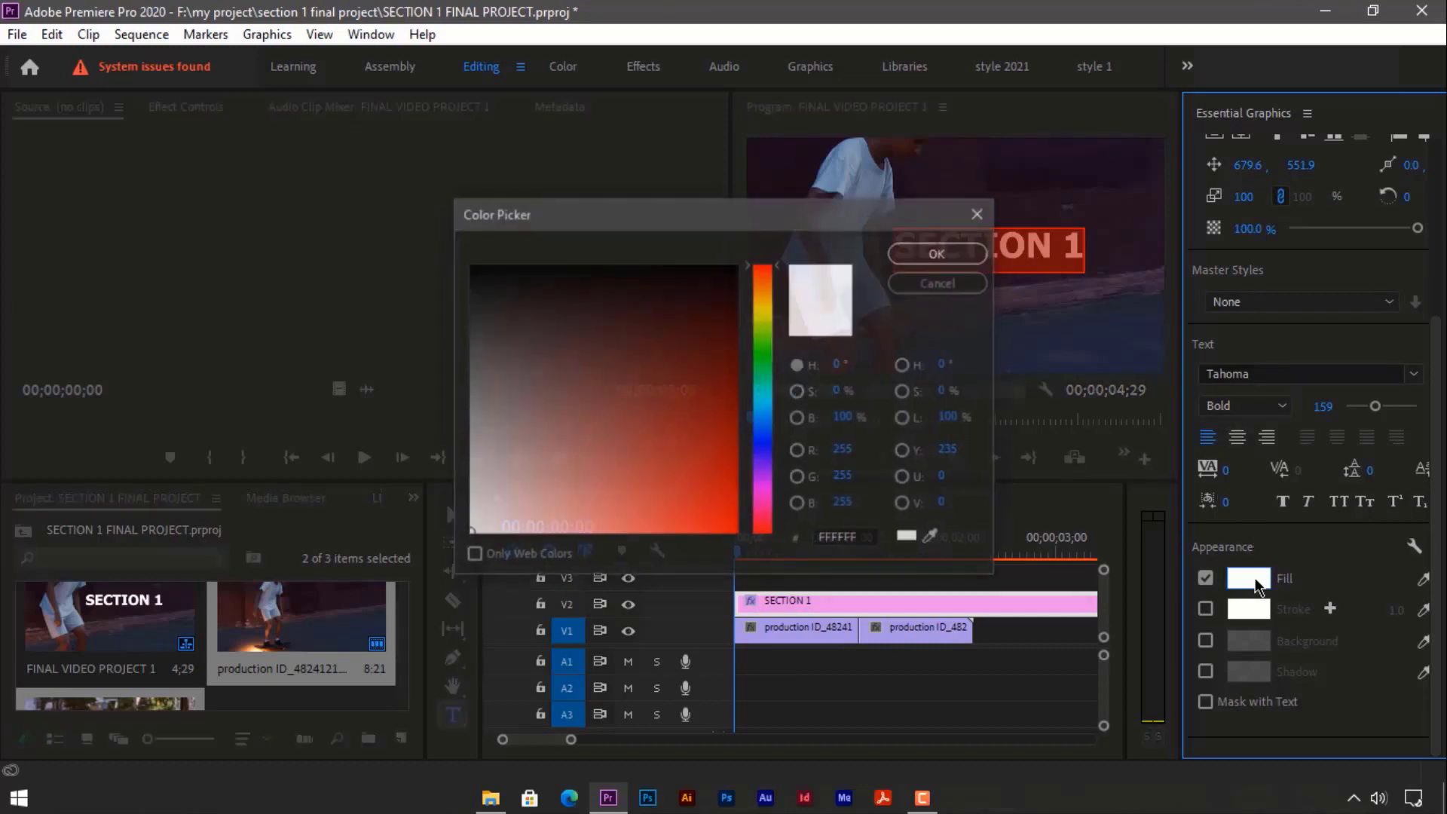
pyautogui.moveTo(642, 284)
pyautogui.mouseDown()
pyautogui.moveTo(601, 242)
pyautogui.moveTo(453, 189)
pyautogui.mouseUp()
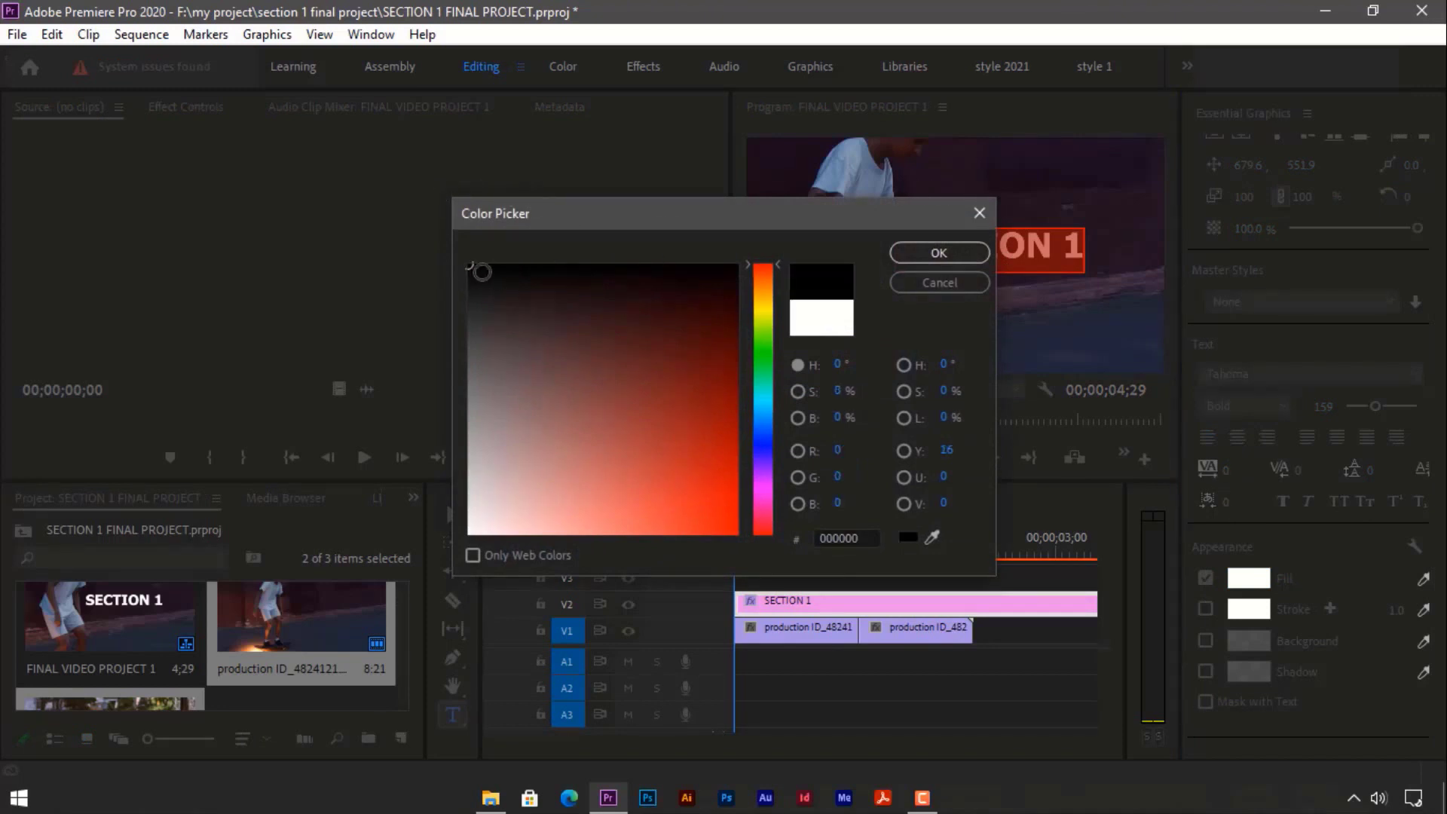
pyautogui.click(767, 298)
pyautogui.click(767, 310)
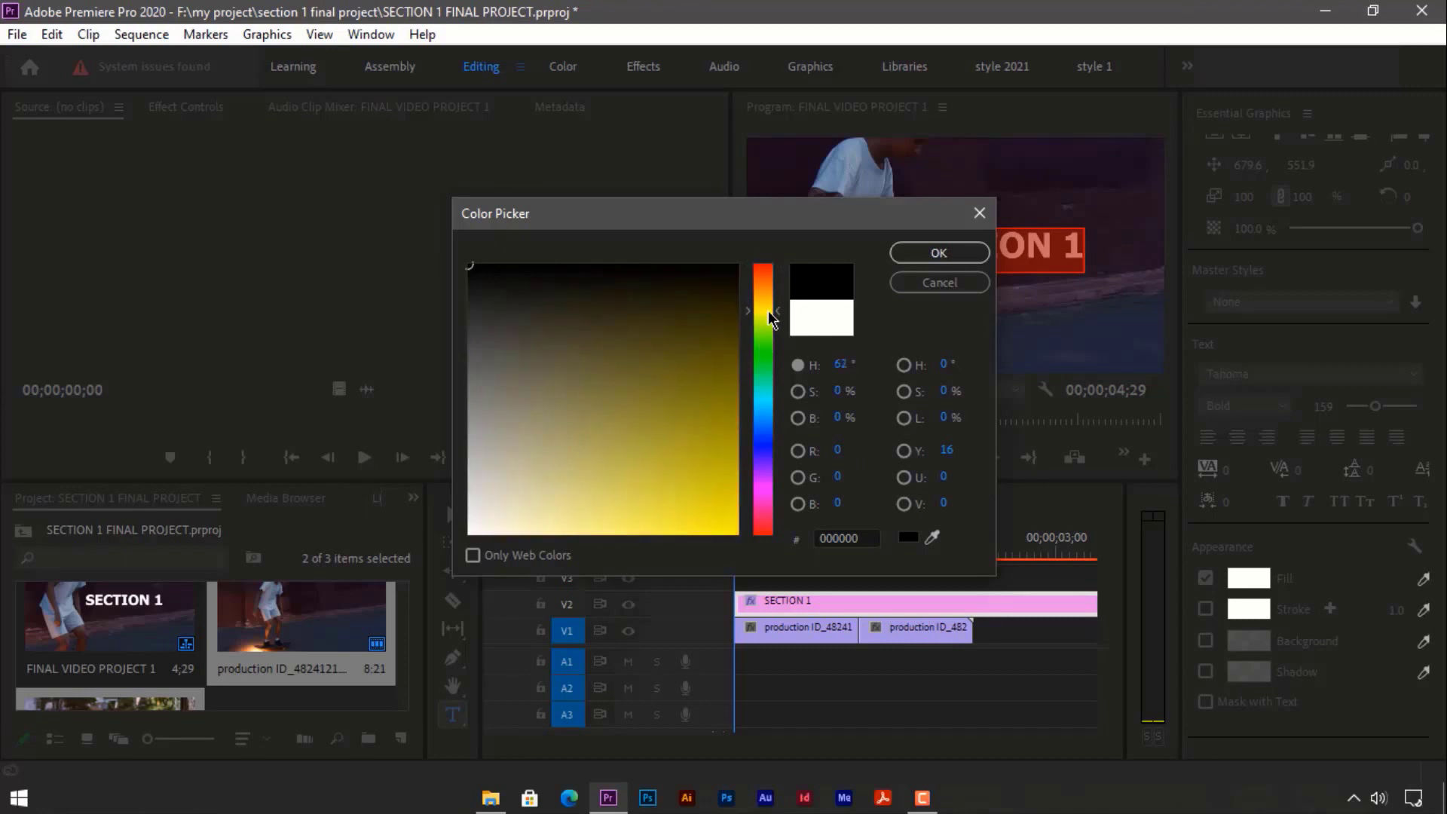
pyautogui.click(699, 456)
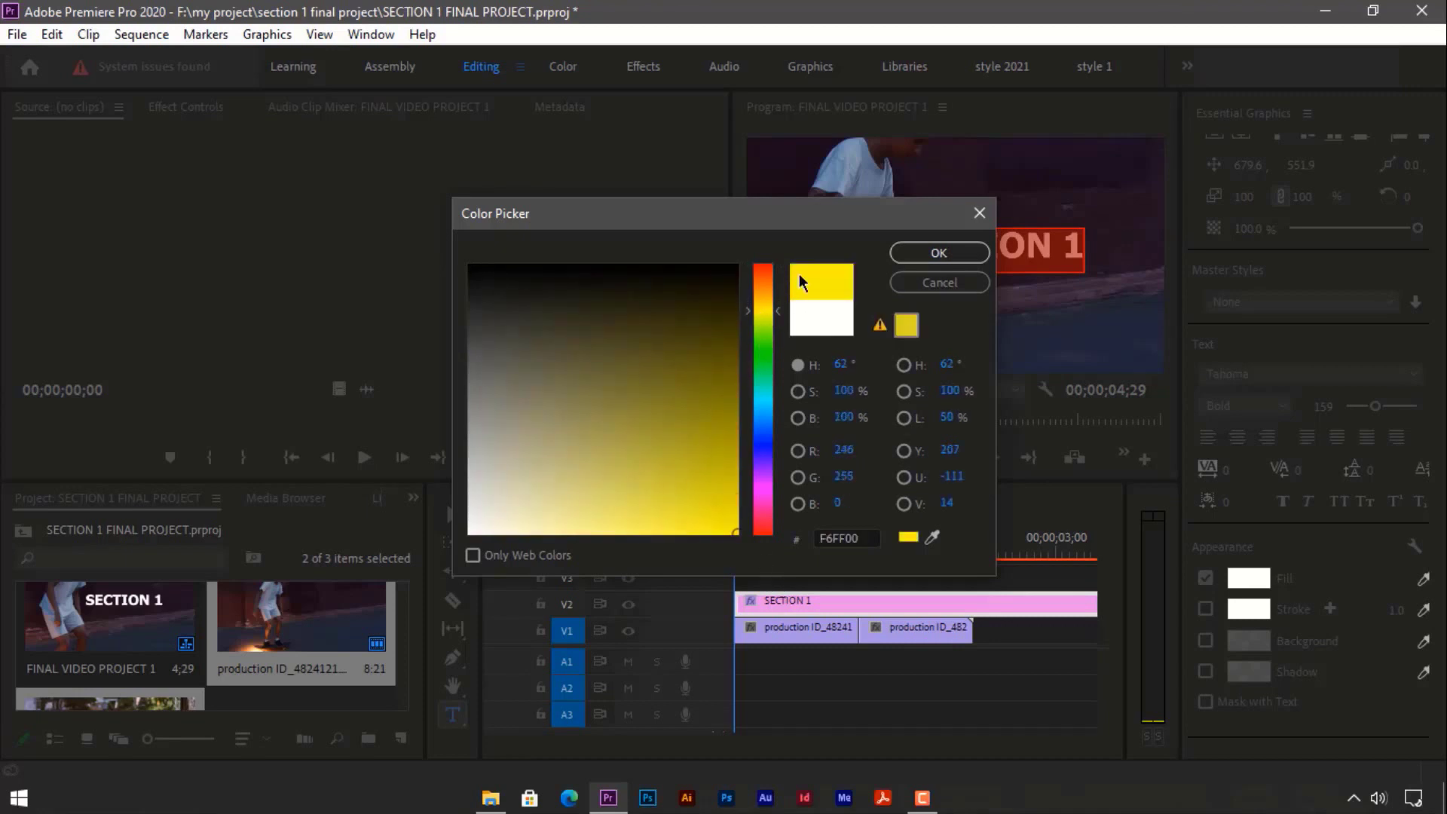
pyautogui.click(938, 253)
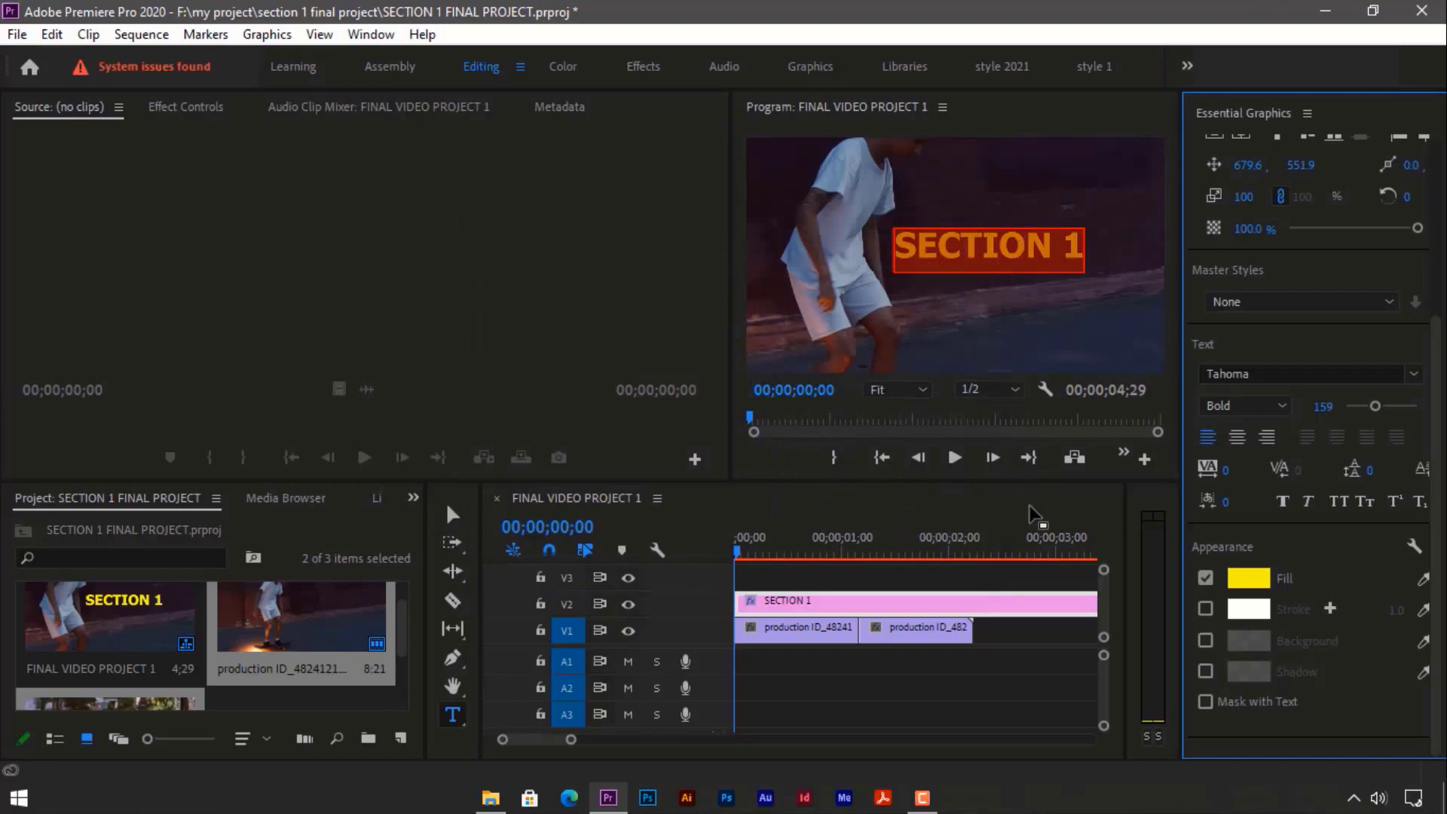
pyautogui.click(1056, 630)
# Enable a background behind the SECTION 1 title and set the background size to 61.4.
pyautogui.click(996, 252)
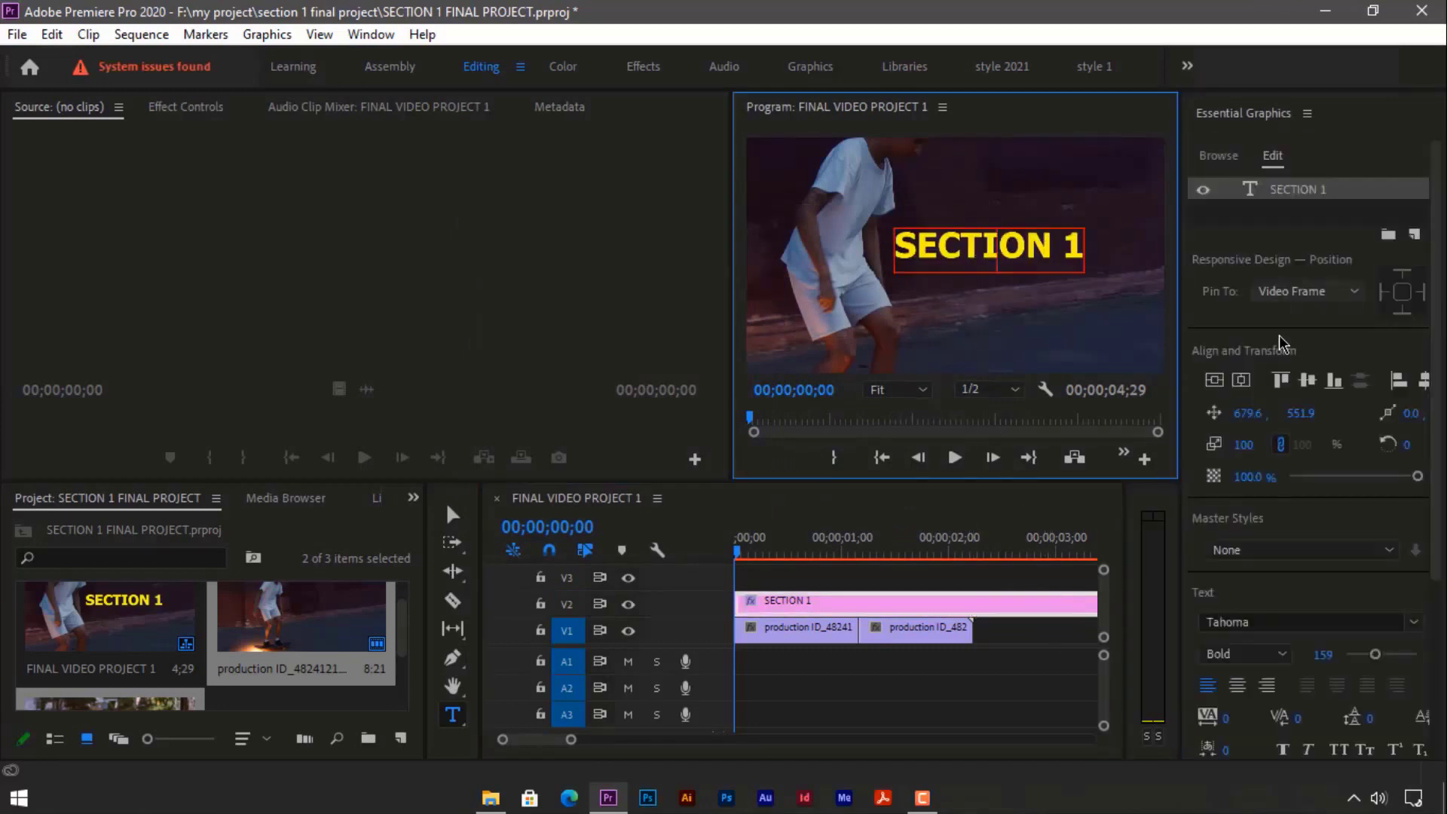
pyautogui.scroll(-2, 1289, 437)
pyautogui.scroll(-3, 1293, 438)
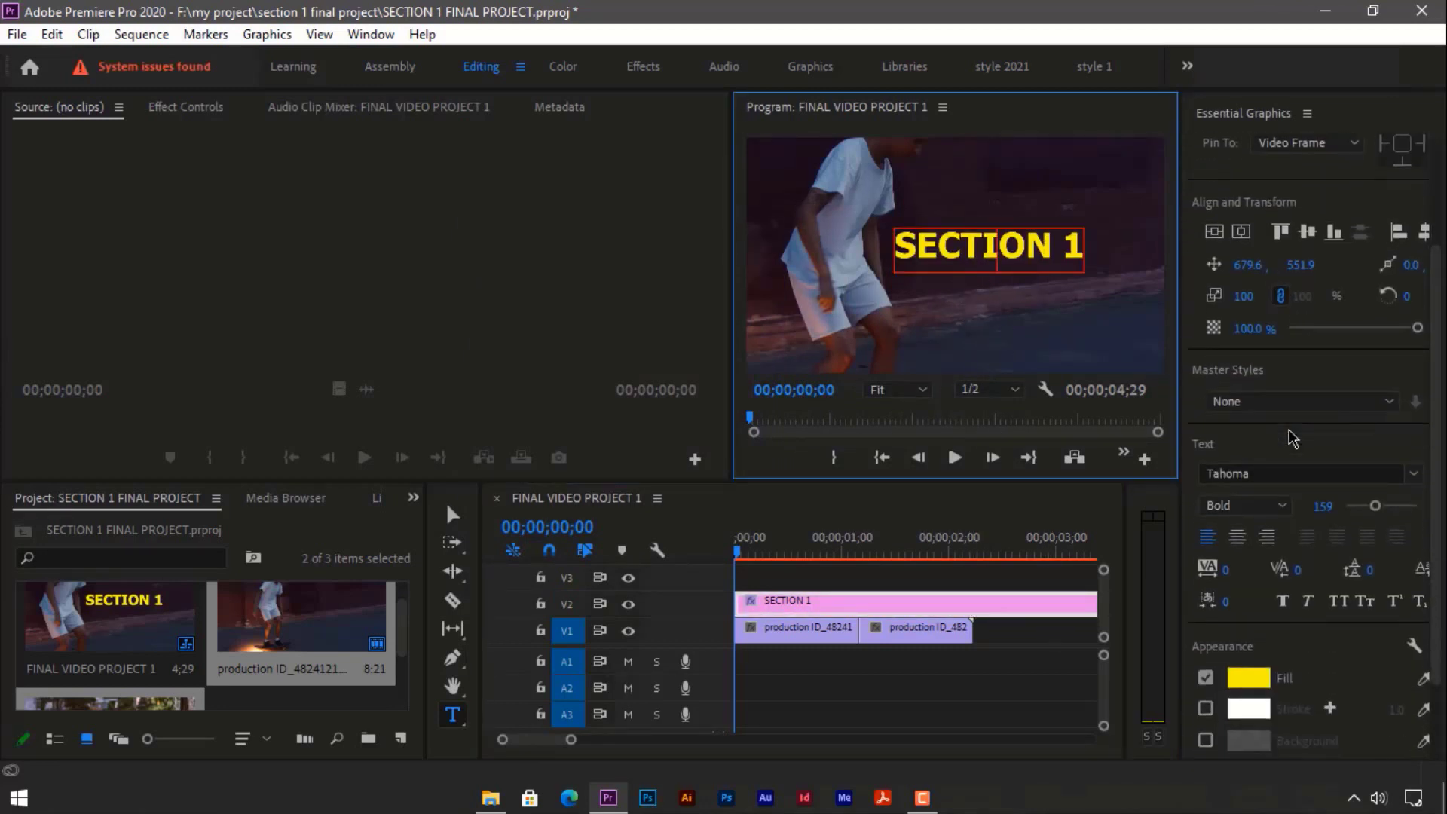
pyautogui.scroll(-1, 1300, 569)
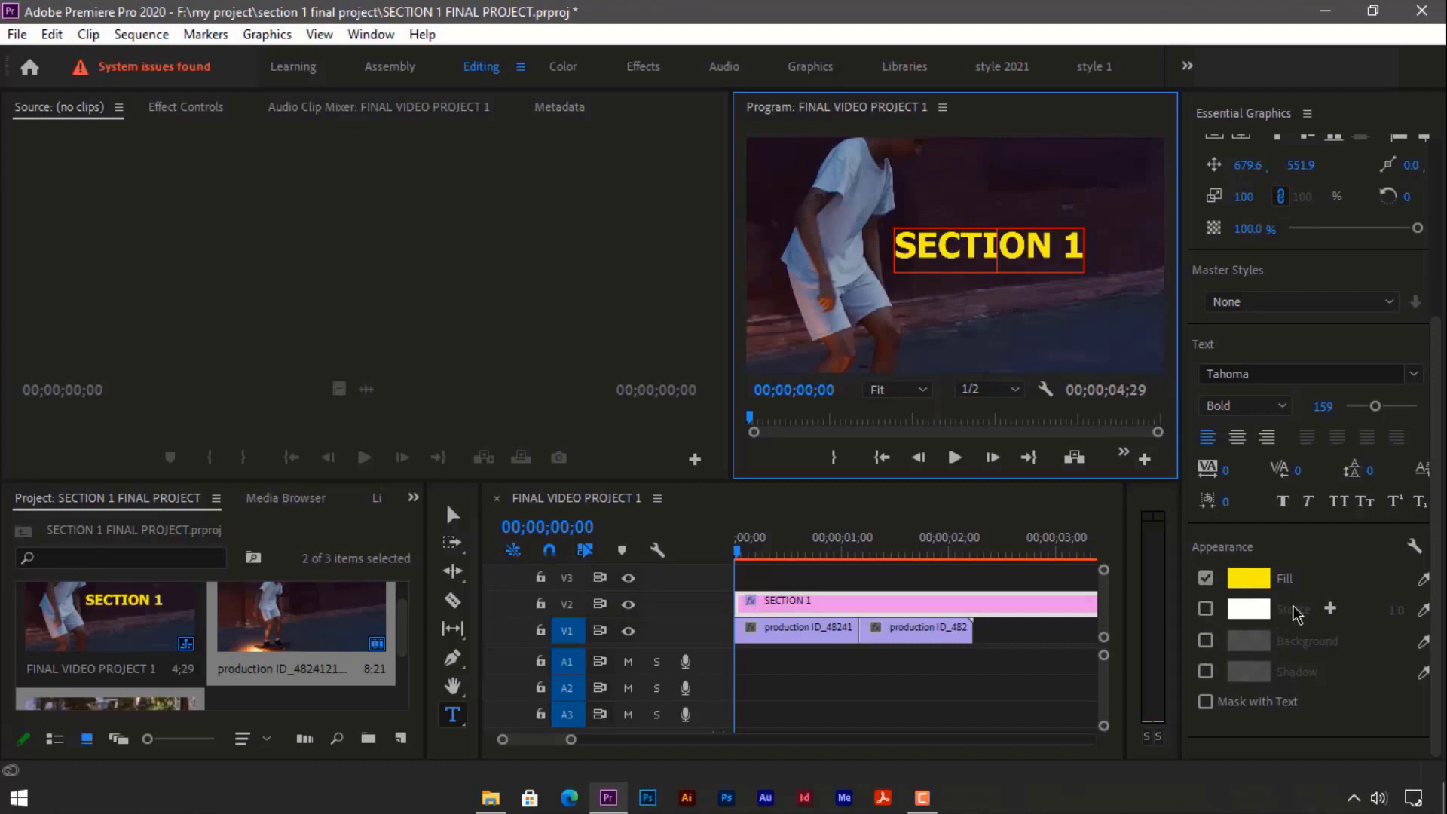
pyautogui.click(1205, 640)
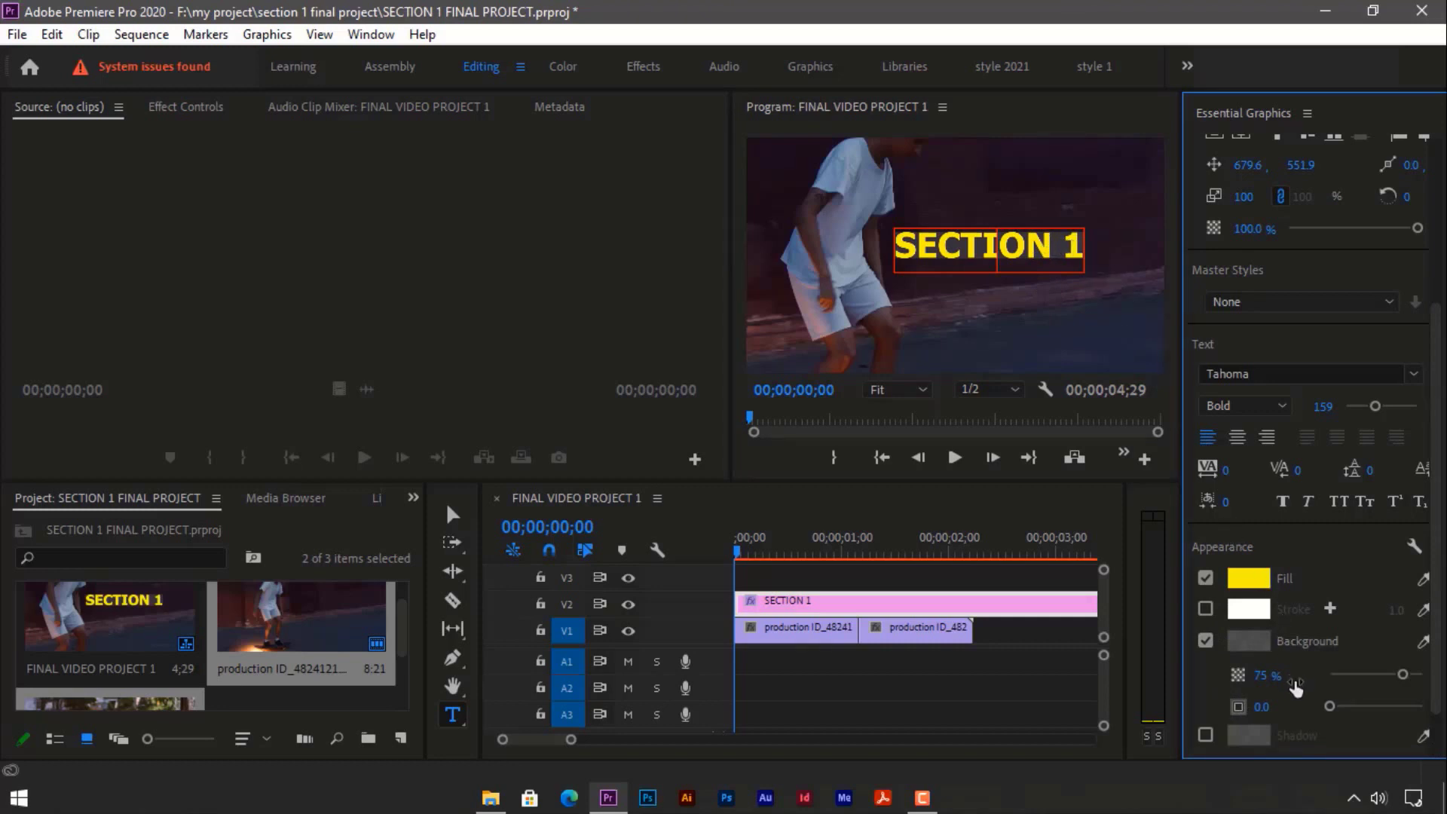
pyautogui.moveTo(1250, 712); pyautogui.dragTo(1386, 720)
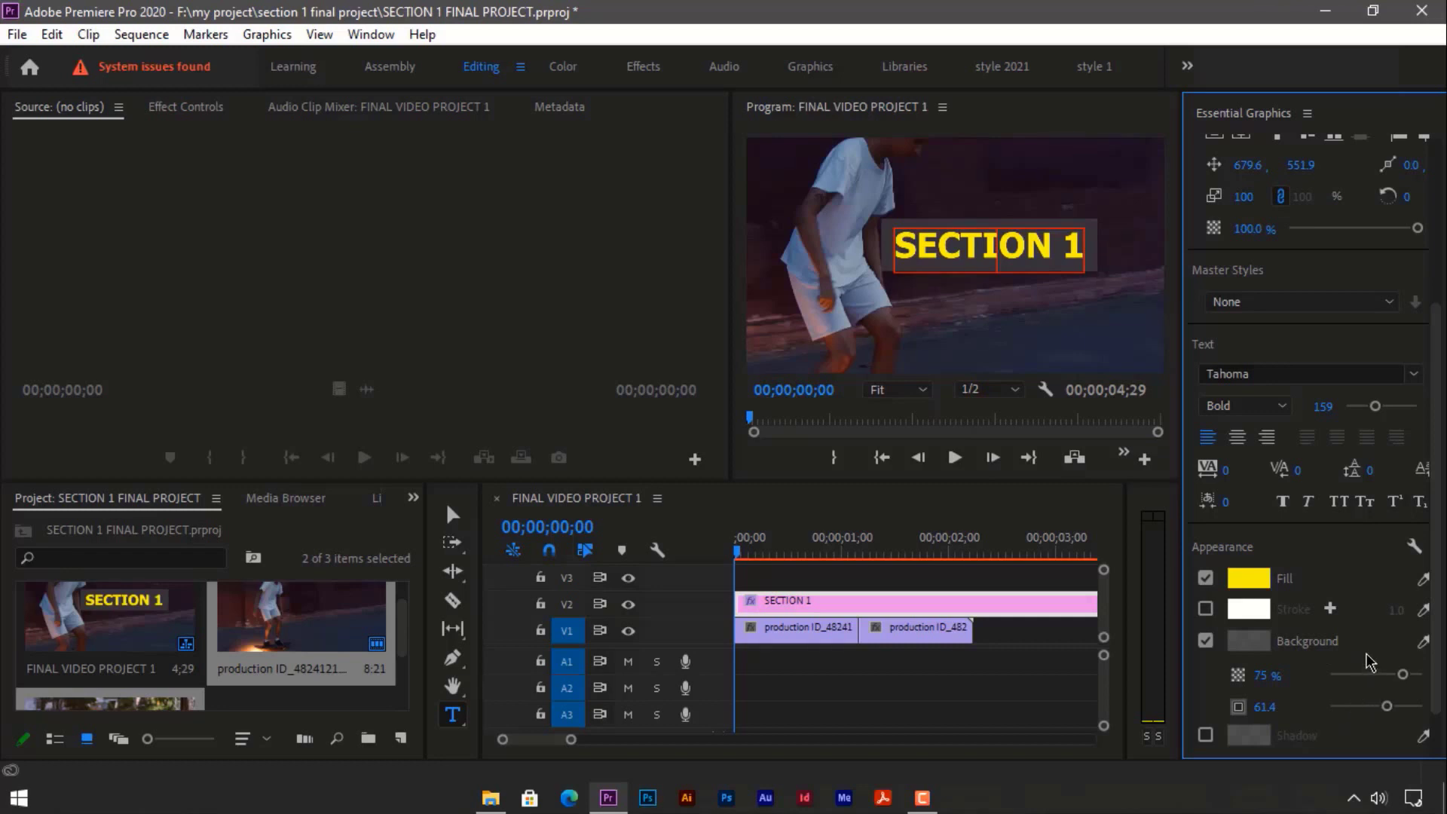
# Set the title's background colour to white (FFFFFF).
pyautogui.click(1248, 644)
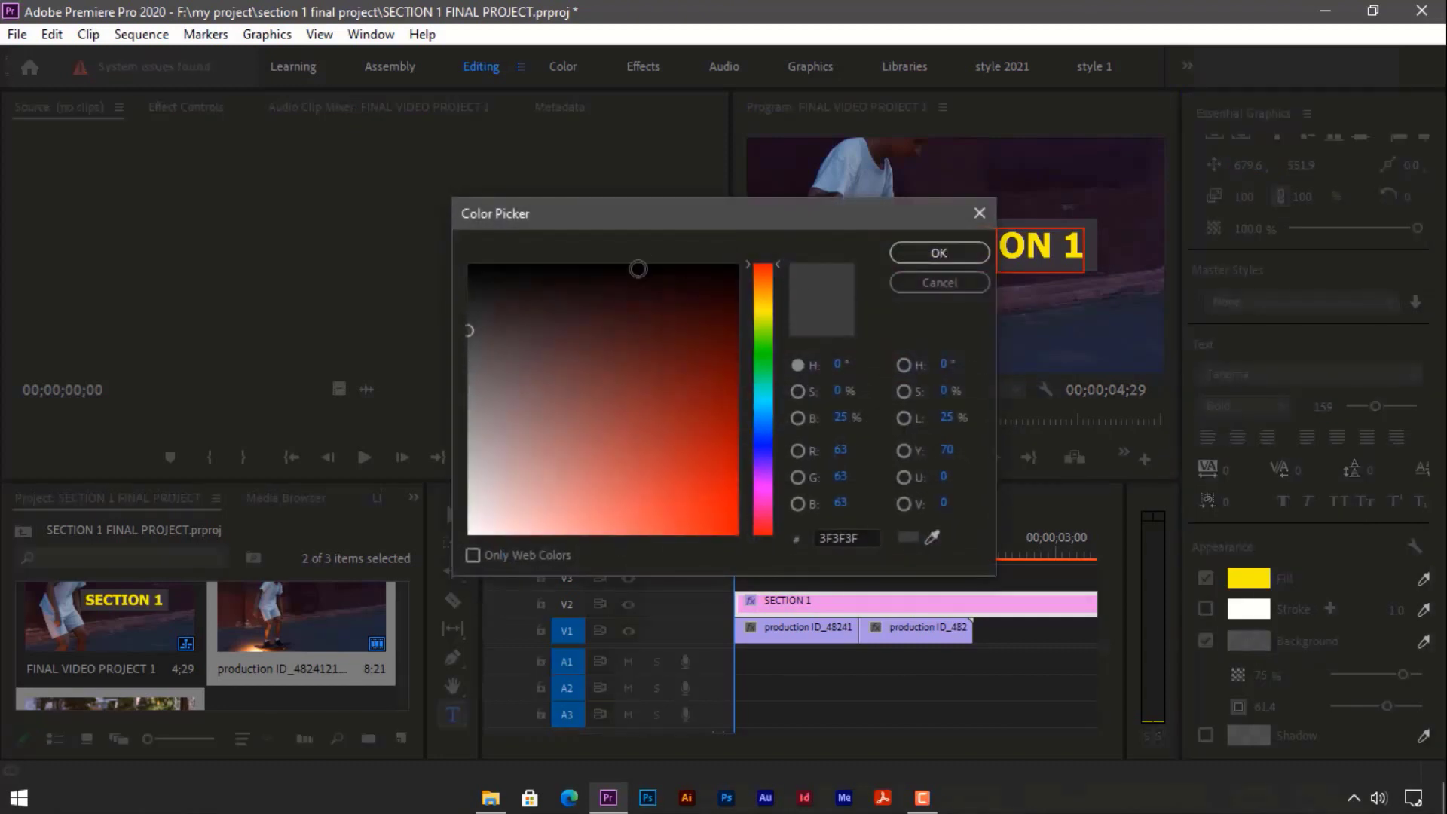
pyautogui.moveTo(630, 287)
pyautogui.mouseDown()
pyautogui.moveTo(471, 520)
pyautogui.moveTo(441, 518)
pyautogui.moveTo(425, 570)
pyautogui.mouseUp()
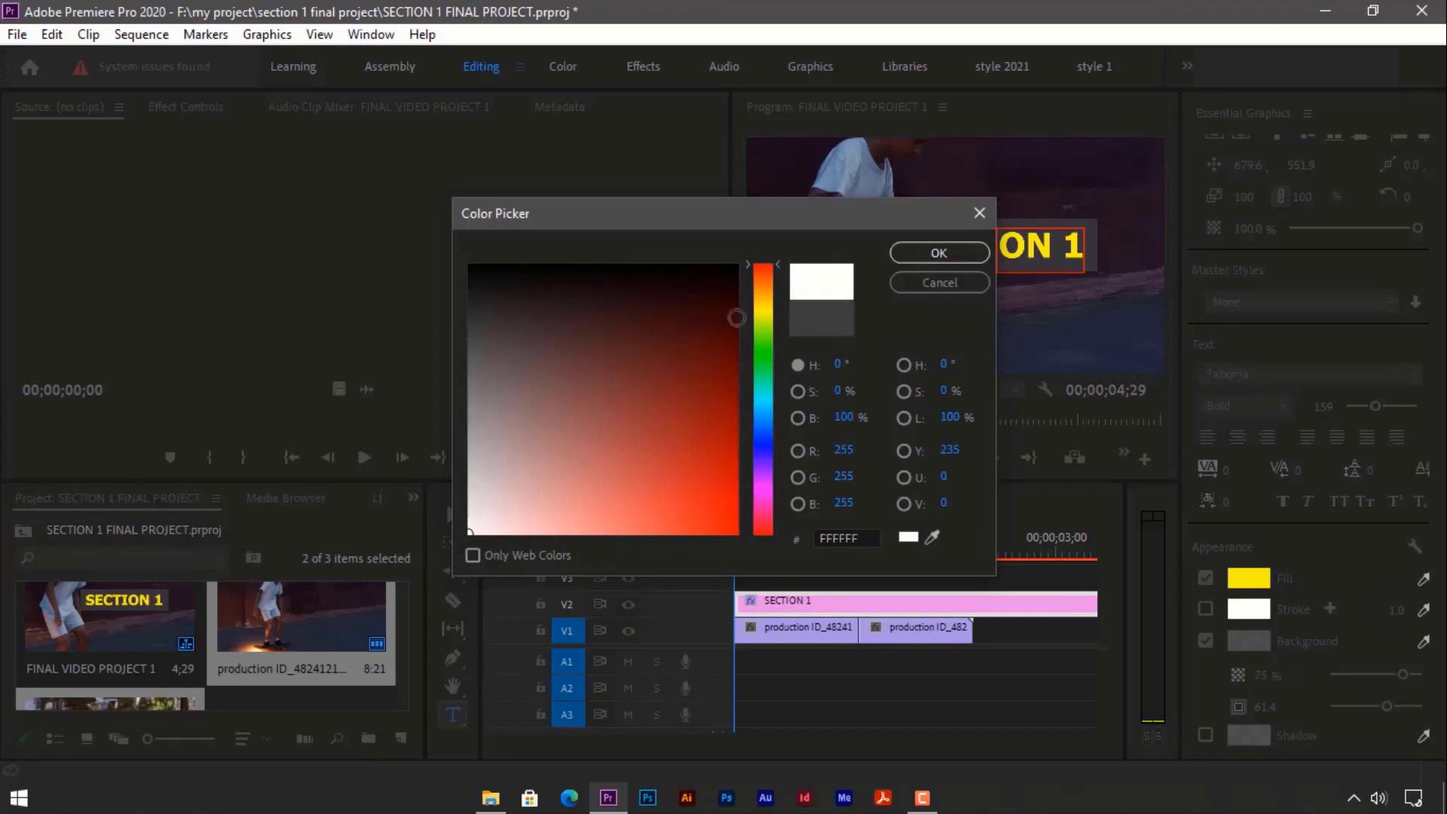
pyautogui.click(972, 252)
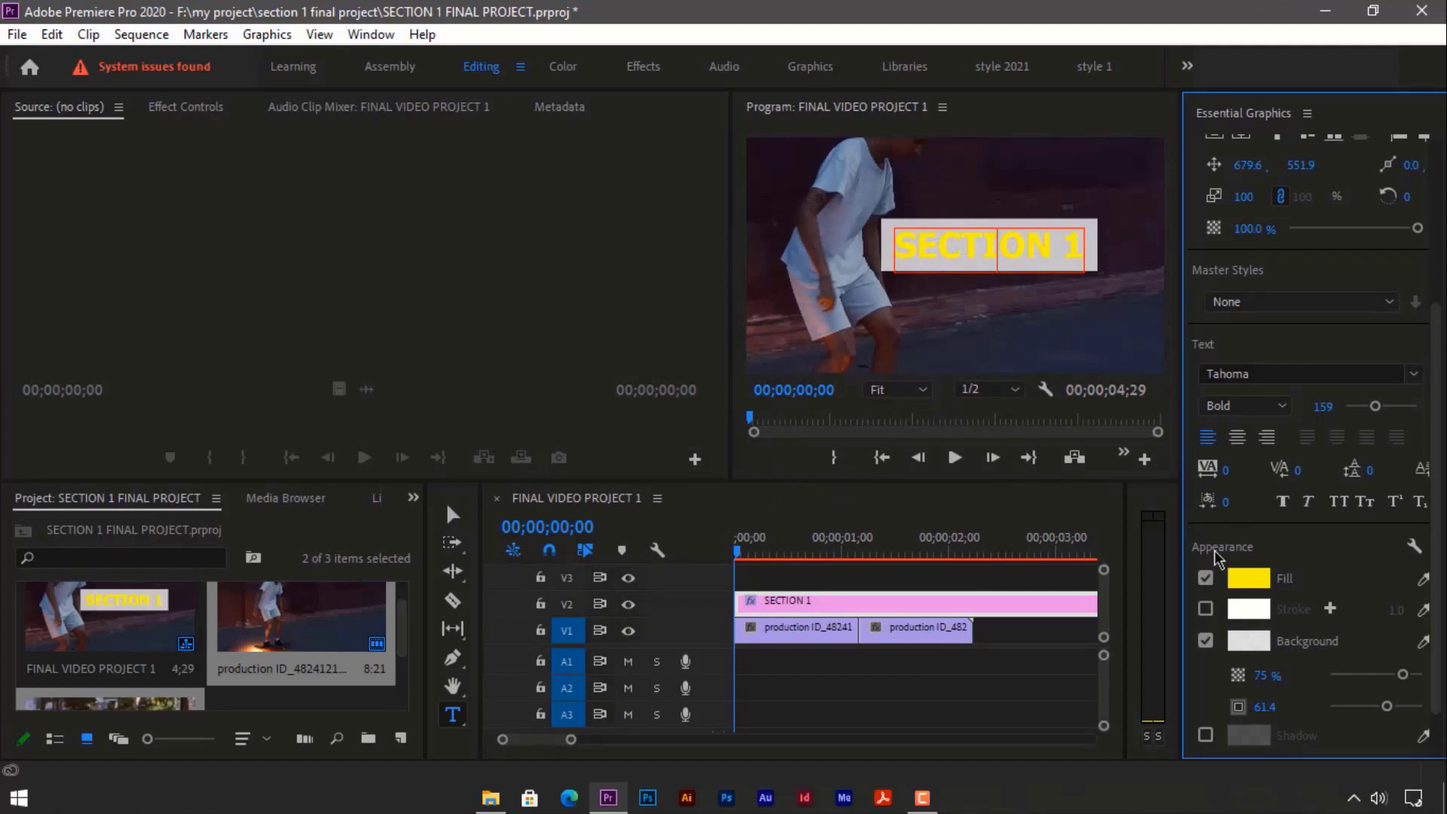
# Try to set the title's fill colour to black (000000) without selecting its text.
pyautogui.click(1243, 578)
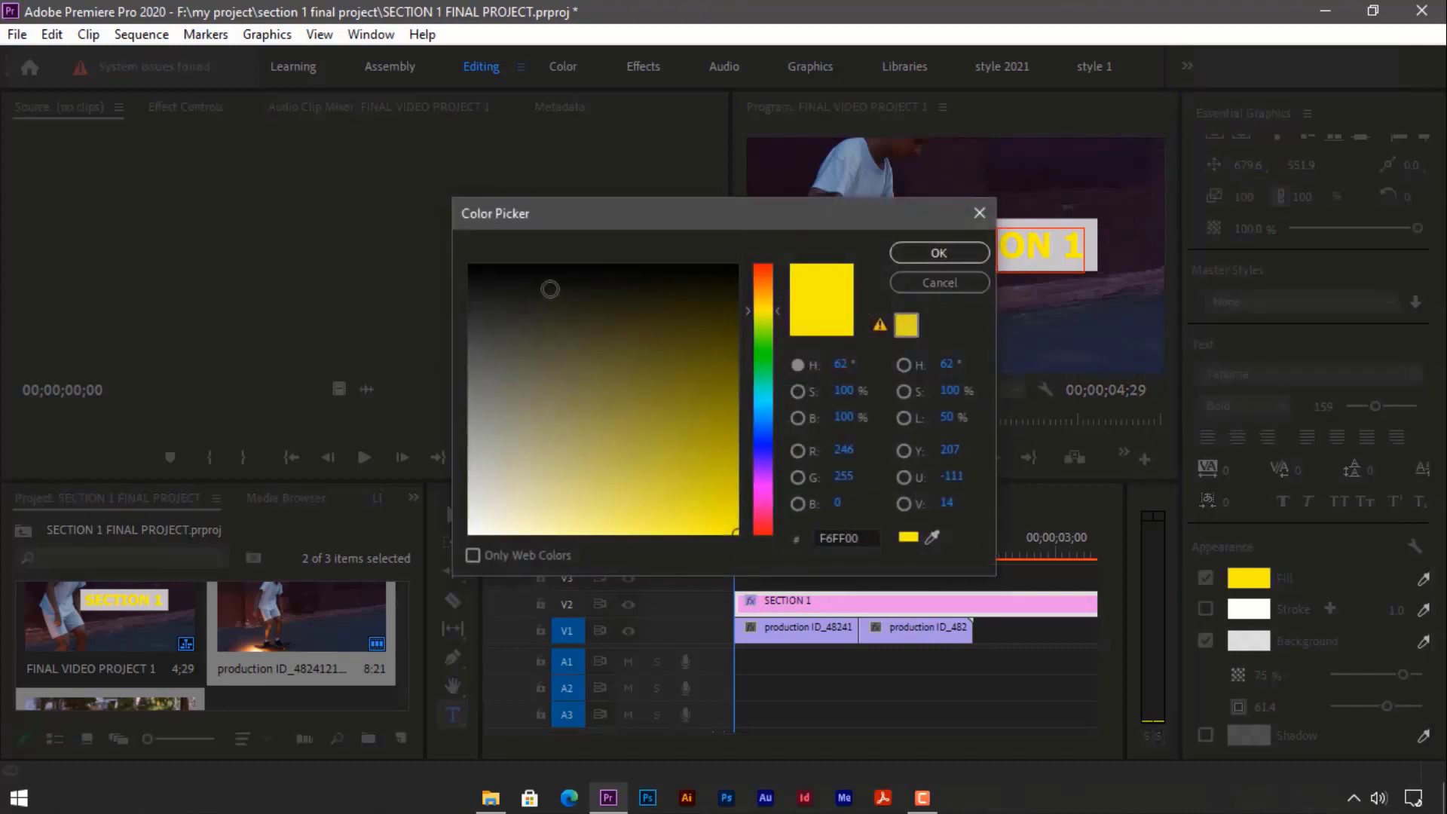
pyautogui.moveTo(550, 289); pyautogui.dragTo(432, 195)
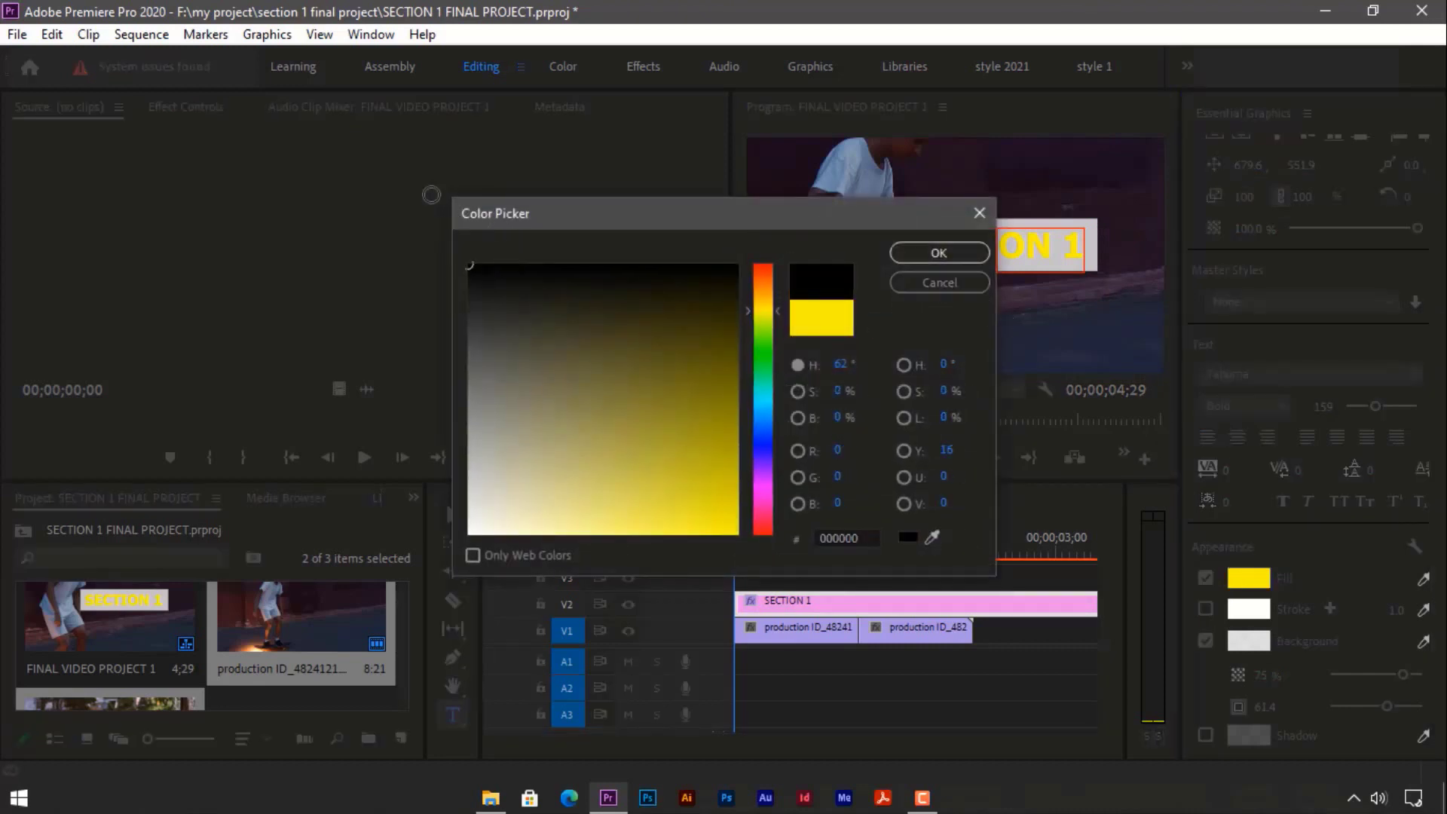
pyautogui.click(978, 254)
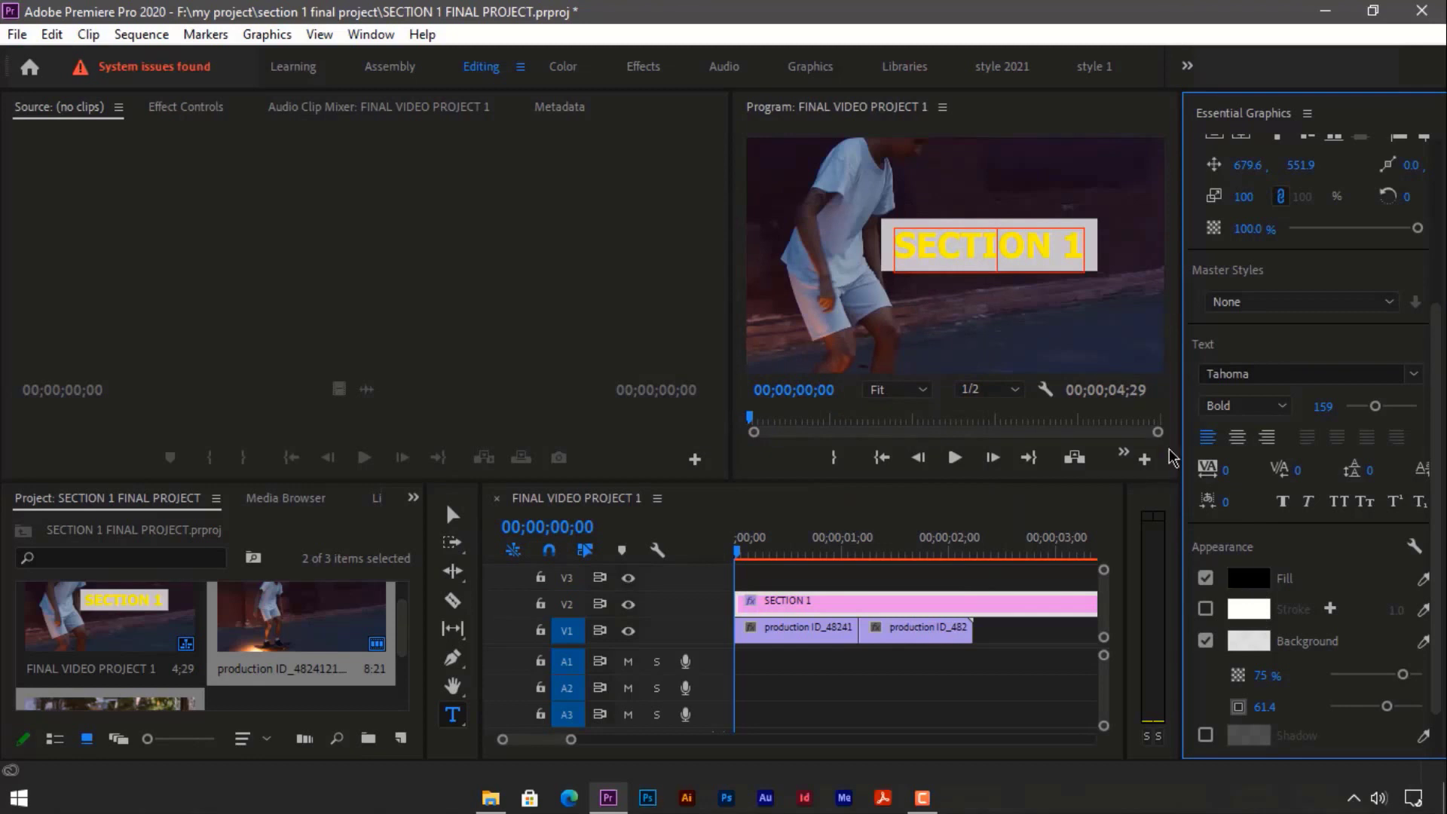
# Select all of the SECTION 1 title text, set its fill colour to black (000000) and deselect the title.
pyautogui.click(1038, 254)
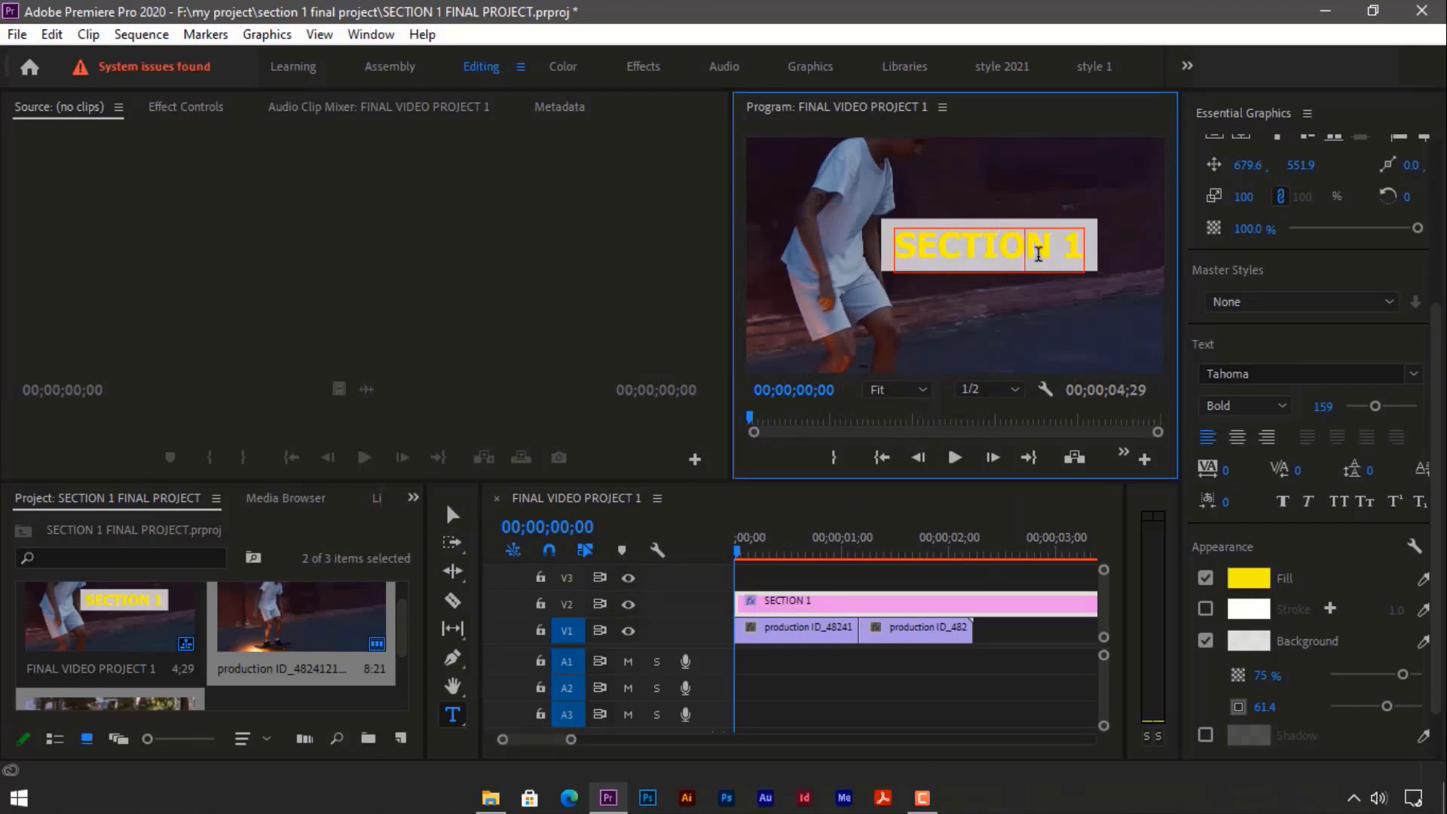
pyautogui.hotkey('ctrl', 'a')
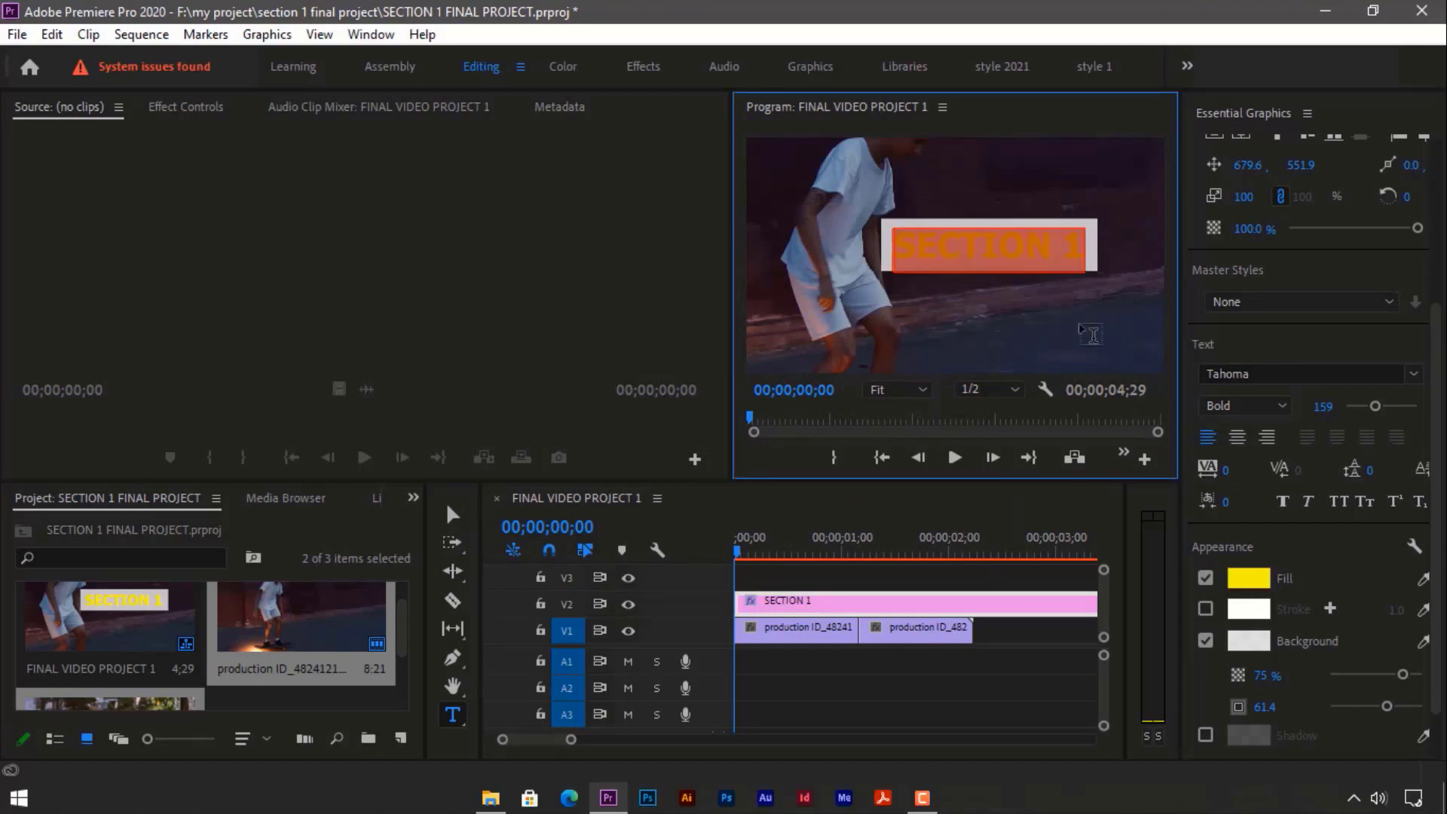
pyautogui.click(1244, 586)
pyautogui.moveTo(533, 271); pyautogui.dragTo(426, 189)
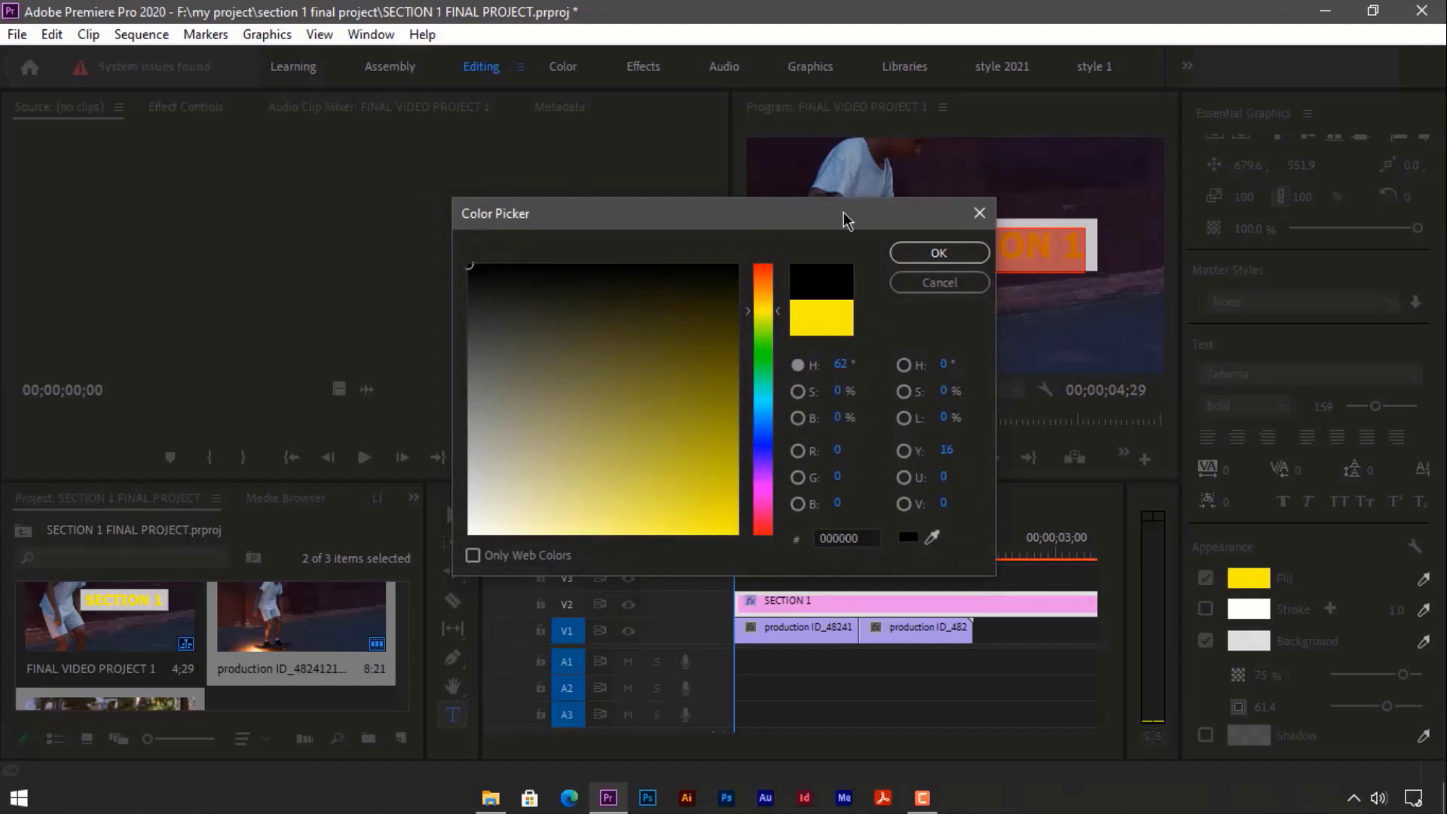
pyautogui.click(938, 253)
pyautogui.click(1034, 631)
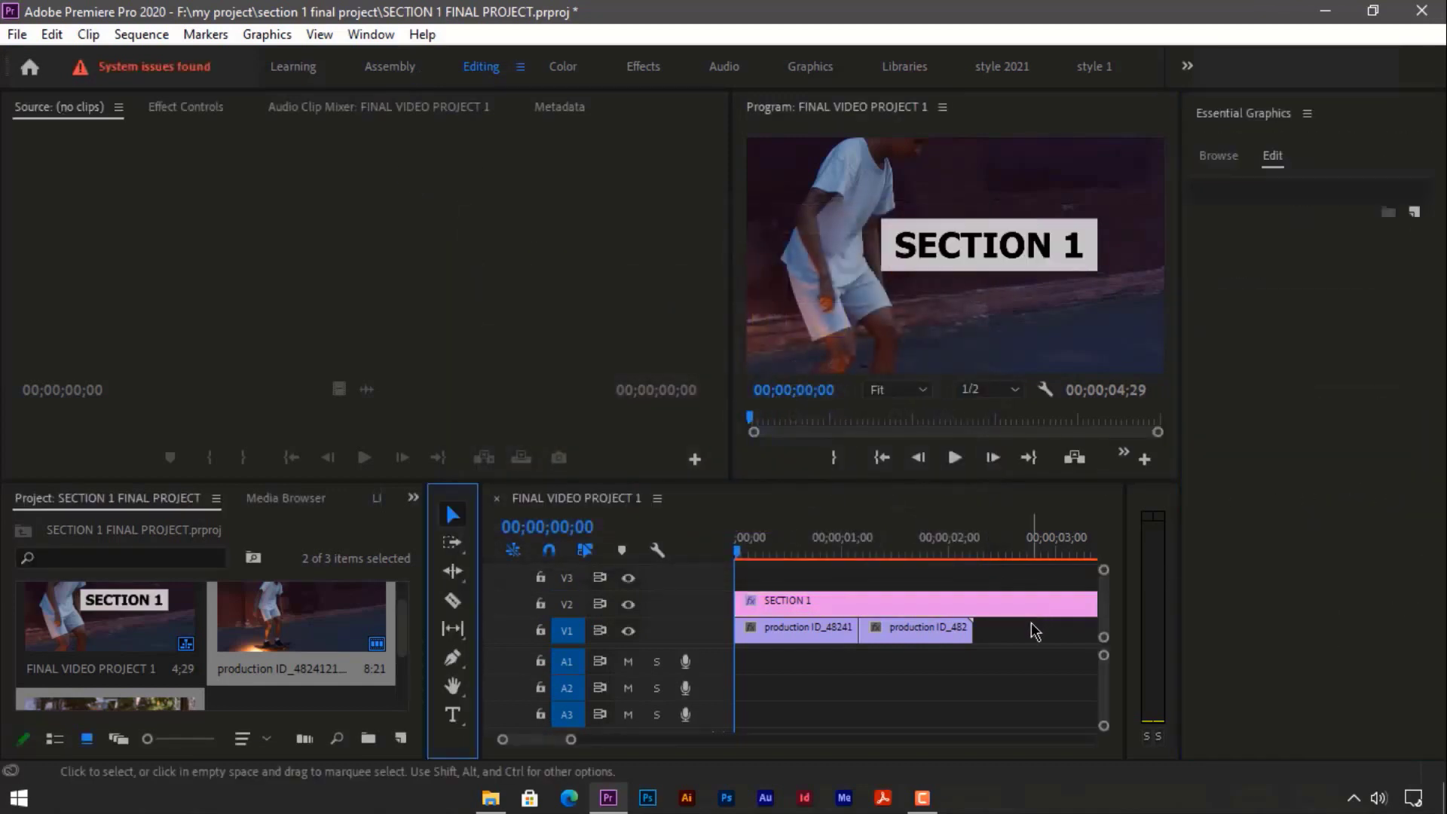
pyautogui.click(1035, 631)
# Show the graphics templates and play the sequence from its start to preview the title over the footage.
pyautogui.click(1216, 156)
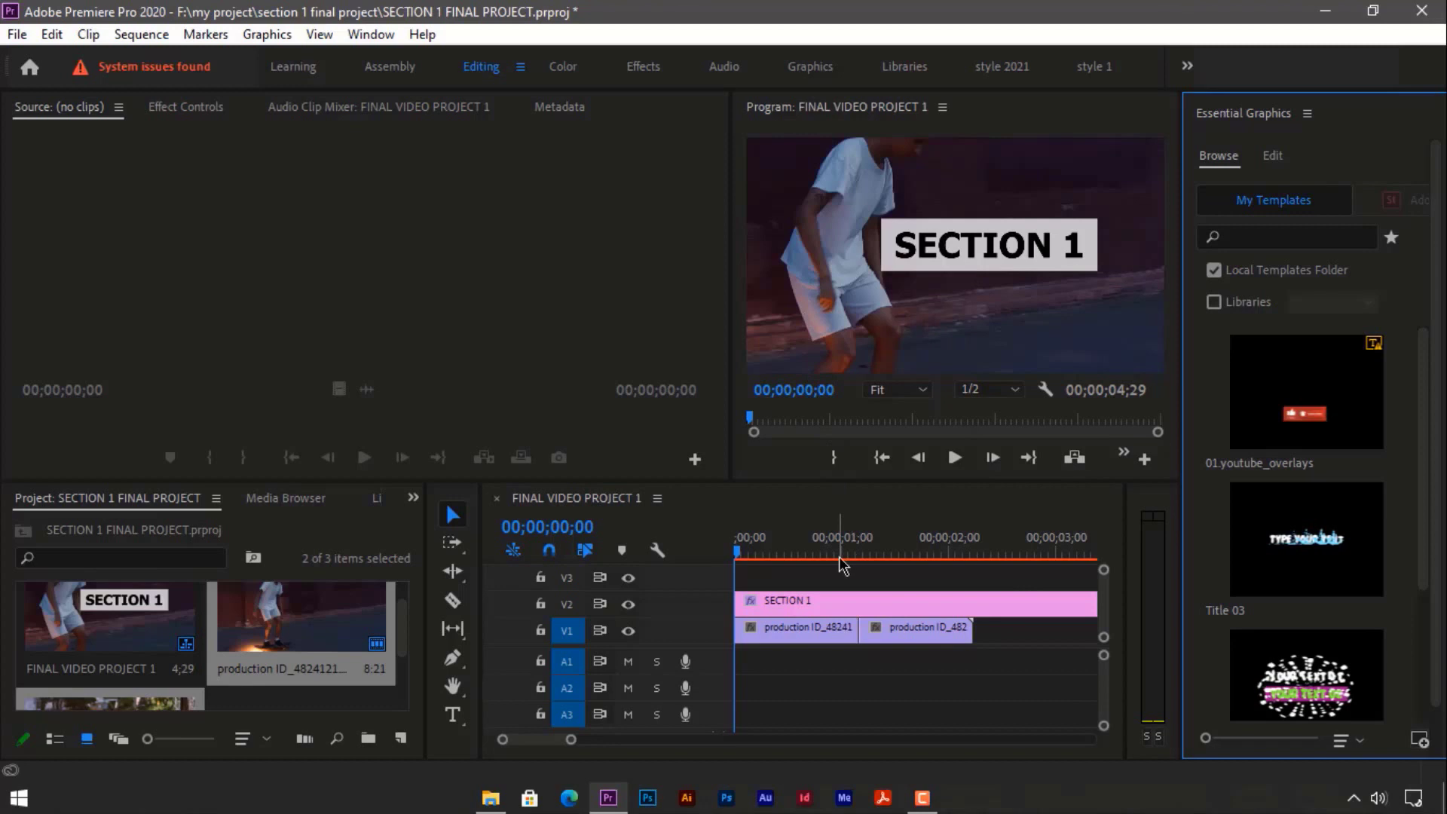
pyautogui.moveTo(842, 565); pyautogui.dragTo(739, 562)
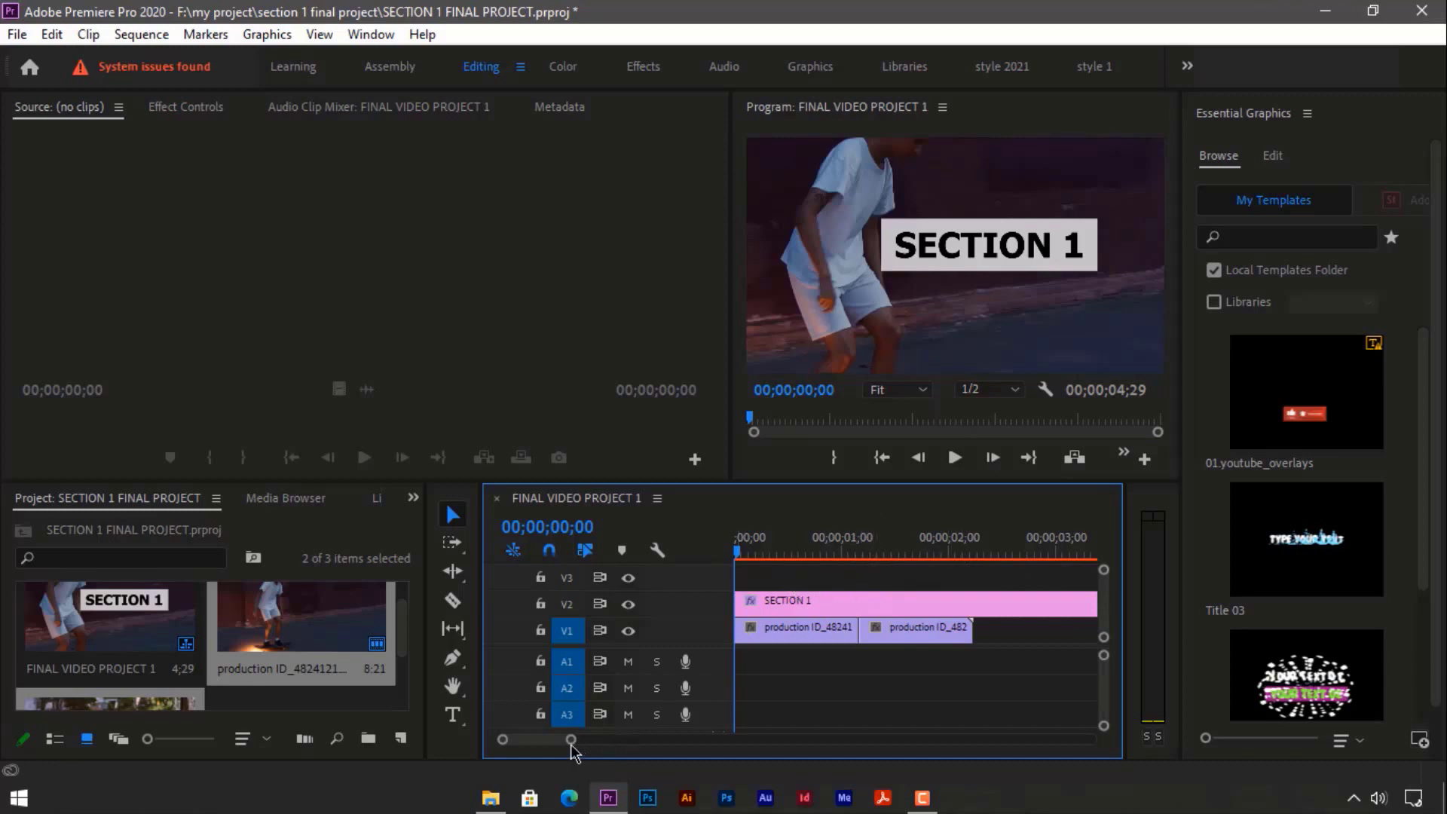
pyautogui.moveTo(570, 741); pyautogui.dragTo(589, 742)
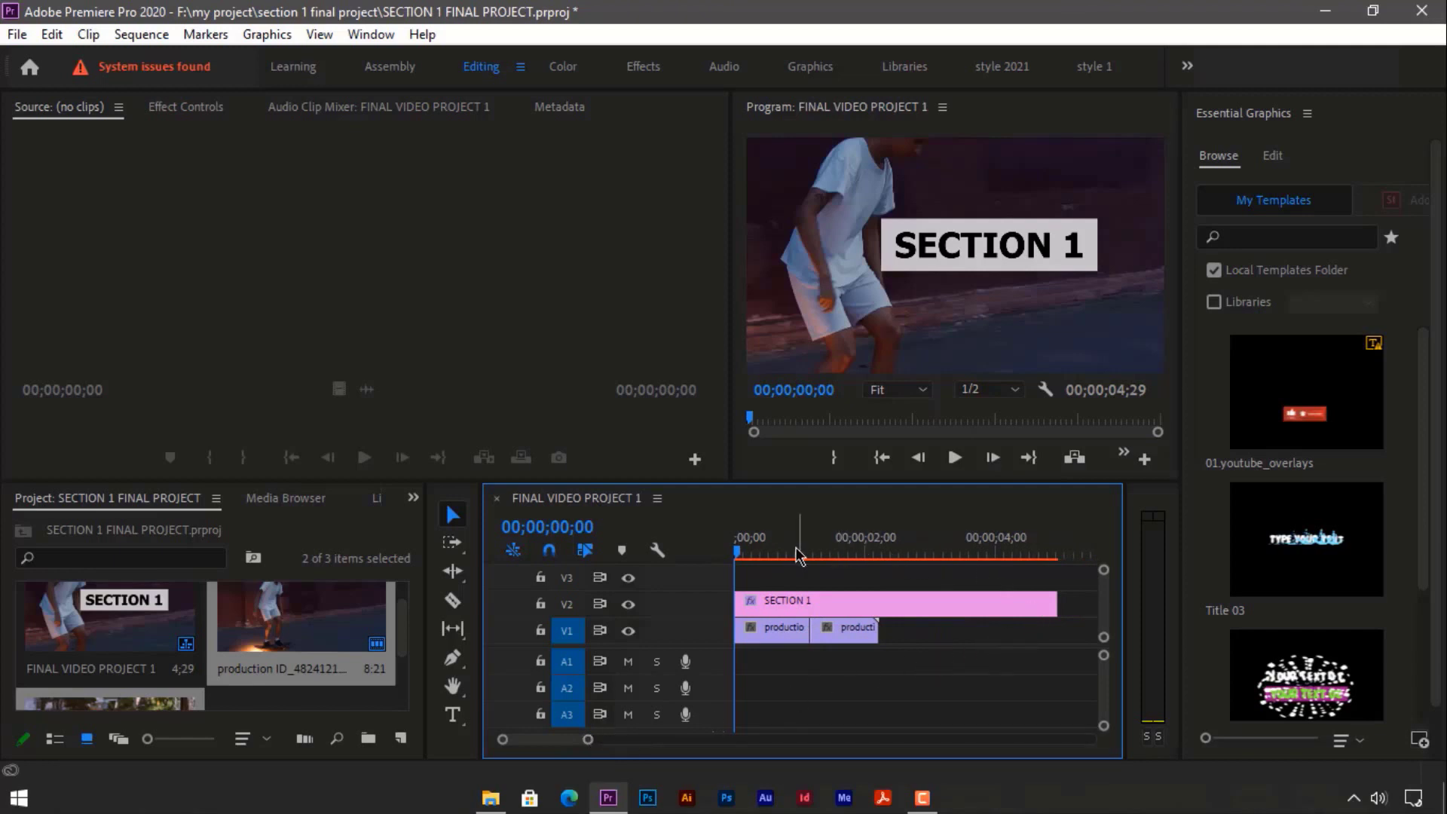
pyautogui.click(954, 458)
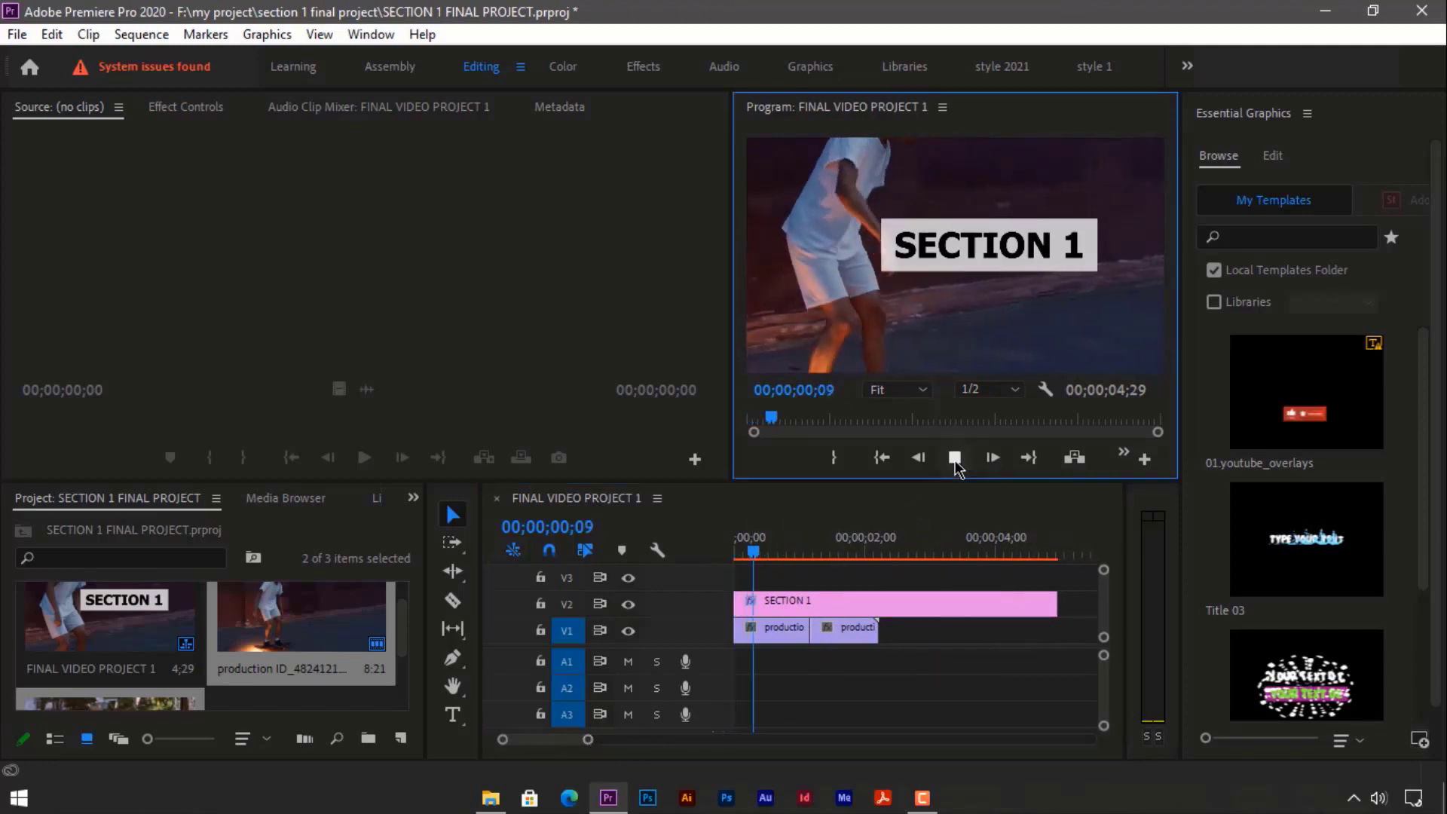
pyautogui.click(954, 458)
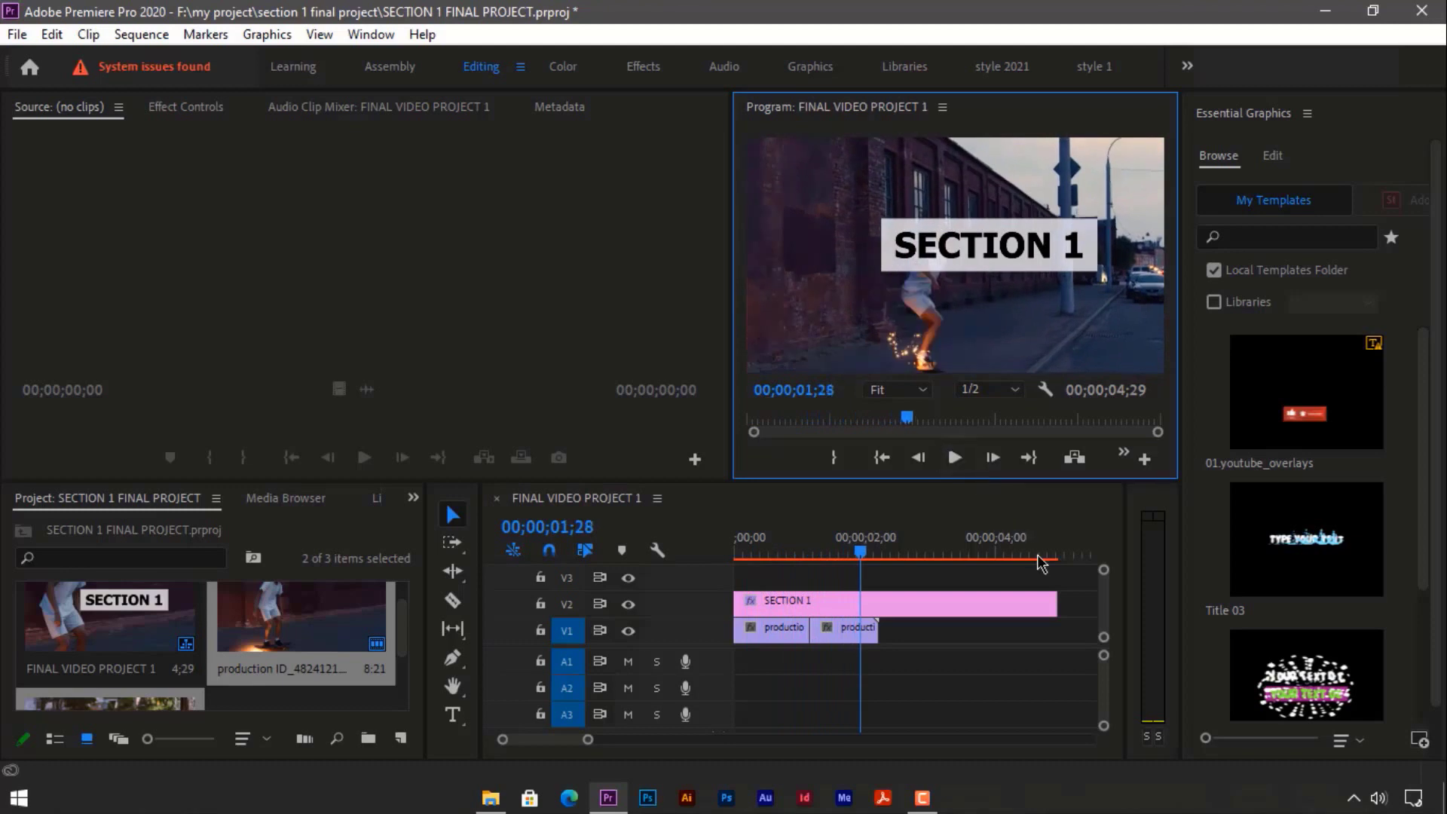
# Trim the end of the SECTION 1 title clip on V2 to the end of the second footage clip.
pyautogui.moveTo(1056, 603); pyautogui.dragTo(881, 598)
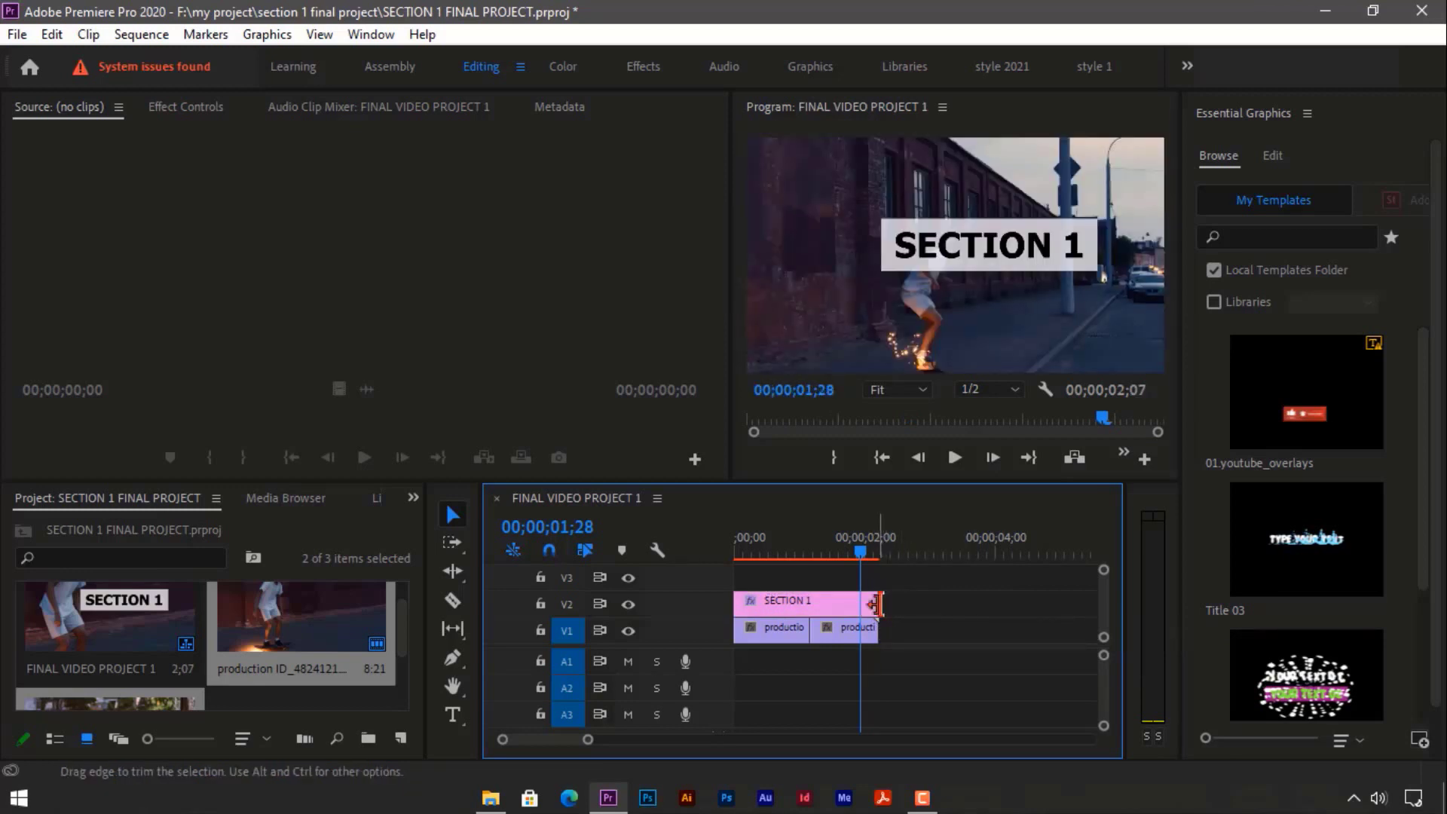
pyautogui.moveTo(877, 602)
pyautogui.mouseDown()
pyautogui.moveTo(1011, 602)
pyautogui.moveTo(878, 602)
pyautogui.mouseUp()
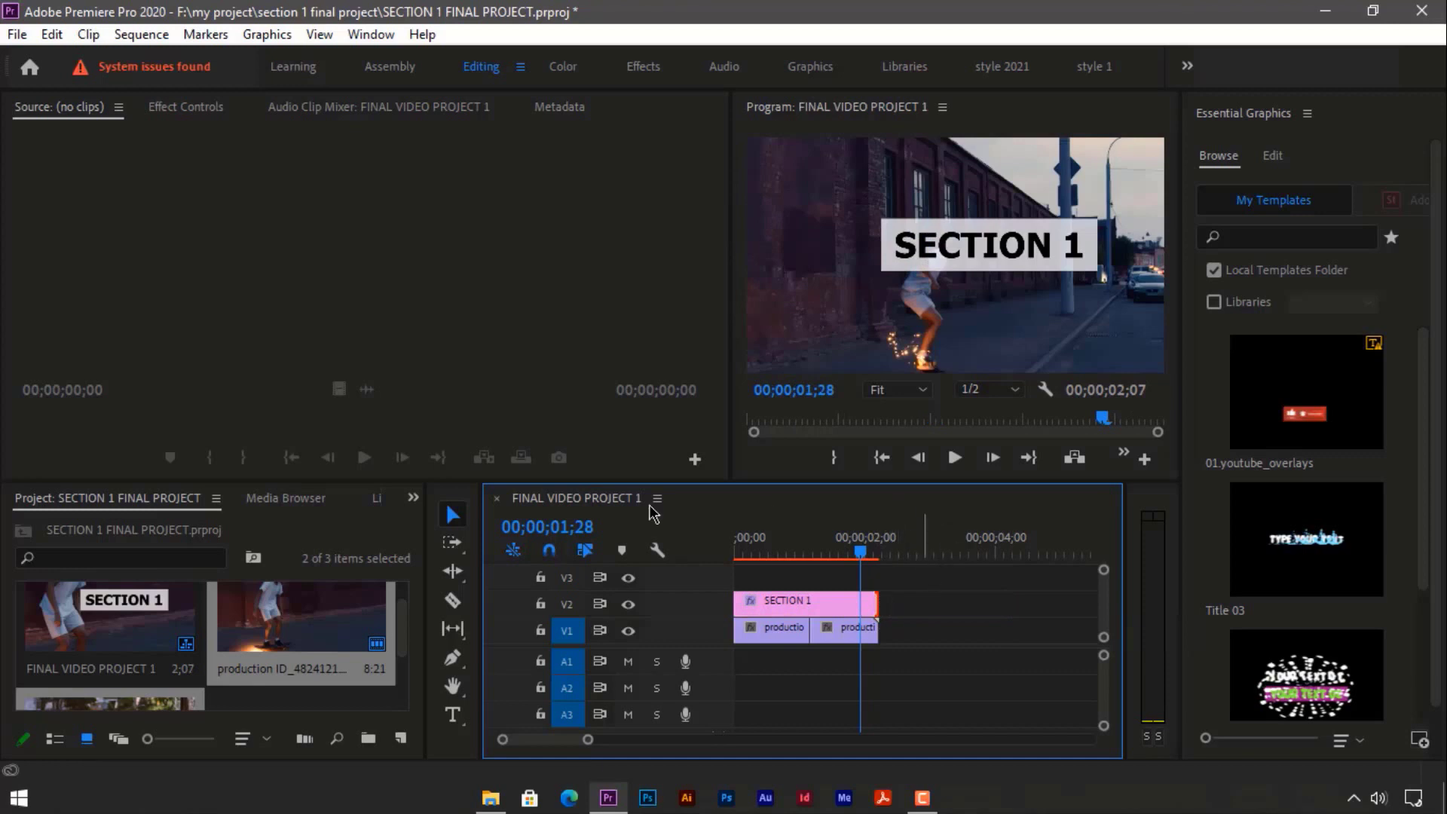
pyautogui.click(450, 519)
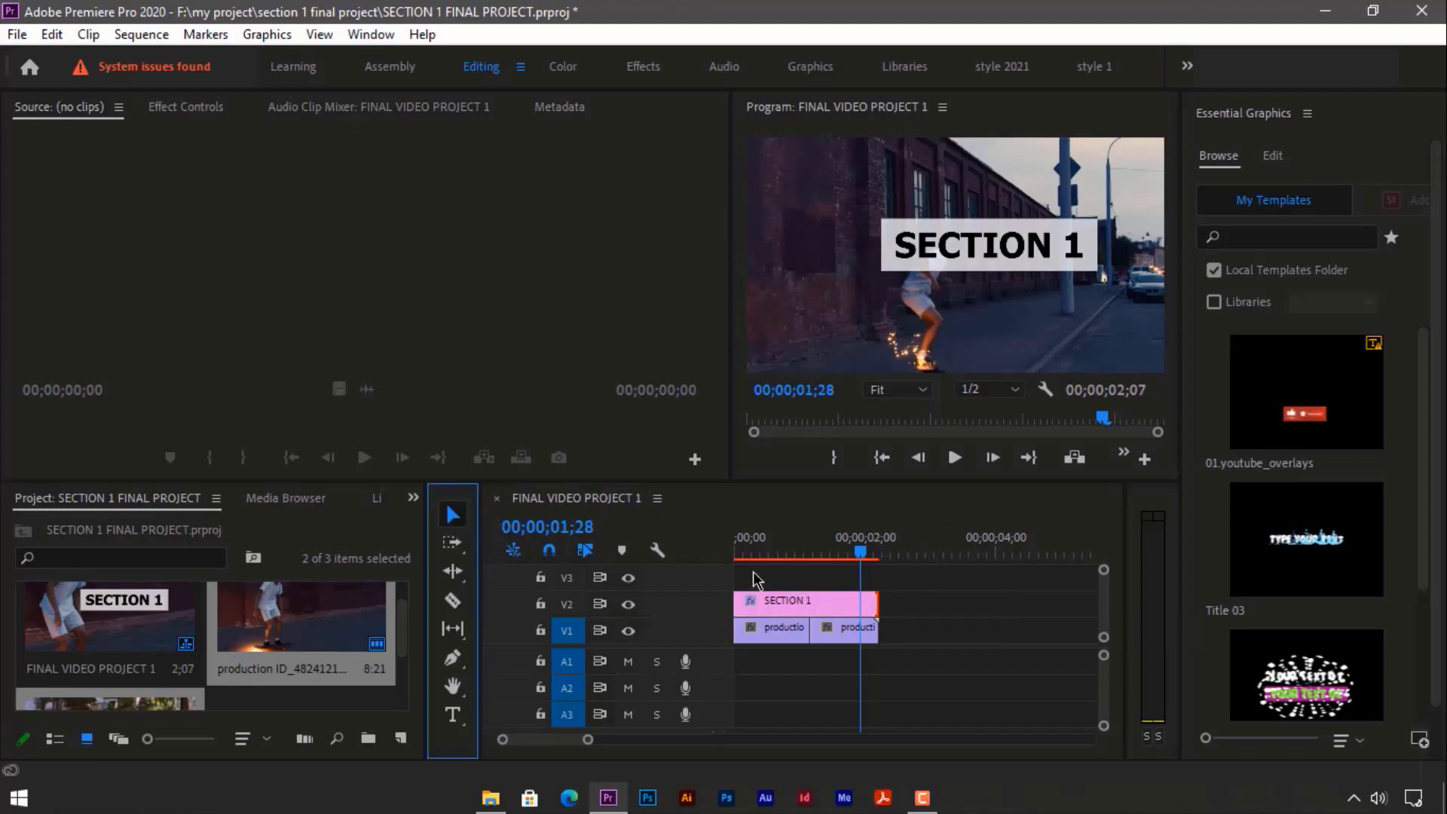
pyautogui.click(827, 588)
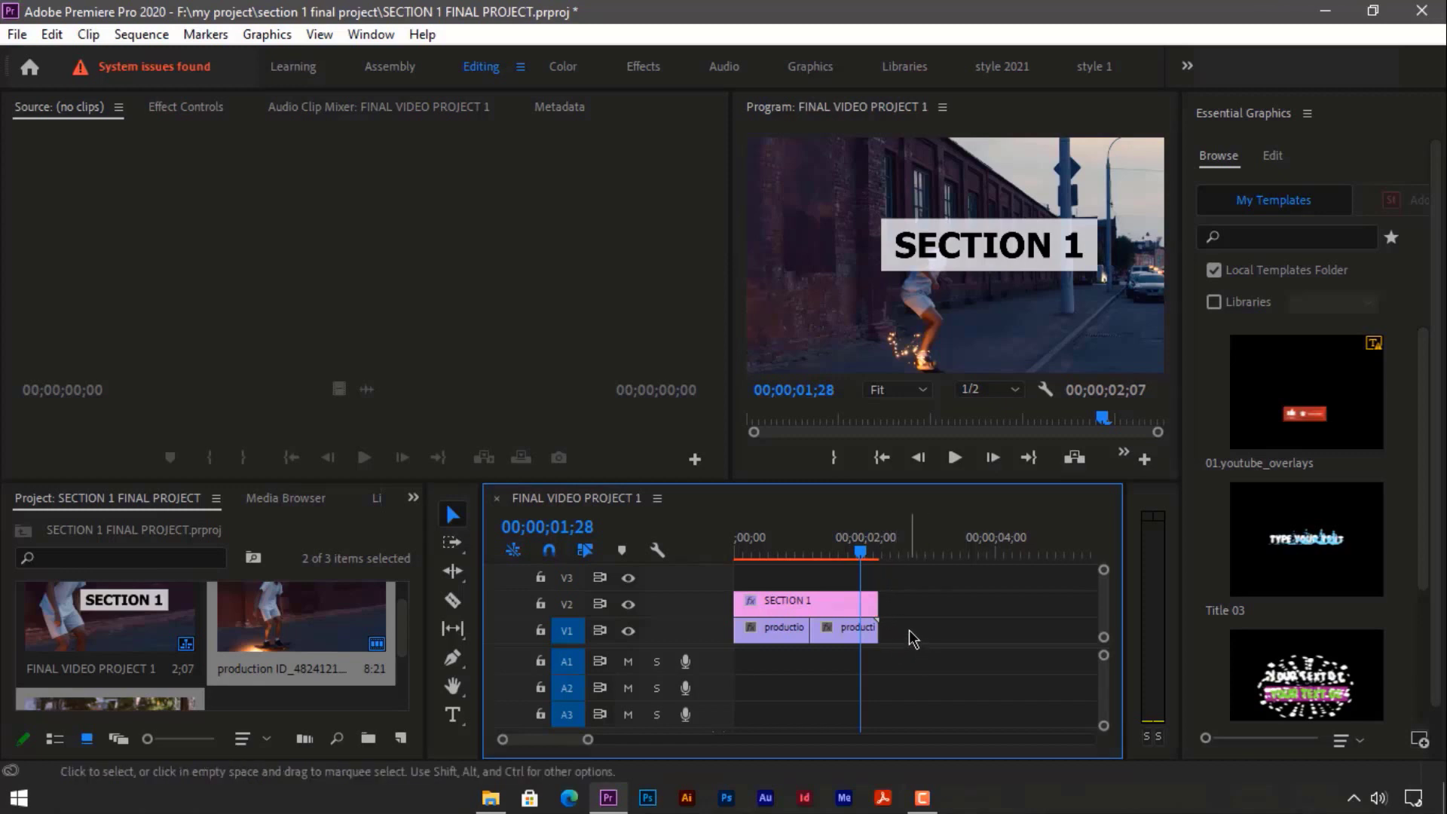
# Select both footage clips on V1, move them about one clip length later, and return the playhead to the start.
pyautogui.moveTo(872, 629); pyautogui.dragTo(776, 629)
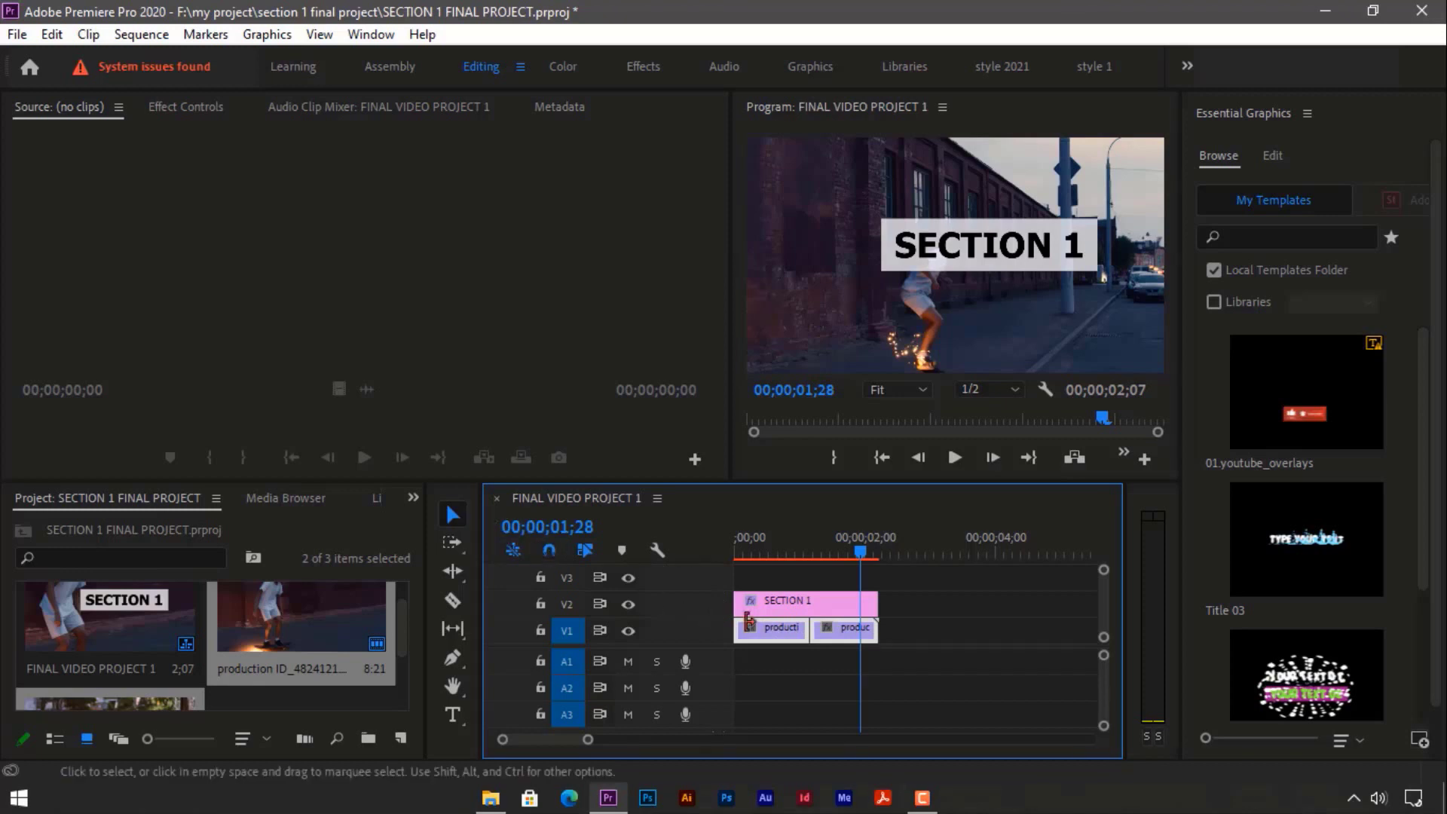
pyautogui.moveTo(761, 639); pyautogui.dragTo(838, 630)
pyautogui.moveTo(757, 556); pyautogui.dragTo(736, 559)
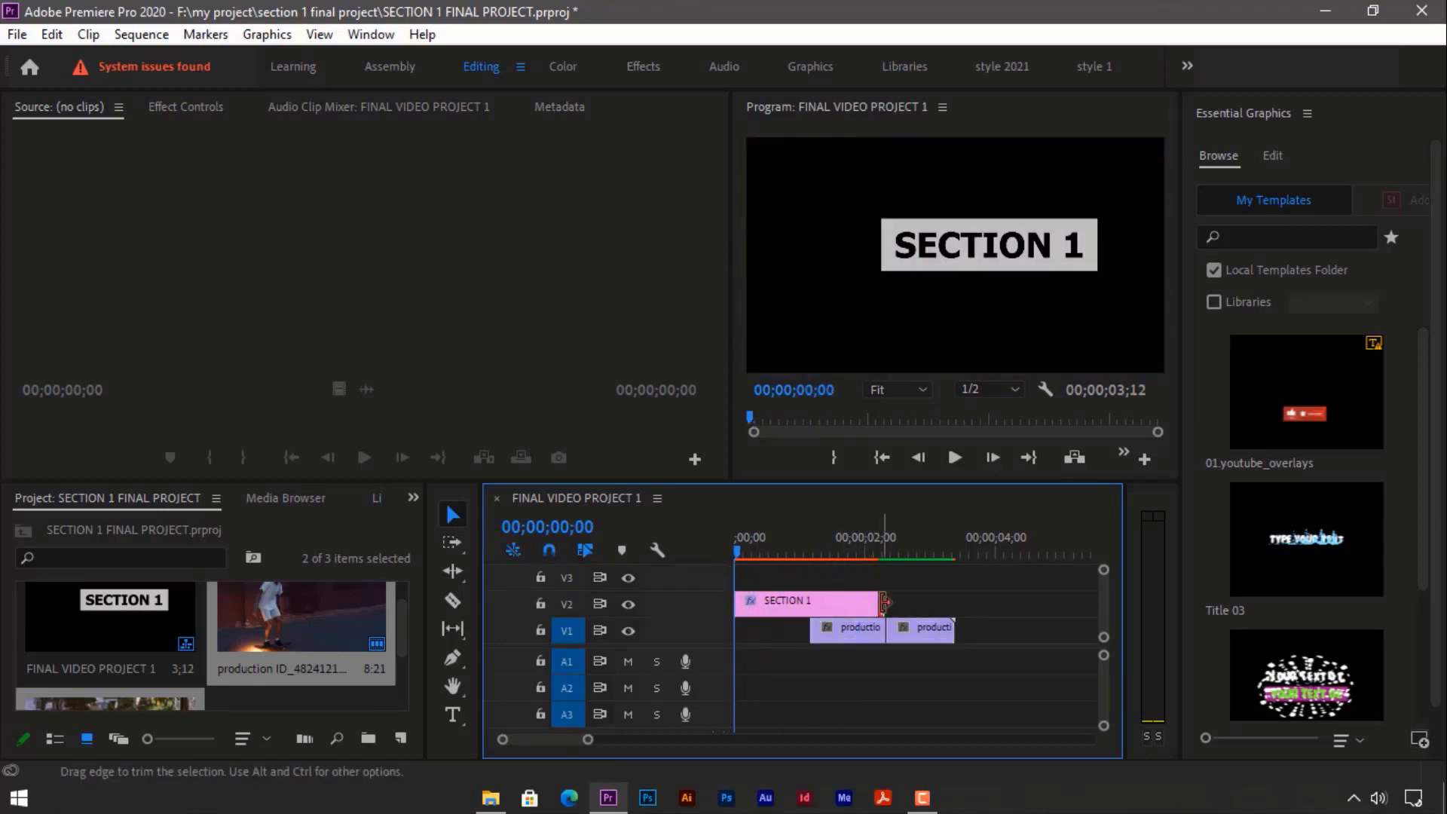
# Trim the SECTION 1 title clip to end where the footage begins and move it down to V1 before the footage.
pyautogui.moveTo(883, 601); pyautogui.dragTo(811, 601)
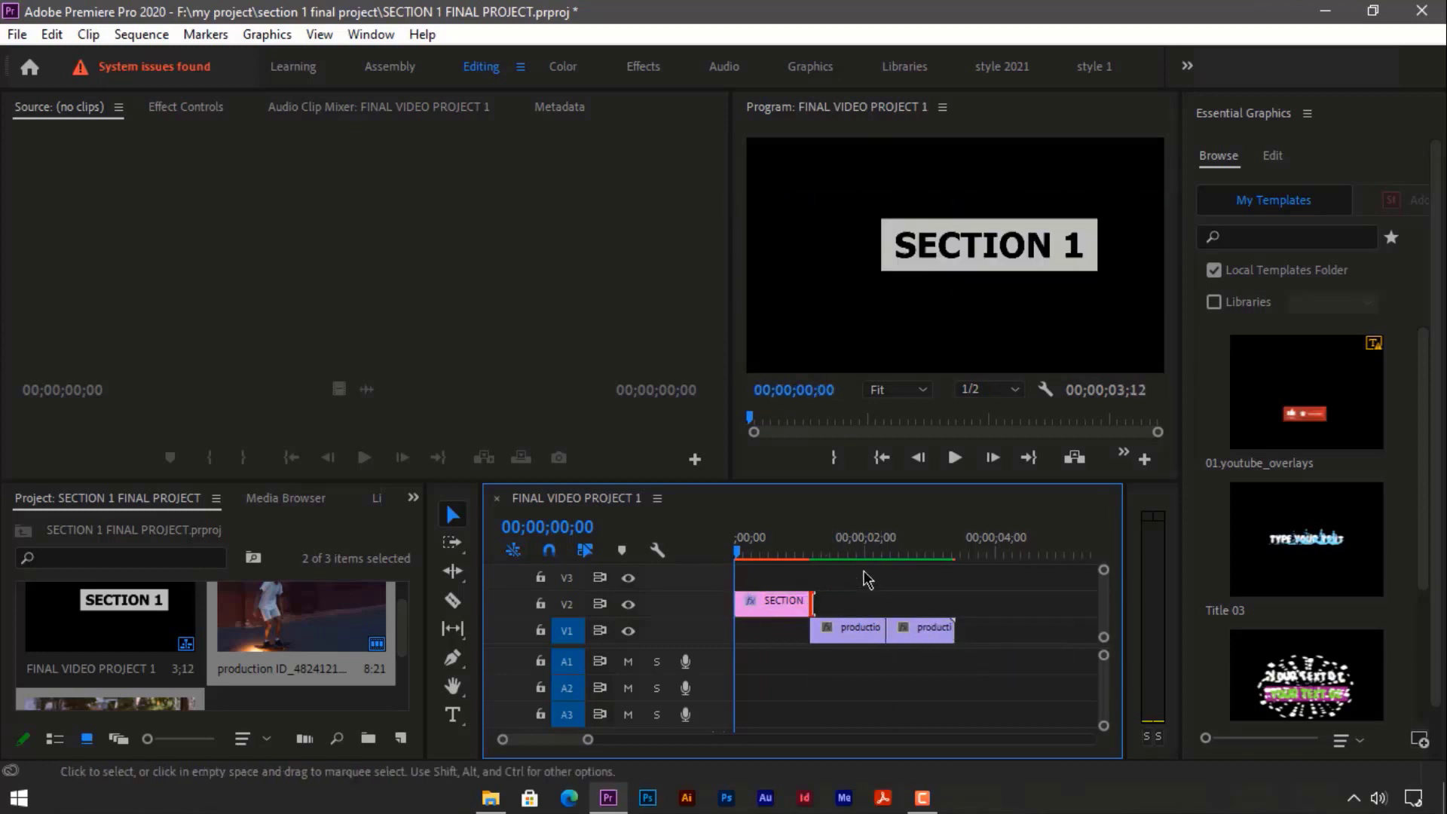
pyautogui.moveTo(789, 601); pyautogui.dragTo(784, 621)
pyautogui.click(840, 591)
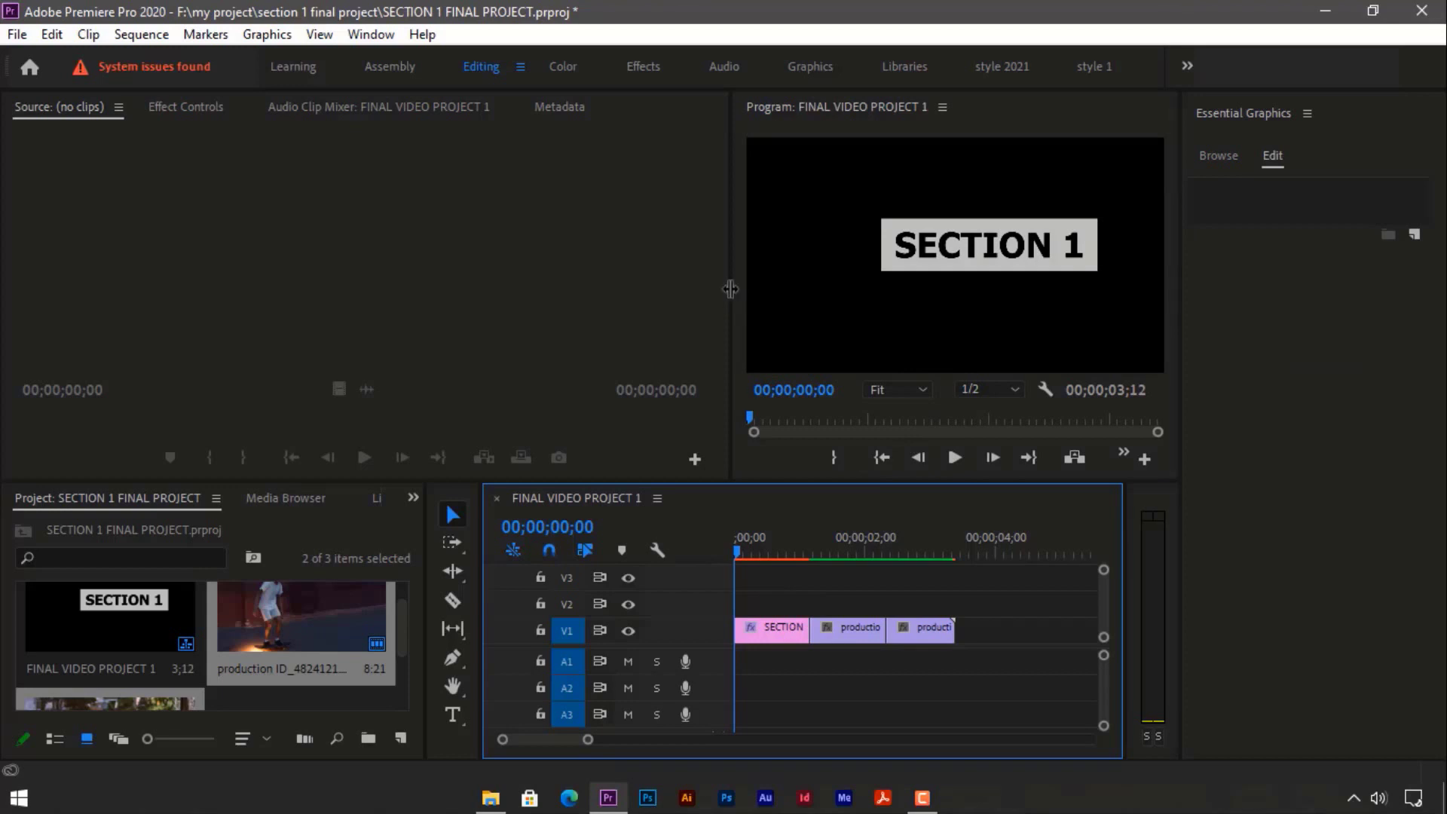
# Widen the Program monitor by narrowing the Source monitor beside it.
pyautogui.moveTo(730, 288); pyautogui.dragTo(515, 289)
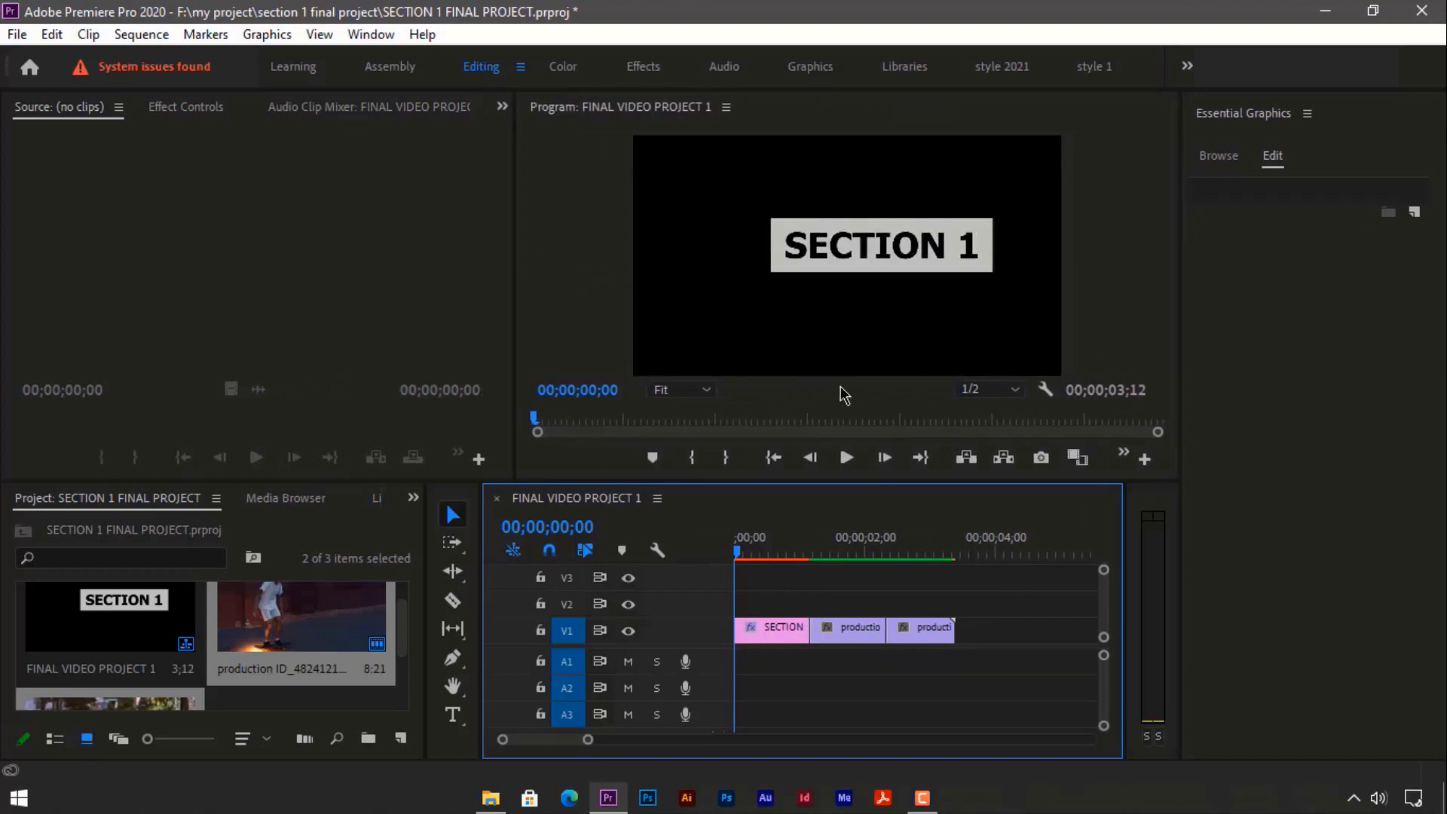
# Move the SECTION 1 title to about the middle of the frame at position 522.6, 589.9 and scale it to 102%.
pyautogui.click(778, 630)
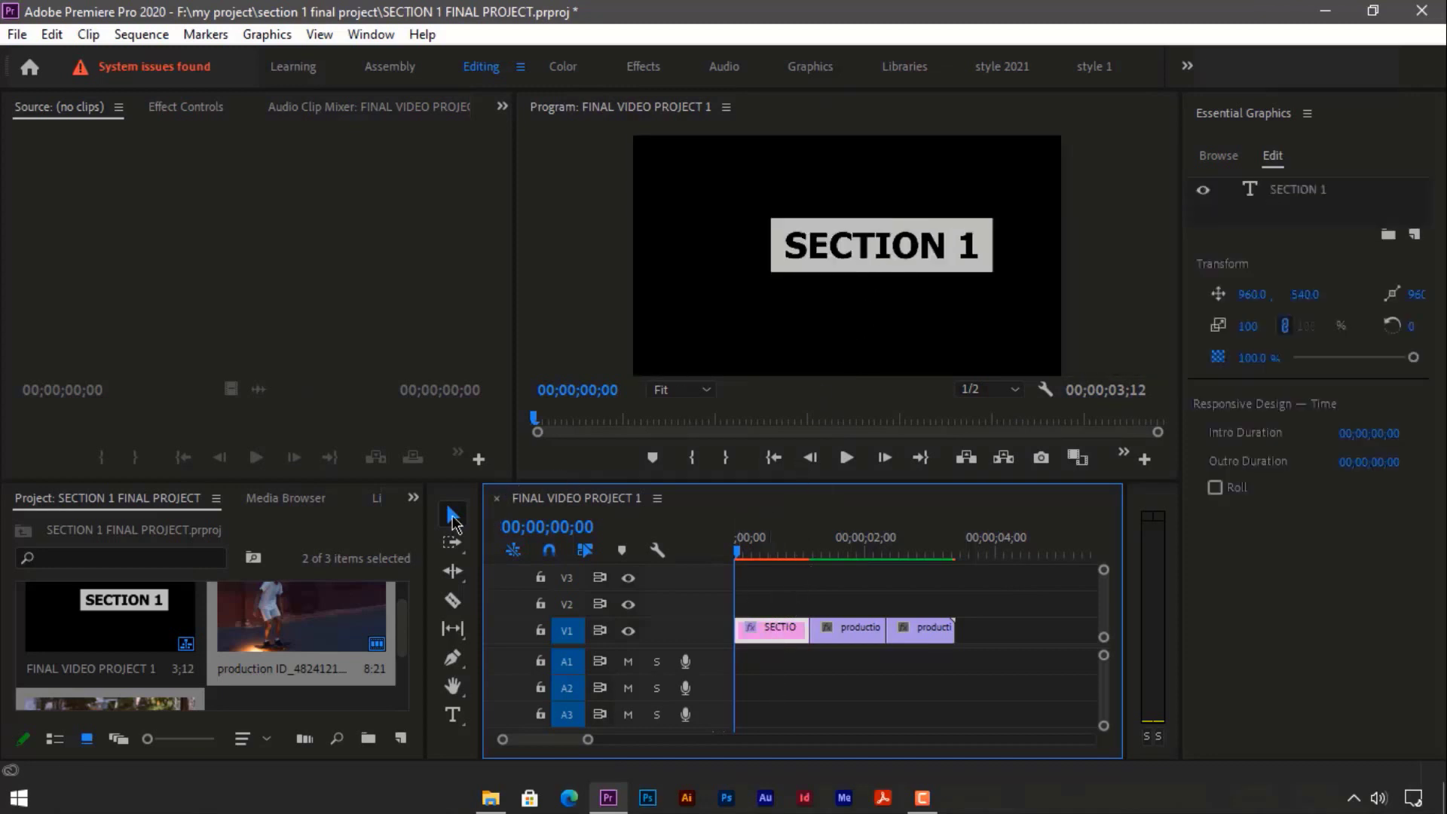
pyautogui.click(886, 260)
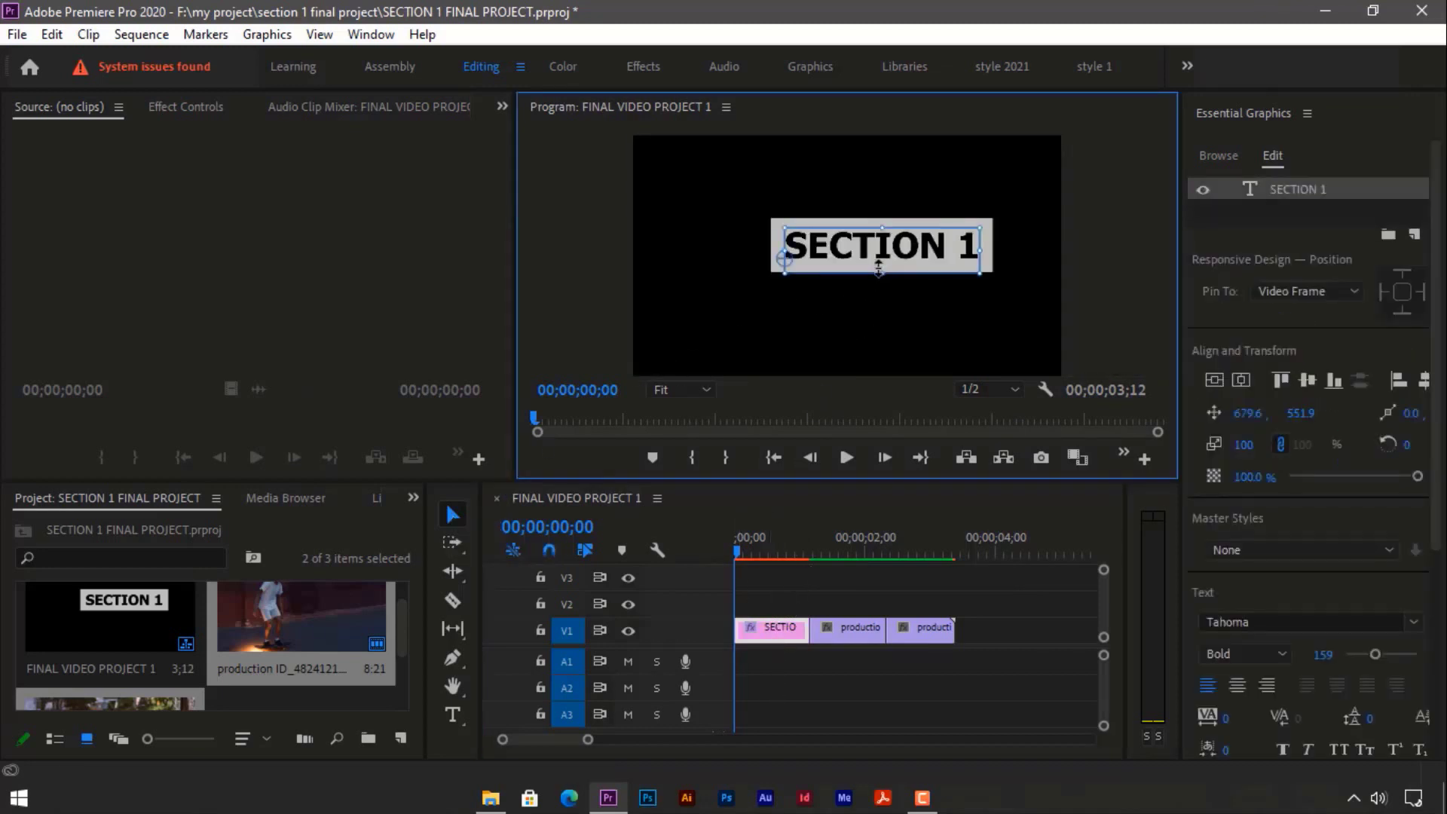
pyautogui.moveTo(853, 262); pyautogui.dragTo(824, 270)
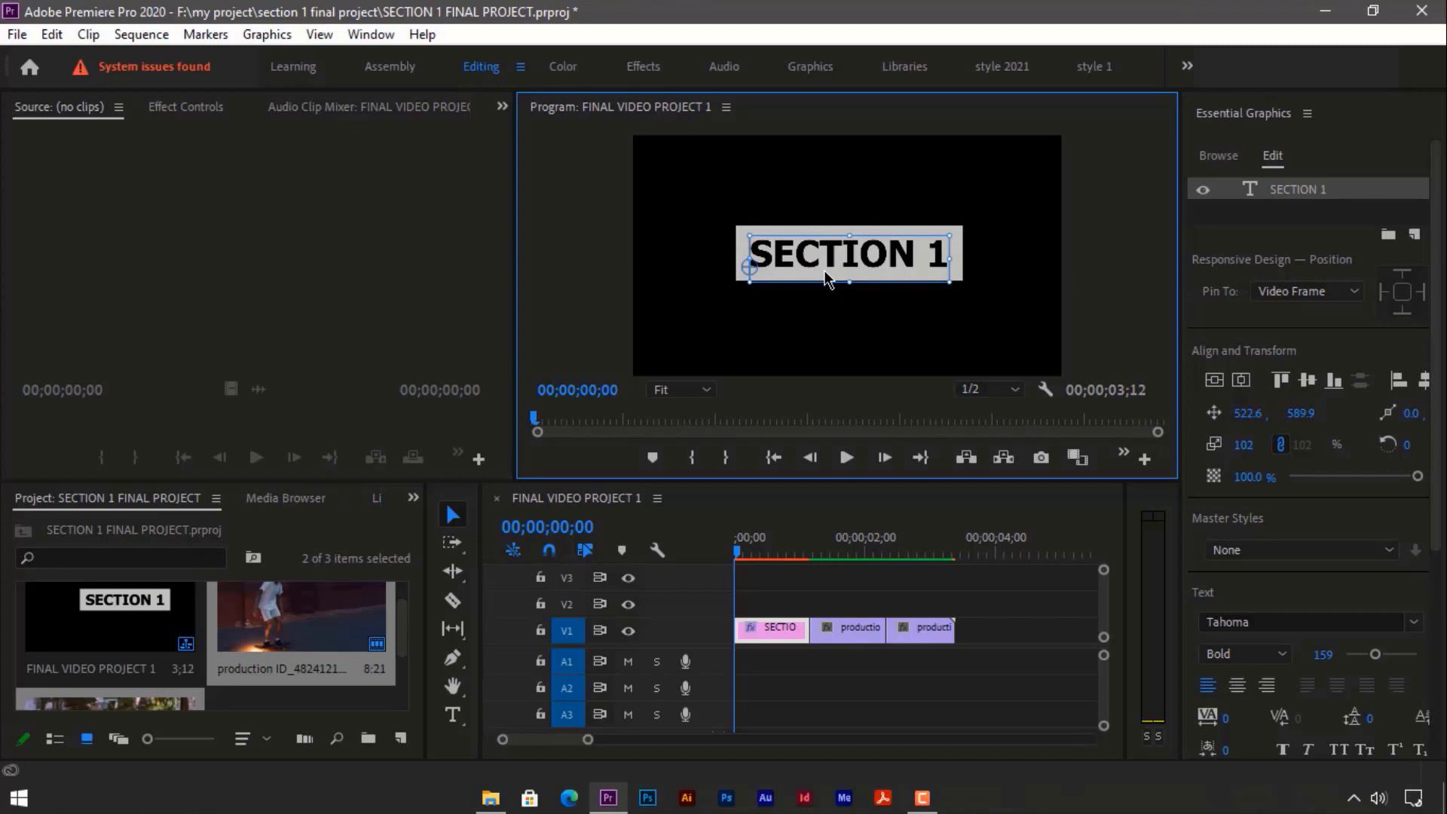
pyautogui.click(983, 626)
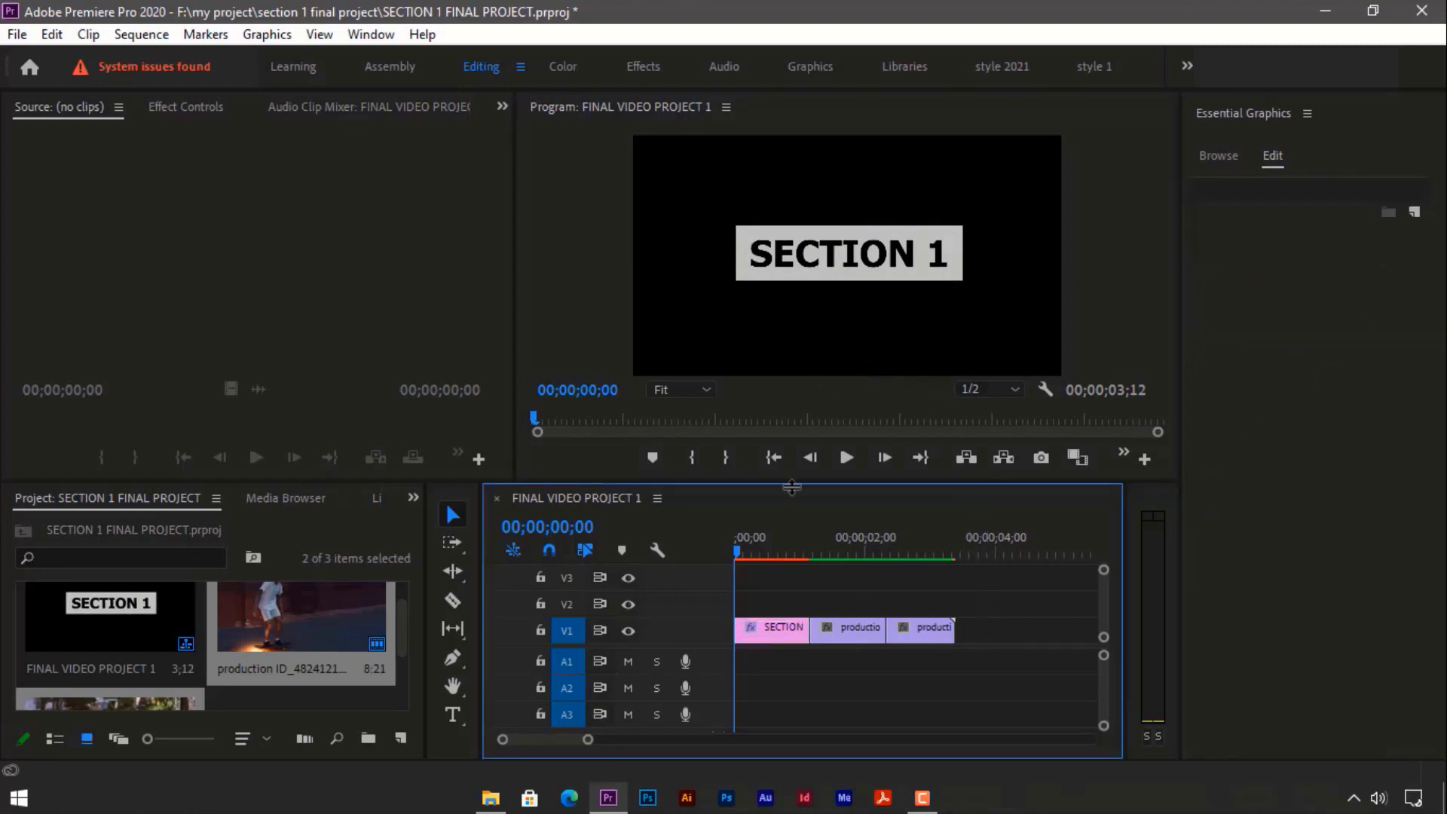
# Play the sequence from the start and scrub across the cut between the SECTION 1 title and the footage.
pyautogui.click(847, 459)
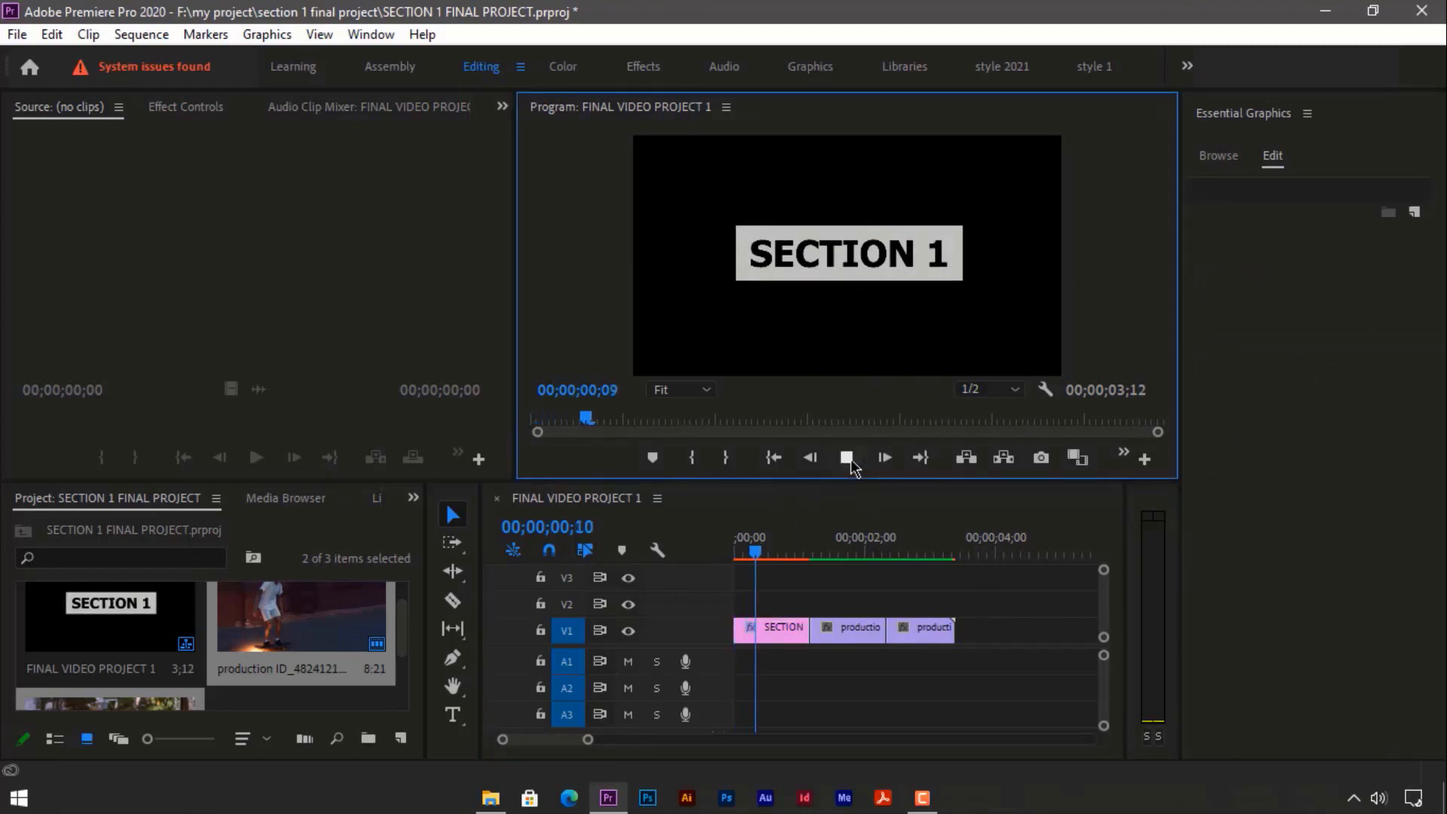
pyautogui.click(846, 459)
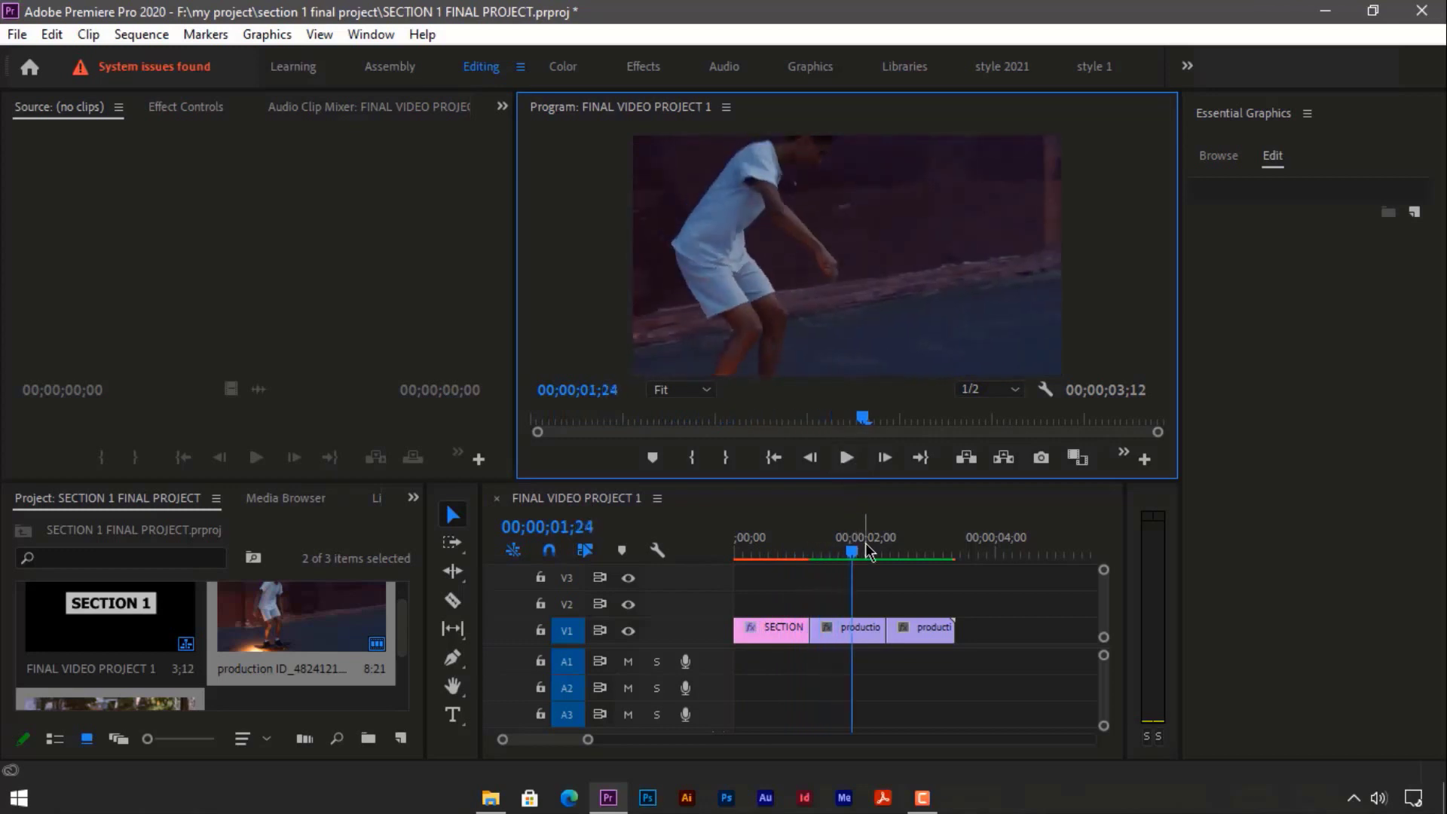
pyautogui.moveTo(853, 555); pyautogui.dragTo(712, 580)
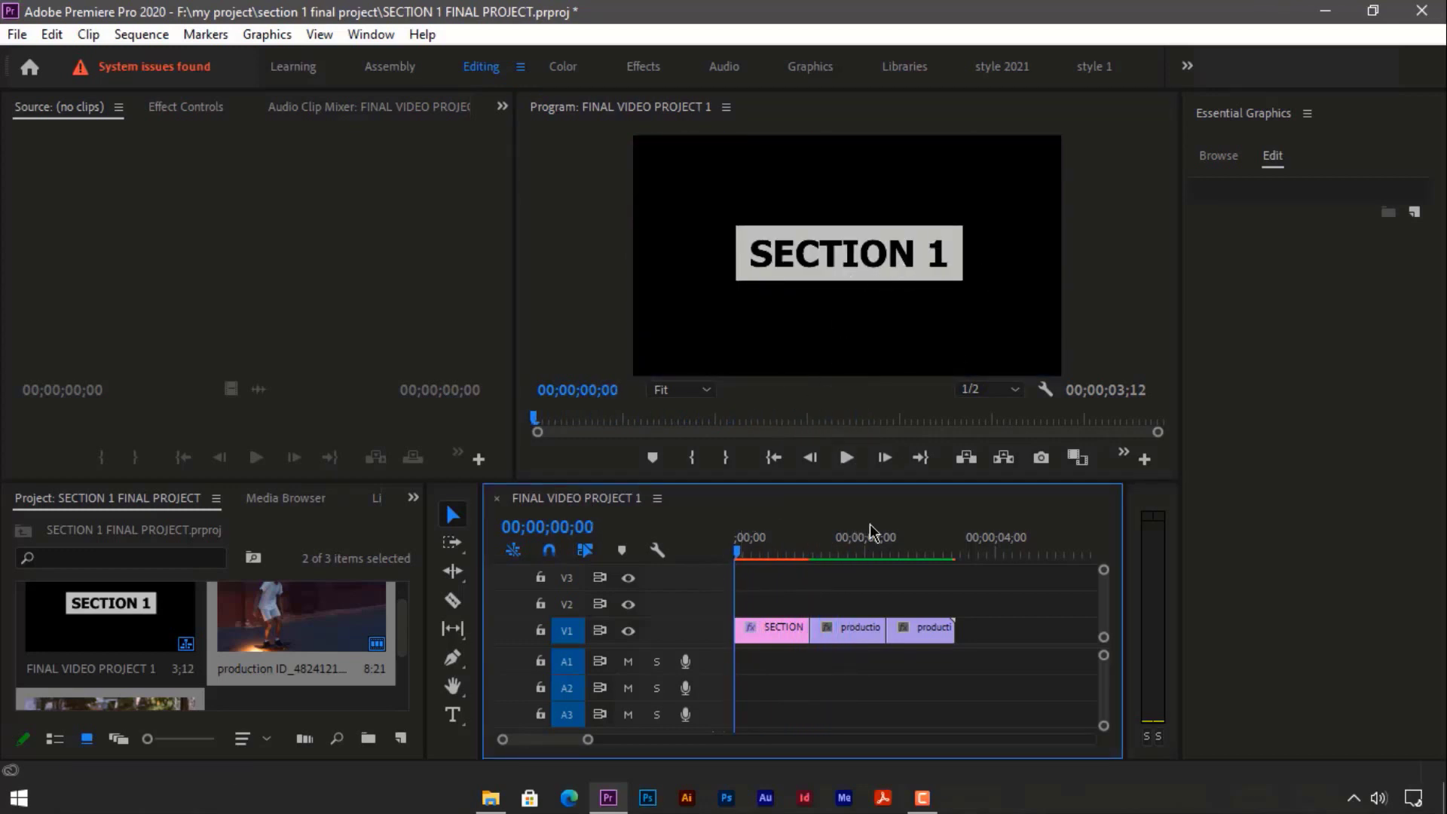
pyautogui.click(855, 463)
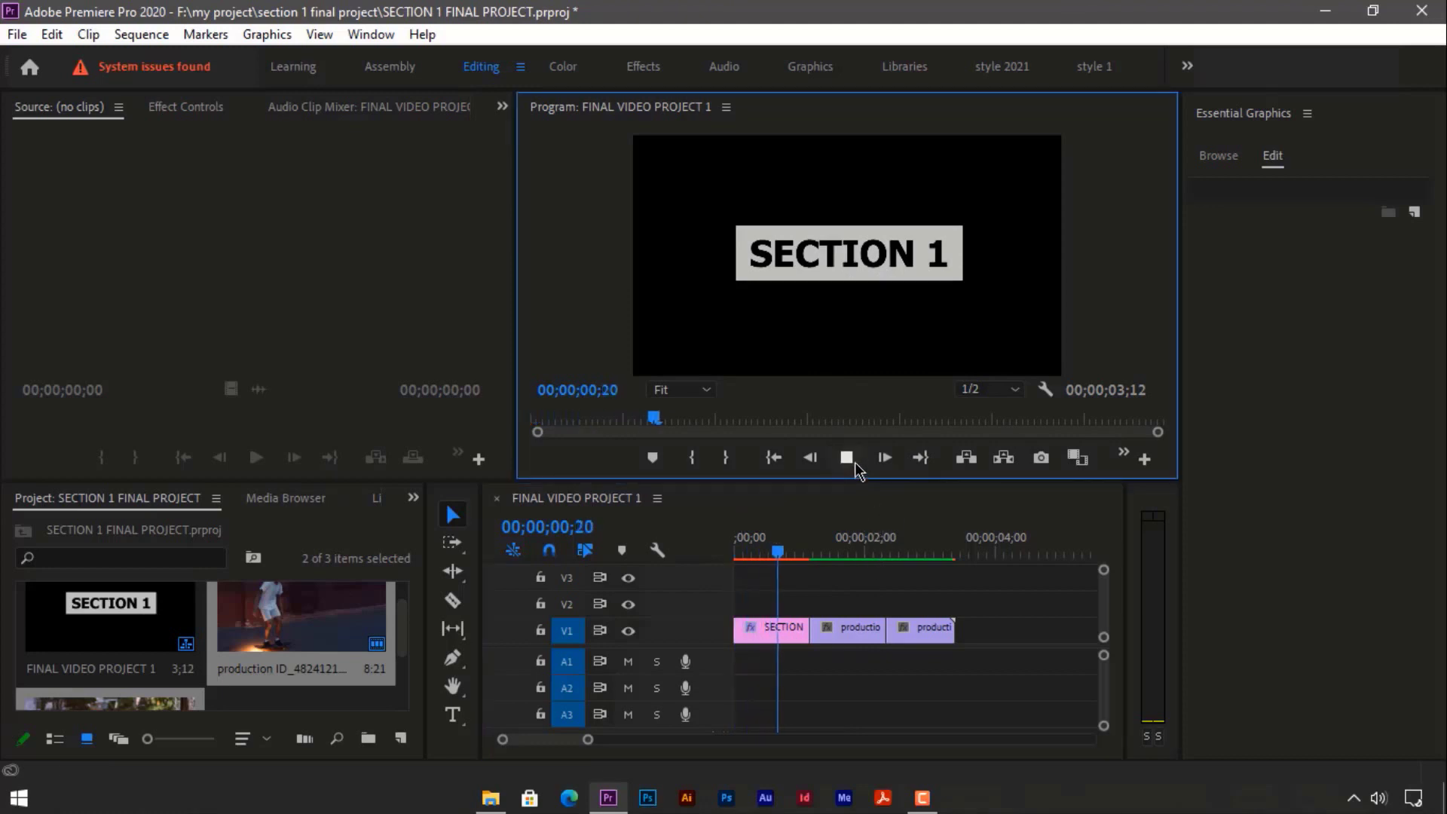
pyautogui.click(852, 460)
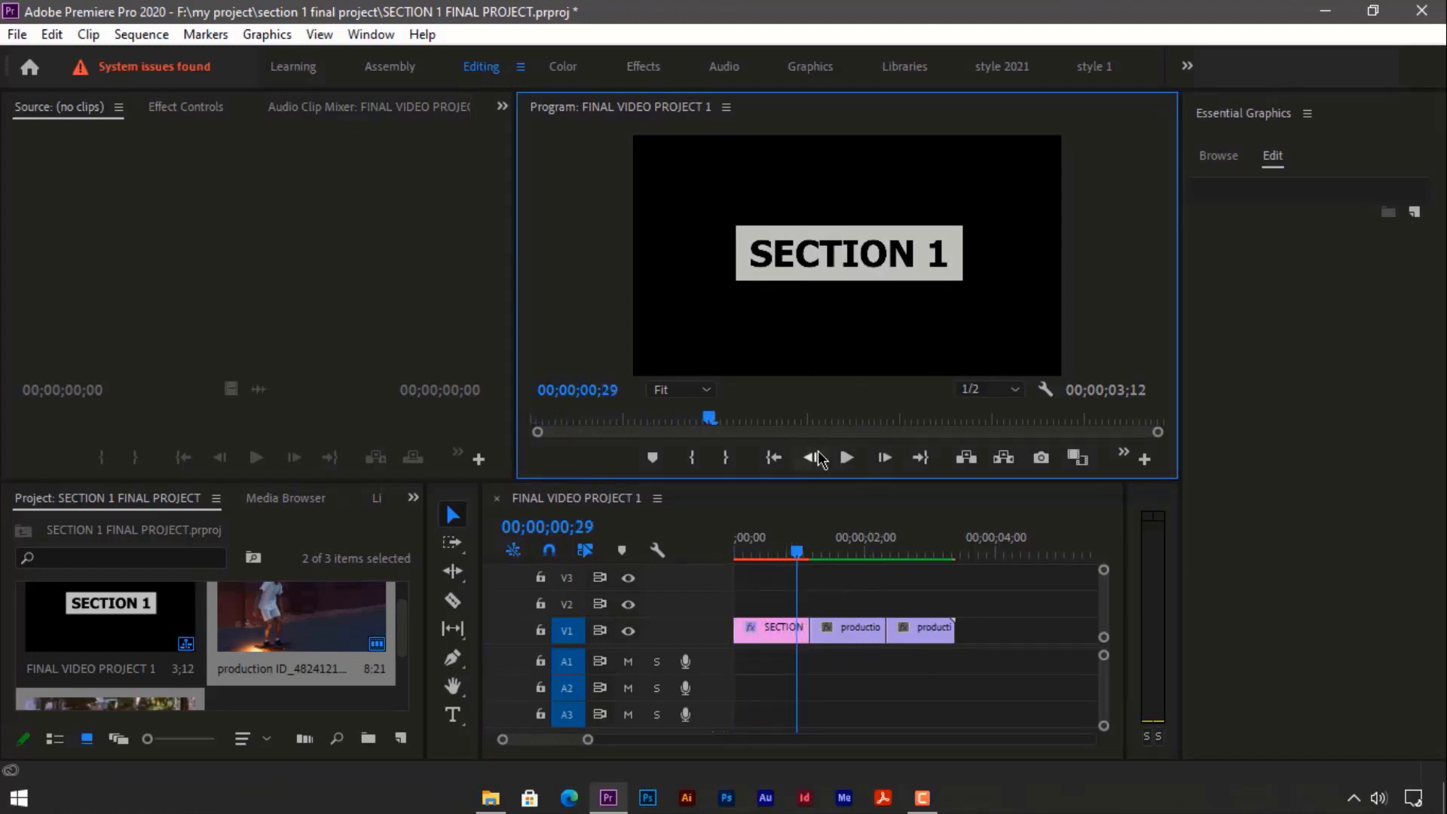
pyautogui.click(845, 454)
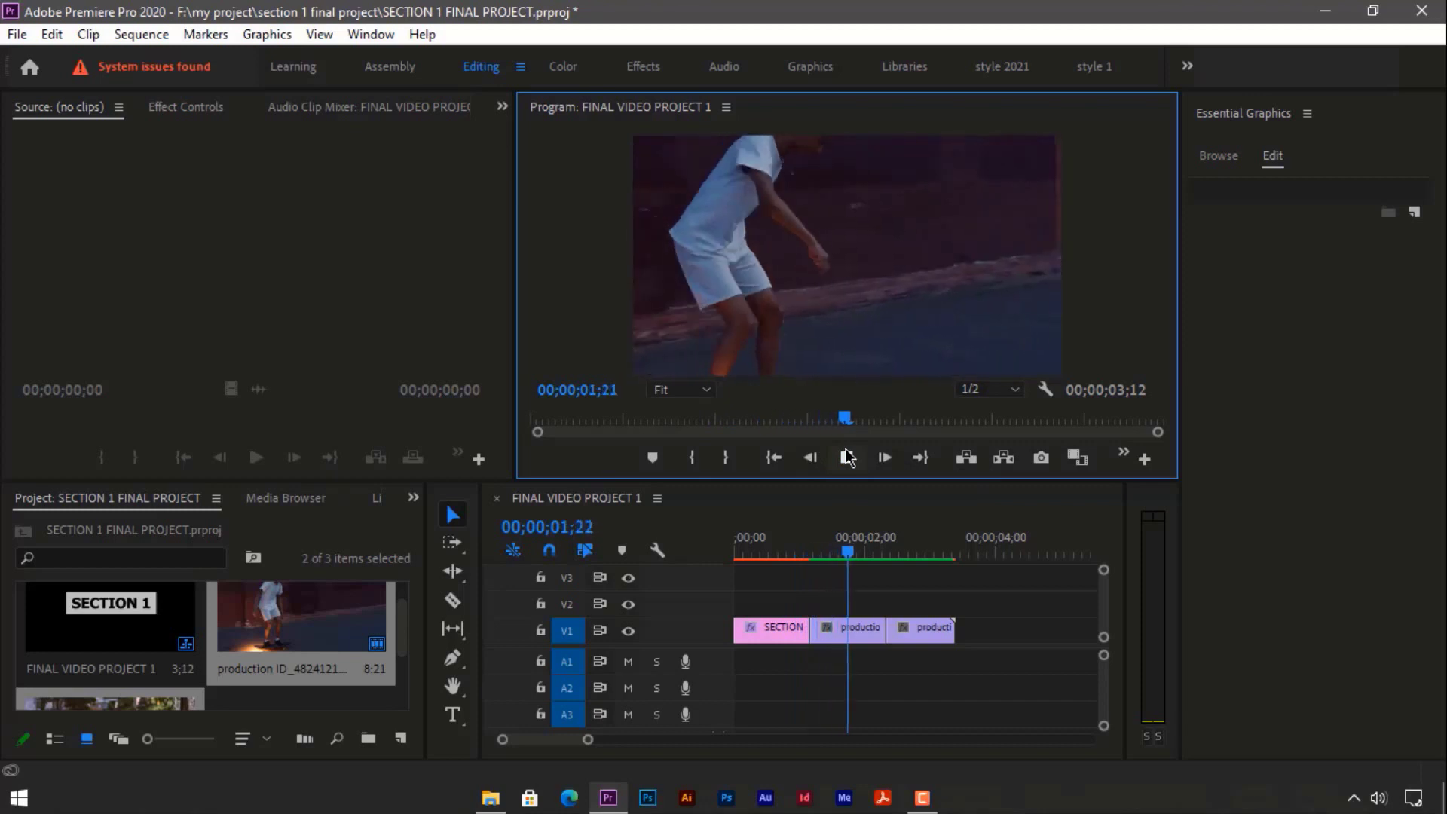
pyautogui.click(786, 541)
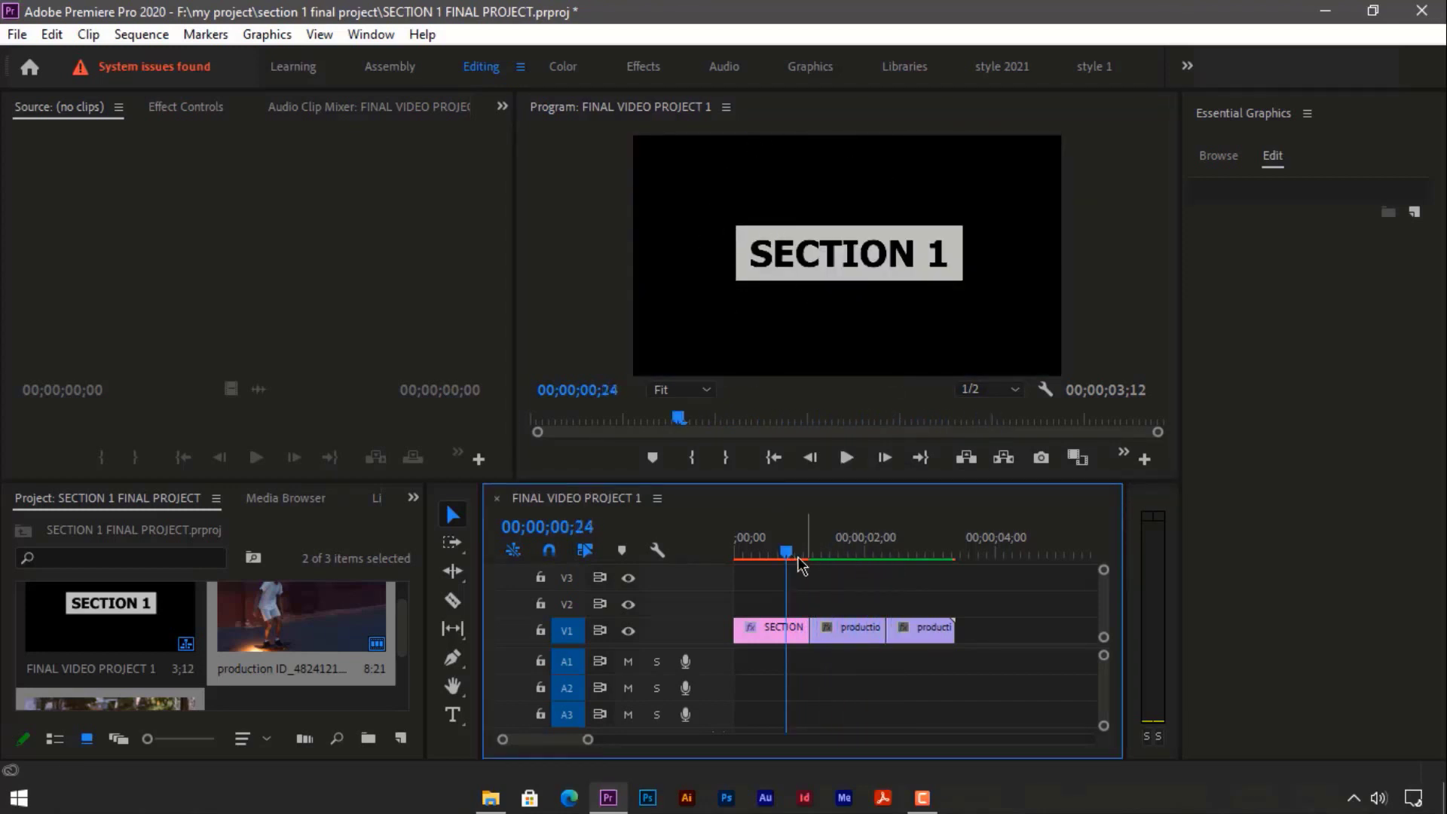
pyautogui.moveTo(787, 556); pyautogui.dragTo(880, 559)
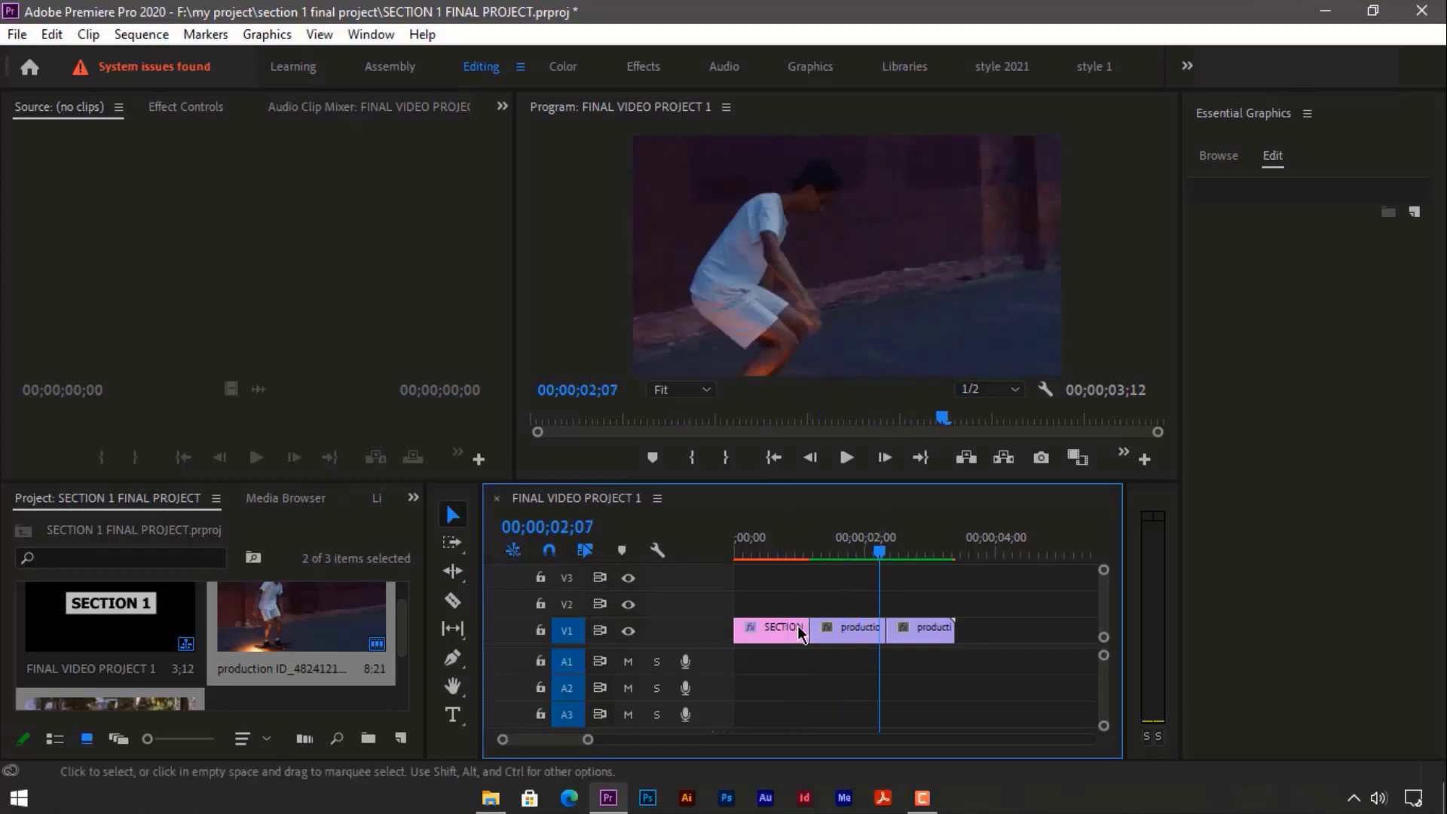
# Move the SECTION 1 title up to V2 and shift both footage clips on V1 to the sequence start beneath it.
pyautogui.moveTo(797, 625); pyautogui.dragTo(789, 610)
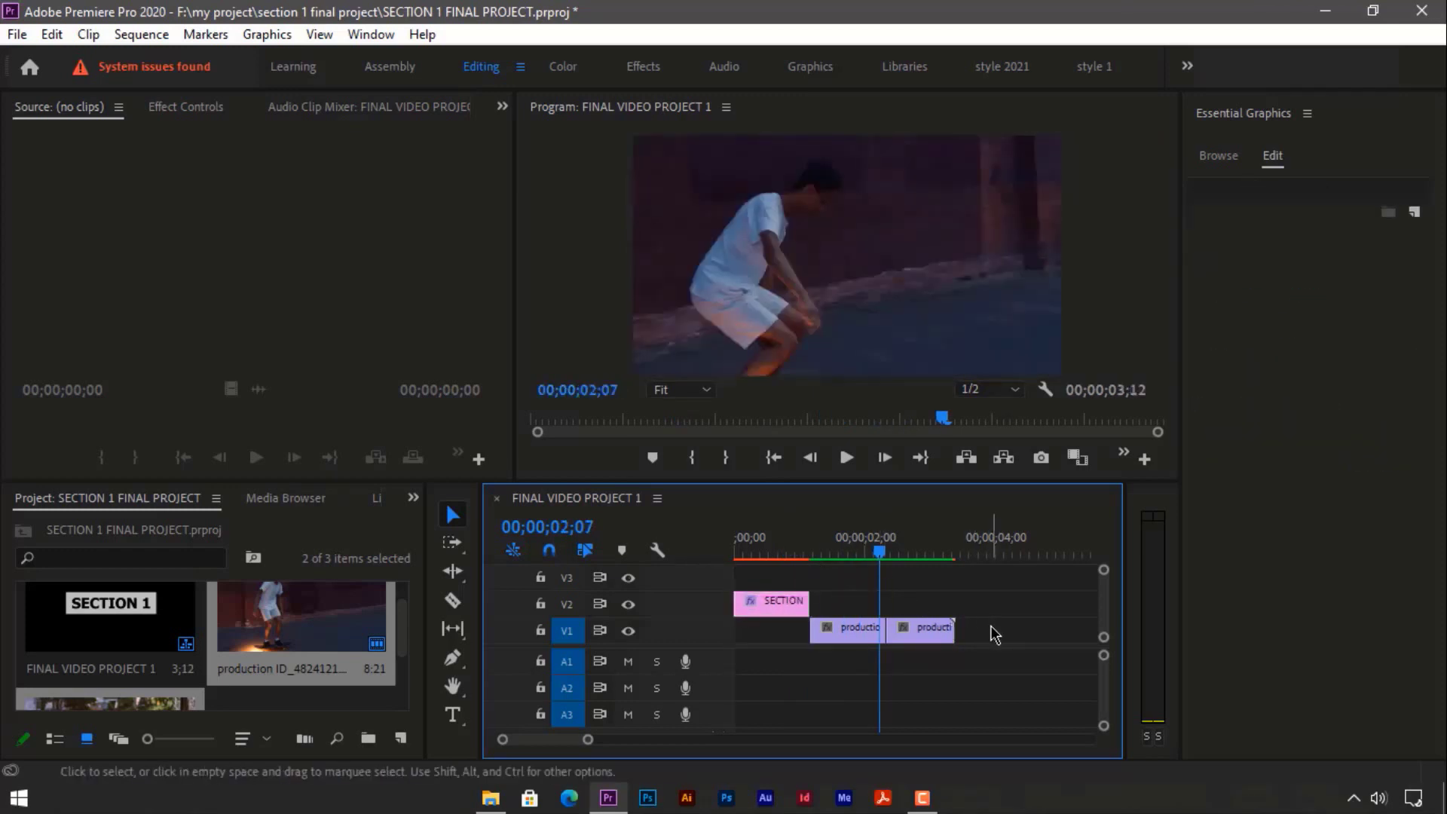
pyautogui.moveTo(992, 635); pyautogui.dragTo(752, 628)
pyautogui.moveTo(879, 554); pyautogui.dragTo(717, 573)
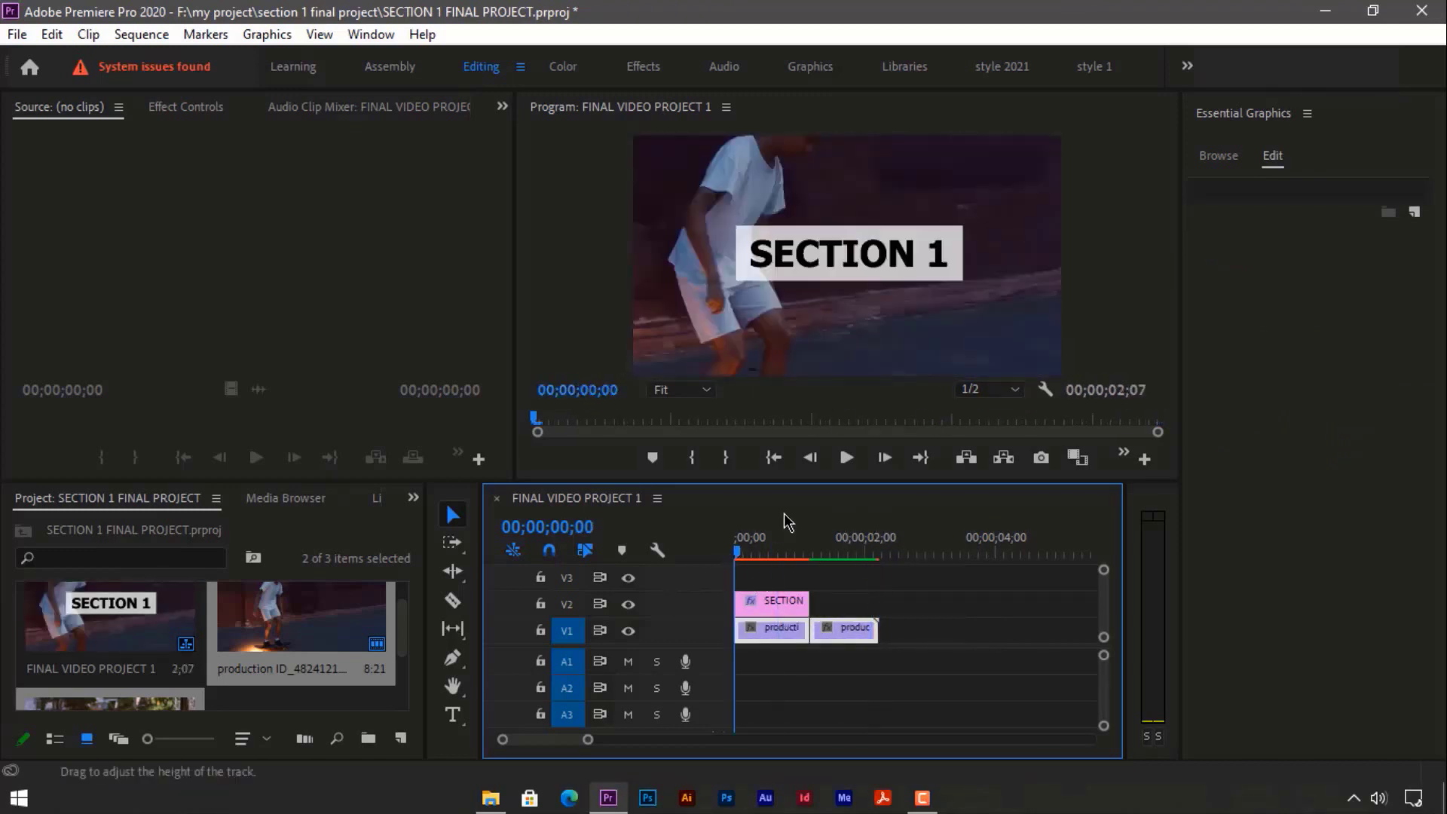
# Play back the SECTION 1 title over the footage and return the playhead to 00;00;00;00.
pyautogui.click(856, 467)
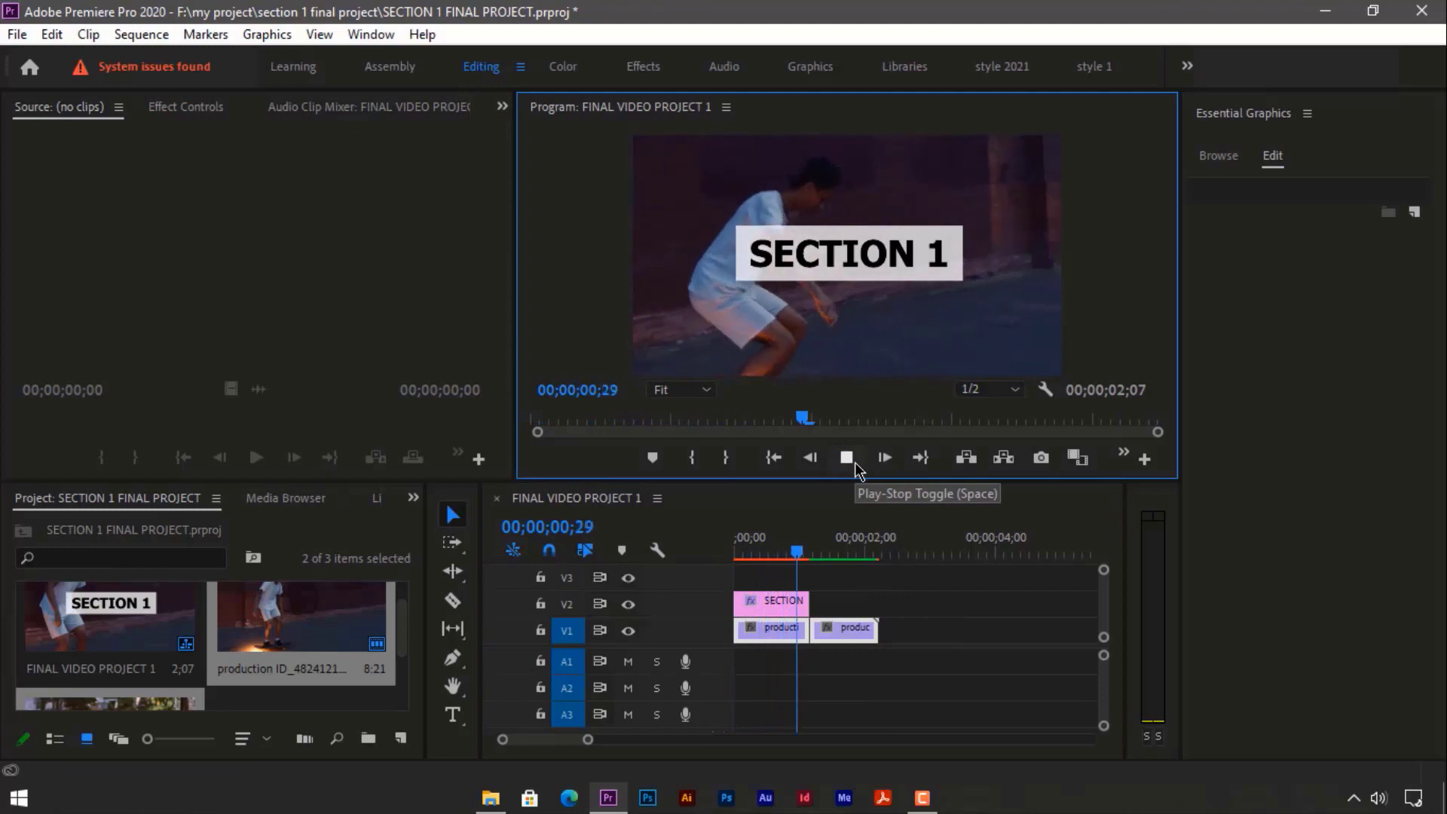
pyautogui.click(856, 467)
pyautogui.moveTo(807, 557); pyautogui.dragTo(736, 556)
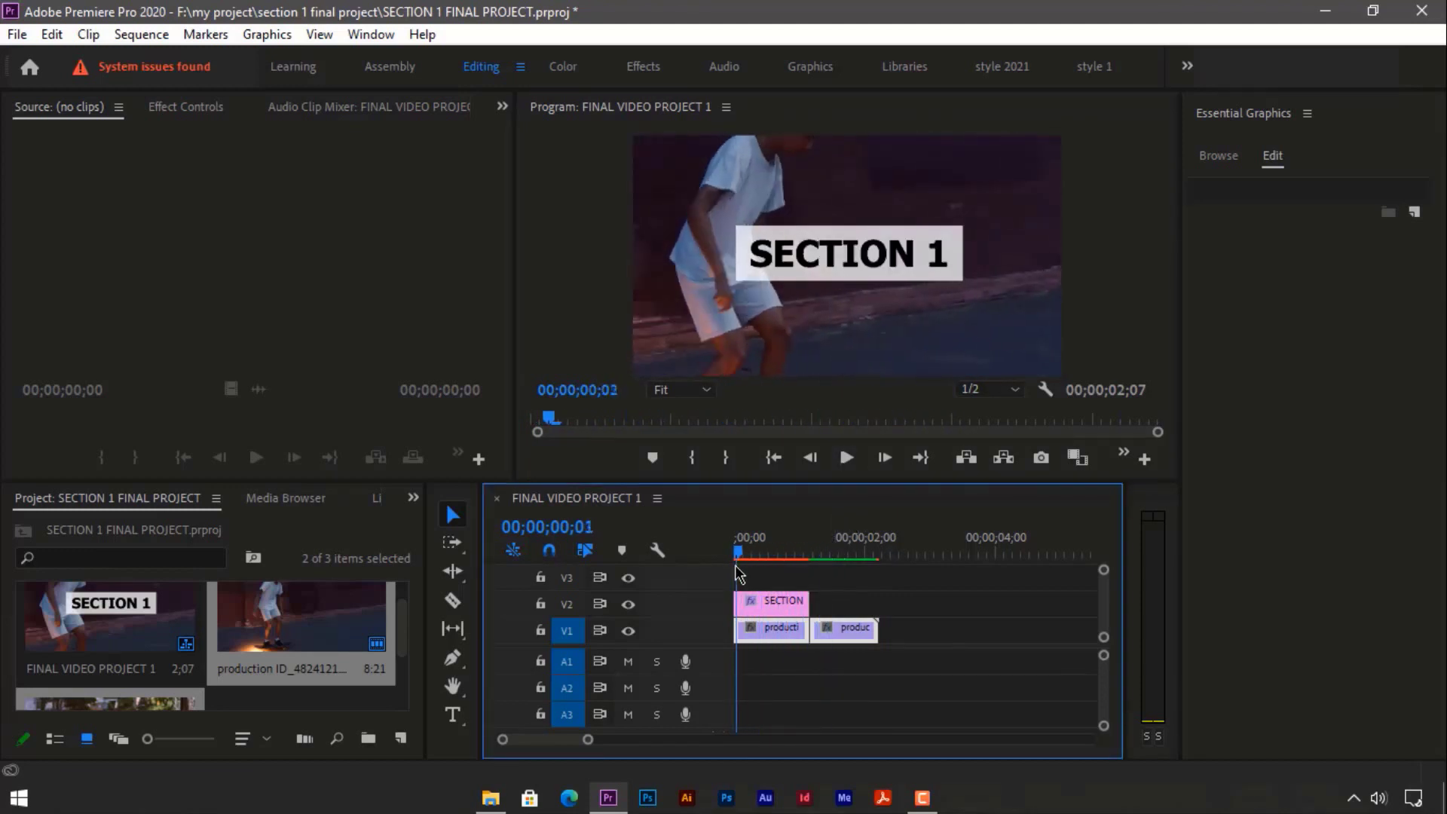
pyautogui.click(846, 458)
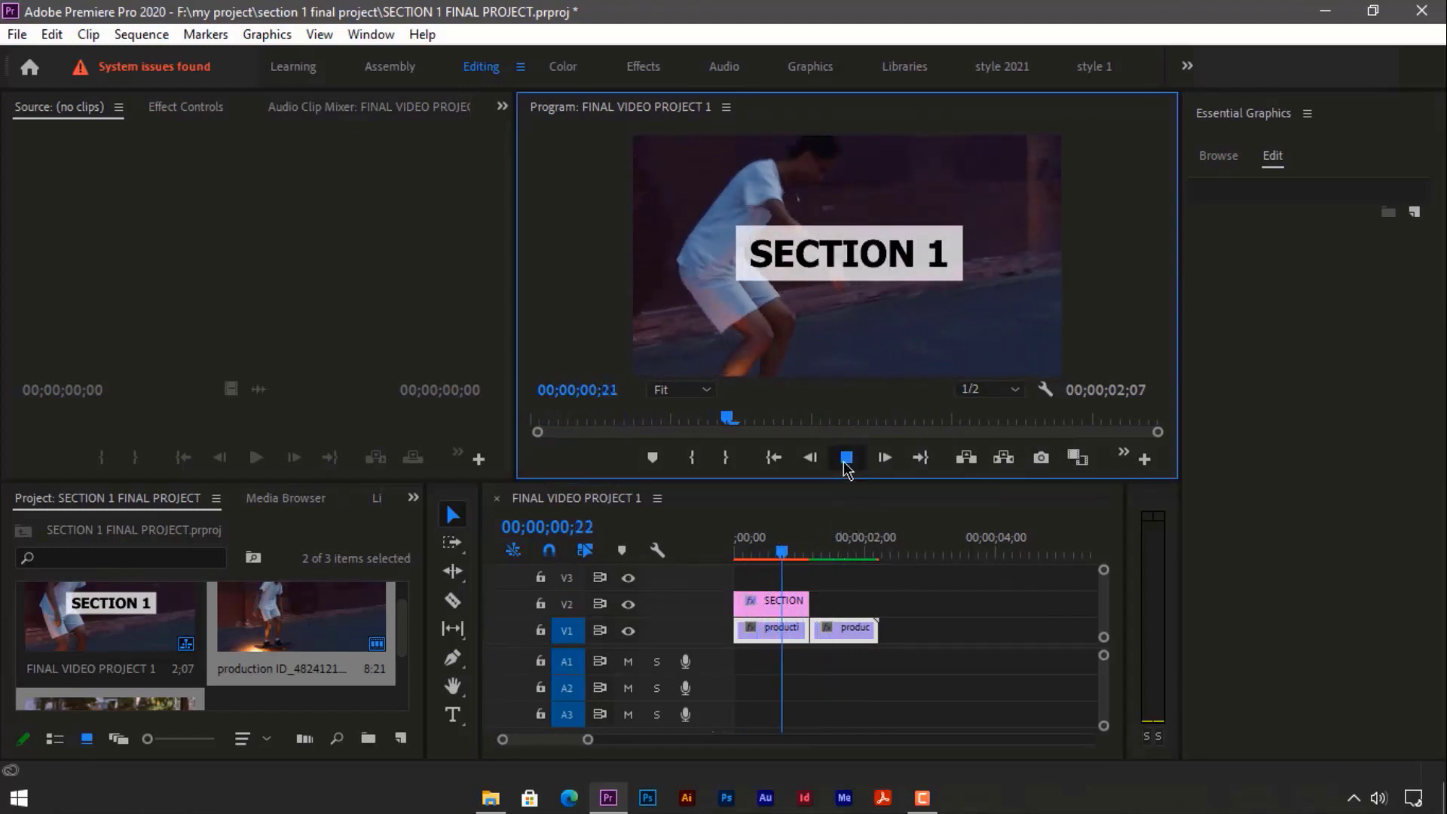
pyautogui.click(846, 461)
pyautogui.click(736, 556)
pyautogui.click(735, 556)
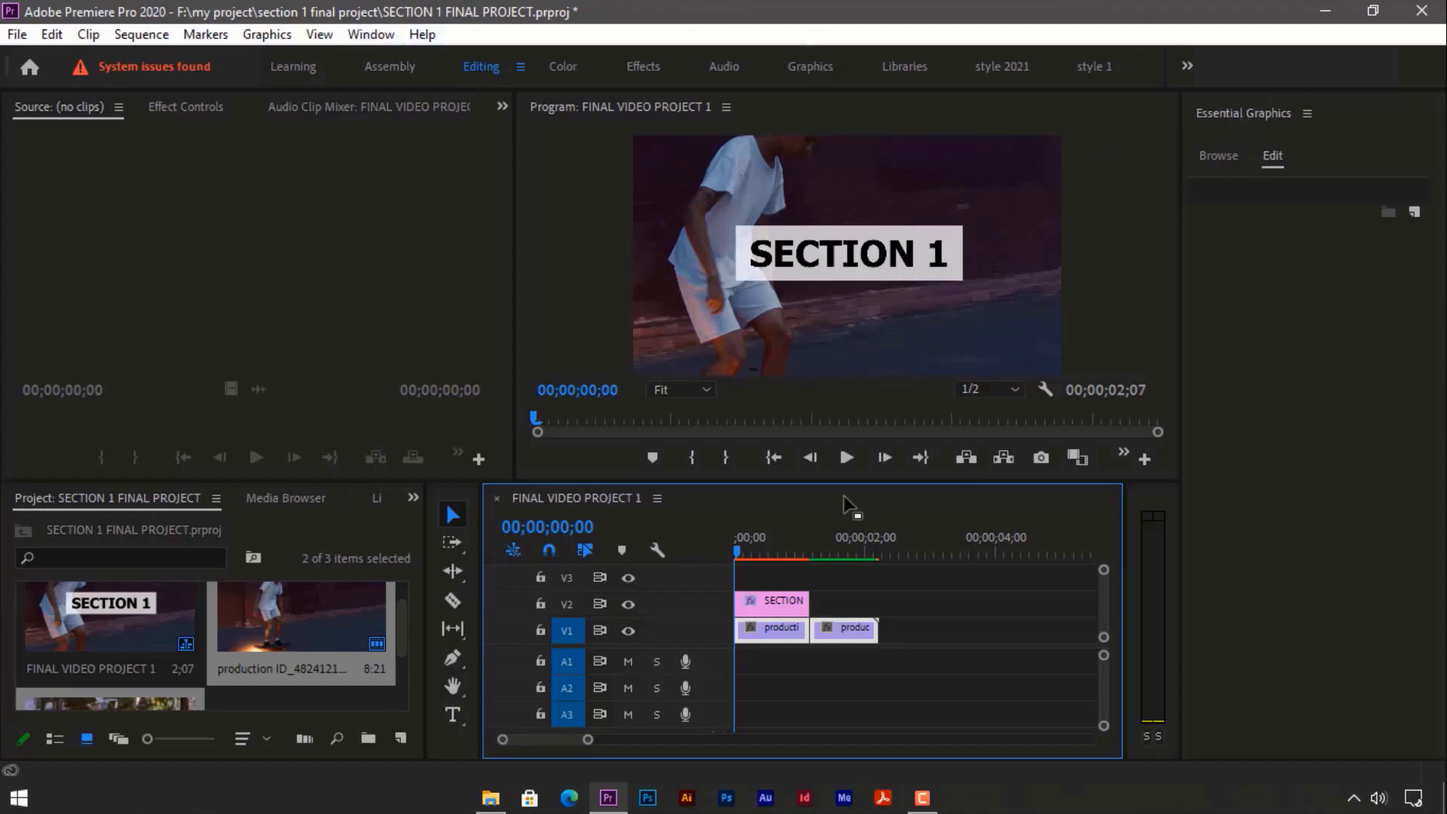
# Select the SECTION 1 title text and review its font and transform settings.
pyautogui.click(792, 605)
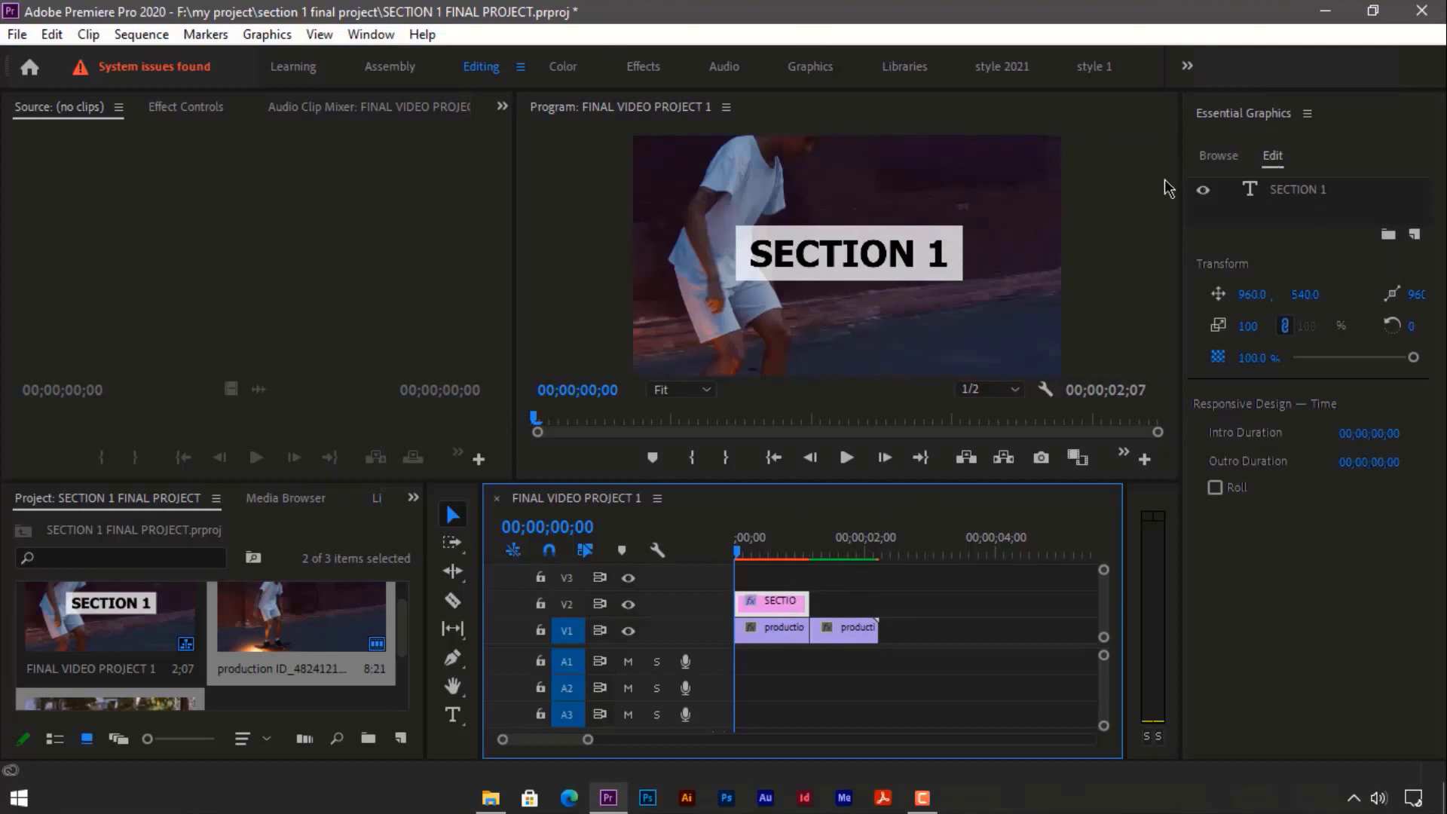
pyautogui.click(906, 248)
pyautogui.scroll(-1, 1273, 565)
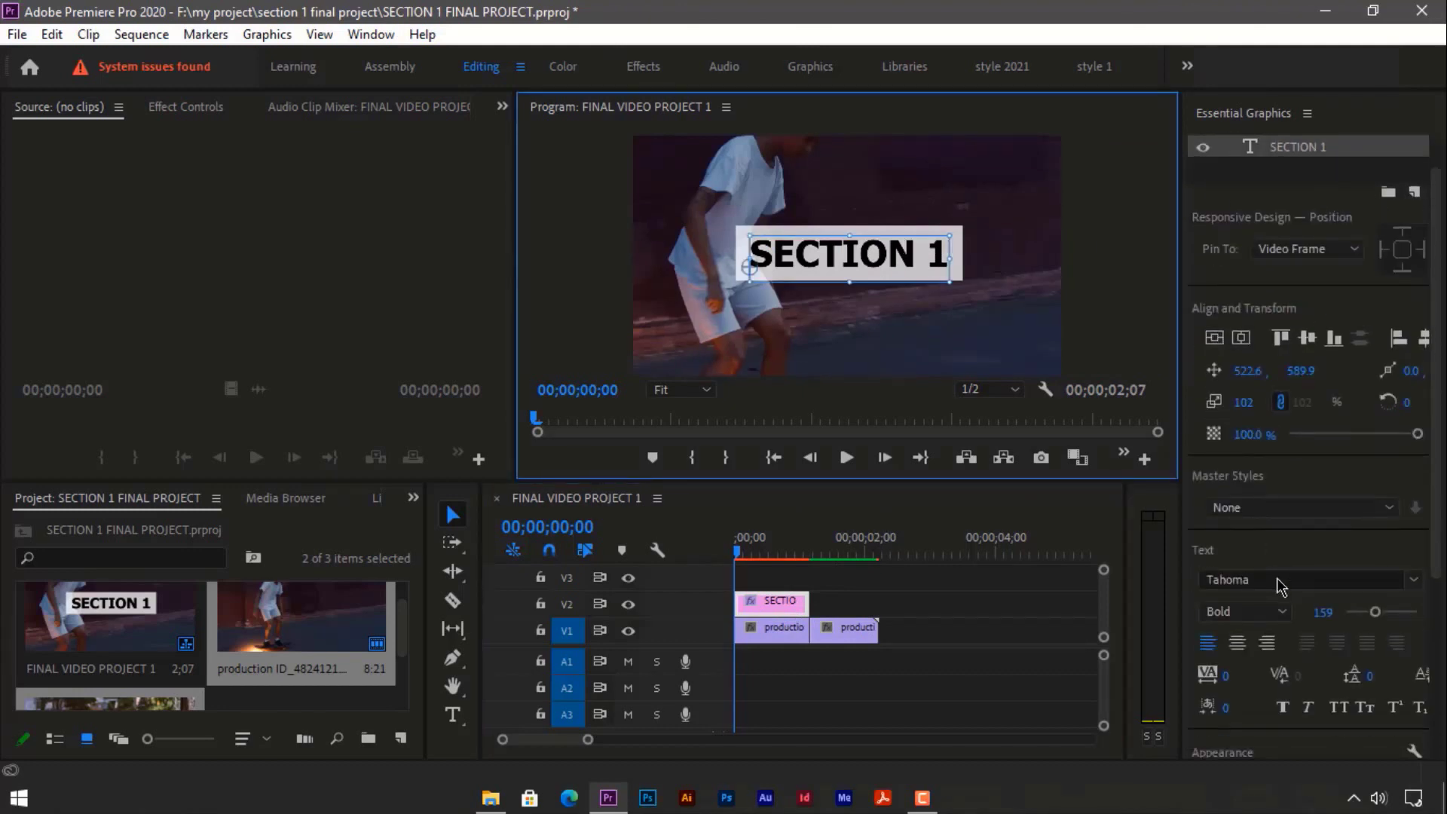
pyautogui.click(988, 634)
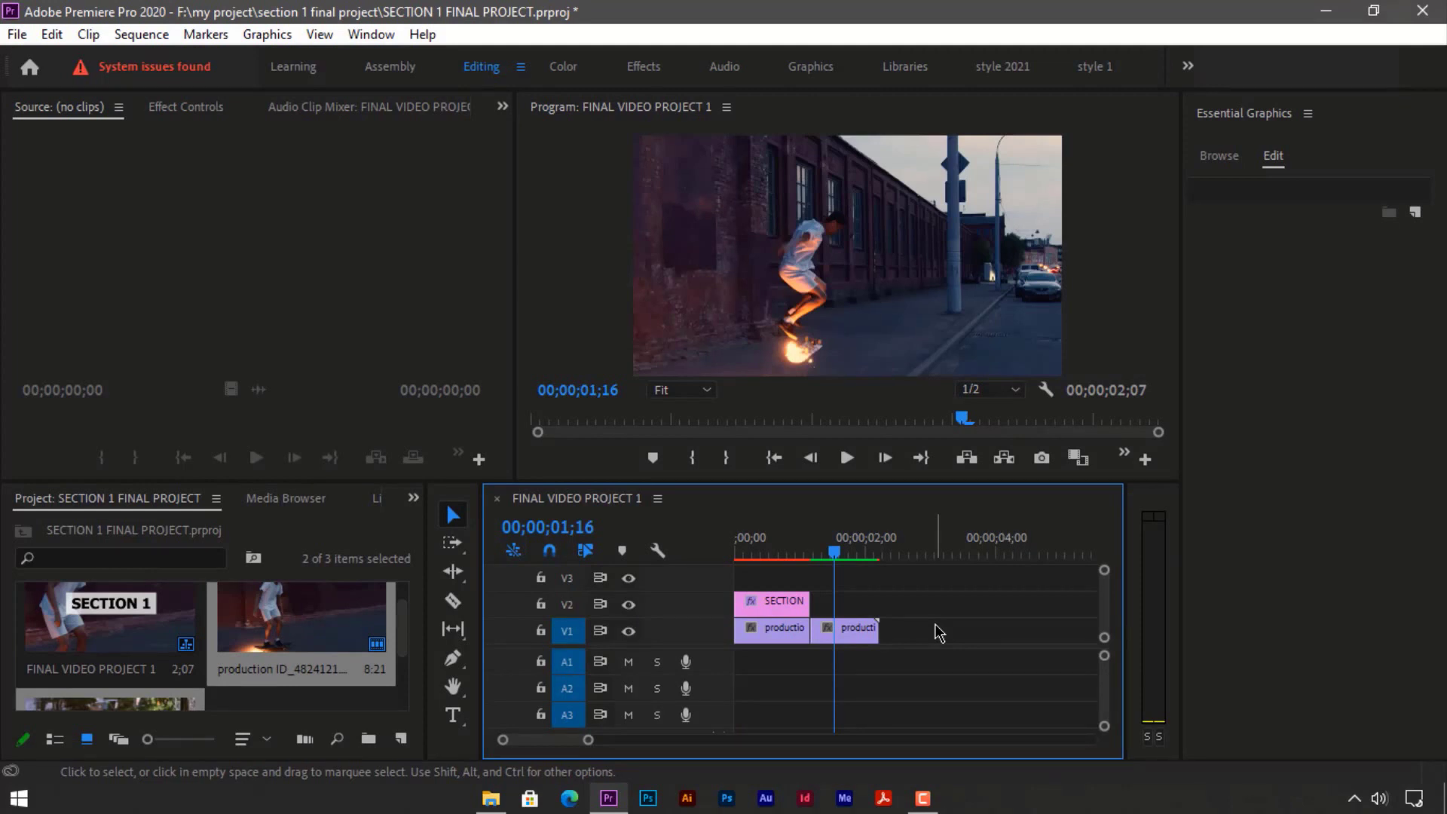
# Select the second footage clip on V1 and show the Lumetri Color controls.
pyautogui.moveTo(936, 624); pyautogui.dragTo(800, 629)
pyautogui.click(901, 625)
pyautogui.click(866, 627)
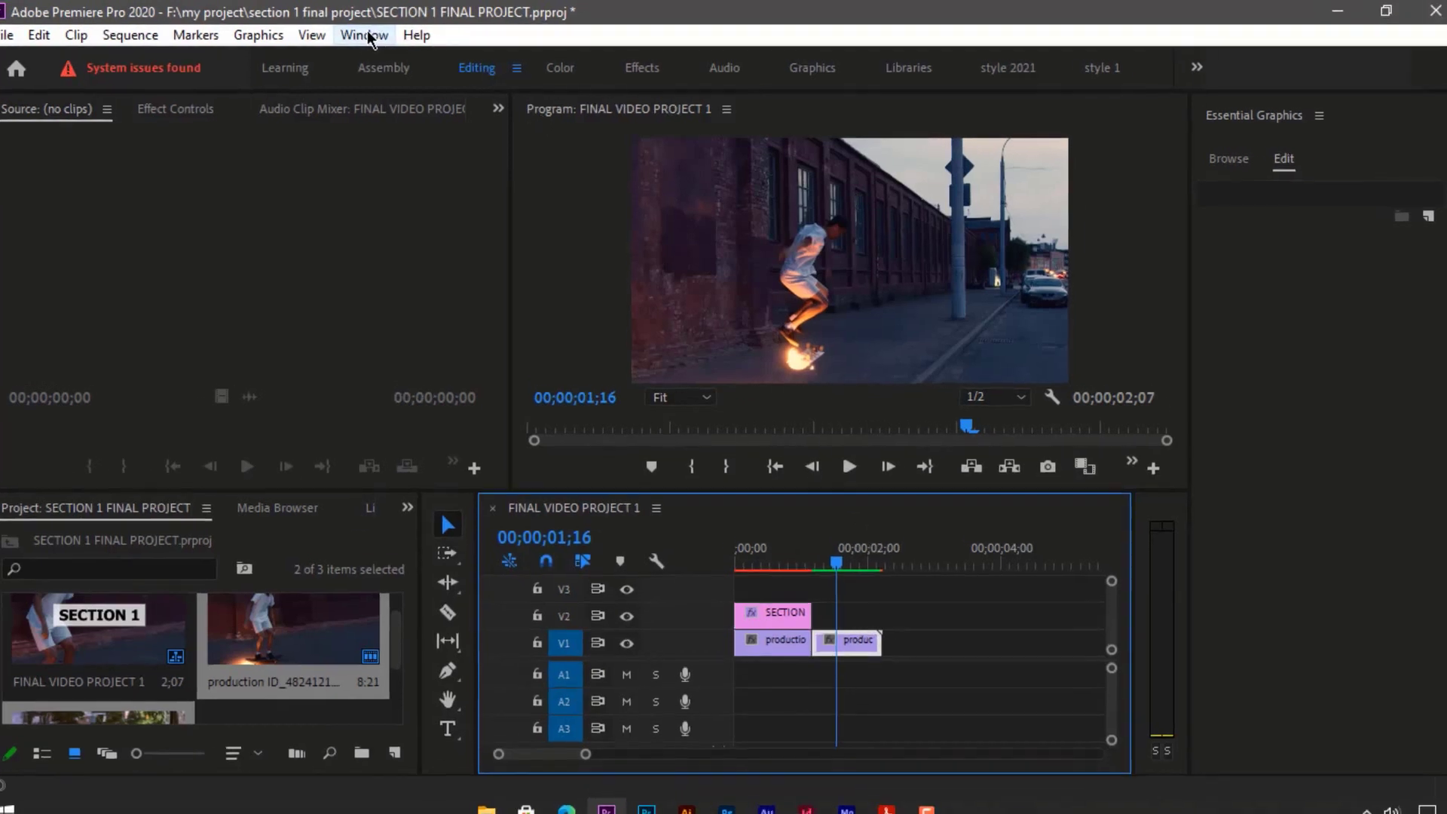
pyautogui.click(372, 34)
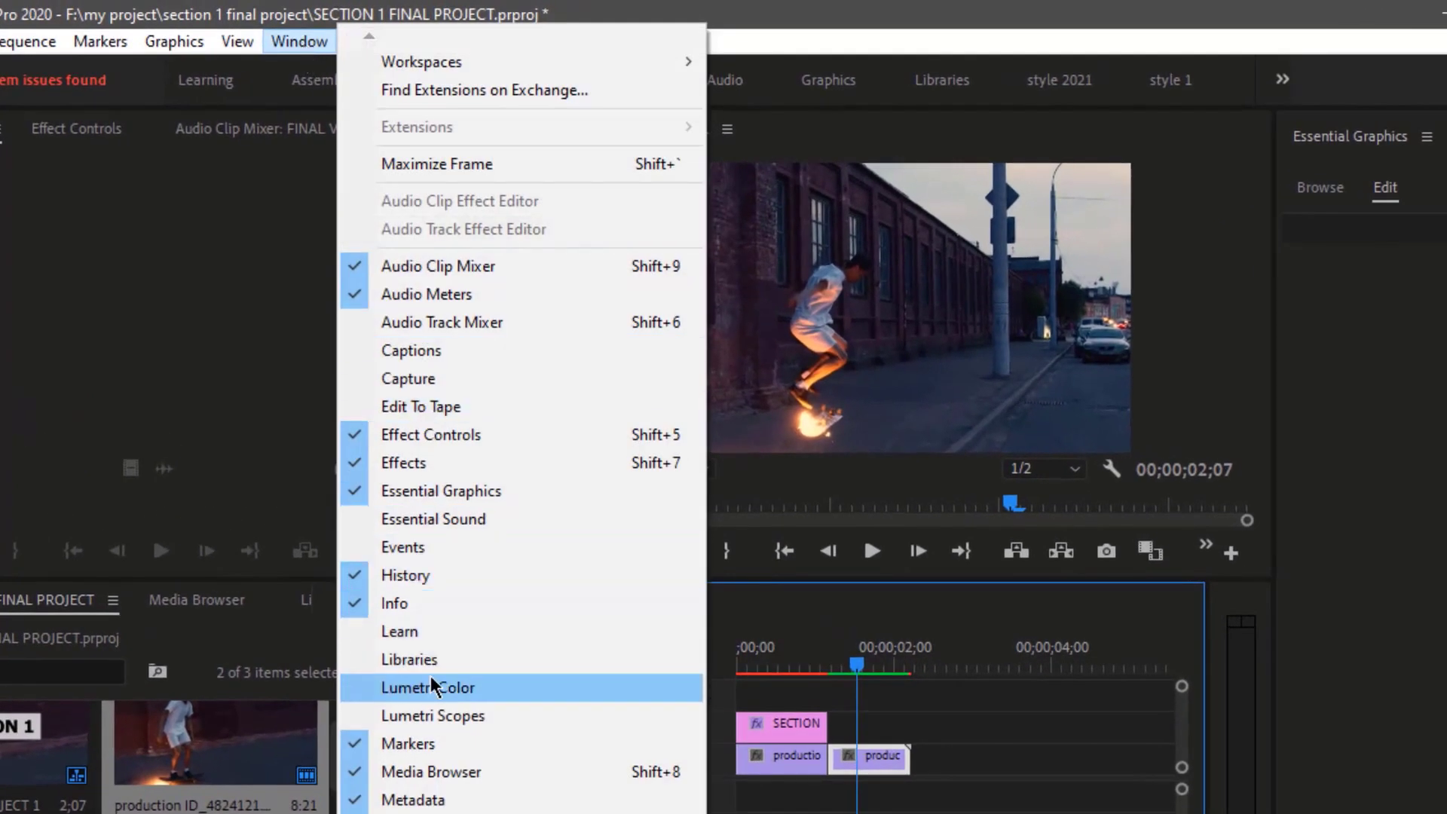
pyautogui.click(431, 685)
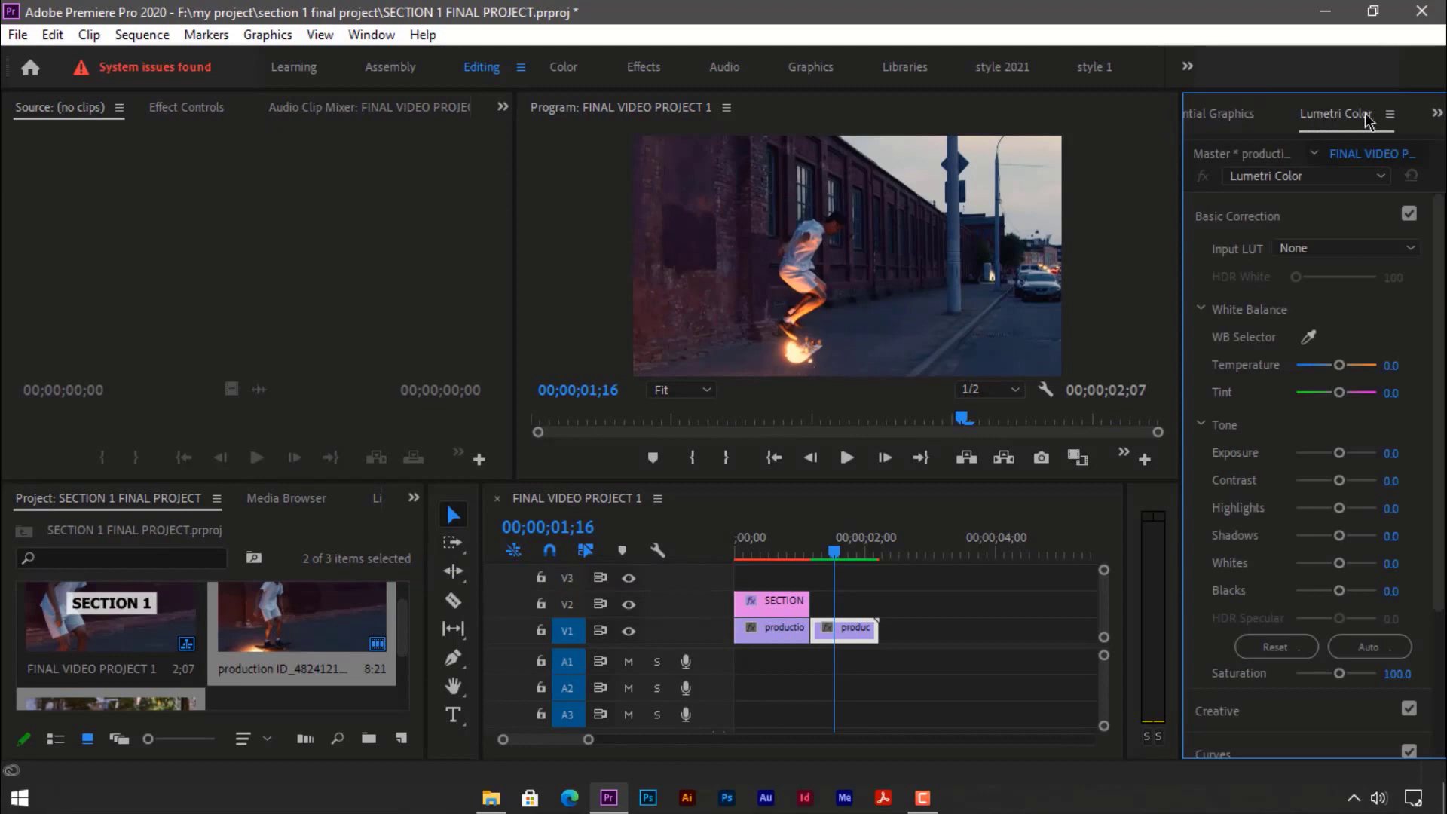
# Compare the Lumetri Color controls with no clip selected and with the second footage clip on V1 selected.
pyautogui.click(942, 632)
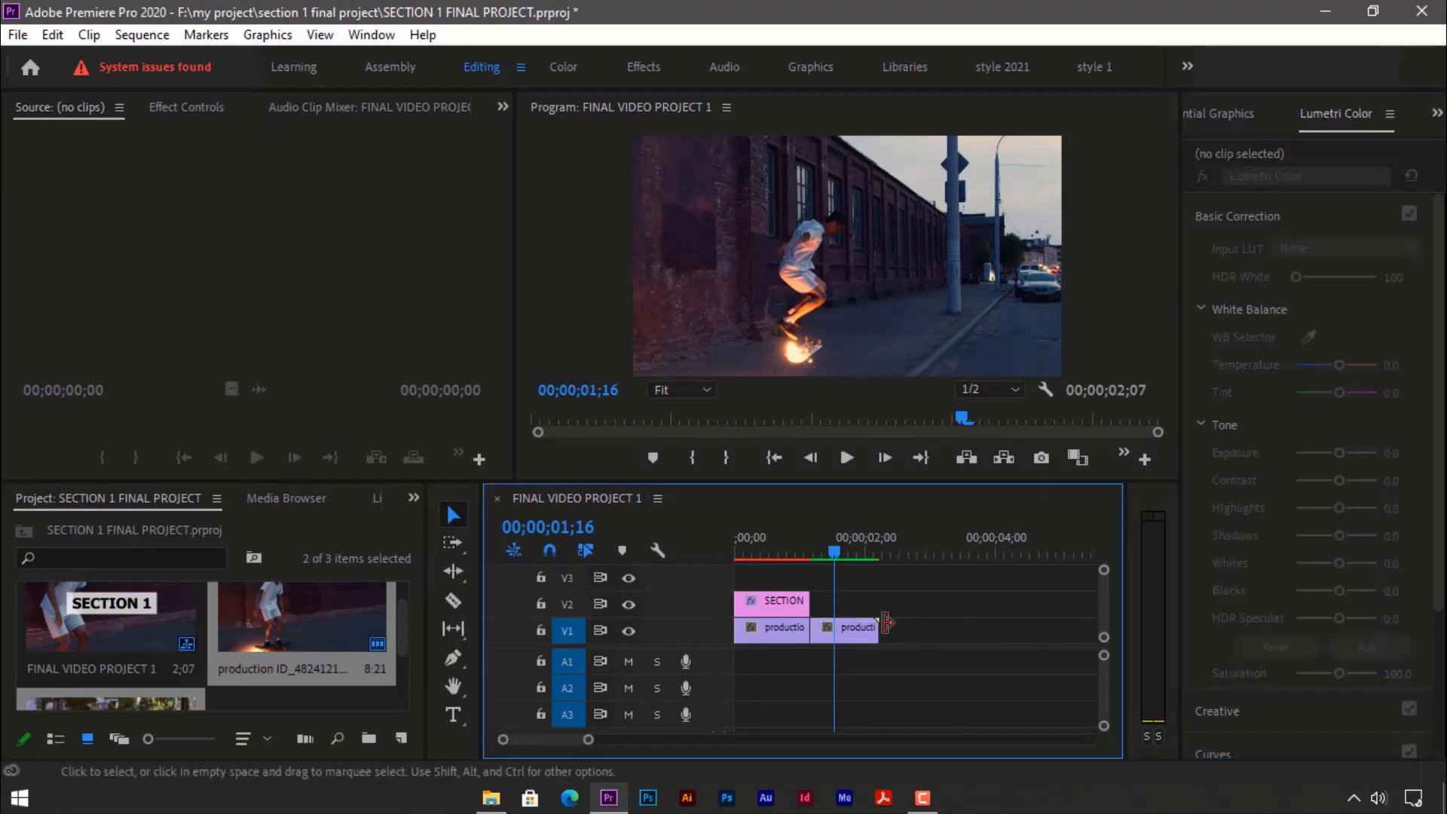
pyautogui.click(855, 623)
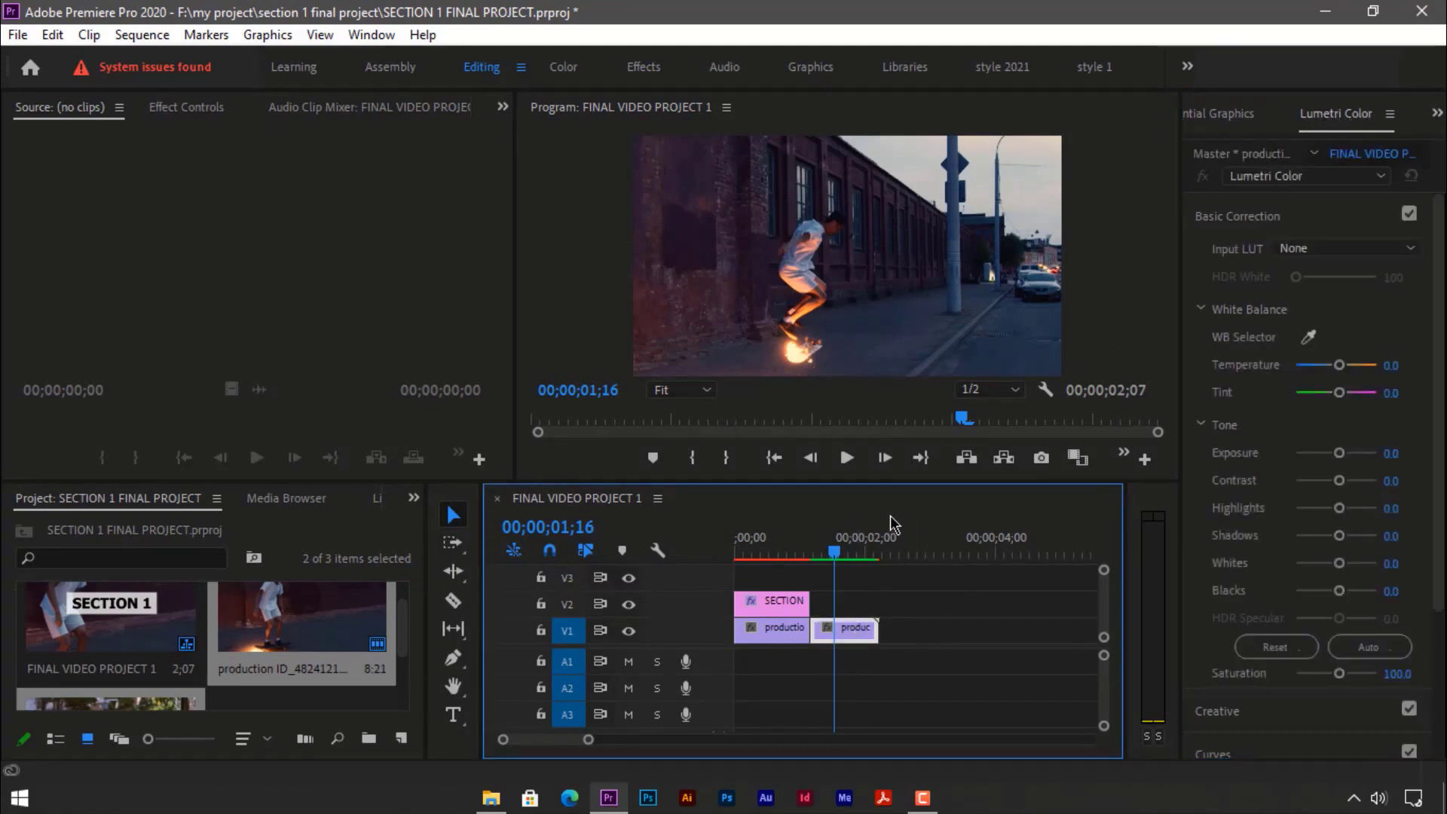
pyautogui.click(857, 554)
pyautogui.moveTo(805, 557); pyautogui.dragTo(836, 556)
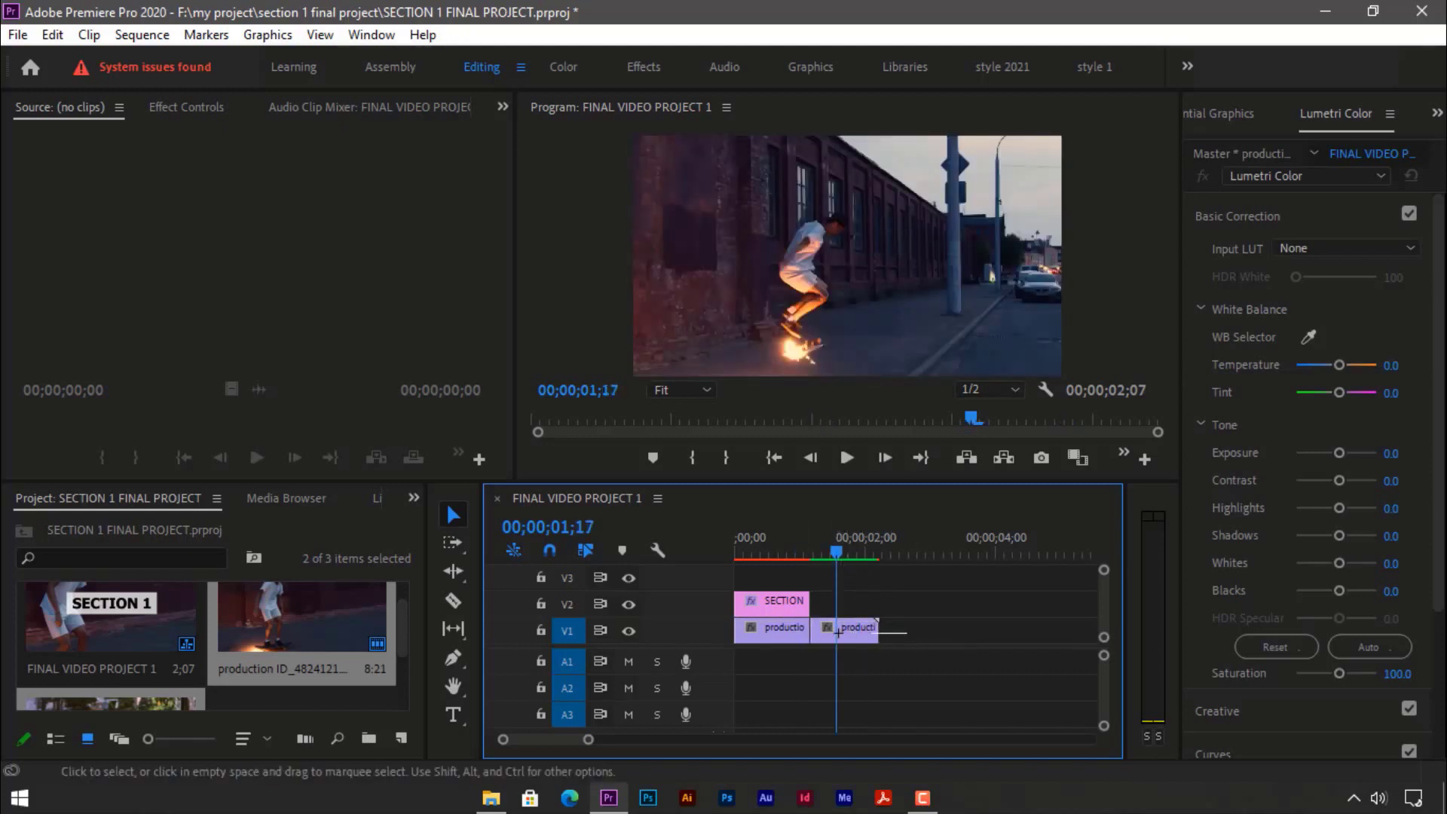
pyautogui.click(779, 632)
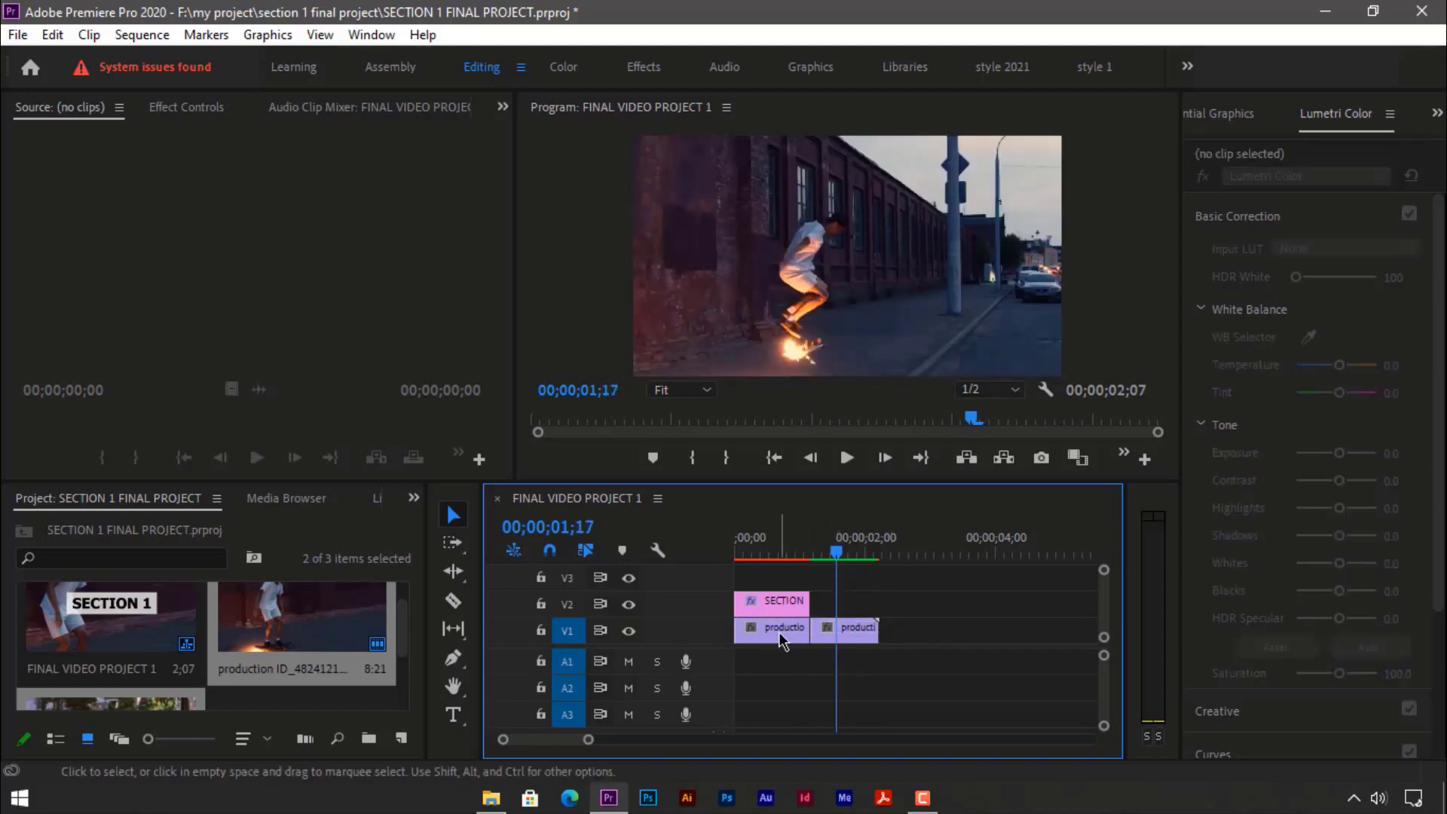
pyautogui.moveTo(903, 635); pyautogui.dragTo(794, 635)
pyautogui.click(914, 627)
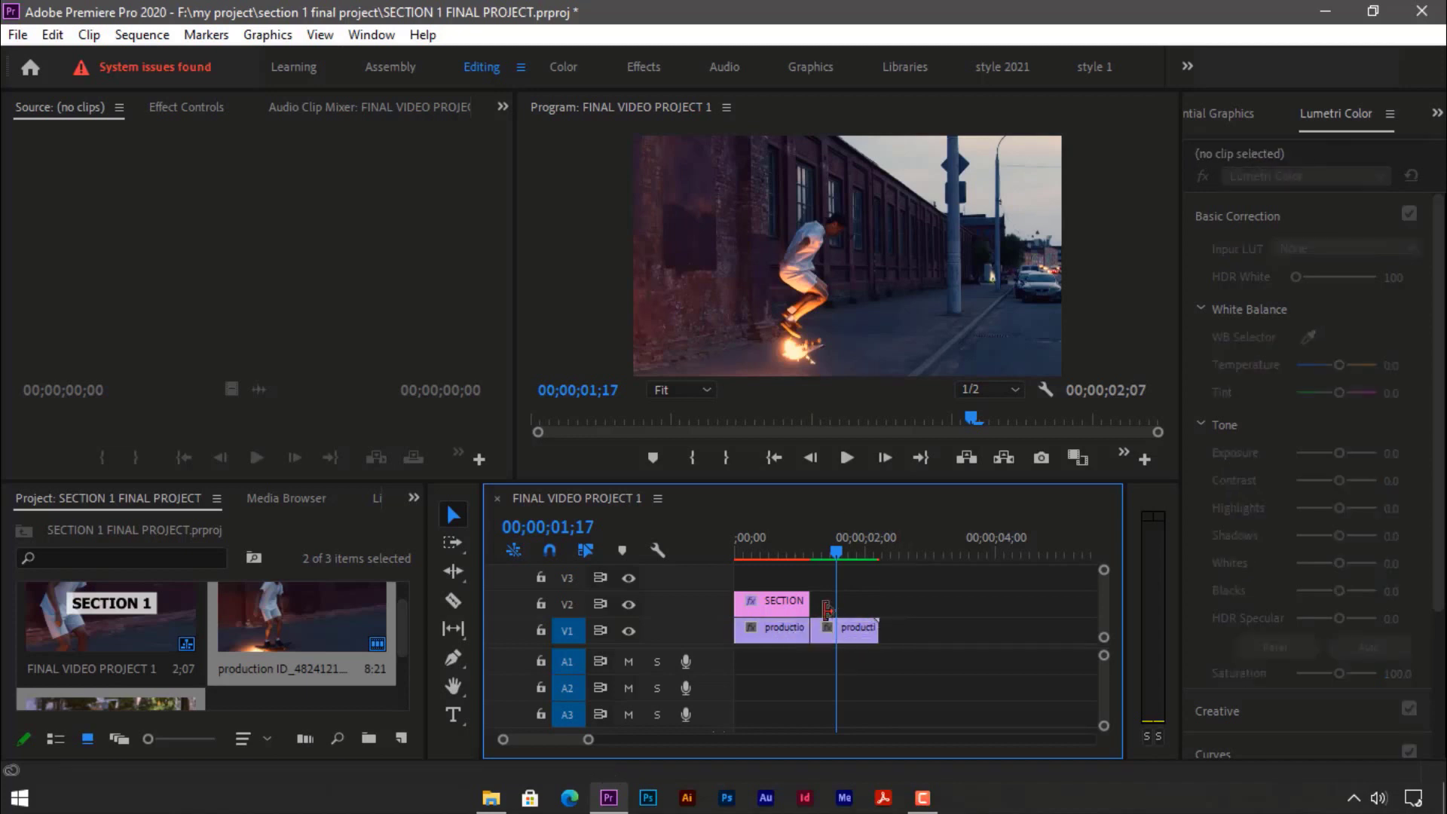
pyautogui.click(830, 621)
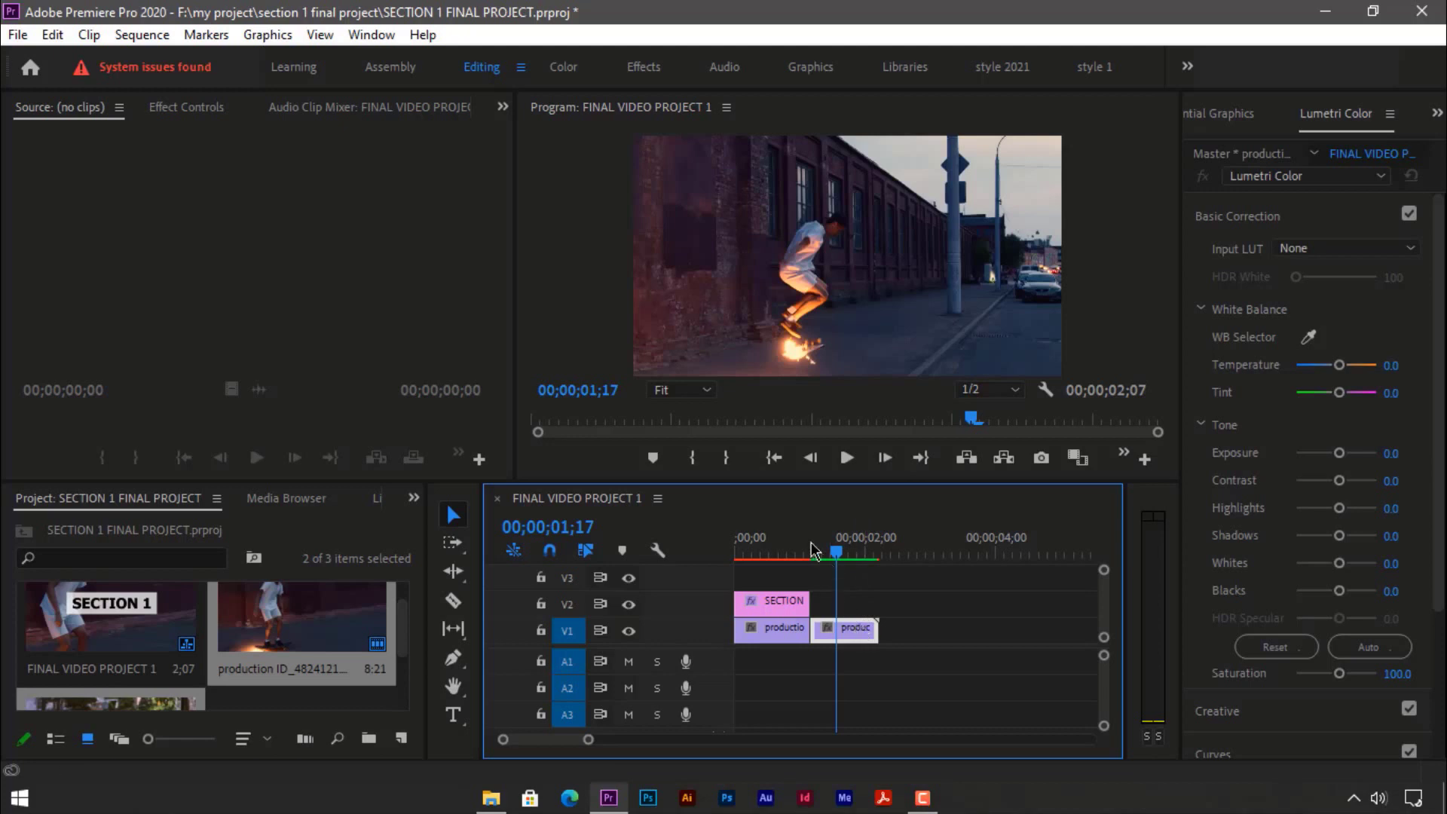
# Scrub back and forth between the two footage clips to check which one Lumetri Color targets, and clear the selection.
pyautogui.click(780, 544)
pyautogui.click(835, 550)
pyautogui.click(793, 550)
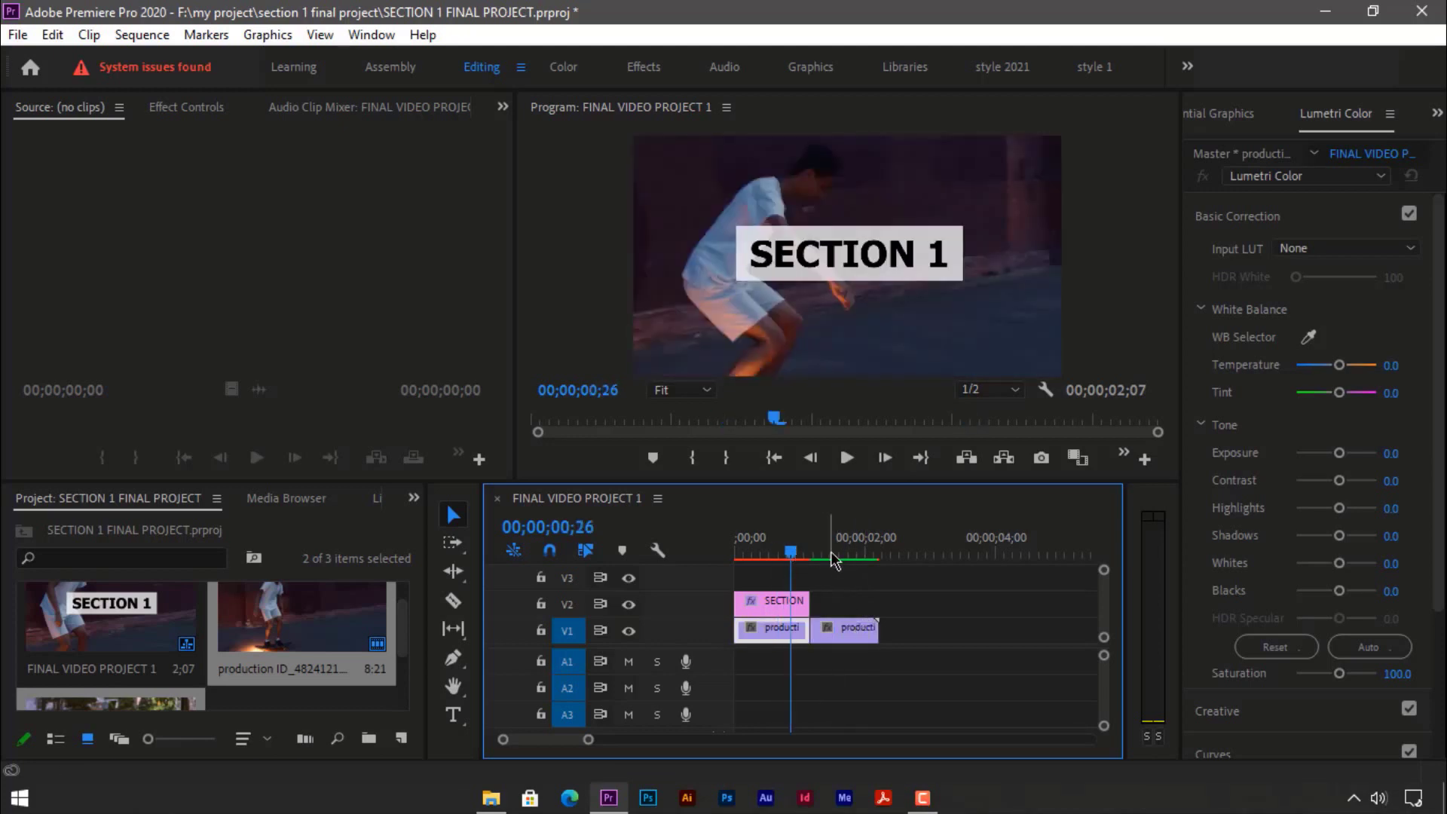
pyautogui.click(829, 550)
pyautogui.click(789, 550)
pyautogui.click(832, 554)
pyautogui.click(927, 621)
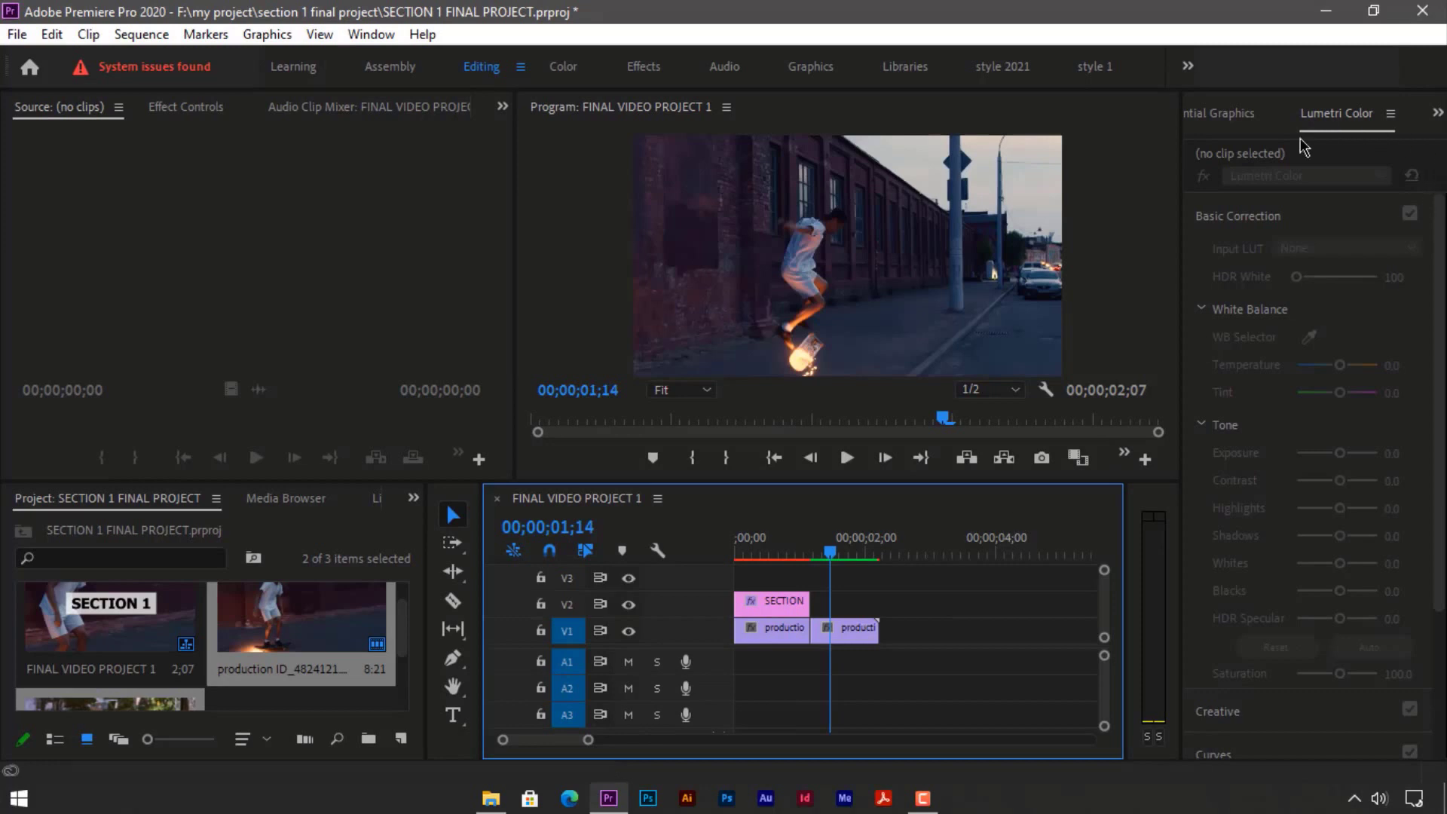
# Select the second footage clip on V1, review the Lumetri Color sections, and expand Basic Correction.
pyautogui.click(866, 630)
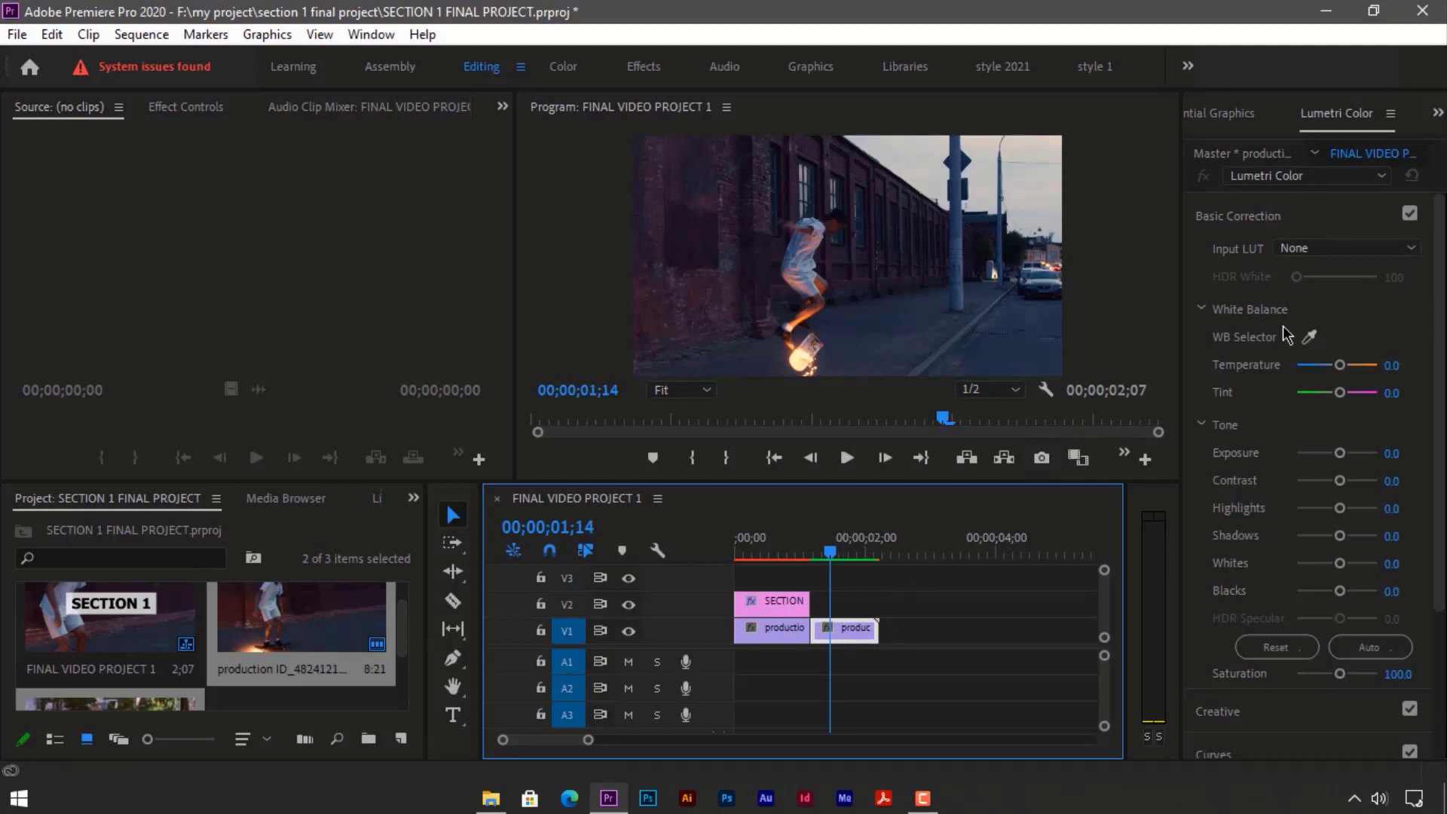
pyautogui.click(1252, 216)
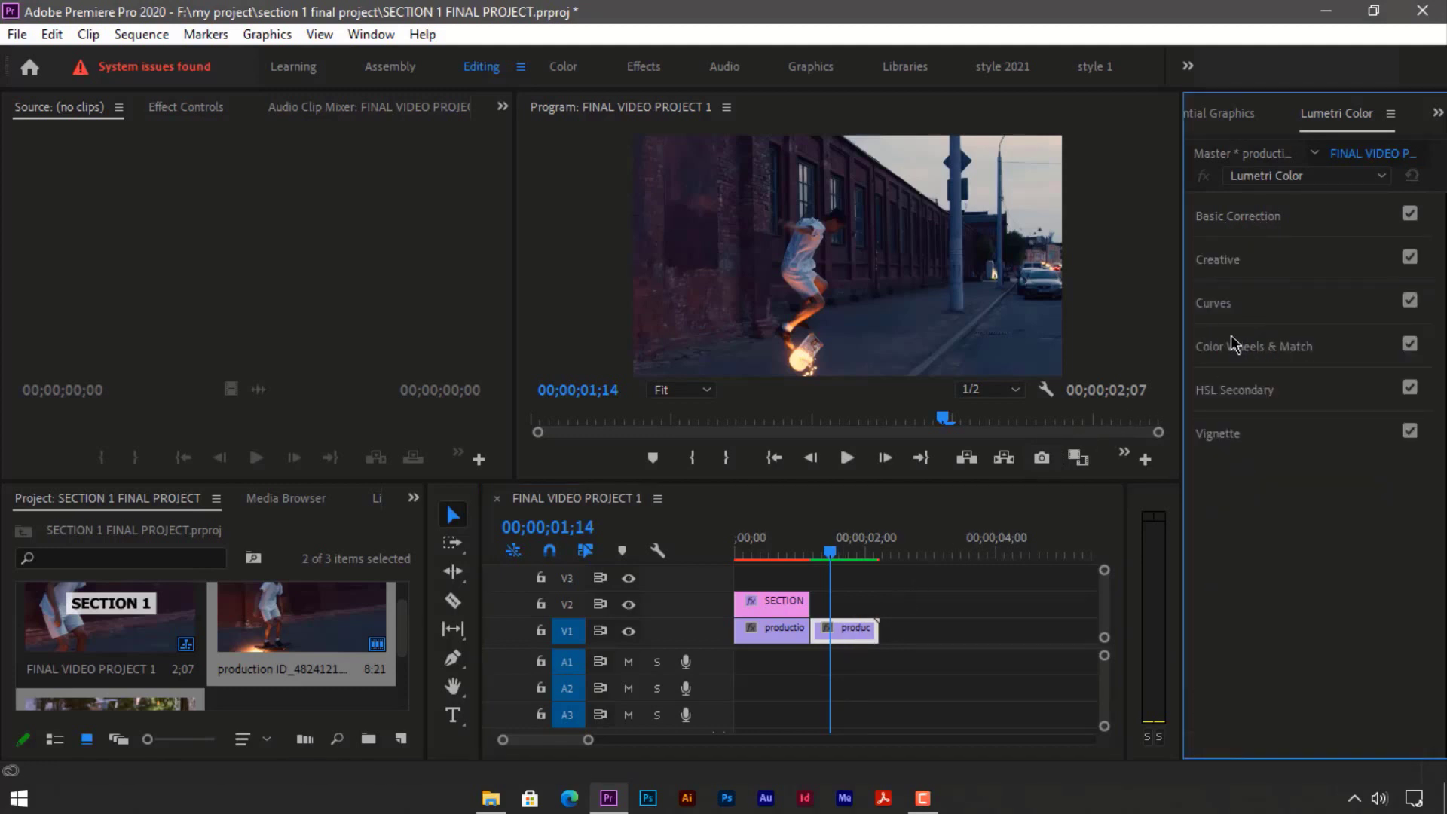
pyautogui.click(1210, 218)
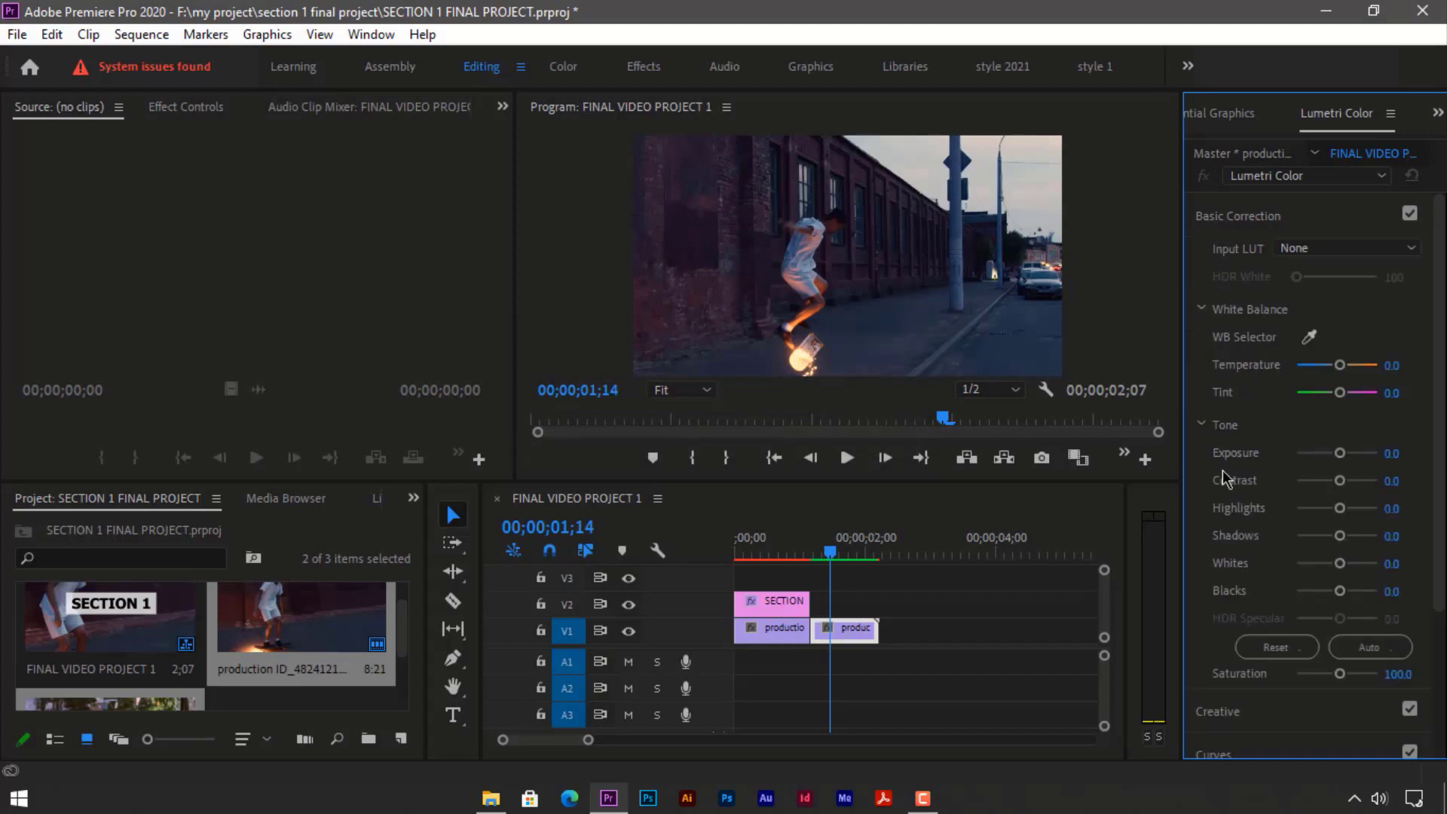
# Apply automatic tone correction to the second footage clip on V1 and compare it with Lumetri Color bypassed and enabled.
pyautogui.scroll(-1, 1233, 499)
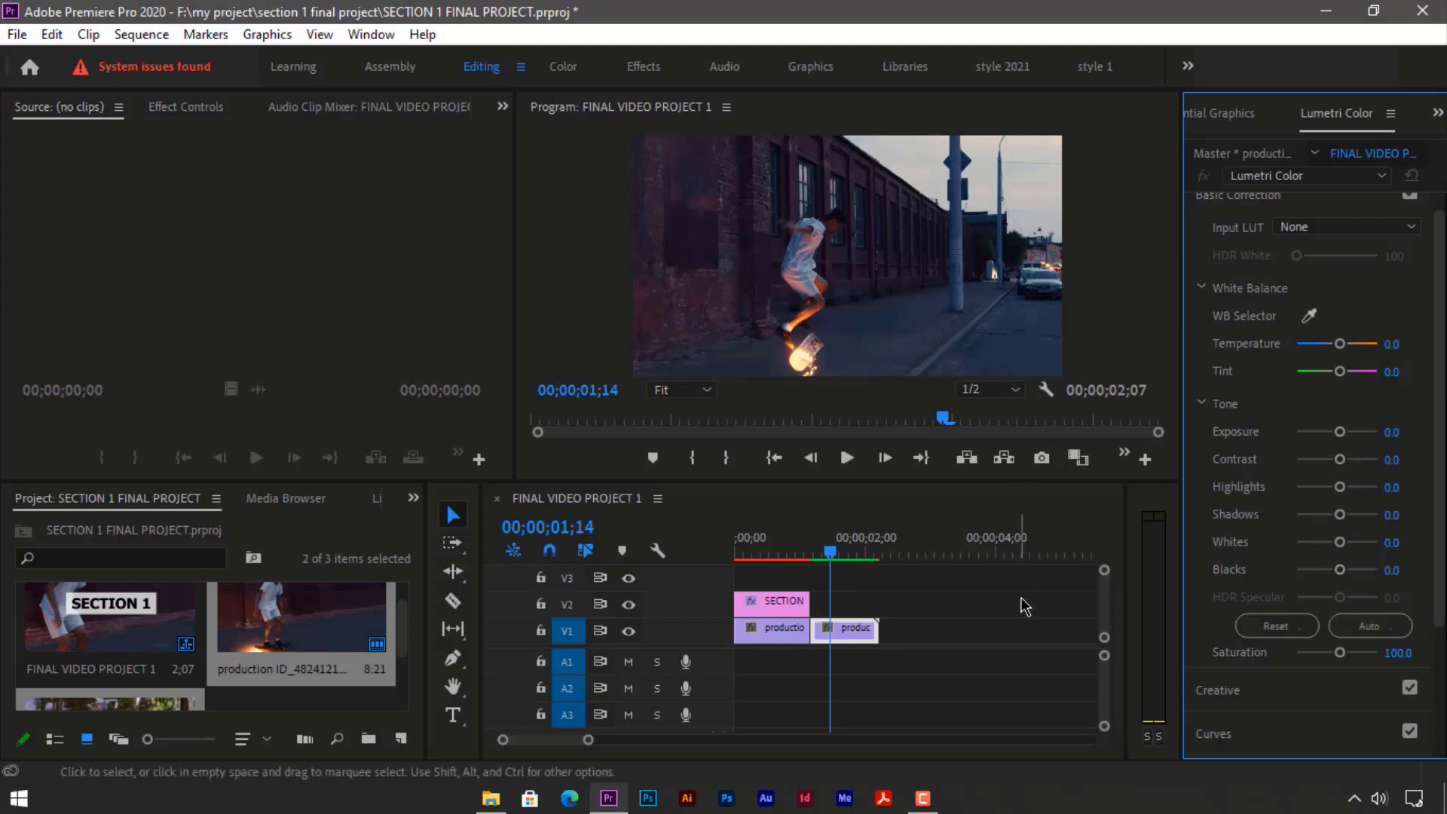
pyautogui.click(1376, 622)
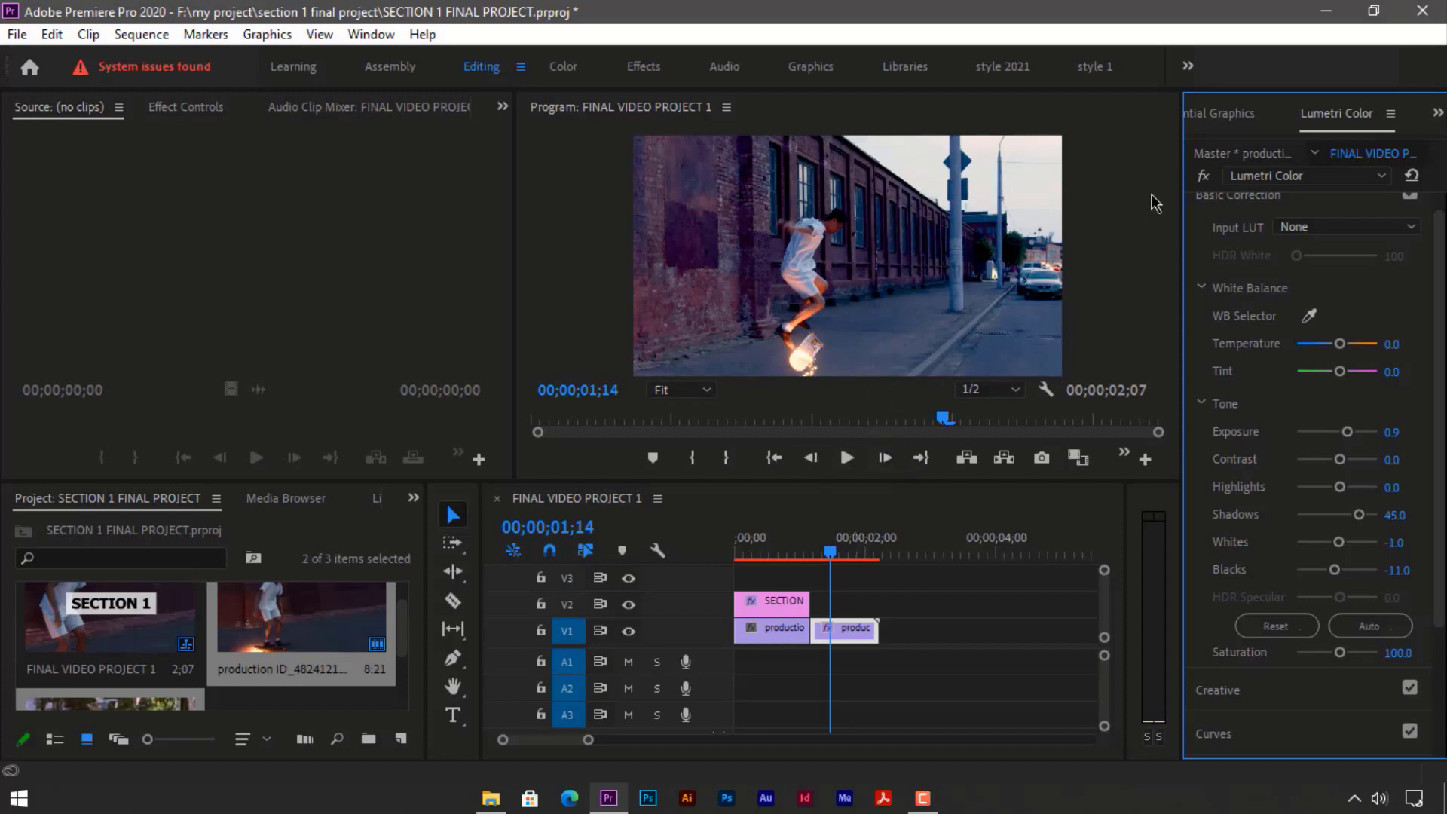
pyautogui.click(1202, 178)
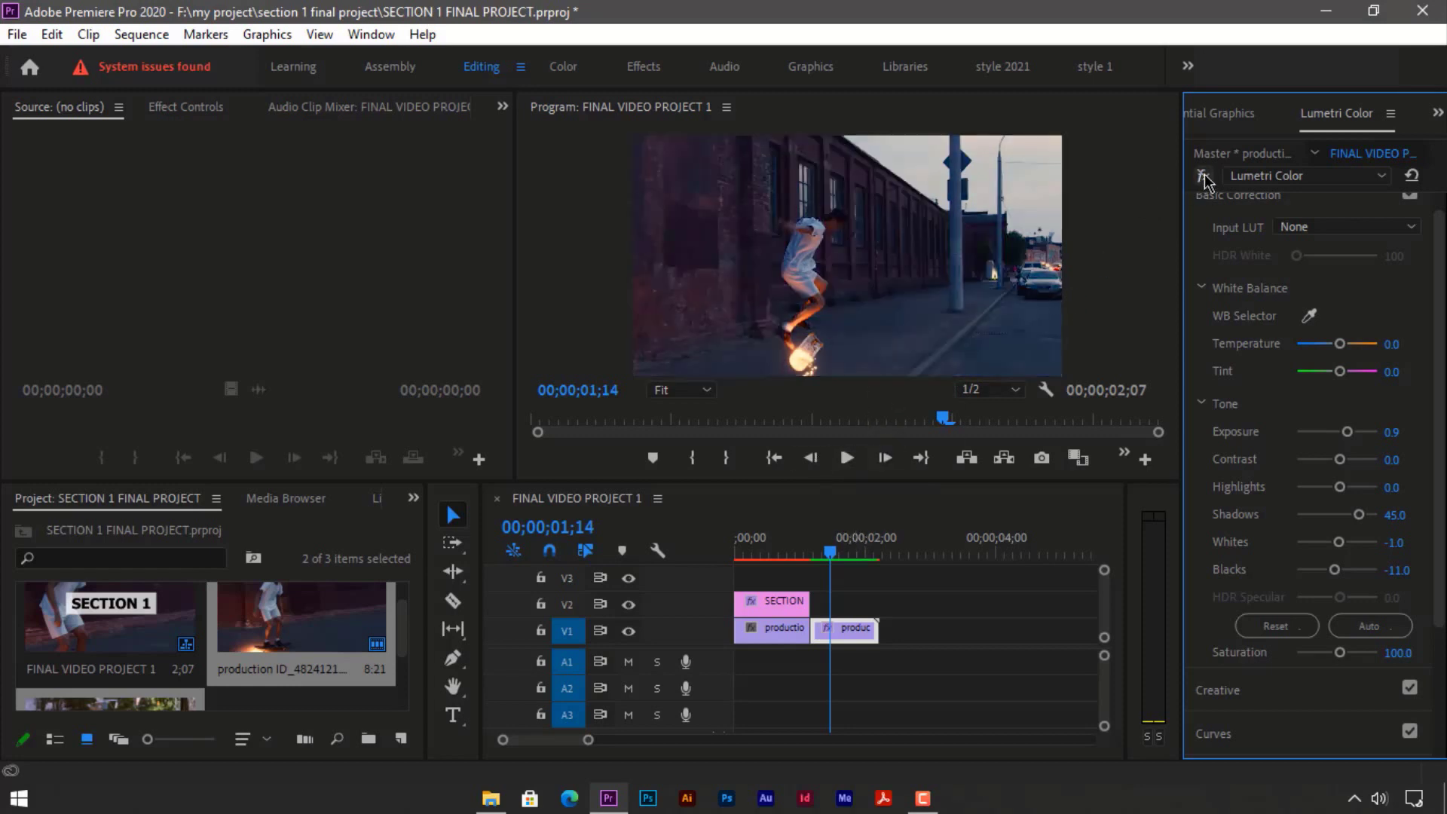
pyautogui.click(1203, 178)
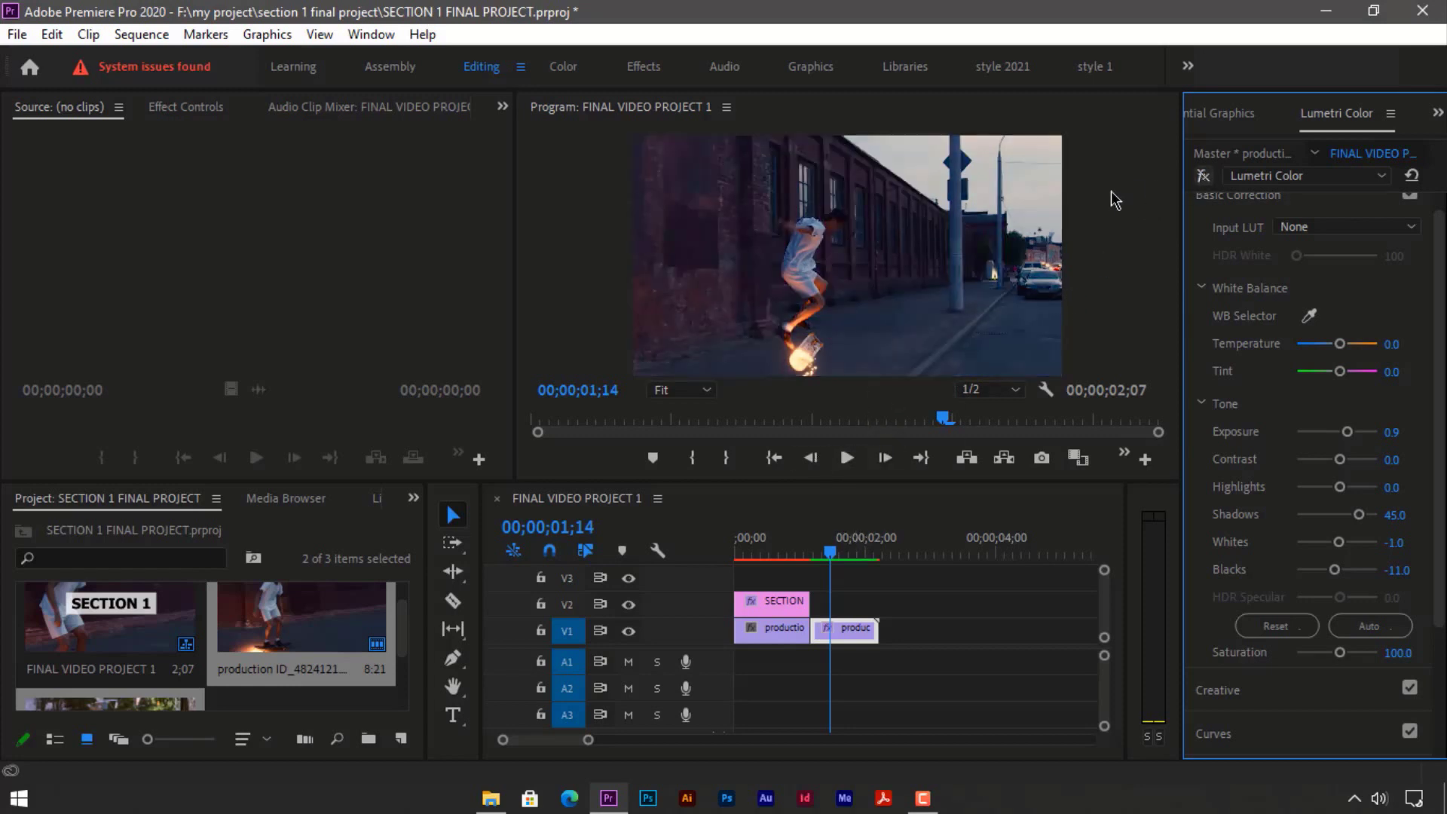
pyautogui.click(1203, 178)
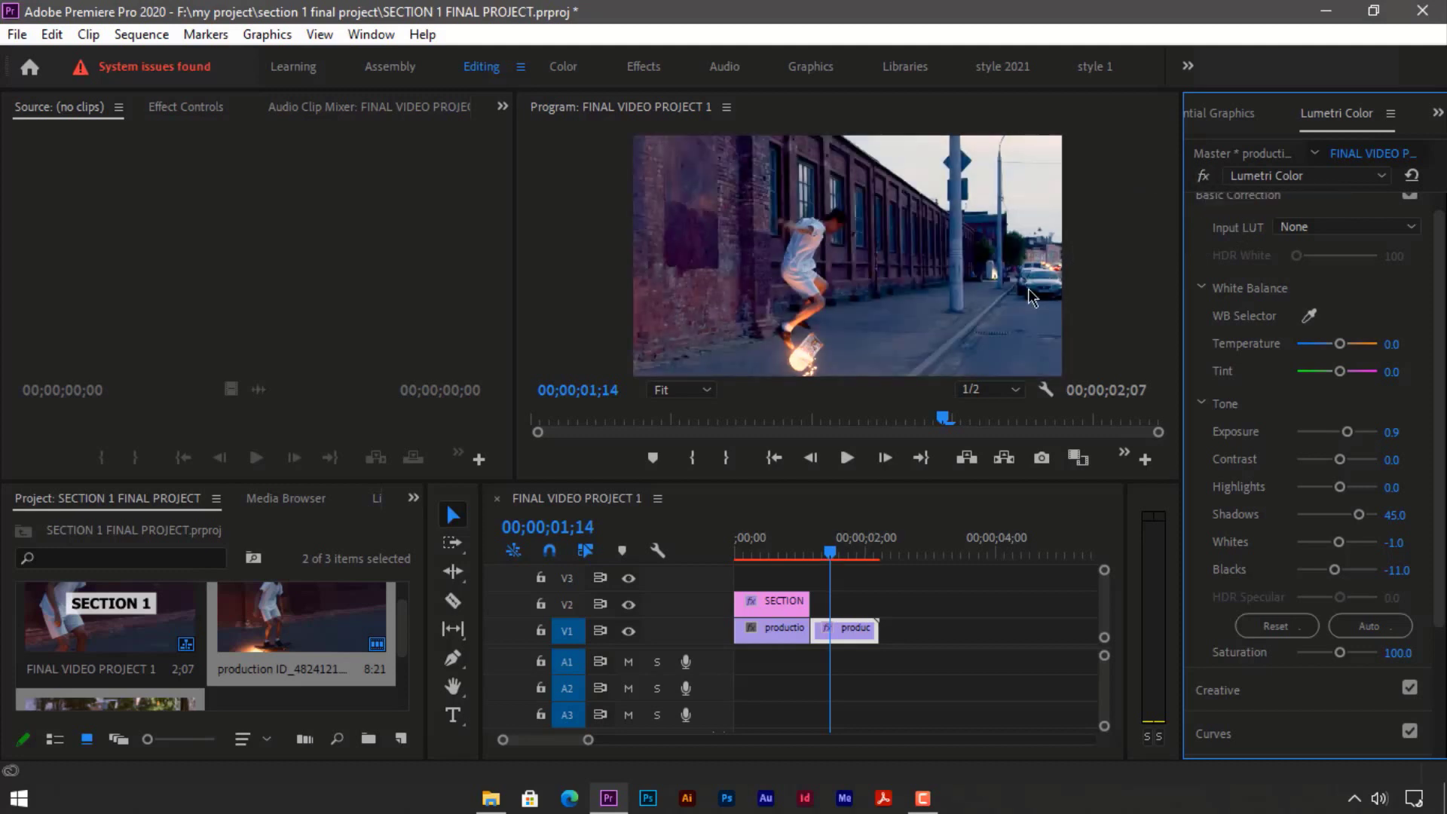
# Check the first footage clip, return to the second one, and repeatedly bypass and re-enable its Lumetri Color to compare before and after.
pyautogui.click(781, 550)
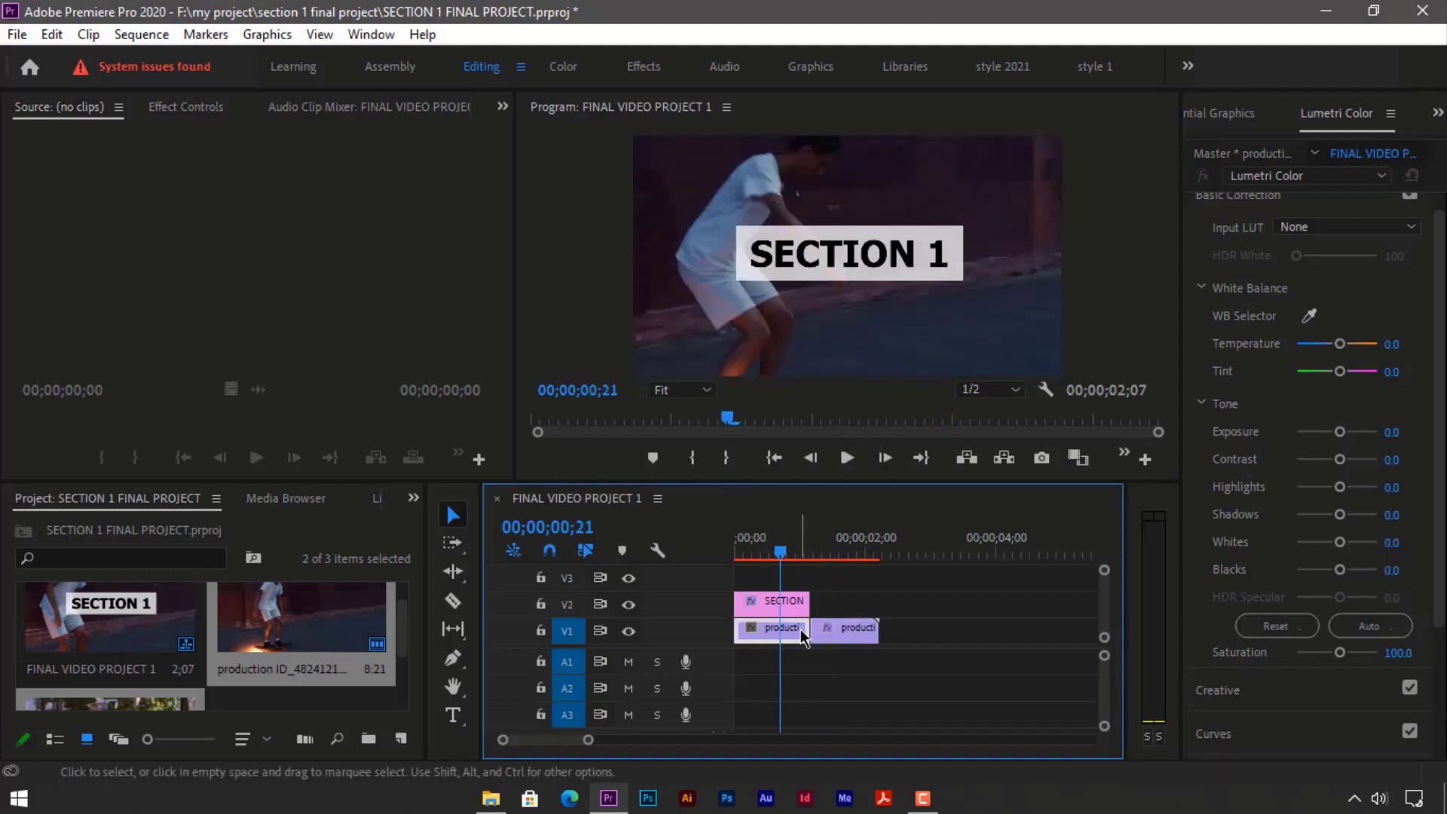
pyautogui.click(843, 541)
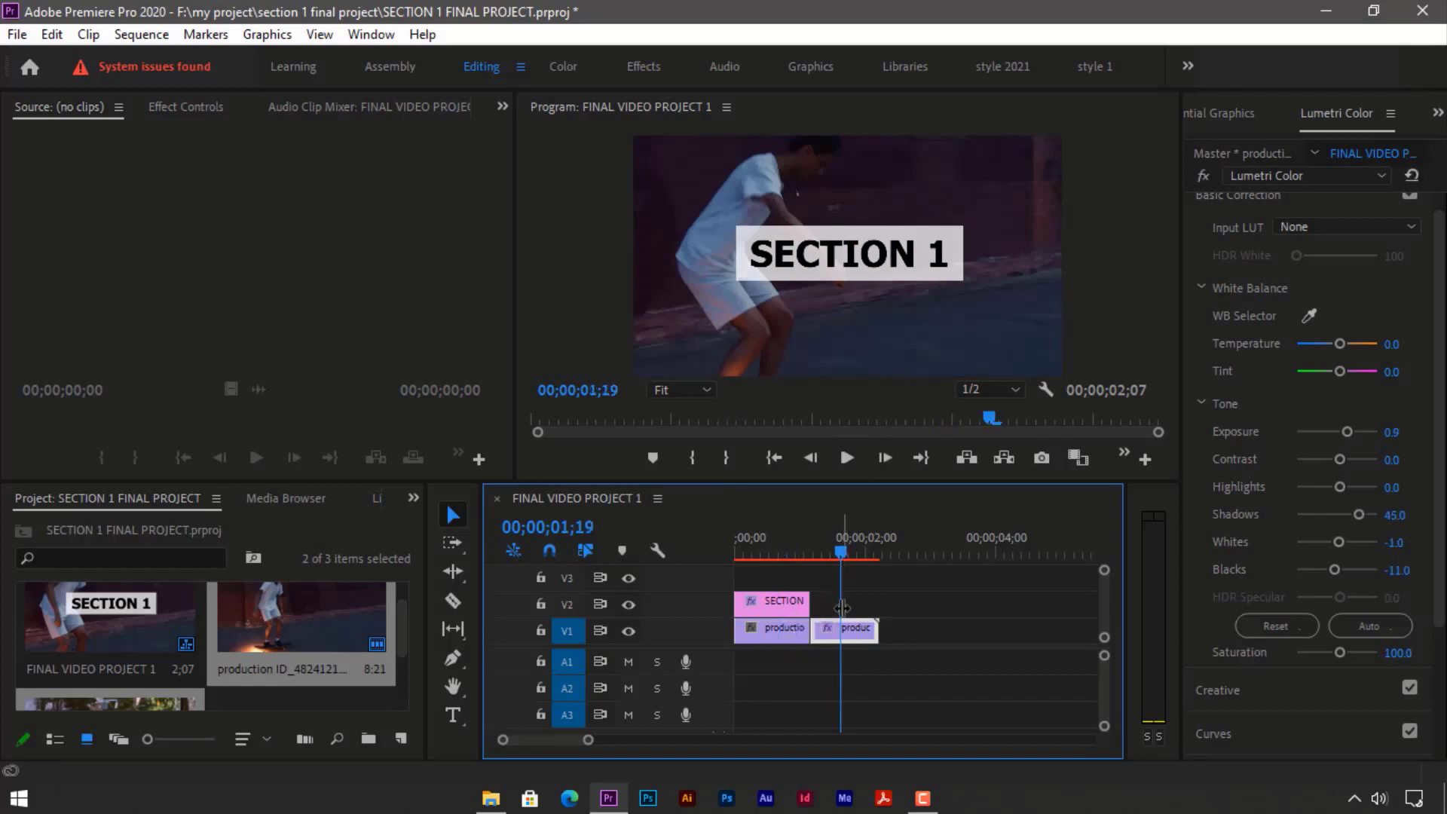
pyautogui.click(850, 630)
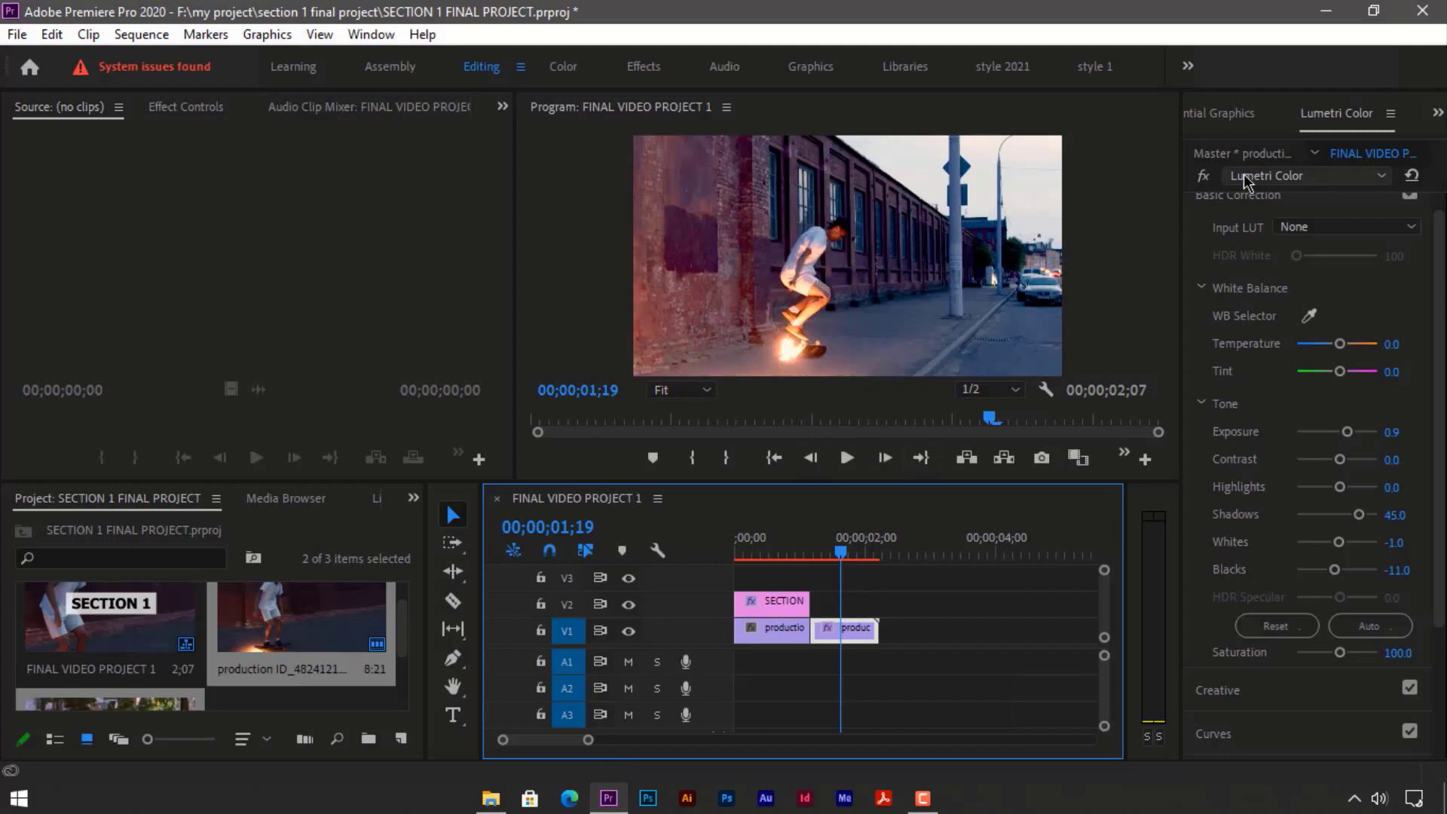
pyautogui.click(1211, 179)
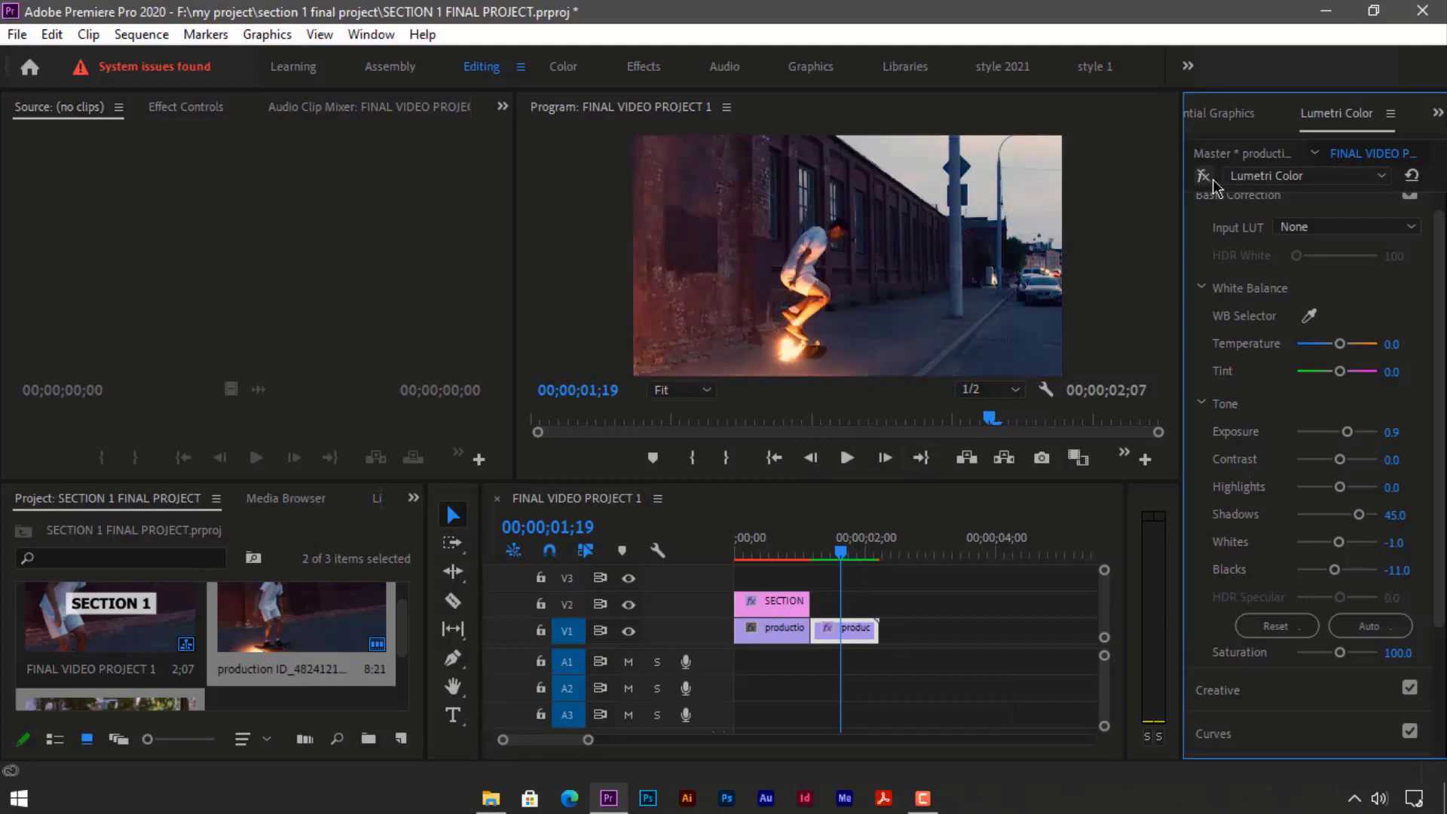
pyautogui.click(1213, 178)
pyautogui.click(1213, 179)
pyautogui.click(1213, 178)
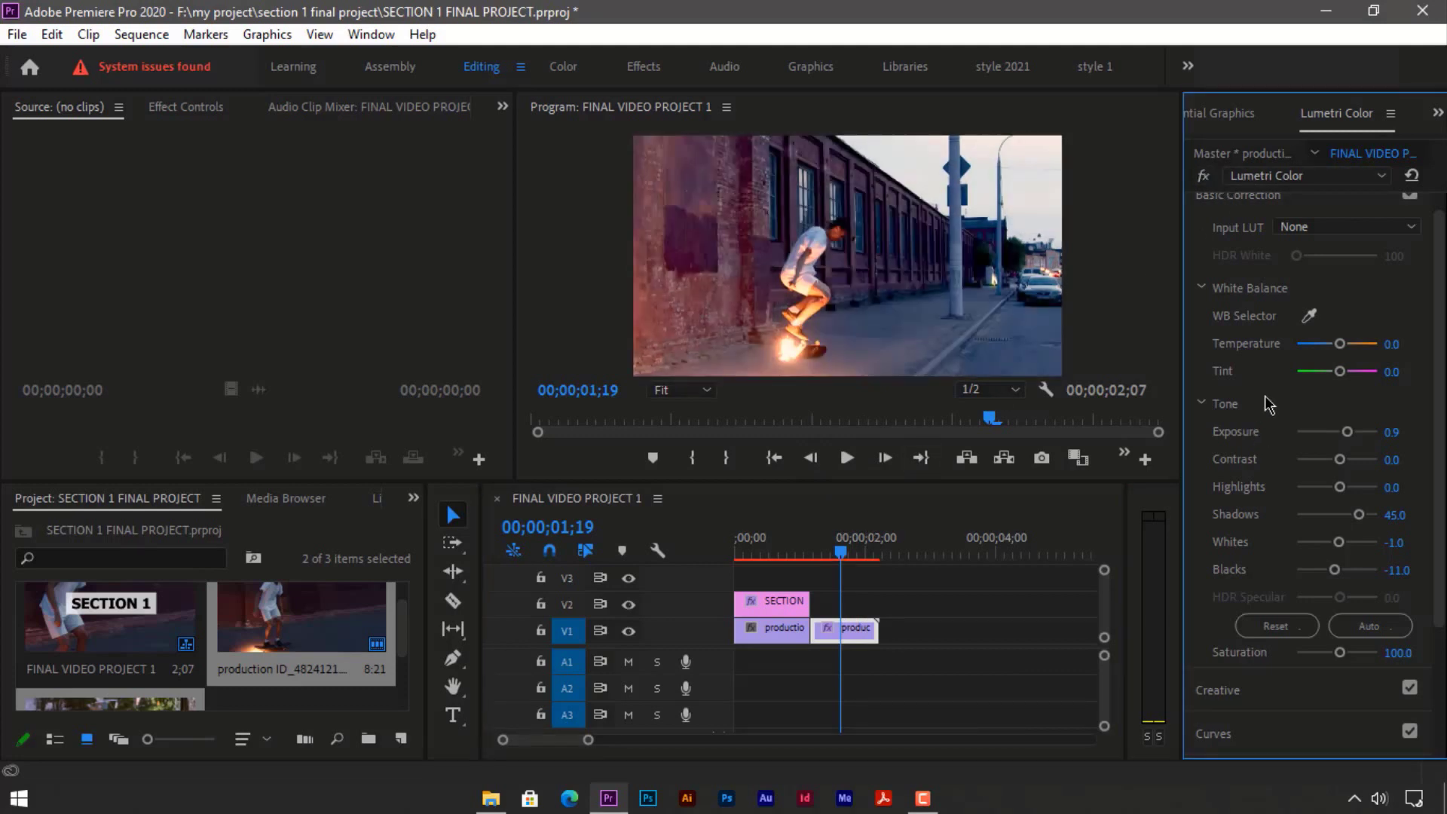
pyautogui.click(1205, 178)
pyautogui.click(1205, 178)
pyautogui.click(1205, 178)
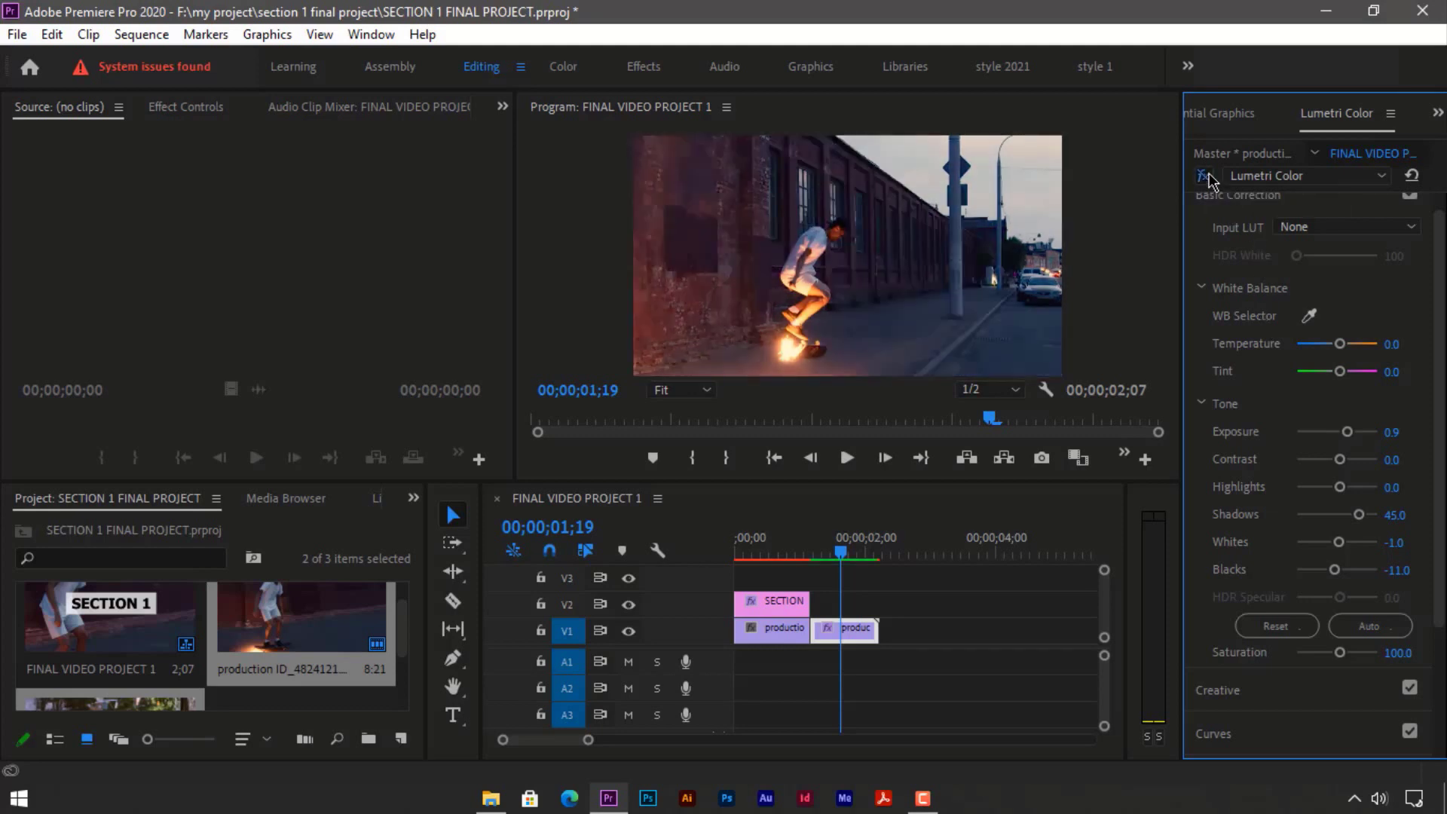
pyautogui.click(1205, 177)
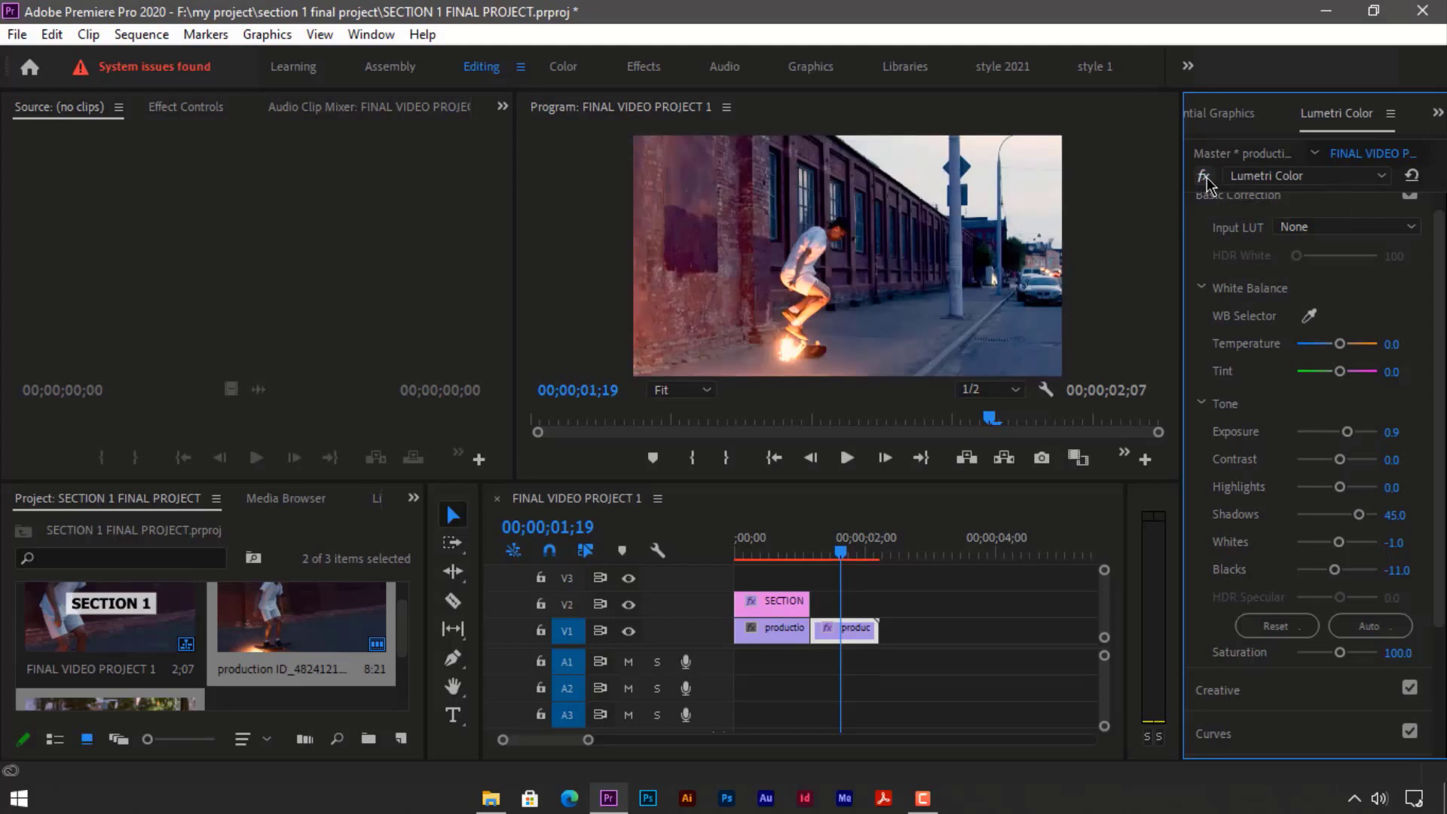
pyautogui.click(1205, 177)
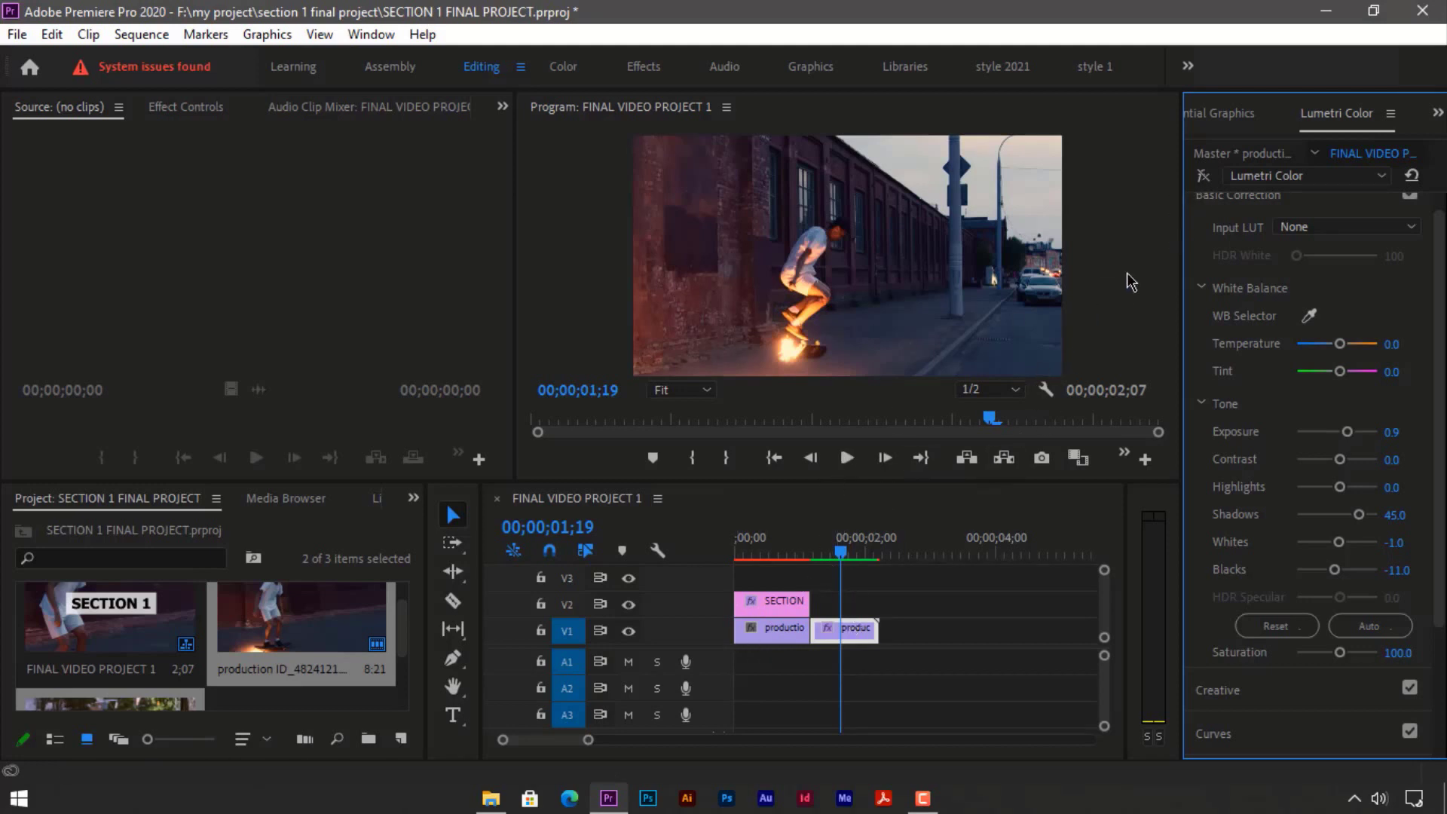
pyautogui.click(1203, 177)
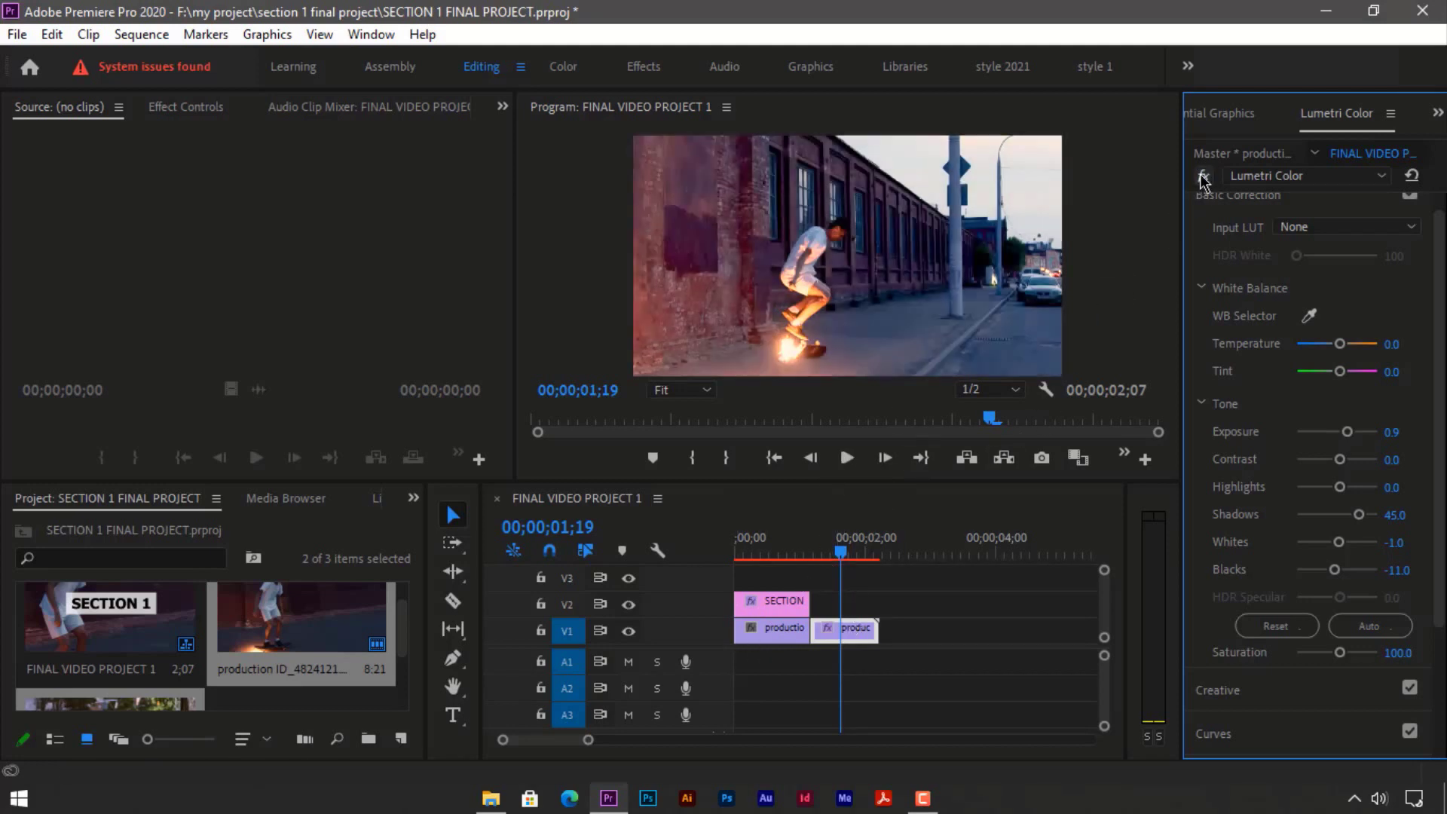
# Apply automatic tone correction to the first footage clip under the SECTION 1 title, compare before and after, and leave its Lumetri Color bypassed.
pyautogui.click(769, 551)
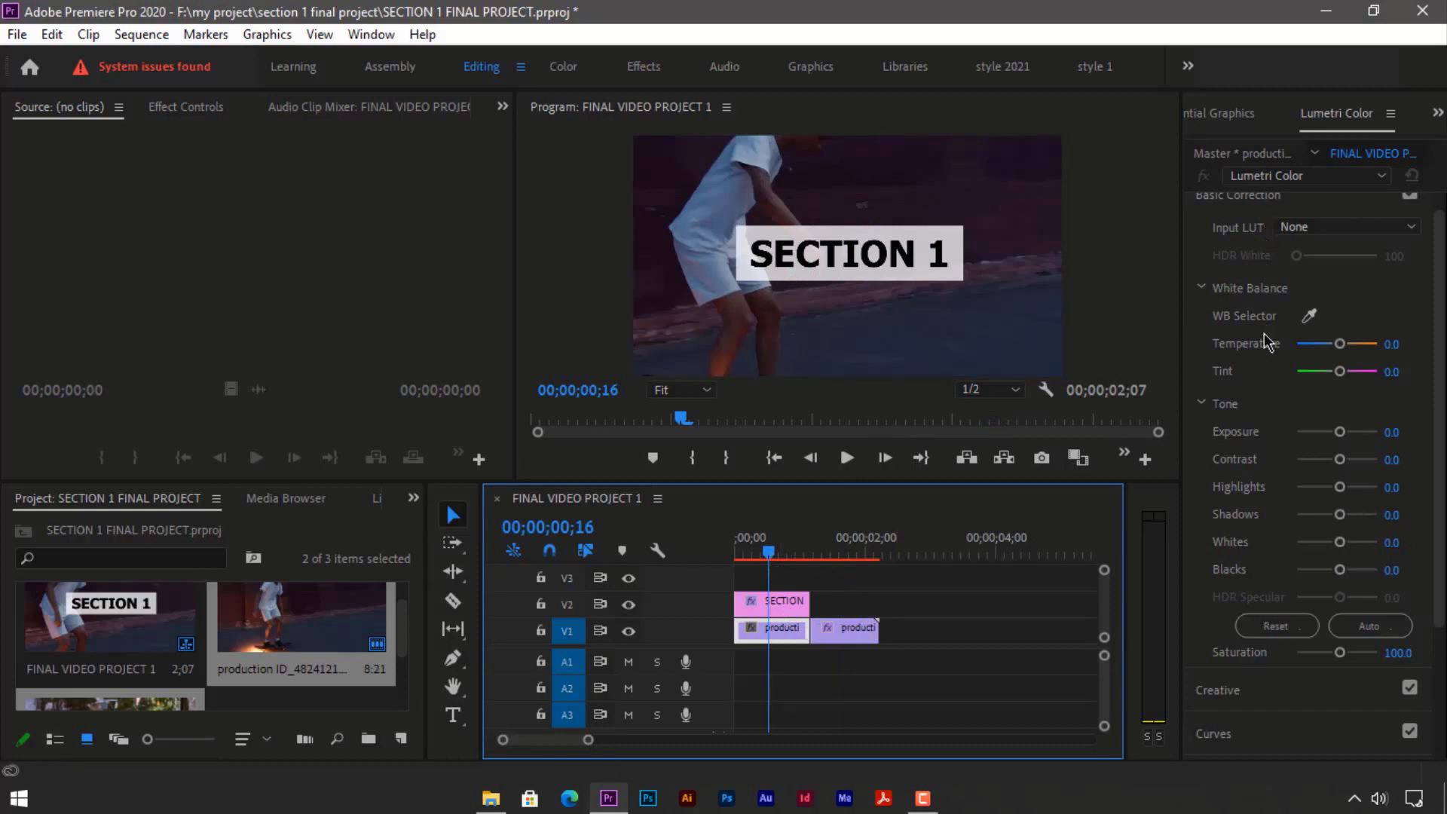
pyautogui.click(1360, 631)
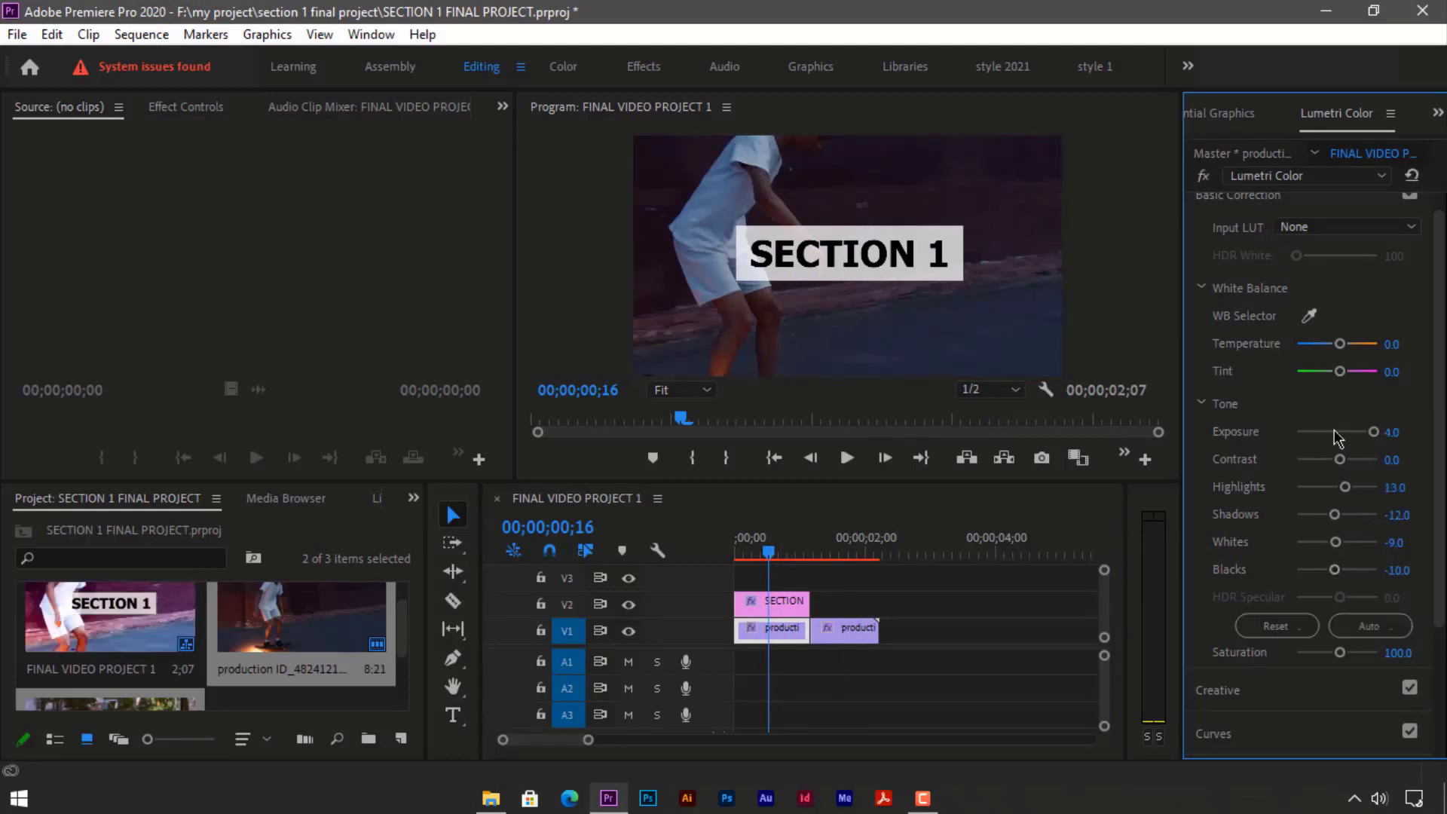
pyautogui.click(1368, 633)
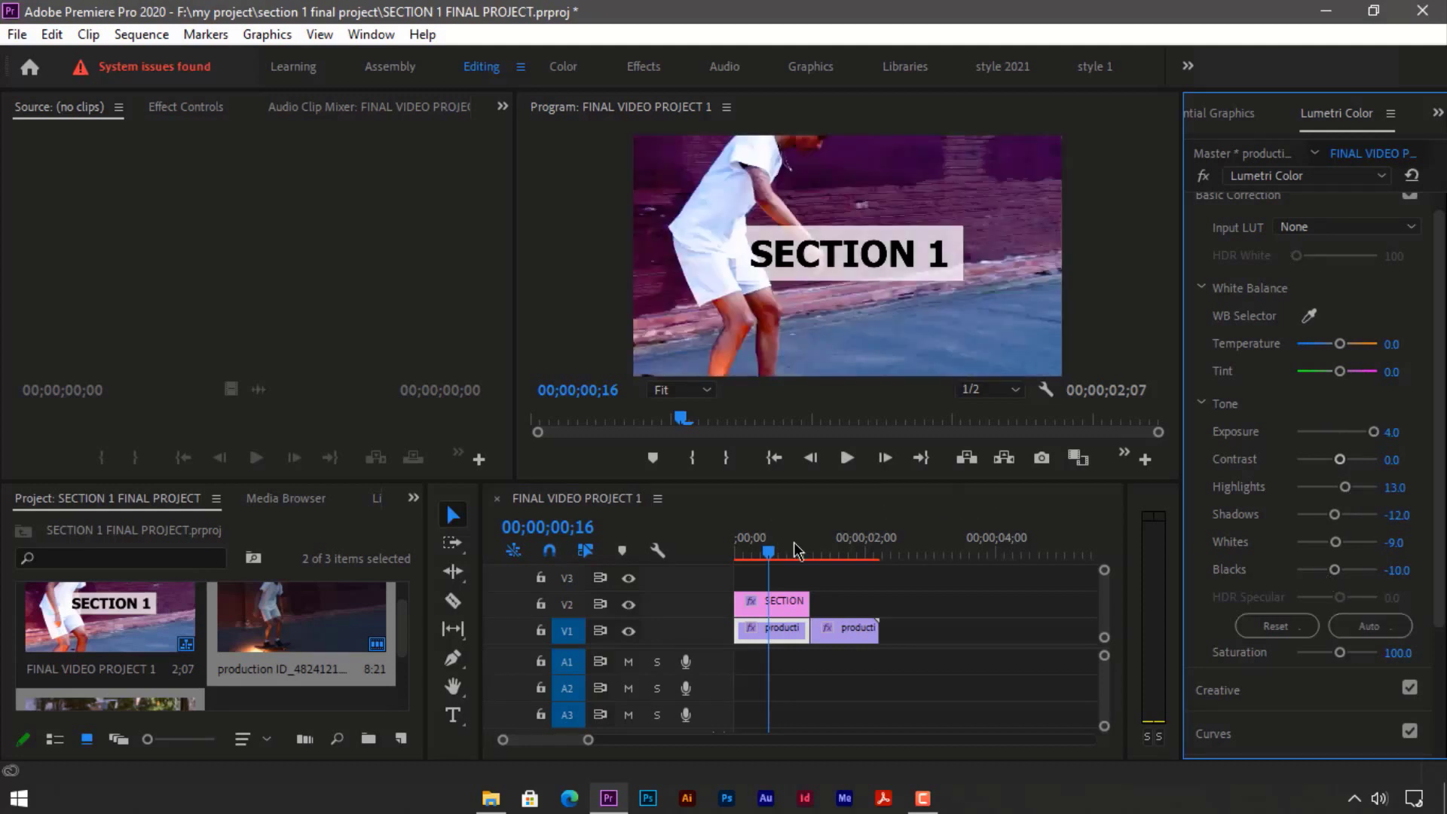
pyautogui.click(821, 557)
pyautogui.click(771, 558)
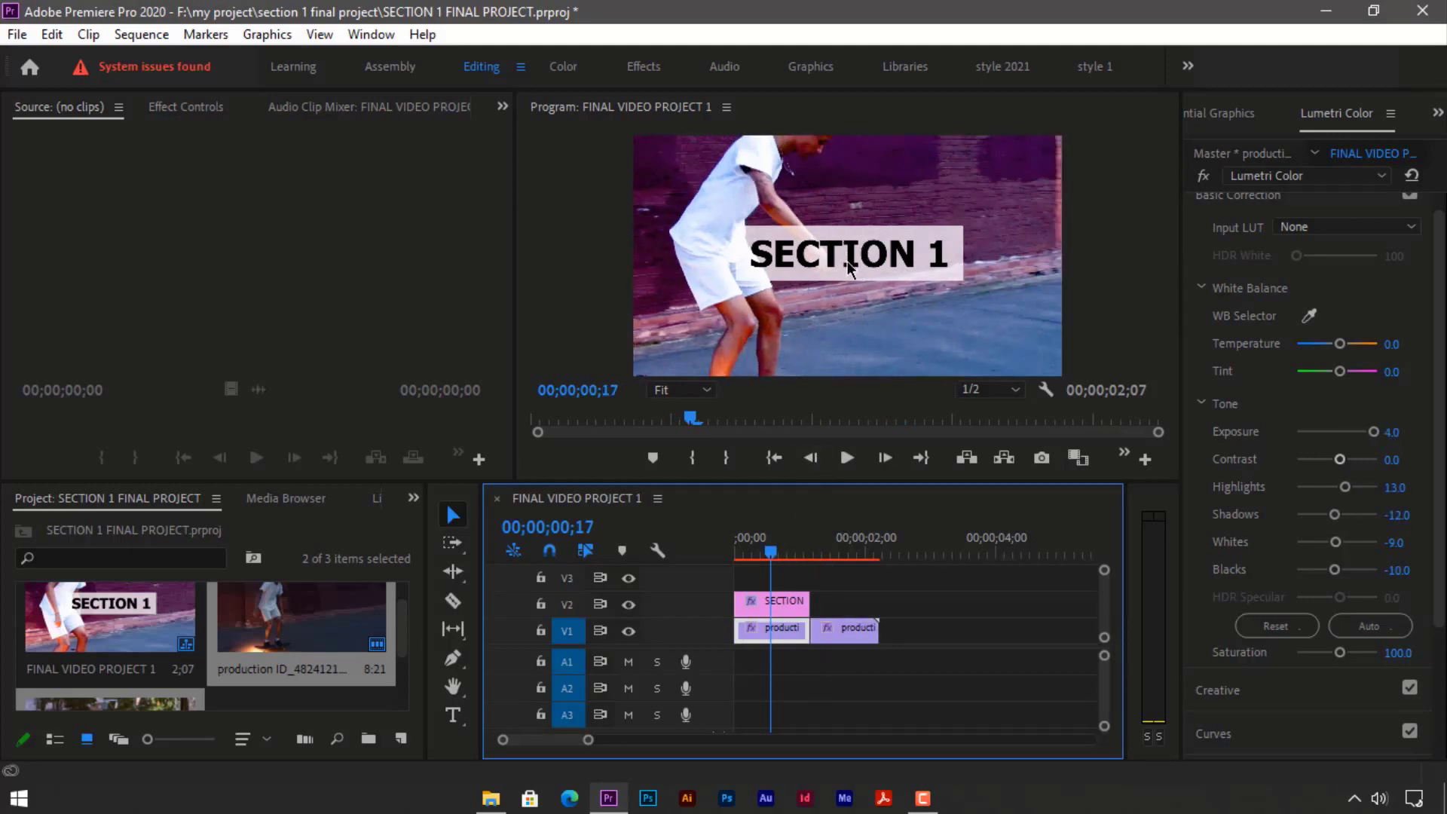
pyautogui.click(1203, 177)
pyautogui.click(1203, 177)
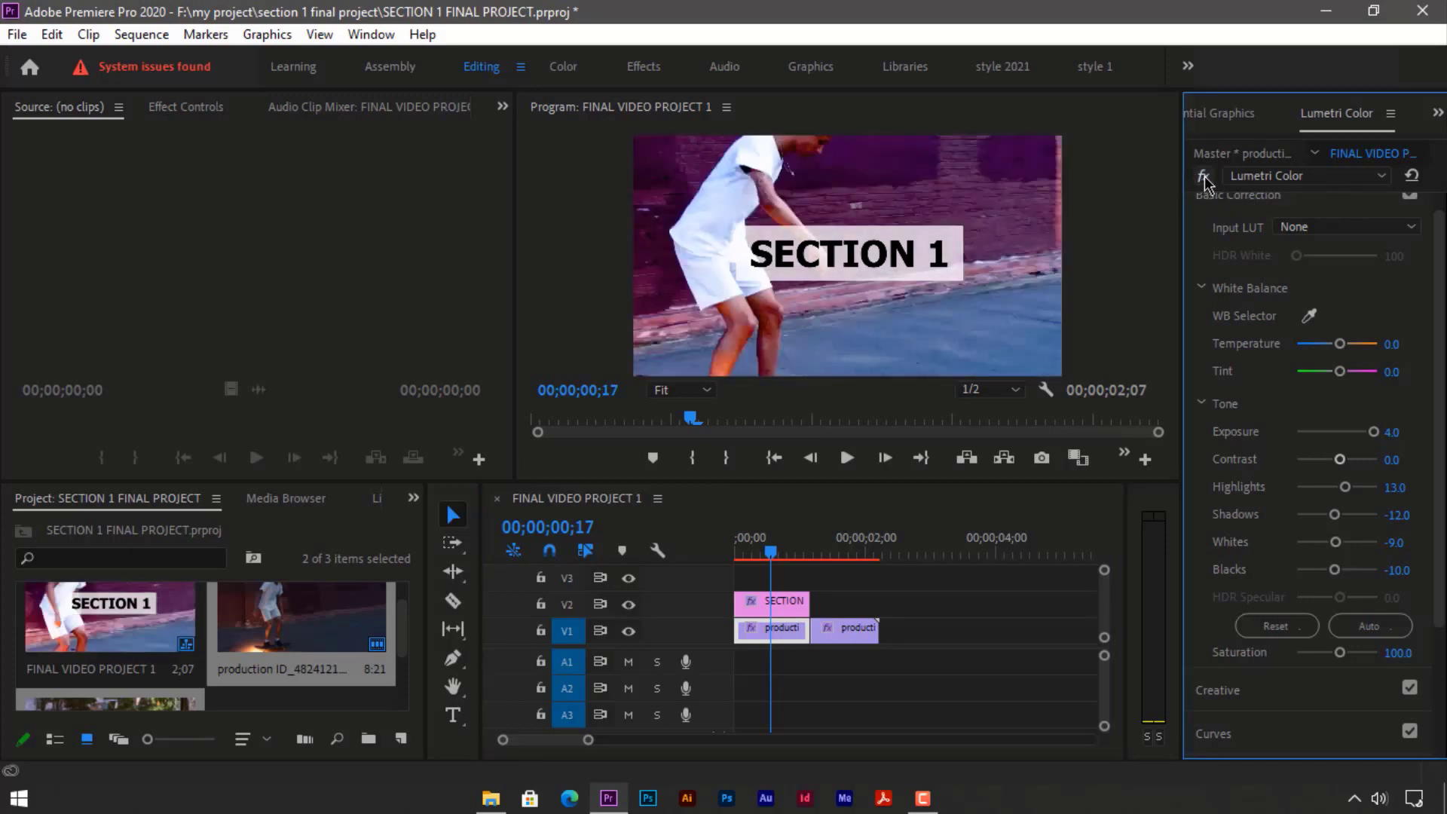
pyautogui.click(1203, 177)
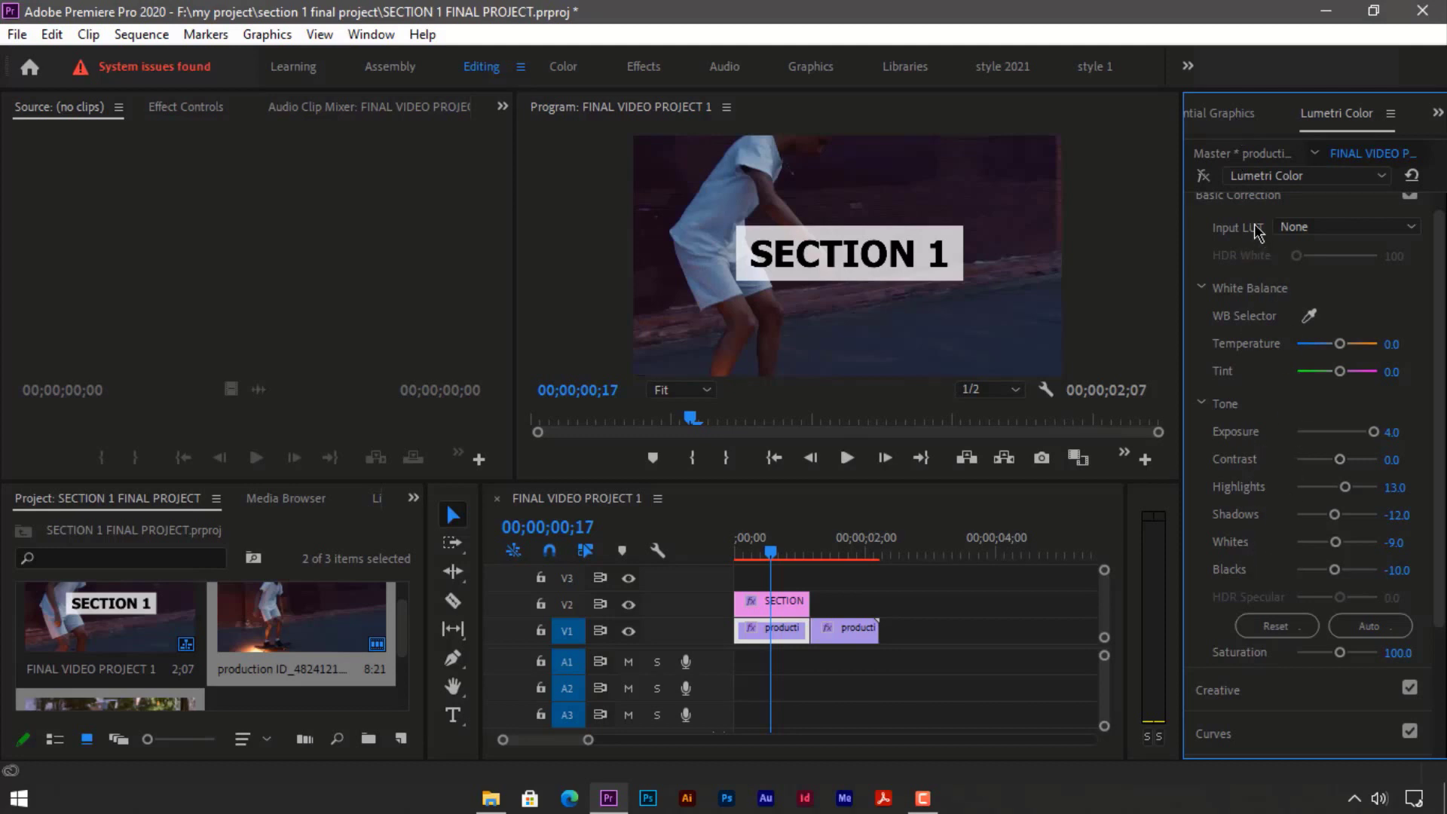
# Show the Essential Graphics controls and scrub through the second footage clip.
pyautogui.click(1235, 117)
pyautogui.click(821, 554)
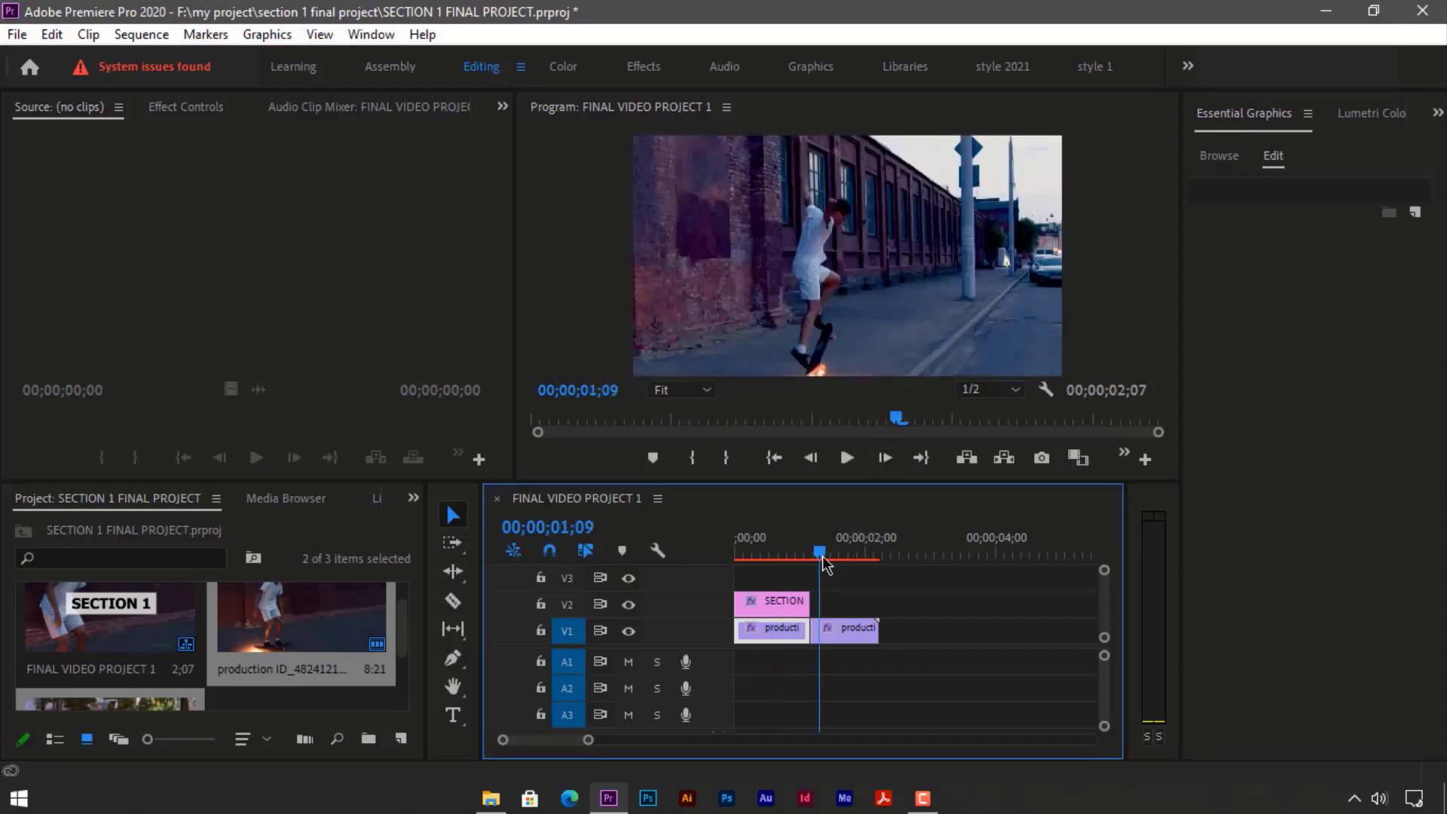
pyautogui.moveTo(821, 554); pyautogui.dragTo(844, 555)
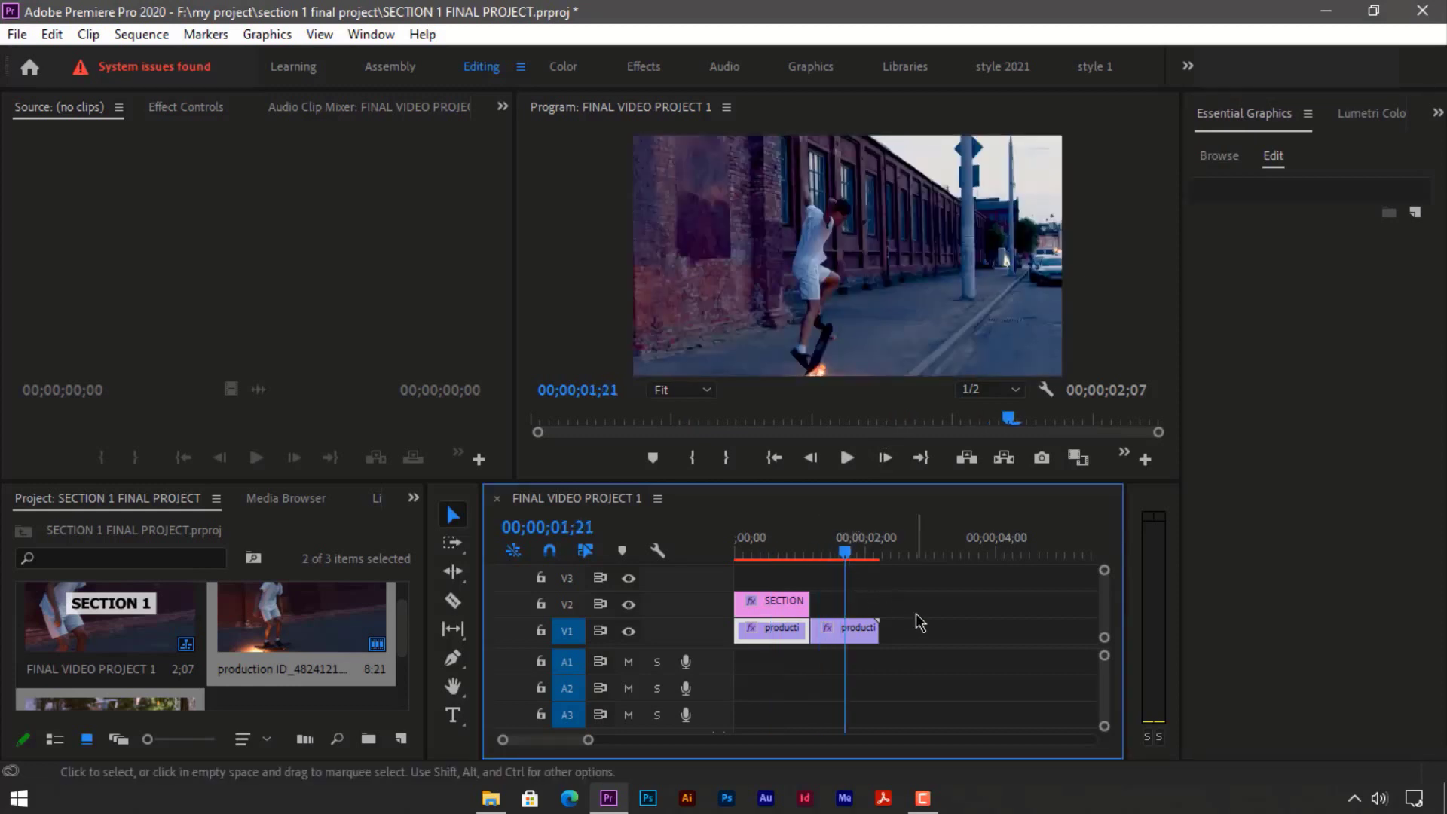
pyautogui.click(902, 631)
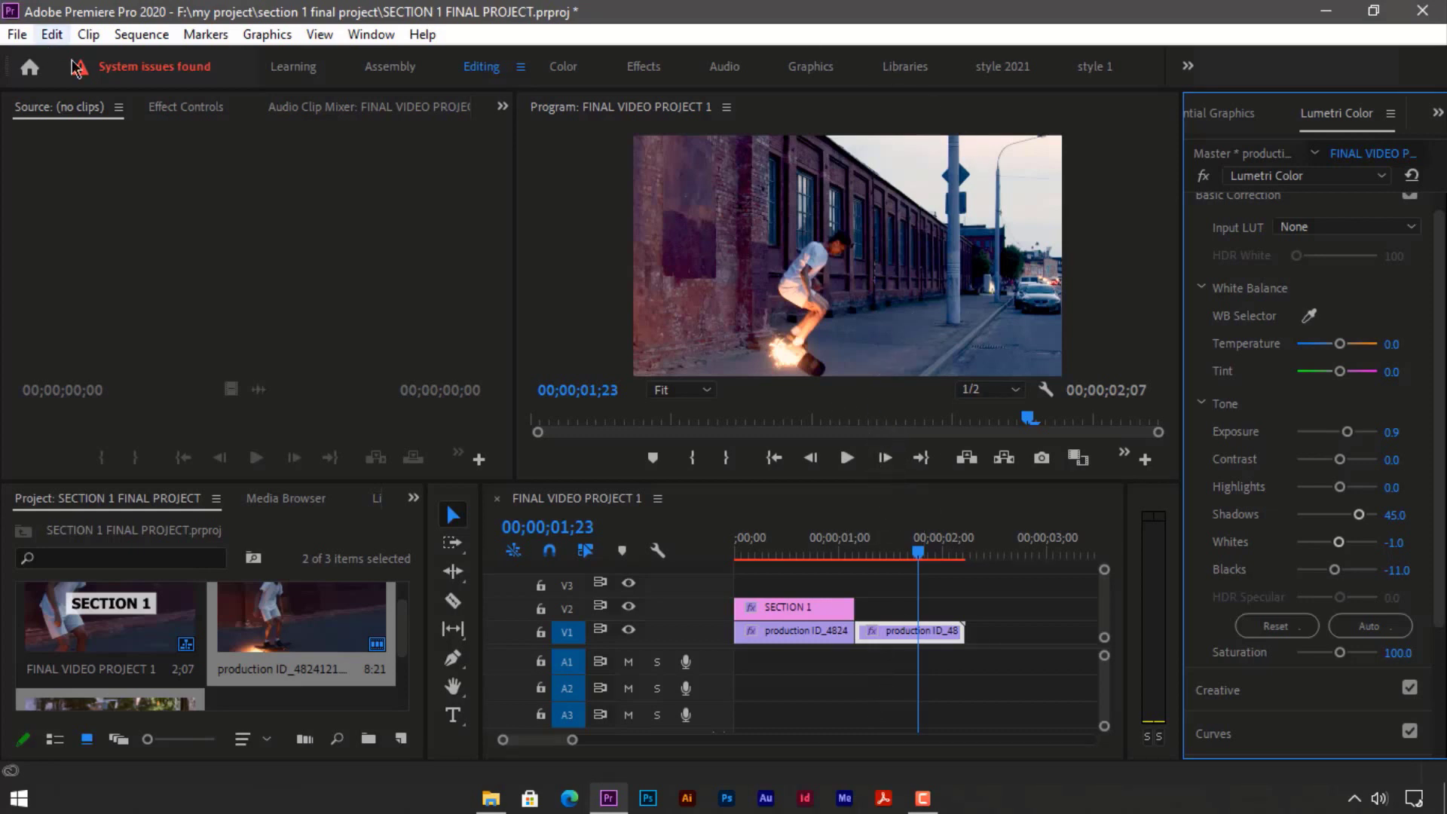
# Play the sequence from its start and scrub across the cut into the second footage clip to review the edit.
pyautogui.moveTo(925, 561); pyautogui.dragTo(684, 572)
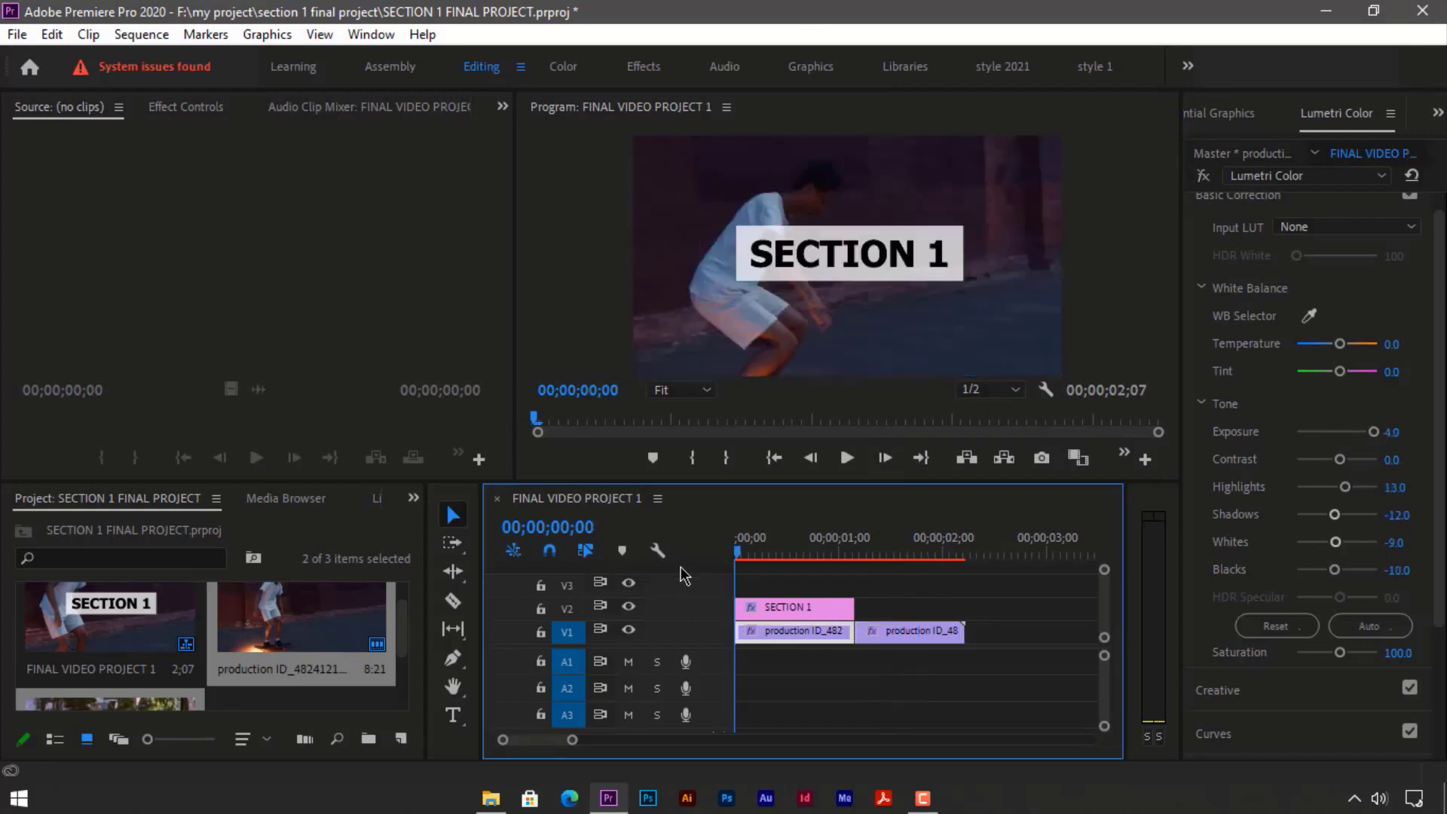
pyautogui.click(842, 474)
pyautogui.click(844, 462)
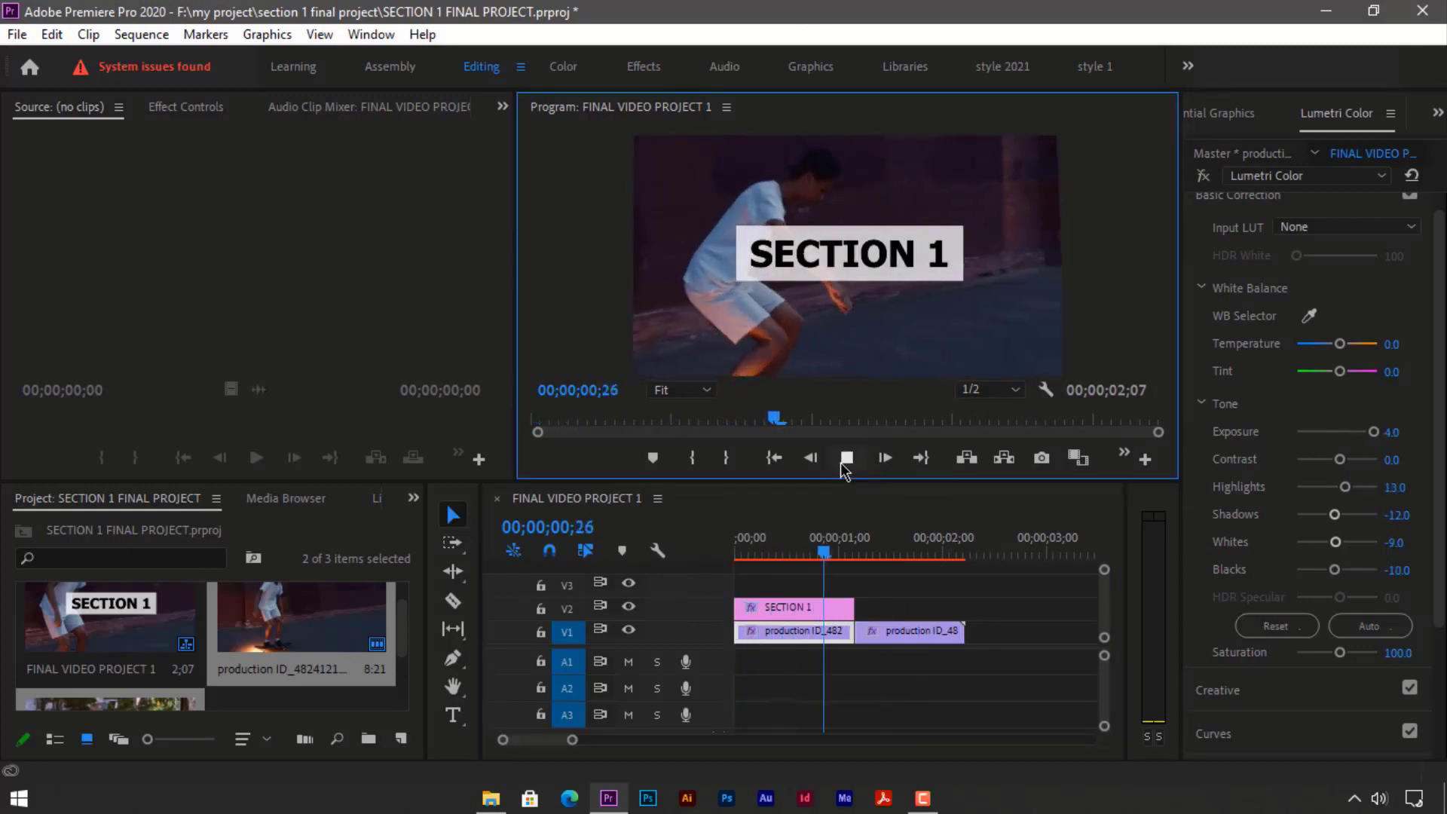
pyautogui.click(804, 548)
pyautogui.moveTo(805, 544); pyautogui.dragTo(877, 567)
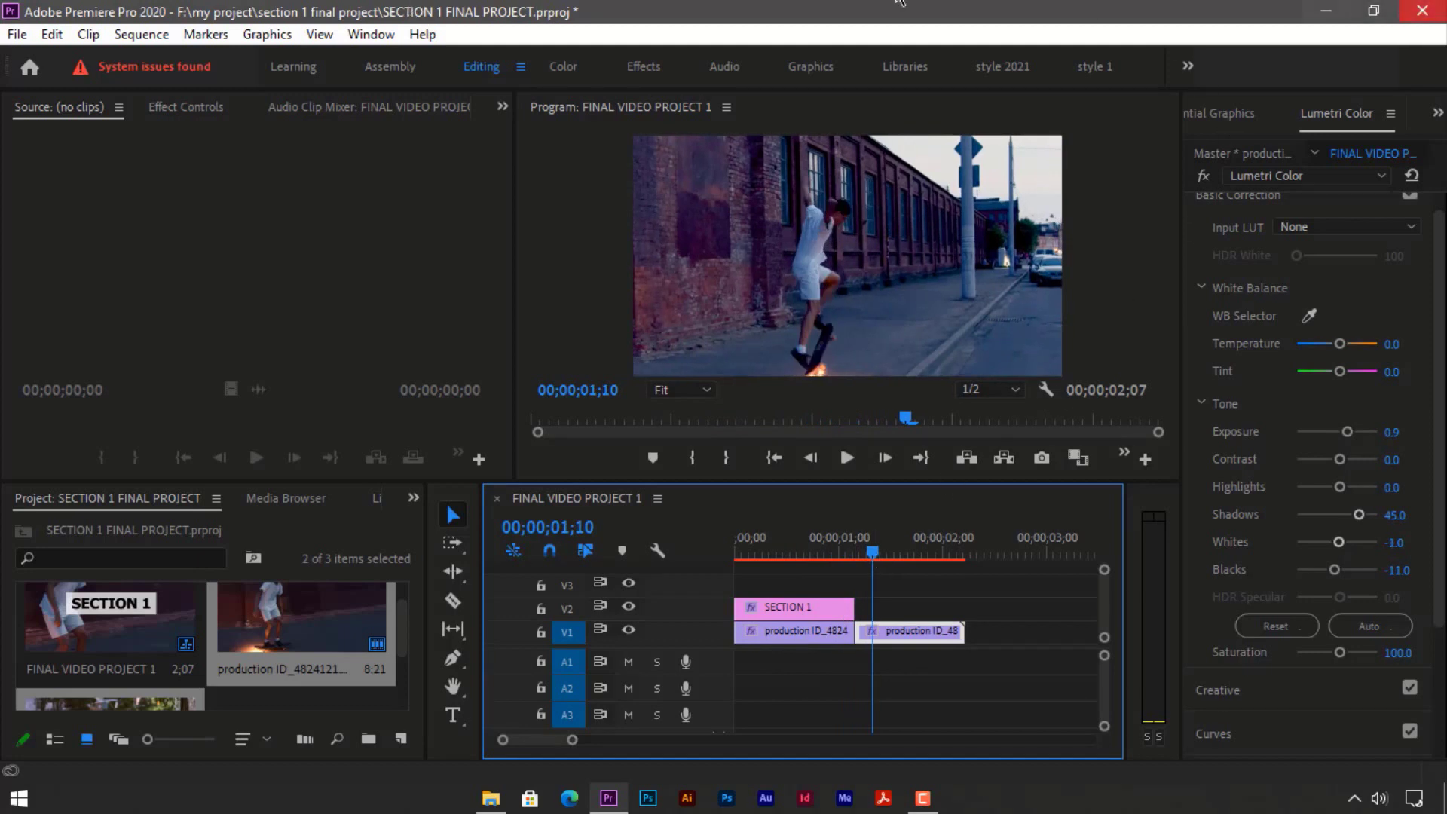
# Open the media export settings for the FINAL VIDEO PROJECT 1 sequence and review the available formats, keeping H.264.
pyautogui.click(16, 35)
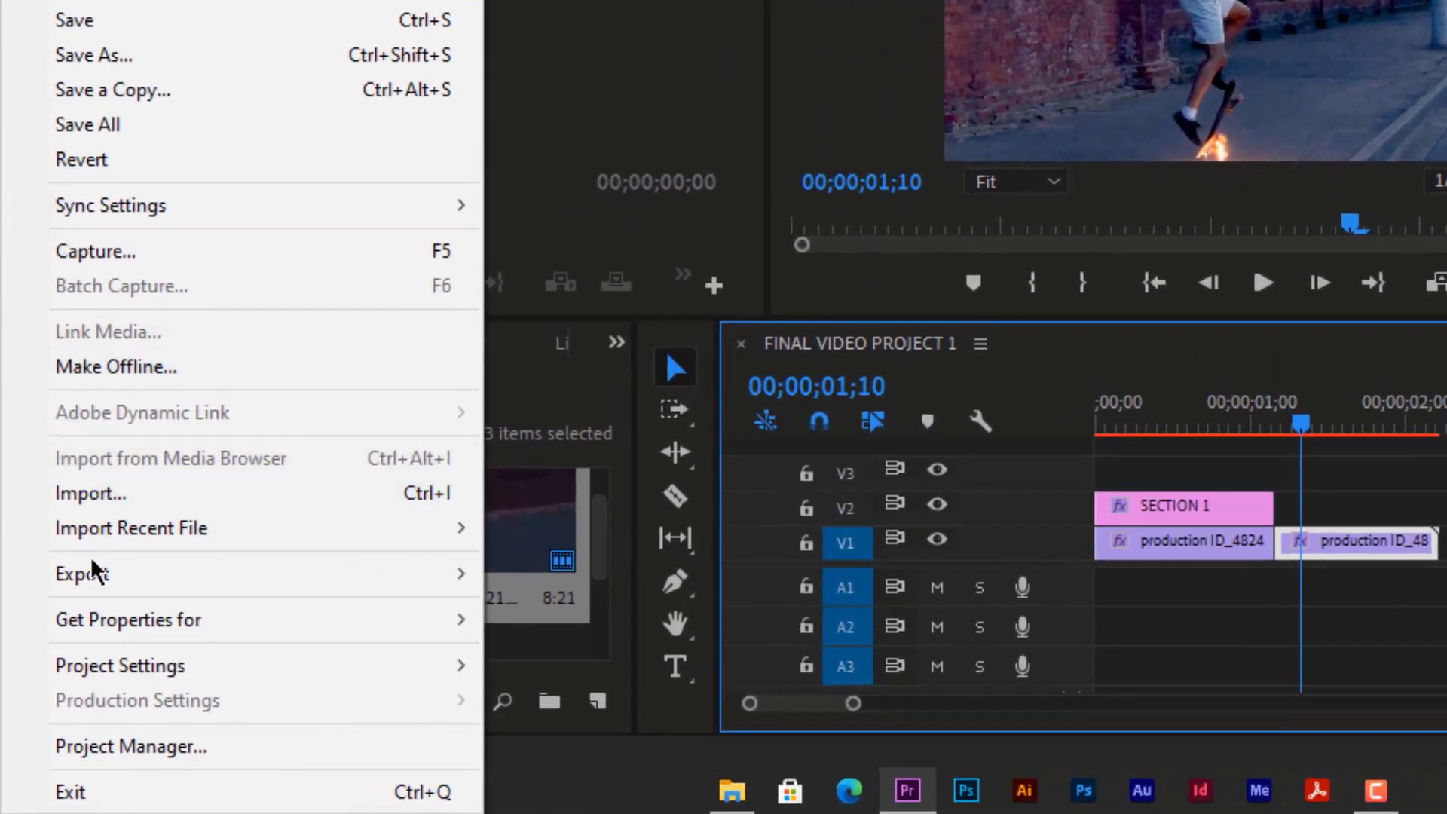
pyautogui.moveTo(91, 573)
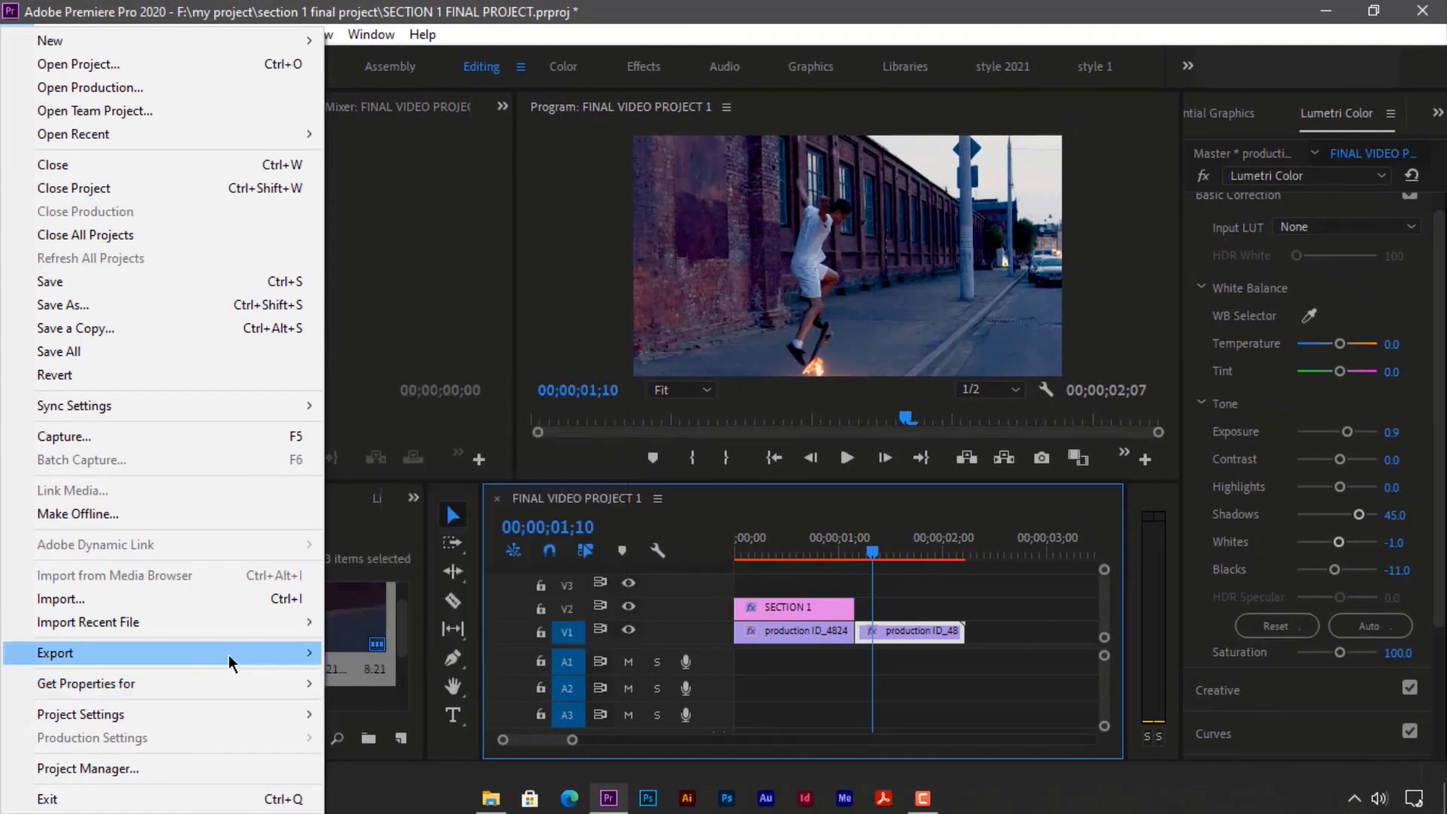
pyautogui.moveTo(228, 654)
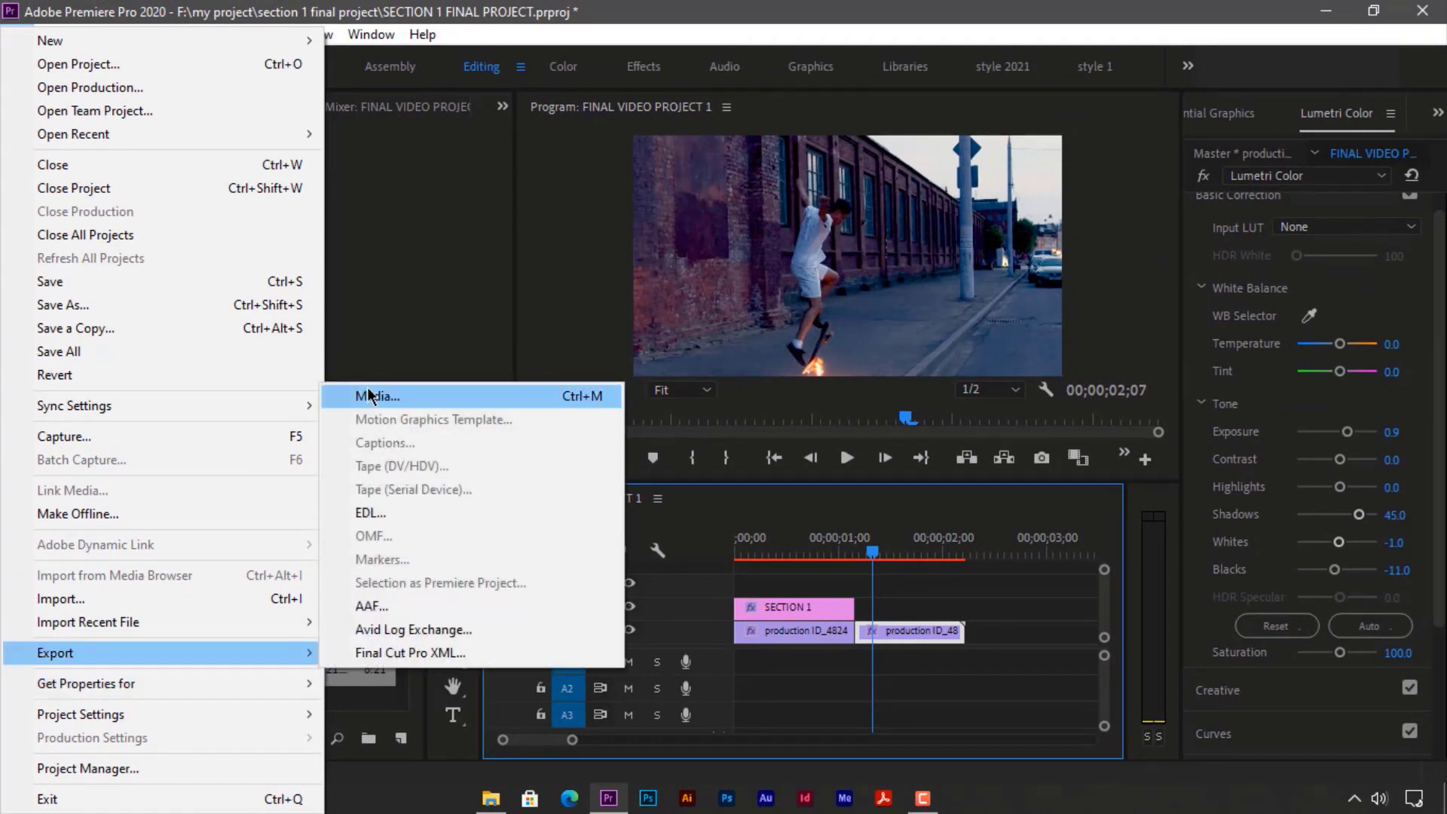
pyautogui.click(424, 396)
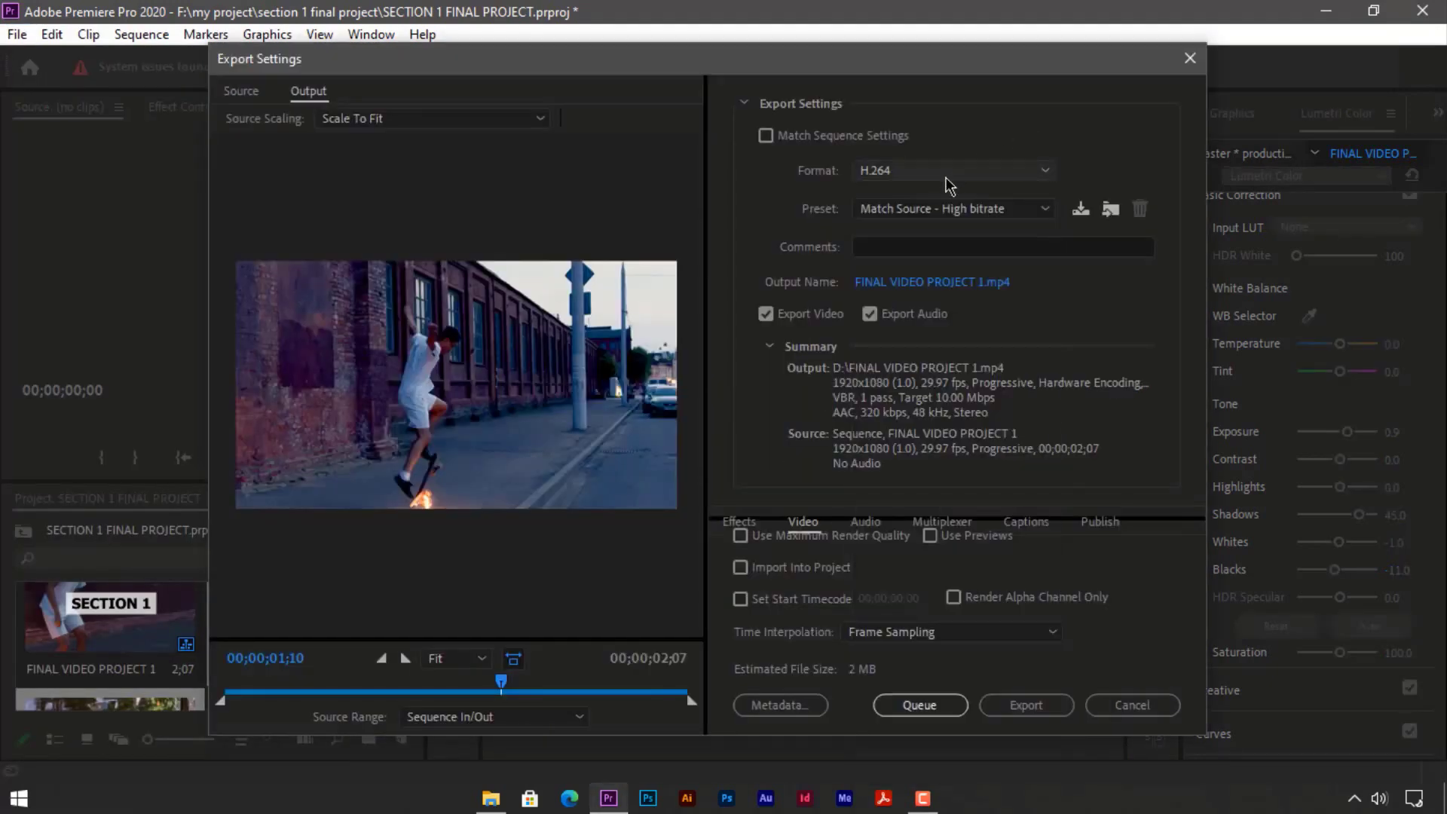
pyautogui.click(1002, 177)
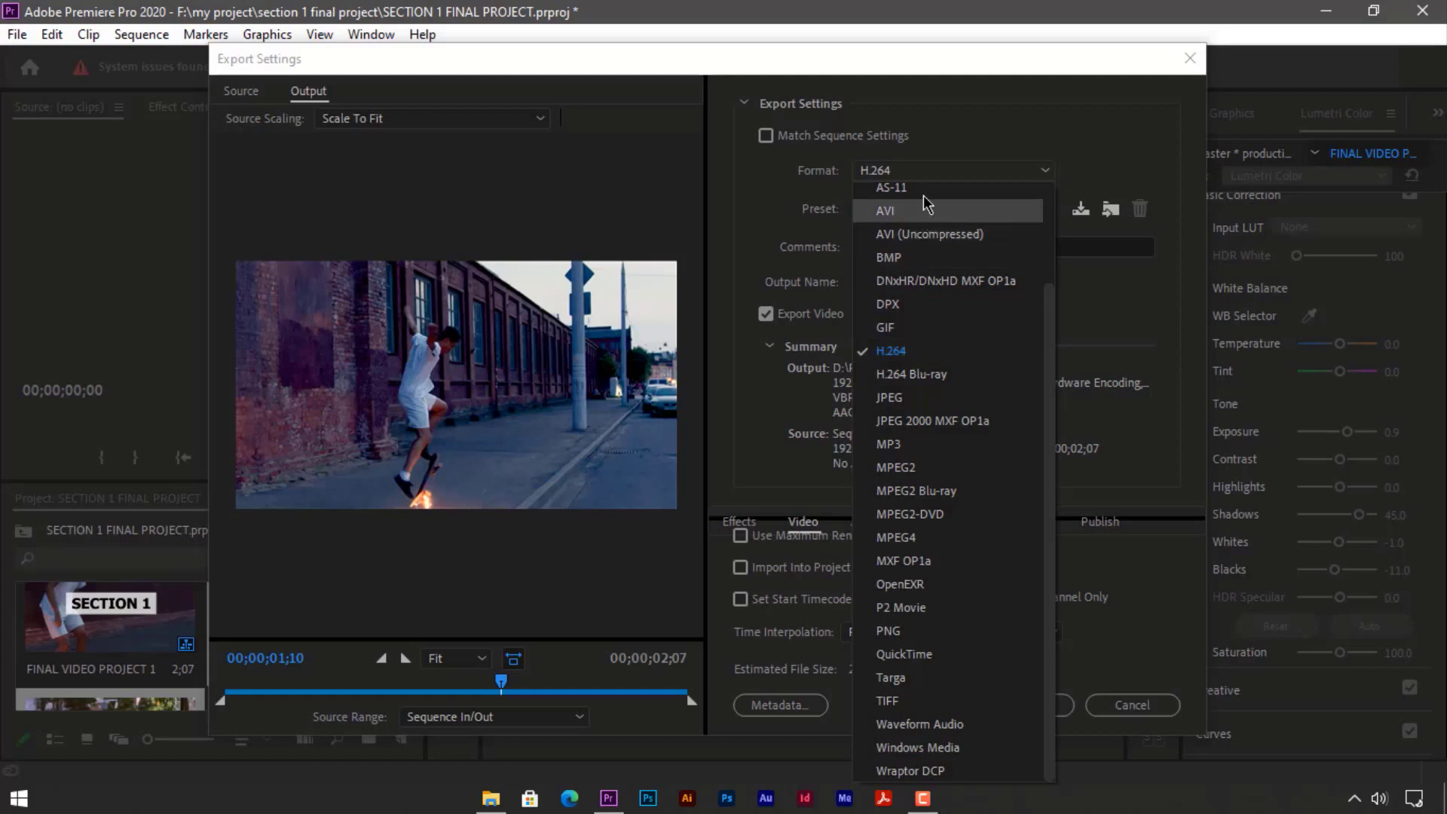
pyautogui.click(932, 167)
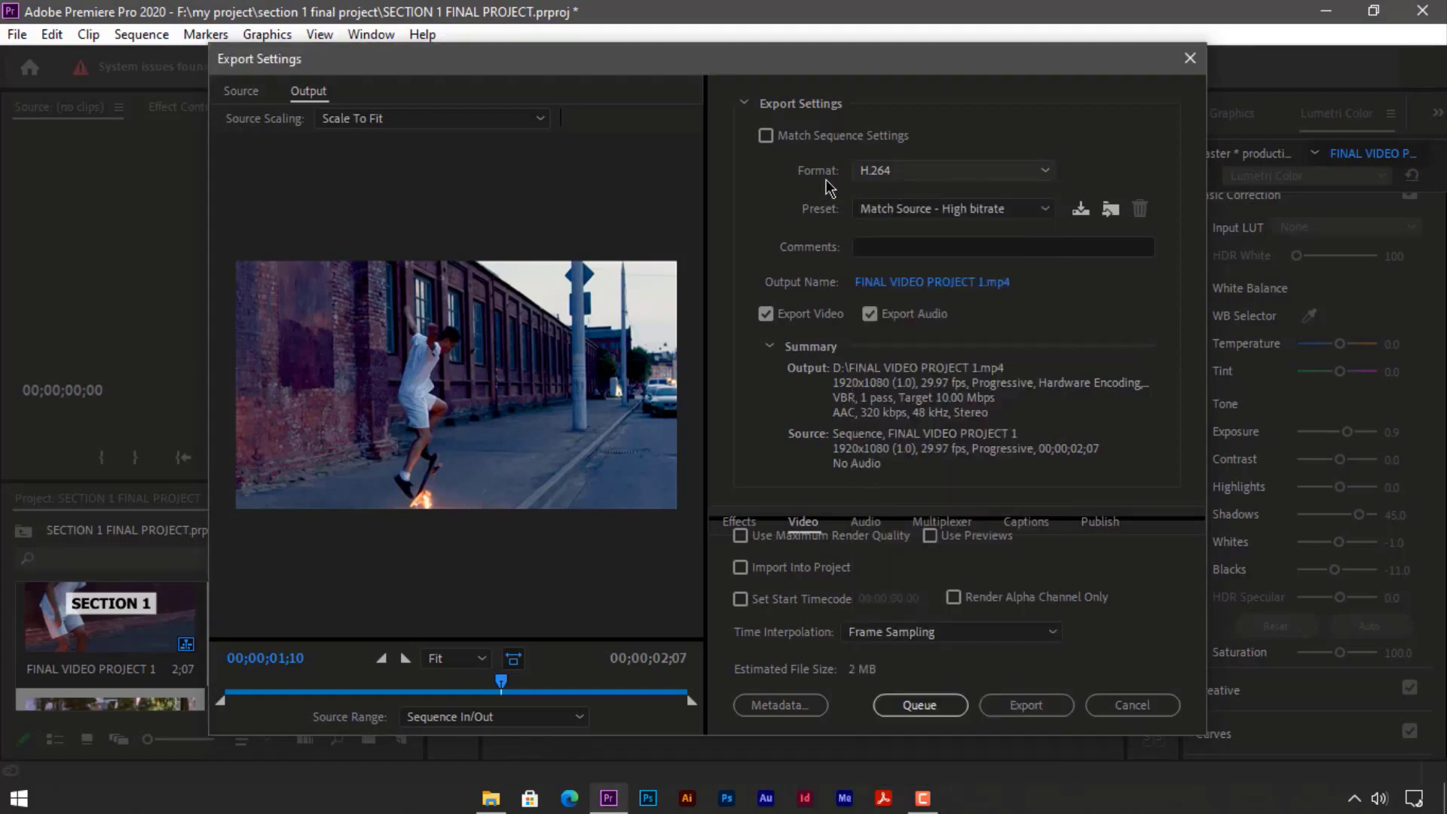
pyautogui.click(891, 176)
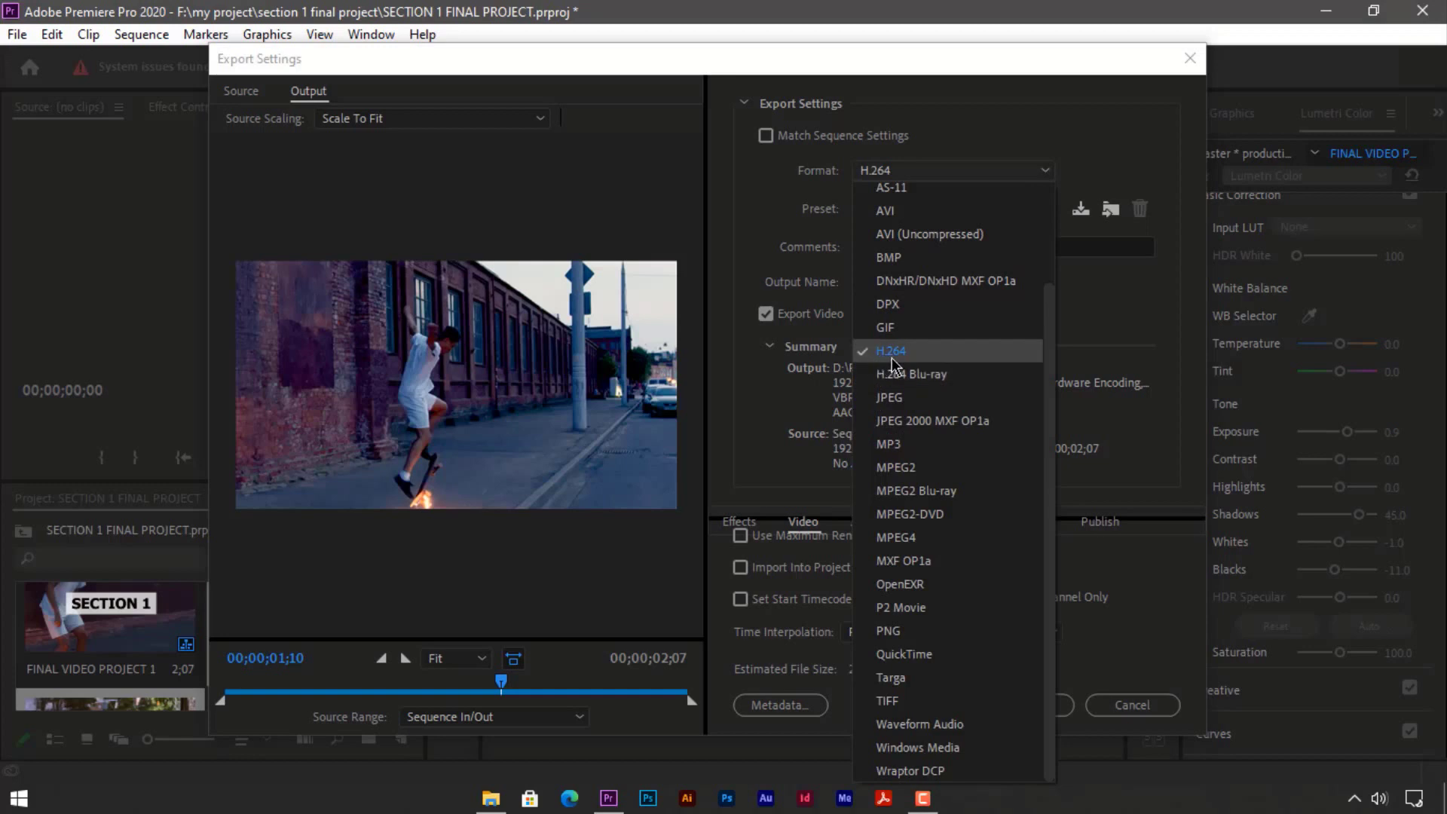
pyautogui.click(984, 143)
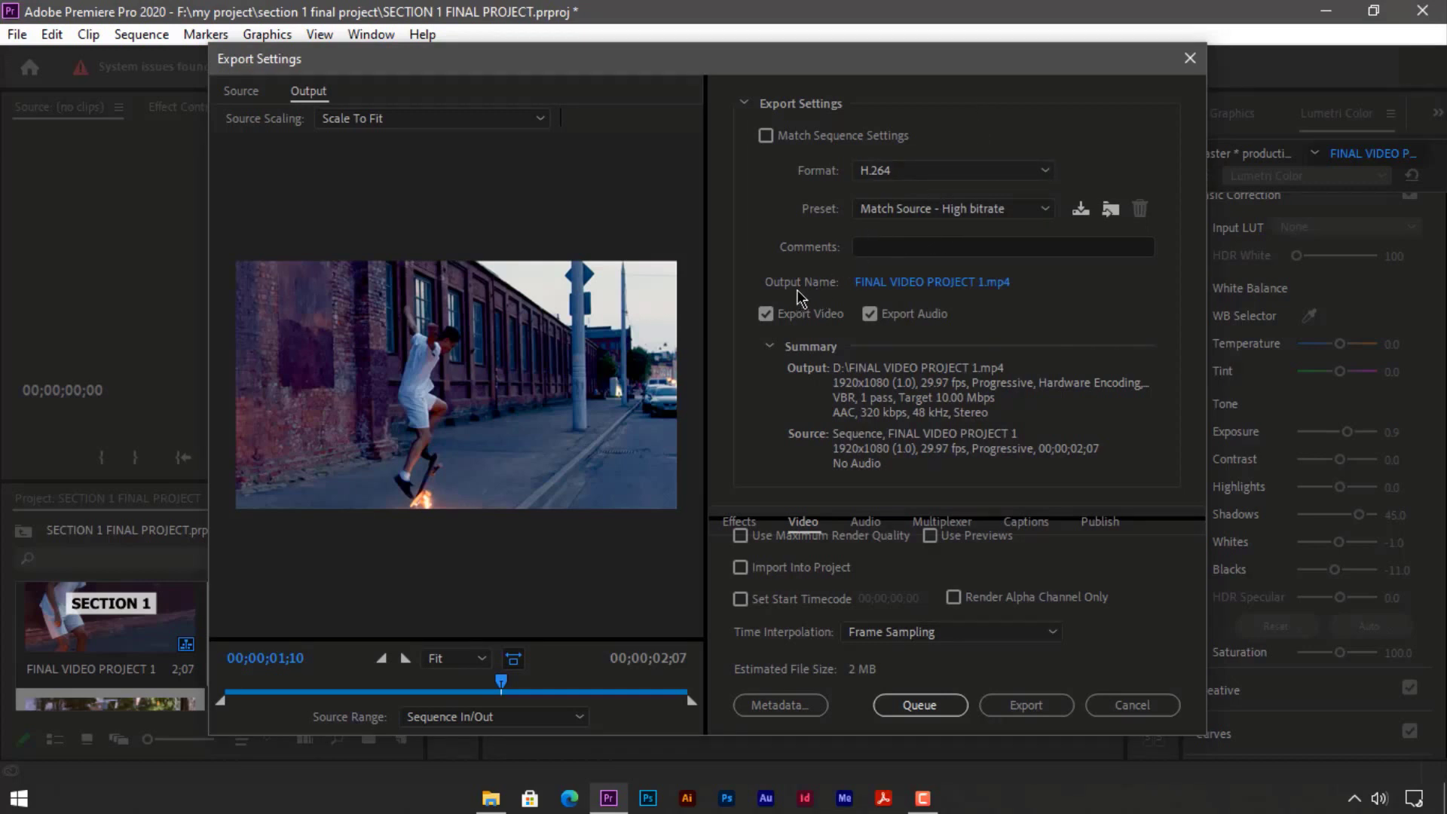
# Export the sequence as FINAL VIDEO PROJECT 1.mp4 into the section 1 final project folder under F:\my project.
pyautogui.click(880, 285)
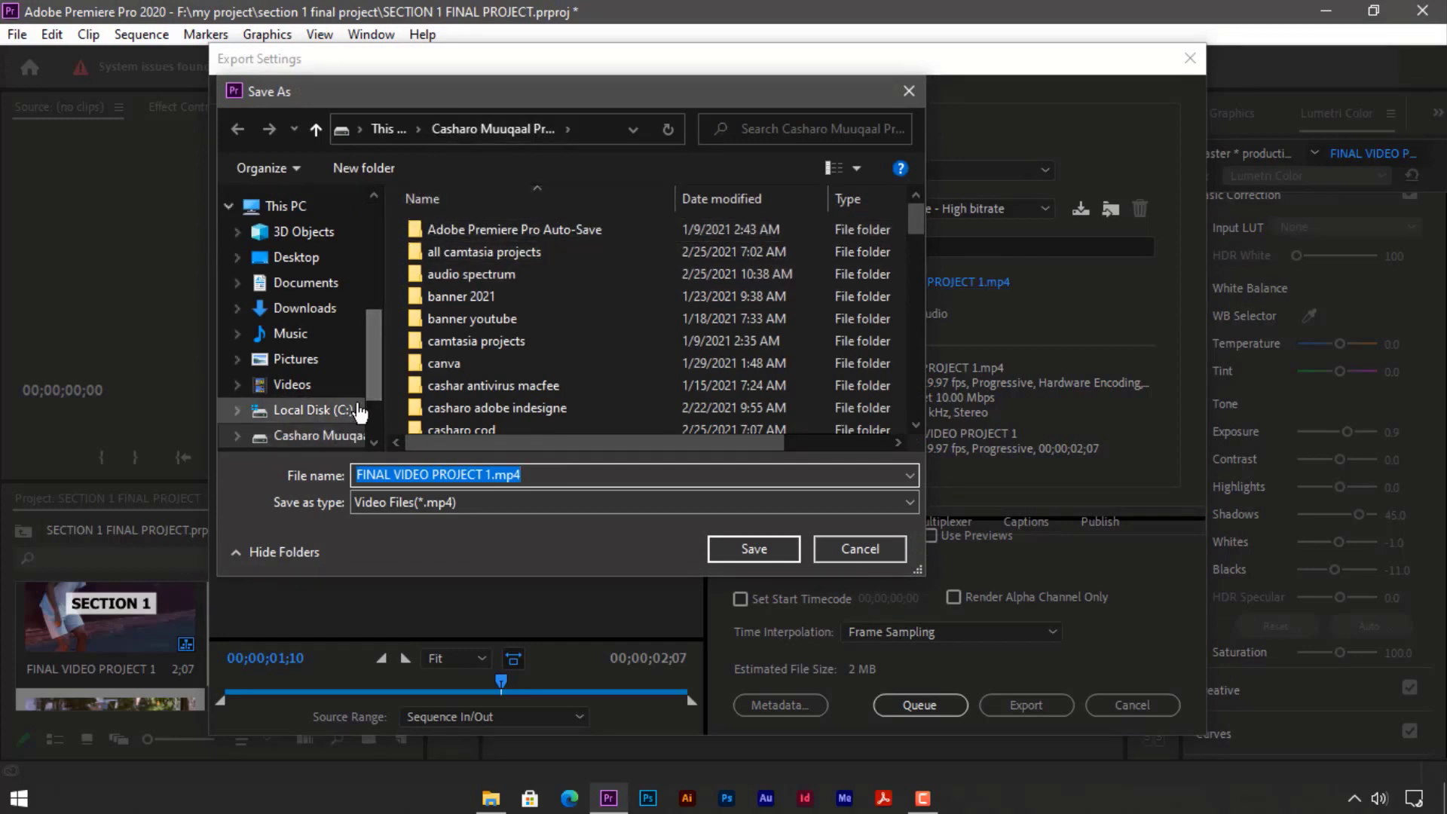
pyautogui.moveTo(375, 390); pyautogui.dragTo(376, 423)
pyautogui.click(292, 351)
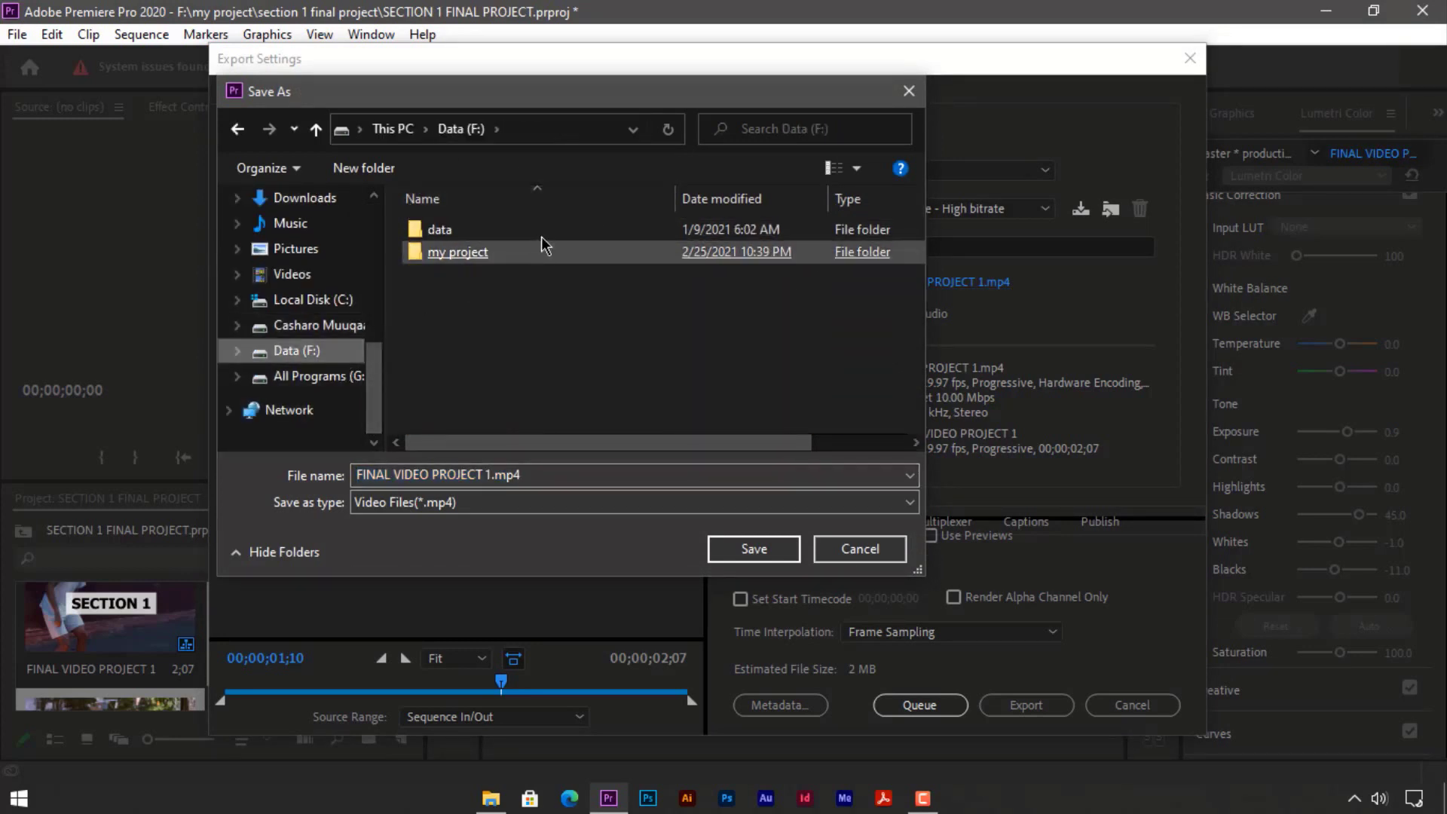
pyautogui.doubleClick(544, 258)
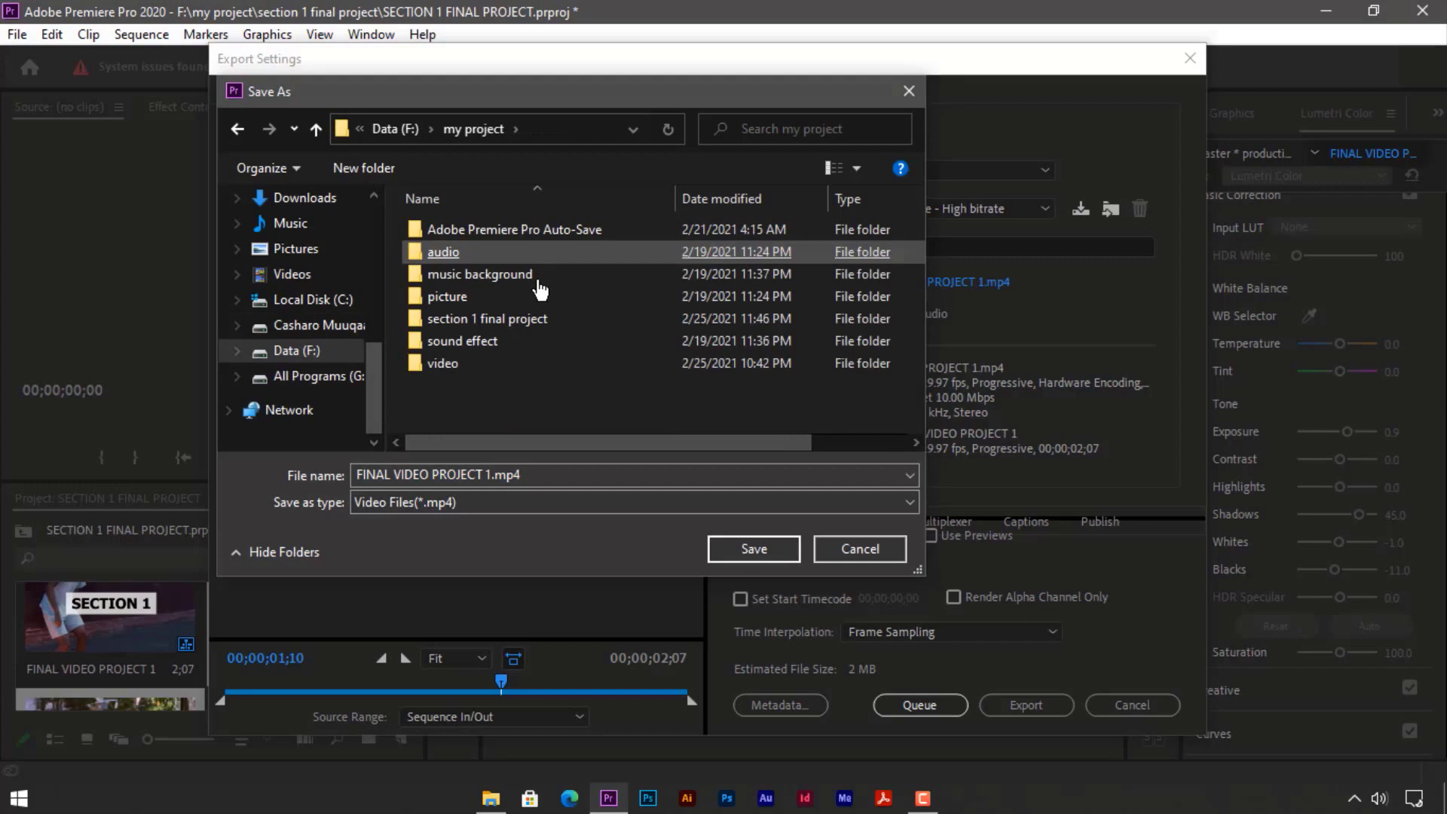
pyautogui.doubleClick(534, 325)
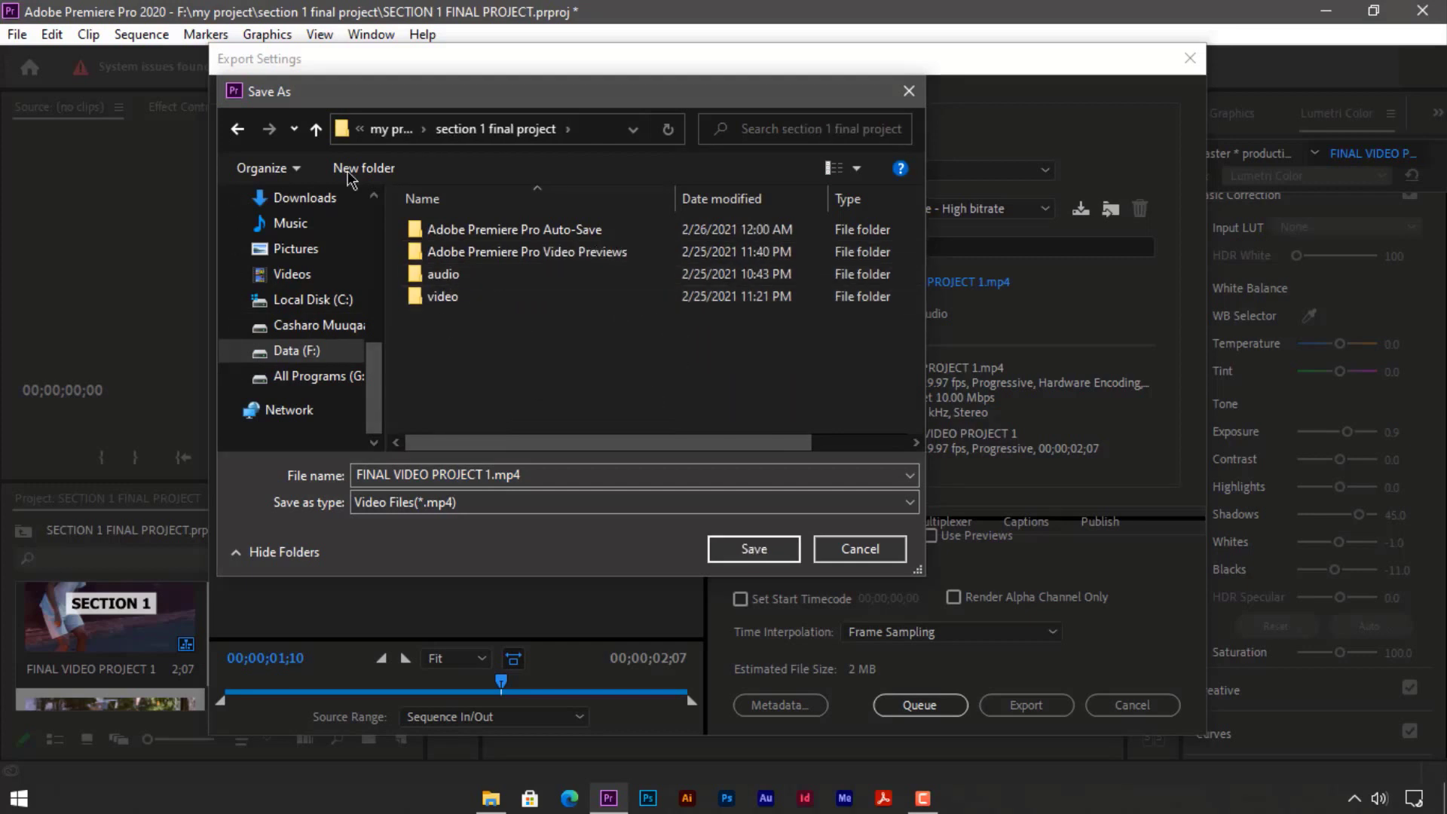
pyautogui.click(754, 549)
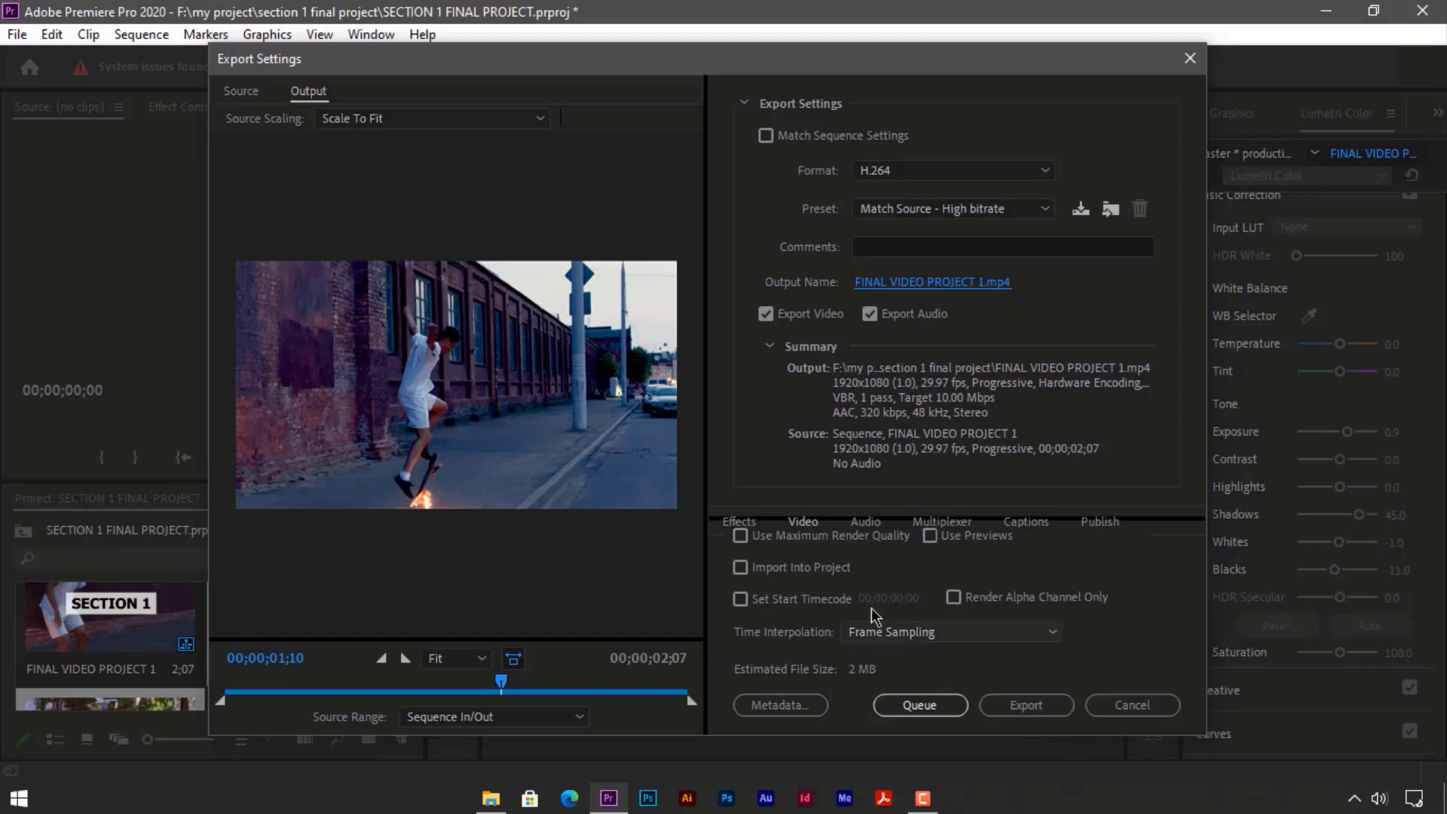
pyautogui.click(1019, 703)
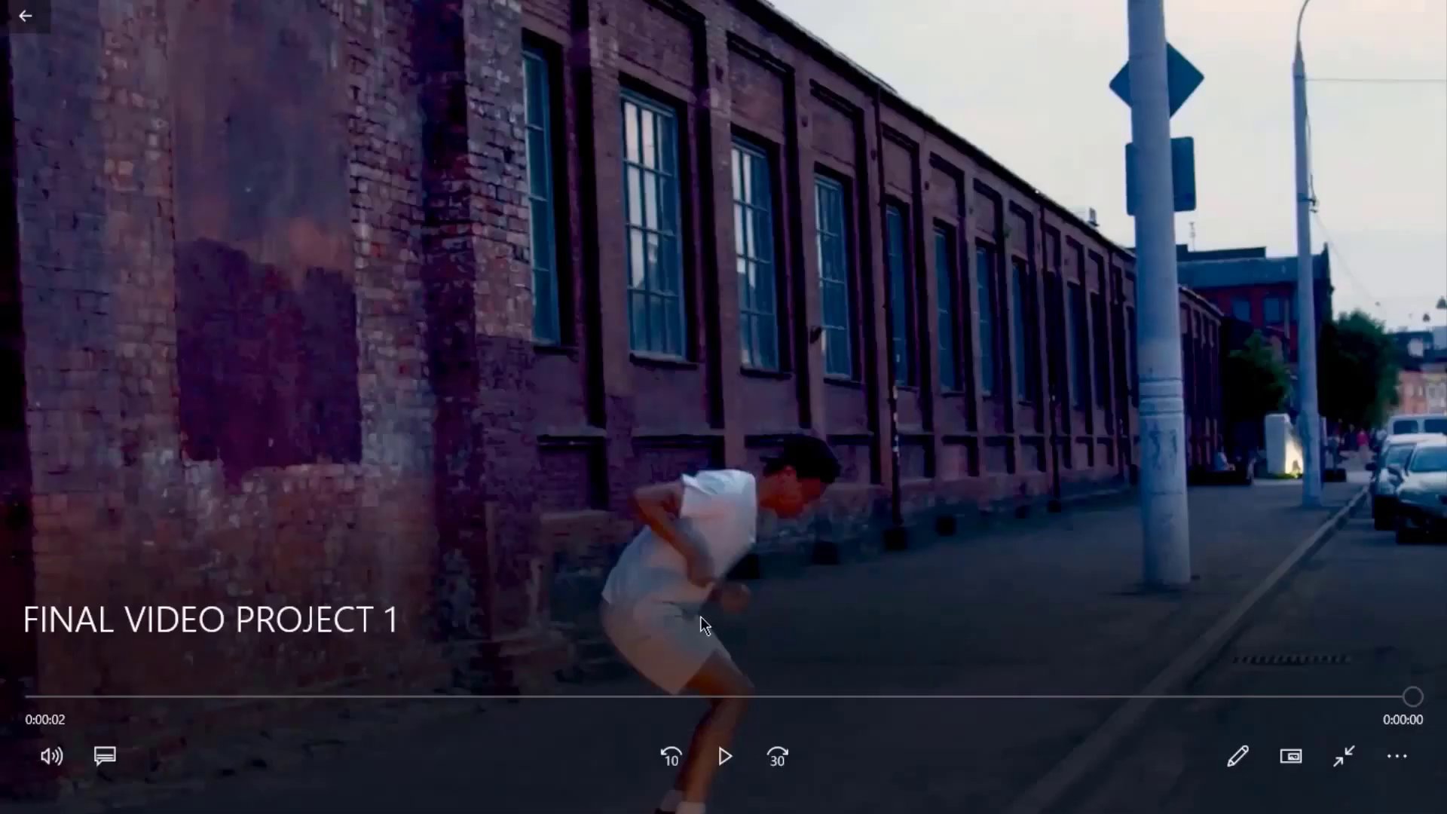
# Play the exported FINAL VIDEO PROJECT 1 video in the media player, pausing on the SECTION 1 title and the skateboarding footage.
pyautogui.press('space')
pyautogui.press('space')
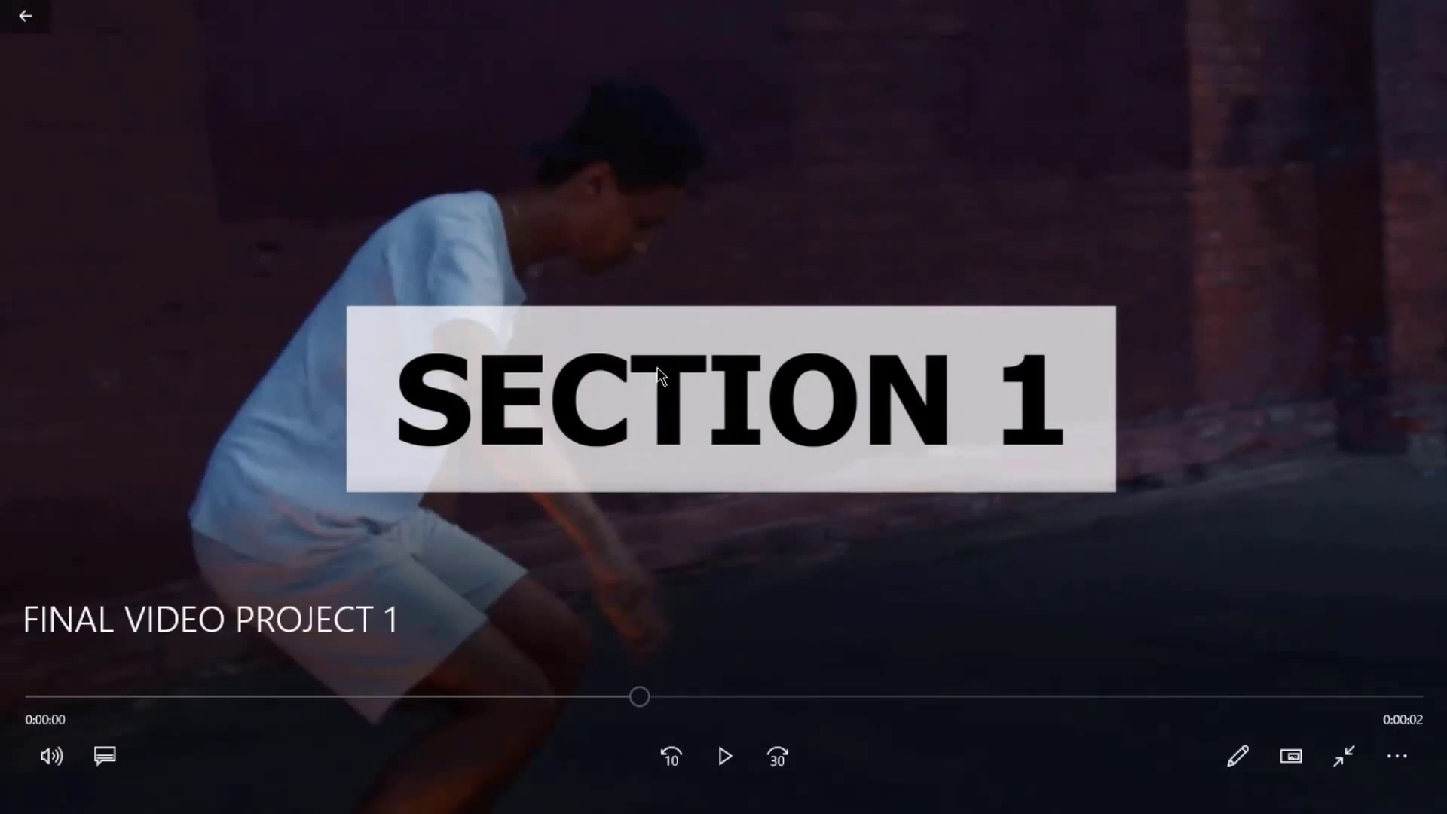
pyautogui.press('space')
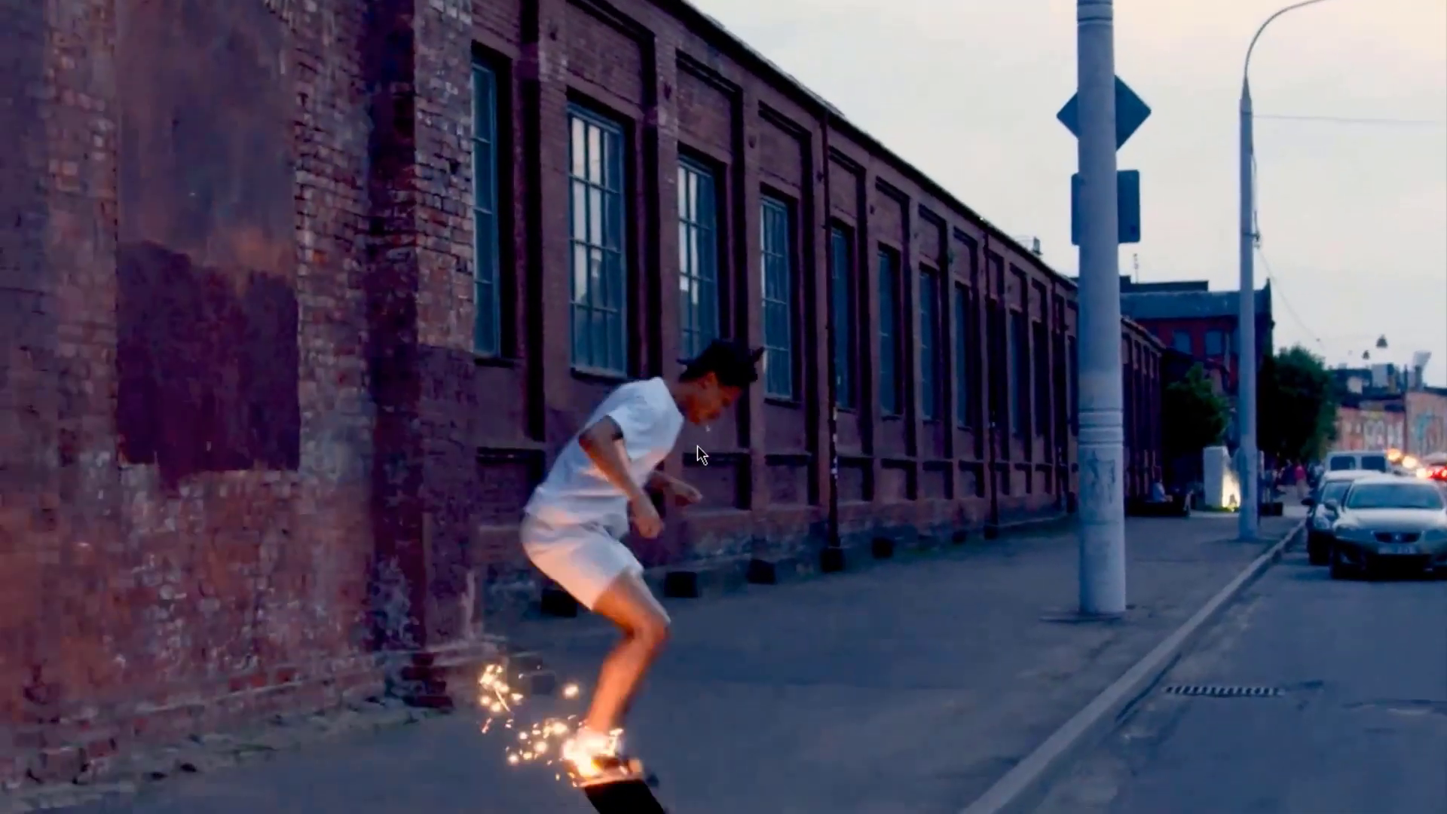
pyautogui.press('space')
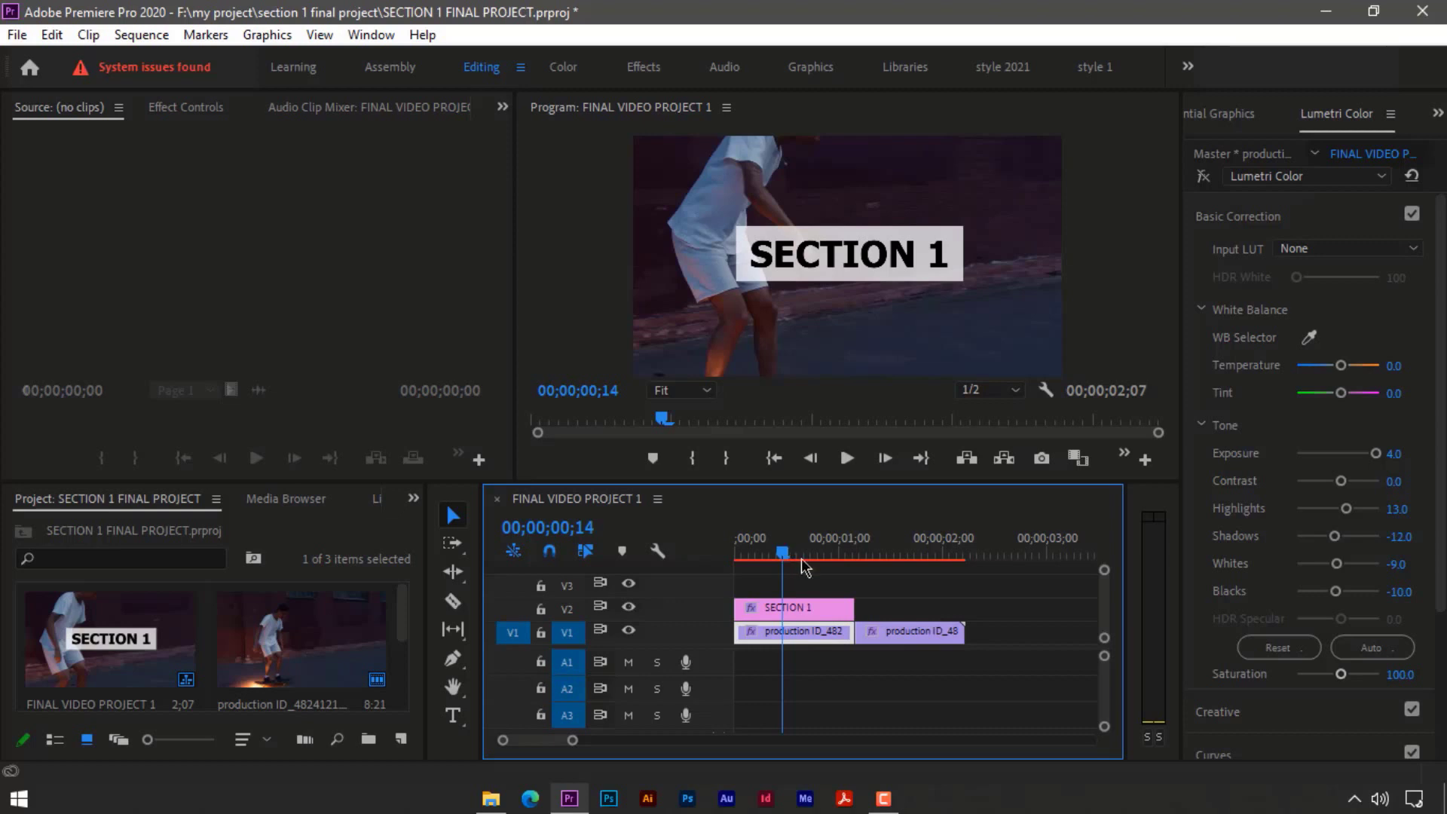
# Check the end of the SECTION 1 title and the second footage clip's color settings in the Premiere Pro sequence.
pyautogui.click(851, 554)
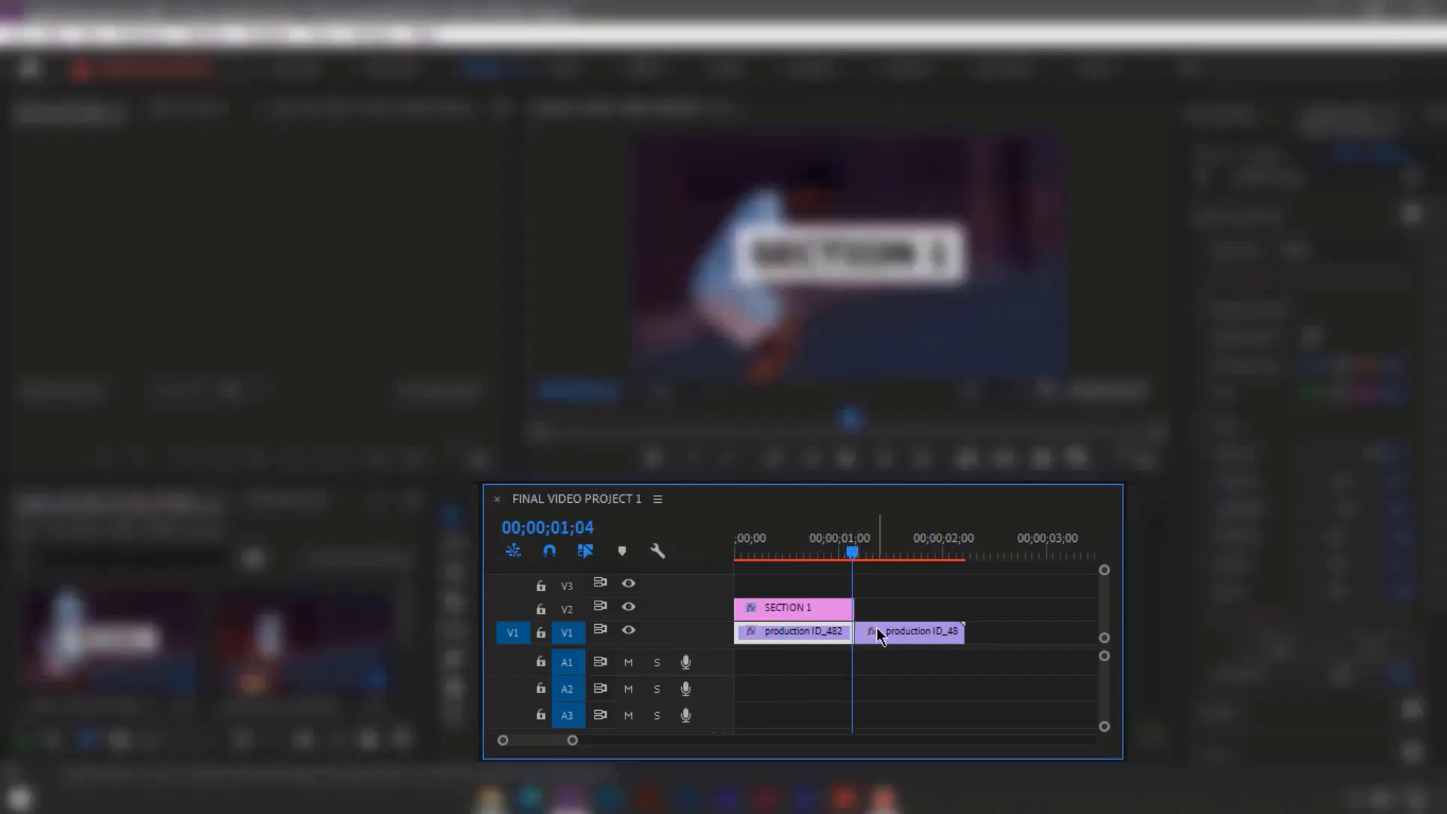
pyautogui.moveTo(892, 627)
pyautogui.mouseDown()
pyautogui.moveTo(919, 628)
pyautogui.moveTo(881, 629)
pyautogui.mouseUp()
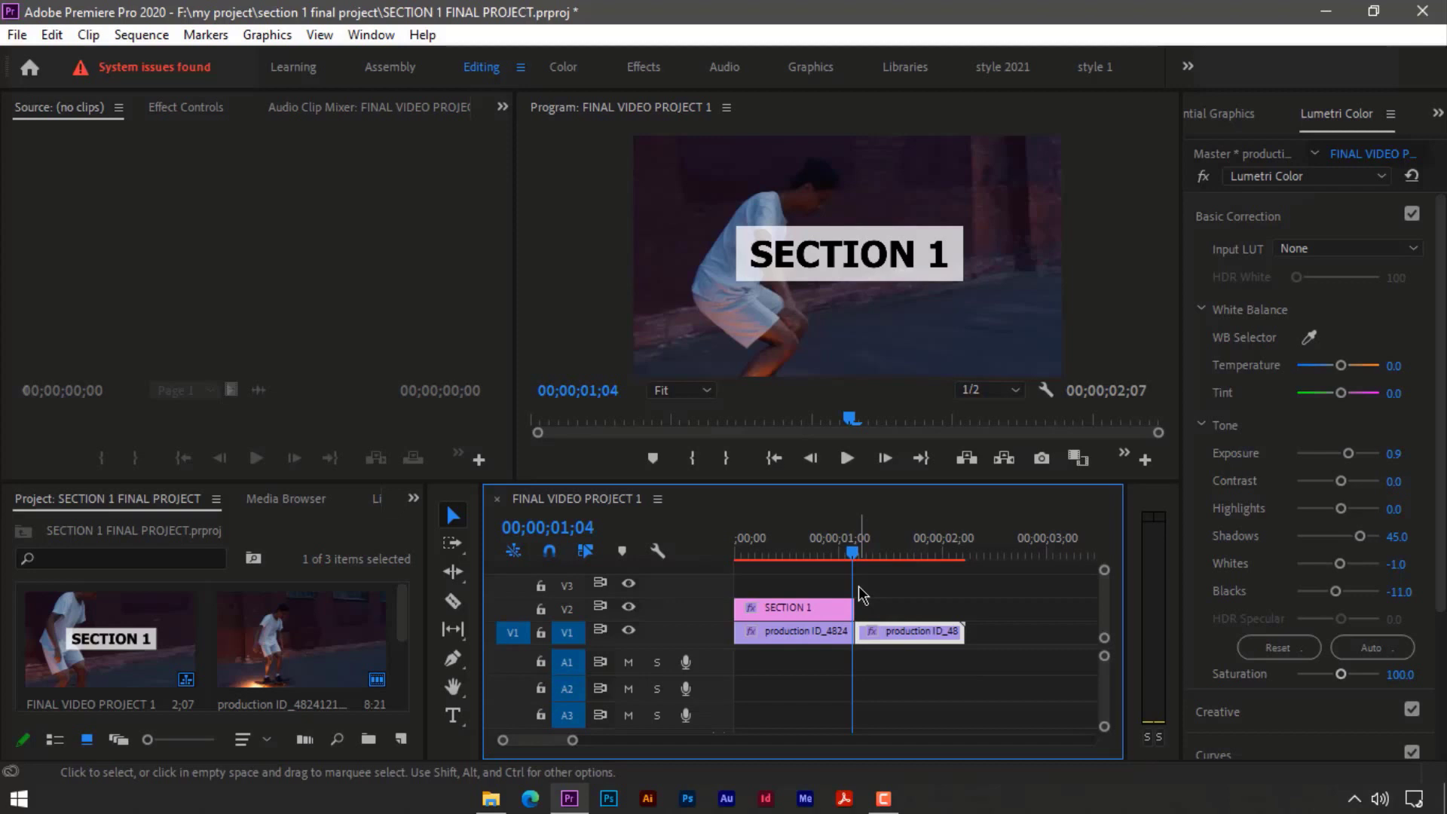
pyautogui.click(862, 595)
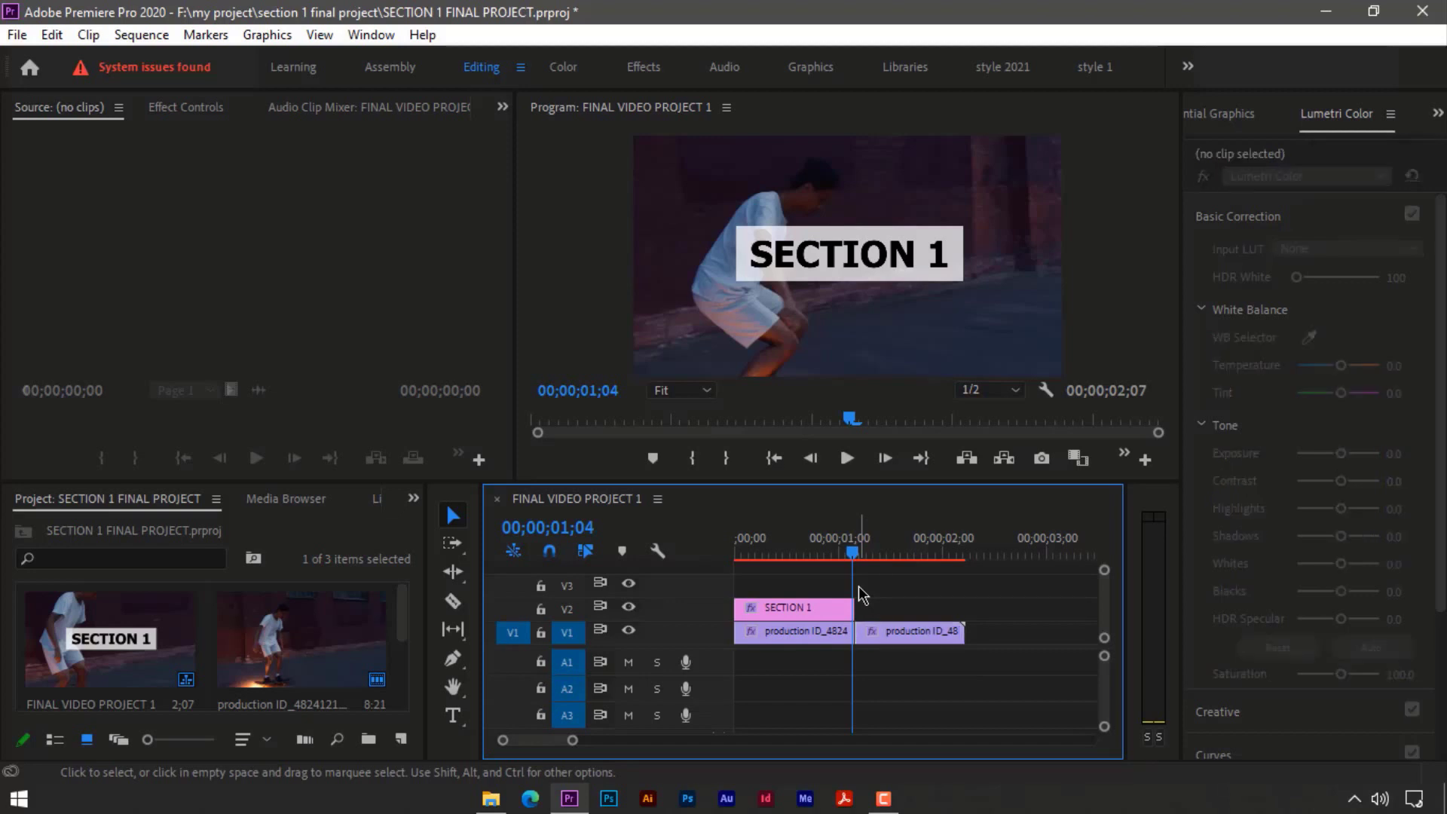
pyautogui.click(808, 556)
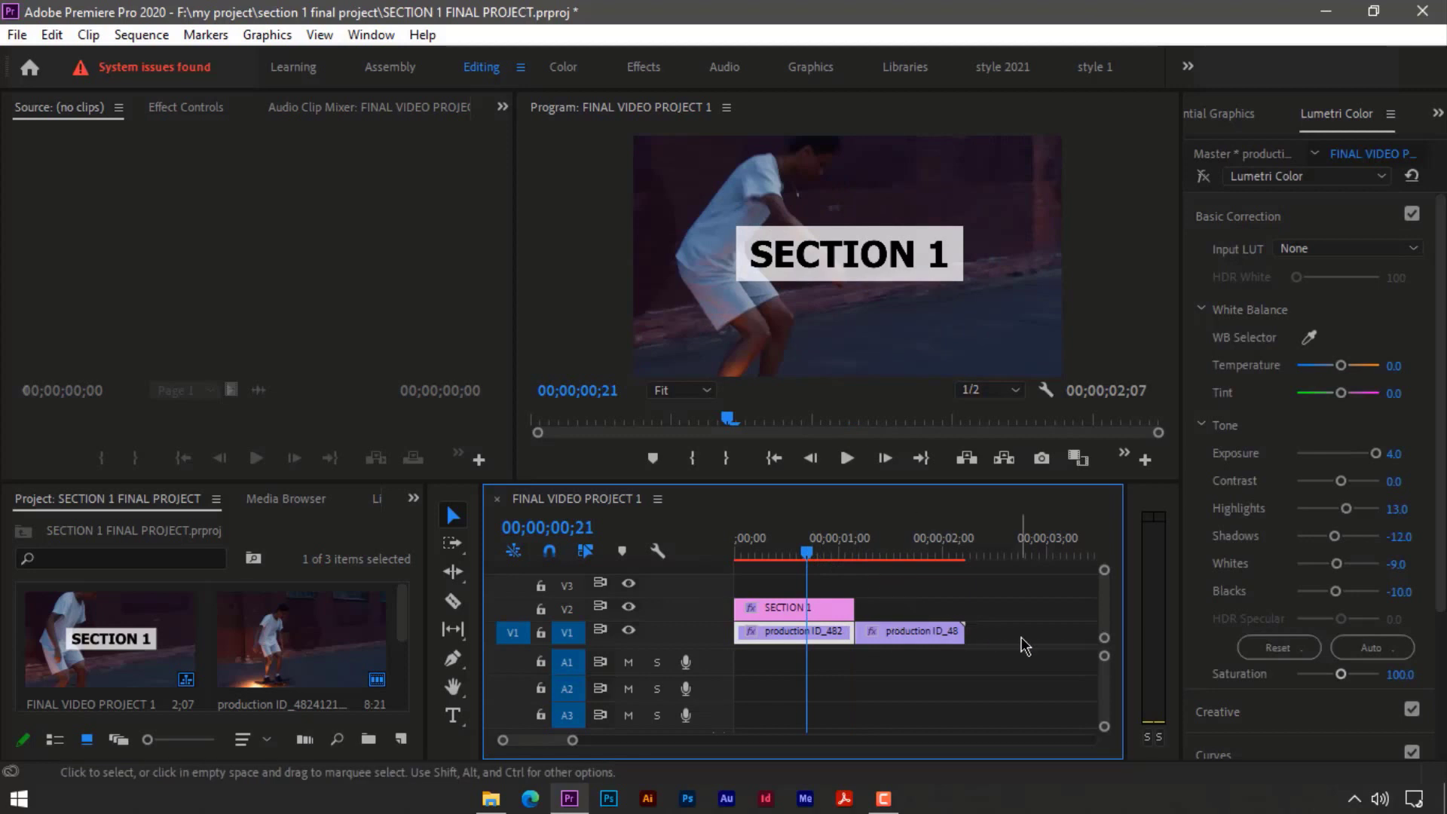
# Remove all clips from the sequence and place production ID_5155118.mp4 at the start of V1.
pyautogui.moveTo(1023, 645); pyautogui.dragTo(783, 590)
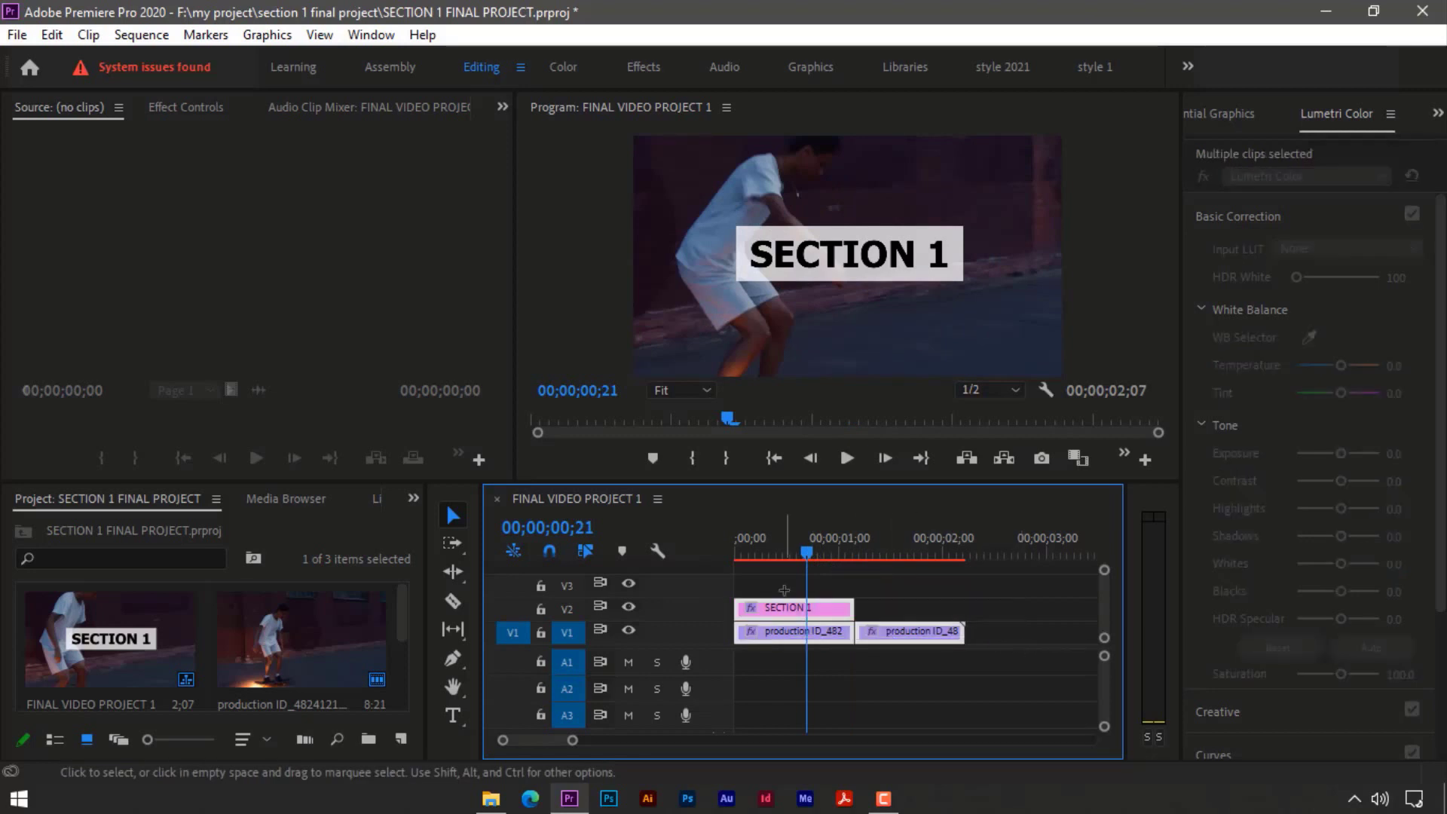
pyautogui.press('Delete')
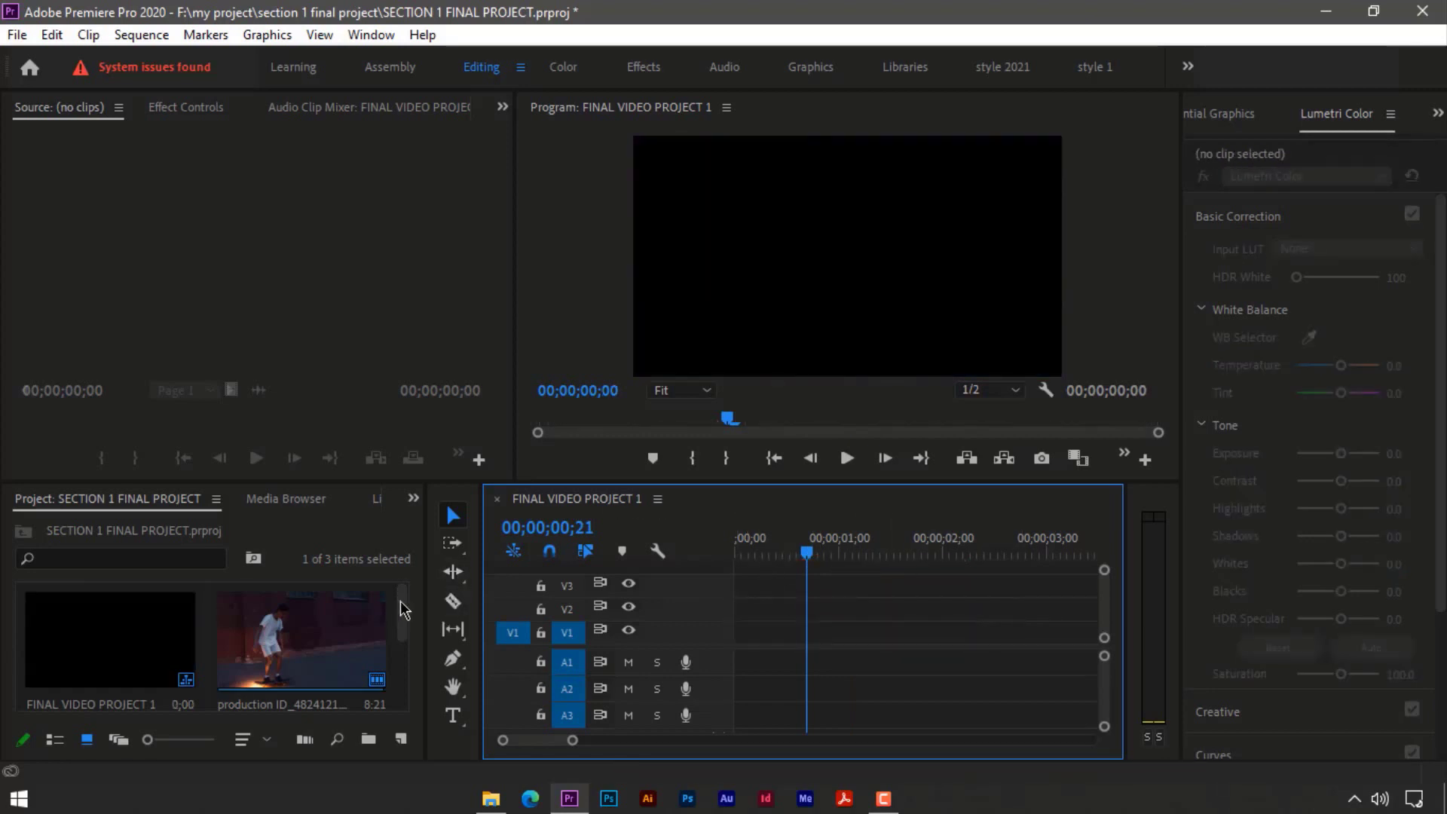
pyautogui.moveTo(403, 610); pyautogui.dragTo(403, 692)
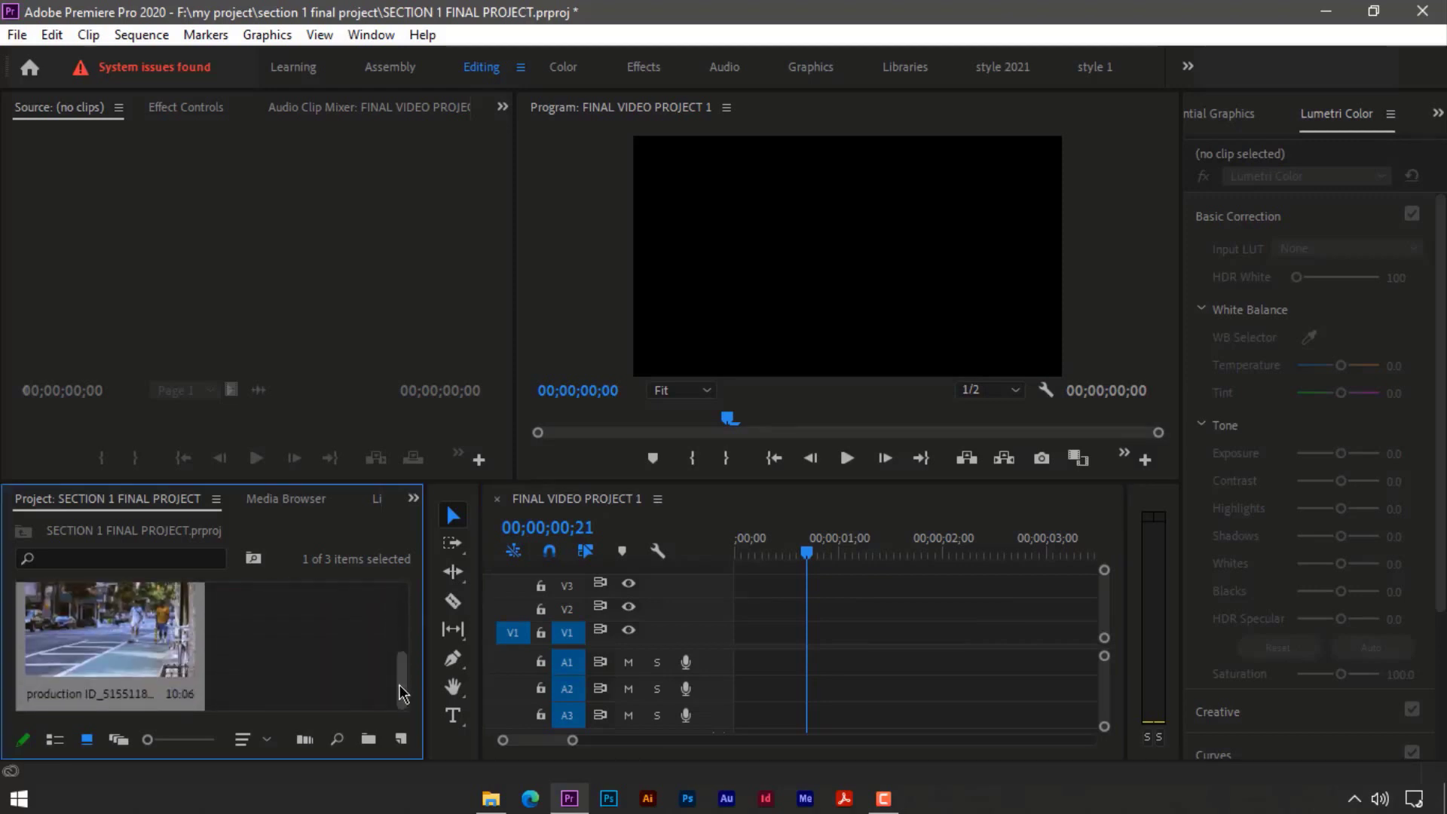
pyautogui.moveTo(75, 645); pyautogui.dragTo(742, 642)
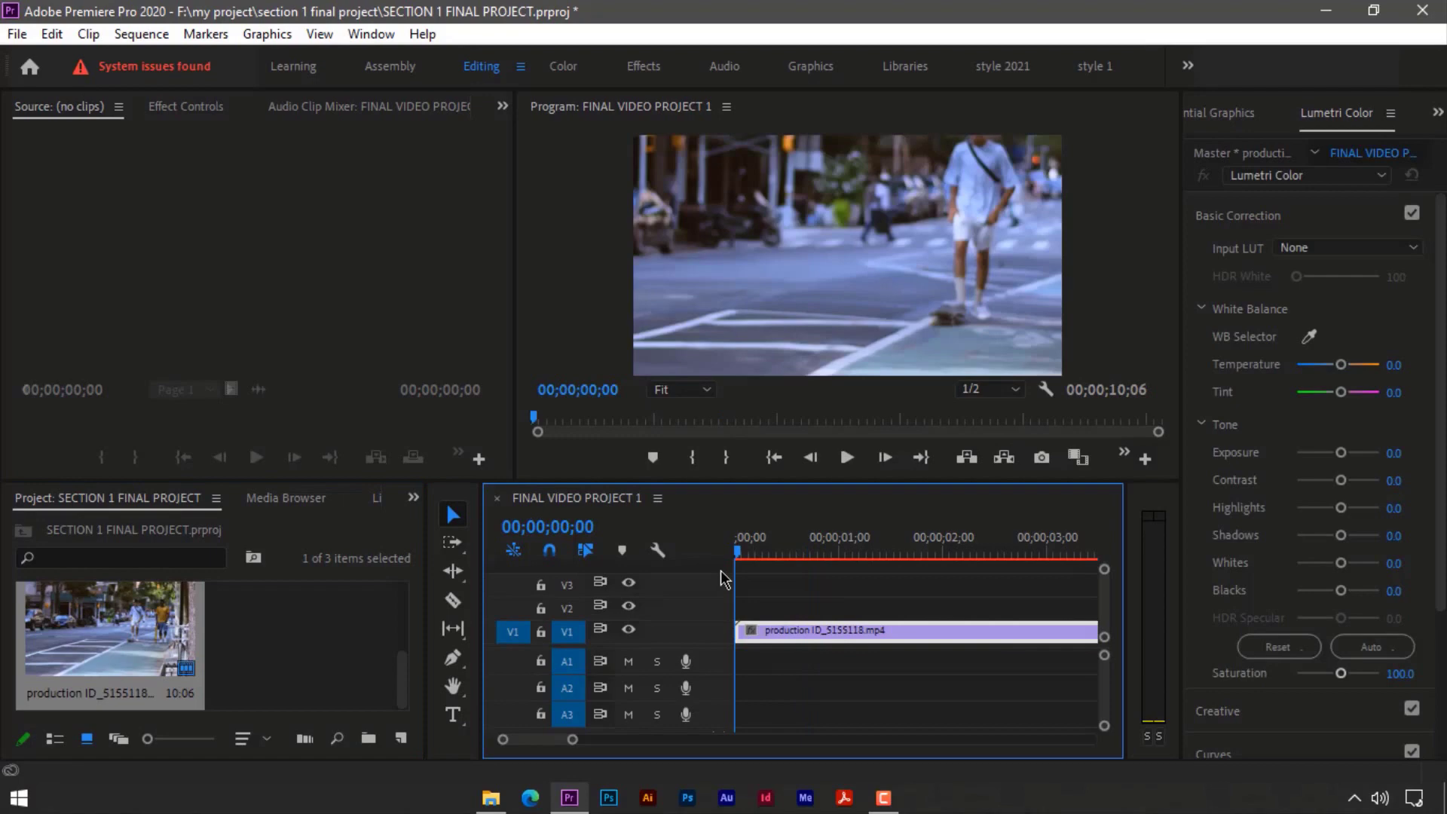
# Import Rubix Cube - Audionautix.mp3 from the project's audio folder and place it at the start of A1.
pyautogui.click(490, 797)
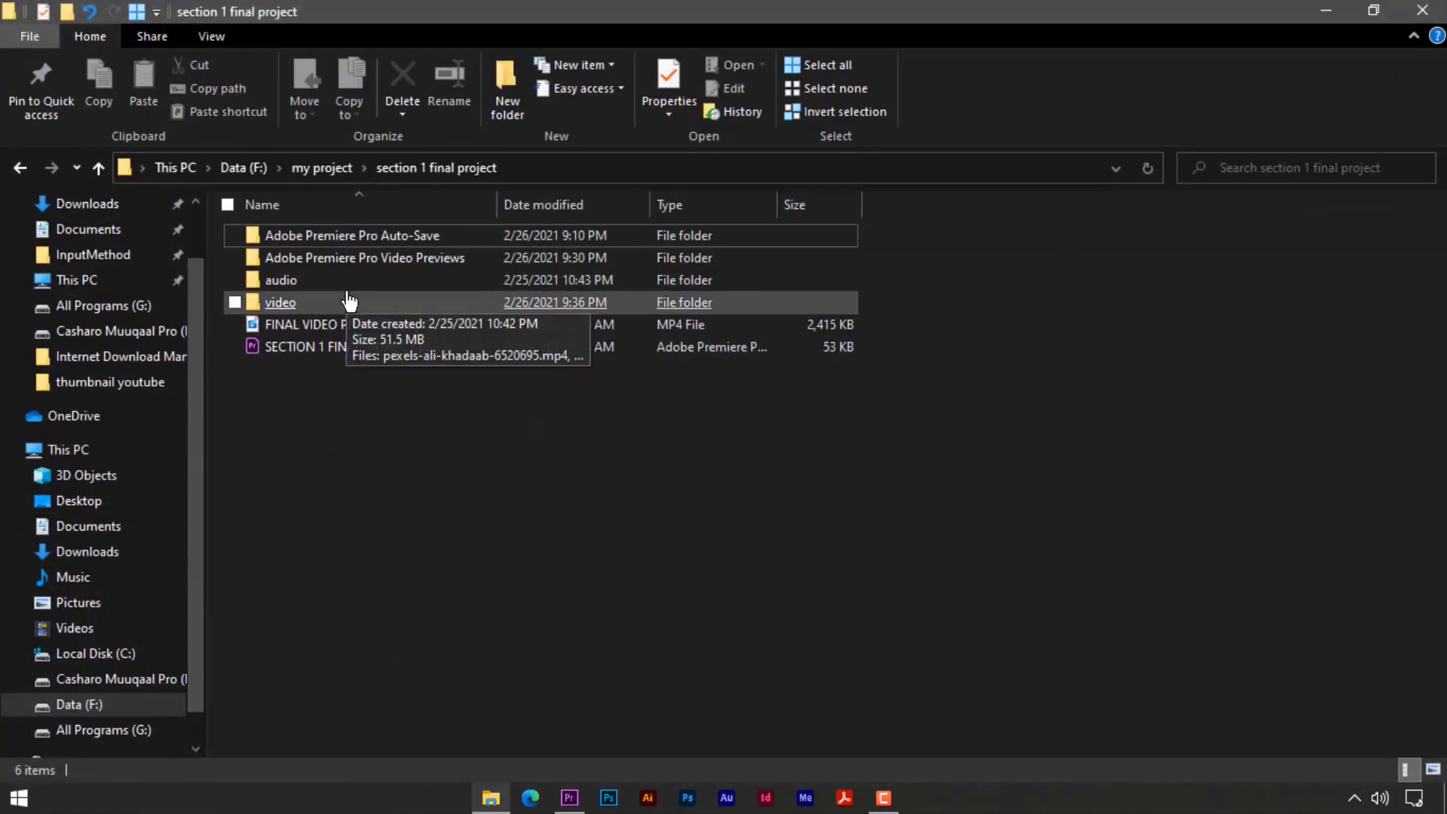
pyautogui.doubleClick(346, 279)
pyautogui.moveTo(340, 245); pyautogui.dragTo(294, 660)
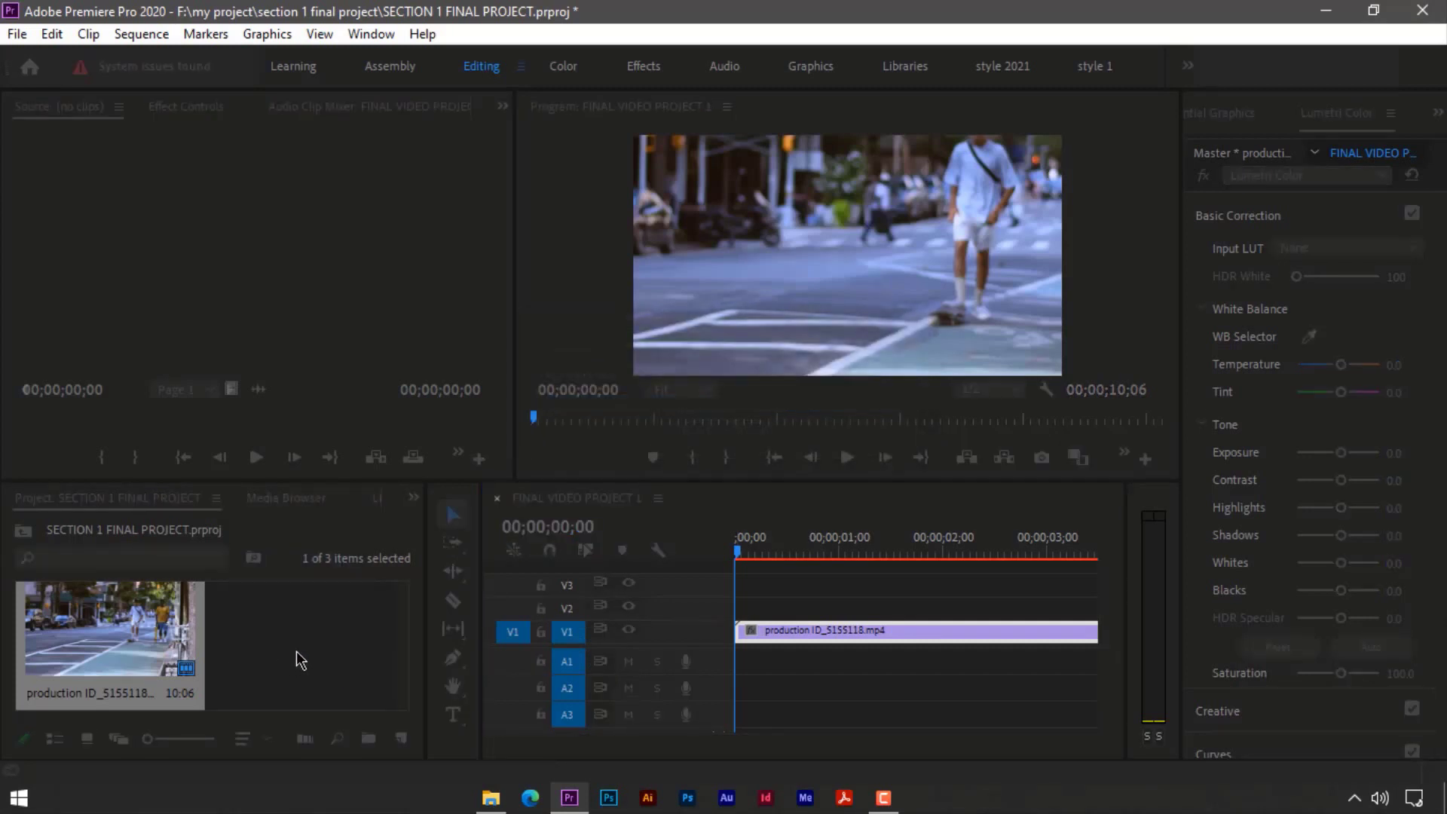
pyautogui.moveTo(282, 653); pyautogui.dragTo(737, 662)
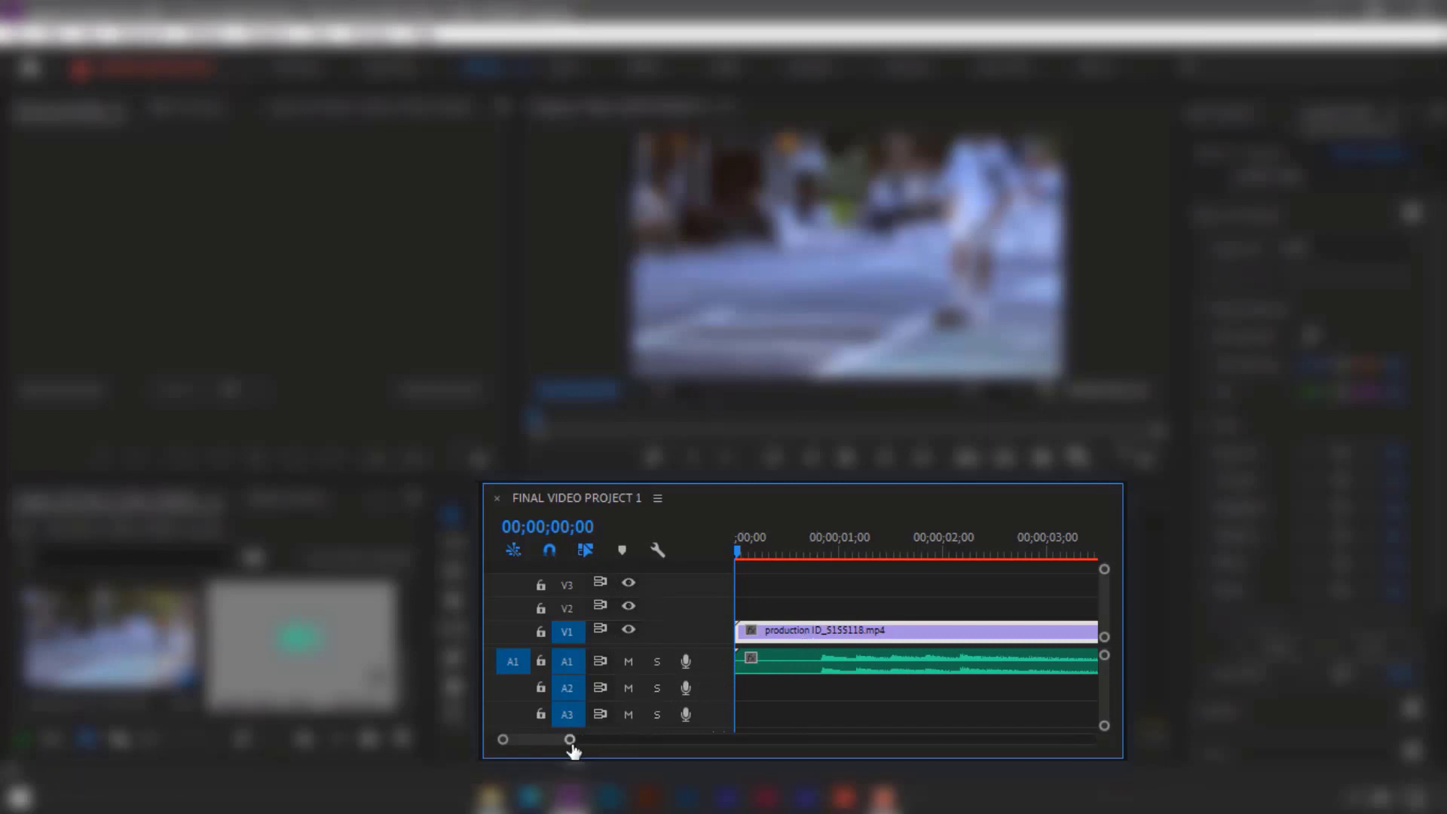
# Cut the A1 music clip at 00;00;08;24, just before its waveform picks up again, using the Razor Tool.
pyautogui.moveTo(569, 739); pyautogui.dragTo(629, 740)
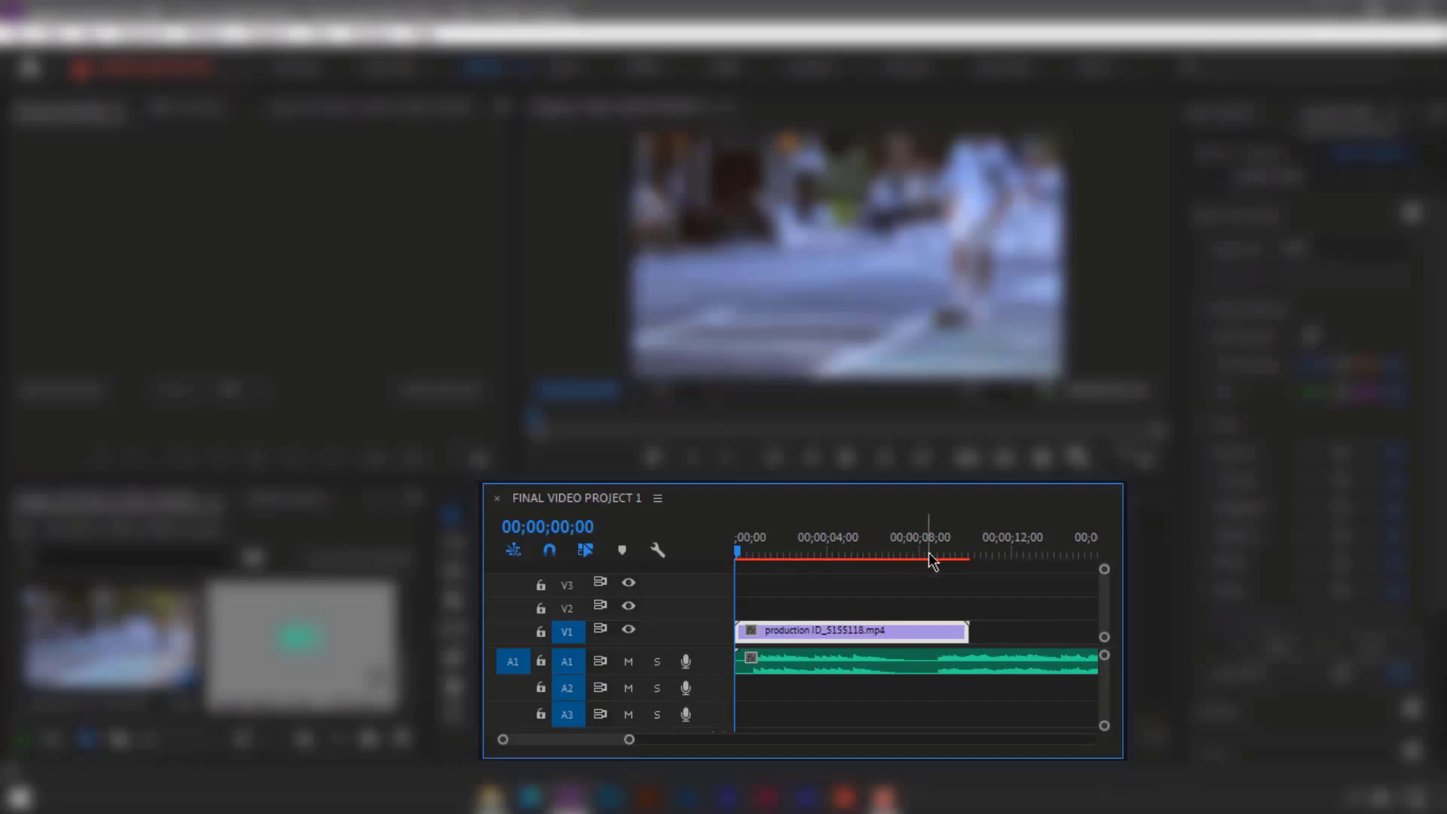
pyautogui.moveTo(928, 553); pyautogui.dragTo(940, 561)
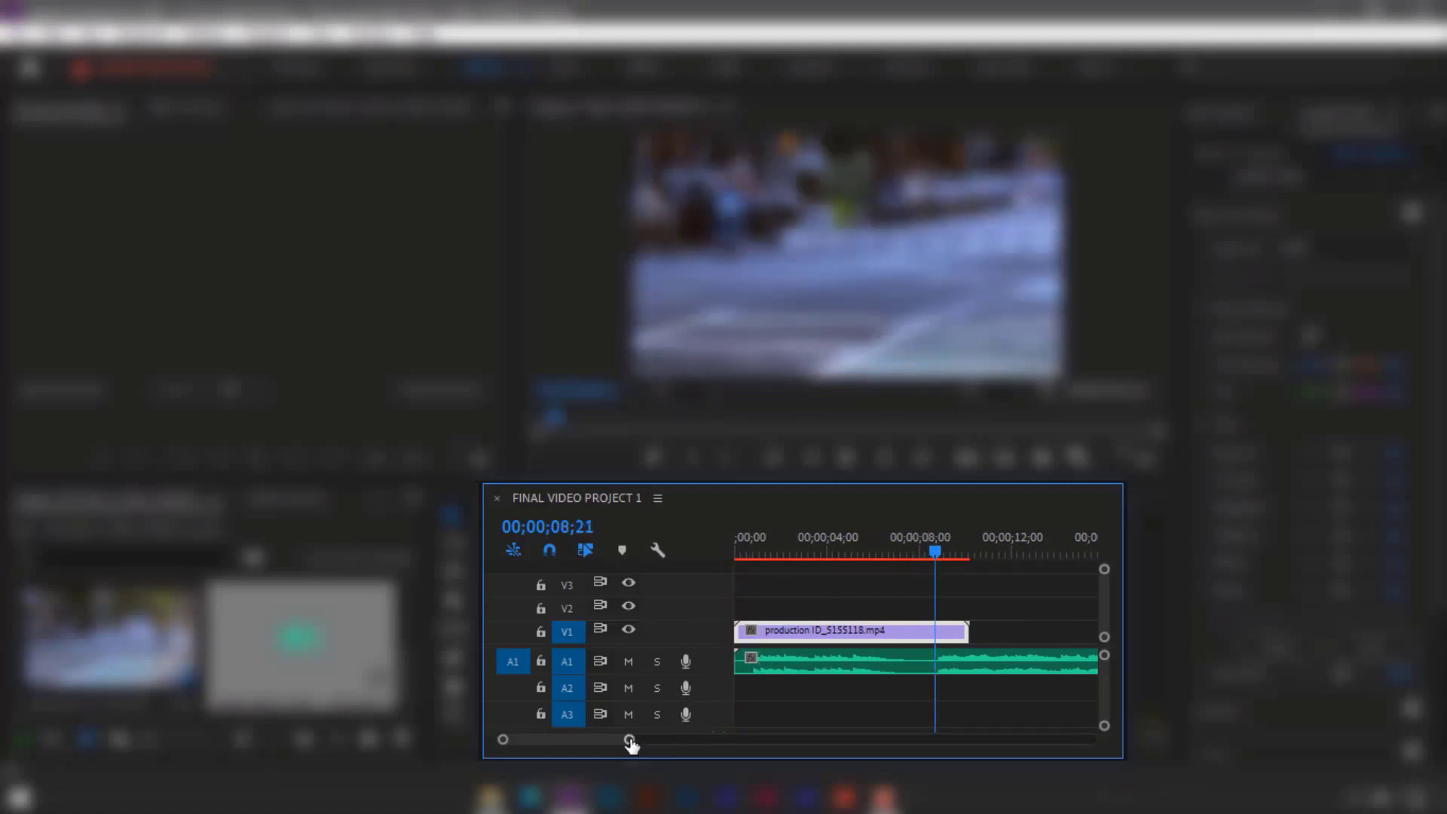
pyautogui.moveTo(629, 739); pyautogui.dragTo(594, 742)
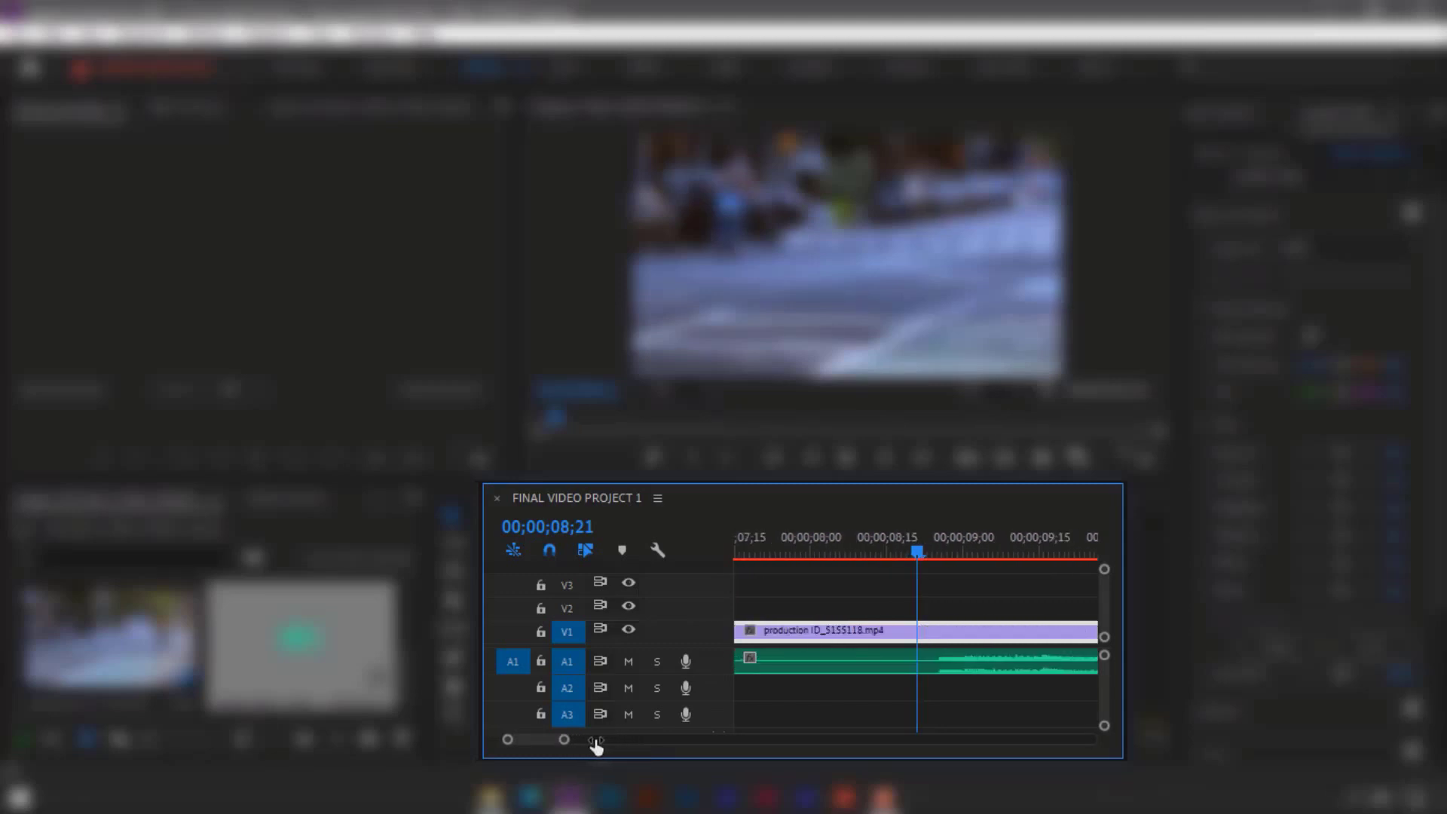
pyautogui.moveTo(915, 558); pyautogui.dragTo(933, 570)
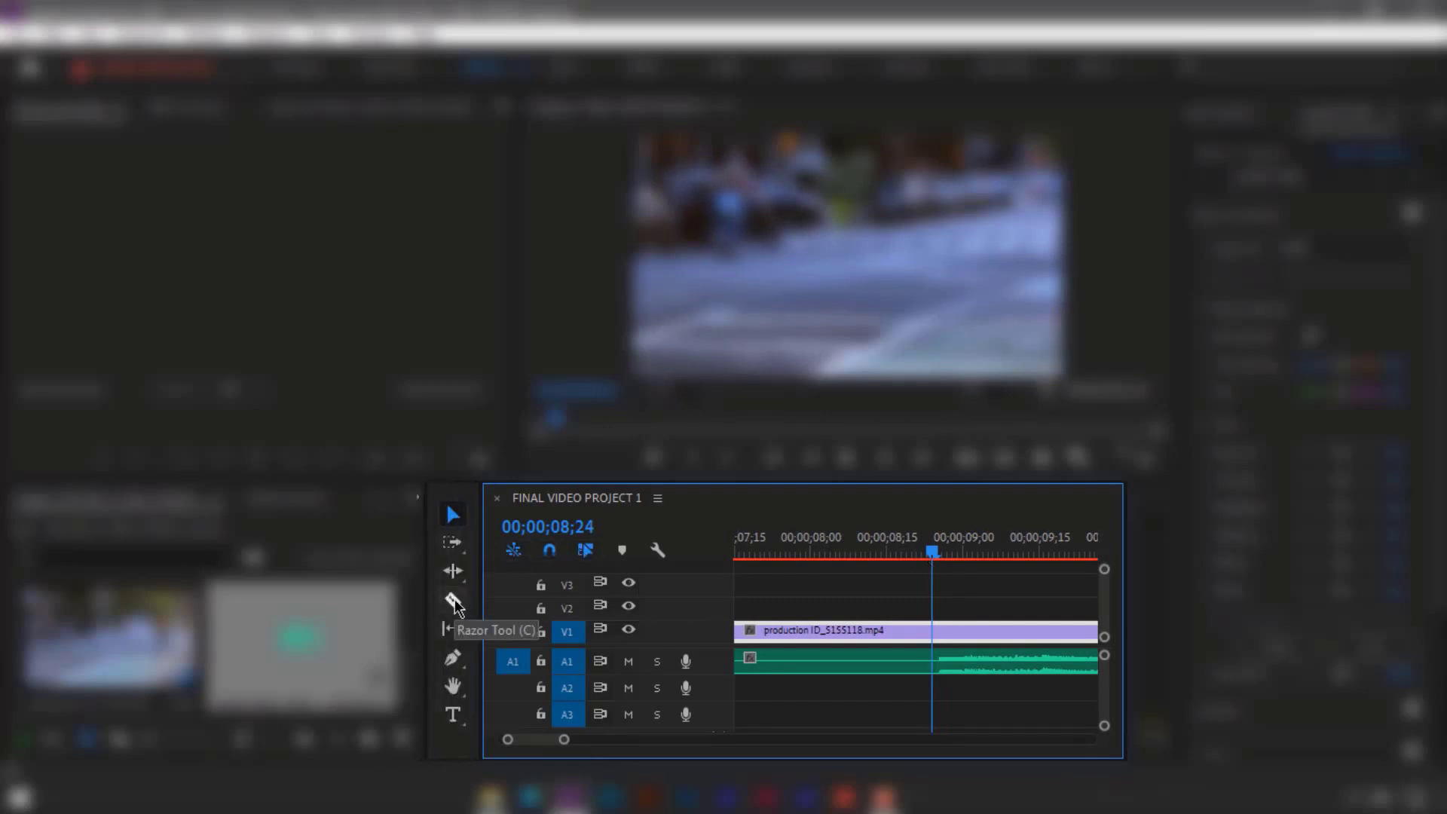
pyautogui.click(453, 601)
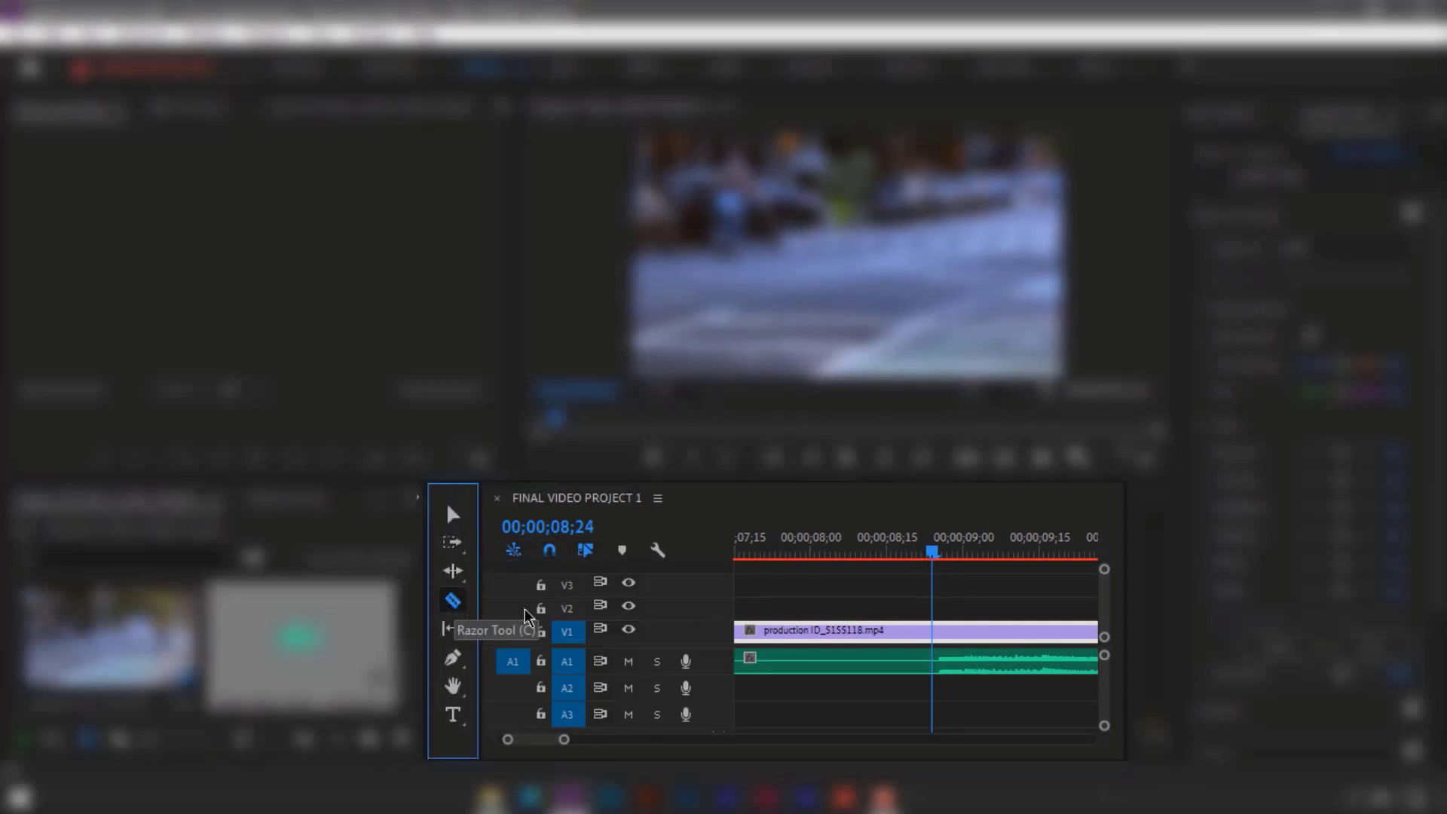
pyautogui.click(938, 669)
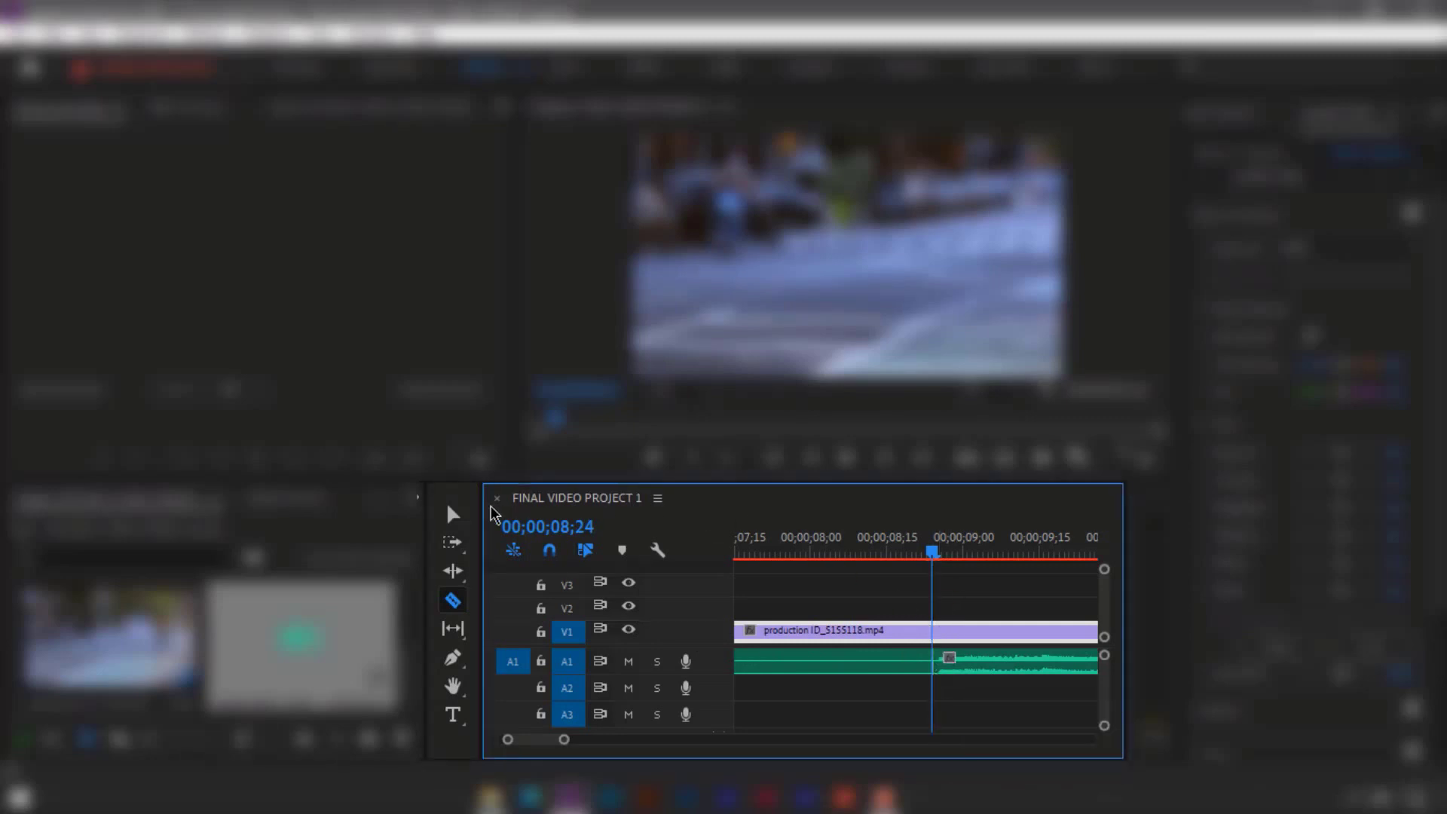
# Delete the music section before the cut and ripple delete the gap so the remaining audio starts the sequence.
pyautogui.click(453, 515)
pyautogui.click(800, 663)
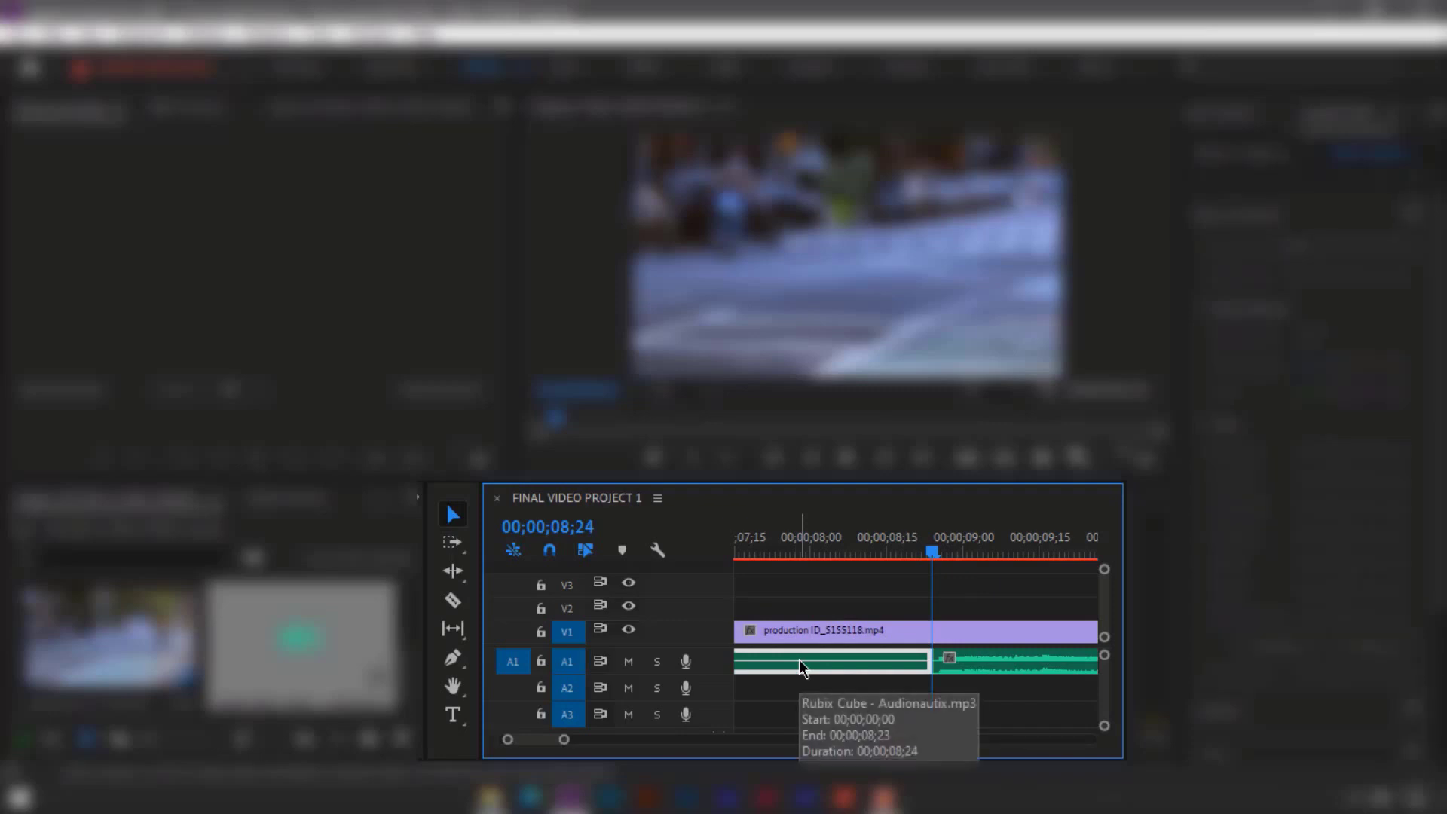
pyautogui.press('Delete')
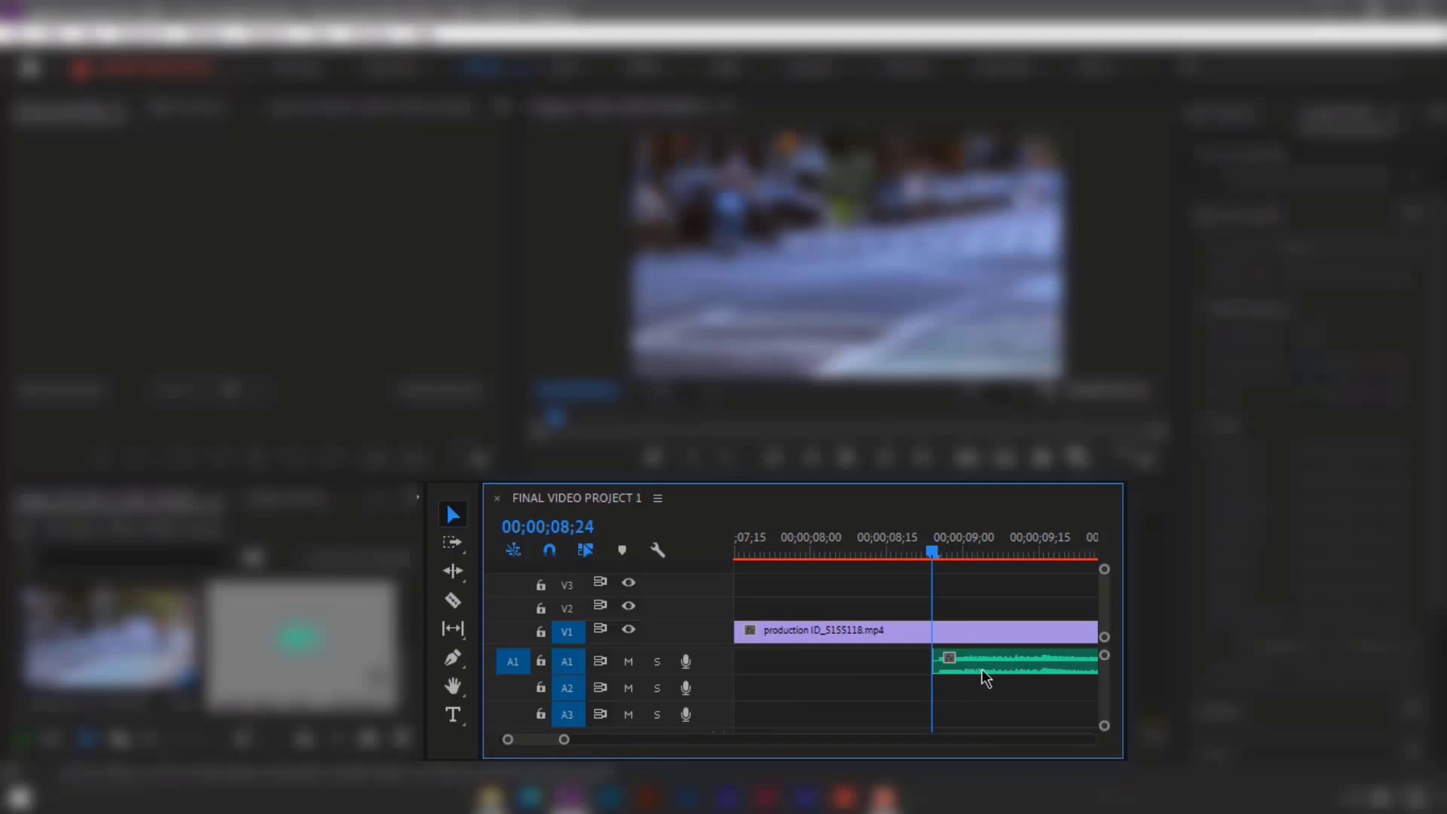
pyautogui.click(807, 663)
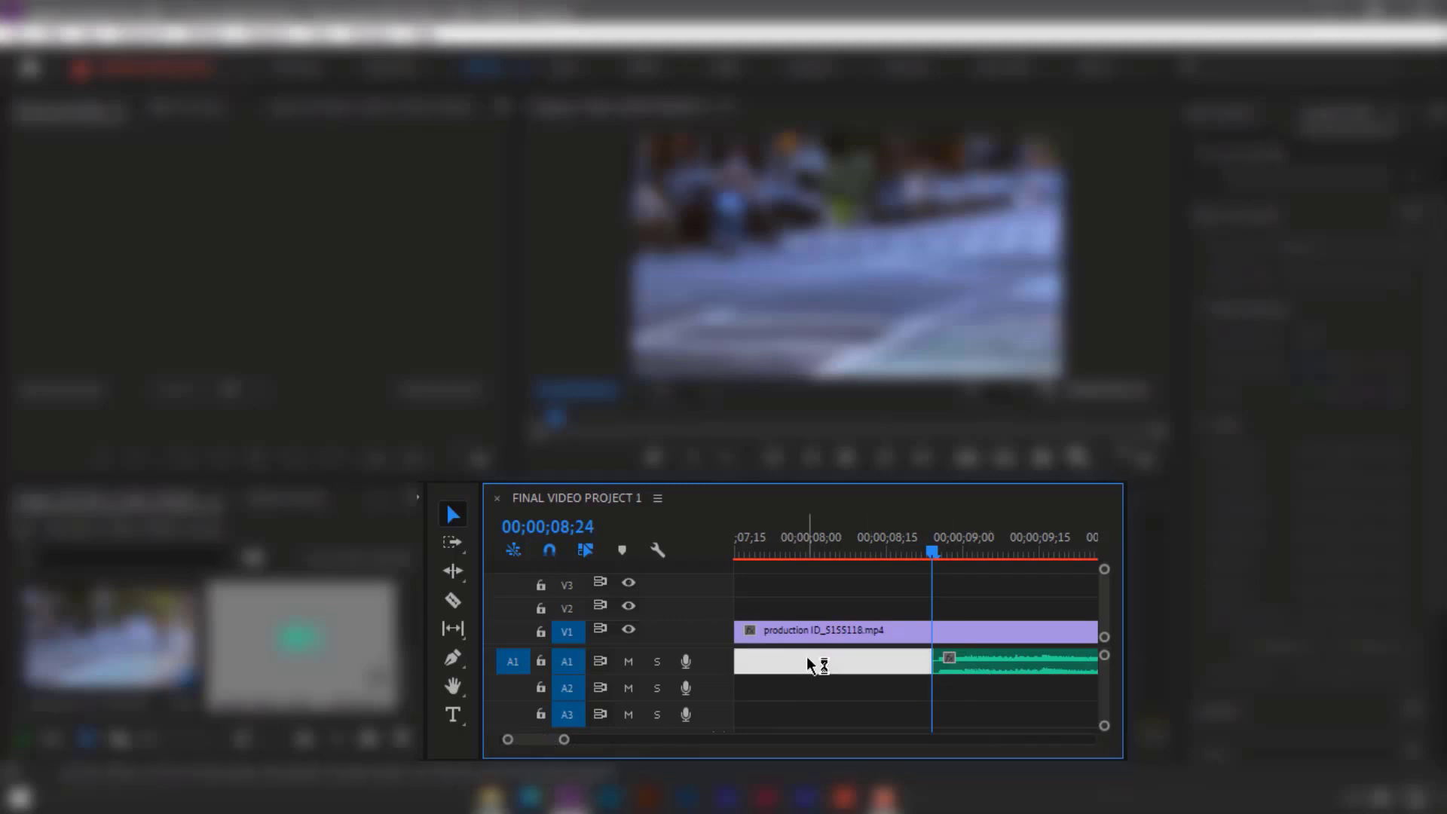
pyautogui.rightClick(807, 660)
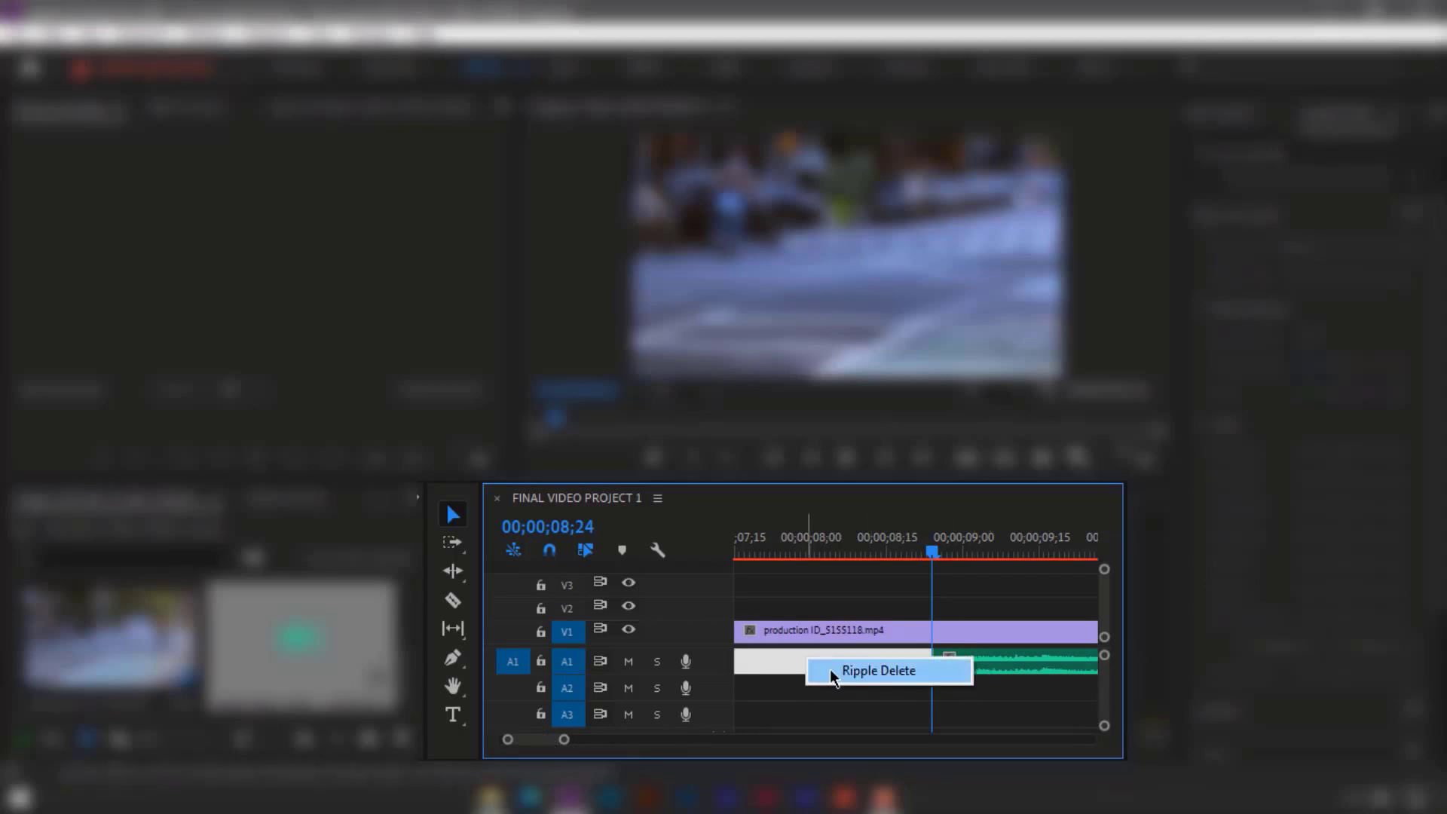
pyautogui.click(829, 667)
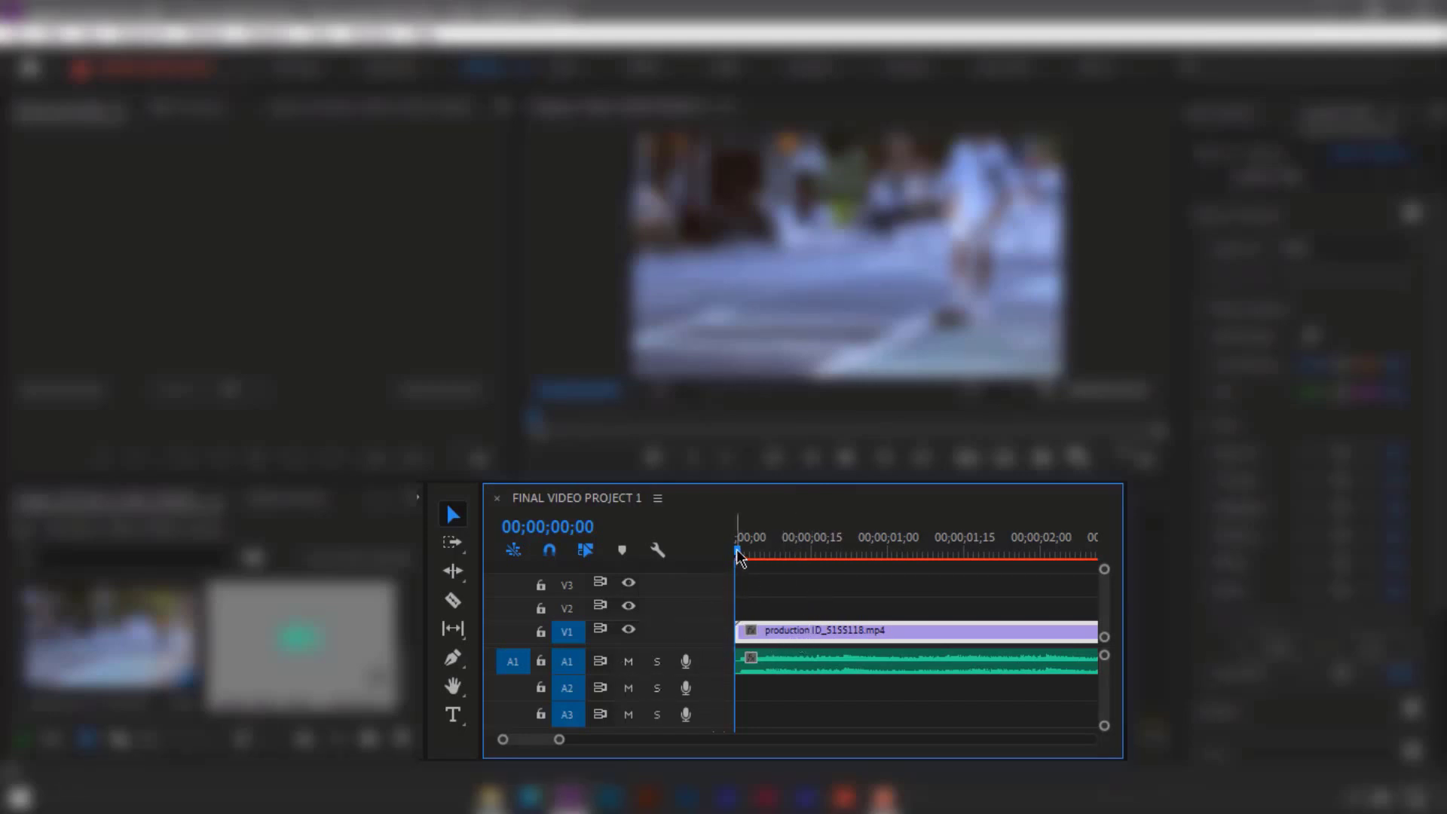
# Return the playhead to the start of the sequence and mute audio track A1.
pyautogui.moveTo(738, 551); pyautogui.dragTo(717, 574)
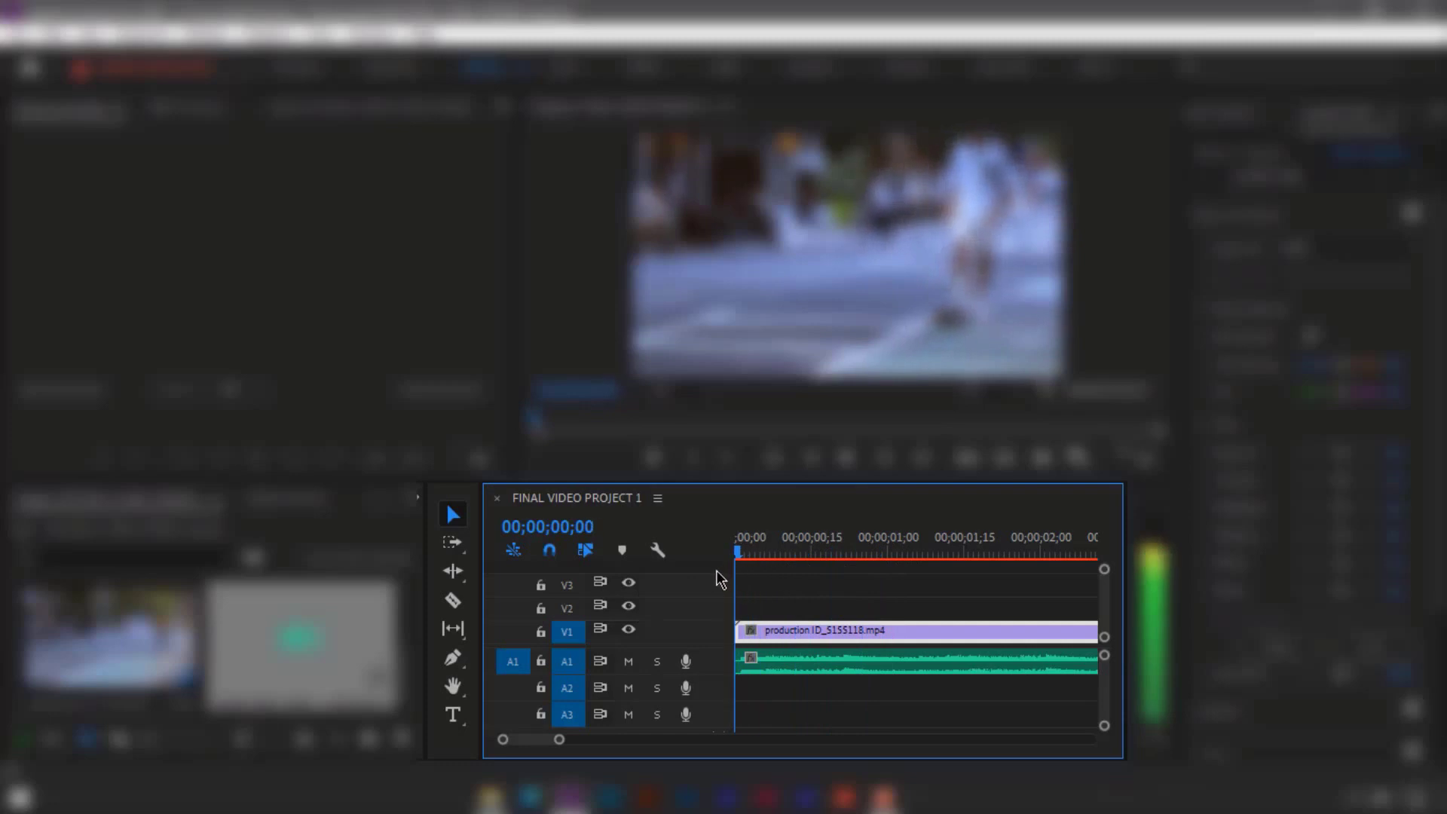
pyautogui.click(630, 661)
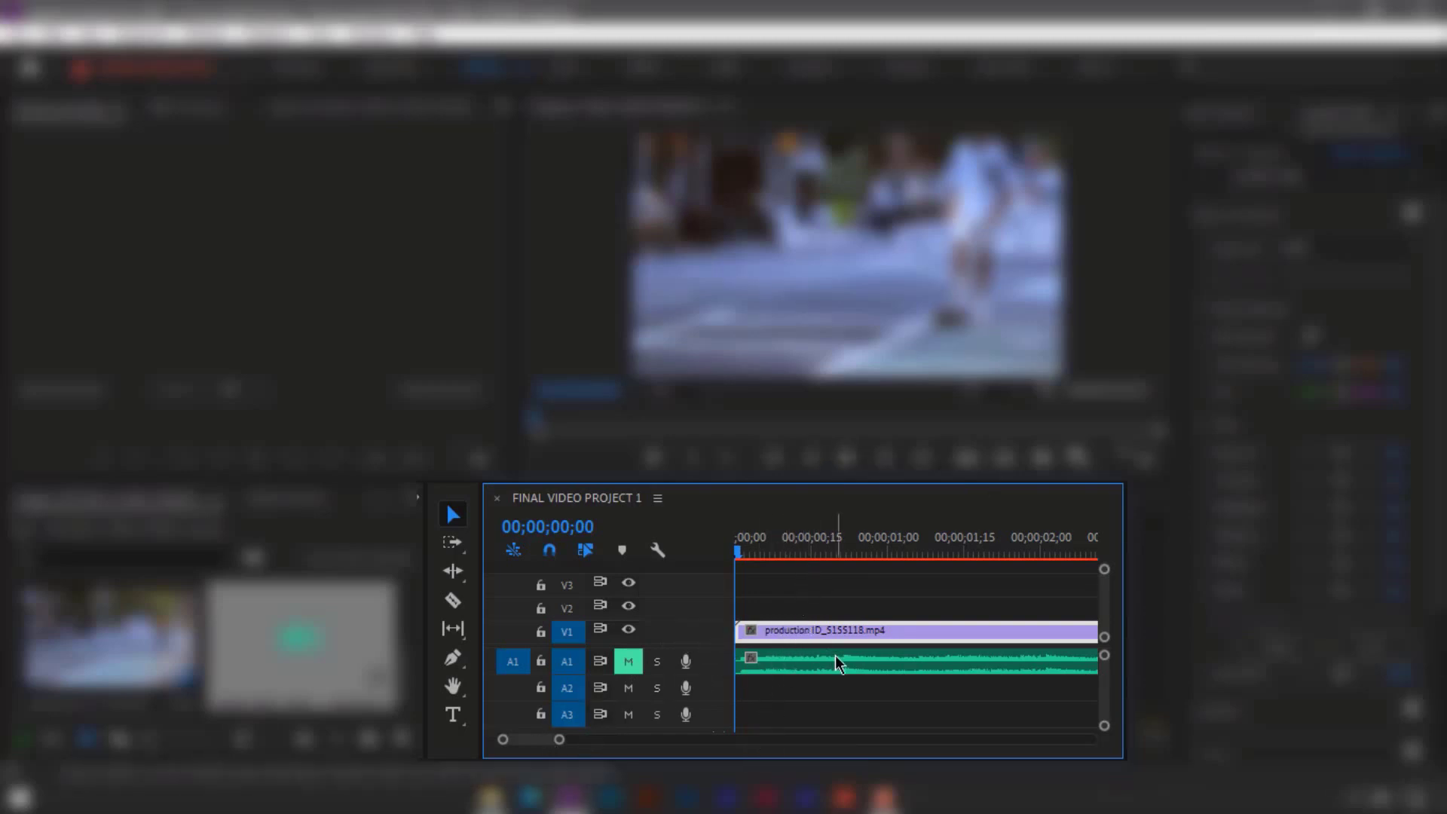
pyautogui.scroll(-5, 836, 663)
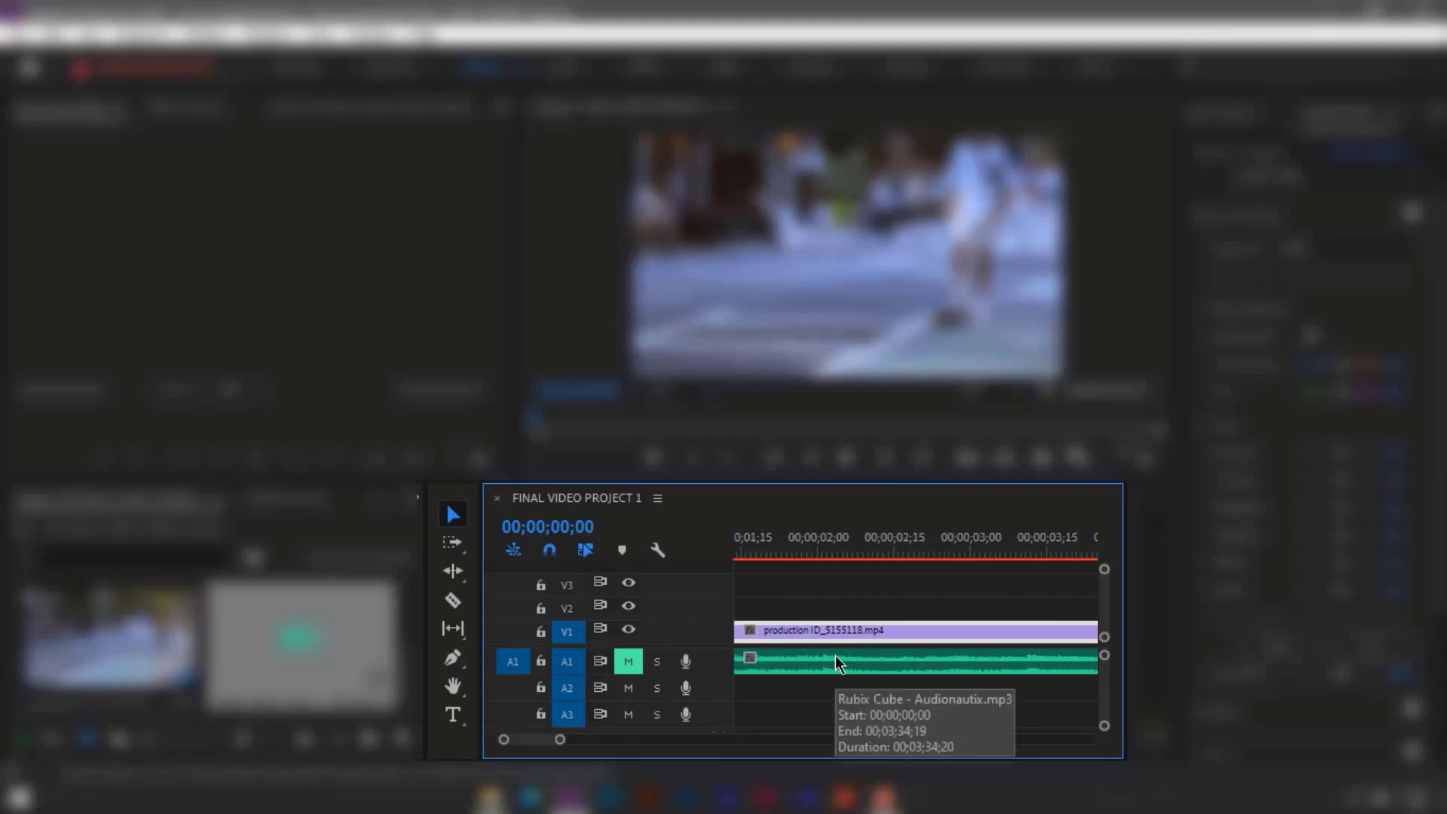
pyautogui.scroll(-8, 835, 660)
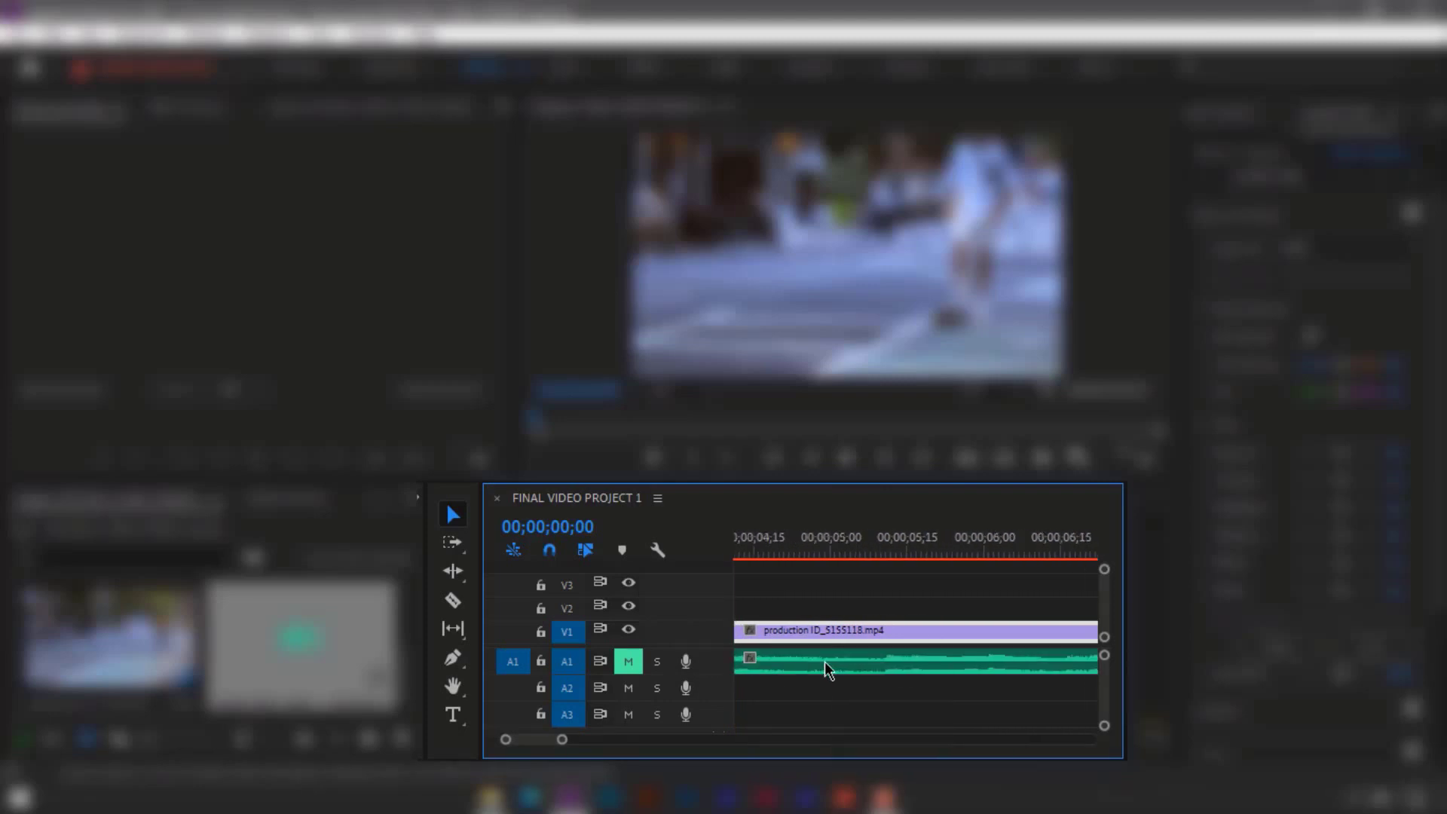
# Cut the A1 music clip with the Razor Tool at 00;00;10;06, exactly where the V1 video clip ends.
pyautogui.moveTo(561, 742); pyautogui.dragTo(632, 744)
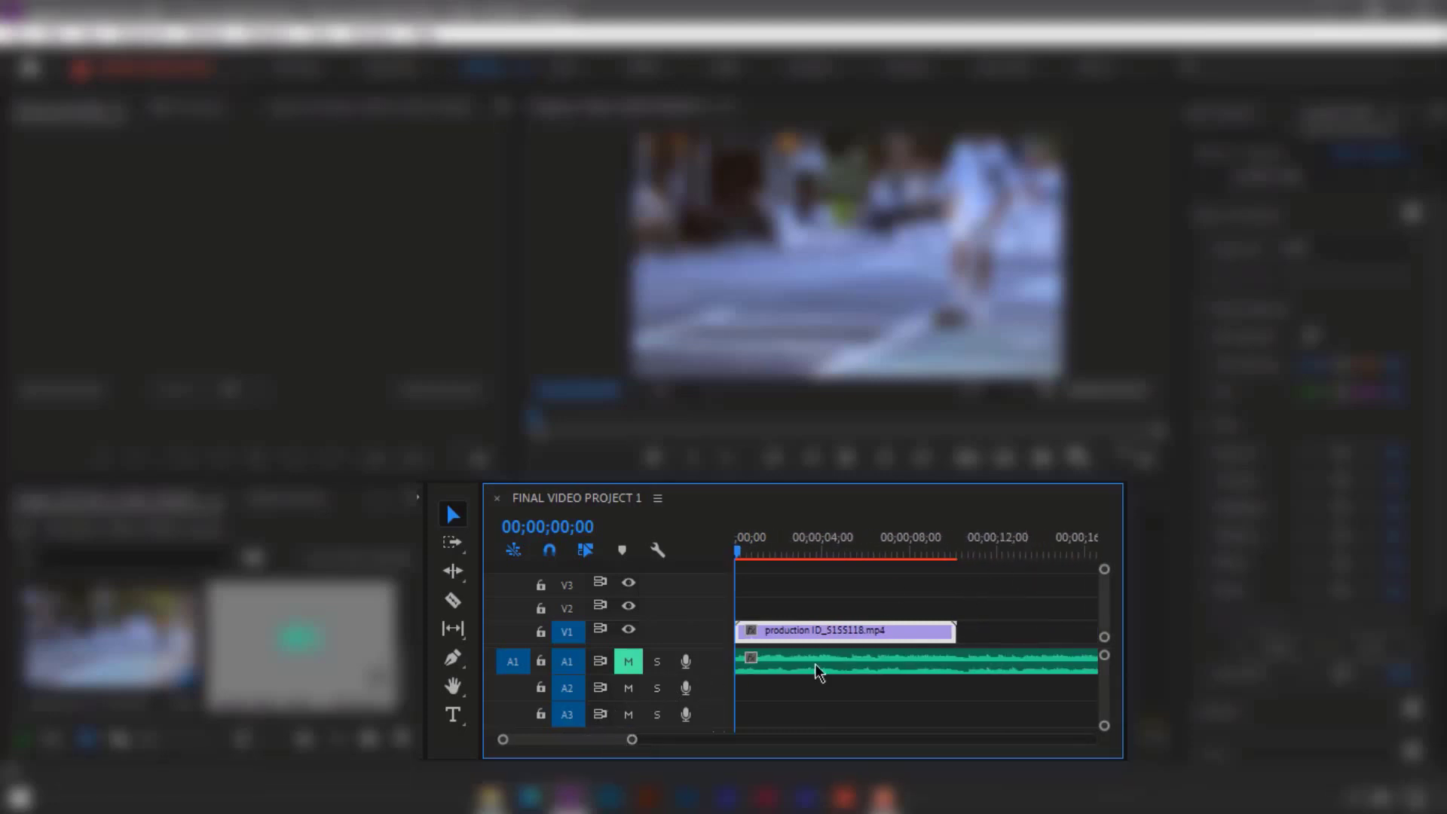
pyautogui.click(952, 558)
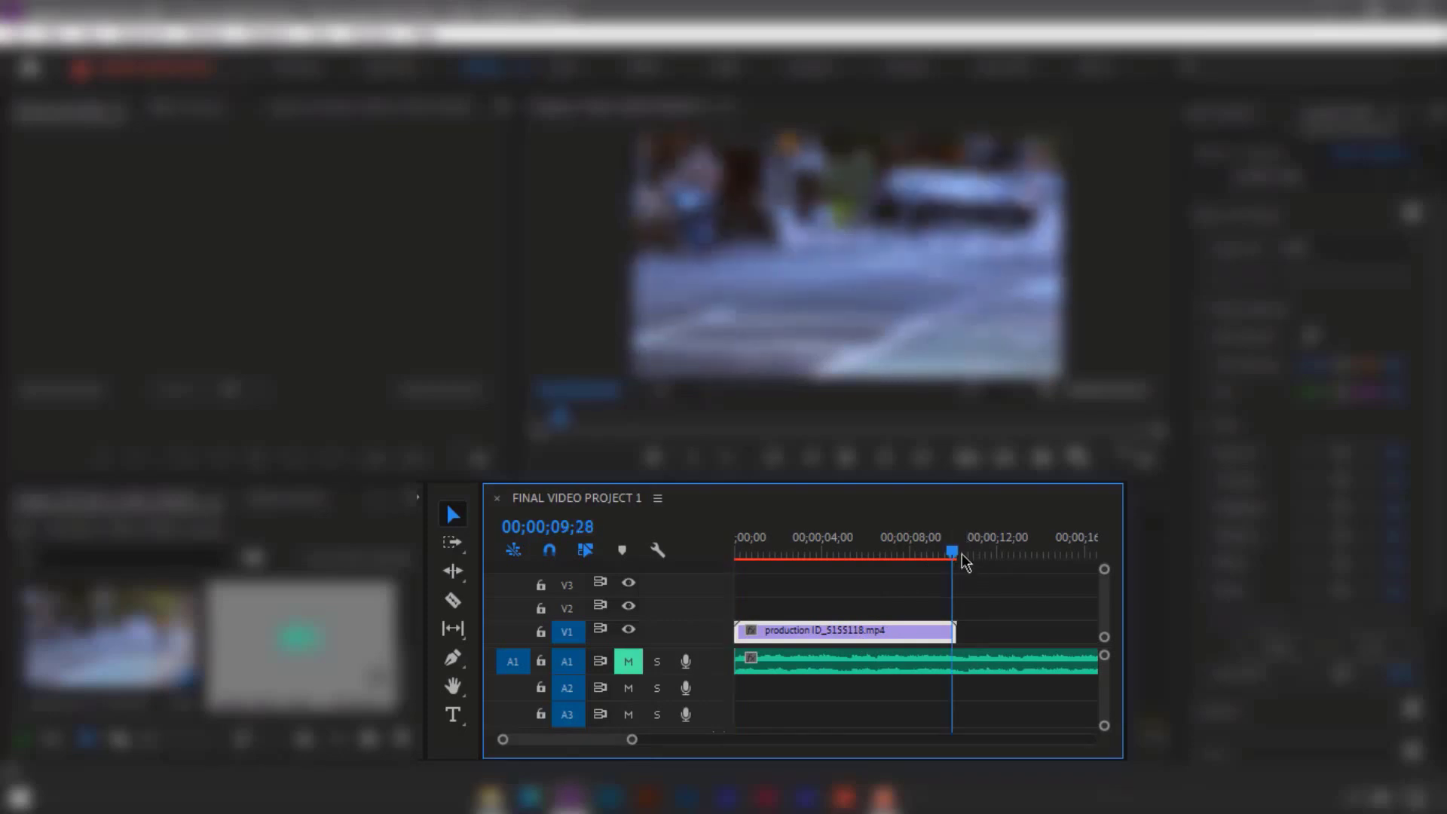
pyautogui.moveTo(632, 740); pyautogui.dragTo(579, 745)
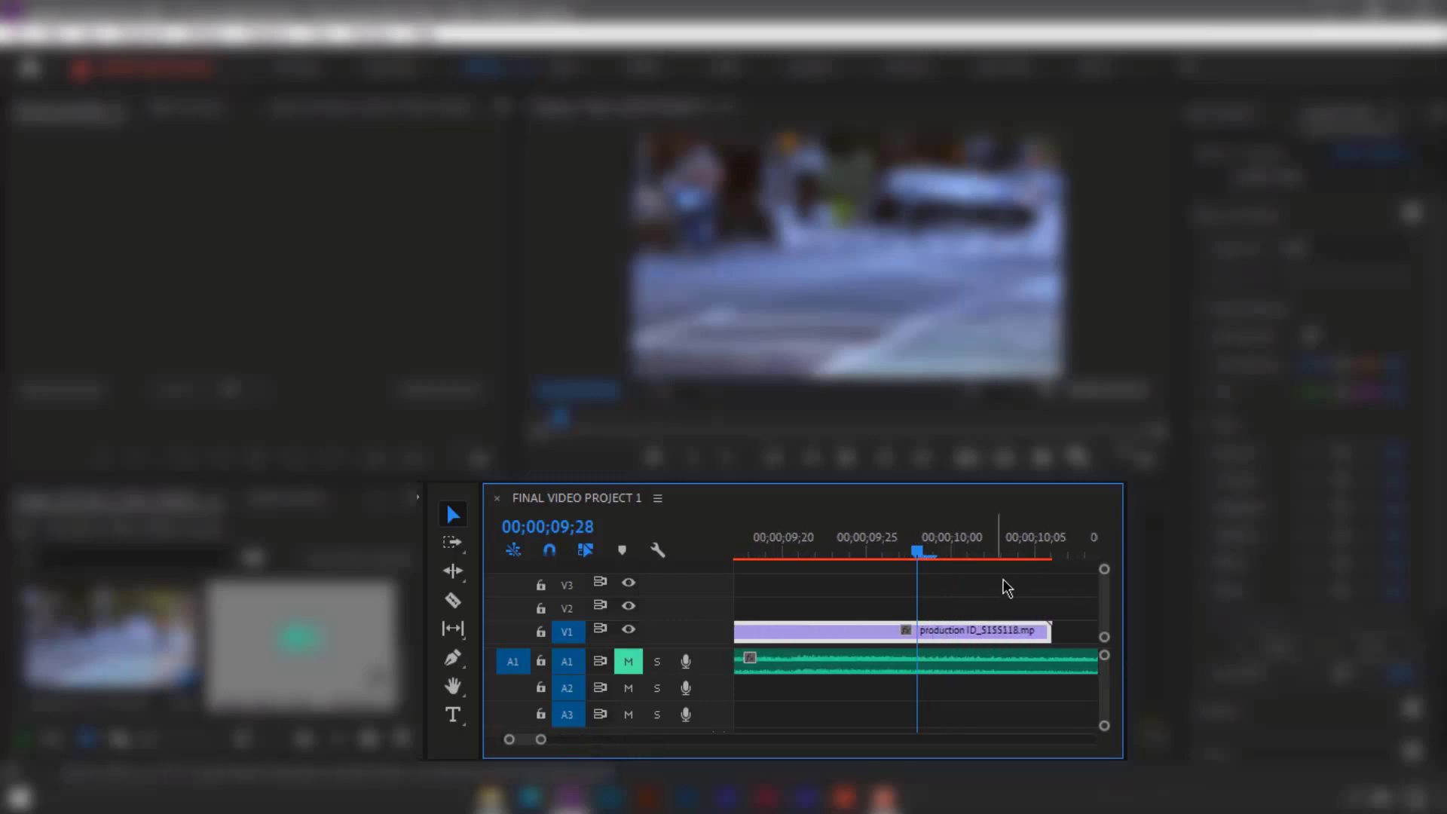
pyautogui.click(1052, 558)
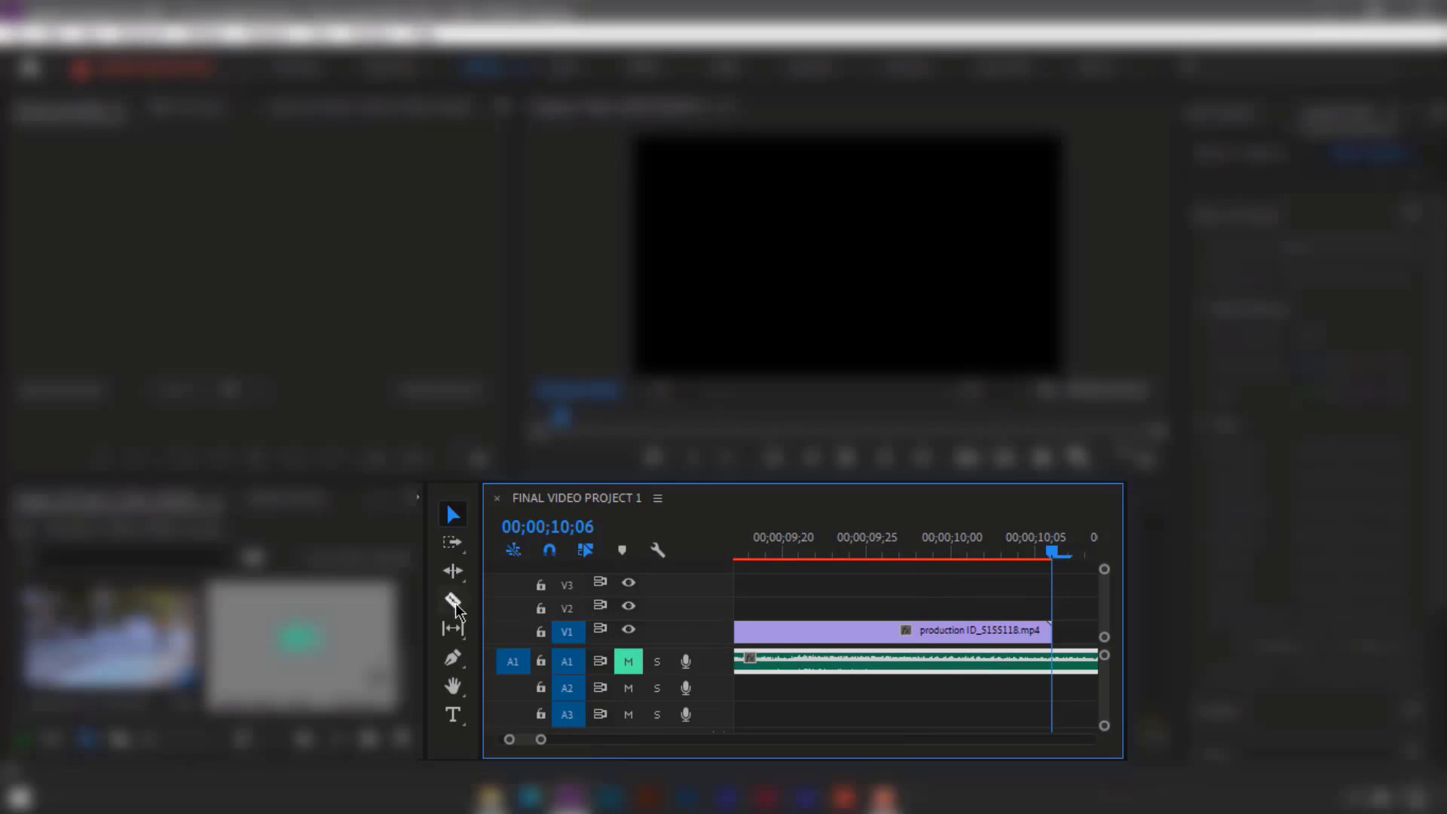
pyautogui.click(452, 601)
pyautogui.click(1061, 663)
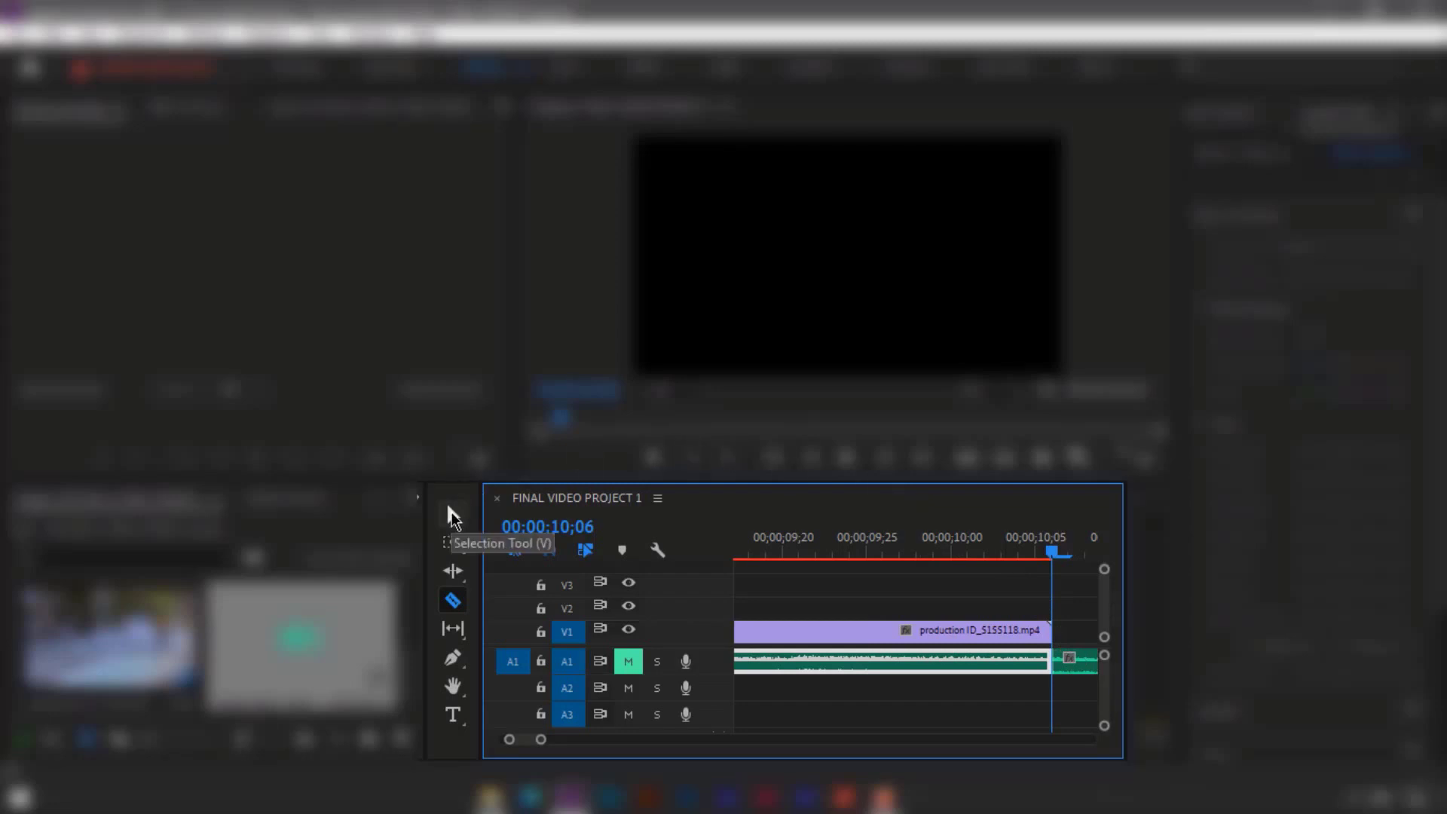
pyautogui.click(452, 516)
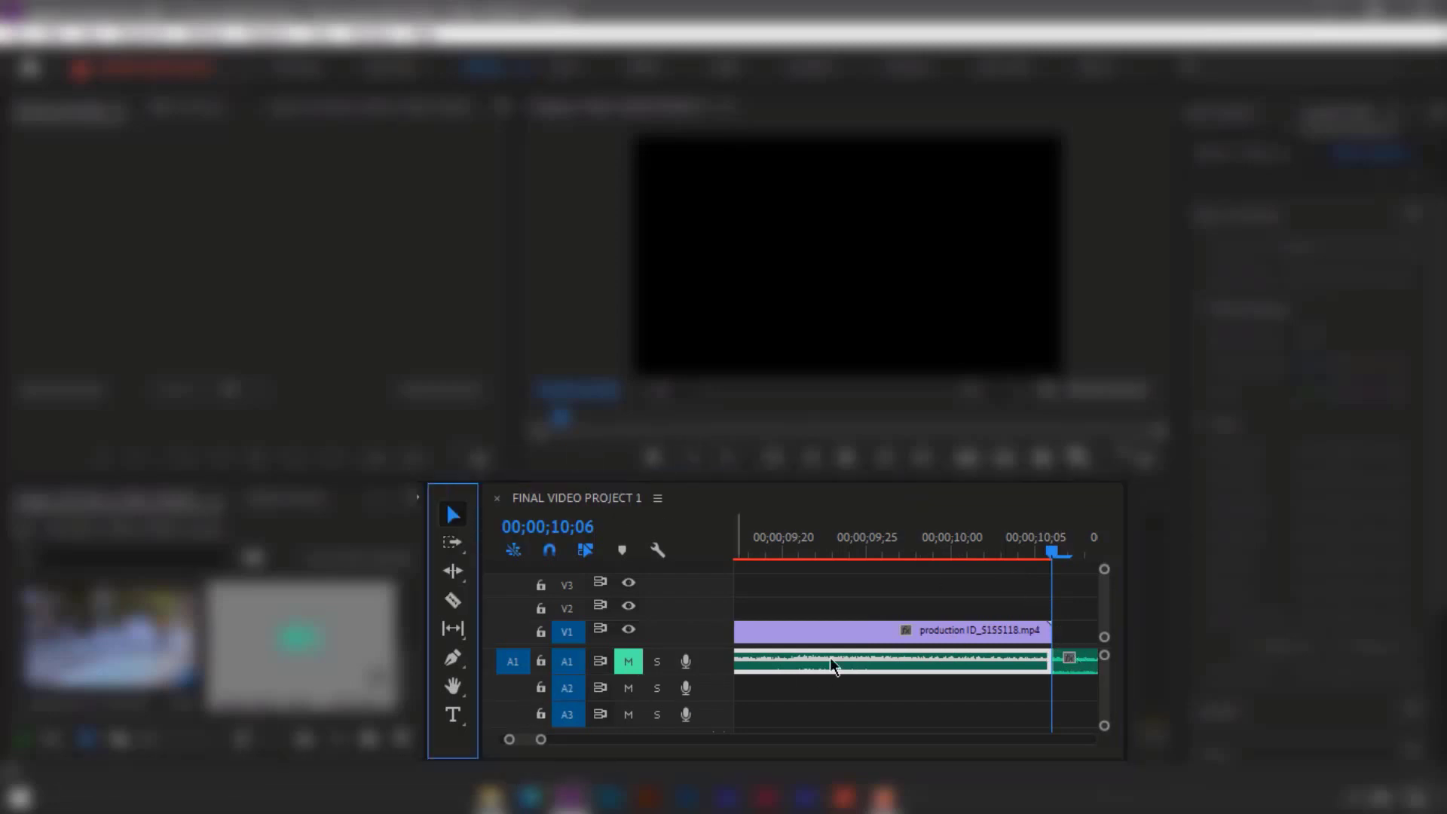
# Delete the section of A1 music that extends beyond the end of the video clip.
pyautogui.scroll(-2, 972, 671)
pyautogui.click(984, 668)
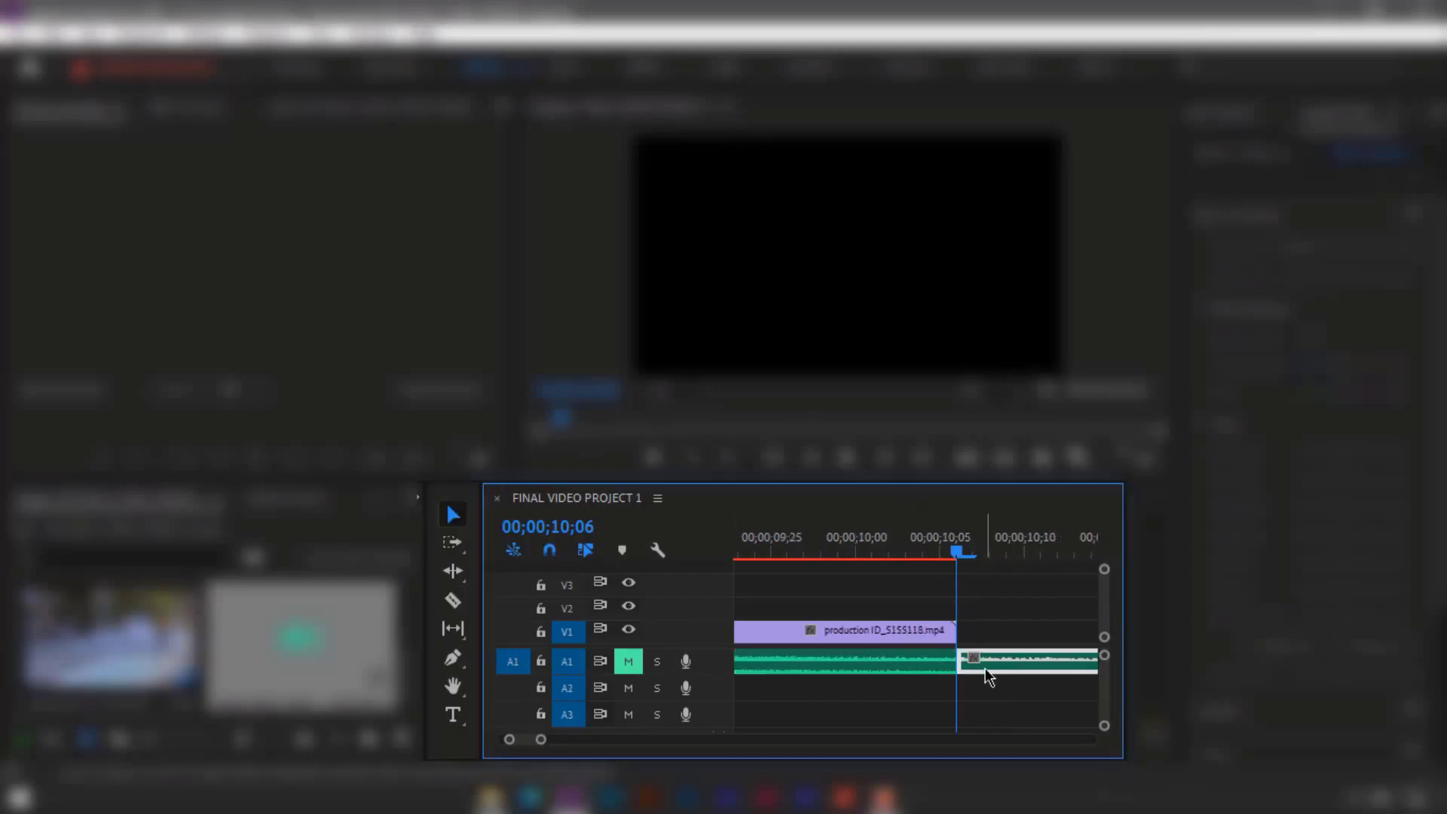
pyautogui.press('Delete')
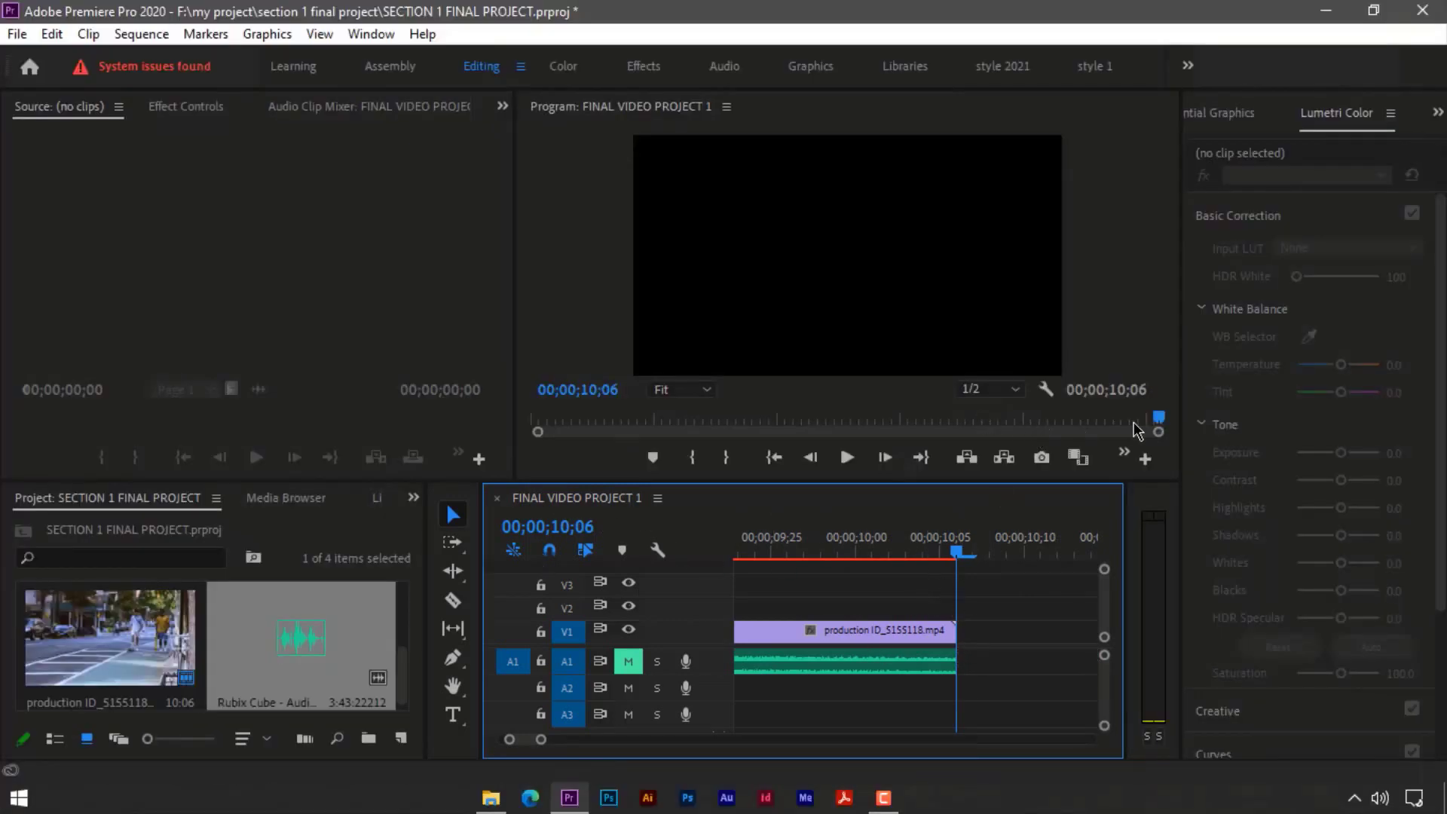
# Split the V1 video clip into four segments with the Razor Tool at 00;00;02;13, about 6 seconds and about 8.5 seconds.
pyautogui.moveTo(1159, 416); pyautogui.dragTo(445, 477)
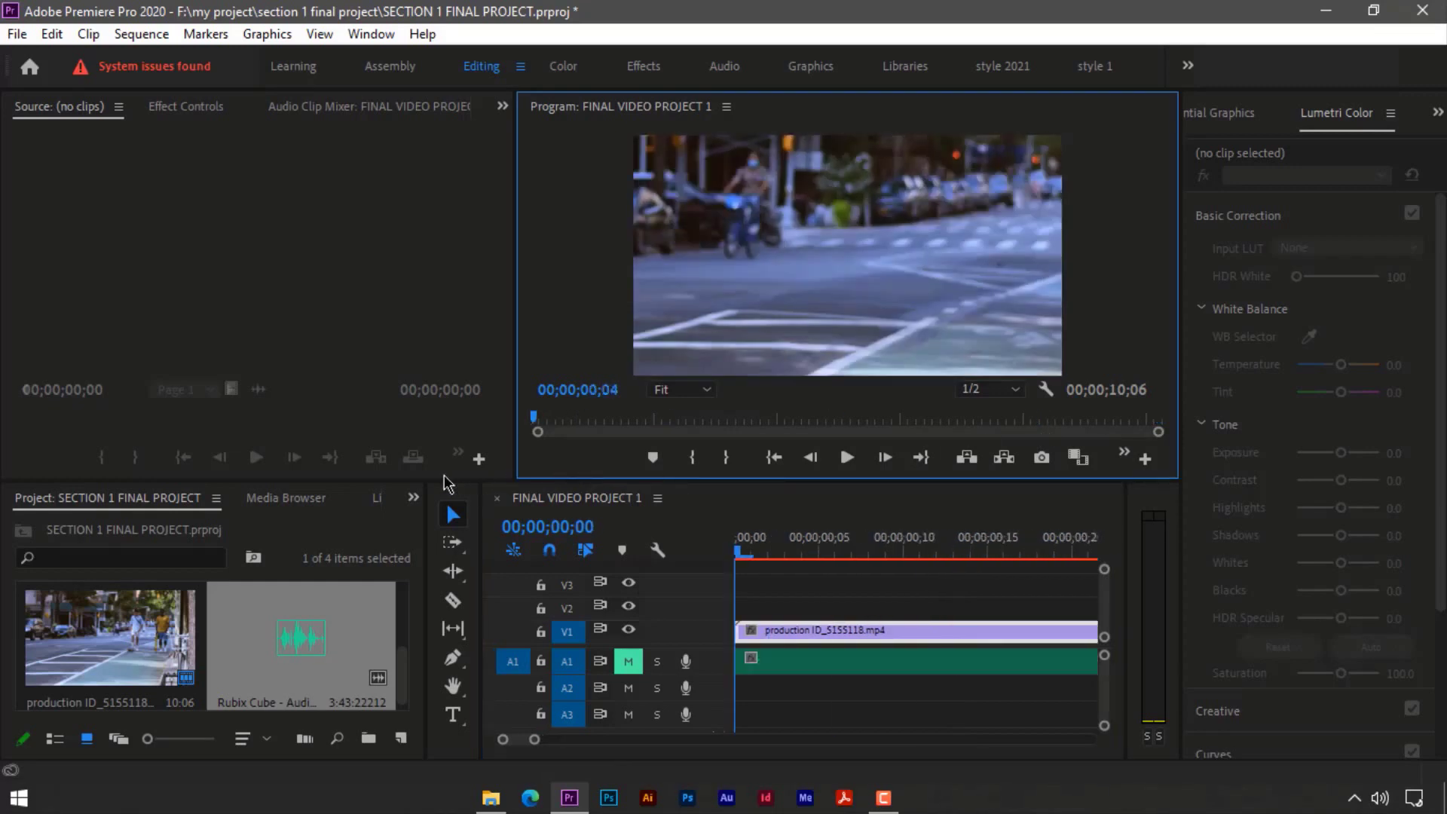
pyautogui.moveTo(737, 552); pyautogui.dragTo(761, 551)
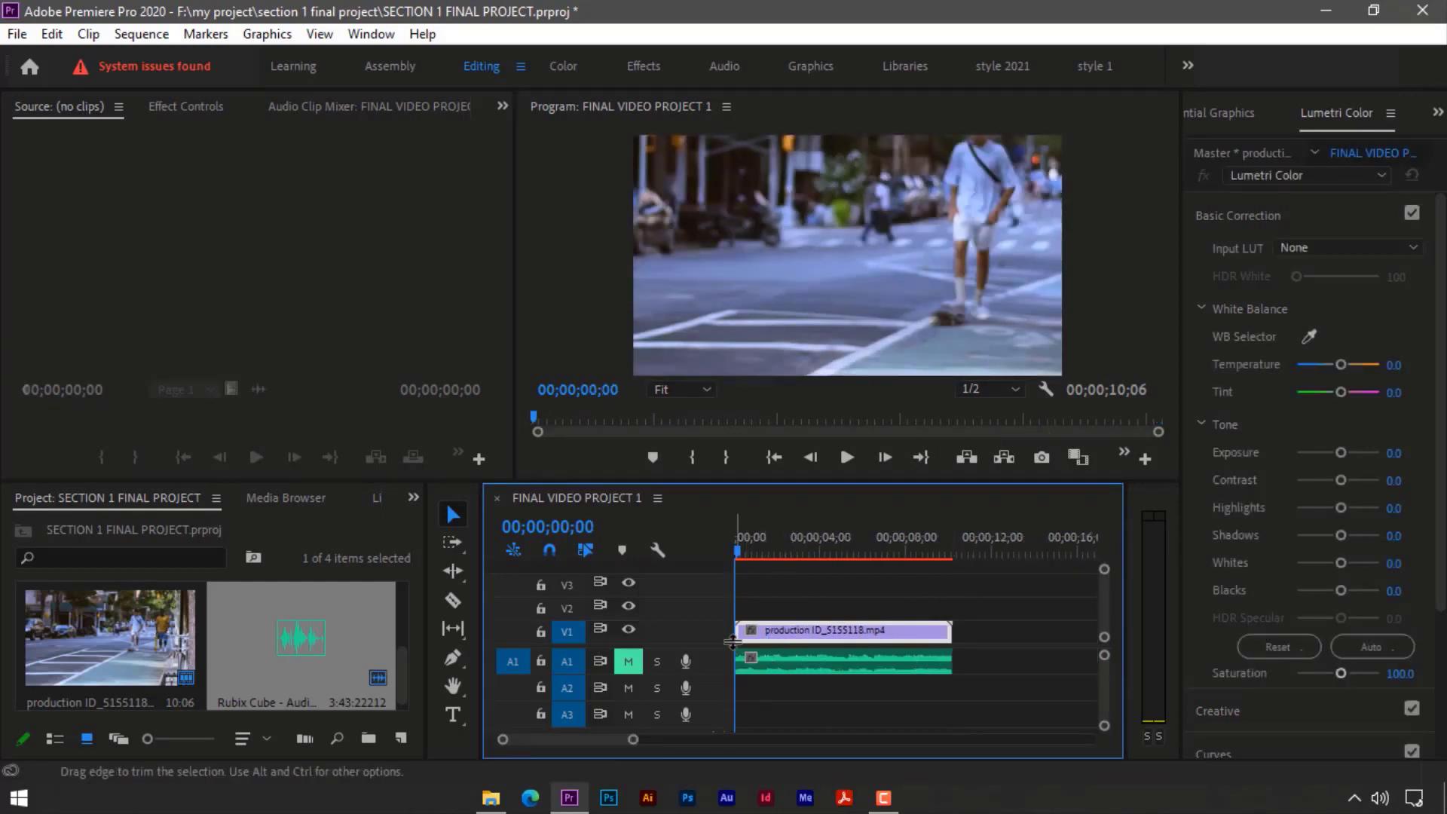
pyautogui.click(770, 552)
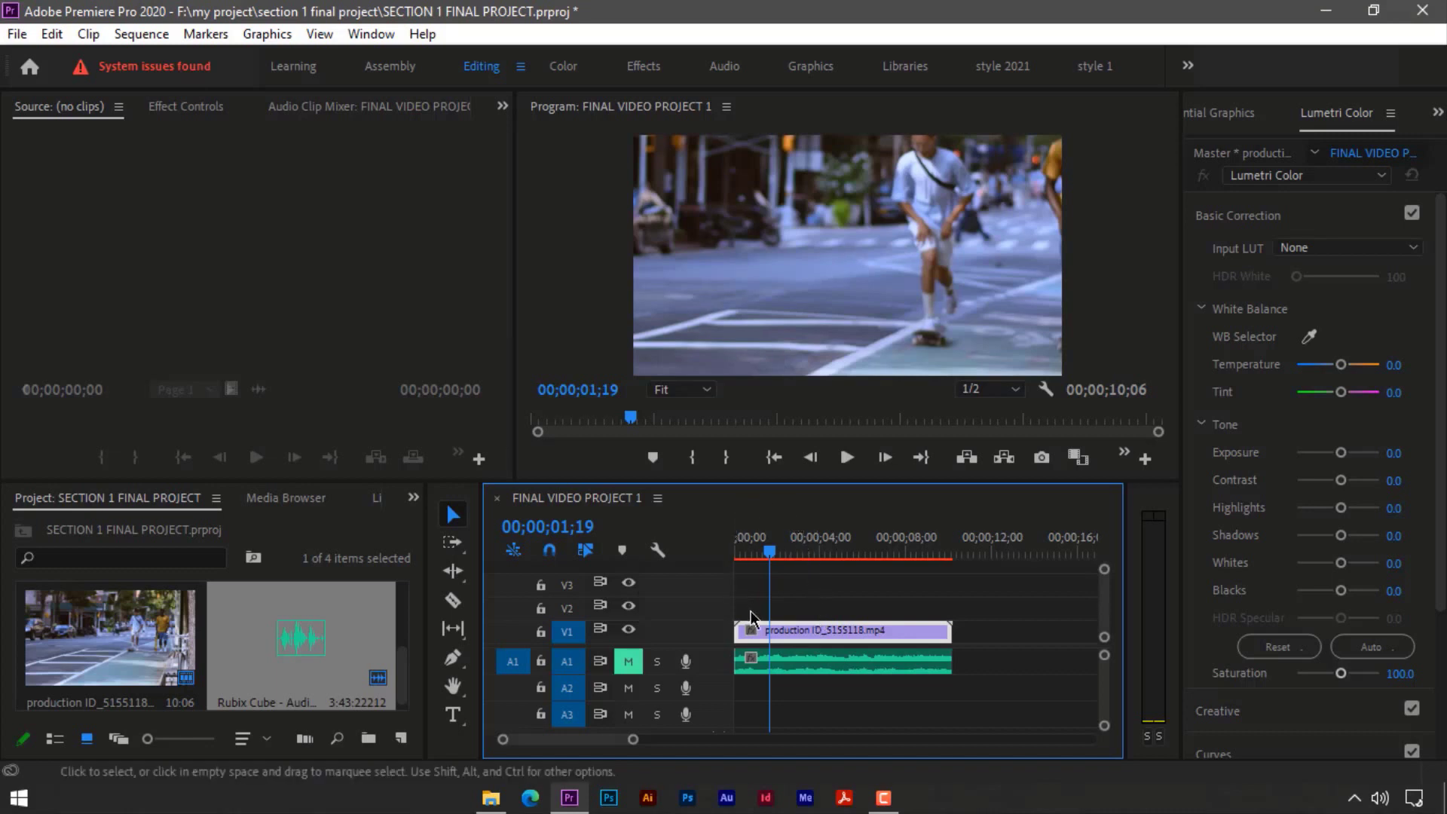
pyautogui.click(784, 554)
pyautogui.moveTo(790, 554); pyautogui.dragTo(792, 553)
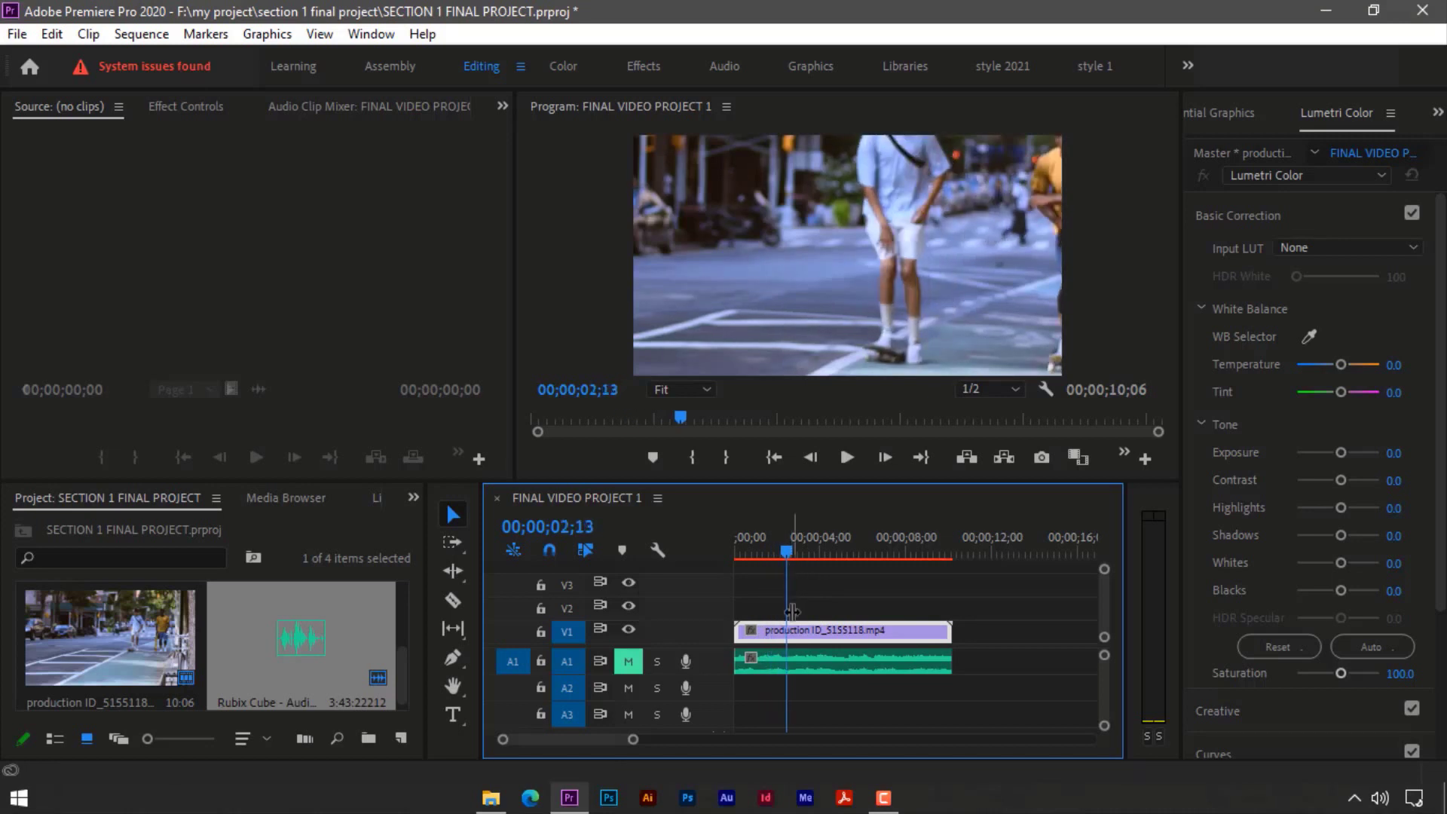
pyautogui.click(452, 600)
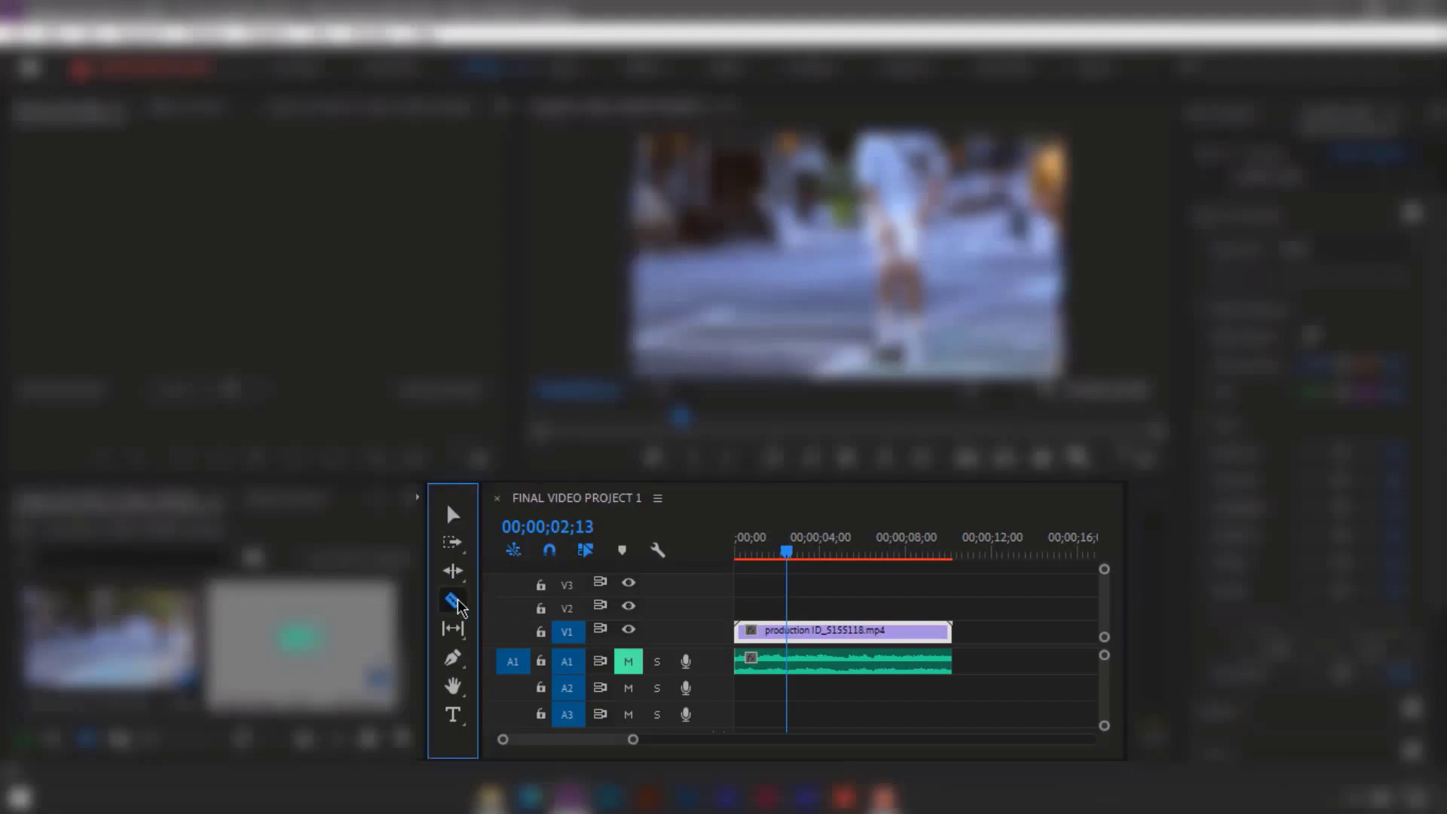
pyautogui.click(787, 632)
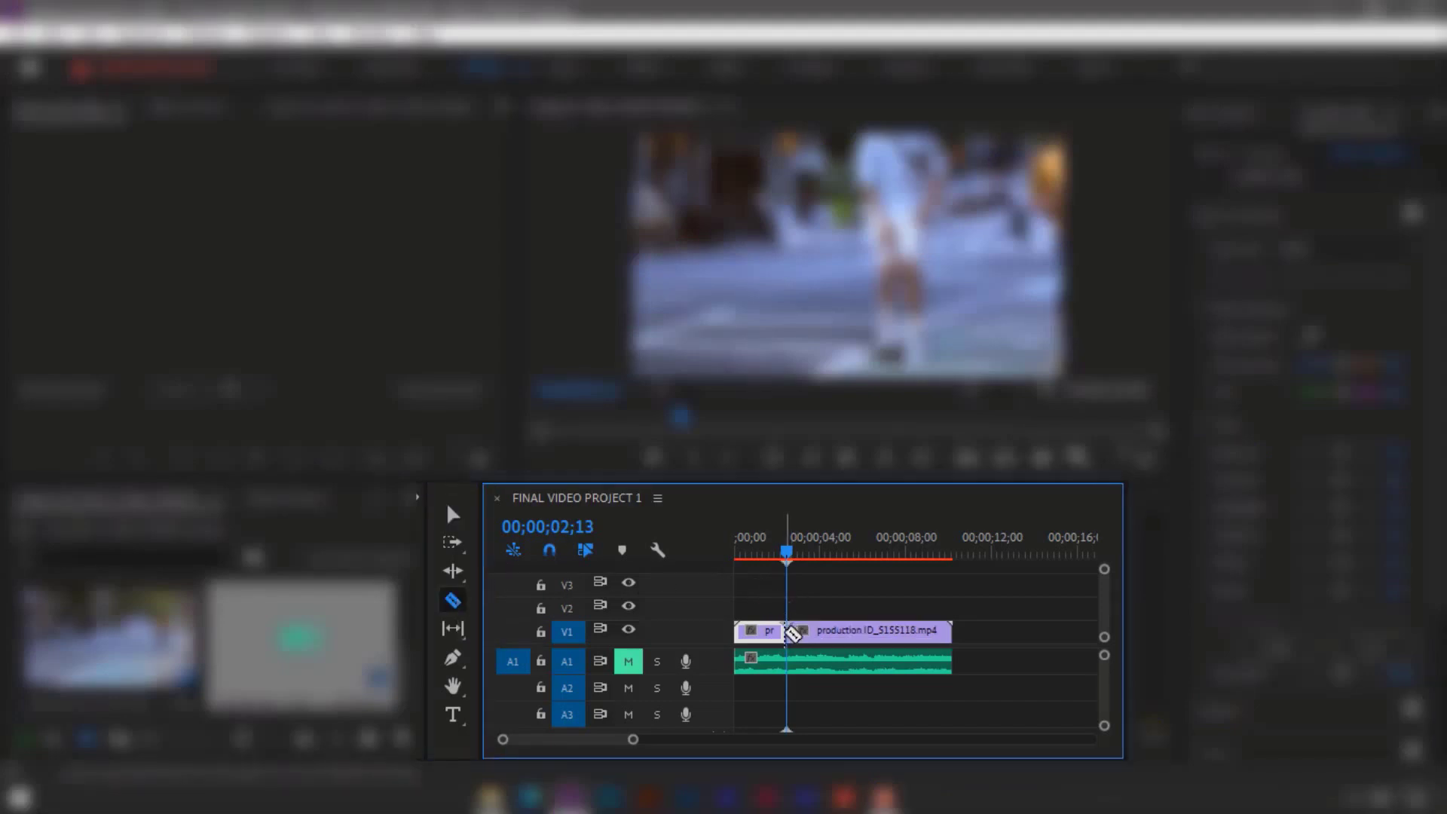
pyautogui.click(859, 632)
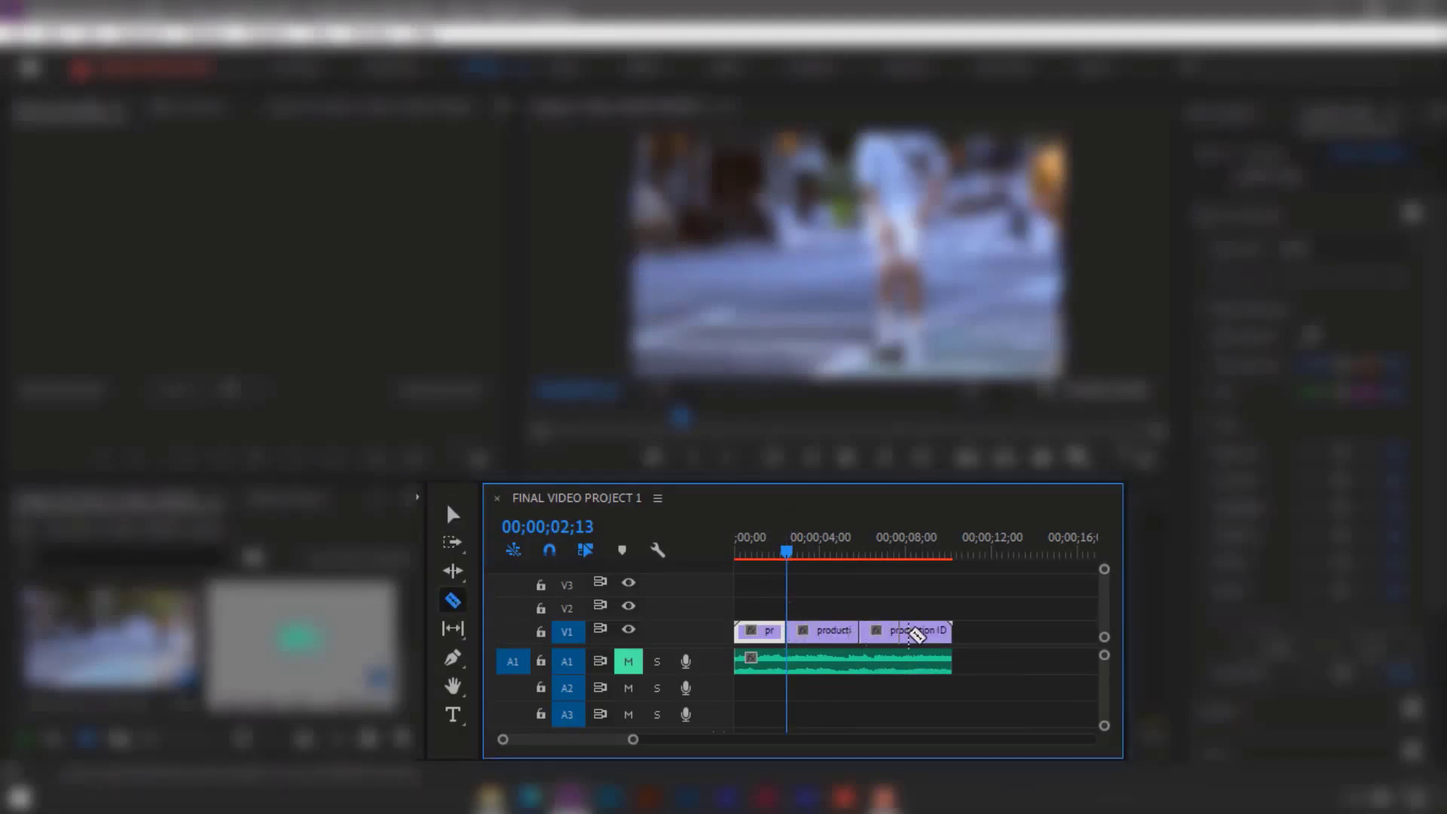
pyautogui.click(915, 631)
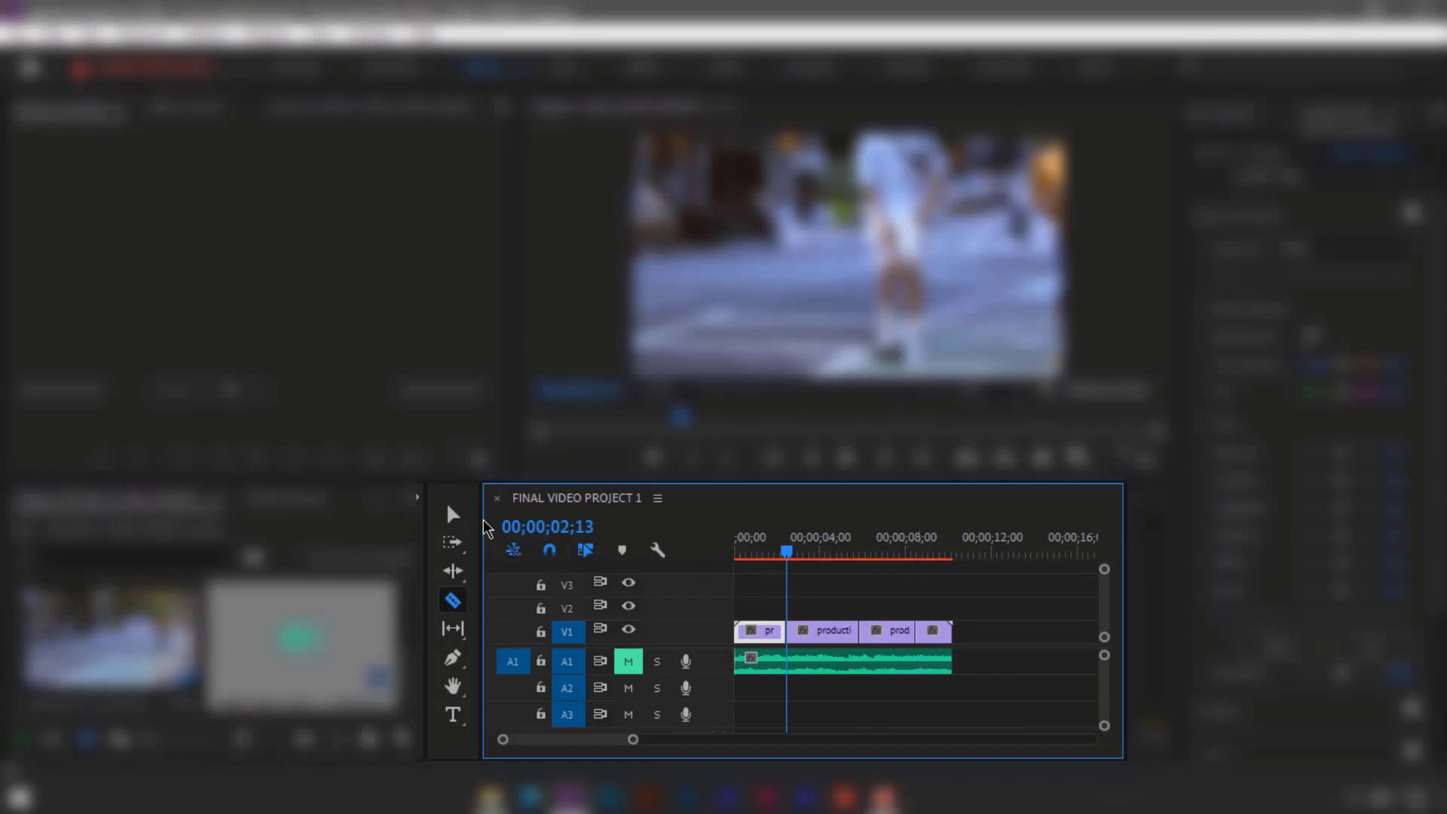
pyautogui.click(457, 516)
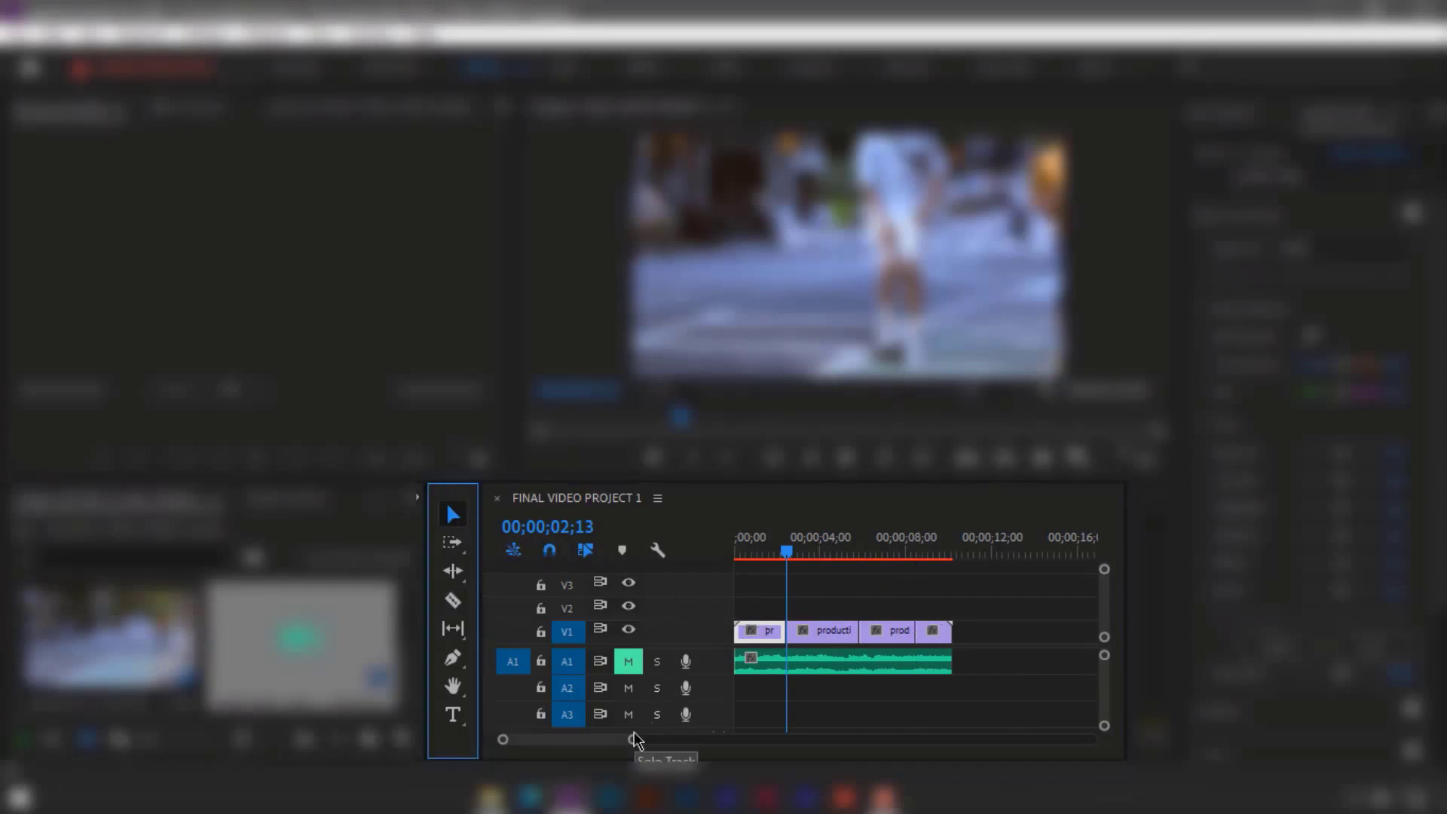
# Zoom in on the first V1 cut, play the video across it, and park the playhead at 00;00;02;09.
pyautogui.moveTo(633, 741); pyautogui.dragTo(601, 746)
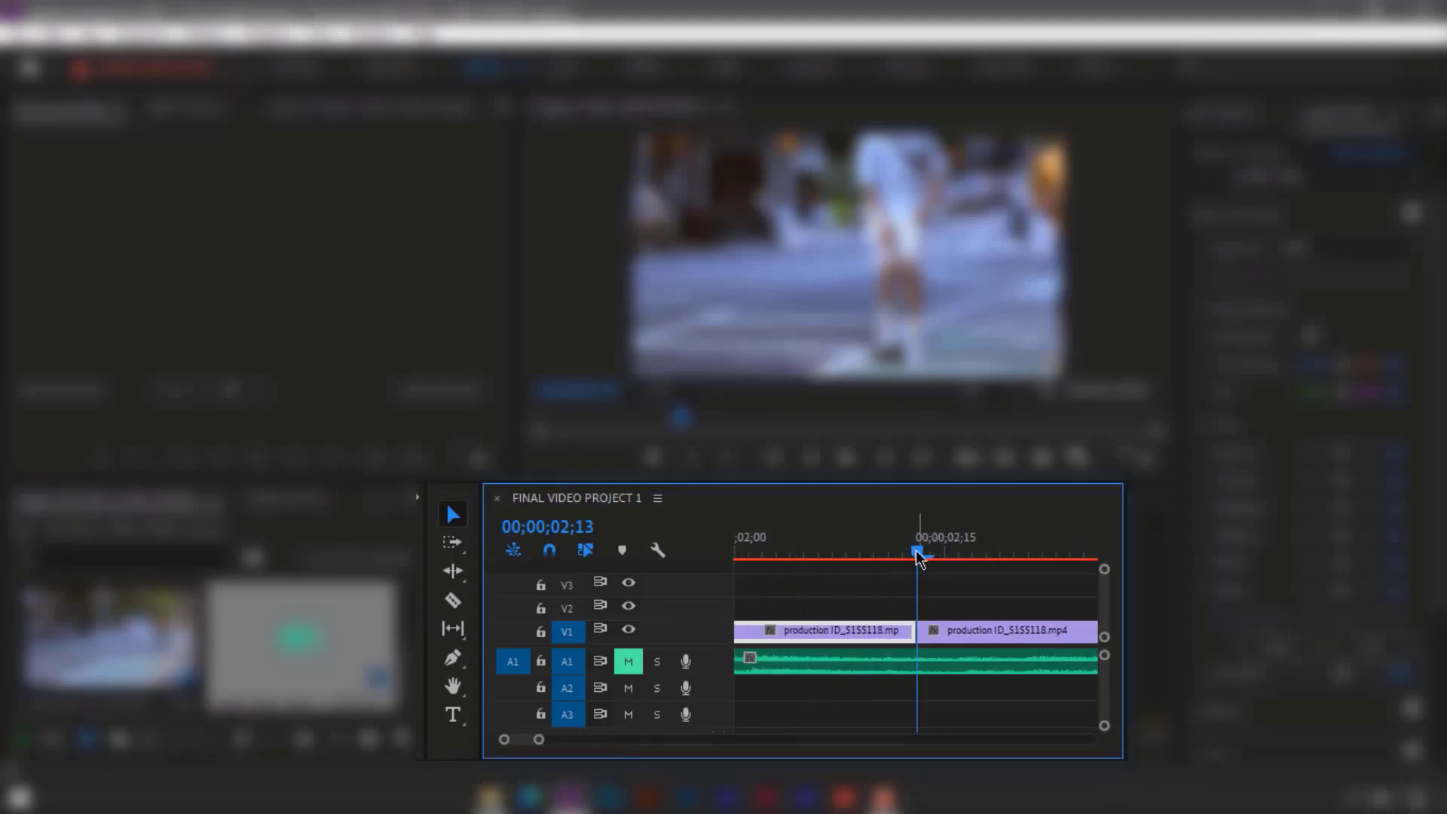
pyautogui.moveTo(919, 554); pyautogui.dragTo(850, 584)
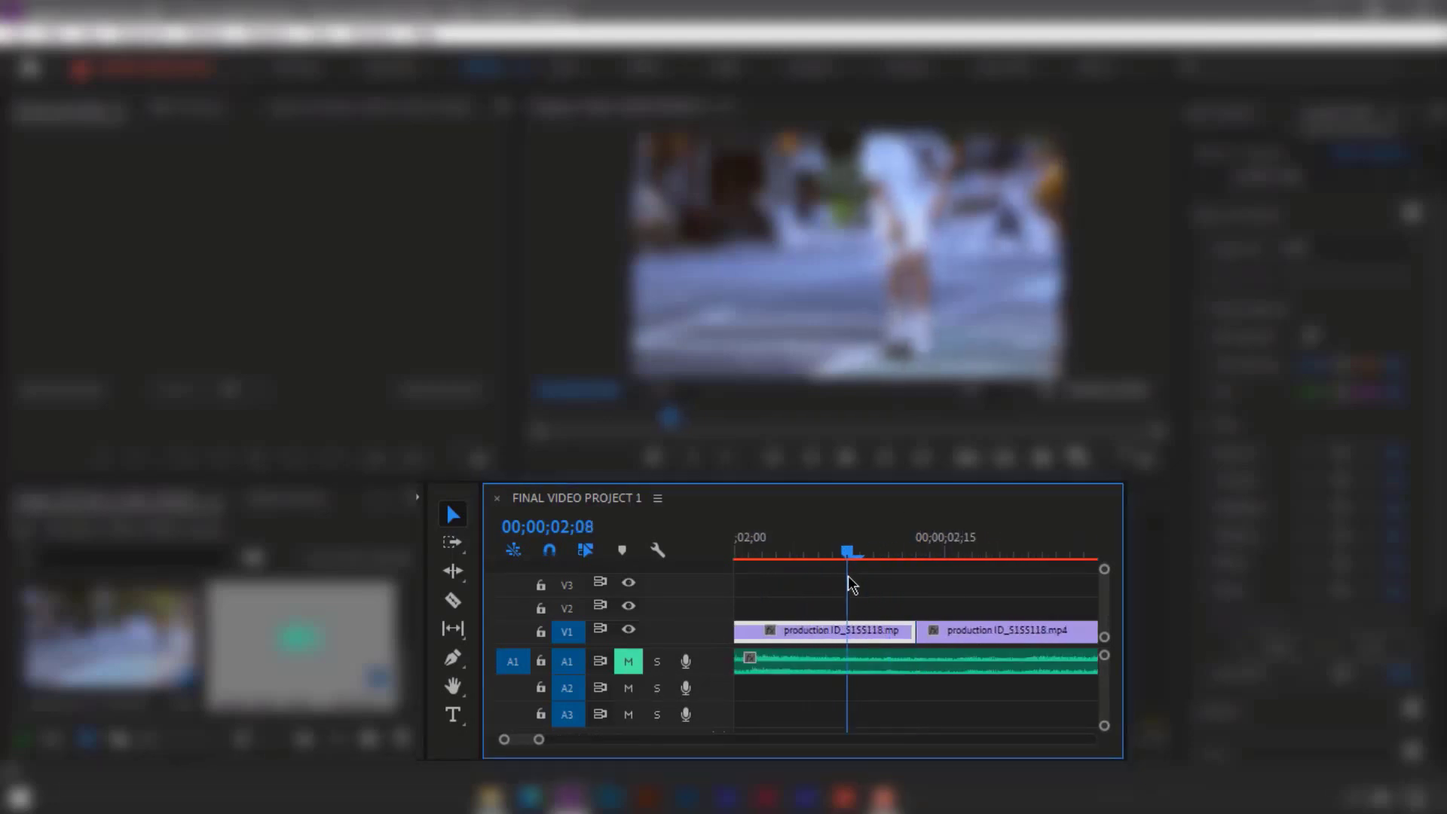
pyautogui.click(918, 633)
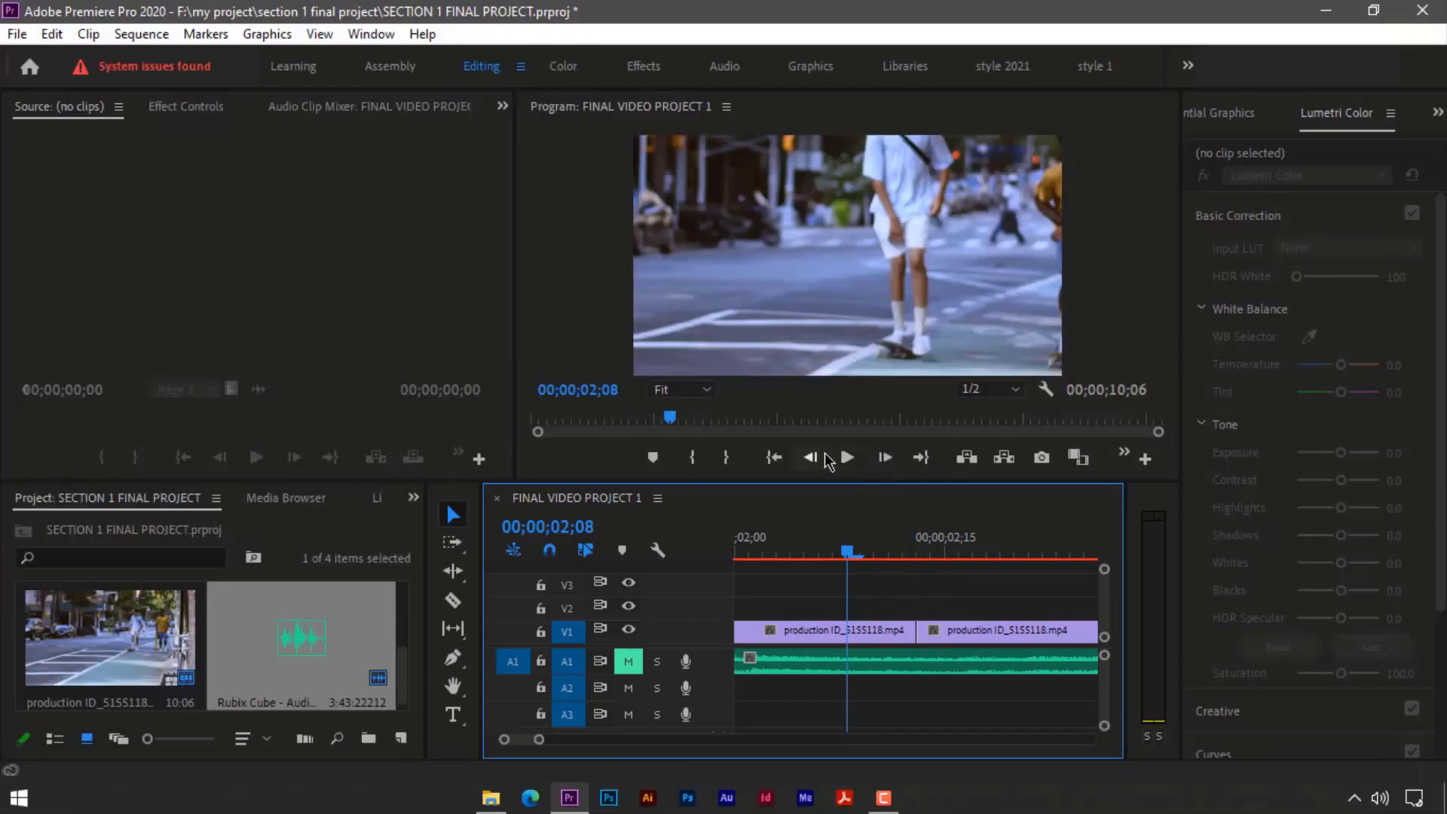
pyautogui.click(846, 457)
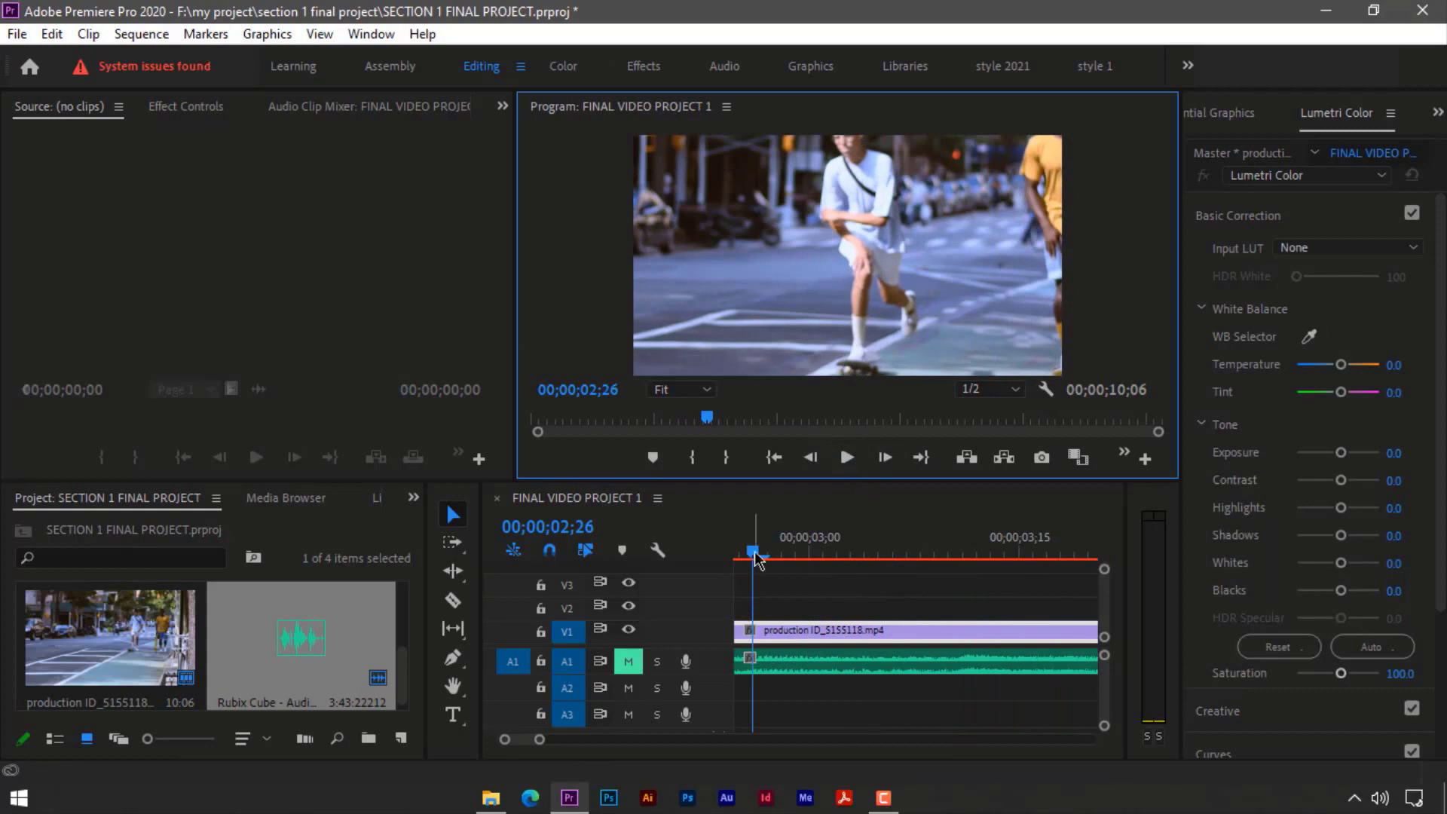
pyautogui.moveTo(755, 553); pyautogui.dragTo(832, 601)
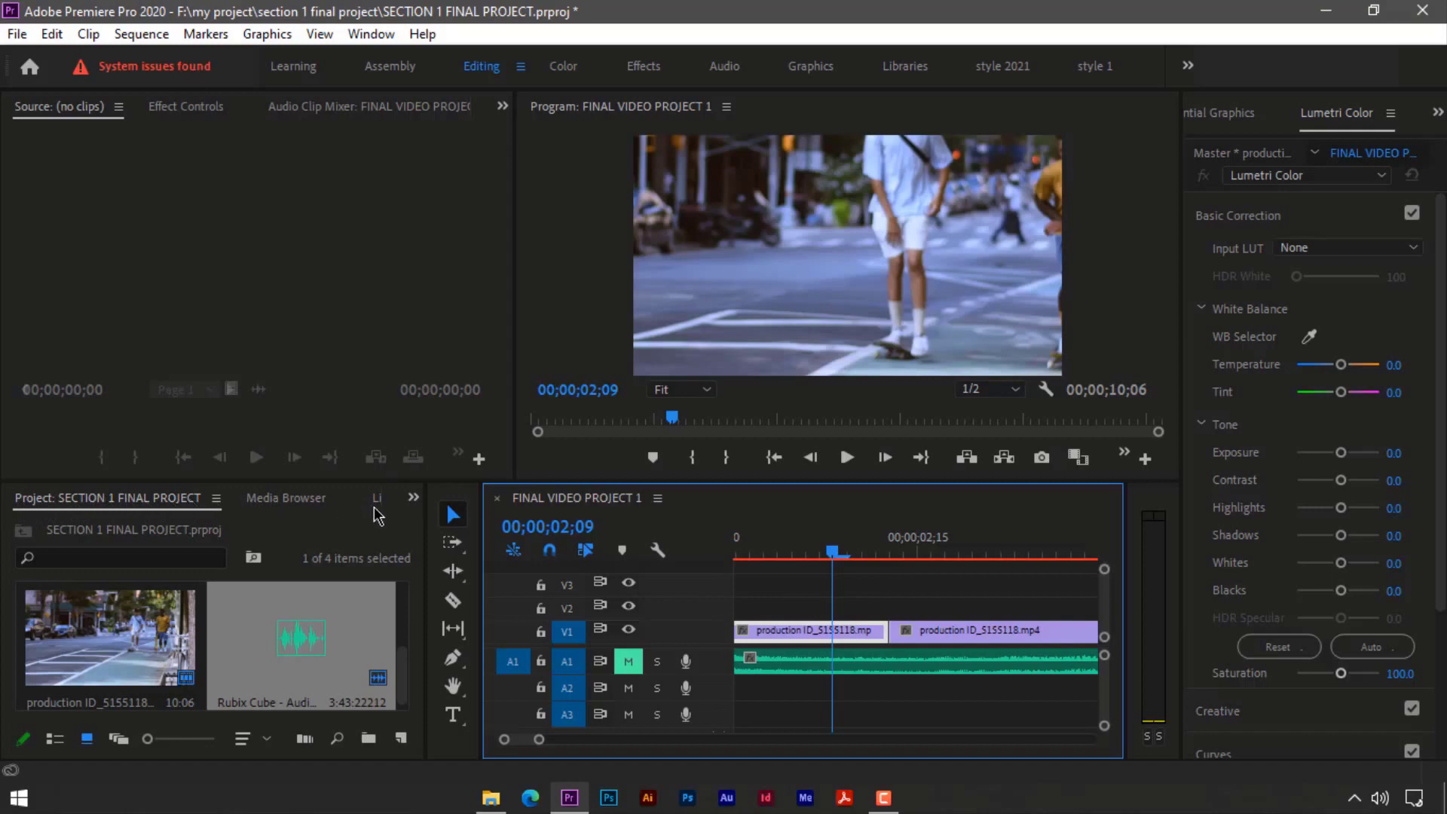
# Bring up the effects library in place of the project media.
pyautogui.click(413, 498)
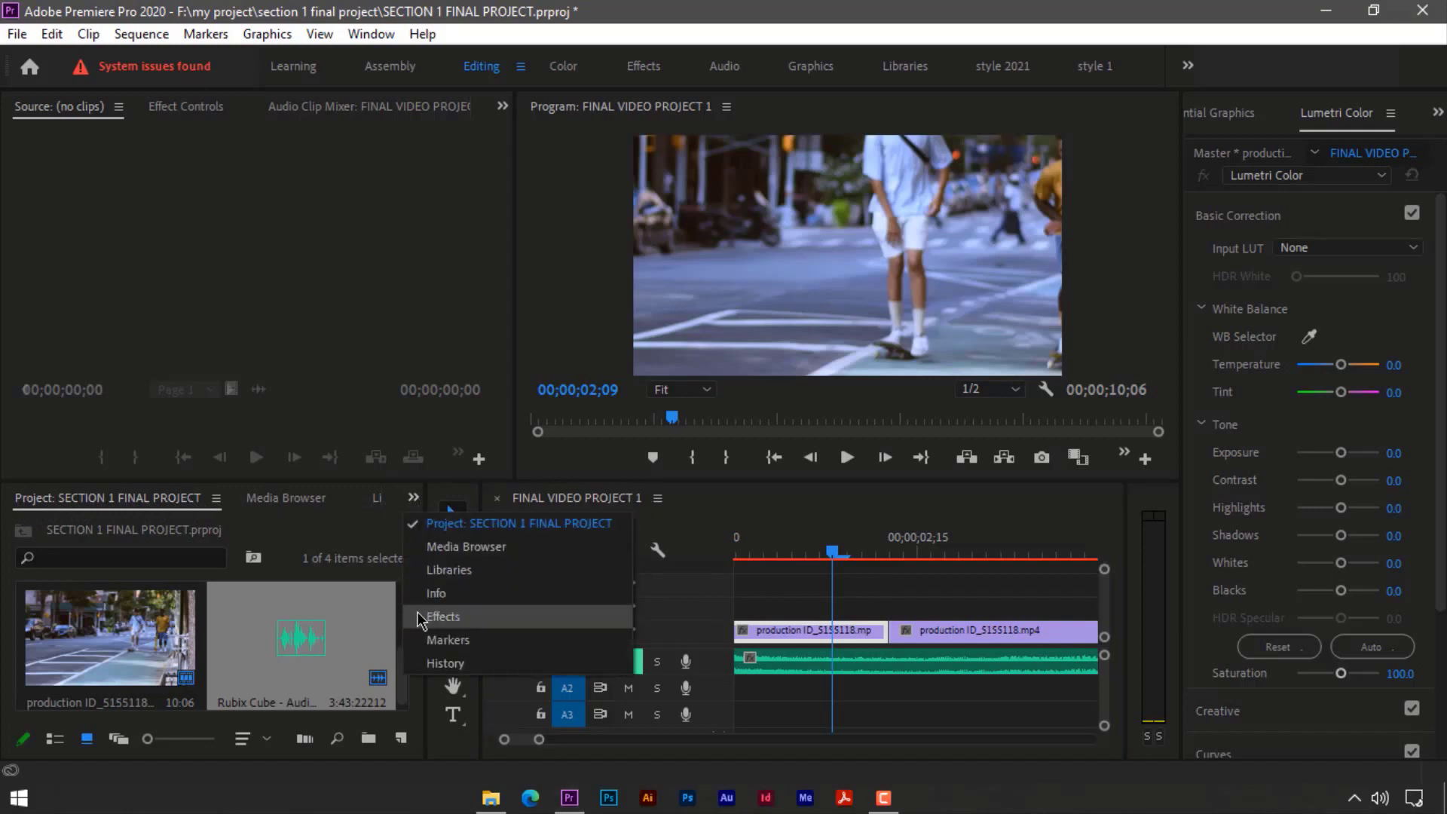
pyautogui.click(369, 38)
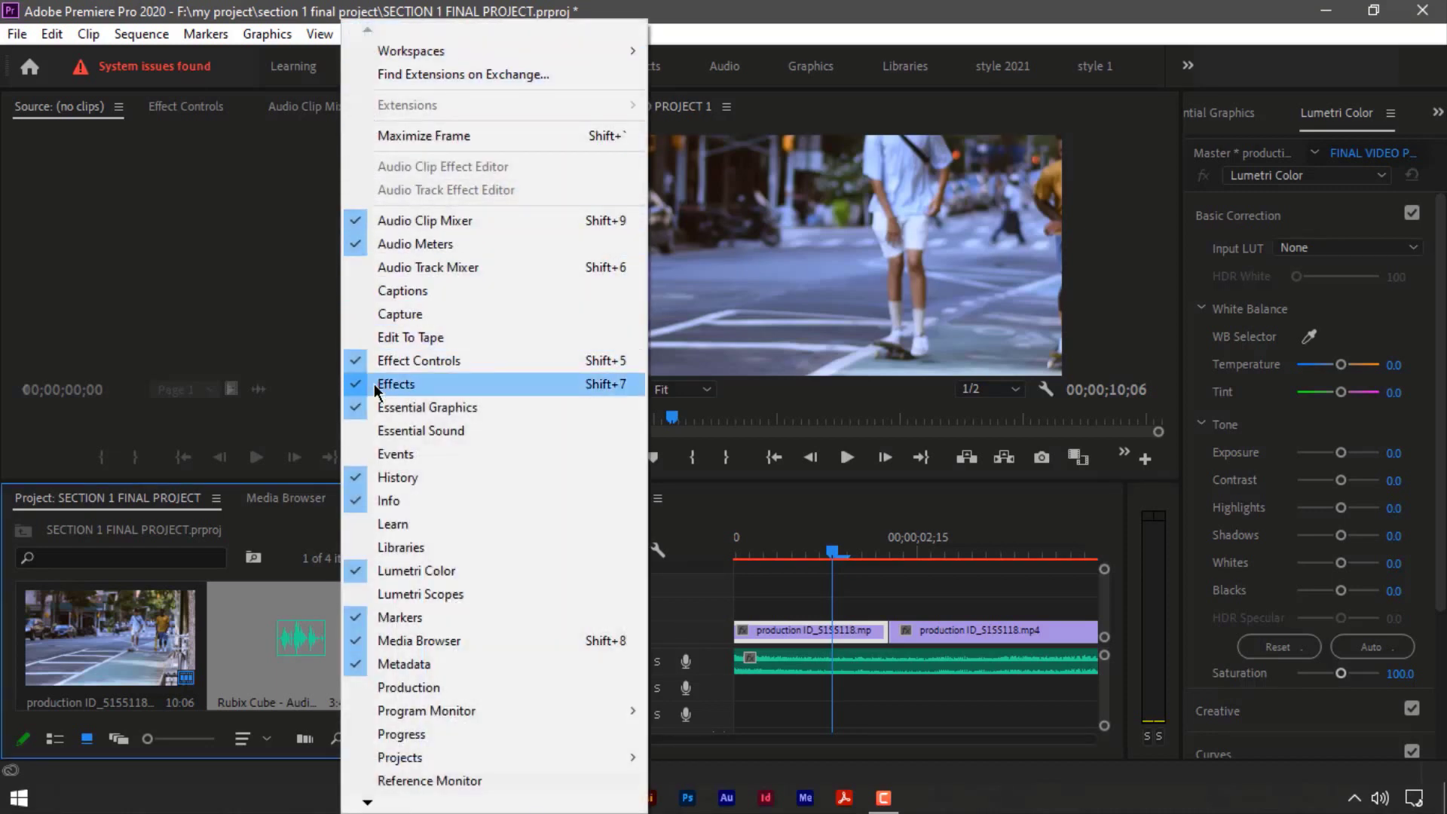
pyautogui.click(305, 413)
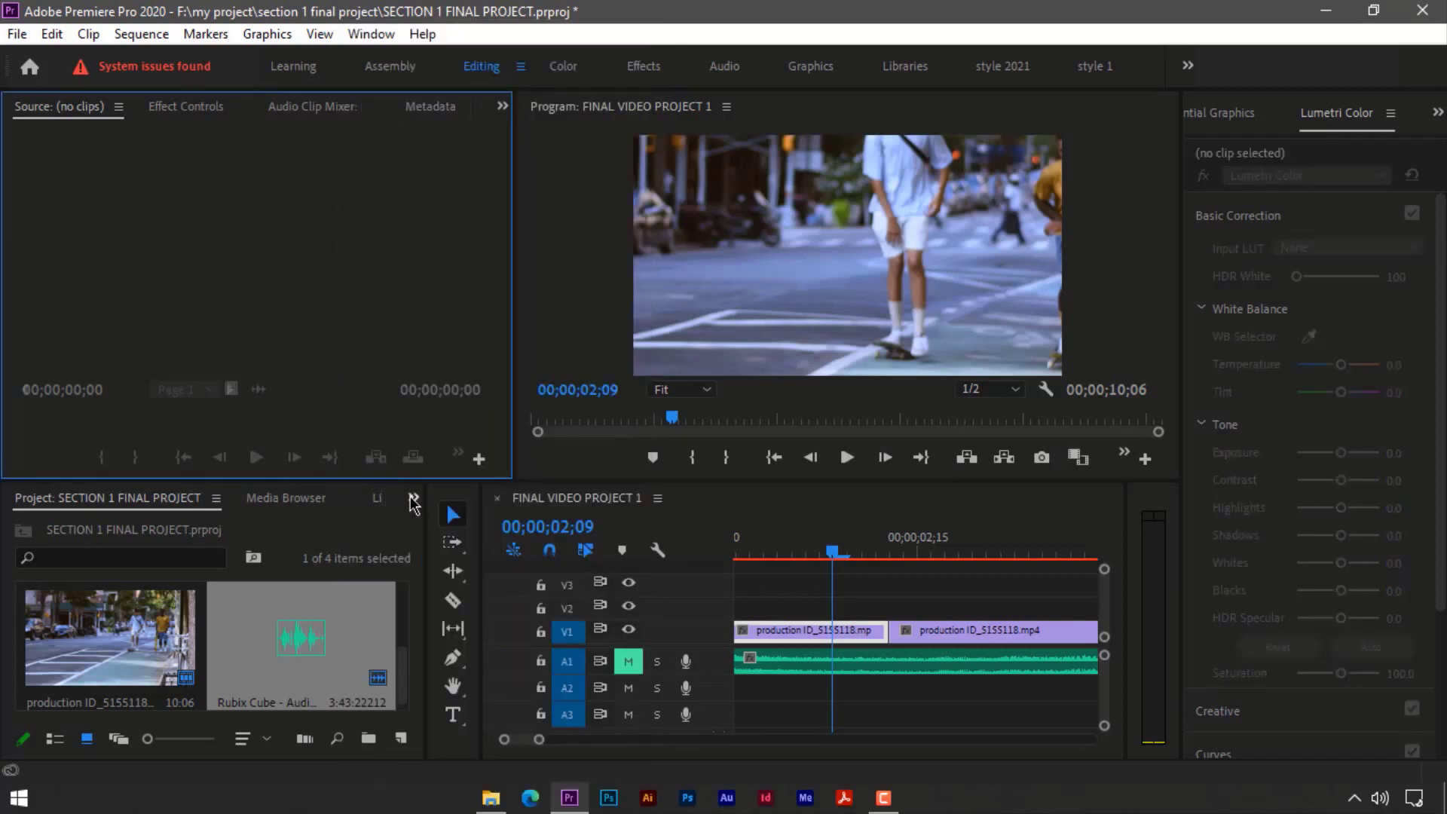
pyautogui.click(413, 503)
pyautogui.click(429, 616)
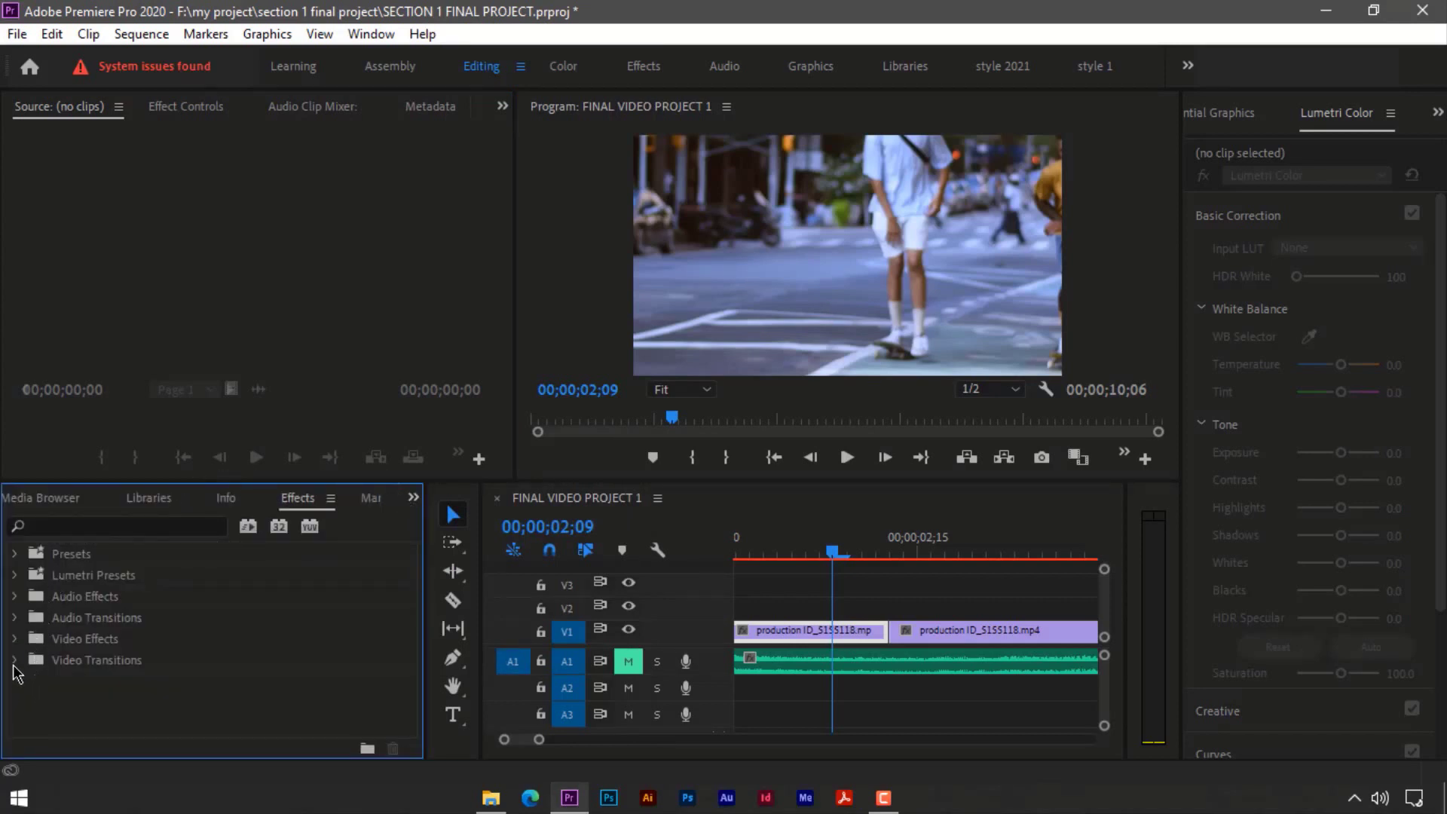
# Apply the Cross Zoom video transition to the first cut on V1 and return the playhead to the start of the sequence.
pyautogui.click(14, 660)
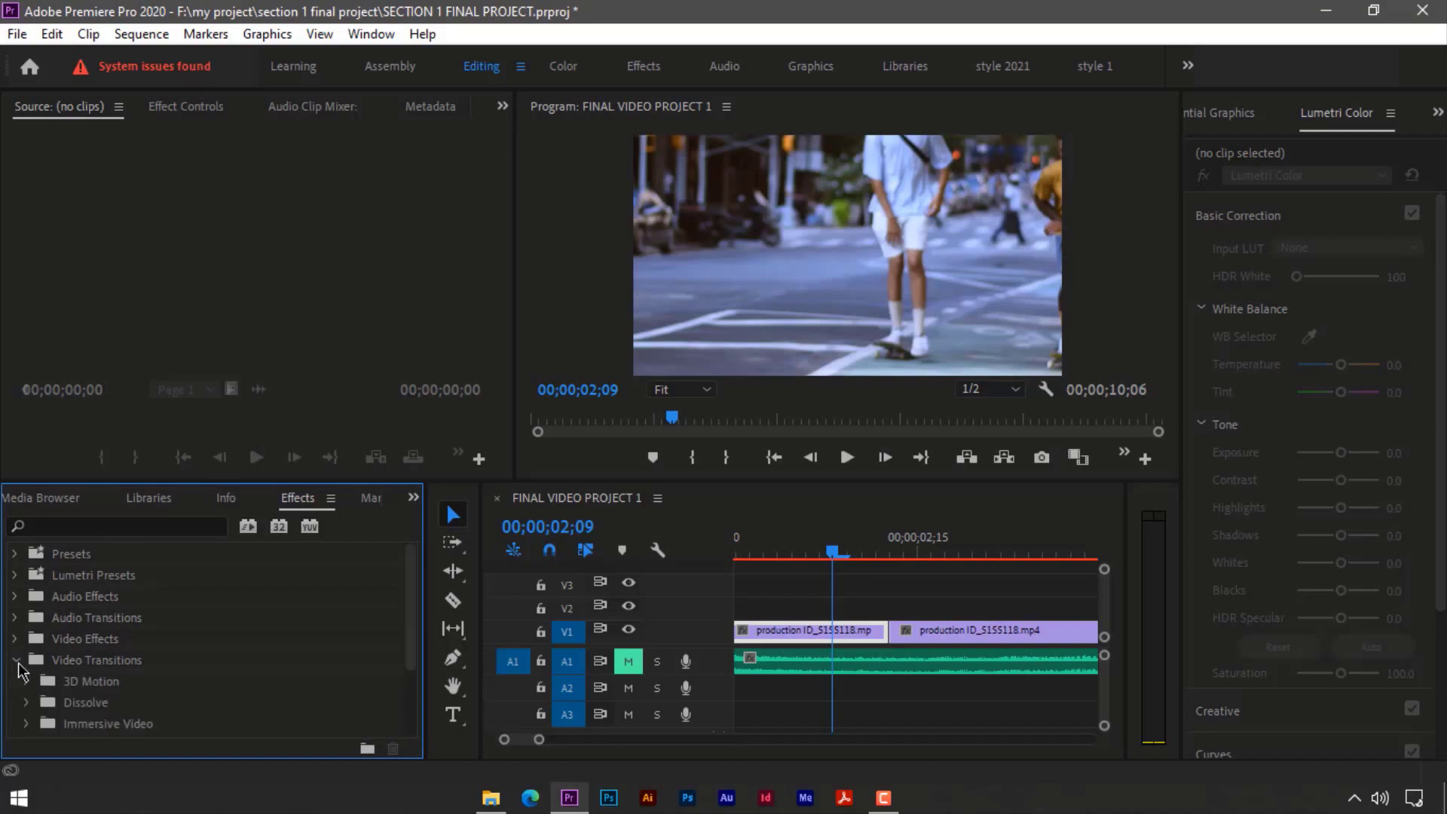
pyautogui.scroll(-2, 28, 671)
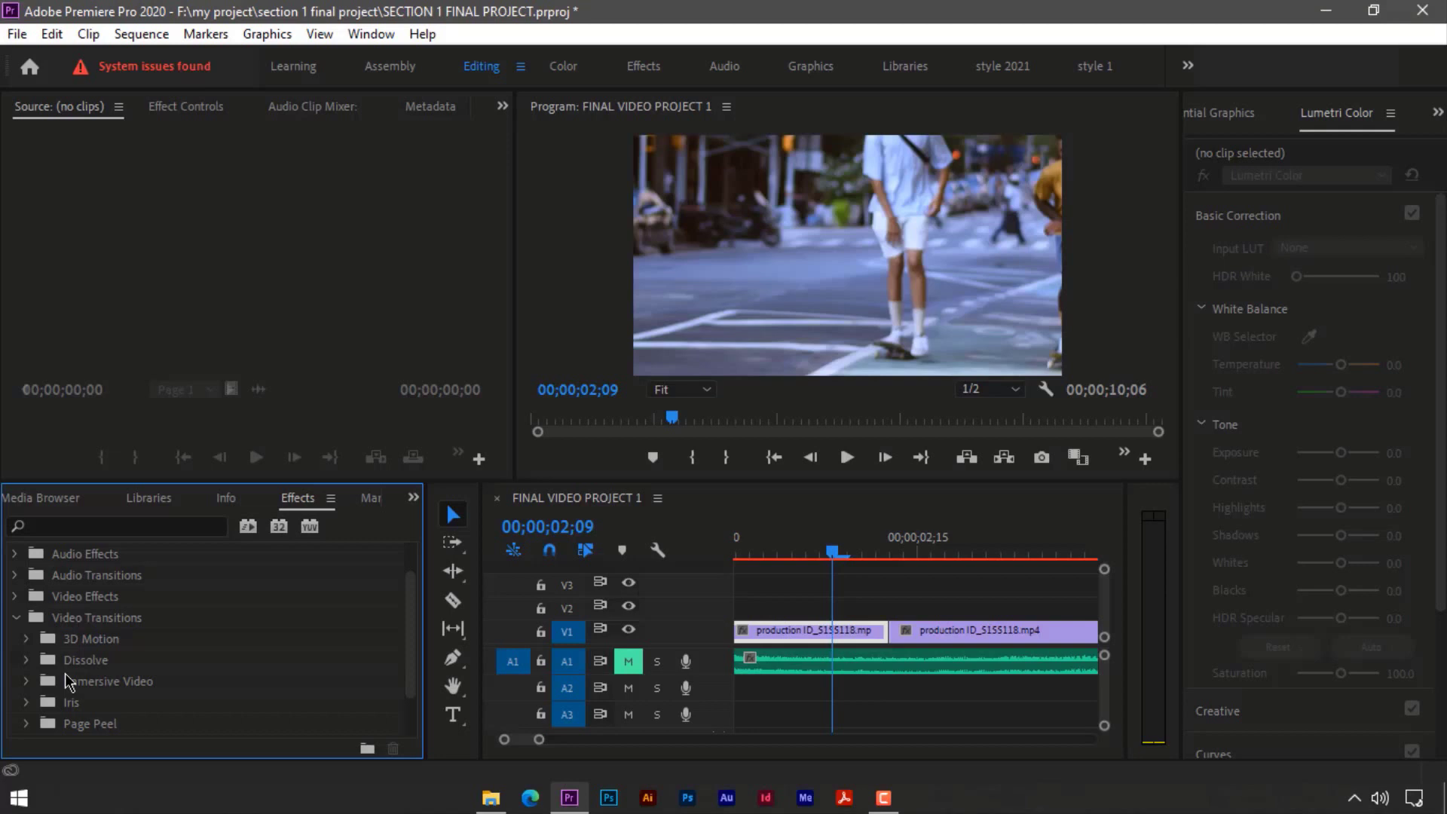
pyautogui.scroll(-1, 65, 675)
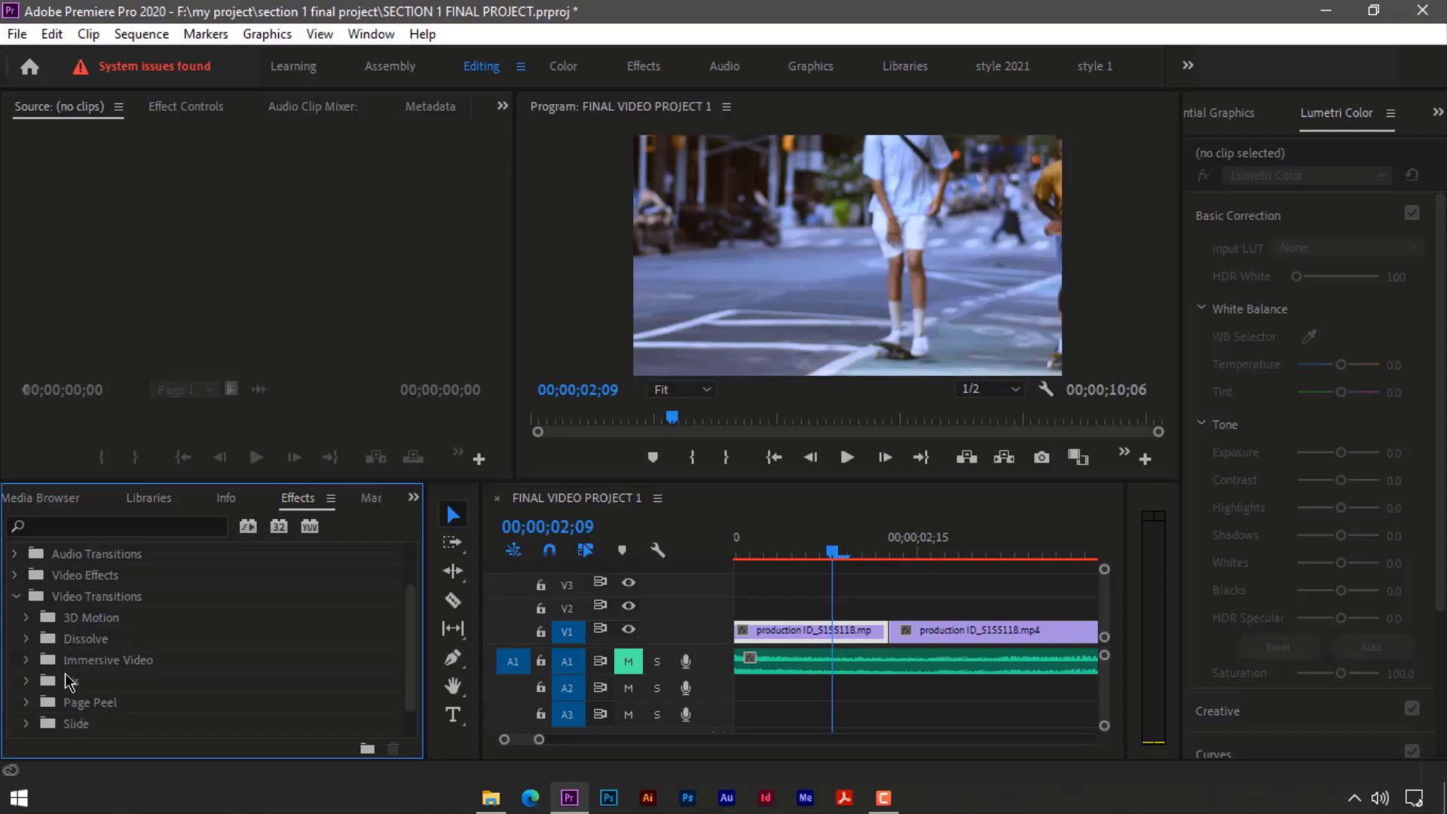
pyautogui.click(14, 595)
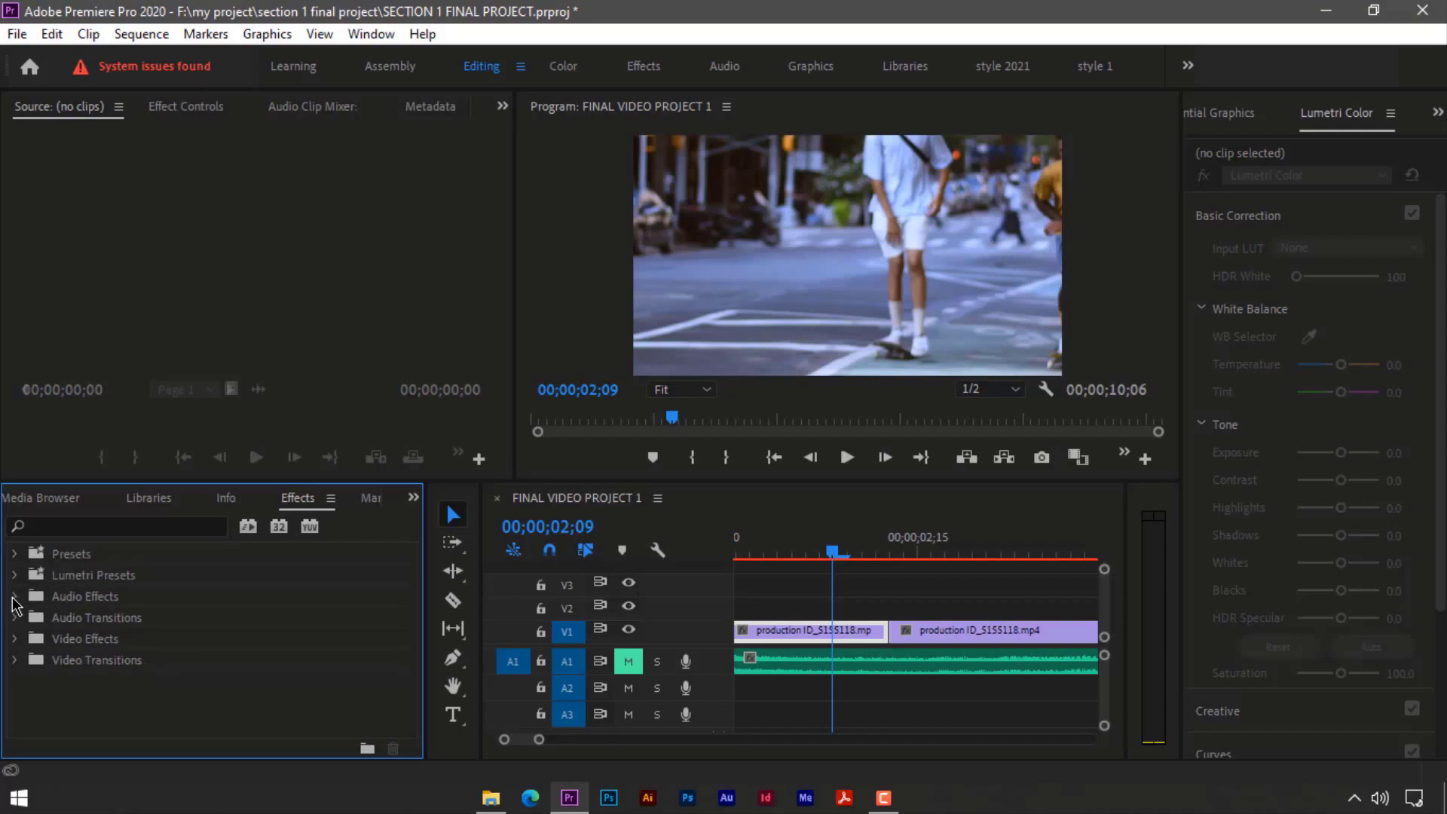
pyautogui.click(15, 662)
pyautogui.scroll(-5, 16, 665)
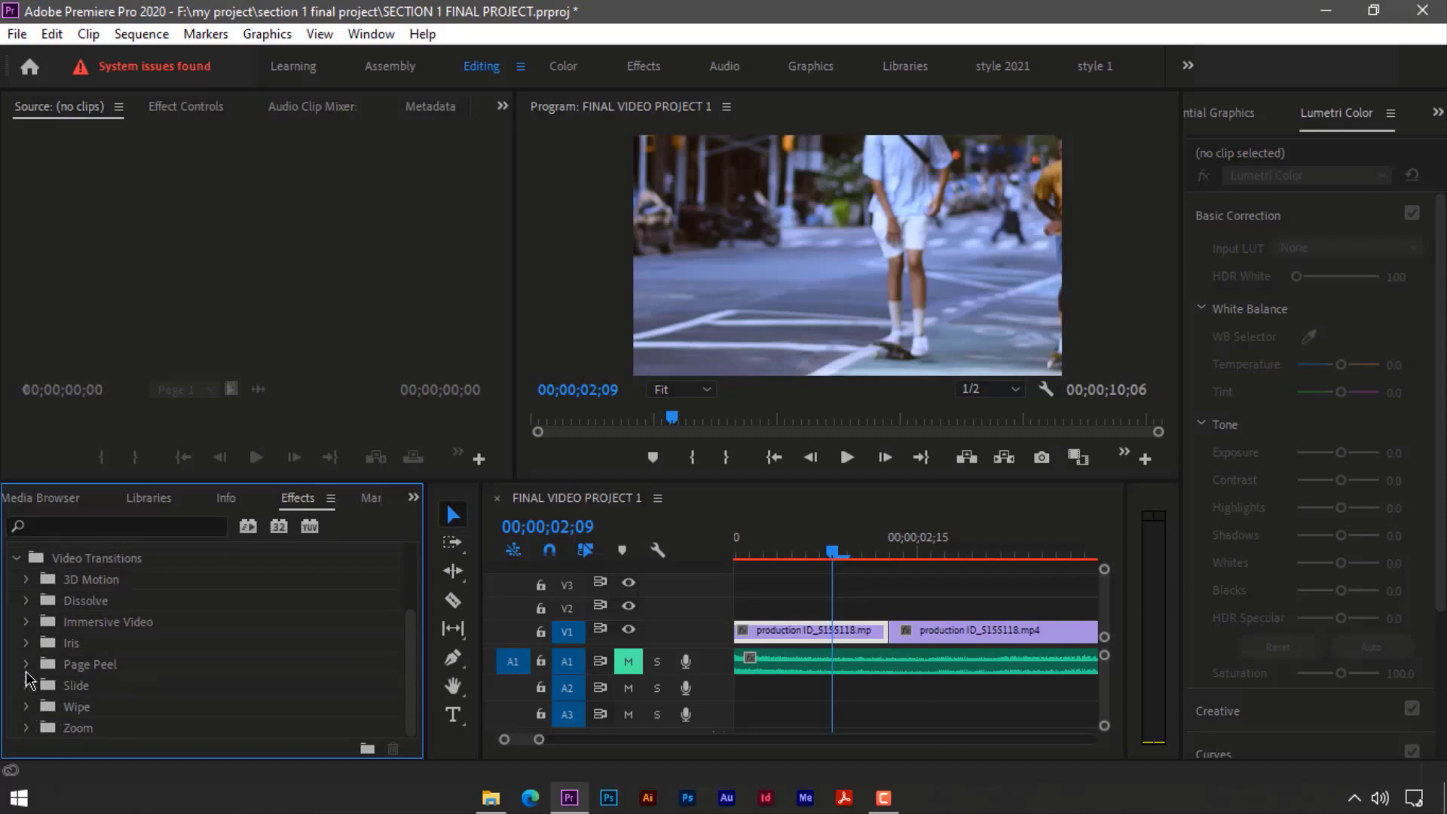
pyautogui.click(26, 727)
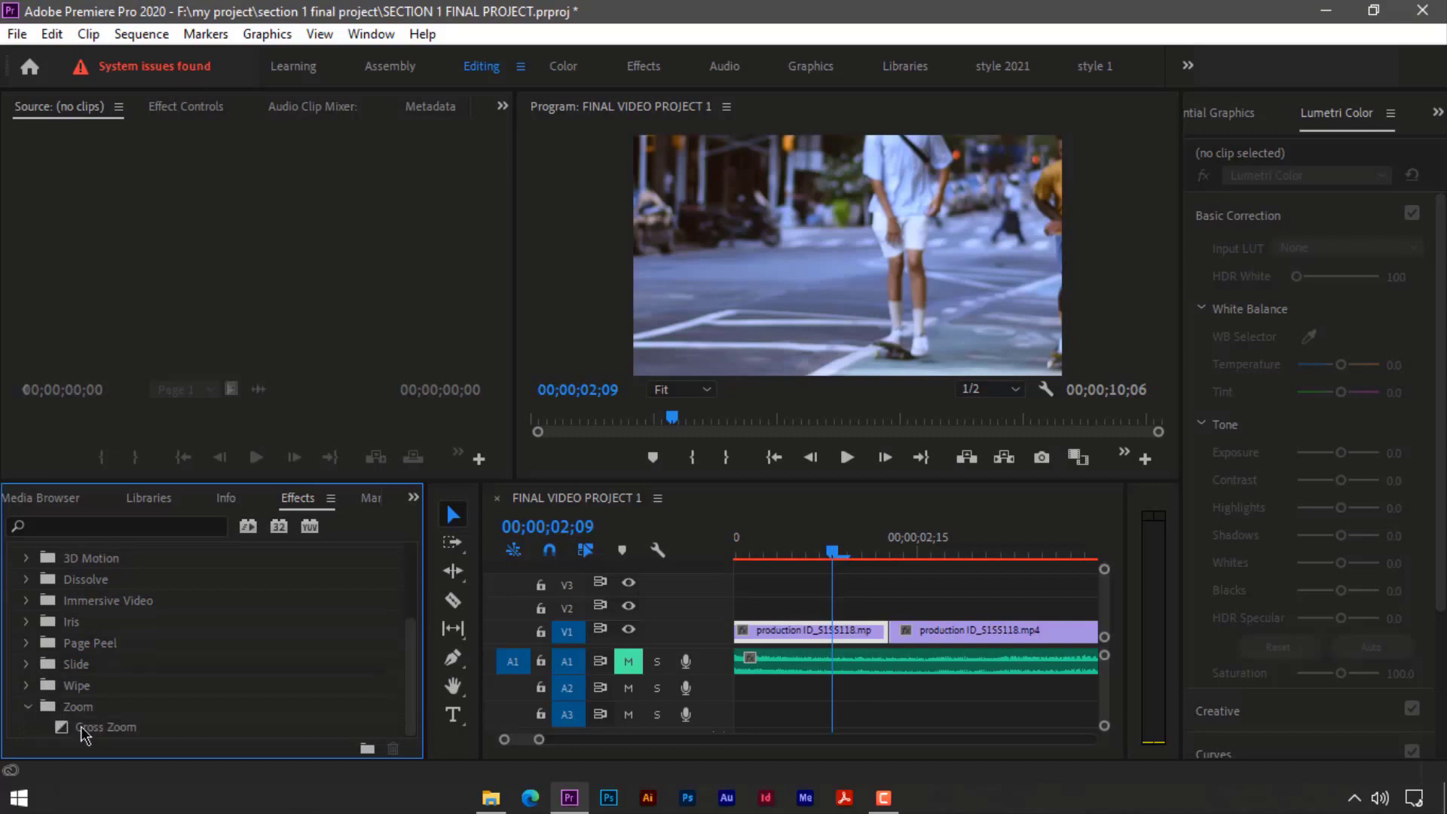
pyautogui.moveTo(85, 734)
pyautogui.mouseDown()
pyautogui.moveTo(797, 607)
pyautogui.moveTo(884, 602)
pyautogui.moveTo(896, 653)
pyautogui.moveTo(914, 627)
pyautogui.moveTo(853, 635)
pyautogui.moveTo(903, 648)
pyautogui.moveTo(936, 630)
pyautogui.moveTo(894, 646)
pyautogui.moveTo(906, 631)
pyautogui.mouseUp()
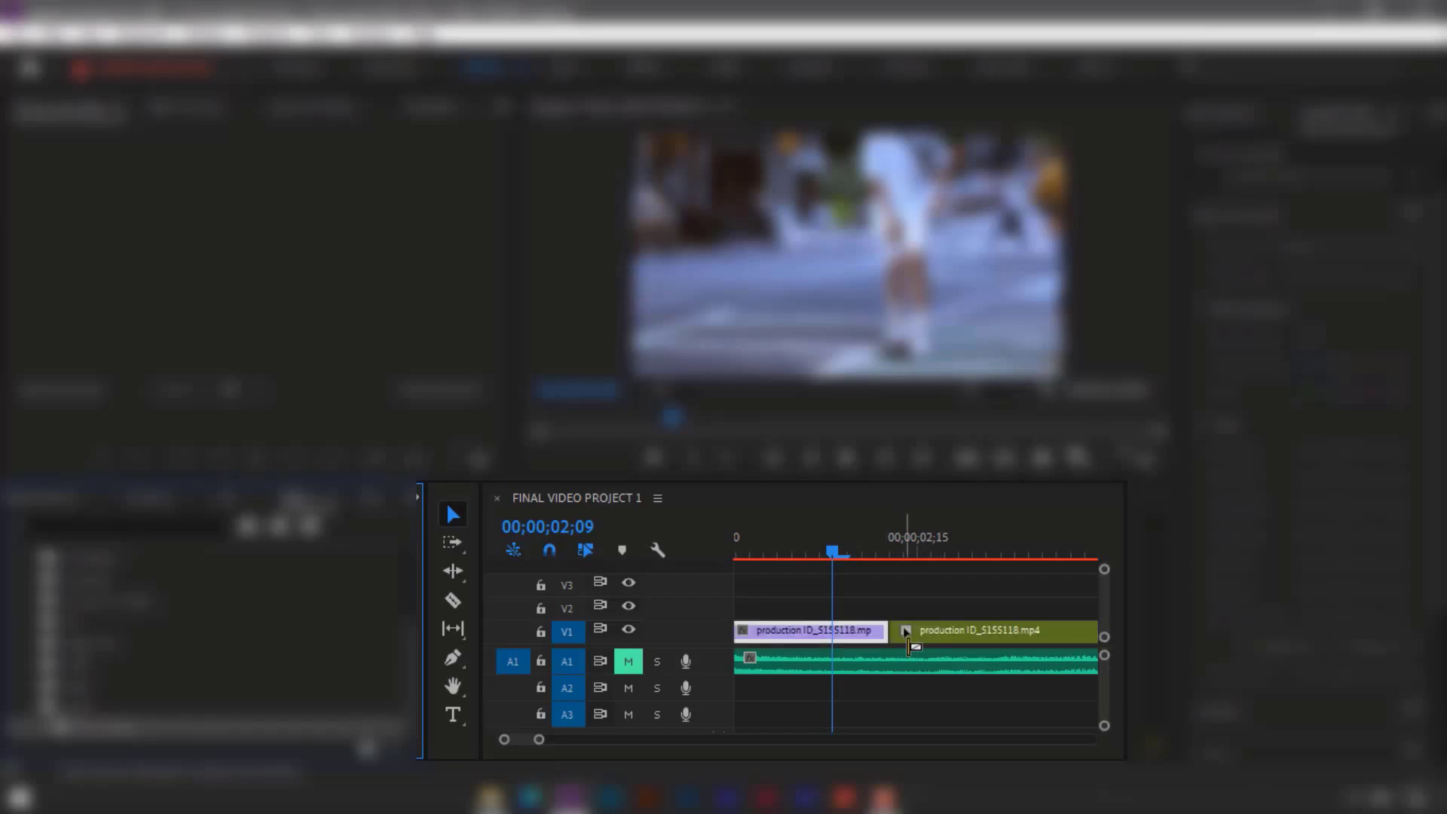
pyautogui.moveTo(905, 630)
pyautogui.mouseDown()
pyautogui.moveTo(805, 630)
pyautogui.moveTo(891, 639)
pyautogui.mouseUp()
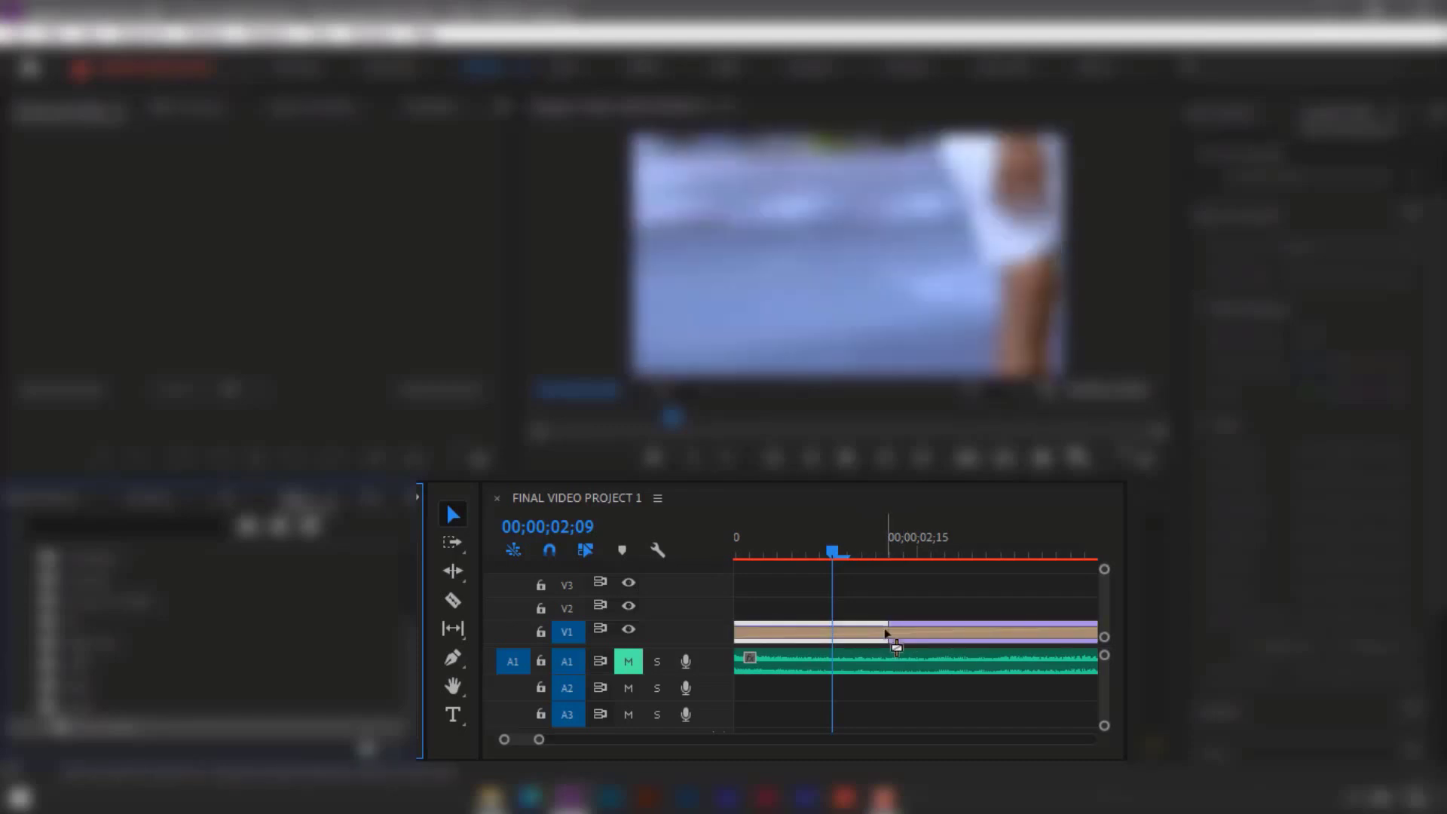
pyautogui.moveTo(825, 559); pyautogui.dragTo(704, 606)
pyautogui.moveTo(564, 422); pyautogui.dragTo(532, 420)
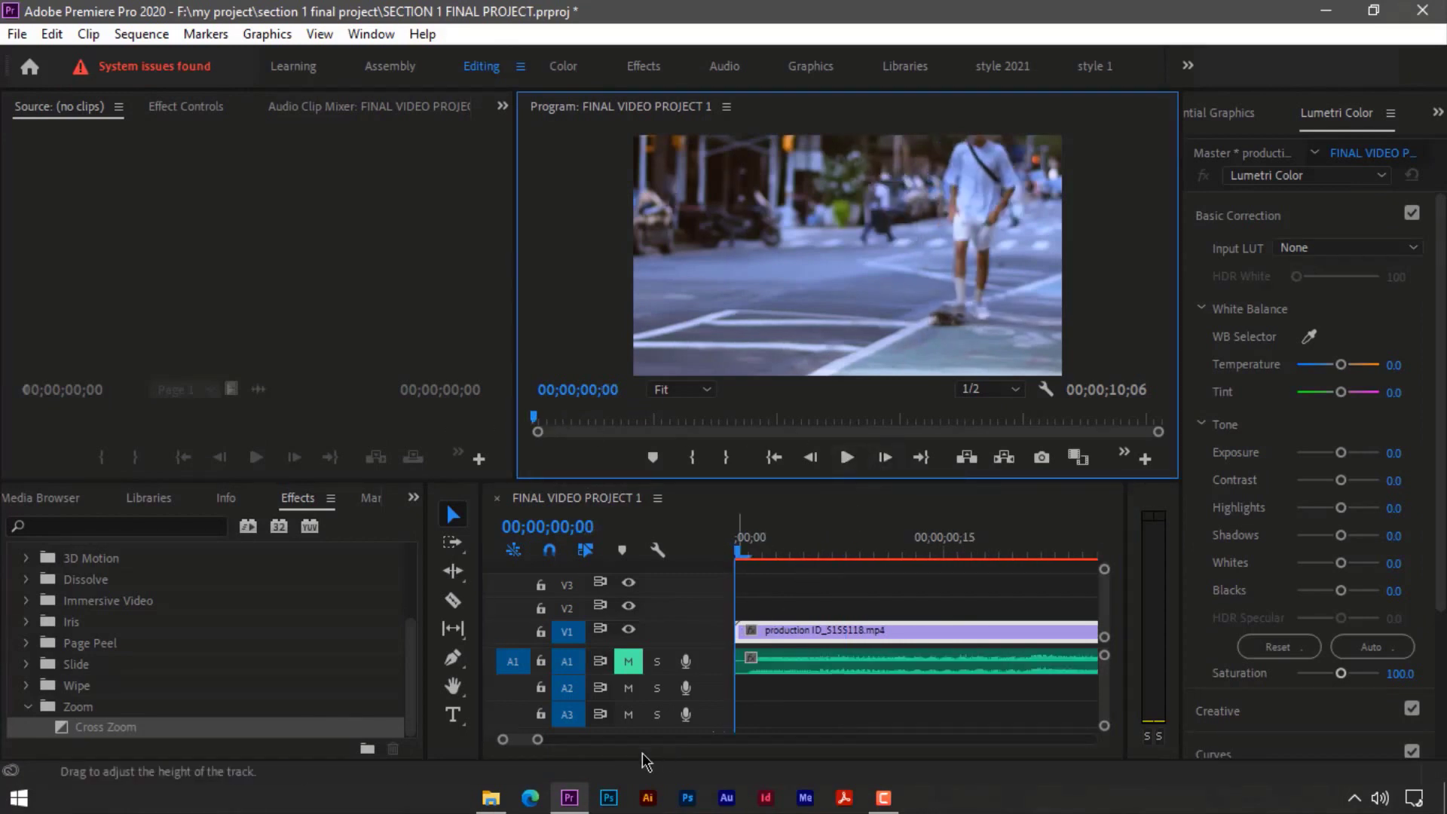
# Play the sequence twice through the Cross Zoom transition at the first V1 cut and park the playhead at 00;00;01;26.
pyautogui.moveTo(537, 739); pyautogui.dragTo(582, 739)
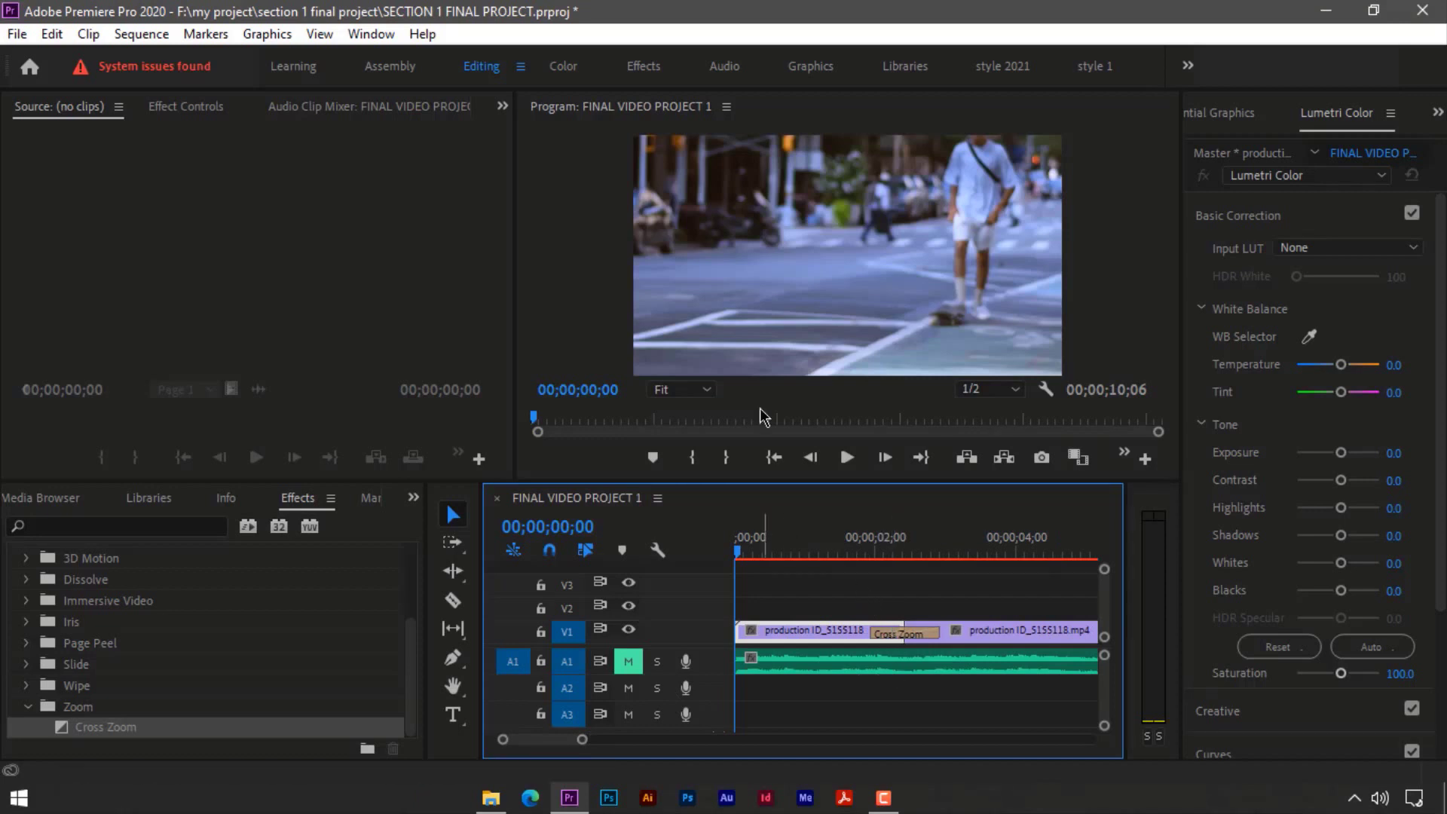
pyautogui.click(846, 458)
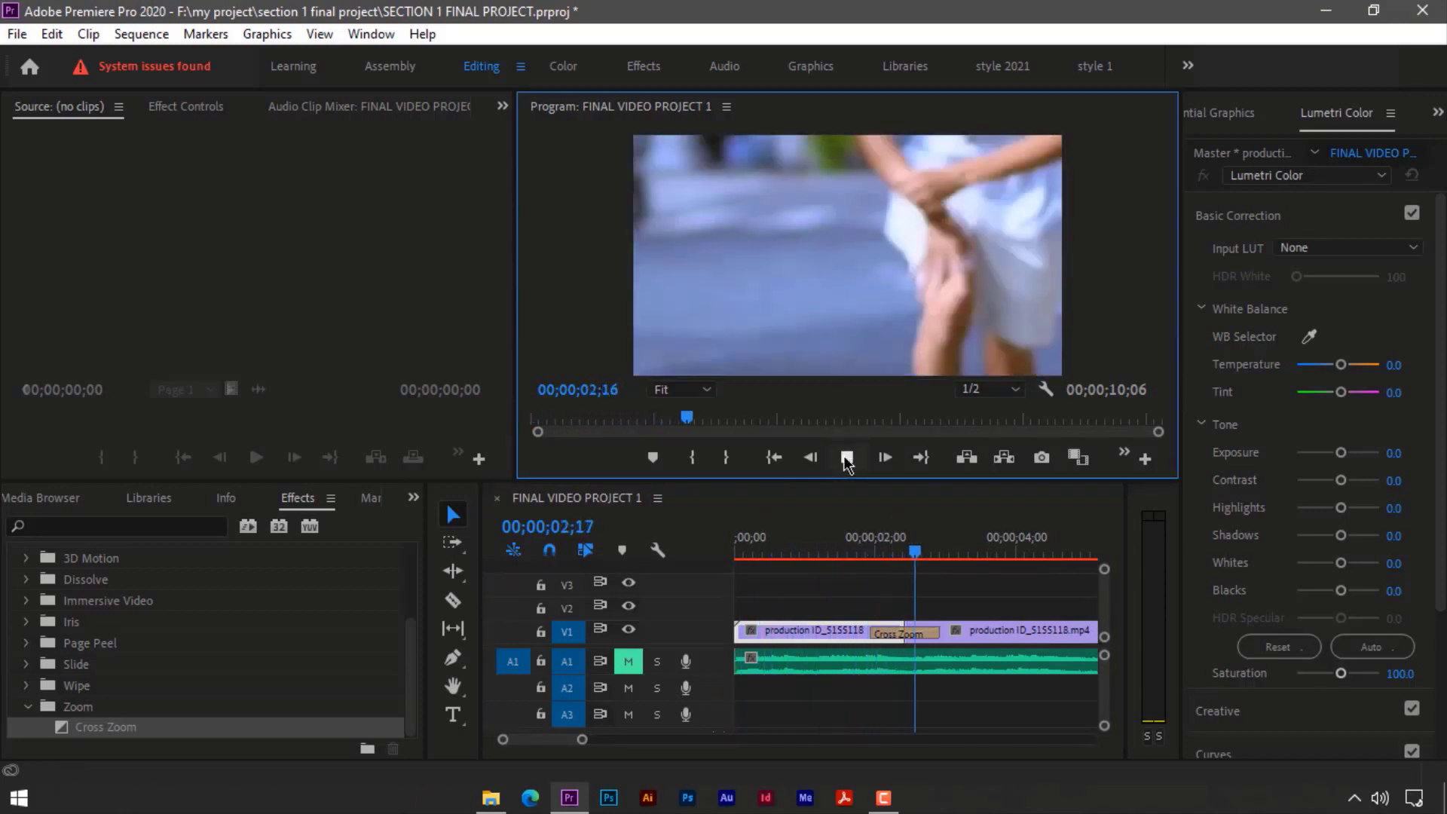
pyautogui.click(846, 458)
pyautogui.moveTo(904, 558); pyautogui.dragTo(864, 593)
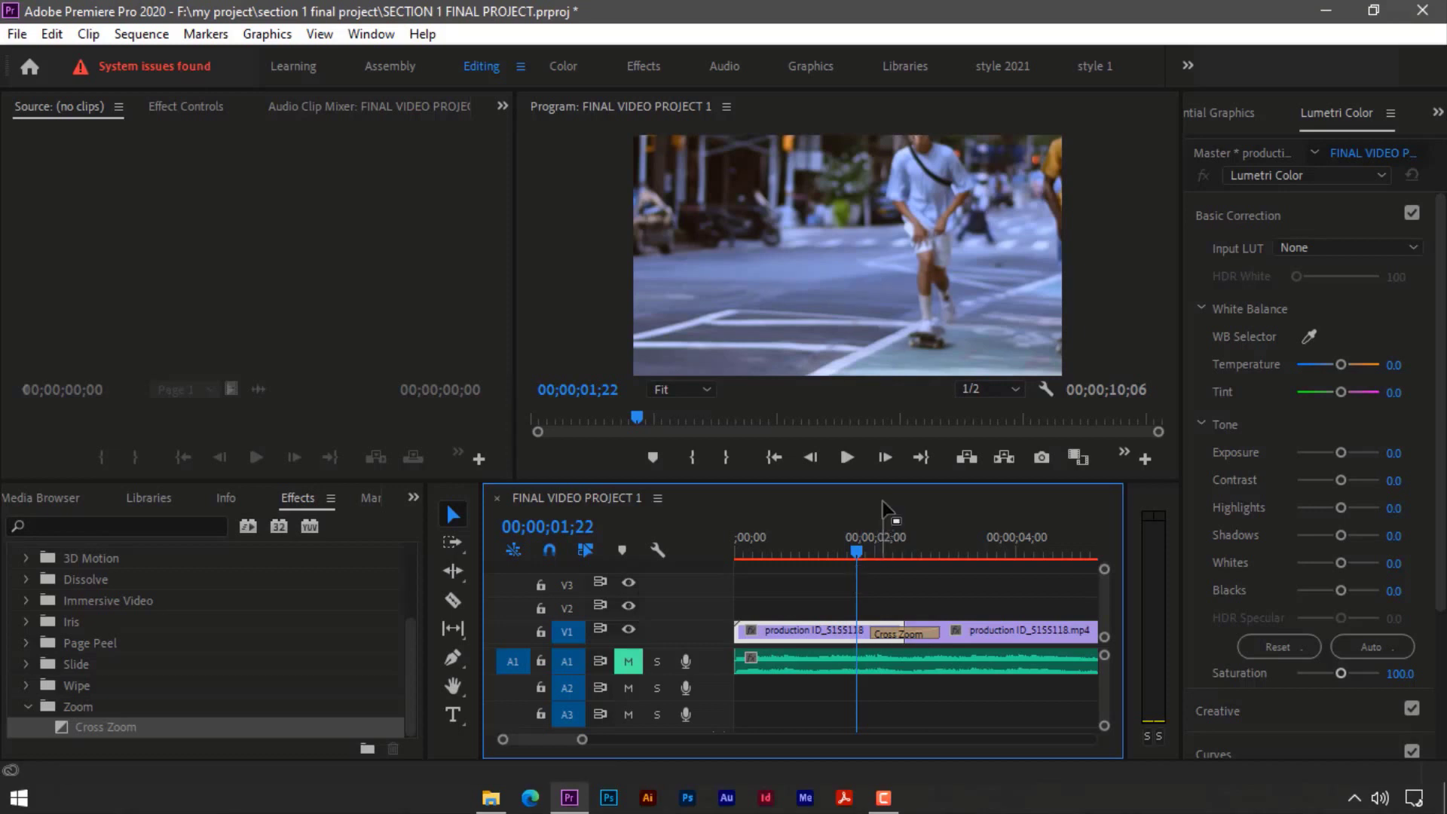
pyautogui.click(845, 459)
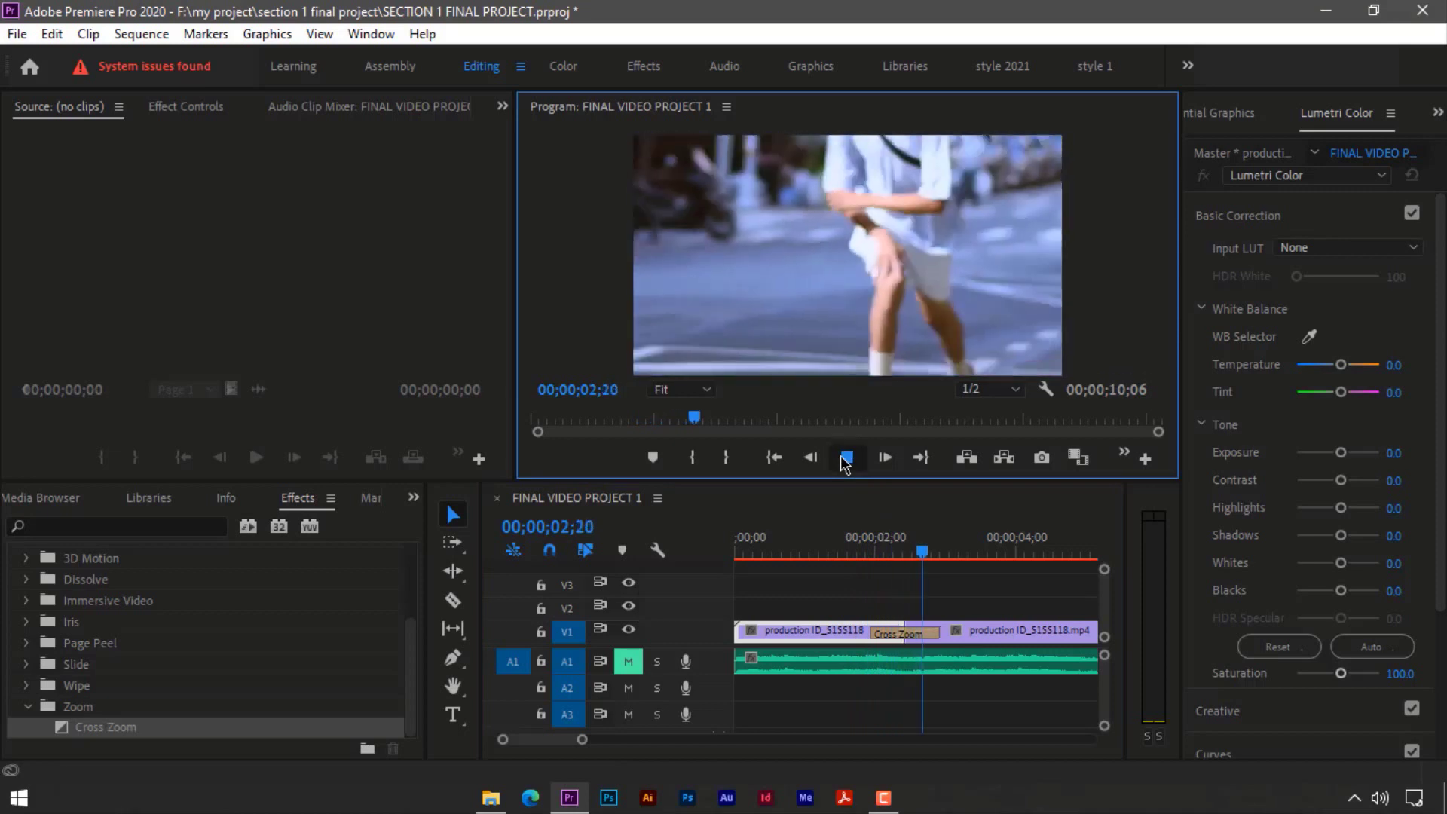
pyautogui.click(866, 548)
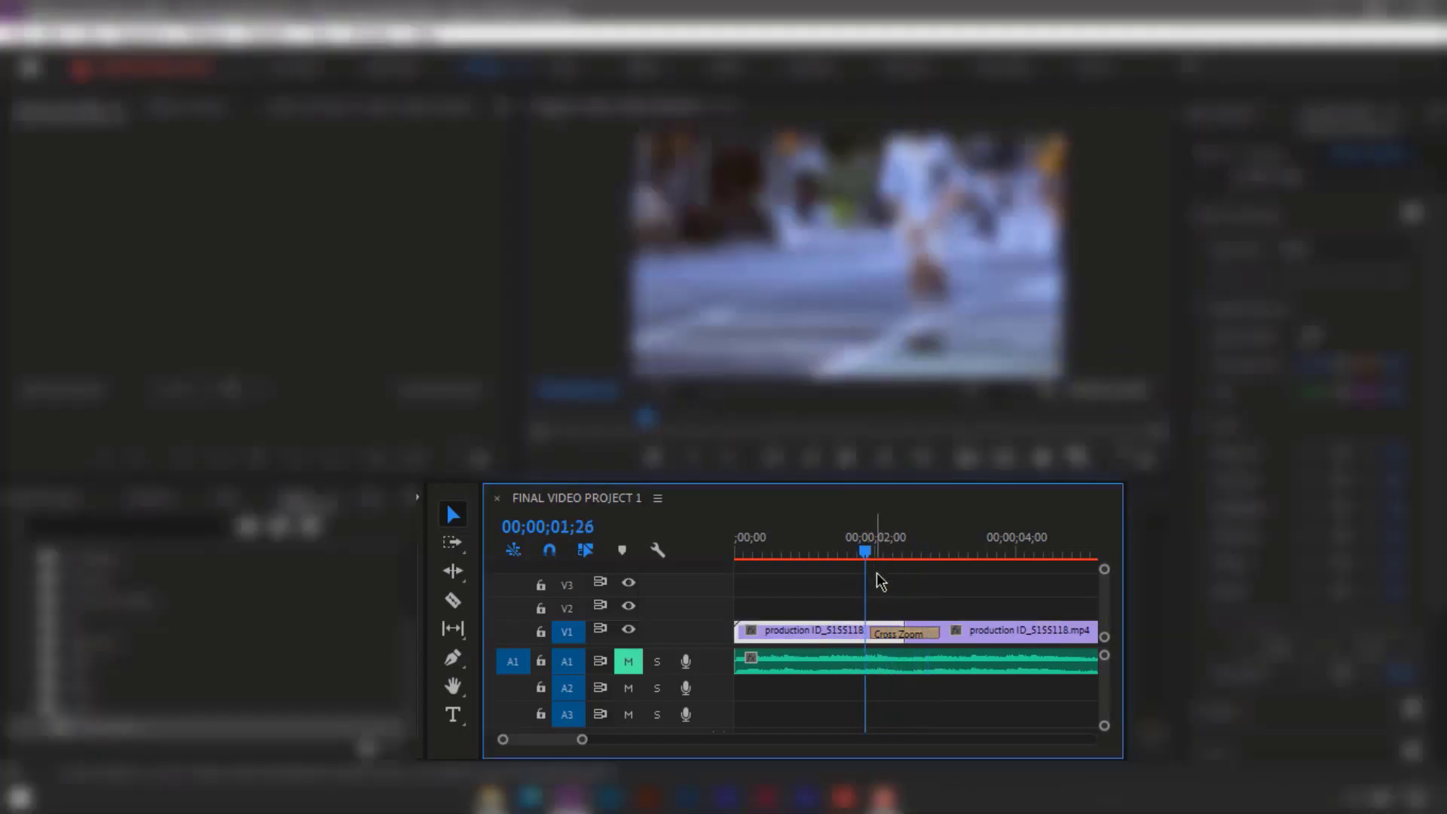
# Shorten the Cross Zoom transition on the first V1 cut and play it back from near the start of the sequence.
pyautogui.click(896, 635)
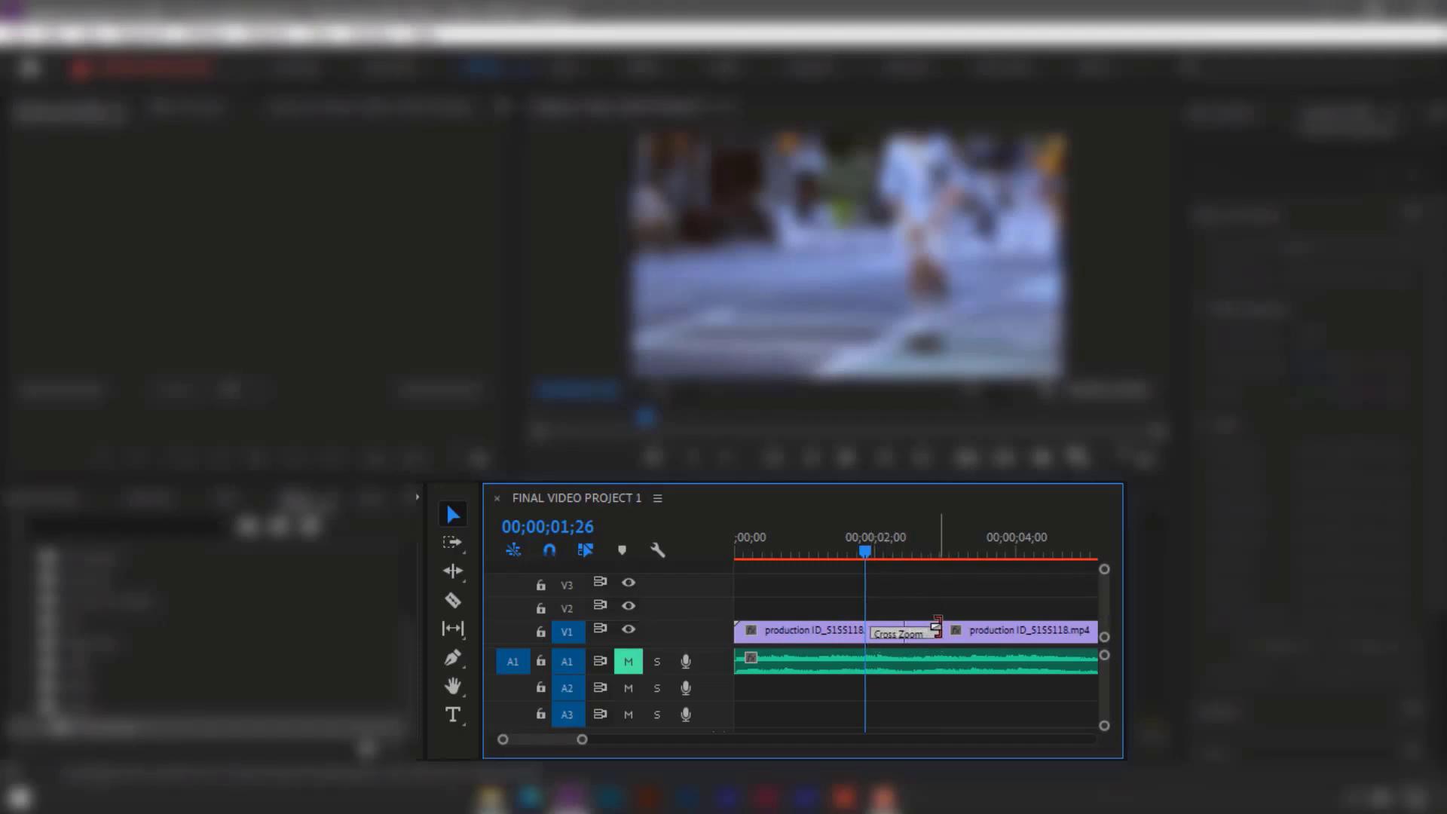
pyautogui.moveTo(935, 626)
pyautogui.mouseDown()
pyautogui.moveTo(917, 627)
pyautogui.moveTo(1002, 630)
pyautogui.moveTo(913, 632)
pyautogui.moveTo(972, 634)
pyautogui.moveTo(926, 635)
pyautogui.mouseUp()
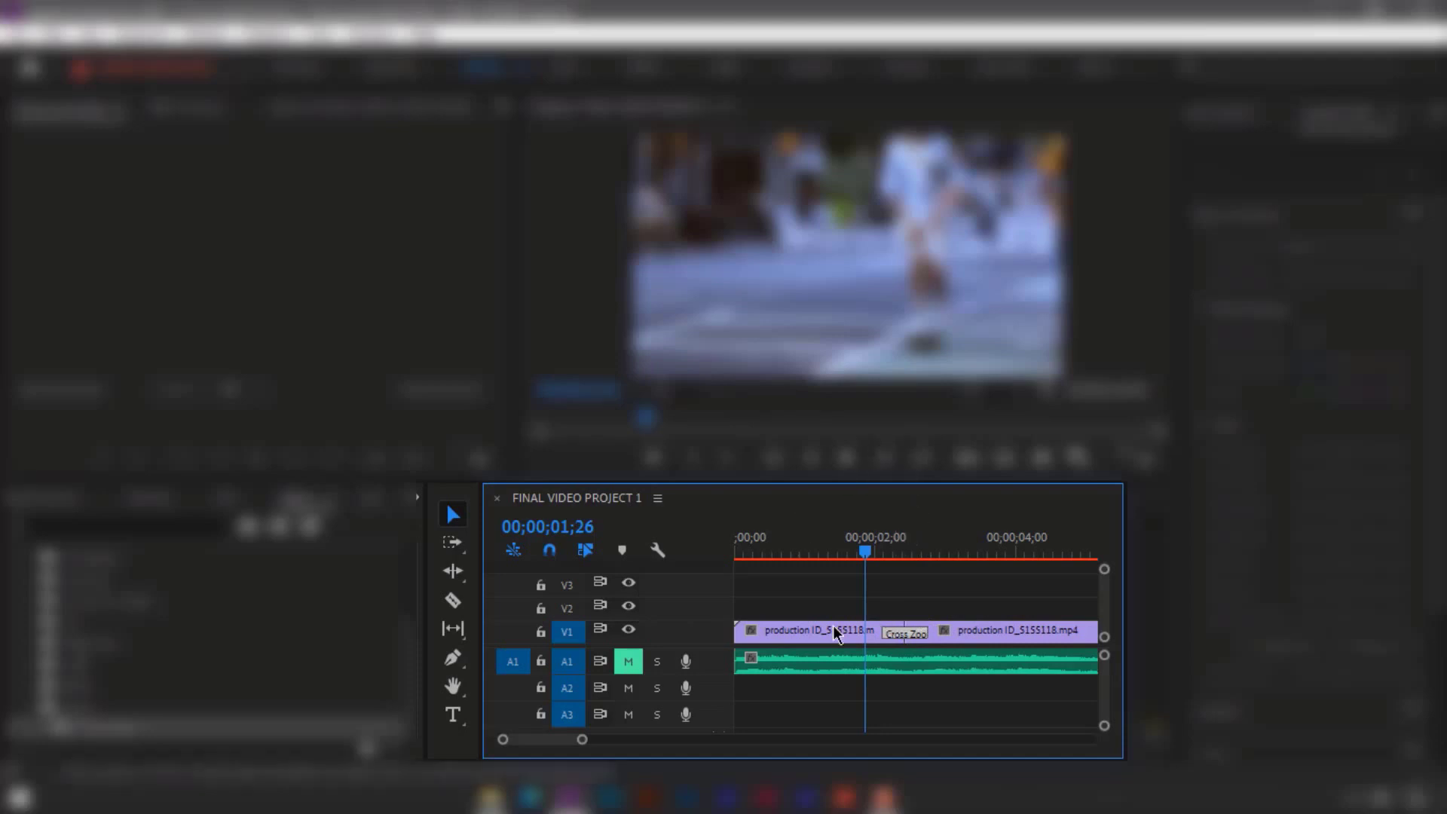
pyautogui.click(750, 550)
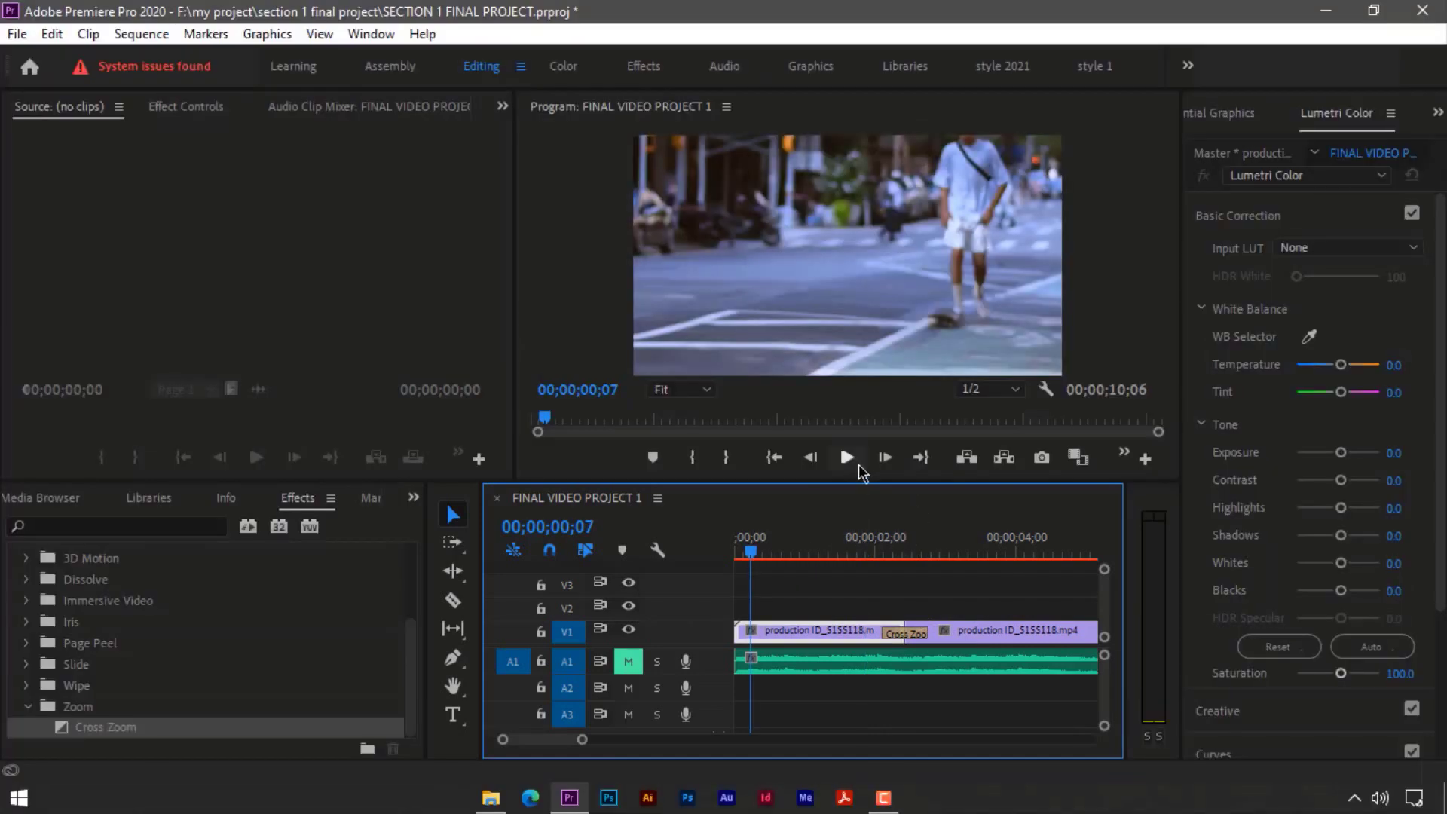
pyautogui.click(853, 460)
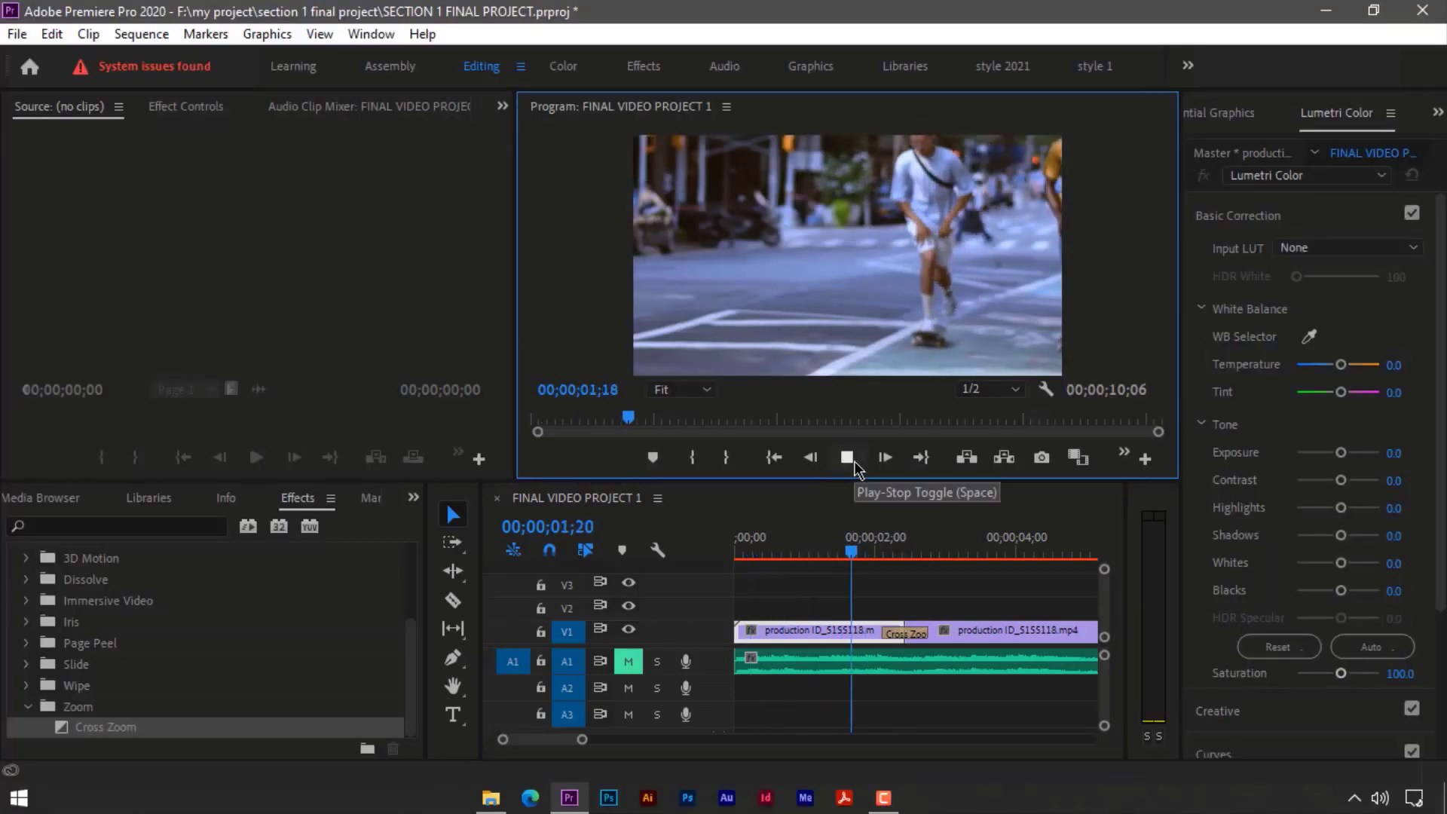
pyautogui.click(846, 457)
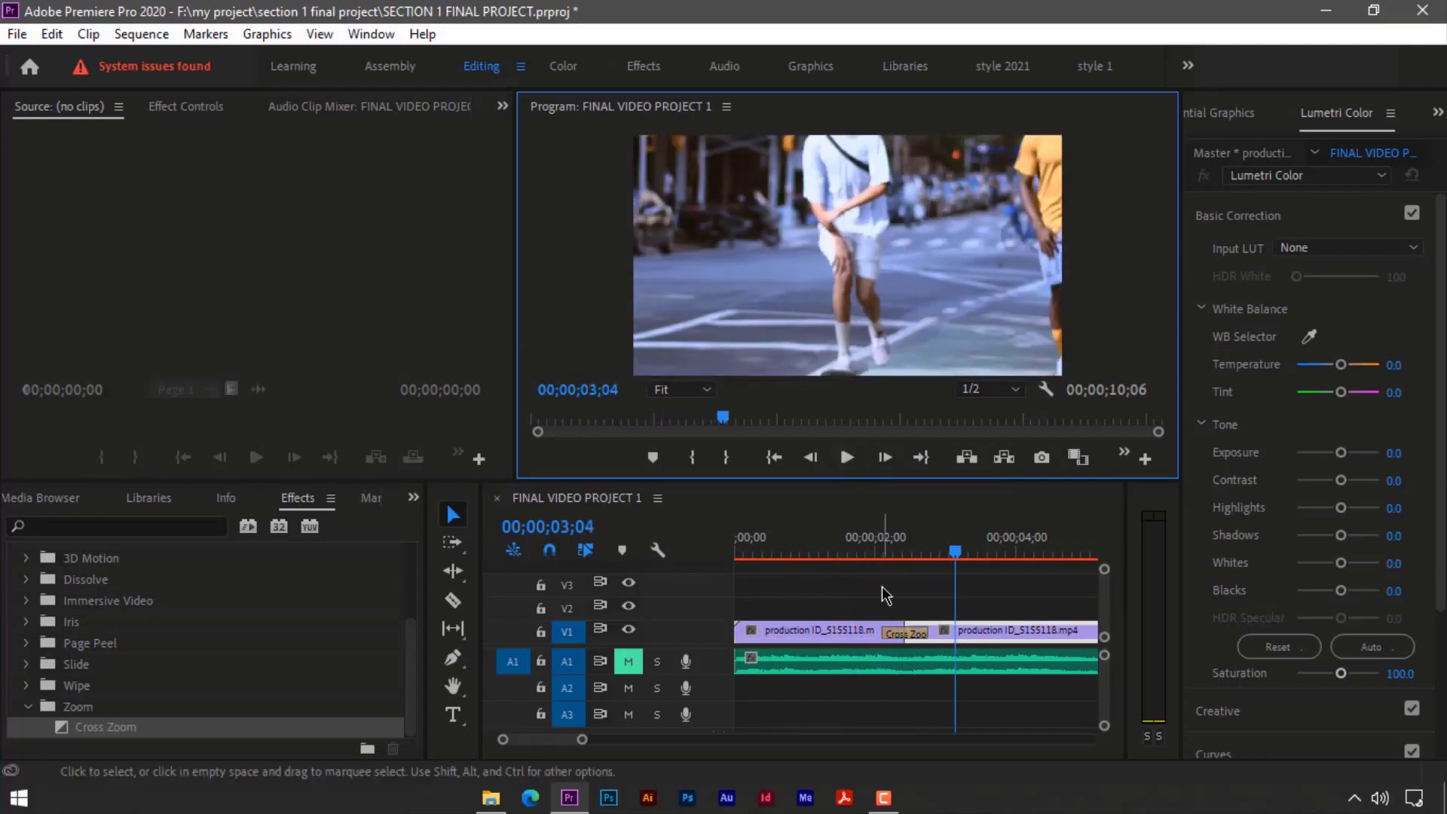
# Play the sequence from 00;00;02;01 through the shortened Cross Zoom and stop just before the second V1 cut.
pyautogui.moveTo(877, 556)
pyautogui.mouseDown()
pyautogui.moveTo(896, 556)
pyautogui.moveTo(880, 556)
pyautogui.mouseUp()
pyautogui.moveTo(548, 740); pyautogui.dragTo(549, 740)
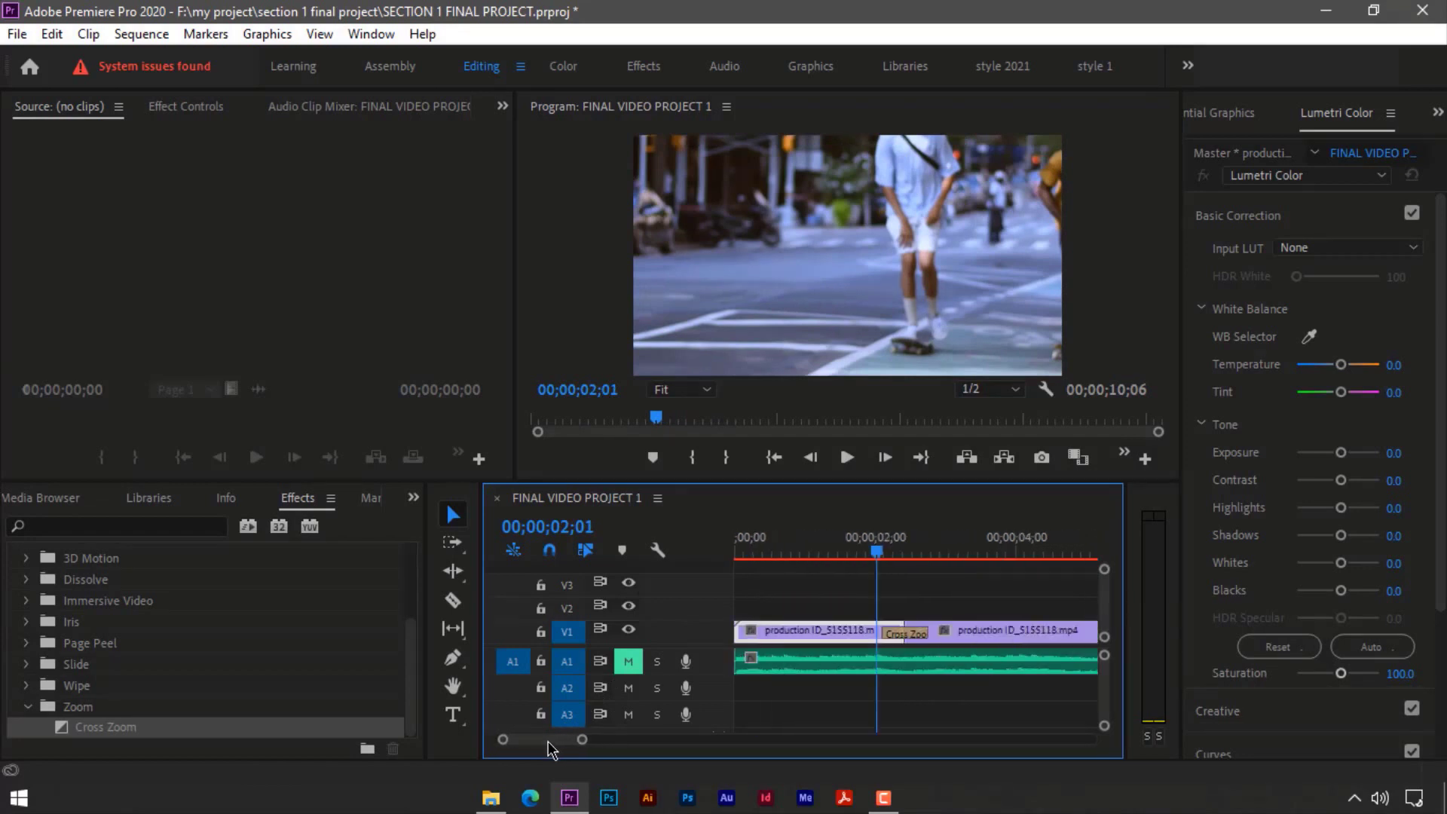
pyautogui.click(848, 458)
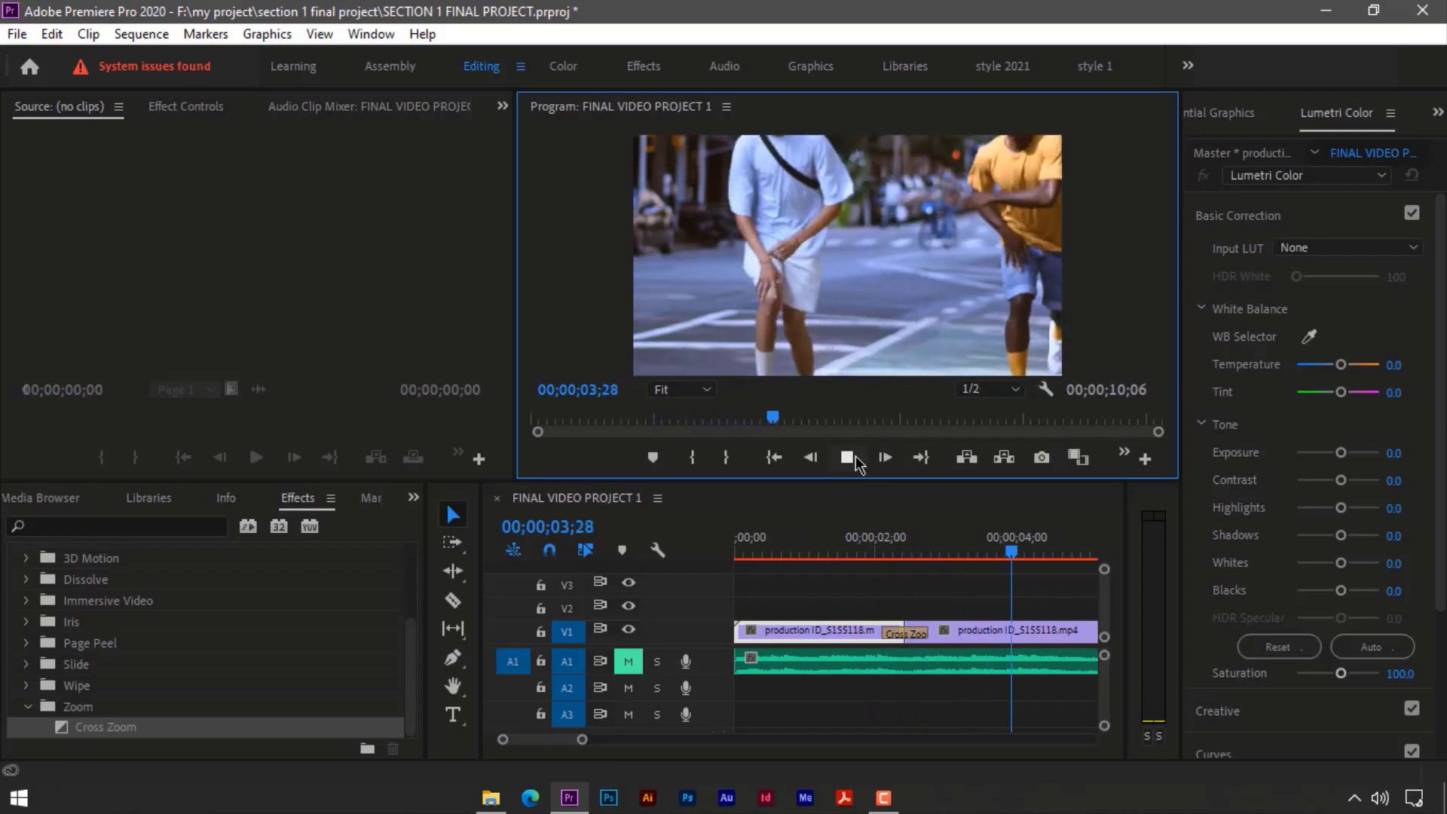
pyautogui.click(854, 458)
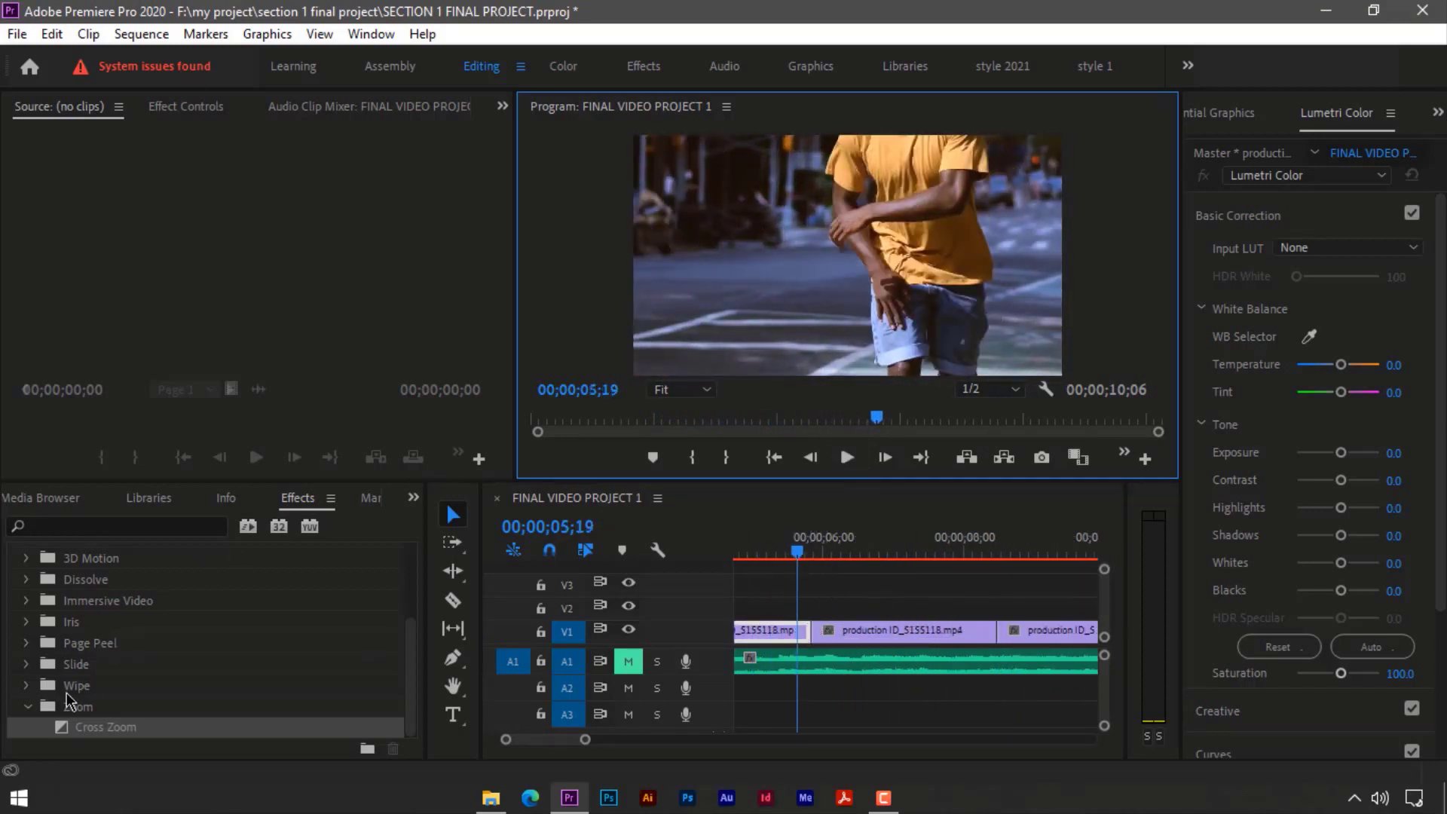
# Apply the Push transition from the Slide group to the second cut on V1.
pyautogui.click(28, 709)
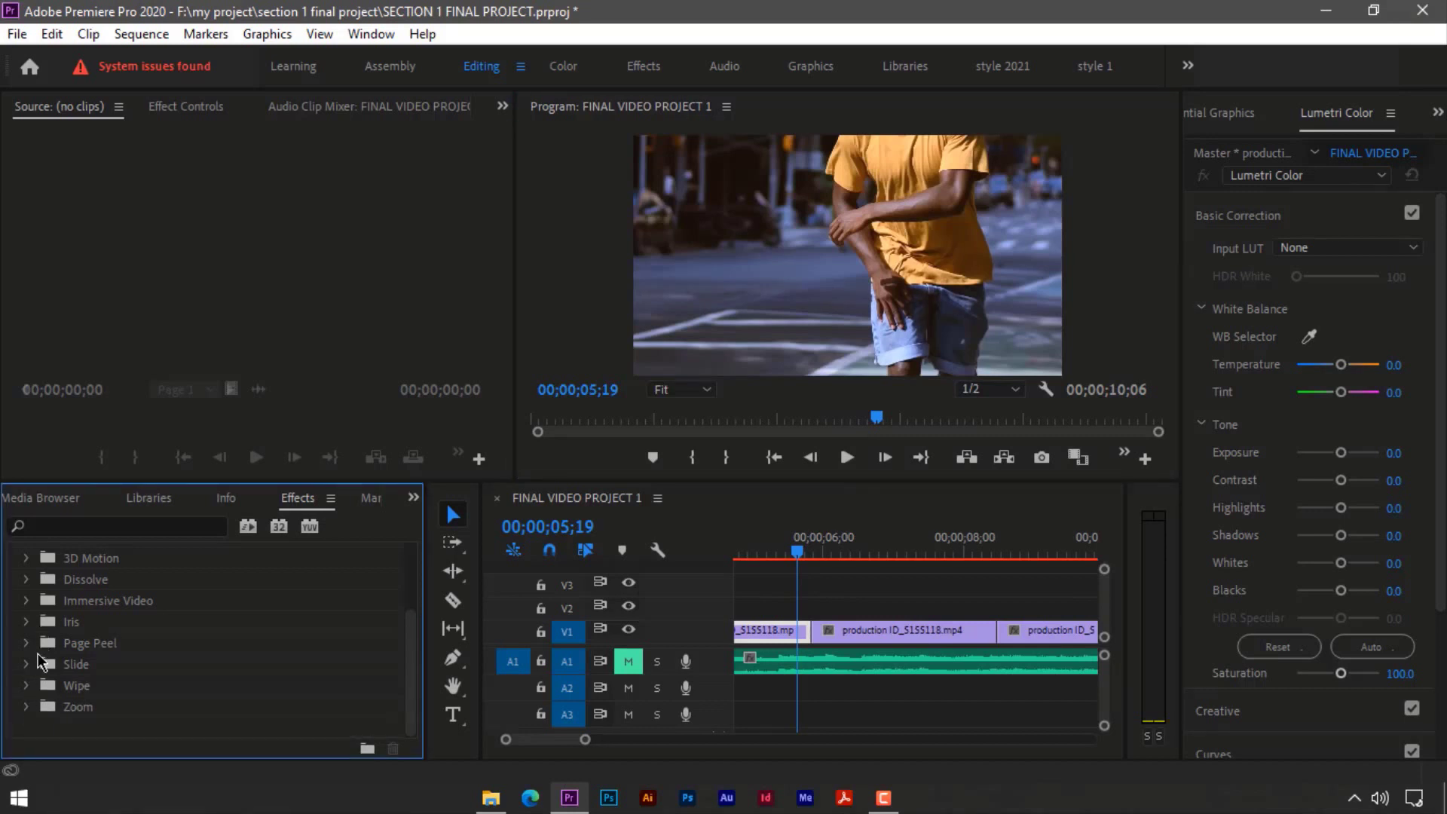
pyautogui.click(29, 665)
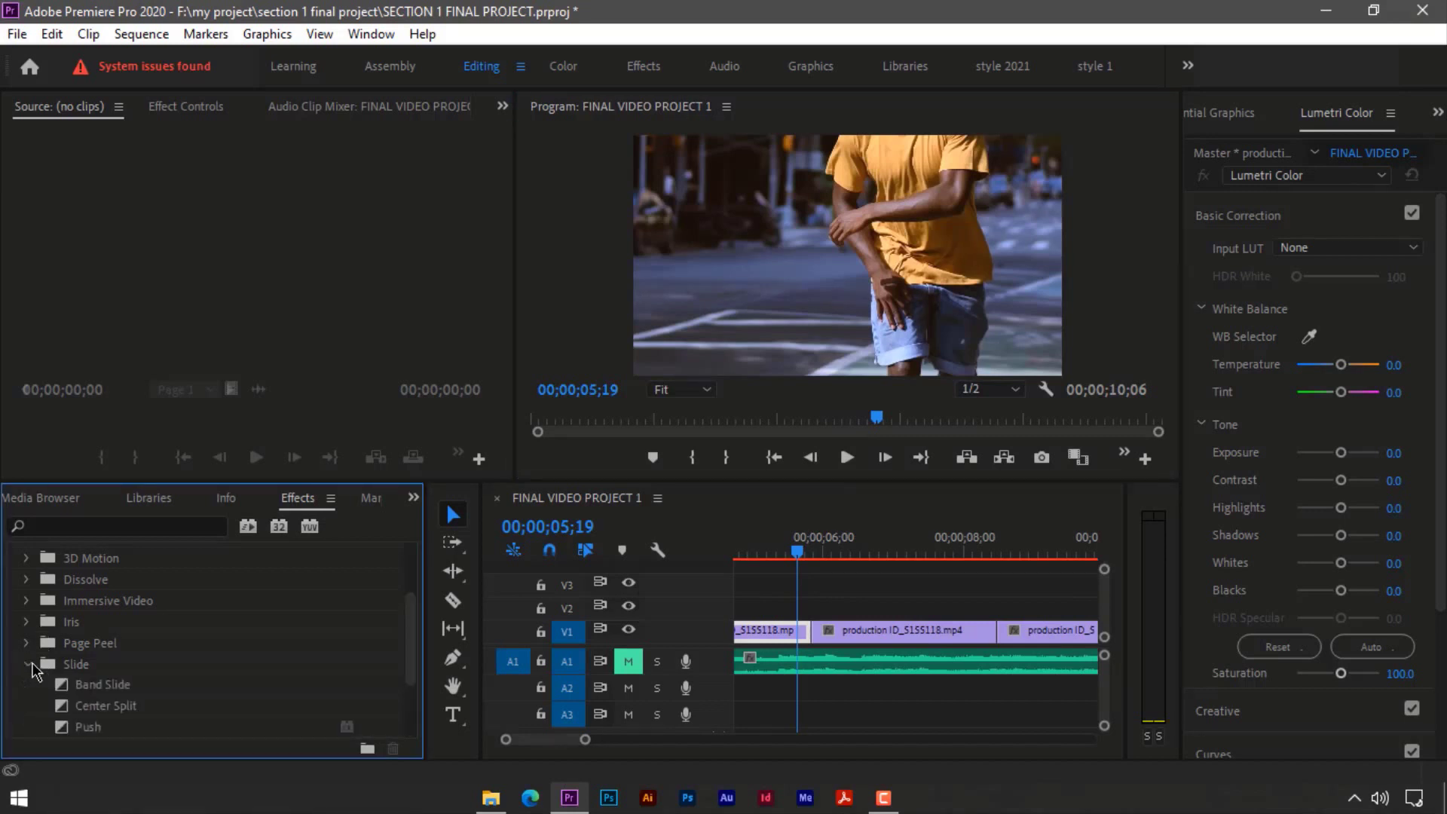
pyautogui.scroll(-1, 53, 660)
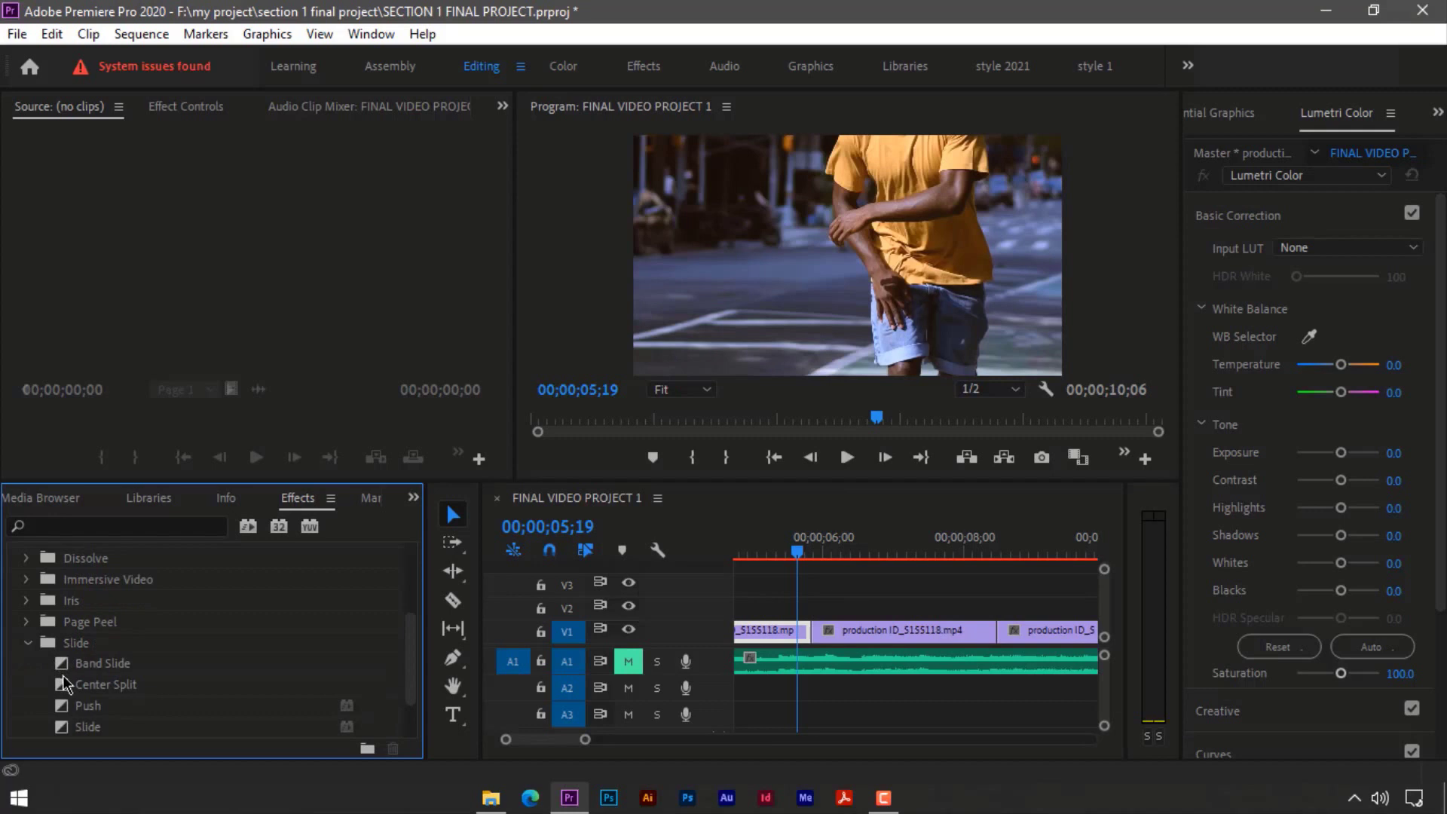
pyautogui.scroll(-1, 73, 710)
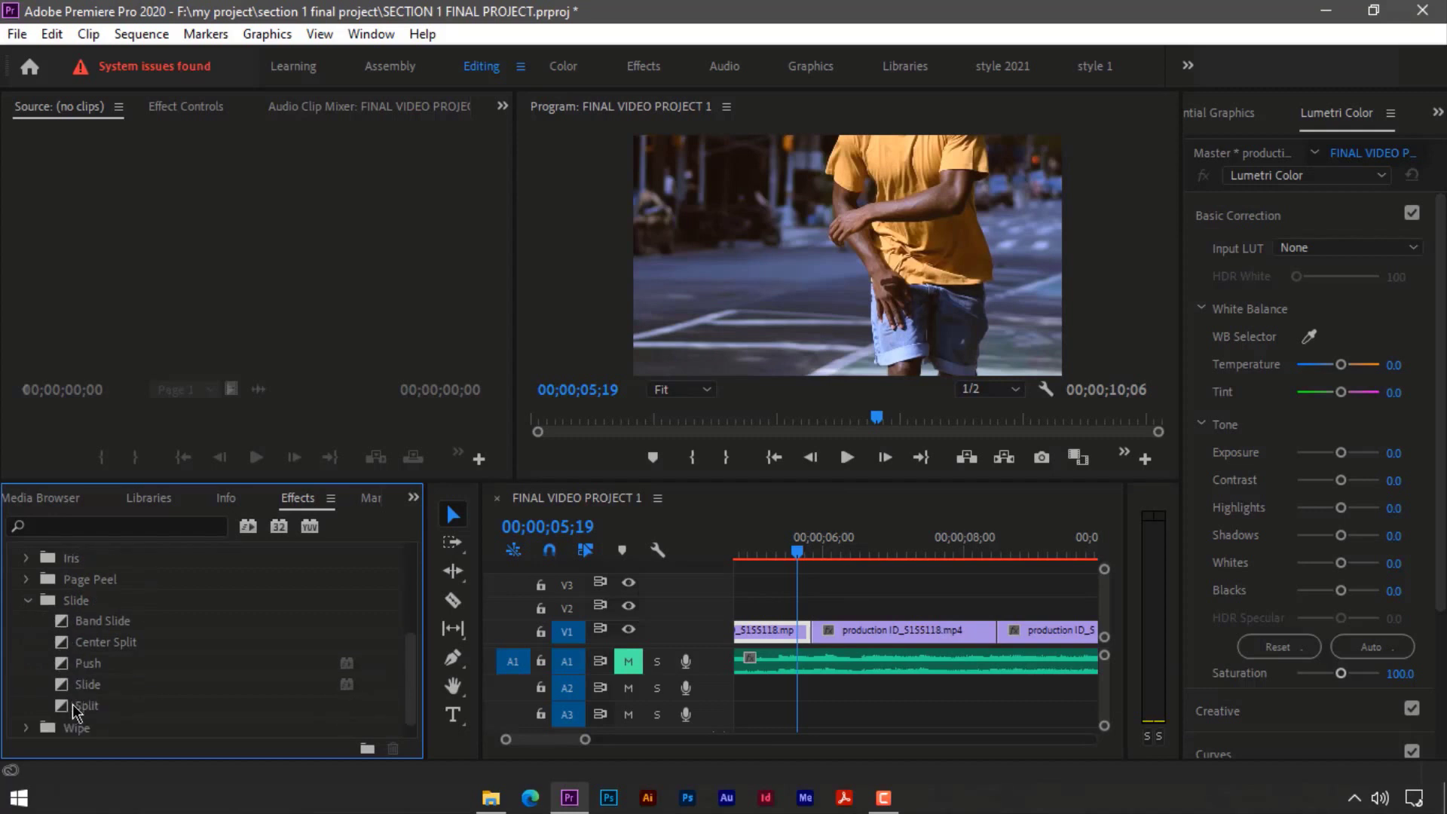
pyautogui.moveTo(68, 666); pyautogui.dragTo(809, 630)
# Play the Push transition from 00;00;03;26, scrub over it again and park the playhead at 00;00;06;00.
pyautogui.click(796, 553)
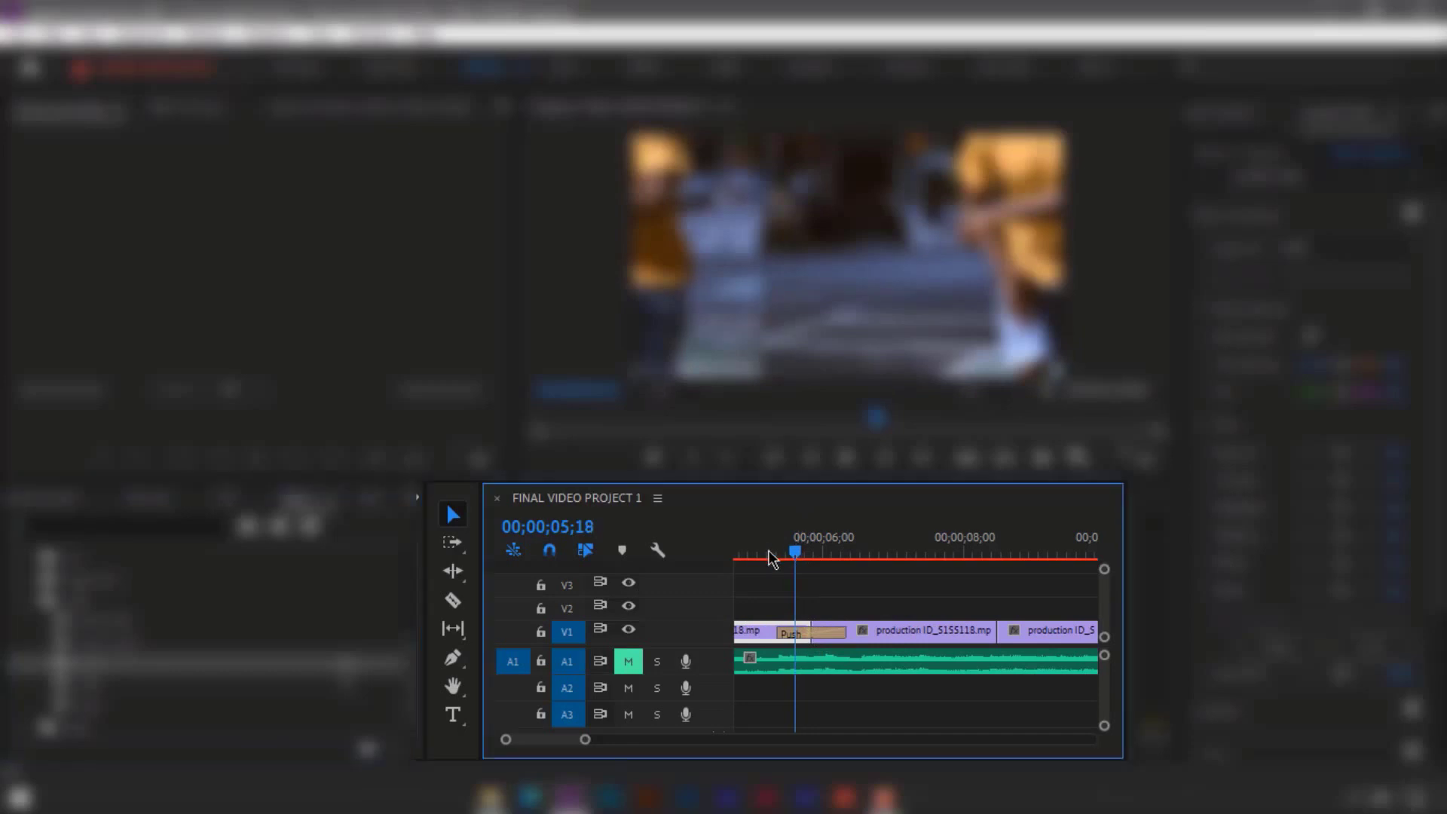
pyautogui.moveTo(767, 550); pyautogui.dragTo(862, 605)
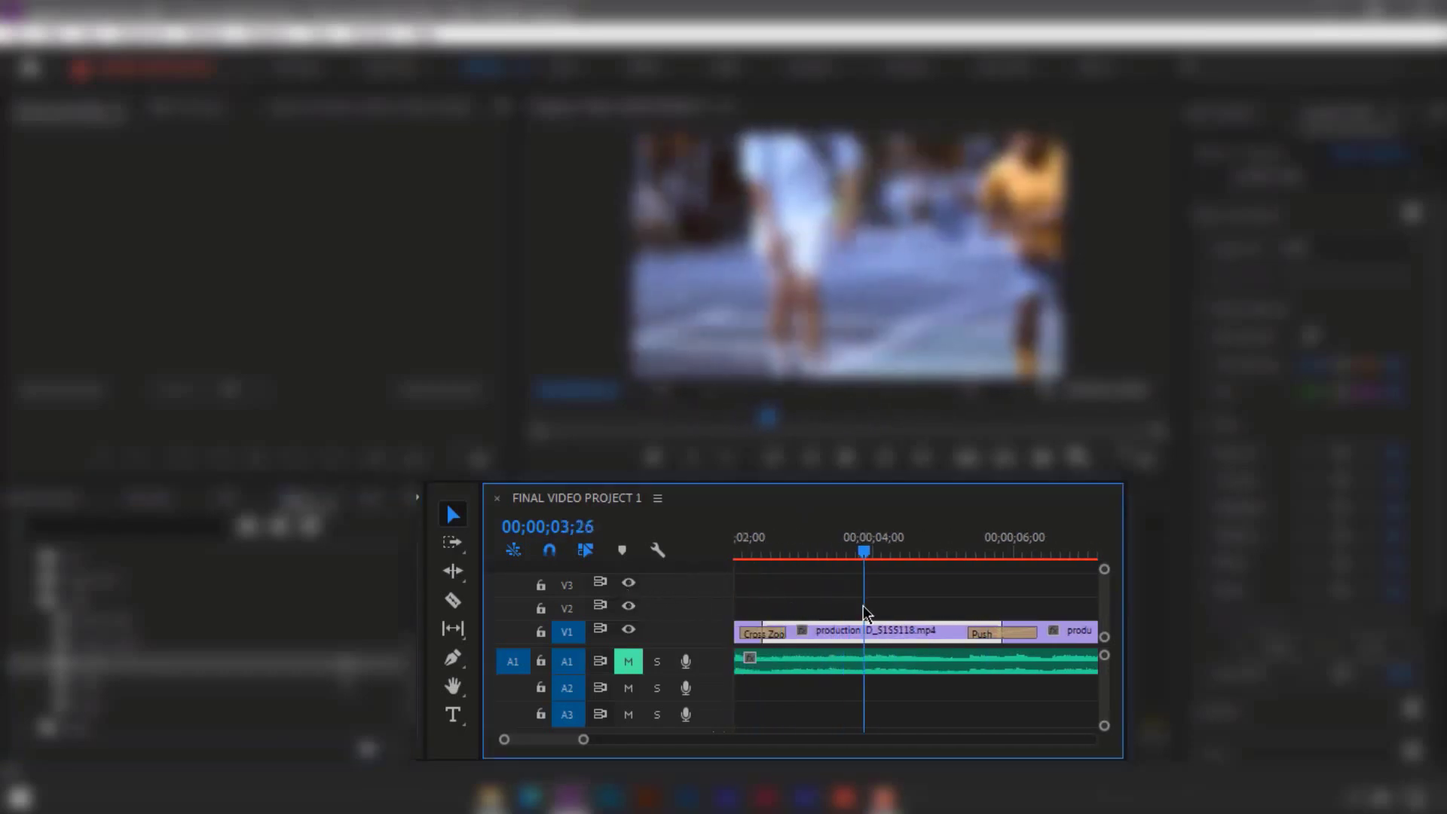
pyautogui.click(847, 458)
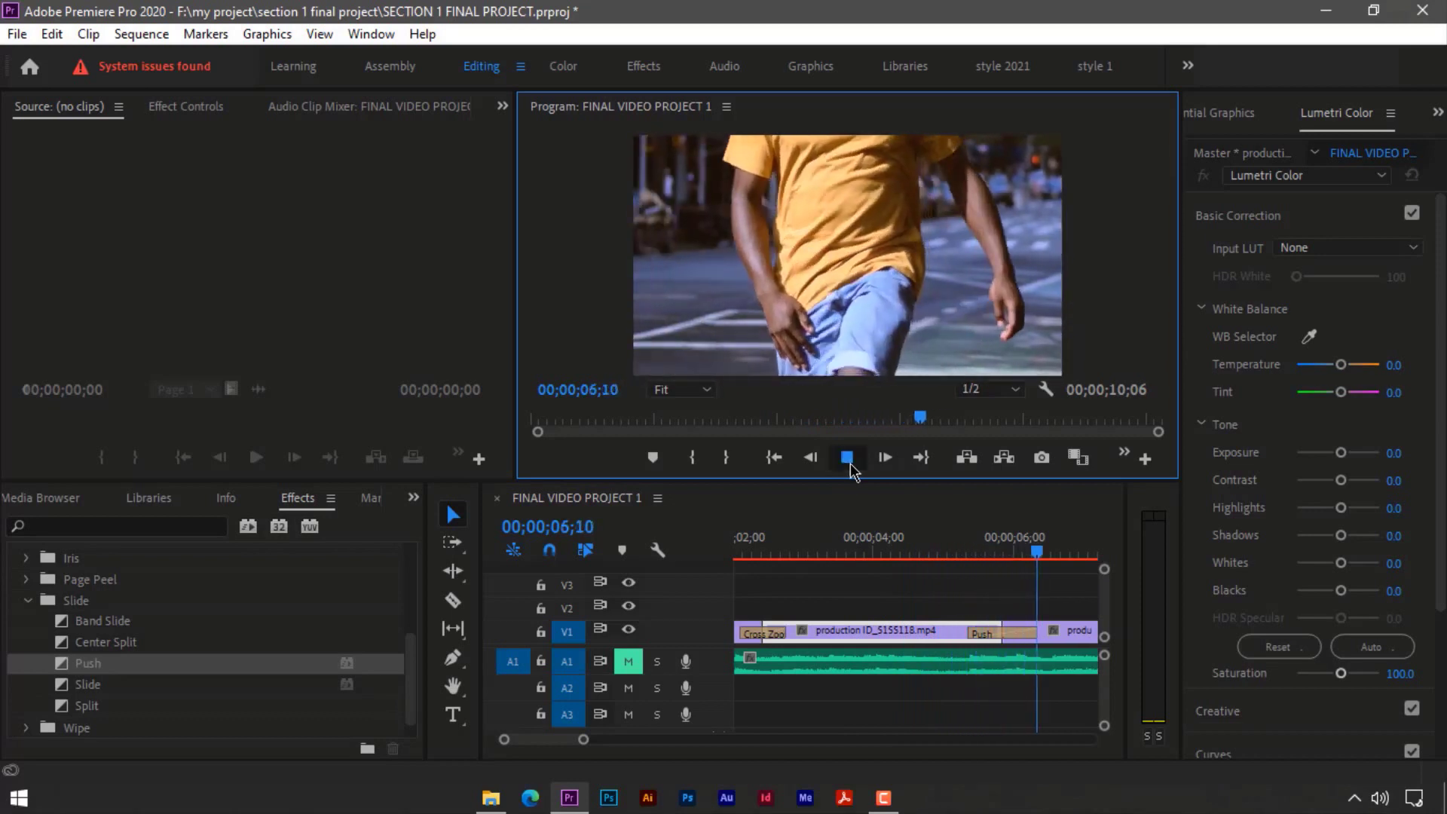
pyautogui.click(849, 462)
pyautogui.click(996, 552)
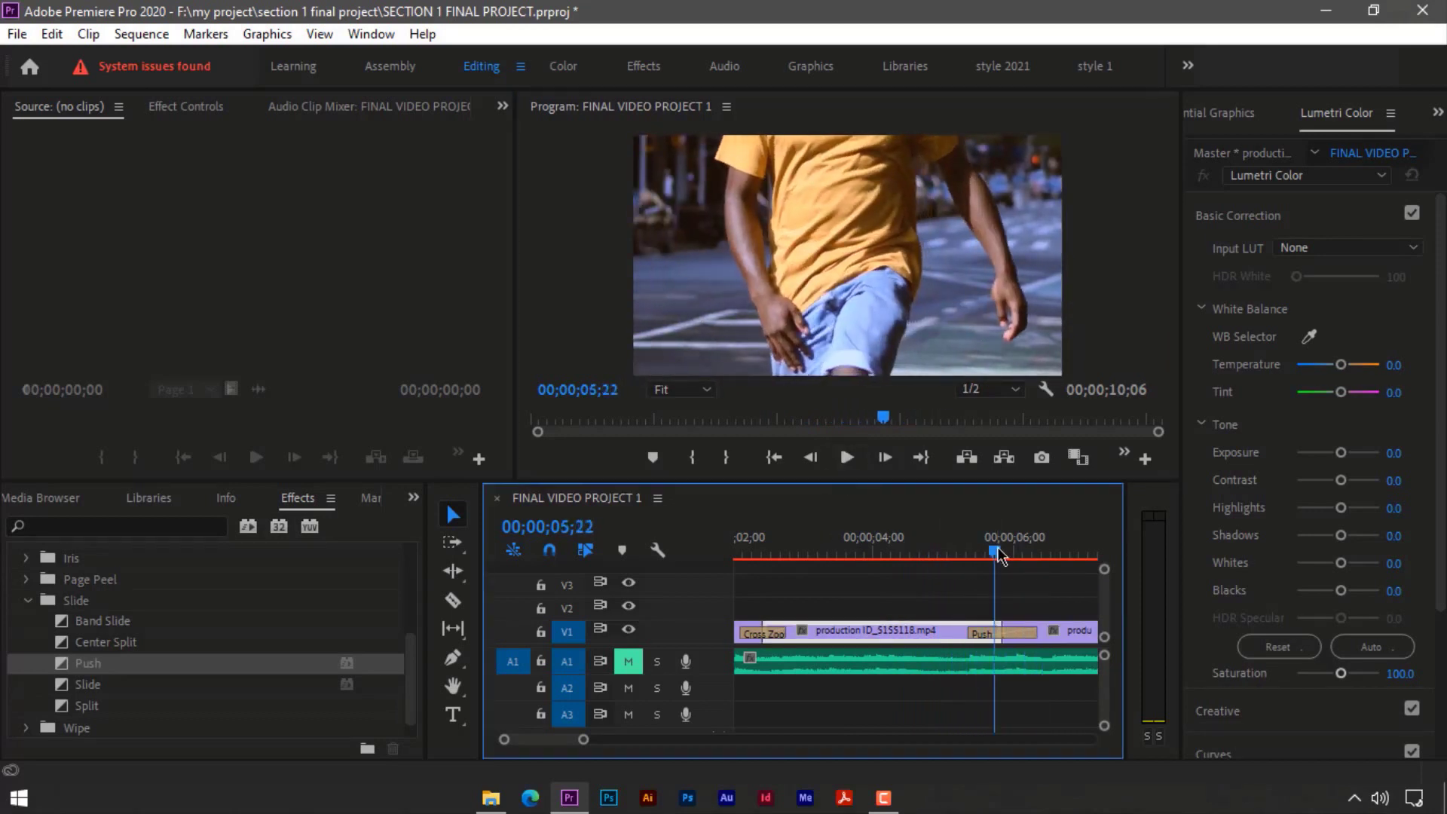
pyautogui.moveTo(997, 550); pyautogui.dragTo(880, 569)
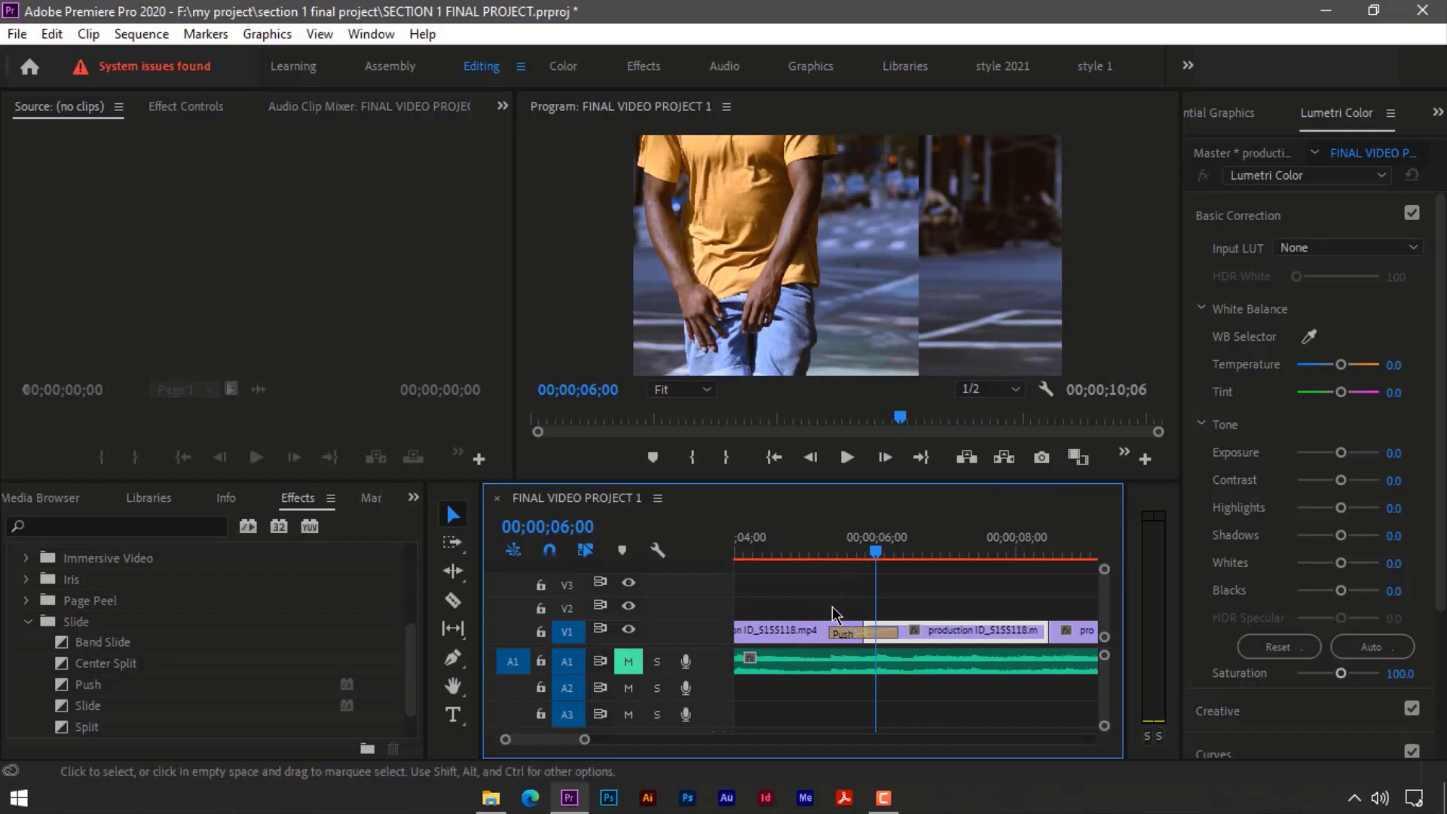
# Delete the Push transition from the second V1 cut and undo the deletion.
pyautogui.click(846, 636)
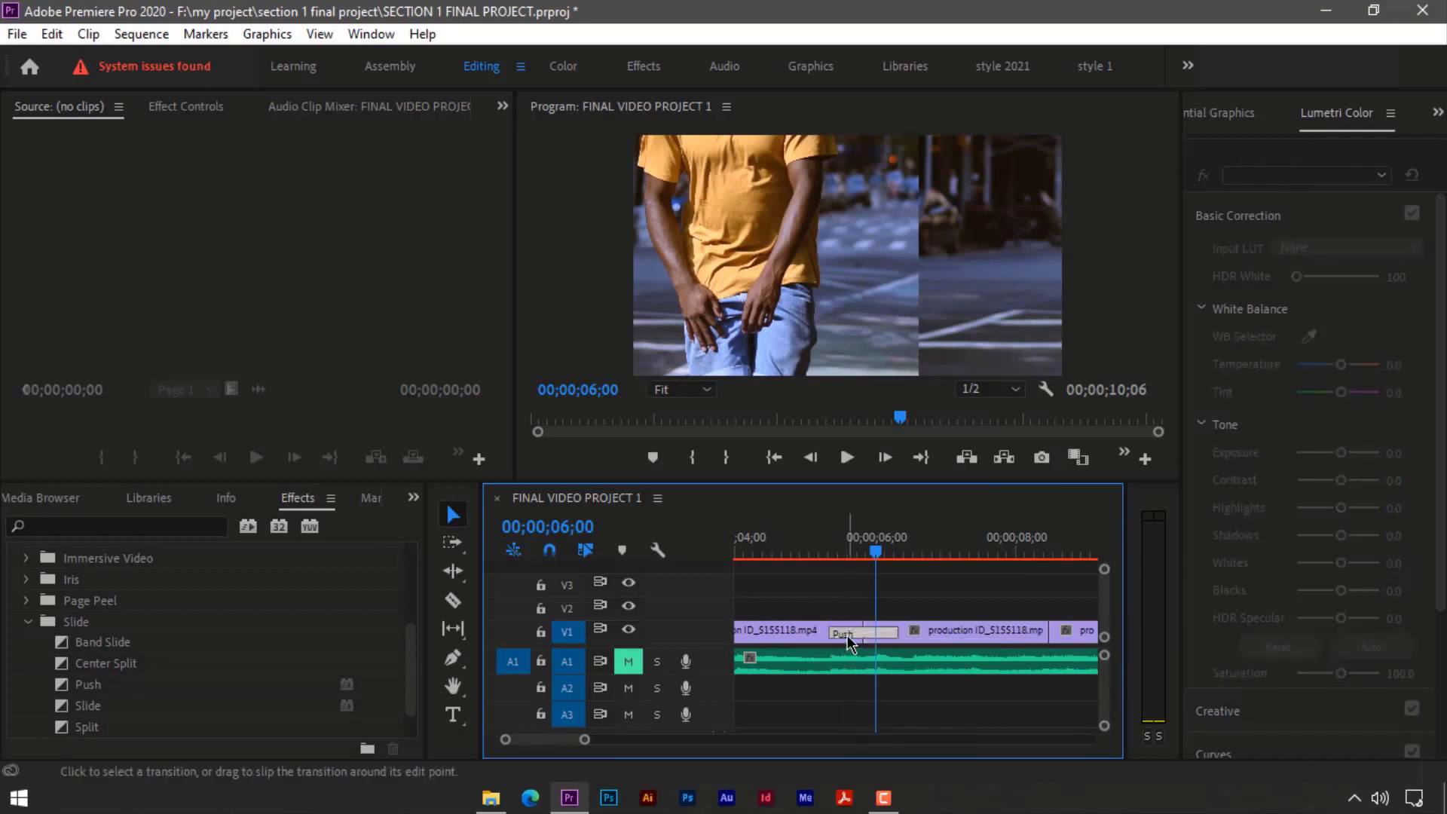
pyautogui.press('Delete')
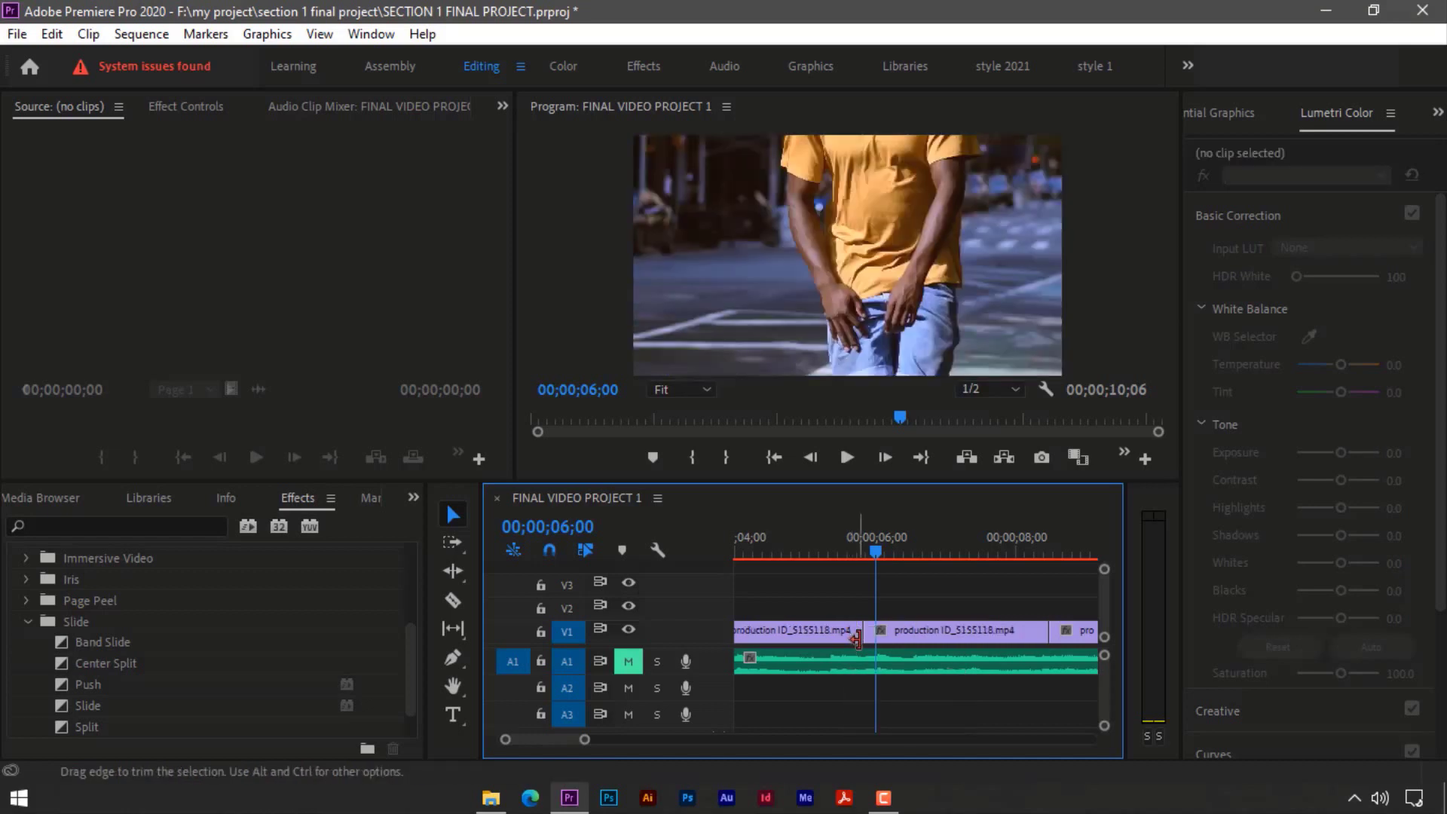
pyautogui.hotkey('ctrl', 'z')
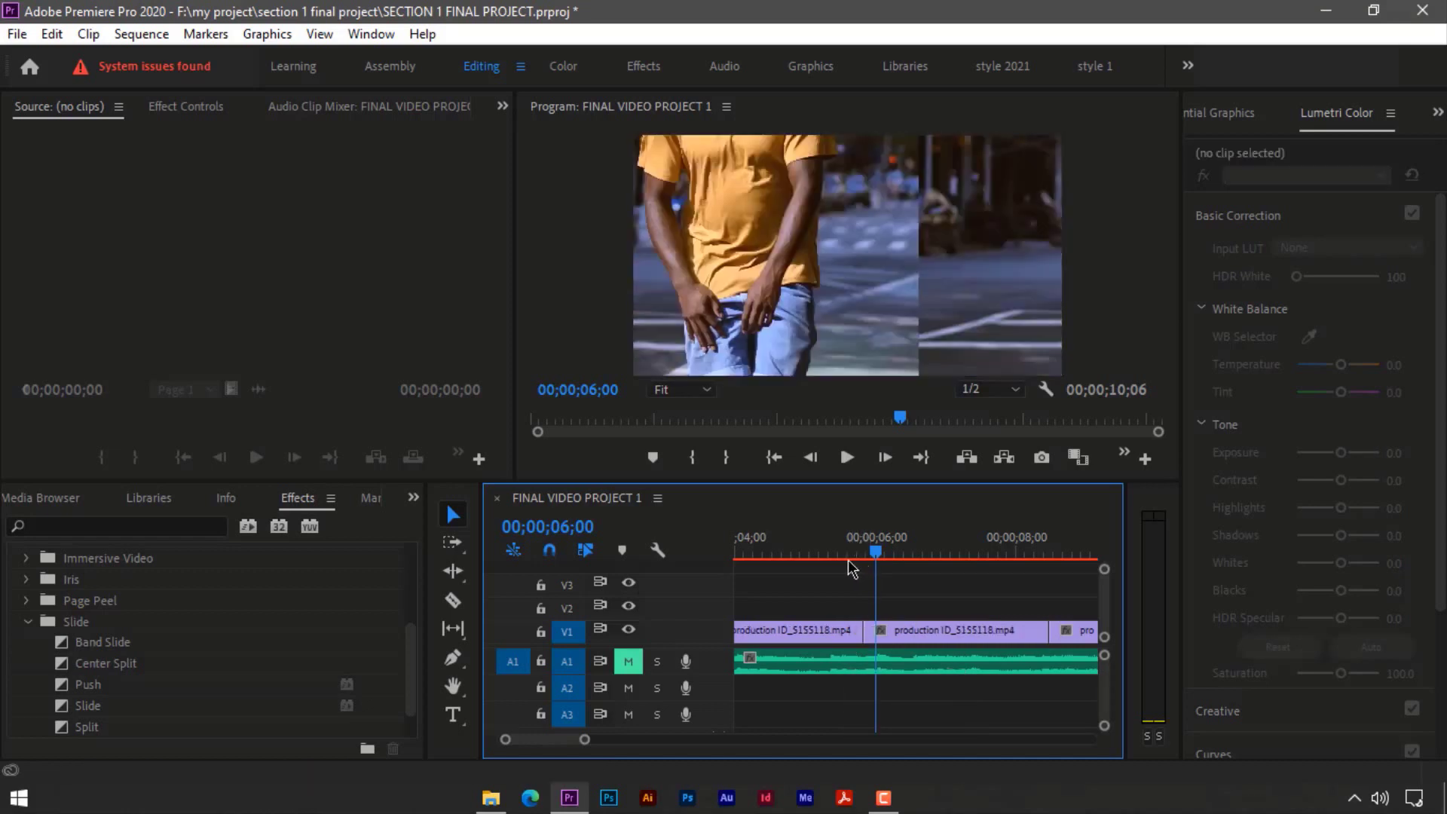
# Apply the Cube Spin transition from the 3D Motion group to the third cut on V1, near 00;00;08;15.
pyautogui.moveTo(1046, 550); pyautogui.dragTo(1049, 557)
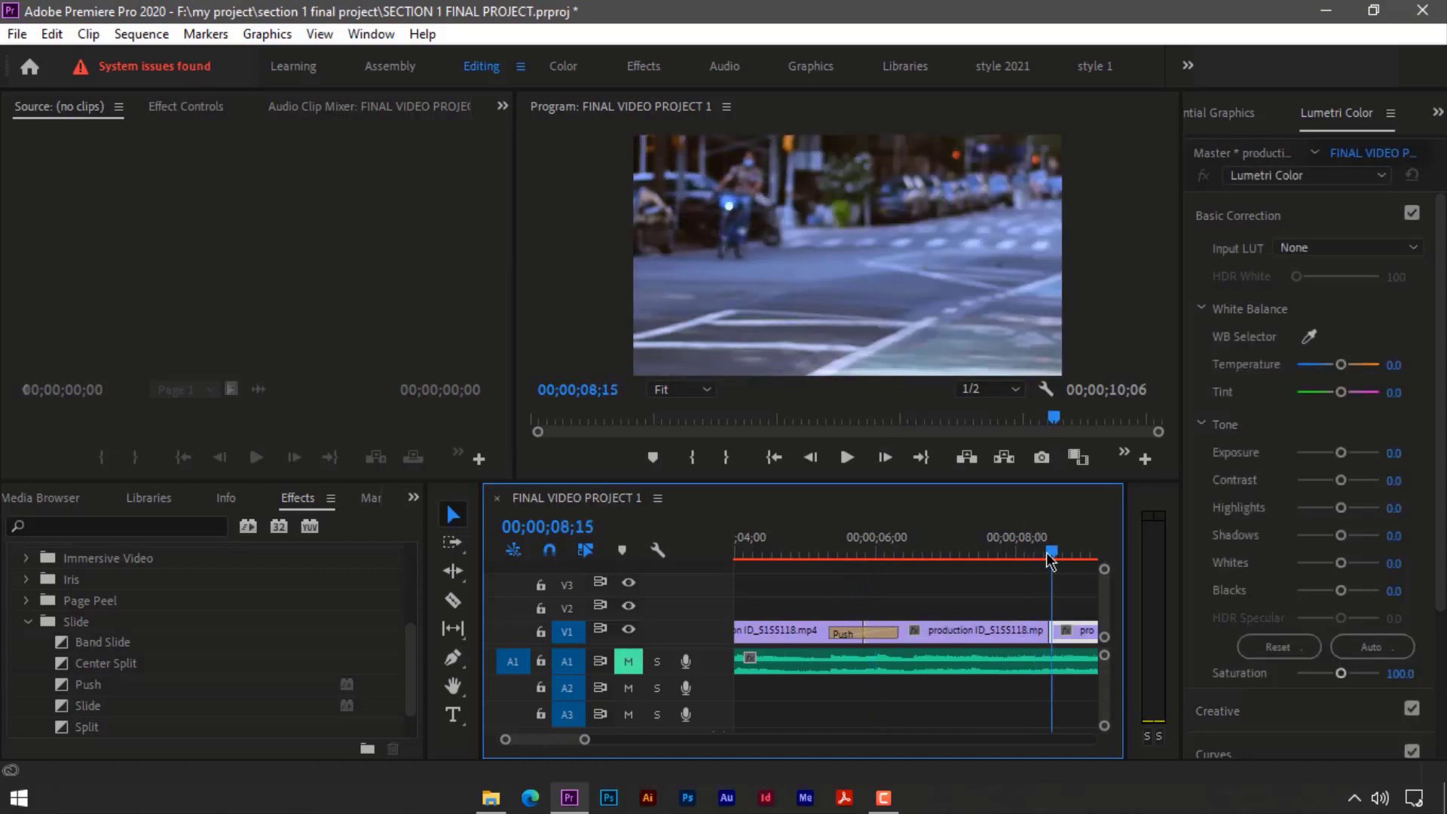
pyautogui.click(29, 623)
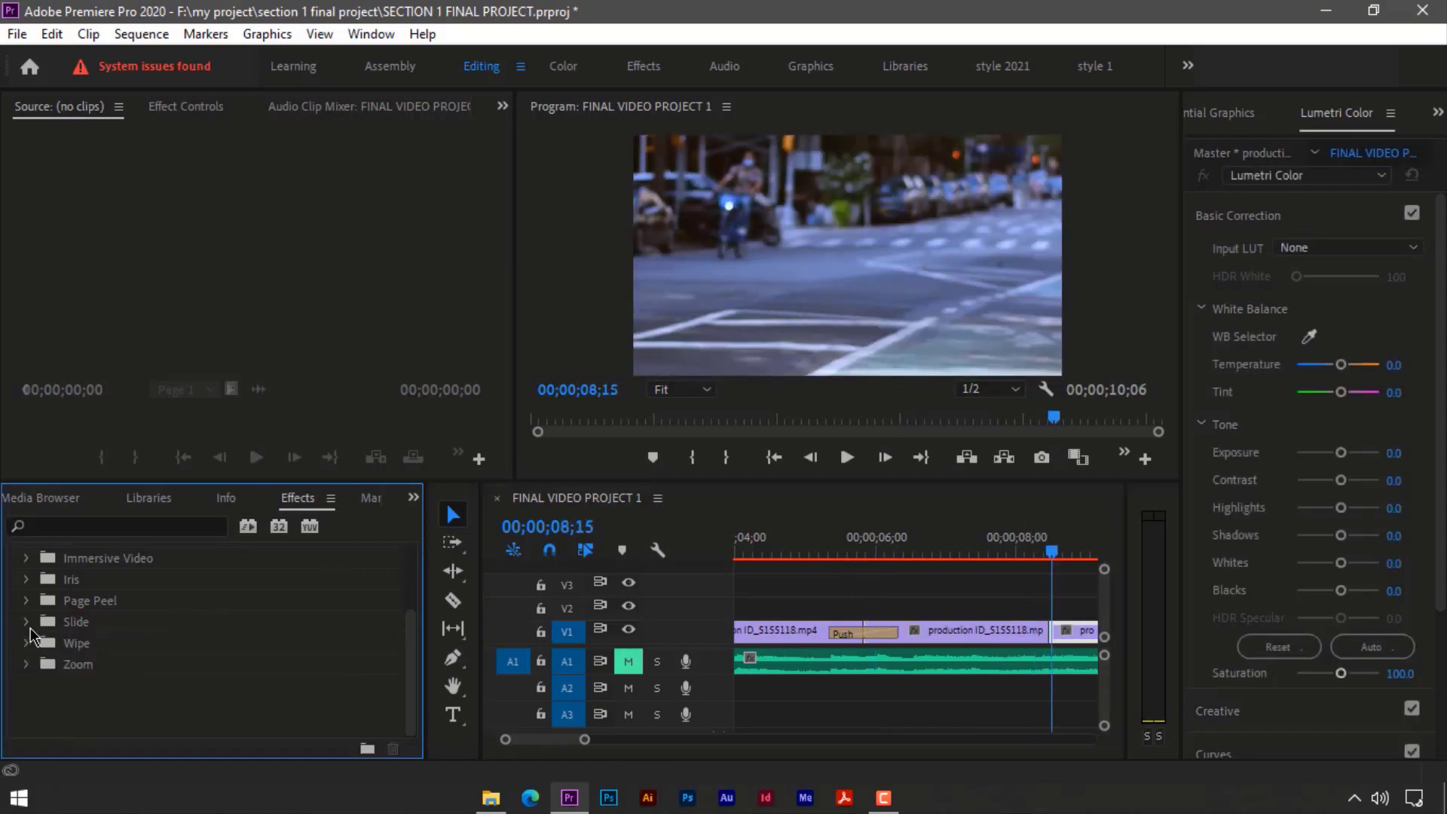
pyautogui.scroll(3, 39, 639)
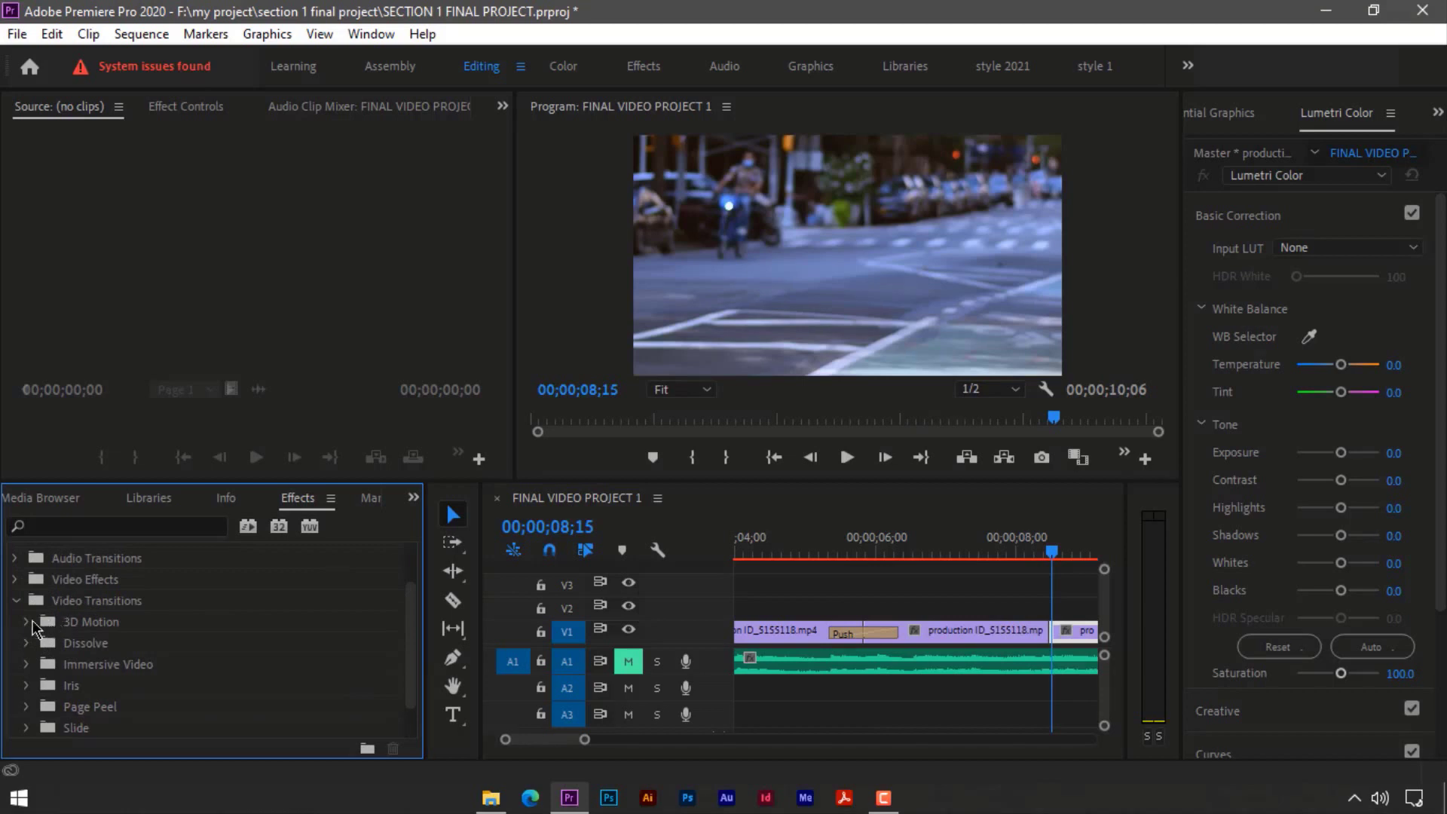
pyautogui.click(27, 622)
pyautogui.click(28, 623)
pyautogui.click(30, 621)
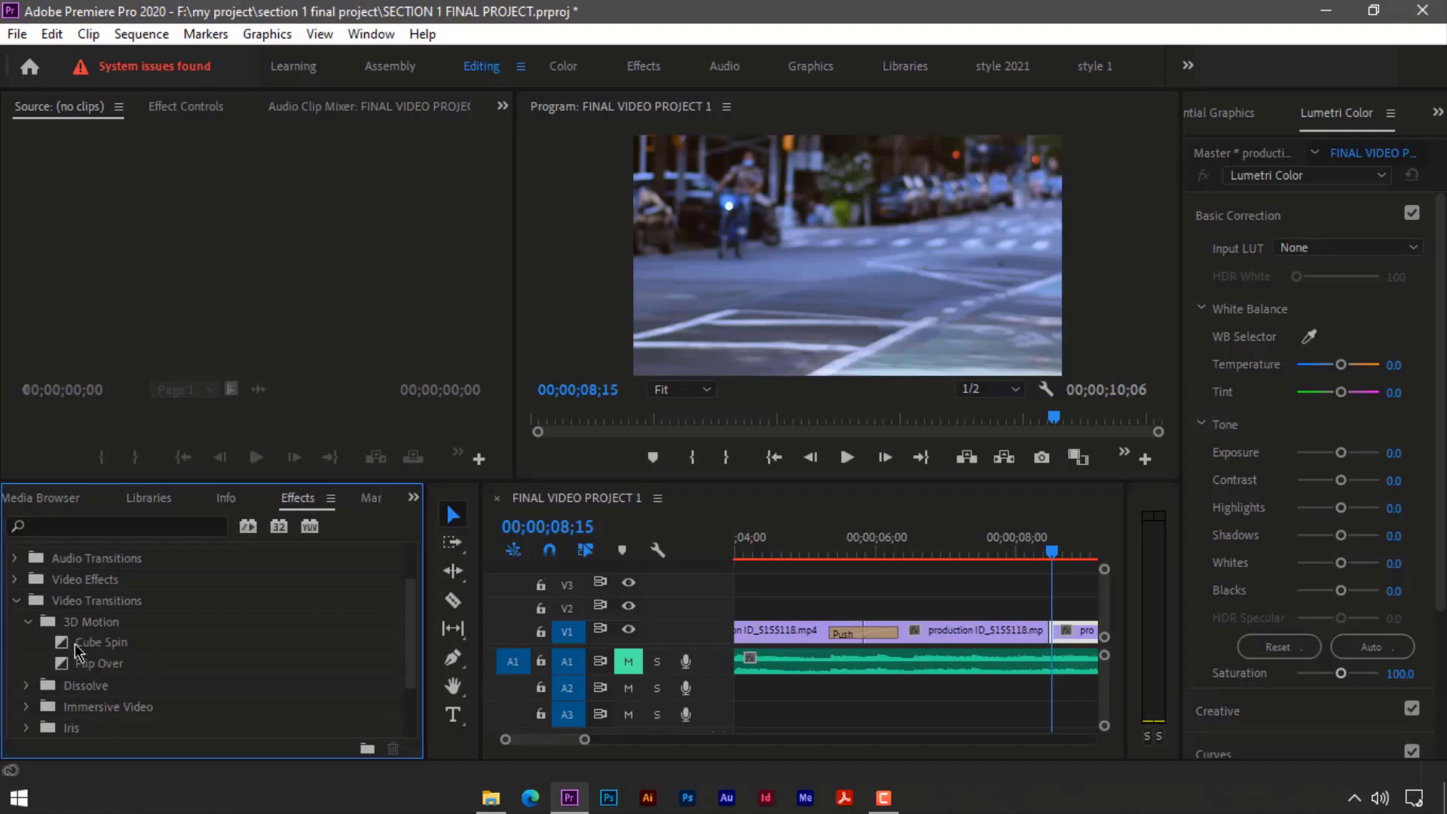
pyautogui.moveTo(78, 650); pyautogui.dragTo(1064, 636)
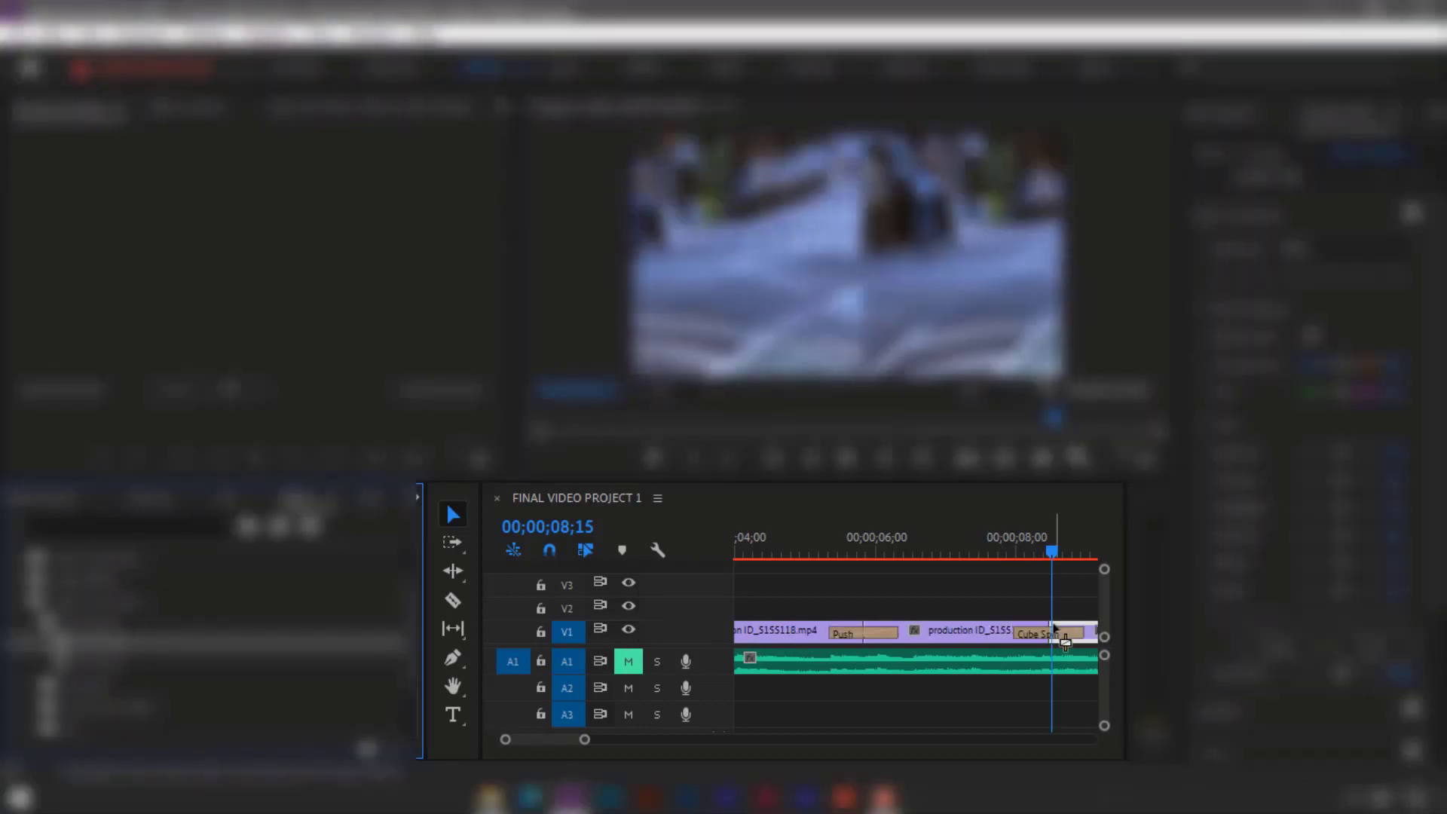
# Play and scrub across the Cube Spin transition, and return the playhead to the start with the whole sequence in view.
pyautogui.click(976, 558)
pyautogui.click(846, 457)
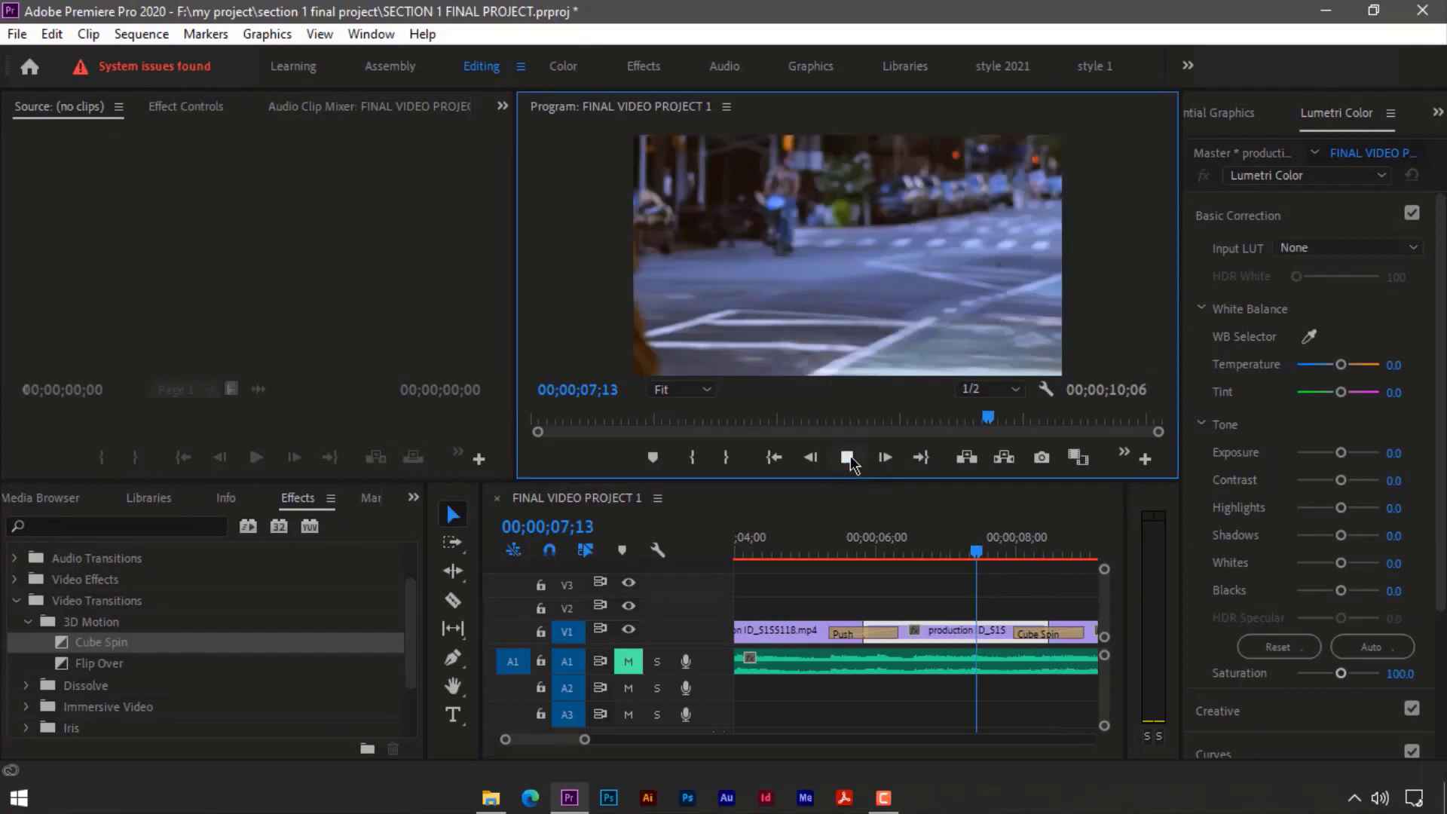
pyautogui.click(847, 458)
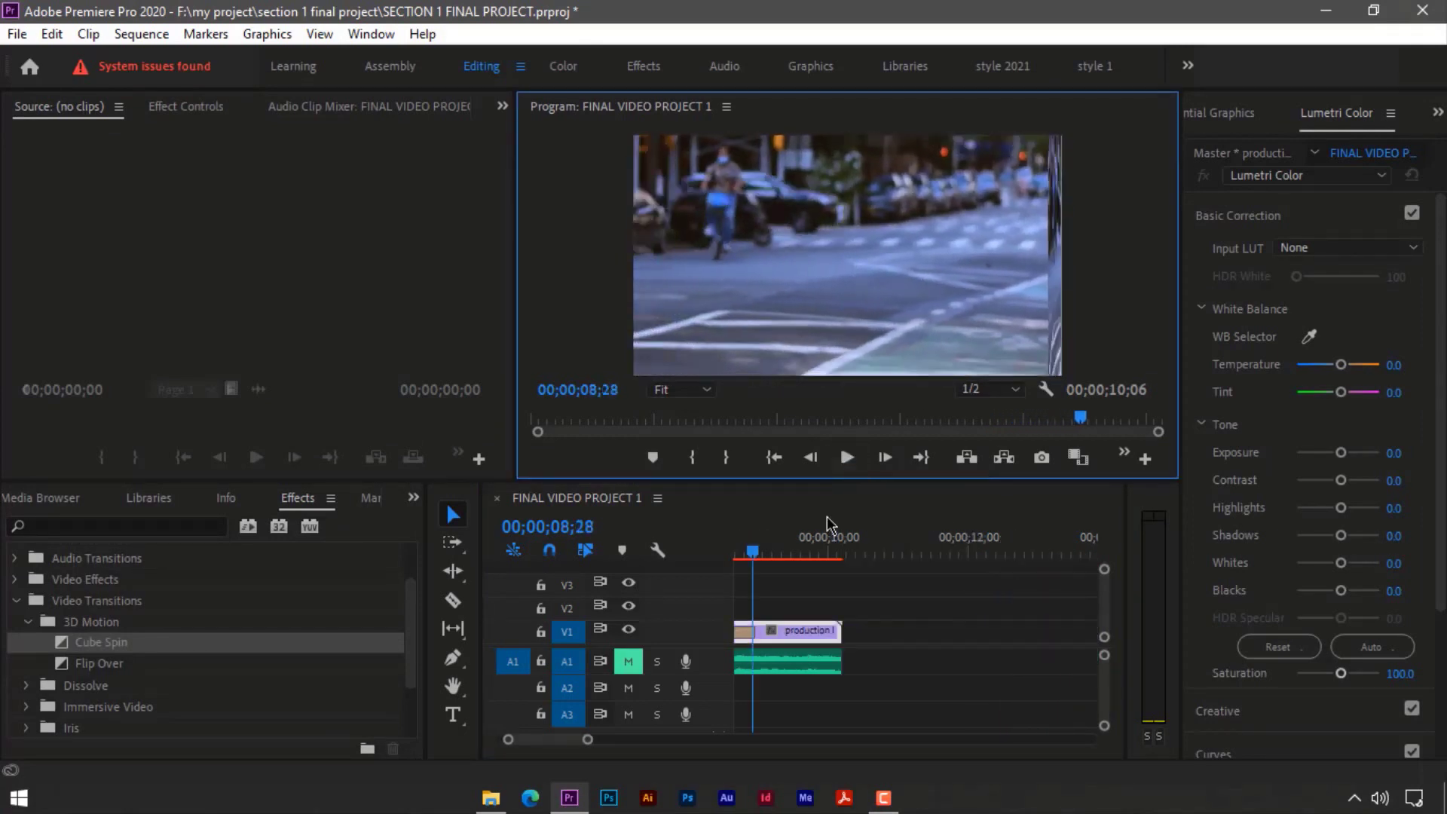
pyautogui.moveTo(752, 550); pyautogui.dragTo(904, 591)
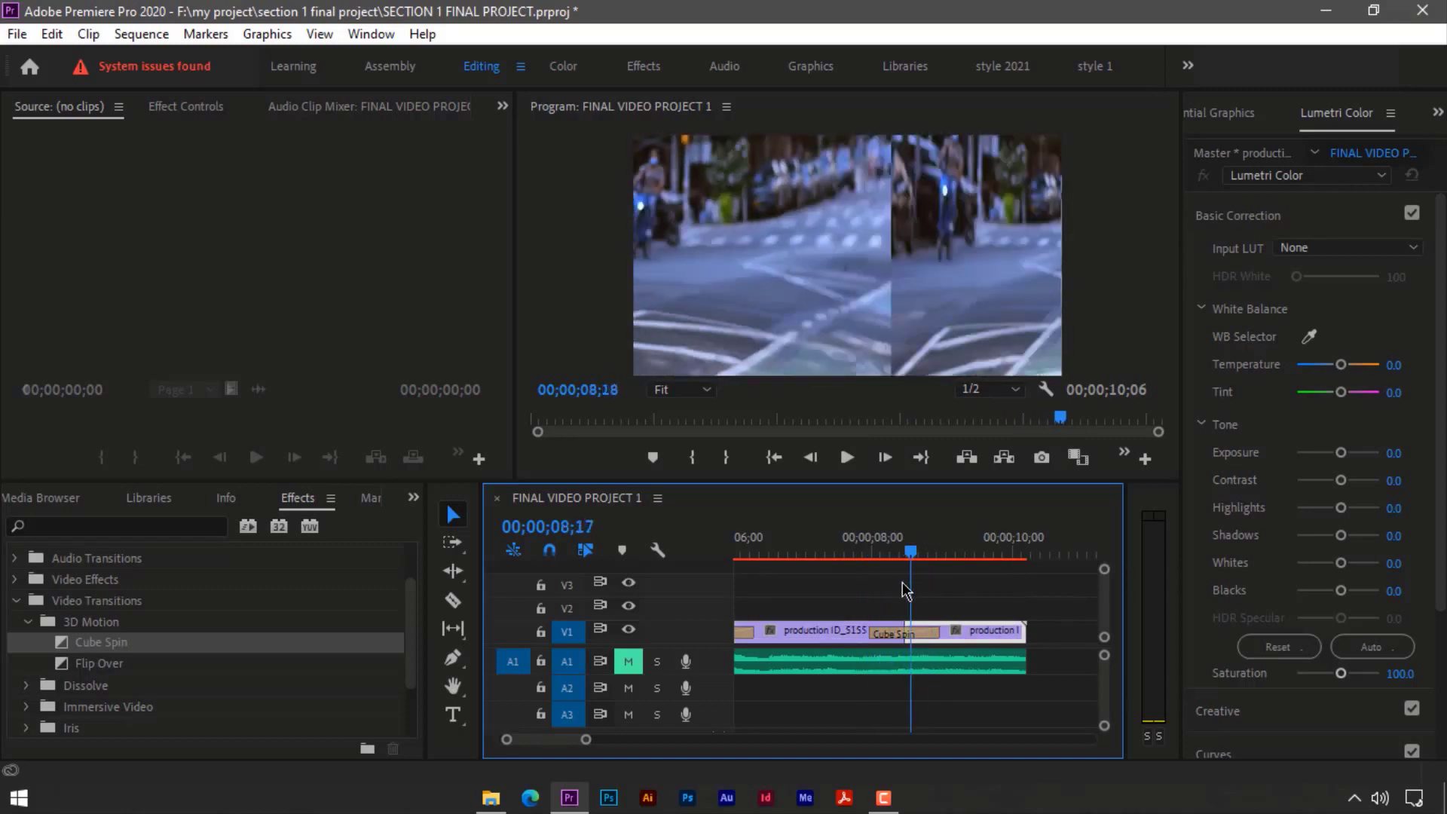
pyautogui.moveTo(1011, 421); pyautogui.dragTo(521, 428)
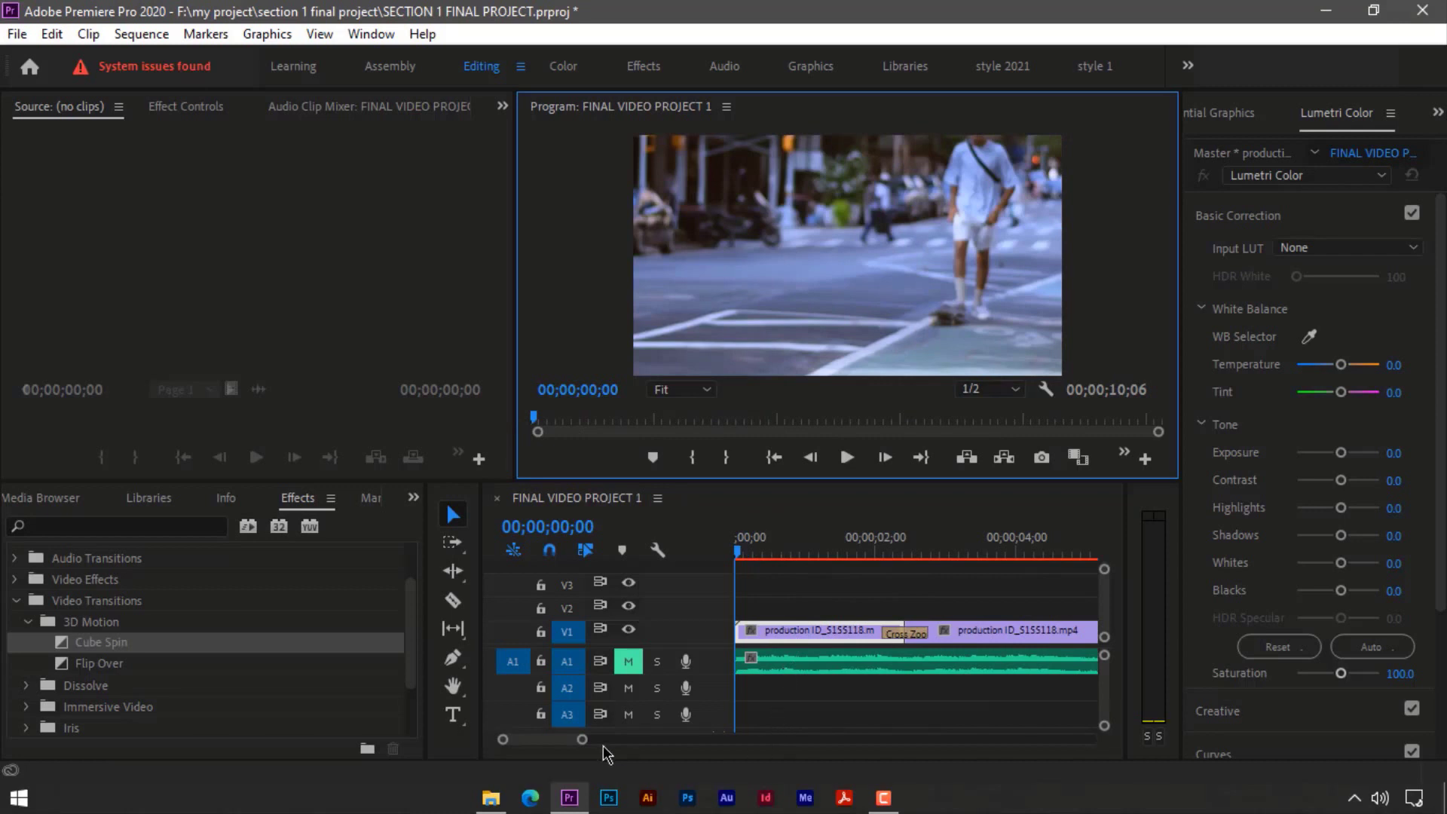
pyautogui.moveTo(581, 739); pyautogui.dragTo(624, 740)
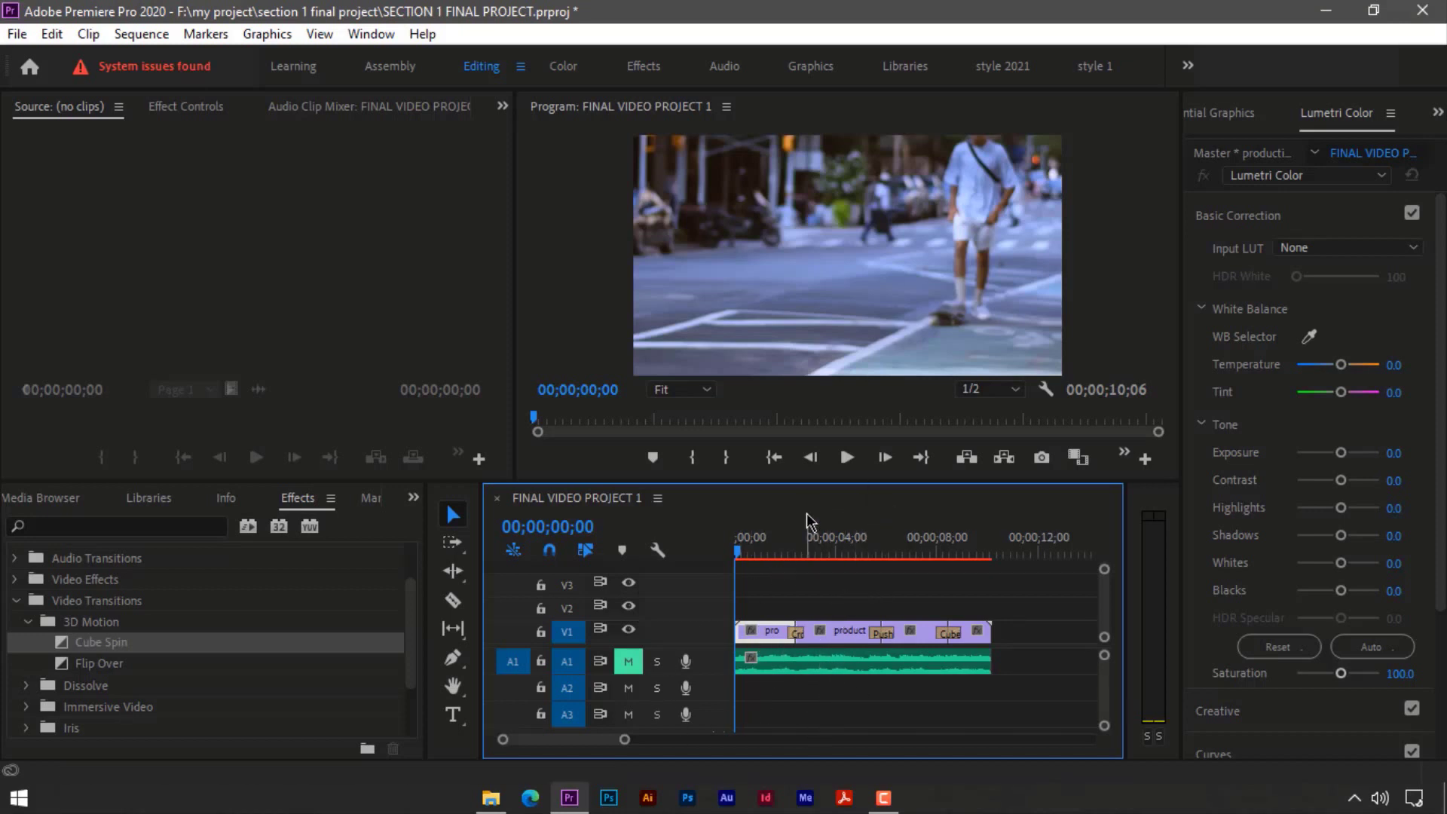
# Play the whole sequence to its end, return to the start and scrub forward to 00;00;01;18.
pyautogui.click(849, 458)
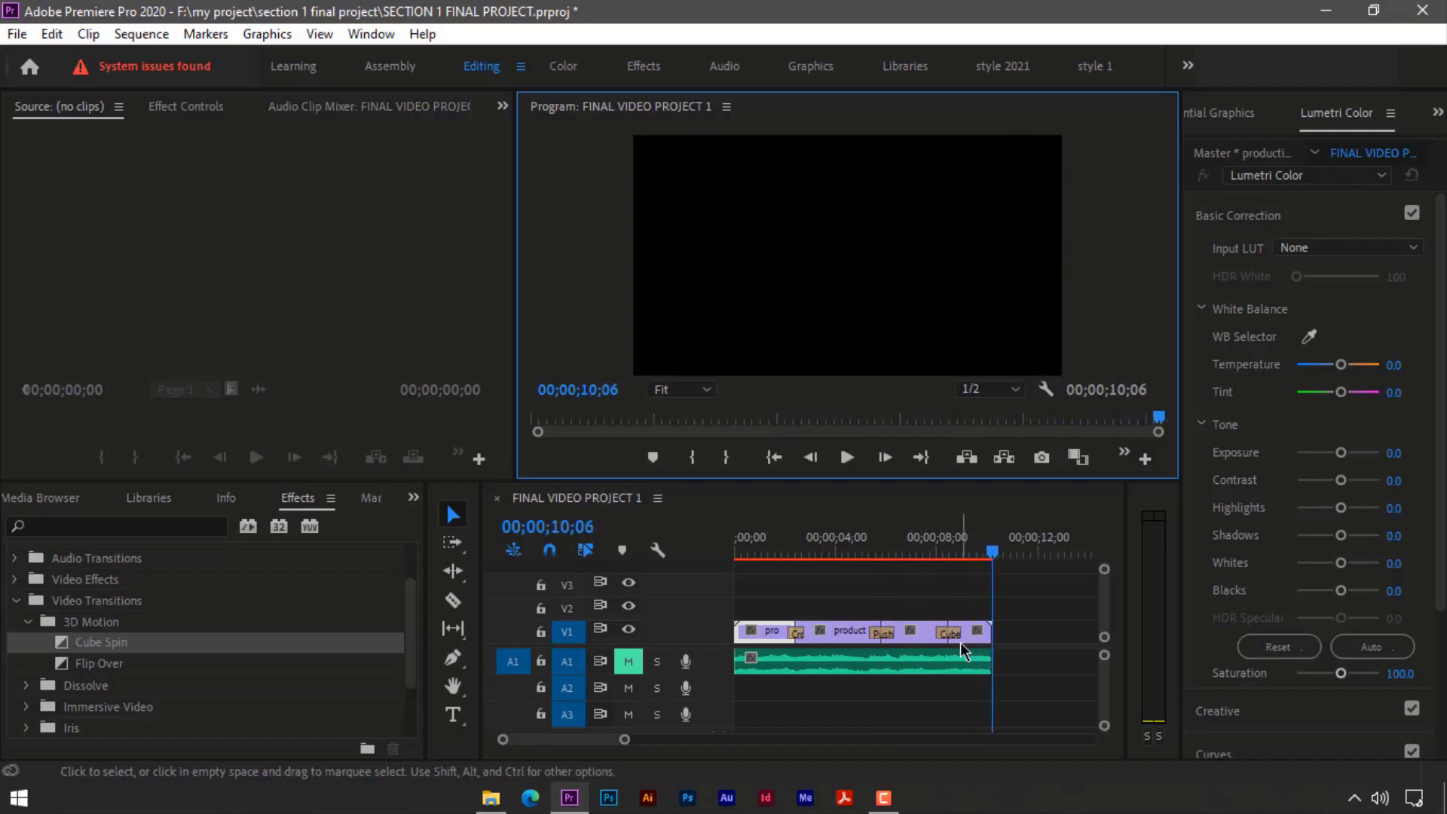
pyautogui.moveTo(979, 549); pyautogui.dragTo(738, 577)
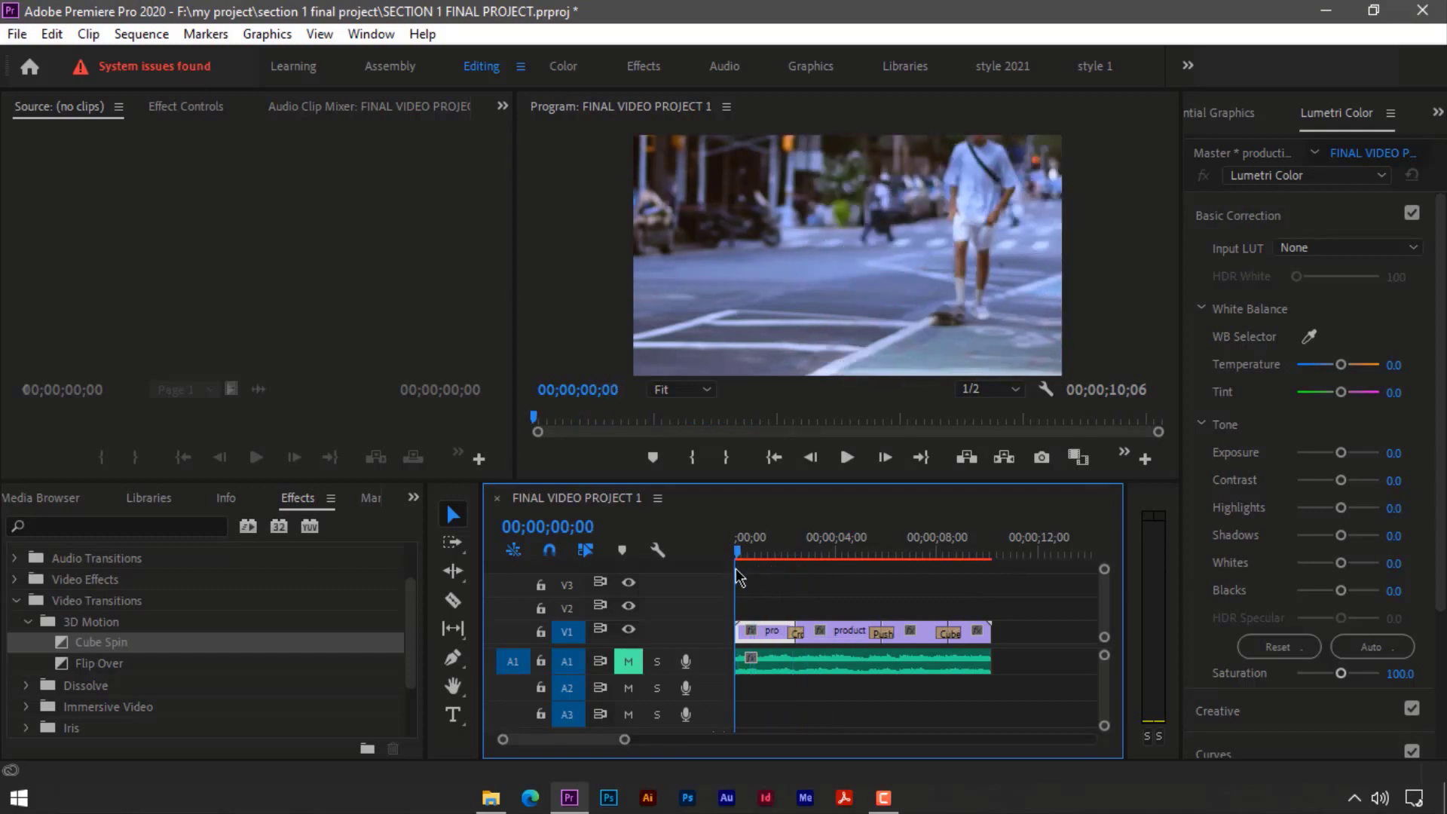
pyautogui.moveTo(738, 581); pyautogui.dragTo(777, 614)
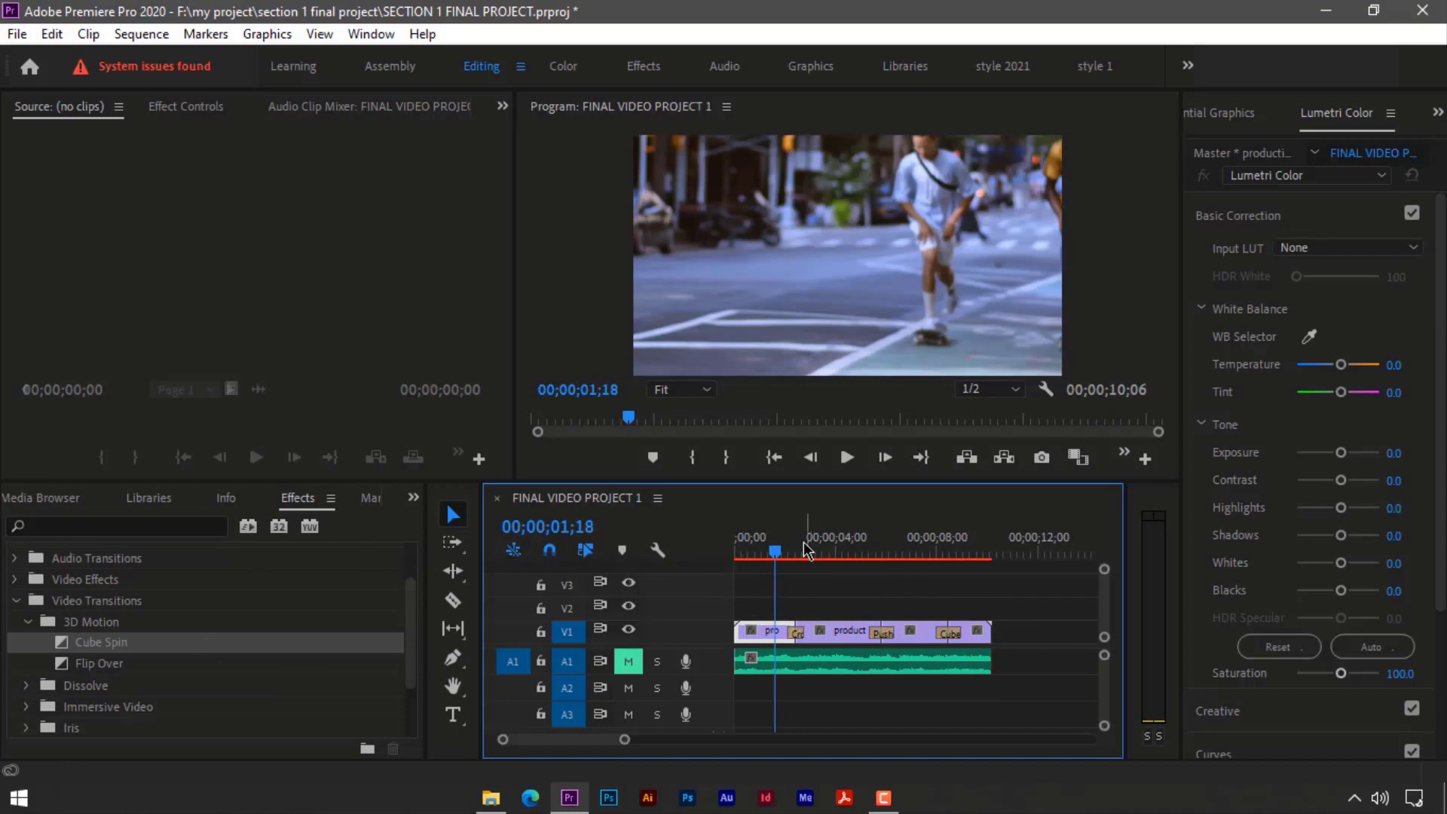
# Select the music clip on A1 and check frames in the first two V1 clips, parking the playhead at 00;00;01;00.
pyautogui.click(754, 668)
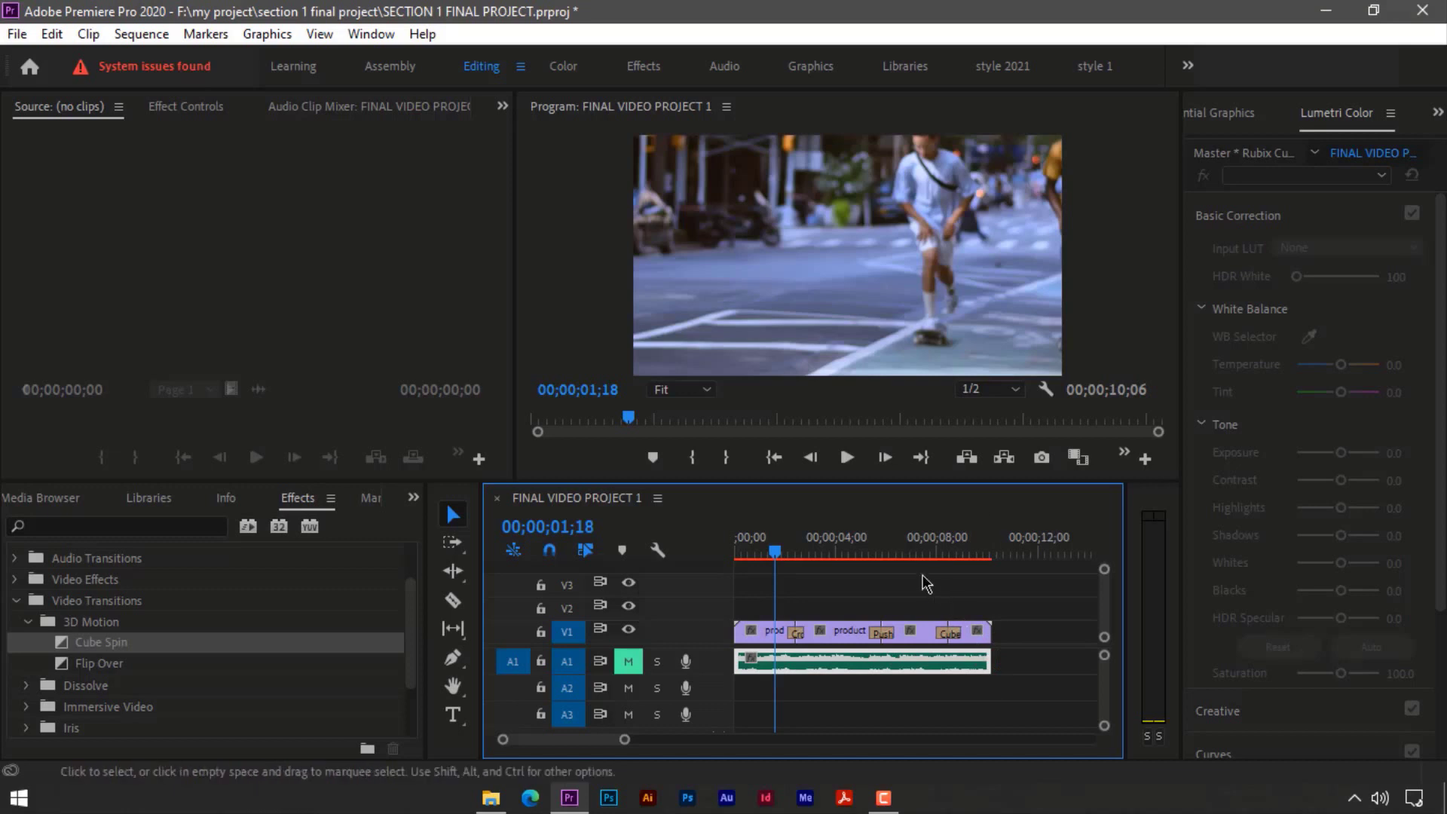
pyautogui.click(853, 552)
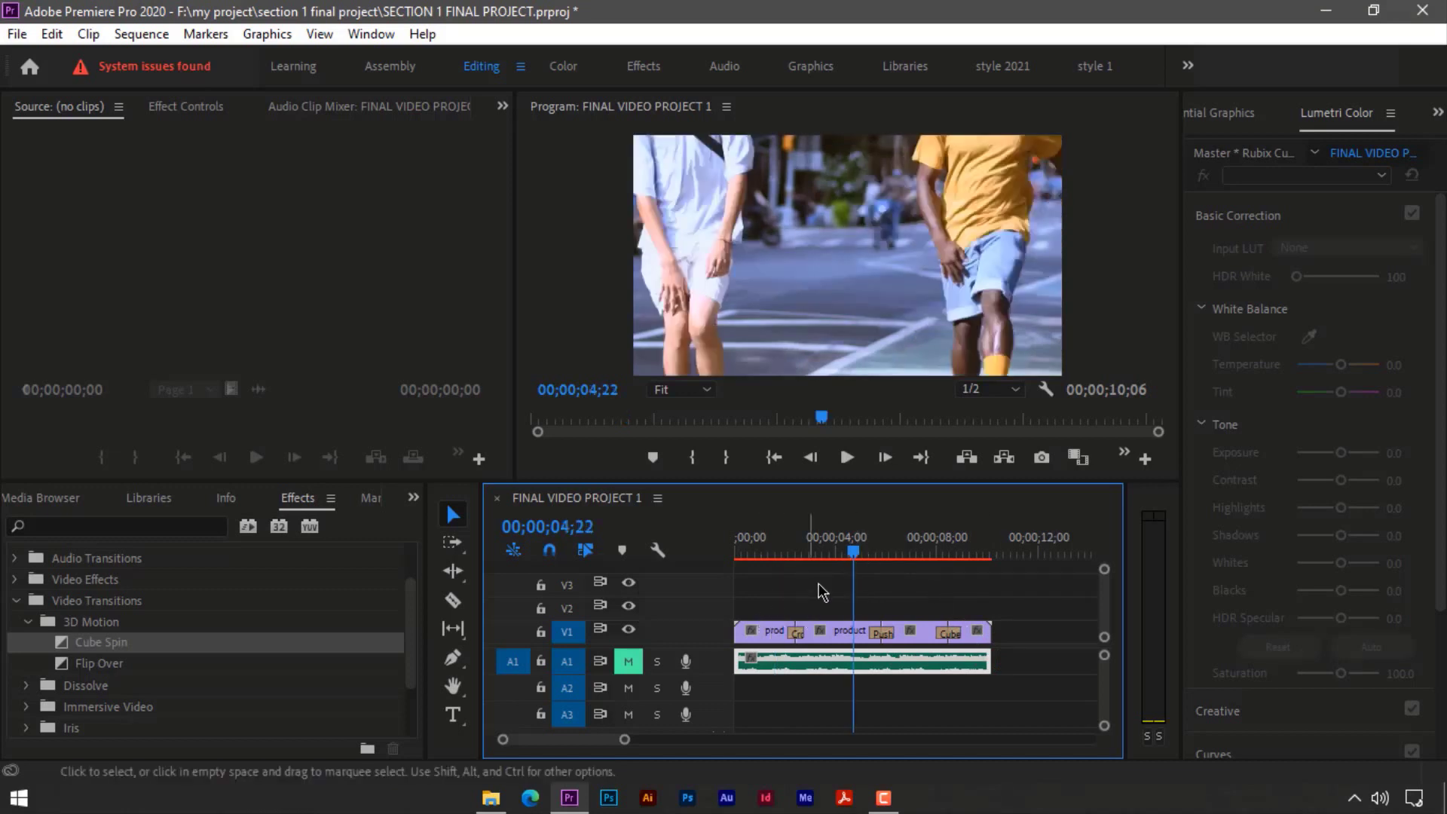
pyautogui.click(805, 552)
pyautogui.click(828, 539)
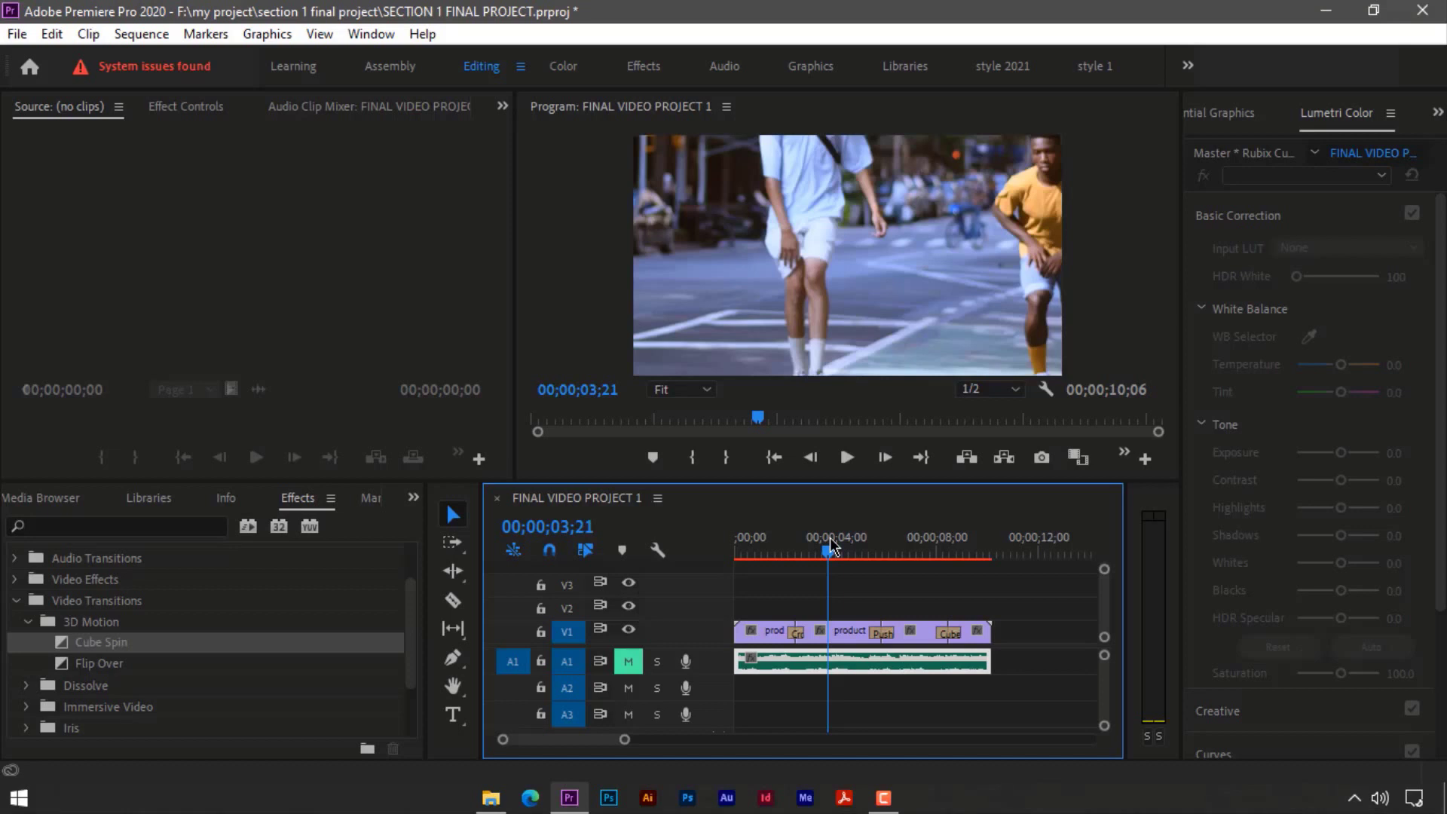
pyautogui.click(760, 554)
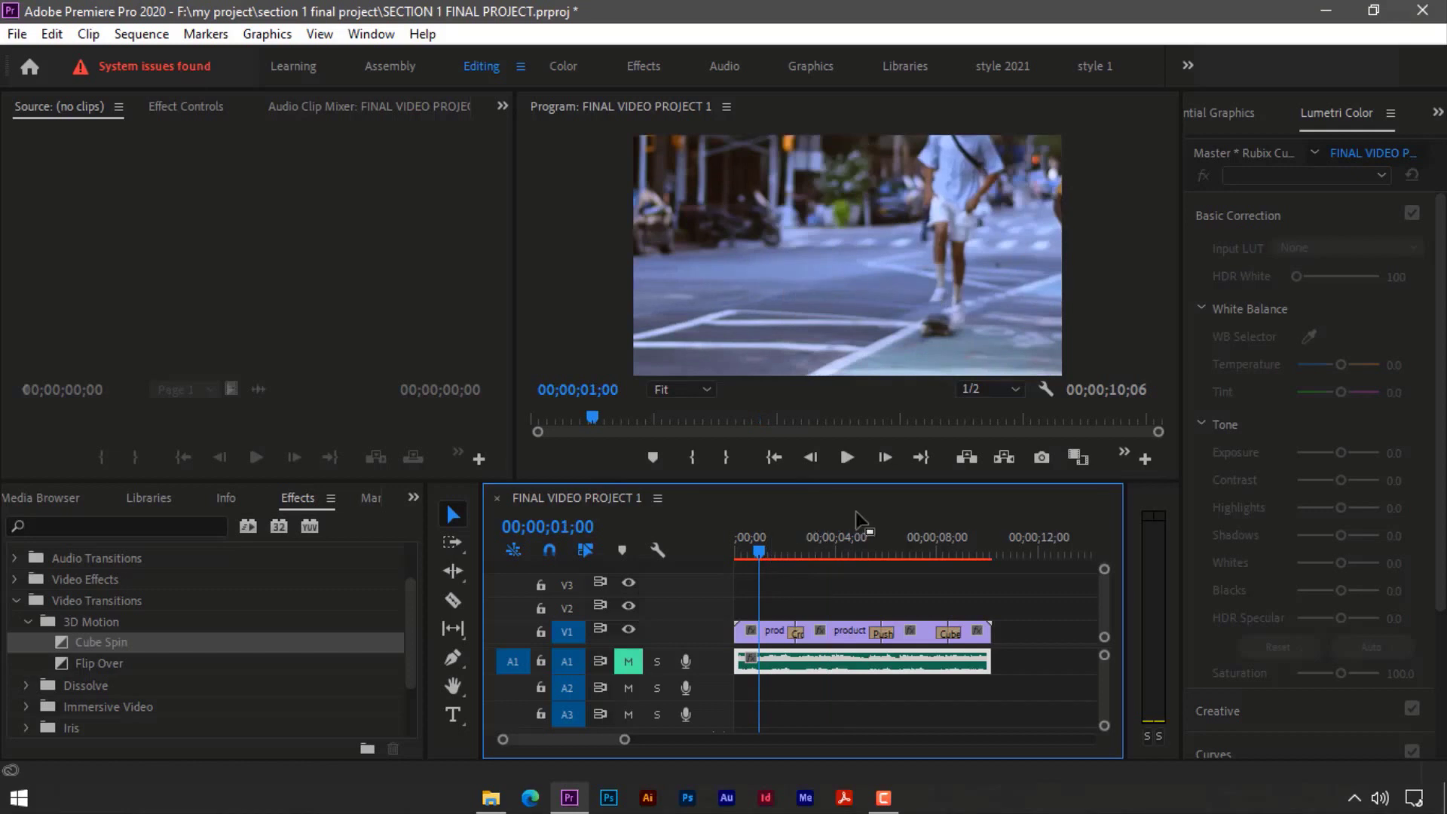
# Apply Lumetri's automatic Basic Correction to the second V1 clip with the playhead at 00;00;04;25.
pyautogui.click(857, 540)
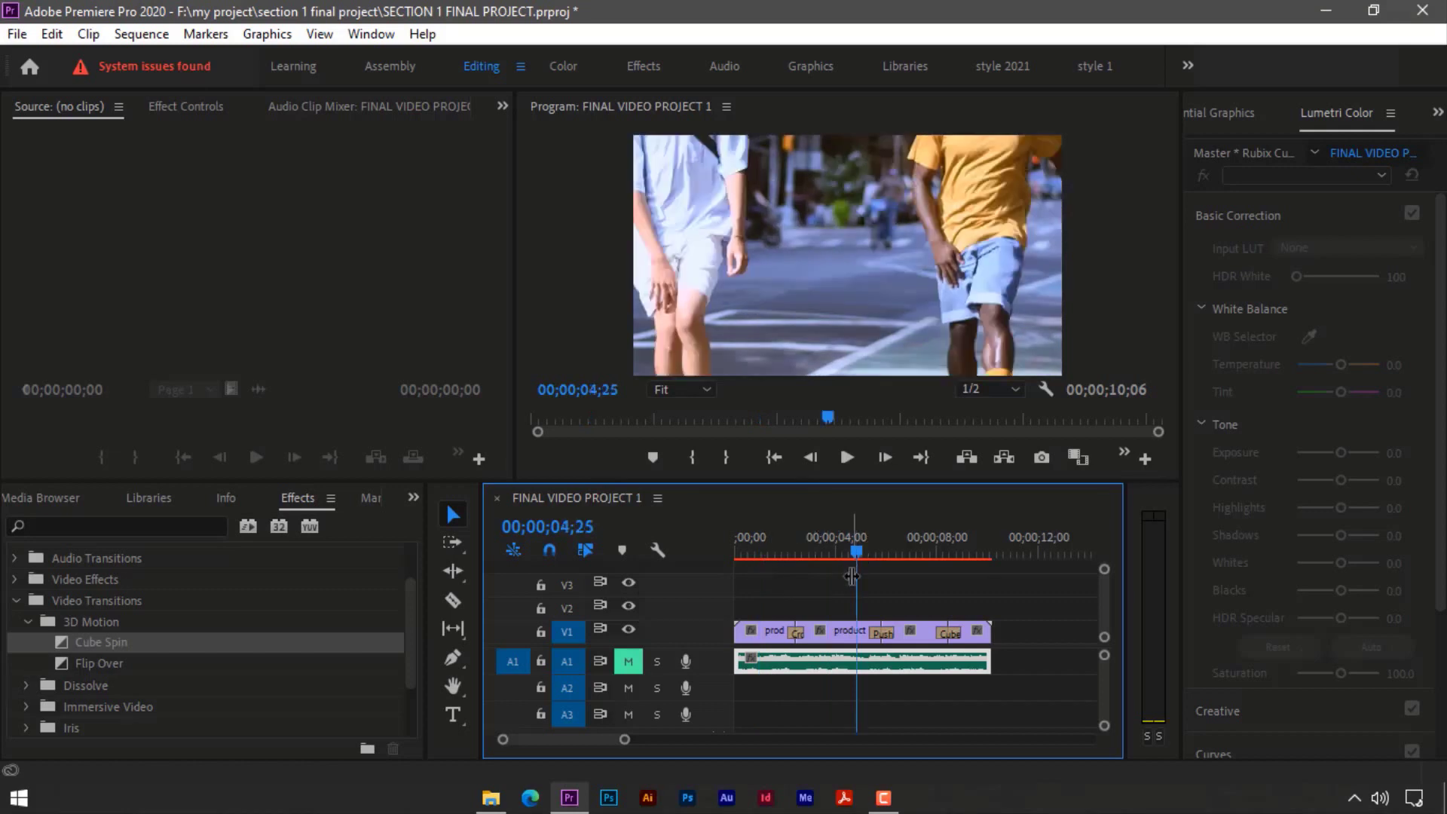
pyautogui.click(852, 628)
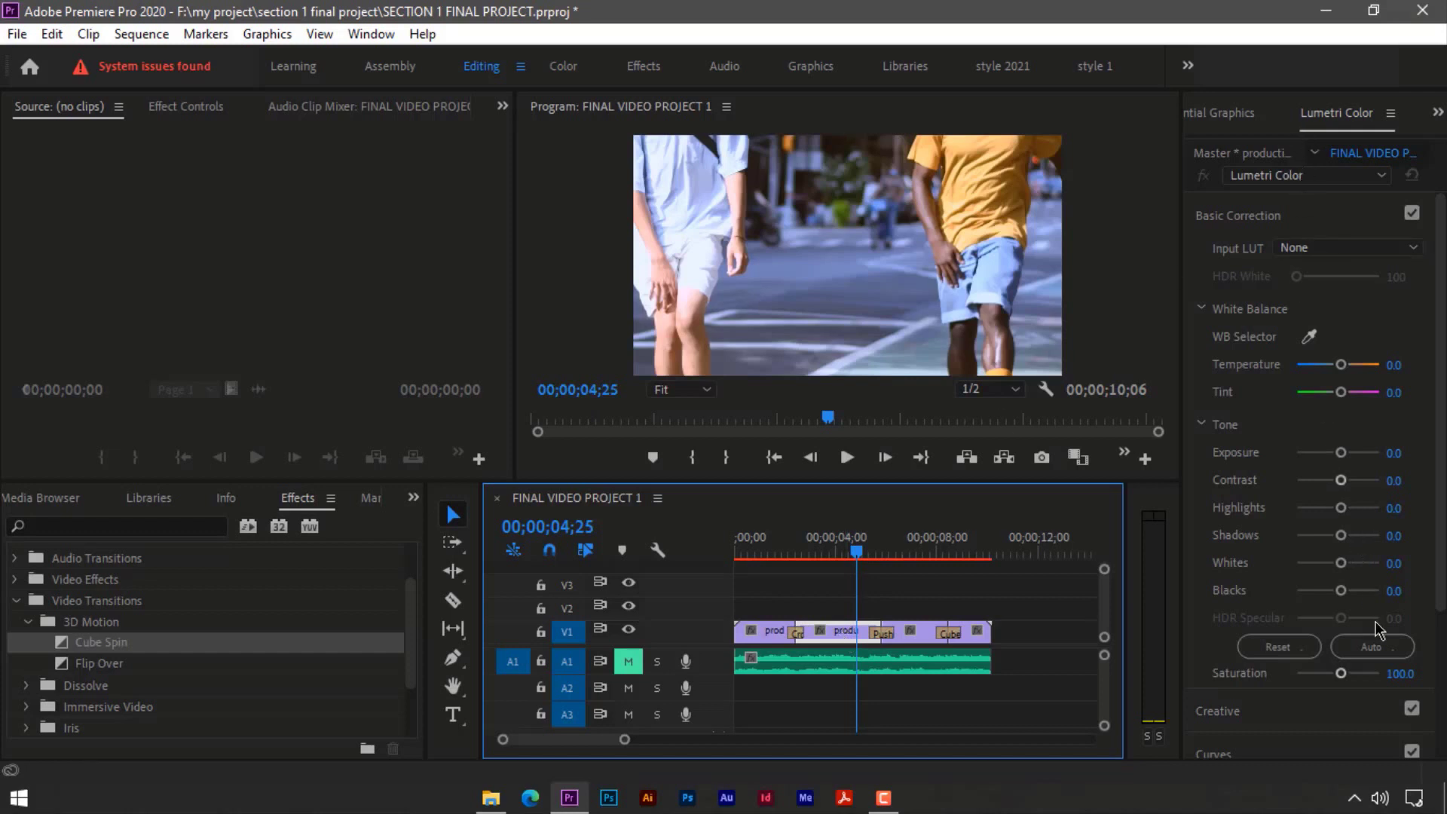
pyautogui.click(1380, 645)
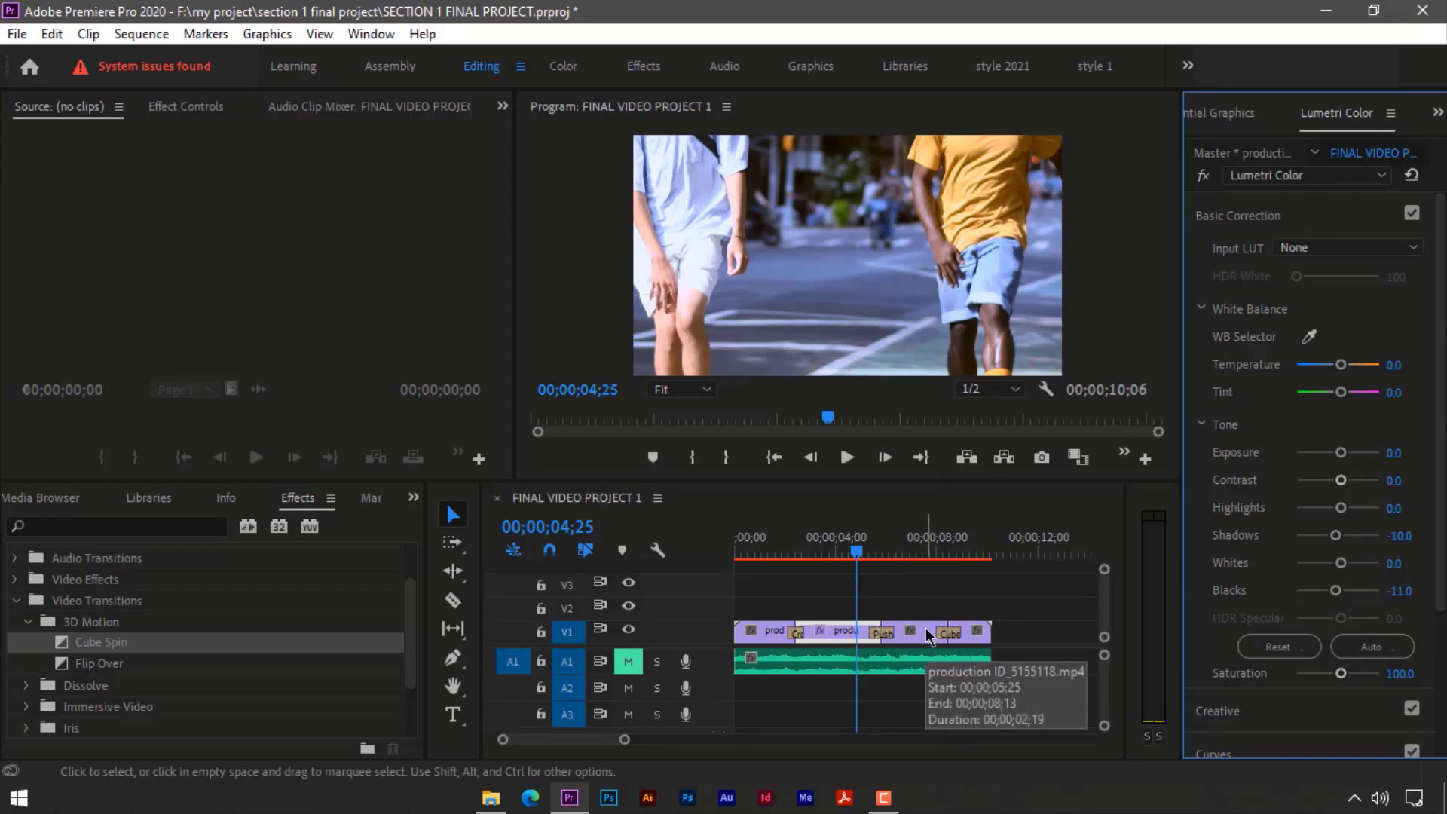
# Compare the third V1 clip at 00;00;06;24 with the corrected second clip at 00;00;04;11, and select the music clip on A1.
pyautogui.click(906, 554)
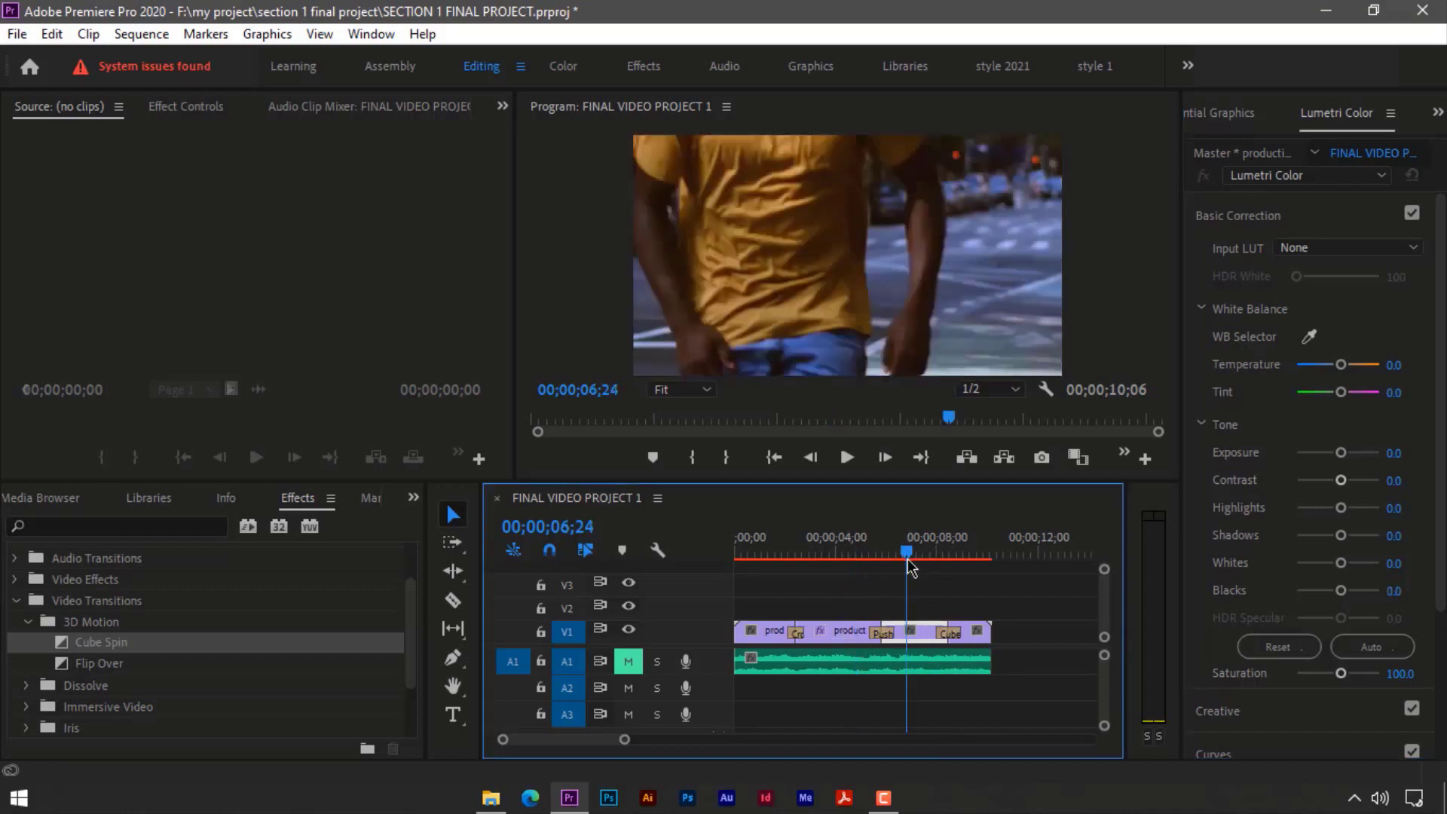
pyautogui.click(845, 553)
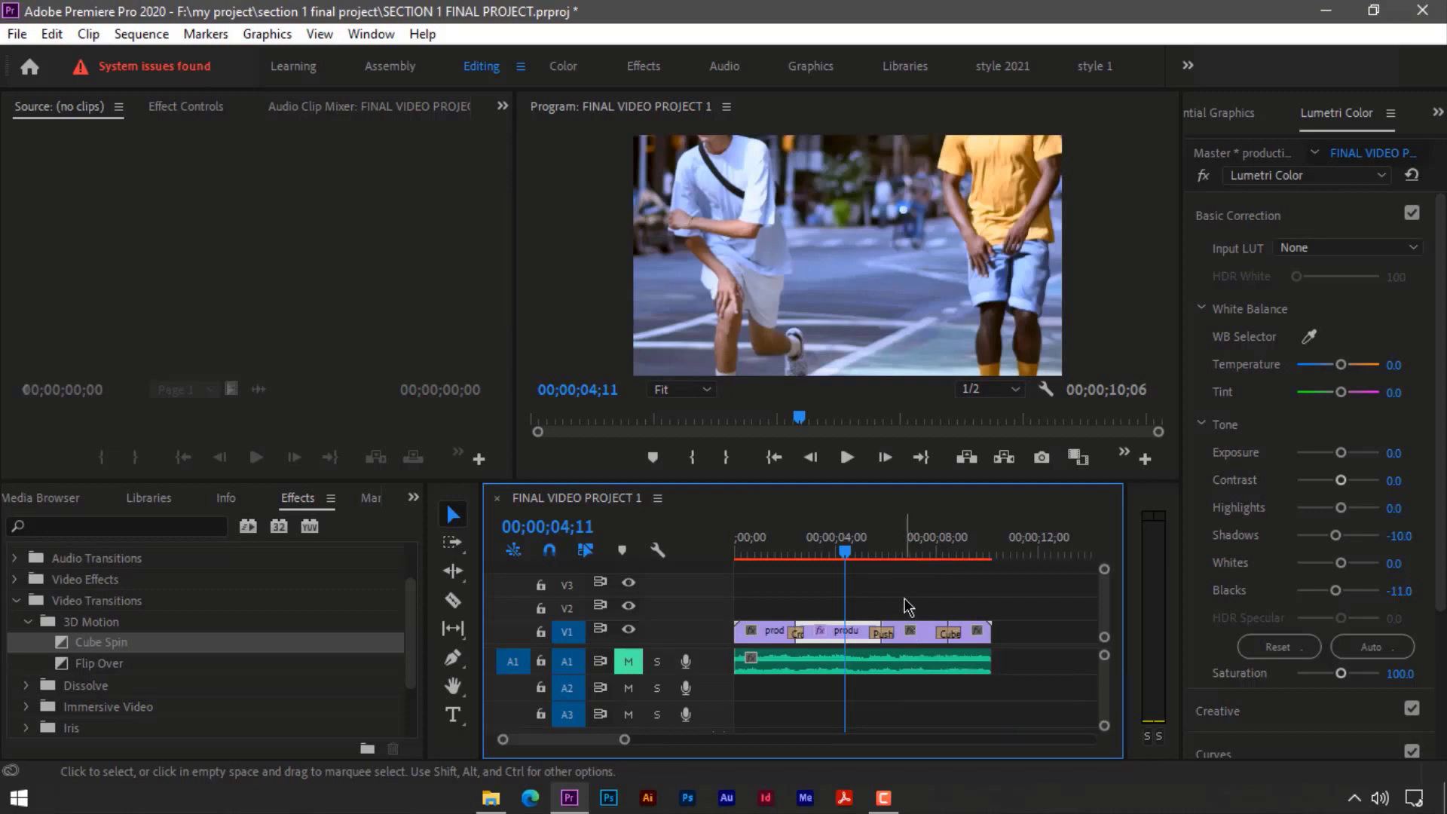
pyautogui.click(878, 663)
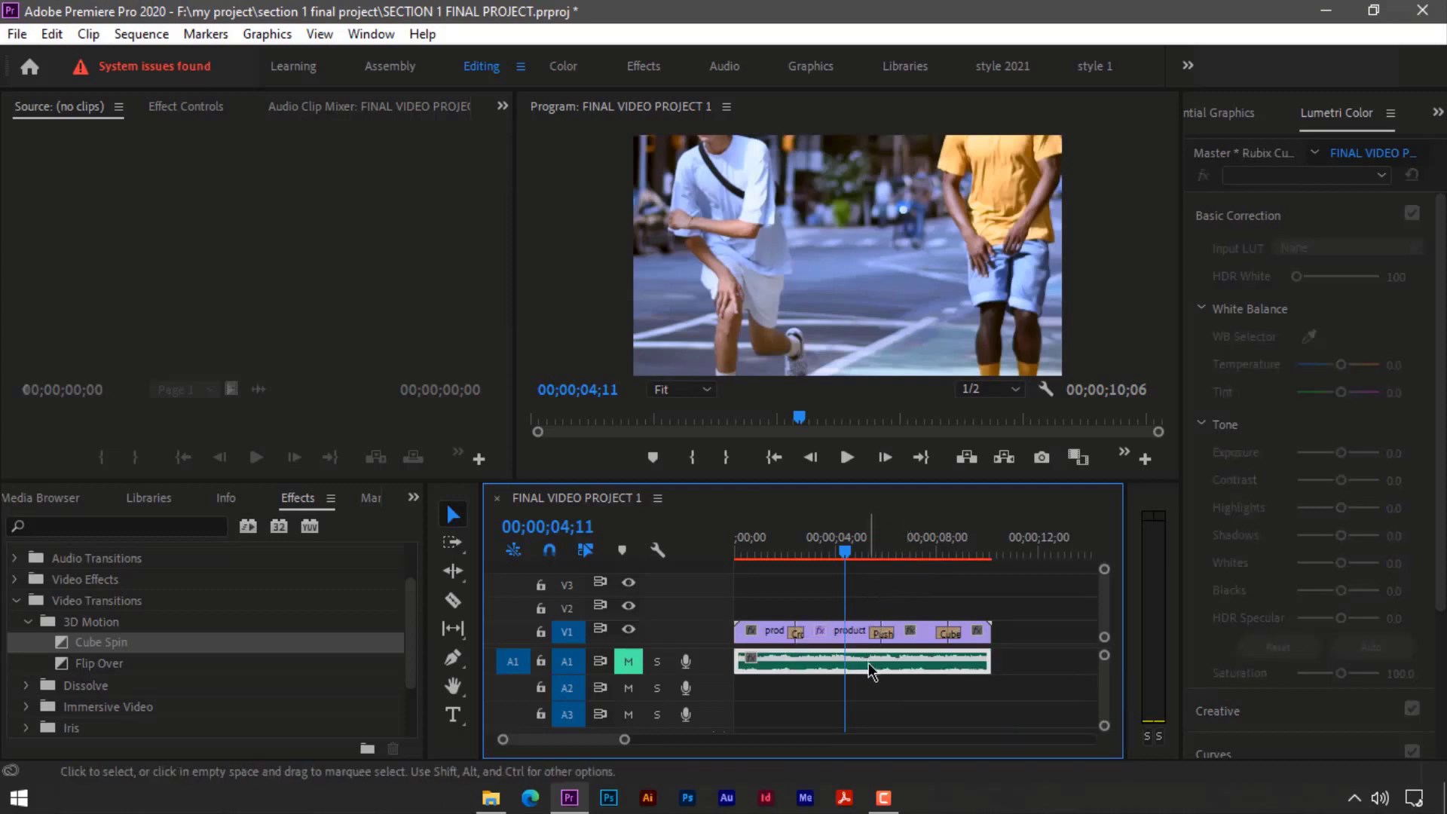